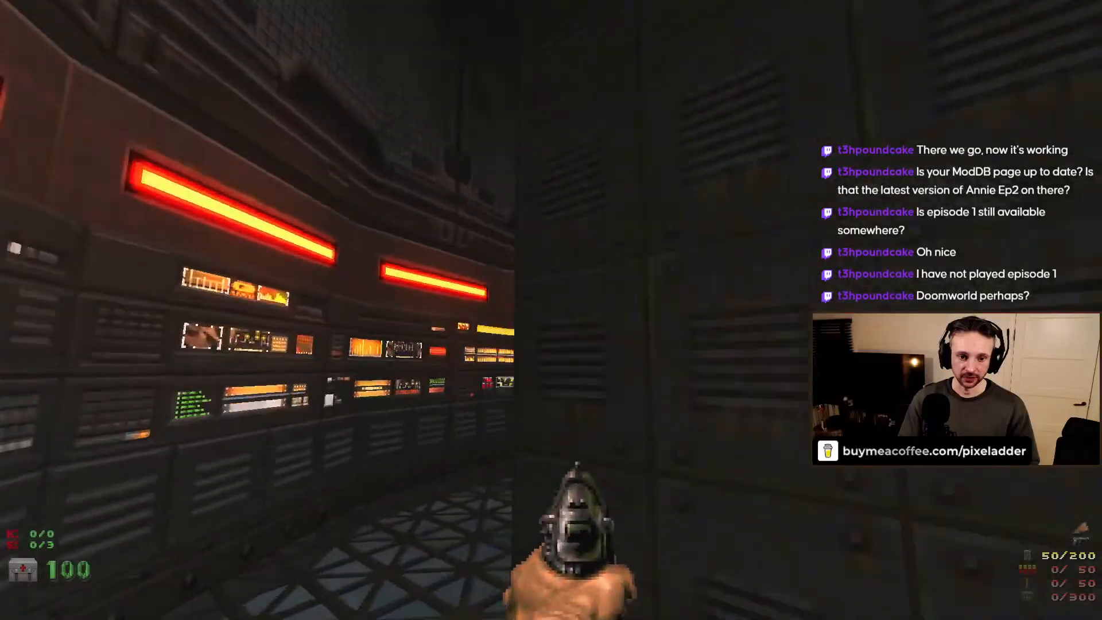
Walk through the red-lit hall in the running Doom II session and quit the game
{"action": "key", "text": "w"}
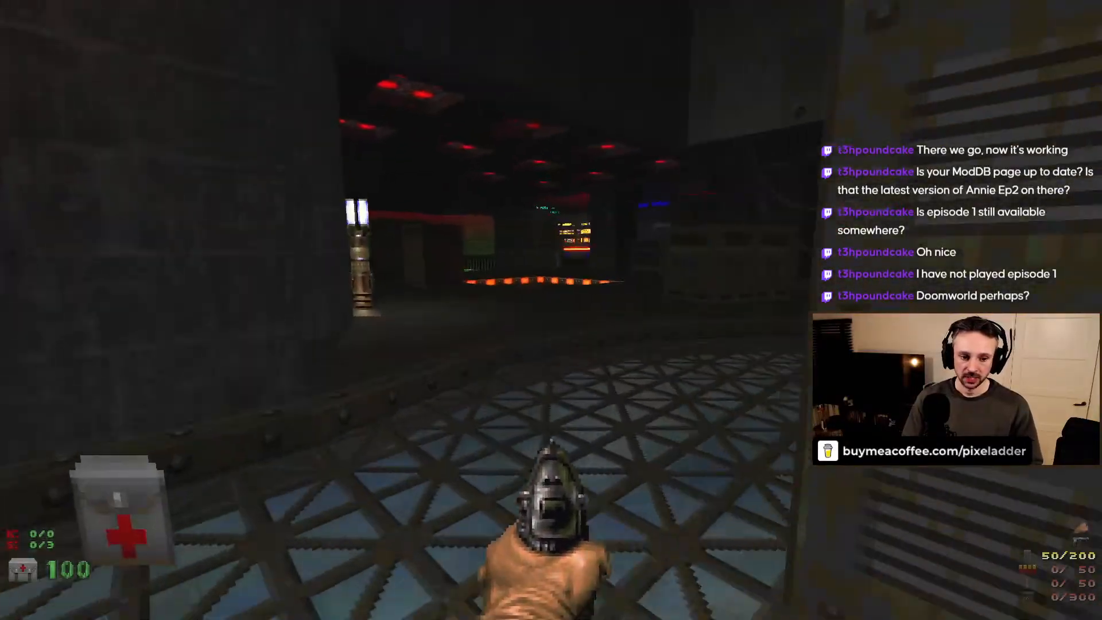
{"action": "key", "text": "w"}
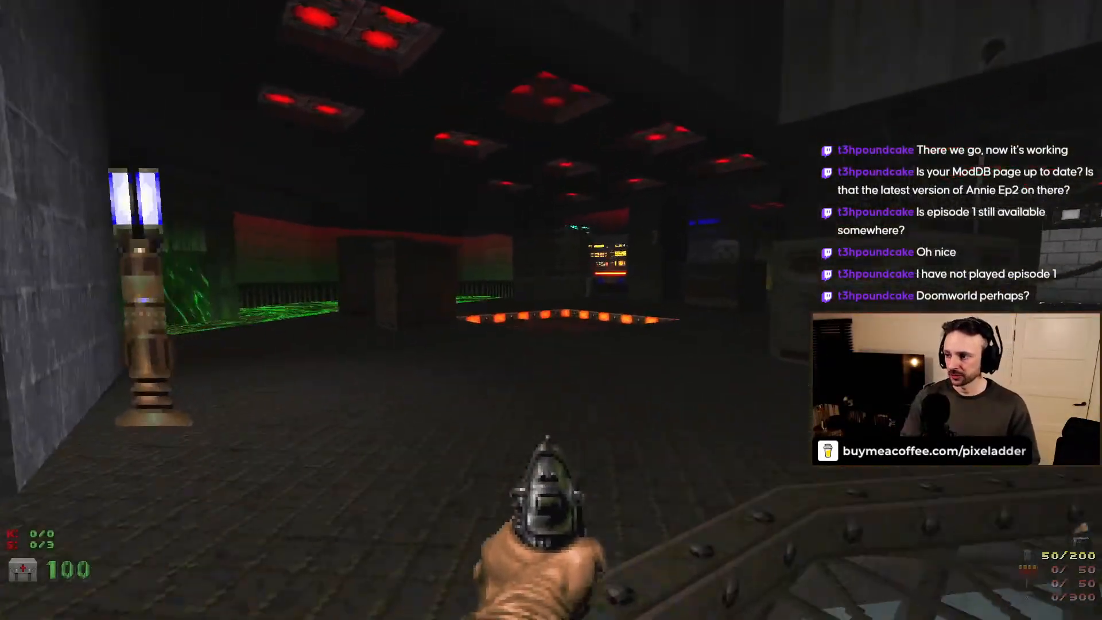
{"action": "key", "text": "Escape"}
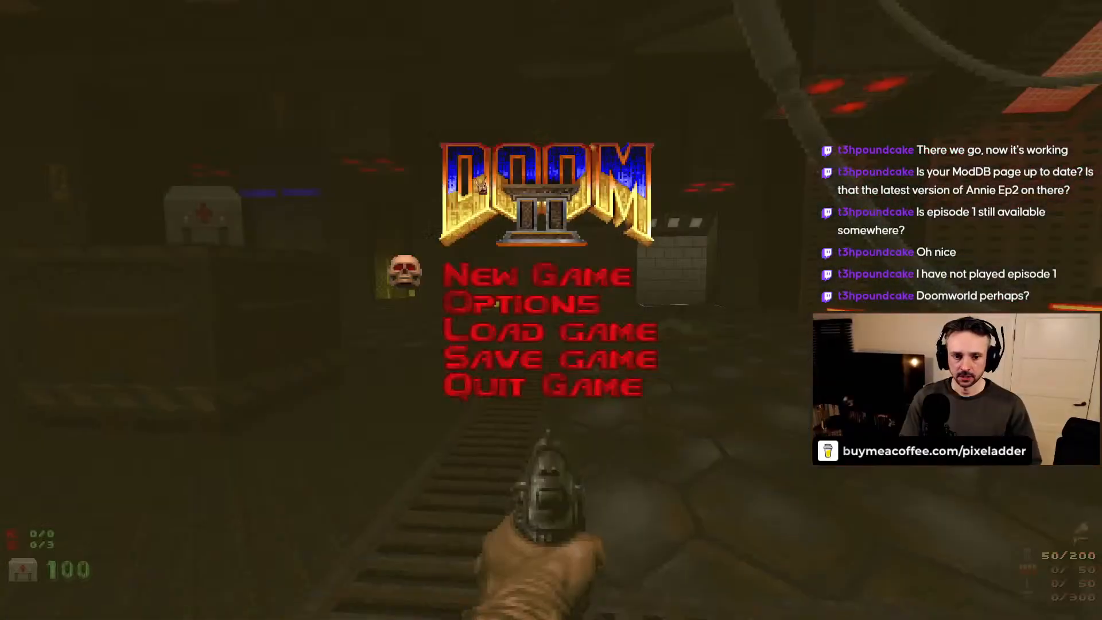
{"action": "key", "text": "Up"}
{"action": "key", "text": "Return"}
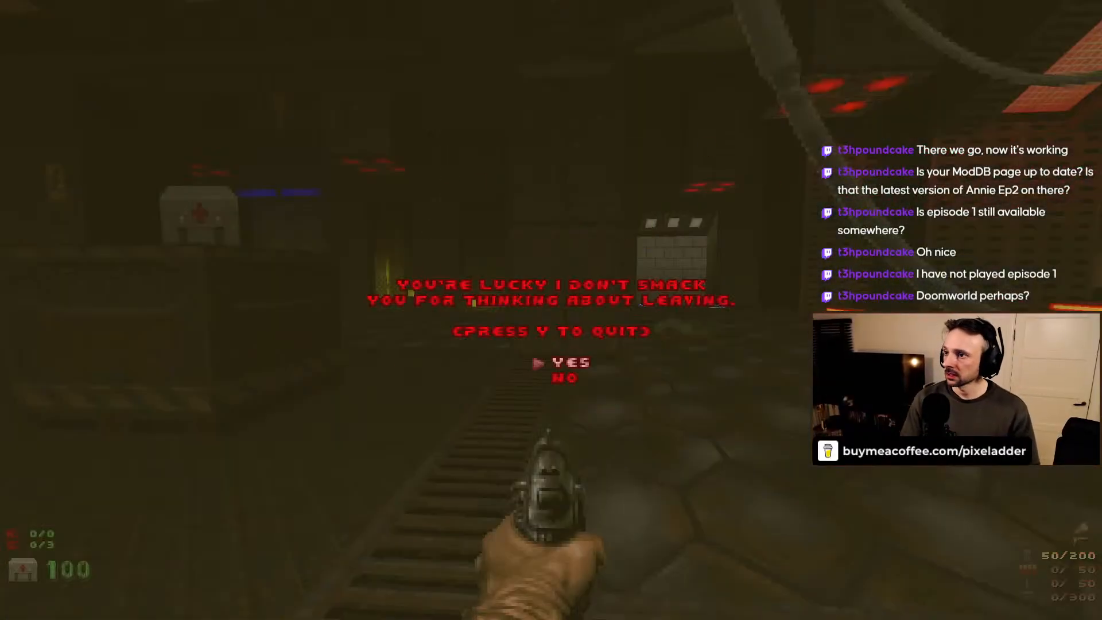
{"action": "key", "text": "y"}
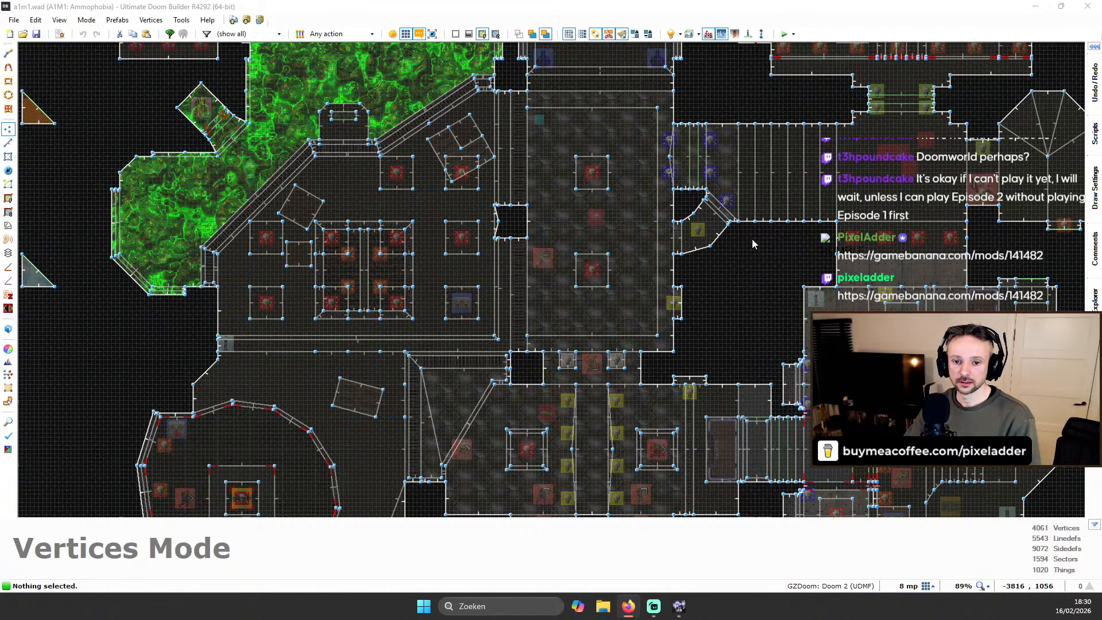
Survey the overall layout of the a1m1 map and enter the 3D visual mode in the map's central rooms
{"action": "scroll", "coordinate": [752, 238], "scroll_direction": "down", "scroll_amount": 8}
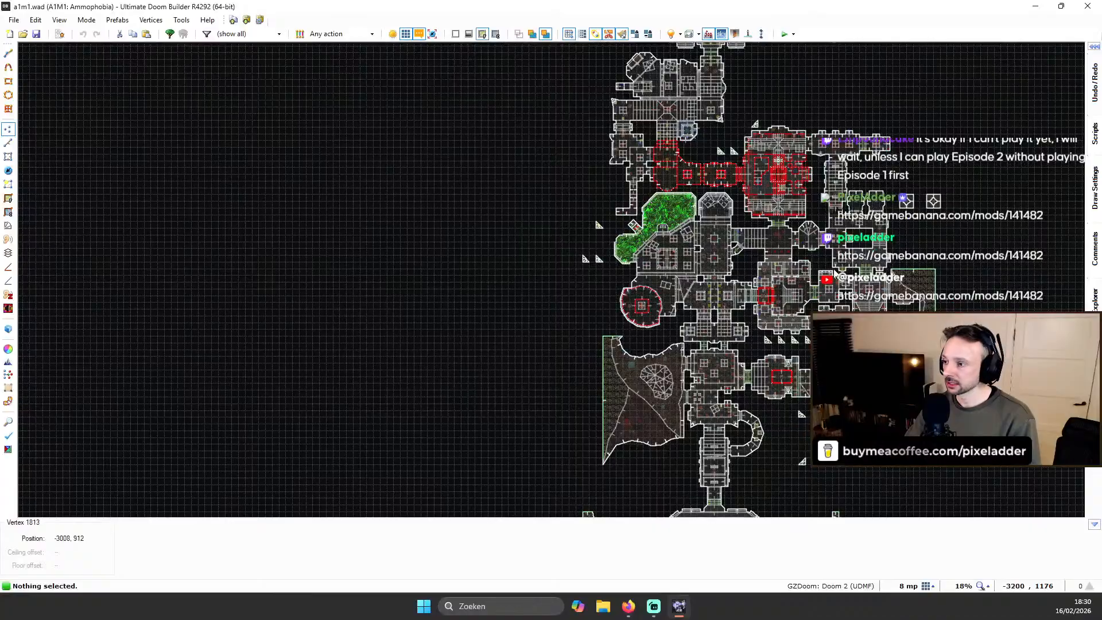
{"action": "scroll", "coordinate": [895, 278], "scroll_direction": "down", "scroll_amount": 2}
{"action": "scroll", "coordinate": [889, 247], "scroll_direction": "up", "scroll_amount": 6}
{"action": "scroll", "coordinate": [879, 224], "scroll_direction": "down", "scroll_amount": 5}
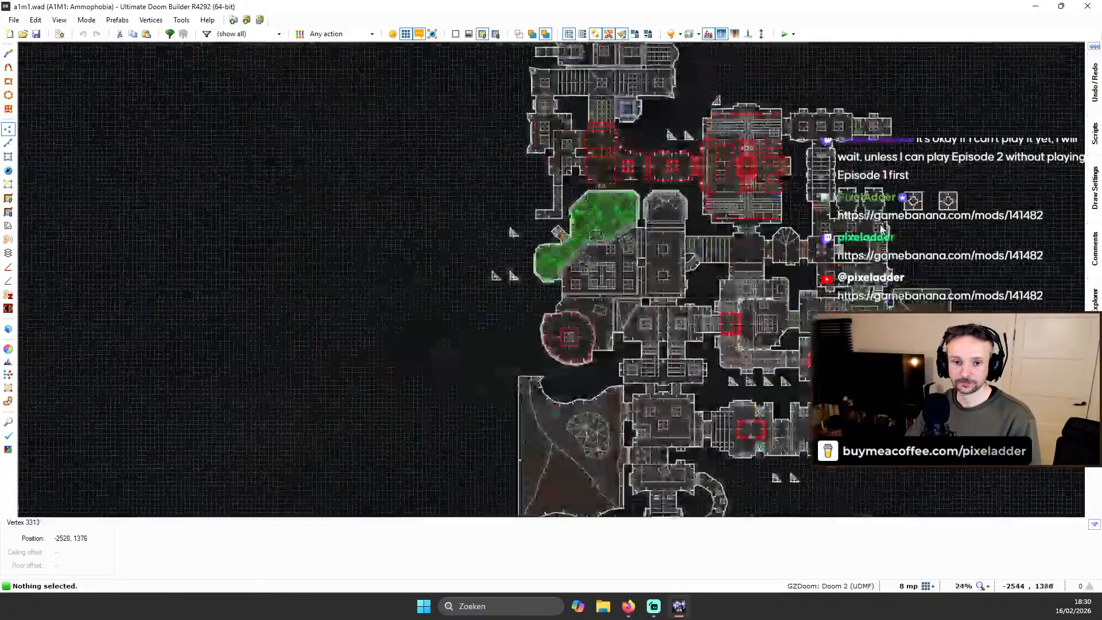
{"action": "scroll", "coordinate": [804, 294], "scroll_direction": "up", "scroll_amount": 3}
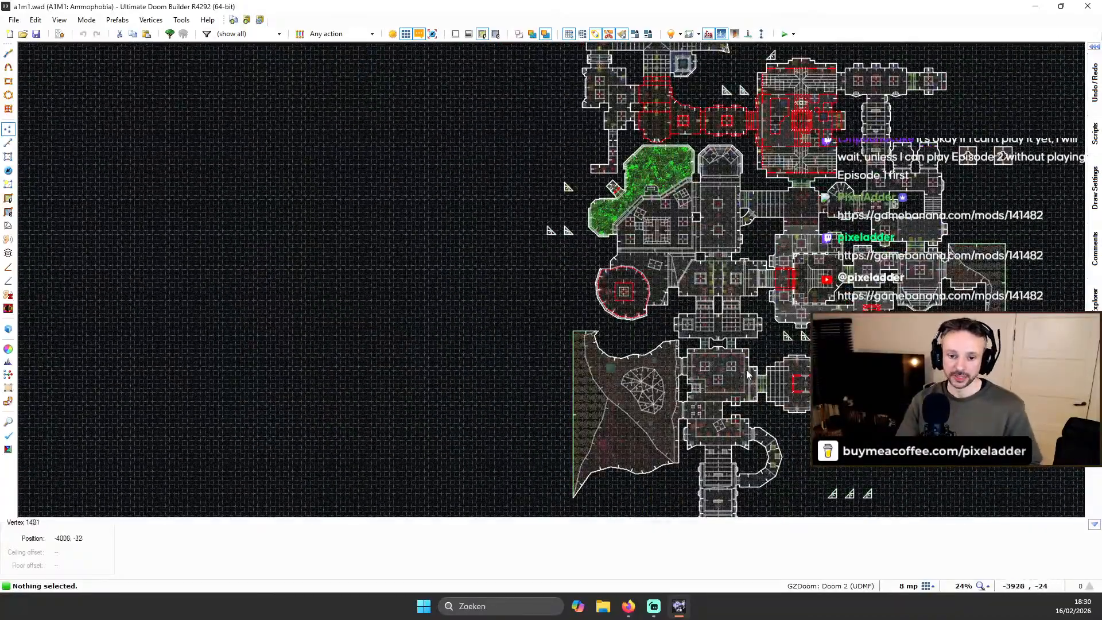
{"action": "key", "text": "w"}
{"action": "key", "text": "e"}
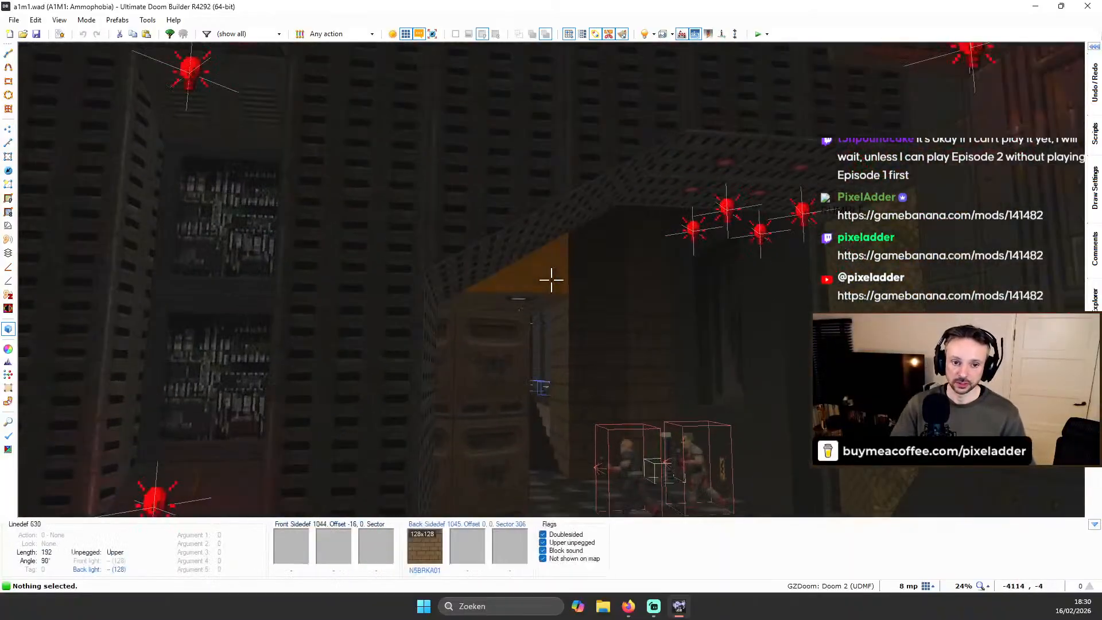
Fly through the map's connected rooms in 3D and inspect their walls, lighting, monsters and barrels
{"action": "key", "text": "s"}
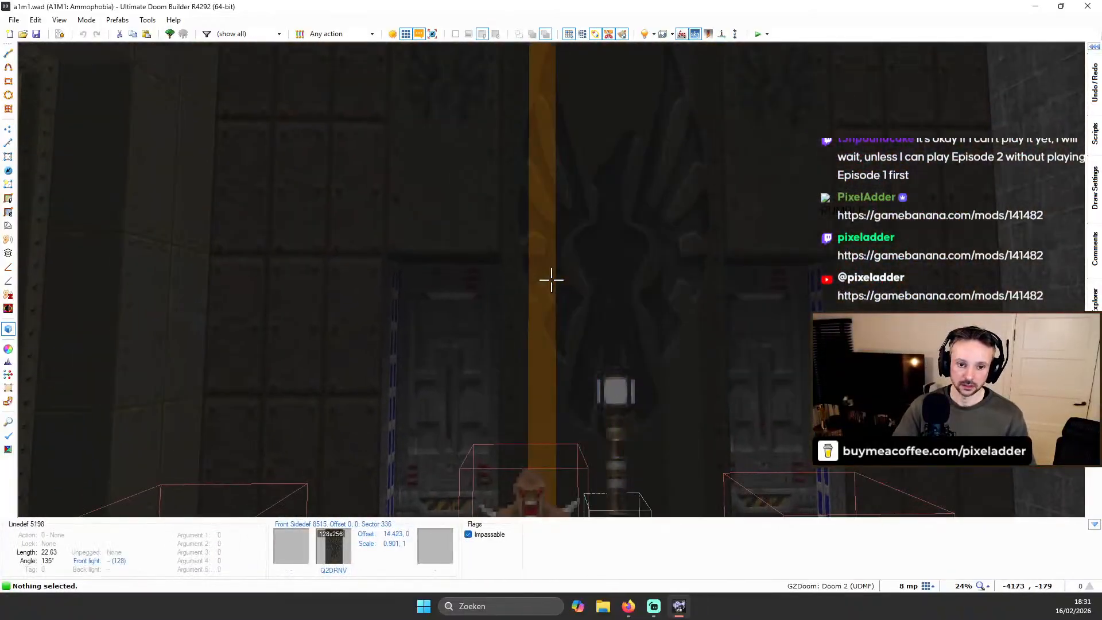
{"action": "key", "text": "w"}
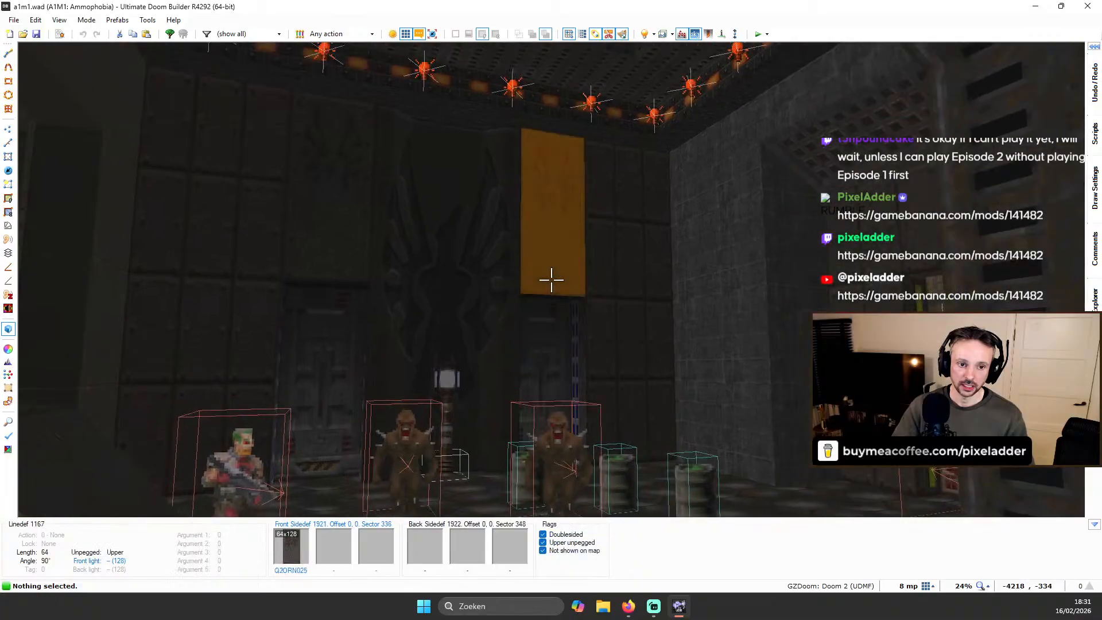
{"action": "key", "text": "w"}
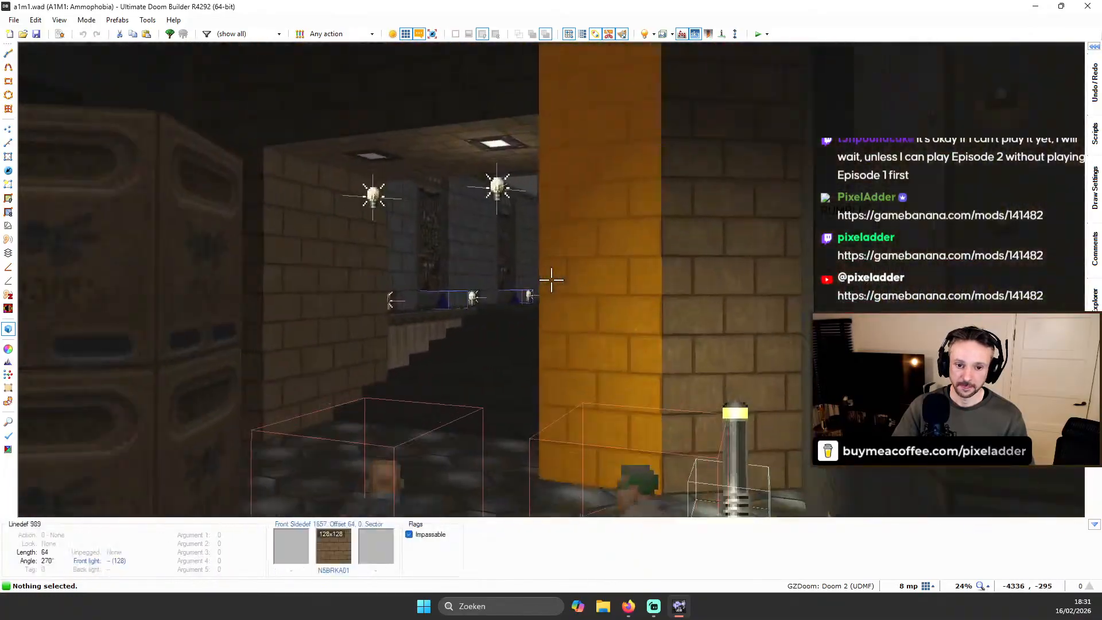
{"action": "key", "text": "w"}
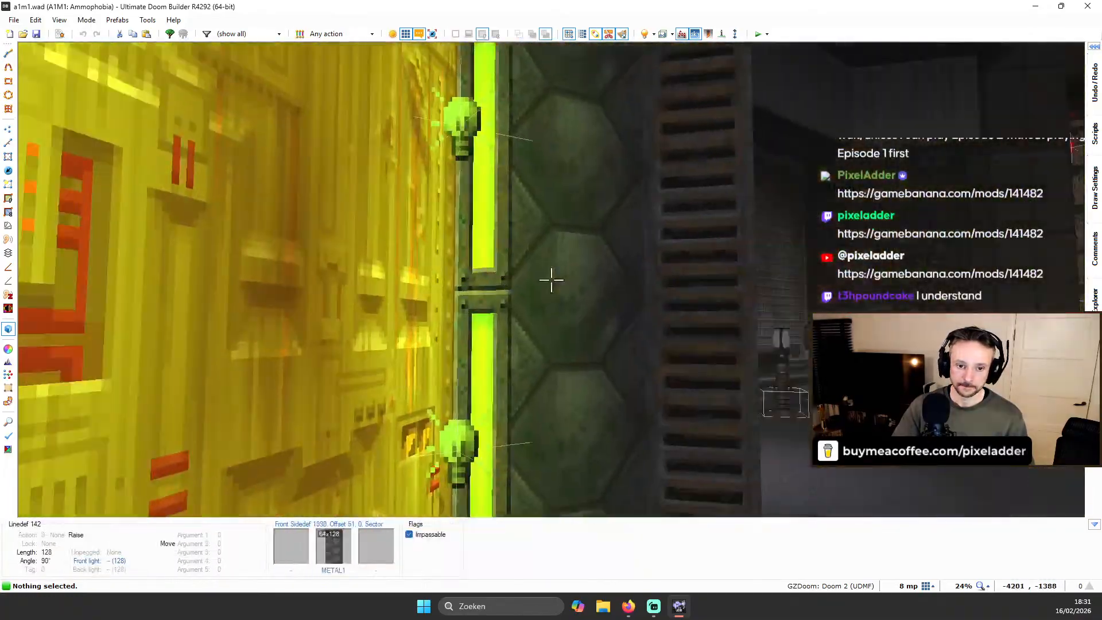
{"action": "key", "text": "w"}
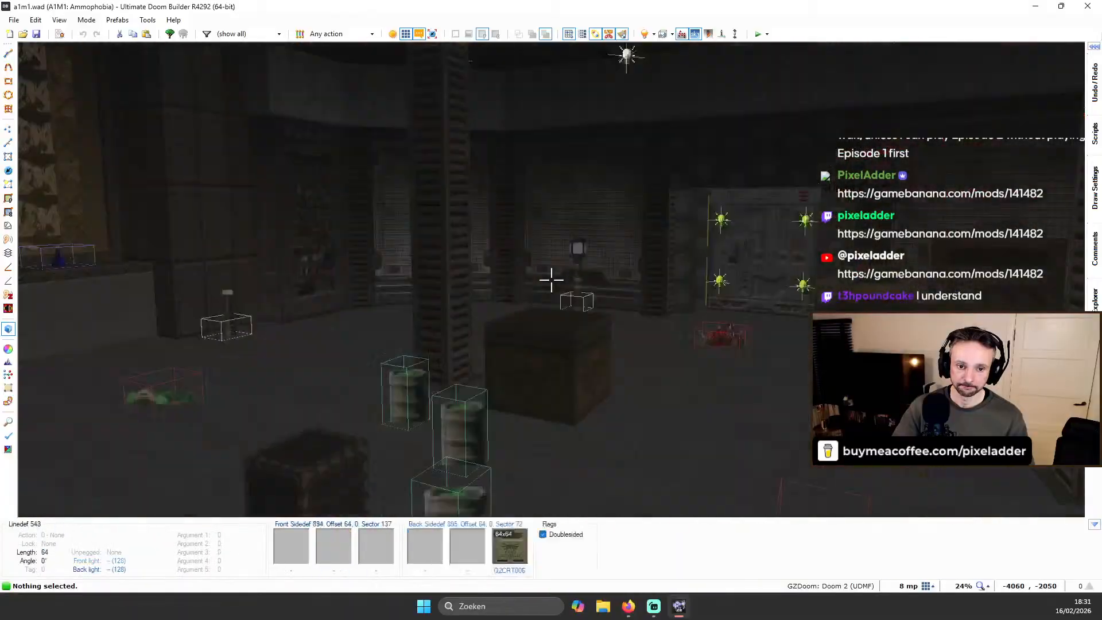
{"action": "key", "text": "w"}
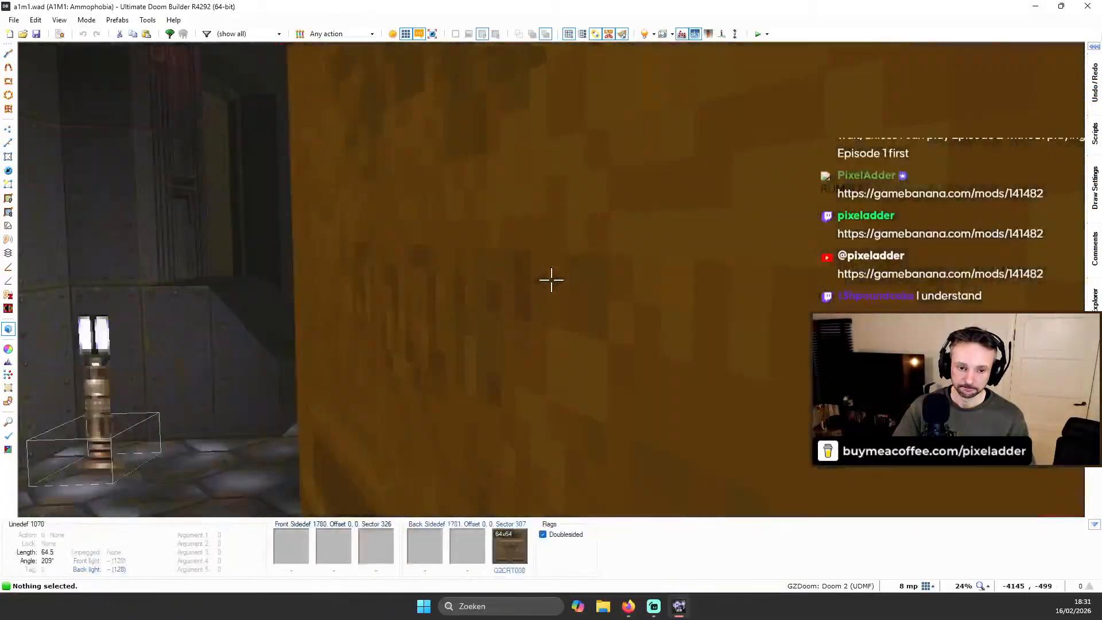
{"action": "key", "text": "w"}
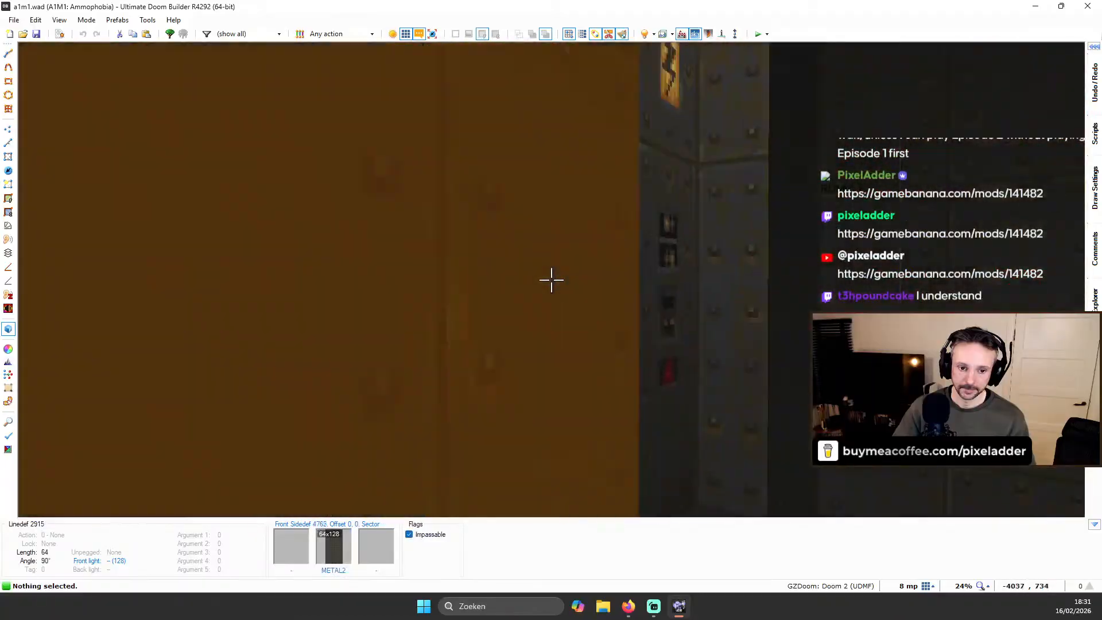
{"action": "key", "text": "w"}
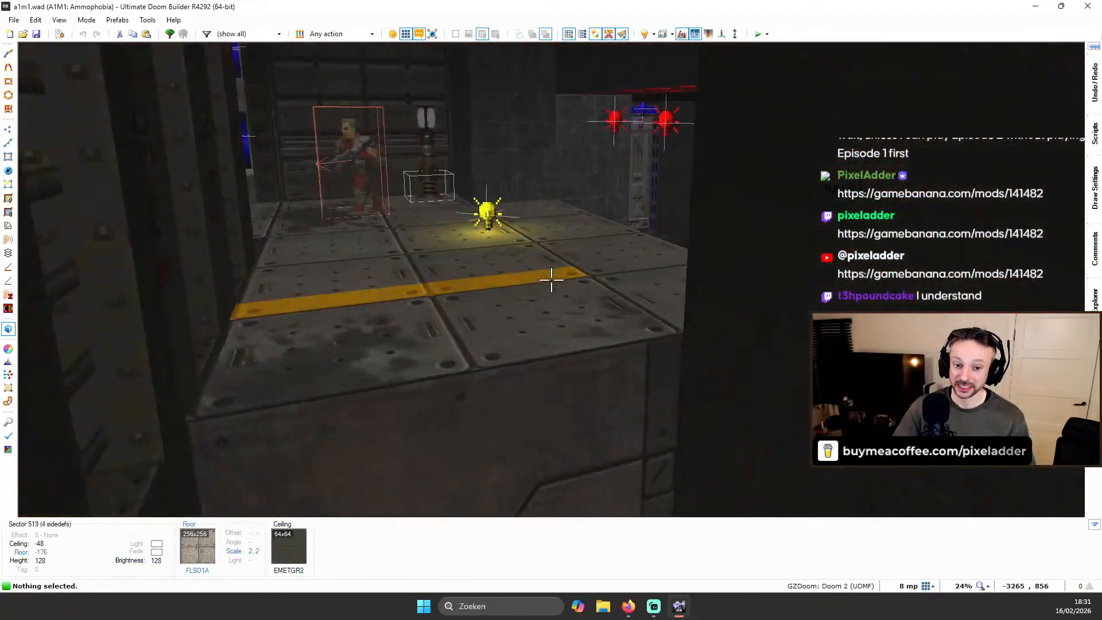
Examine the blue-key locked door with its blue lights and adjoining grate, and the surrounding green-lit passages
{"action": "key", "text": "s"}
{"action": "key", "text": "w"}
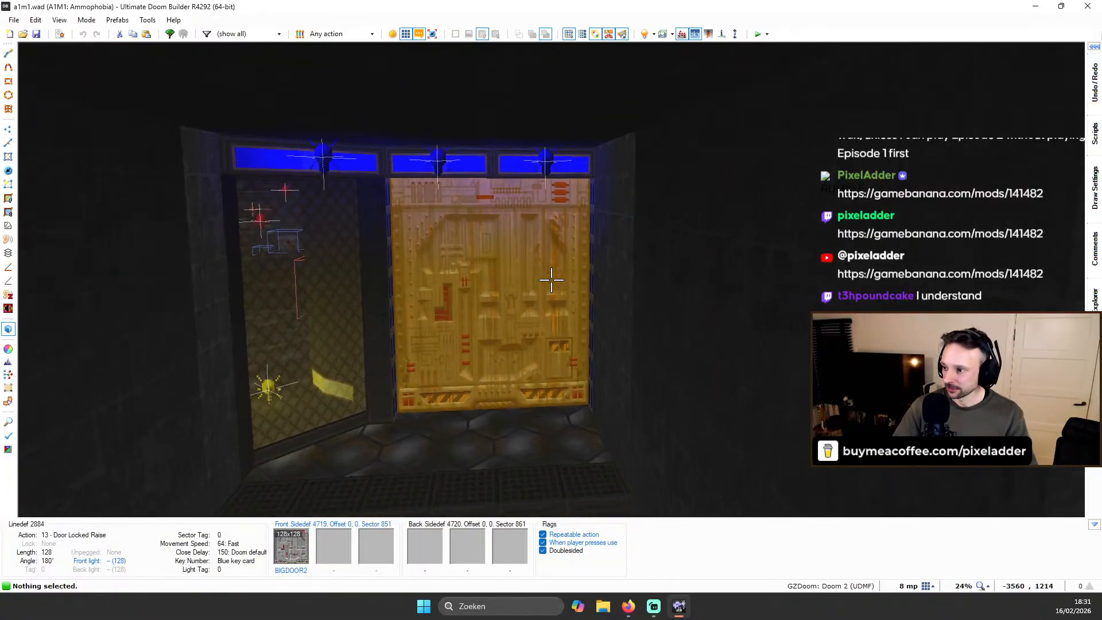
{"action": "key", "text": "s"}
{"action": "key", "text": "w"}
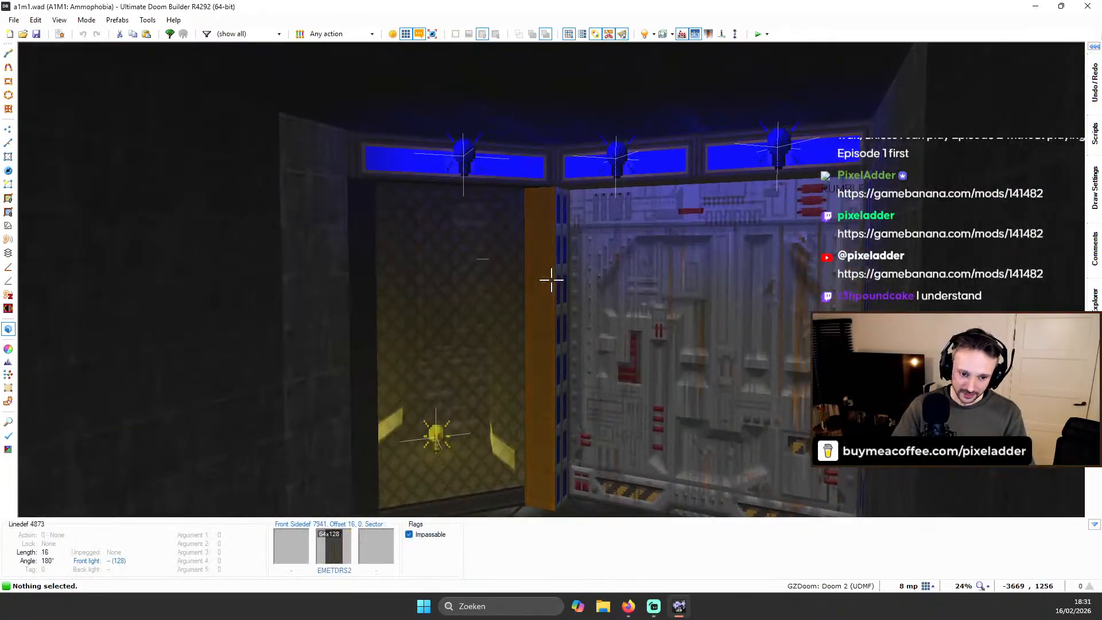
{"action": "key", "text": "w"}
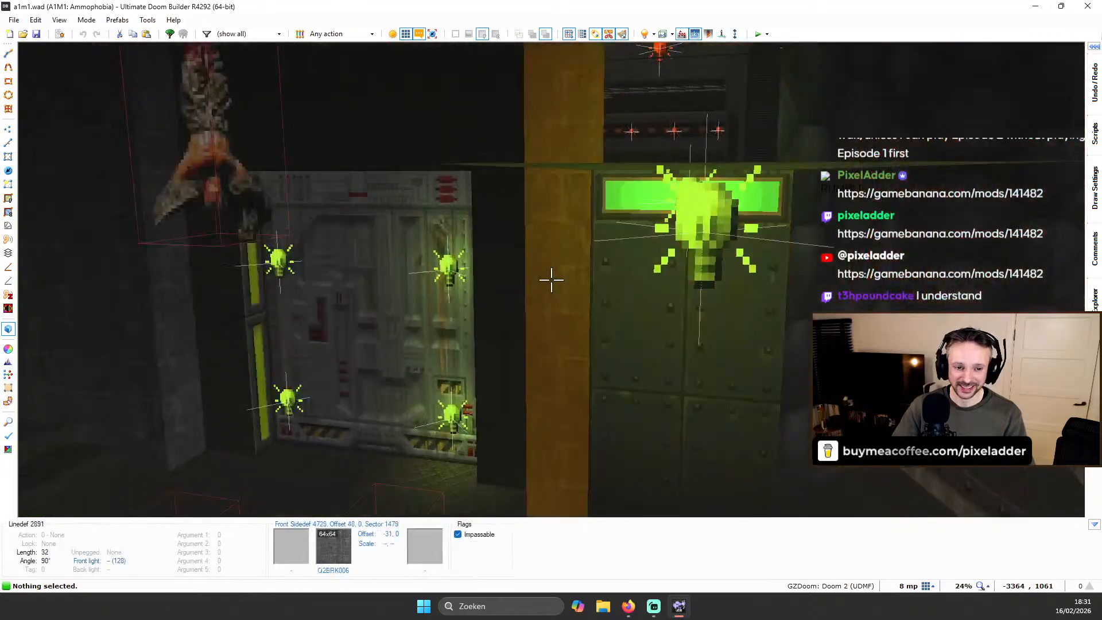
{"action": "key", "text": "w"}
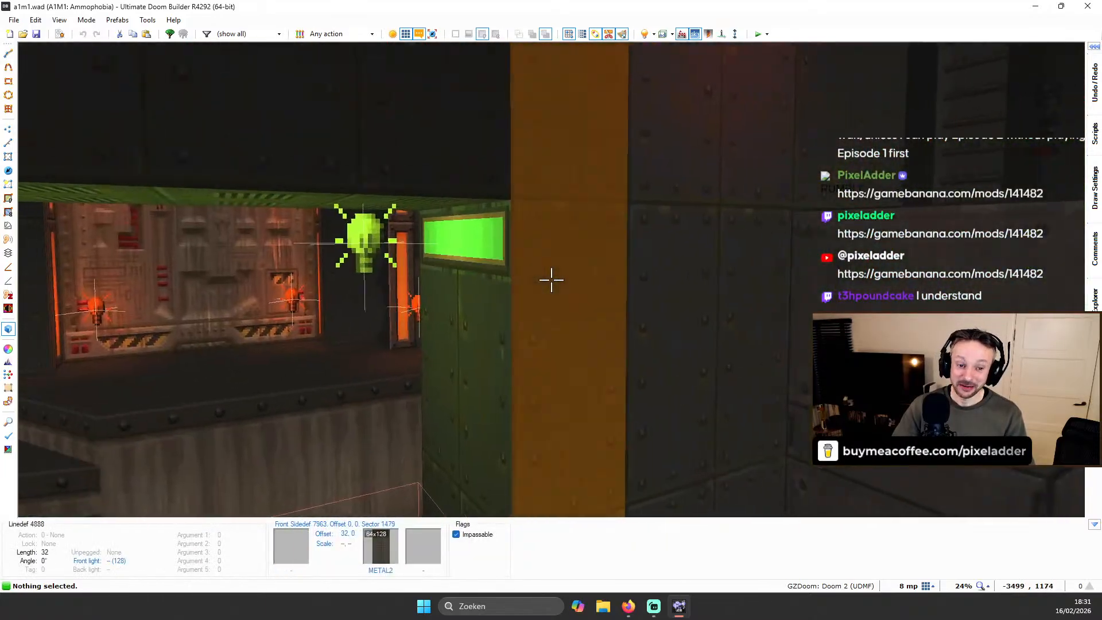
{"action": "key", "text": "w"}
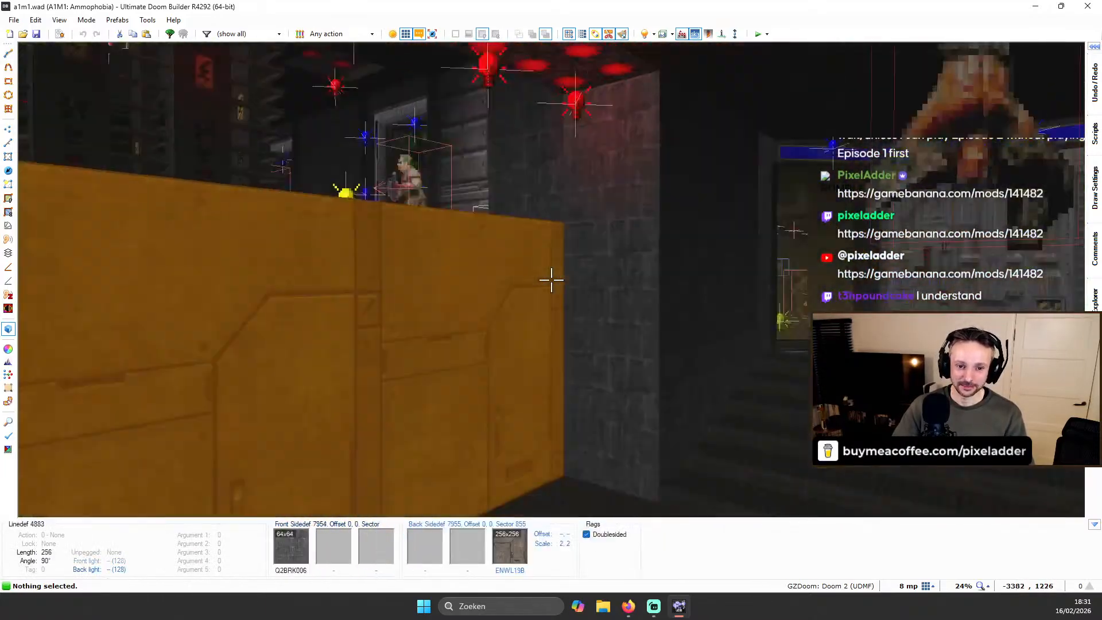
{"action": "key", "text": "w"}
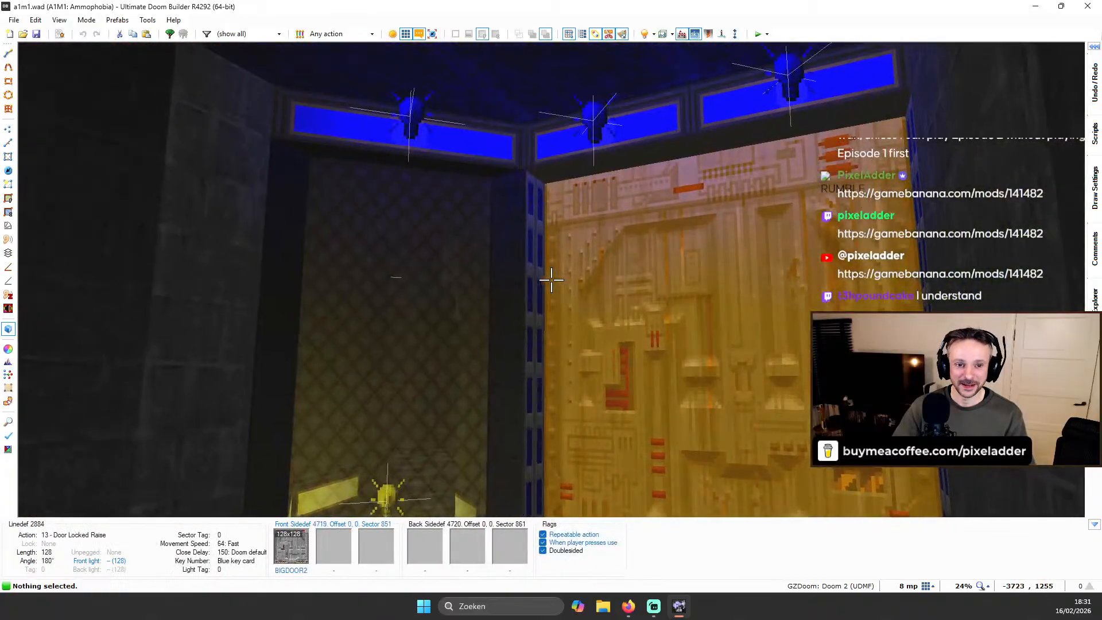
{"action": "key", "text": "s"}
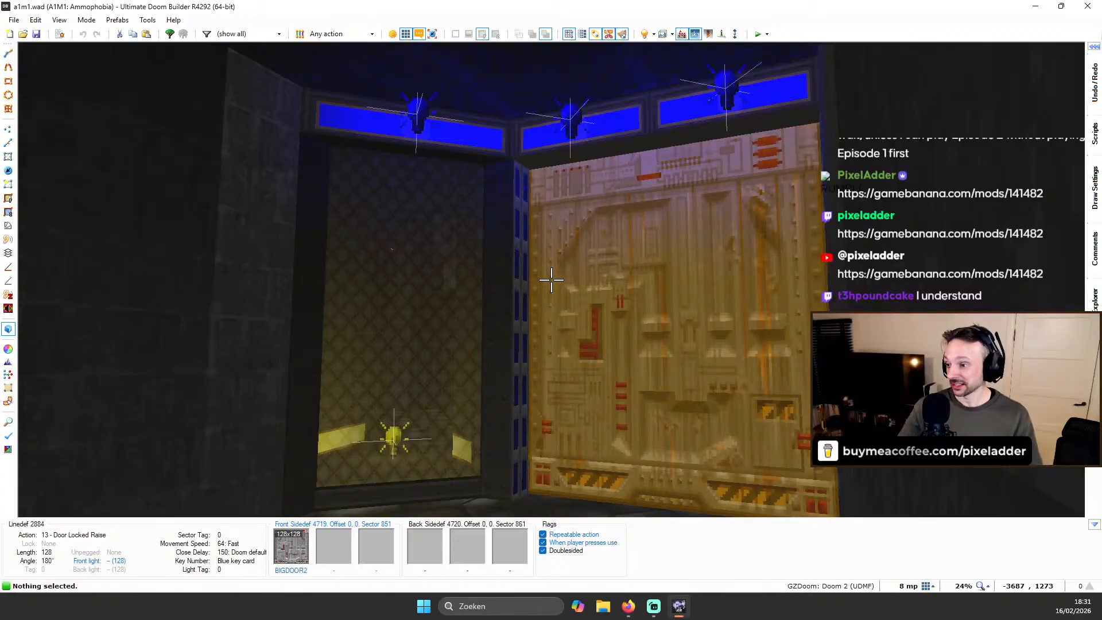
Inspect the crate storage room with its orange ceiling lights, stacked crates, enemies and green-lit door
{"action": "key", "text": "s"}
{"action": "key", "text": "w"}
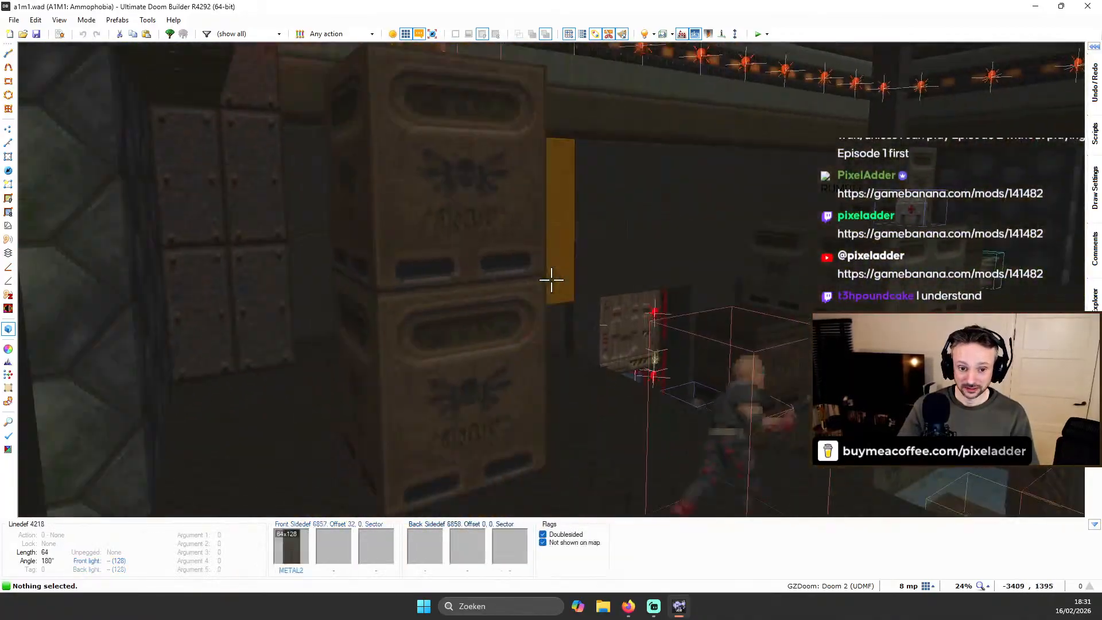
{"action": "key", "text": "s"}
{"action": "key", "text": "a"}
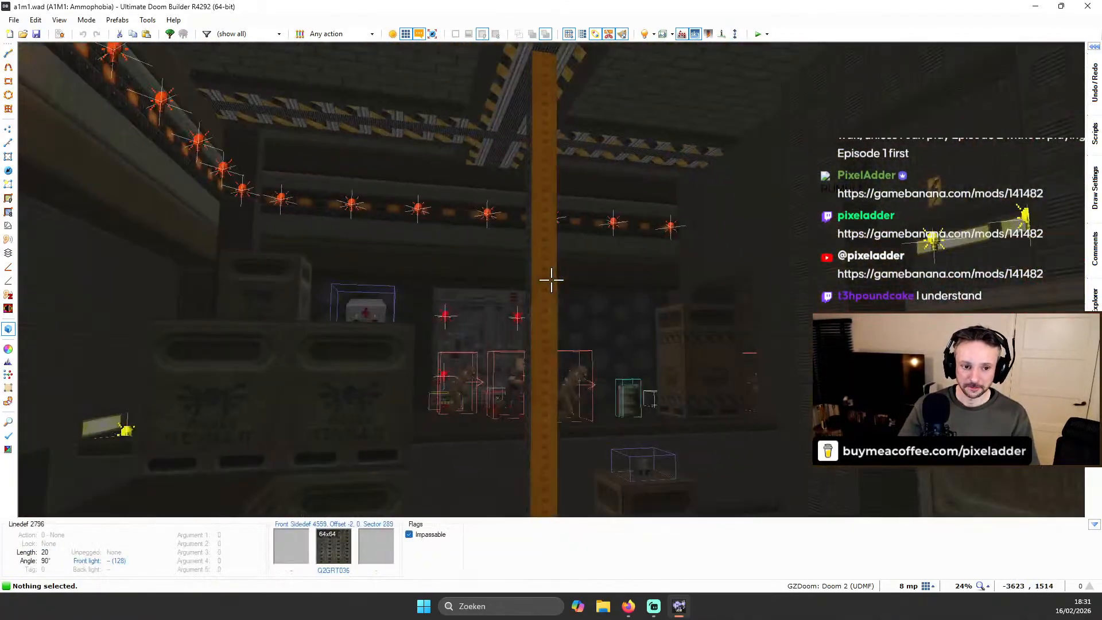
{"action": "key", "text": "w"}
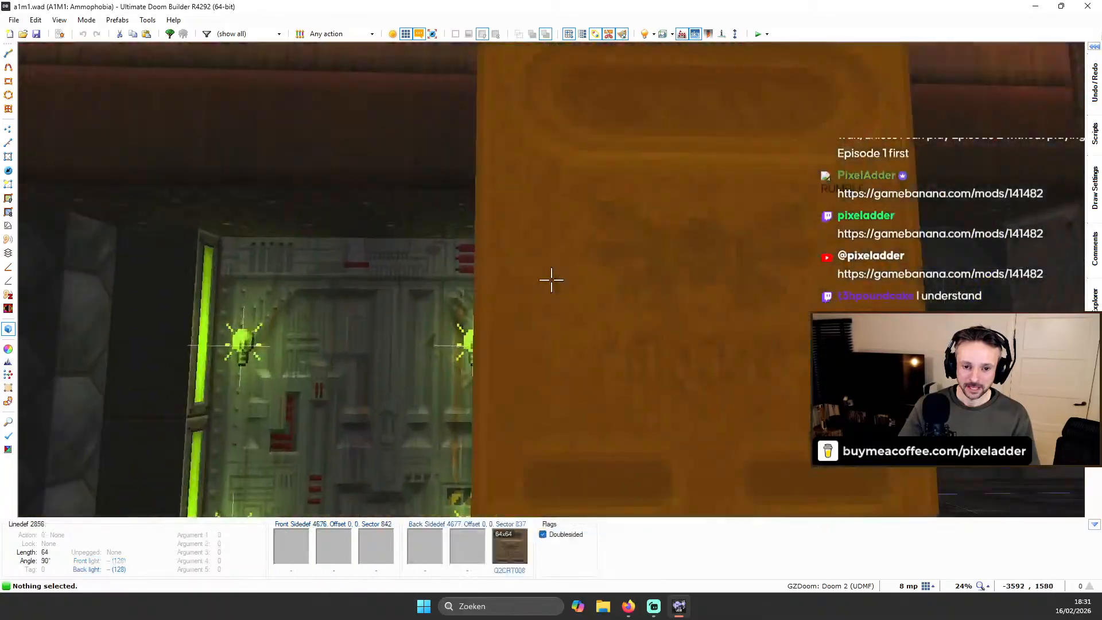
{"action": "key", "text": "s"}
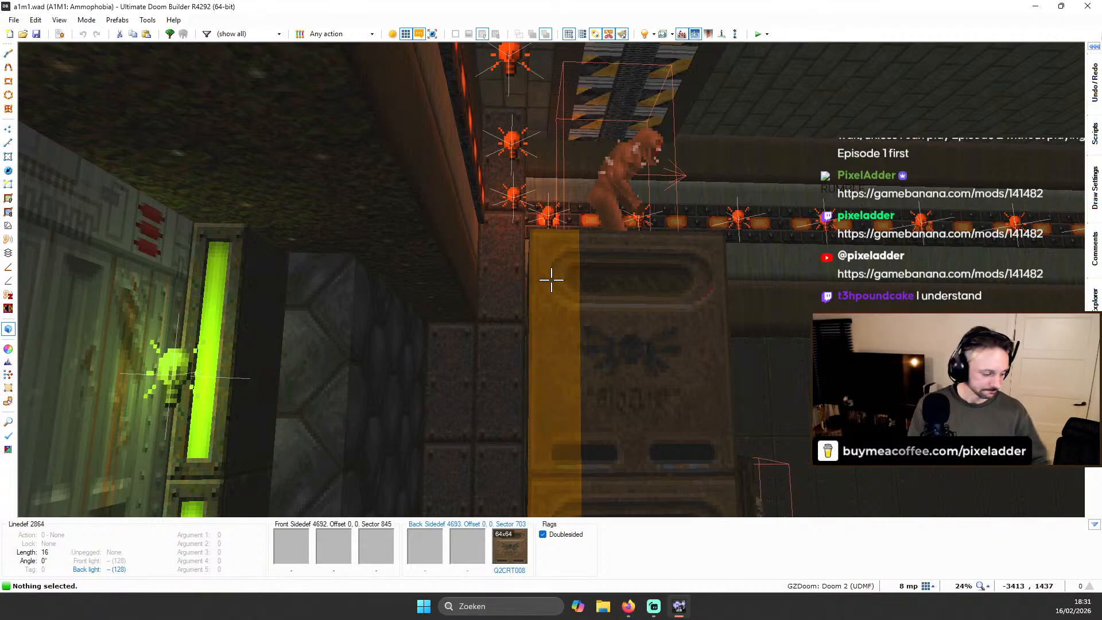
{"action": "key", "text": "d"}
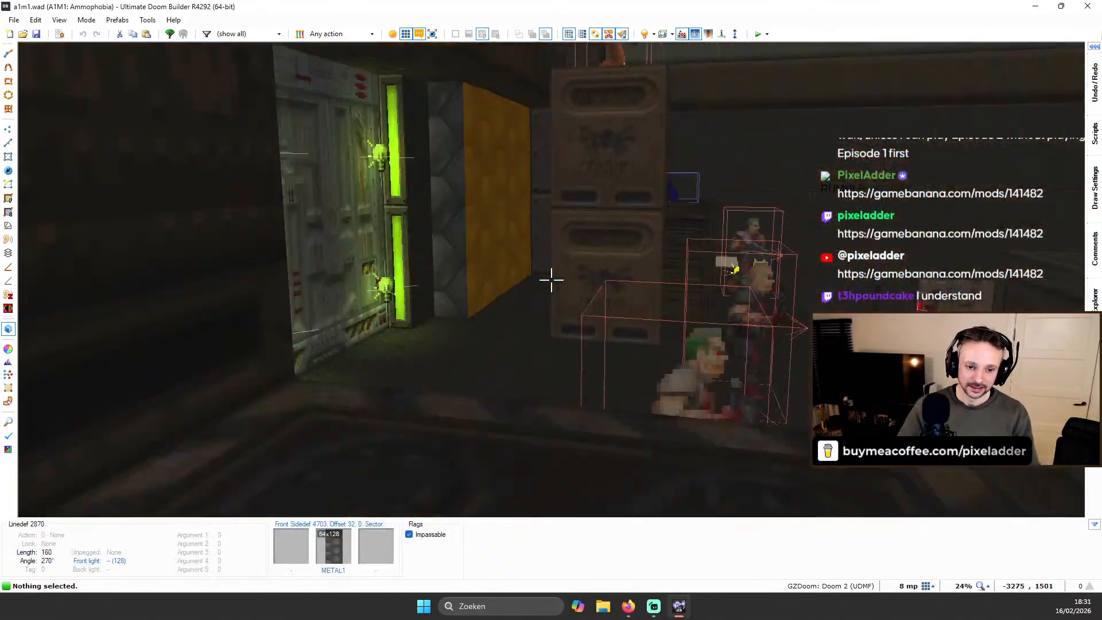
{"action": "key", "text": "e"}
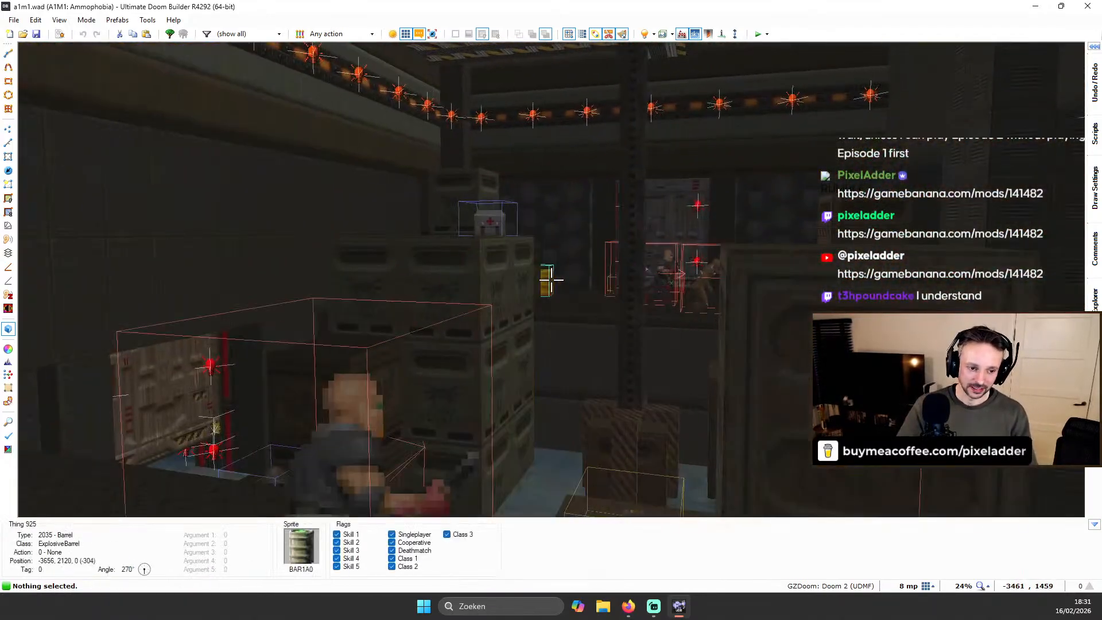
{"action": "key", "text": "d"}
{"action": "key", "text": "e"}
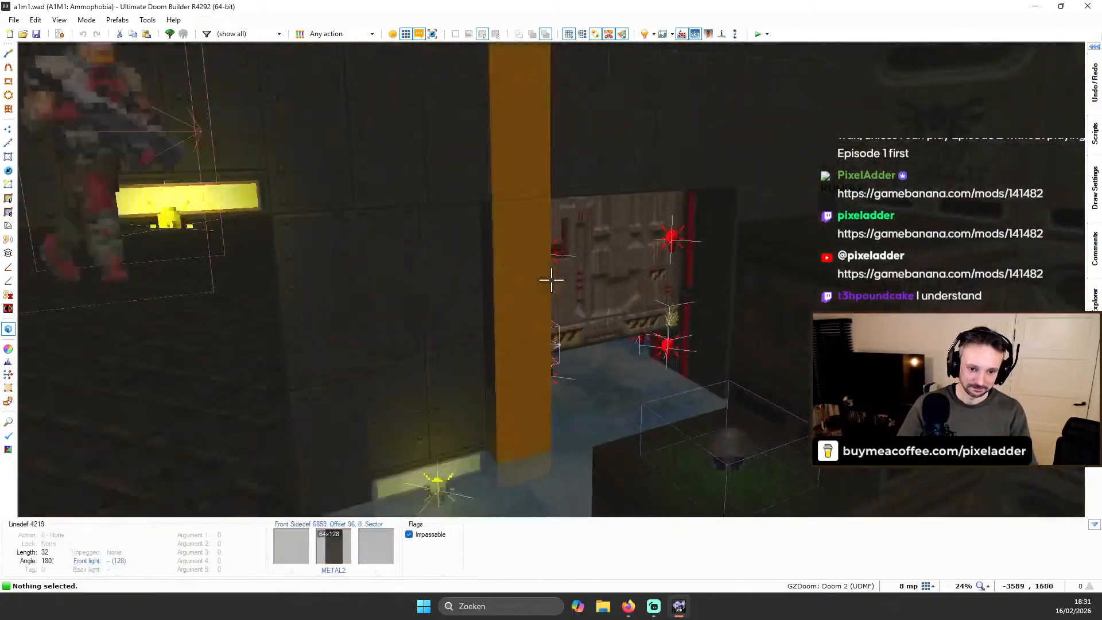
Inspect the water-floored corridor and the soldiers on the raised ledges beside its yellow-lit pillars
{"action": "key", "text": "e"}
{"action": "key", "text": "d"}
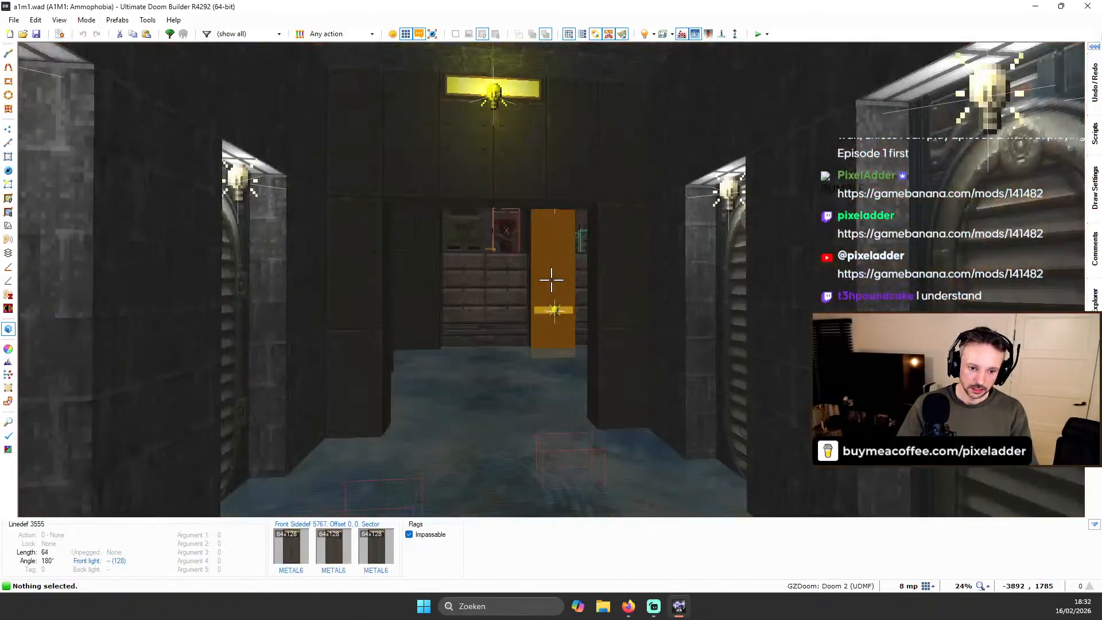
{"action": "key", "text": "e"}
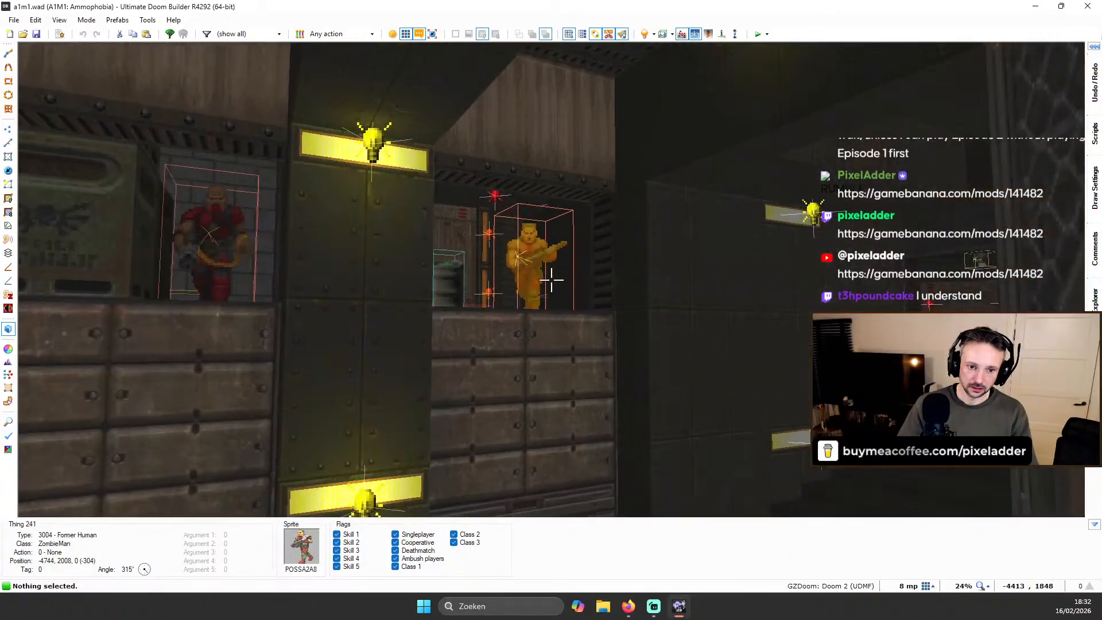
{"action": "key", "text": "s"}
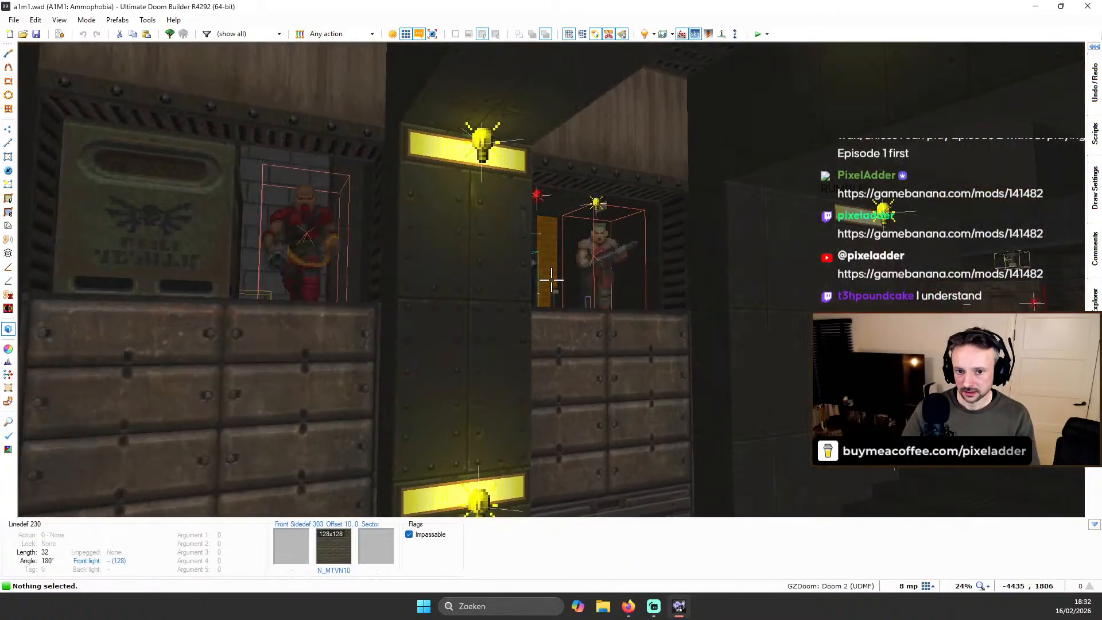
{"action": "key", "text": "e"}
{"action": "key", "text": "s"}
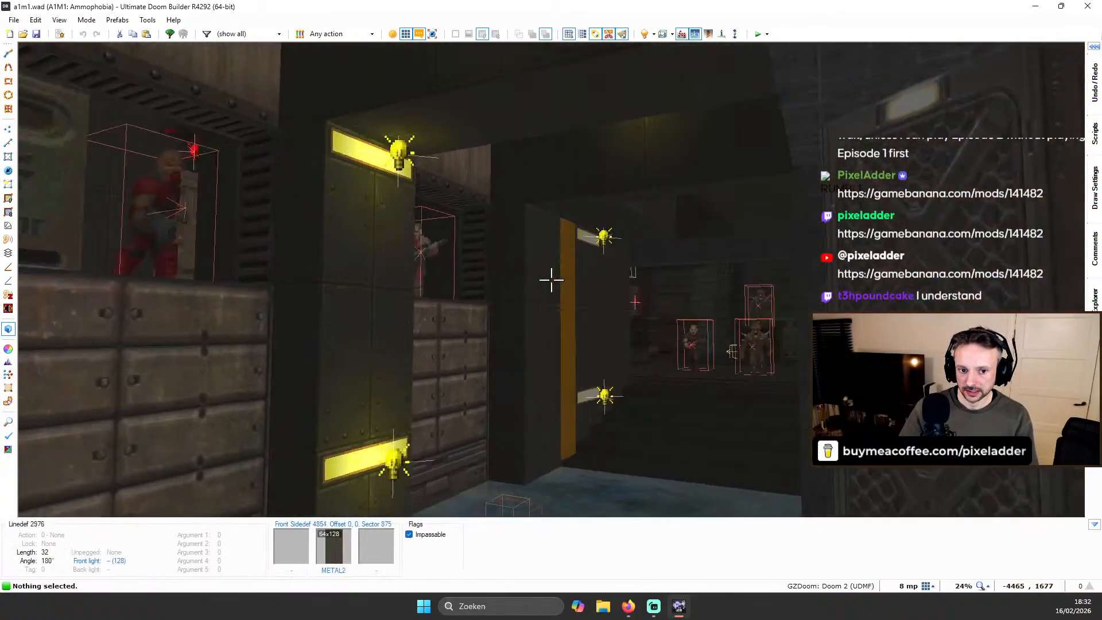
Fly through the dark crate storage area and inspect its demons, stacked crates, white light columns and the adjoining yellow-lit metal walls
{"action": "key", "text": "e"}
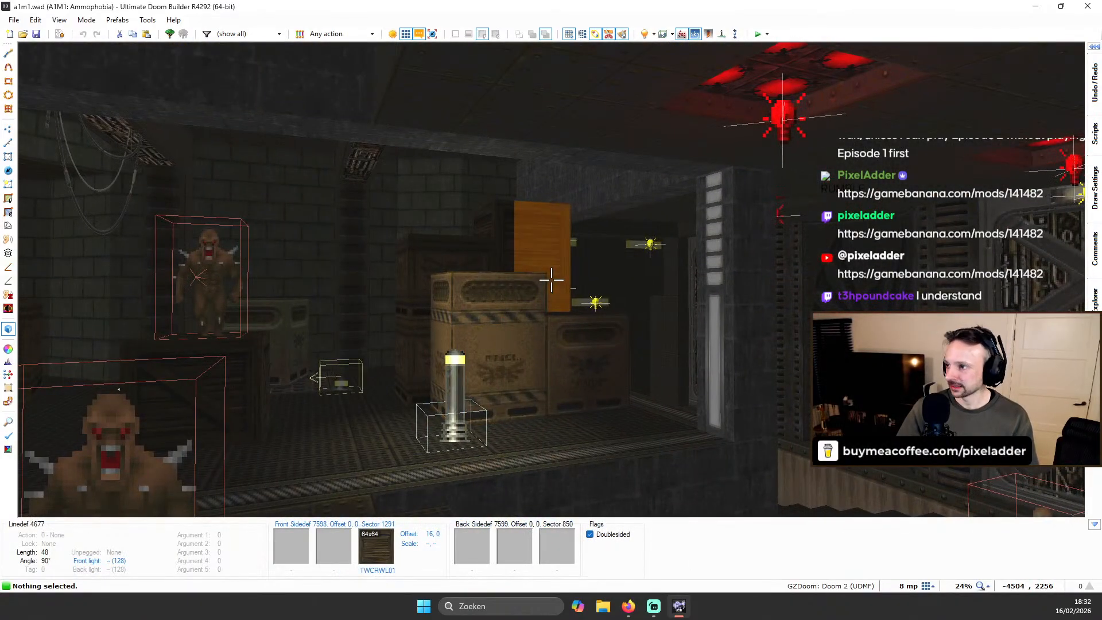
{"action": "key", "text": "s"}
{"action": "key", "text": "f"}
{"action": "key", "text": "e"}
{"action": "key", "text": "e"}
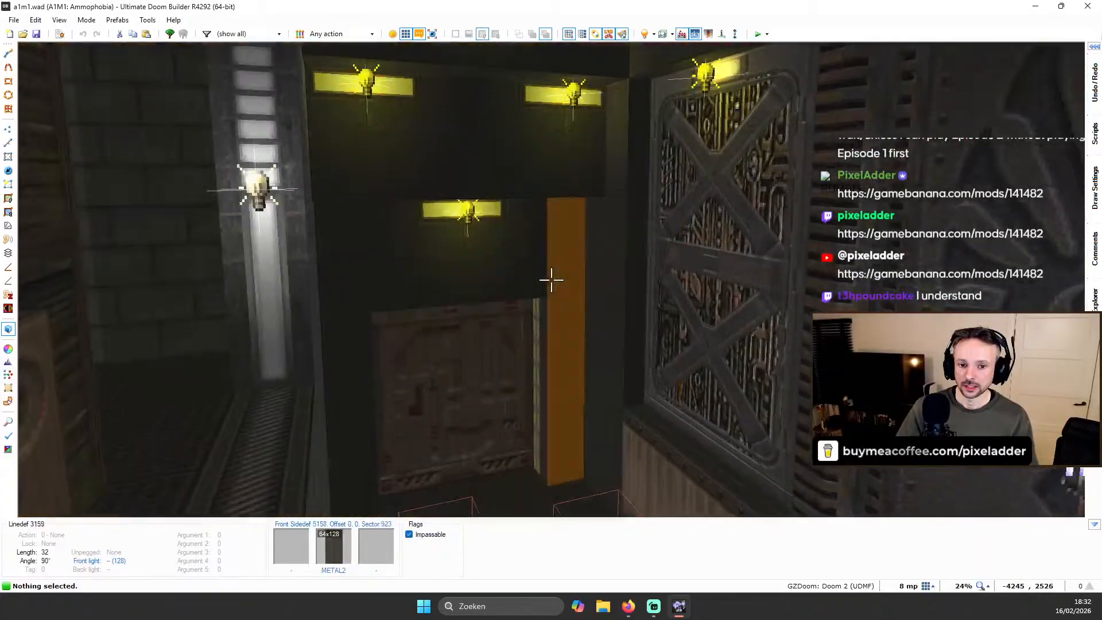
{"action": "key", "text": "s"}
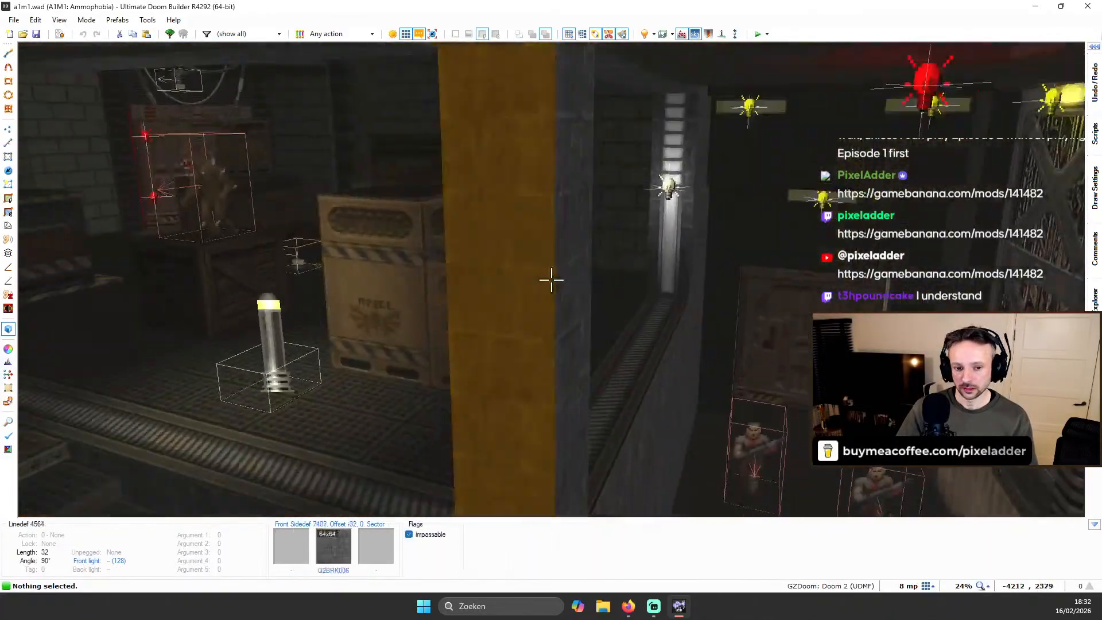
Leave the 3D view and survey the whole a1m1 layout in the 2D map
{"action": "key", "text": "q"}
{"action": "scroll", "coordinate": [574, 252], "scroll_direction": "down", "scroll_amount": 4}
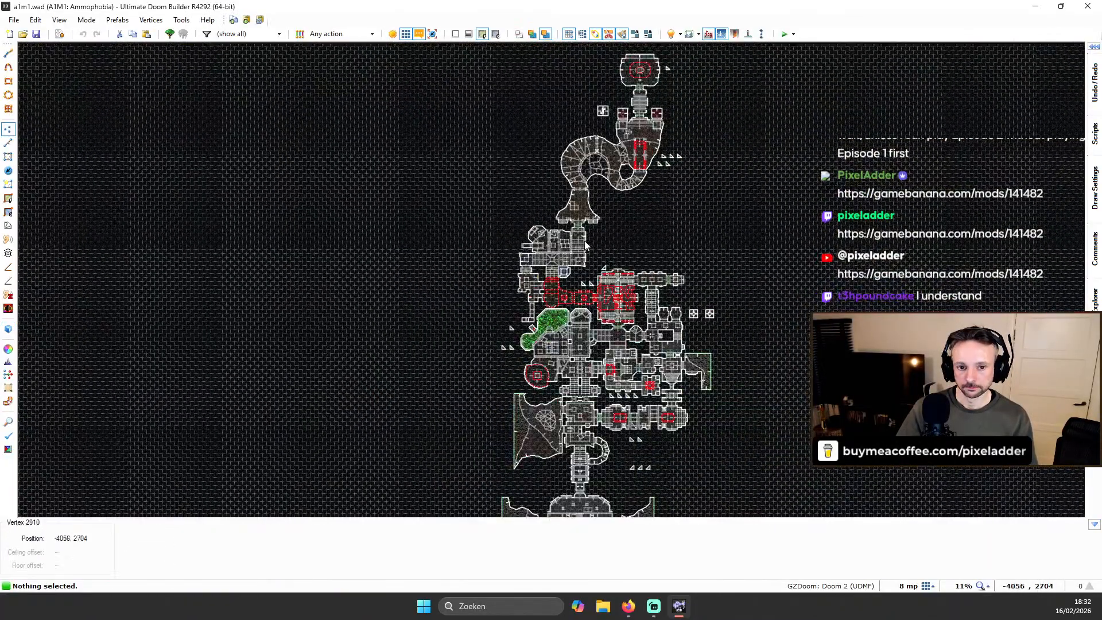
{"action": "scroll", "coordinate": [620, 259], "scroll_direction": "up", "scroll_amount": 3}
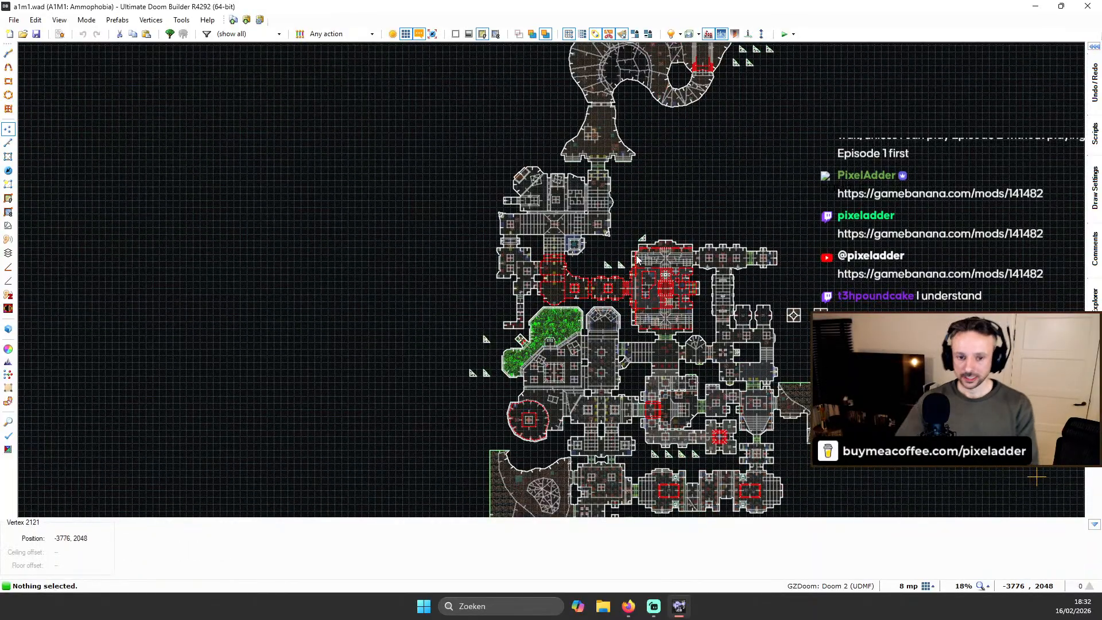
{"action": "scroll", "coordinate": [580, 312], "scroll_direction": "down", "scroll_amount": 4}
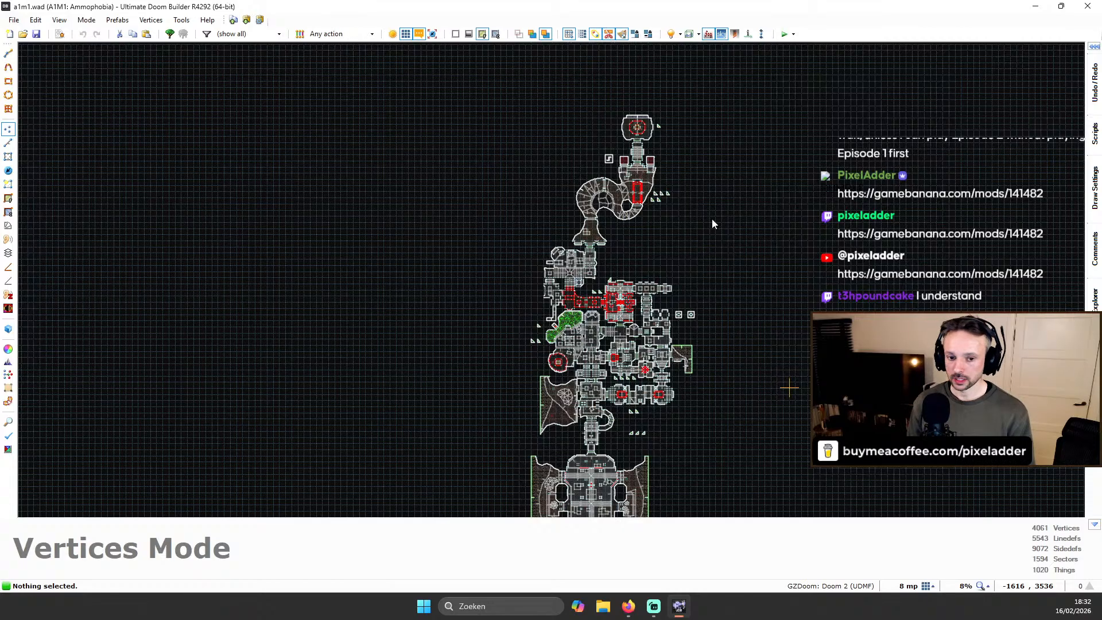
{"action": "scroll", "coordinate": [755, 249], "scroll_direction": "down", "scroll_amount": 2}
{"action": "scroll", "coordinate": [739, 248], "scroll_direction": "up", "scroll_amount": 2}
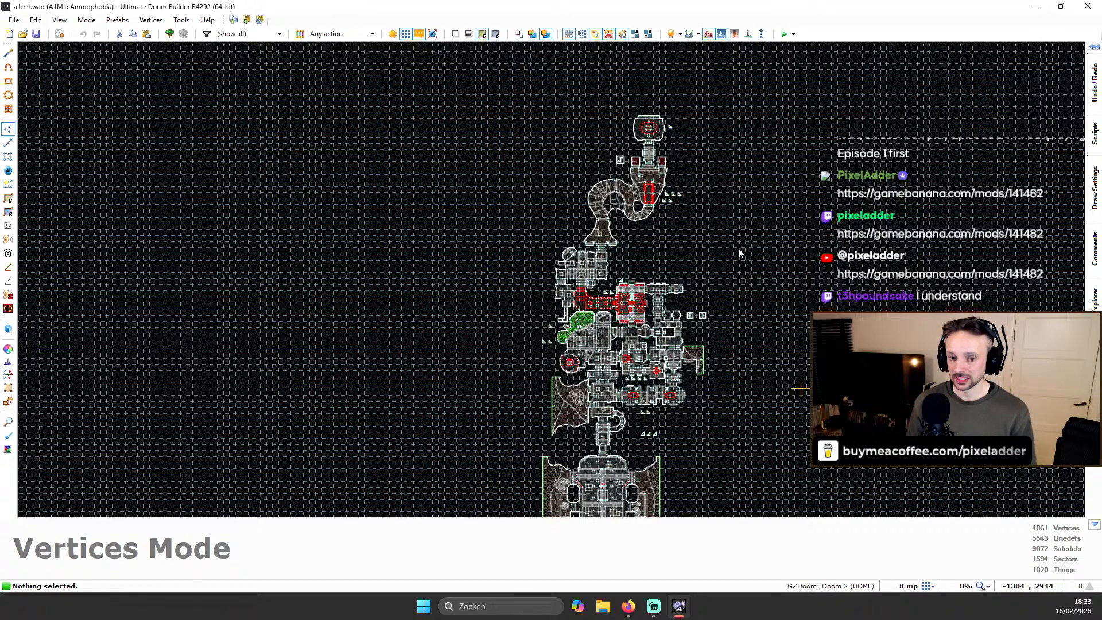
{"action": "scroll", "coordinate": [664, 218], "scroll_direction": "down", "scroll_amount": 2}
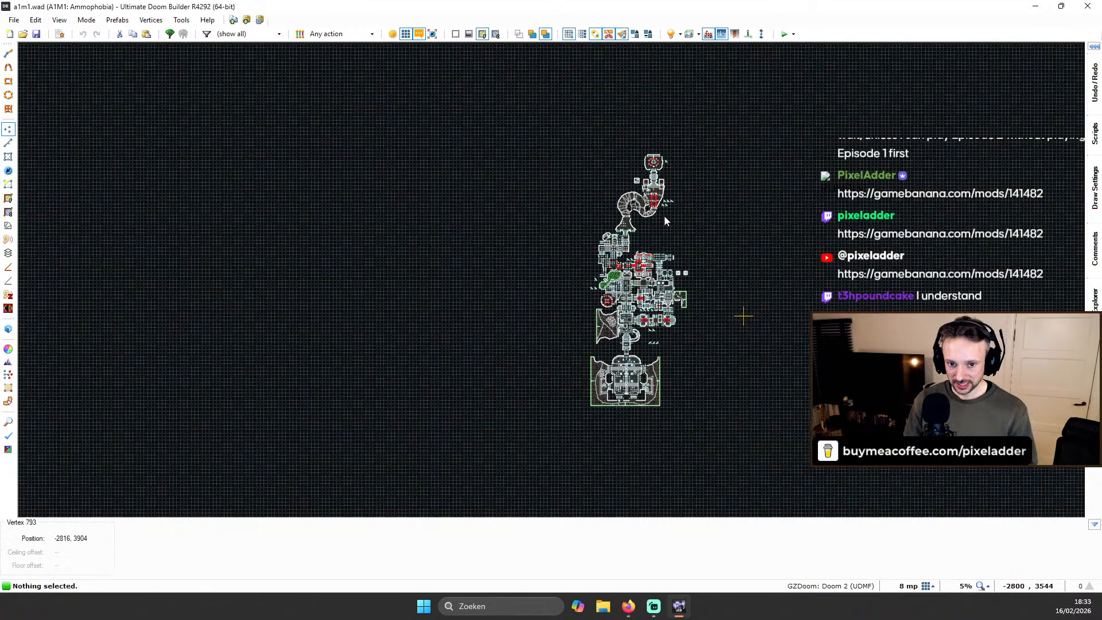
{"action": "scroll", "coordinate": [693, 157], "scroll_direction": "up", "scroll_amount": 1}
{"action": "scroll", "coordinate": [691, 212], "scroll_direction": "up", "scroll_amount": 1}
{"action": "scroll", "coordinate": [675, 343], "scroll_direction": "up", "scroll_amount": 1}
{"action": "scroll", "coordinate": [675, 344], "scroll_direction": "up", "scroll_amount": 3}
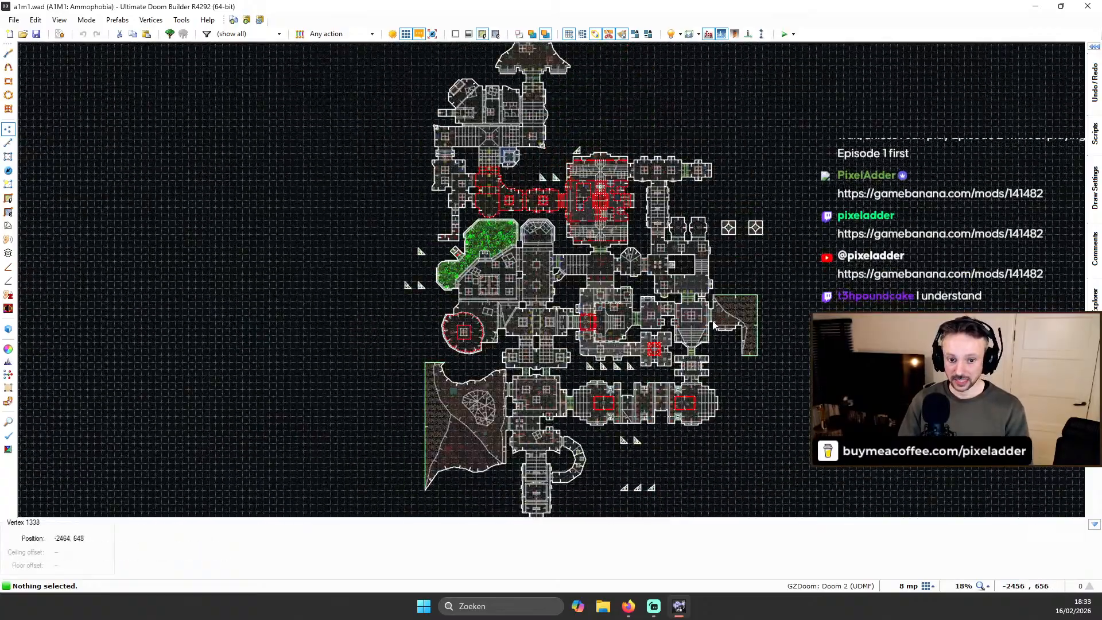
{"action": "scroll", "coordinate": [699, 304], "scroll_direction": "down", "scroll_amount": 2}
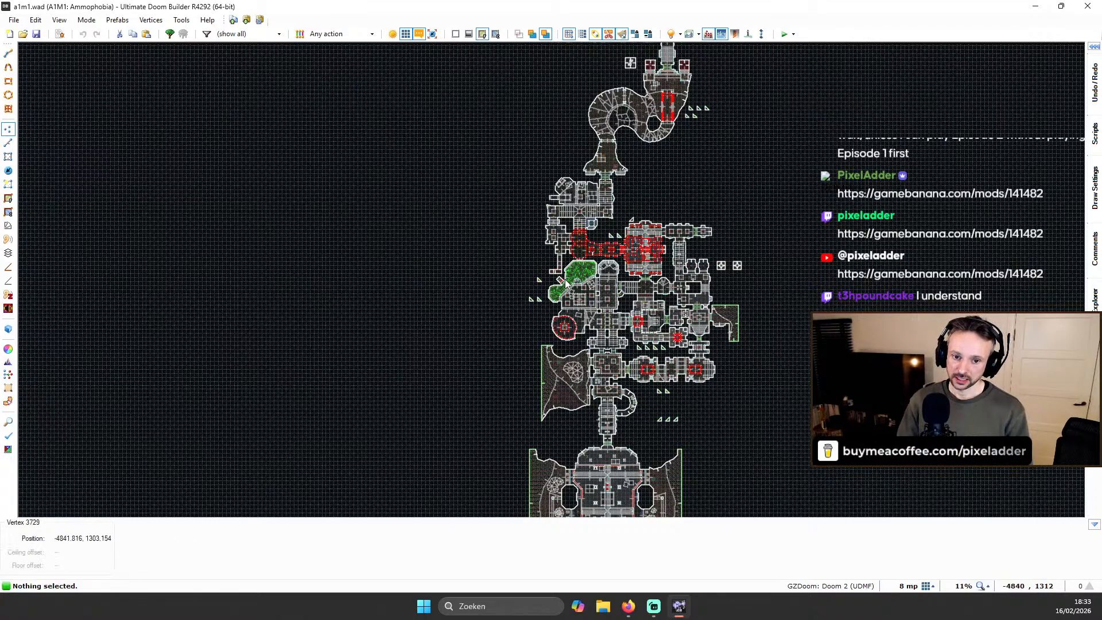
Examine the map's northern section in 2D, from the winding cave path up to the large end room with its octagonal centre
{"action": "middle_click_drag", "start_coordinate": [701, 52], "coordinate": [698, 165]}
{"action": "scroll", "coordinate": [698, 166], "scroll_direction": "up", "scroll_amount": 1}
{"action": "scroll", "coordinate": [699, 168], "scroll_direction": "up", "scroll_amount": 1}
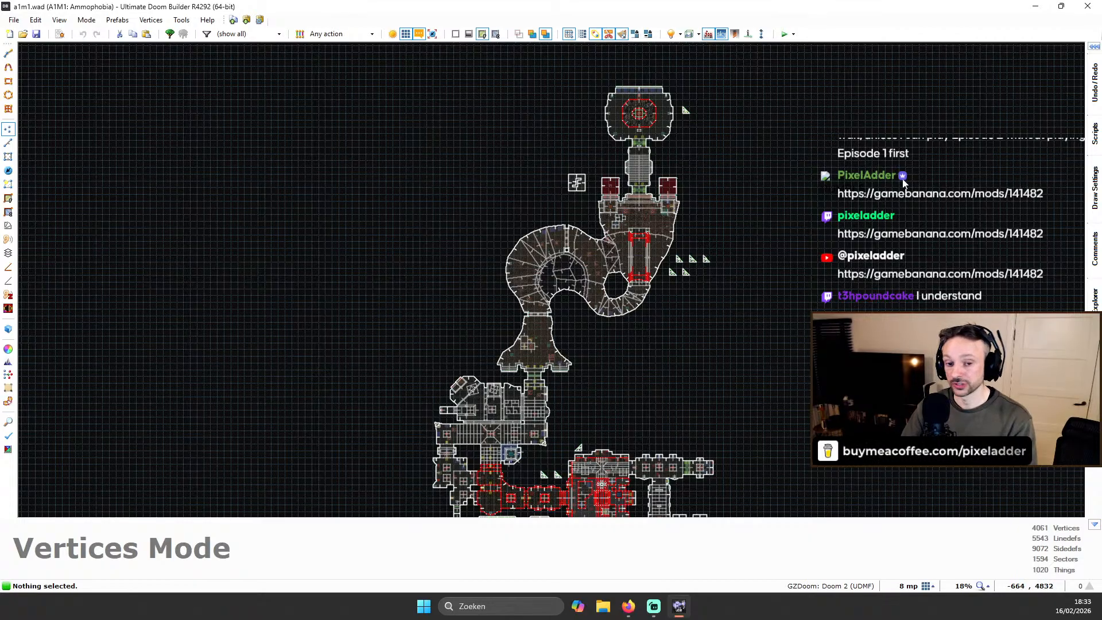
{"action": "scroll", "coordinate": [749, 120], "scroll_direction": "up", "scroll_amount": 1}
{"action": "scroll", "coordinate": [748, 119], "scroll_direction": "down", "scroll_amount": 2}
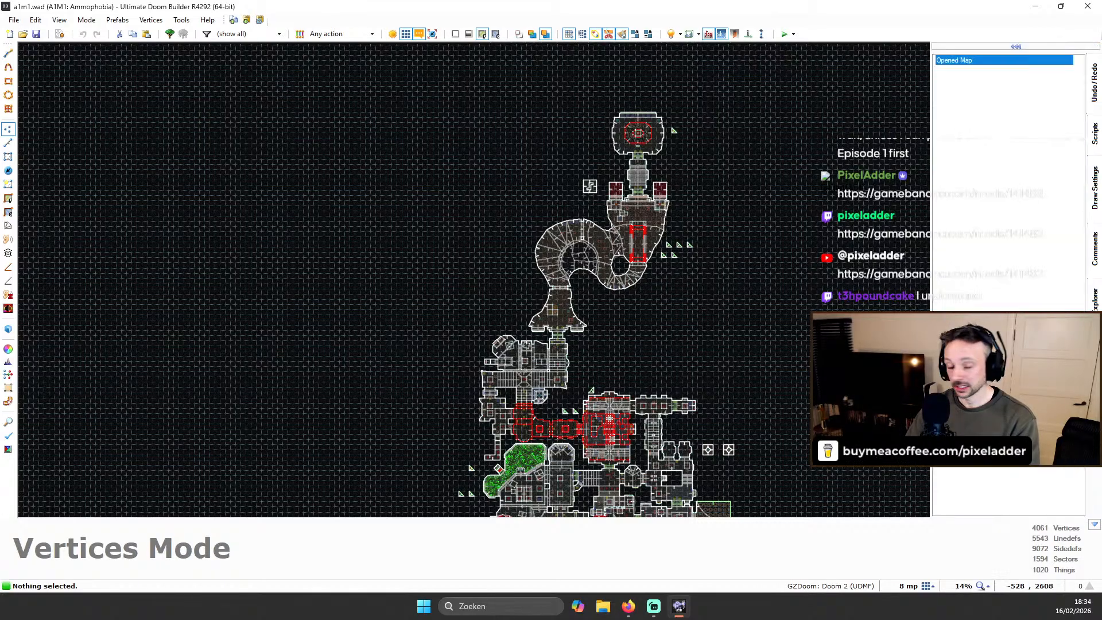
{"action": "scroll", "coordinate": [713, 143], "scroll_direction": "up", "scroll_amount": 3}
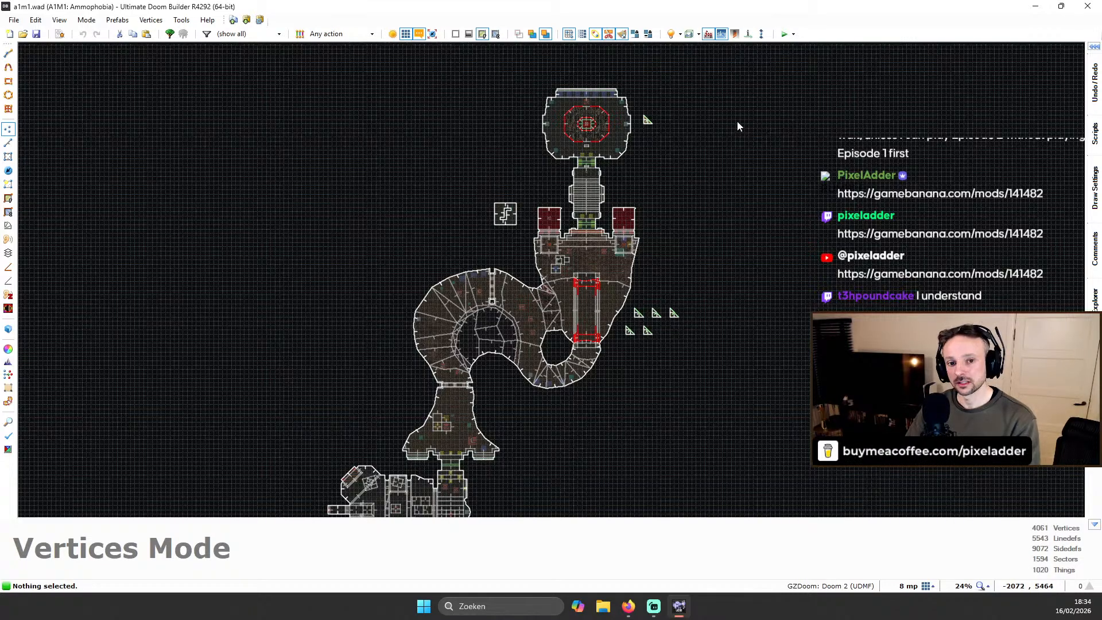
{"action": "scroll", "coordinate": [584, 164], "scroll_direction": "up", "scroll_amount": 3}
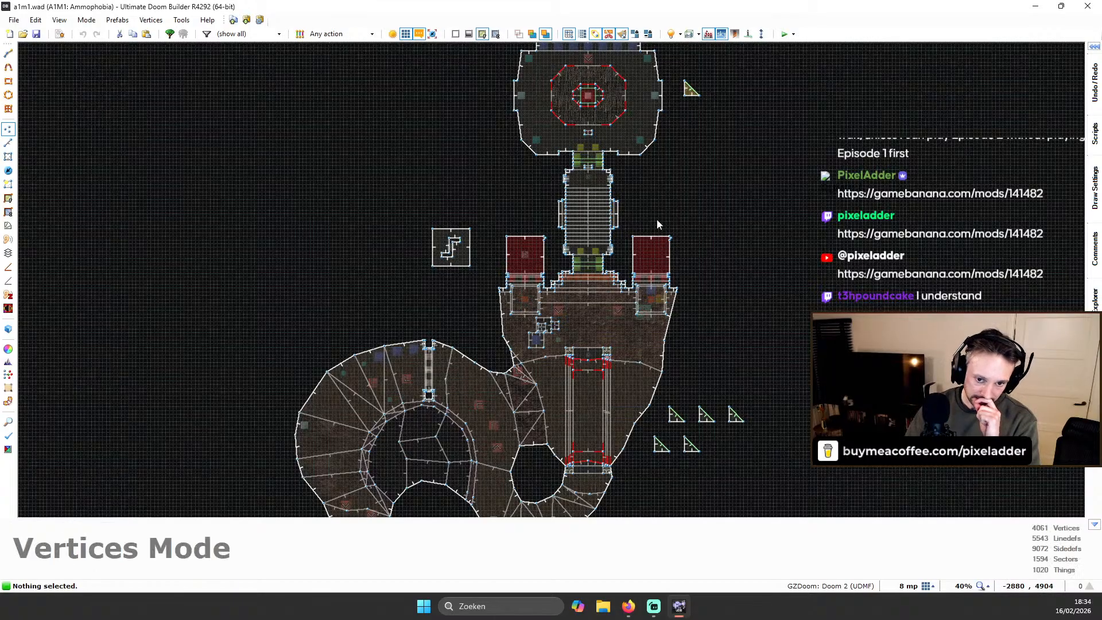
{"action": "scroll", "coordinate": [770, 280], "scroll_direction": "down", "scroll_amount": 1}
{"action": "scroll", "coordinate": [772, 269], "scroll_direction": "down", "scroll_amount": 6}
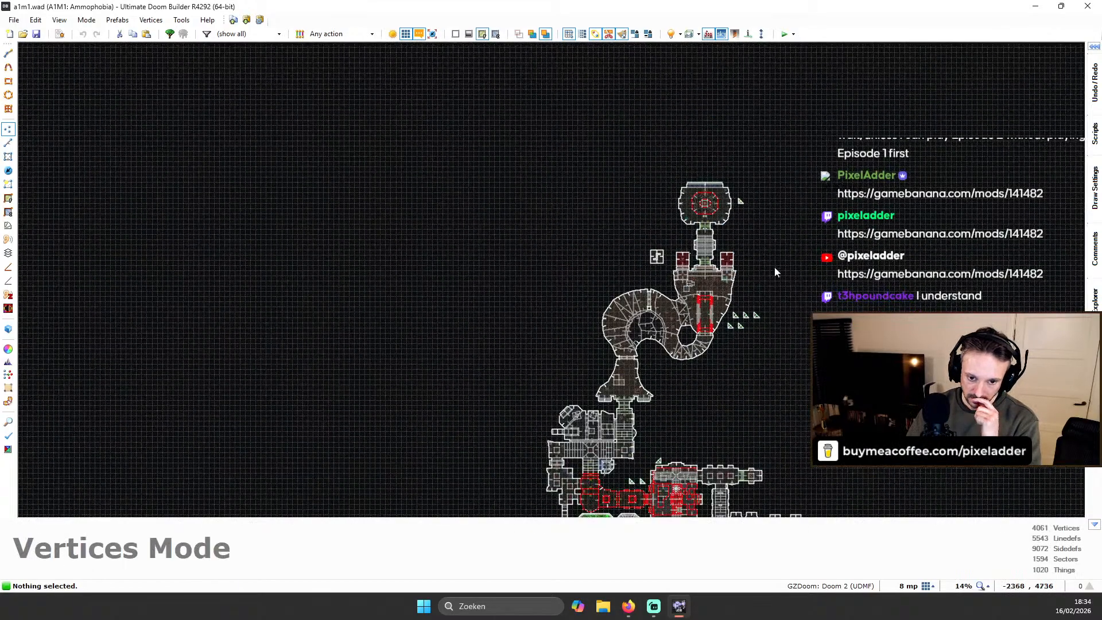
Examine the central rooms in 2D, around the green slime pool, the circular room and the connecting corridors
{"action": "scroll", "coordinate": [725, 354], "scroll_direction": "up", "scroll_amount": 3}
{"action": "key", "text": "v"}
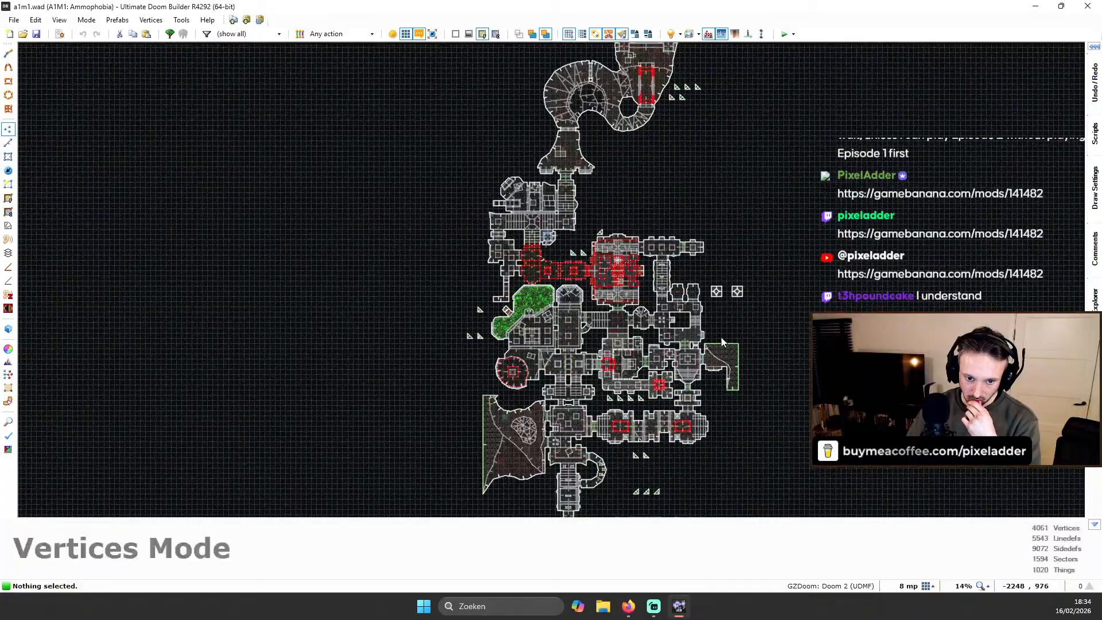
{"action": "scroll", "coordinate": [723, 304], "scroll_direction": "up", "scroll_amount": 2}
{"action": "scroll", "coordinate": [725, 298], "scroll_direction": "down", "scroll_amount": 2}
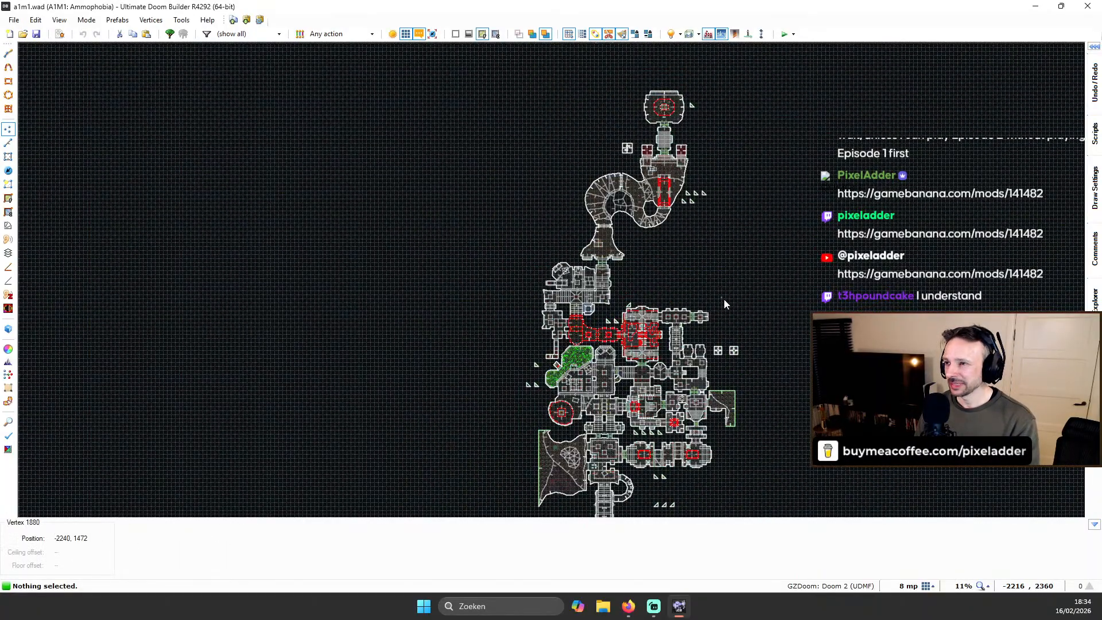
{"action": "key", "text": "v"}
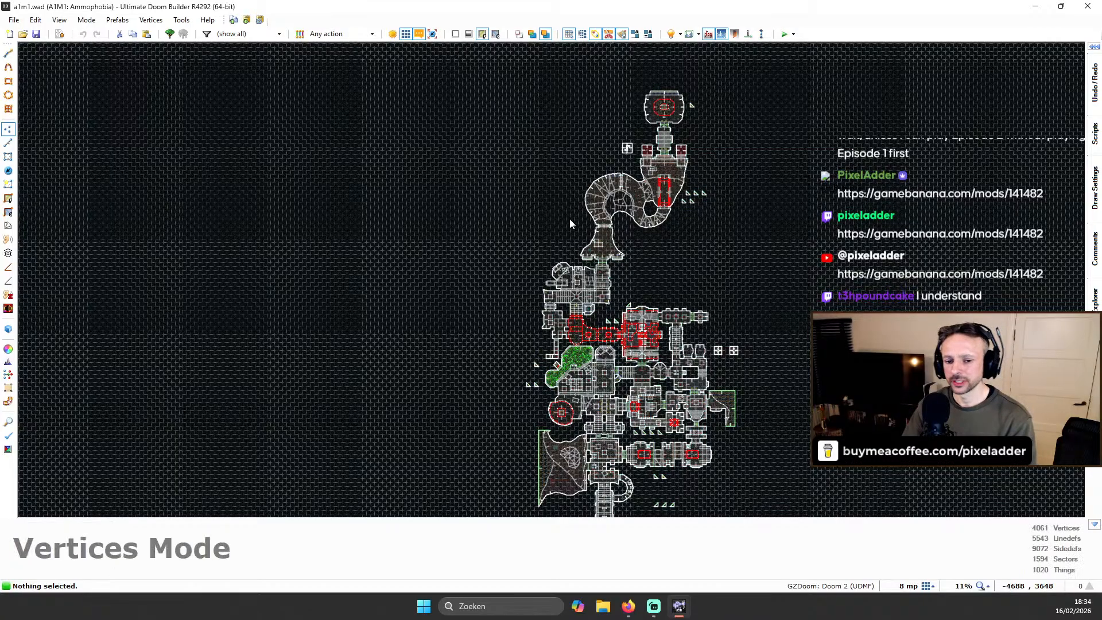
{"action": "scroll", "coordinate": [755, 340], "scroll_direction": "up", "scroll_amount": 2}
{"action": "scroll", "coordinate": [756, 339], "scroll_direction": "up", "scroll_amount": 2}
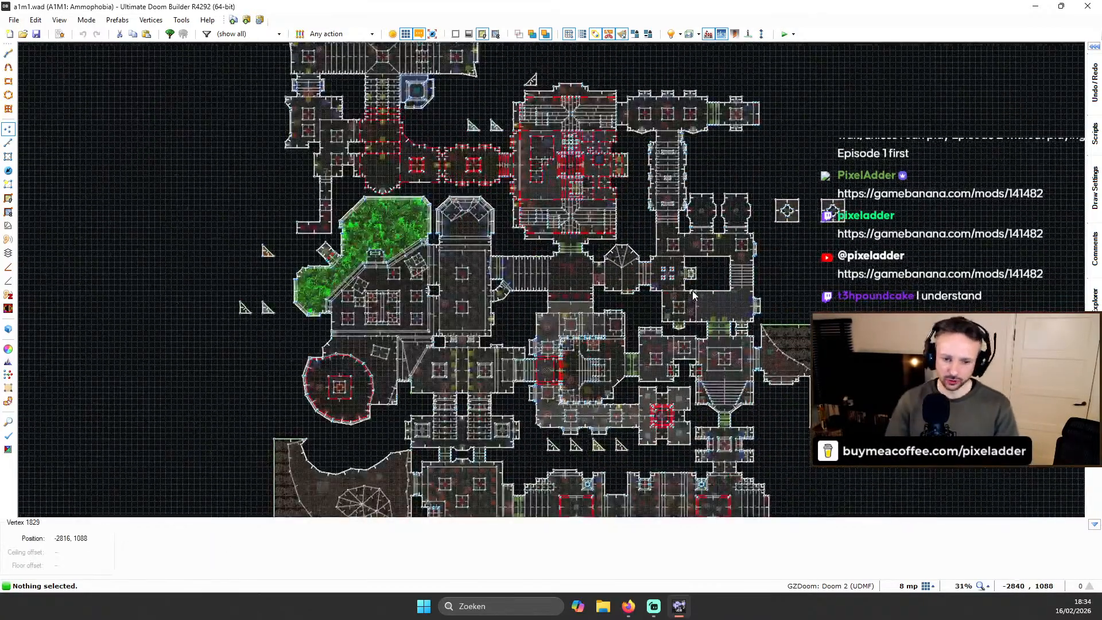
{"action": "scroll", "coordinate": [437, 263], "scroll_direction": "up", "scroll_amount": 2}
{"action": "scroll", "coordinate": [437, 263], "scroll_direction": "down", "scroll_amount": 2}
{"action": "scroll", "coordinate": [453, 328], "scroll_direction": "up", "scroll_amount": 2}
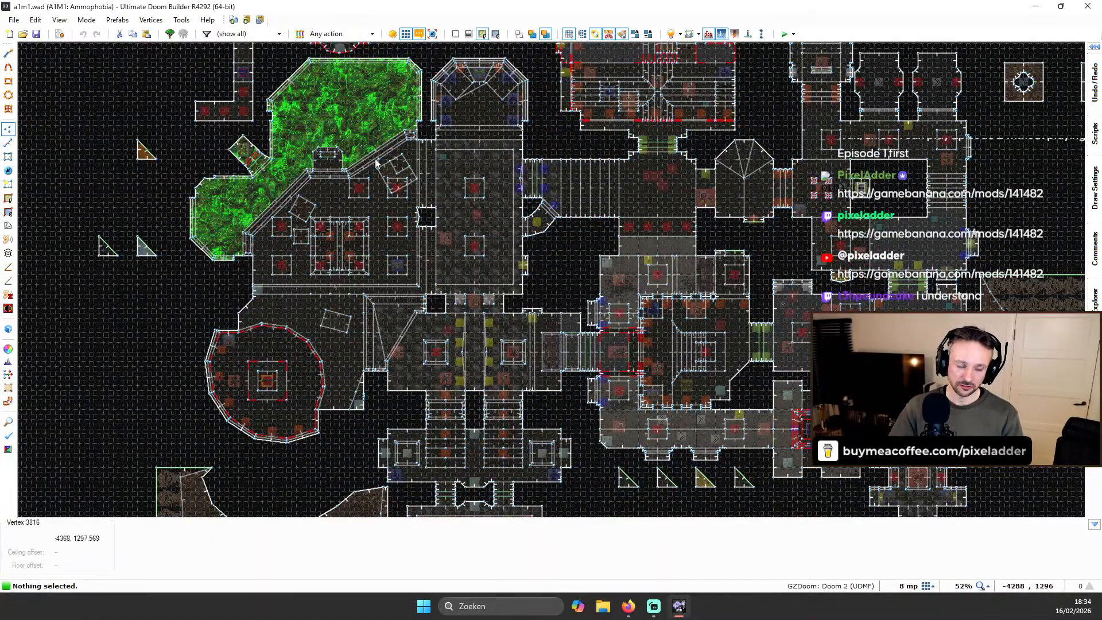
Inspect the red-lit pillared hall in 3D, including its enemies, the medikit on its crate and the view towards the computer room
{"action": "key", "text": "w"}
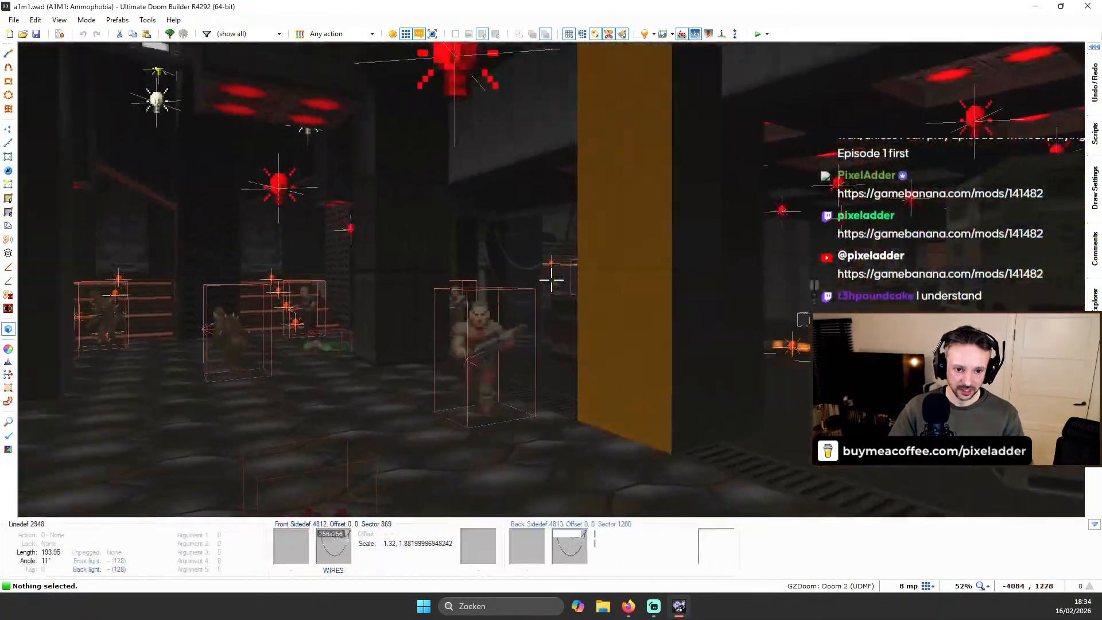
{"action": "key", "text": "d"}
{"action": "key", "text": "e"}
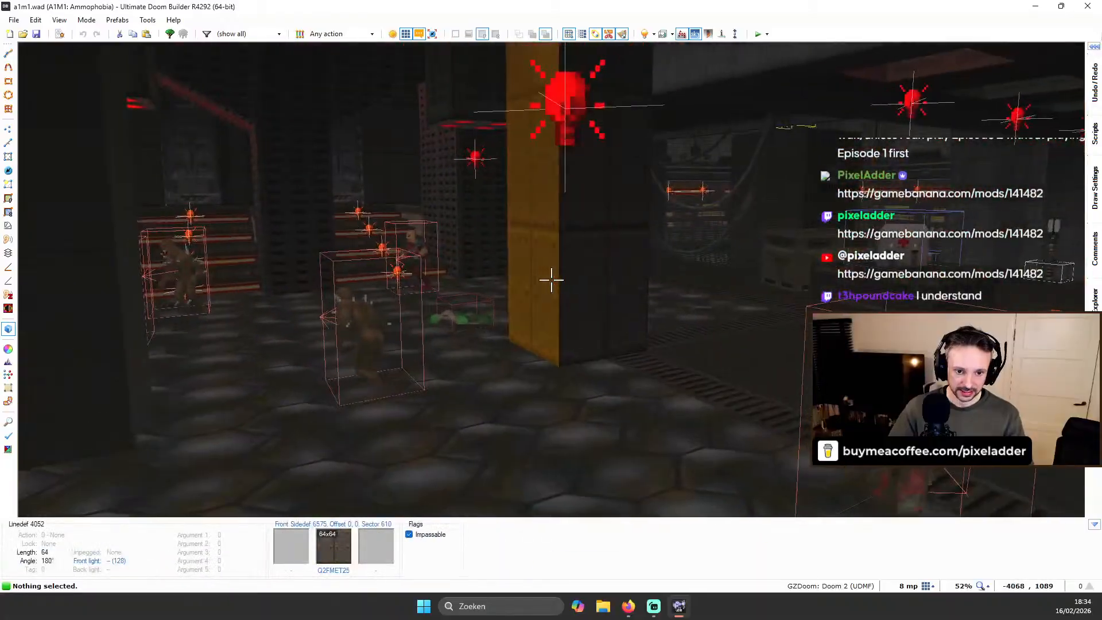
{"action": "key", "text": "e"}
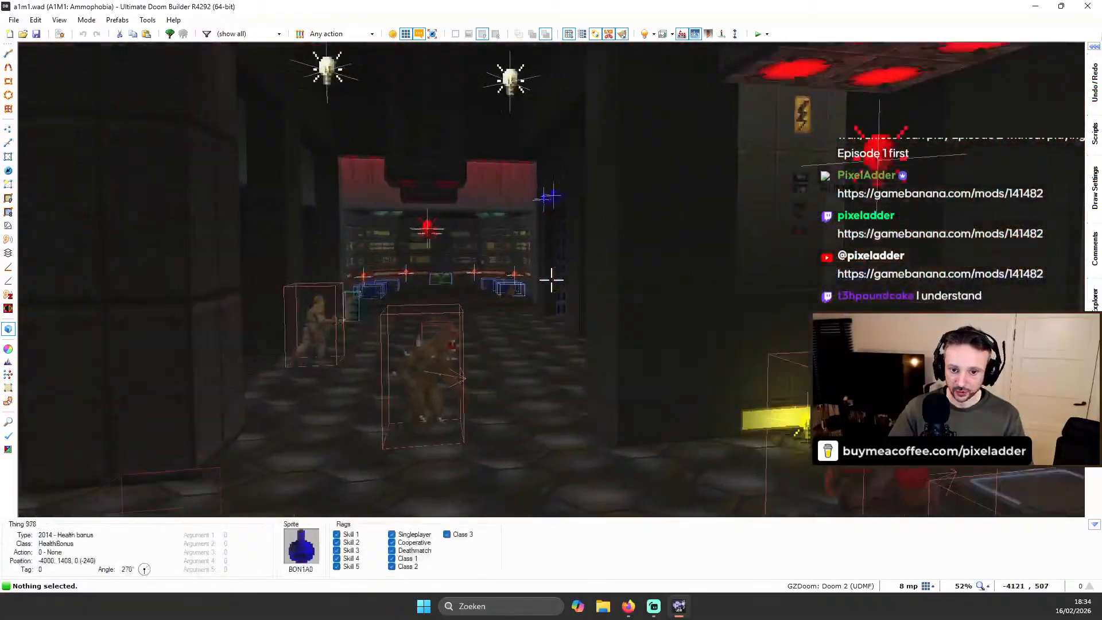
{"action": "key", "text": "e"}
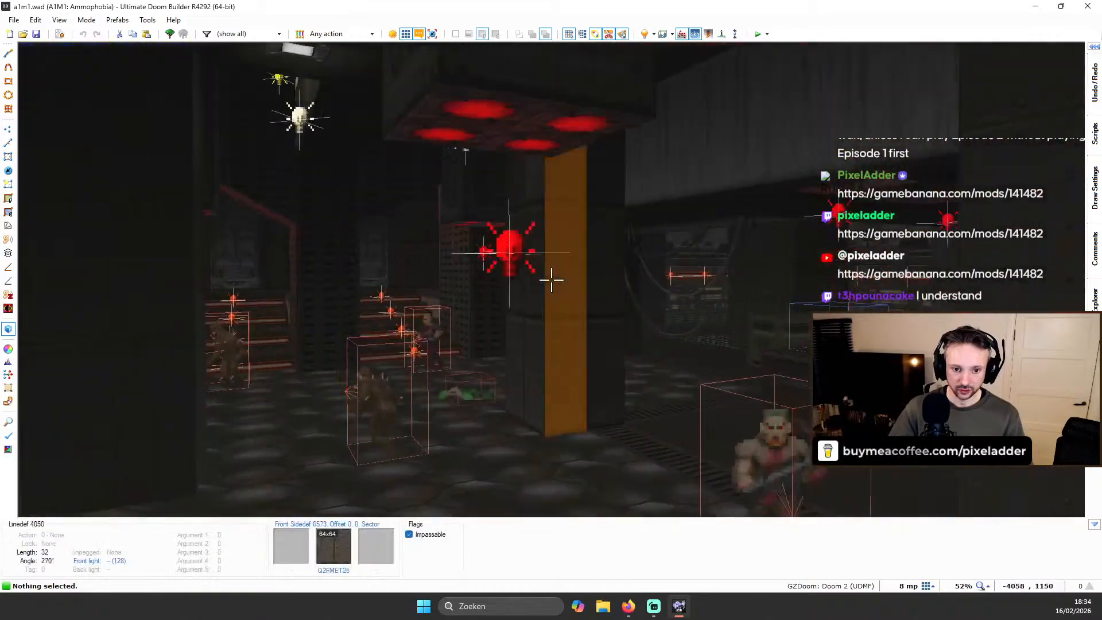
{"action": "key", "text": "e"}
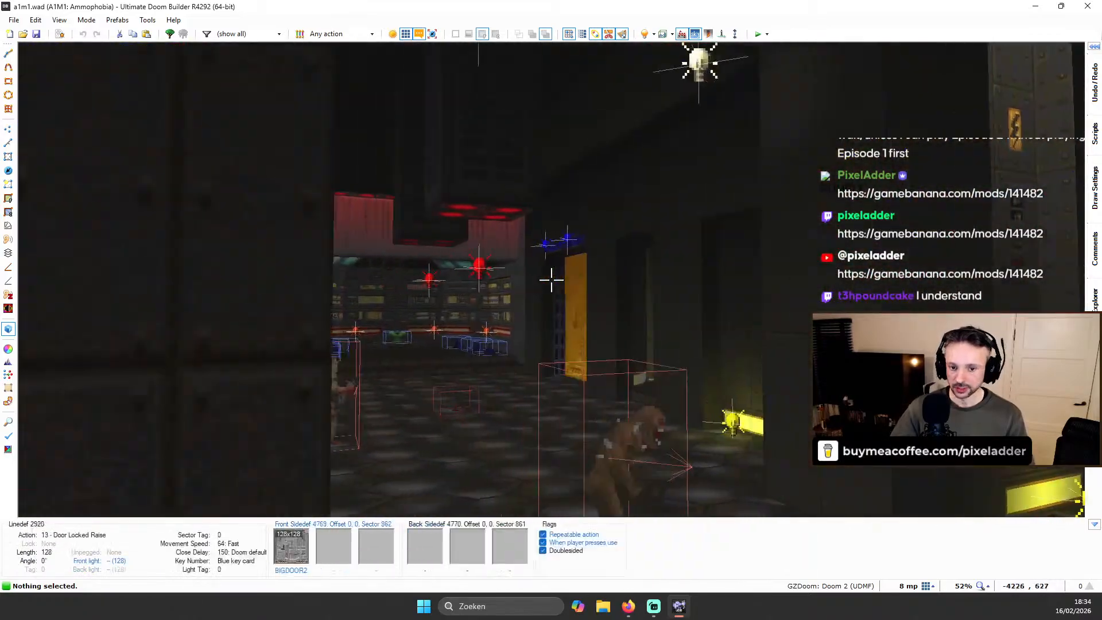
{"action": "key", "text": "e"}
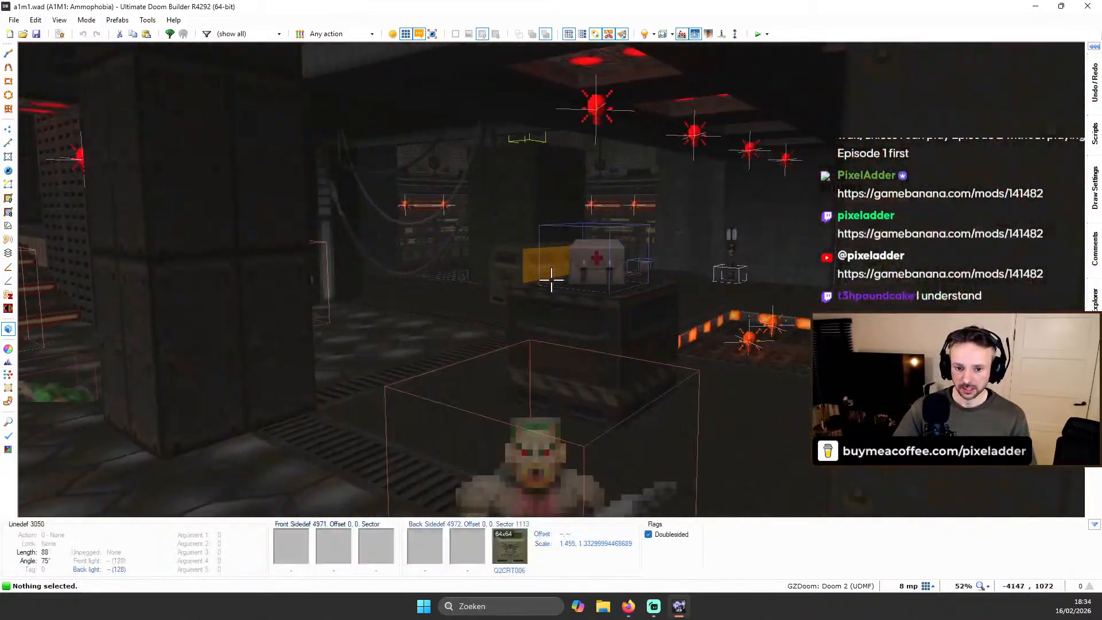
{"action": "key", "text": "d"}
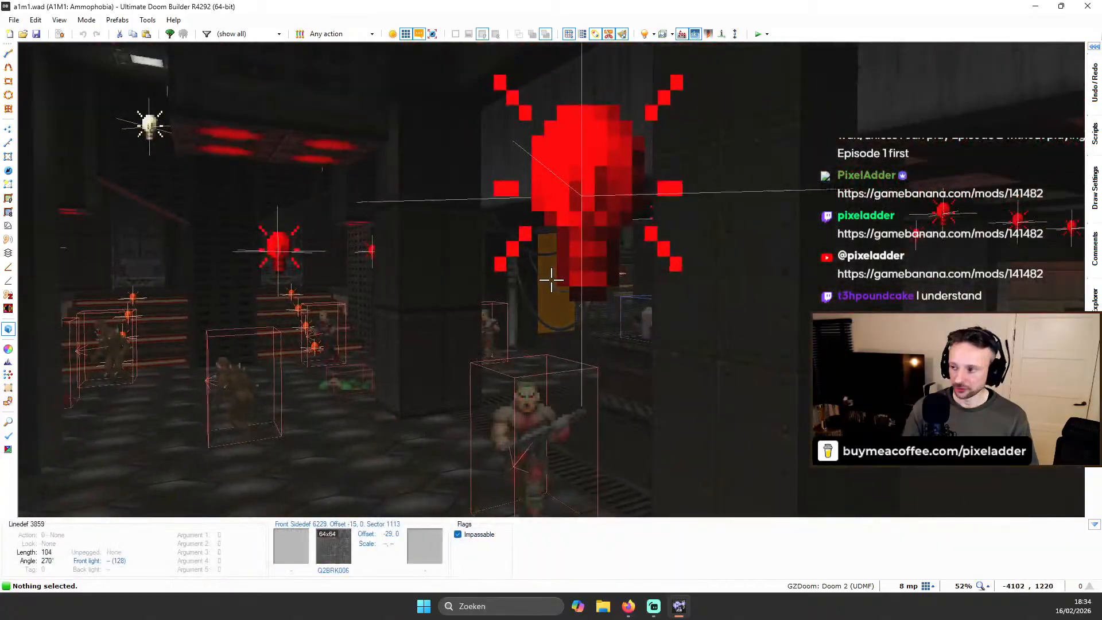
{"action": "key", "text": "q"}
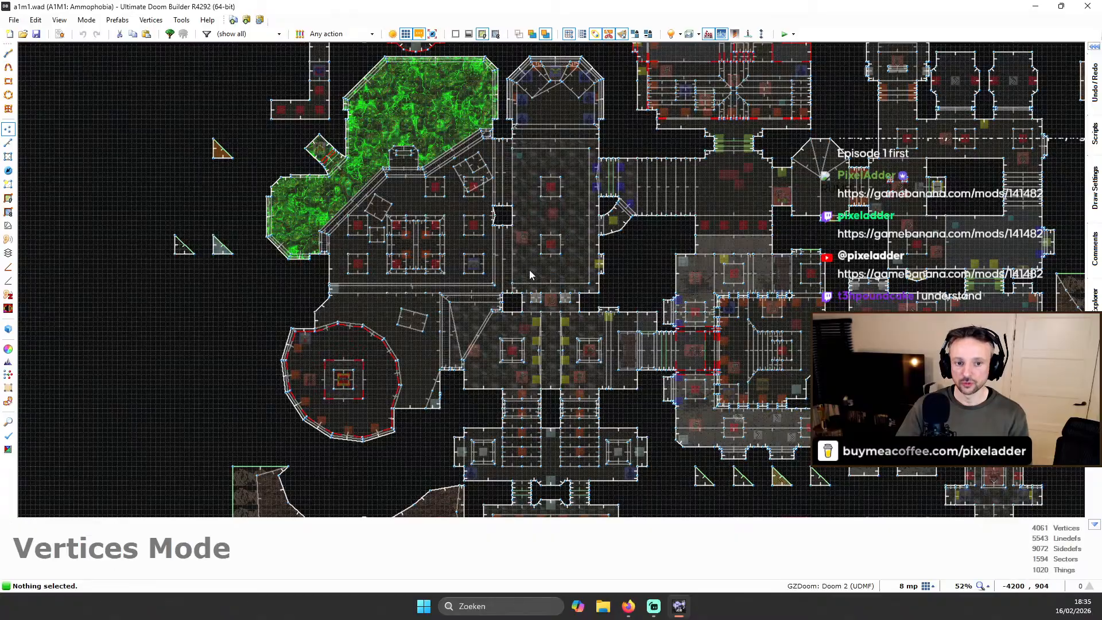
Review the central rooms in 2D, then inspect the blue-lit door alcove and the green-lit doorway with its angled steps in 3D
{"action": "scroll", "coordinate": [565, 290], "scroll_direction": "down", "scroll_amount": 2}
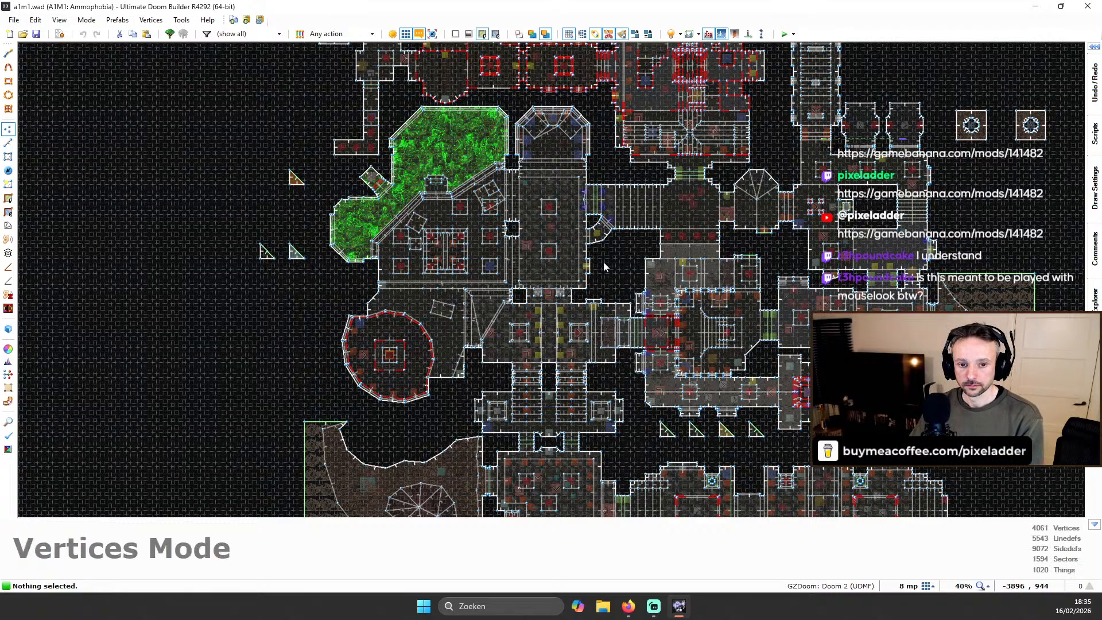
{"action": "scroll", "coordinate": [604, 261], "scroll_direction": "up", "scroll_amount": 2}
{"action": "scroll", "coordinate": [633, 260], "scroll_direction": "down", "scroll_amount": 4}
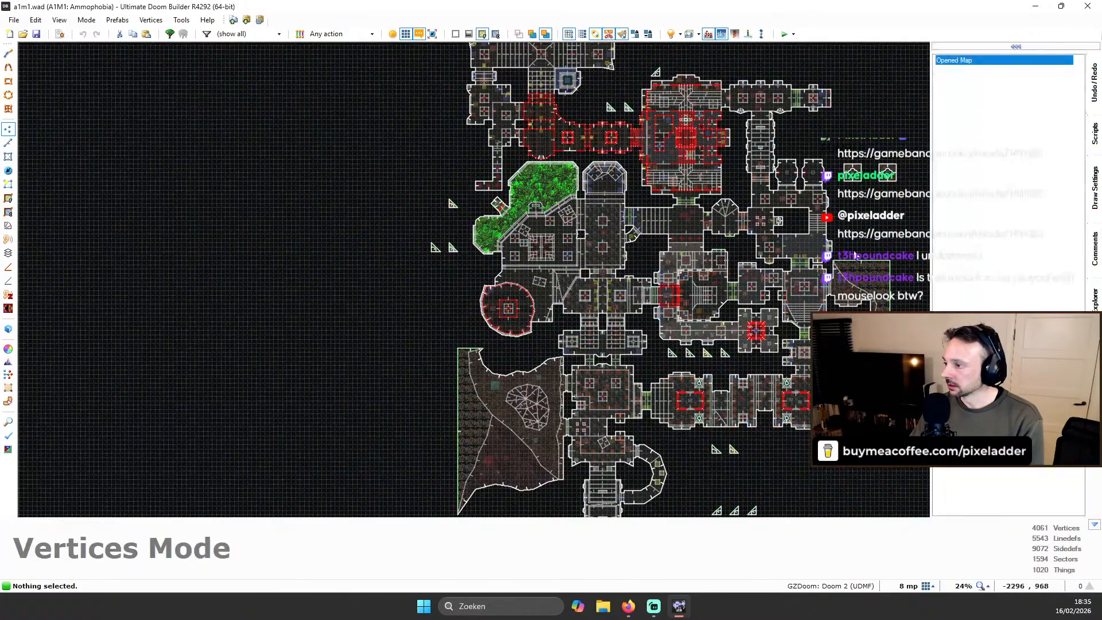
{"action": "scroll", "coordinate": [732, 254], "scroll_direction": "up", "scroll_amount": 7}
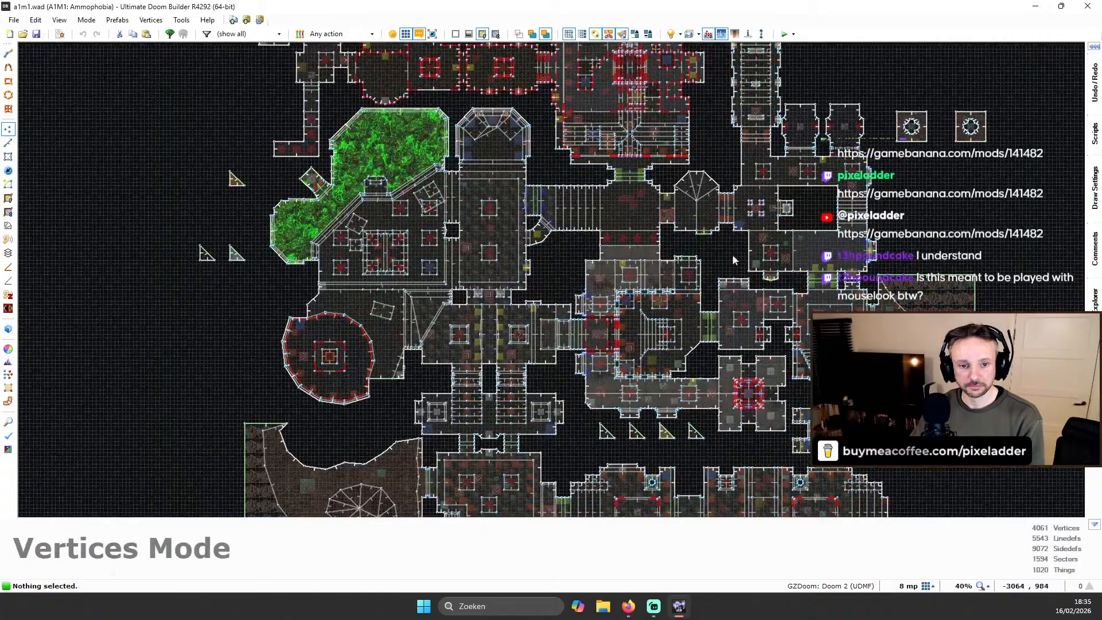
{"action": "key", "text": "w"}
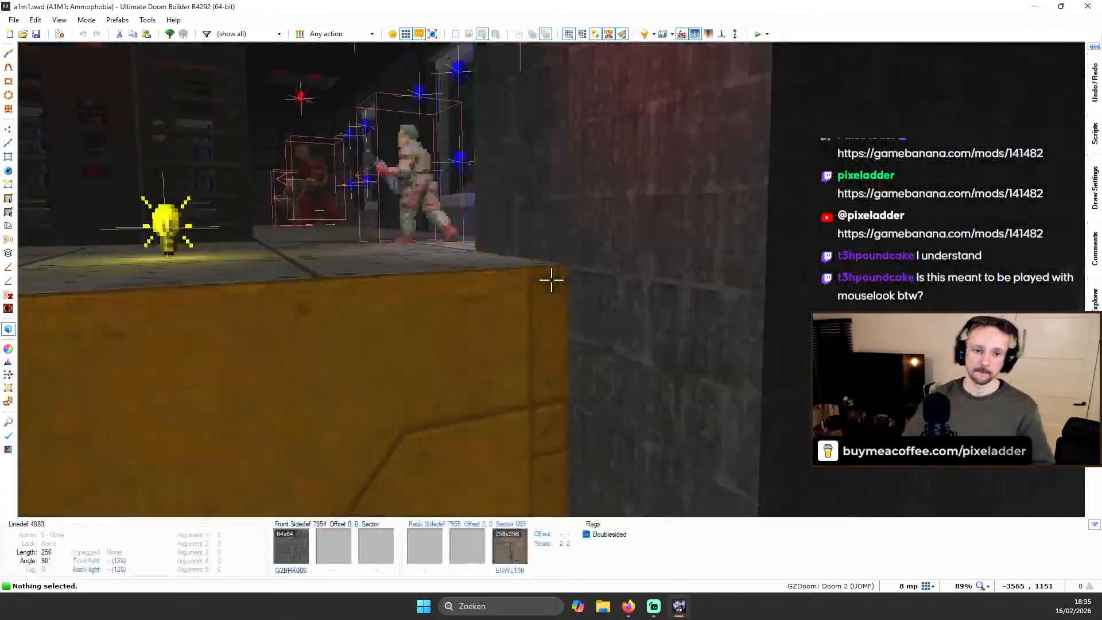
{"action": "key", "text": "w"}
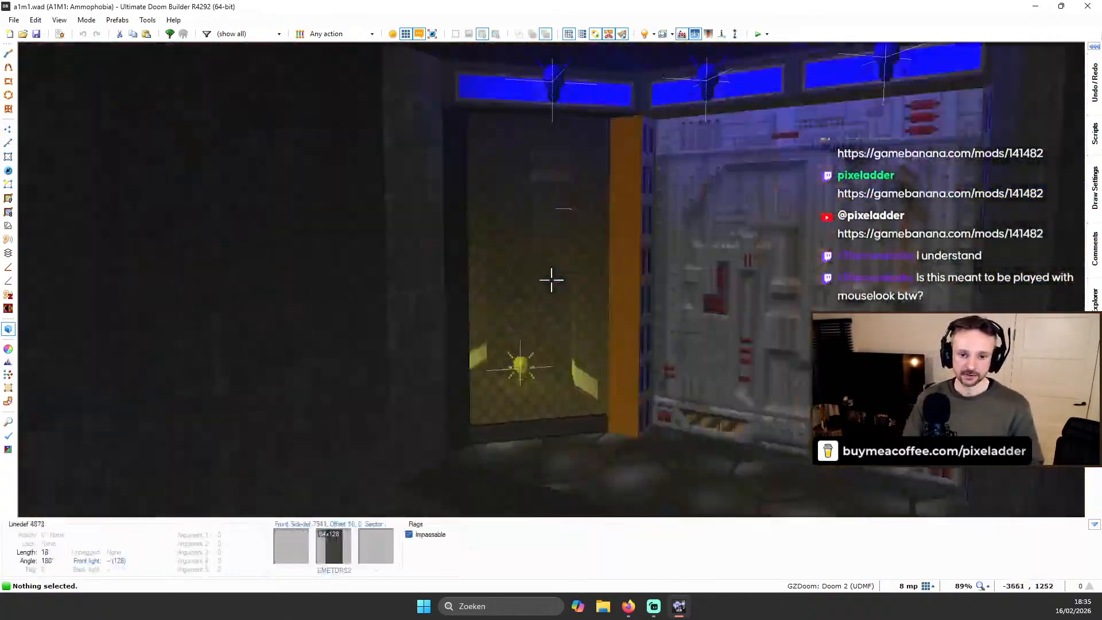
{"action": "key", "text": "w"}
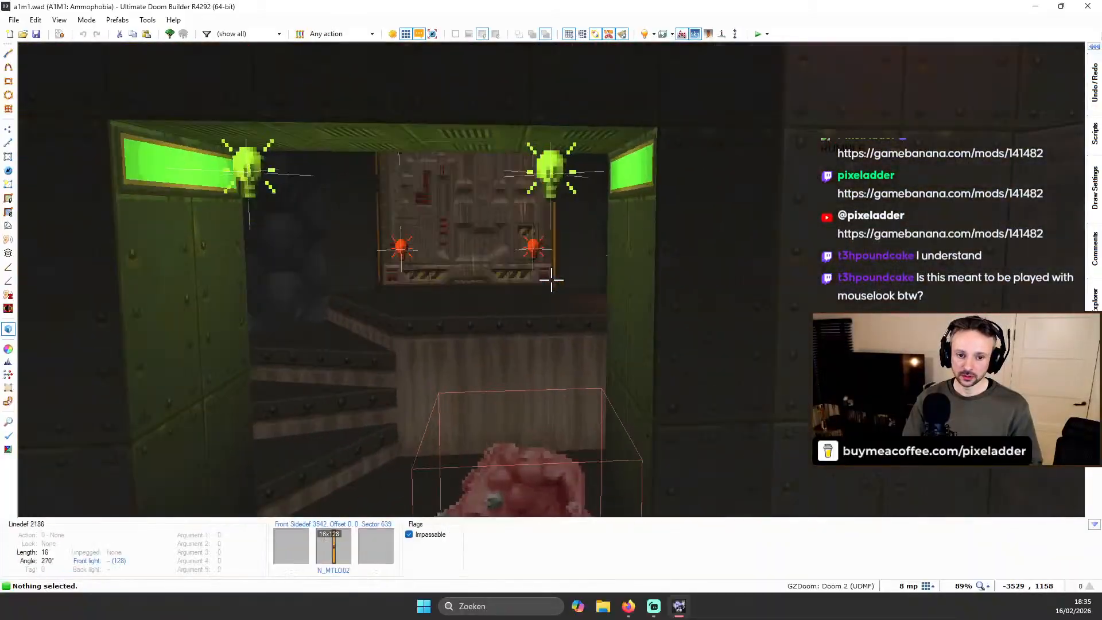
{"action": "key", "text": "w"}
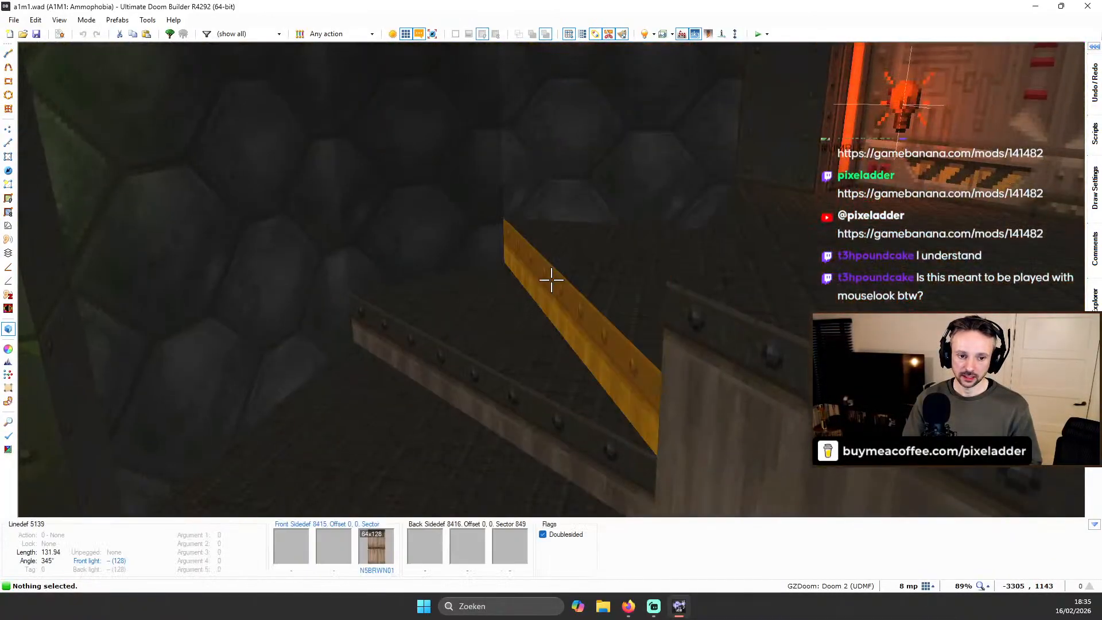
Inspect the green-lit doorway and the demon beside it in 3D, then review the central hall and overall map layout in 2D
{"action": "key", "text": "w"}
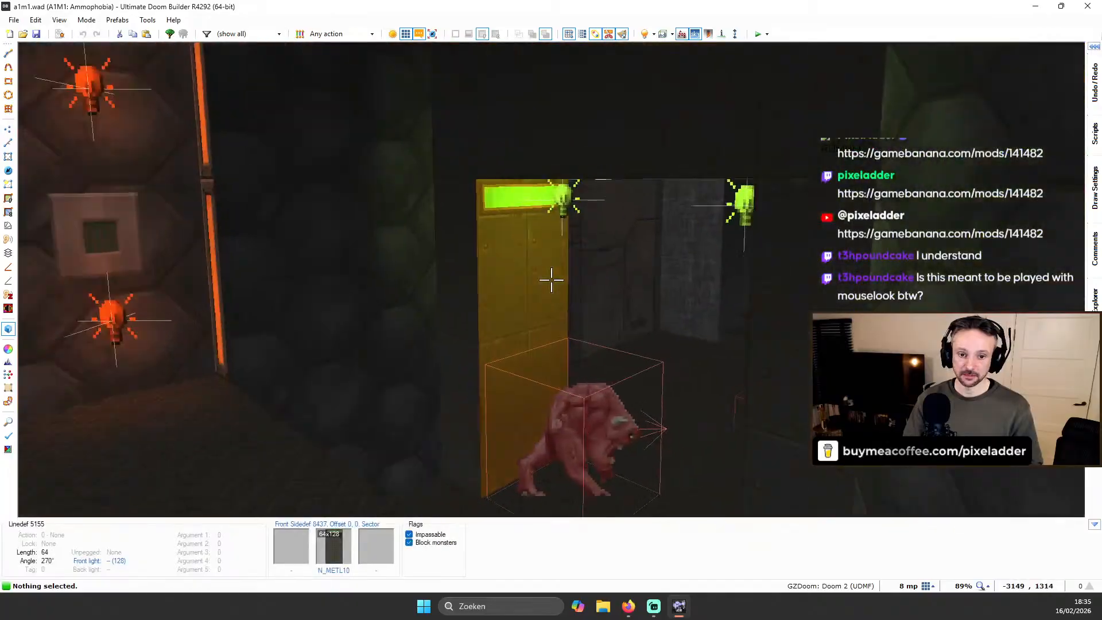
{"action": "key", "text": "v"}
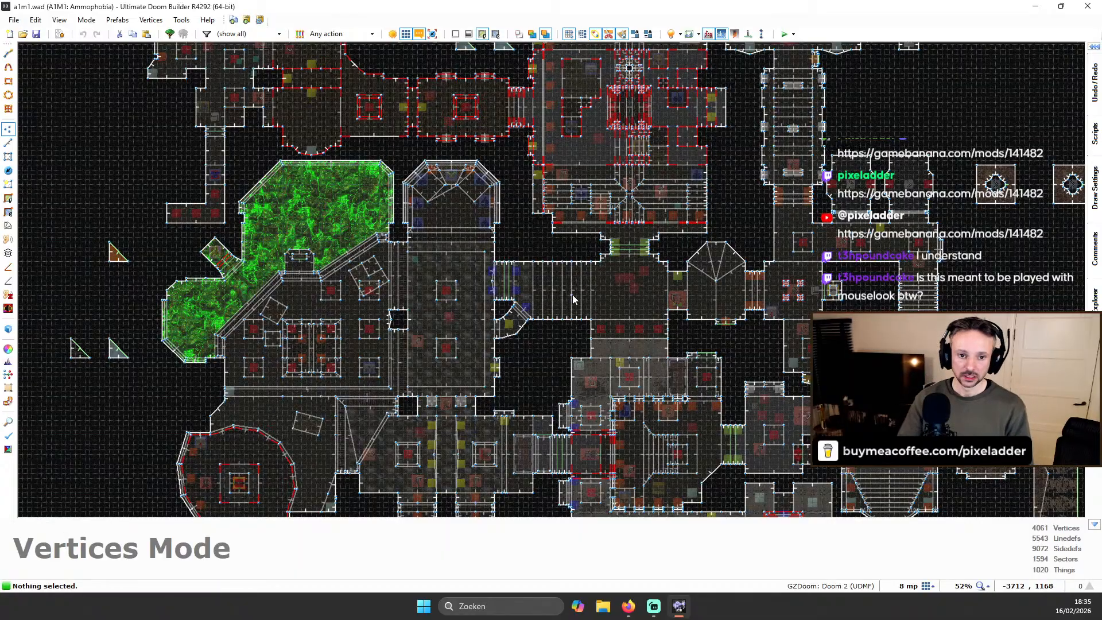
{"action": "key", "text": "Up"}
{"action": "key", "text": "Up"}
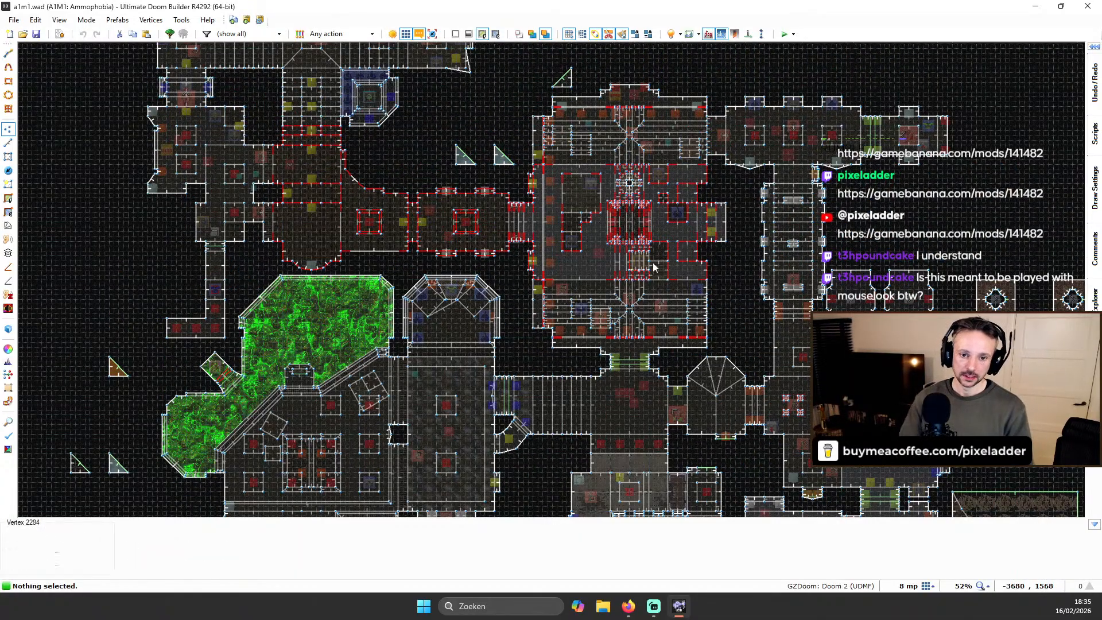
{"action": "scroll", "coordinate": [653, 267], "scroll_direction": "up", "scroll_amount": 5}
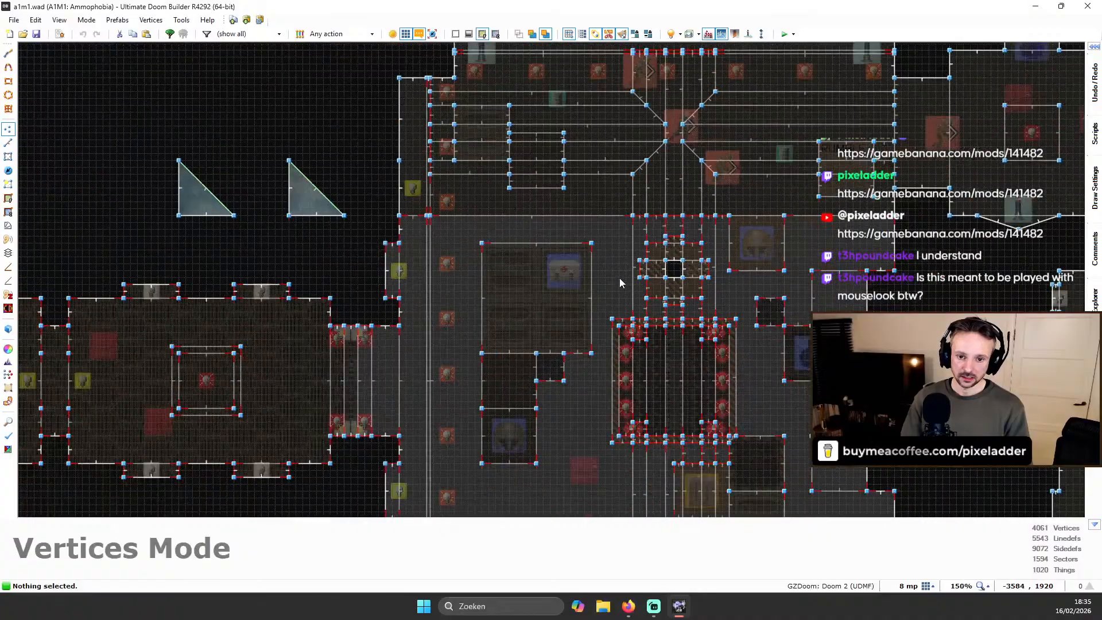
{"action": "scroll", "coordinate": [623, 287], "scroll_direction": "down", "scroll_amount": 4}
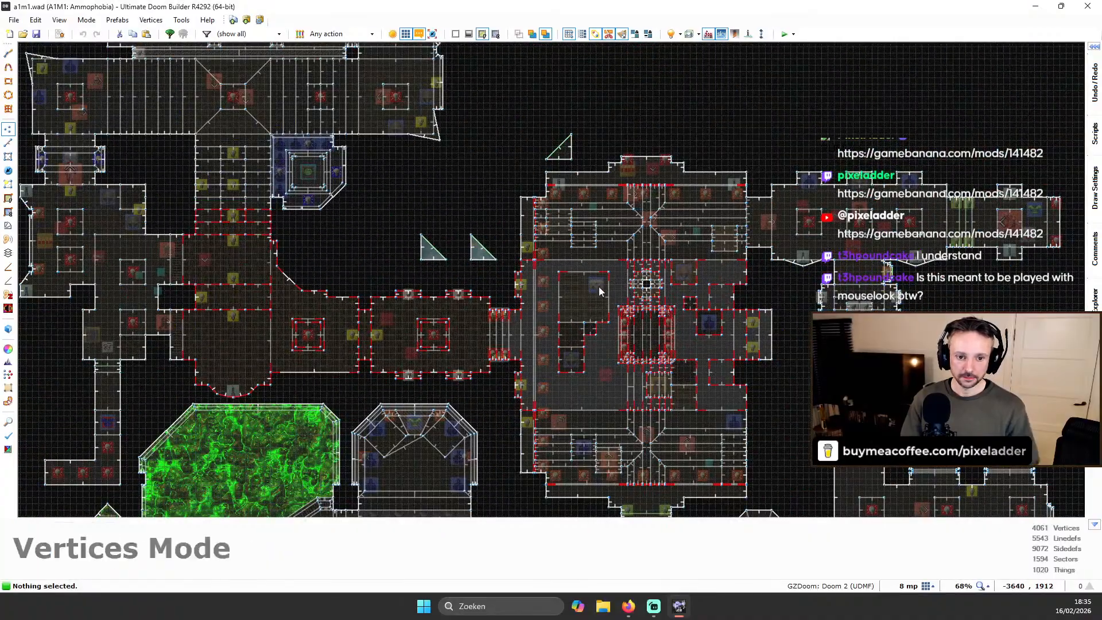
{"action": "scroll", "coordinate": [400, 309], "scroll_direction": "down", "scroll_amount": 10}
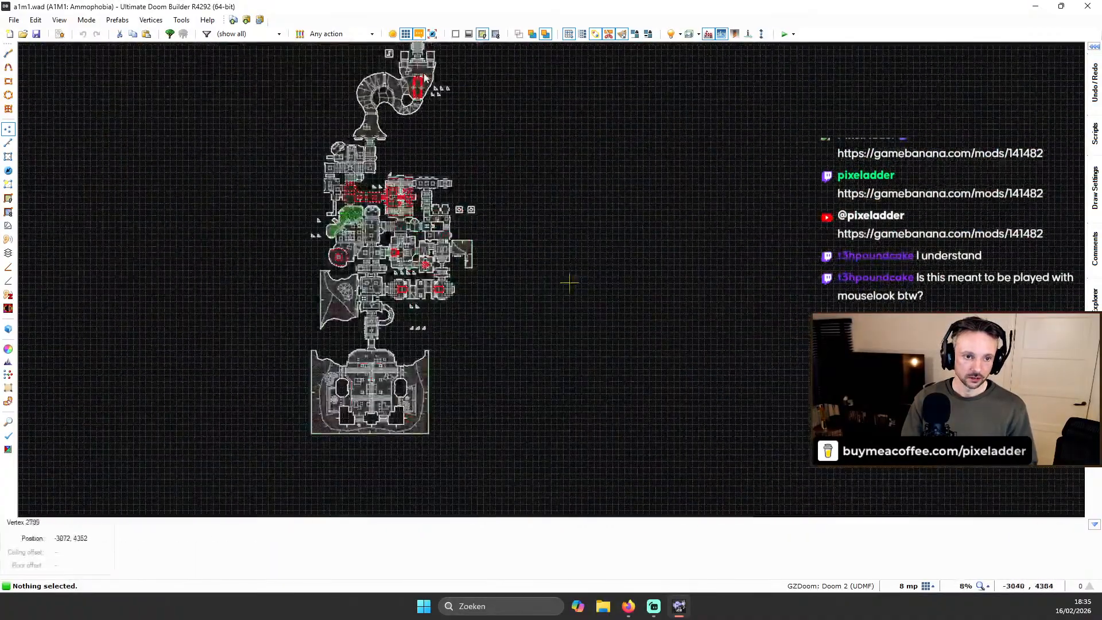
Inspect the red-lit metal structure and the winding cave path with its item pickups in 3D at the map's northern end
{"action": "scroll", "coordinate": [416, 98], "scroll_direction": "up", "scroll_amount": 6}
{"action": "key", "text": "w"}
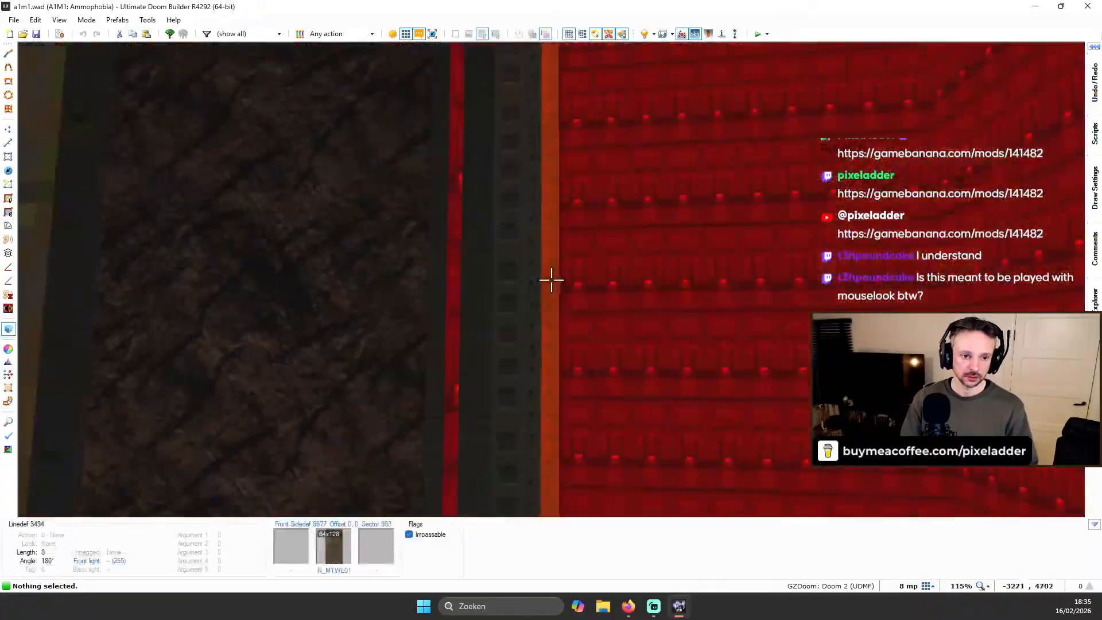
{"action": "key", "text": "e"}
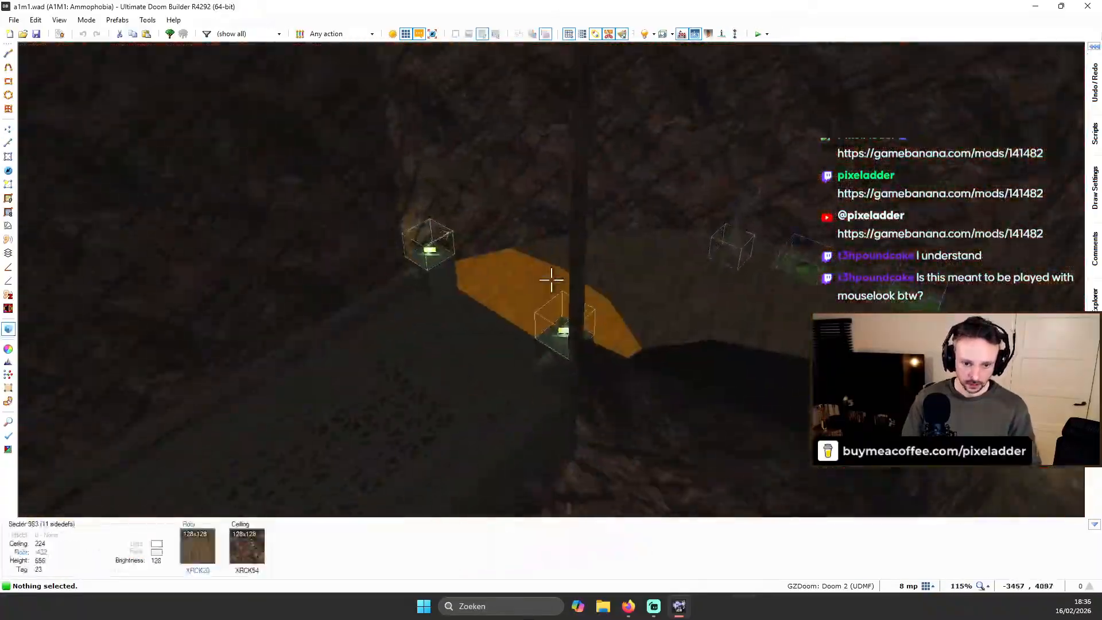
{"action": "key", "text": "w"}
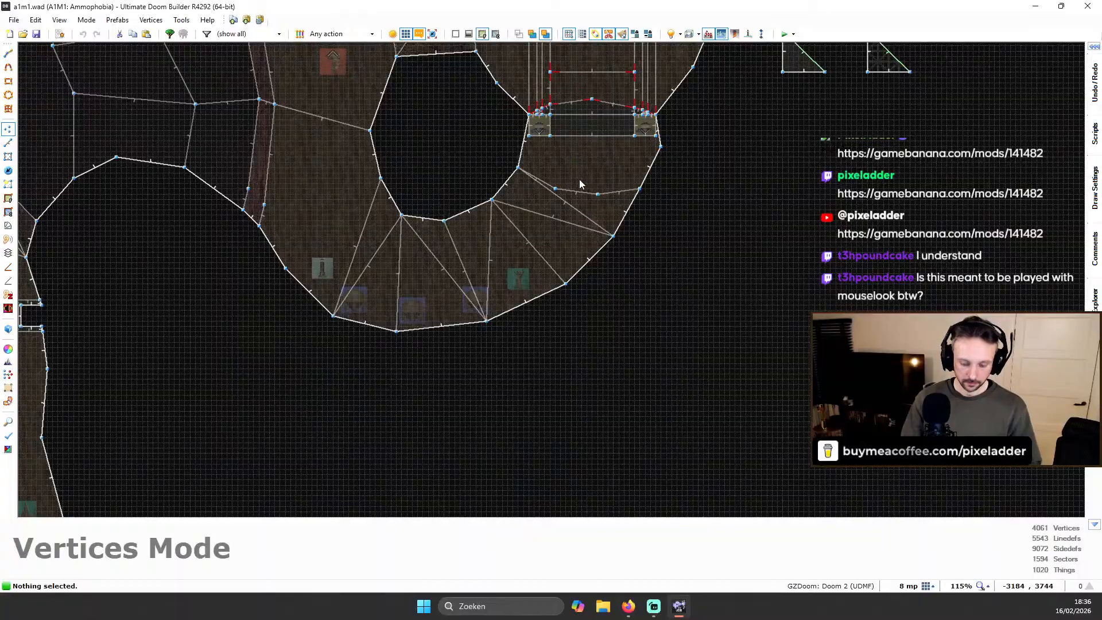
Launch a test play of the map and look over the railed bridge, stacked crates and tall gate in the fog
{"action": "key", "text": "F9"}
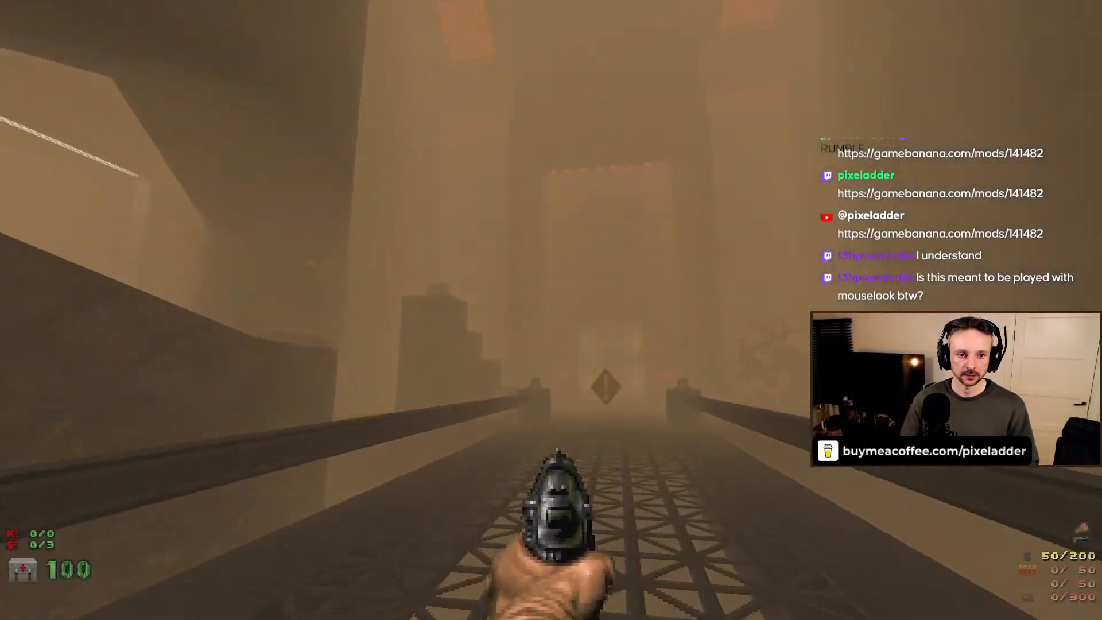
{"action": "key", "text": "w"}
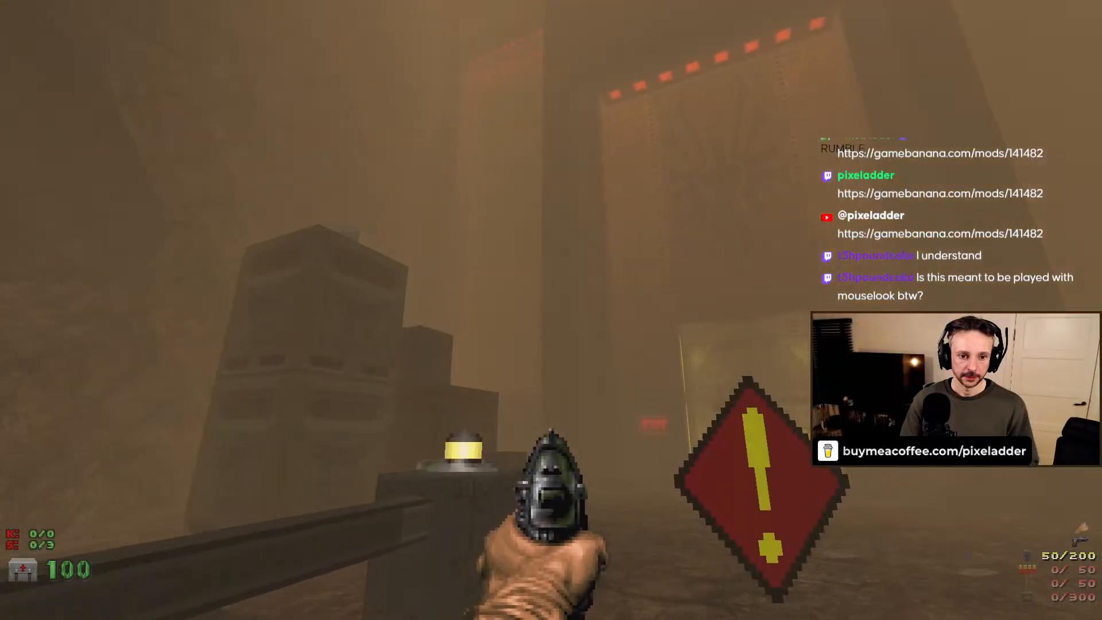
{"action": "key", "text": "s"}
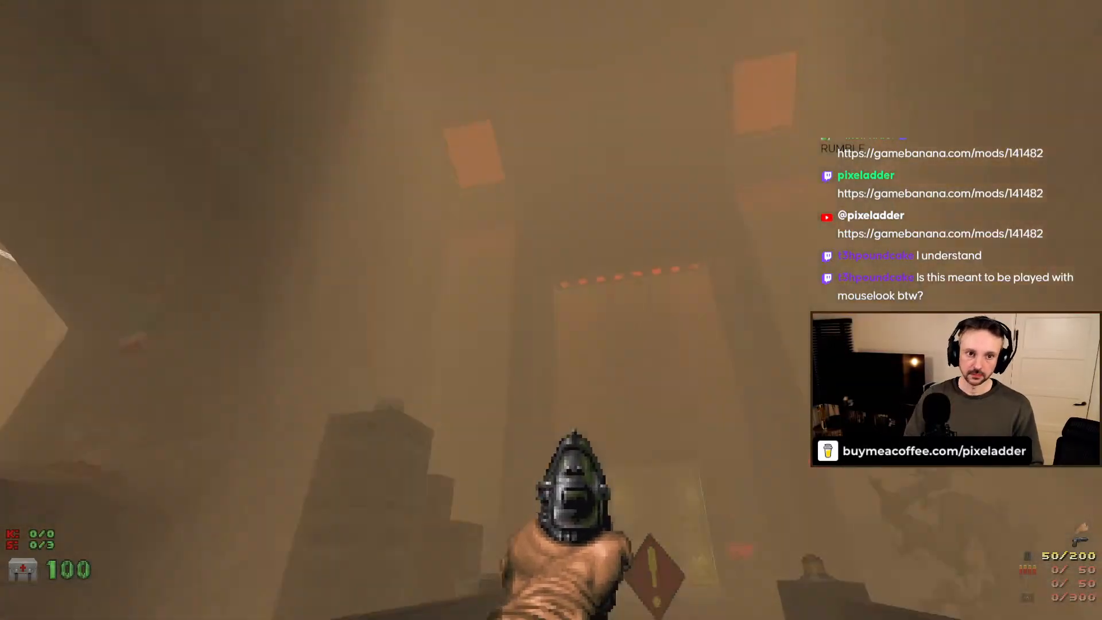
{"action": "key", "text": "w"}
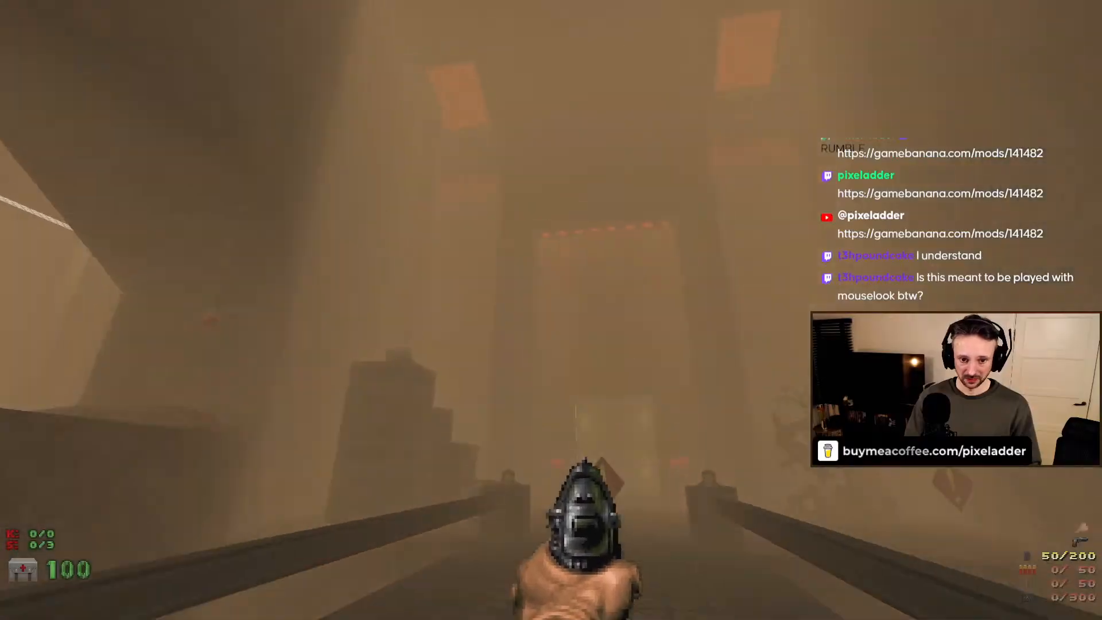
Walk the foggy cave path in-game and examine the low rock ledge along the chasm, test-firing the pistol there
{"action": "key", "text": "w"}
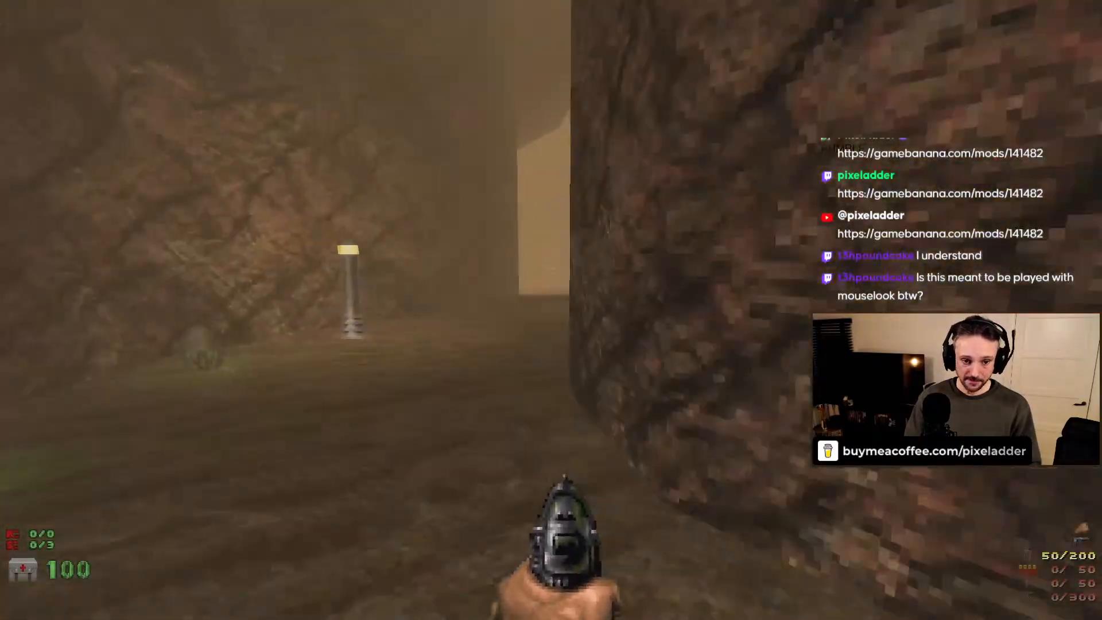
{"action": "key", "text": "w"}
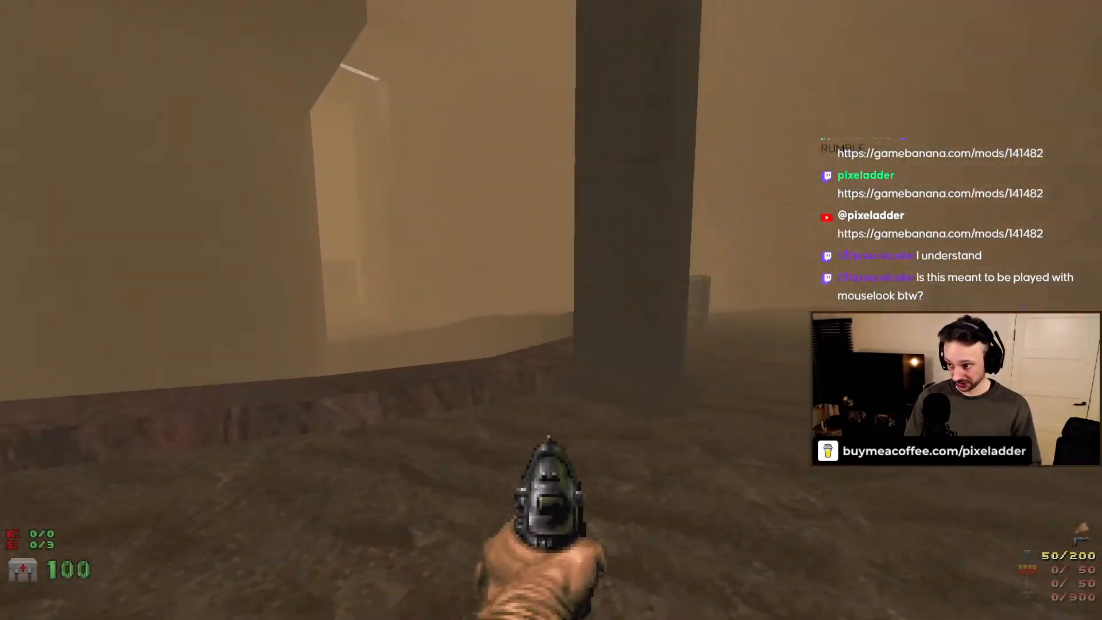
{"action": "key", "text": "w"}
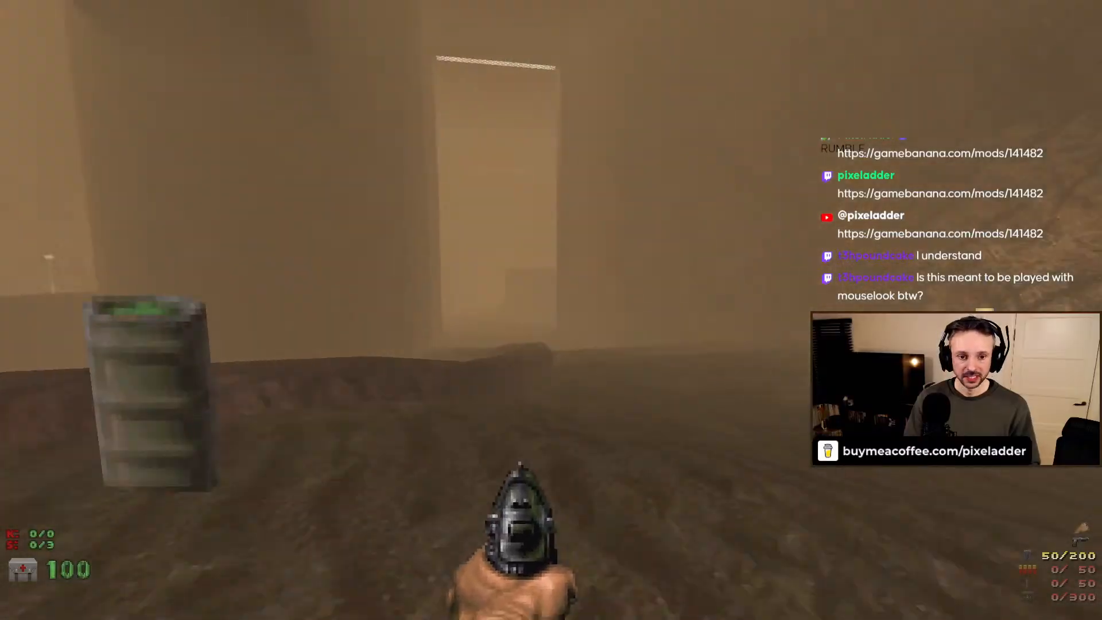
{"action": "key", "text": "w"}
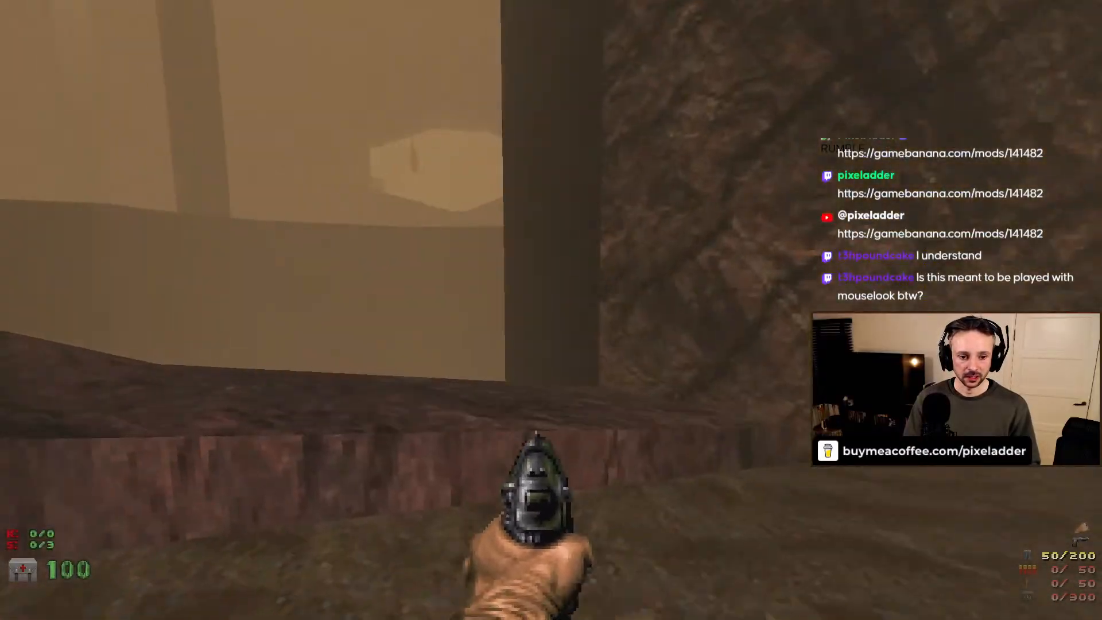
{"action": "key", "text": "w"}
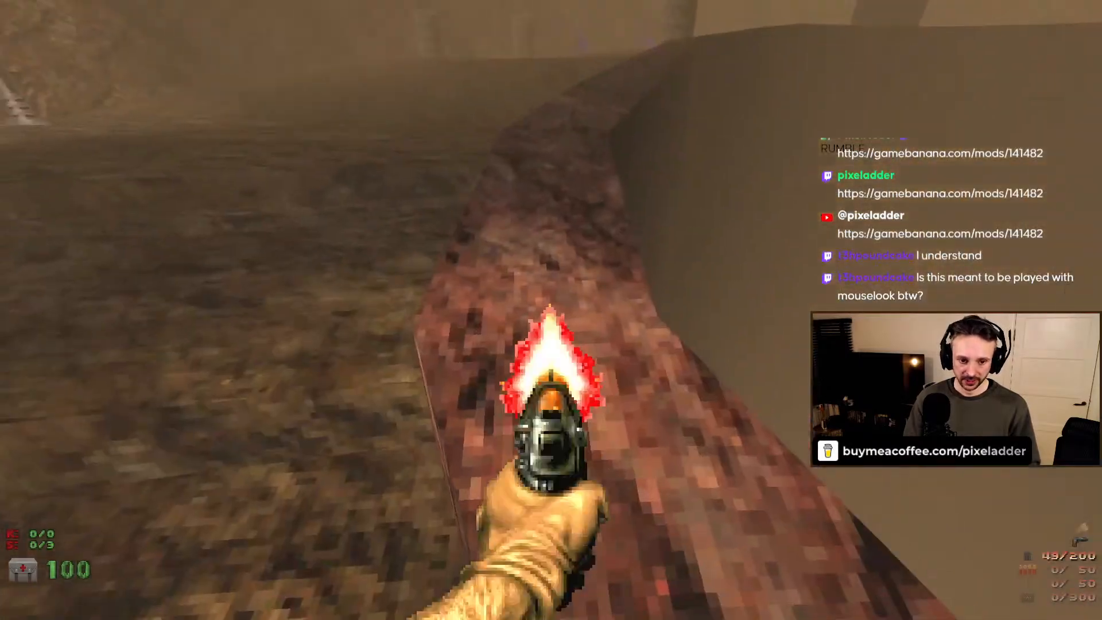
Examine the metal support pillar, the depth of the chasm and the openings in the rock overhead in-game
{"action": "key", "text": "w"}
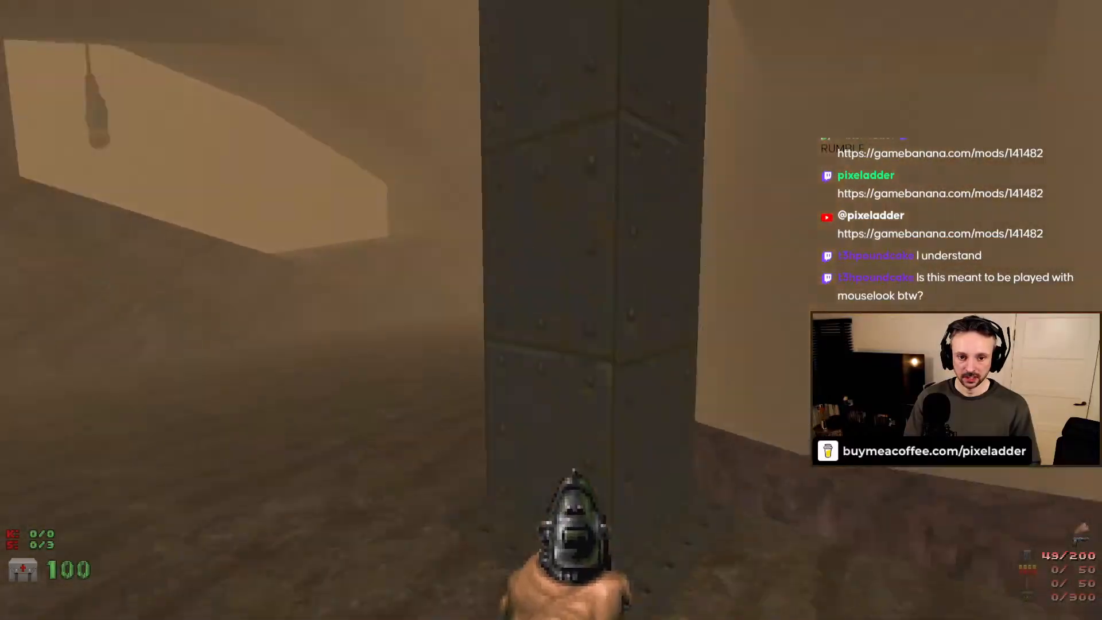
{"action": "key", "text": "w"}
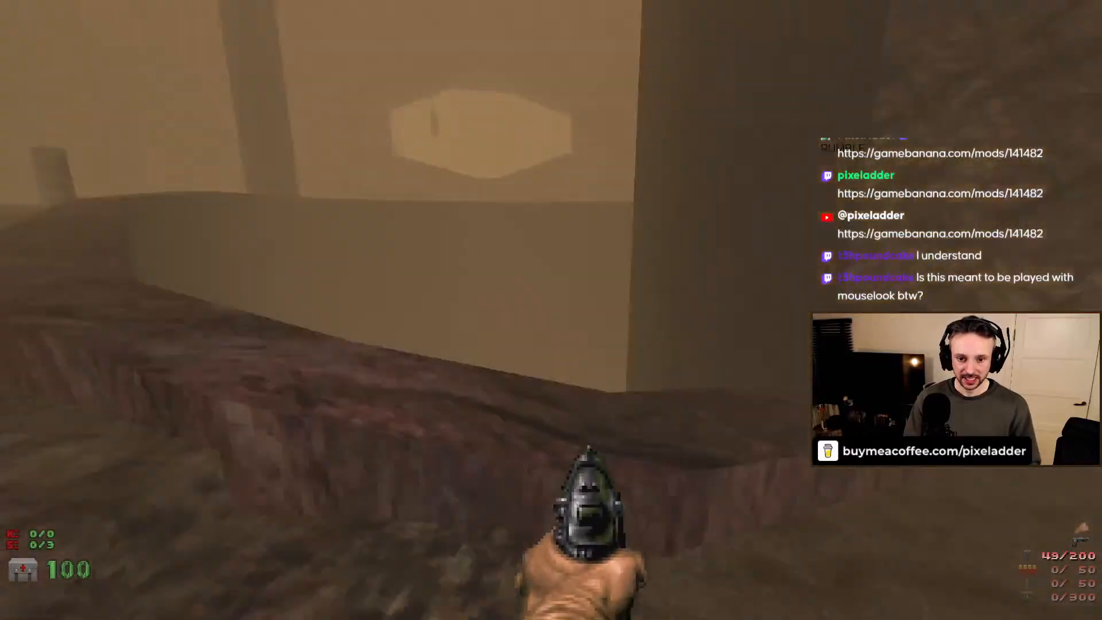
{"action": "key", "text": "w"}
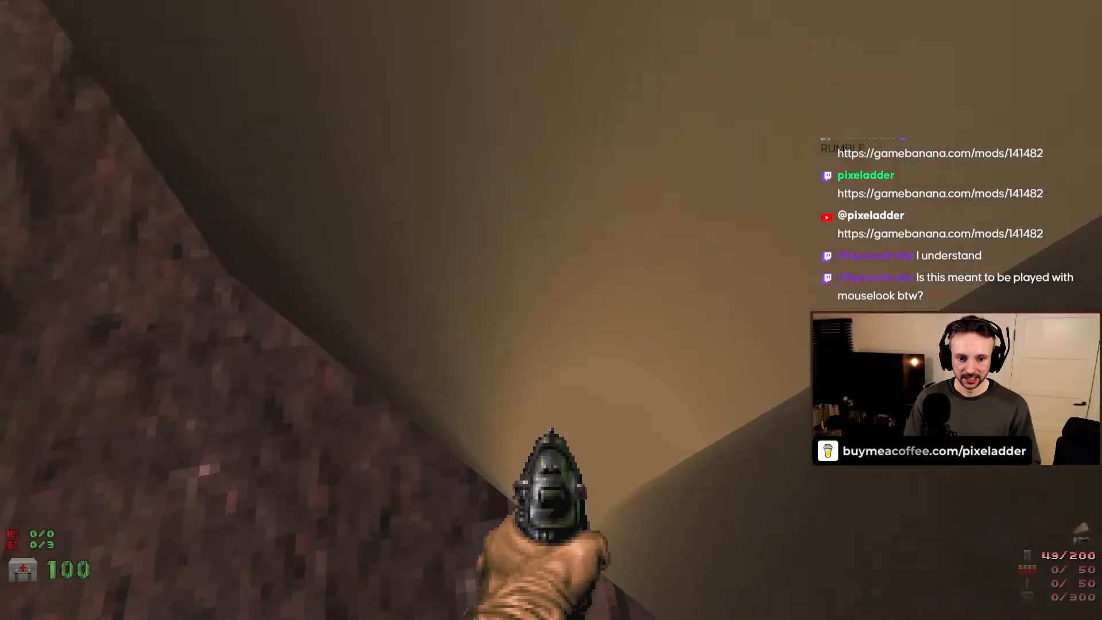
{"action": "key", "text": "s"}
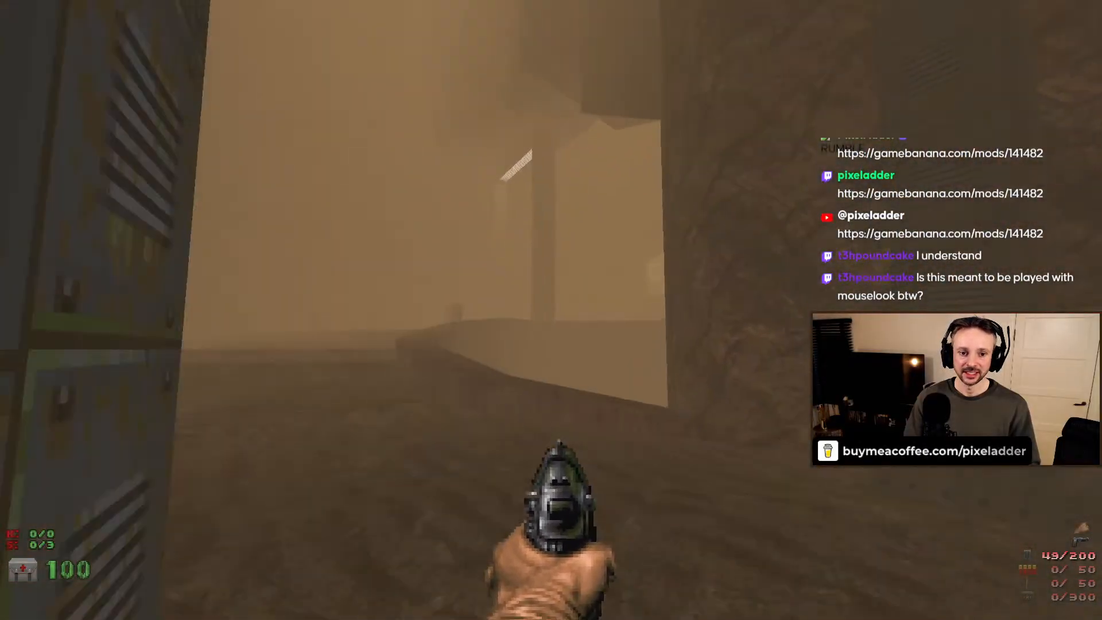
{"action": "key", "text": "w"}
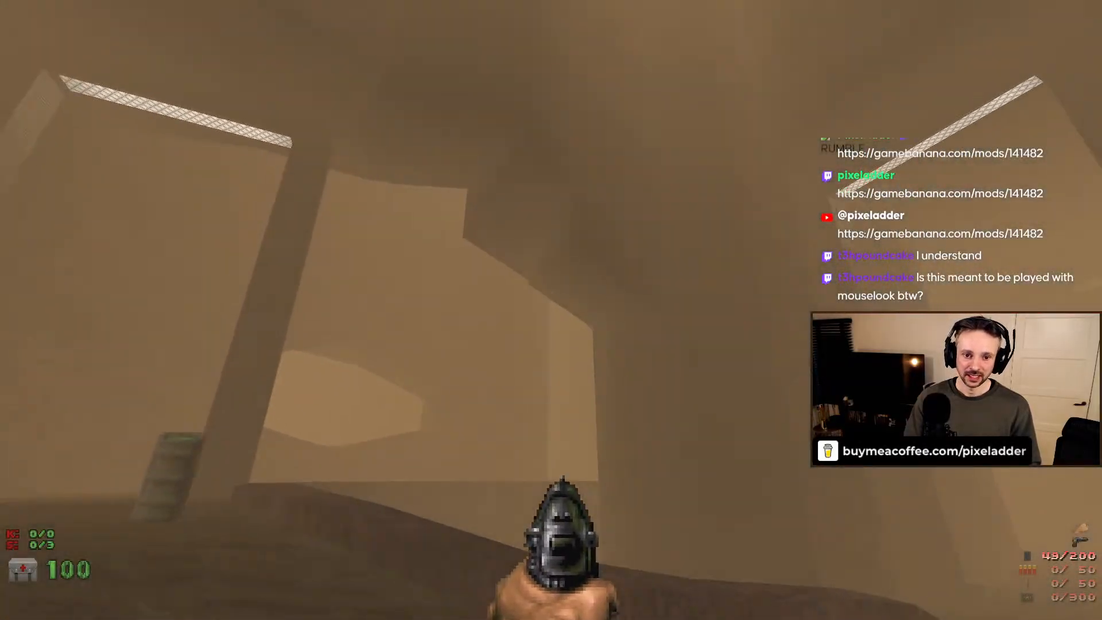
Inspect the barrels and large crates in the cave area, then open and dismiss the game menu beside the chasm ledge
{"action": "key", "text": "w"}
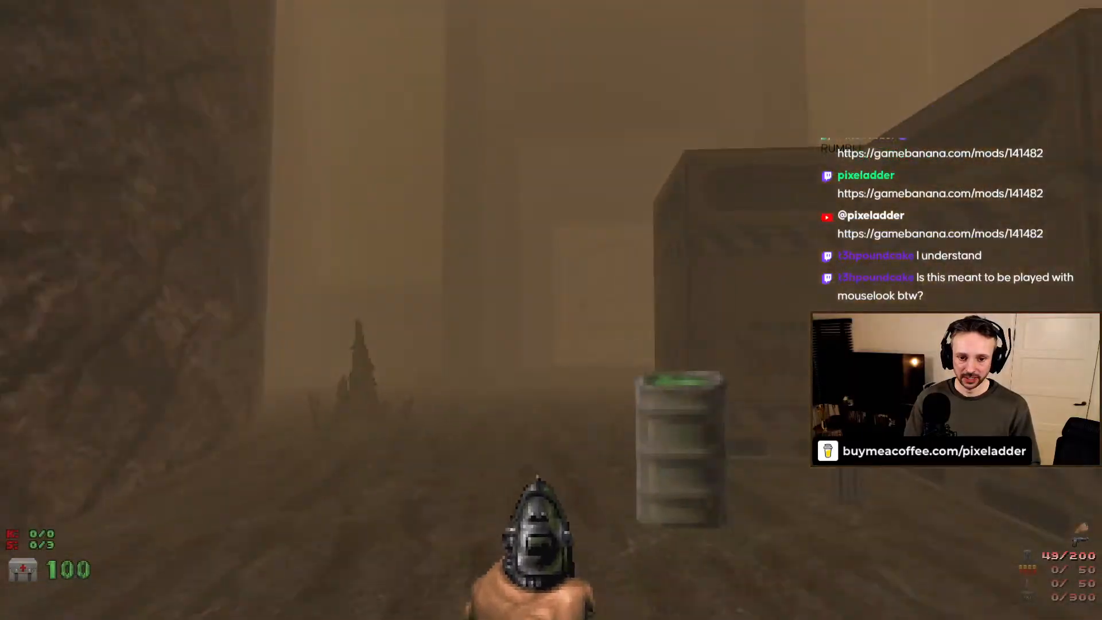
{"action": "key", "text": "w"}
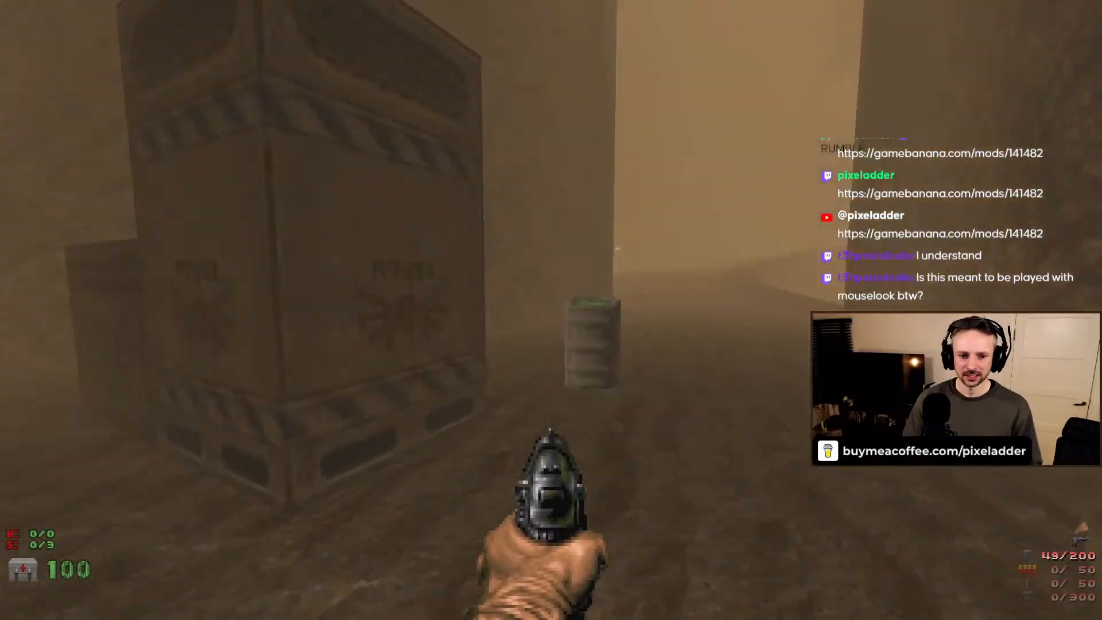
{"action": "key", "text": "w"}
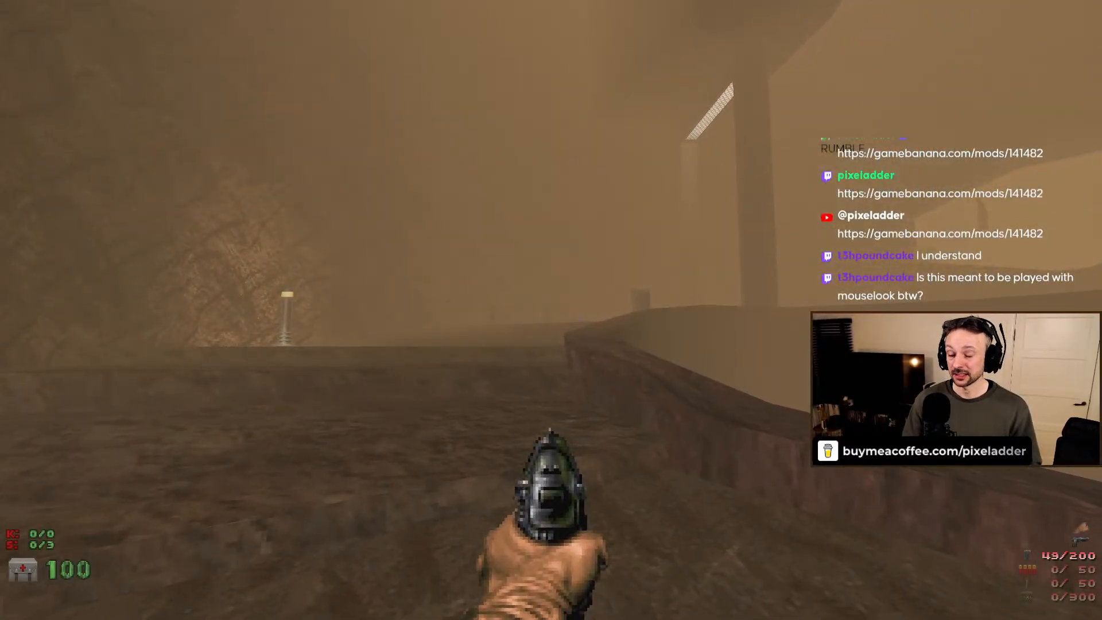
{"action": "key", "text": "Escape"}
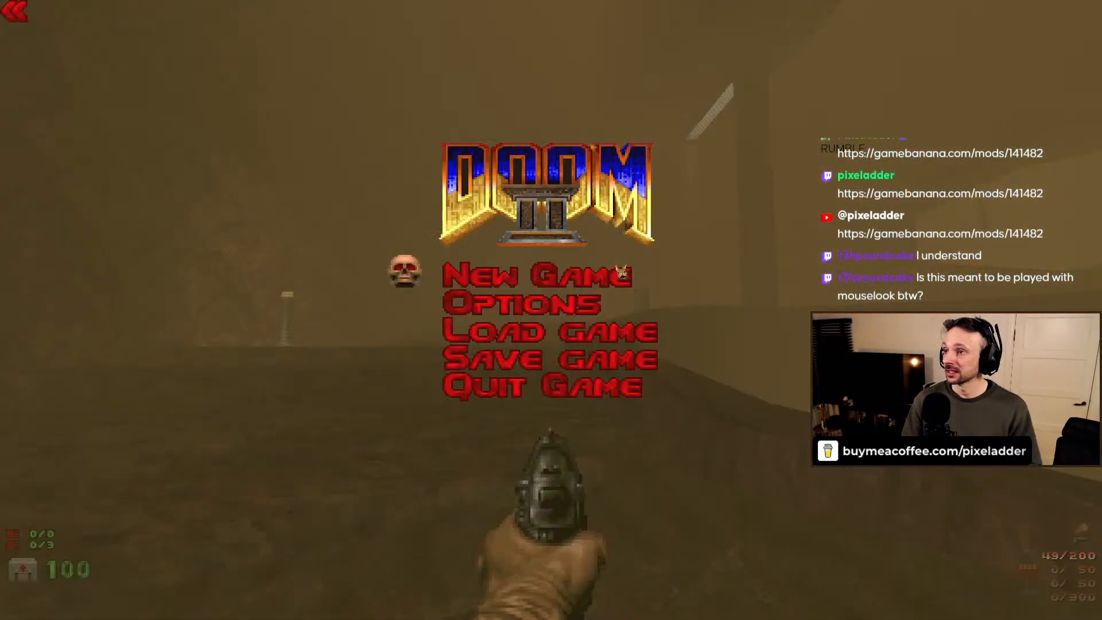
{"action": "key", "text": "Escape"}
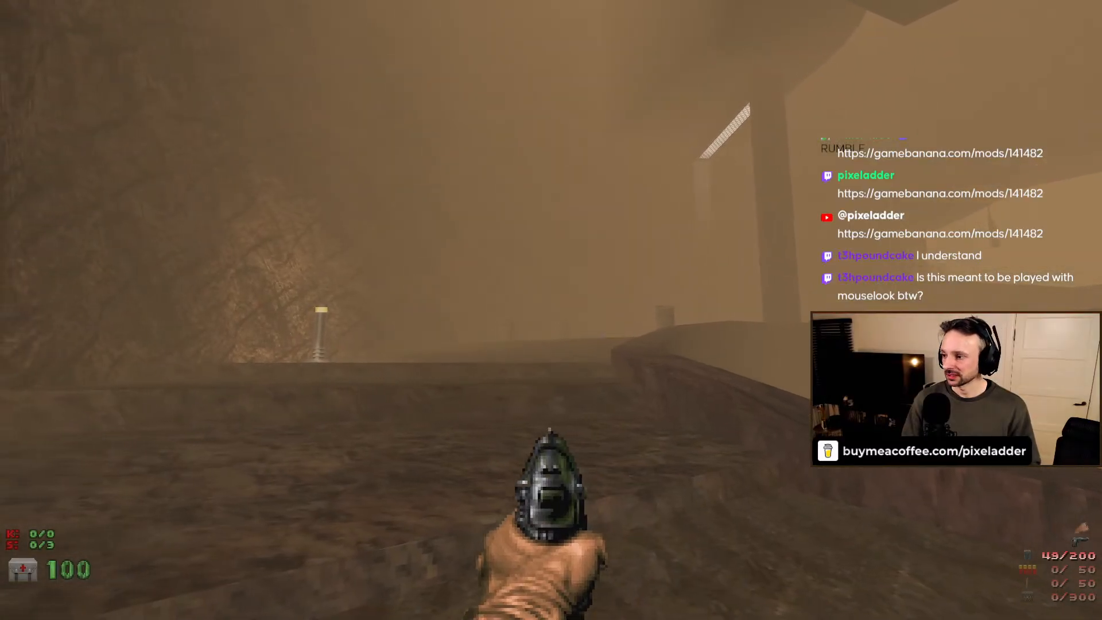
Follow the cave path past the barrels and collect the blue health bonuses along the rock wall
{"action": "key", "text": "w"}
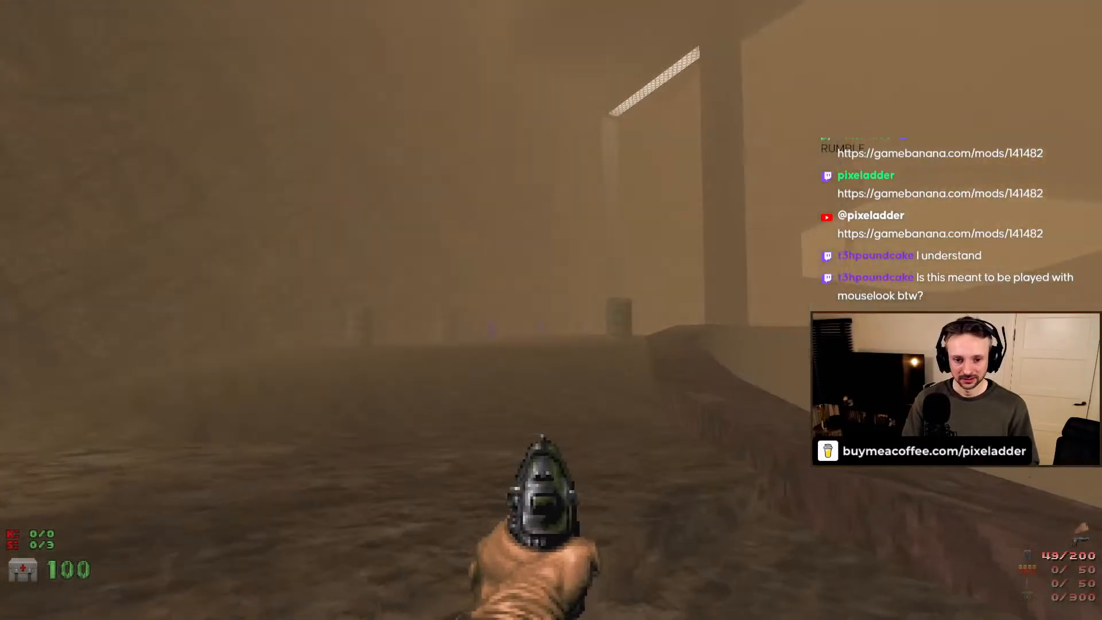
{"action": "key", "text": "w"}
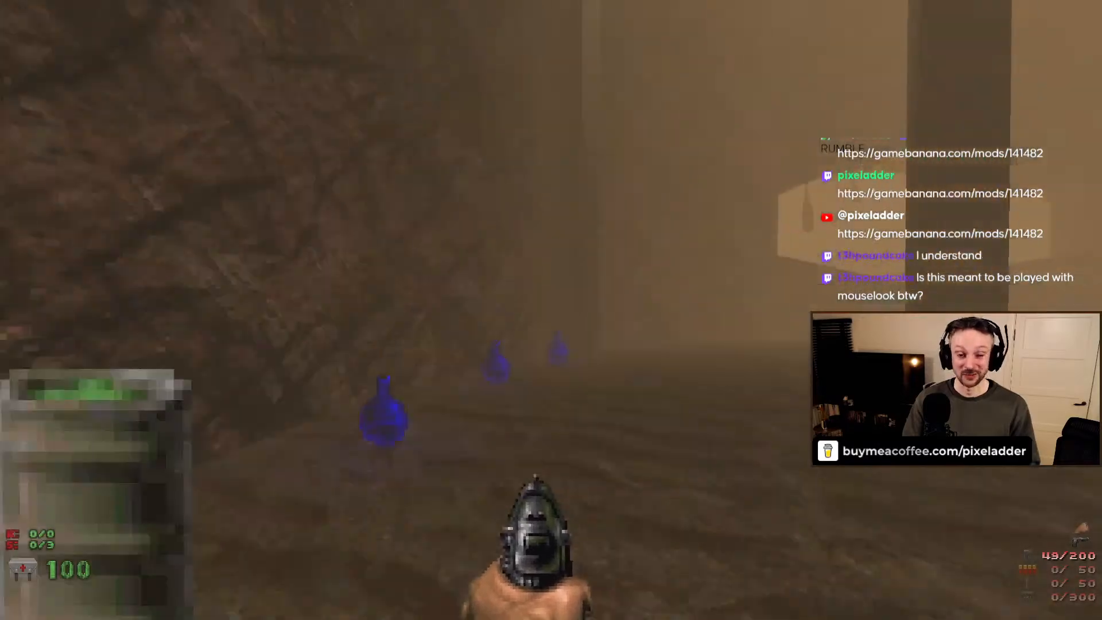
{"action": "key", "text": "w"}
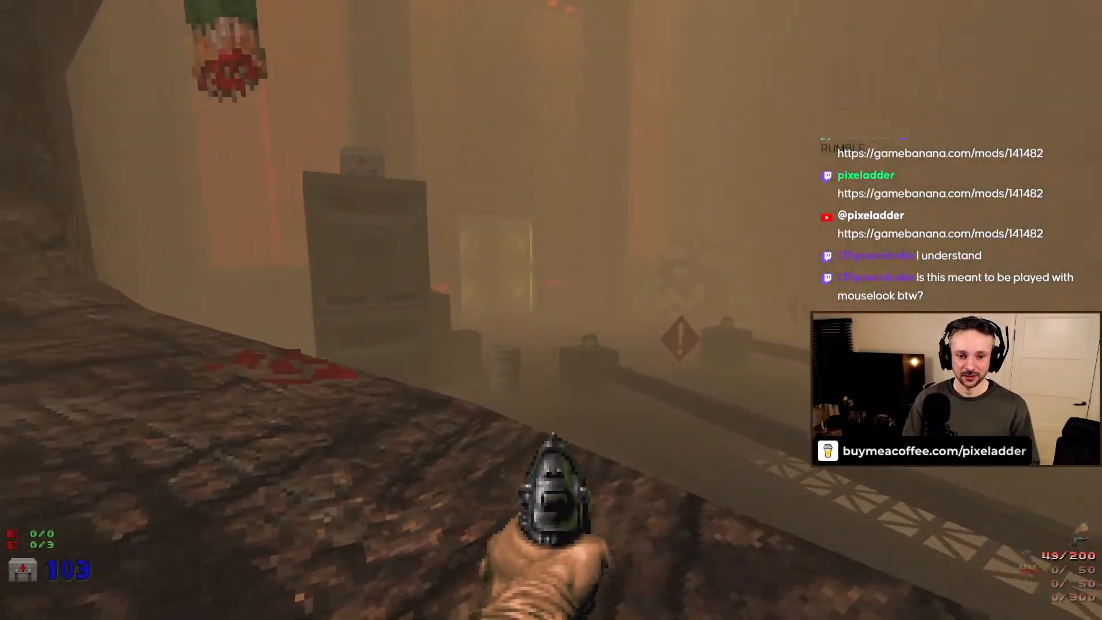
View the hanging corpse at the opening overlooking the bridge, then walk along the cave path past the metal pillar
{"action": "key", "text": "w"}
{"action": "key", "text": "w"}
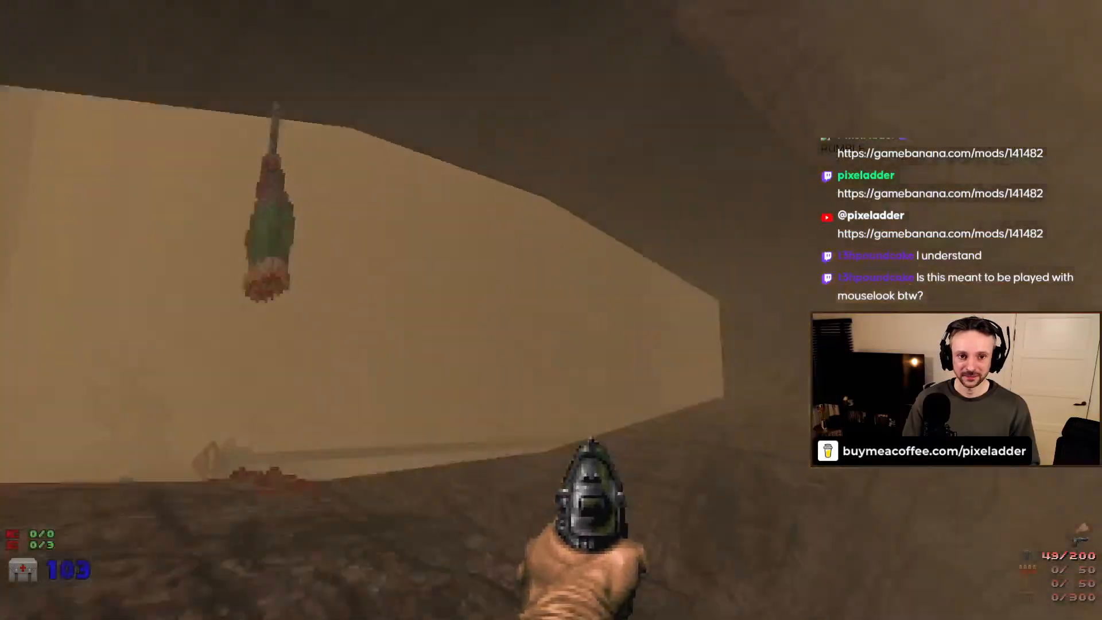
{"action": "key", "text": "s"}
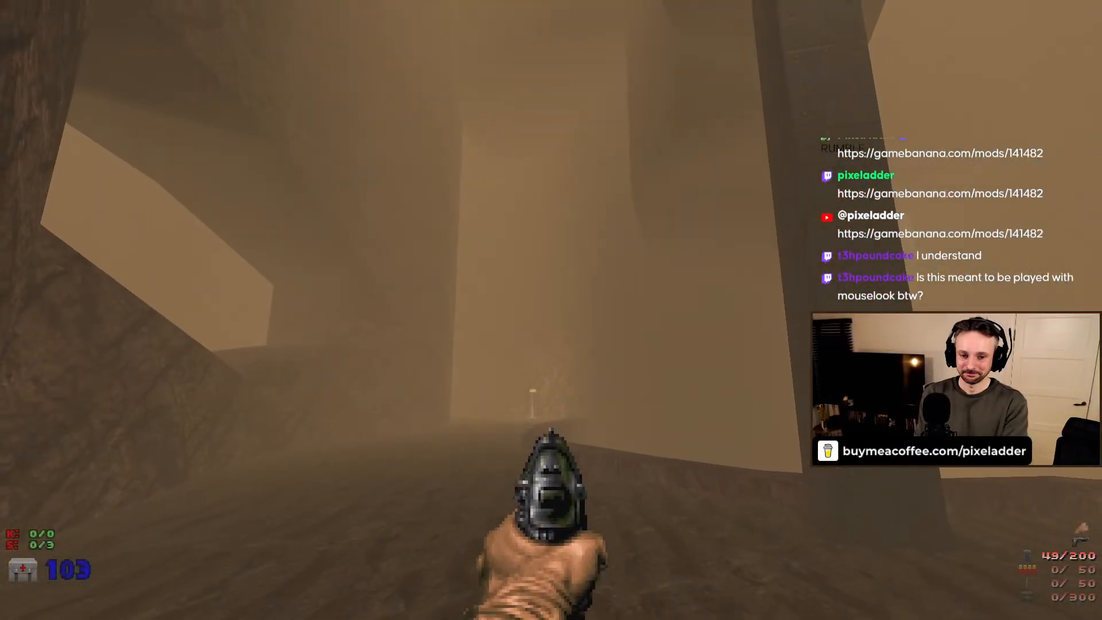
{"action": "key", "text": "w"}
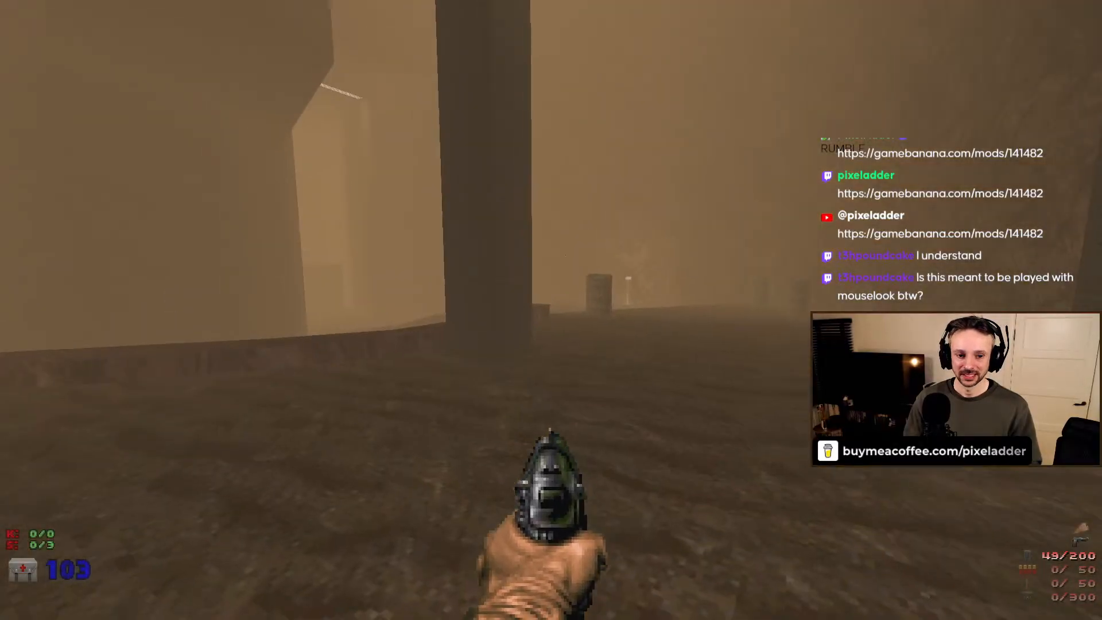
{"action": "key", "text": "w"}
{"action": "key", "text": "w"}
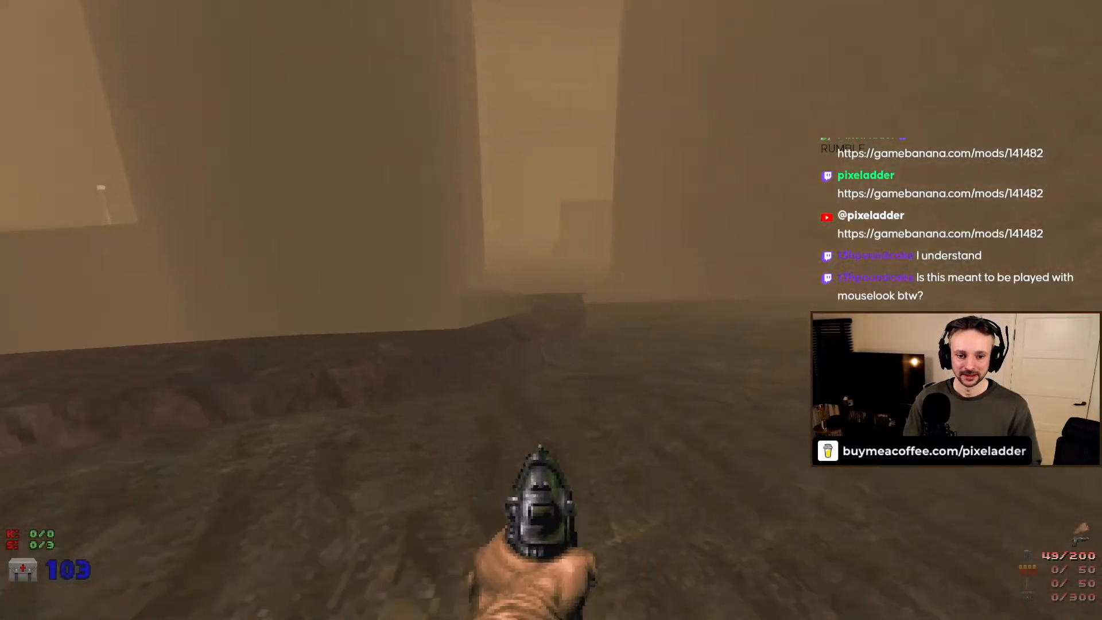
Walk along the chasm rim and cave path toward the barrels and large crates in-game
{"action": "key", "text": "w"}
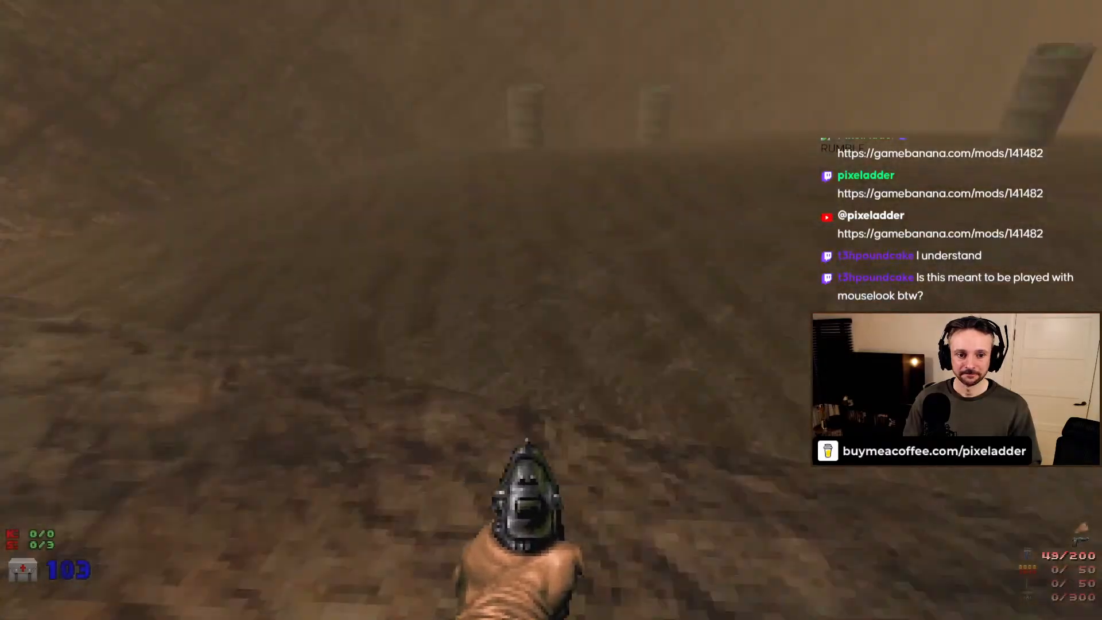
{"action": "key", "text": "w"}
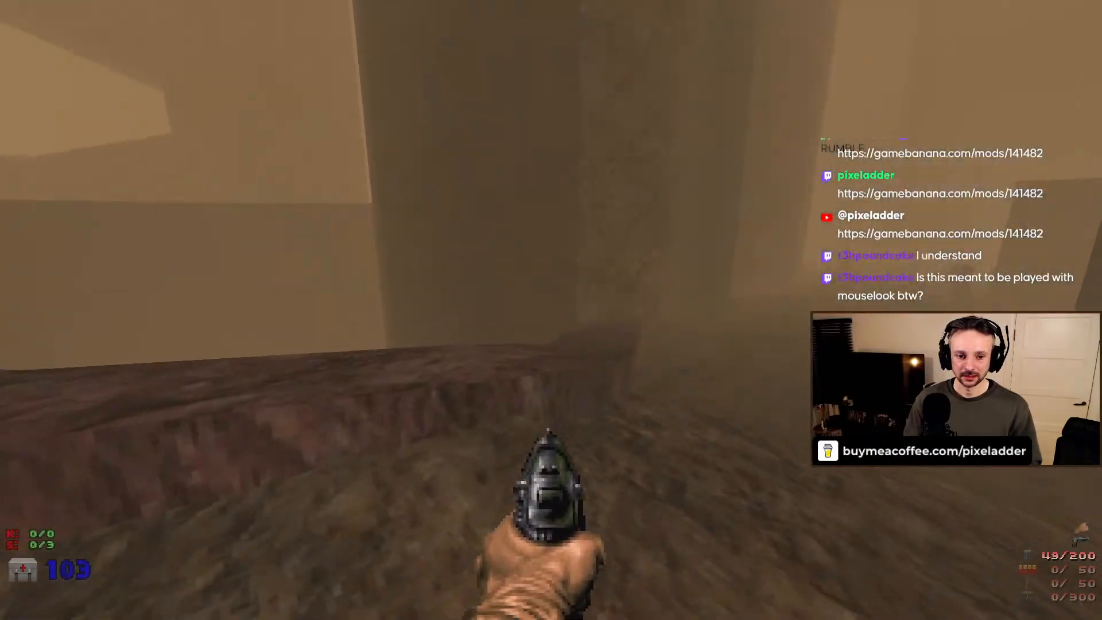
{"action": "key", "text": "w"}
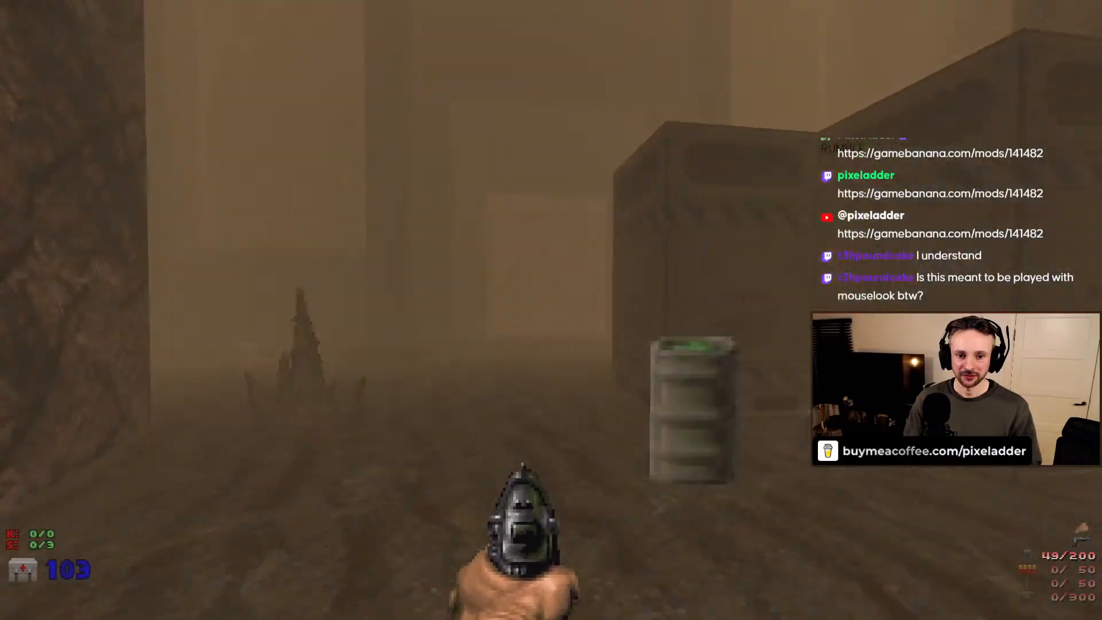
{"action": "key", "text": "w"}
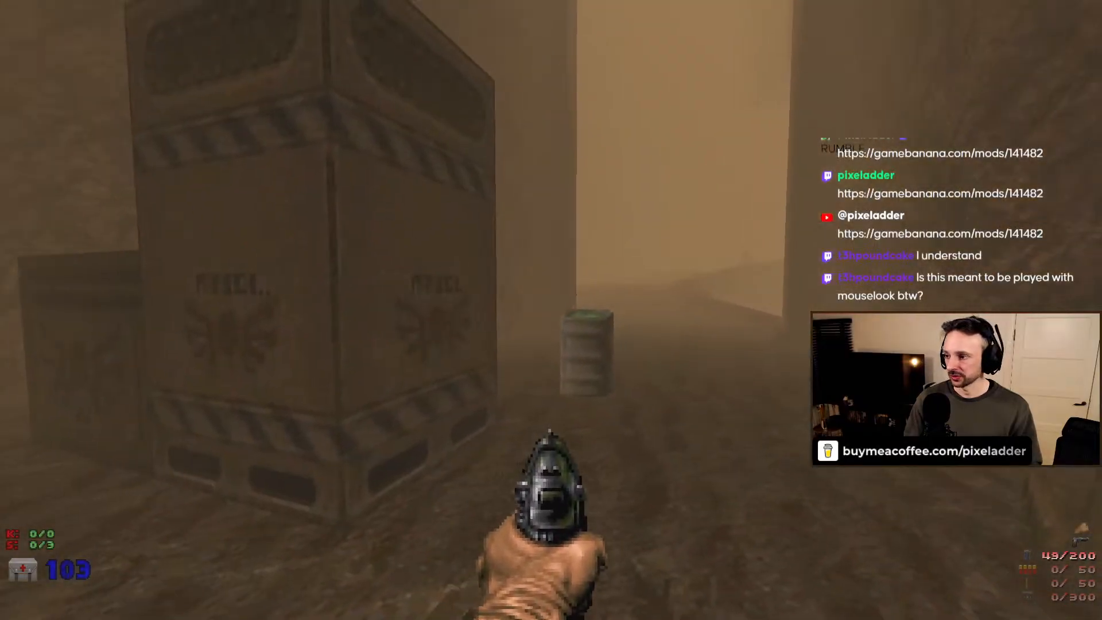
Quit the test-play session and return to the map editor
{"action": "key", "text": "Escape"}
{"action": "key", "text": "Up"}
{"action": "key", "text": "Return"}
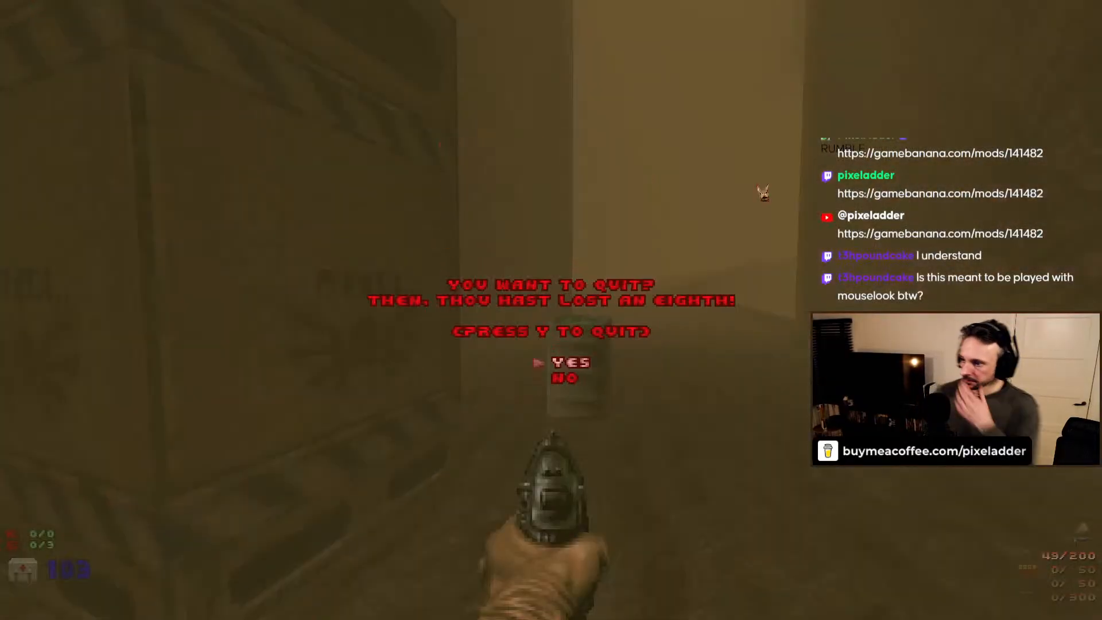
{"action": "key", "text": "y"}
Examine the crate room in the 3D view, including its wall panels, ceiling, yellow lights and the adjoining chasm
{"action": "scroll", "coordinate": [688, 181], "scroll_direction": "down", "scroll_amount": 2}
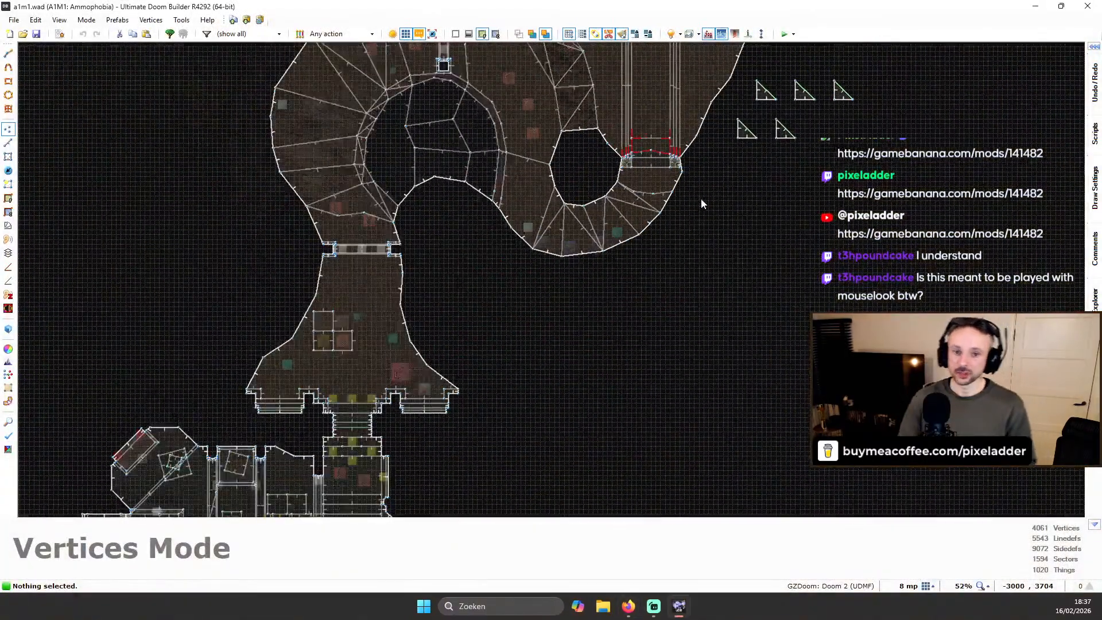
{"action": "scroll", "coordinate": [390, 319], "scroll_direction": "up", "scroll_amount": 5}
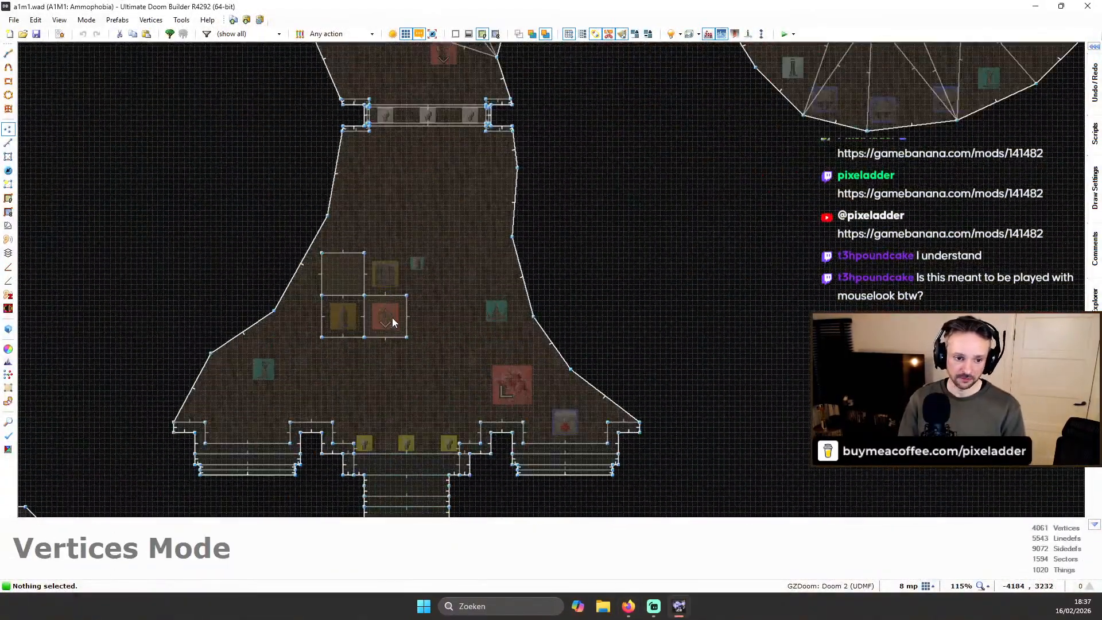
{"action": "key", "text": "q"}
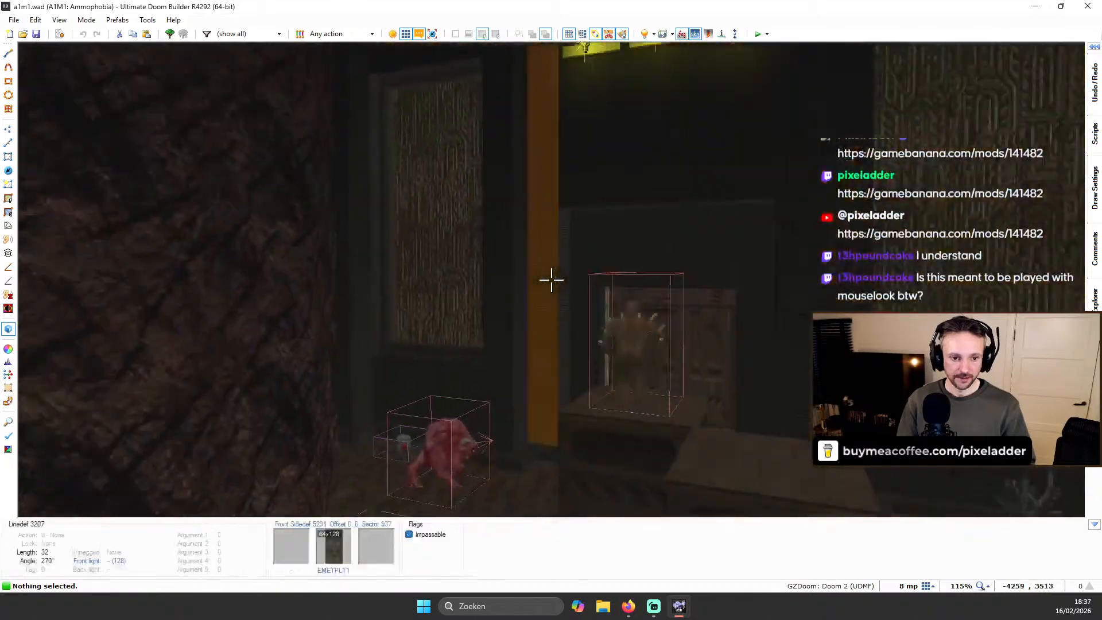
{"action": "key", "text": "w"}
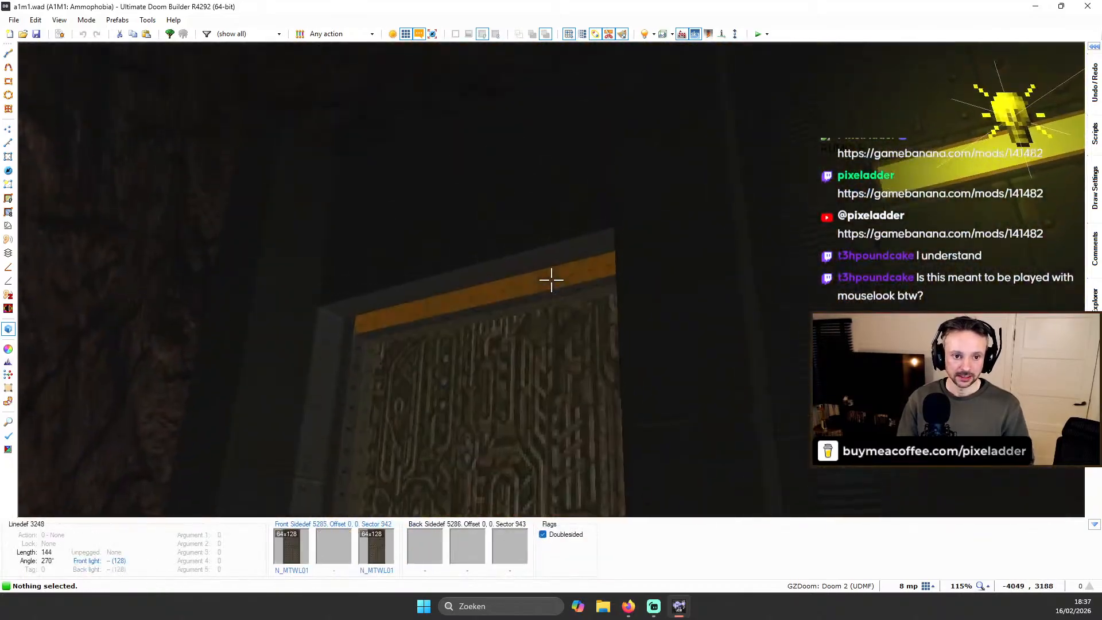
{"action": "key", "text": "s"}
{"action": "key", "text": "s"}
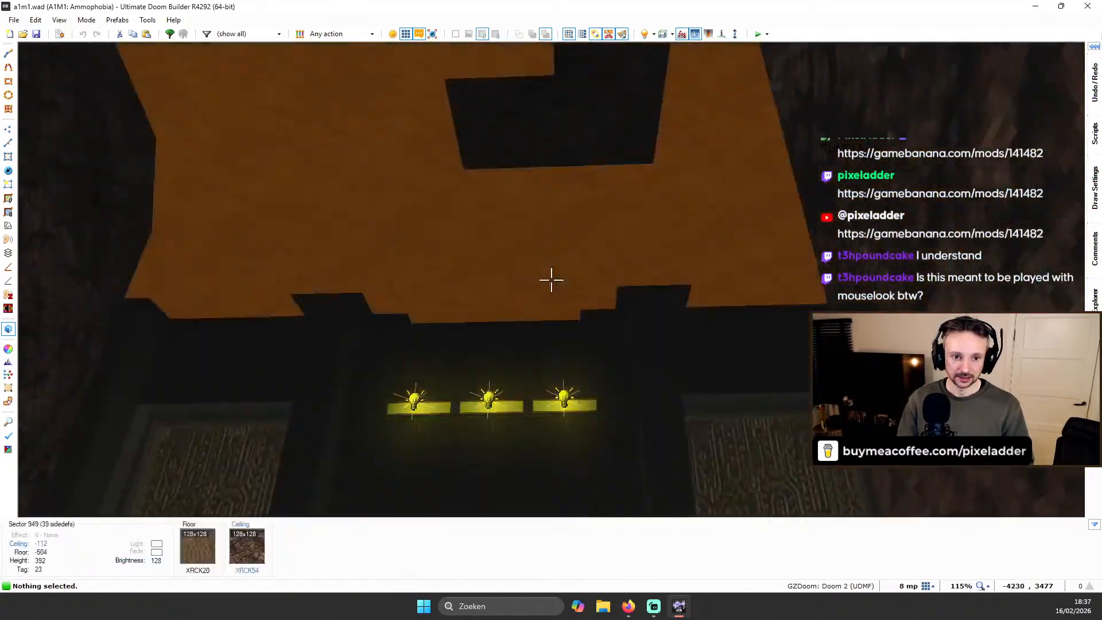
{"action": "key", "text": "w"}
{"action": "key", "text": "w"}
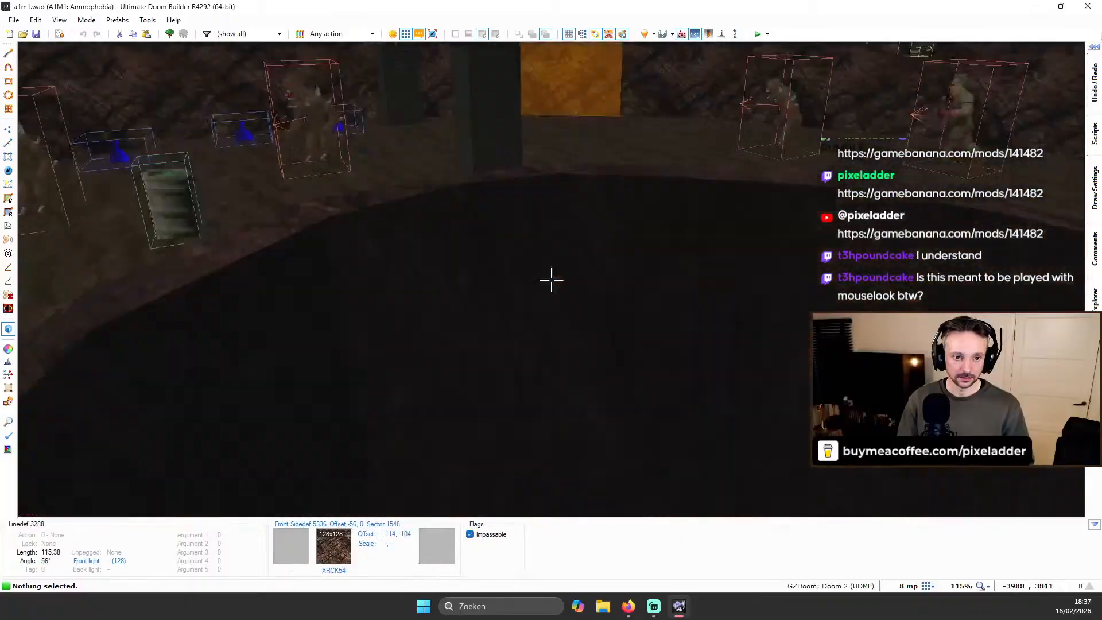
Inspect the metal support frame beside the chasm in 3D and auto-align its pillar textures in X and Y
{"action": "key", "text": "w"}
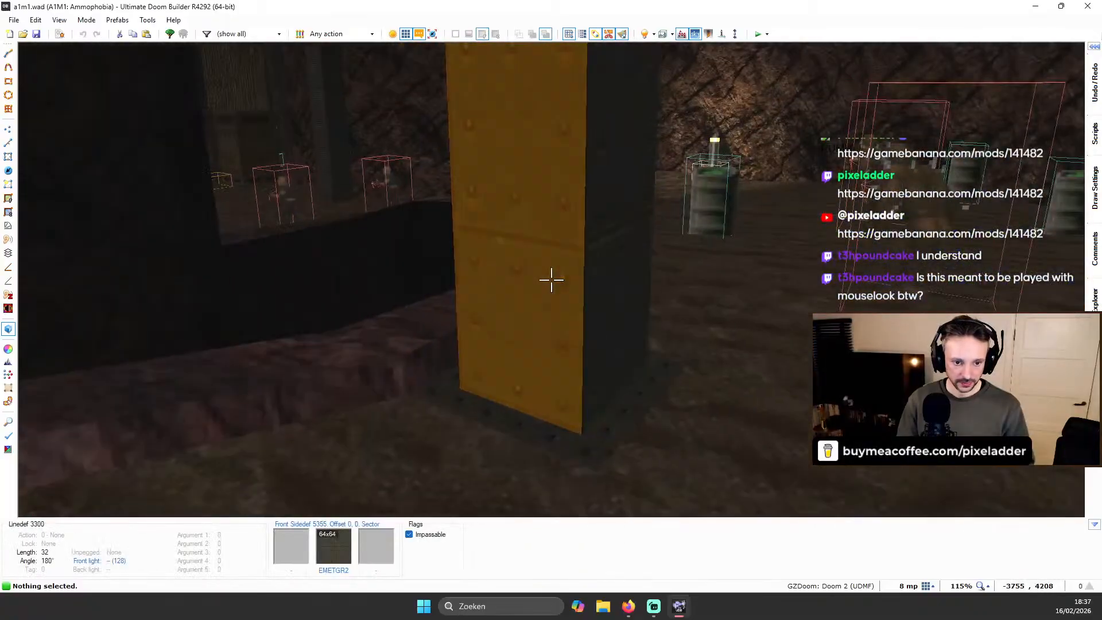
{"action": "key", "text": "d"}
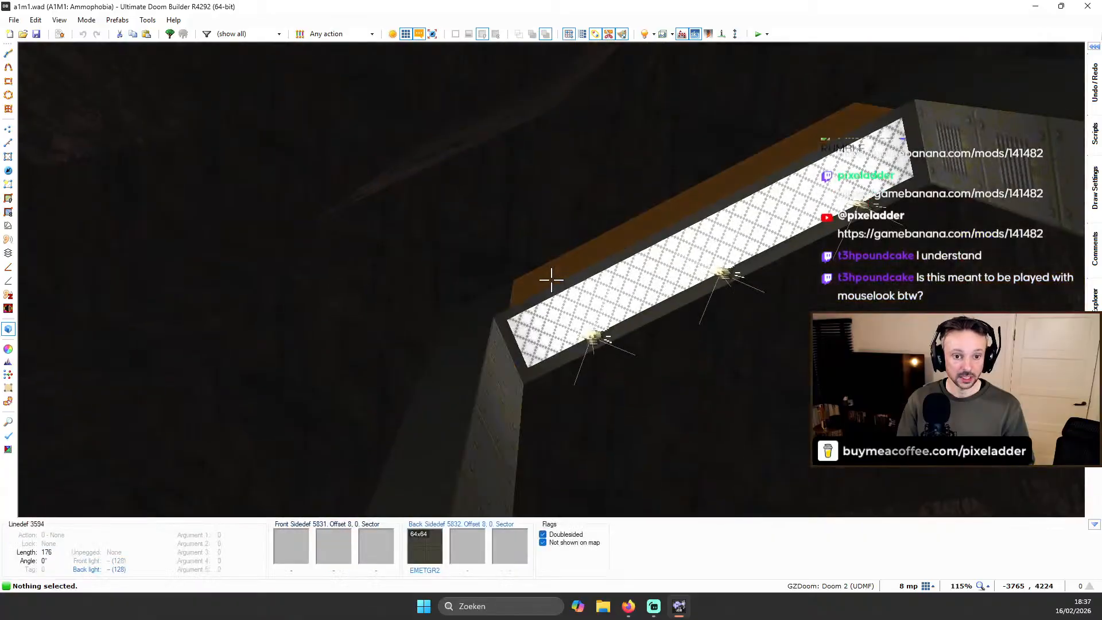
{"action": "key", "text": "w"}
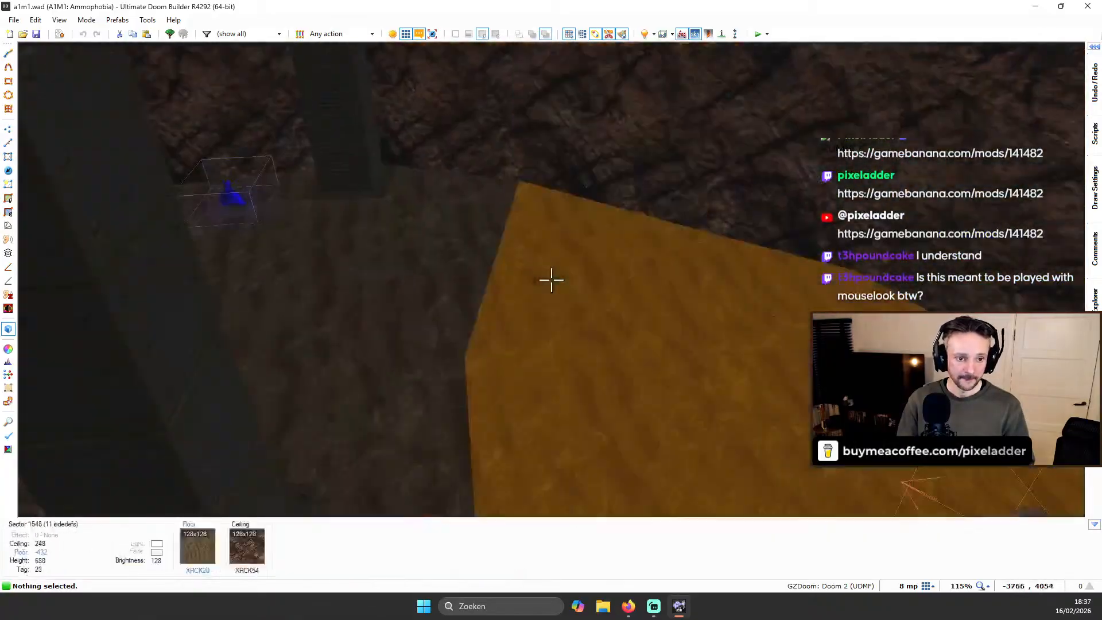
{"action": "key", "text": "w"}
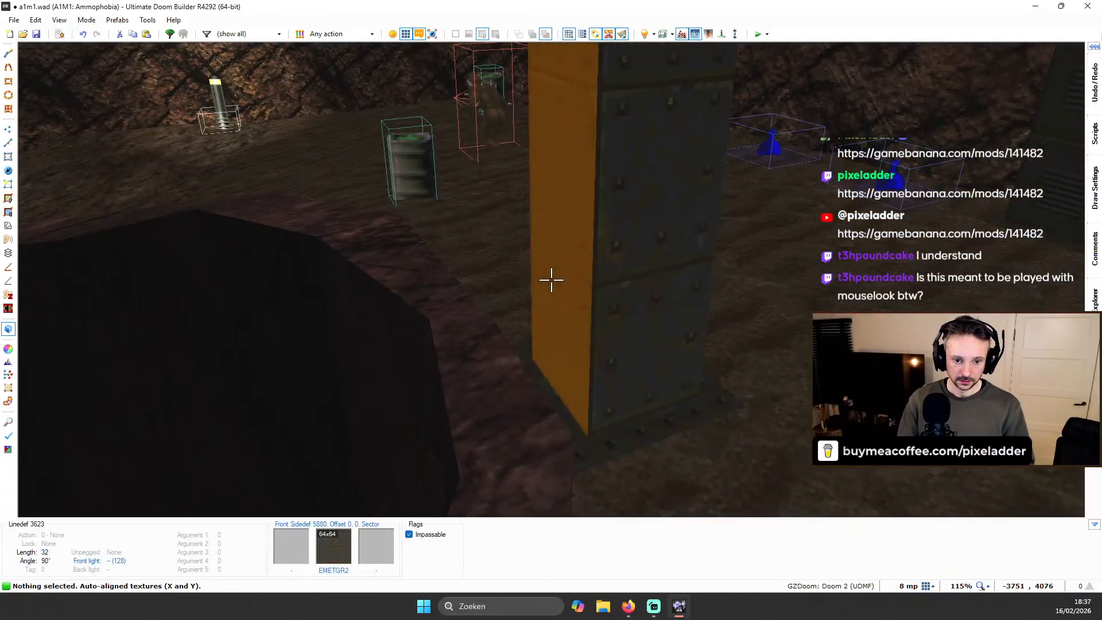
{"action": "key", "text": "w"}
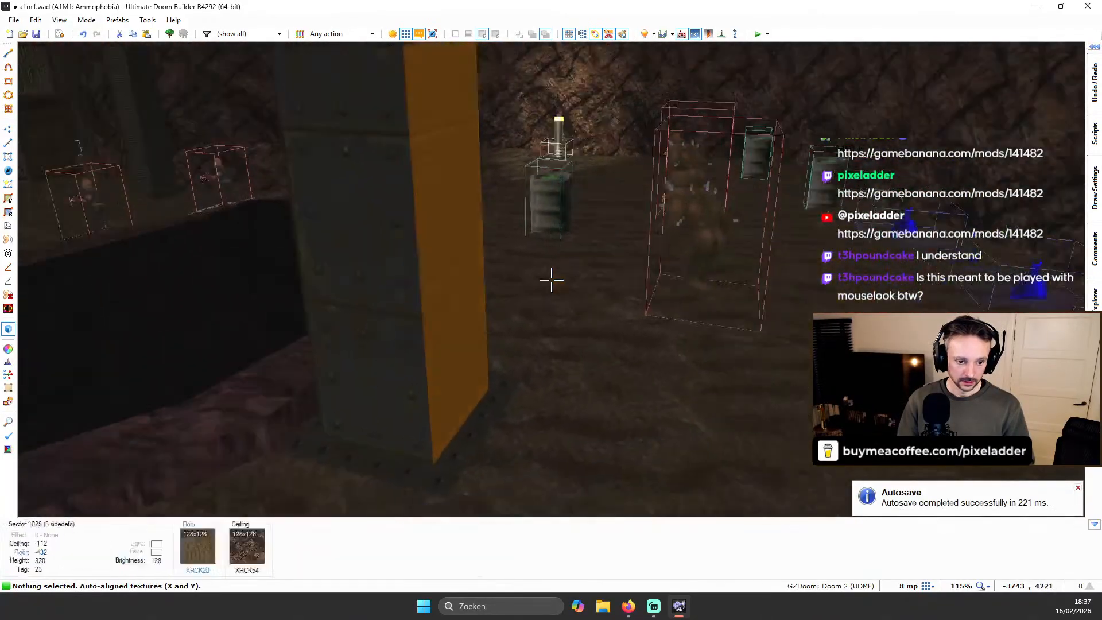
{"action": "key", "text": "s"}
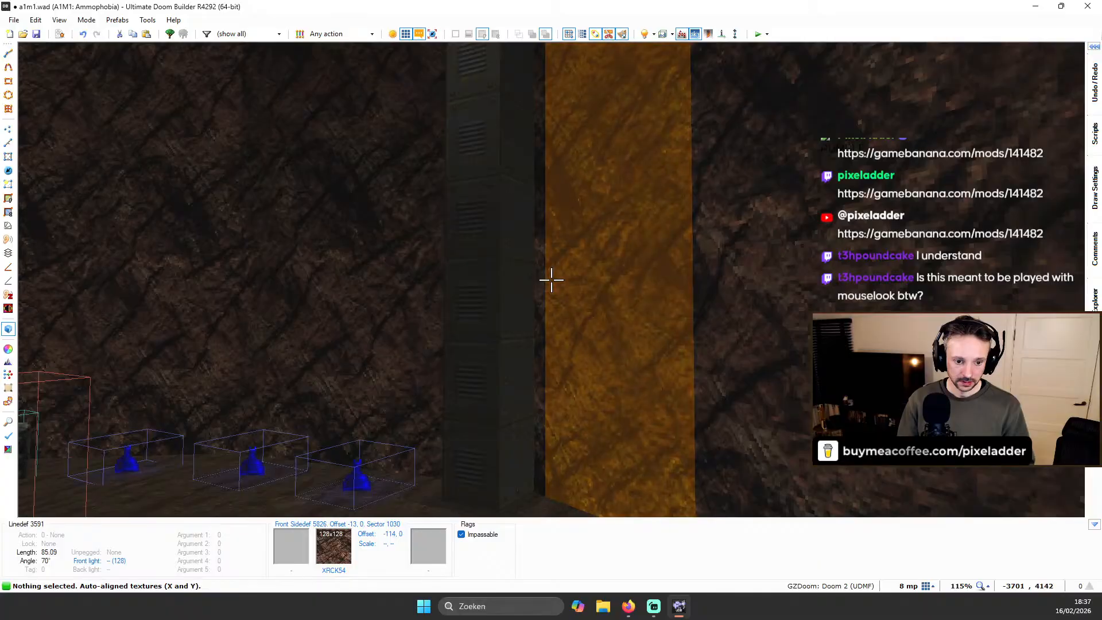
View the hall with the green-lit door and the red-lit gate in 3D, and return to the 2D map
{"action": "key", "text": "w"}
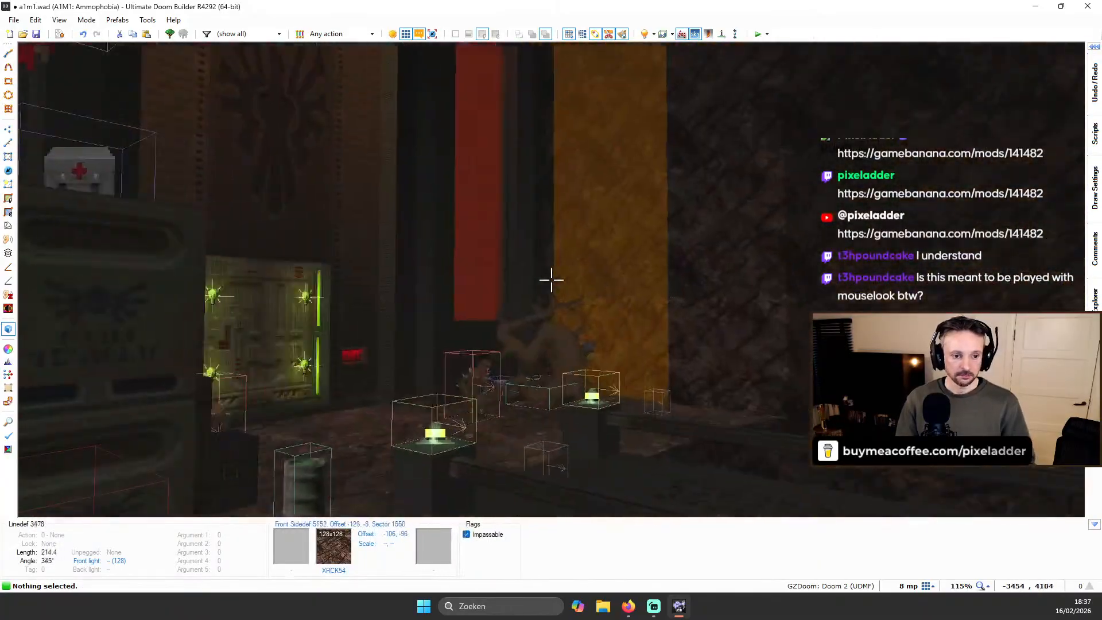
{"action": "key", "text": "w"}
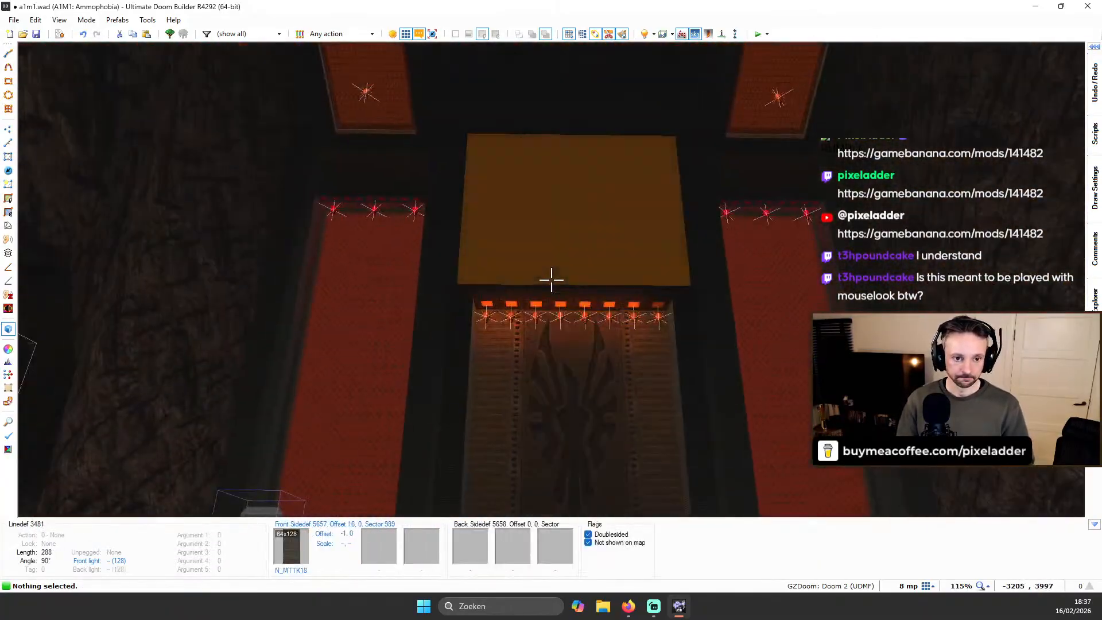
{"action": "key", "text": "q"}
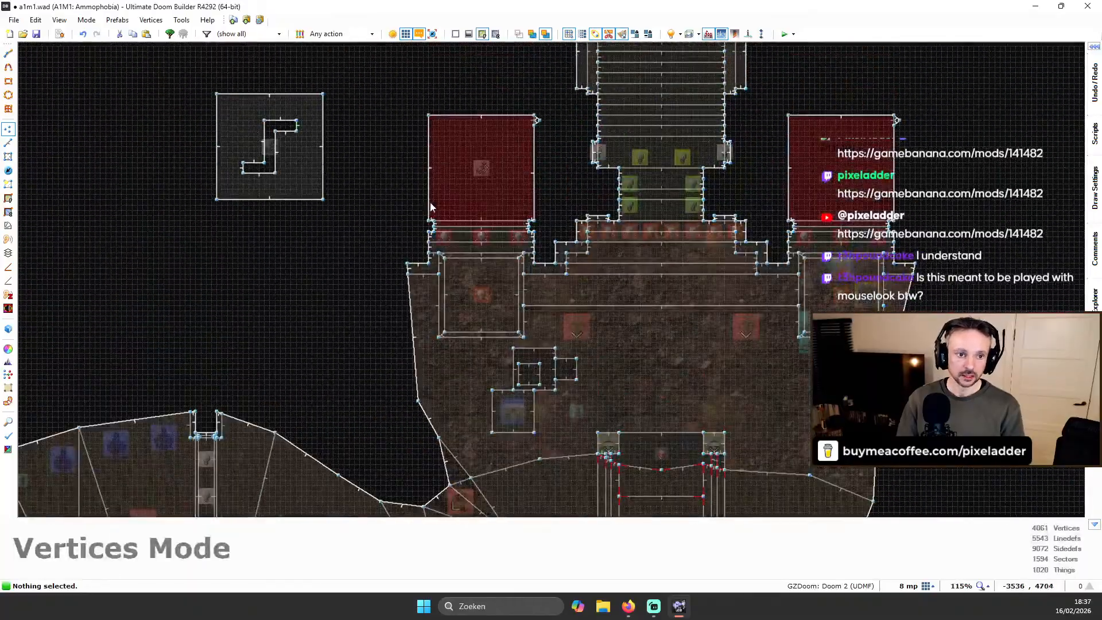
Try to move the square sector with the S-shaped cutout toward the nearest red Light Strobe Slow sector
{"action": "scroll", "coordinate": [474, 170], "scroll_direction": "up", "scroll_amount": 2}
{"action": "scroll", "coordinate": [248, 155], "scroll_direction": "down", "scroll_amount": 2}
{"action": "key", "text": "s"}
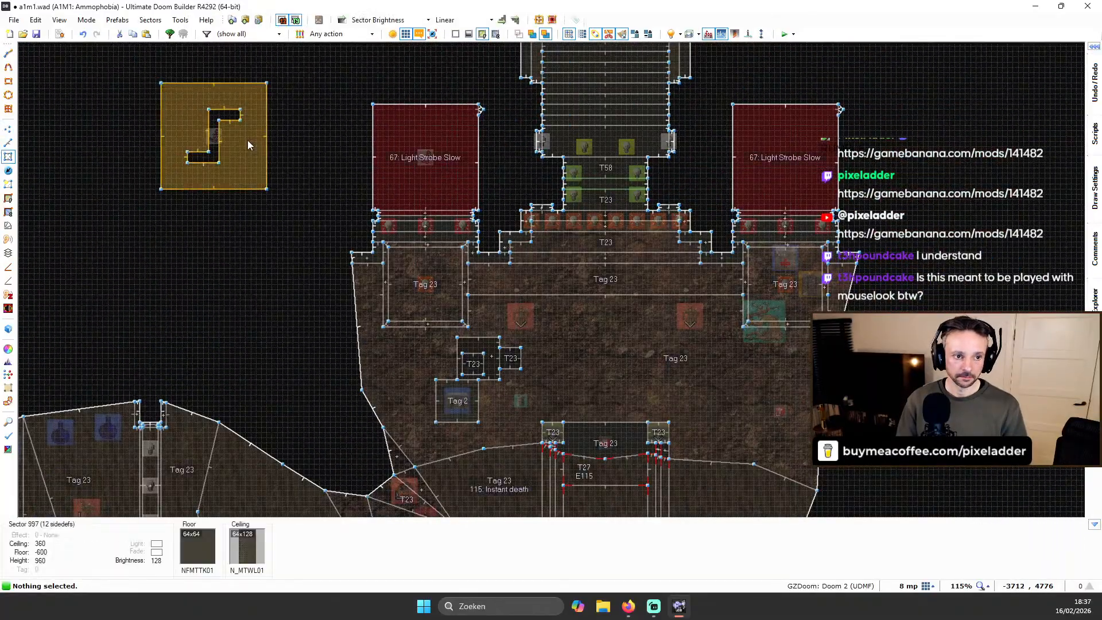
{"action": "left_click", "coordinate": [228, 139]}
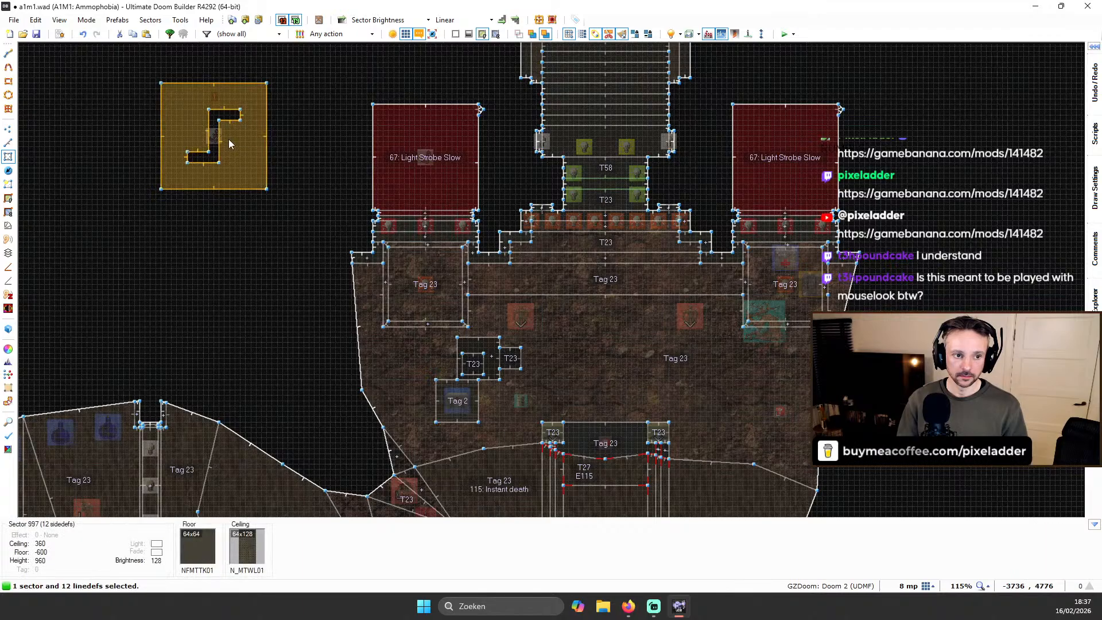
{"action": "scroll", "coordinate": [228, 138], "scroll_direction": "down", "scroll_amount": 2}
{"action": "scroll", "coordinate": [51, 166], "scroll_direction": "up", "scroll_amount": 3}
{"action": "scroll", "coordinate": [50, 167], "scroll_direction": "up", "scroll_amount": 1}
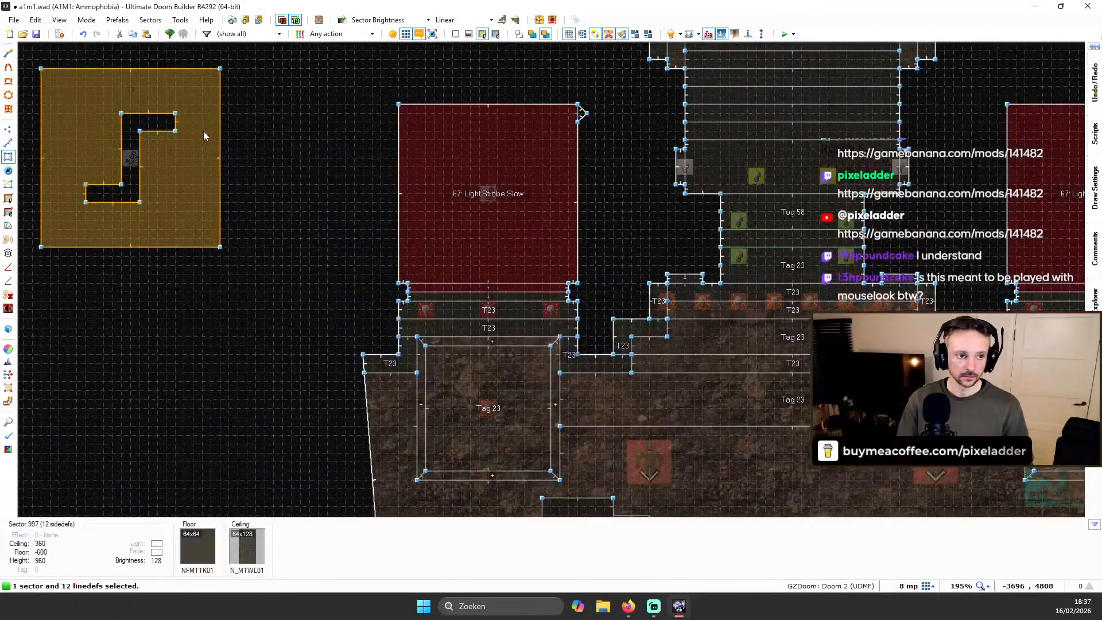
{"action": "left_click_drag", "start_coordinate": [201, 147], "coordinate": [313, 178]}
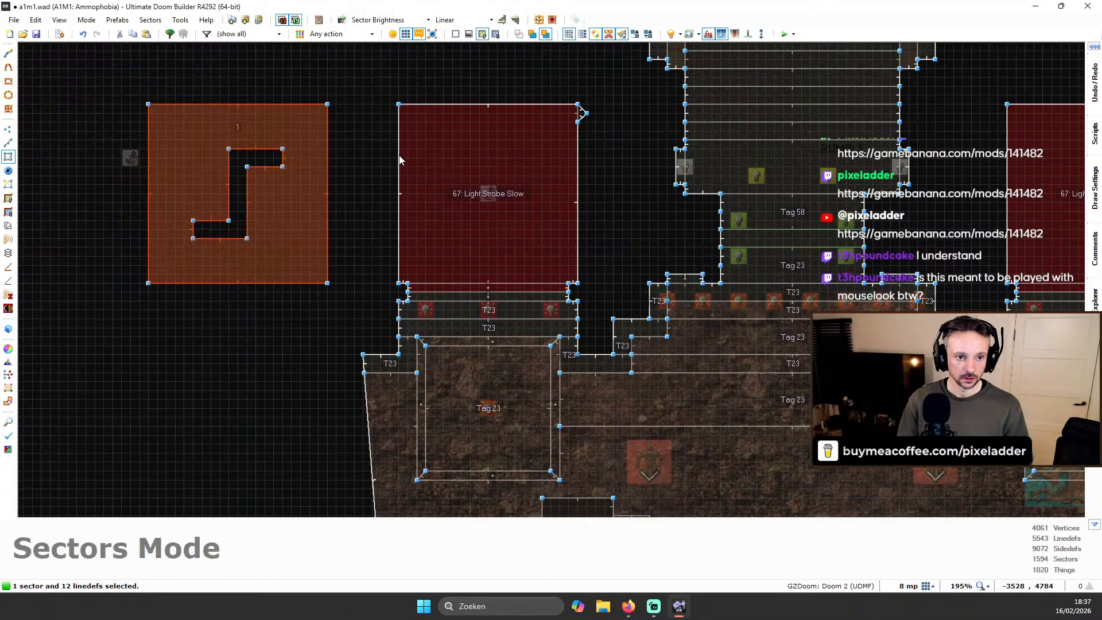
Undo the move of the square sector with the S-shaped cutout
{"action": "scroll", "coordinate": [534, 137], "scroll_direction": "down", "scroll_amount": 3}
{"action": "scroll", "coordinate": [976, 173], "scroll_direction": "up", "scroll_amount": 2}
{"action": "scroll", "coordinate": [735, 154], "scroll_direction": "down", "scroll_amount": 2}
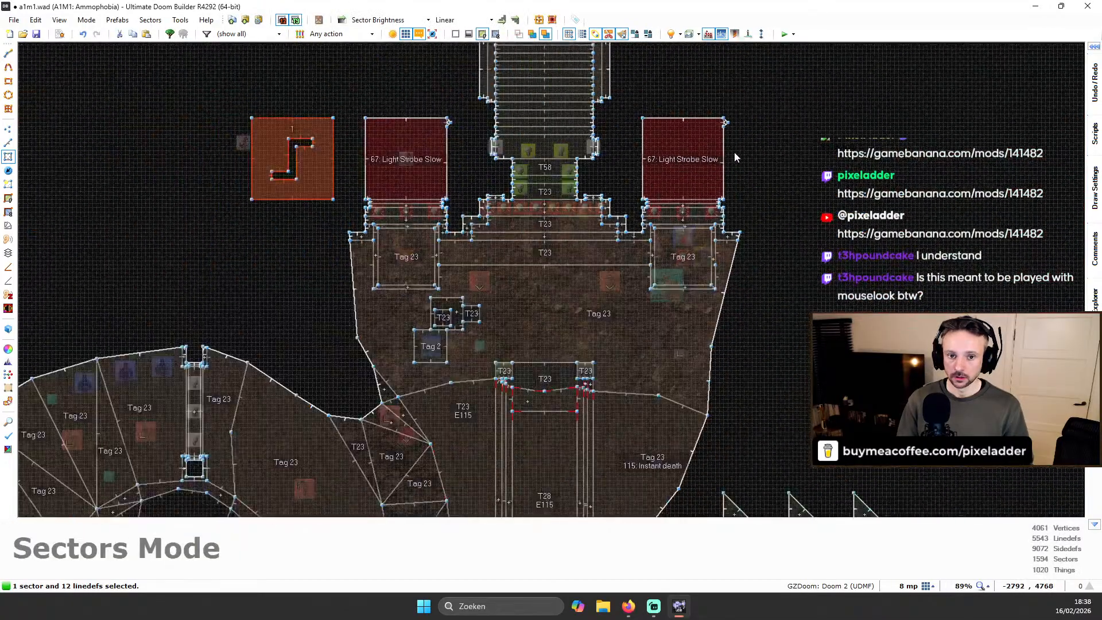
{"action": "scroll", "coordinate": [184, 138], "scroll_direction": "up", "scroll_amount": 2}
{"action": "key", "text": "ctrl+z"}
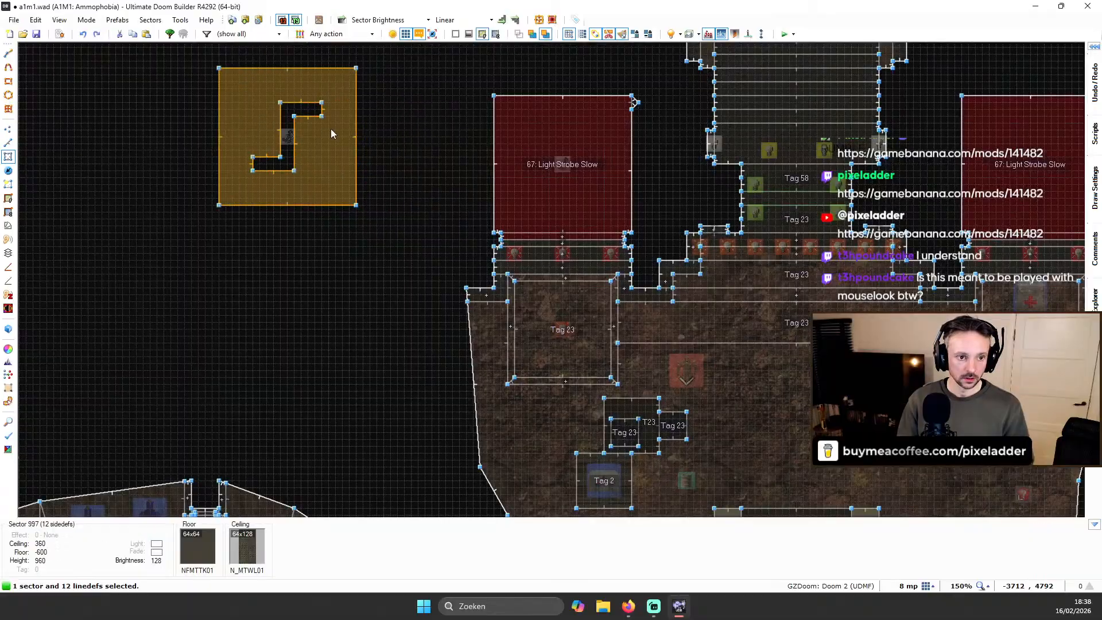
{"action": "scroll", "coordinate": [328, 127], "scroll_direction": "up", "scroll_amount": 2}
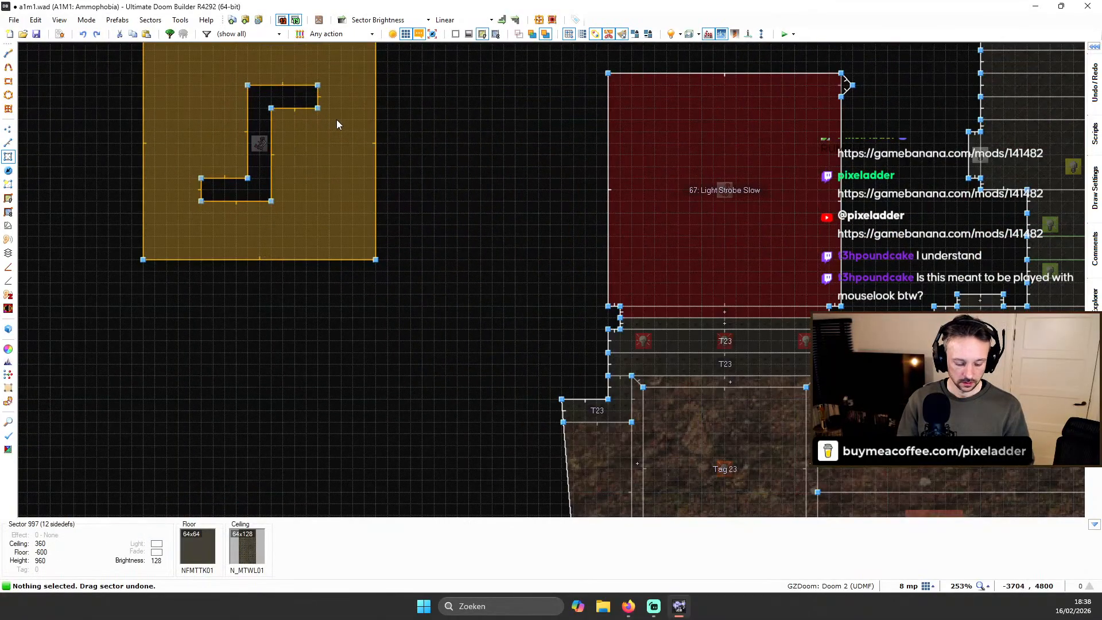
Move the square sector with the S-shaped cutout closer to the red Light Strobe Slow sector and clear the selection
{"action": "scroll", "coordinate": [281, 135], "scroll_direction": "down", "scroll_amount": 2}
{"action": "key", "text": "t"}
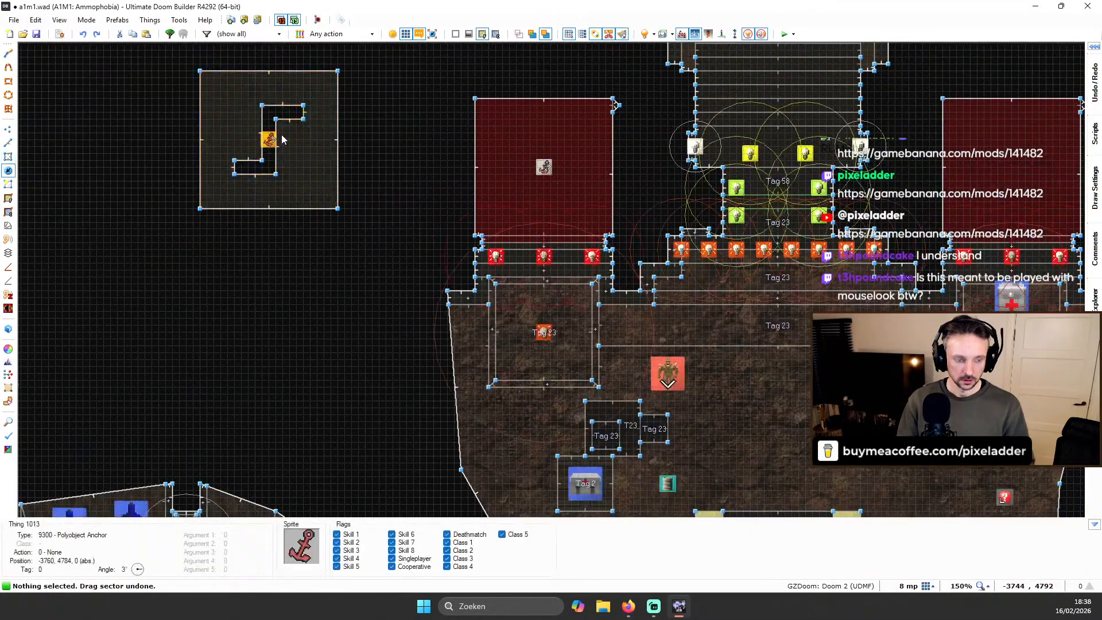
{"action": "left_click", "coordinate": [271, 142]}
{"action": "key", "text": "s"}
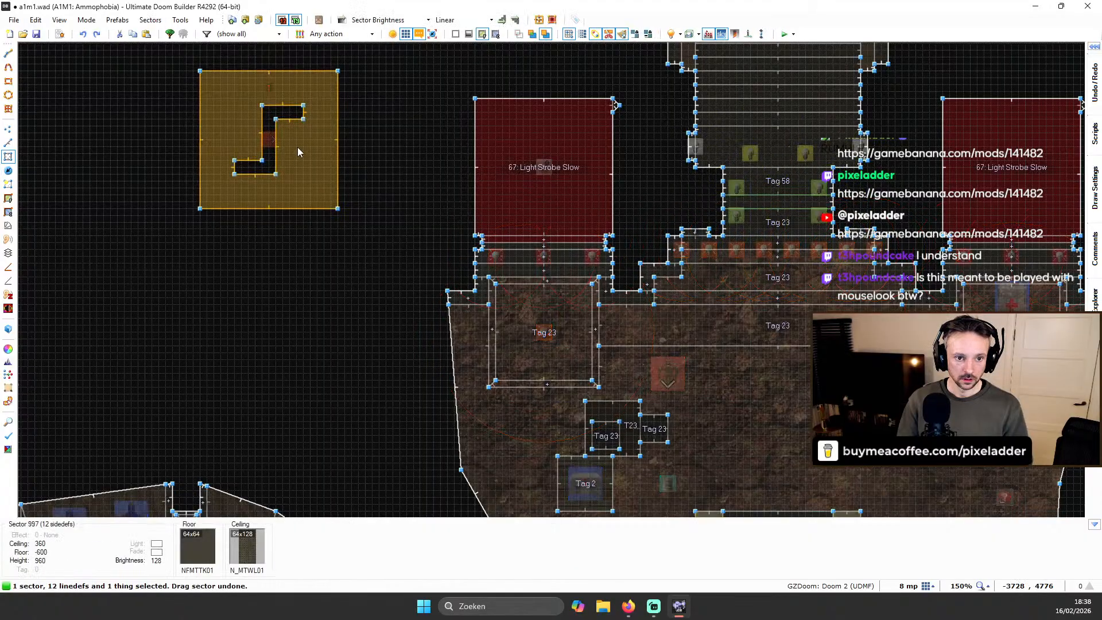
{"action": "left_click_drag", "start_coordinate": [297, 147], "coordinate": [377, 175]}
{"action": "key", "text": "c"}
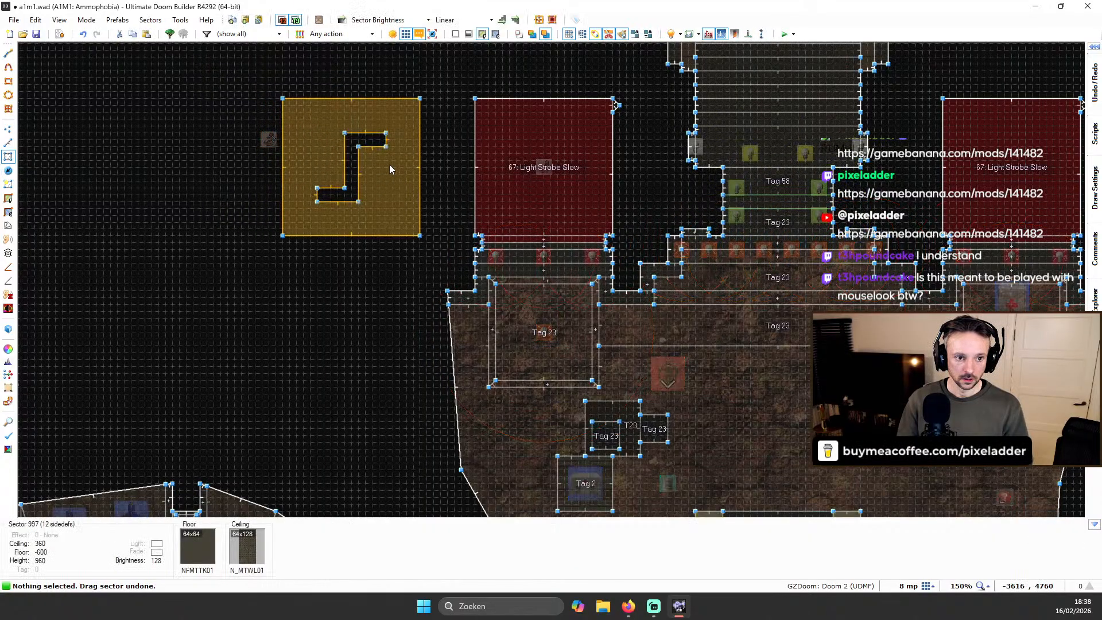
Move the Polyobject Anchor thing into the middle of the S-shaped cutout in the relocated sector
{"action": "scroll", "coordinate": [257, 127], "scroll_direction": "up", "scroll_amount": 2}
{"action": "scroll", "coordinate": [277, 135], "scroll_direction": "up", "scroll_amount": 2}
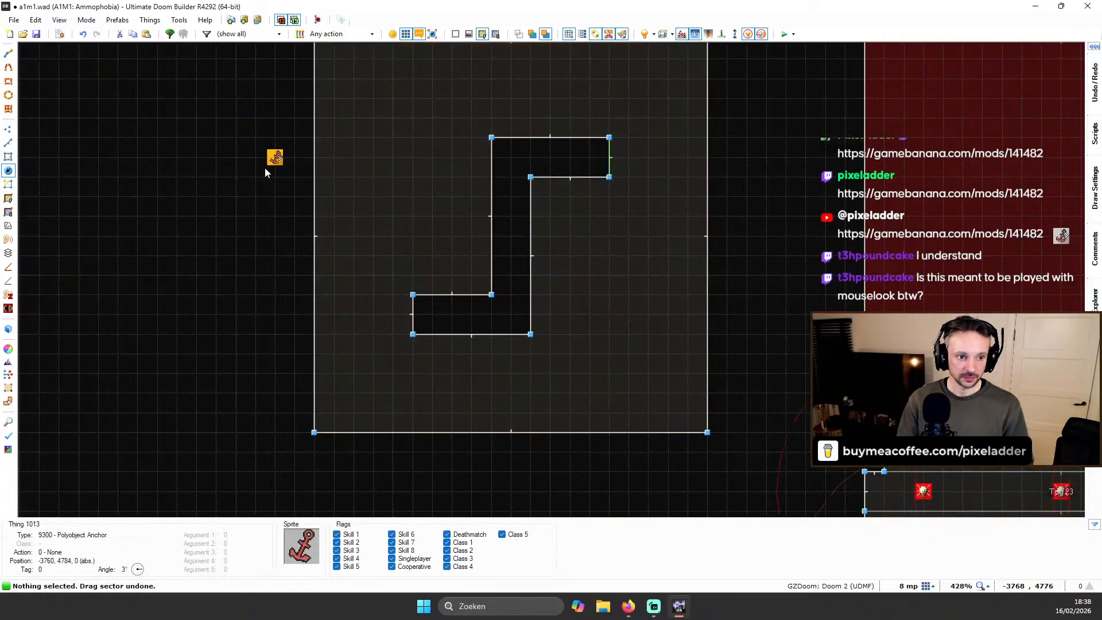
{"action": "left_click_drag", "start_coordinate": [265, 171], "coordinate": [501, 239]}
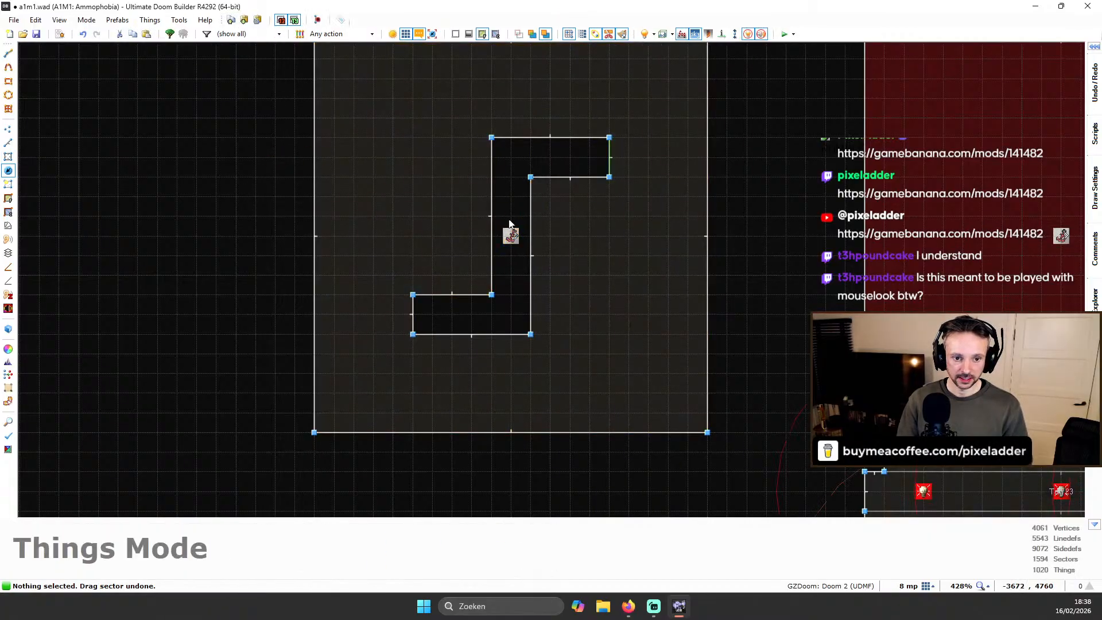
{"action": "scroll", "coordinate": [494, 230], "scroll_direction": "down", "scroll_amount": 3}
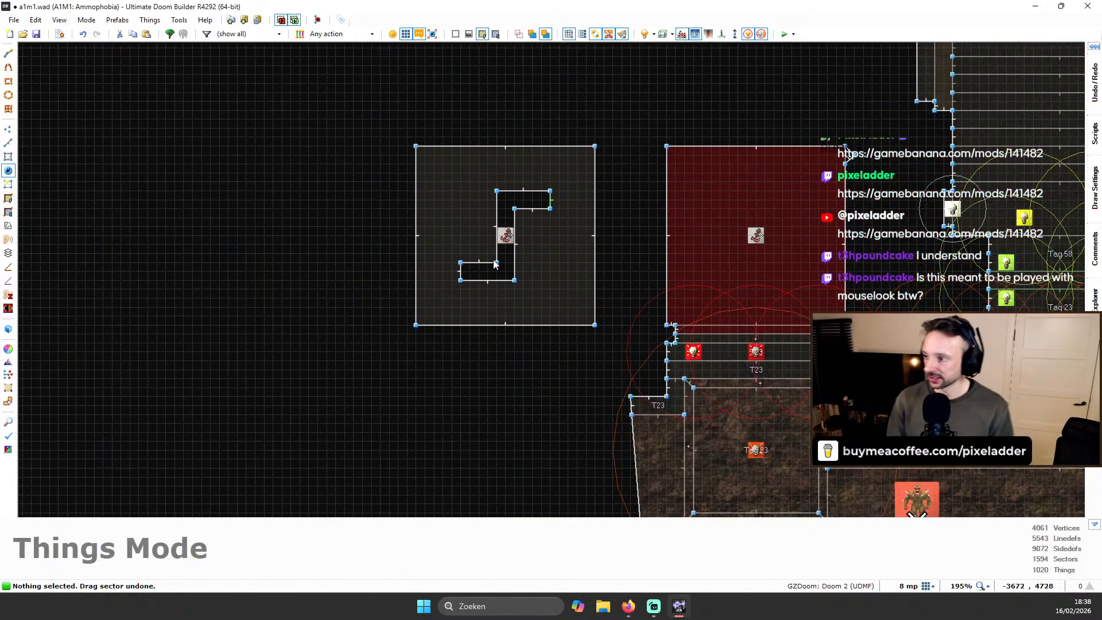
Review the Pasting, Toasts, Controls and Editing preferences, including the slope auto-align options, and close them without saving
{"action": "left_click", "coordinate": [180, 20]}
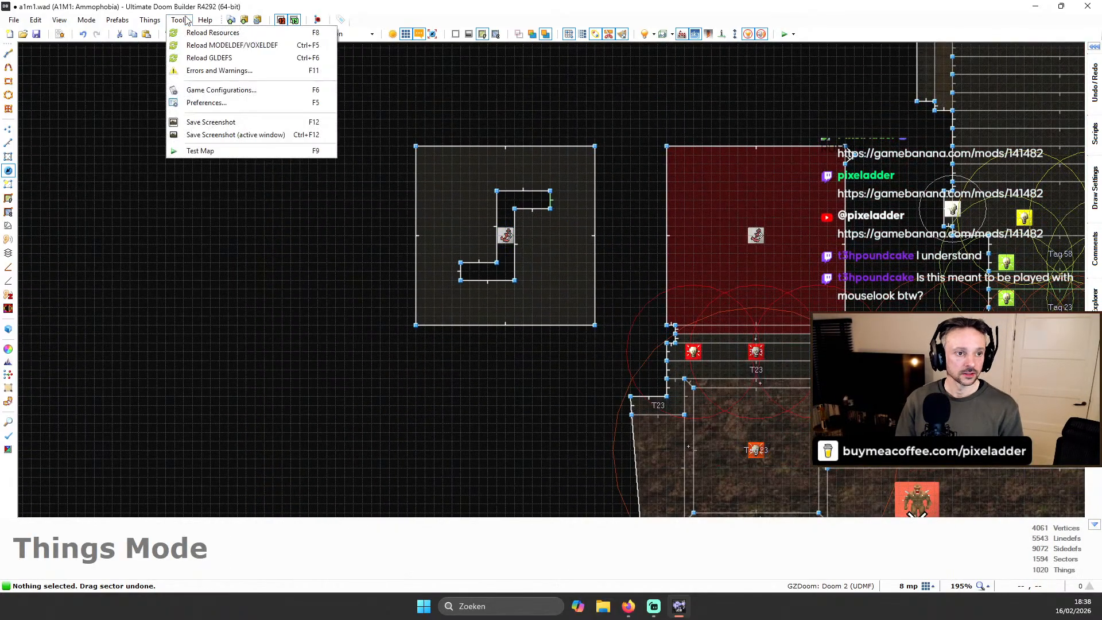
{"action": "left_click", "coordinate": [214, 102]}
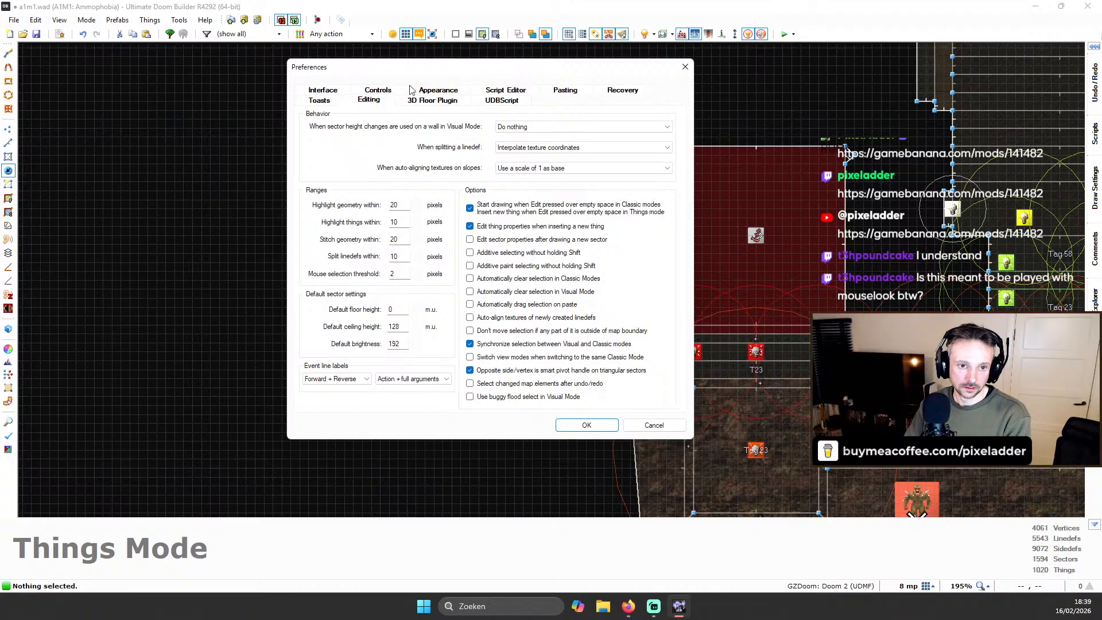
{"action": "left_click", "coordinate": [568, 90]}
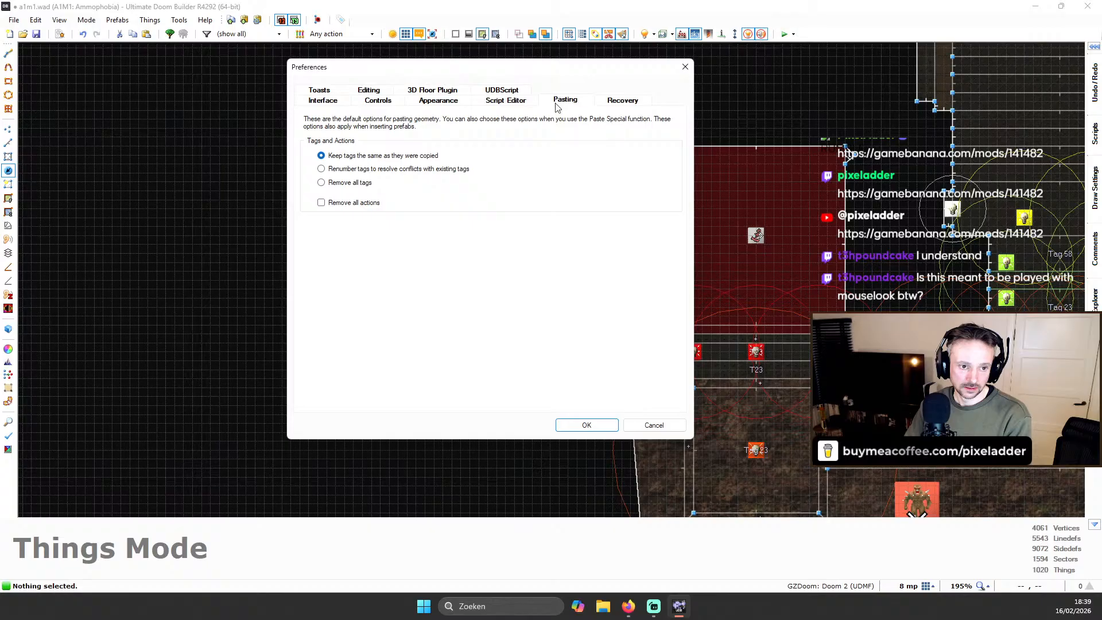
{"action": "left_click", "coordinate": [320, 92]}
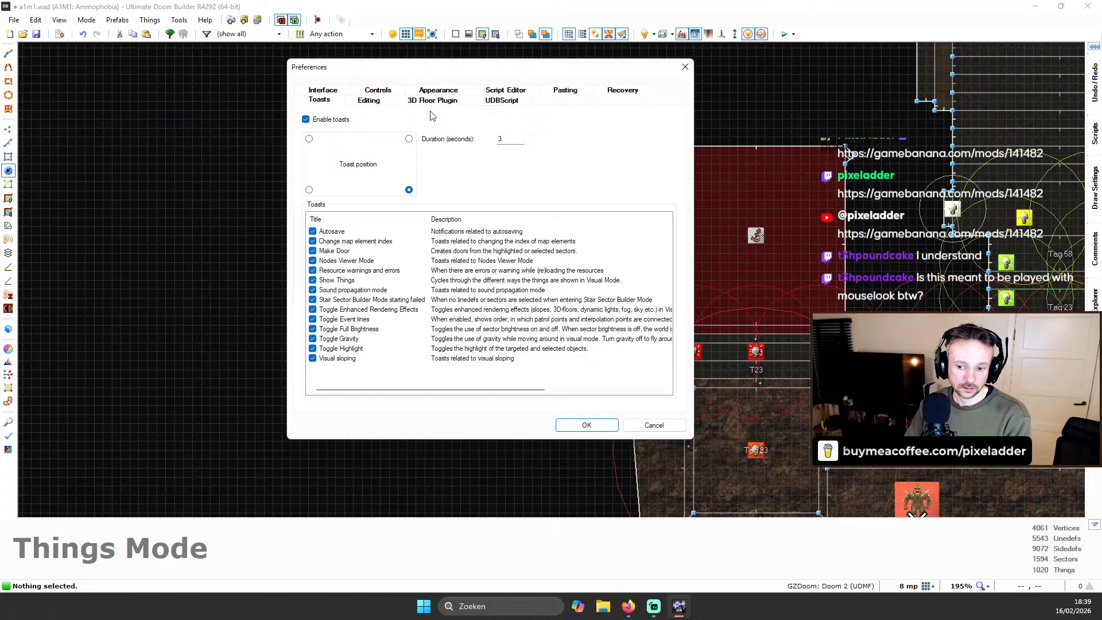
{"action": "left_click", "coordinate": [374, 91]}
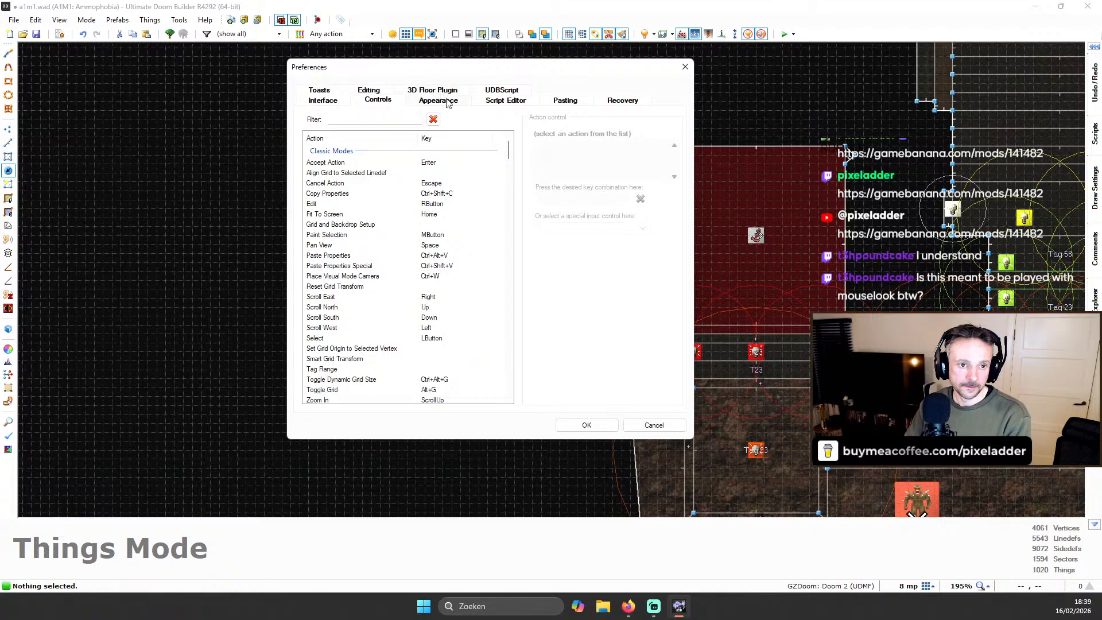
{"action": "left_click", "coordinate": [376, 90]}
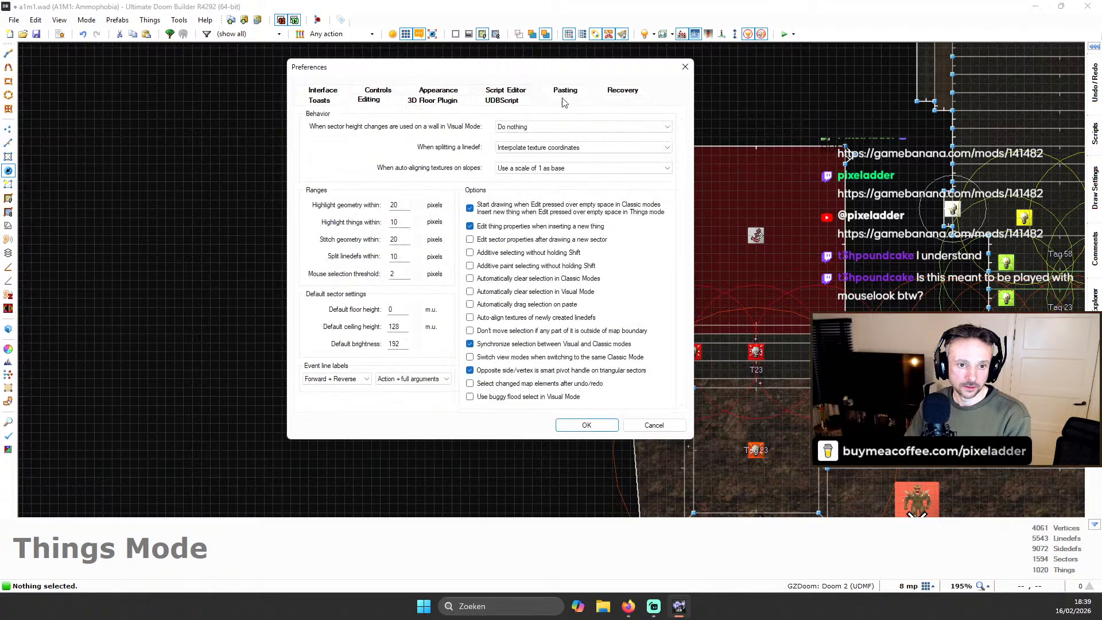
{"action": "left_click", "coordinate": [534, 168]}
{"action": "left_click", "coordinate": [514, 185]}
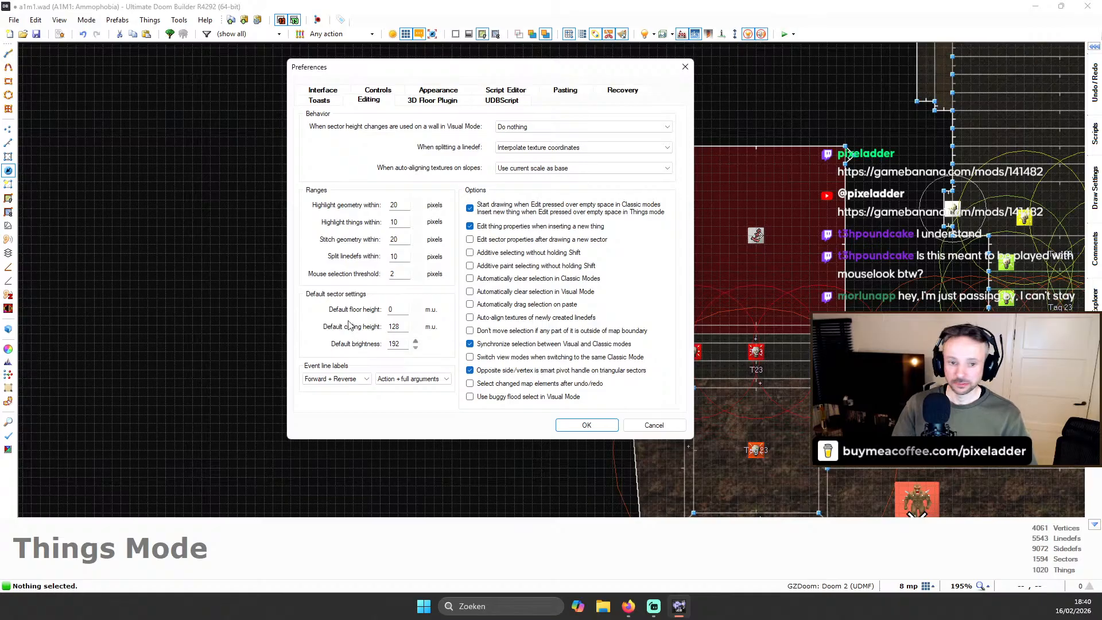
{"action": "left_click", "coordinate": [654, 424]}
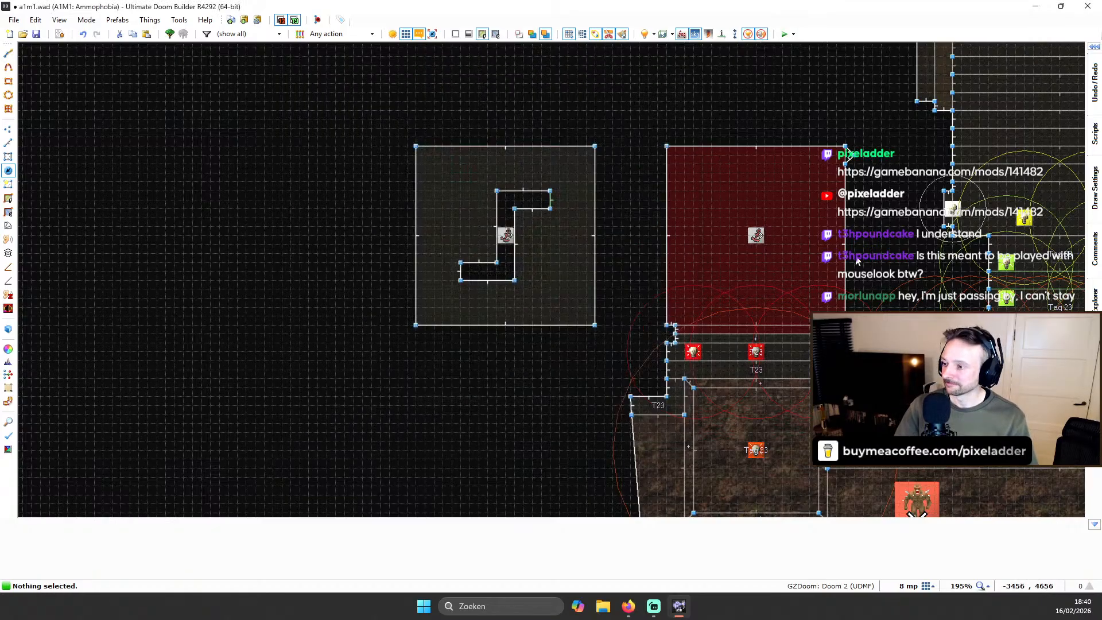
Copy the square sector with the S-shaped cutout and paste it just east of the eastern red Light Strobe Slow sector
{"action": "scroll", "coordinate": [804, 220], "scroll_direction": "down", "scroll_amount": 5}
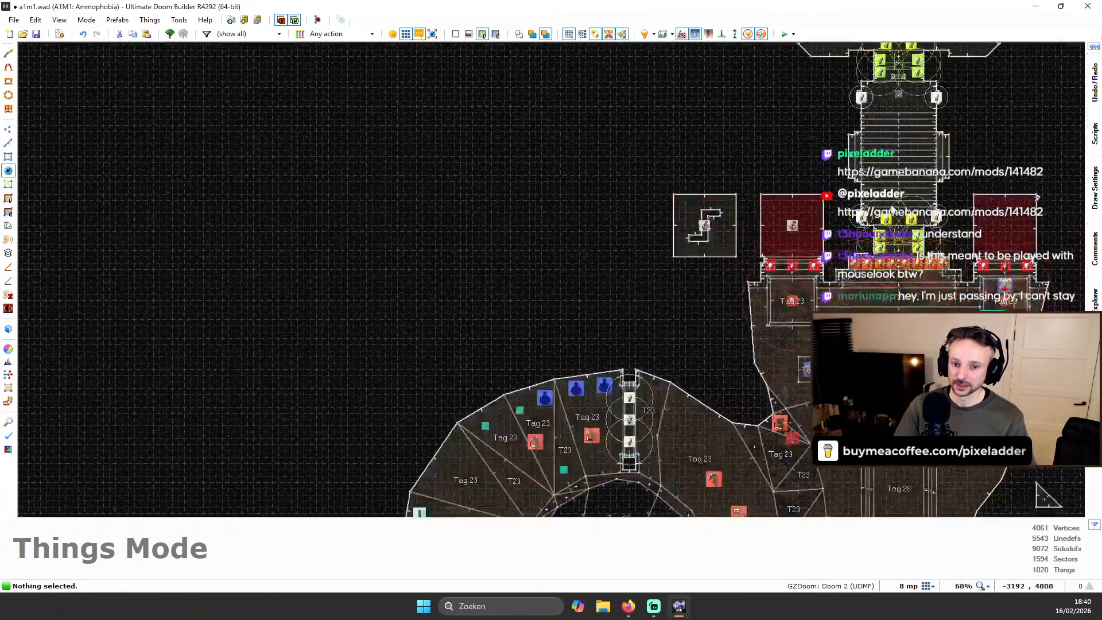
{"action": "scroll", "coordinate": [892, 206], "scroll_direction": "down", "scroll_amount": 2}
{"action": "scroll", "coordinate": [1008, 225], "scroll_direction": "up", "scroll_amount": 3}
{"action": "scroll", "coordinate": [990, 213], "scroll_direction": "down", "scroll_amount": 1}
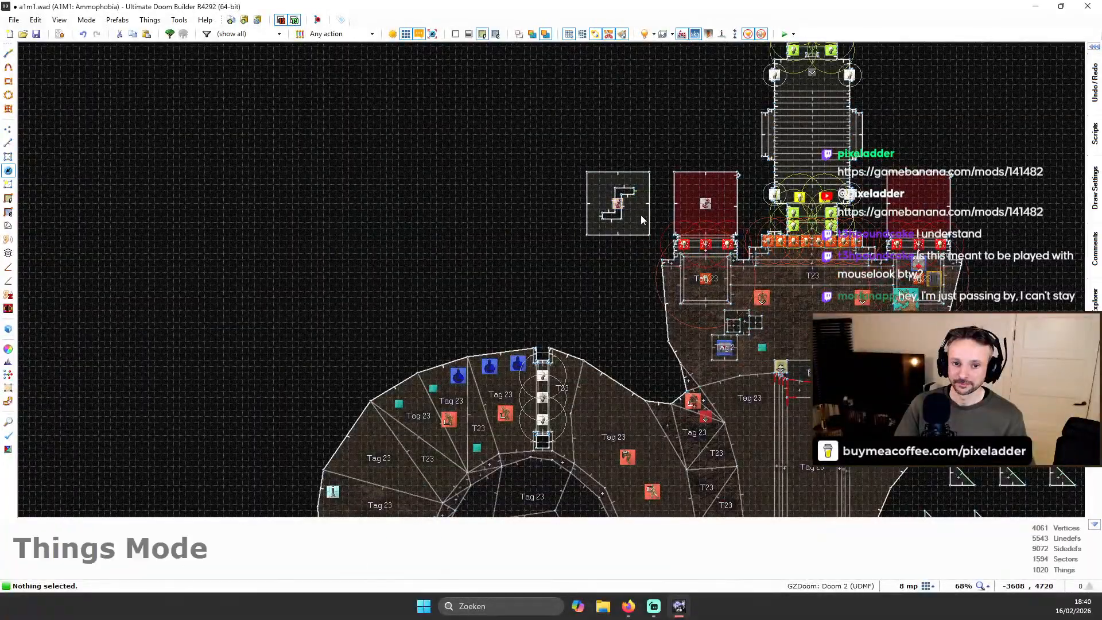
{"action": "key", "text": "s"}
{"action": "left_click", "coordinate": [638, 204]}
{"action": "scroll", "coordinate": [639, 204], "scroll_direction": "down", "scroll_amount": 2}
{"action": "scroll", "coordinate": [820, 202], "scroll_direction": "up", "scroll_amount": 2}
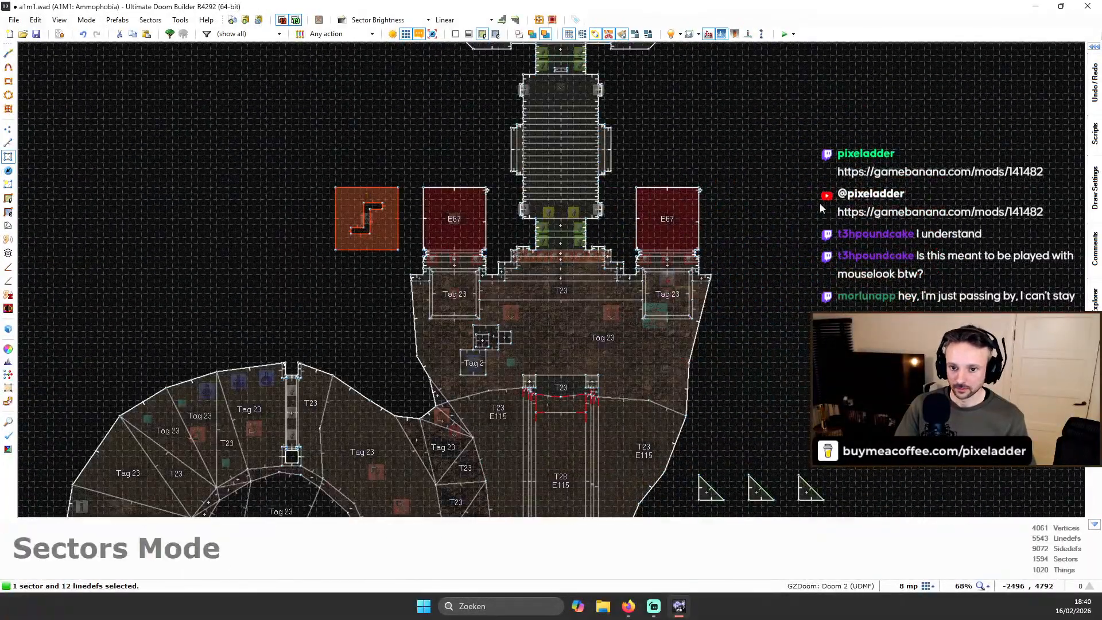
{"action": "key", "text": "ctrl+c"}
{"action": "key", "text": "ctrl+v"}
{"action": "scroll", "coordinate": [695, 216], "scroll_direction": "up", "scroll_amount": 6}
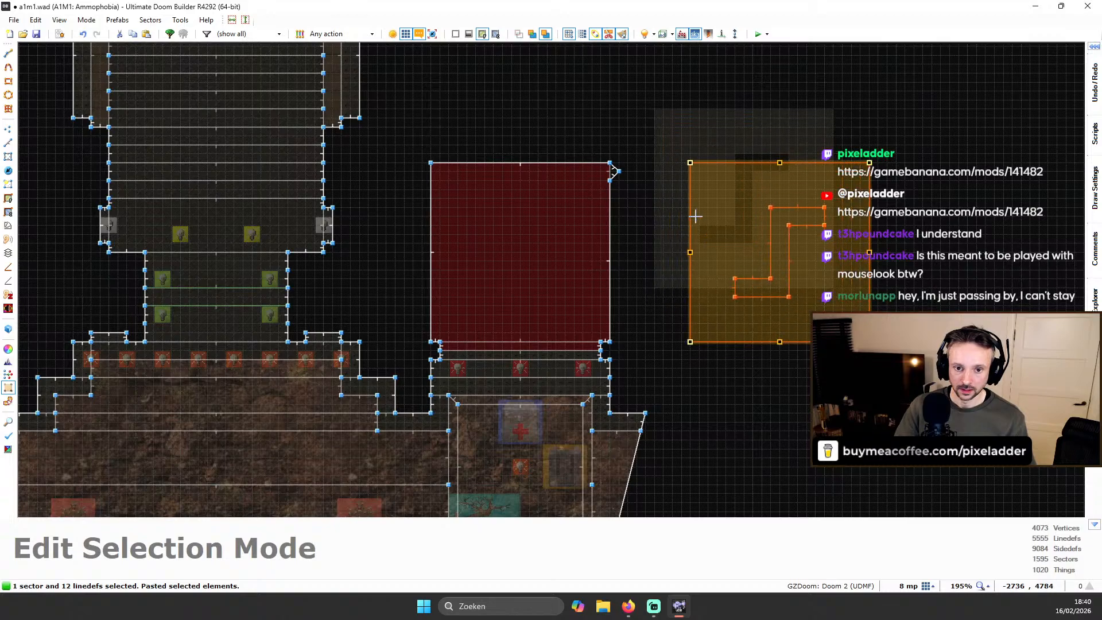
{"action": "left_click", "coordinate": [694, 216]}
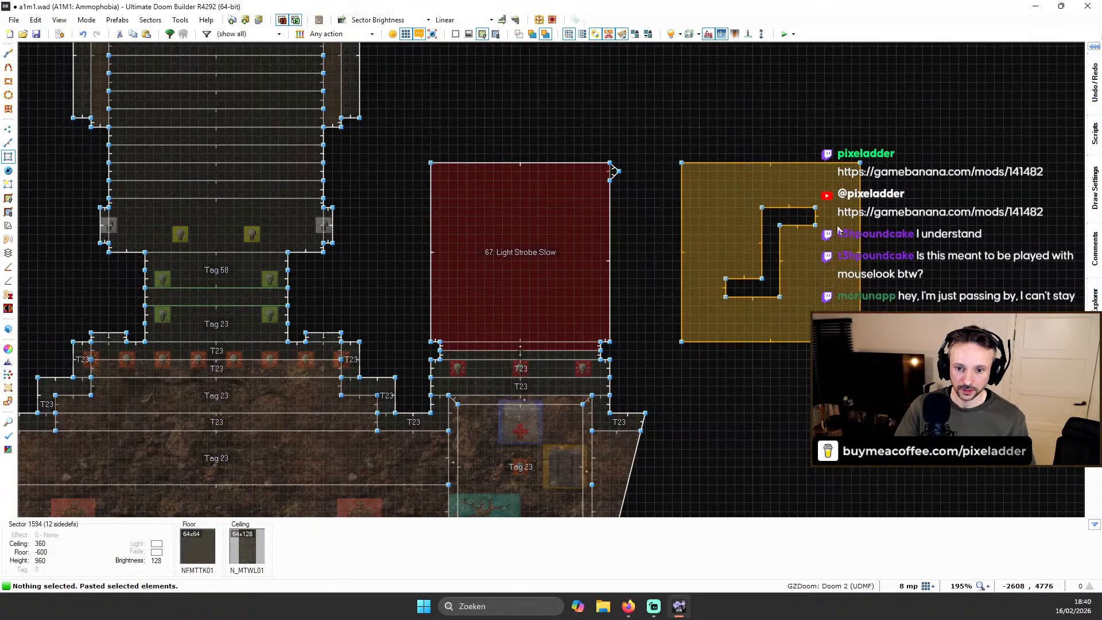
Set the action of the Polyobject Start Line linedef in the pasted copy's S-shaped cutout to 0 (None)
{"action": "key", "text": "l"}
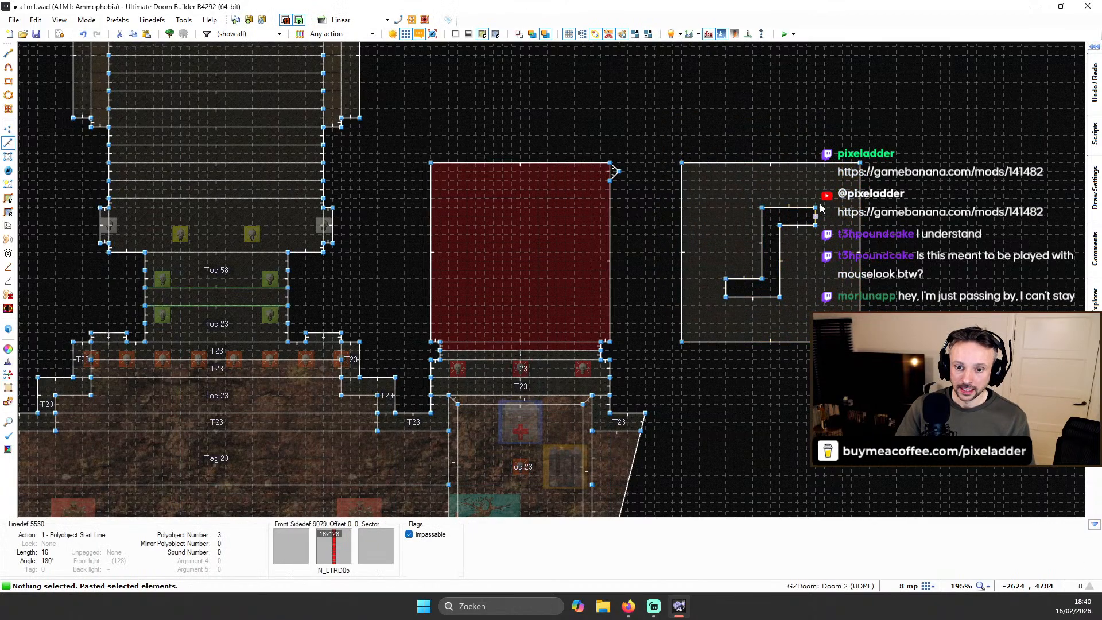
{"action": "right_click", "coordinate": [821, 208]}
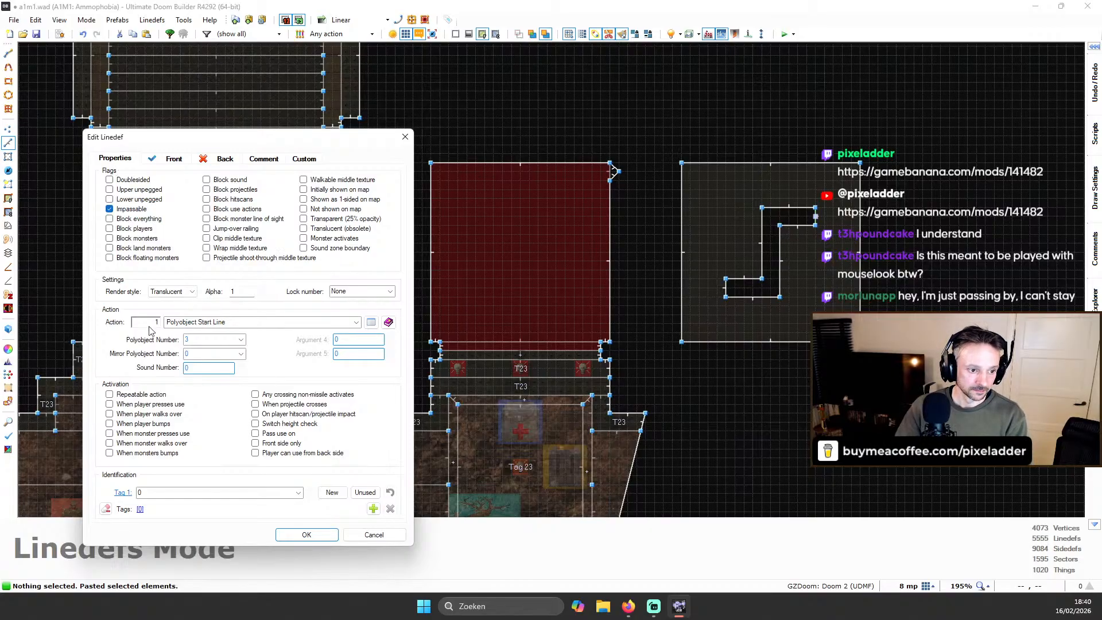
{"action": "left_click_drag", "start_coordinate": [158, 322], "coordinate": [137, 324]}
{"action": "type", "text": "0"}
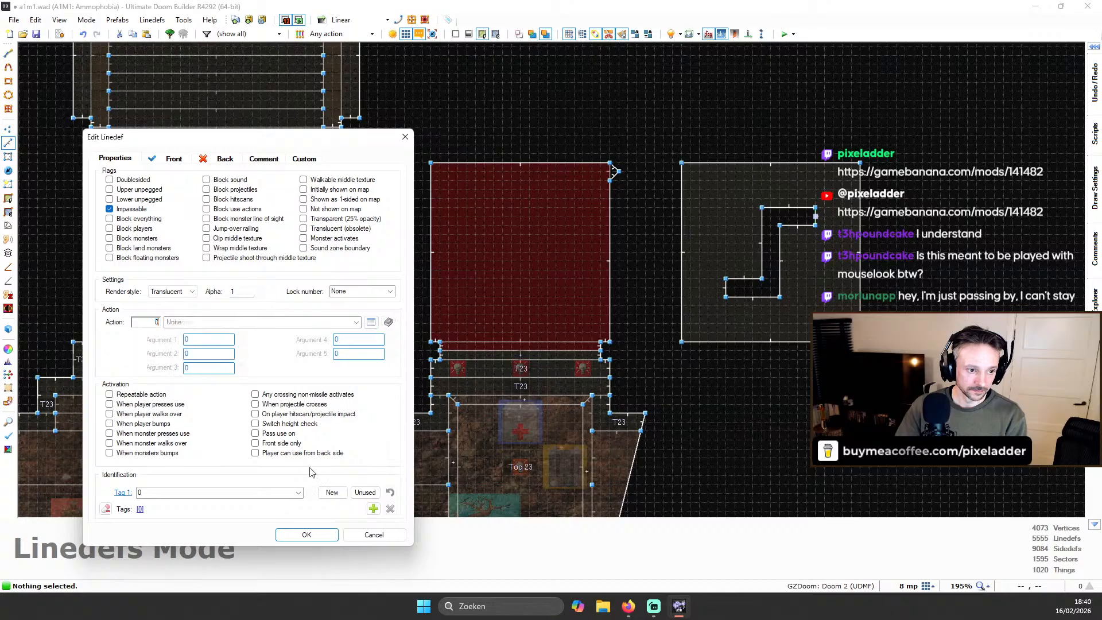
{"action": "left_click", "coordinate": [306, 534]}
Compare the original S-cutout sector and its anchor thing with the pasted copy across the cave entrance
{"action": "scroll", "coordinate": [801, 233], "scroll_direction": "down", "scroll_amount": 3}
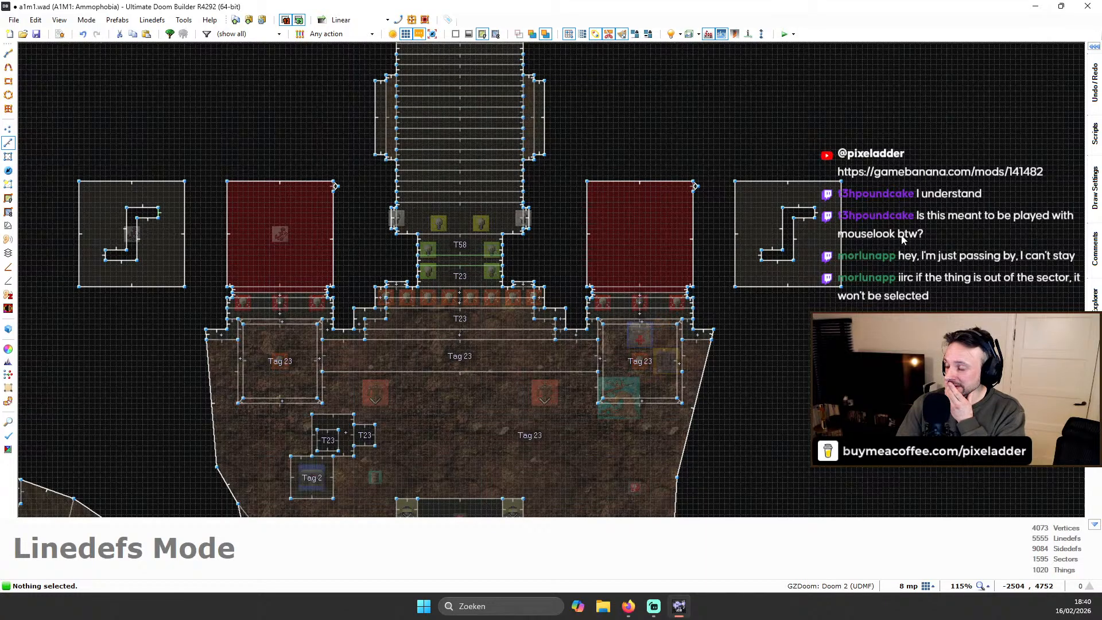
{"action": "scroll", "coordinate": [131, 234], "scroll_direction": "up", "scroll_amount": 3}
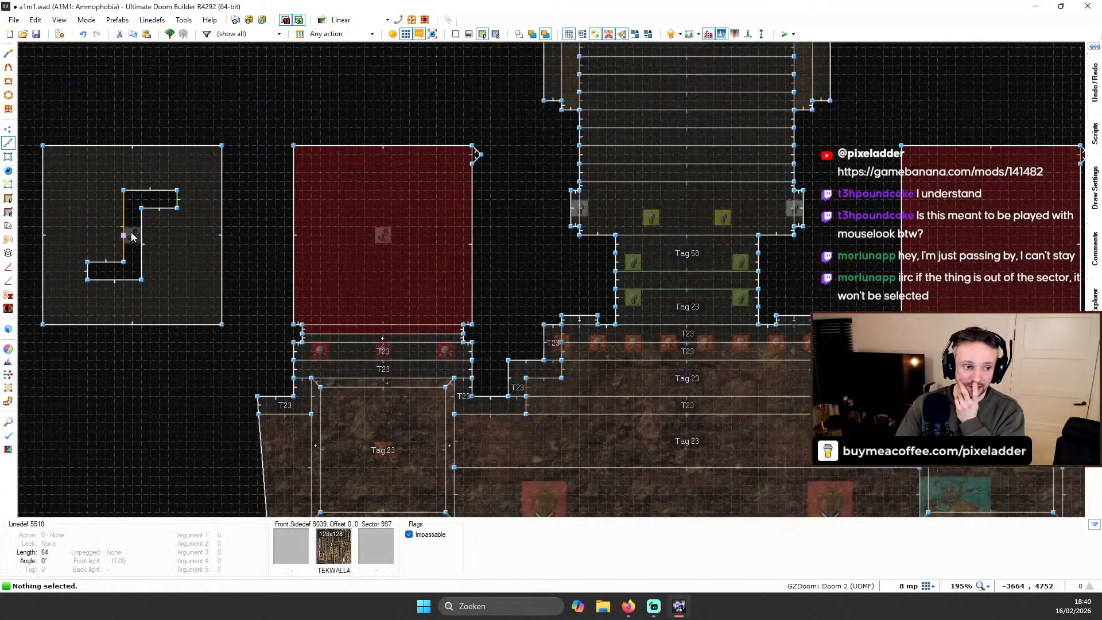
{"action": "scroll", "coordinate": [196, 233], "scroll_direction": "down", "scroll_amount": 3}
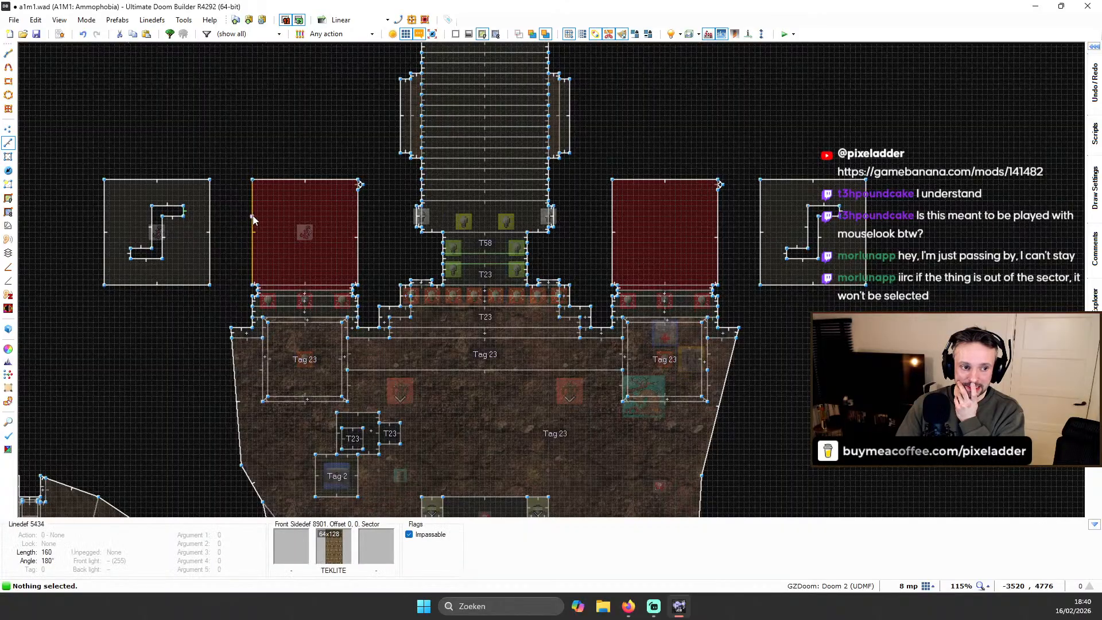
{"action": "scroll", "coordinate": [163, 224], "scroll_direction": "up", "scroll_amount": 3}
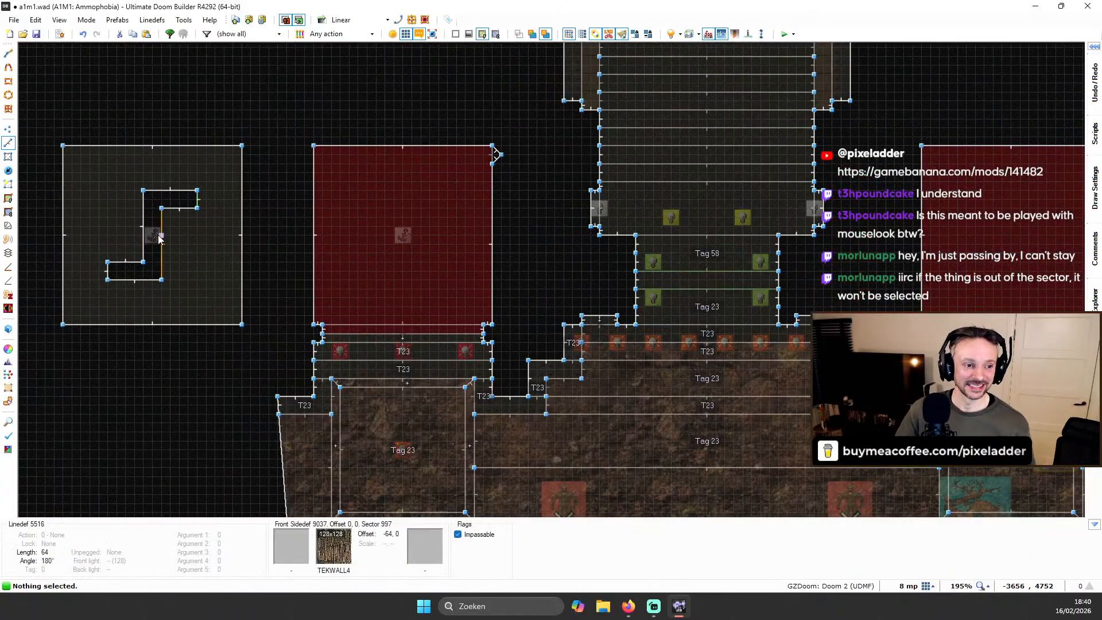
{"action": "scroll", "coordinate": [427, 230], "scroll_direction": "down", "scroll_amount": 3}
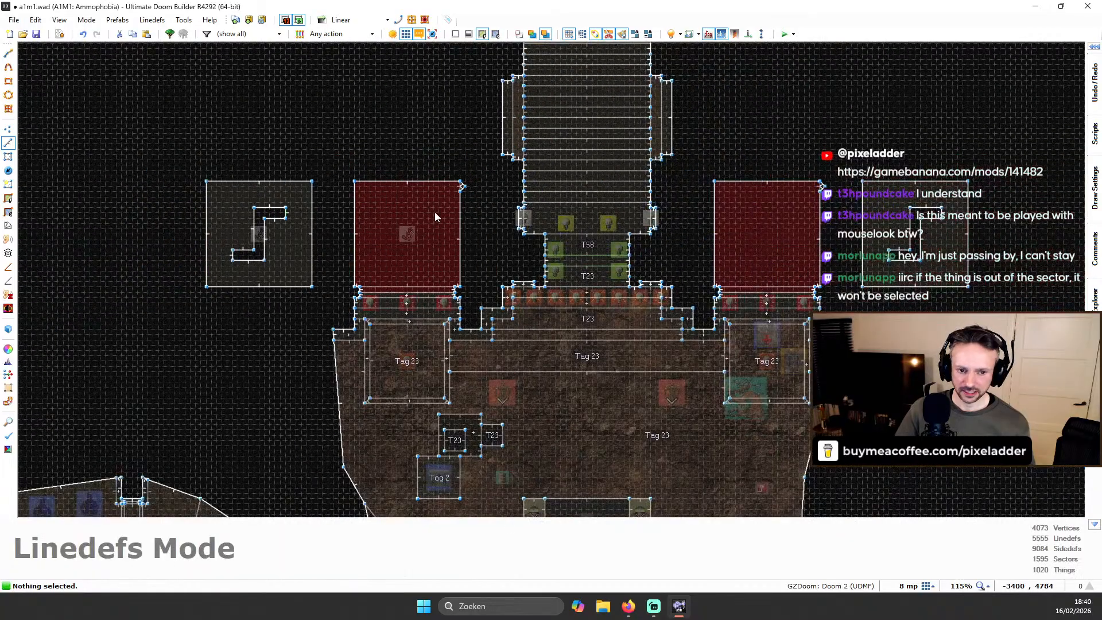
{"action": "scroll", "coordinate": [566, 267], "scroll_direction": "down", "scroll_amount": 3}
{"action": "scroll", "coordinate": [723, 353], "scroll_direction": "down", "scroll_amount": 2}
{"action": "scroll", "coordinate": [689, 353], "scroll_direction": "up", "scroll_amount": 4}
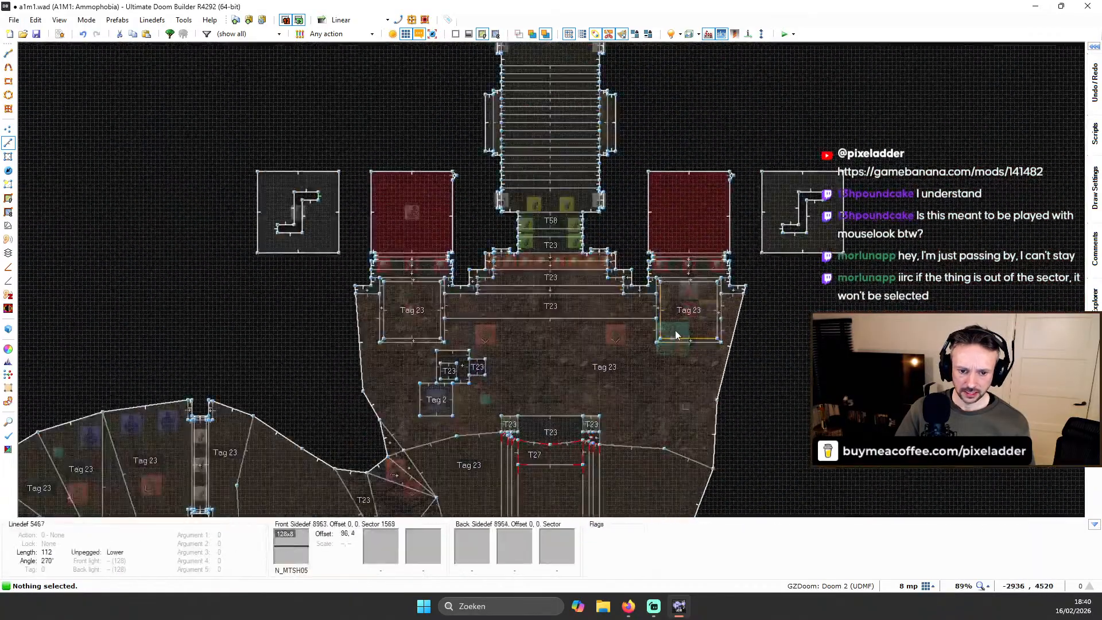
Try copying the inner square Tag 23 sector south of the western red sector into the empty space outside the map, and delete the copy
{"action": "scroll", "coordinate": [756, 302], "scroll_direction": "up", "scroll_amount": 6}
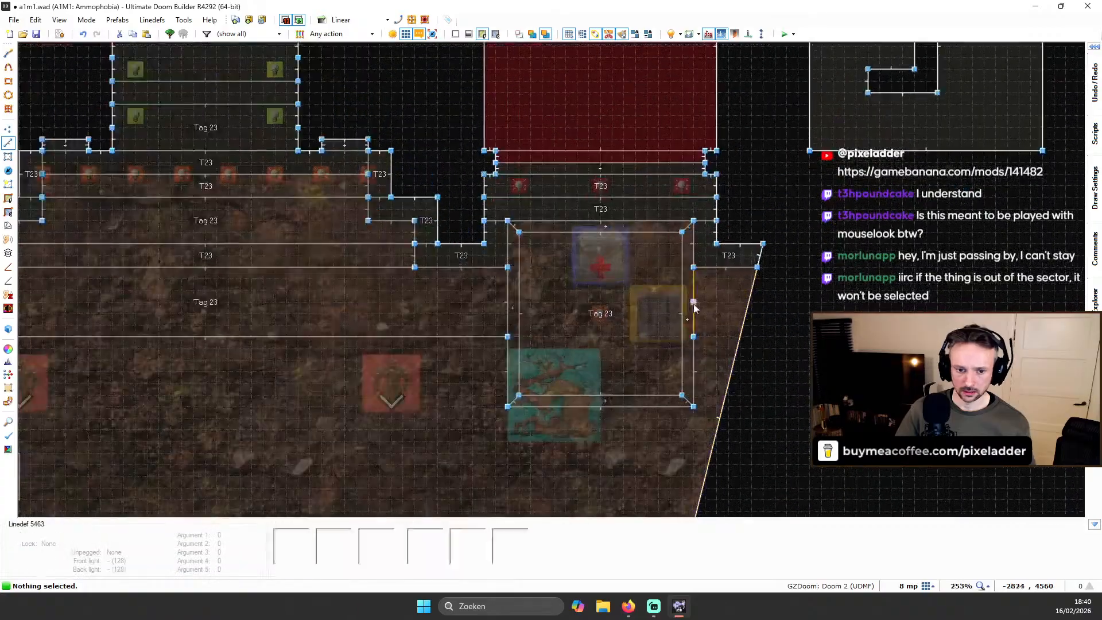
{"action": "key", "text": "s"}
{"action": "scroll", "coordinate": [584, 289], "scroll_direction": "down", "scroll_amount": 2}
{"action": "scroll", "coordinate": [584, 289], "scroll_direction": "down", "scroll_amount": 3}
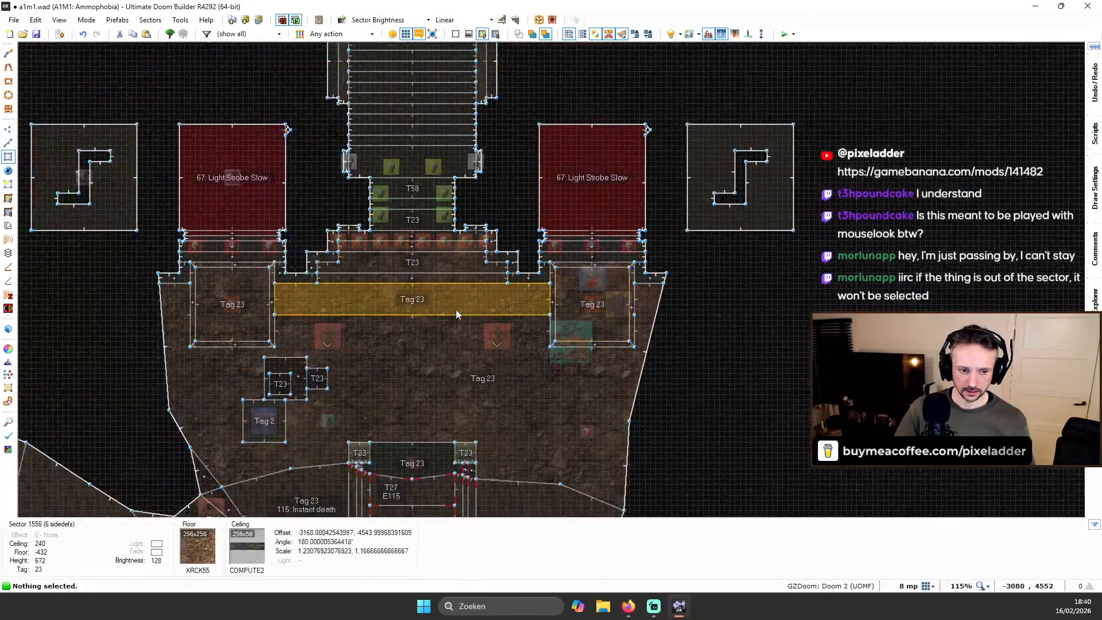
{"action": "scroll", "coordinate": [250, 310], "scroll_direction": "up", "scroll_amount": 2}
{"action": "left_click", "coordinate": [247, 312]}
{"action": "scroll", "coordinate": [335, 298], "scroll_direction": "down", "scroll_amount": 2}
{"action": "key", "text": "ctrl+c"}
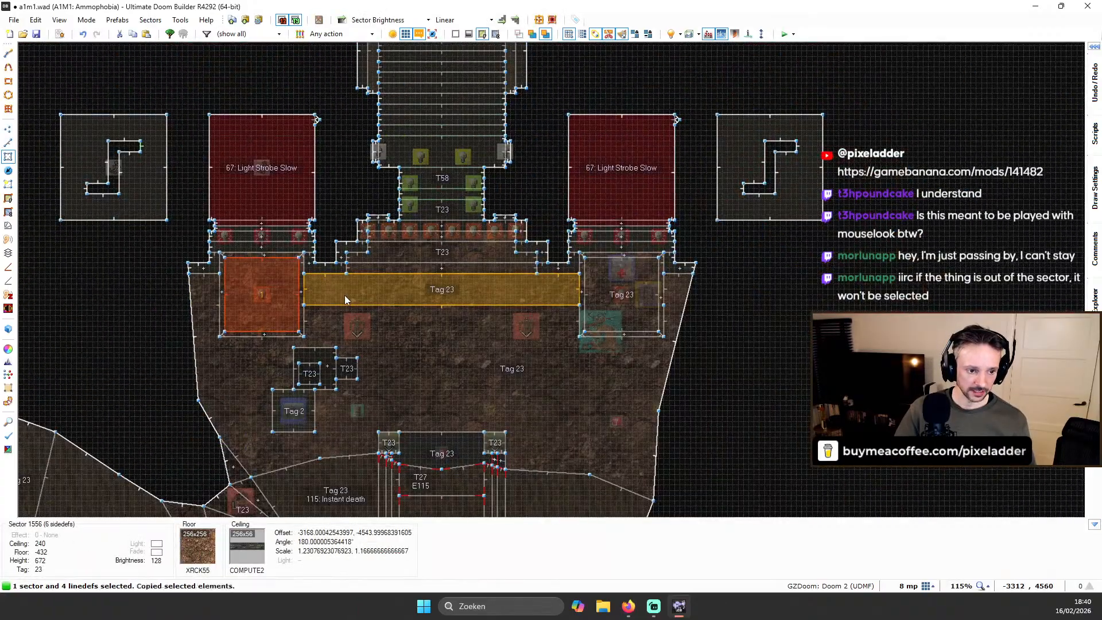
{"action": "key", "text": "ctrl+v"}
{"action": "scroll", "coordinate": [344, 297], "scroll_direction": "up", "scroll_amount": 1}
{"action": "left_click", "coordinate": [84, 301]}
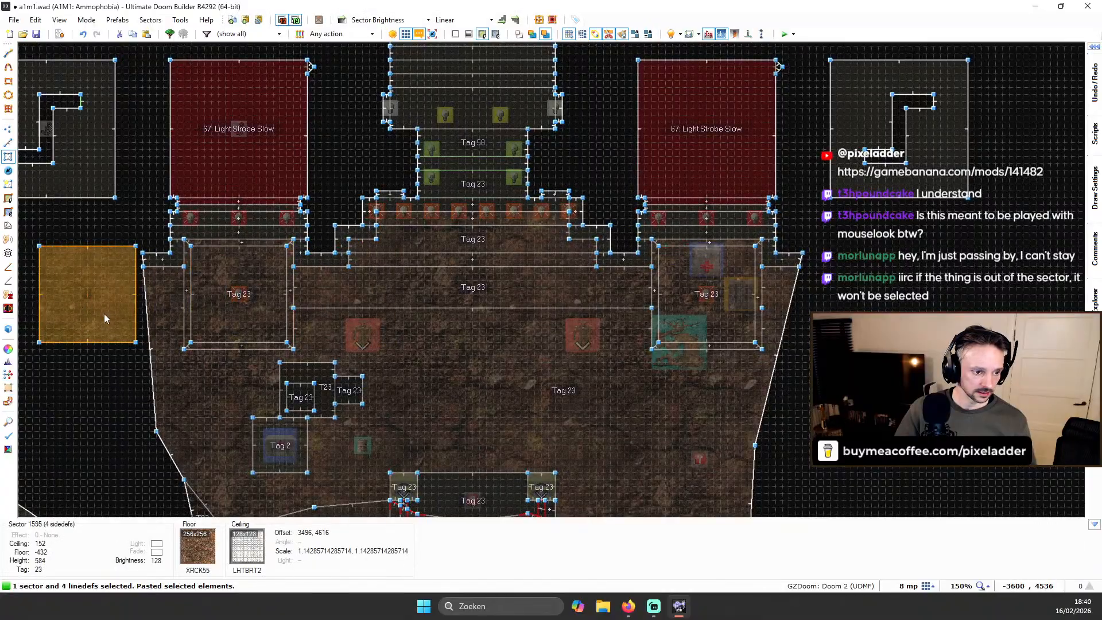
{"action": "key", "text": "Delete"}
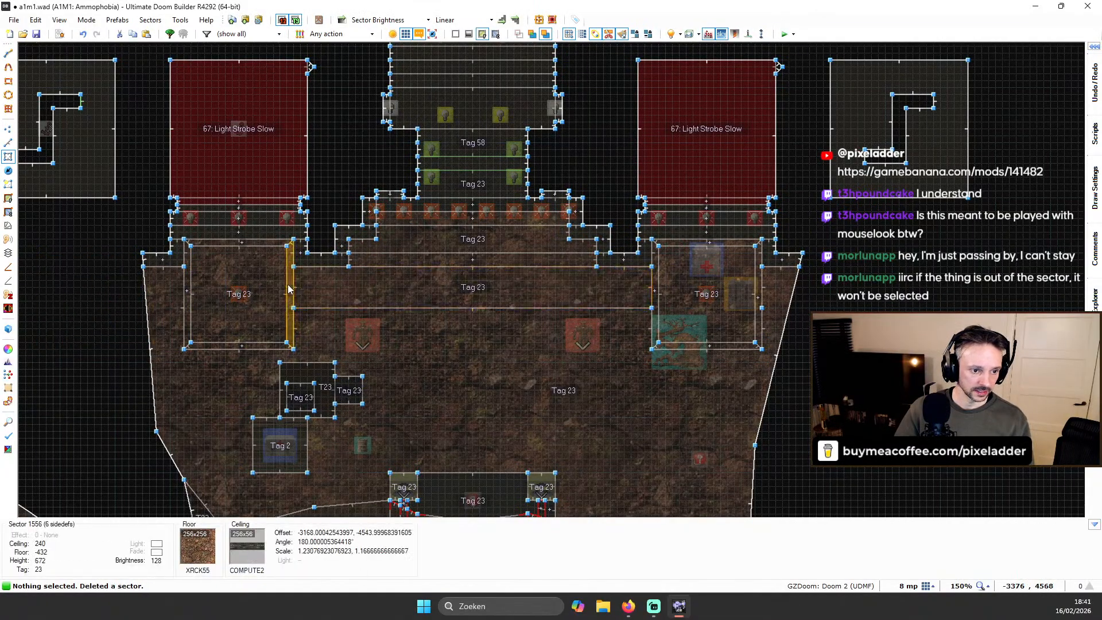
Delete the eight linedefs forming the S-shaped cutout in the eastern copied sector
{"action": "scroll", "coordinate": [270, 295], "scroll_direction": "up", "scroll_amount": 3}
{"action": "scroll", "coordinate": [220, 293], "scroll_direction": "down", "scroll_amount": 4}
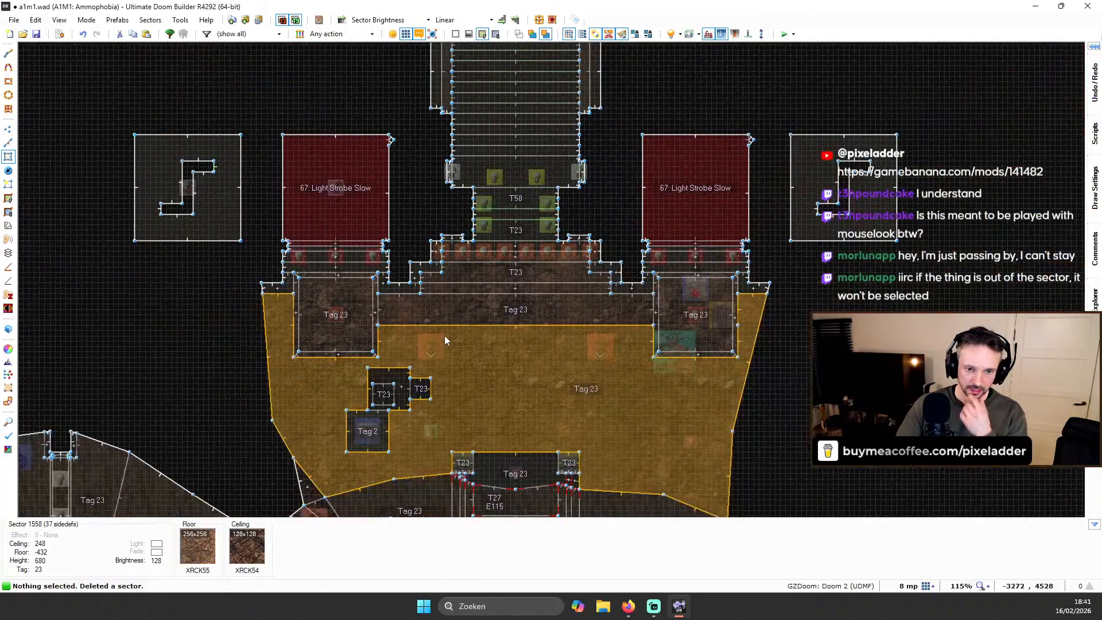
{"action": "scroll", "coordinate": [1022, 163], "scroll_direction": "up", "scroll_amount": 3}
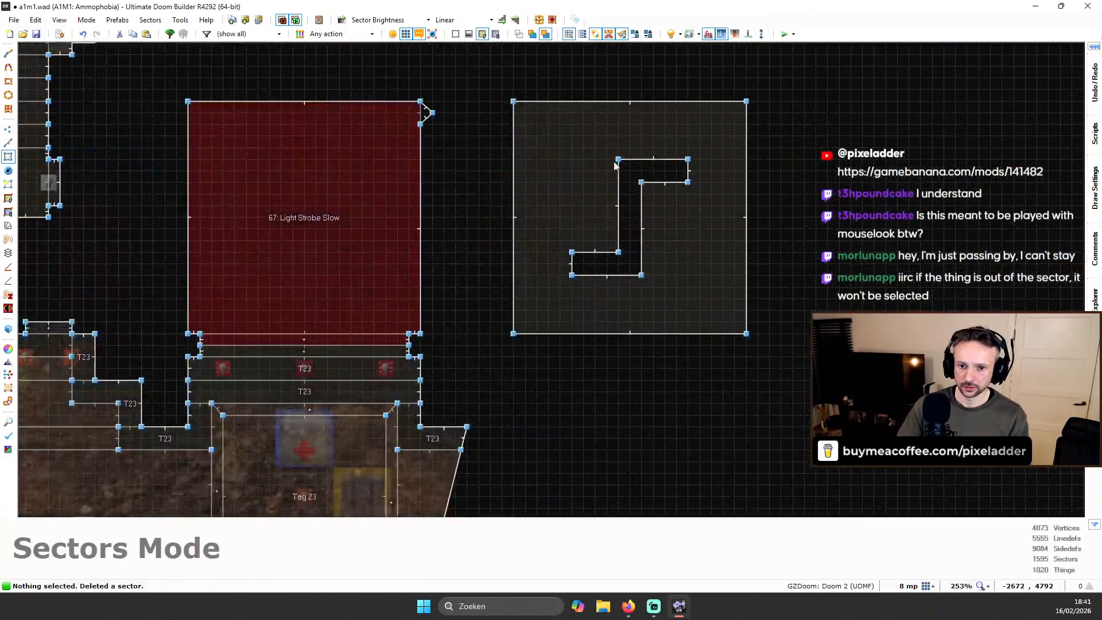
{"action": "key", "text": "l"}
{"action": "left_click_drag", "start_coordinate": [542, 119], "coordinate": [740, 314]}
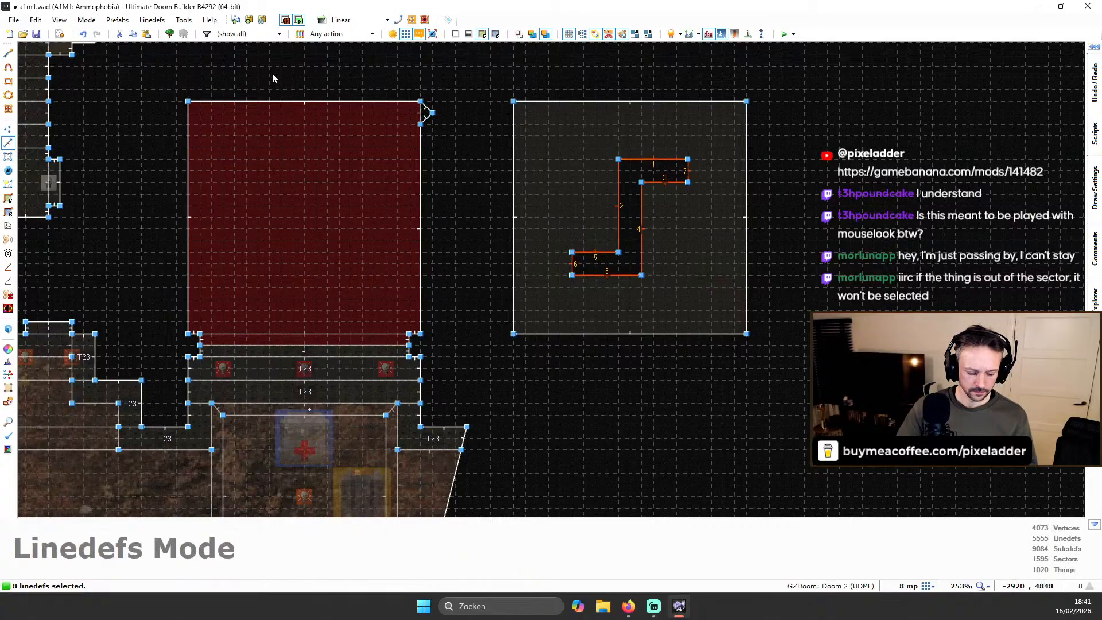
{"action": "key", "text": "Delete"}
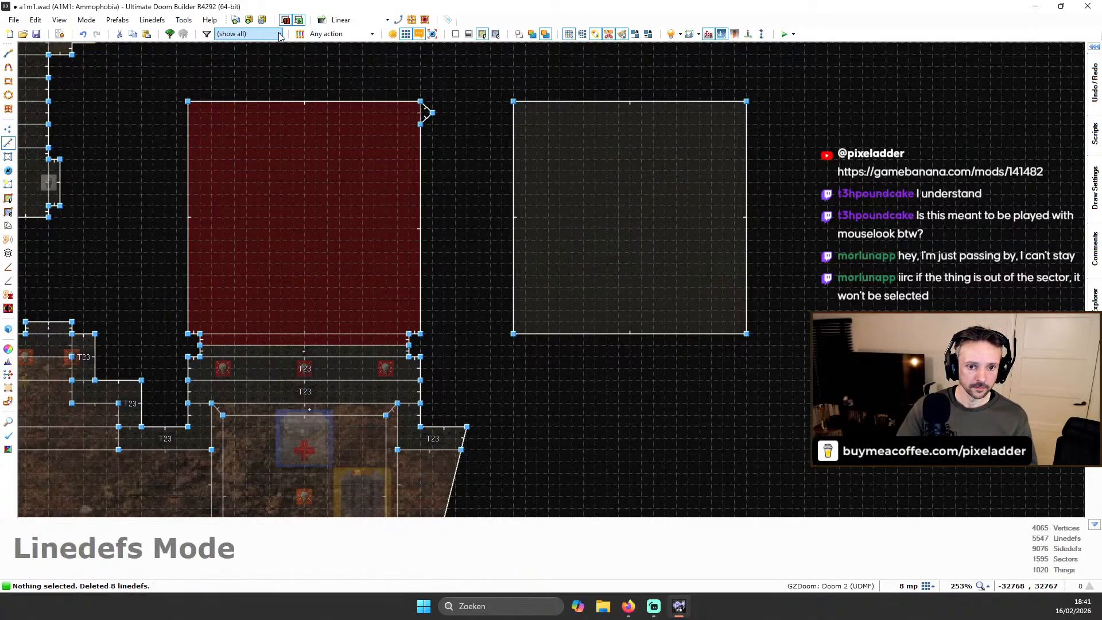
Undo the deletion of the S-shaped cutout's linedefs in the copied sector and clear the selection
{"action": "key", "text": "ctrl+z"}
{"action": "scroll", "coordinate": [683, 181], "scroll_direction": "down", "scroll_amount": 8}
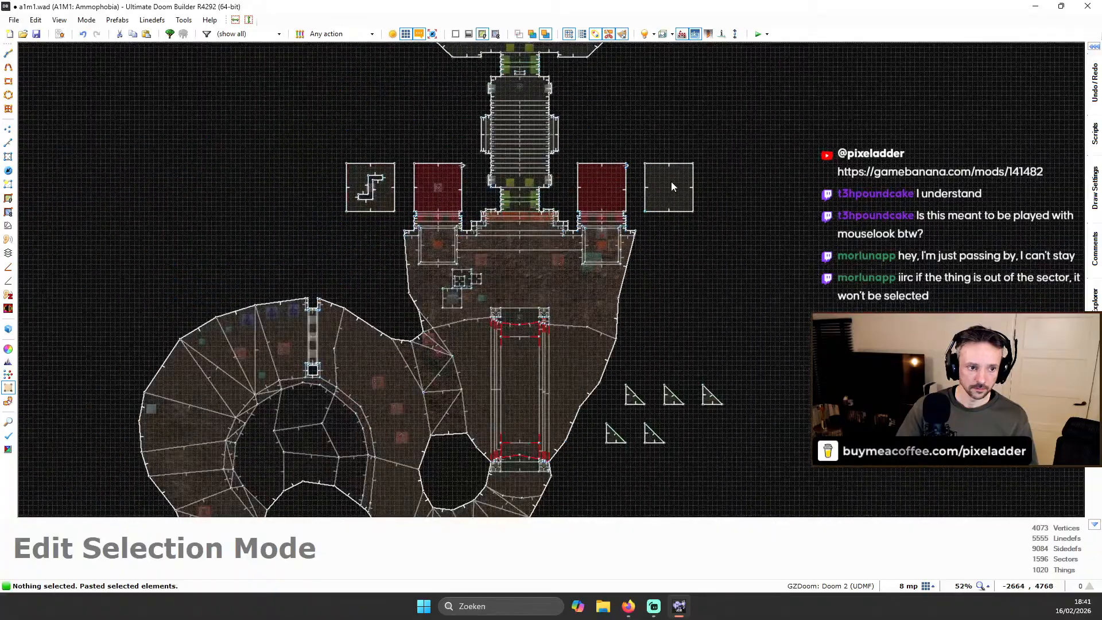
{"action": "scroll", "coordinate": [691, 171], "scroll_direction": "up", "scroll_amount": 7}
{"action": "left_click_drag", "start_coordinate": [614, 159], "coordinate": [749, 277]}
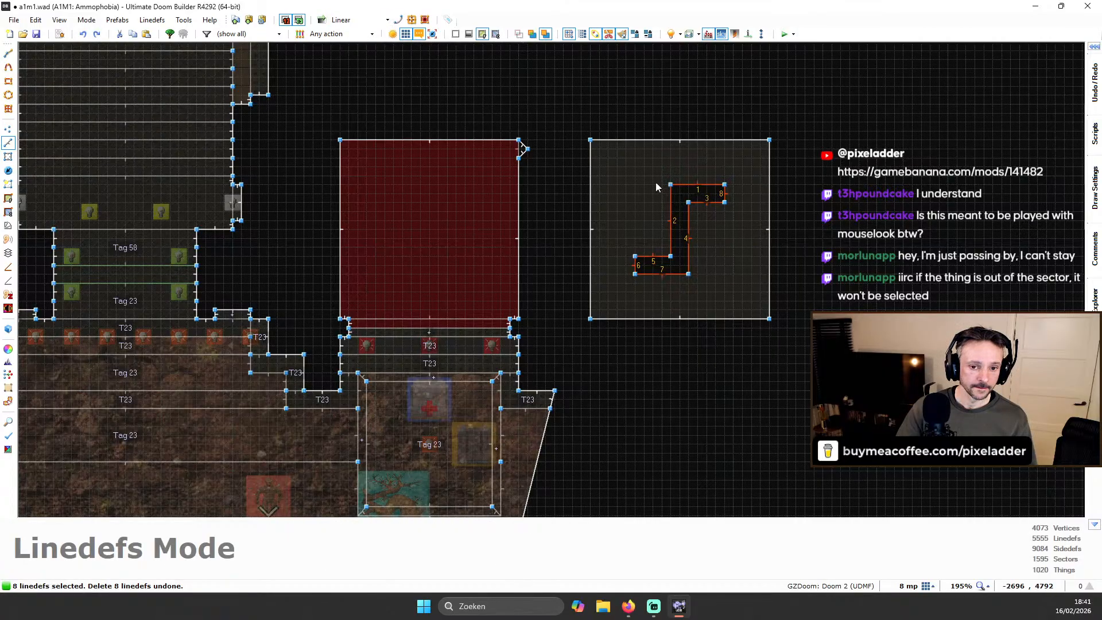
{"action": "scroll", "coordinate": [626, 198], "scroll_direction": "down", "scroll_amount": 4}
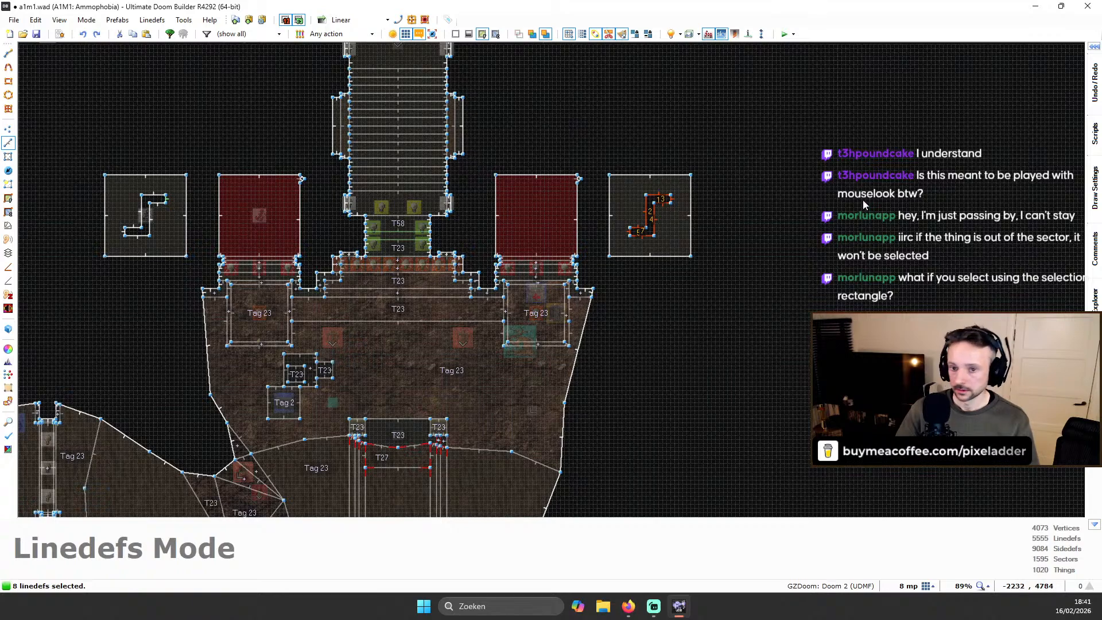
{"action": "left_click", "coordinate": [584, 160]}
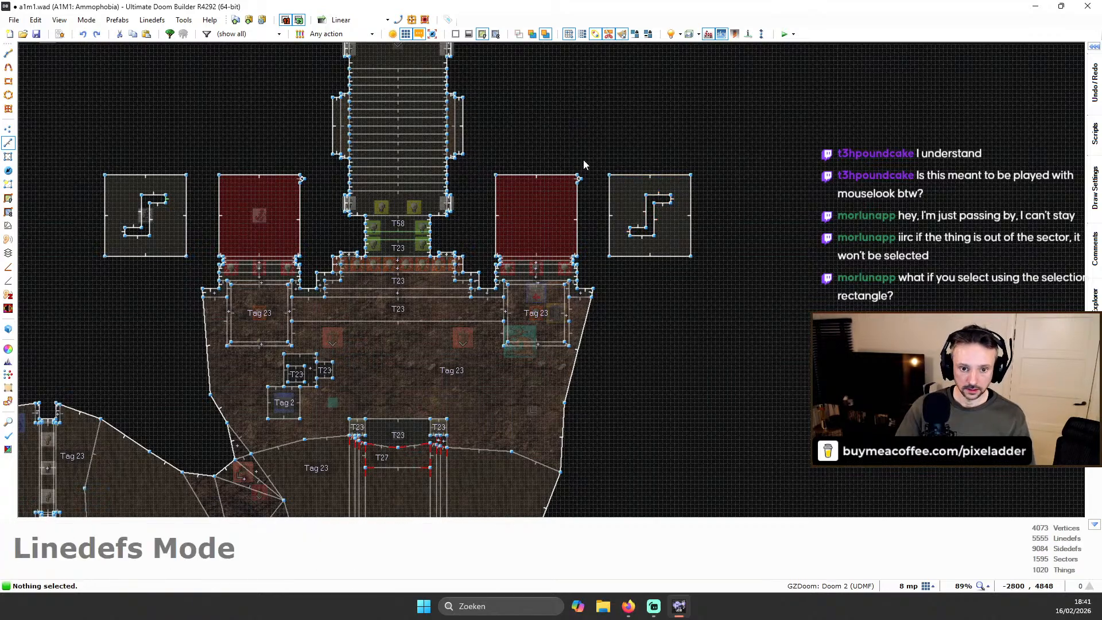
Replace the eastern copied sector with a fresh copy of the western S-cutout sector, flipped horizontally and placed east of the eastern red sector
{"action": "left_click_drag", "start_coordinate": [582, 137], "coordinate": [804, 270]}
{"action": "key", "text": "Delete"}
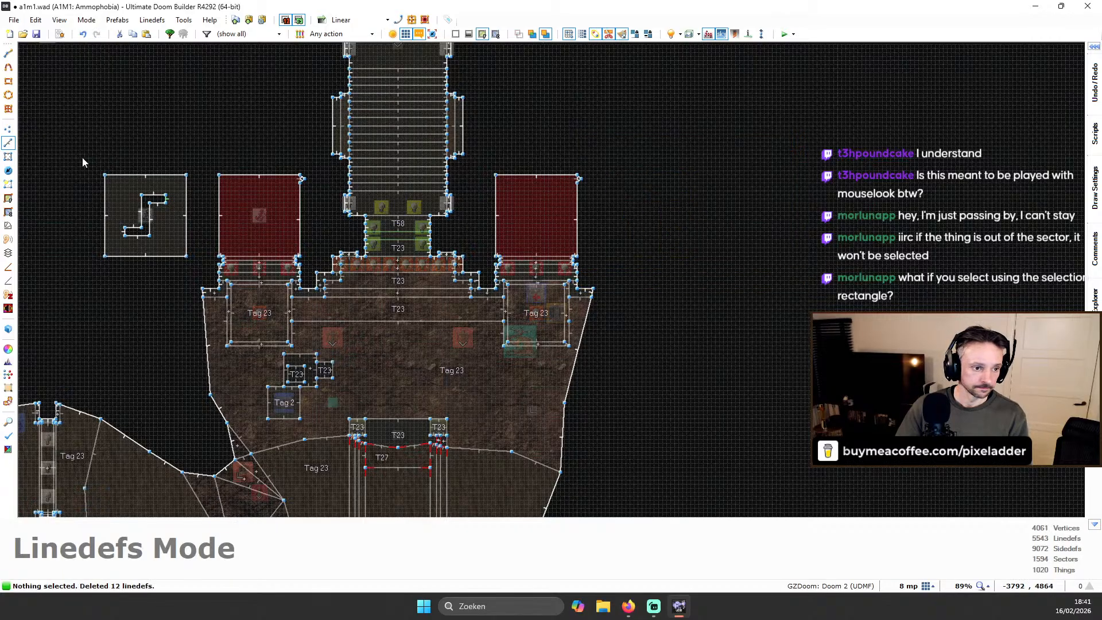
{"action": "left_click_drag", "start_coordinate": [81, 157], "coordinate": [208, 269]}
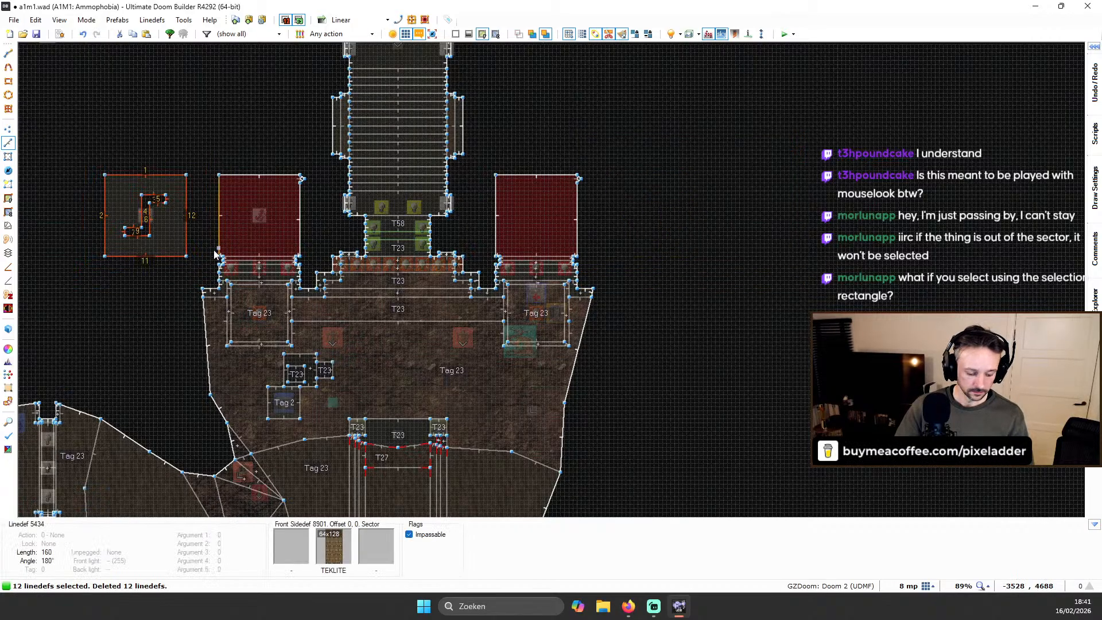
{"action": "key", "text": "ctrl+c"}
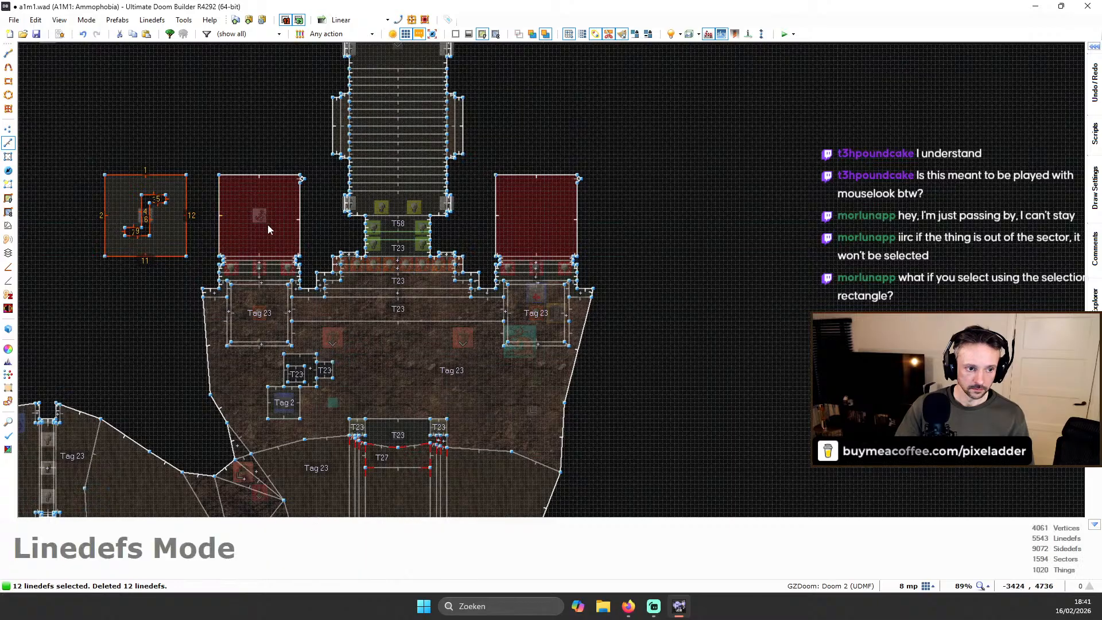
{"action": "key", "text": "ctrl+v"}
{"action": "left_click", "coordinate": [638, 232]}
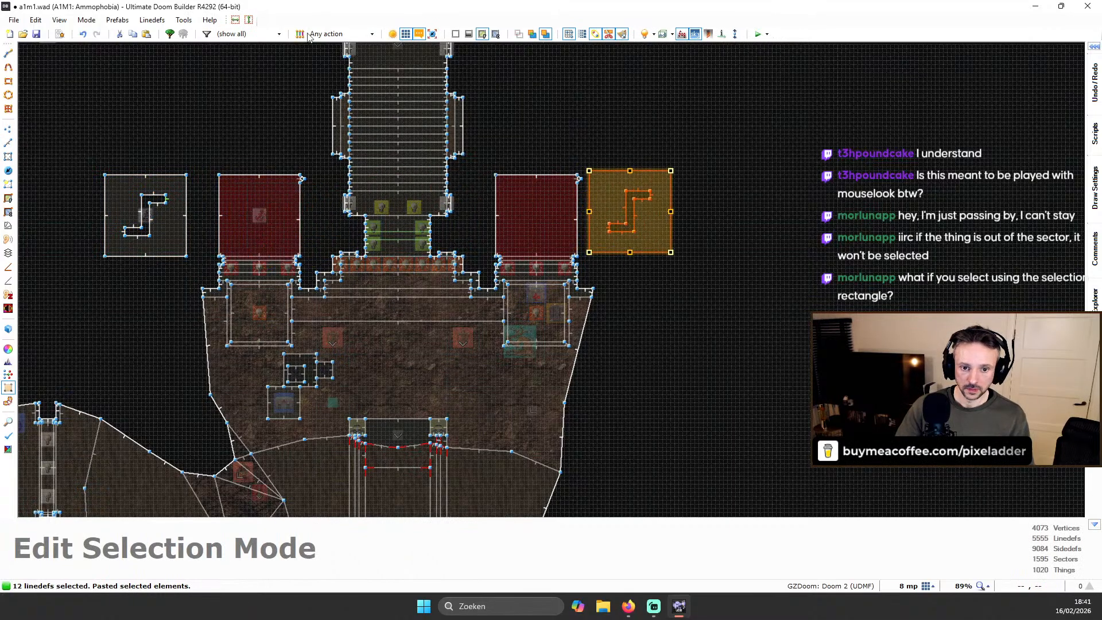
{"action": "scroll", "coordinate": [649, 201], "scroll_direction": "up", "scroll_amount": 5}
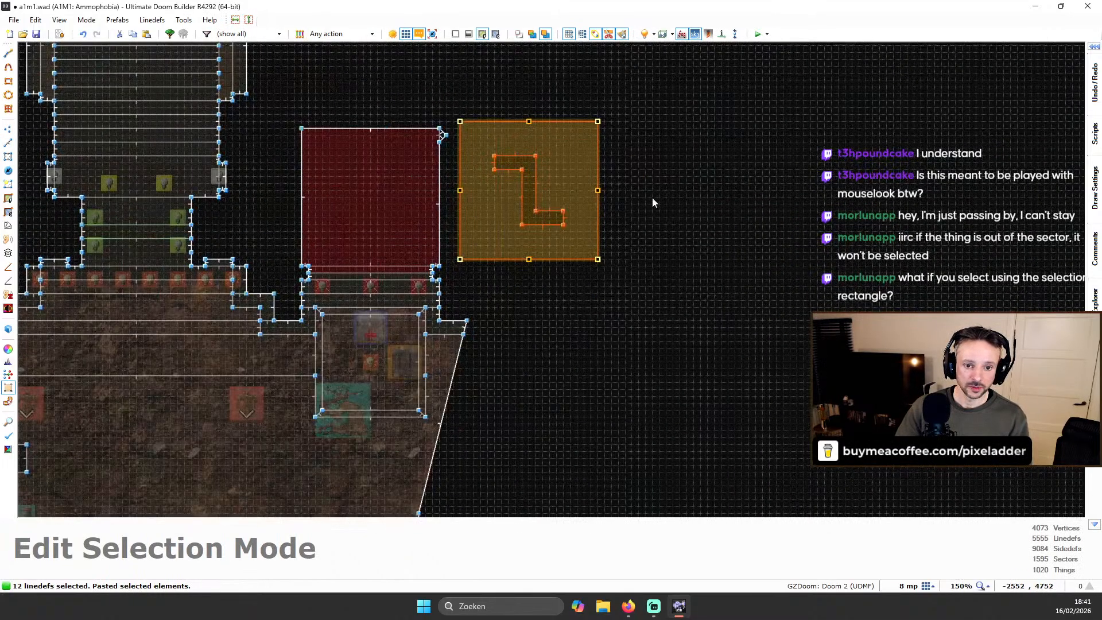
{"action": "left_click_drag", "start_coordinate": [521, 172], "coordinate": [564, 179]}
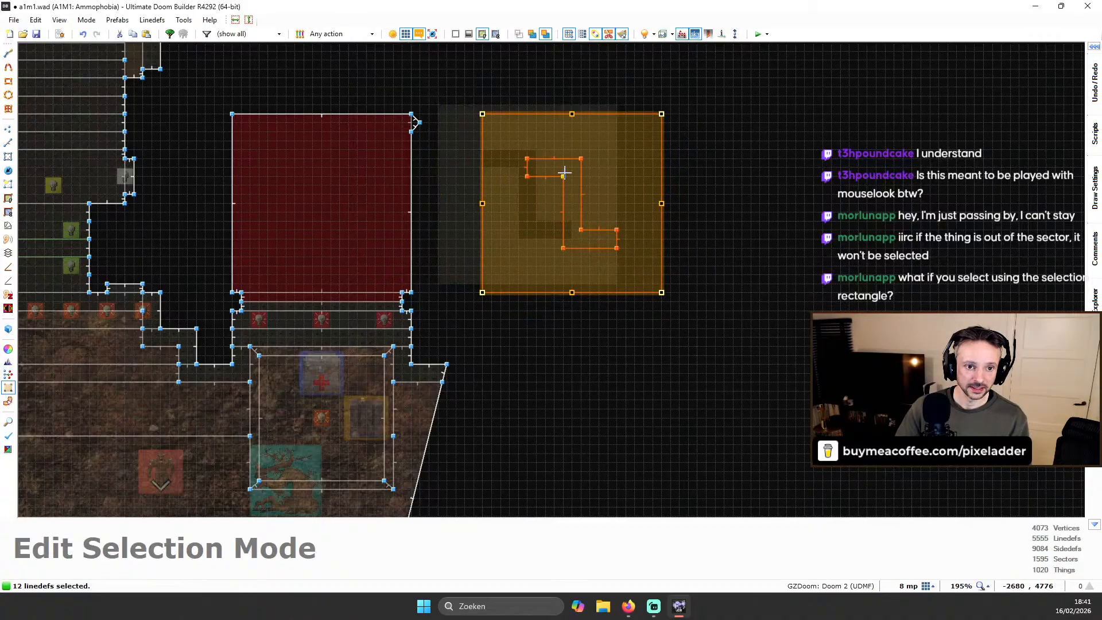
{"action": "key", "text": "Return"}
{"action": "scroll", "coordinate": [731, 211], "scroll_direction": "down", "scroll_amount": 4}
{"action": "left_click", "coordinate": [697, 209]}
Remove the Polyobject Start Line action from the short western end linedef of the mirrored S cutout
{"action": "scroll", "coordinate": [669, 209], "scroll_direction": "up", "scroll_amount": 5}
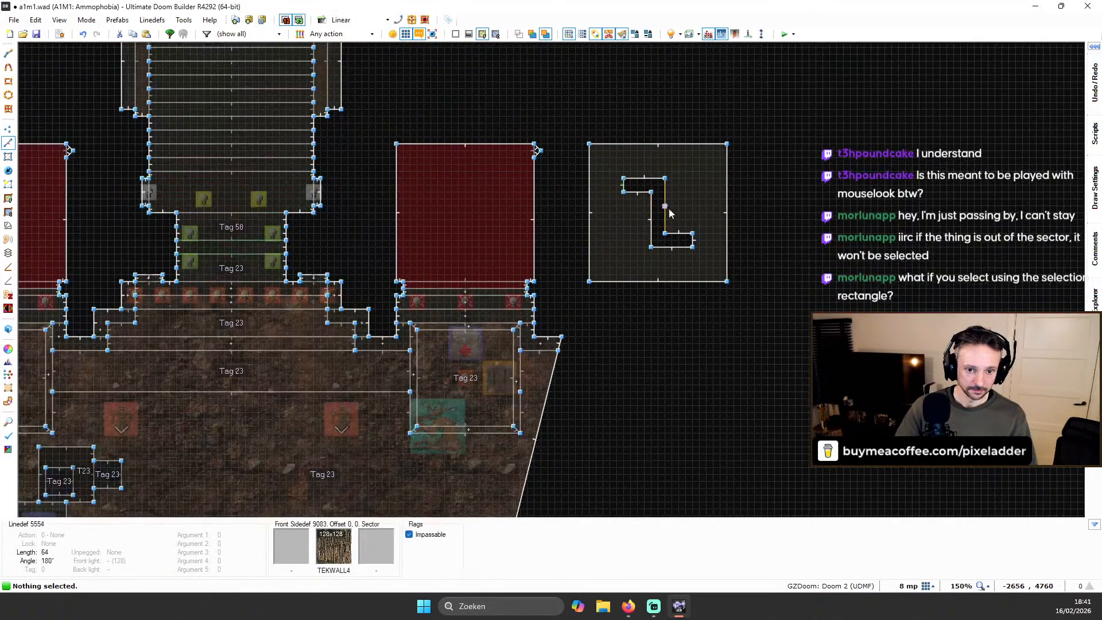
{"action": "right_click", "coordinate": [591, 175]}
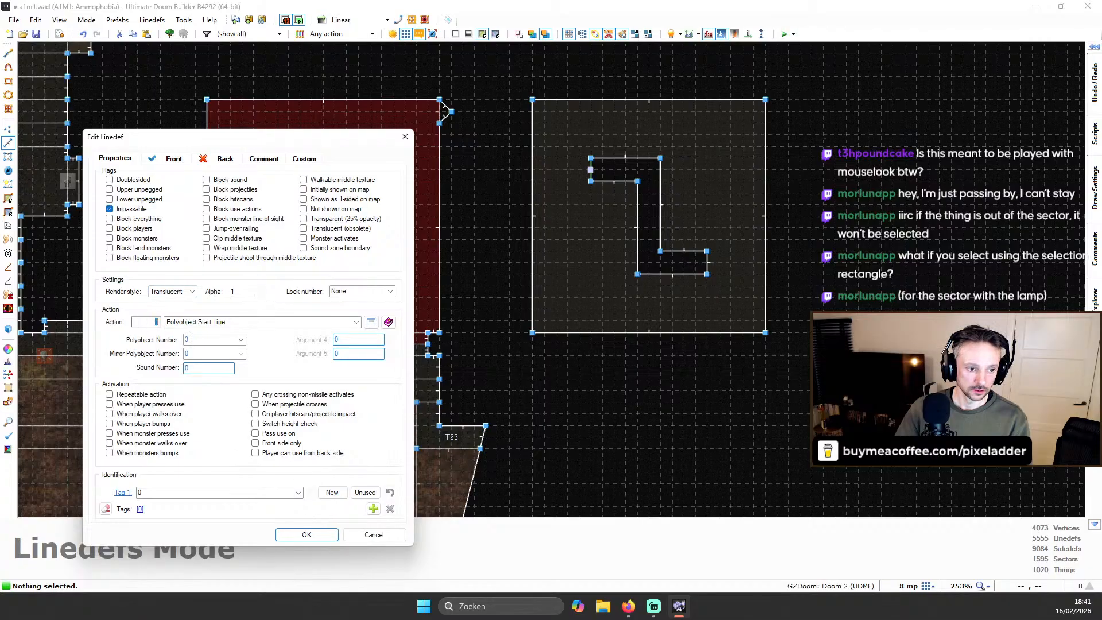
{"action": "left_click", "coordinate": [307, 535]}
Try copying the framed square Tag 23 sector south of the western red sector into the empty space to its west, and cancel the paste
{"action": "scroll", "coordinate": [333, 505], "scroll_direction": "down", "scroll_amount": 7}
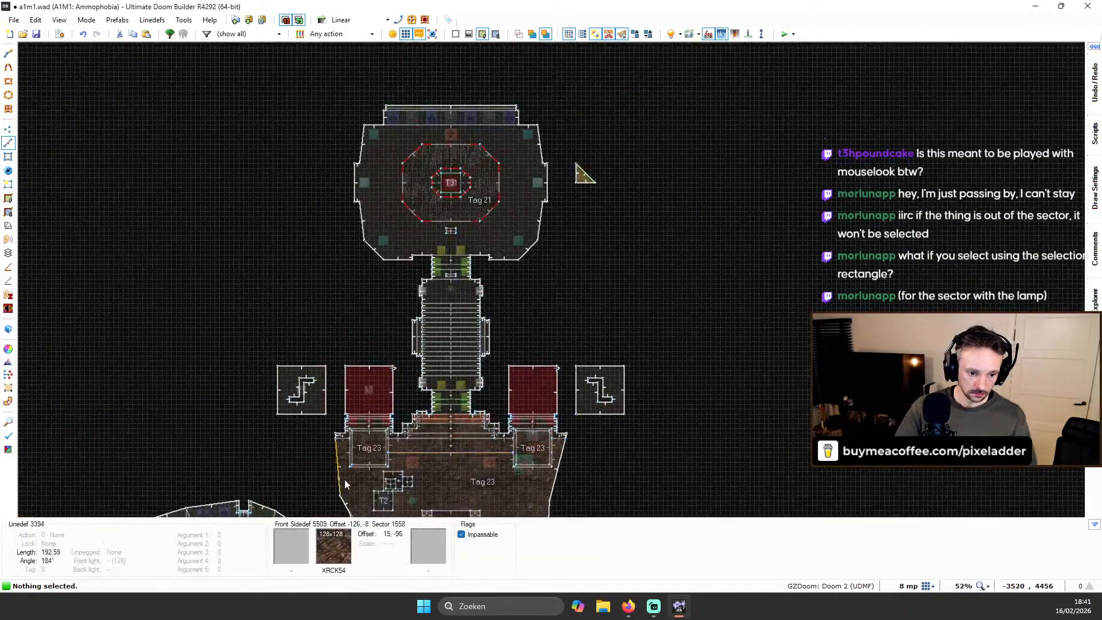
{"action": "scroll", "coordinate": [344, 480], "scroll_direction": "up", "scroll_amount": 7}
{"action": "key", "text": "s"}
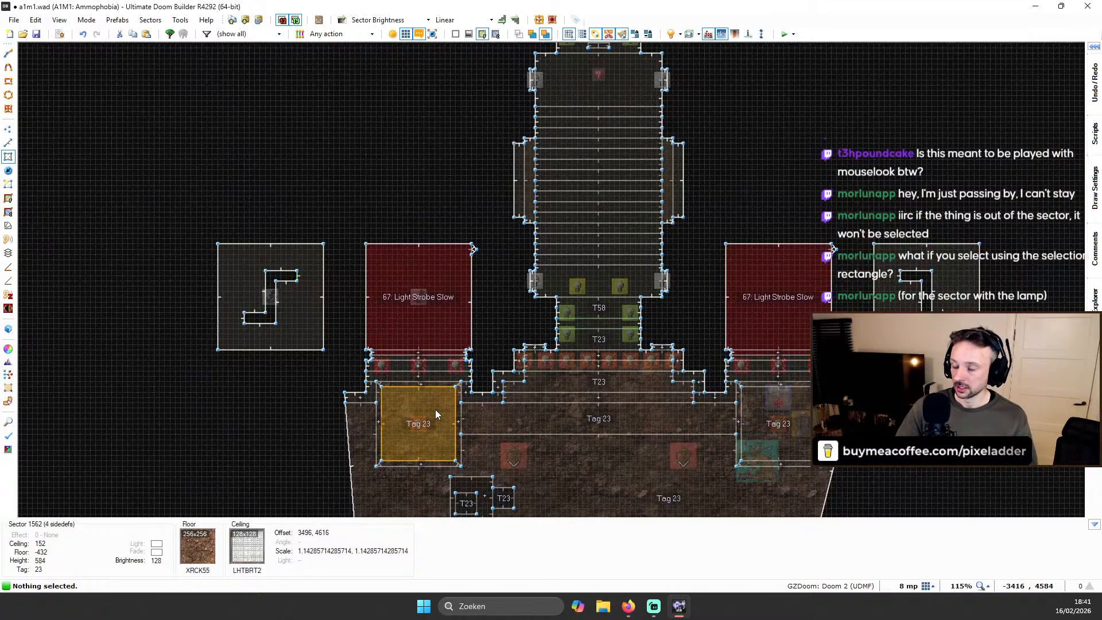
{"action": "scroll", "coordinate": [436, 396], "scroll_direction": "up", "scroll_amount": 4}
{"action": "left_click", "coordinate": [425, 401]}
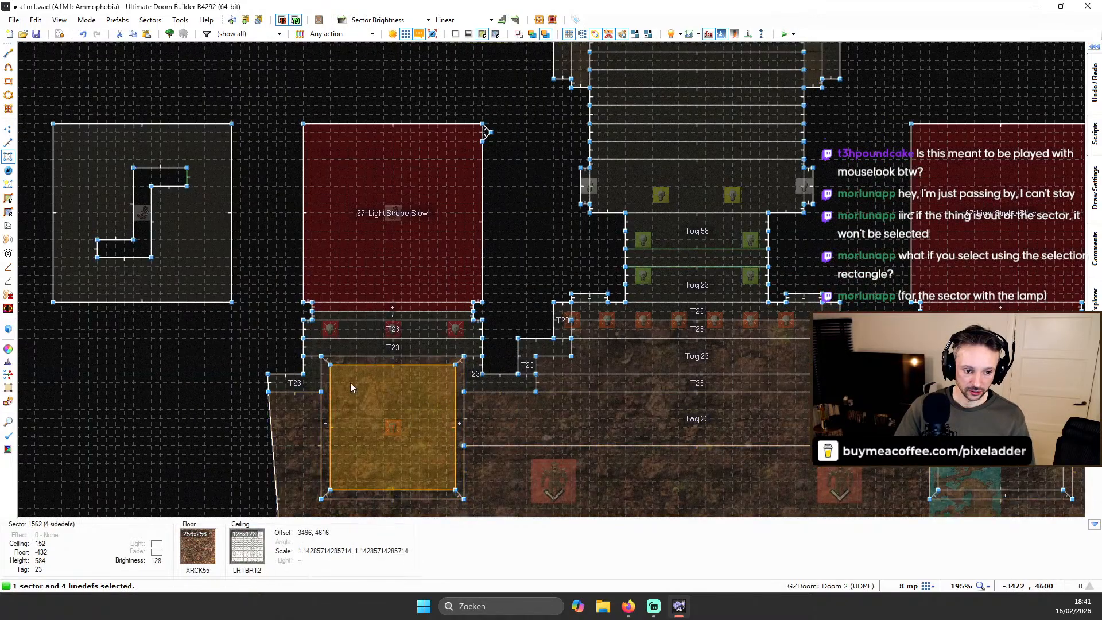
{"action": "scroll", "coordinate": [426, 401], "scroll_direction": "down", "scroll_amount": 5}
{"action": "scroll", "coordinate": [425, 401], "scroll_direction": "up", "scroll_amount": 3}
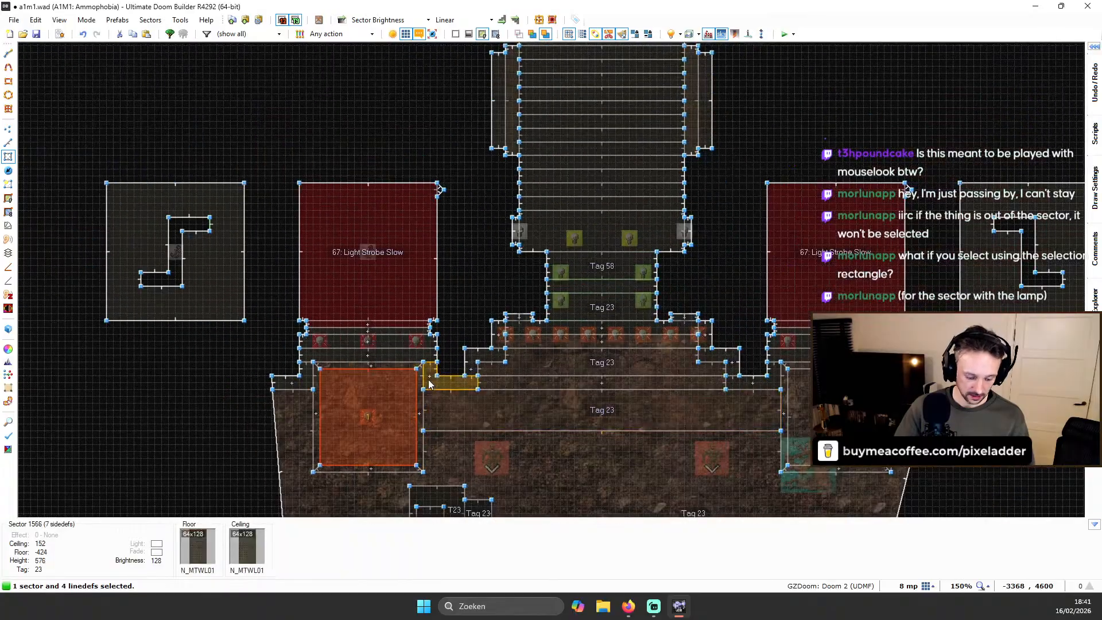
{"action": "key", "text": "l"}
{"action": "scroll", "coordinate": [295, 357], "scroll_direction": "up", "scroll_amount": 2}
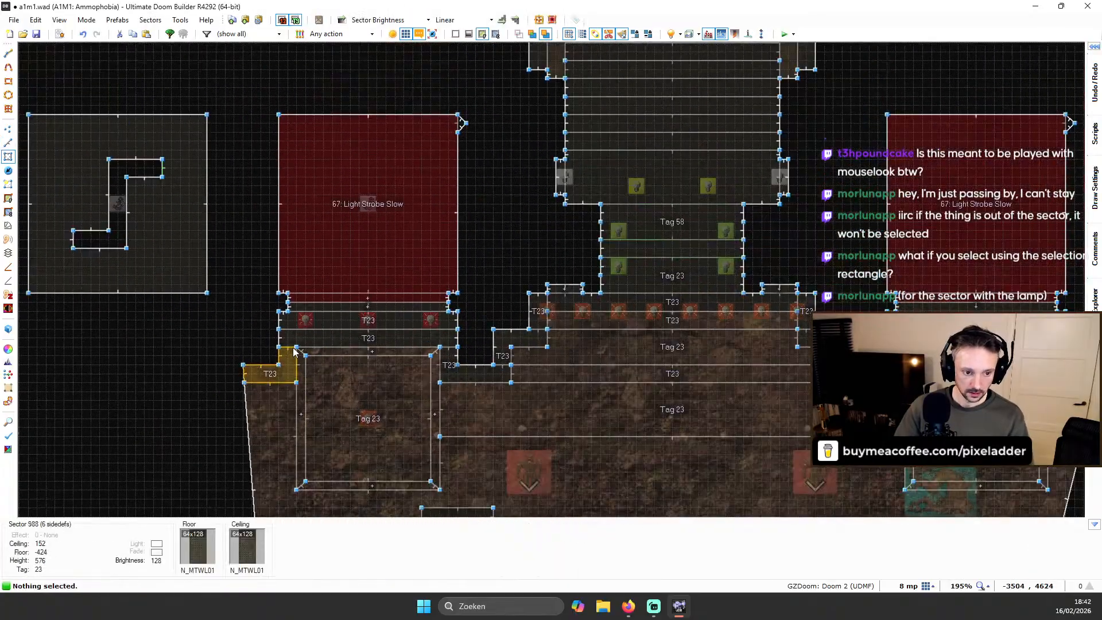
{"action": "key", "text": "s"}
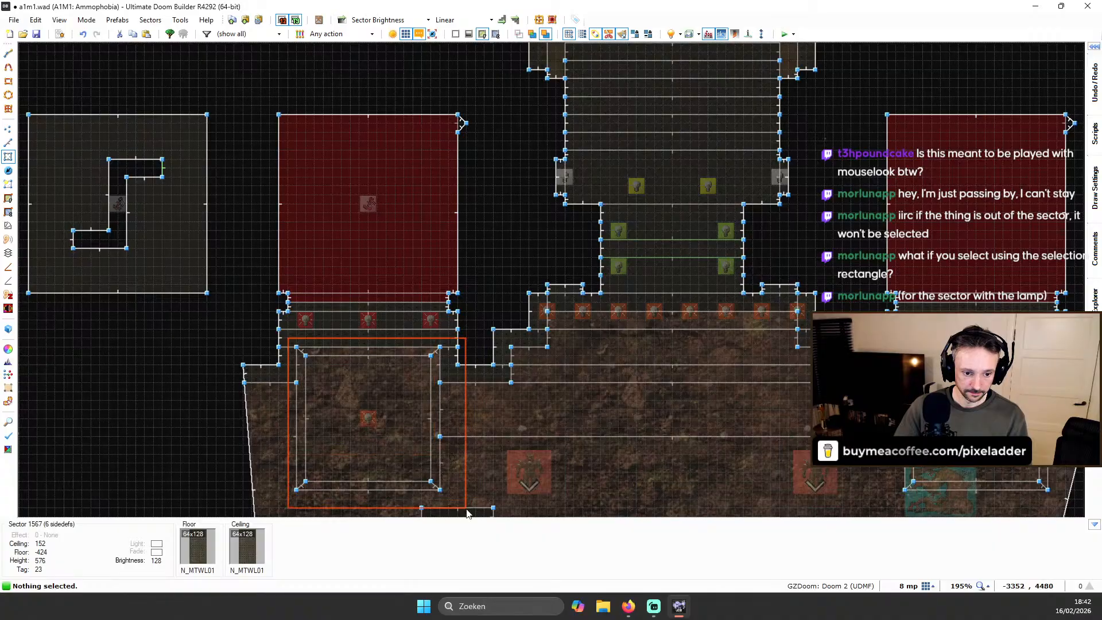
{"action": "scroll", "coordinate": [393, 429], "scroll_direction": "down", "scroll_amount": 4}
{"action": "key", "text": "ctrl+v"}
{"action": "scroll", "coordinate": [285, 422], "scroll_direction": "up", "scroll_amount": 4}
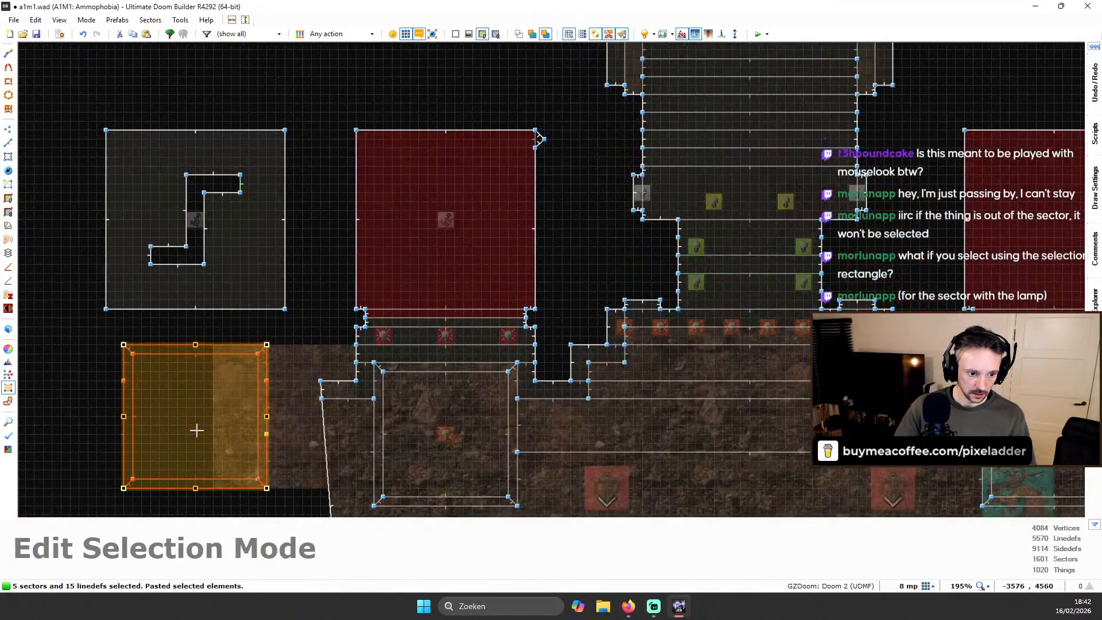
{"action": "key", "text": "Escape"}
Return to Linedefs Mode and try selecting the short western end linedef of the mirrored S cutout, clearing the selection again
{"action": "scroll", "coordinate": [549, 402], "scroll_direction": "down", "scroll_amount": 6}
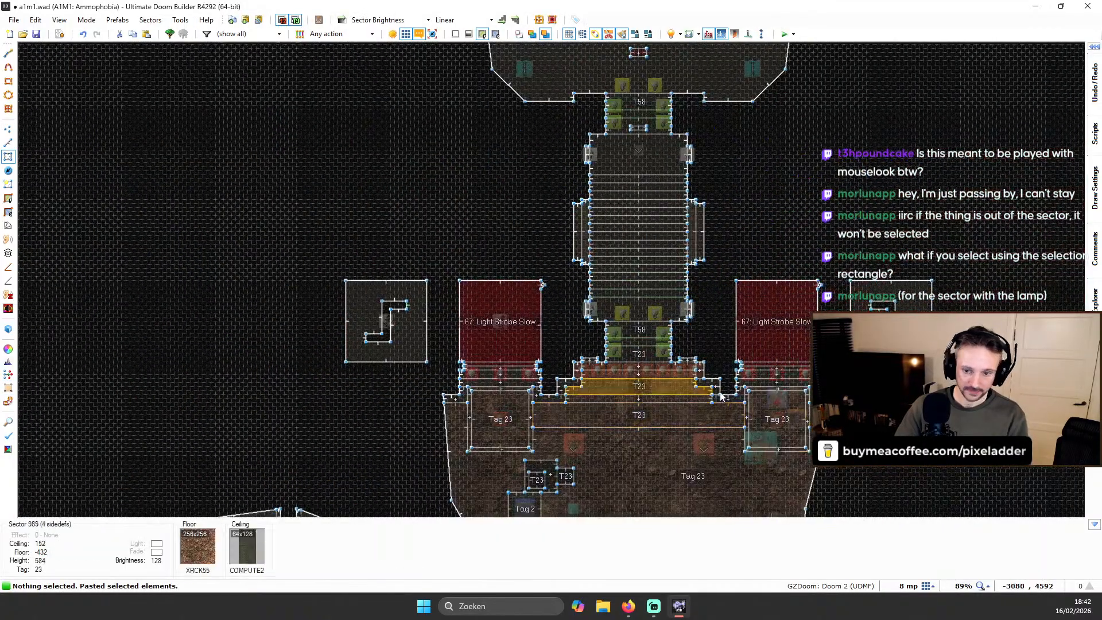
{"action": "scroll", "coordinate": [941, 367], "scroll_direction": "up", "scroll_amount": 4}
{"action": "scroll", "coordinate": [682, 280], "scroll_direction": "up", "scroll_amount": 4}
{"action": "key", "text": "l"}
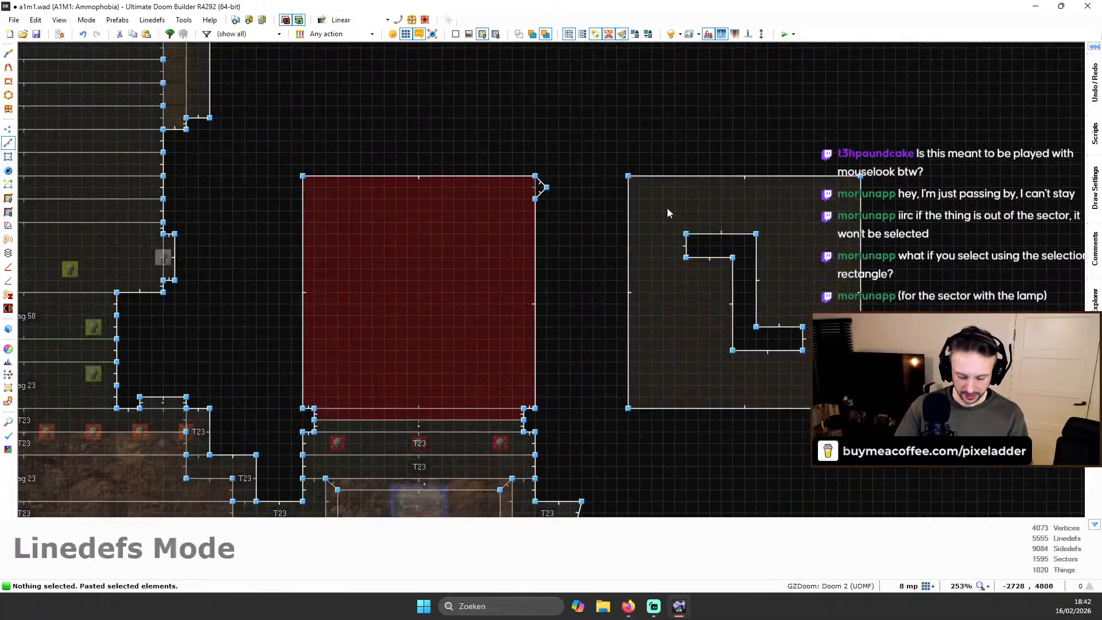
{"action": "left_click", "coordinate": [678, 244]}
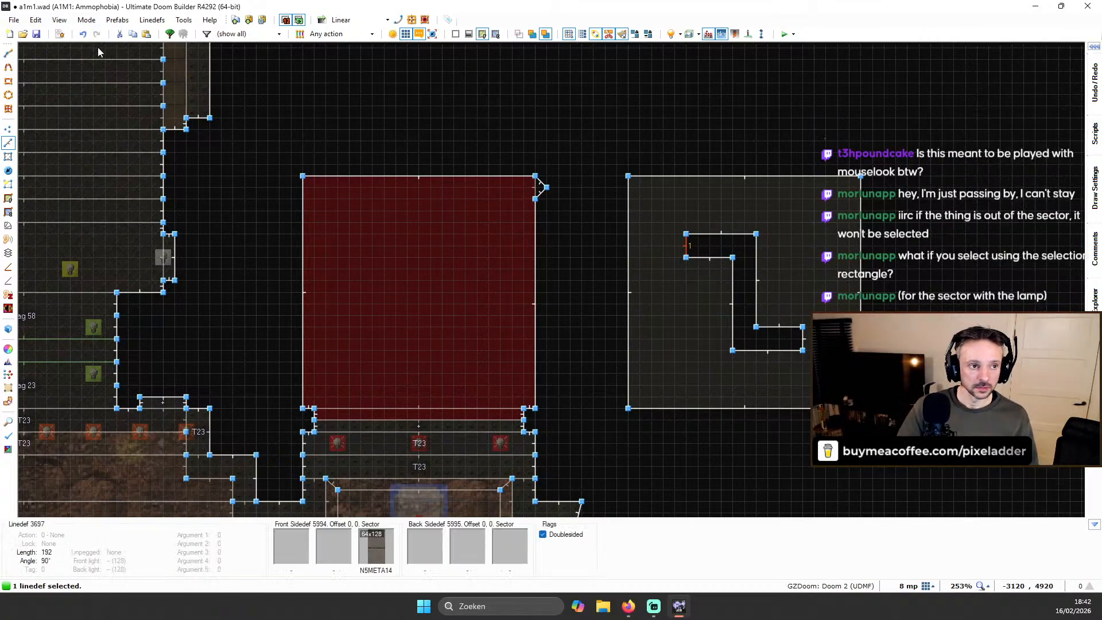
{"action": "left_click", "coordinate": [647, 233]}
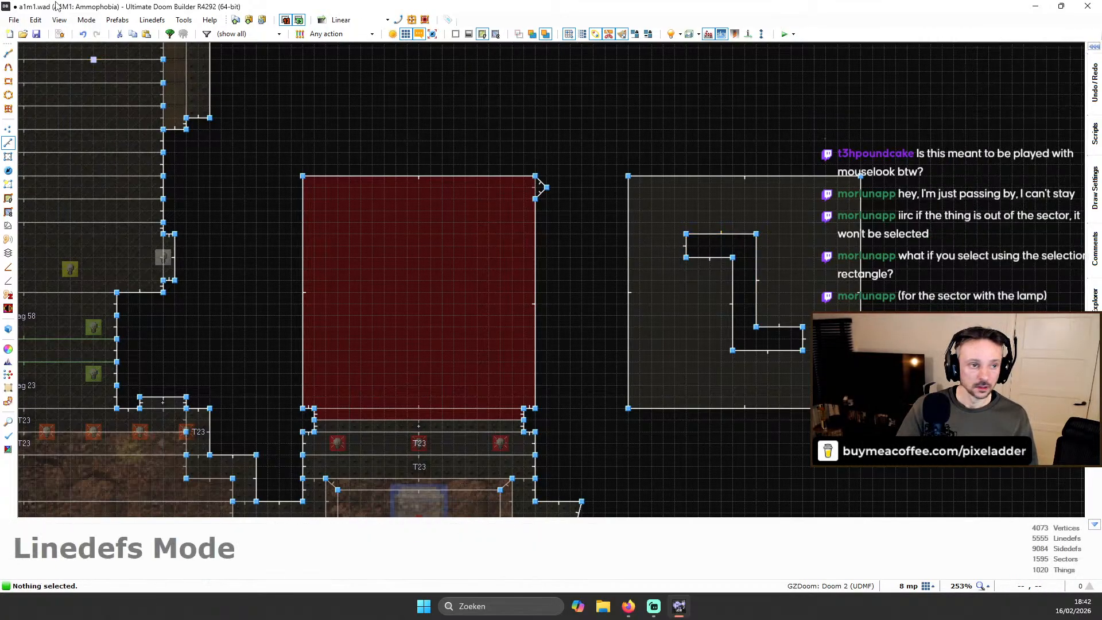
Browse the list of control actions and their key assignments in the preferences, and close them without changes
{"action": "left_click", "coordinate": [152, 20]}
{"action": "left_click", "coordinate": [174, 7]}
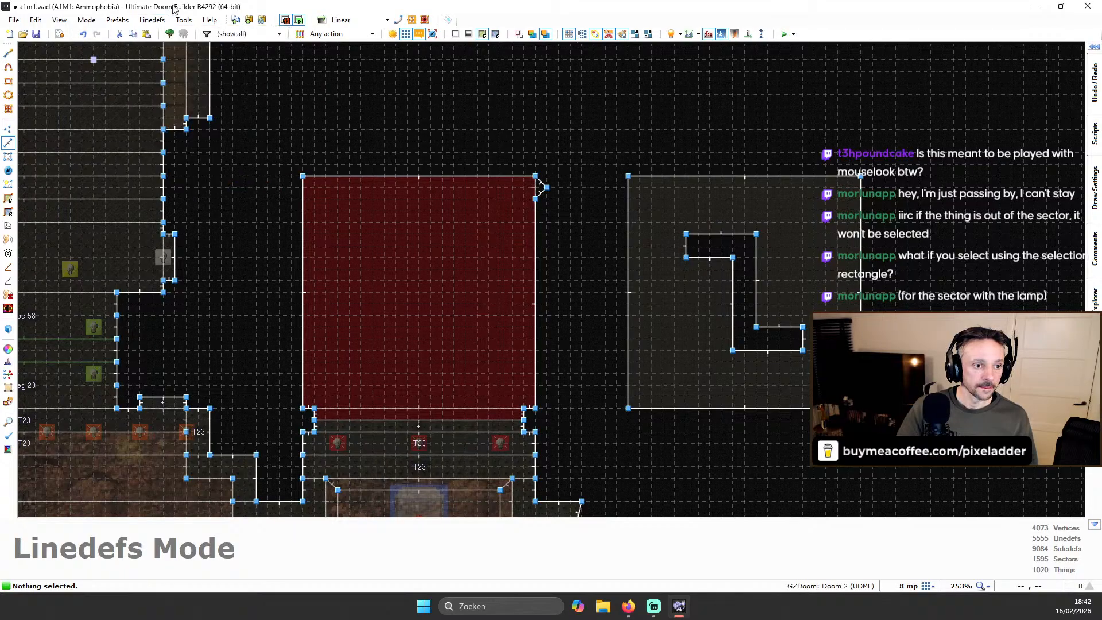
{"action": "left_click", "coordinate": [120, 21]}
{"action": "mouse_move", "coordinate": [95, 21]}
{"action": "mouse_move", "coordinate": [165, 19]}
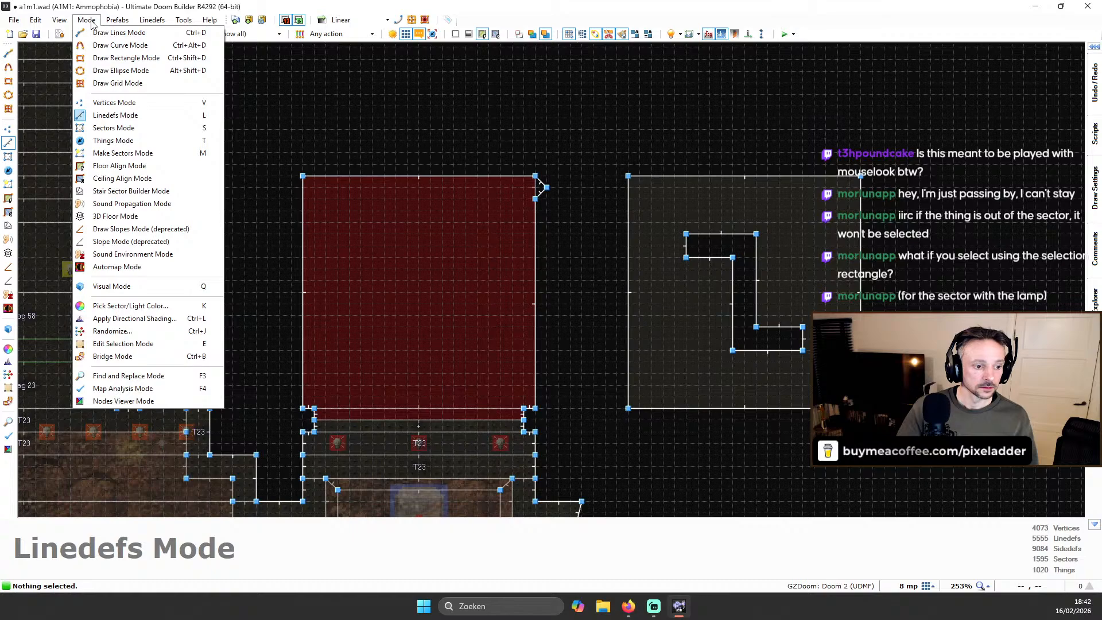
{"action": "left_click", "coordinate": [183, 21]}
{"action": "left_click", "coordinate": [165, 21]}
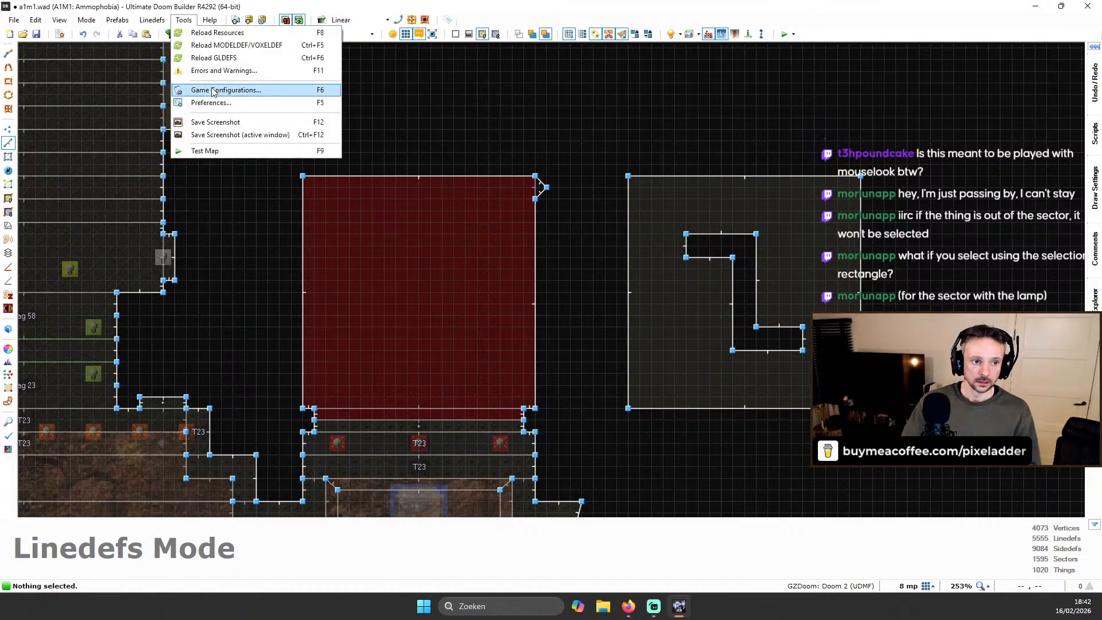
{"action": "left_click", "coordinate": [220, 102]}
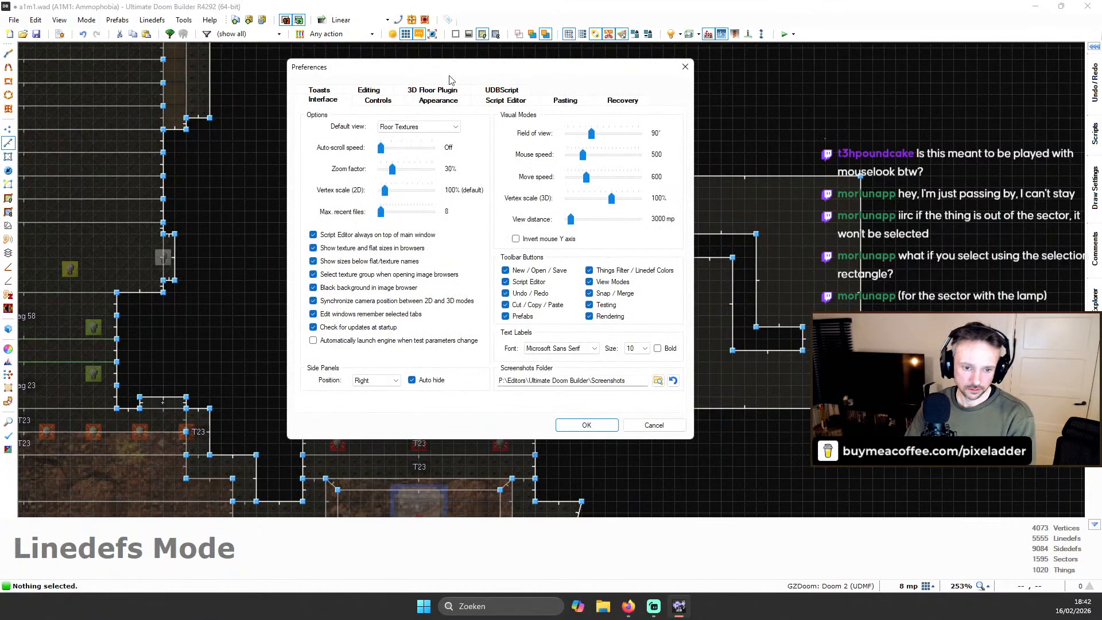
{"action": "left_click", "coordinate": [370, 102]}
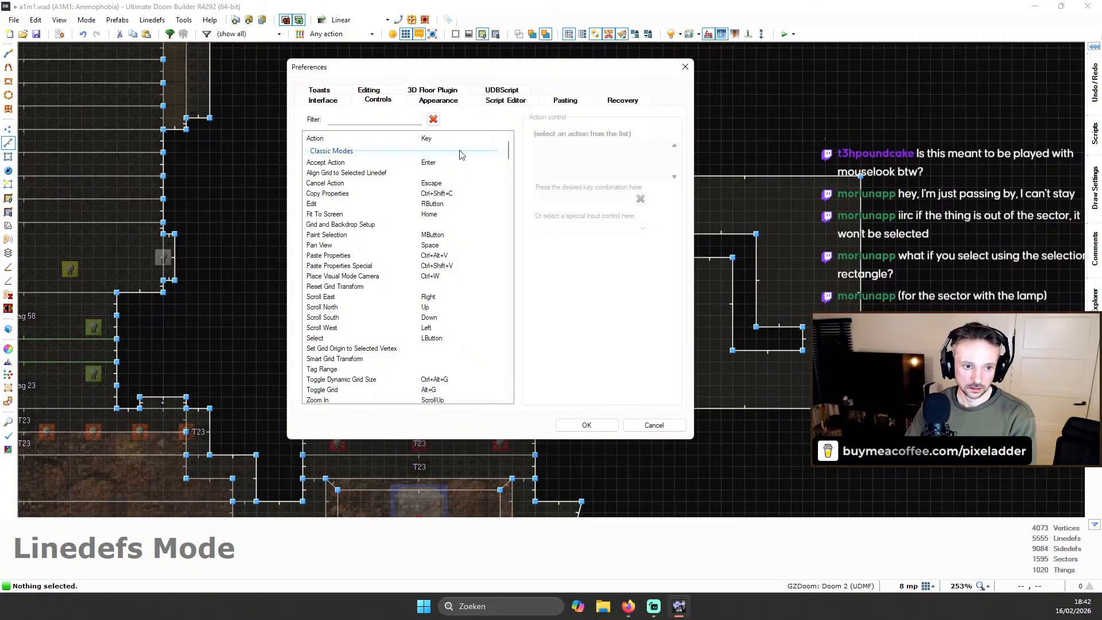
{"action": "scroll", "coordinate": [435, 277], "scroll_direction": "down", "scroll_amount": 5}
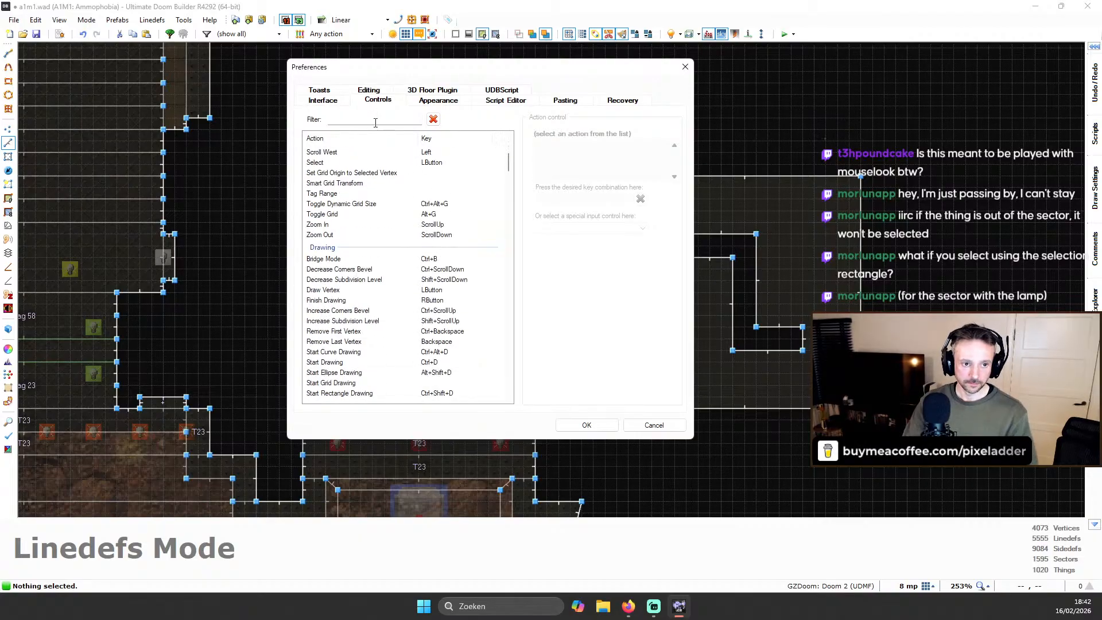
{"action": "left_click_drag", "start_coordinate": [515, 162], "coordinate": [534, 216]}
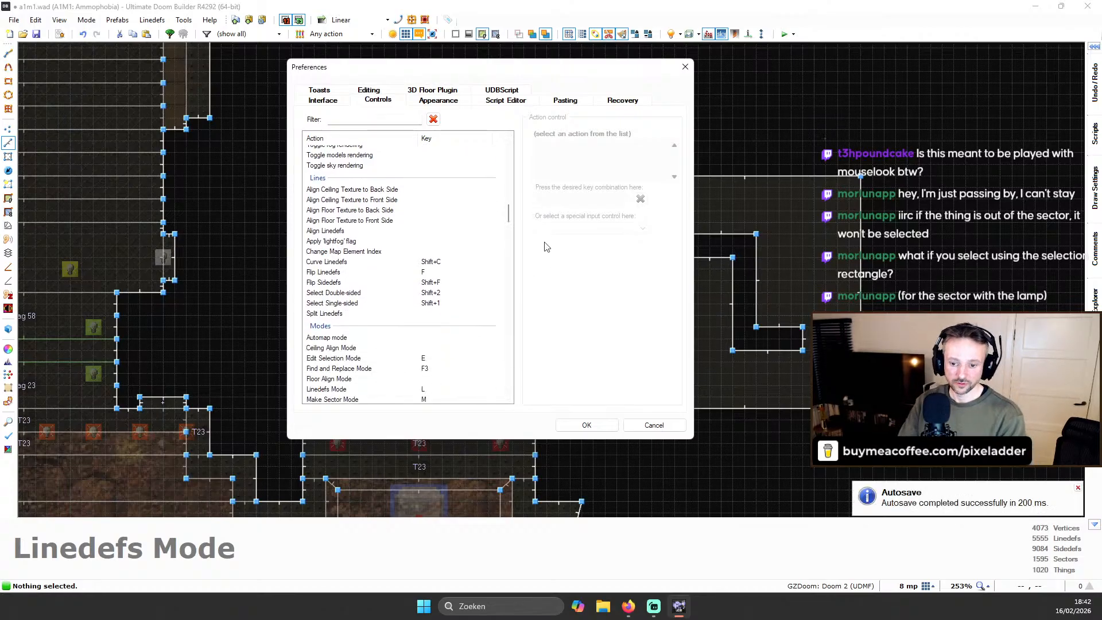
{"action": "left_click_drag", "start_coordinate": [507, 218], "coordinate": [542, 309]}
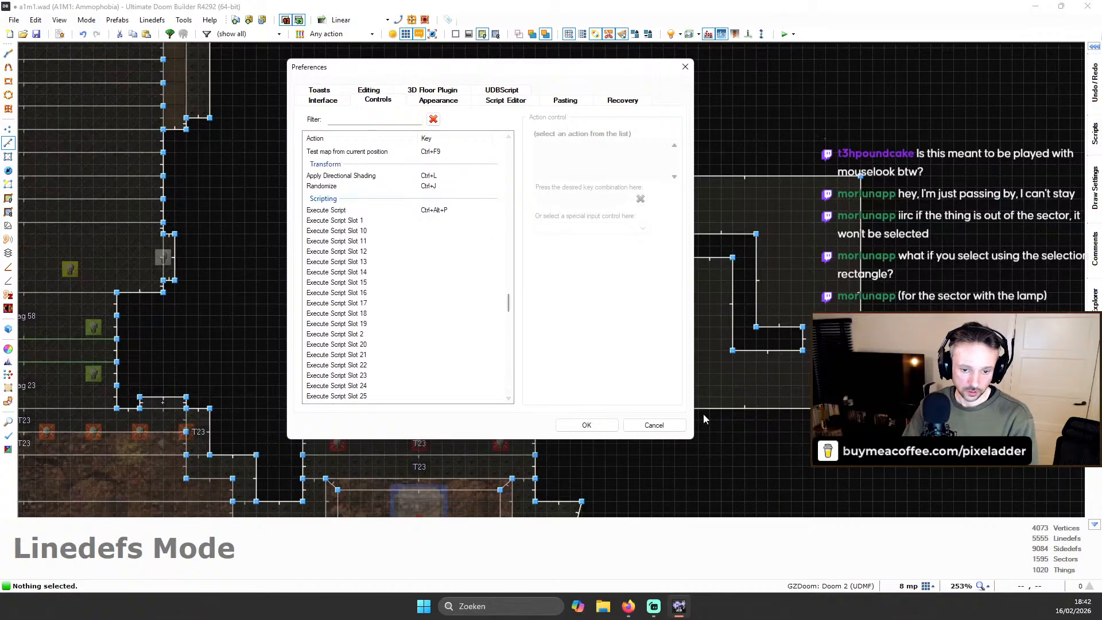
{"action": "left_click", "coordinate": [653, 424]}
Select the short western end linedef of the mirrored S cutout and look through the available example scripts
{"action": "scroll", "coordinate": [690, 252], "scroll_direction": "down", "scroll_amount": 5}
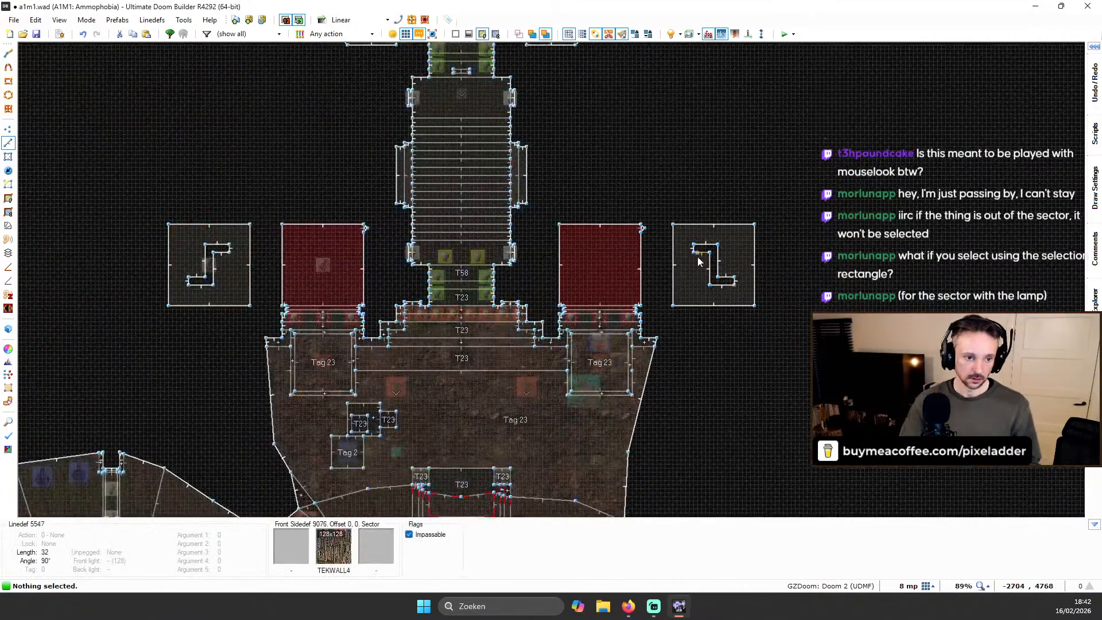
{"action": "scroll", "coordinate": [696, 263], "scroll_direction": "up", "scroll_amount": 4}
{"action": "left_click", "coordinate": [711, 255]}
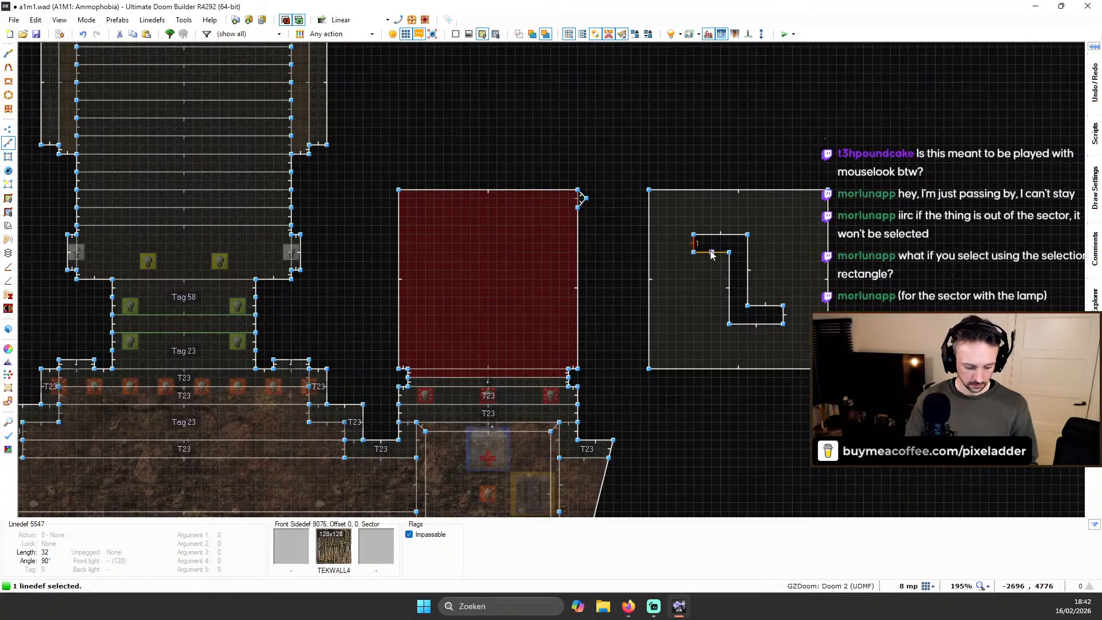
{"action": "mouse_move", "coordinate": [1085, 135]}
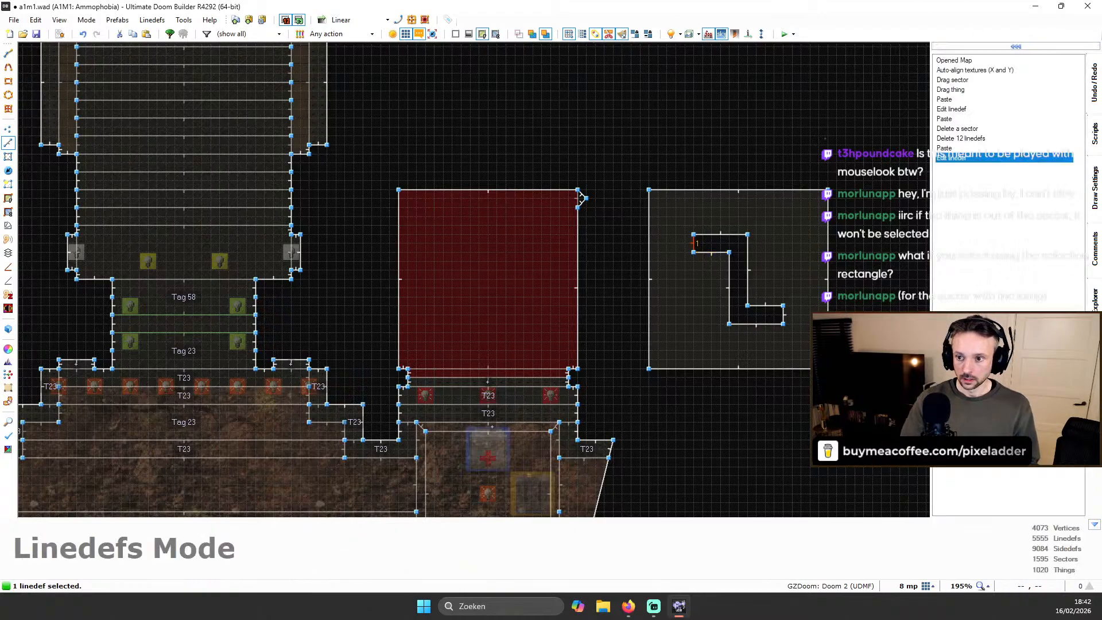
{"action": "left_click", "coordinate": [1098, 136]}
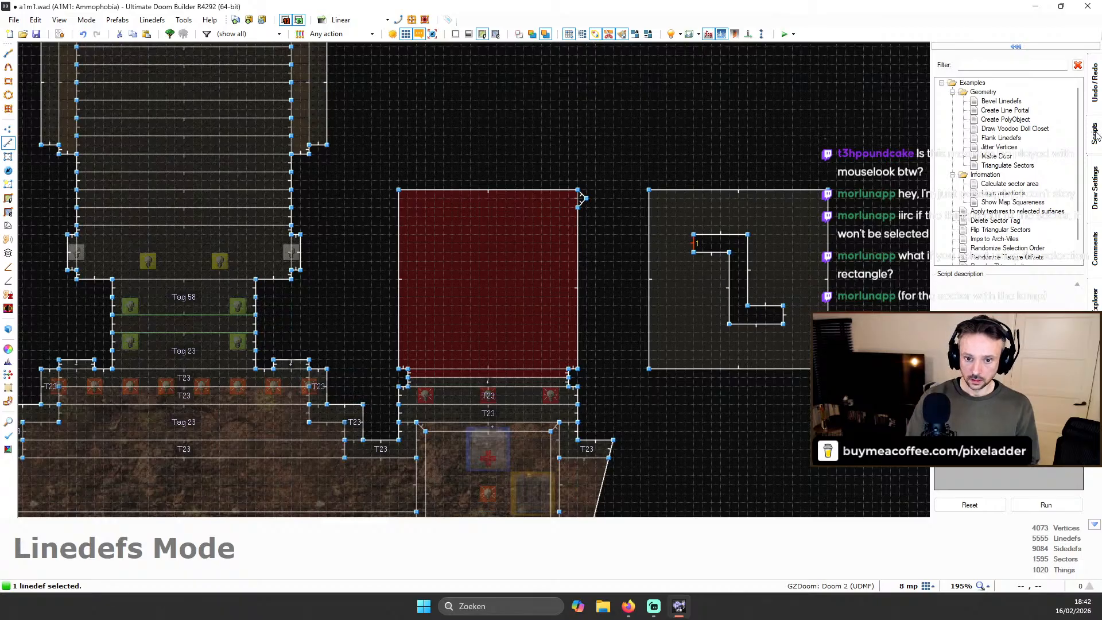
Clear the selection, reselect the short western end linedef of the mirrored S cutout, and look over the example scripts again
{"action": "scroll", "coordinate": [721, 211], "scroll_direction": "up", "scroll_amount": 3}
{"action": "key", "text": "c"}
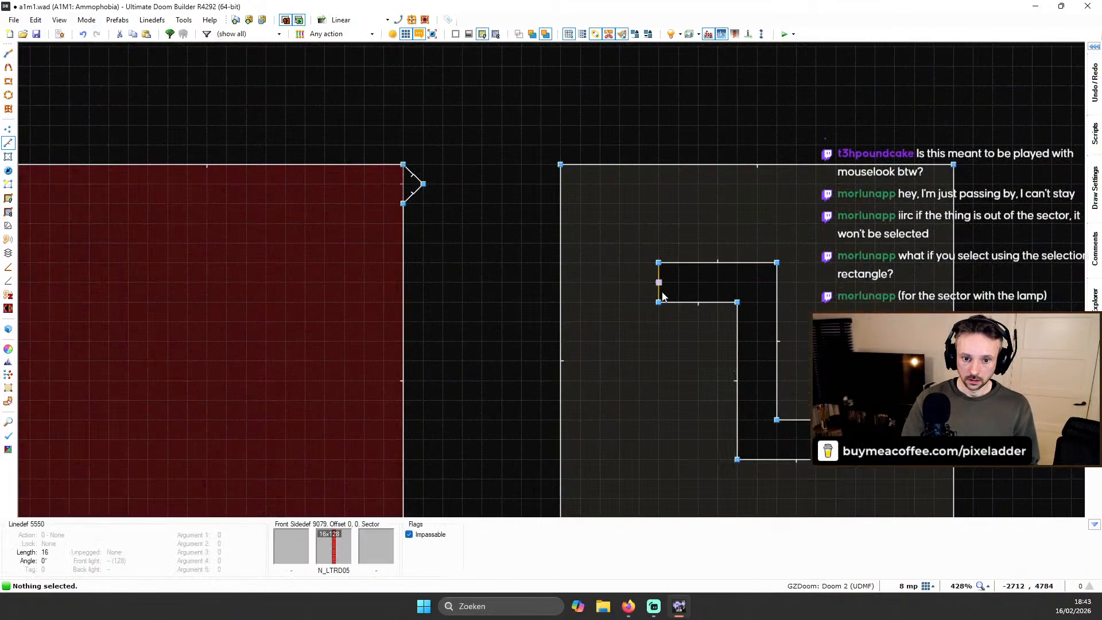
{"action": "key", "text": "c"}
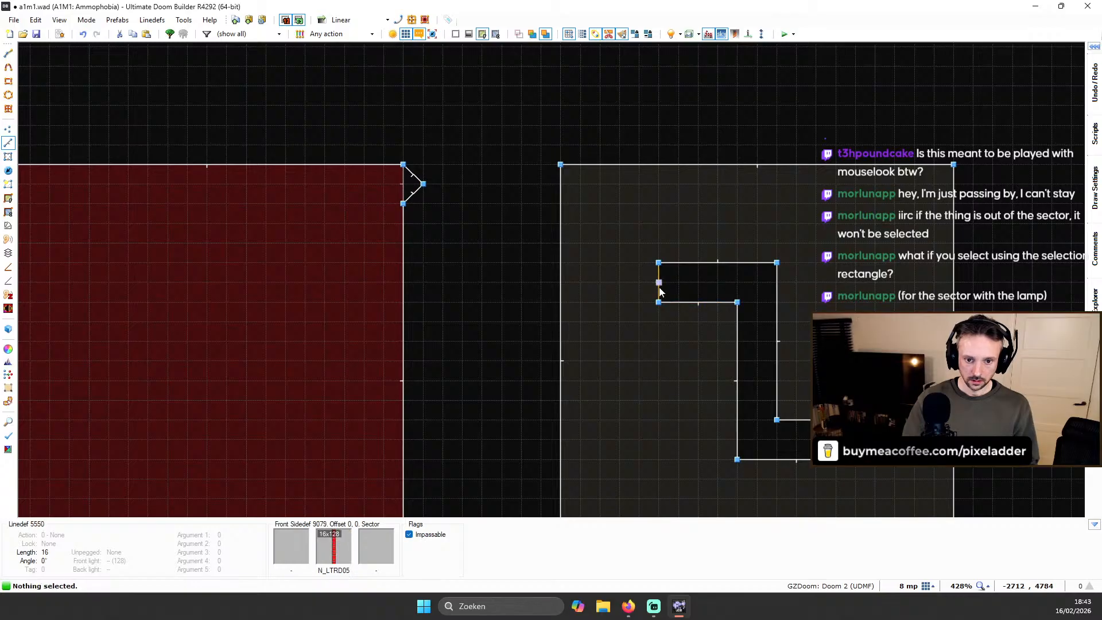
{"action": "left_click", "coordinate": [659, 290]}
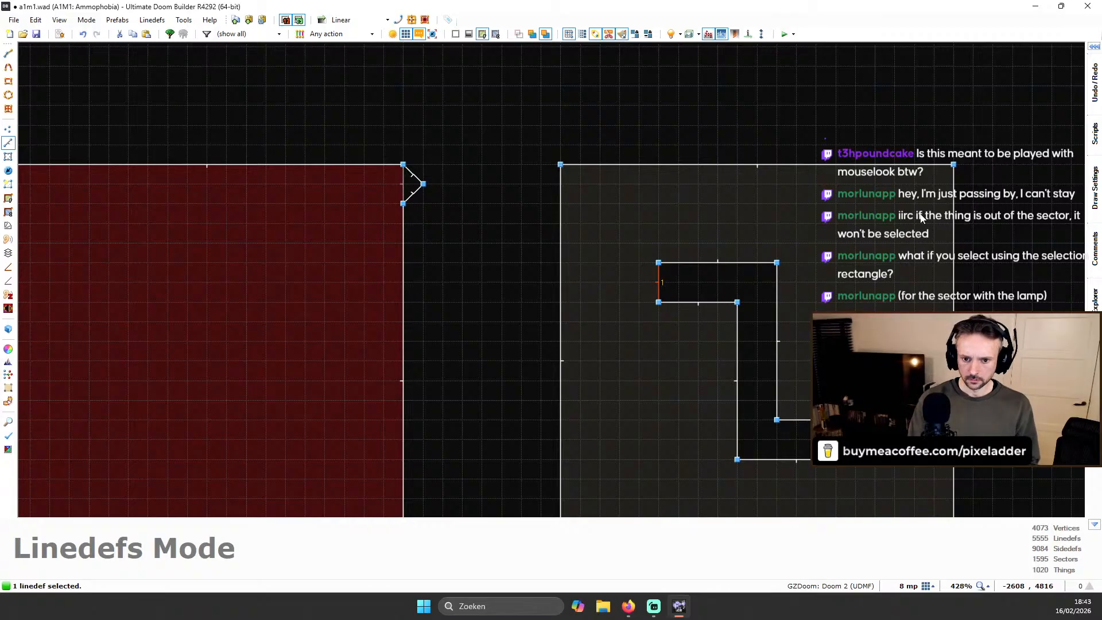
{"action": "scroll", "coordinate": [788, 217], "scroll_direction": "down", "scroll_amount": 6}
{"action": "scroll", "coordinate": [743, 248], "scroll_direction": "up", "scroll_amount": 4}
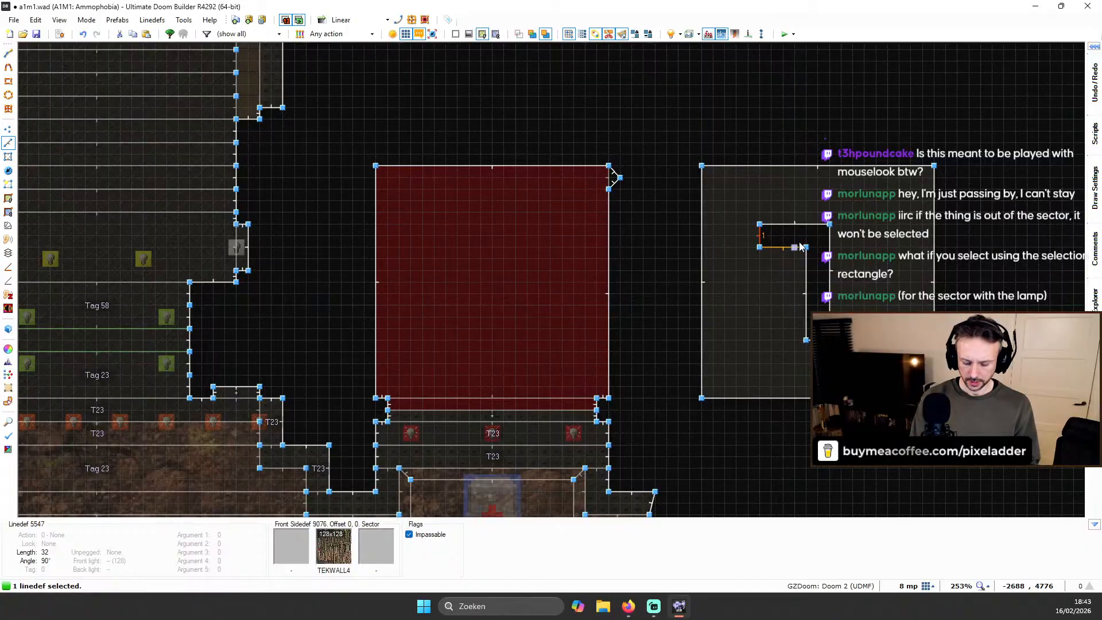
{"action": "mouse_move", "coordinate": [1093, 146]}
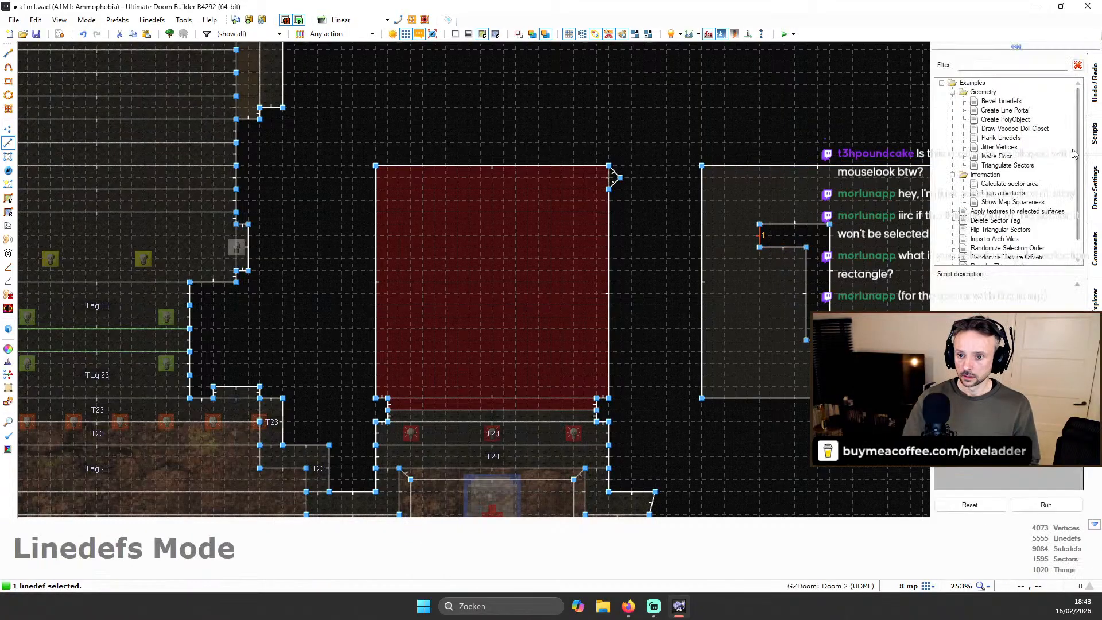
{"action": "scroll", "coordinate": [1031, 159], "scroll_direction": "down", "scroll_amount": 1}
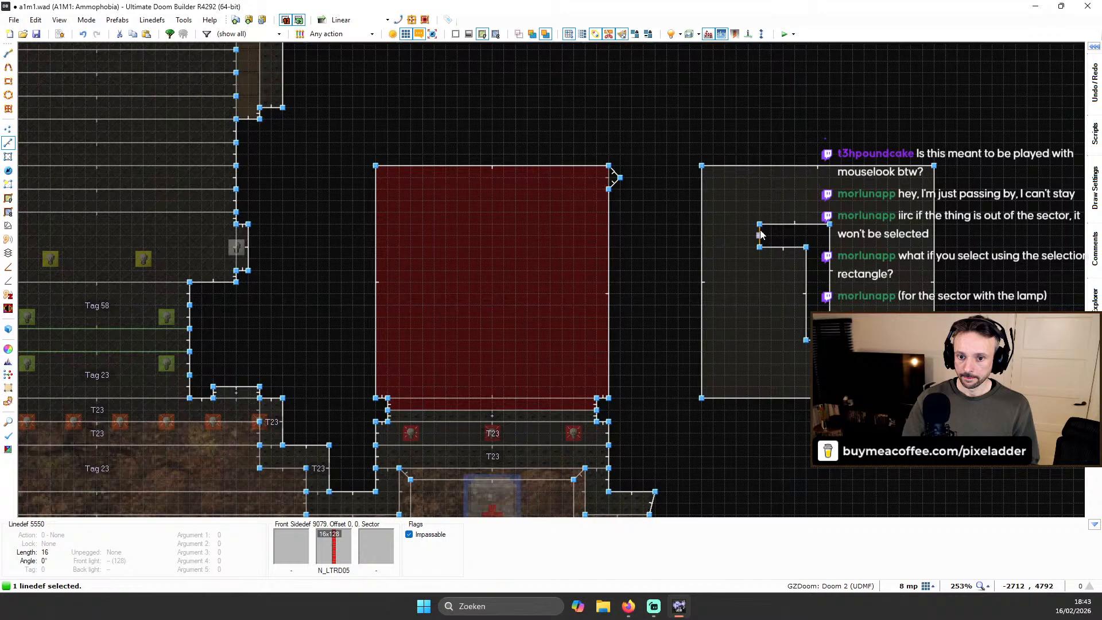
Deselect the short western end linedef of the mirrored S cutout and save the map
{"action": "left_click", "coordinate": [760, 235]}
{"action": "scroll", "coordinate": [797, 218], "scroll_direction": "down", "scroll_amount": 2}
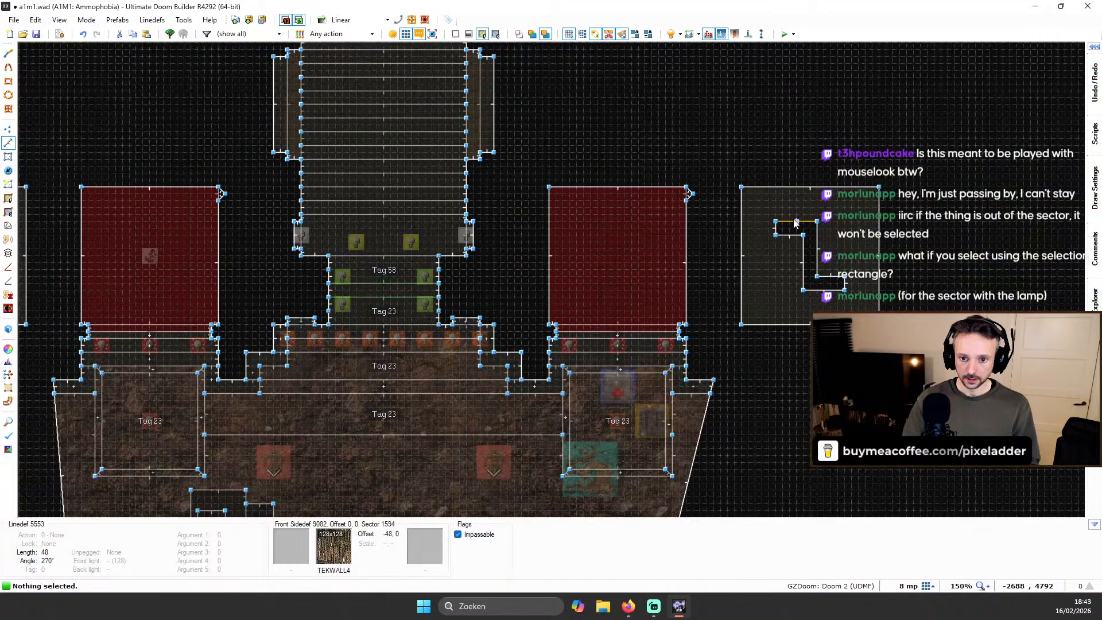
{"action": "key", "text": "ctrl+s"}
{"action": "scroll", "coordinate": [795, 223], "scroll_direction": "up", "scroll_amount": 2}
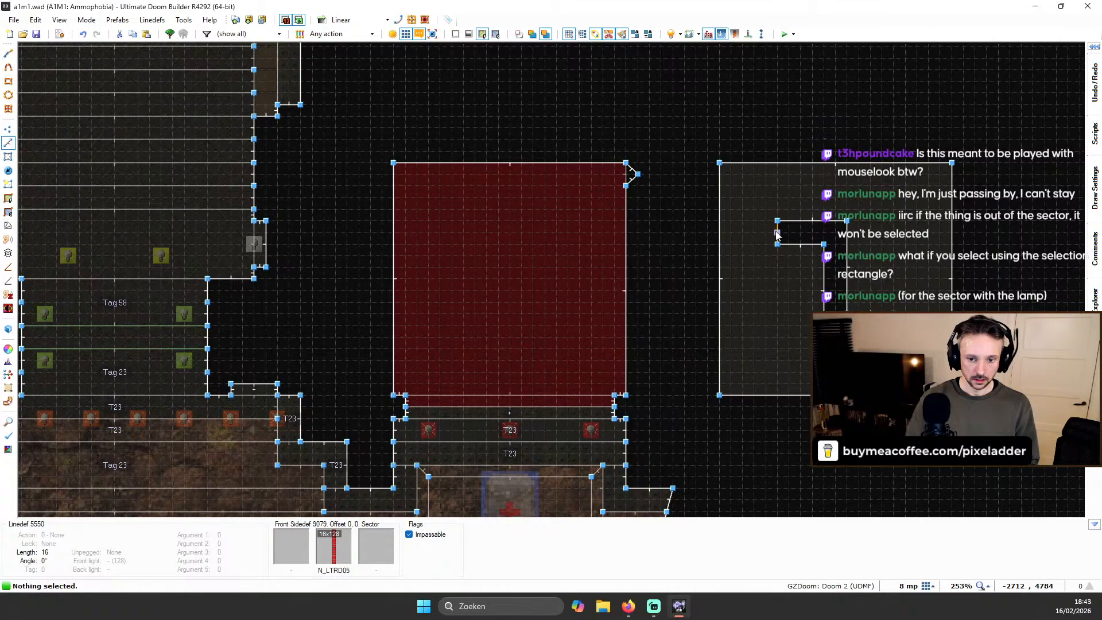
Select the mirrored S cutout's short western end linedef, switching briefly to Sectors Mode and back to Linedefs Mode
{"action": "left_click", "coordinate": [777, 233]}
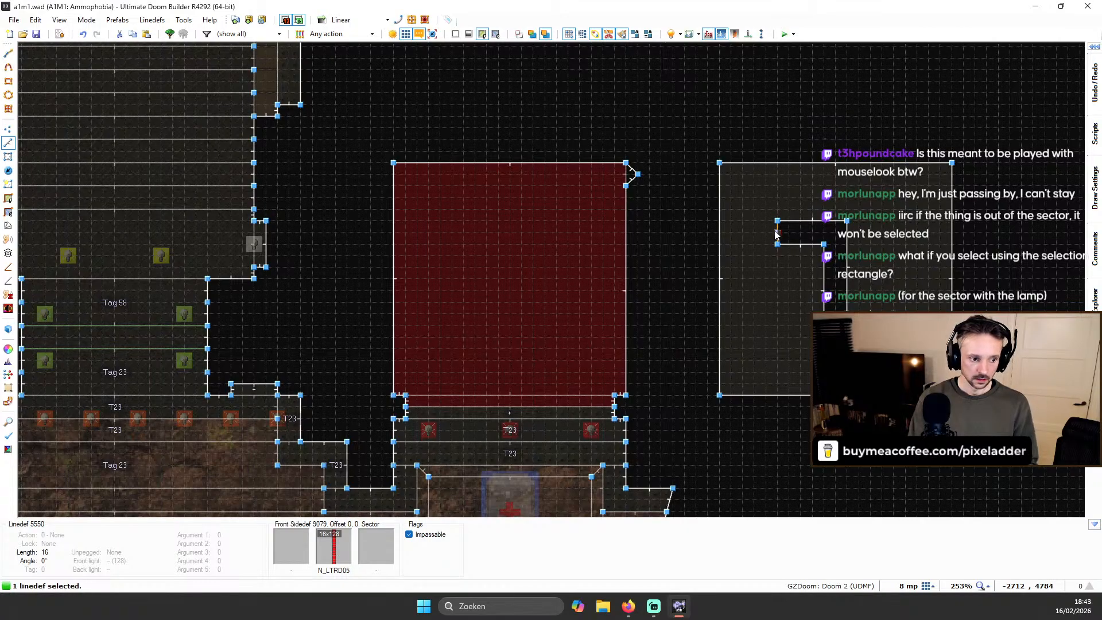
{"action": "key", "text": "l"}
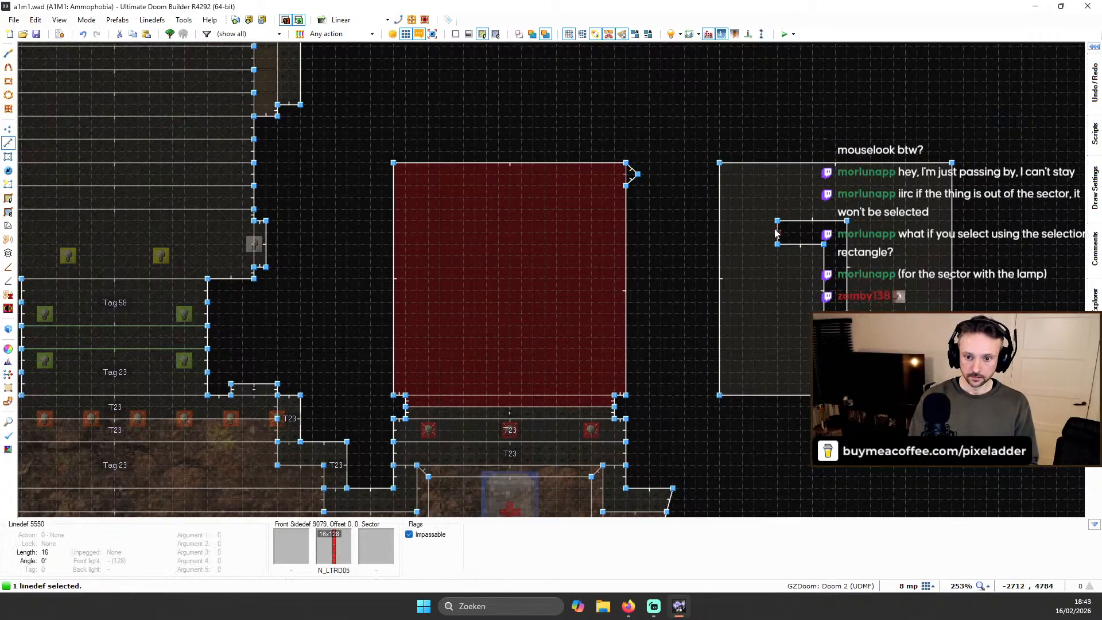
{"action": "key", "text": "s"}
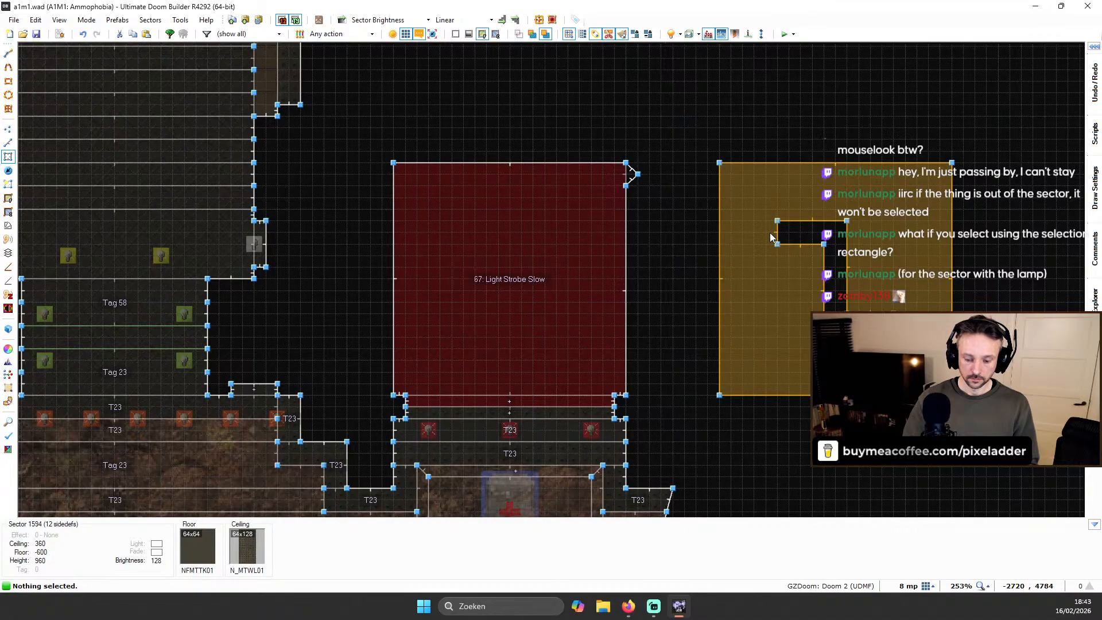
{"action": "key", "text": "l"}
{"action": "left_click", "coordinate": [770, 232]}
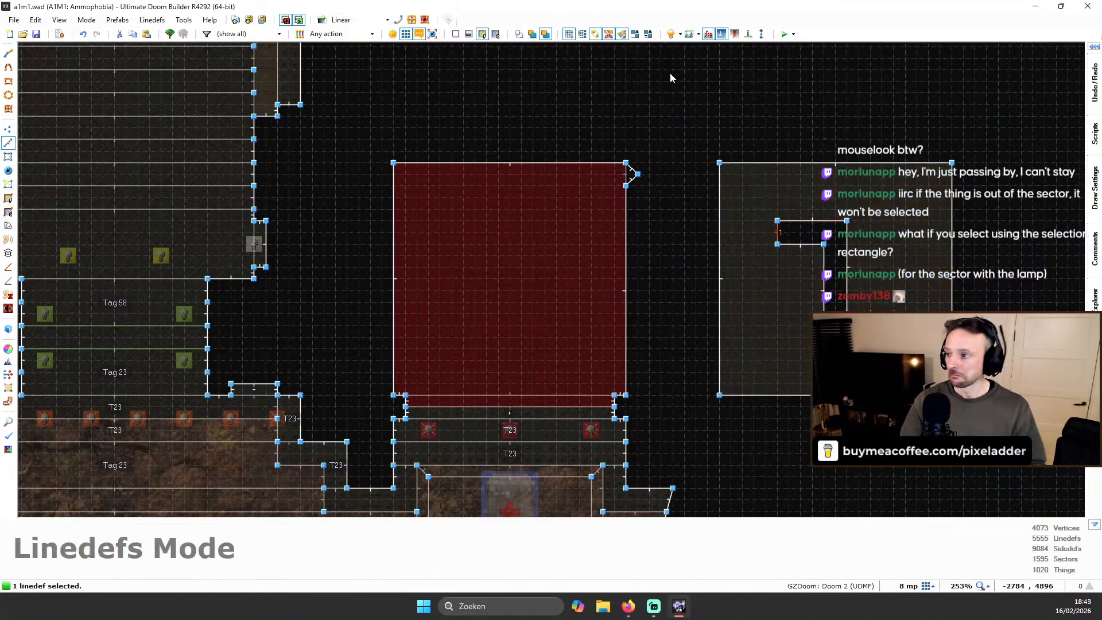
Look through the editor's available commands and general preferences for a way to run scripts, closing the preferences without changes
{"action": "left_click", "coordinate": [184, 19]}
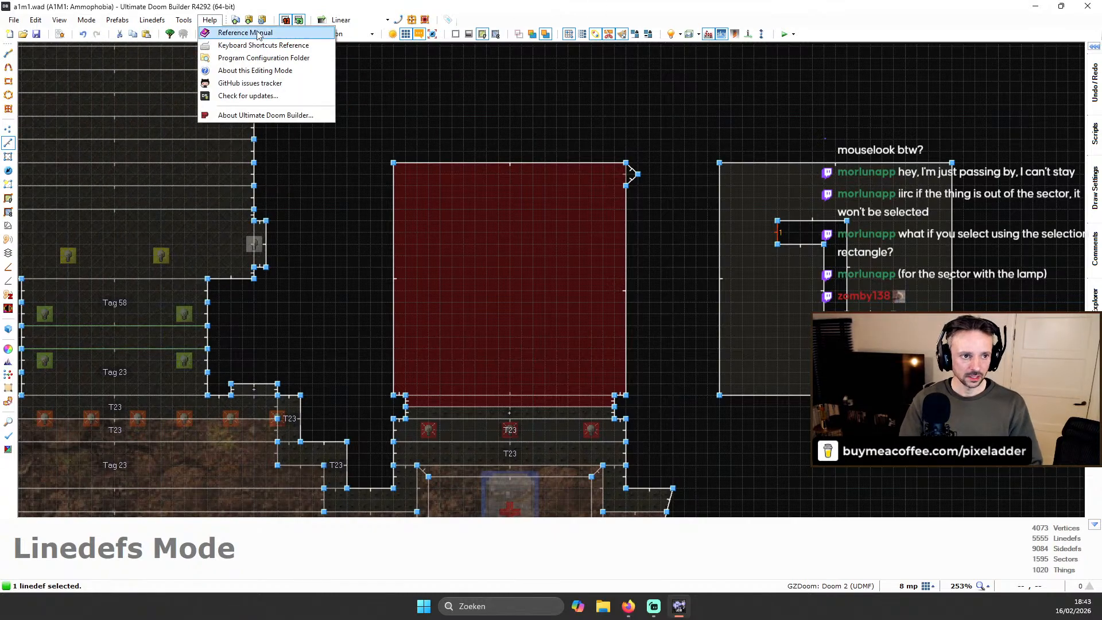
{"action": "left_click", "coordinate": [856, 119]}
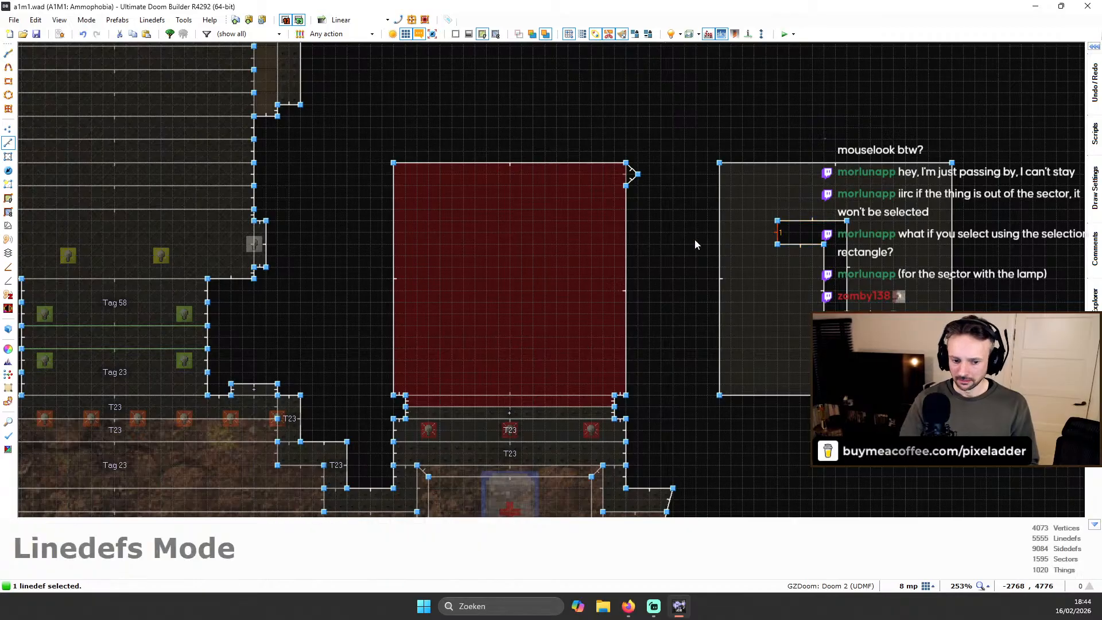
{"action": "left_click", "coordinate": [152, 23]}
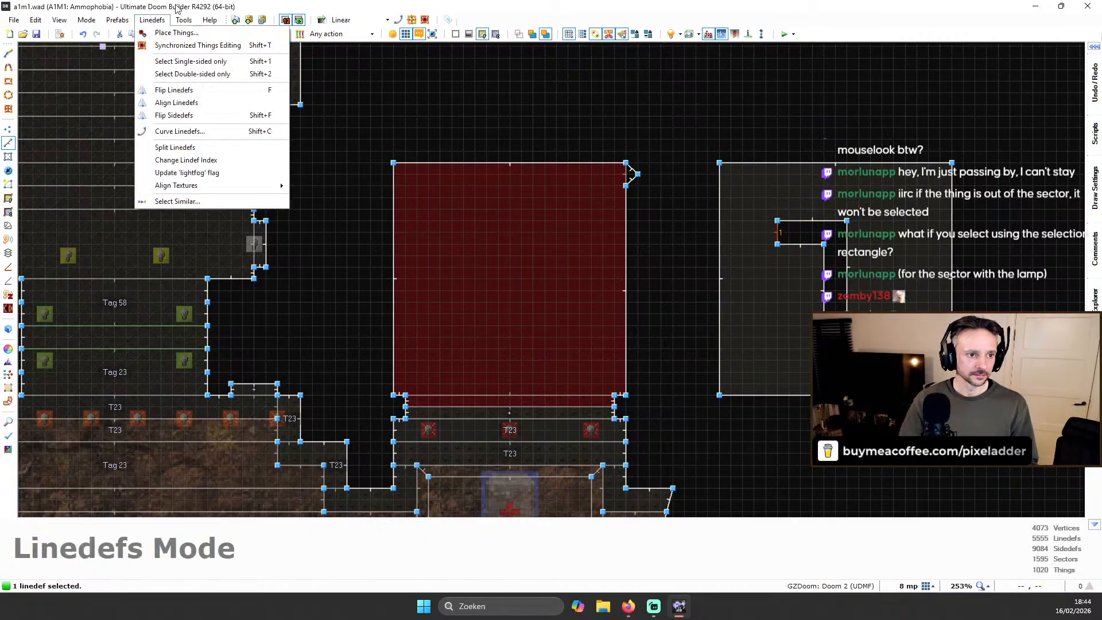
{"action": "mouse_move", "coordinate": [108, 26]}
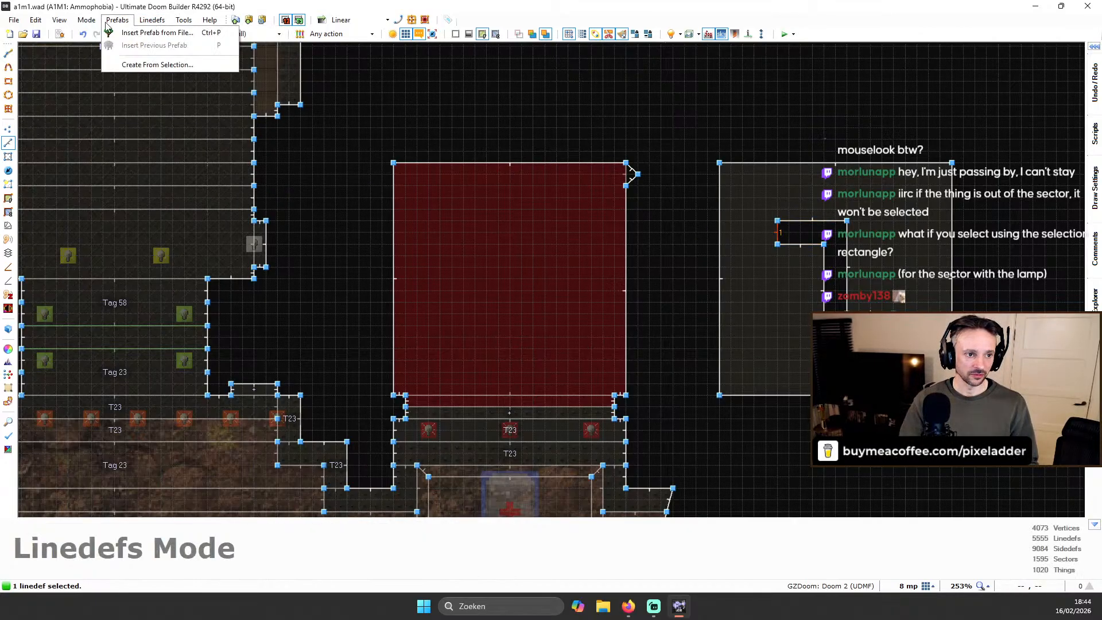
{"action": "left_click", "coordinate": [95, 21]}
{"action": "left_click", "coordinate": [85, 23]}
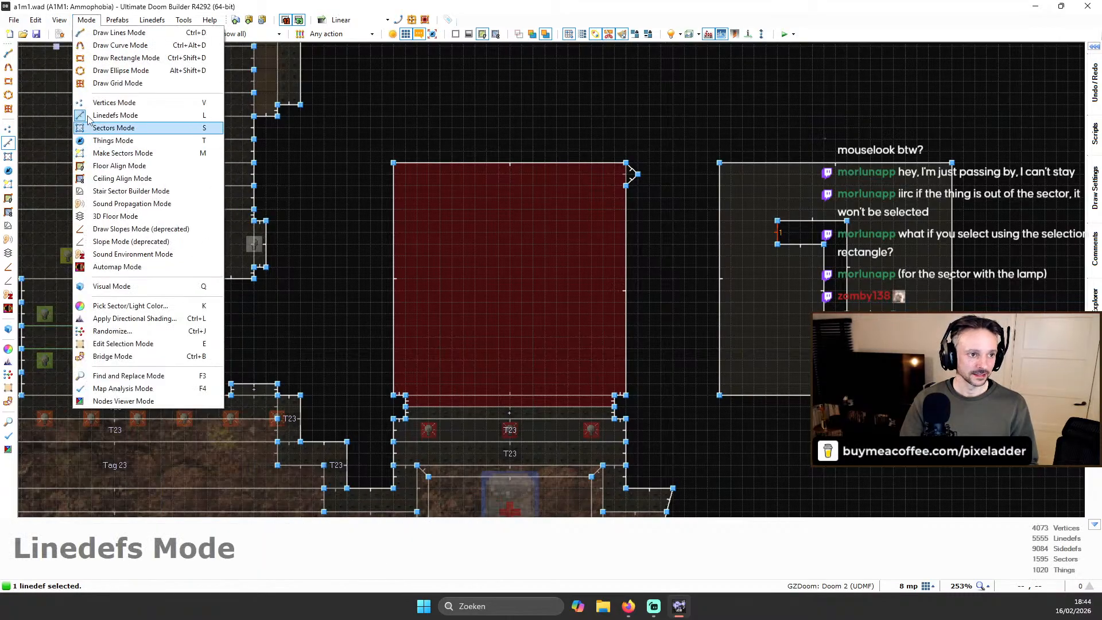
{"action": "left_click", "coordinate": [86, 20]}
{"action": "left_click", "coordinate": [59, 19]}
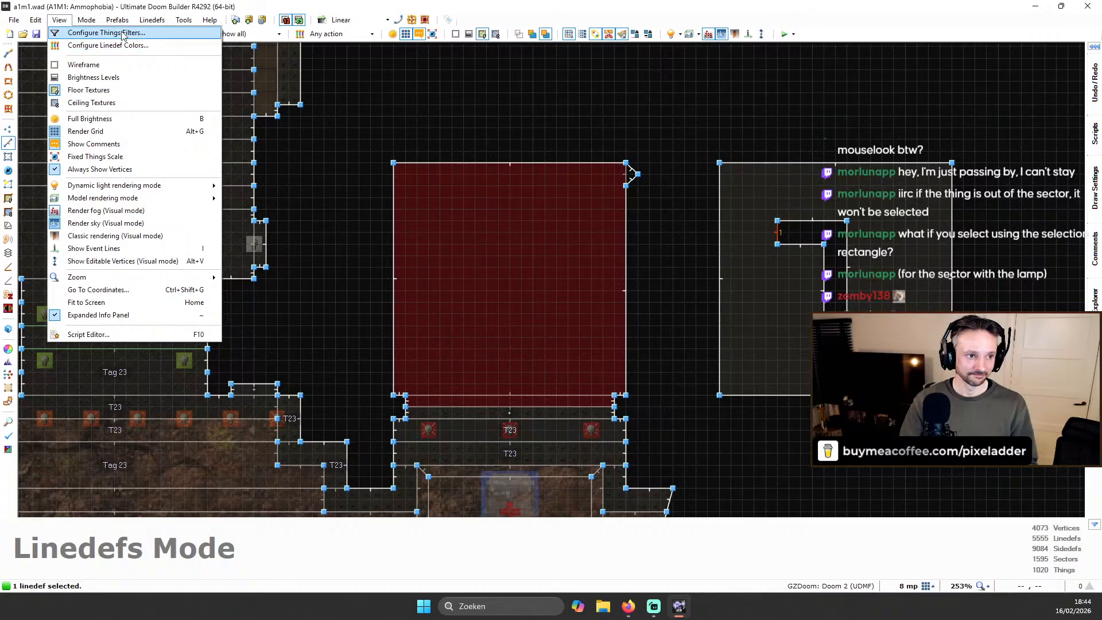
{"action": "left_click", "coordinate": [59, 20]}
{"action": "left_click", "coordinate": [35, 20]}
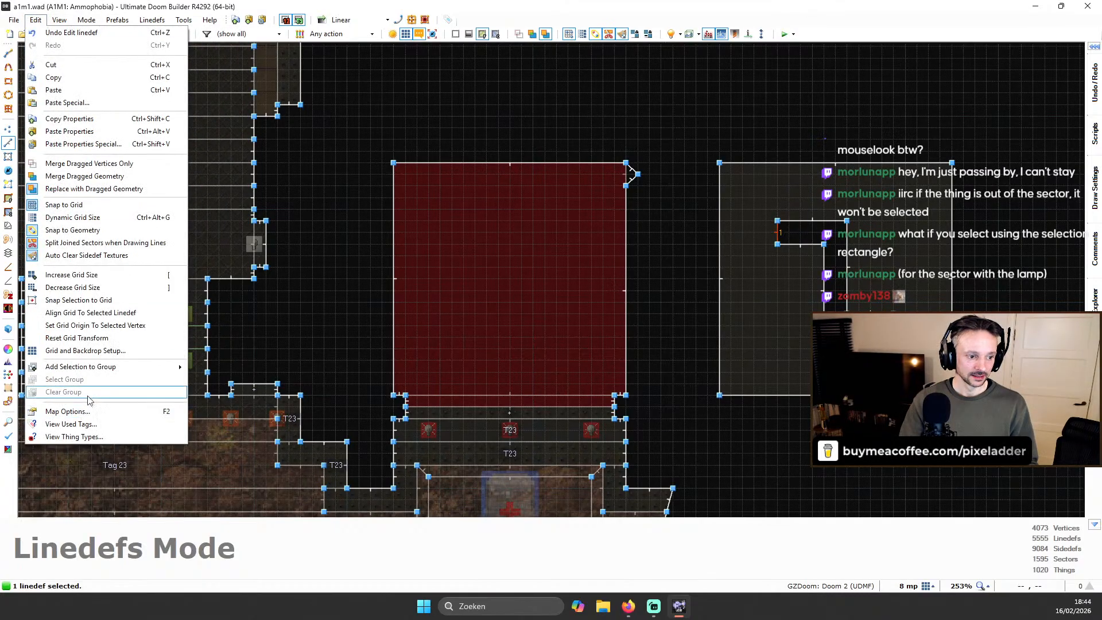
{"action": "mouse_move", "coordinate": [100, 20]}
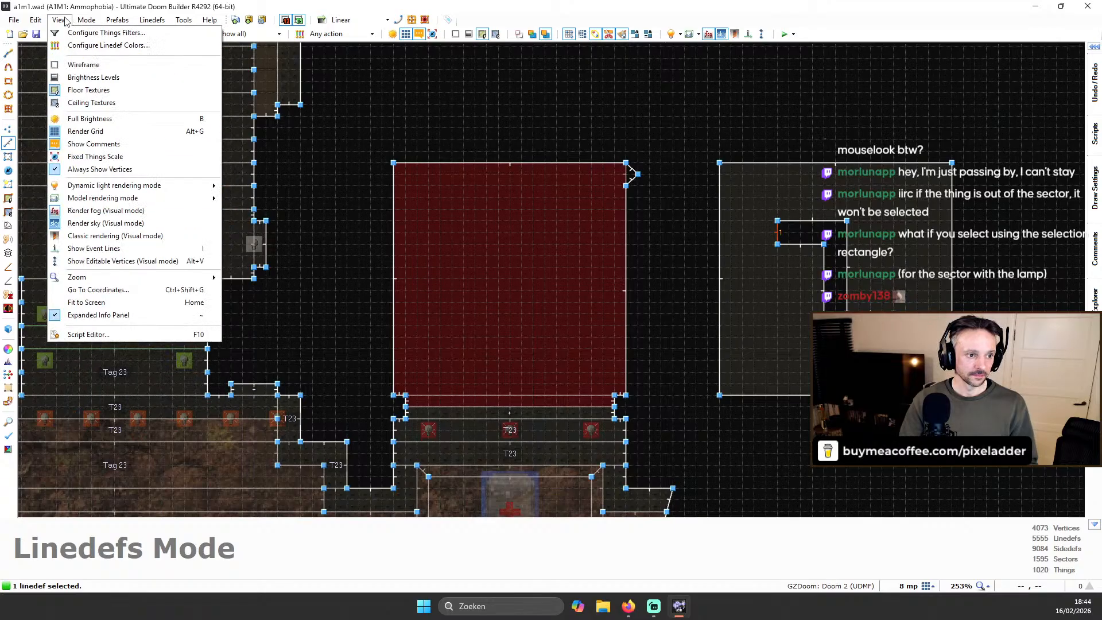
{"action": "mouse_move", "coordinate": [15, 20]}
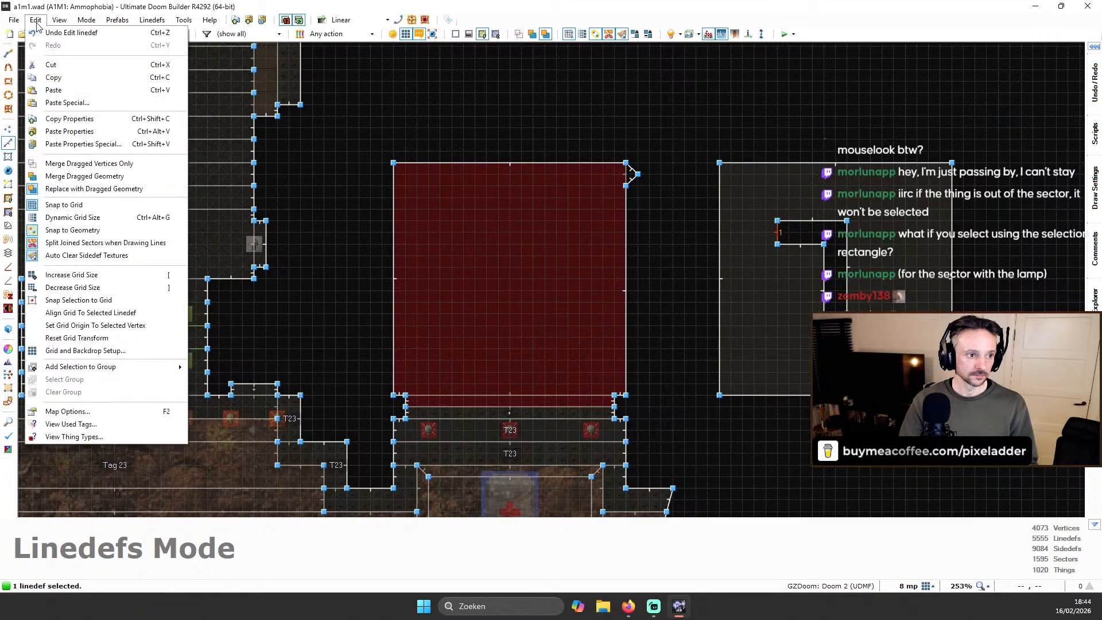
{"action": "mouse_move", "coordinate": [161, 20]}
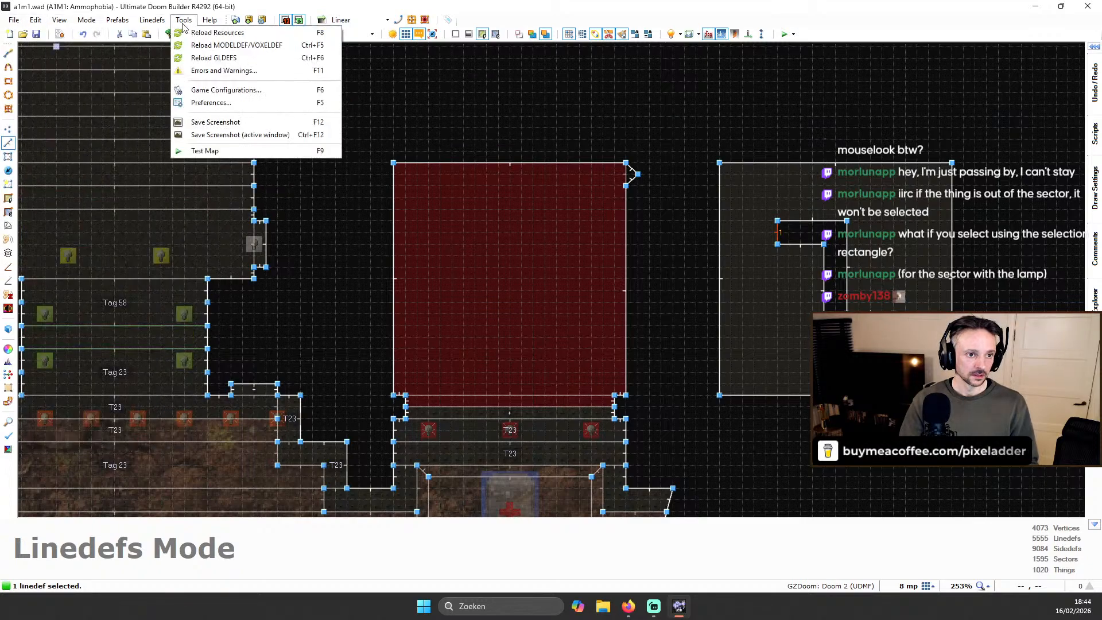
{"action": "left_click", "coordinate": [241, 101]}
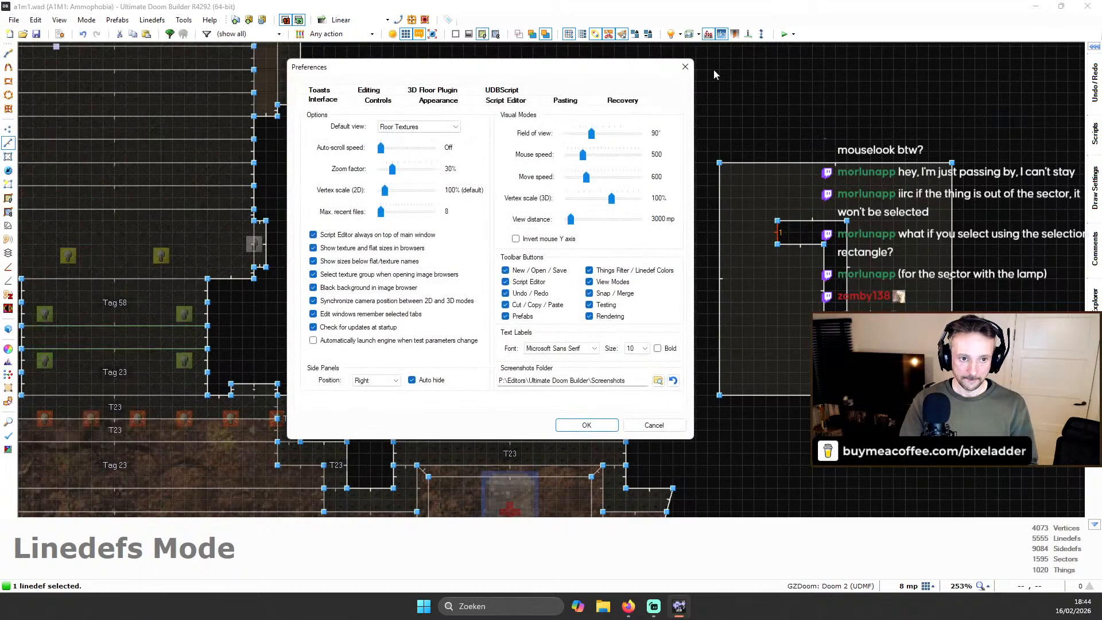
{"action": "left_click", "coordinate": [685, 67]}
Filter the control actions in the preferences by "scr", check the Execute Script key assignment, and cancel without changes
{"action": "left_click", "coordinate": [161, 23]}
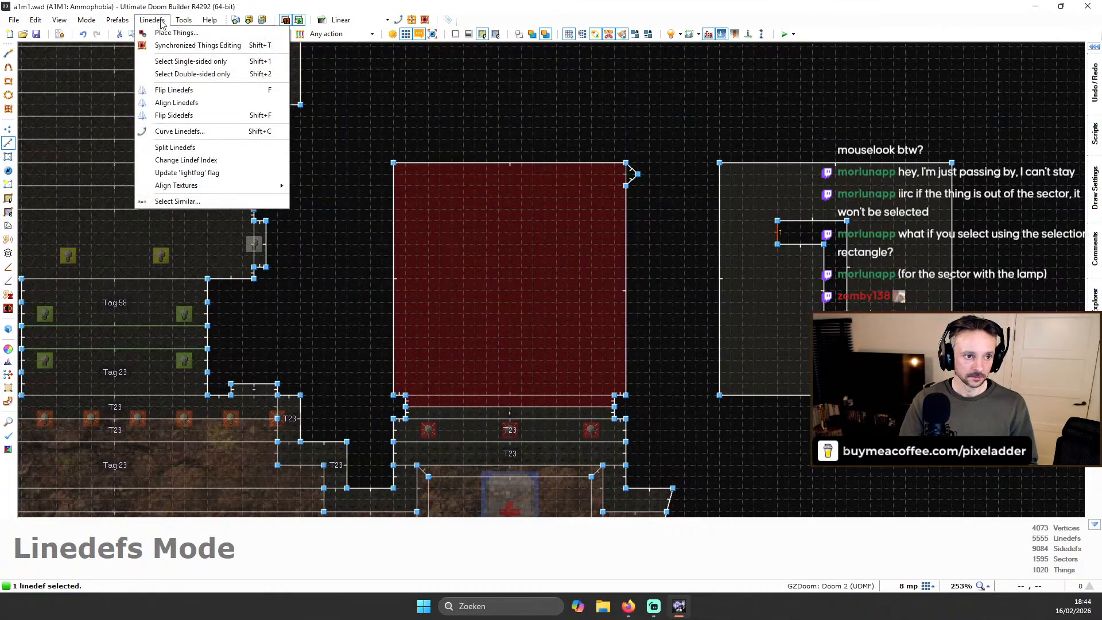
{"action": "mouse_move", "coordinate": [184, 21]}
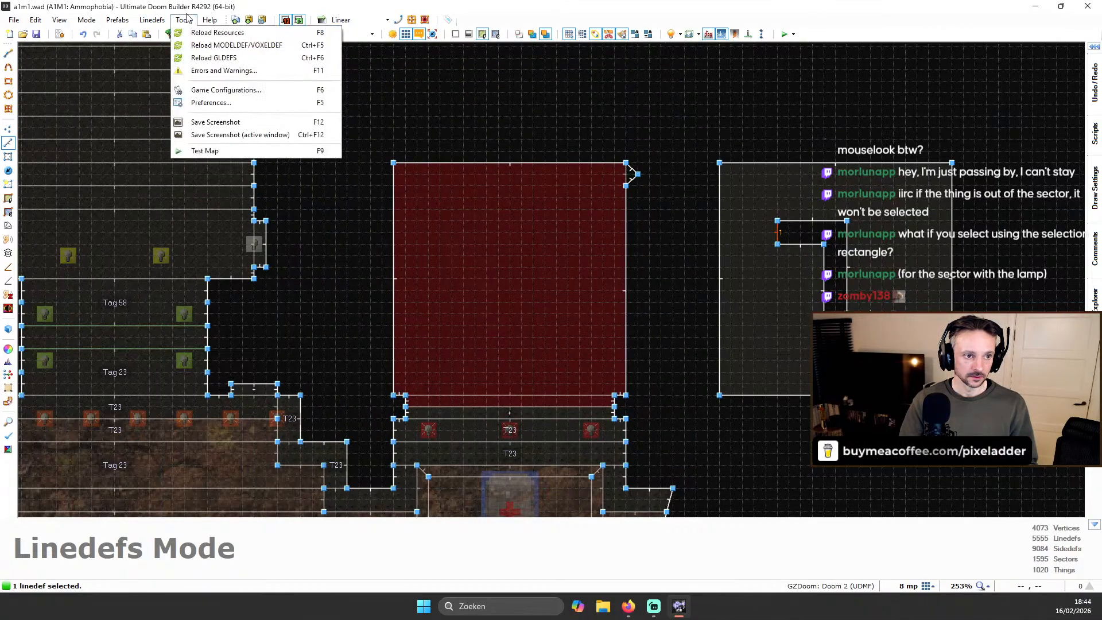
{"action": "left_click", "coordinate": [242, 105]}
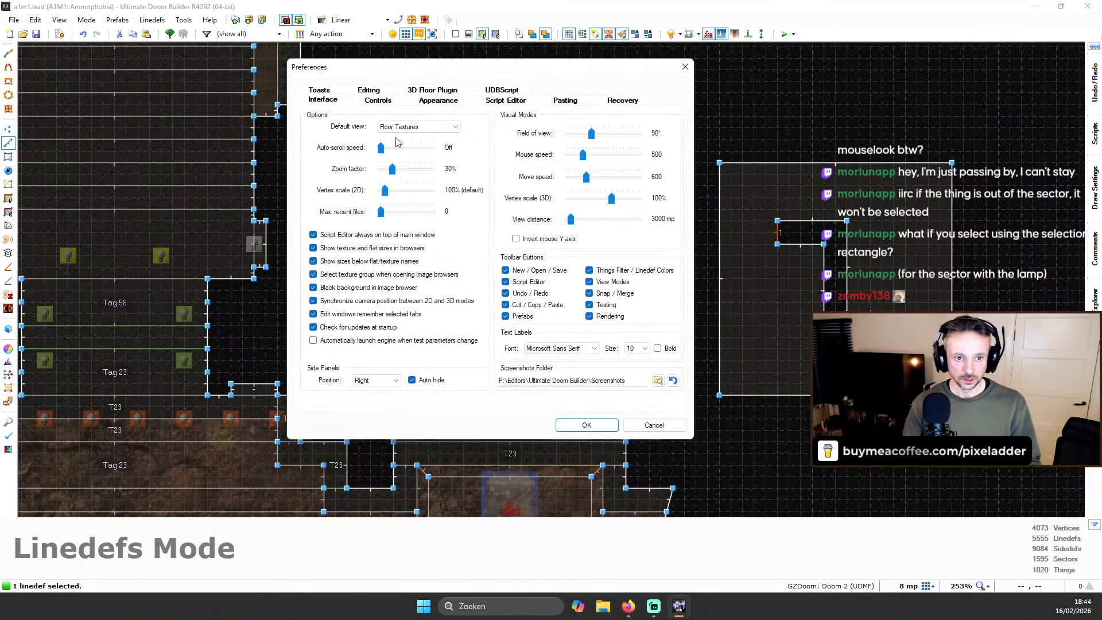
{"action": "left_click", "coordinate": [374, 101]}
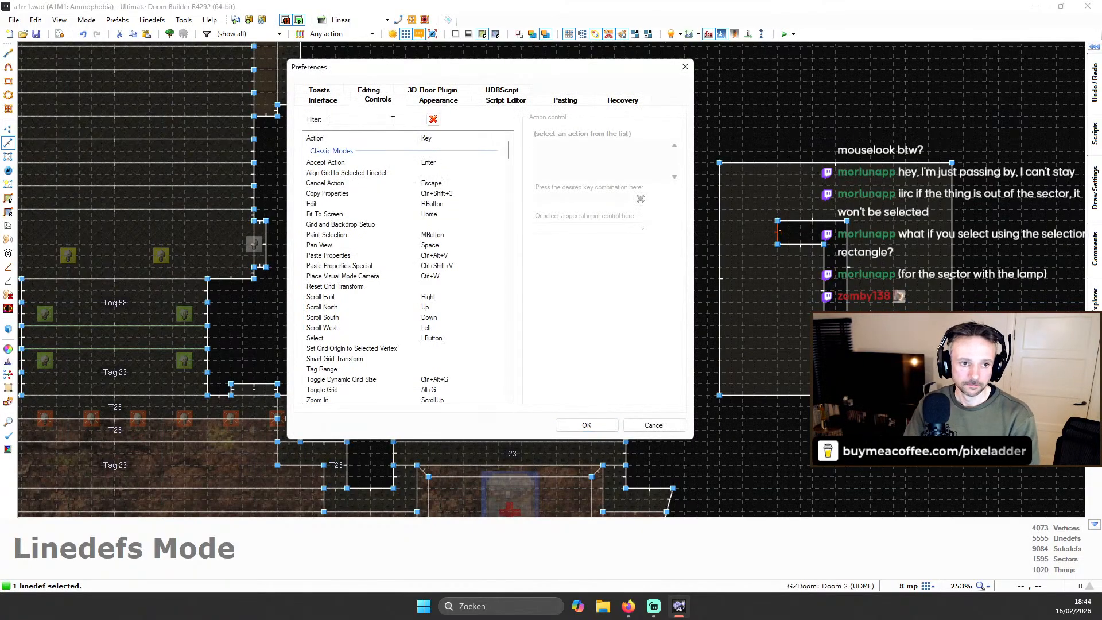
{"action": "type", "text": "scr"}
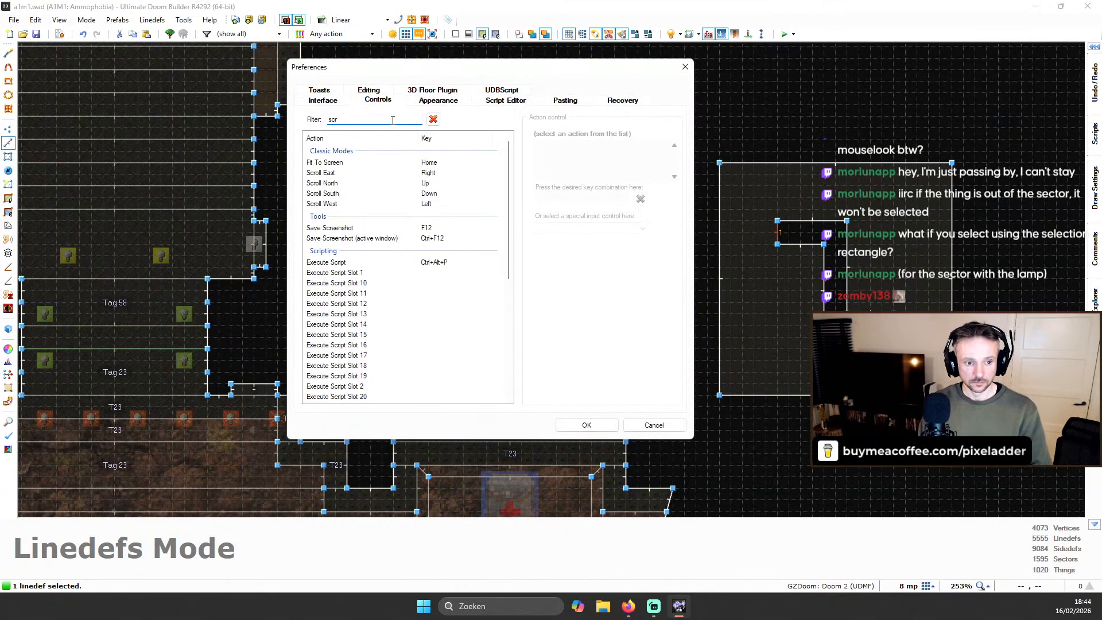
{"action": "left_click", "coordinate": [395, 261]}
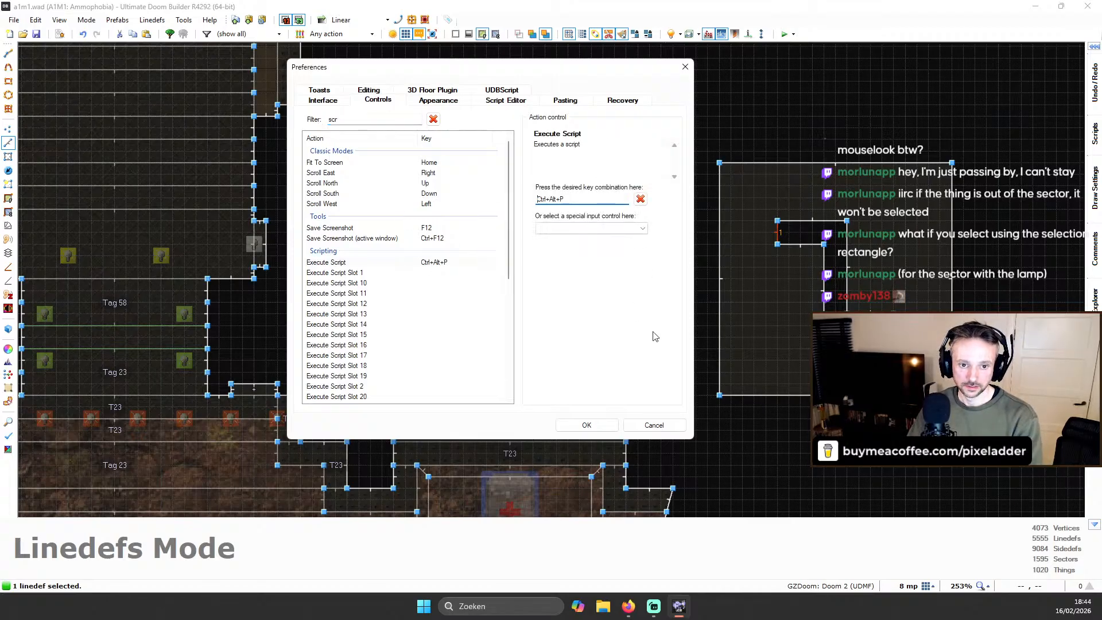
{"action": "left_click", "coordinate": [660, 426]}
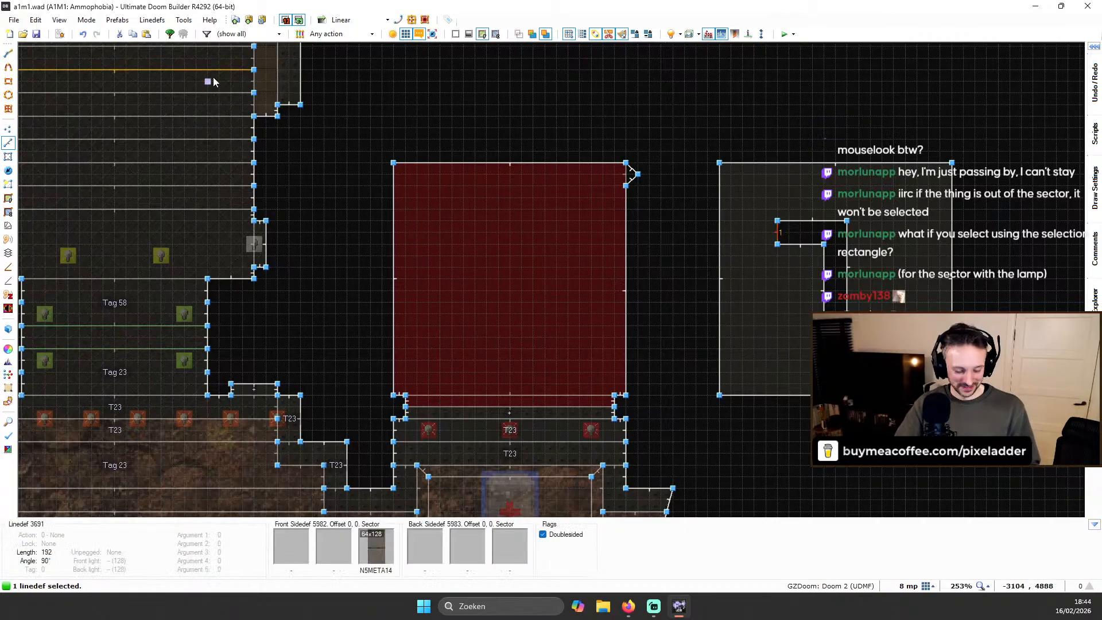
Save the map, close Ultimate Doom Builder, and relaunch it in a maximized window
{"action": "key", "text": "ctrl+s"}
{"action": "left_click", "coordinate": [1089, 5]}
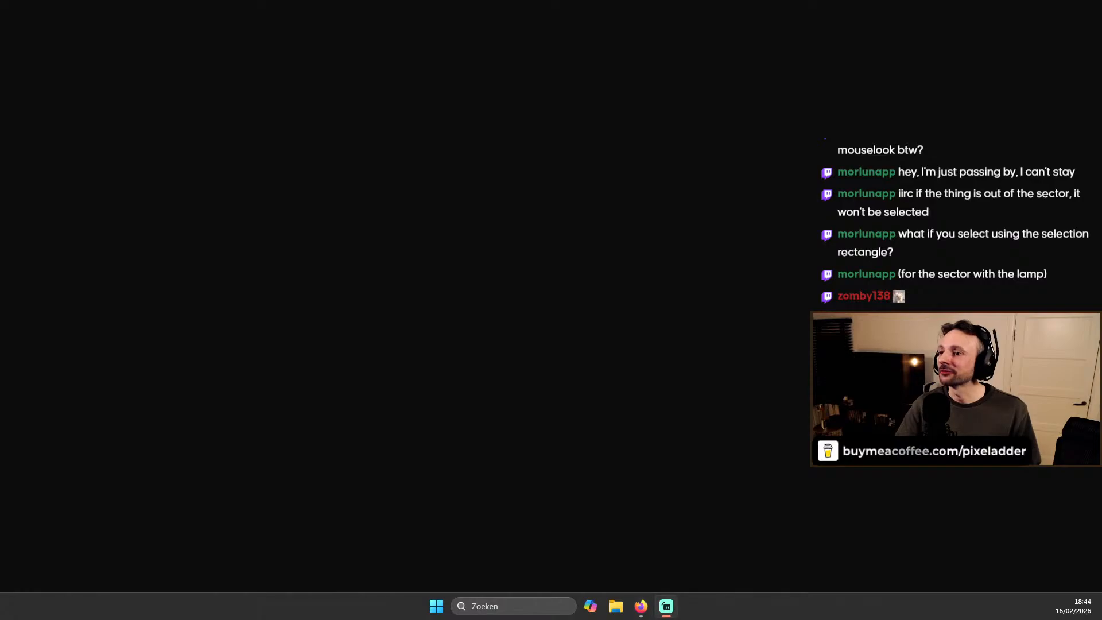
{"action": "key", "text": "super+e"}
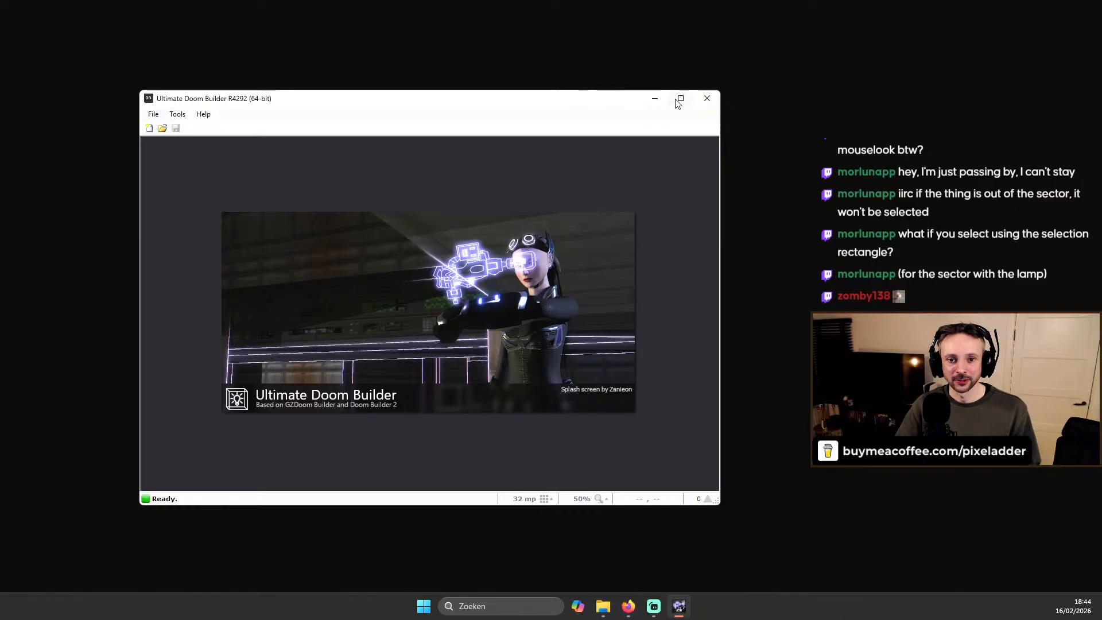
{"action": "left_click", "coordinate": [679, 99]}
Reopen the recently used a1m1.wad map and confirm its map options
{"action": "left_click", "coordinate": [14, 21]}
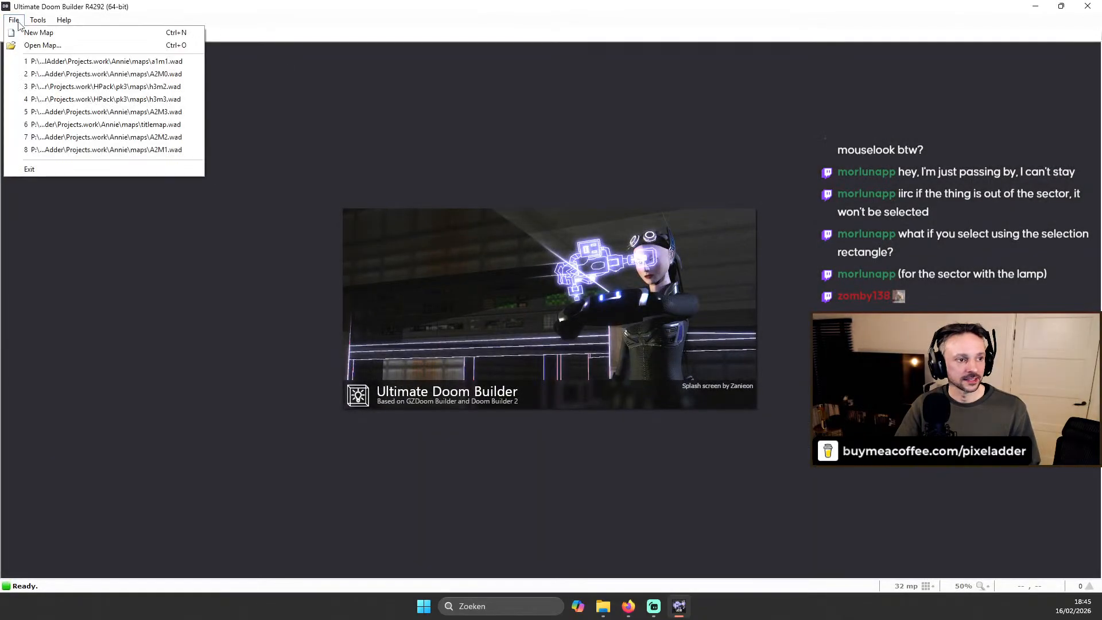
{"action": "left_click", "coordinate": [18, 22]}
{"action": "left_click", "coordinate": [9, 19]}
{"action": "left_click", "coordinate": [15, 21]}
{"action": "left_click", "coordinate": [11, 18]}
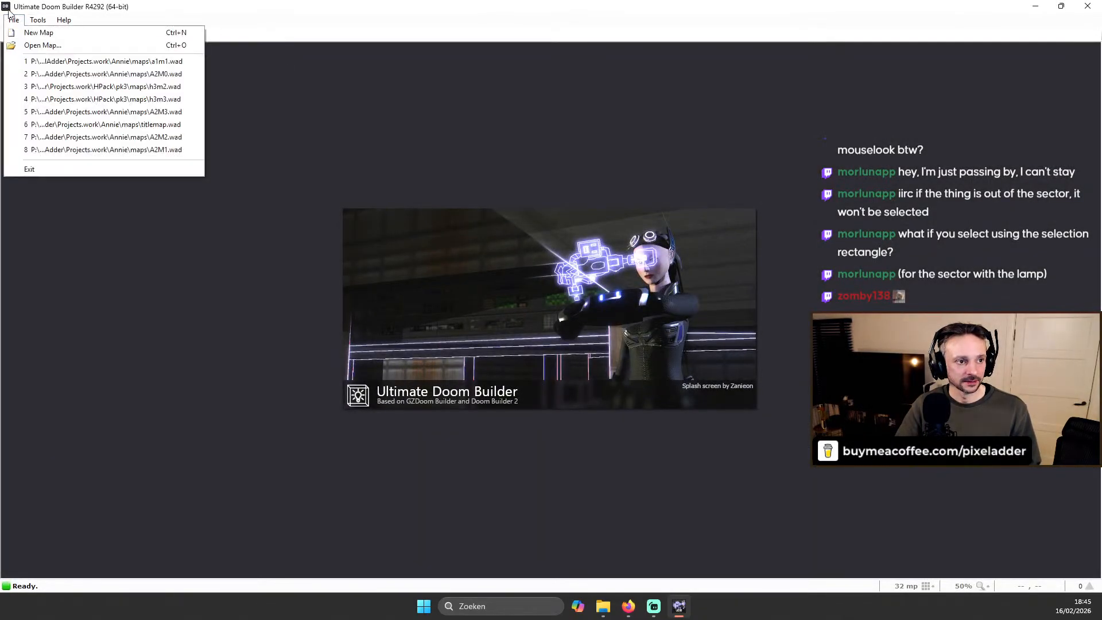
{"action": "left_click", "coordinate": [86, 61]}
{"action": "left_click", "coordinate": [655, 453]}
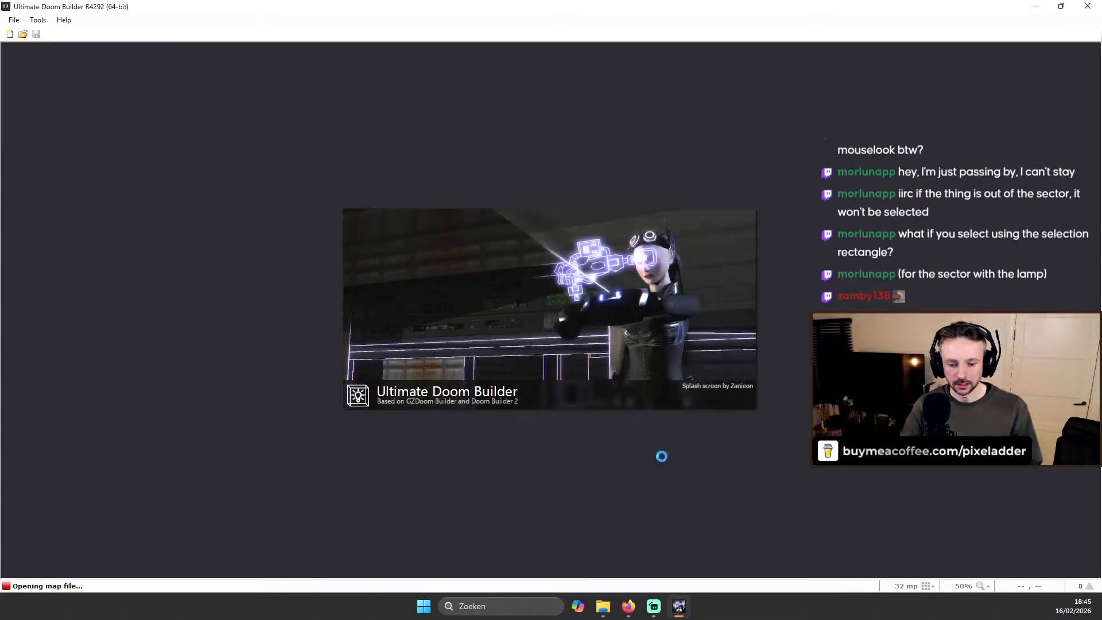
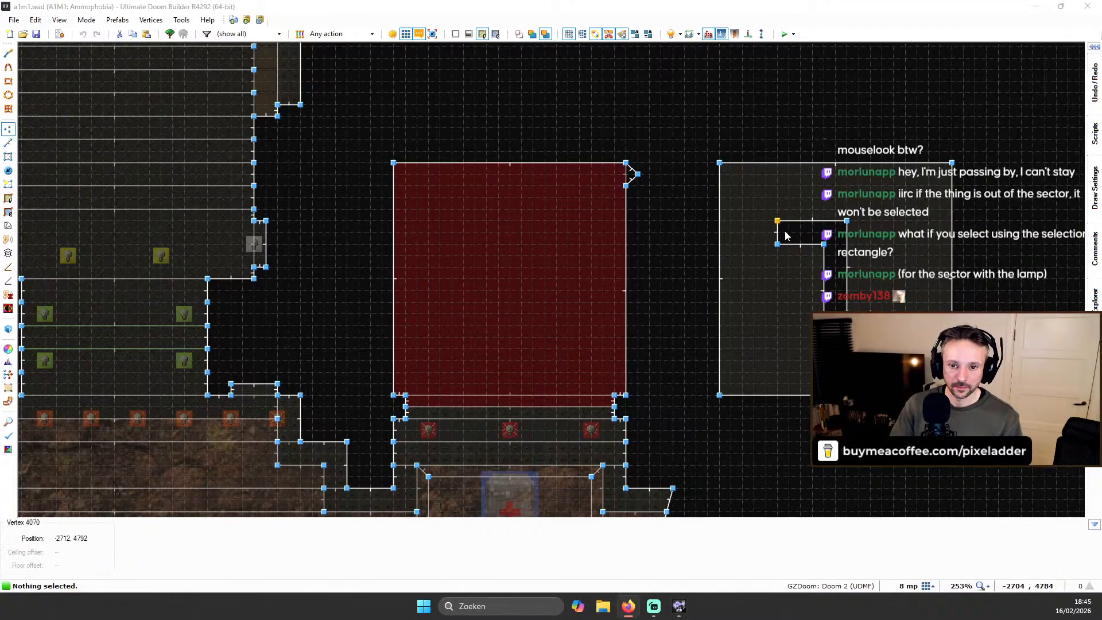
{"action": "left_click", "coordinate": [786, 238]}
{"action": "key", "text": "l"}
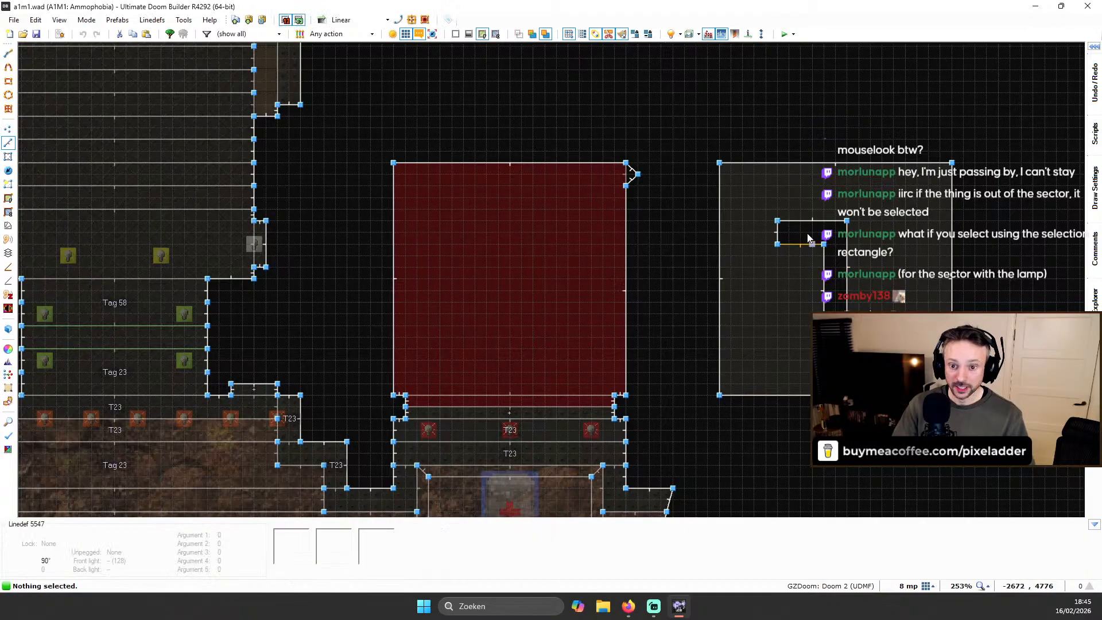
{"action": "left_click", "coordinate": [791, 241]}
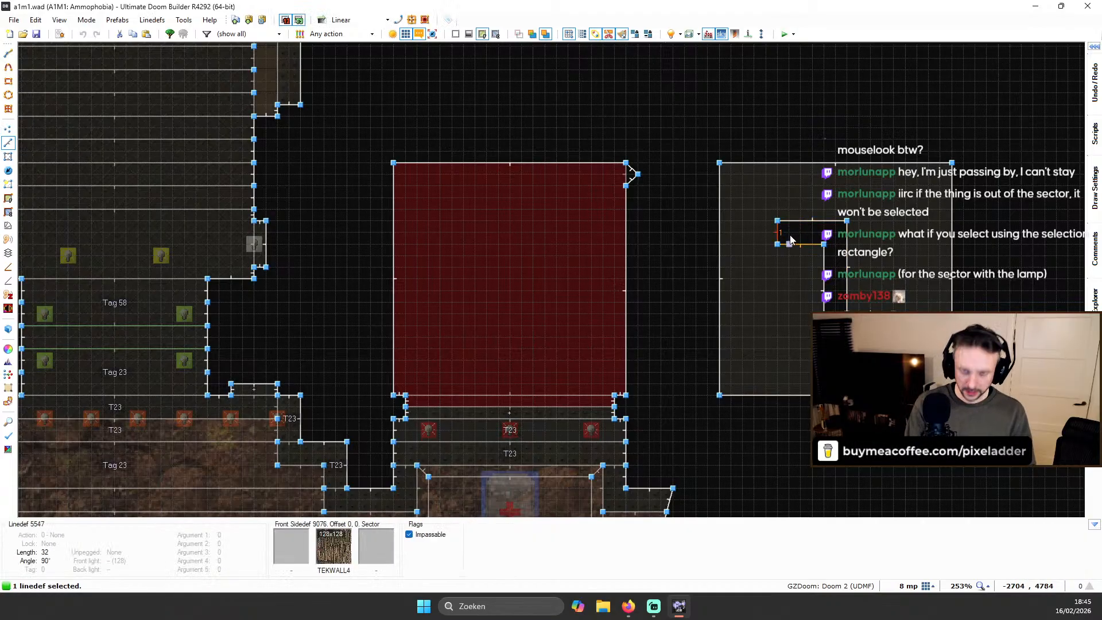
{"action": "key", "text": "l"}
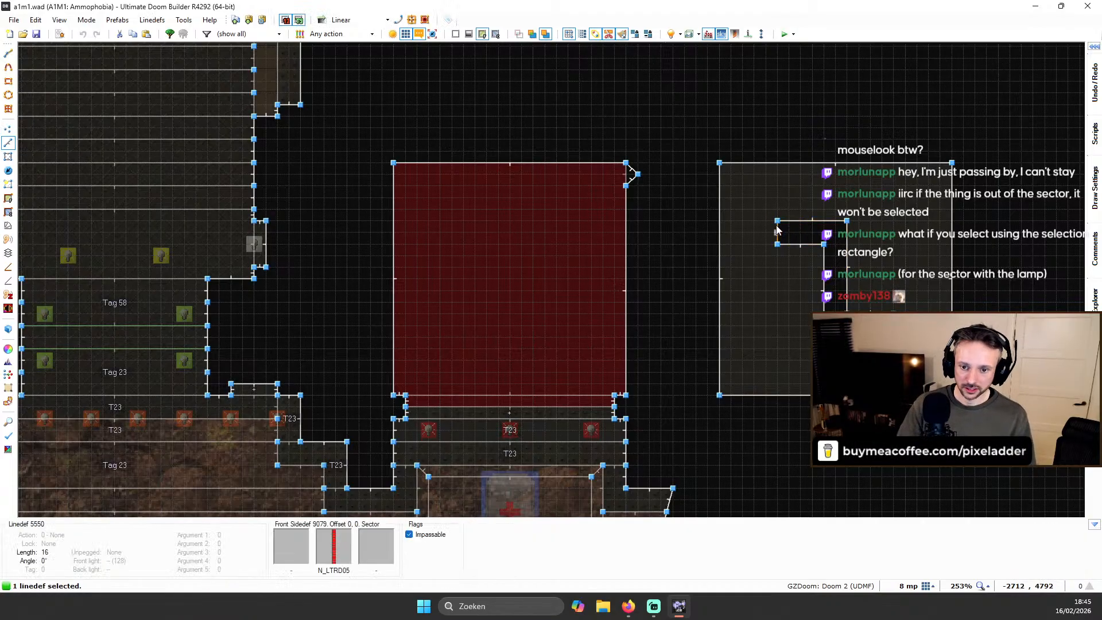
{"action": "key", "text": "l"}
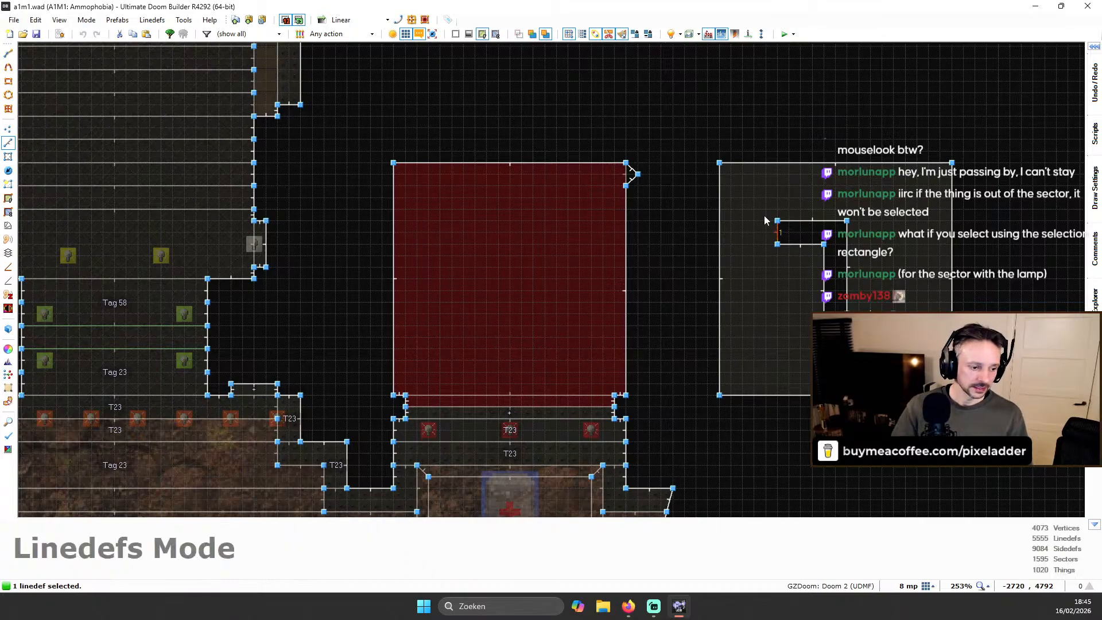
{"action": "key", "text": "alt+p"}
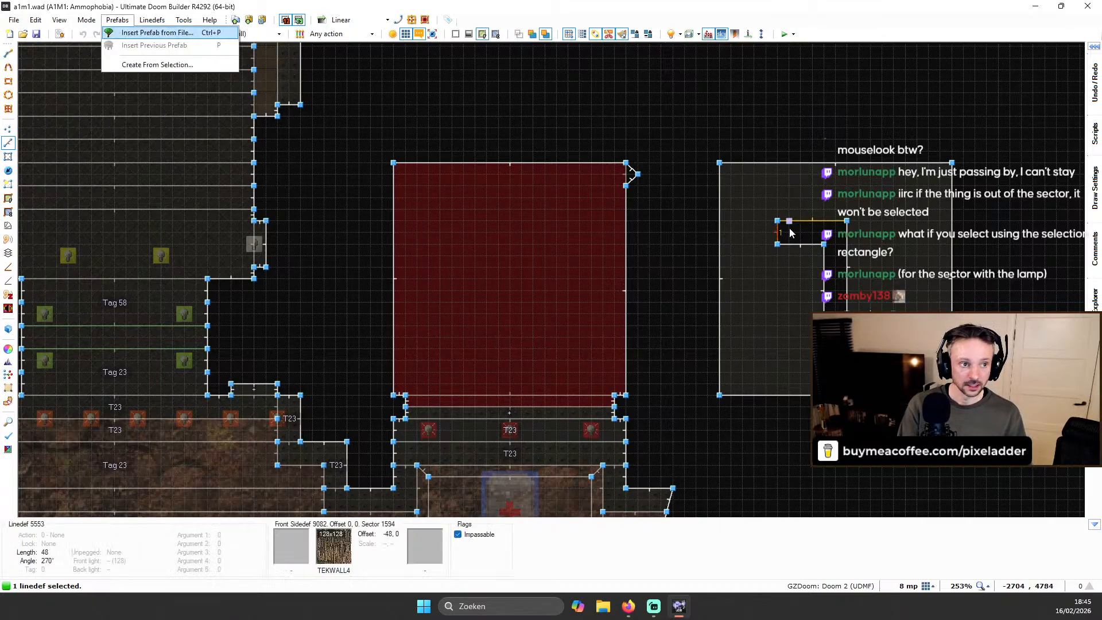
{"action": "key", "text": "Escape"}
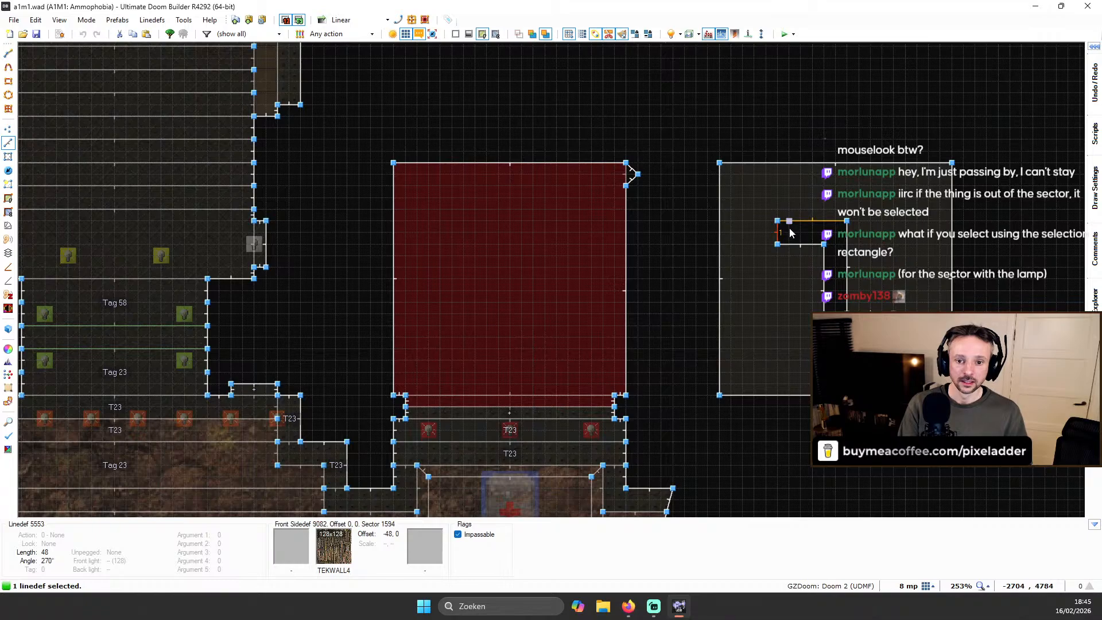
{"action": "key", "text": "l"}
{"action": "scroll", "coordinate": [826, 138], "scroll_direction": "down", "scroll_amount": 4}
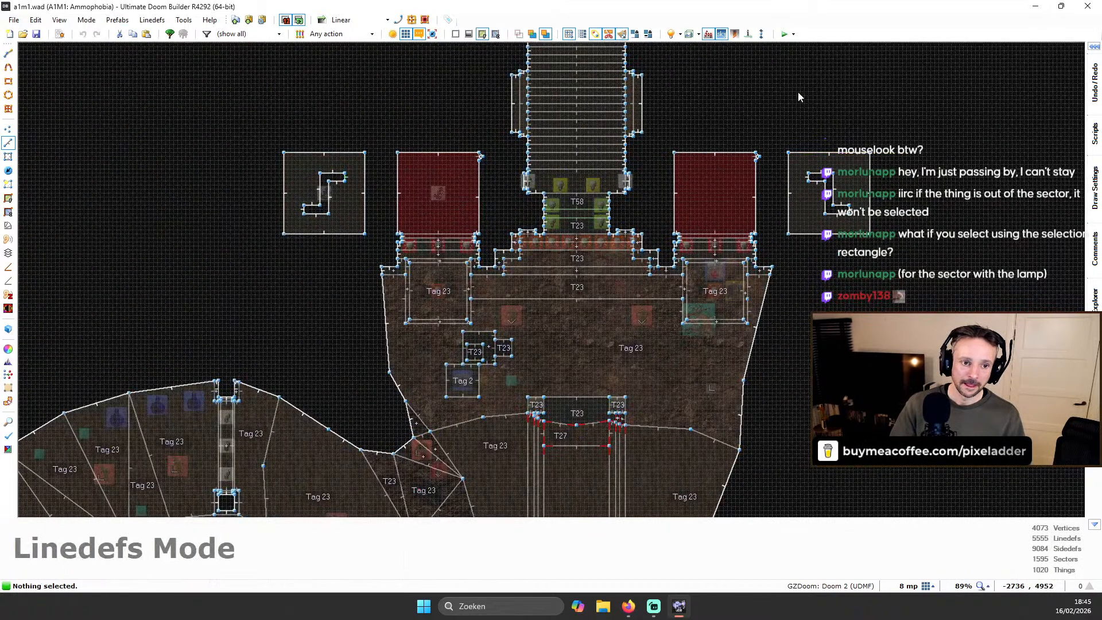
{"action": "scroll", "coordinate": [803, 175], "scroll_direction": "up", "scroll_amount": 3}
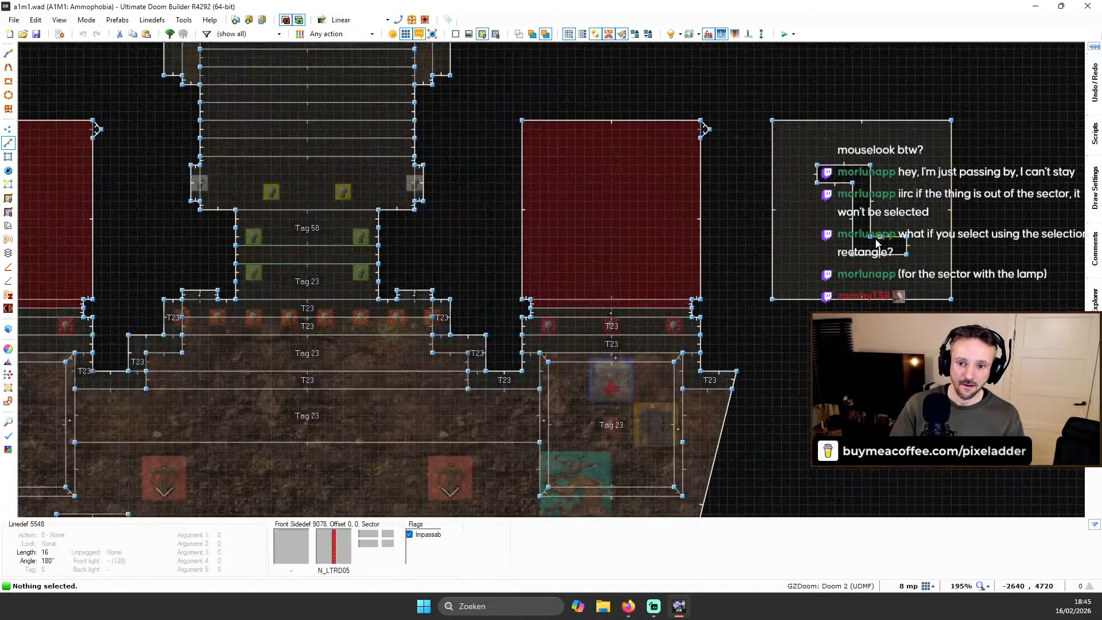
{"action": "key", "text": "l"}
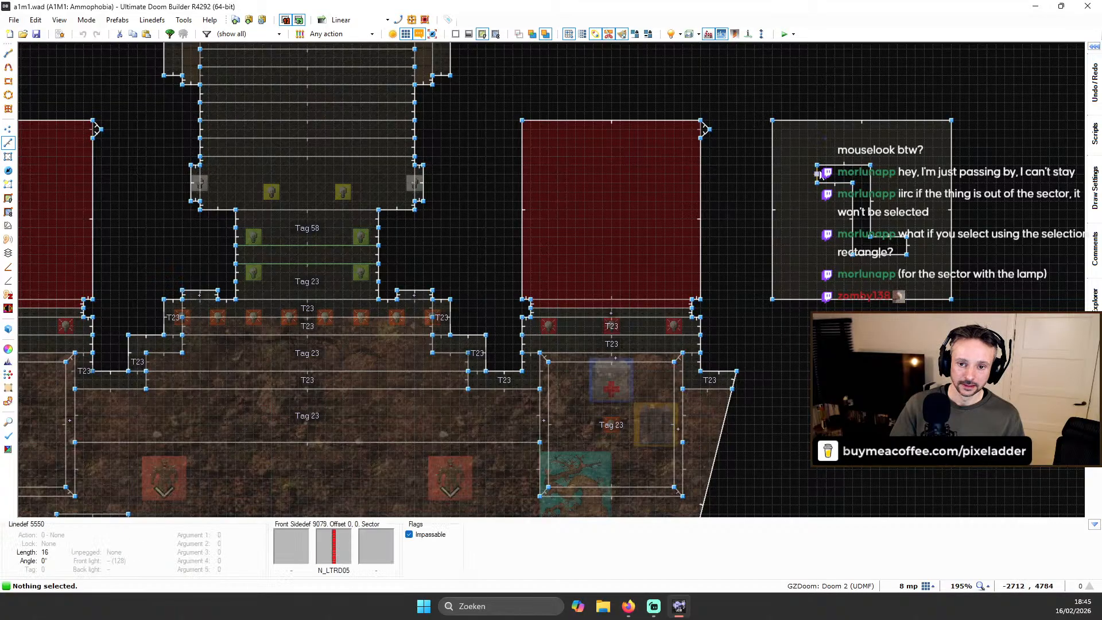
{"action": "key", "text": "s"}
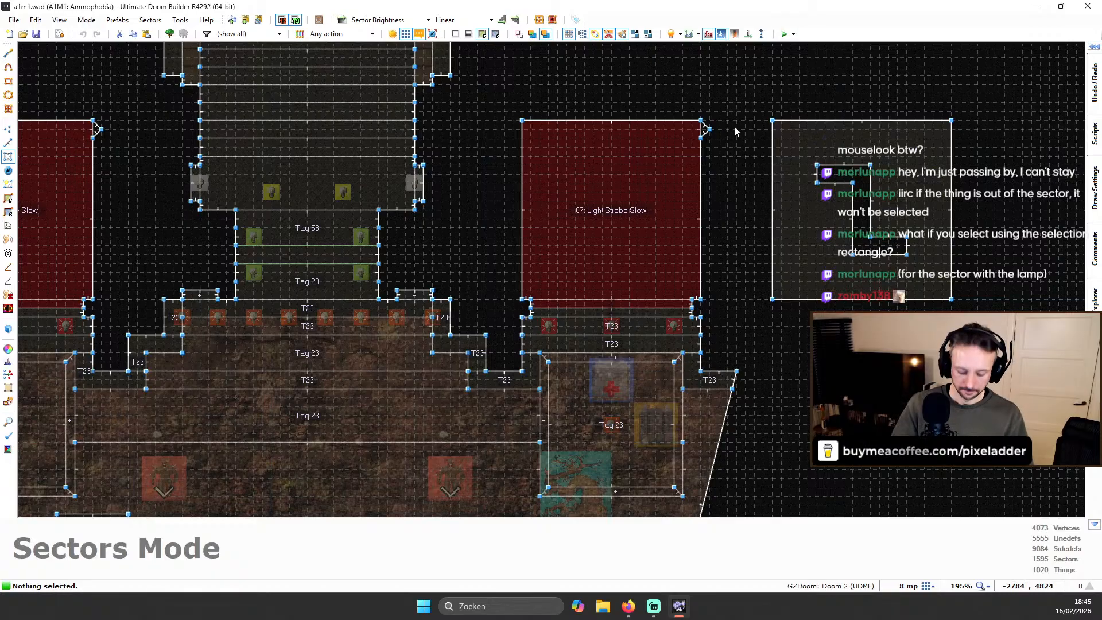
Run the Create PolyObject script on the short linedef at the western end of the eastern S-shape, placing the anchor beside it
{"action": "key", "text": "l"}
{"action": "left_click", "coordinate": [822, 183]}
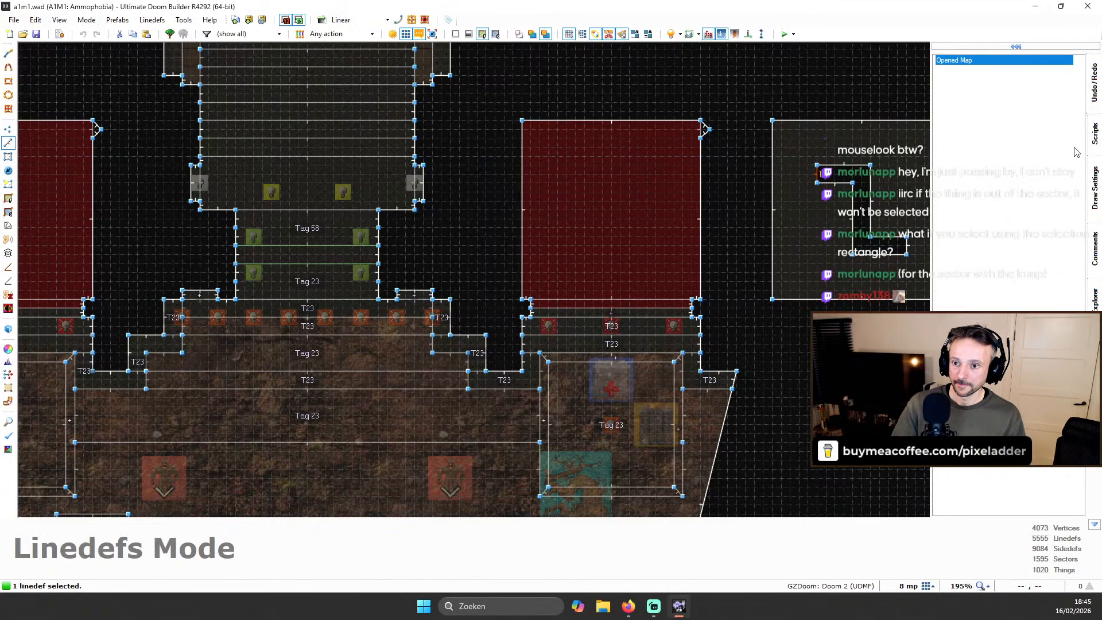
{"action": "left_click", "coordinate": [1094, 138]}
{"action": "scroll", "coordinate": [1027, 150], "scroll_direction": "down", "scroll_amount": 1}
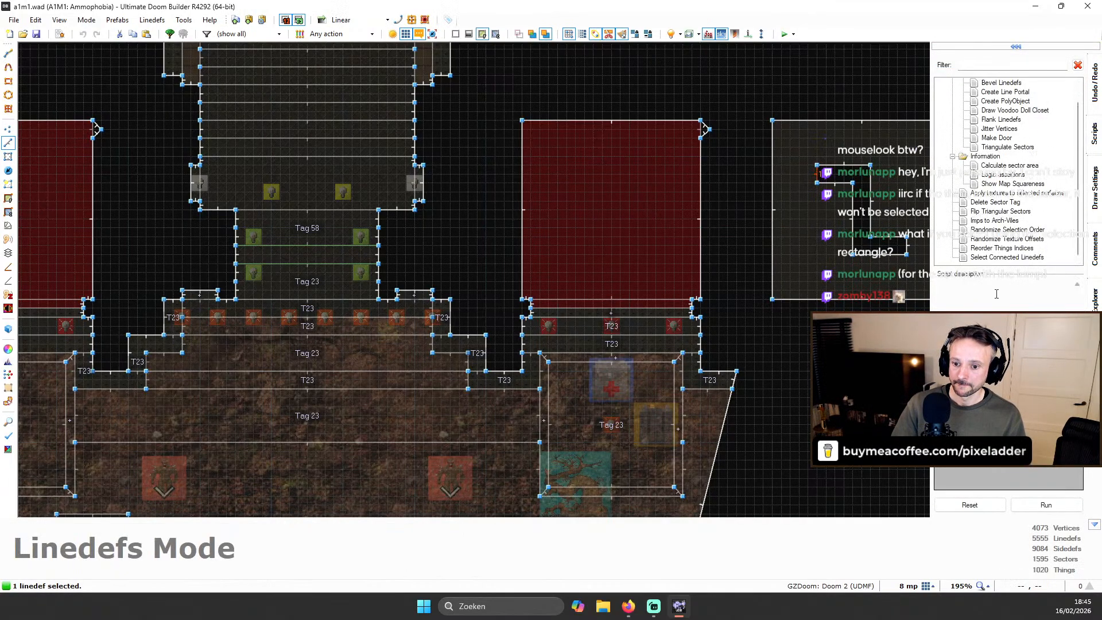
{"action": "scroll", "coordinate": [1027, 159], "scroll_direction": "up", "scroll_amount": 1}
{"action": "scroll", "coordinate": [1028, 158], "scroll_direction": "down", "scroll_amount": 1}
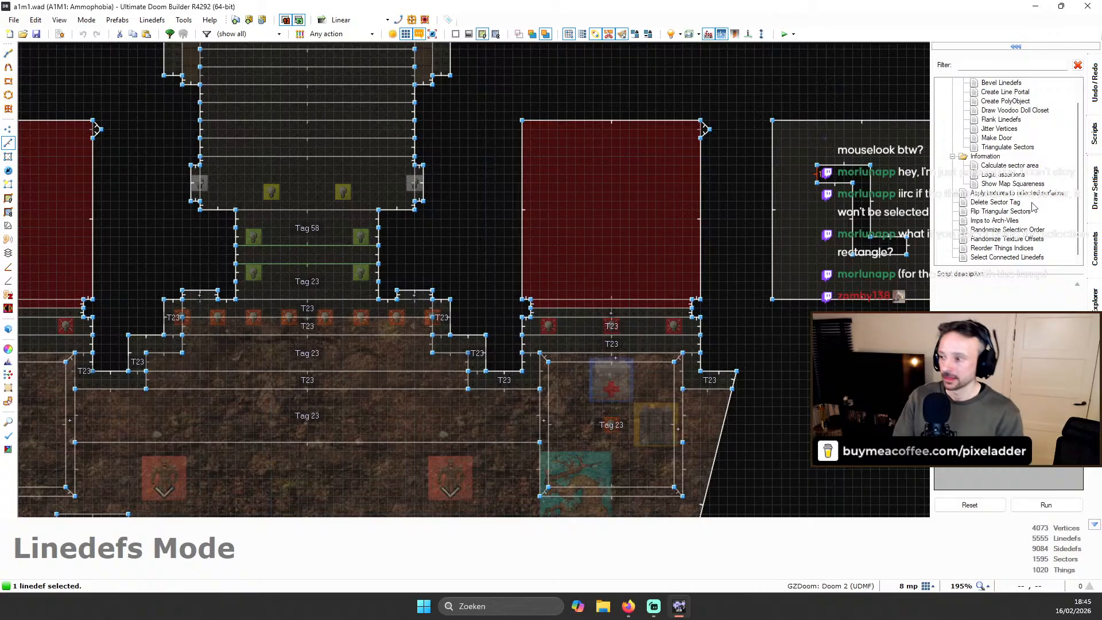
{"action": "mouse_move", "coordinate": [1094, 127]}
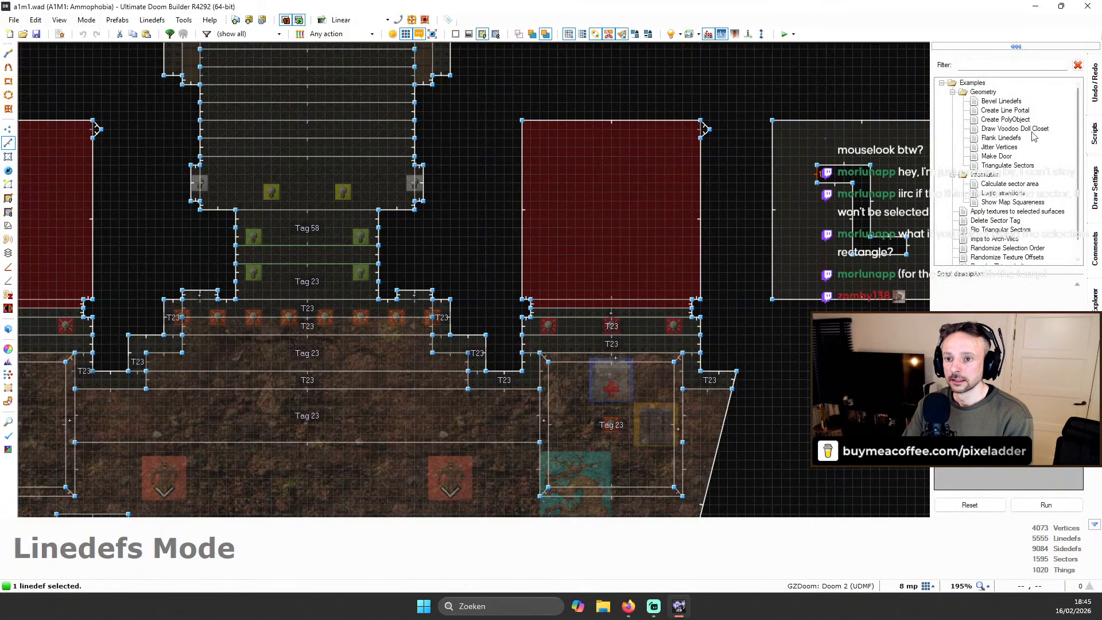
{"action": "left_click", "coordinate": [1007, 122]}
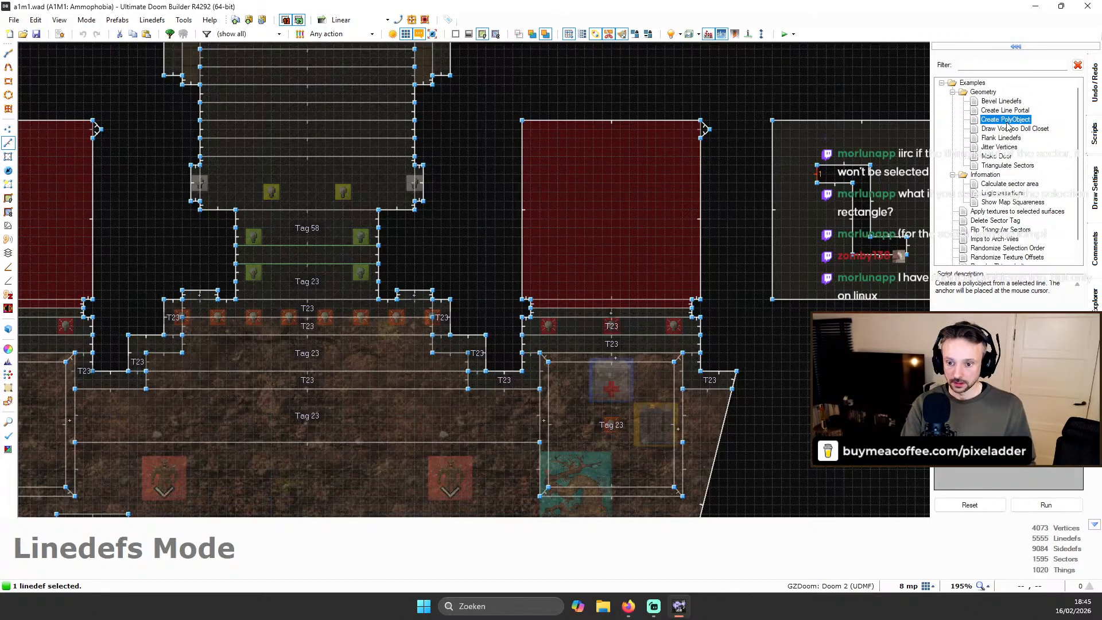
{"action": "left_click", "coordinate": [1028, 505]}
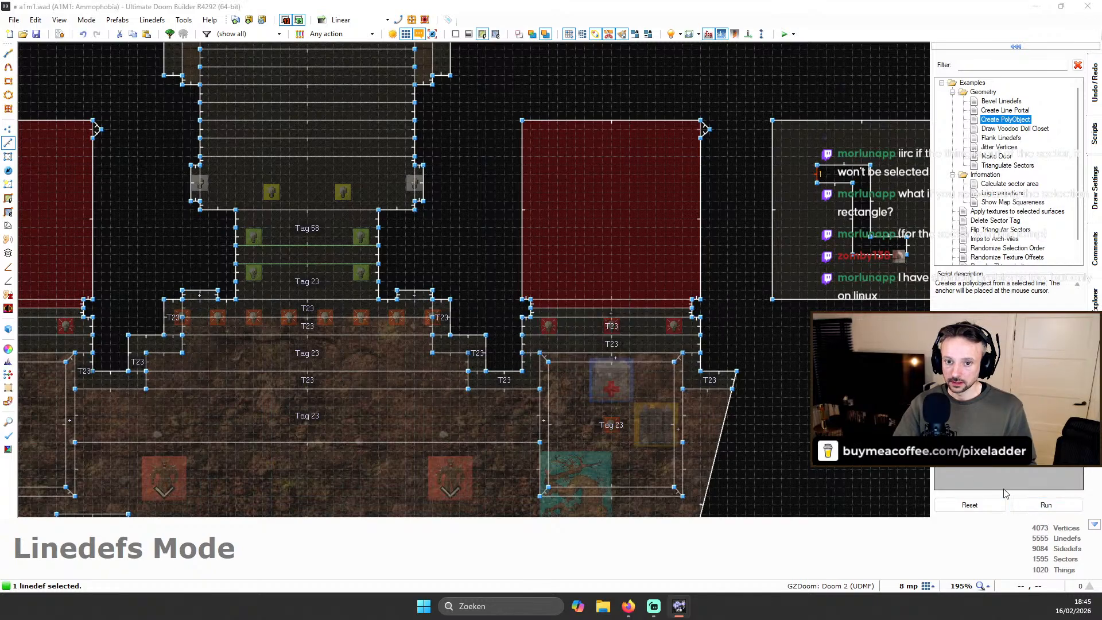
{"action": "left_click", "coordinate": [815, 175]}
{"action": "key", "text": "ctrl+shift+p"}
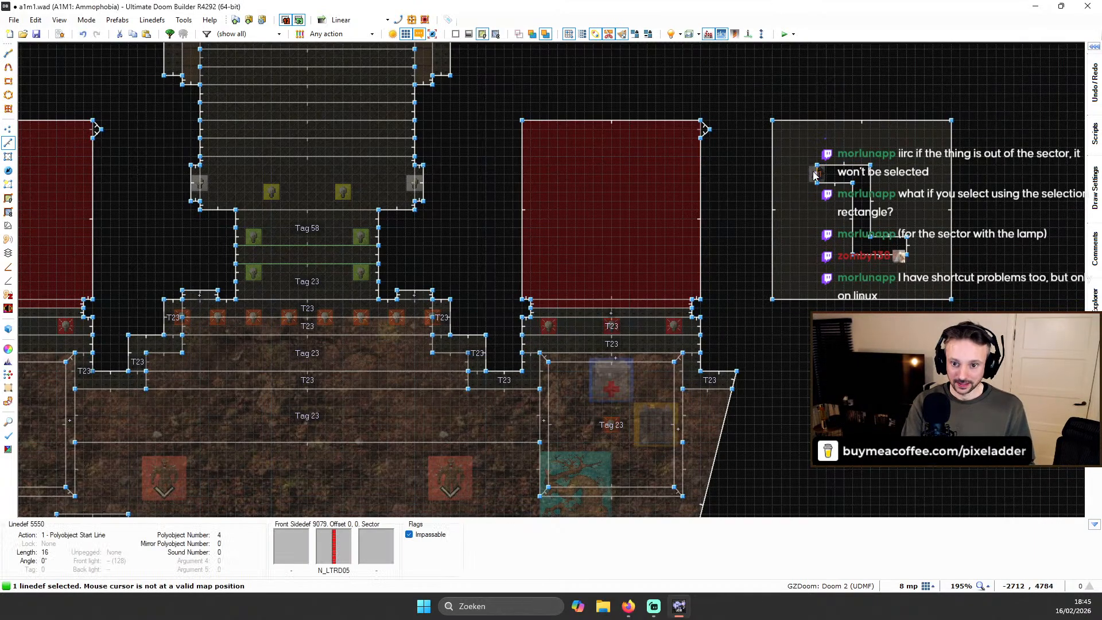
Move the new polyobject start spot off the overlapping anchor to -2728, 4744
{"action": "key", "text": "t"}
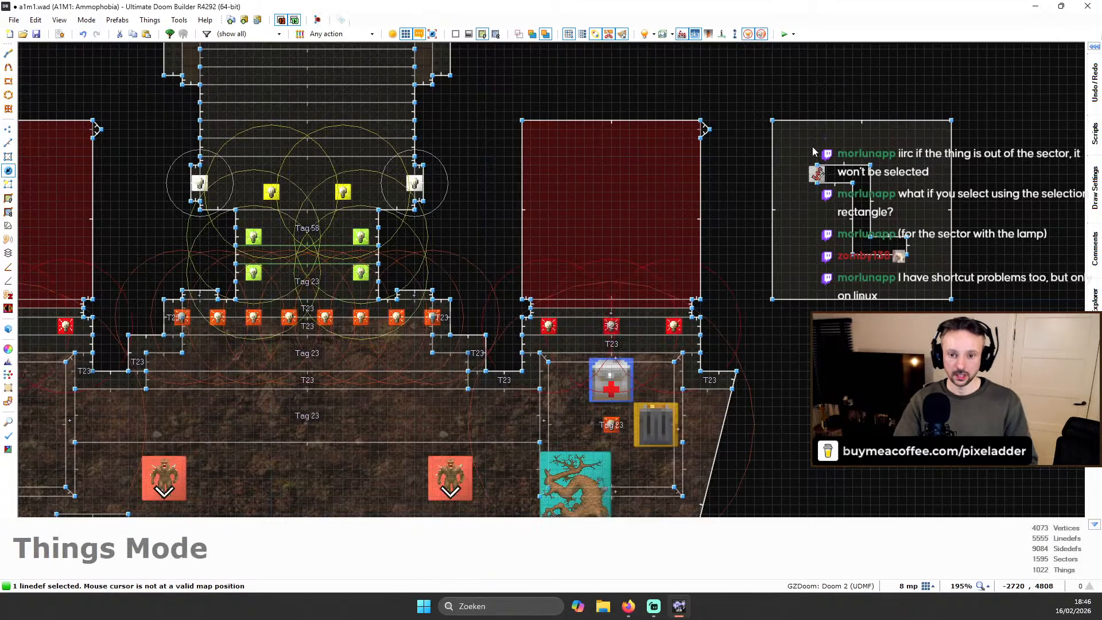
{"action": "scroll", "coordinate": [815, 167], "scroll_direction": "up", "scroll_amount": 6}
{"action": "scroll", "coordinate": [840, 201], "scroll_direction": "down", "scroll_amount": 6}
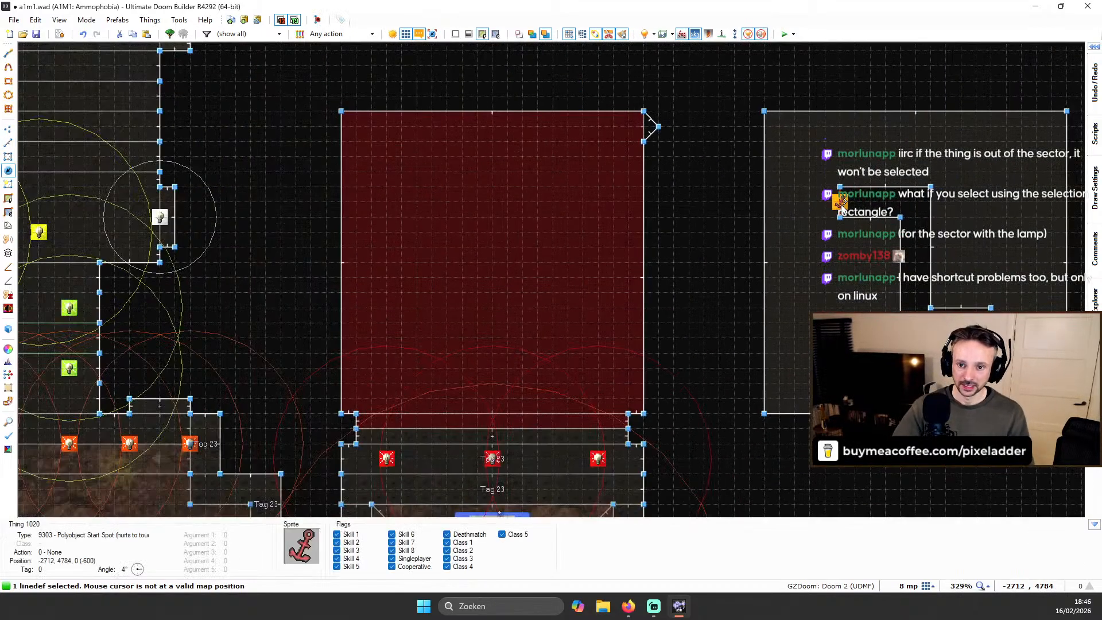
{"action": "key", "text": "t"}
{"action": "key", "text": "c"}
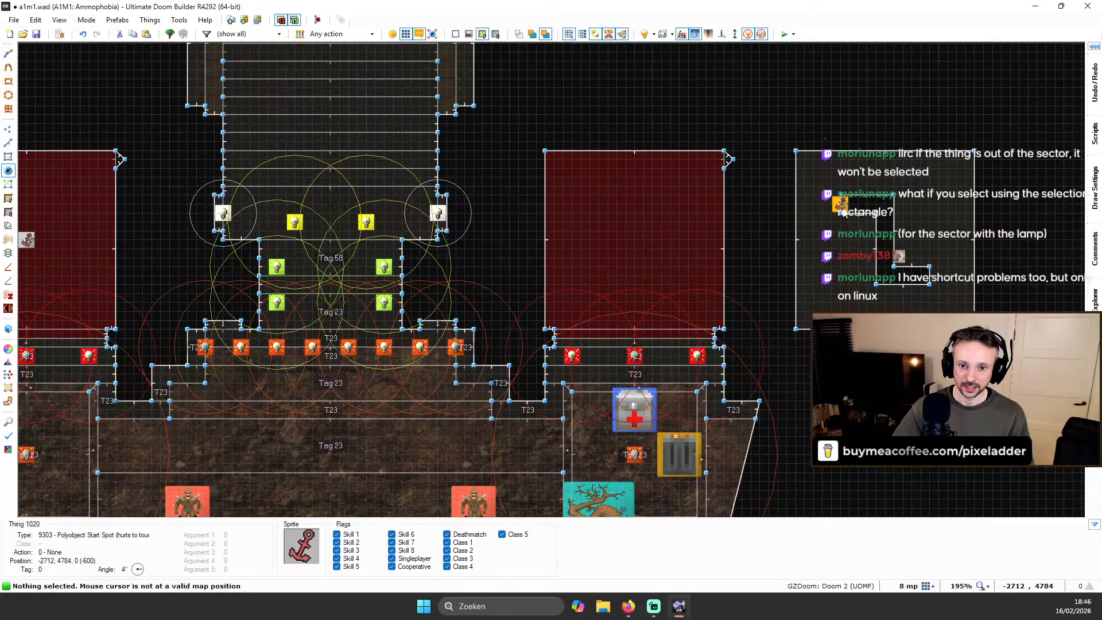
{"action": "right_click_drag", "start_coordinate": [842, 208], "coordinate": [824, 251], "text": "shift"}
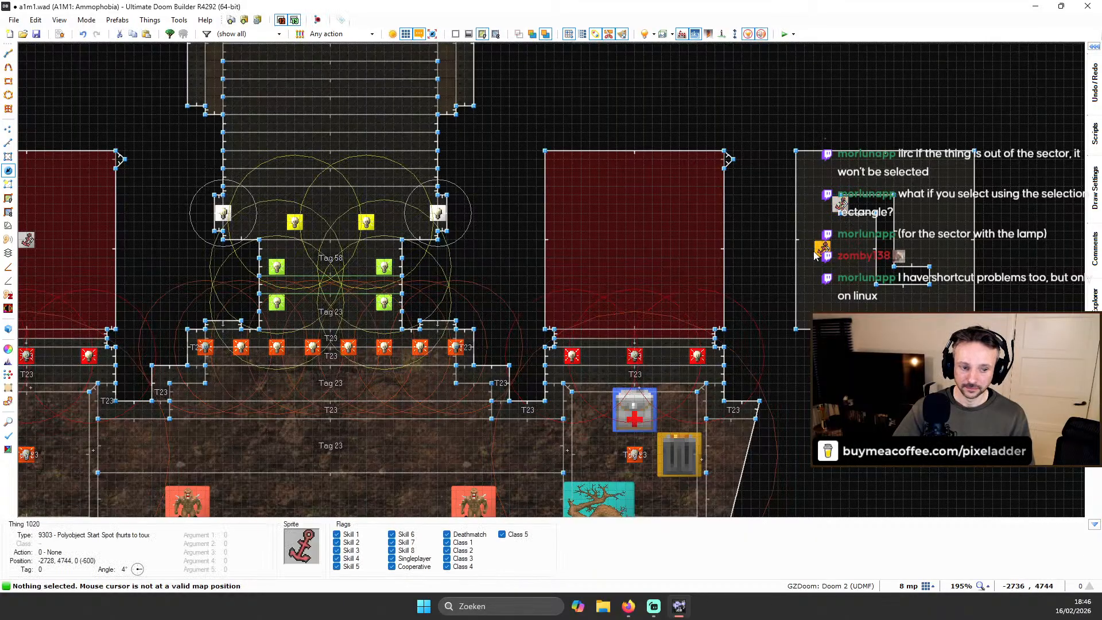
Place the polyobject anchor in the middle of the eastern S-shape and the start spot at -2896, 4752, the eastern red sector's centre
{"action": "scroll", "coordinate": [824, 247], "scroll_direction": "down", "scroll_amount": 1}
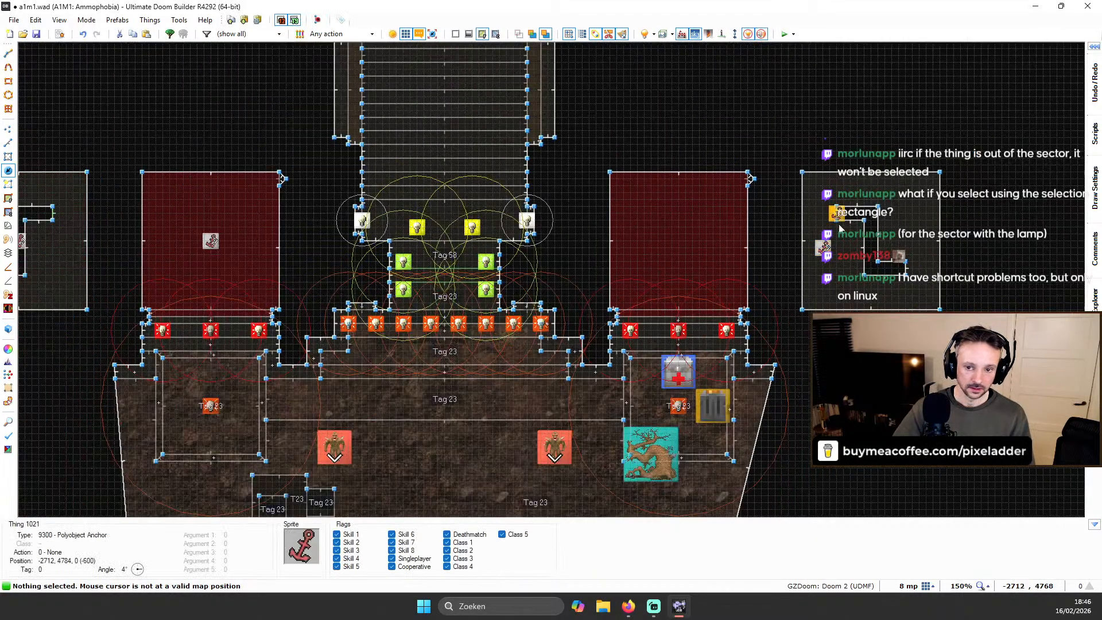
{"action": "scroll", "coordinate": [841, 203], "scroll_direction": "up", "scroll_amount": 4}
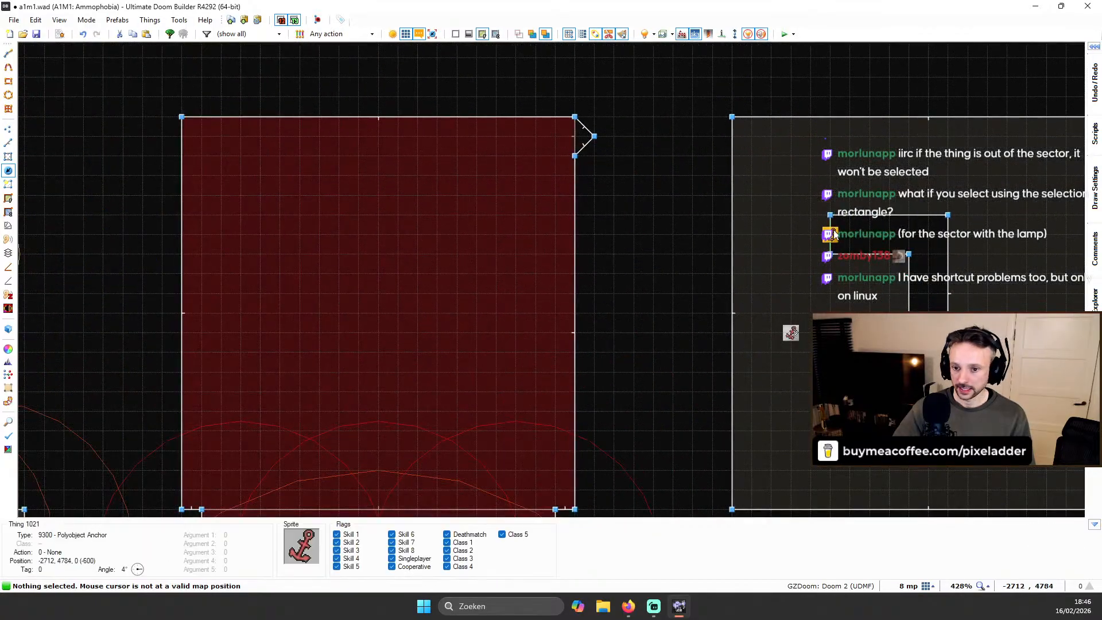
{"action": "right_click_drag", "start_coordinate": [830, 233], "coordinate": [646, 270]}
{"action": "scroll", "coordinate": [917, 255], "scroll_direction": "down", "scroll_amount": 1}
{"action": "scroll", "coordinate": [912, 255], "scroll_direction": "down", "scroll_amount": 3}
{"action": "scroll", "coordinate": [847, 280], "scroll_direction": "up", "scroll_amount": 2}
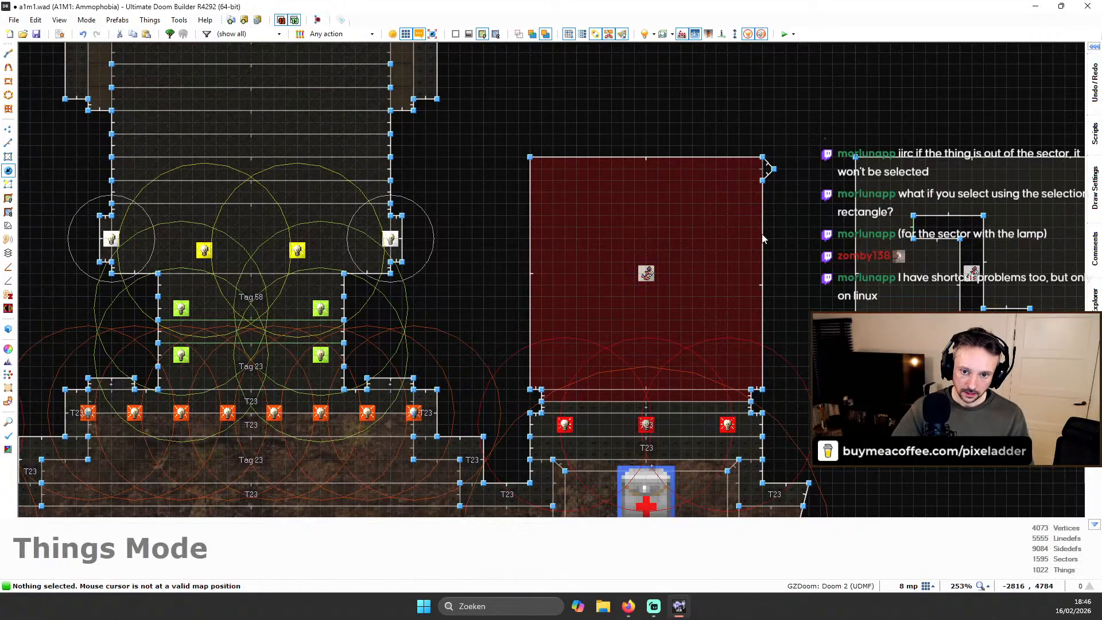
{"action": "scroll", "coordinate": [670, 281], "scroll_direction": "down", "scroll_amount": 2}
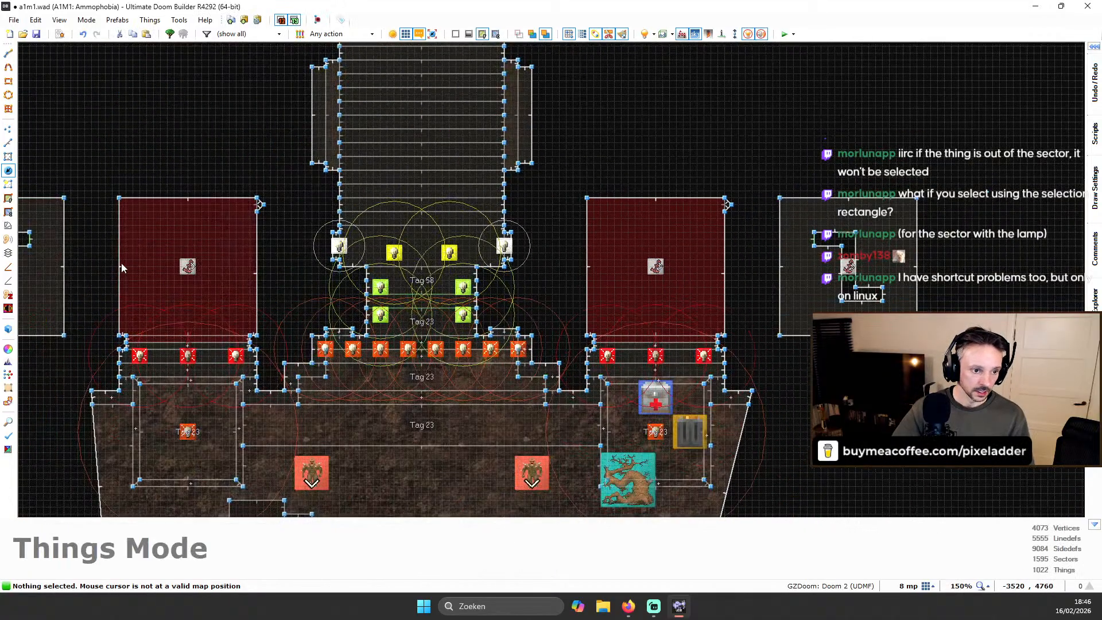
Inspect the thing types and angles of the western polyobject's start spot and anchor, leaving them as they are
{"action": "scroll", "coordinate": [188, 269], "scroll_direction": "down", "scroll_amount": 3}
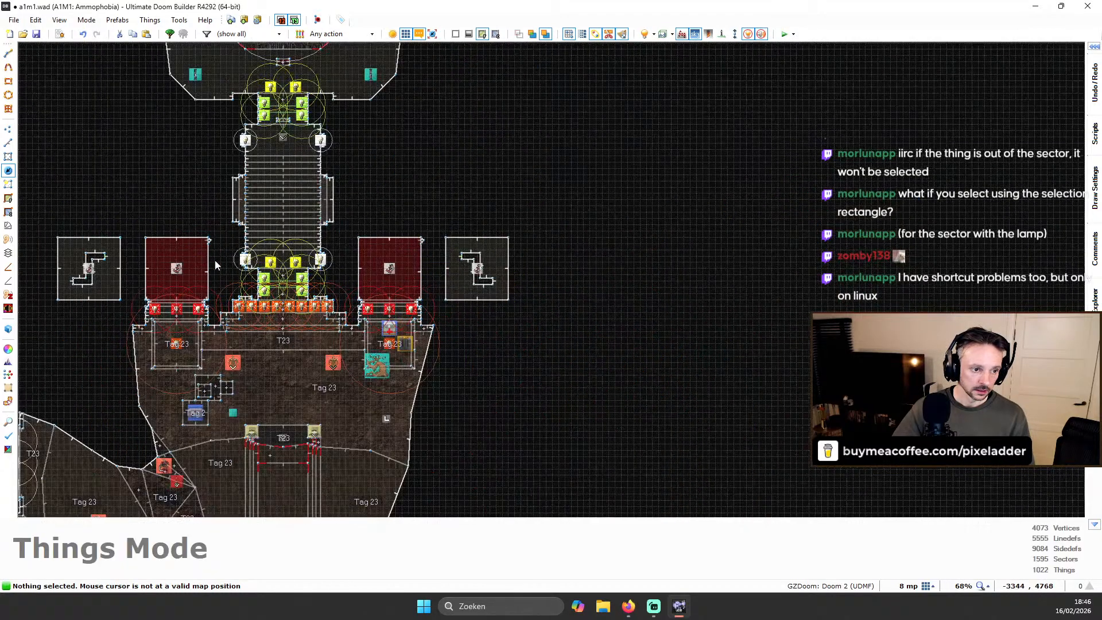
{"action": "scroll", "coordinate": [112, 268], "scroll_direction": "up", "scroll_amount": 3}
{"action": "left_click_drag", "start_coordinate": [45, 246], "coordinate": [299, 289]}
{"action": "right_click", "coordinate": [272, 270]}
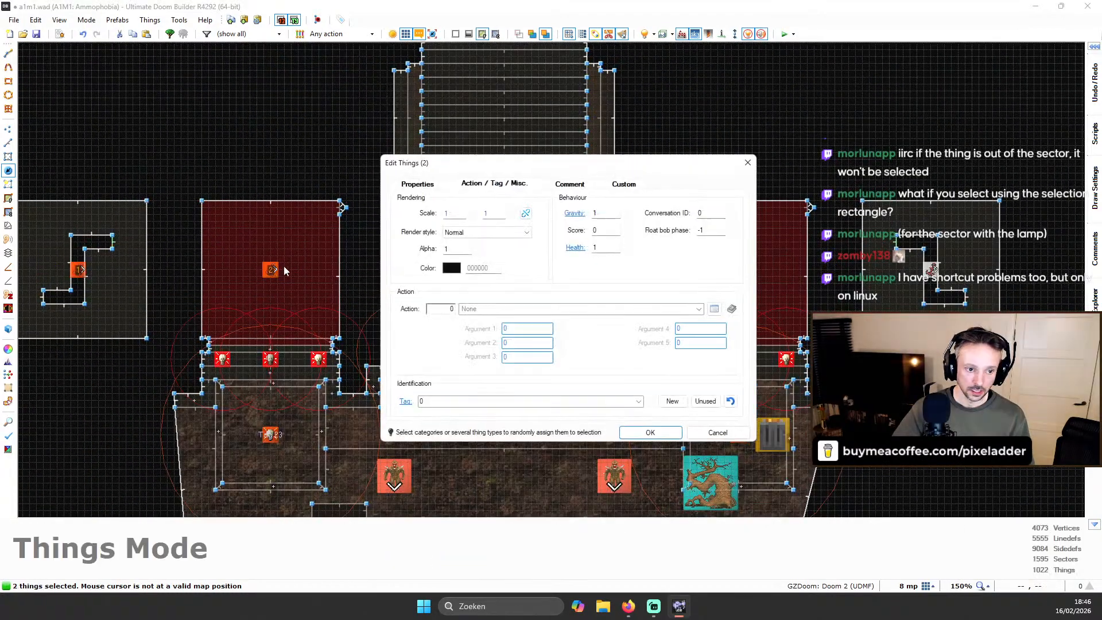
{"action": "left_click", "coordinate": [417, 184]}
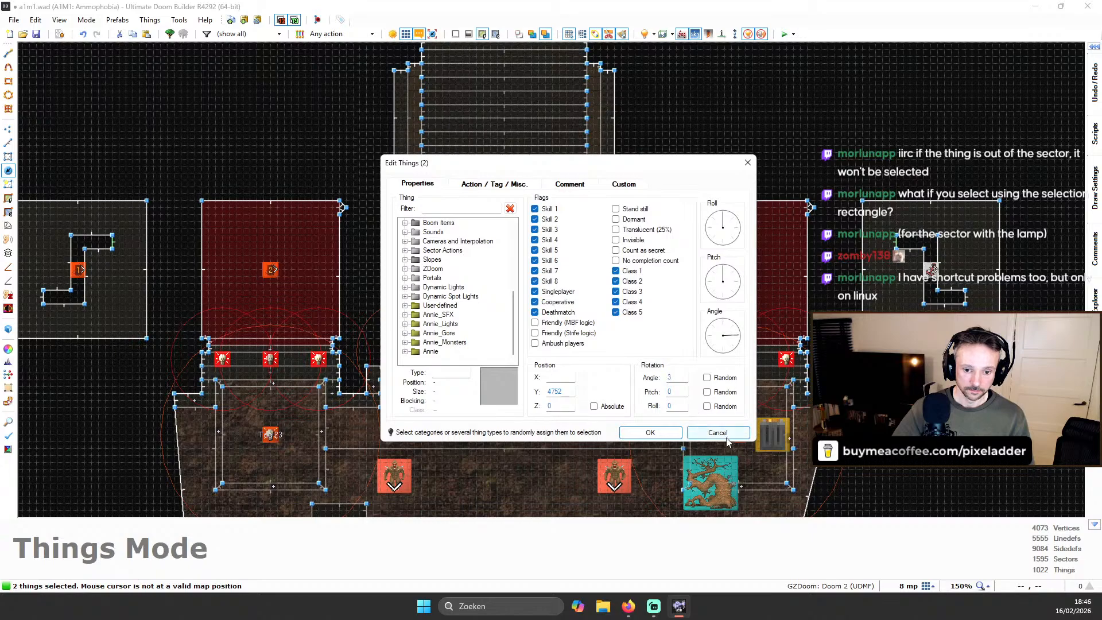
{"action": "left_click", "coordinate": [650, 433]}
{"action": "right_click", "coordinate": [270, 270]}
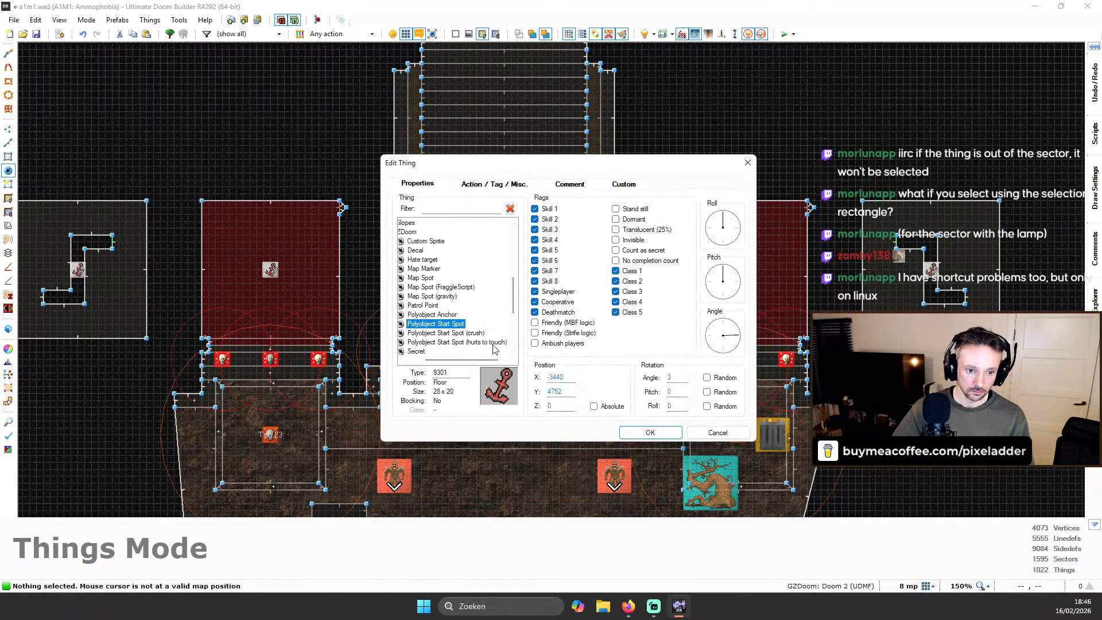
{"action": "left_click", "coordinate": [650, 432]}
{"action": "right_click", "coordinate": [74, 276]}
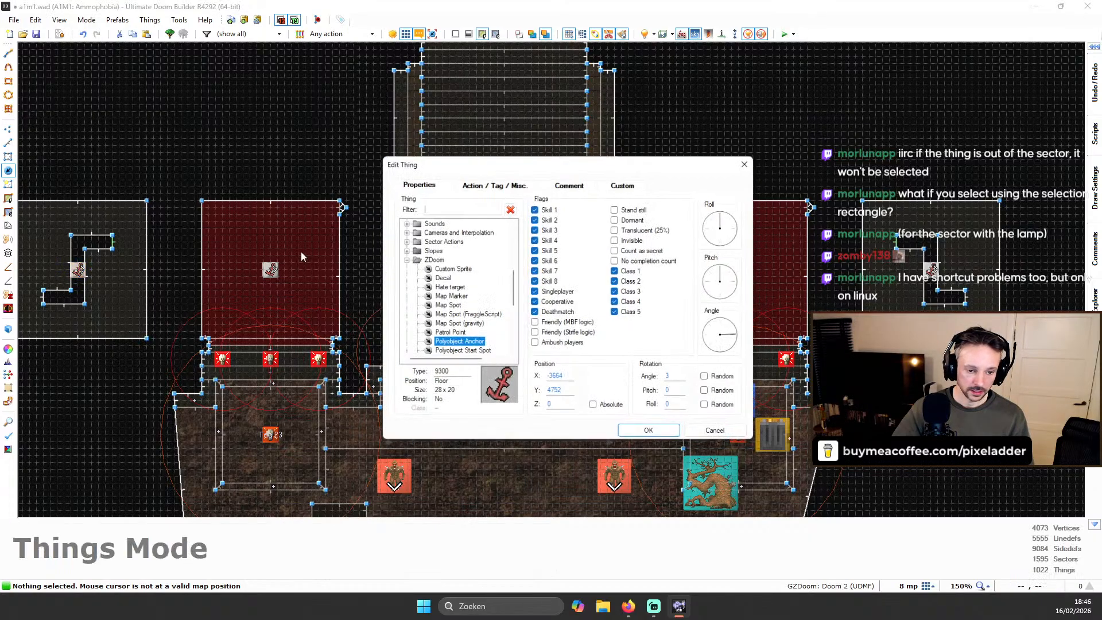
{"action": "left_click", "coordinate": [718, 433]}
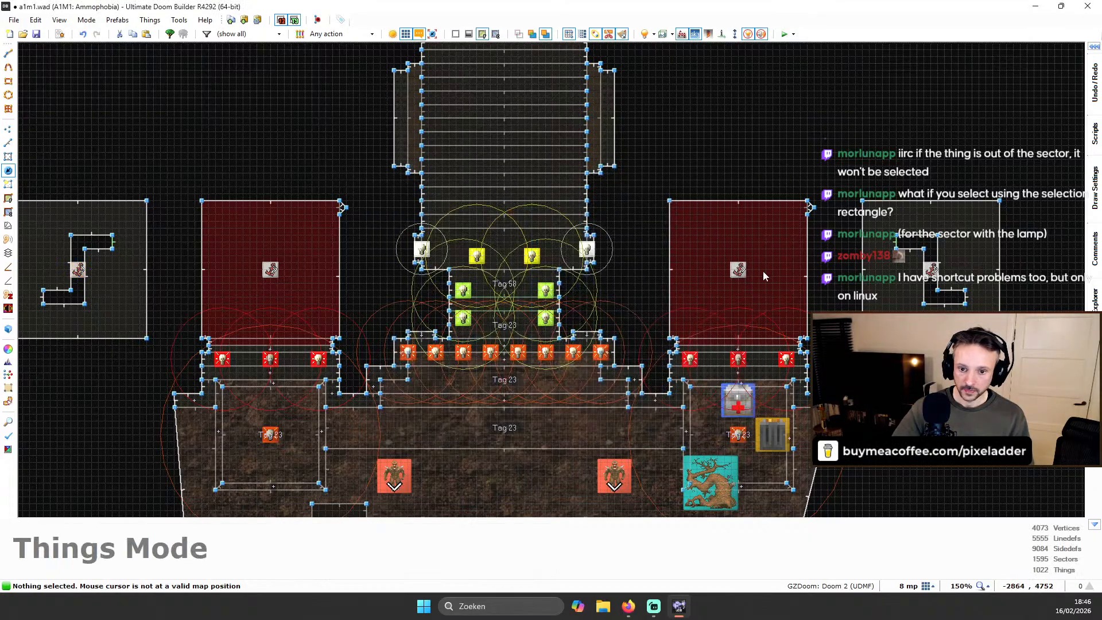
Change the eastern red sector's start spot to the plain Polyobject Start Spot type (9301) and recheck its properties
{"action": "right_click", "coordinate": [747, 270]}
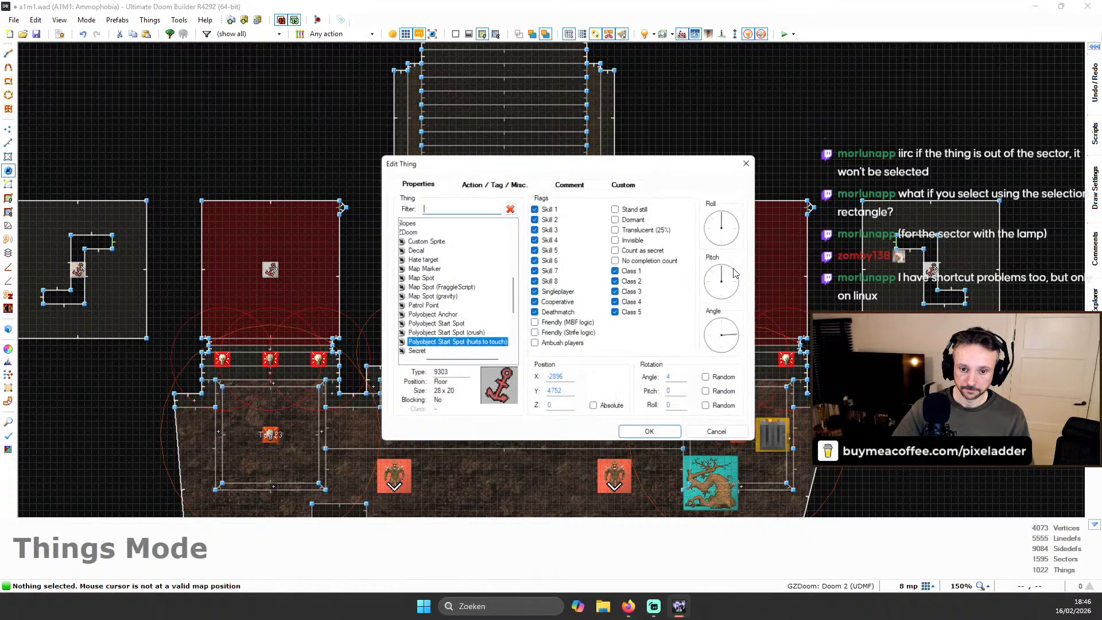
{"action": "left_click", "coordinate": [448, 324]}
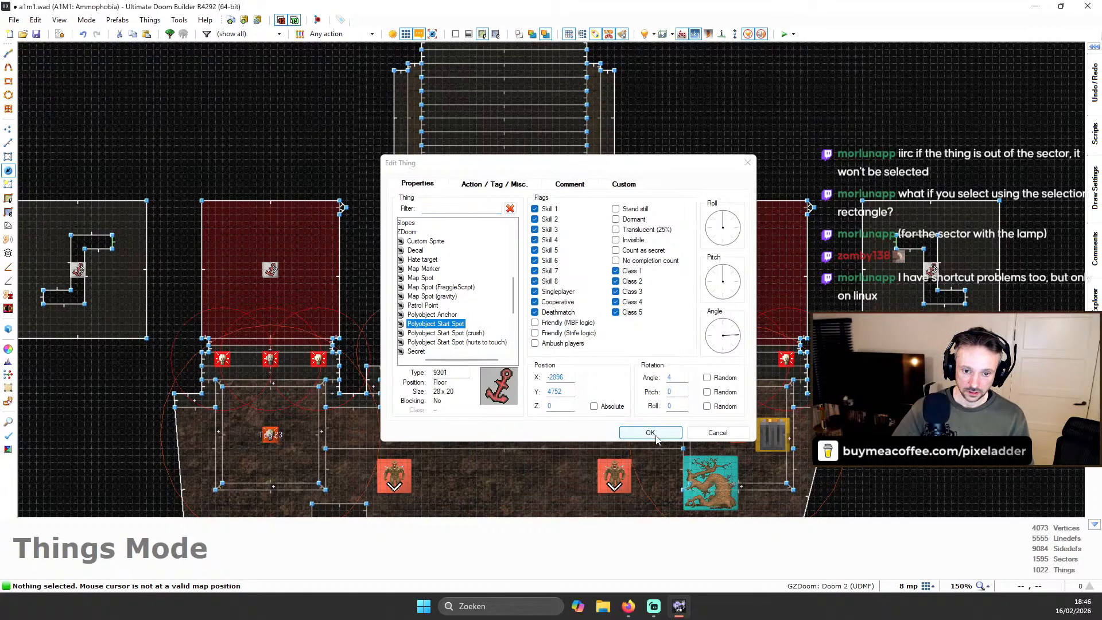
{"action": "left_click", "coordinate": [637, 433]}
{"action": "right_click", "coordinate": [737, 273]}
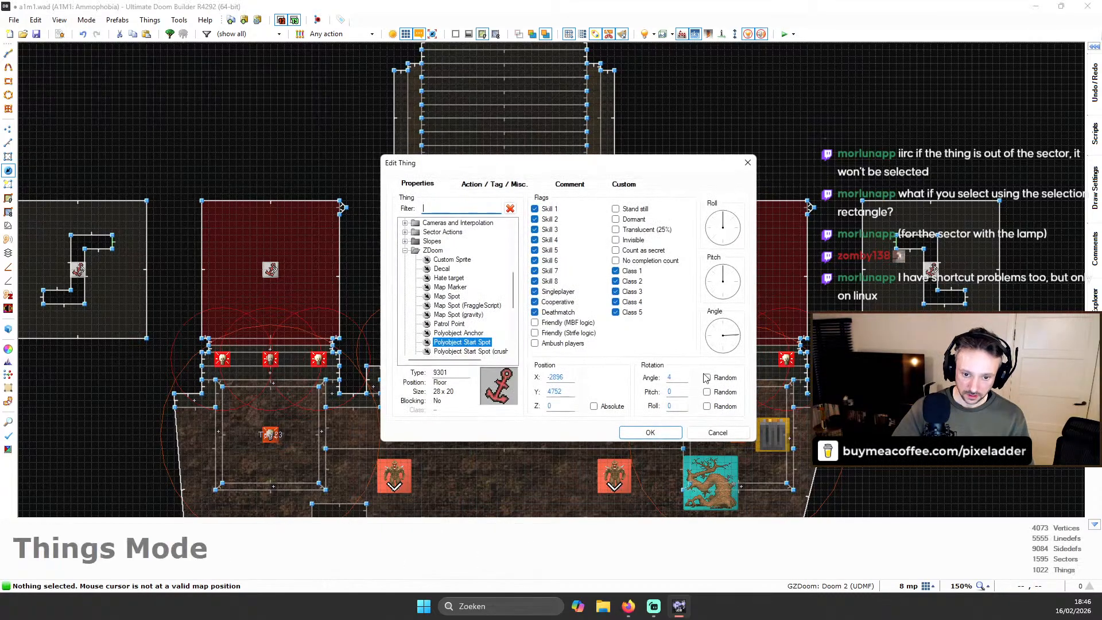
{"action": "left_click", "coordinate": [660, 433]}
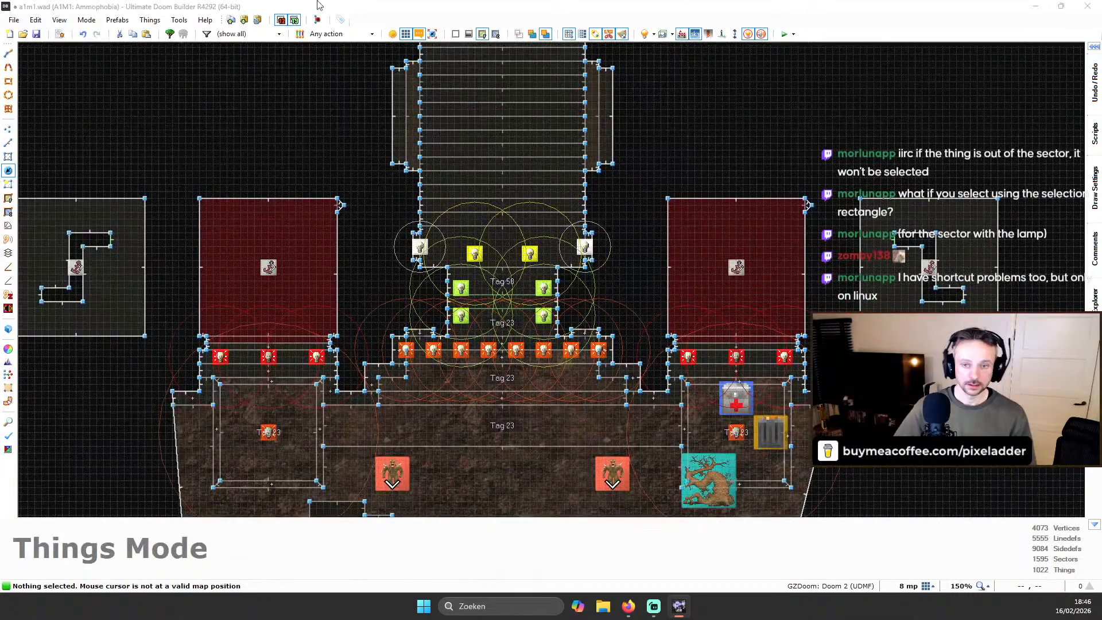
Duplicate the polyobject 3 rotation line in the map script as Polyobj_RotateLeft (4, 40, 255); and compile the script
{"action": "key", "text": "F10"}
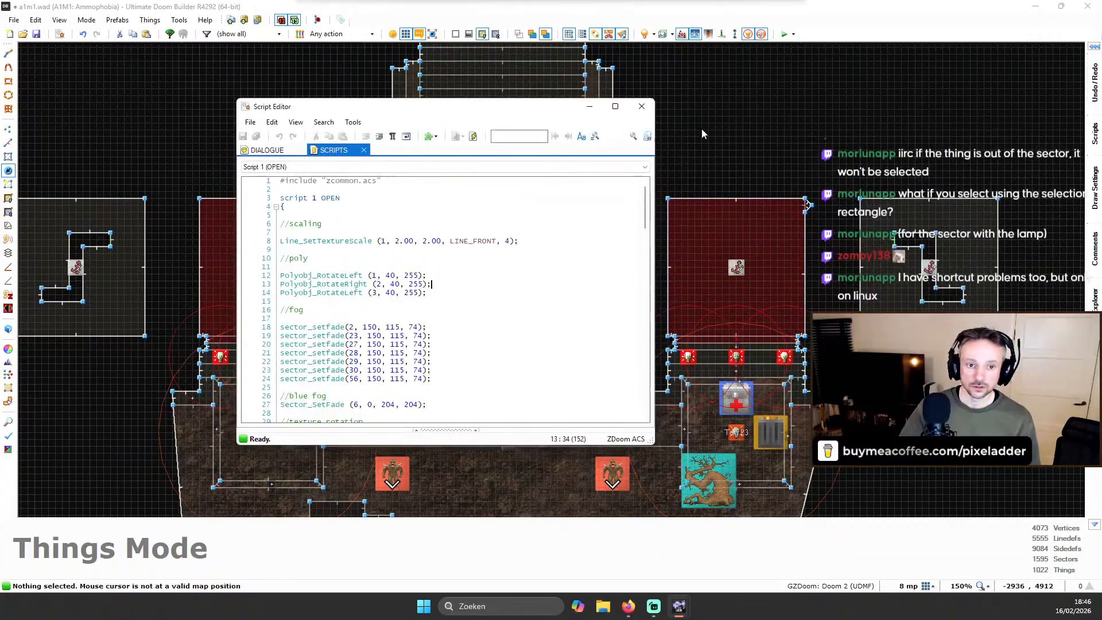
{"action": "left_click", "coordinate": [611, 107]}
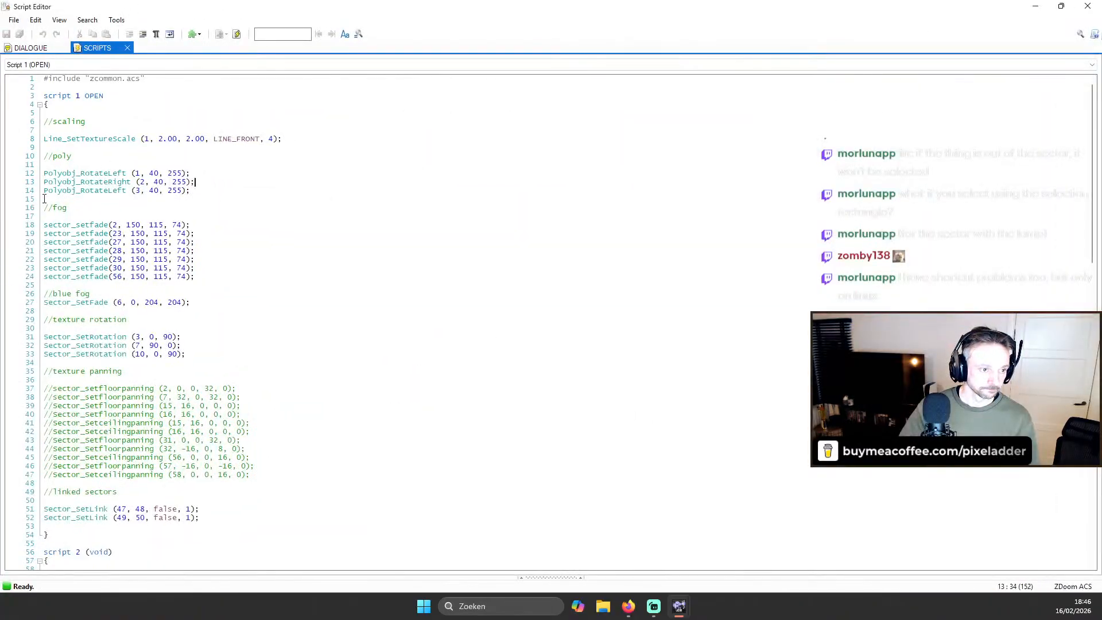
{"action": "left_click_drag", "start_coordinate": [44, 195], "coordinate": [237, 188]}
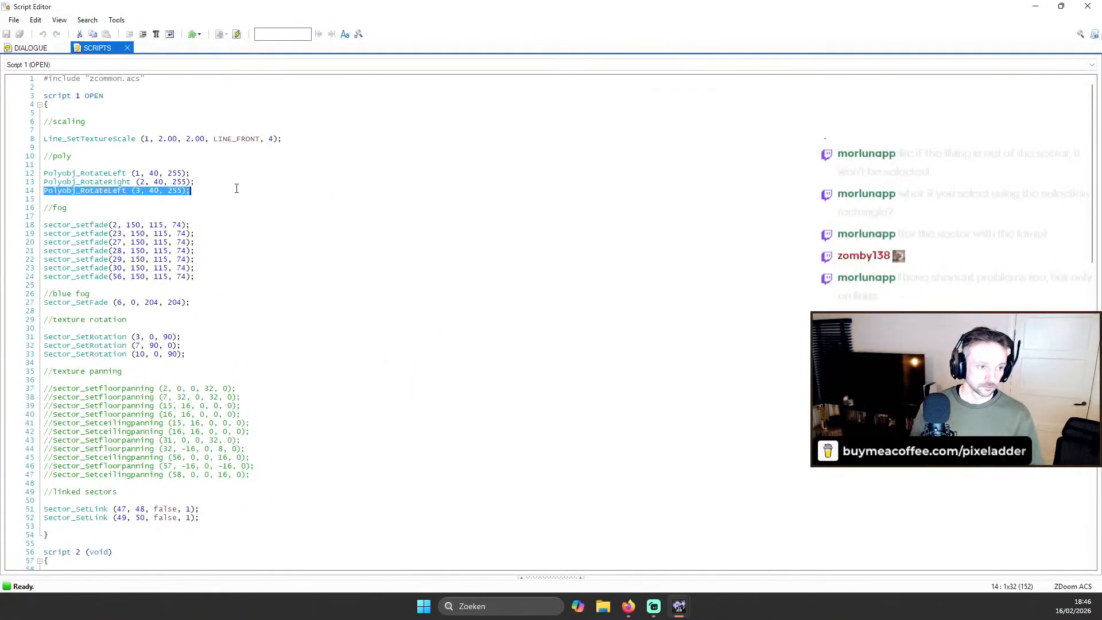
{"action": "key", "text": "ctrl+c"}
{"action": "key", "text": "Down"}
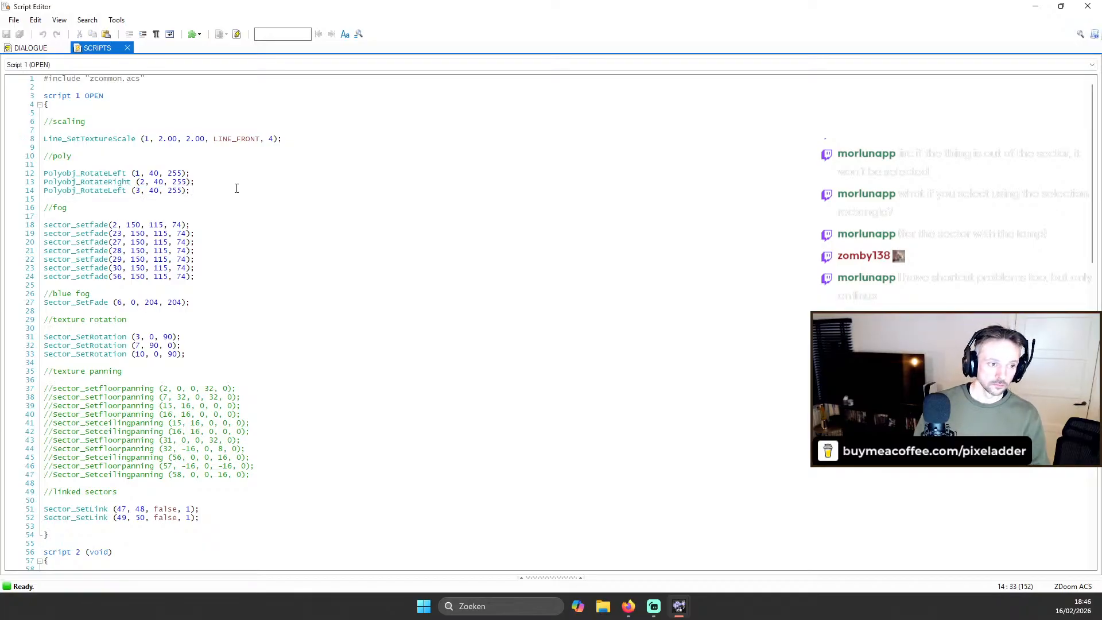
{"action": "key", "text": "Return"}
{"action": "key", "text": "ctrl+v"}
{"action": "key", "text": "Left"}
{"action": "key", "text": "Left"}
{"action": "key", "text": "Left"}
{"action": "key", "text": "Left"}
{"action": "key", "text": "Left"}
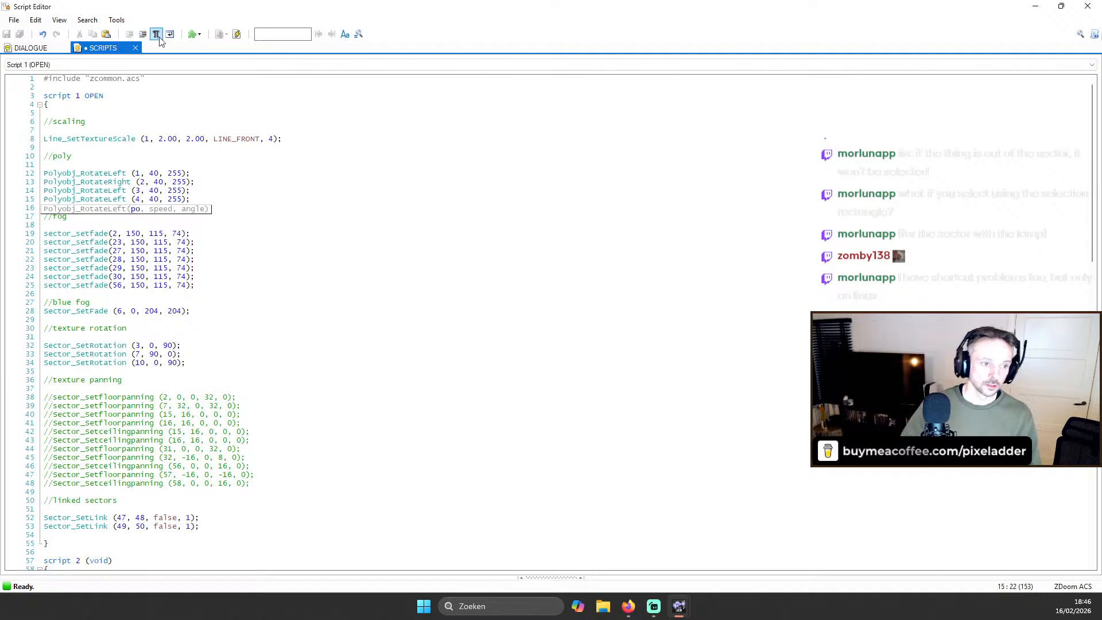
{"action": "left_click", "coordinate": [237, 33]}
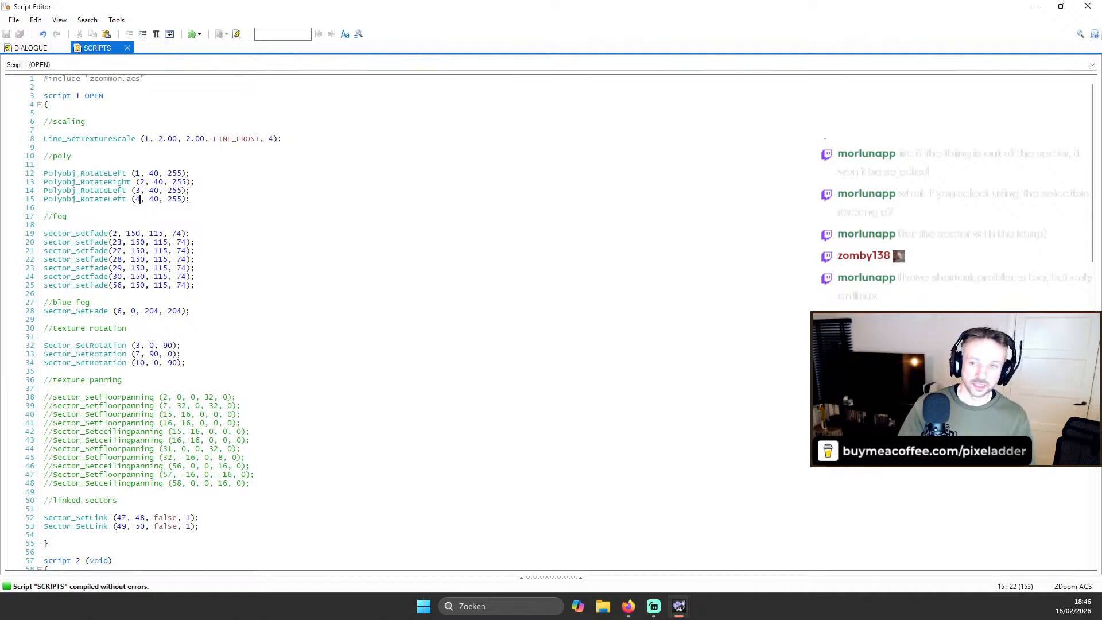
{"action": "left_click", "coordinate": [1088, 7]}
Test the map in game and examine the lighting on both sides of the tall entrance facade from the courtyard and bridge
{"action": "scroll", "coordinate": [773, 239], "scroll_direction": "down", "scroll_amount": 3}
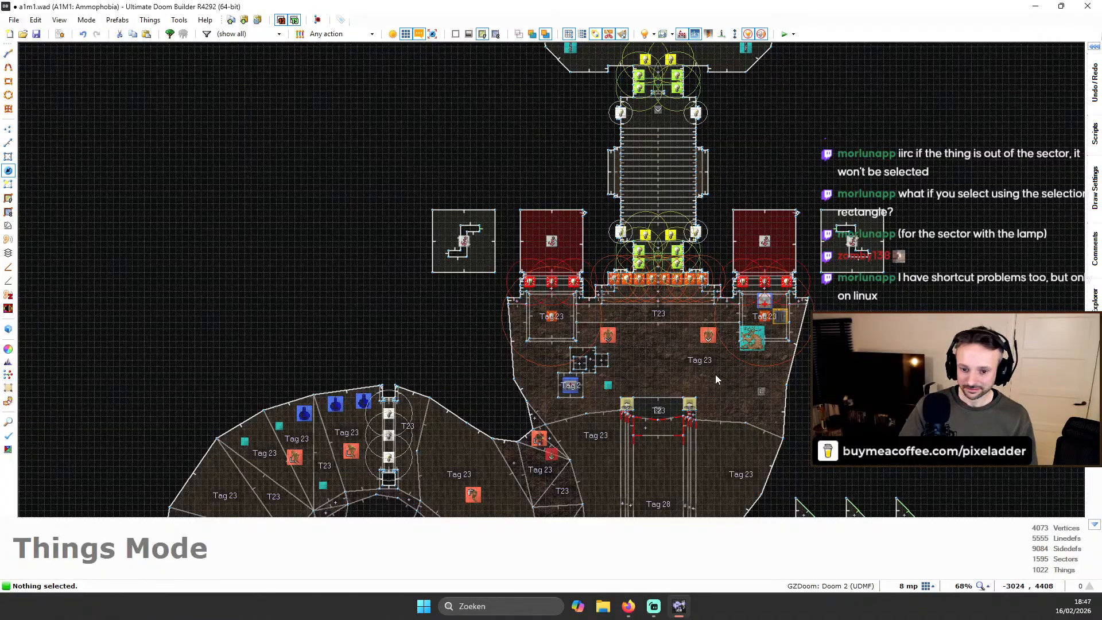
{"action": "scroll", "coordinate": [715, 375], "scroll_direction": "up", "scroll_amount": 3}
{"action": "key", "text": "F9"}
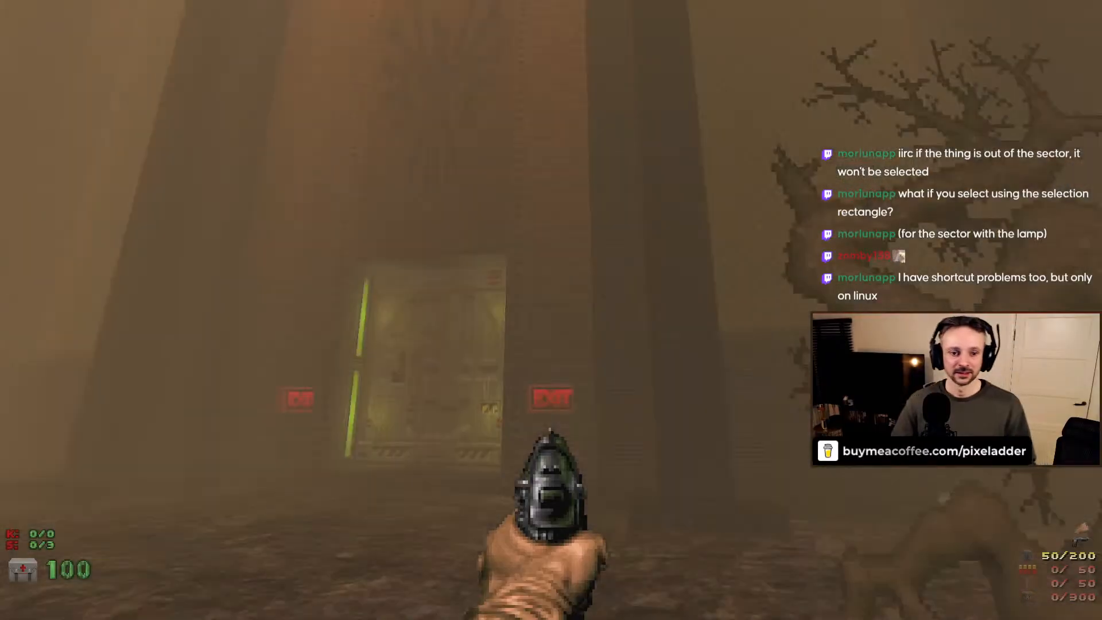
{"action": "key", "text": "s"}
{"action": "key", "text": "d"}
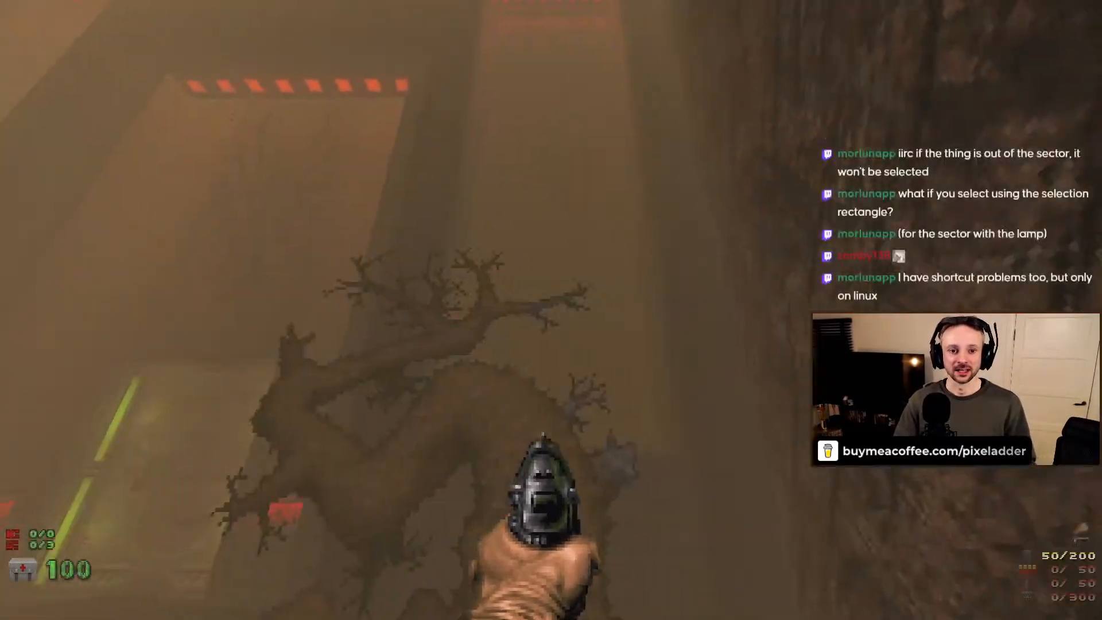
{"action": "key", "text": "s"}
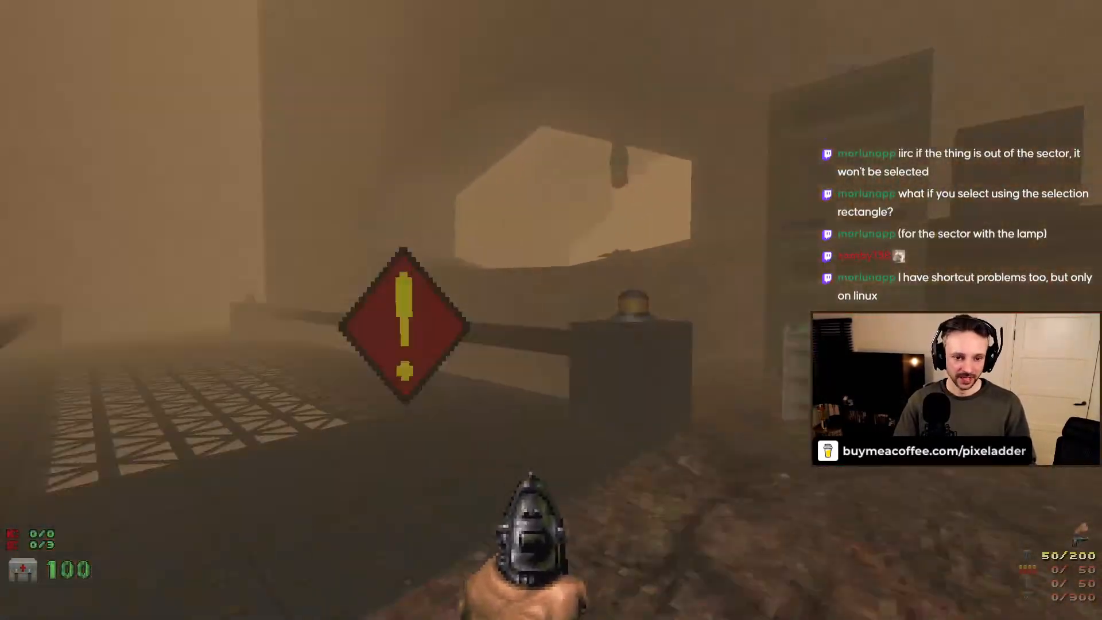
{"action": "key", "text": "w"}
{"action": "key", "text": "s"}
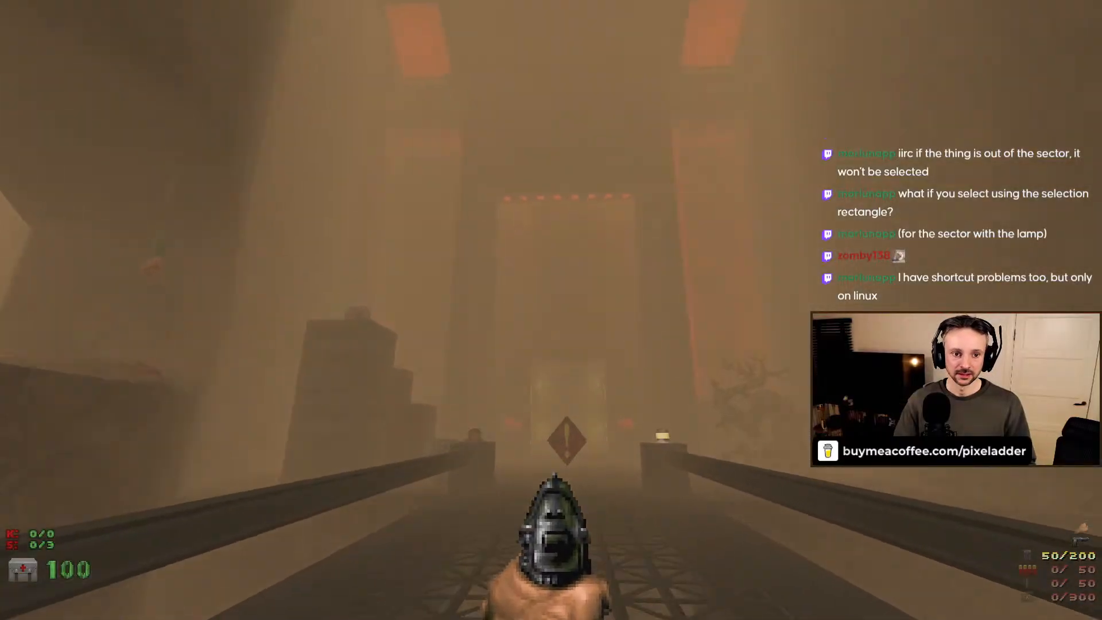
{"action": "key", "text": "w"}
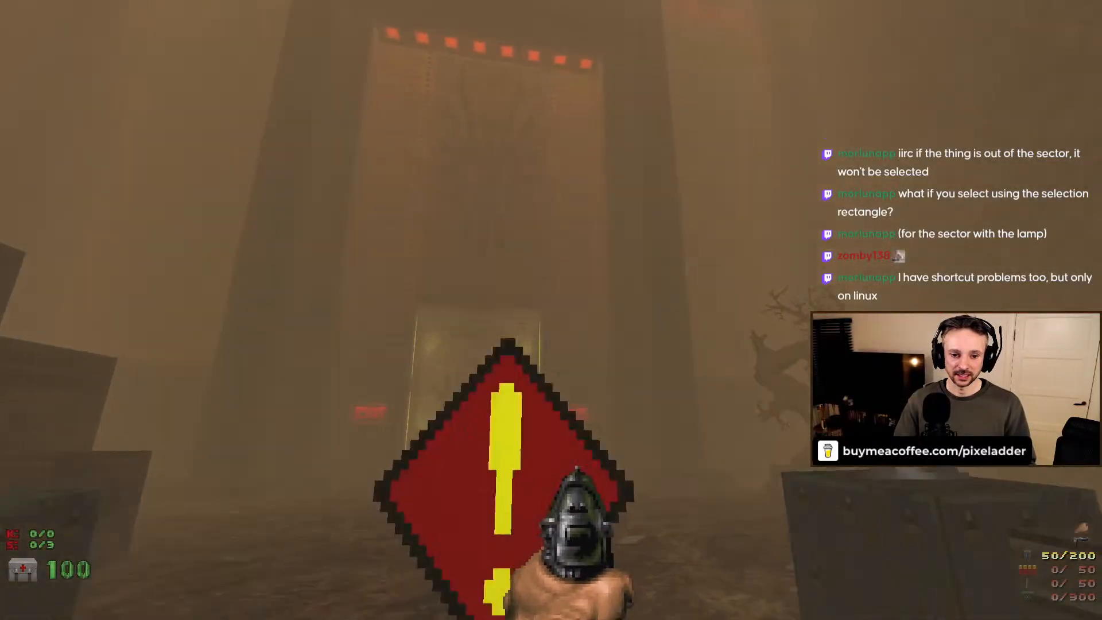
{"action": "key", "text": "w"}
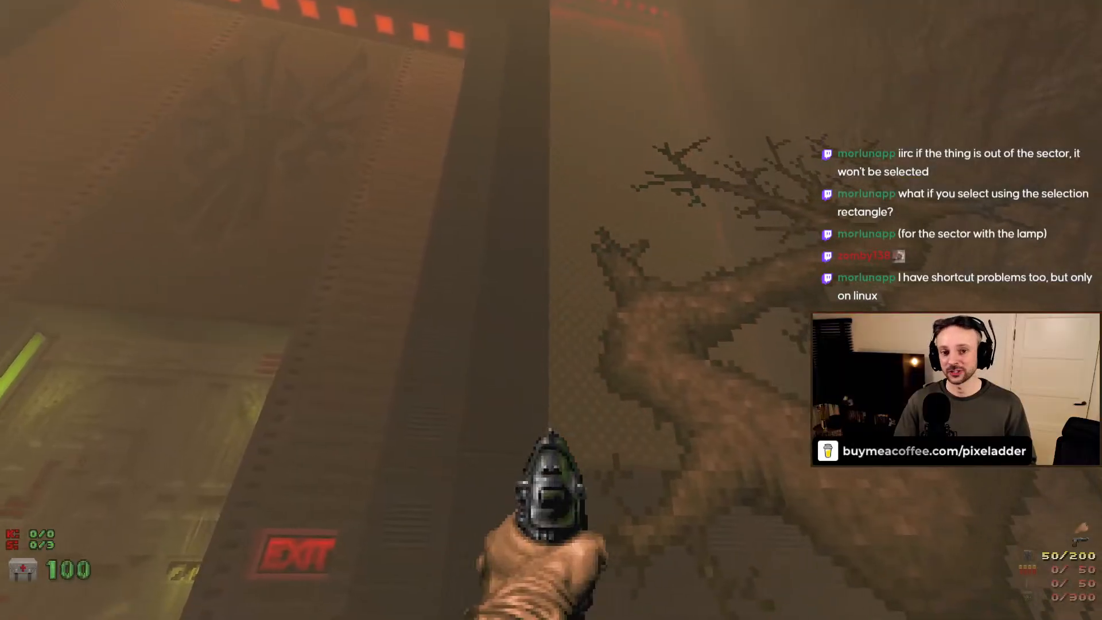
{"action": "key", "text": "s"}
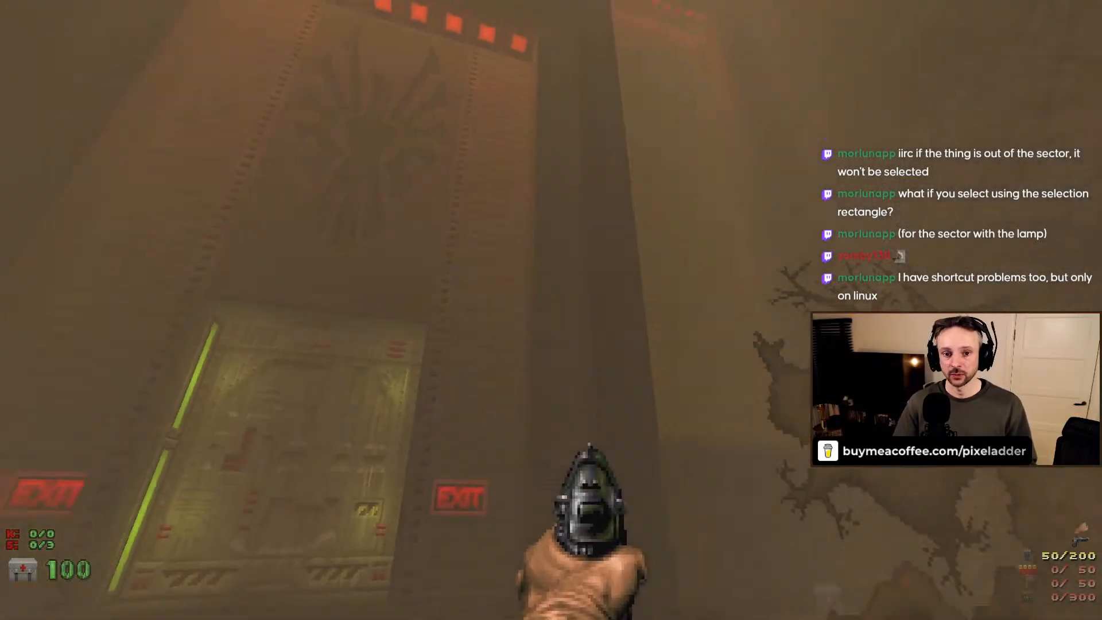
{"action": "key", "text": "s"}
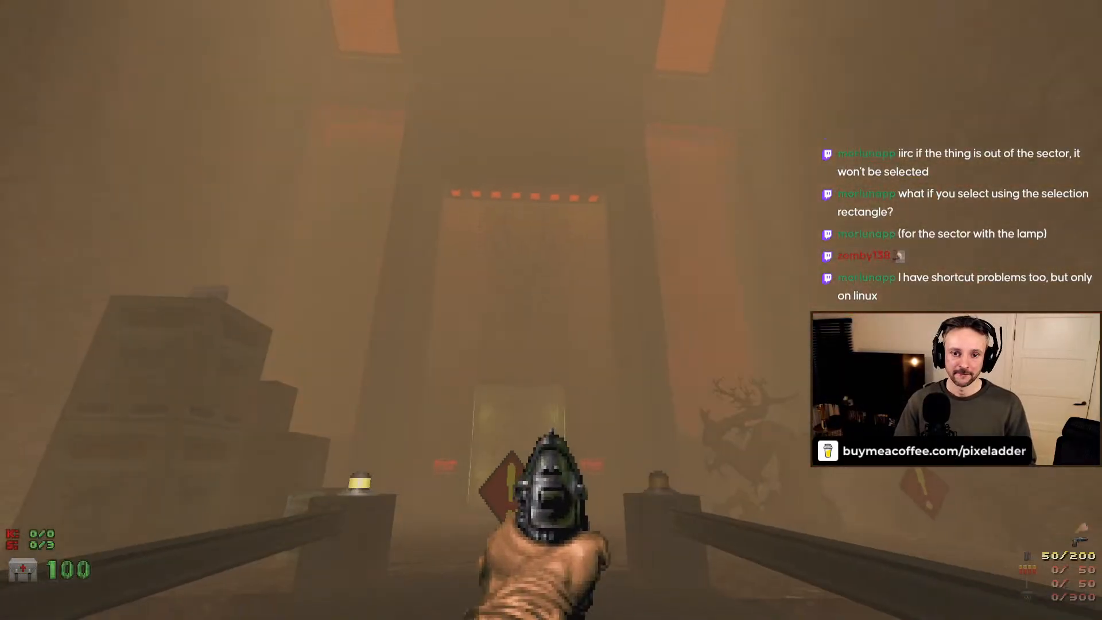
Compare the facade's two light openings from the bridge, the exit door and the crates in the running test
{"action": "key", "text": "w"}
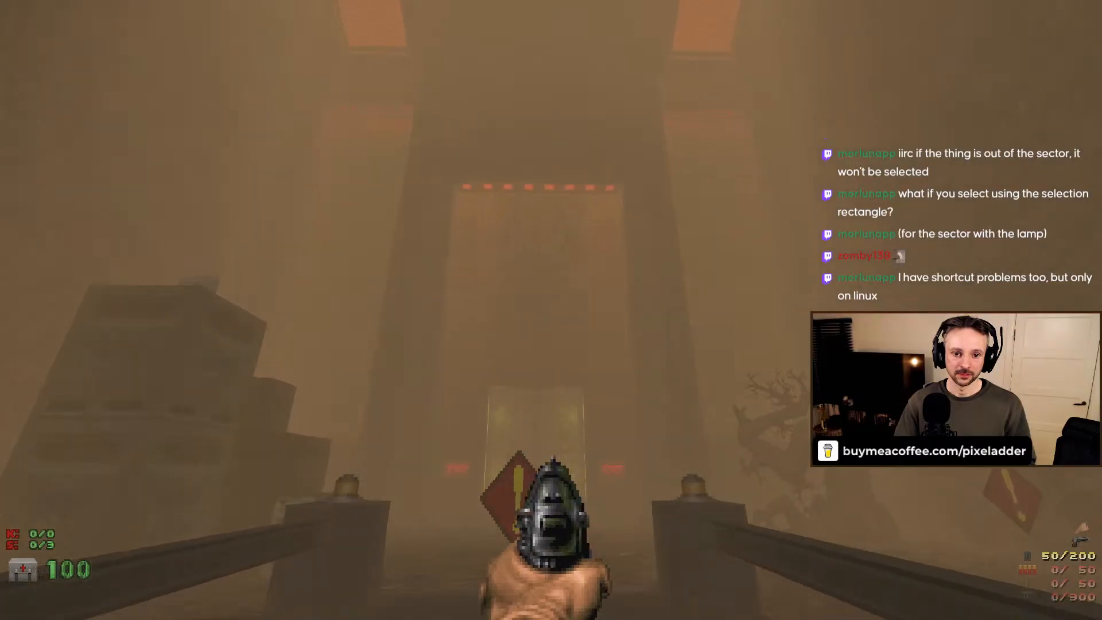
{"action": "key", "text": "s"}
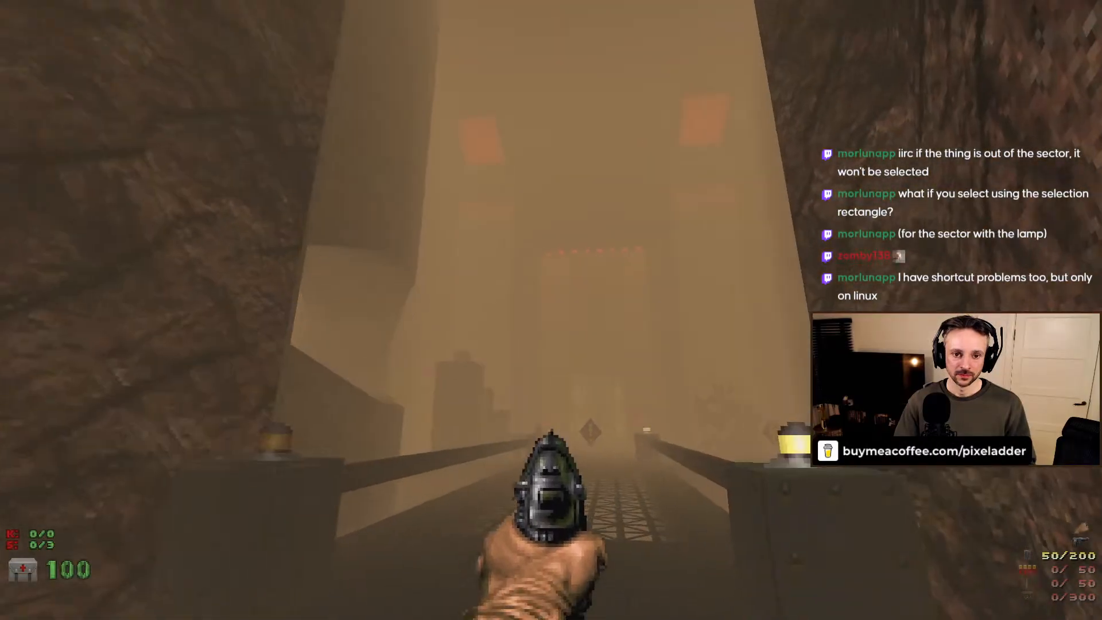
{"action": "key", "text": "w"}
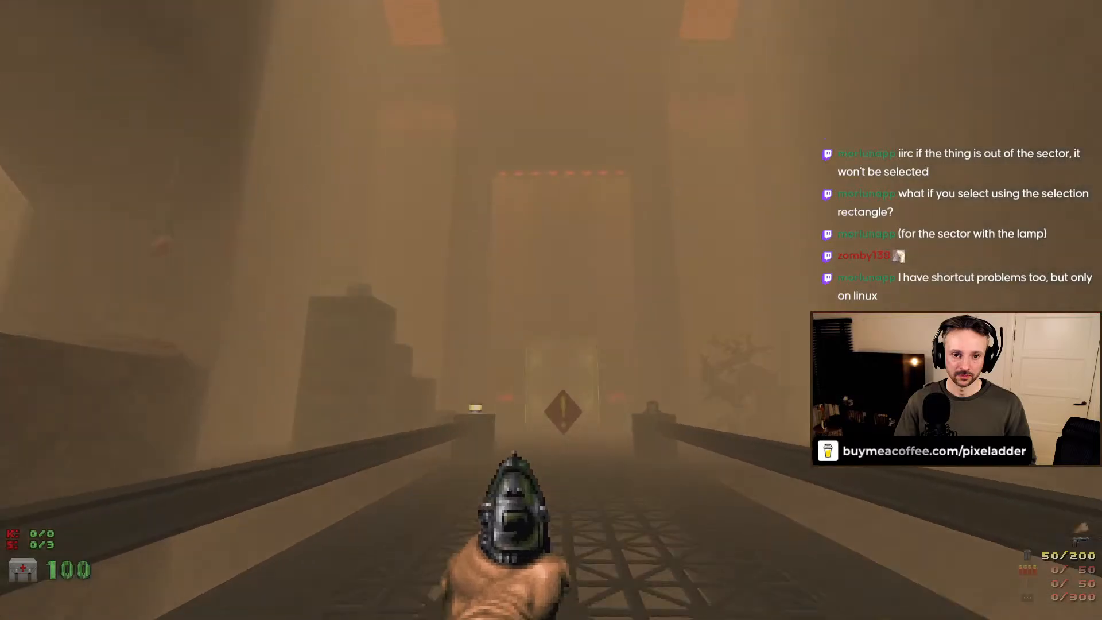
{"action": "key", "text": "w"}
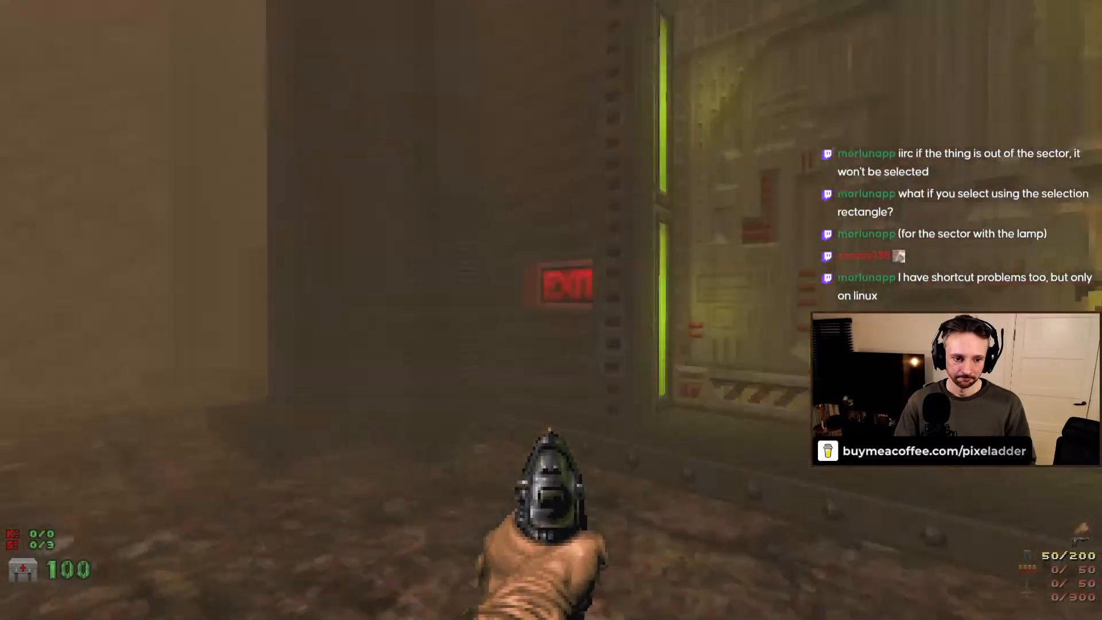
{"action": "key", "text": "w"}
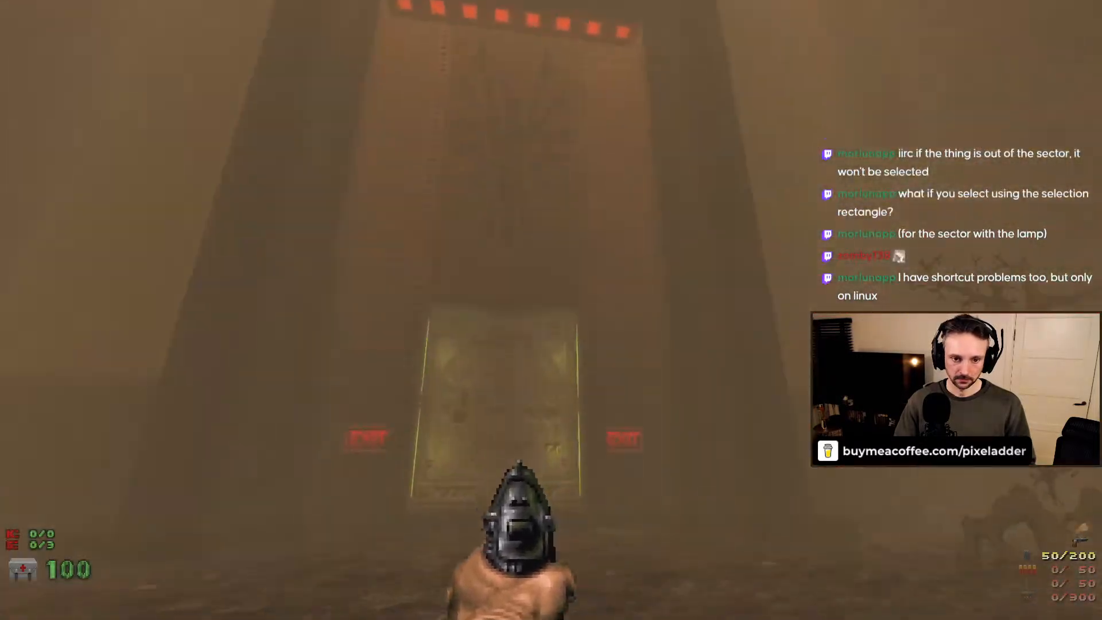
{"action": "key", "text": "w"}
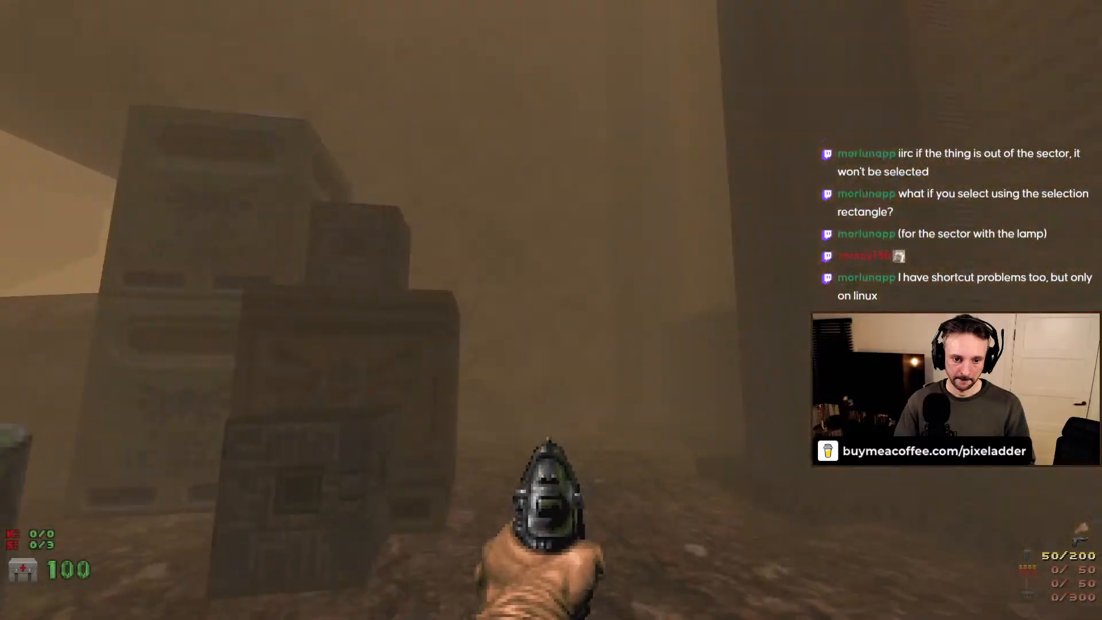
{"action": "key", "text": "w"}
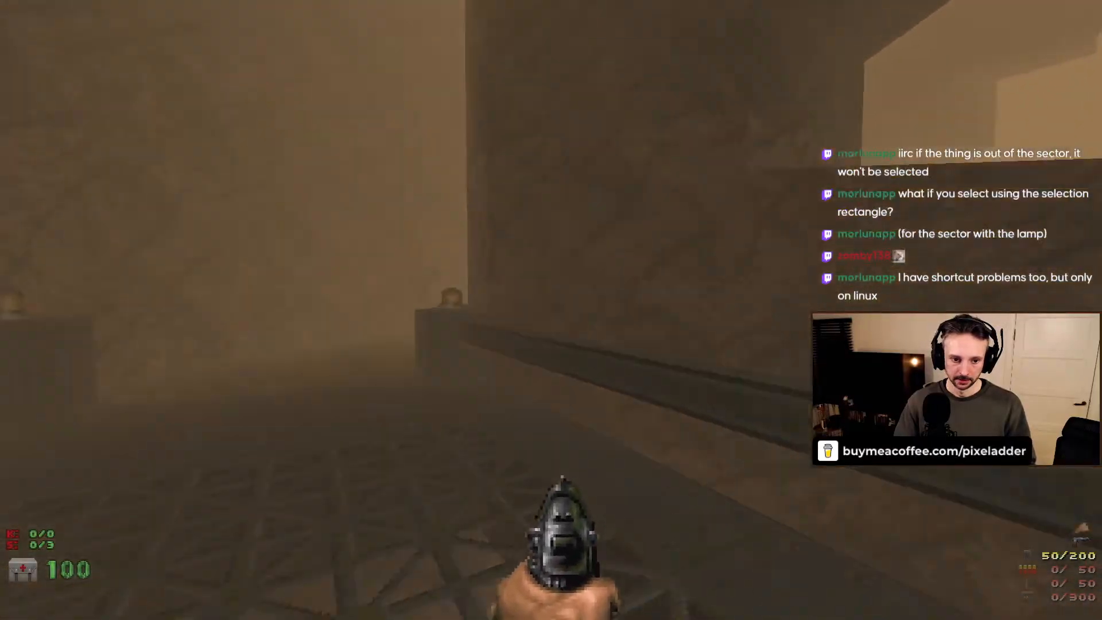
{"action": "key", "text": "w"}
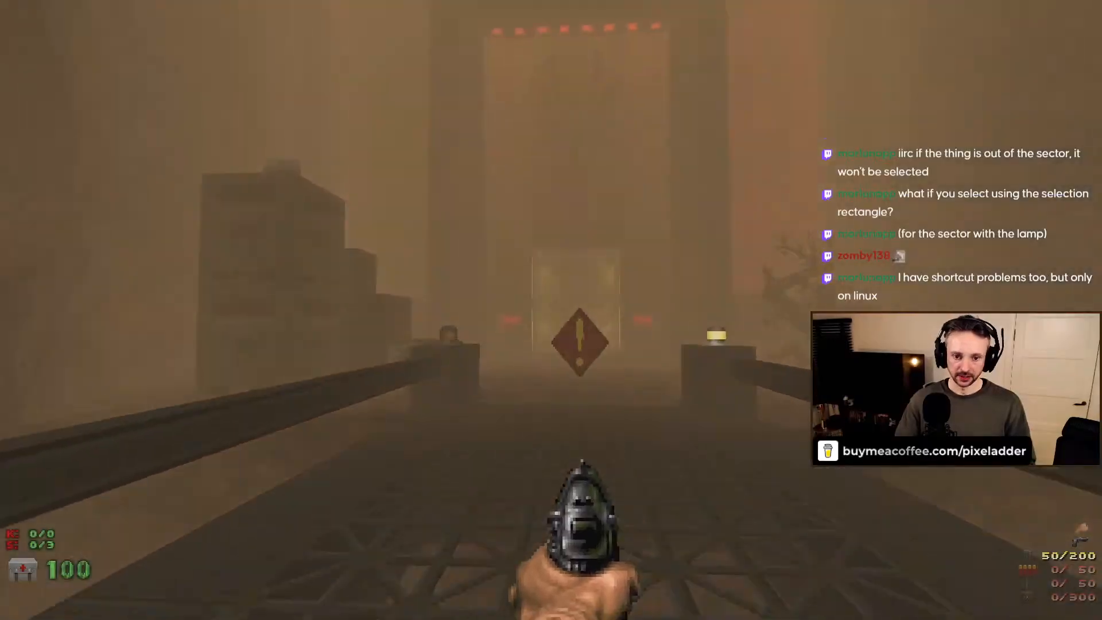
Walk through the entrance door and up the stairs to the pentagram hall, and quit the test game
{"action": "key", "text": "w"}
{"action": "key", "text": "e"}
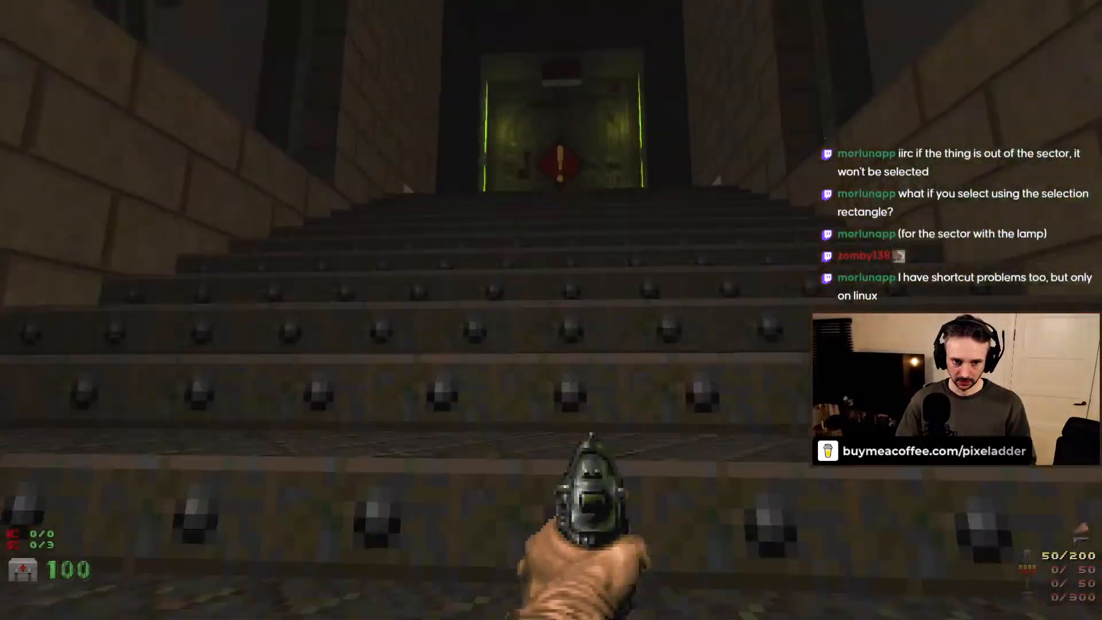
{"action": "key", "text": "w"}
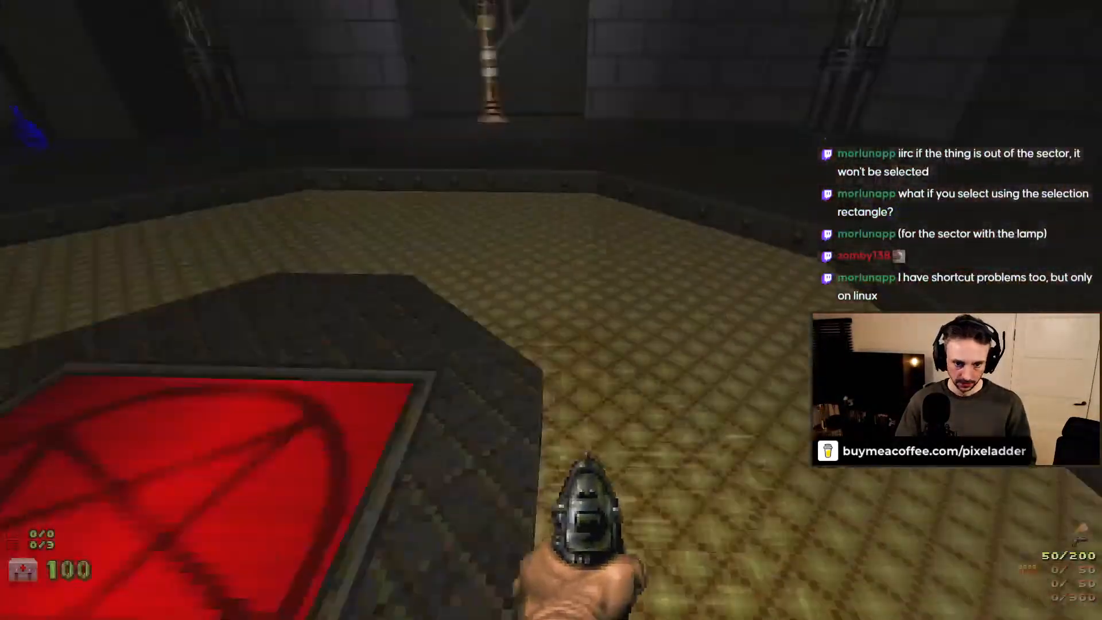
{"action": "key", "text": "Escape"}
{"action": "key", "text": "Return"}
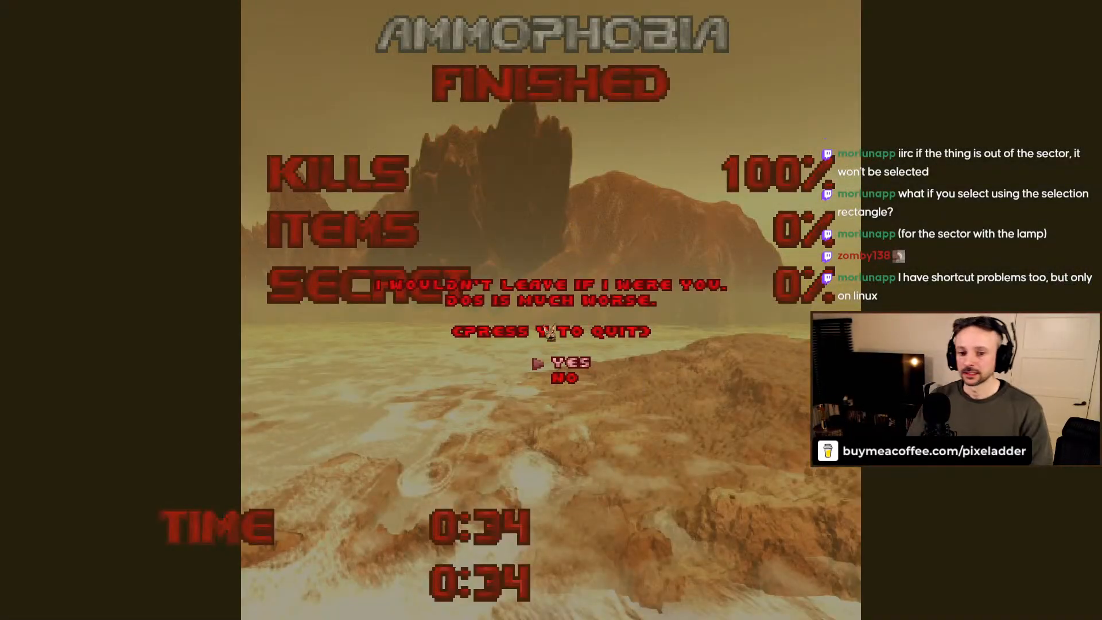
{"action": "key", "text": "Return"}
Save the map as a1m1.wad with the northern hall in view
{"action": "scroll", "coordinate": [717, 216], "scroll_direction": "down", "scroll_amount": 8}
{"action": "scroll", "coordinate": [693, 163], "scroll_direction": "up", "scroll_amount": 4}
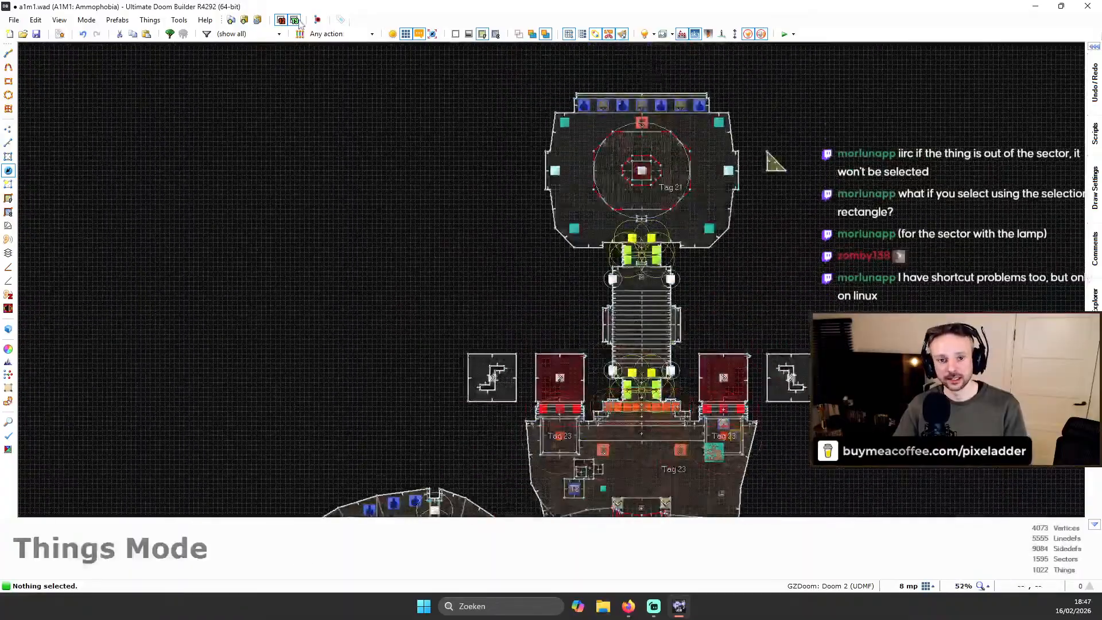
{"action": "key", "text": "Up"}
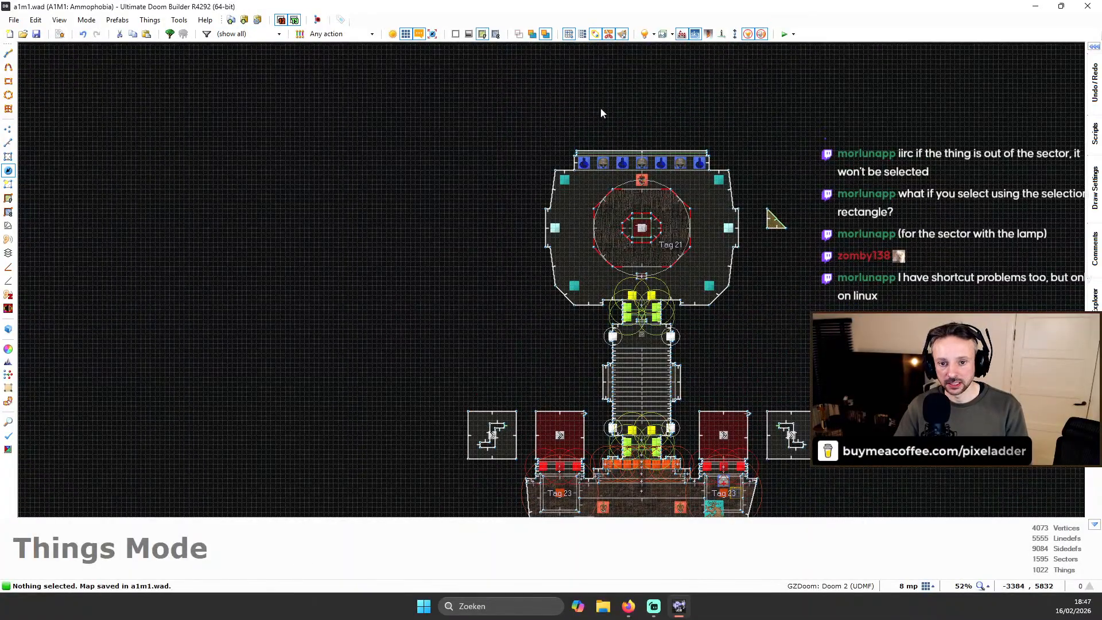
Inspect the pentagram hall in 3D, covering the central platform, the surrounding octagonal floor, the rear wall and the western lamp alcove
{"action": "scroll", "coordinate": [563, 184], "scroll_direction": "up", "scroll_amount": 6}
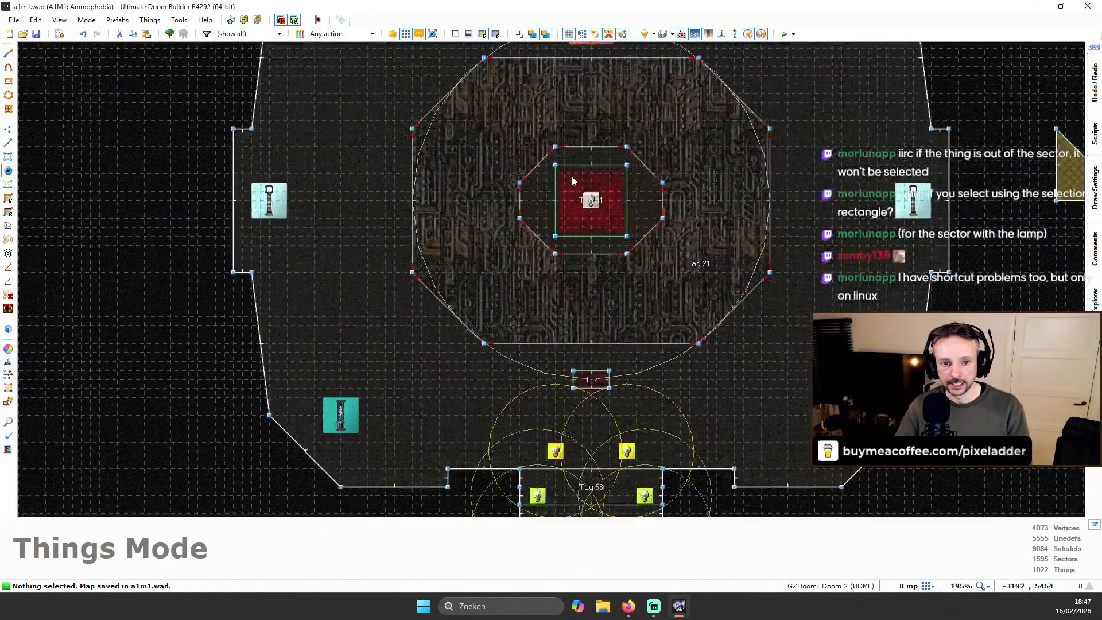
{"action": "scroll", "coordinate": [627, 181], "scroll_direction": "down", "scroll_amount": 4}
{"action": "key", "text": "q"}
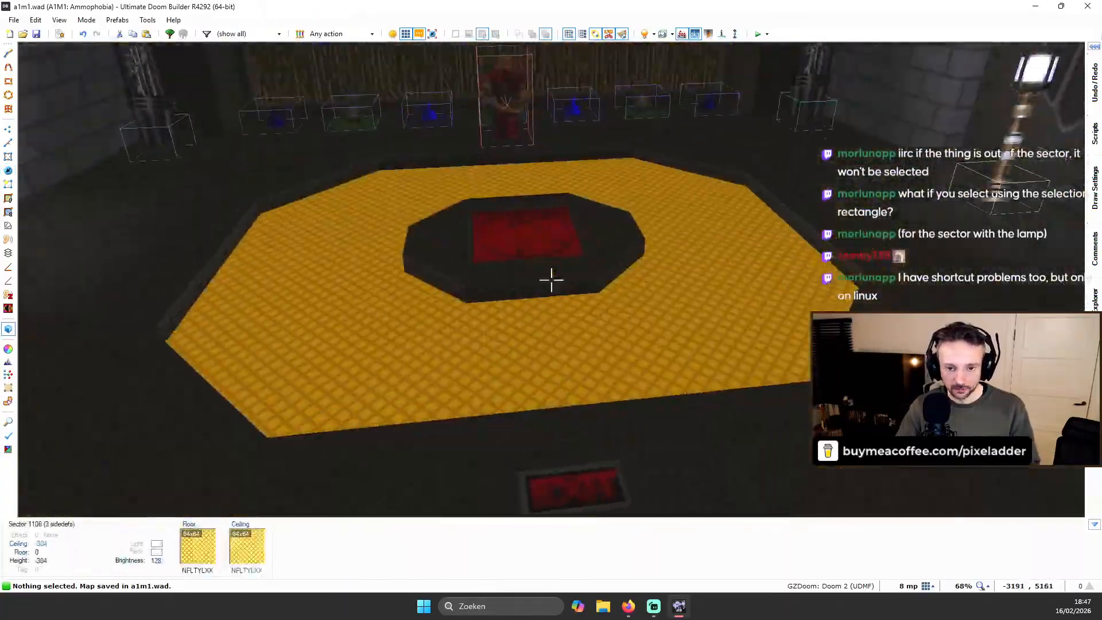
{"action": "key", "text": "w"}
{"action": "key", "text": "s"}
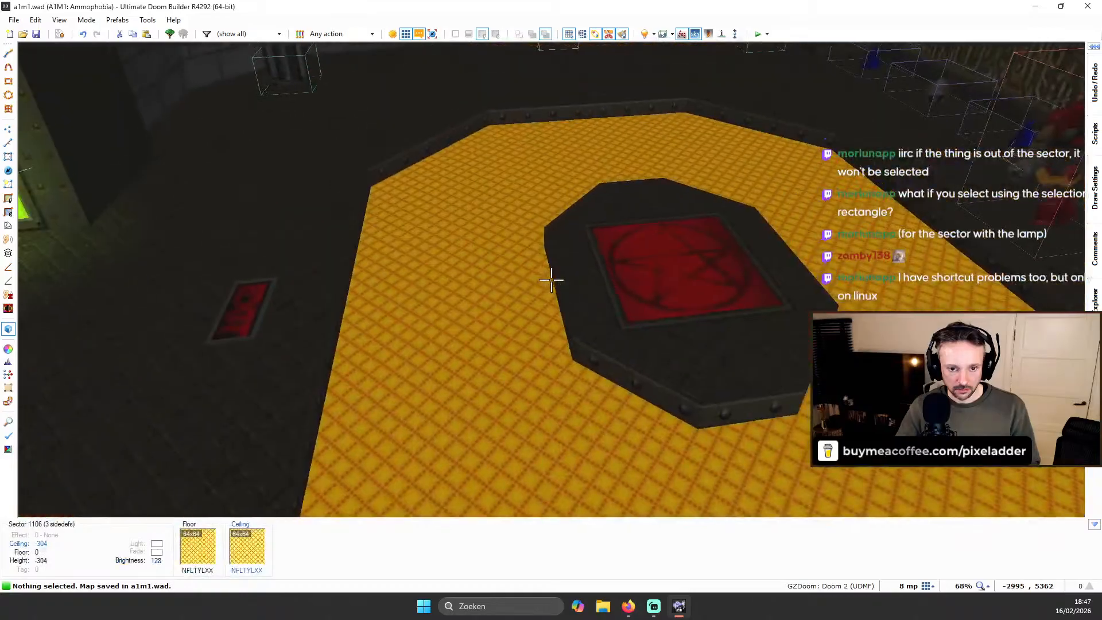
{"action": "key", "text": "w"}
{"action": "key", "text": "s"}
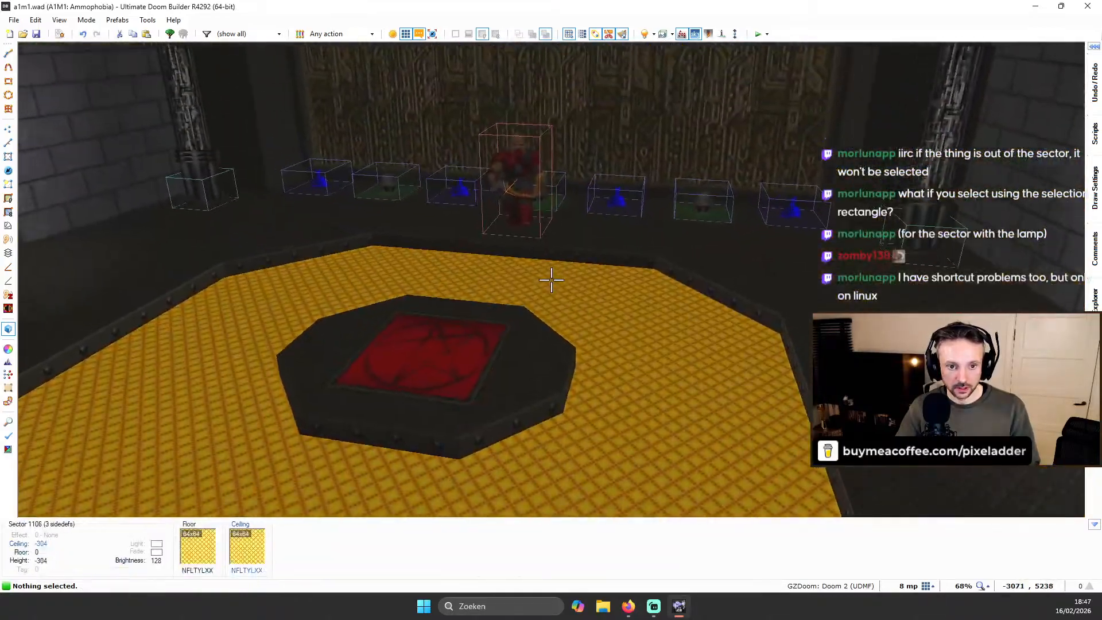
{"action": "key", "text": "w"}
{"action": "key", "text": "s"}
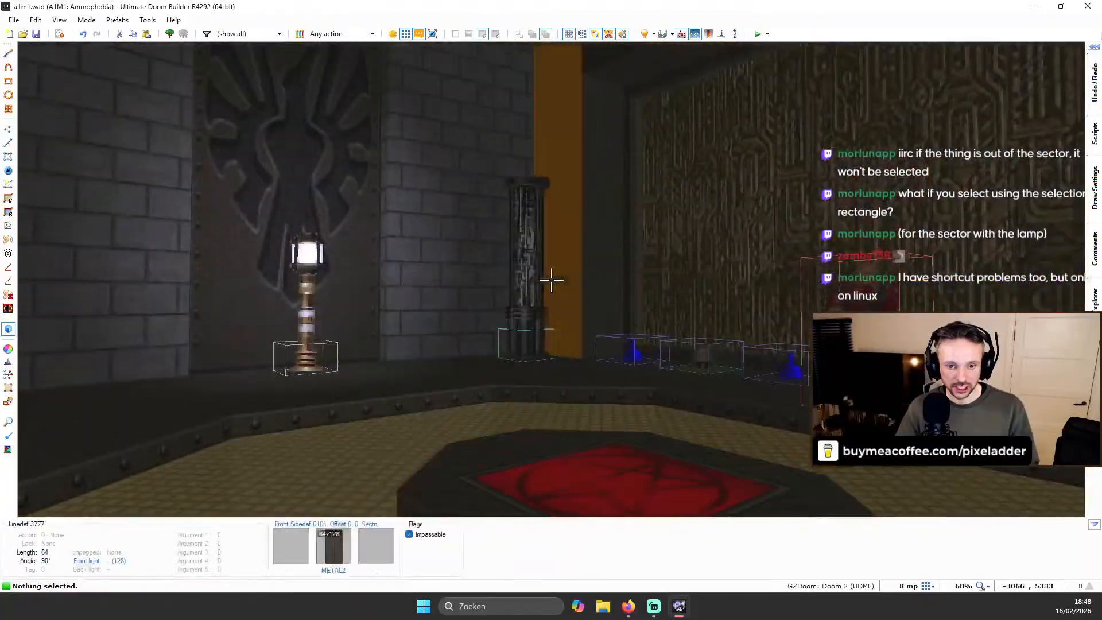
{"action": "key", "text": "w"}
{"action": "key", "text": "s"}
{"action": "key", "text": "w"}
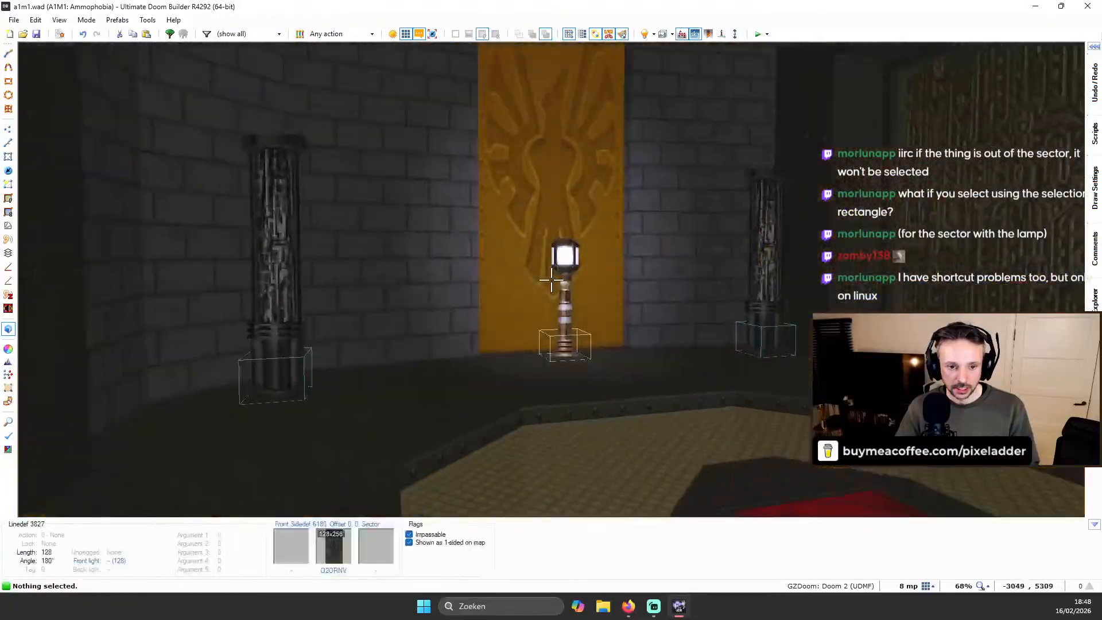
Check the pentagram hall's plan, and examine its ornamented lamp alcoves and the row of bonus pickups in 3D
{"action": "key", "text": "q"}
{"action": "scroll", "coordinate": [563, 278], "scroll_direction": "down", "scroll_amount": 3}
{"action": "scroll", "coordinate": [564, 282], "scroll_direction": "up", "scroll_amount": 1}
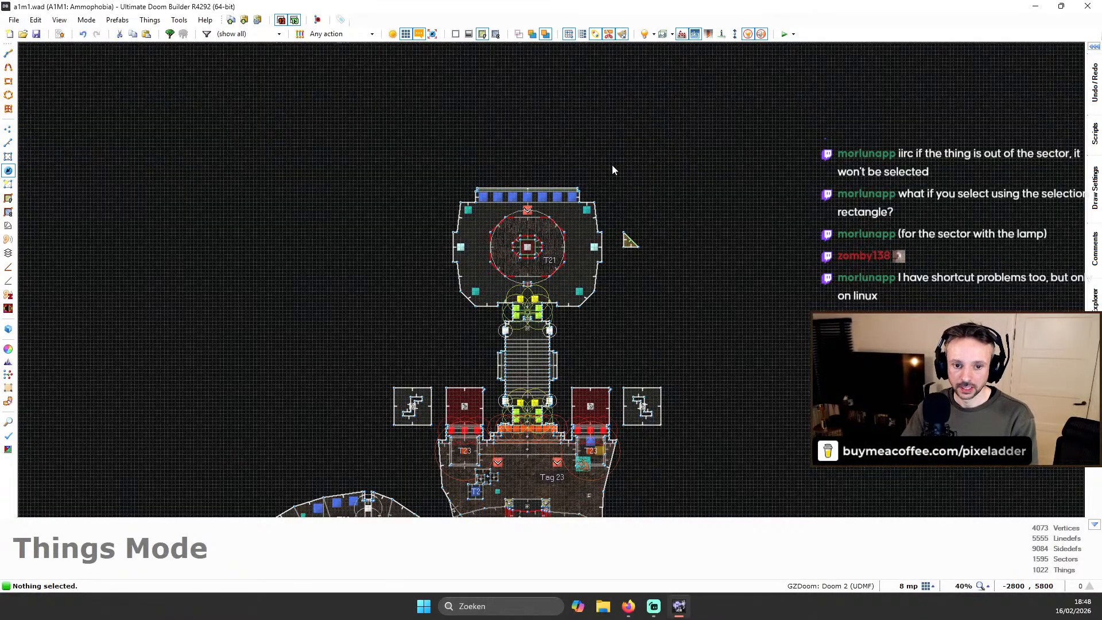
{"action": "scroll", "coordinate": [655, 199], "scroll_direction": "up", "scroll_amount": 2}
{"action": "scroll", "coordinate": [359, 256], "scroll_direction": "up", "scroll_amount": 2}
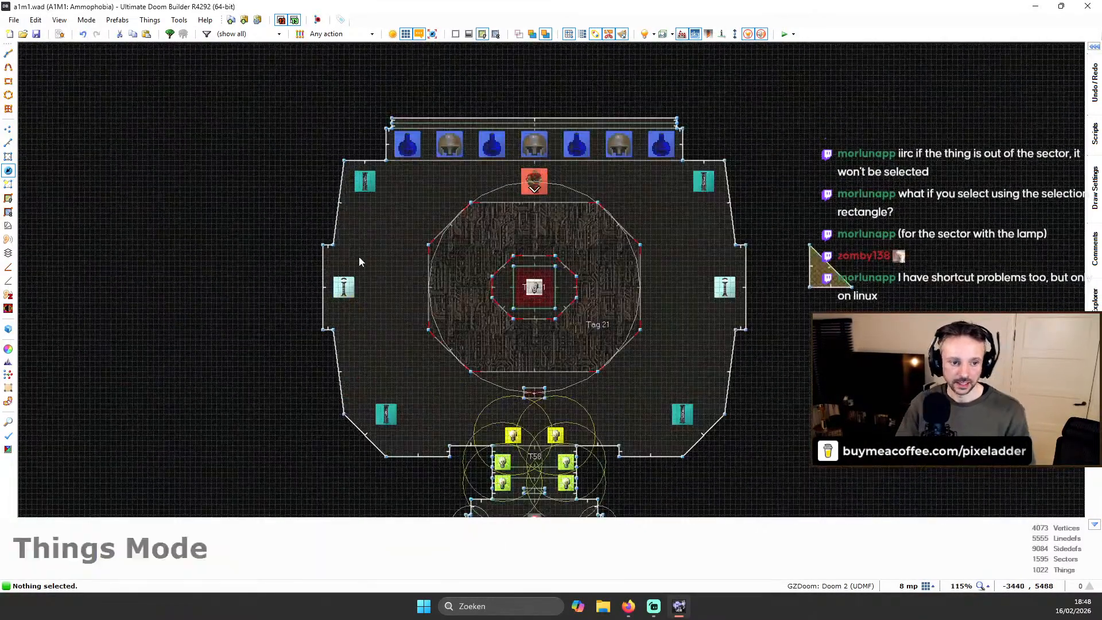
{"action": "key", "text": "q"}
{"action": "key", "text": "d"}
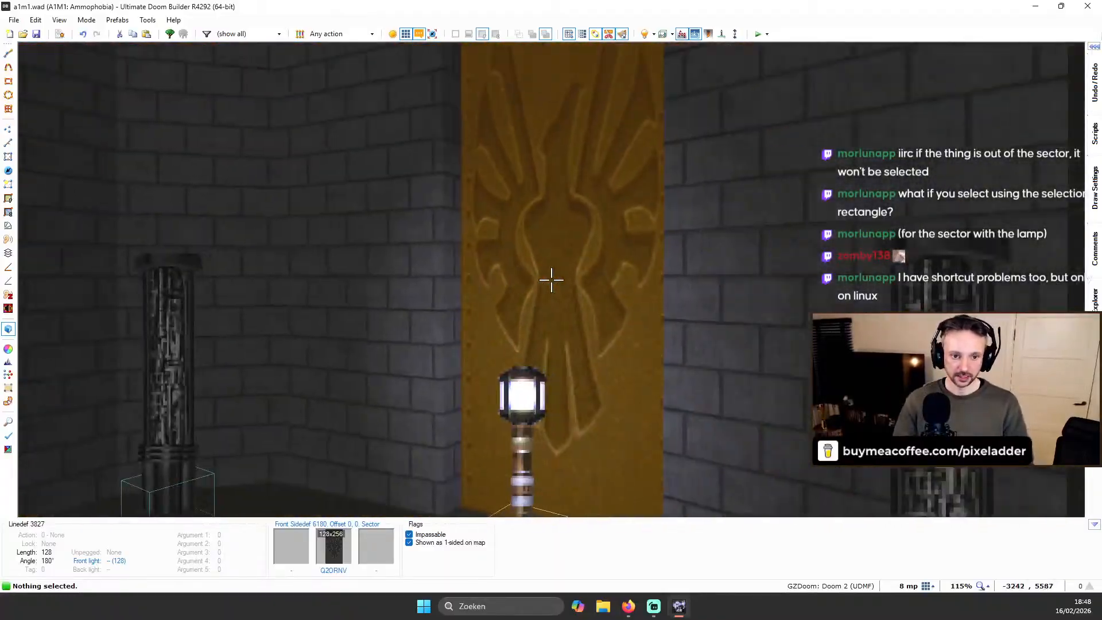
{"action": "key", "text": "w"}
{"action": "key", "text": "a"}
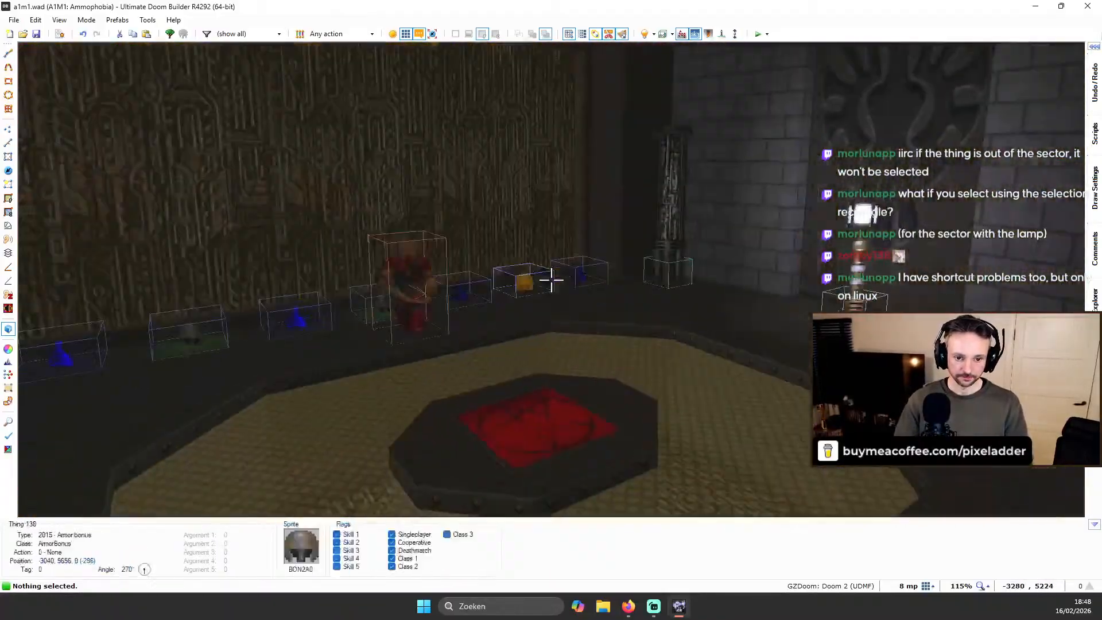
{"action": "key", "text": "w"}
{"action": "key", "text": "q"}
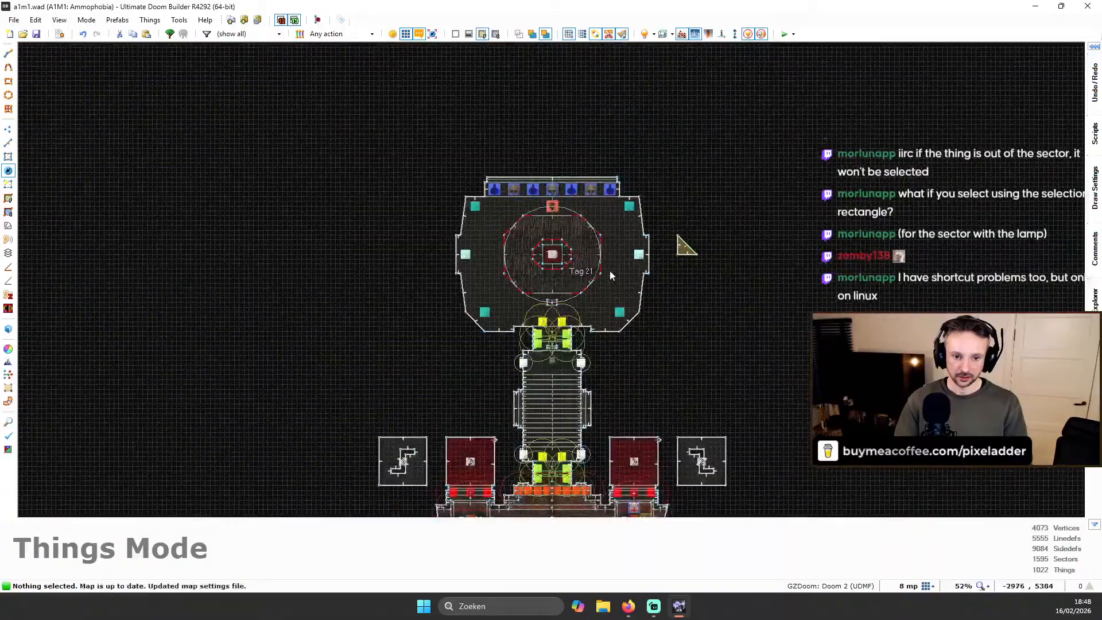
Save the a1m1.wad map with the northern hall and staircase in view
{"action": "scroll", "coordinate": [263, 240], "scroll_direction": "down", "scroll_amount": 3}
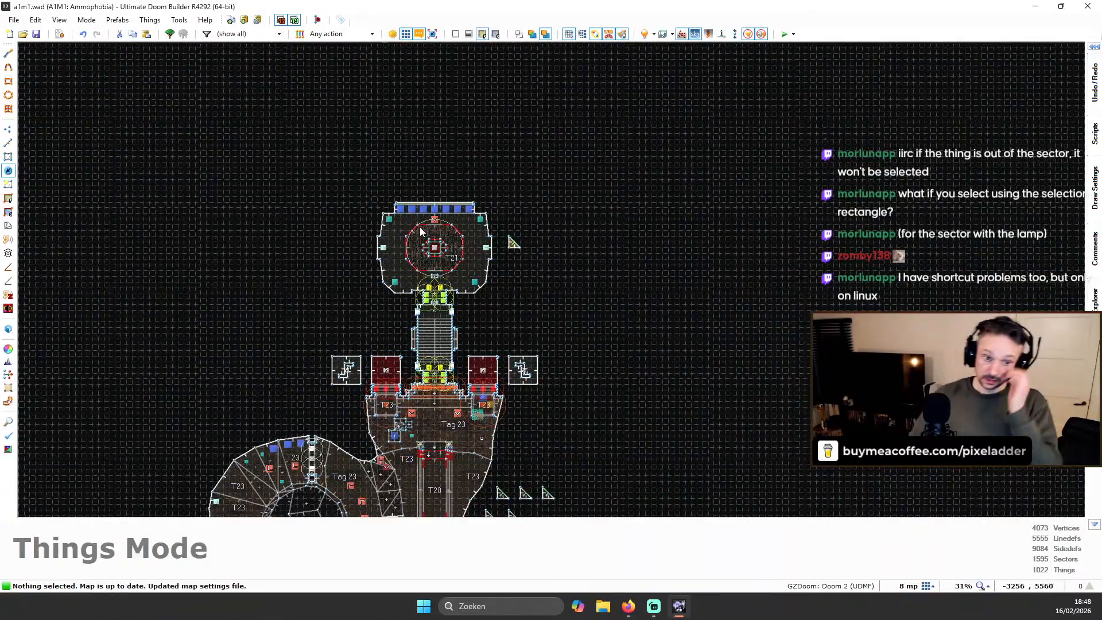
{"action": "scroll", "coordinate": [427, 254], "scroll_direction": "up", "scroll_amount": 7}
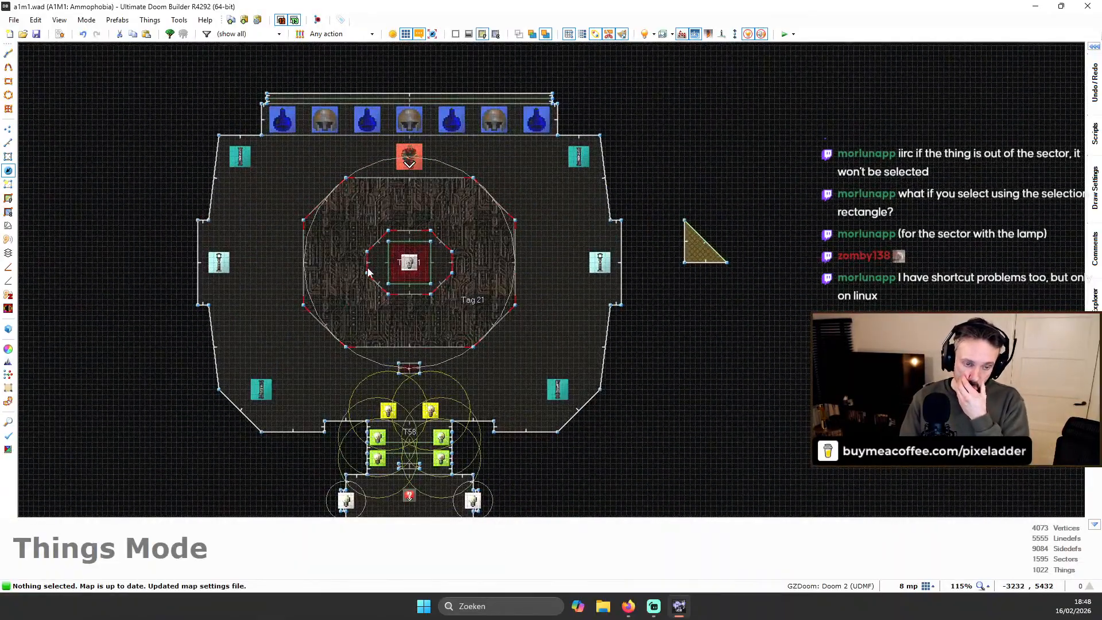
{"action": "scroll", "coordinate": [406, 245], "scroll_direction": "down", "scroll_amount": 4}
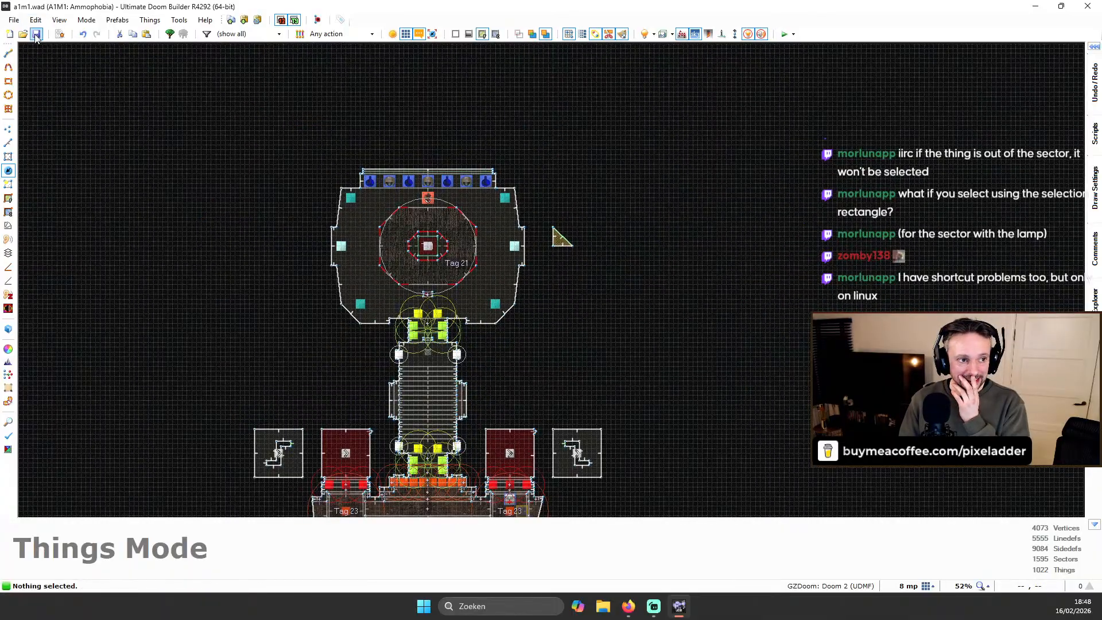
{"action": "left_click", "coordinate": [35, 34]}
Review the whole map's extent, the northern hall and the courtyard south of the staircase in plan view
{"action": "scroll", "coordinate": [452, 254], "scroll_direction": "up", "scroll_amount": 4}
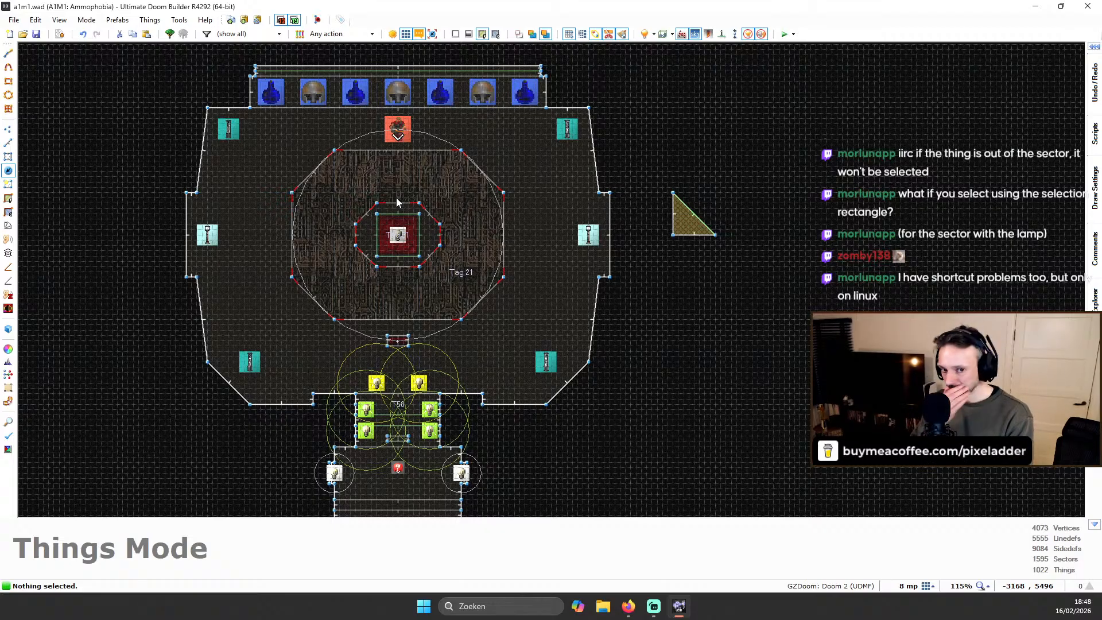
{"action": "scroll", "coordinate": [466, 174], "scroll_direction": "down", "scroll_amount": 15}
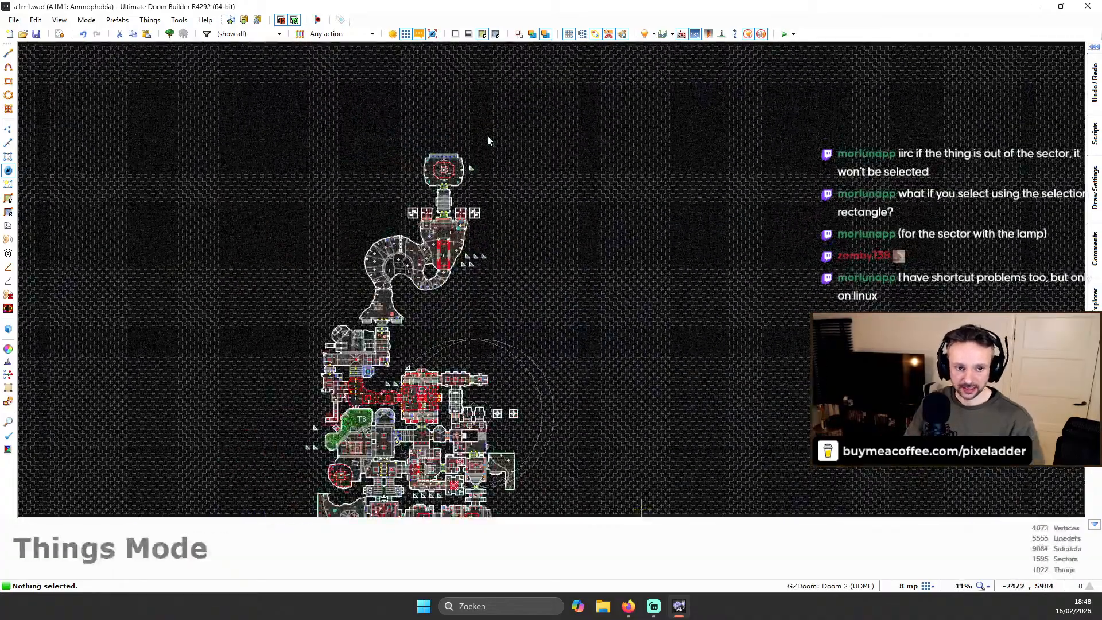
{"action": "scroll", "coordinate": [447, 321], "scroll_direction": "up", "scroll_amount": 3}
{"action": "scroll", "coordinate": [367, 373], "scroll_direction": "down", "scroll_amount": 3}
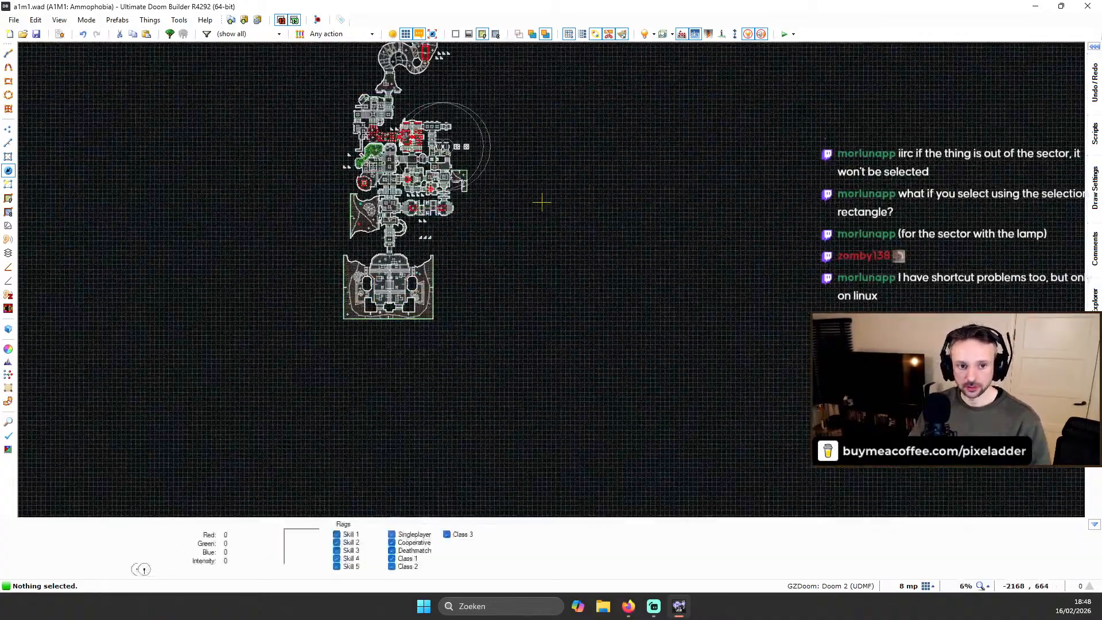
{"action": "scroll", "coordinate": [436, 115], "scroll_direction": "up", "scroll_amount": 11}
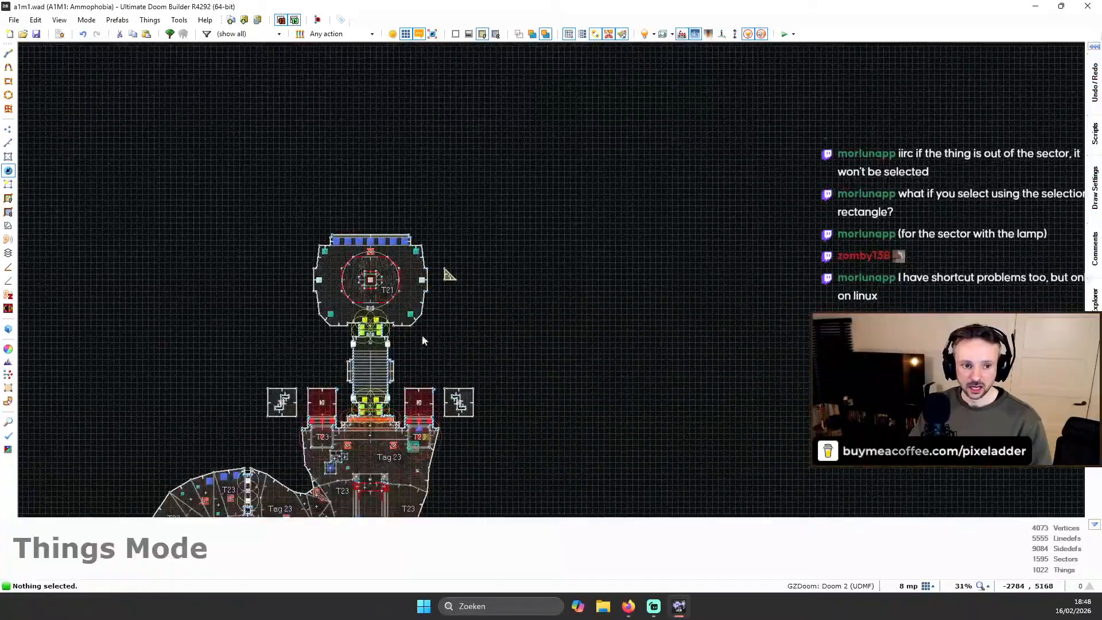
{"action": "scroll", "coordinate": [431, 280], "scroll_direction": "up", "scroll_amount": 3}
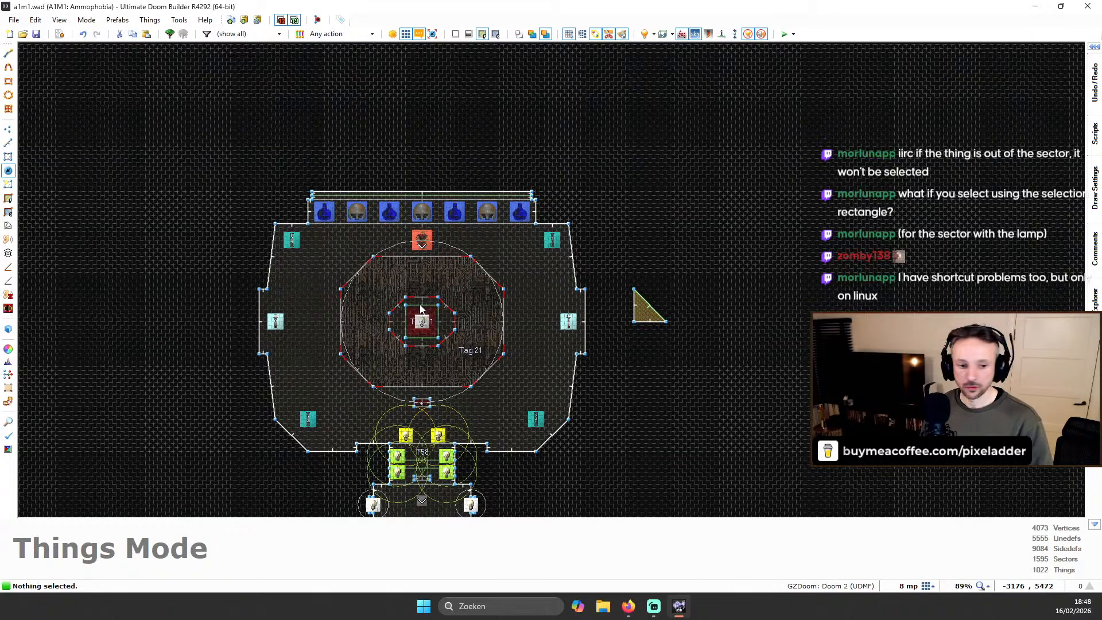
{"action": "scroll", "coordinate": [512, 287], "scroll_direction": "down", "scroll_amount": 6}
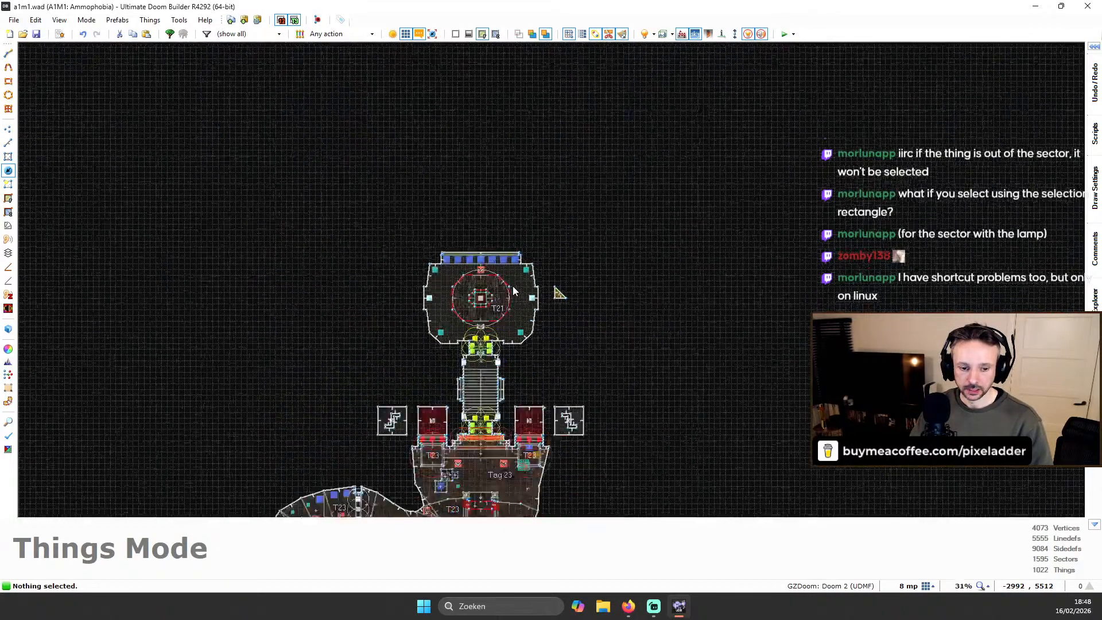
{"action": "scroll", "coordinate": [517, 328], "scroll_direction": "down", "scroll_amount": 5}
{"action": "scroll", "coordinate": [519, 373], "scroll_direction": "up", "scroll_amount": 8}
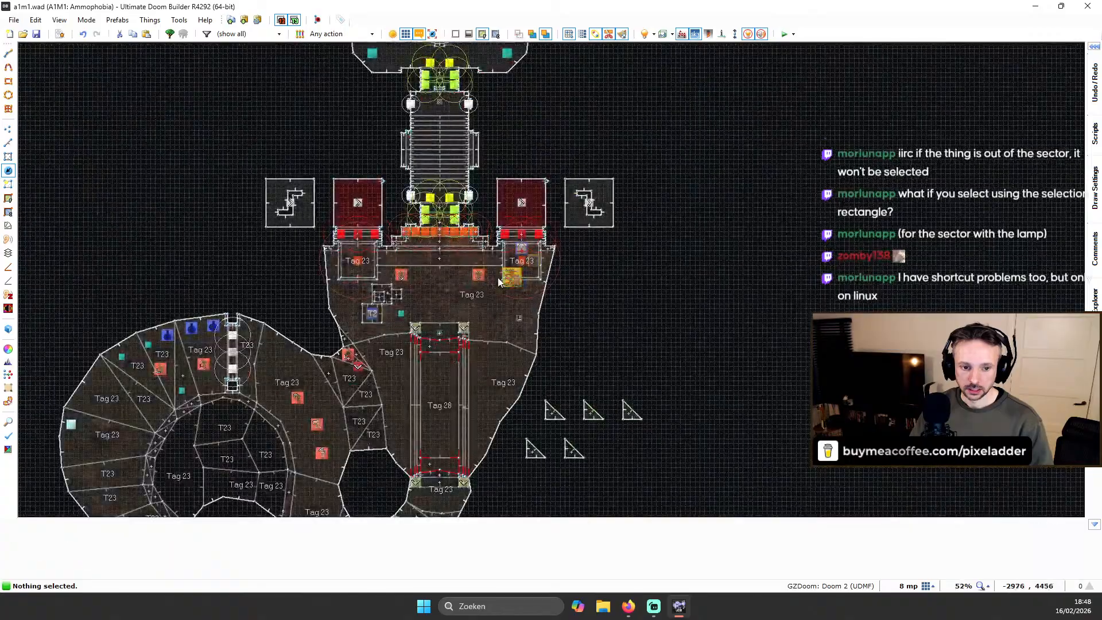
{"action": "scroll", "coordinate": [494, 149], "scroll_direction": "up", "scroll_amount": 2}
{"action": "scroll", "coordinate": [494, 154], "scroll_direction": "down", "scroll_amount": 3}
Examine the pentagram hall's plan, including its octagonal platform rings, columns, lamps and the staircase leading to it
{"action": "key", "text": "Up"}
{"action": "key", "text": "Up"}
{"action": "key", "text": "Up"}
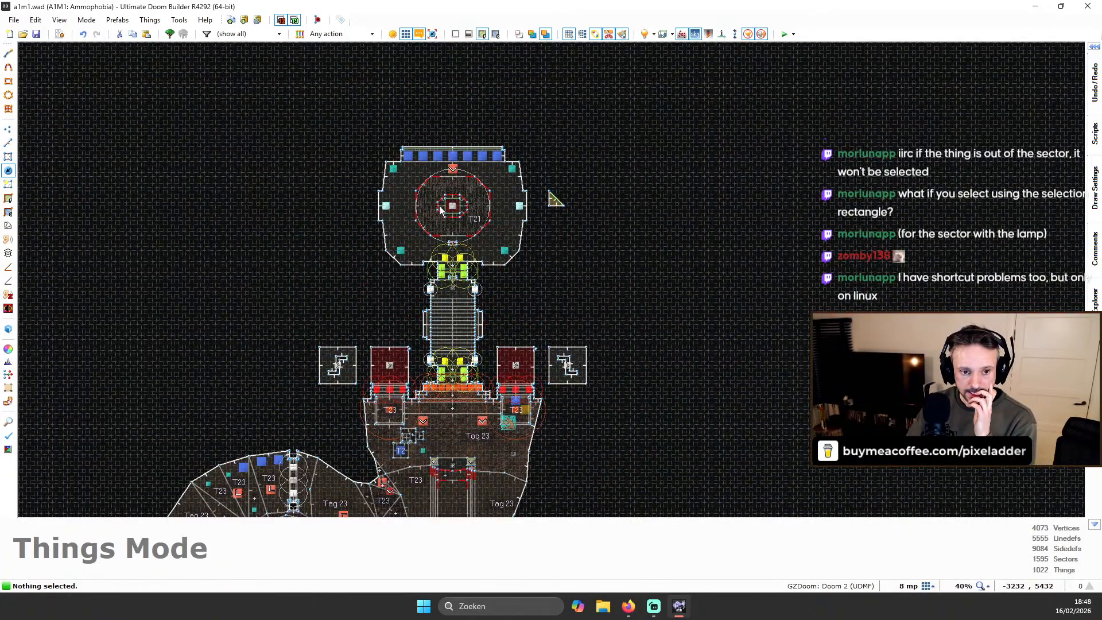
{"action": "scroll", "coordinate": [441, 210], "scroll_direction": "up", "scroll_amount": 5}
{"action": "scroll", "coordinate": [486, 202], "scroll_direction": "up", "scroll_amount": 2}
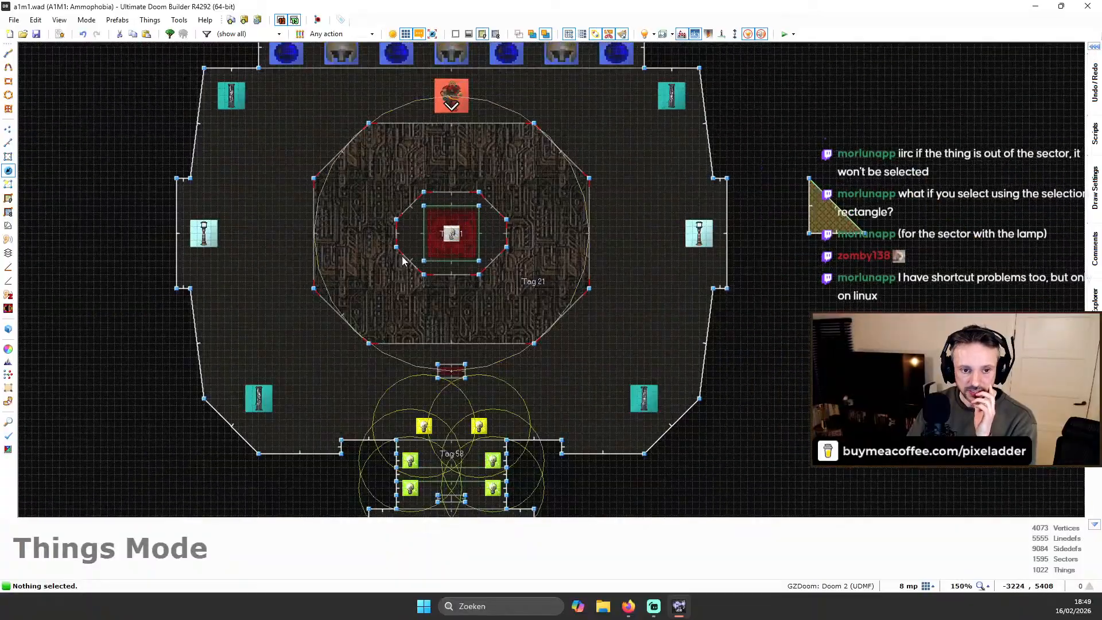
{"action": "scroll", "coordinate": [402, 261], "scroll_direction": "down", "scroll_amount": 6}
{"action": "scroll", "coordinate": [420, 208], "scroll_direction": "up", "scroll_amount": 9}
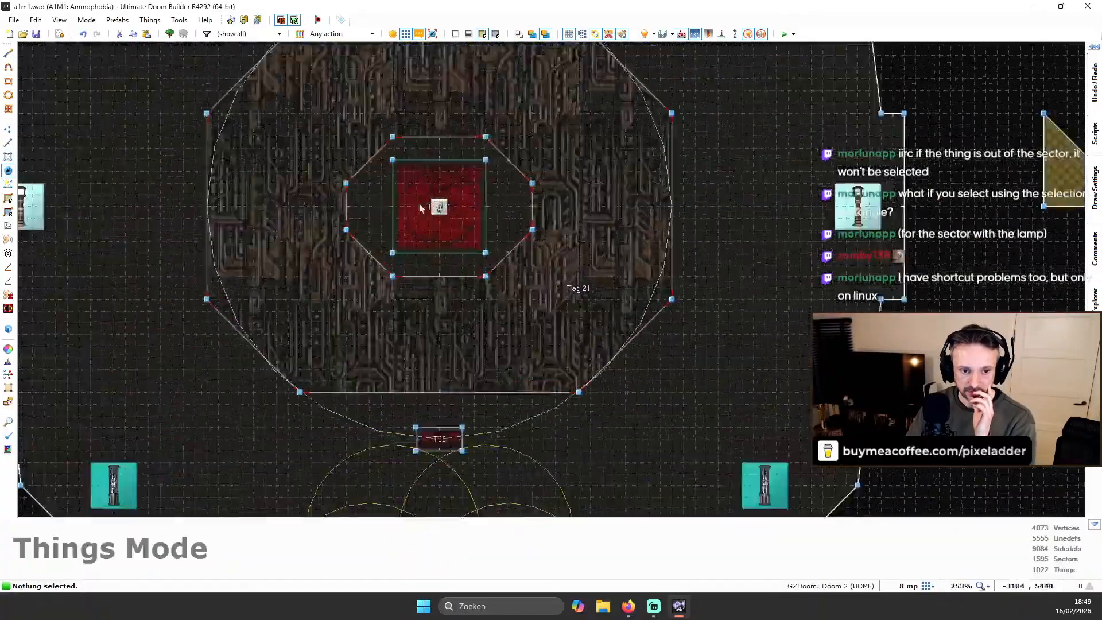
{"action": "scroll", "coordinate": [419, 207], "scroll_direction": "down", "scroll_amount": 10}
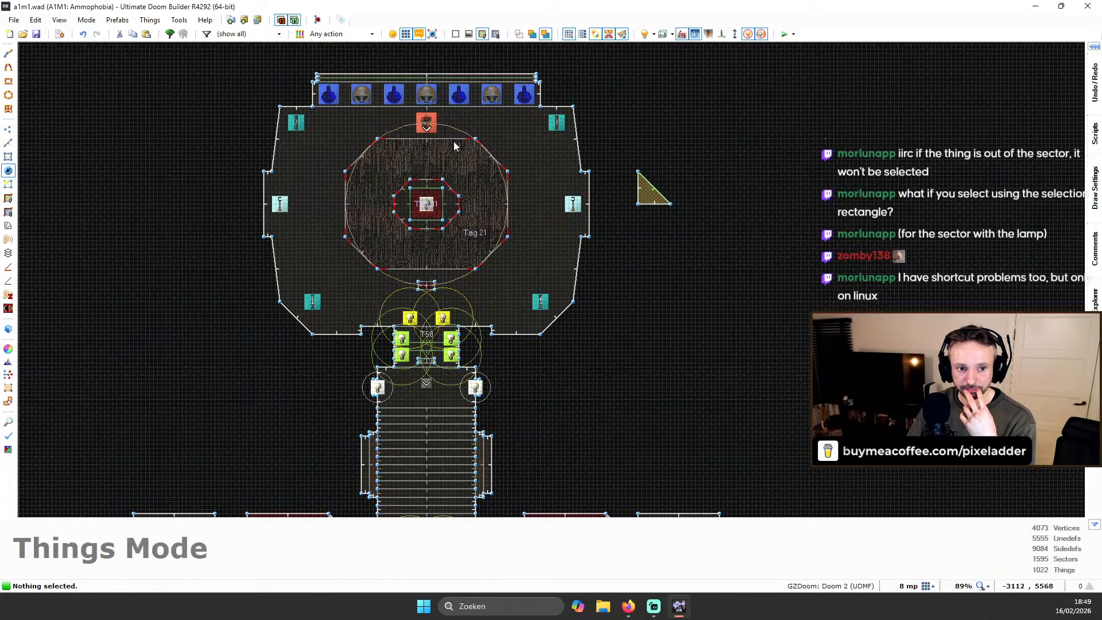
{"action": "scroll", "coordinate": [439, 184], "scroll_direction": "down", "scroll_amount": 4}
{"action": "scroll", "coordinate": [439, 184], "scroll_direction": "down", "scroll_amount": 4}
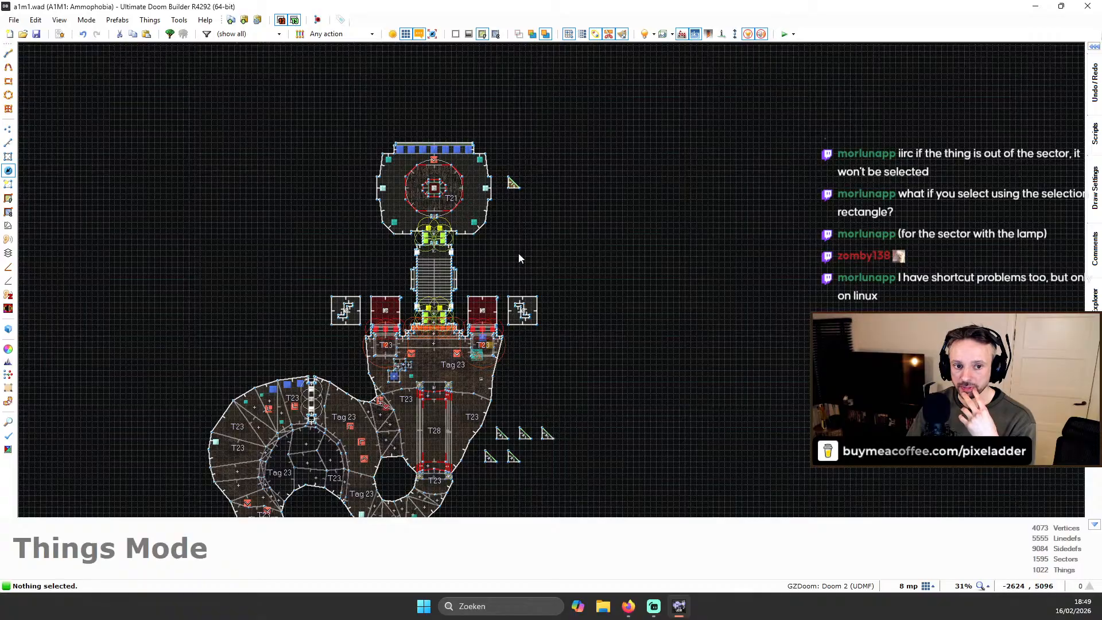
Survey the complete map layout from the northern hall down to the large southern building and its outdoor grounds
{"action": "scroll", "coordinate": [521, 184], "scroll_direction": "down", "scroll_amount": 10}
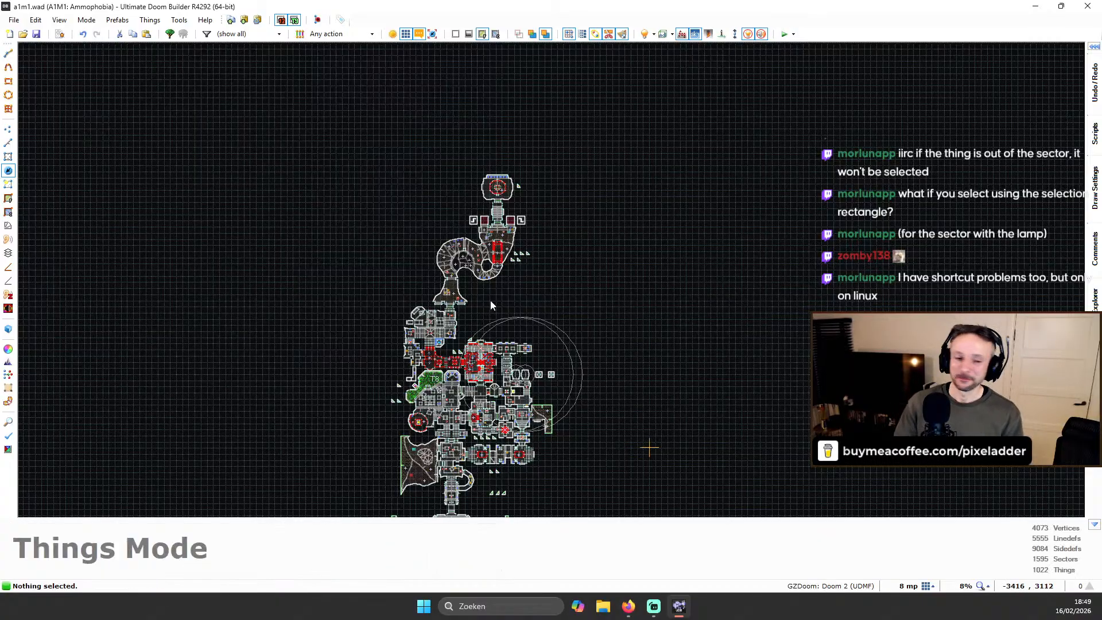
{"action": "key", "text": "Down"}
{"action": "key", "text": "Down"}
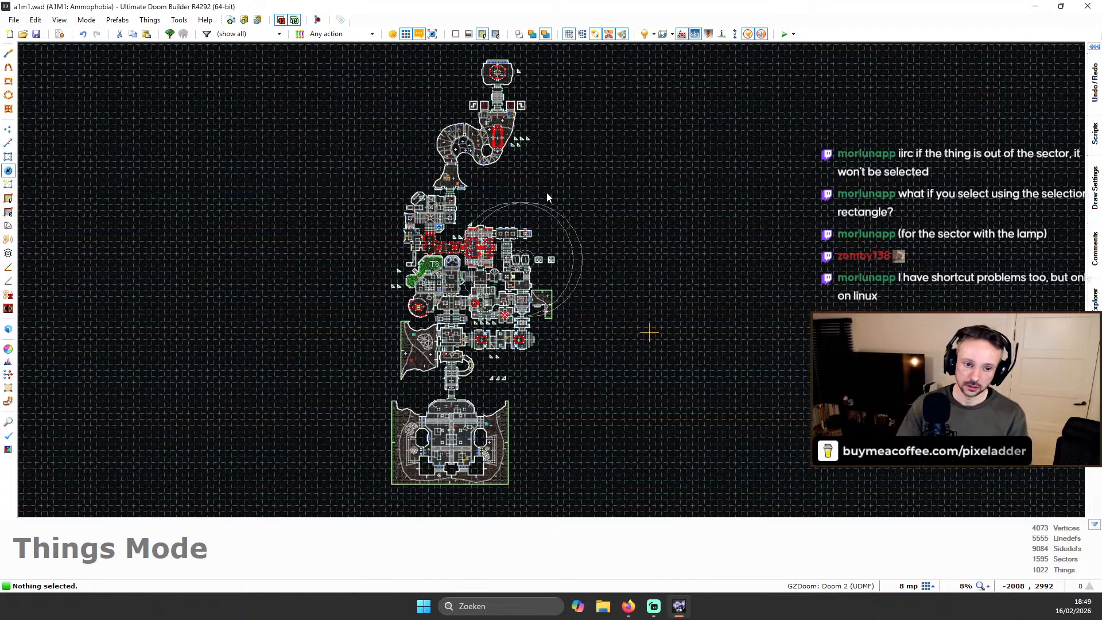
{"action": "key", "text": "Down"}
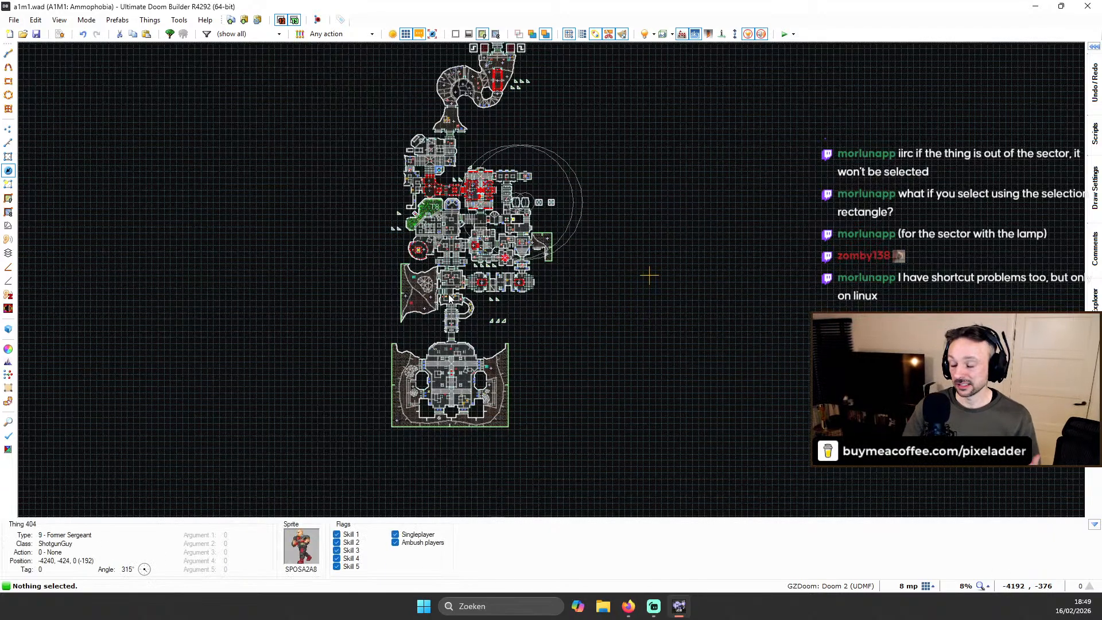
{"action": "scroll", "coordinate": [518, 233], "scroll_direction": "up", "scroll_amount": 3}
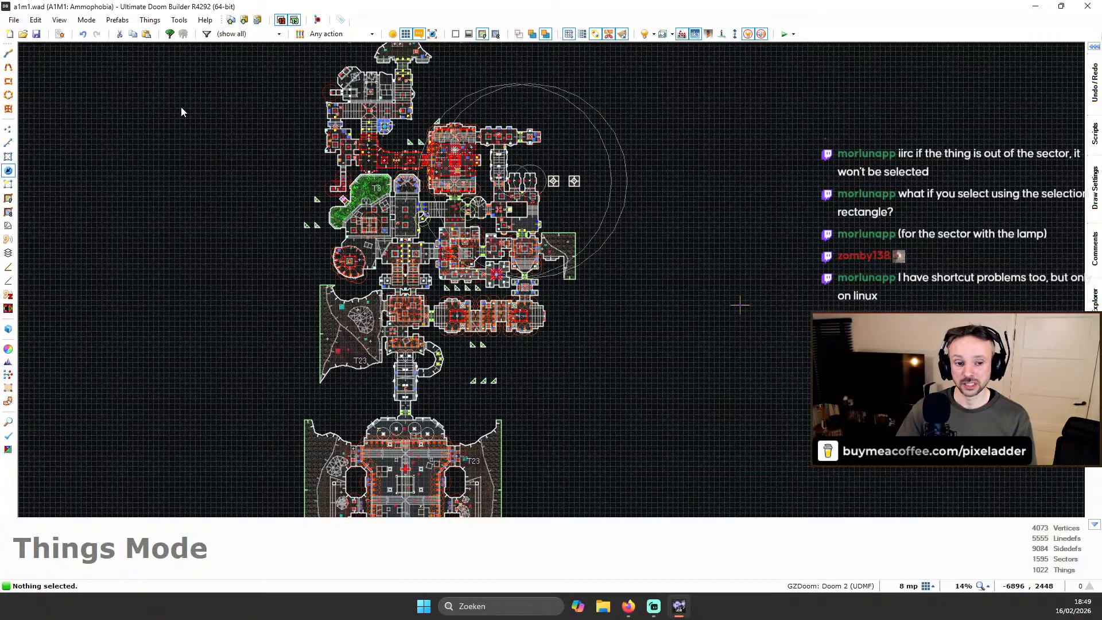
{"action": "scroll", "coordinate": [181, 107], "scroll_direction": "down", "scroll_amount": 3}
{"action": "scroll", "coordinate": [345, 307], "scroll_direction": "up", "scroll_amount": 3}
{"action": "scroll", "coordinate": [187, 309], "scroll_direction": "down", "scroll_amount": 3}
{"action": "scroll", "coordinate": [154, 301], "scroll_direction": "up", "scroll_amount": 3}
{"action": "scroll", "coordinate": [155, 305], "scroll_direction": "up", "scroll_amount": 2}
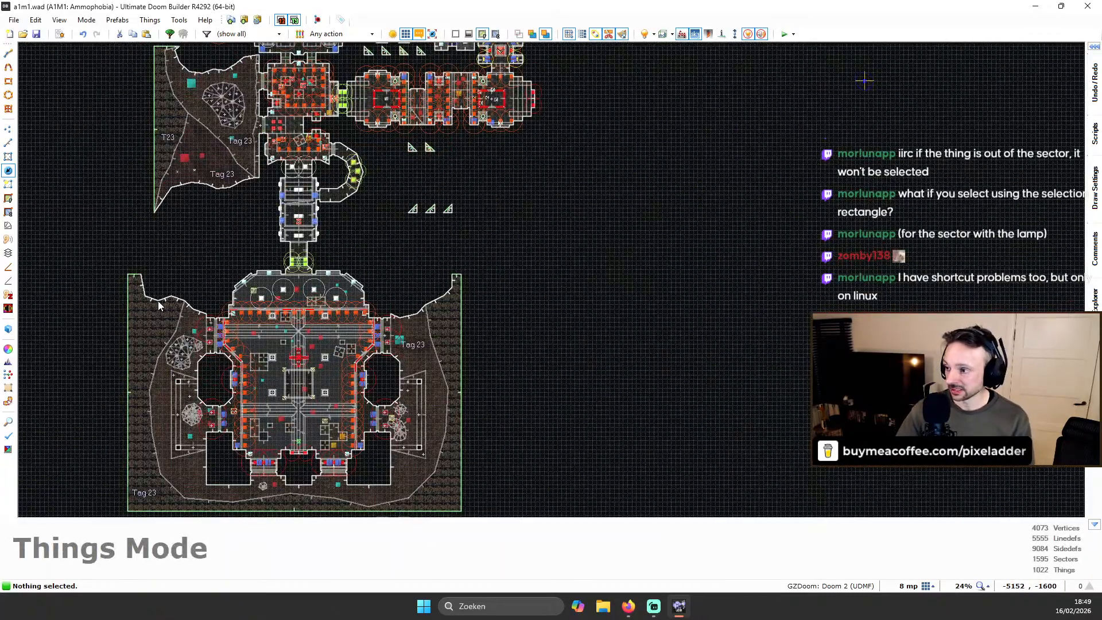
{"action": "scroll", "coordinate": [160, 300], "scroll_direction": "down", "scroll_amount": 2}
Look over the central part of the map, including the rooms around the twin halls south of the crossroads
{"action": "key", "text": "Up"}
{"action": "key", "text": "Up"}
{"action": "key", "text": "Left"}
{"action": "key", "text": "Up"}
{"action": "key", "text": "Up"}
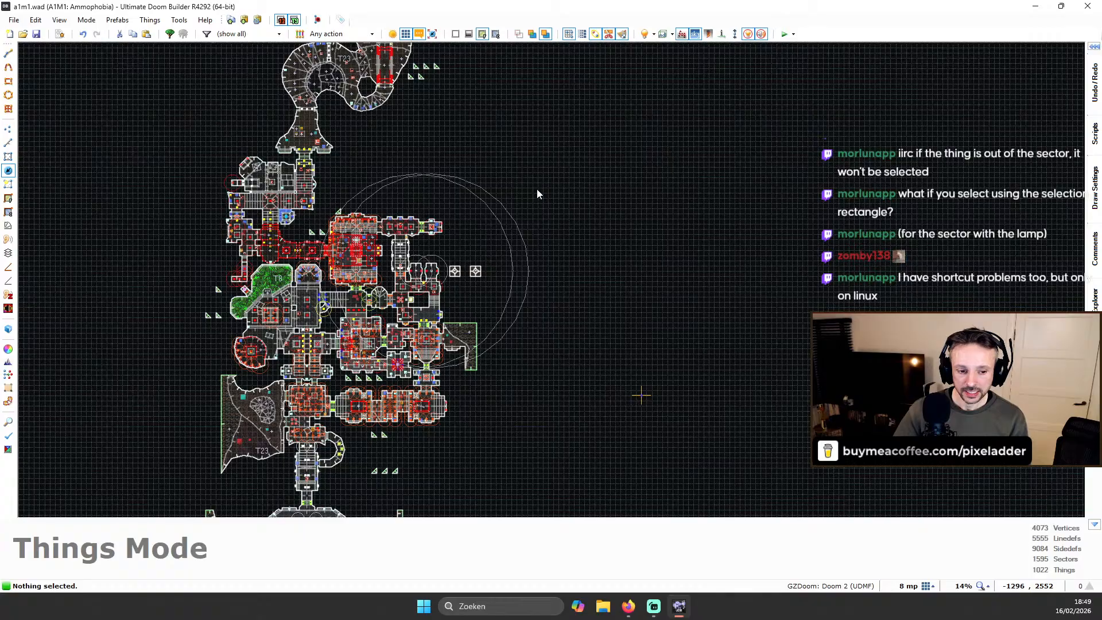
{"action": "scroll", "coordinate": [524, 229], "scroll_direction": "down", "scroll_amount": 1}
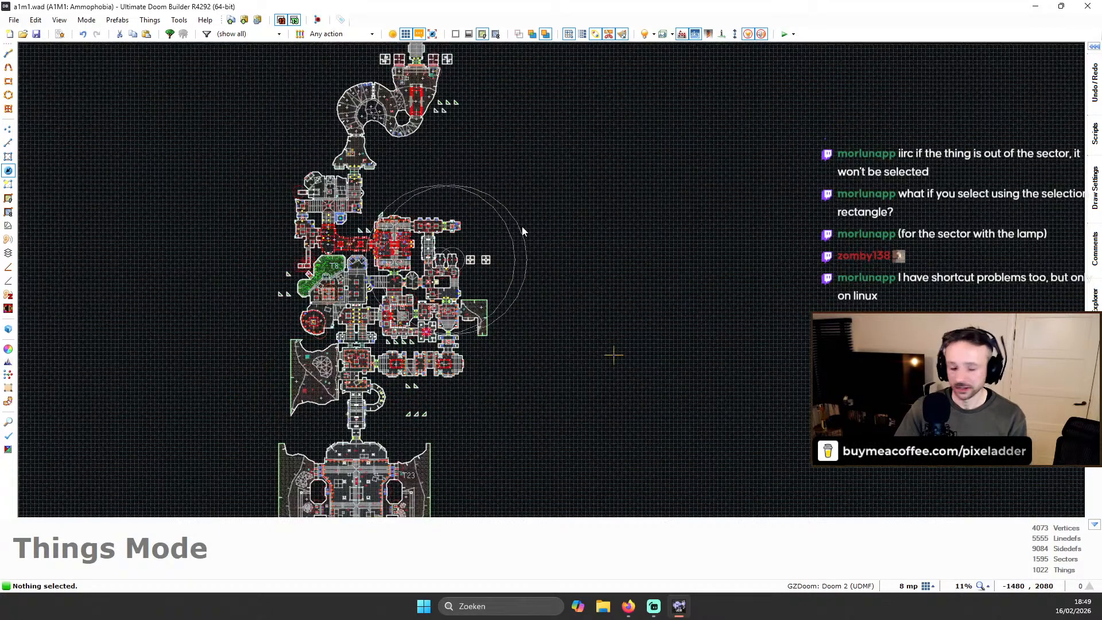
{"action": "scroll", "coordinate": [458, 336], "scroll_direction": "up", "scroll_amount": 5}
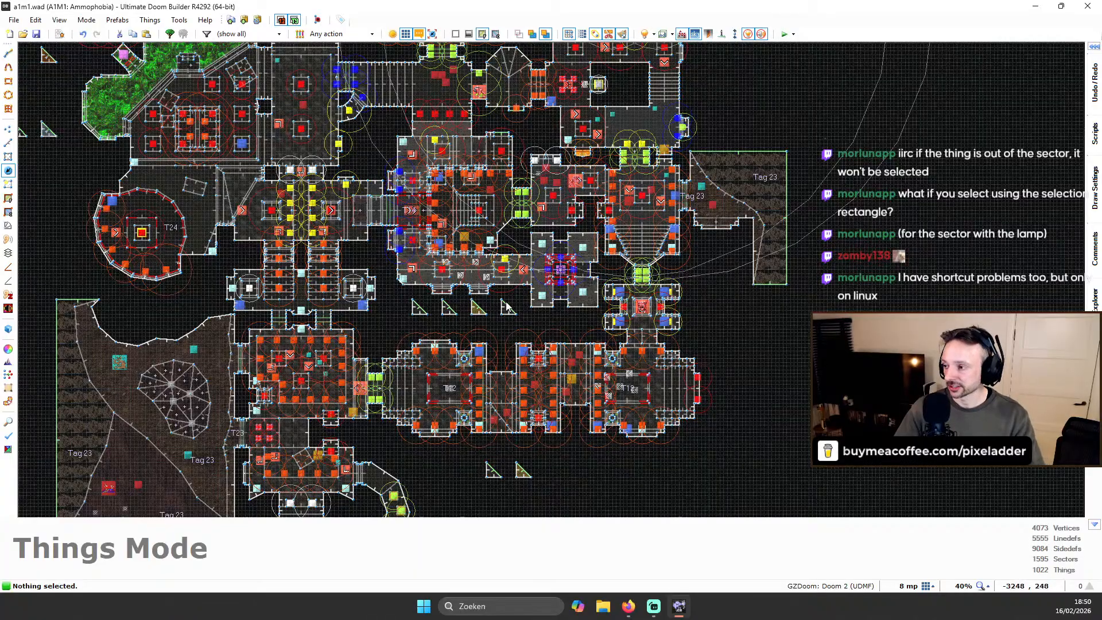
{"action": "middle_click_drag", "start_coordinate": [511, 317], "coordinate": [570, 481]}
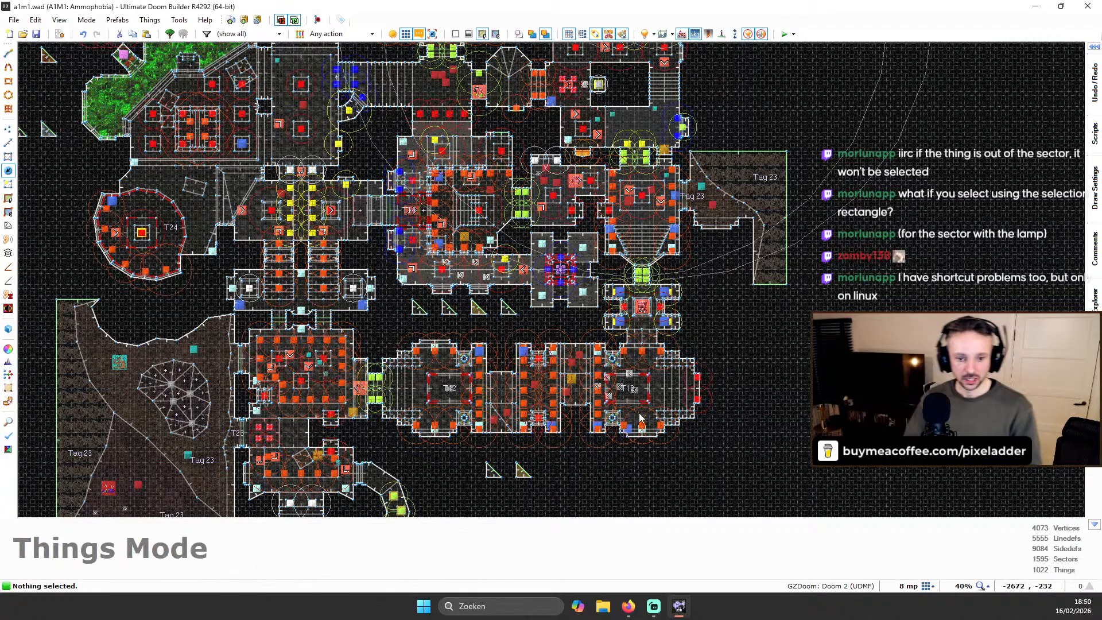
Survey the map layout from the central rooms up to the northern hall and its surroundings
{"action": "scroll", "coordinate": [747, 283], "scroll_direction": "down", "scroll_amount": 2}
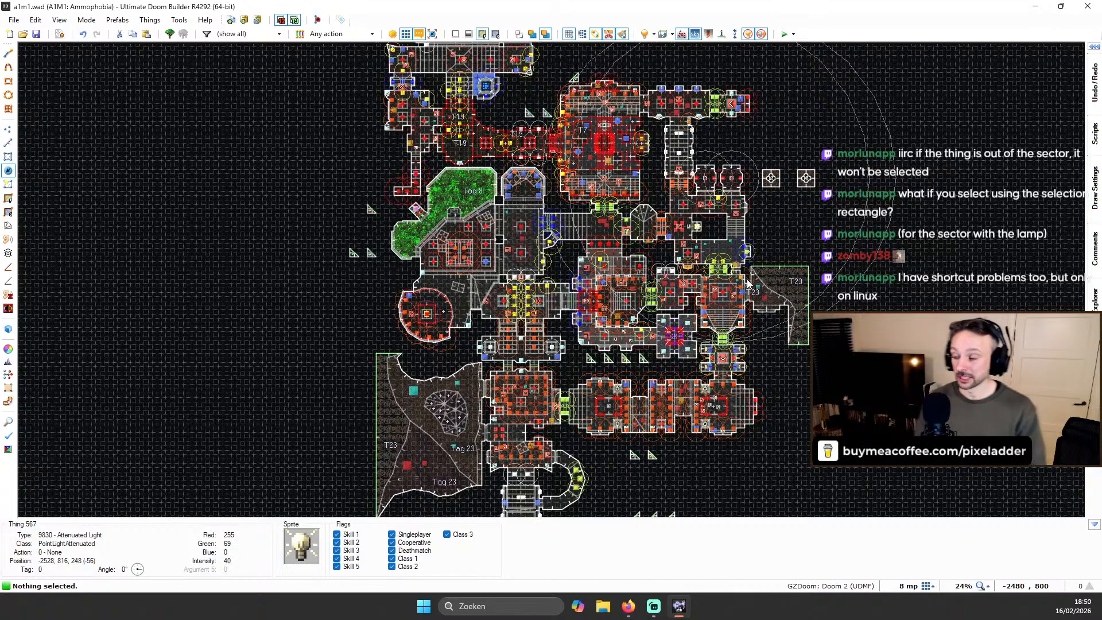
{"action": "key", "text": "t"}
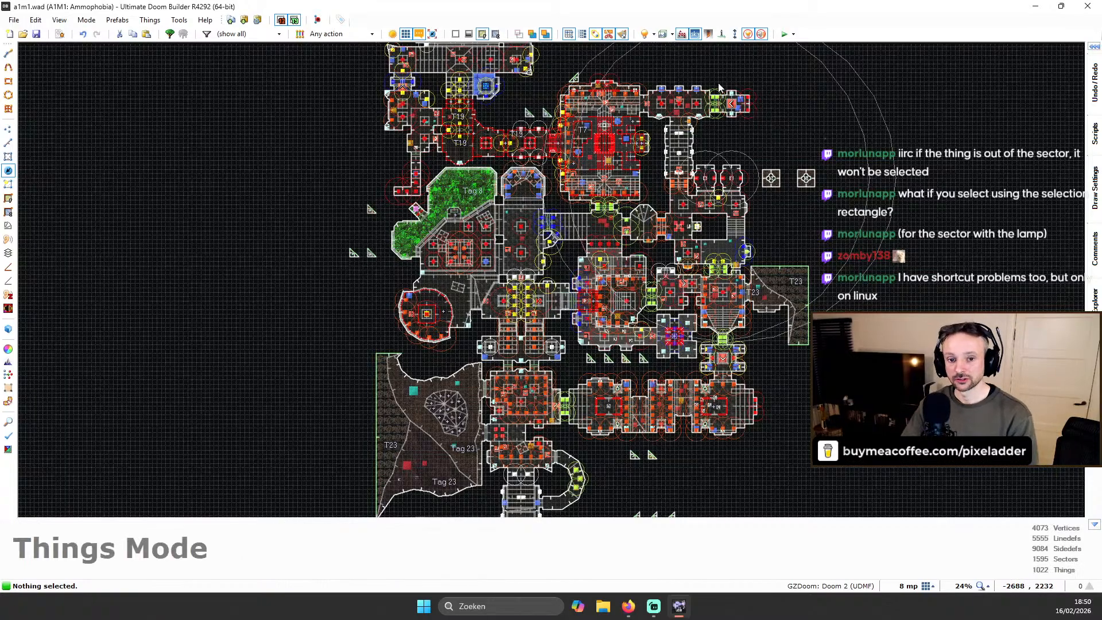
{"action": "scroll", "coordinate": [744, 97], "scroll_direction": "down", "scroll_amount": 3}
{"action": "key", "text": "Up"}
{"action": "key", "text": "Up"}
{"action": "key", "text": "Up"}
{"action": "key", "text": "Up"}
{"action": "key", "text": "Up"}
{"action": "scroll", "coordinate": [696, 112], "scroll_direction": "up", "scroll_amount": 6}
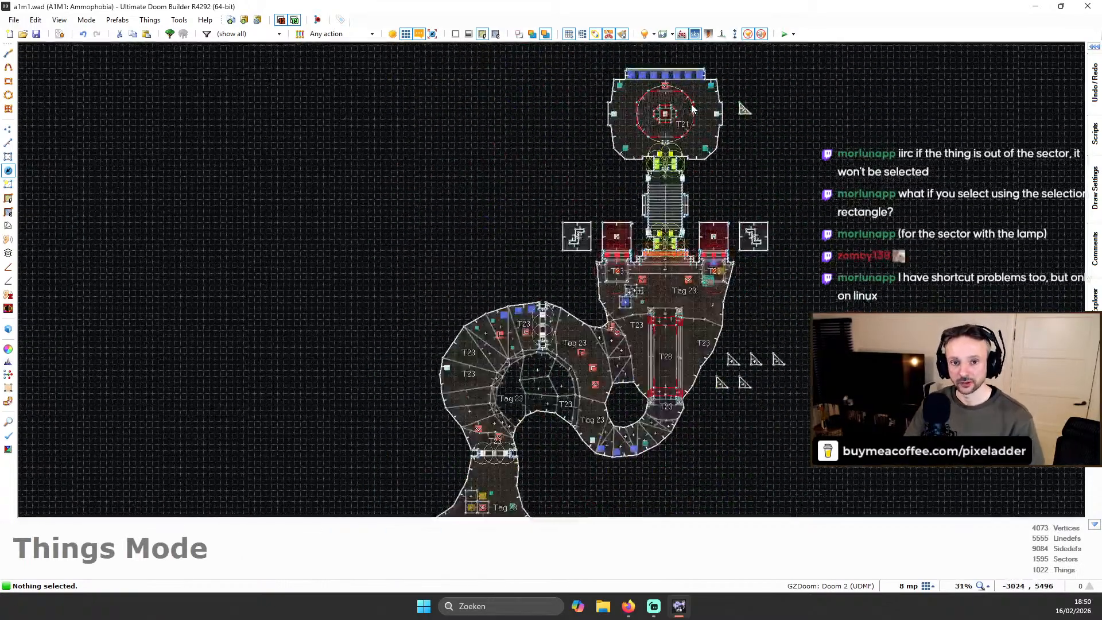
{"action": "key", "text": "Up"}
{"action": "key", "text": "Up"}
{"action": "key", "text": "Up"}
{"action": "scroll", "coordinate": [633, 189], "scroll_direction": "down", "scroll_amount": 5}
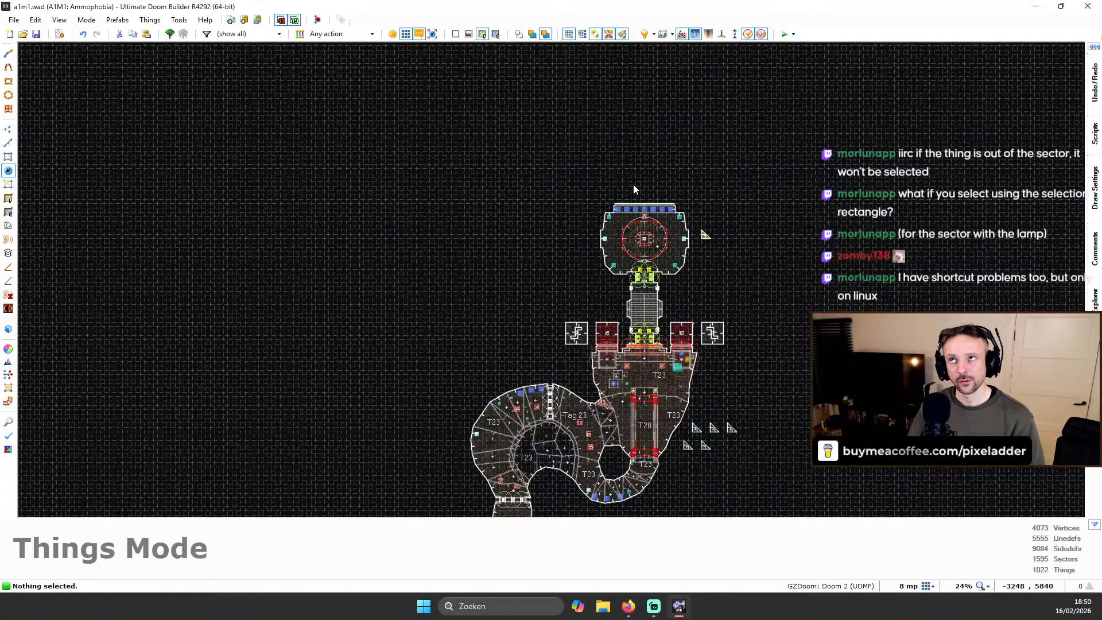
{"action": "scroll", "coordinate": [634, 190], "scroll_direction": "down", "scroll_amount": 2}
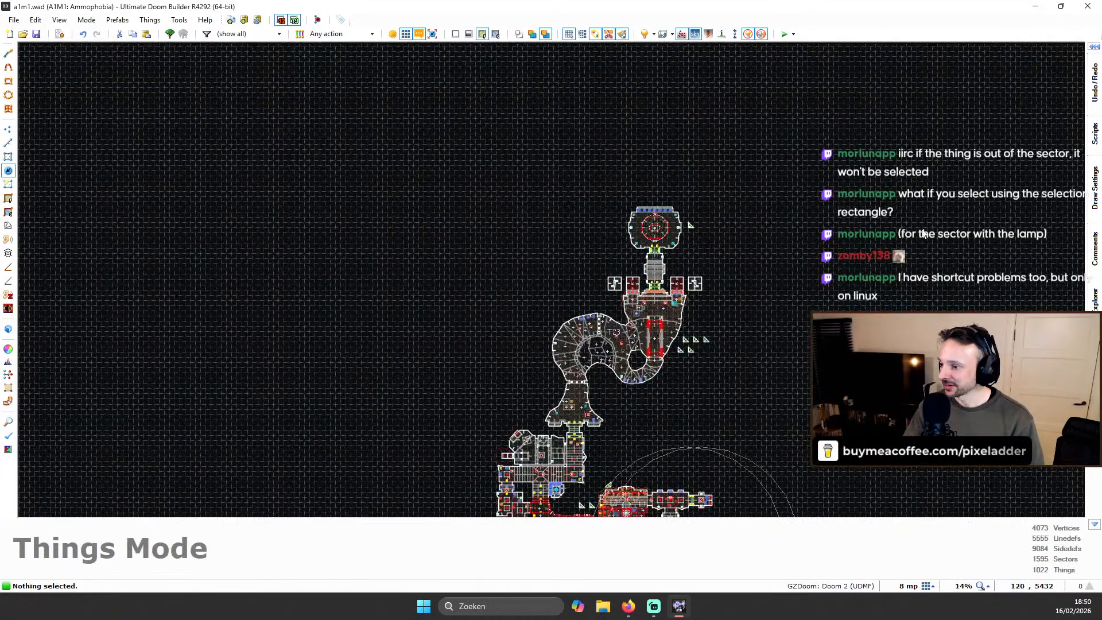
Compare the rooms south of the winding cave with the northern stairway and the red side chambers at its foot
{"action": "key", "text": "Down"}
{"action": "key", "text": "Down"}
{"action": "key", "text": "Down"}
{"action": "key", "text": "Down"}
{"action": "scroll", "coordinate": [593, 229], "scroll_direction": "up", "scroll_amount": 3}
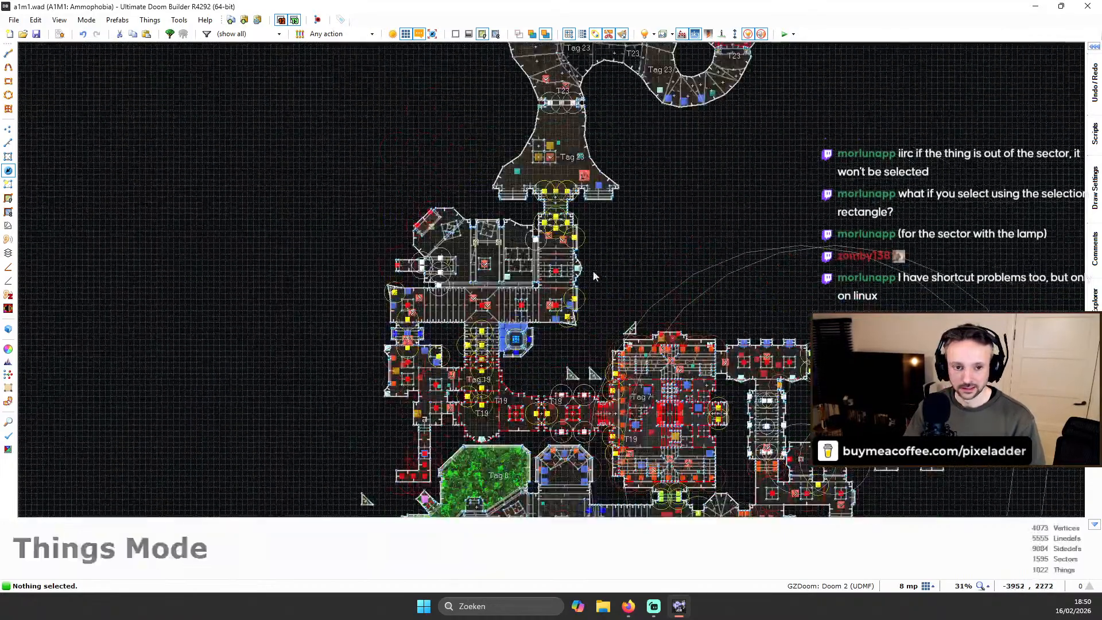
{"action": "key", "text": "Up"}
{"action": "key", "text": "Up"}
{"action": "key", "text": "Up"}
{"action": "key", "text": "Up"}
{"action": "key", "text": "Up"}
{"action": "scroll", "coordinate": [787, 273], "scroll_direction": "up", "scroll_amount": 4}
{"action": "scroll", "coordinate": [787, 273], "scroll_direction": "down", "scroll_amount": 4}
{"action": "key", "text": "Up"}
{"action": "key", "text": "Up"}
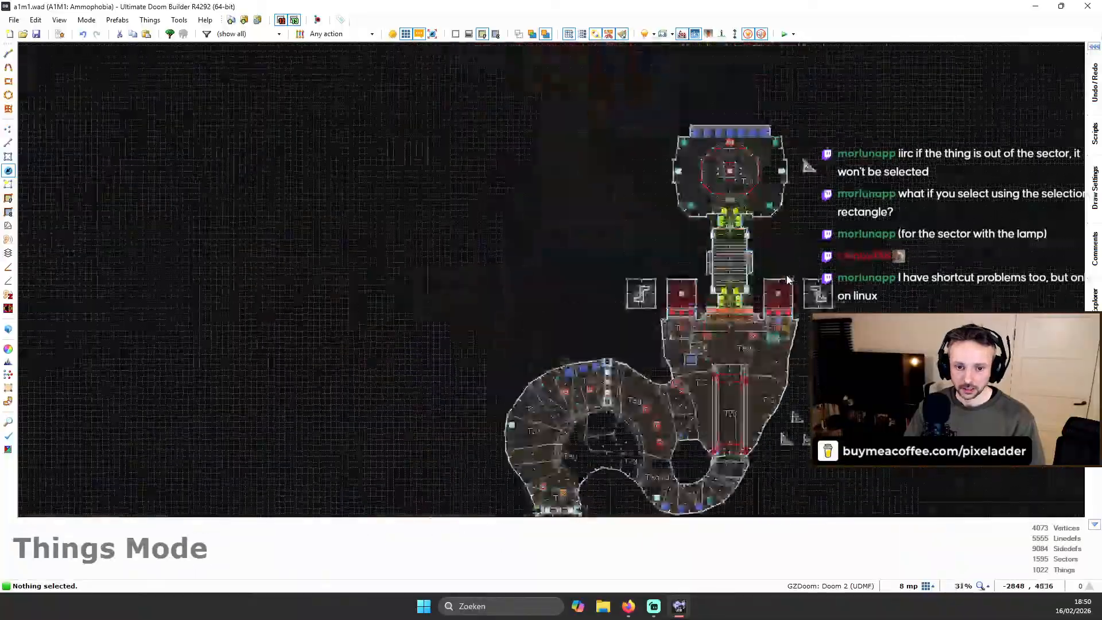
{"action": "scroll", "coordinate": [745, 297], "scroll_direction": "up", "scroll_amount": 4}
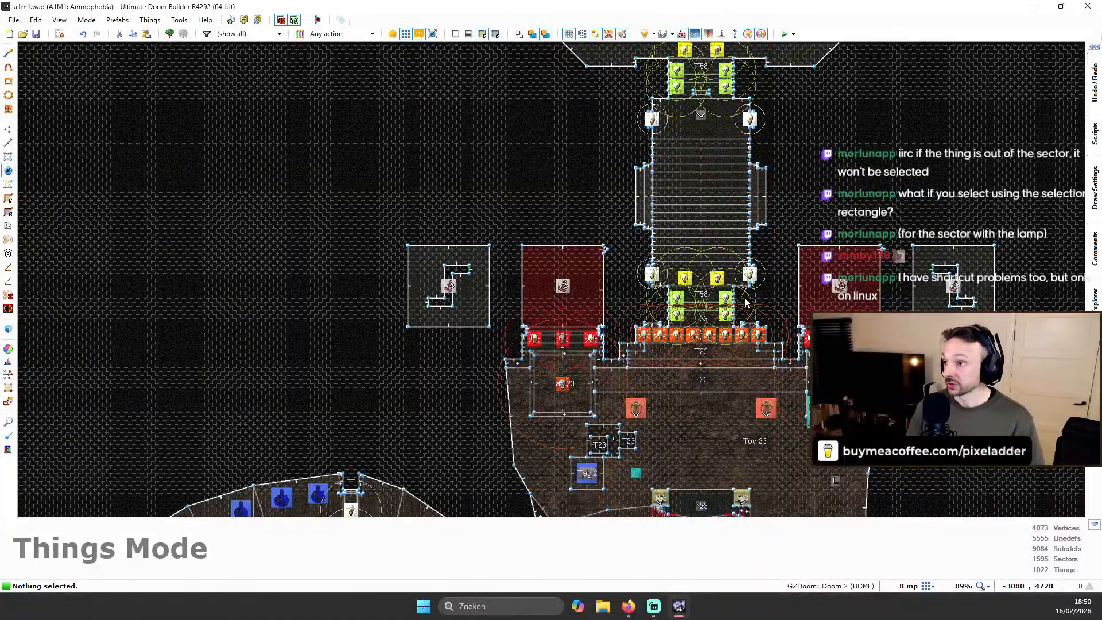
Look over the winding cave passage south of the northern stairway, down to the large crate hall
{"action": "key", "text": "Down"}
{"action": "key", "text": "Down"}
{"action": "key", "text": "Down"}
{"action": "key", "text": "Down"}
{"action": "scroll", "coordinate": [753, 298], "scroll_direction": "down", "scroll_amount": 4}
{"action": "scroll", "coordinate": [678, 395], "scroll_direction": "up", "scroll_amount": 2}
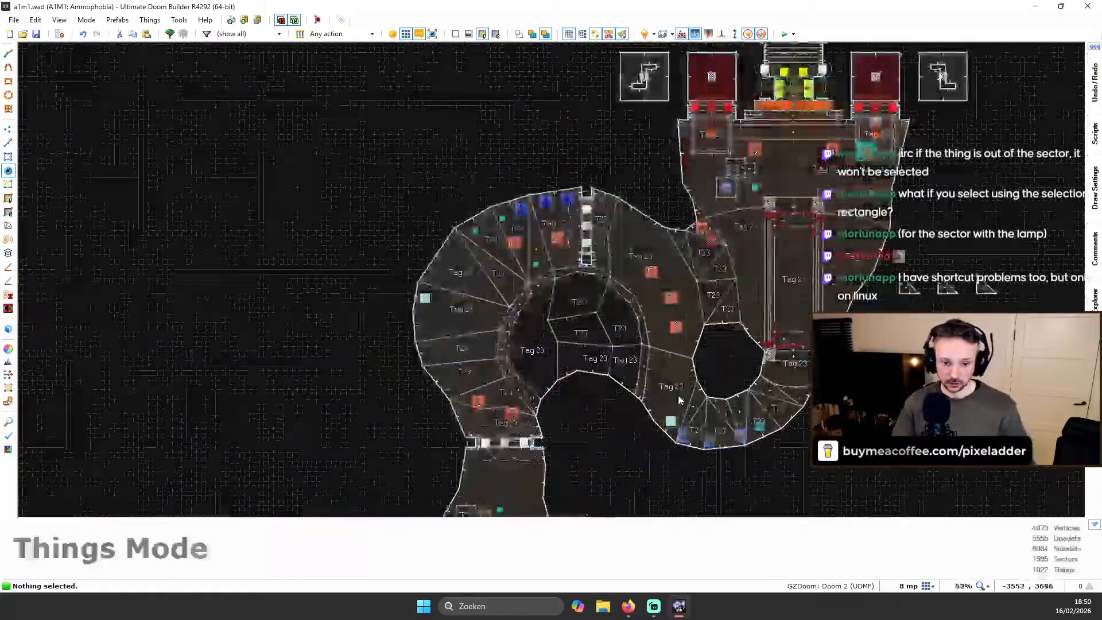
{"action": "key", "text": "Down"}
{"action": "key", "text": "Down"}
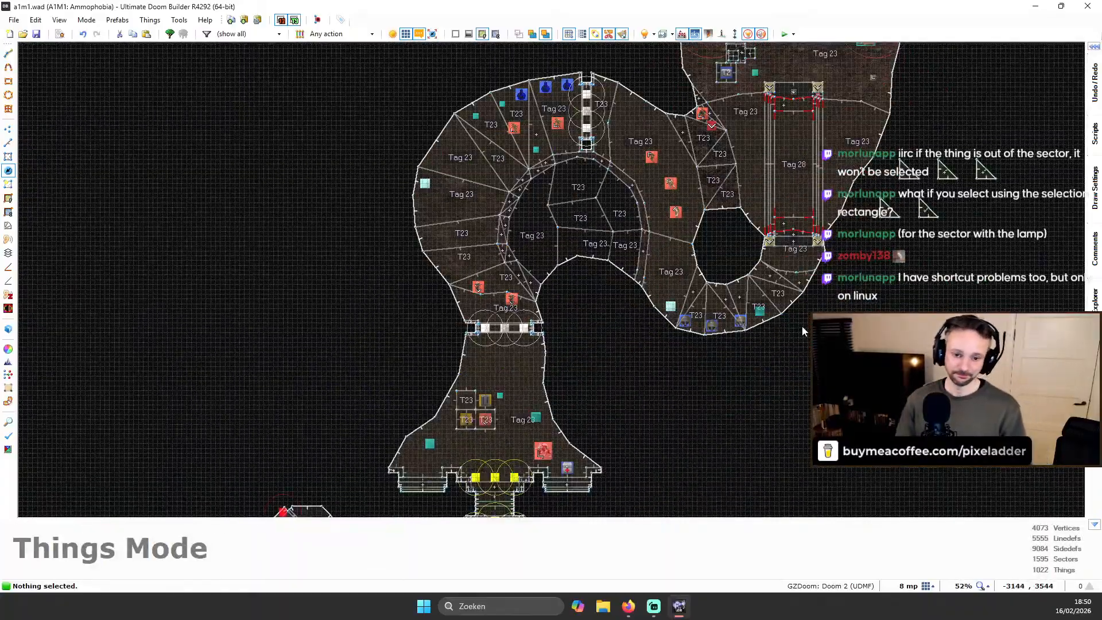
{"action": "scroll", "coordinate": [583, 216], "scroll_direction": "down", "scroll_amount": 4}
{"action": "scroll", "coordinate": [680, 242], "scroll_direction": "up", "scroll_amount": 2}
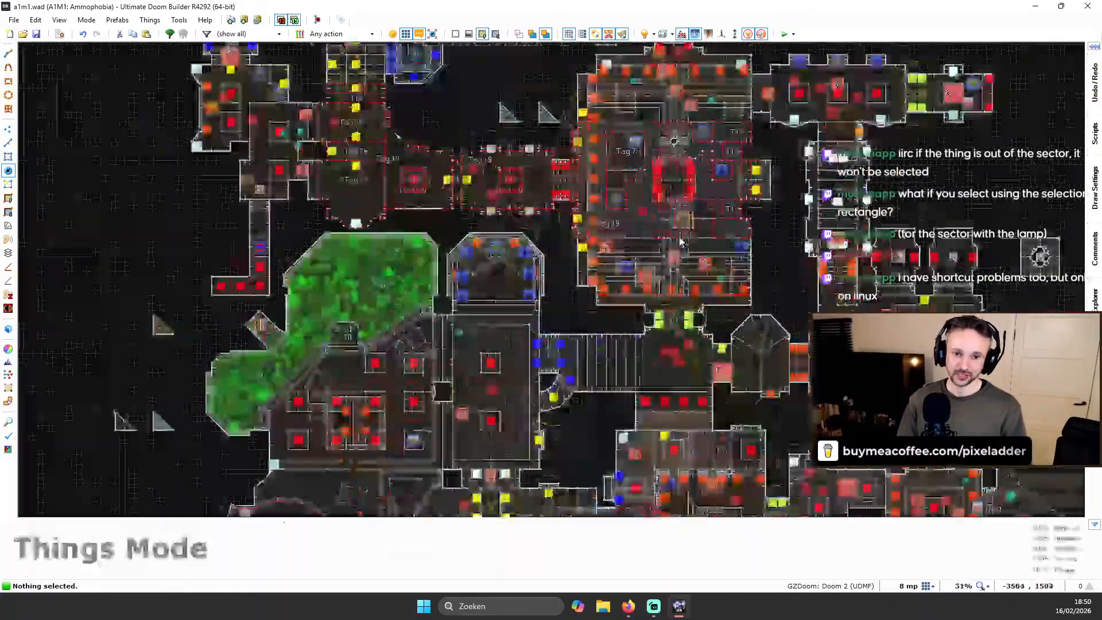
Inspect the crate hall in 3D, including the striped crossing ceiling beams, the water pit, the crates and the wall lights
{"action": "key", "text": "q"}
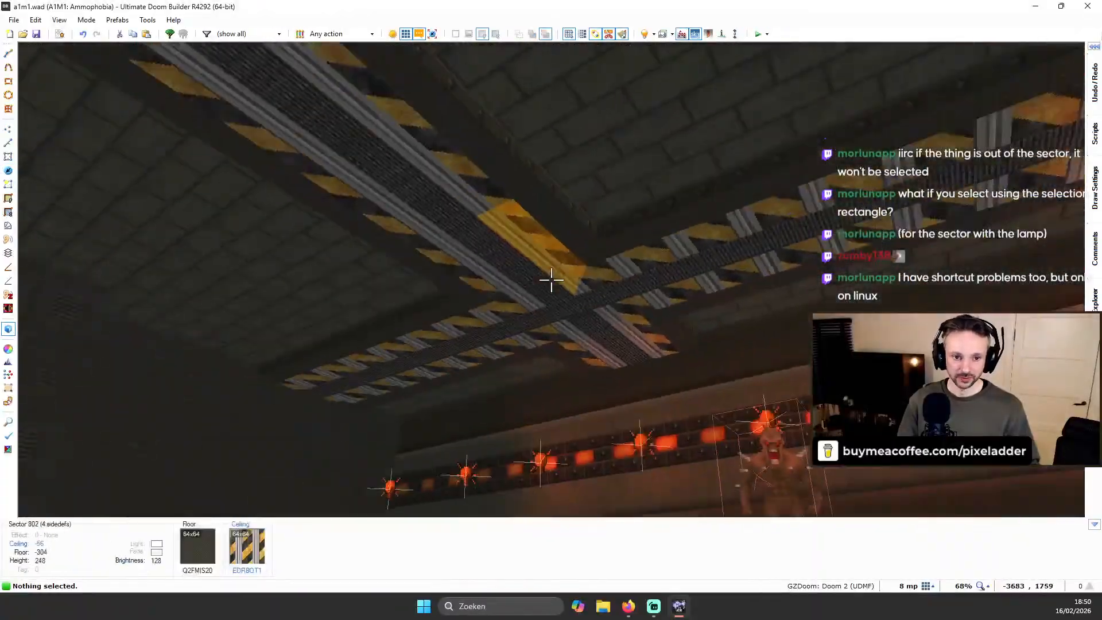
{"action": "key", "text": "w"}
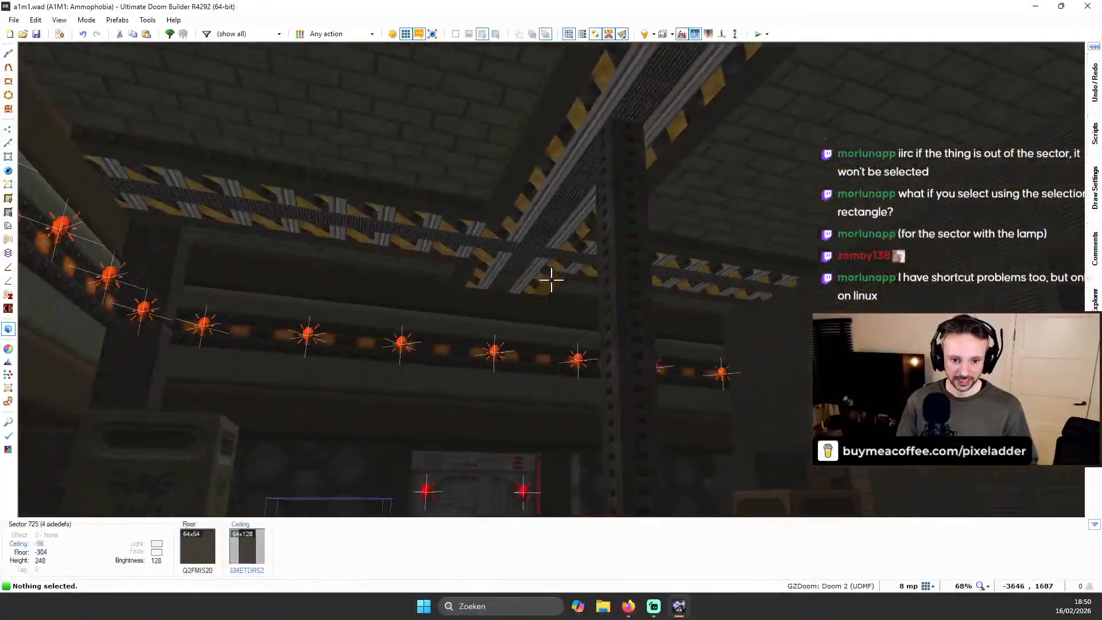
{"action": "key", "text": "w"}
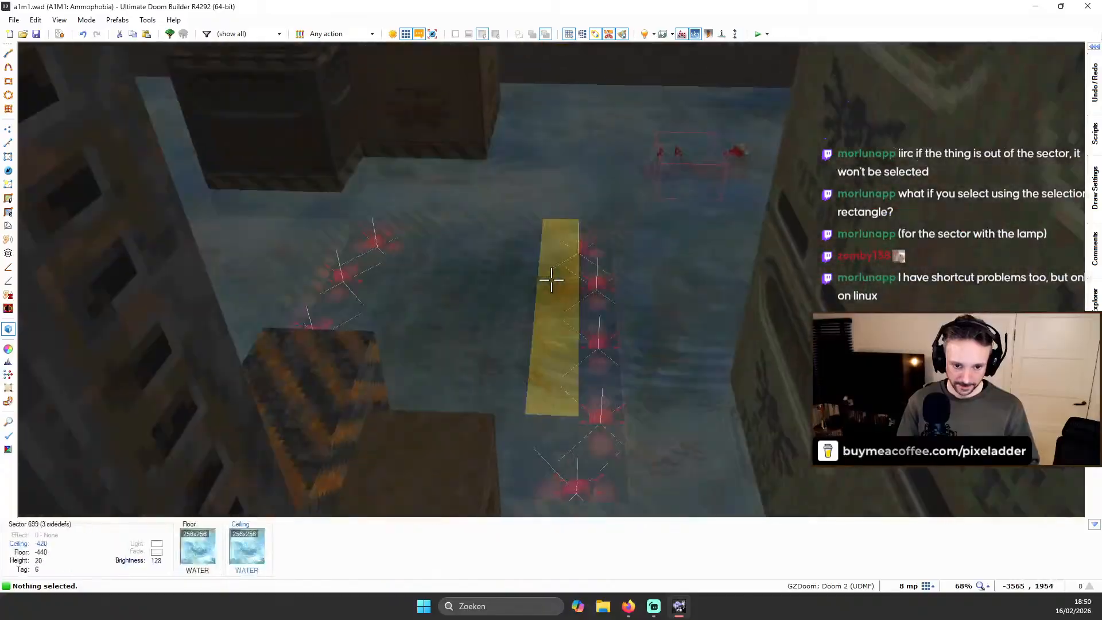
{"action": "key", "text": "w"}
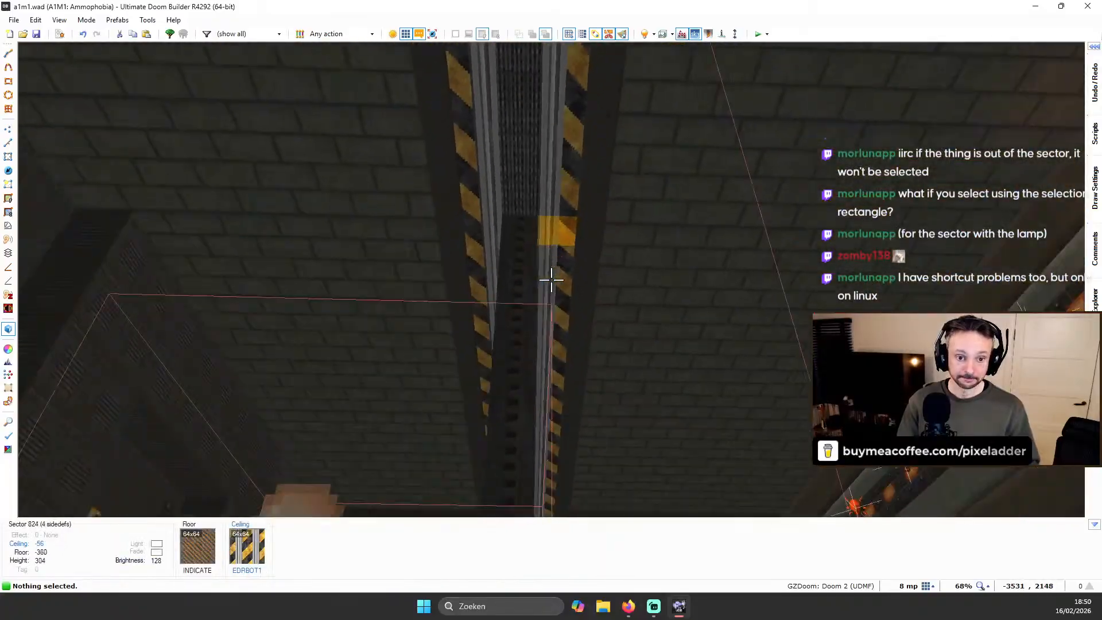
{"action": "key", "text": "w"}
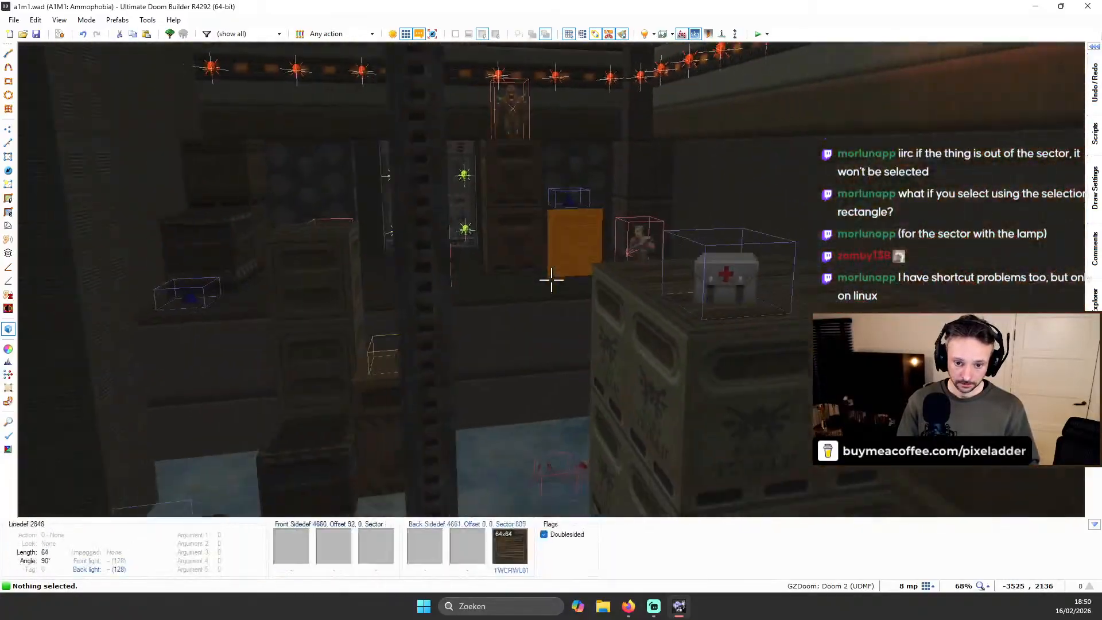
{"action": "key", "text": "q"}
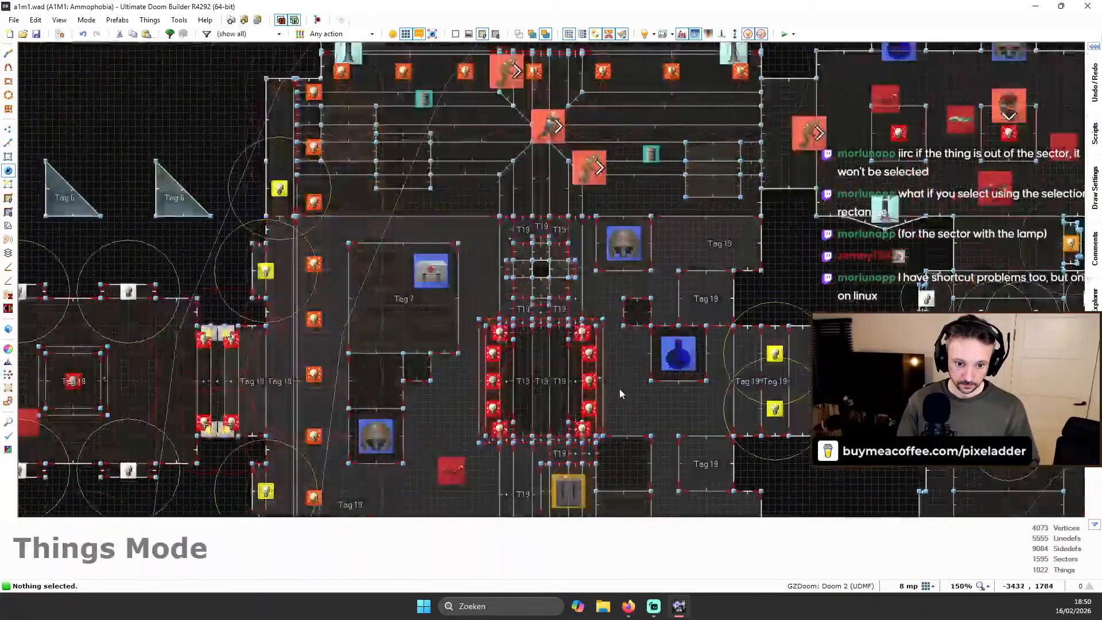
Switch to Linedefs mode and view the lines of the ceiling beams in the southern part of the crate hall
{"action": "scroll", "coordinate": [620, 394], "scroll_direction": "down", "scroll_amount": 2}
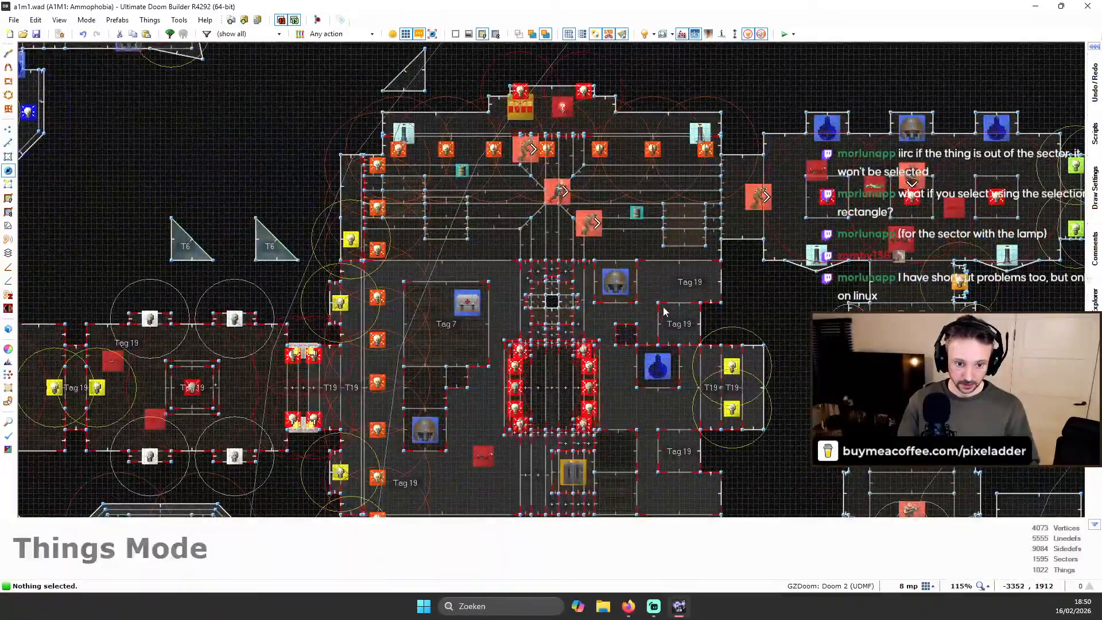
{"action": "scroll", "coordinate": [661, 310], "scroll_direction": "down", "scroll_amount": 6}
{"action": "key", "text": "l"}
{"action": "scroll", "coordinate": [649, 253], "scroll_direction": "up", "scroll_amount": 6}
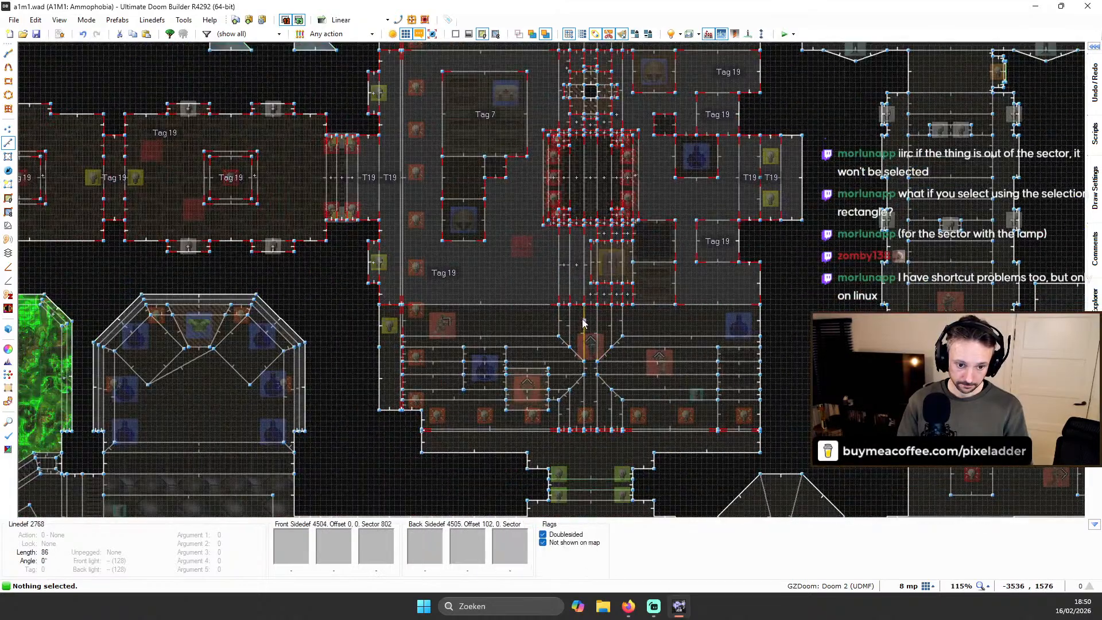
Examine the striped ceiling tracks and their crossings from inside the Tag 19 crate room in the 3D view
{"action": "scroll", "coordinate": [427, 375], "scroll_direction": "down", "scroll_amount": 4}
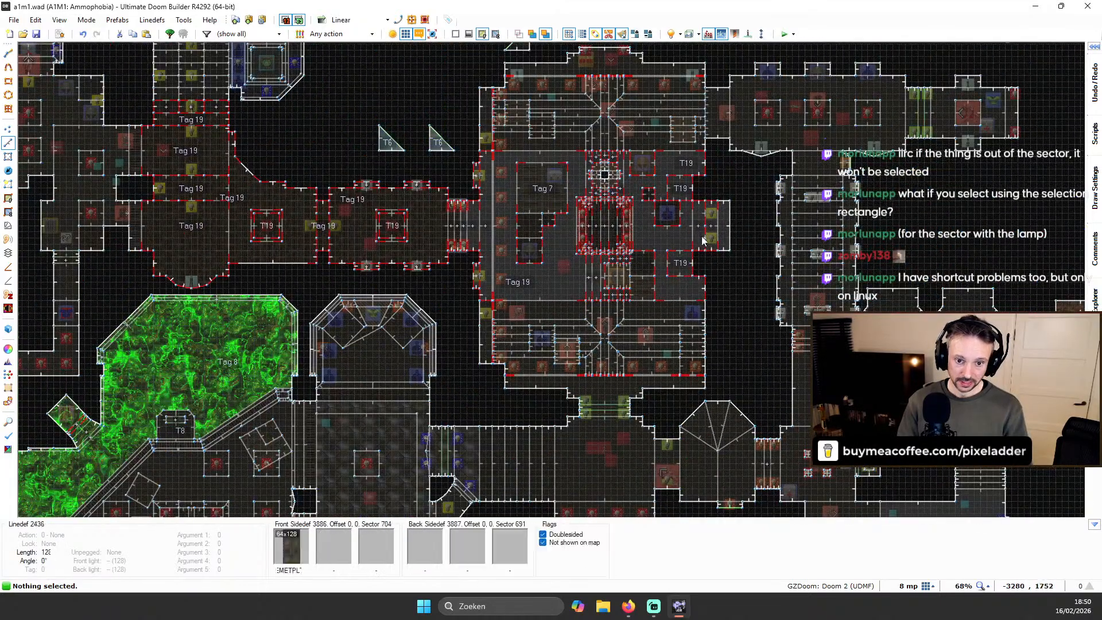
{"action": "key", "text": "l"}
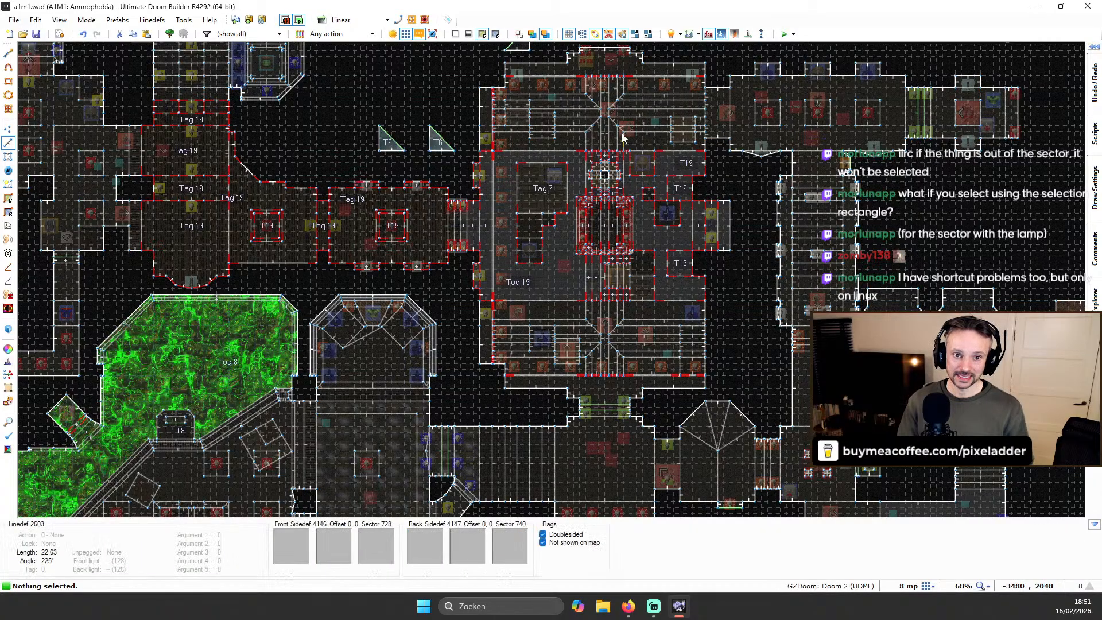
{"action": "key", "text": "q"}
{"action": "key", "text": "w"}
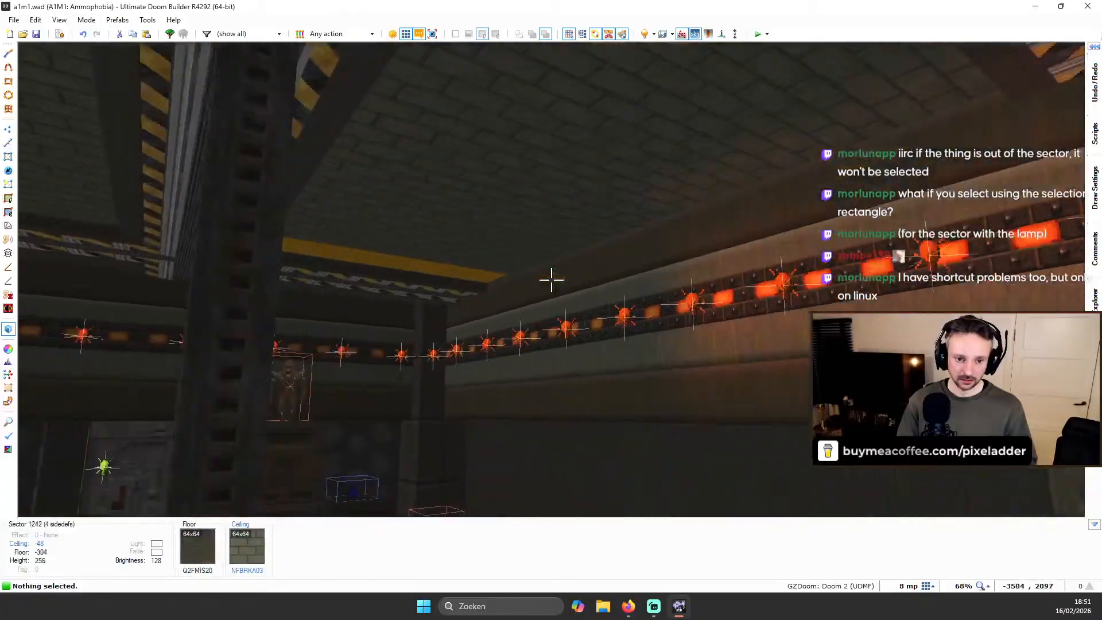
{"action": "key", "text": "w"}
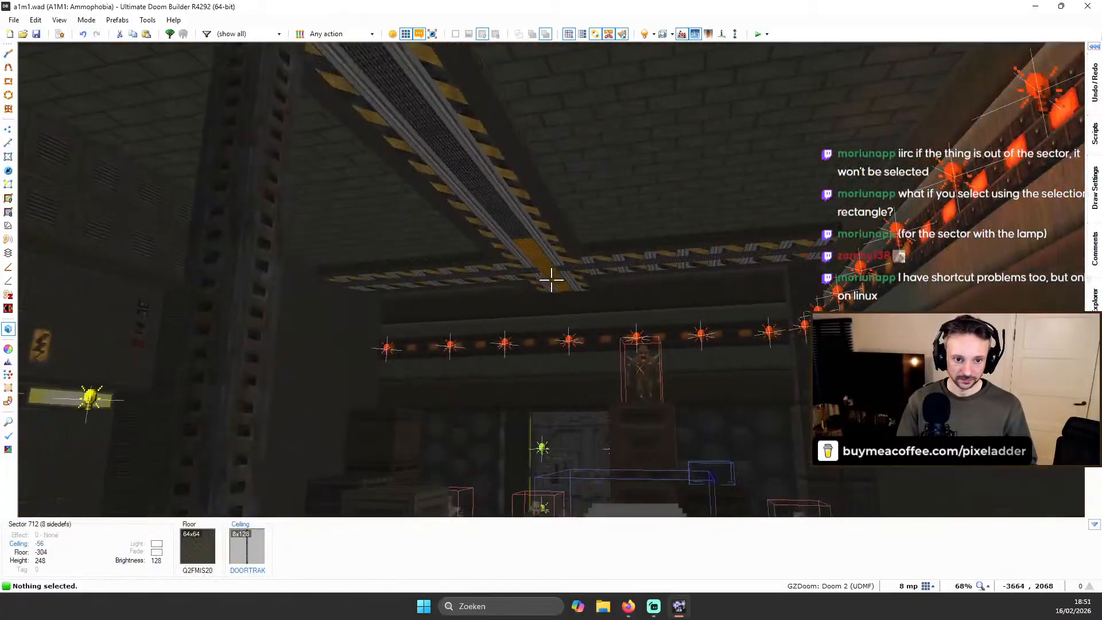
{"action": "key", "text": "w"}
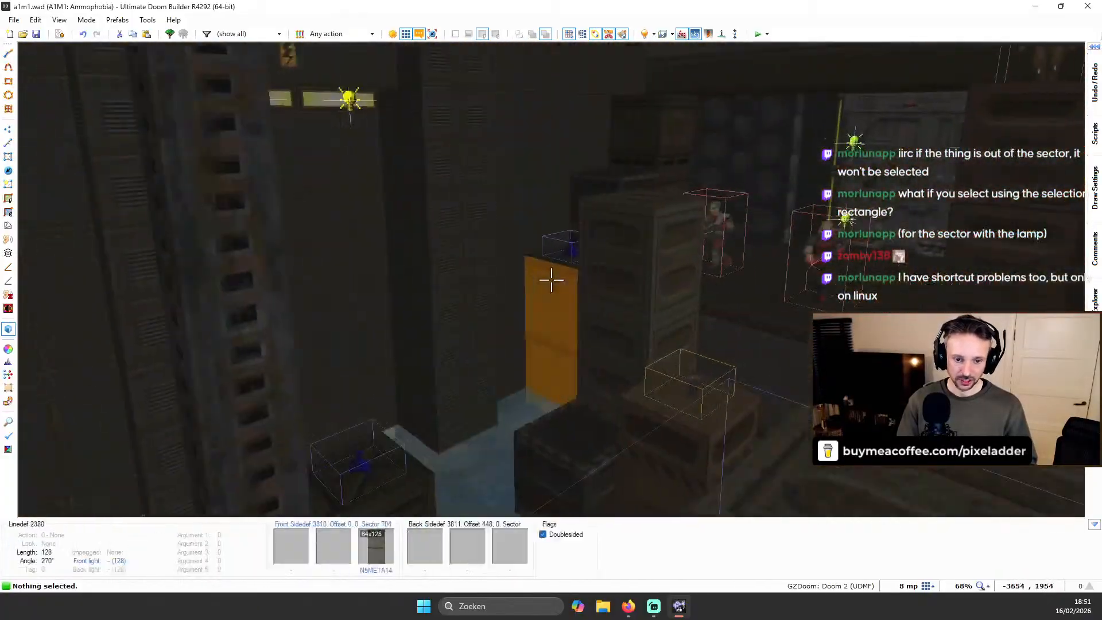
{"action": "key", "text": "w"}
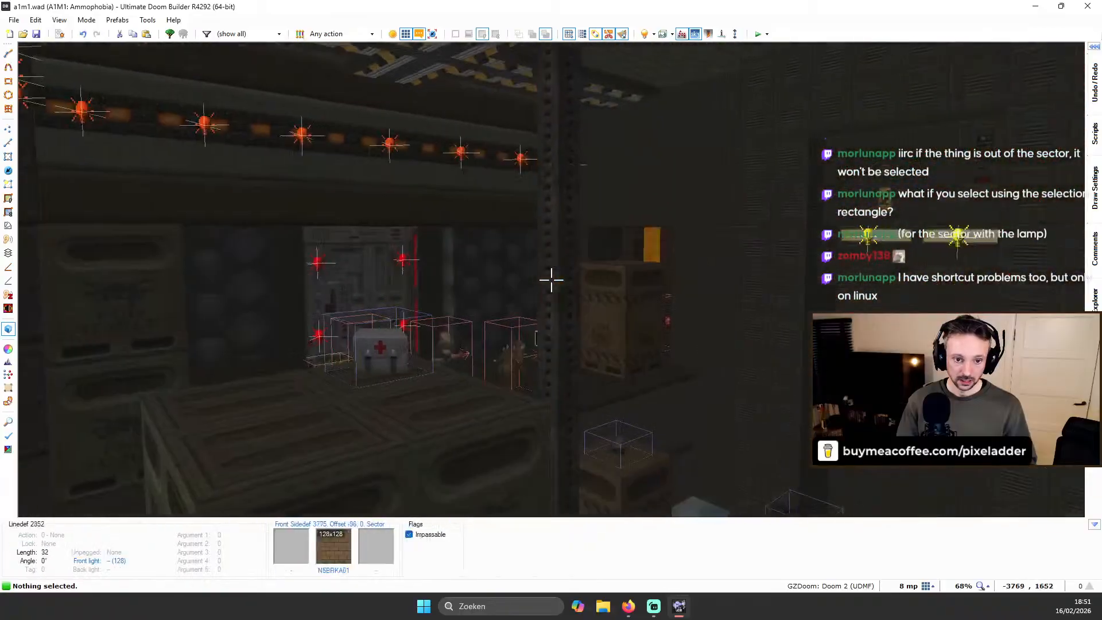
{"action": "key", "text": "w"}
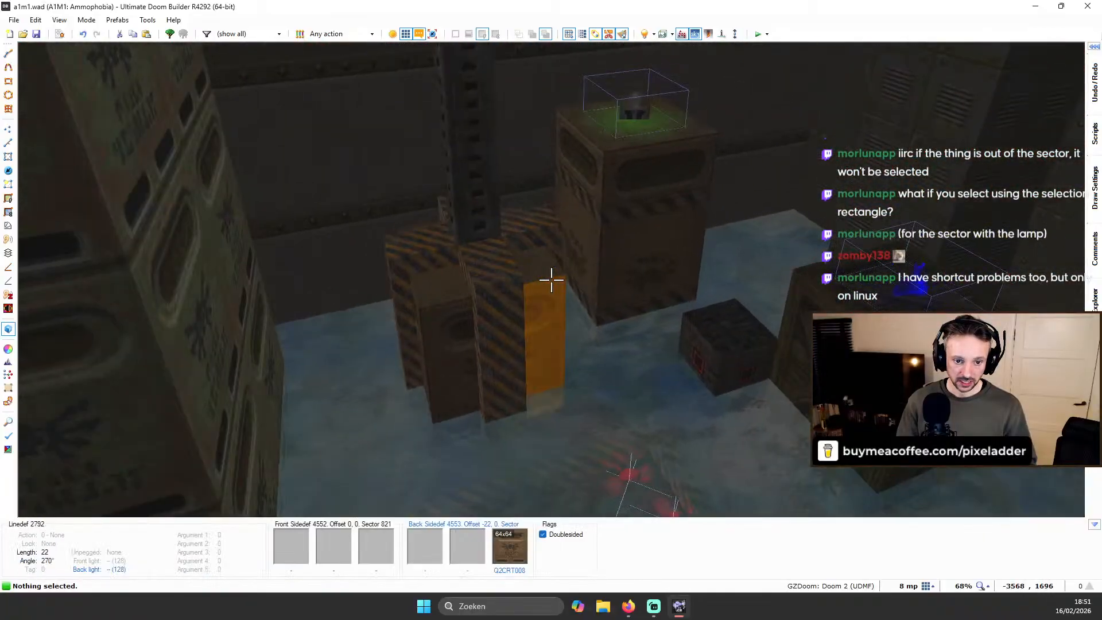
{"action": "key", "text": "w"}
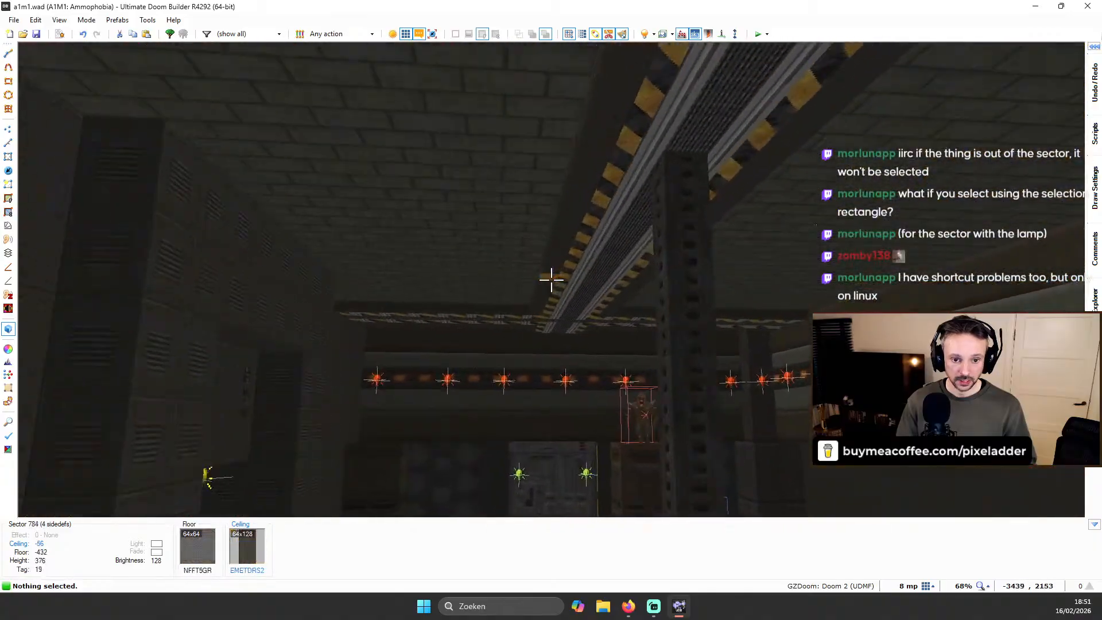
{"action": "key", "text": "w"}
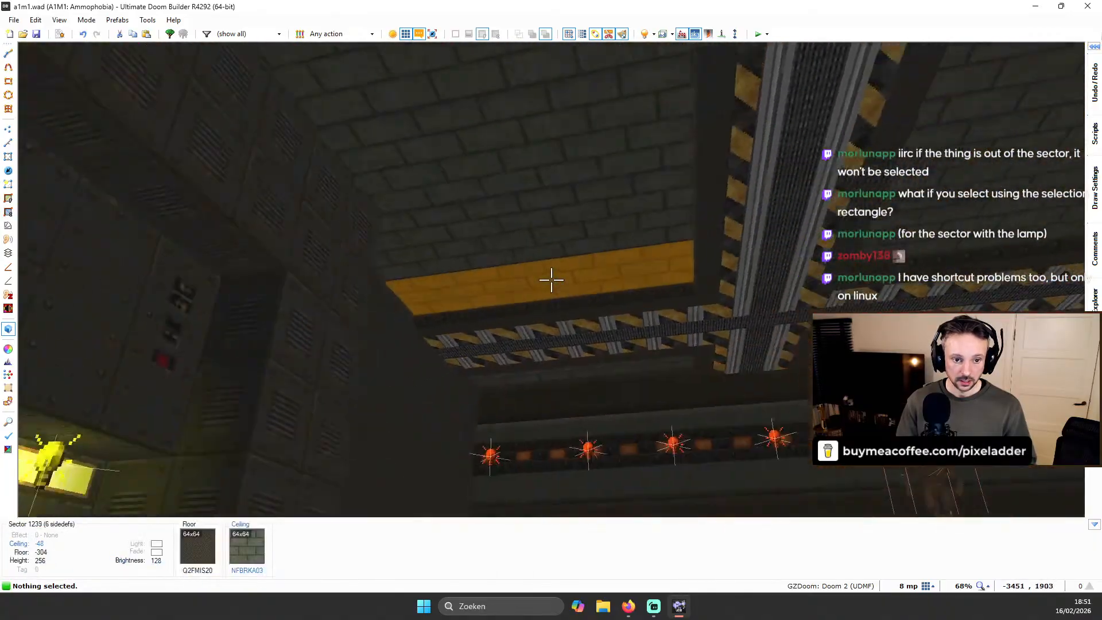
{"action": "key", "text": "w"}
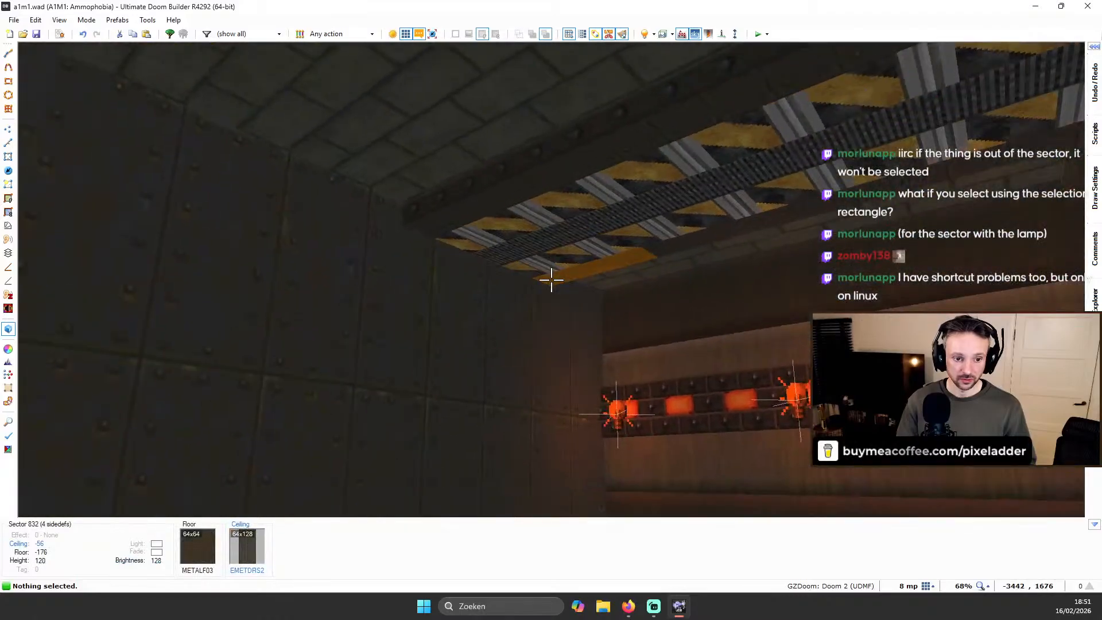
{"action": "key", "text": "w"}
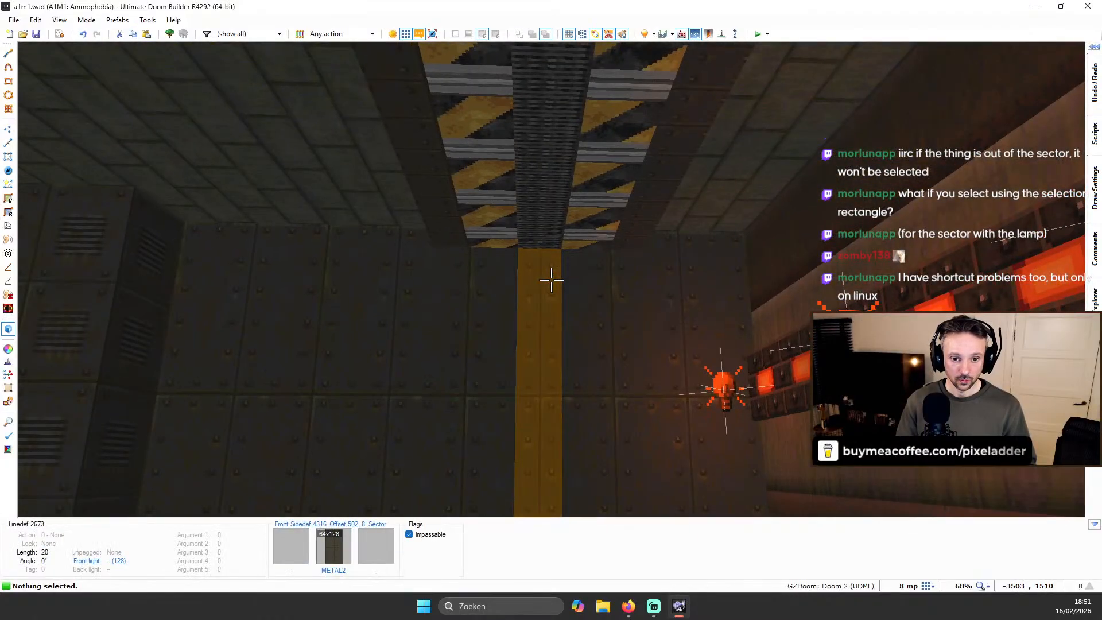
{"action": "key", "text": "w"}
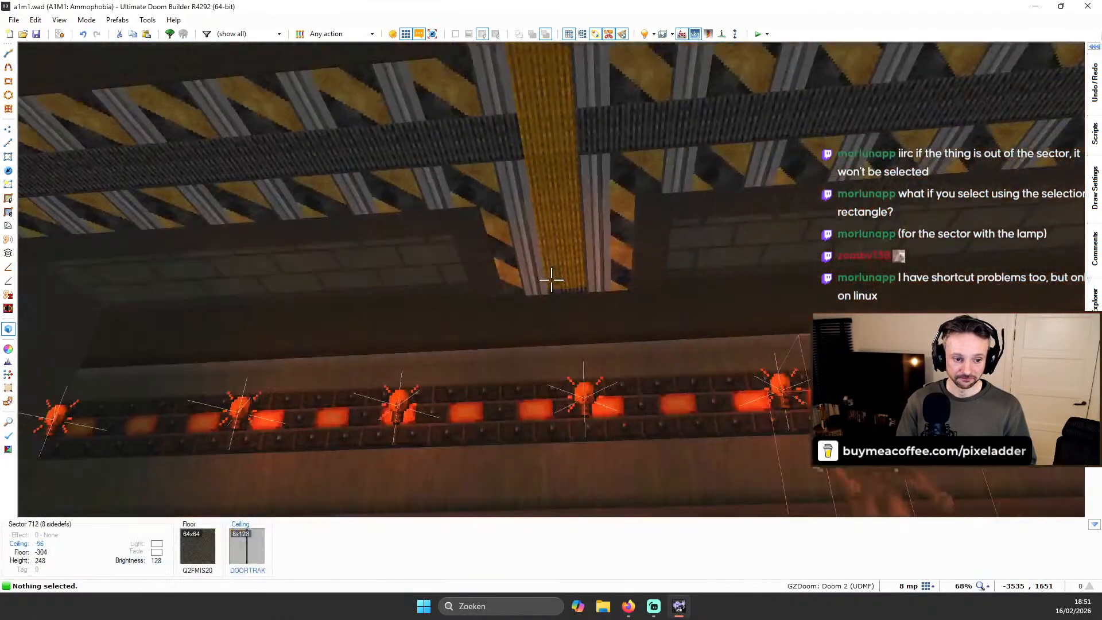
{"action": "key", "text": "w"}
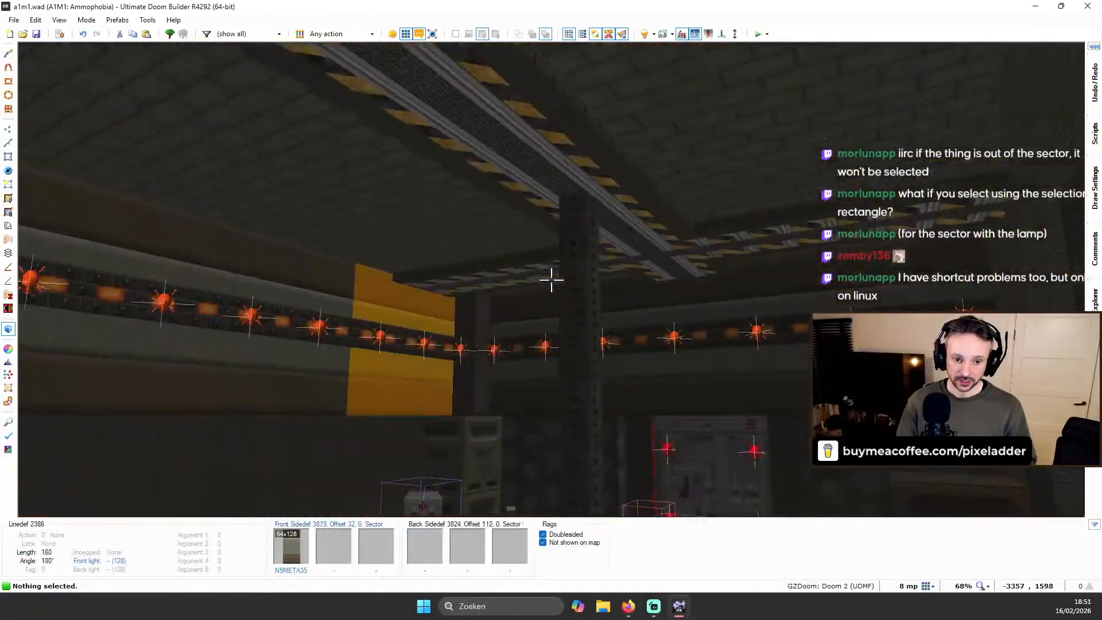
{"action": "key", "text": "w"}
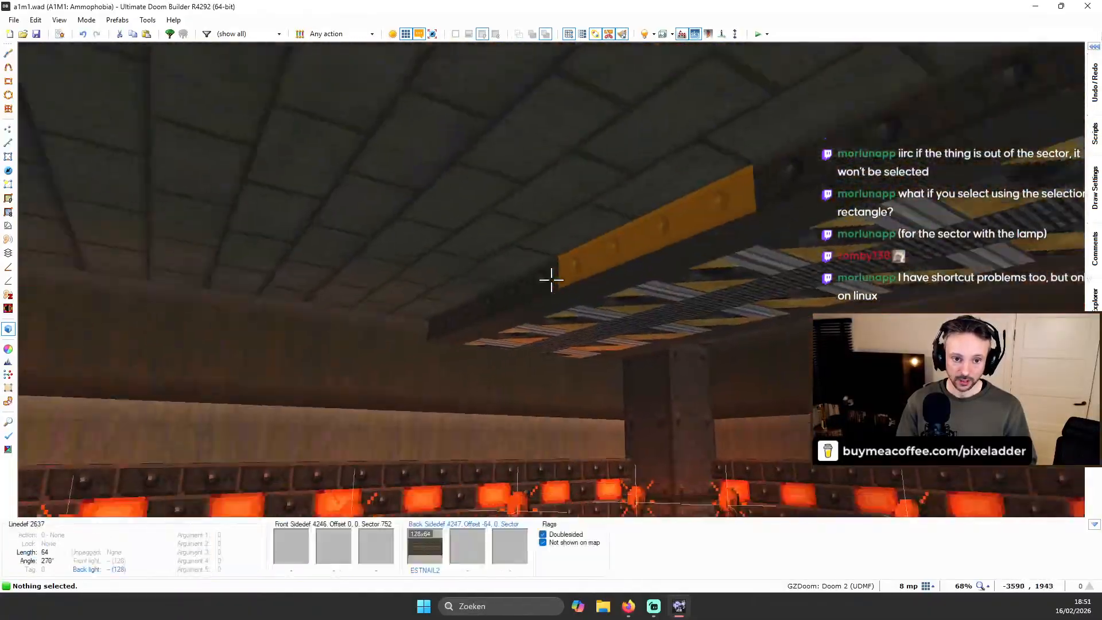
Examine the ceiling track crossings in the large hall between the Tag 23 areas in 3D, with full brightness on and off
{"action": "key", "text": "q"}
{"action": "scroll", "coordinate": [573, 276], "scroll_direction": "down", "scroll_amount": 10}
{"action": "scroll", "coordinate": [565, 448], "scroll_direction": "up", "scroll_amount": 5}
{"action": "key", "text": "q"}
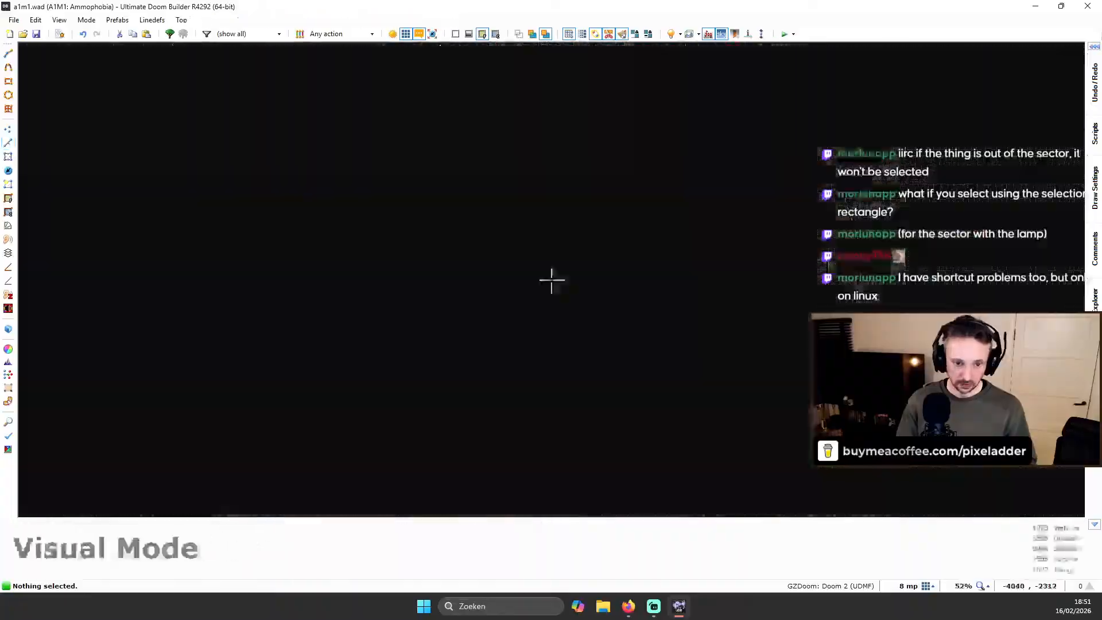
{"action": "key", "text": "w"}
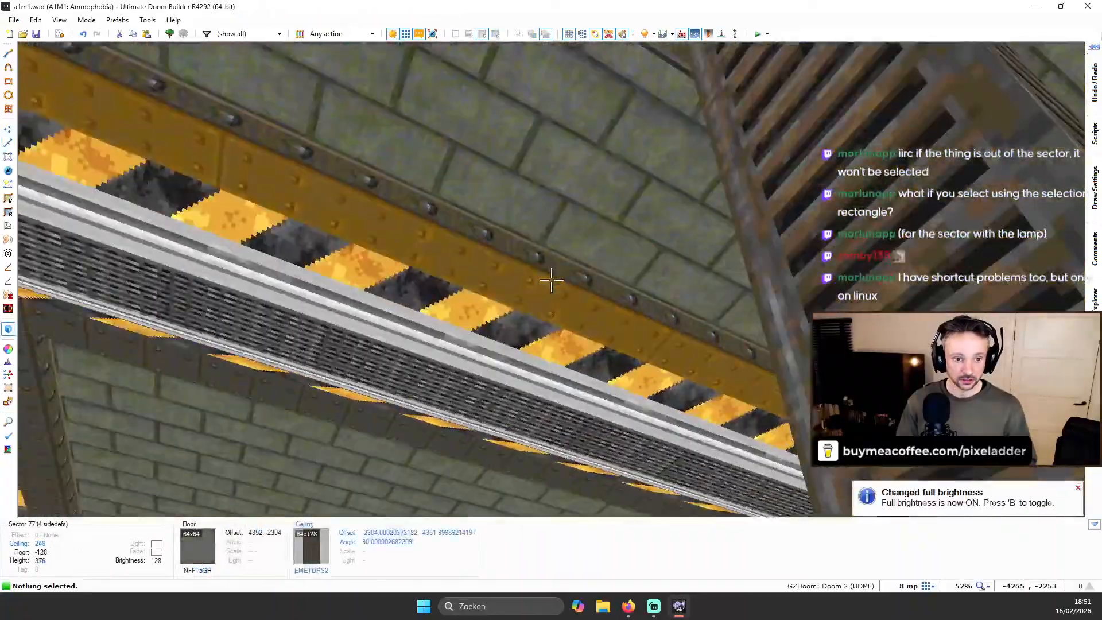
{"action": "key", "text": "s"}
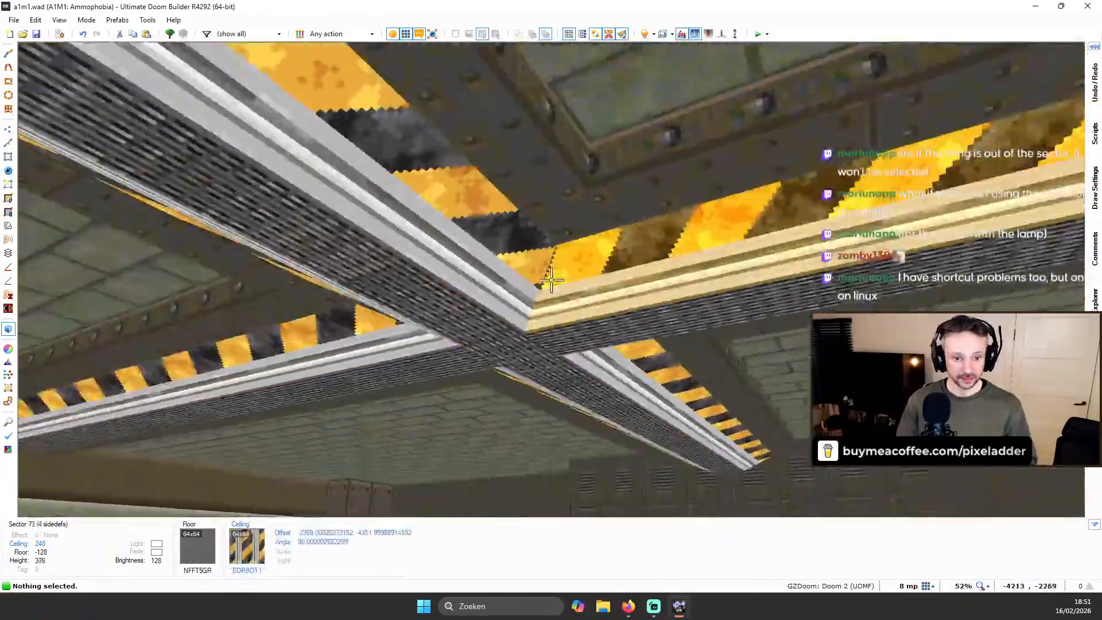
{"action": "key", "text": "b"}
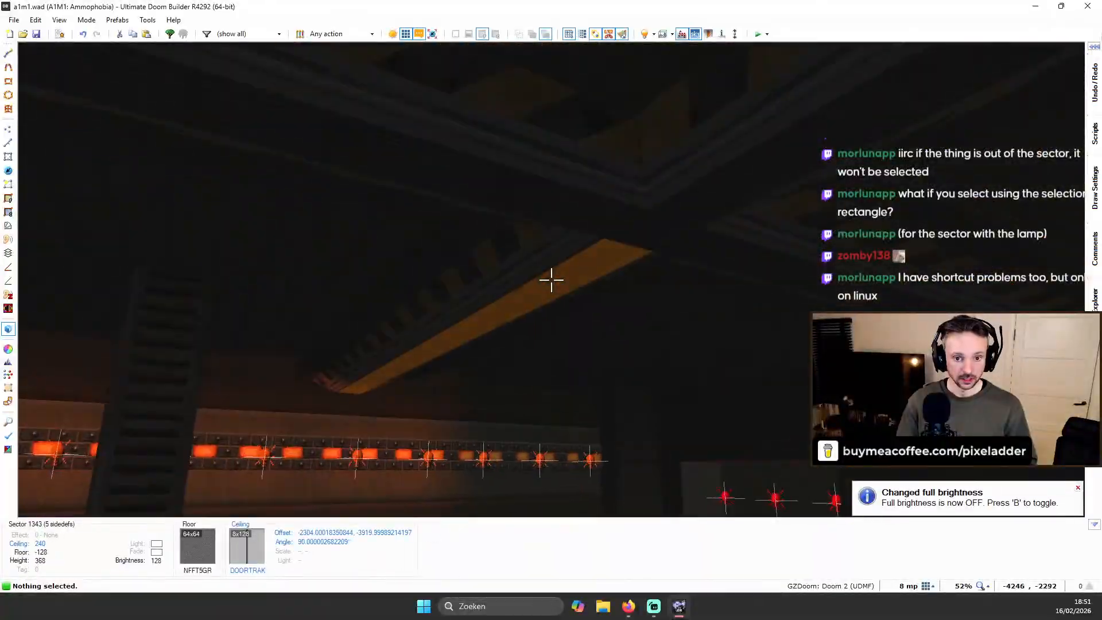
{"action": "key", "text": "q"}
{"action": "scroll", "coordinate": [622, 212], "scroll_direction": "down", "scroll_amount": 3}
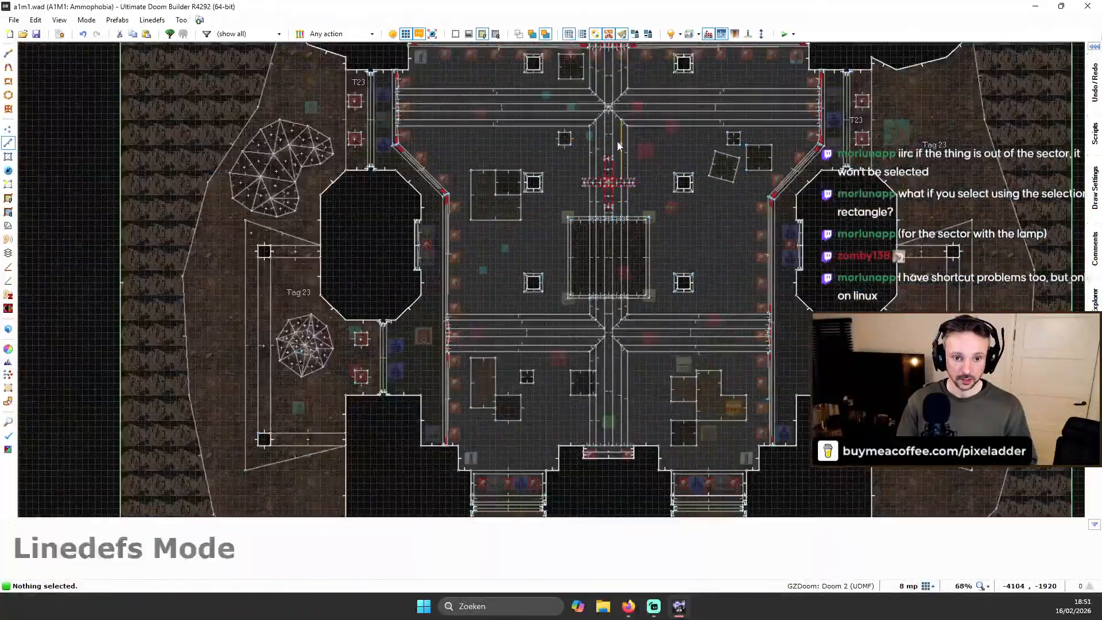
{"action": "key", "text": "q"}
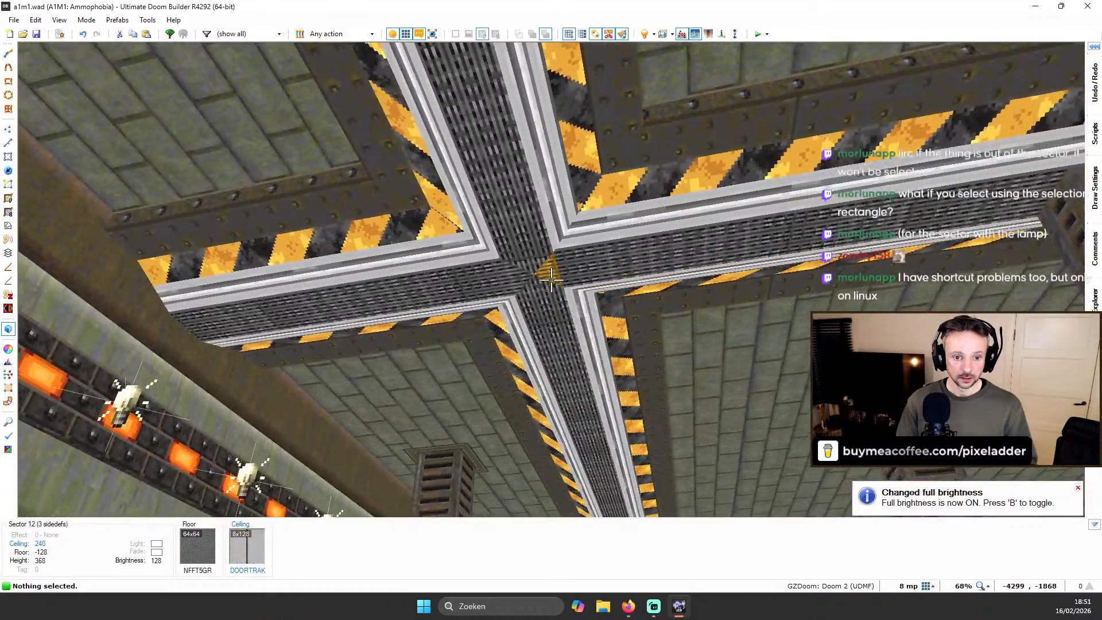
Try to merge the four triangular sectors at the hall's northern track crossing with the horizontal track sectors on both sides
{"action": "key", "text": "q"}
{"action": "scroll", "coordinate": [582, 266], "scroll_direction": "up", "scroll_amount": 4}
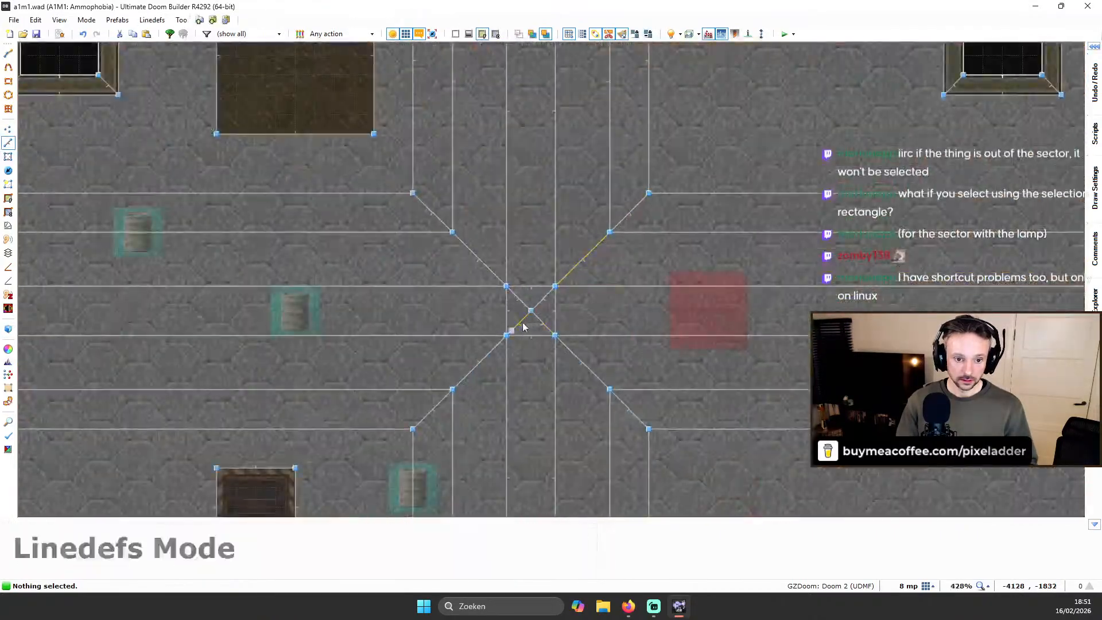
{"action": "key", "text": "s"}
{"action": "left_click", "coordinate": [491, 309]}
{"action": "left_click", "coordinate": [531, 306]}
{"action": "left_click", "coordinate": [530, 306]}
{"action": "left_click", "coordinate": [537, 323]}
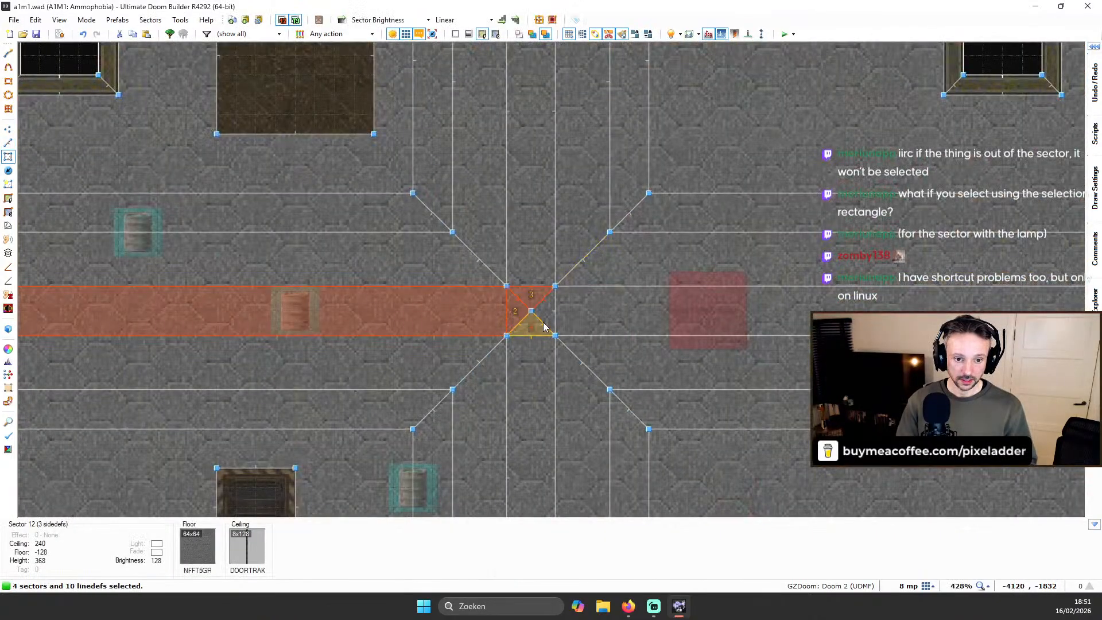
{"action": "left_click", "coordinate": [550, 316]}
{"action": "left_click", "coordinate": [558, 320]}
{"action": "key", "text": "shift+j"}
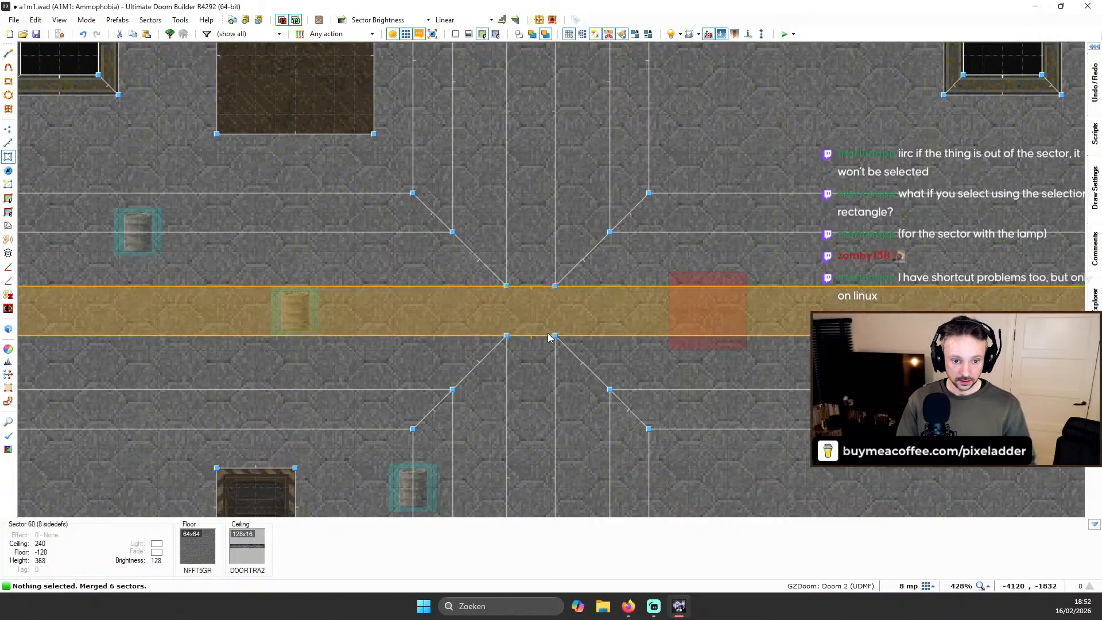
Inspect the ceiling of the merged horizontal track in the 3D view and undo the six-sector merge
{"action": "scroll", "coordinate": [553, 332], "scroll_direction": "down", "scroll_amount": 4}
{"action": "key", "text": "q"}
{"action": "key", "text": "d"}
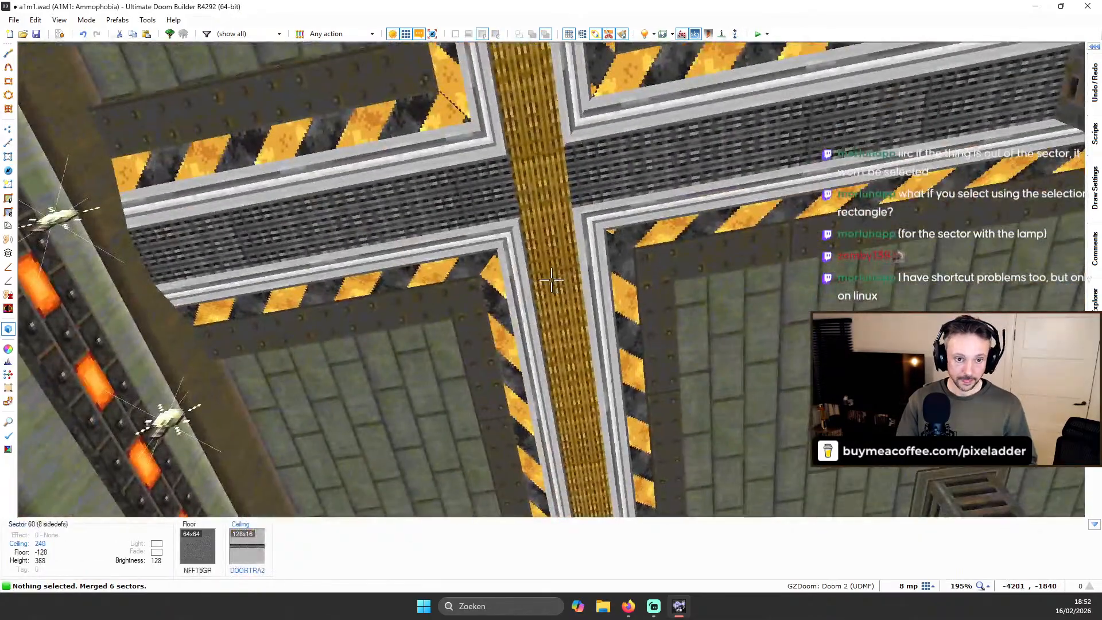
{"action": "key", "text": "e"}
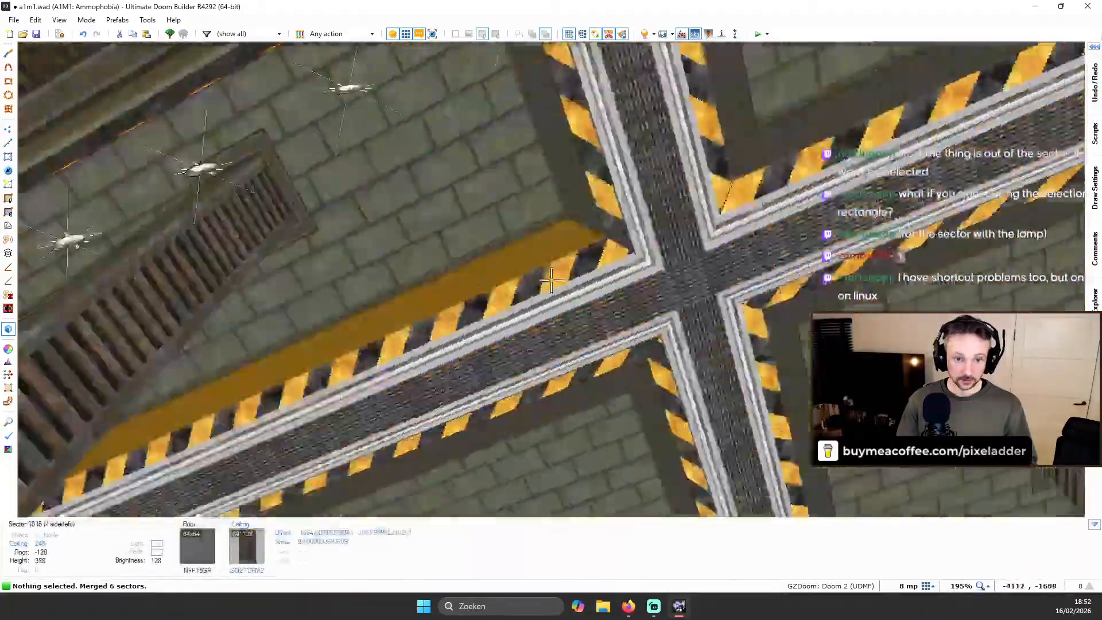
{"action": "key", "text": "q"}
{"action": "scroll", "coordinate": [567, 157], "scroll_direction": "down", "scroll_amount": 4}
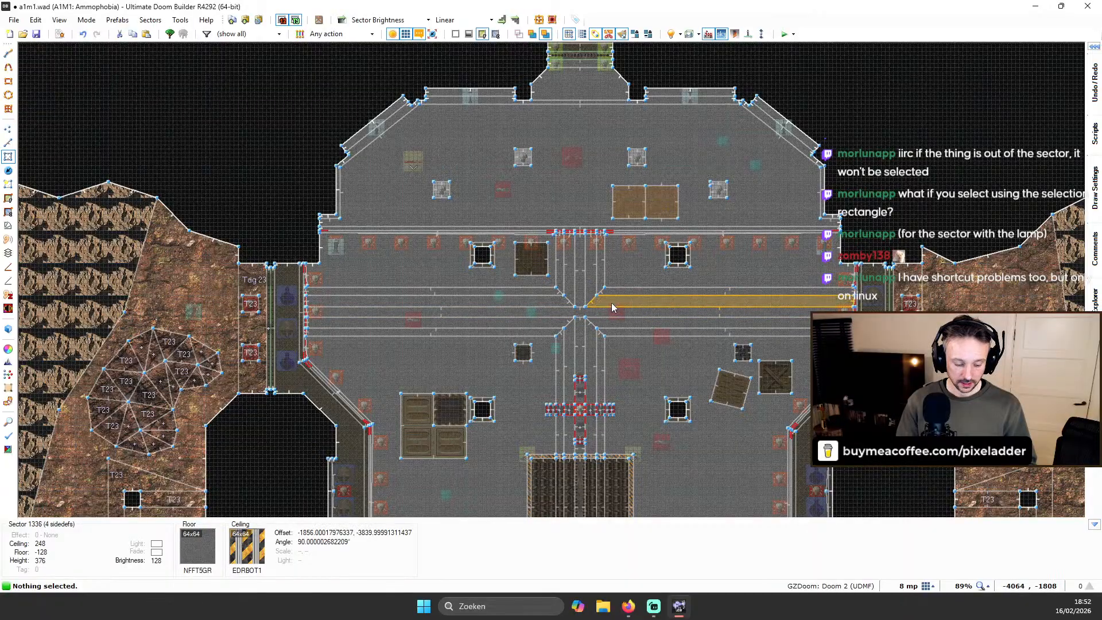
{"action": "key", "text": "ctrl+y"}
{"action": "scroll", "coordinate": [611, 302], "scroll_direction": "up", "scroll_amount": 5}
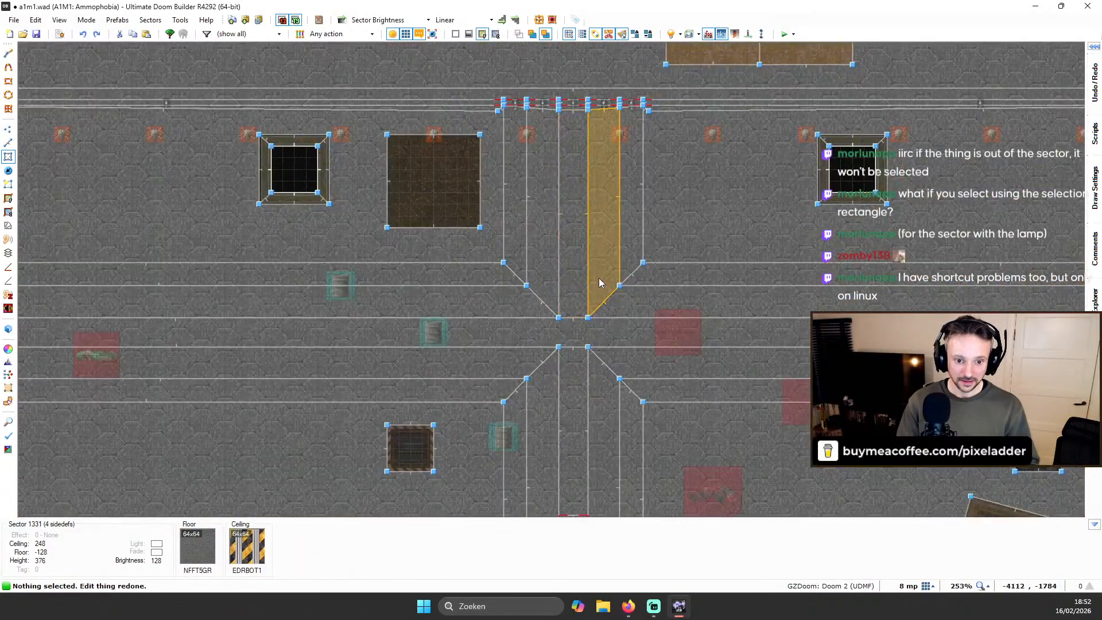
{"action": "key", "text": "ctrl+z"}
Compare the track directions at the hall's northern and southern ceiling crossings in the 3D view and on the map
{"action": "key", "text": "q"}
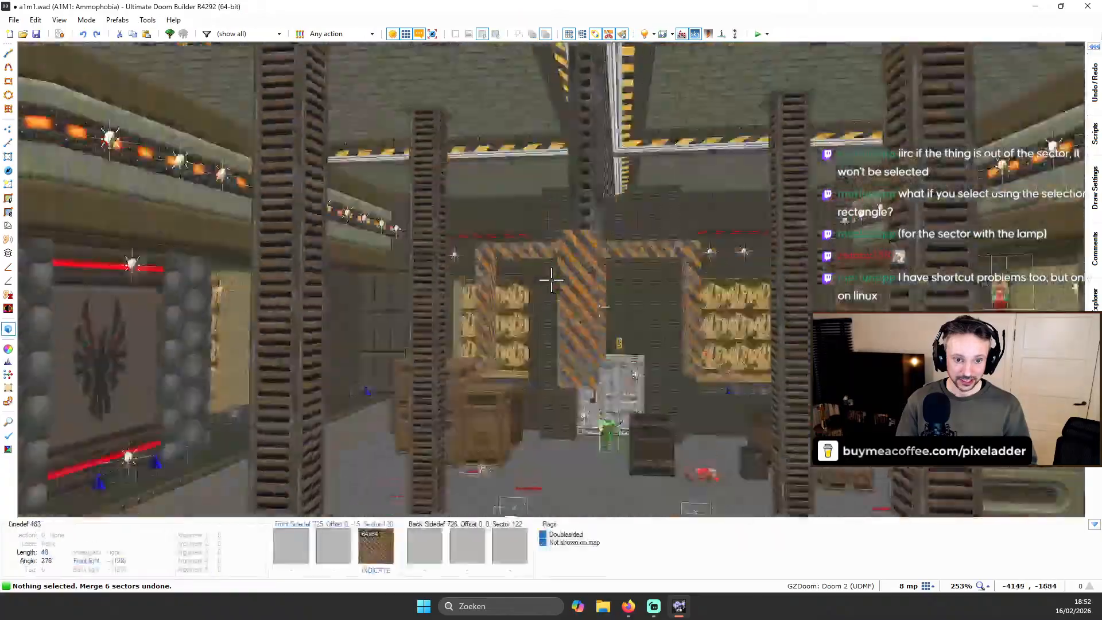
{"action": "key", "text": "w"}
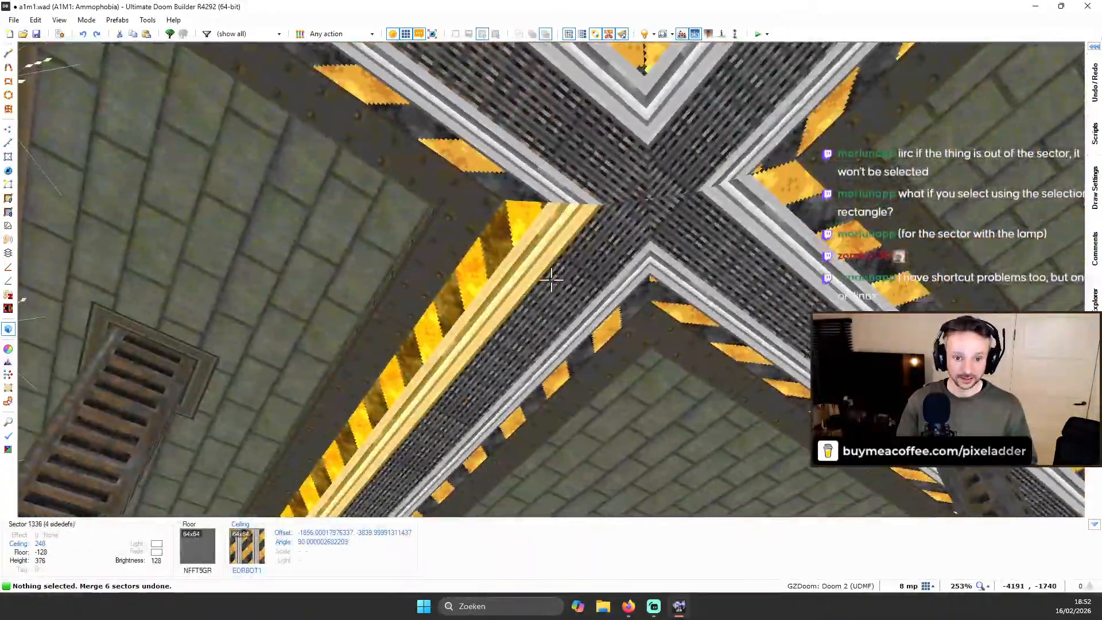
{"action": "key", "text": "w"}
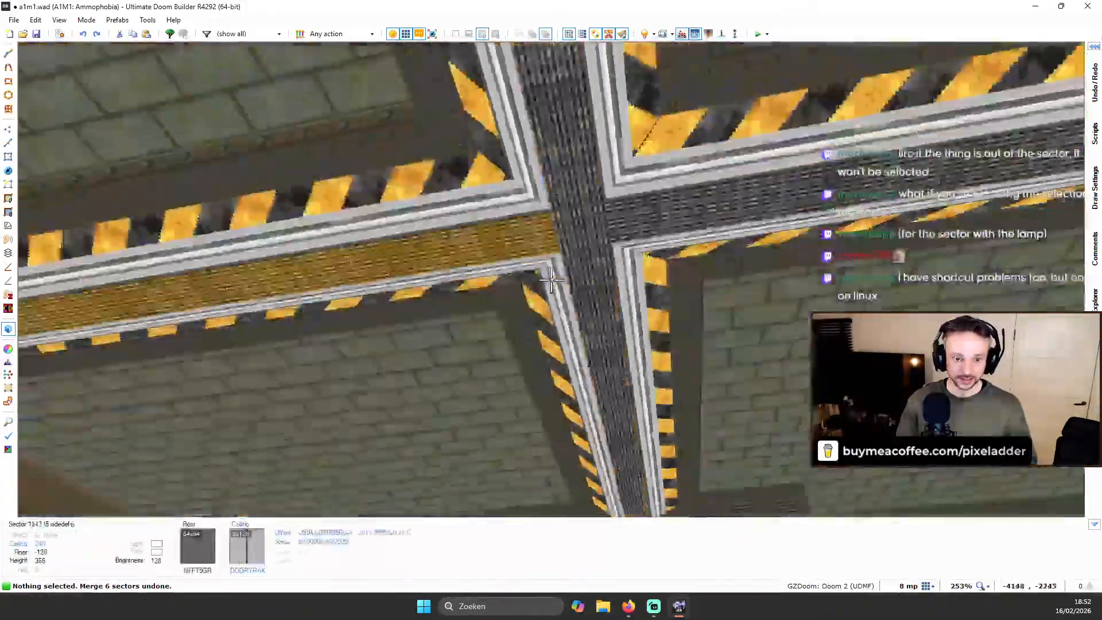
{"action": "key", "text": "q"}
{"action": "scroll", "coordinate": [612, 376], "scroll_direction": "down", "scroll_amount": 3}
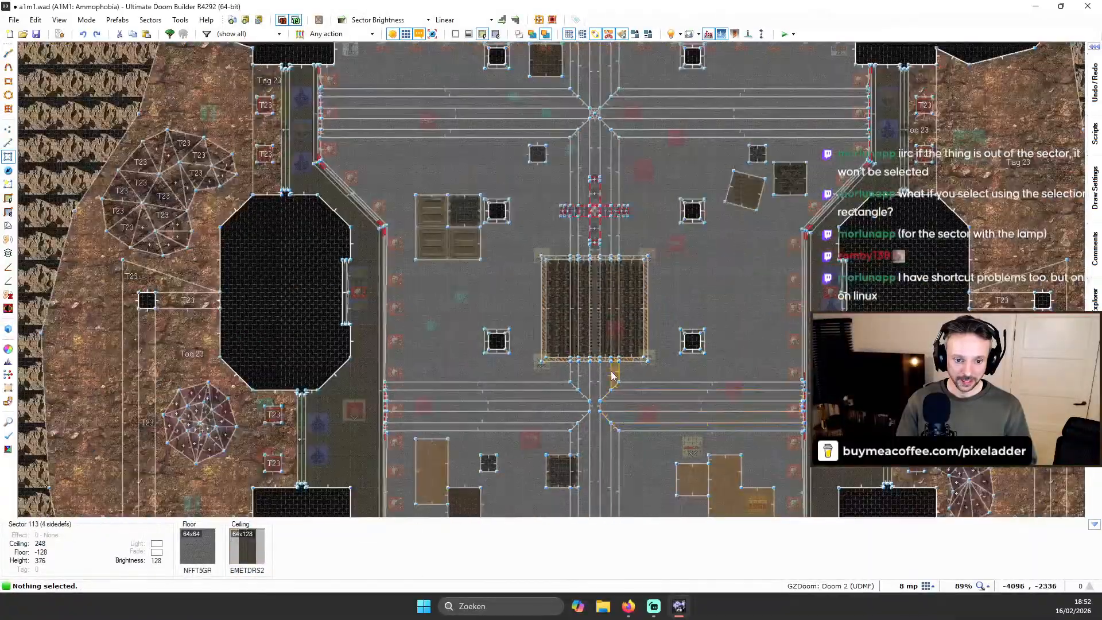
{"action": "scroll", "coordinate": [611, 377], "scroll_direction": "down", "scroll_amount": 4}
{"action": "scroll", "coordinate": [601, 400], "scroll_direction": "up", "scroll_amount": 4}
{"action": "scroll", "coordinate": [606, 60], "scroll_direction": "up", "scroll_amount": 3}
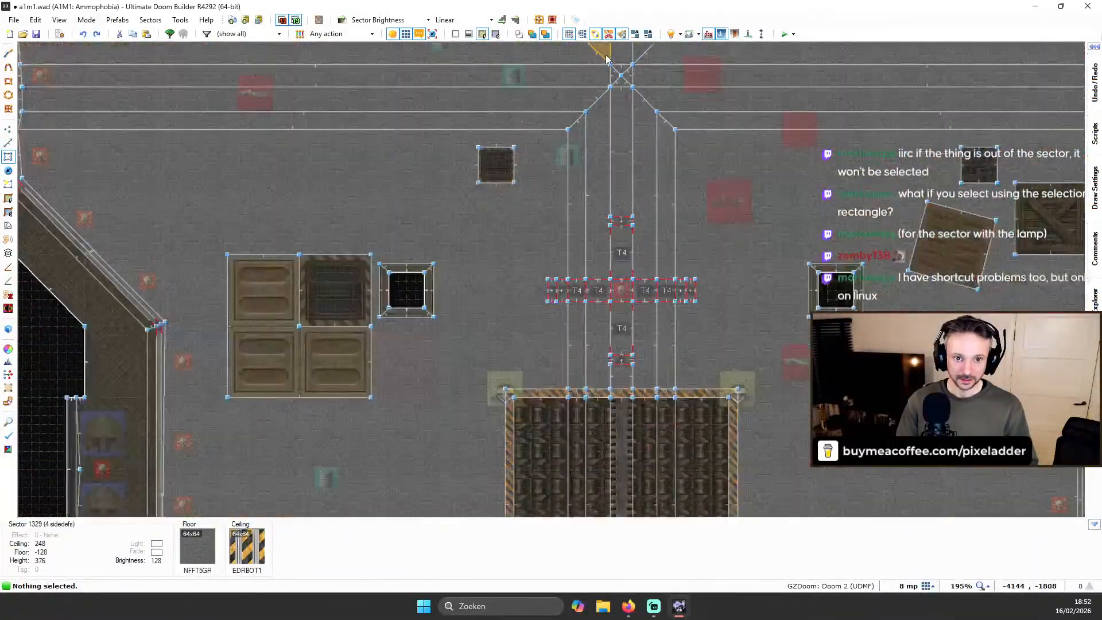
Merge the northern crossing's four triangular sectors with the vertical track sectors above and below, and check the ceiling in 3D with full brightness off
{"action": "middle_click_drag", "start_coordinate": [607, 91], "coordinate": [608, 205]}
{"action": "scroll", "coordinate": [608, 206], "scroll_direction": "up", "scroll_amount": 4}
{"action": "left_click", "coordinate": [665, 198]}
{"action": "left_click", "coordinate": [655, 173]}
{"action": "left_click", "coordinate": [669, 158]}
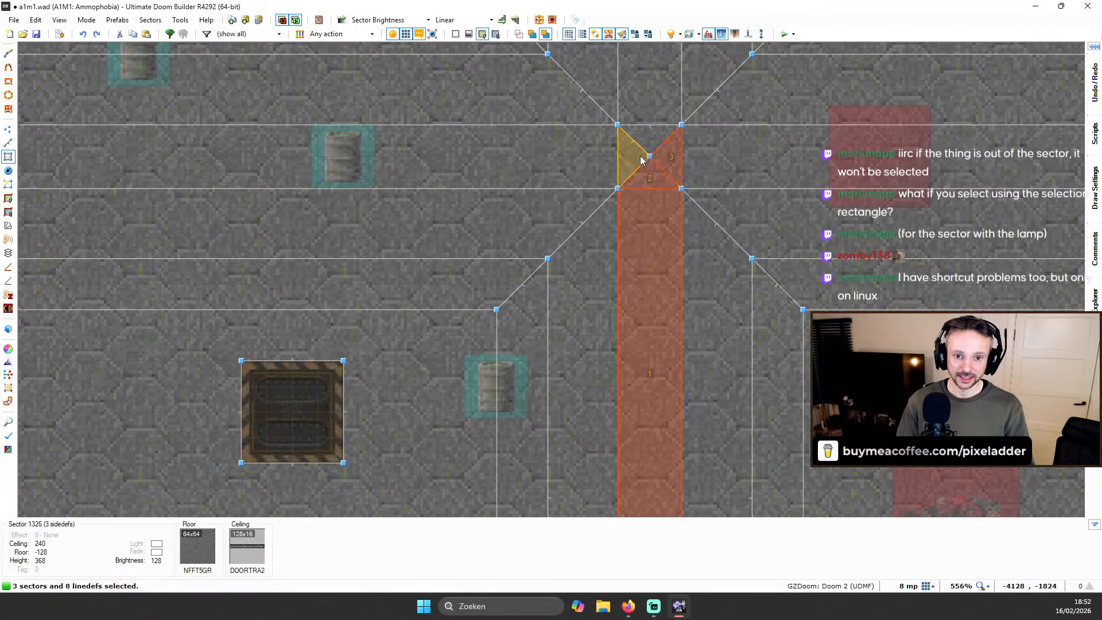
{"action": "left_click", "coordinate": [641, 156]}
{"action": "left_click", "coordinate": [649, 137]}
{"action": "left_click", "coordinate": [659, 107]}
{"action": "key", "text": "shift+j"}
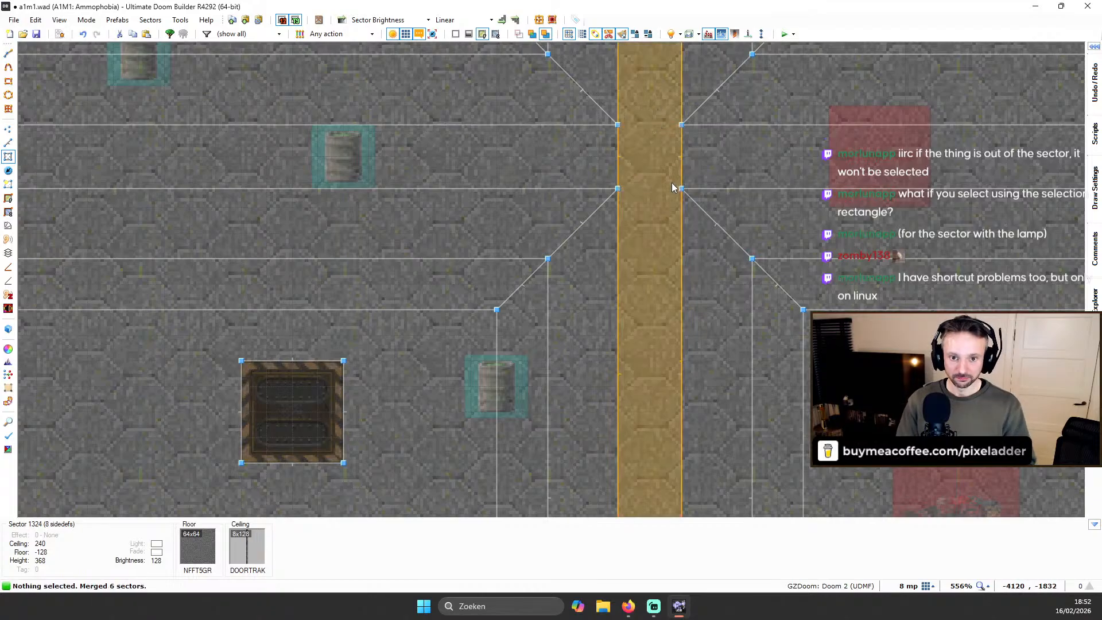
{"action": "key", "text": "w"}
{"action": "key", "text": "b"}
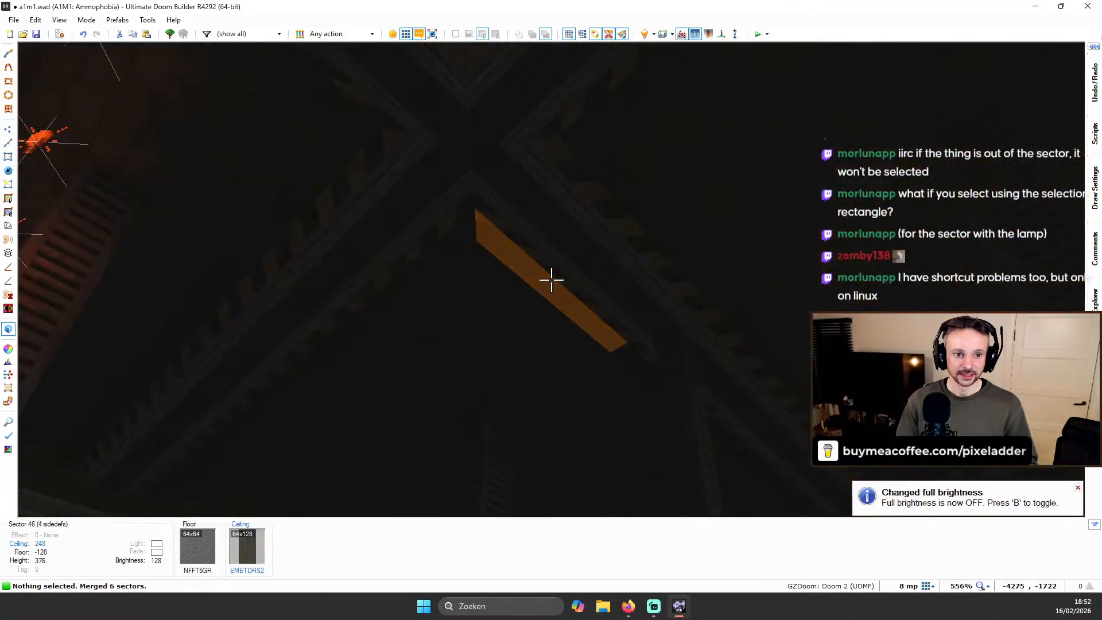
Check the merged northern crossing's ceiling from below in the 3D view and return to the map
{"action": "key", "text": "w"}
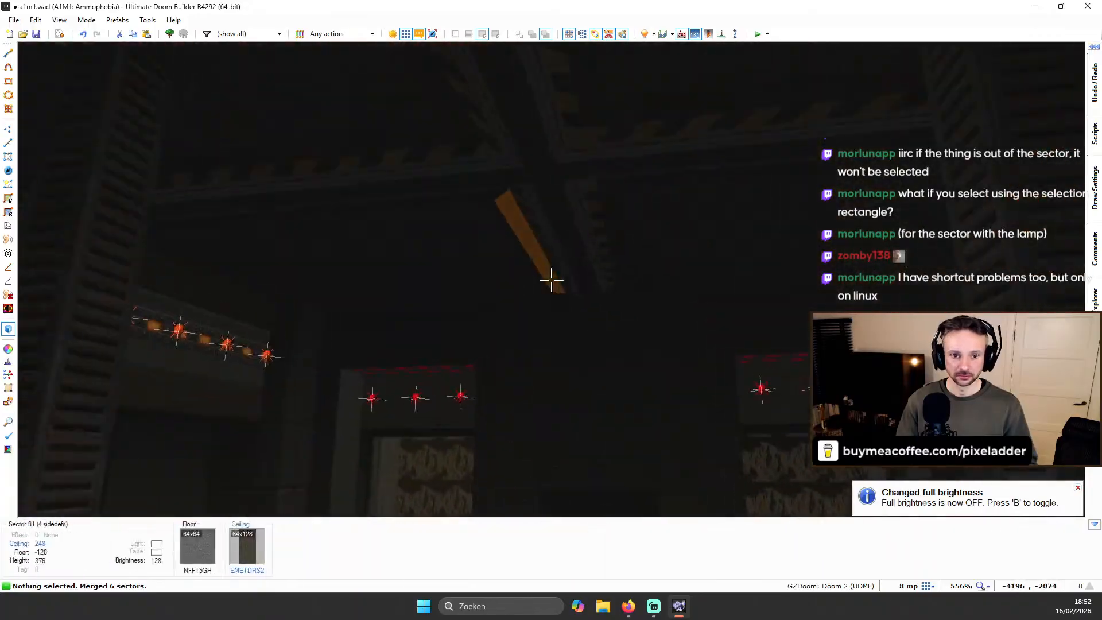
{"action": "key", "text": "w"}
{"action": "key", "text": "q"}
Look over the whole map for another hall with crossing ceiling tracks, up to the hall containing the Tag 7 sector
{"action": "scroll", "coordinate": [647, 272], "scroll_direction": "down", "scroll_amount": 14}
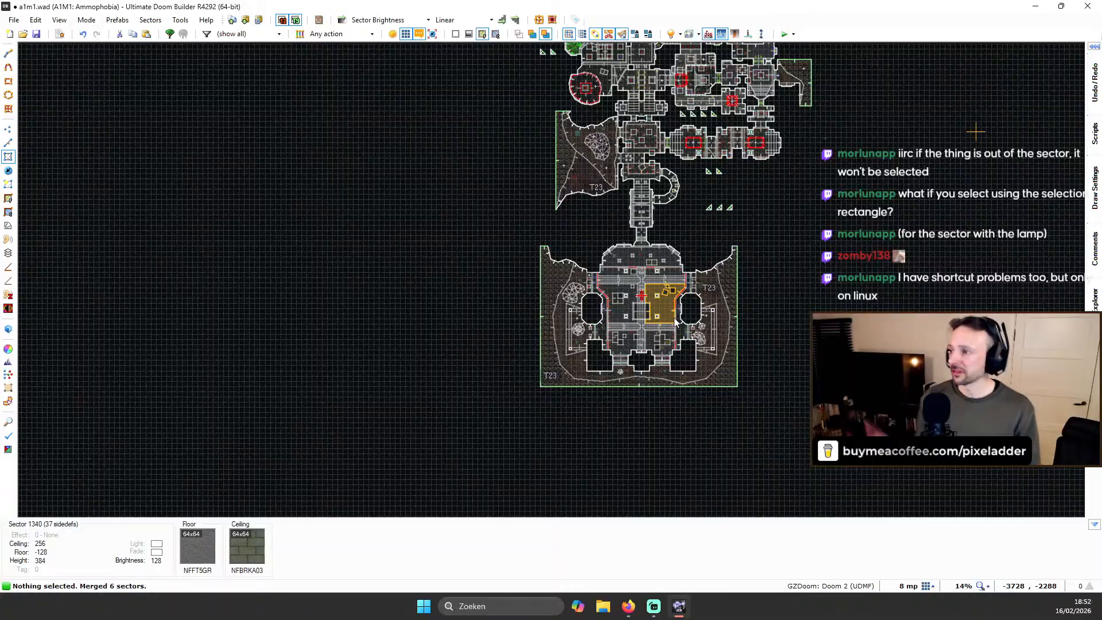
{"action": "key", "text": "Up"}
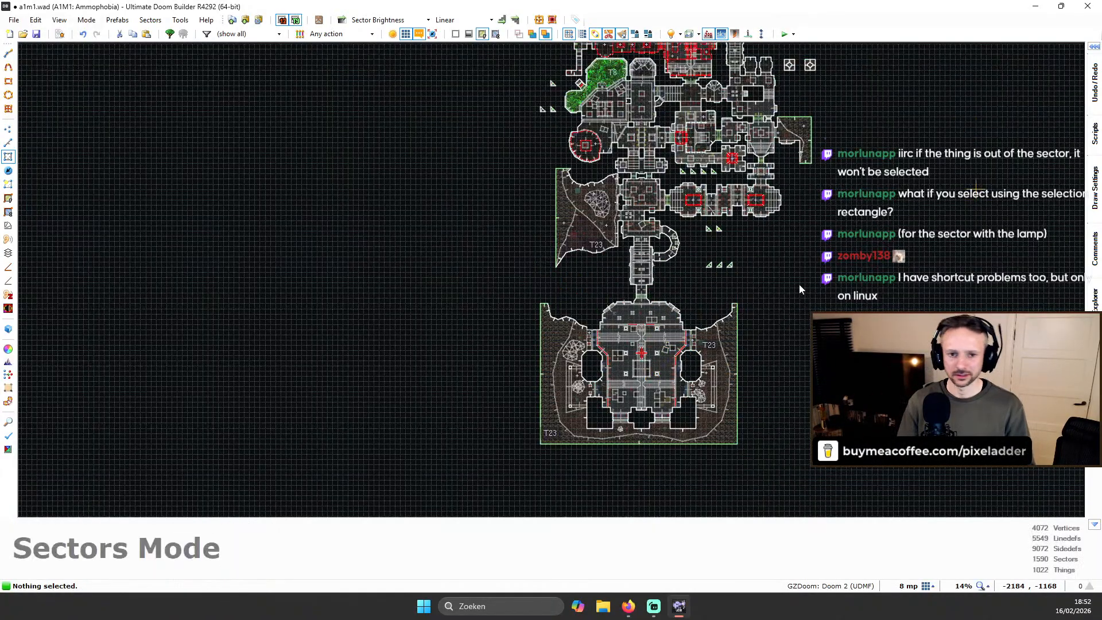
{"action": "key", "text": "Up"}
{"action": "key", "text": "Up"}
{"action": "key", "text": "Up"}
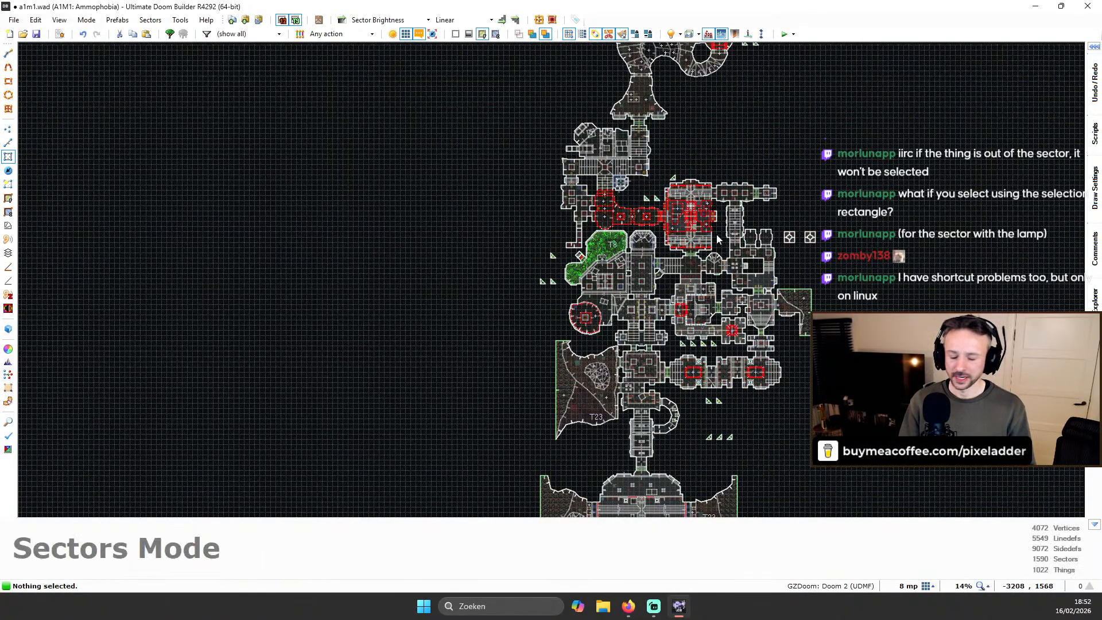
{"action": "key", "text": "Down"}
{"action": "key", "text": "Down"}
{"action": "scroll", "coordinate": [678, 332], "scroll_direction": "up", "scroll_amount": 3}
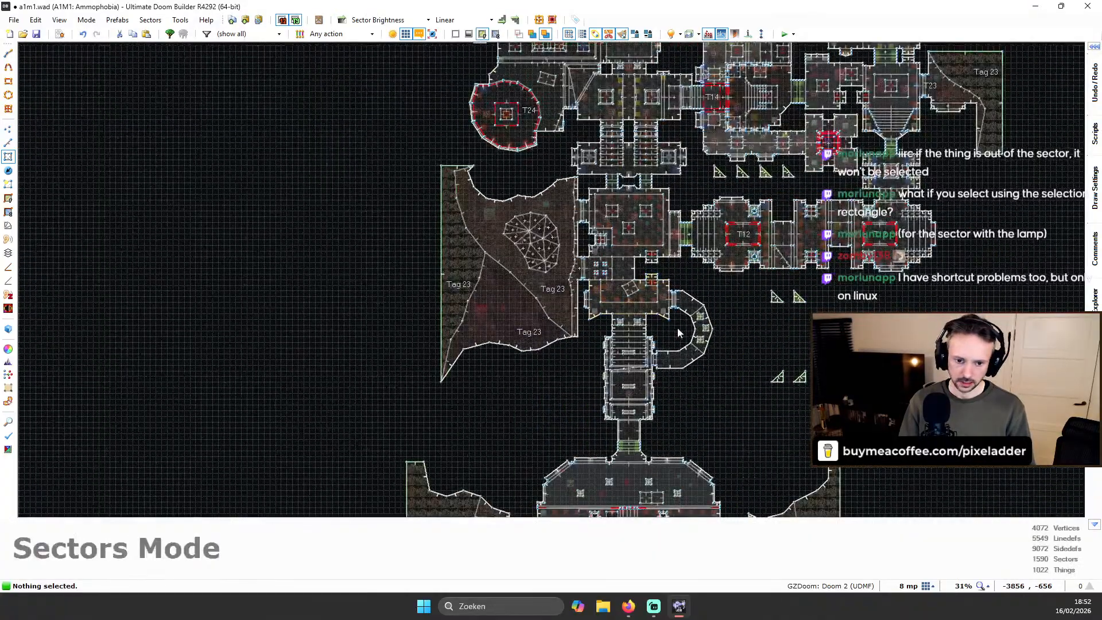
{"action": "key", "text": "Down"}
{"action": "key", "text": "Down"}
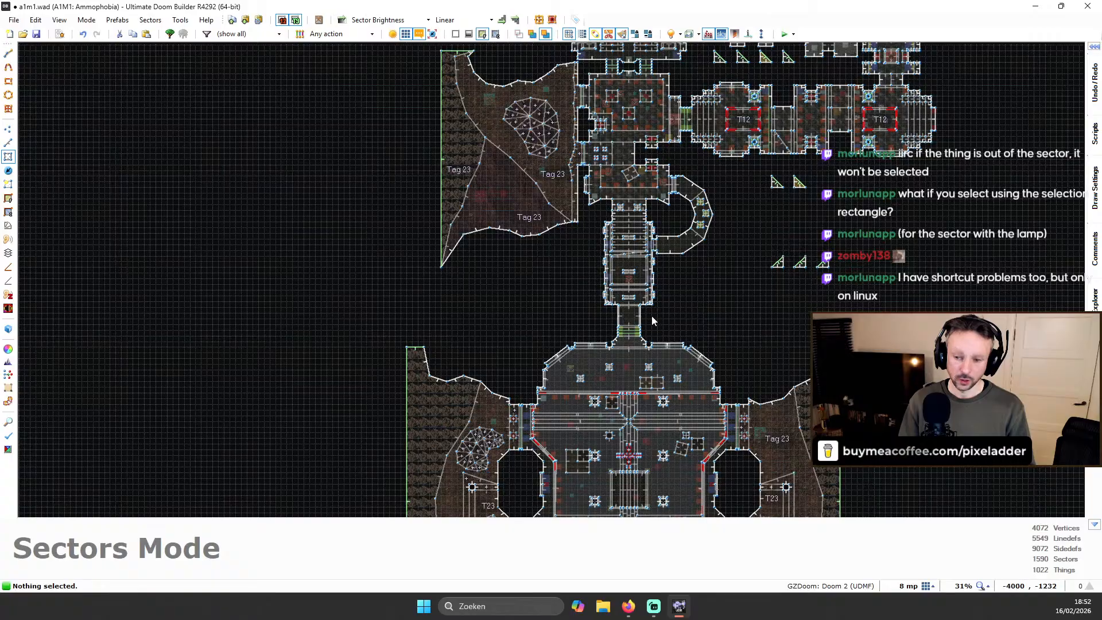
{"action": "scroll", "coordinate": [604, 369], "scroll_direction": "down", "scroll_amount": 1}
{"action": "scroll", "coordinate": [603, 367], "scroll_direction": "up", "scroll_amount": 4}
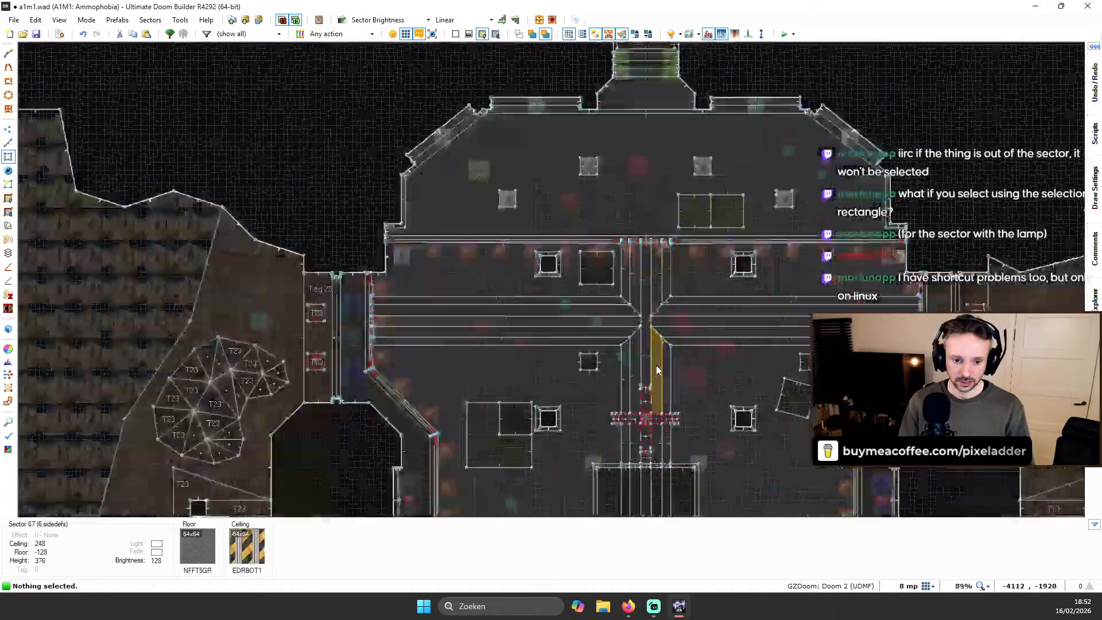
{"action": "scroll", "coordinate": [679, 254], "scroll_direction": "down", "scroll_amount": 4}
{"action": "key", "text": "Up"}
{"action": "key", "text": "Up"}
{"action": "key", "text": "Up"}
{"action": "scroll", "coordinate": [721, 217], "scroll_direction": "up", "scroll_amount": 5}
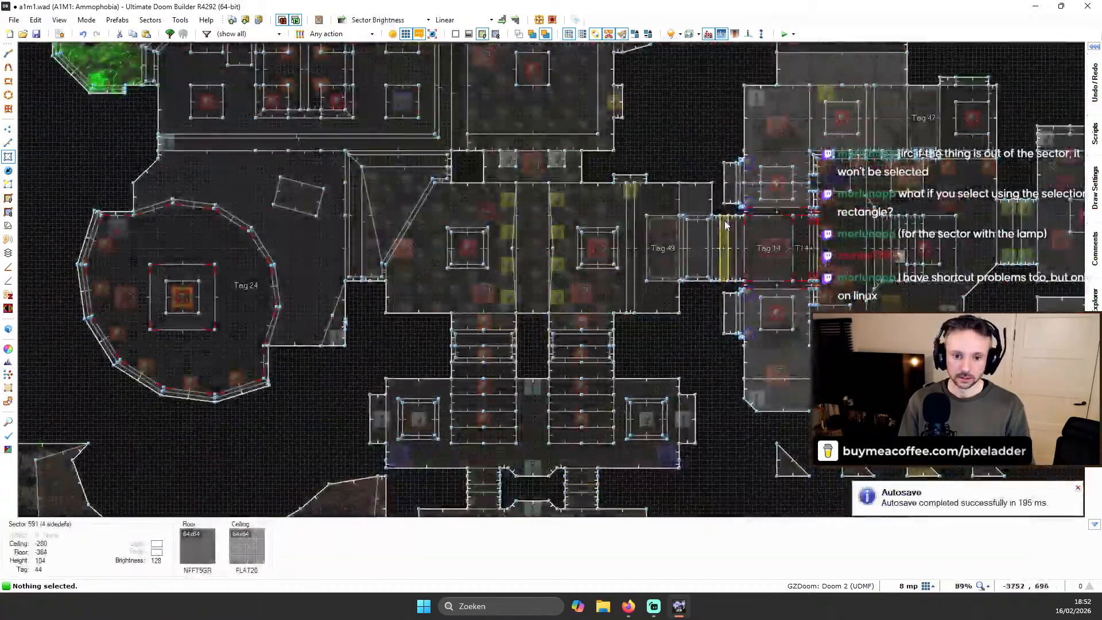
{"action": "scroll", "coordinate": [726, 230], "scroll_direction": "down", "scroll_amount": 2}
{"action": "key", "text": "Up"}
{"action": "scroll", "coordinate": [738, 222], "scroll_direction": "down", "scroll_amount": 2}
{"action": "key", "text": "Right"}
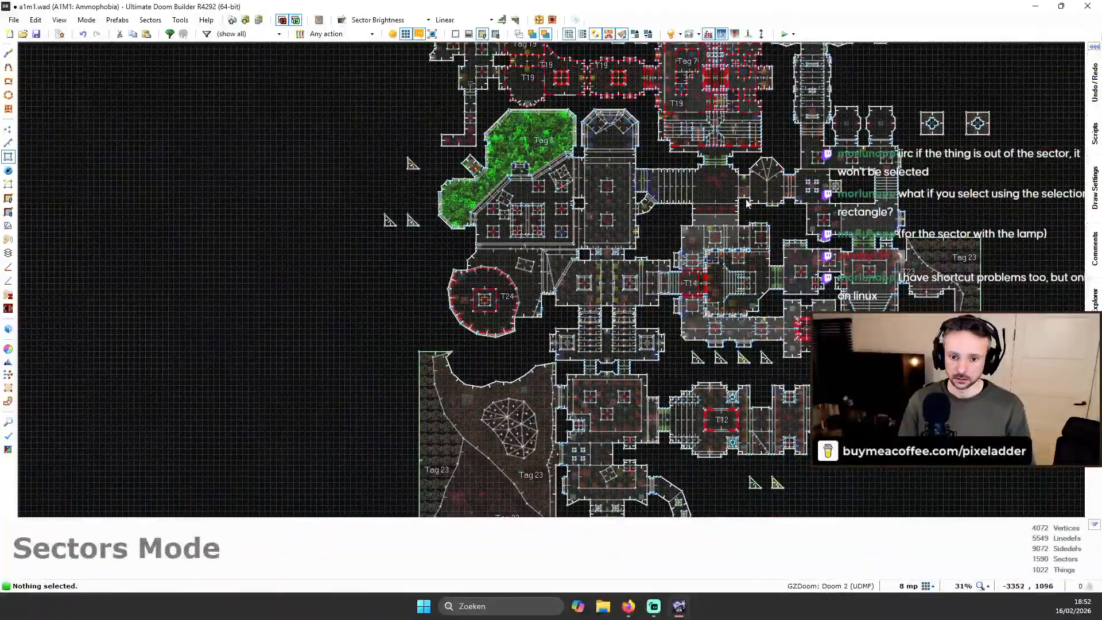
{"action": "key", "text": "Up"}
{"action": "key", "text": "Up"}
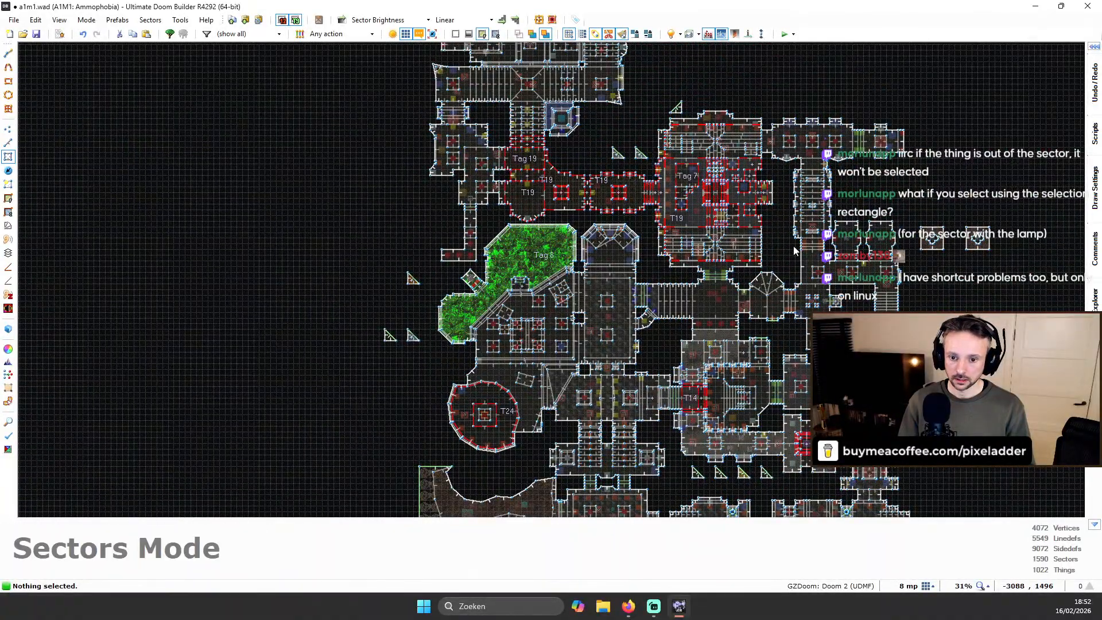
Turn full brightness on and enter the 3D view in the hall containing the Tag 7 sector
{"action": "key", "text": "b"}
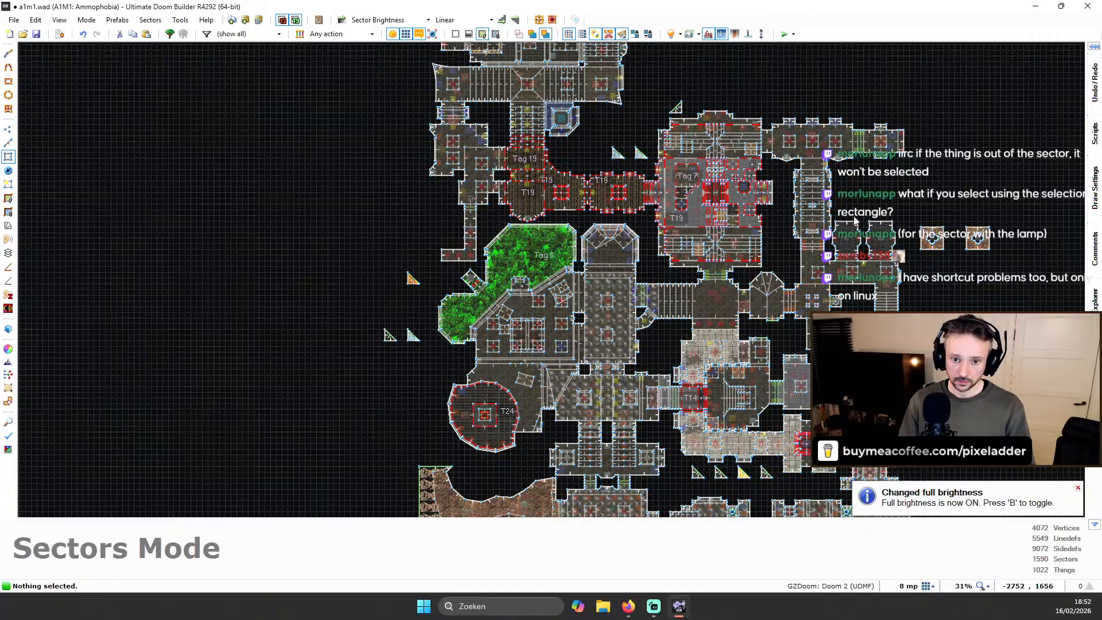
{"action": "scroll", "coordinate": [713, 230], "scroll_direction": "up", "scroll_amount": 7}
{"action": "key", "text": "q"}
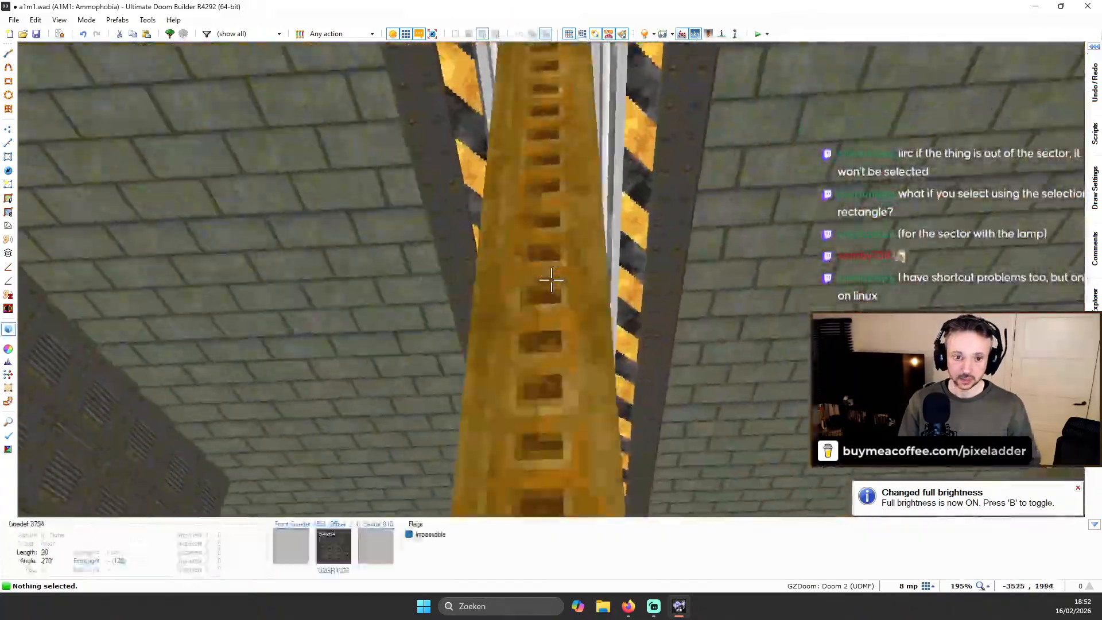
Apply the DOORTRA2 flat to the ceiling track sectors on two opposite sides of the hall's northern crossing
{"action": "key", "text": "w"}
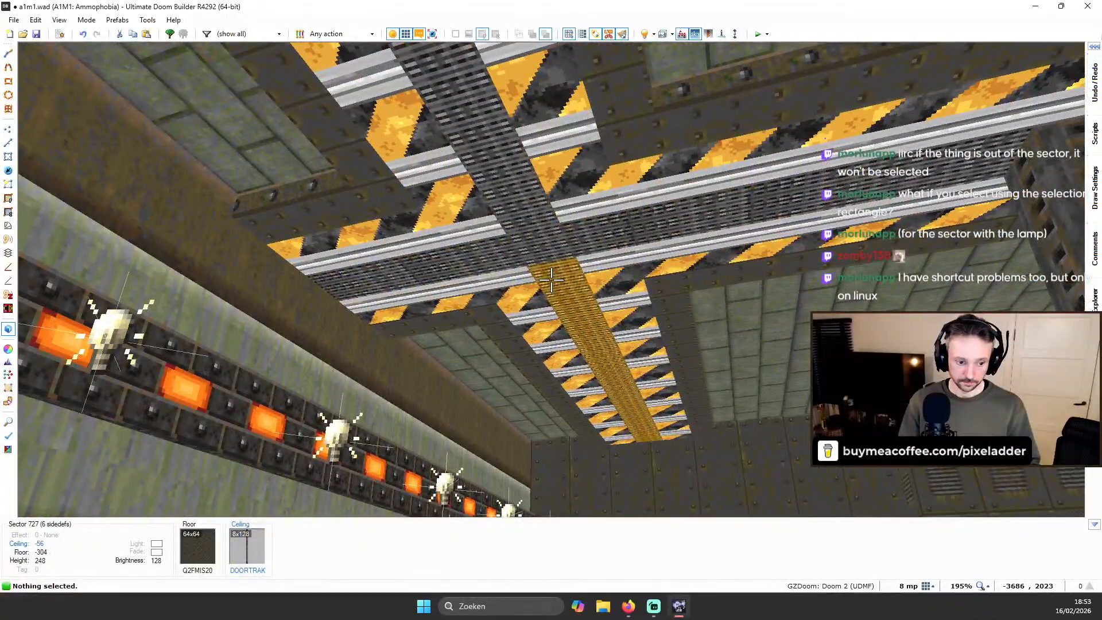
{"action": "right_click", "coordinate": [551, 280]}
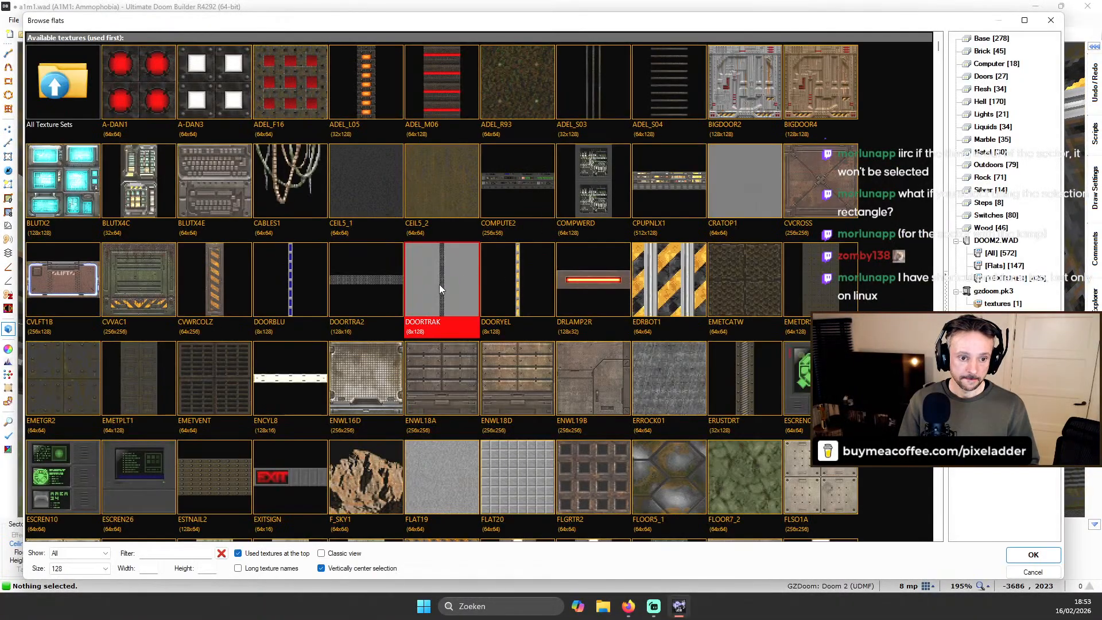
{"action": "double_click", "coordinate": [439, 284]}
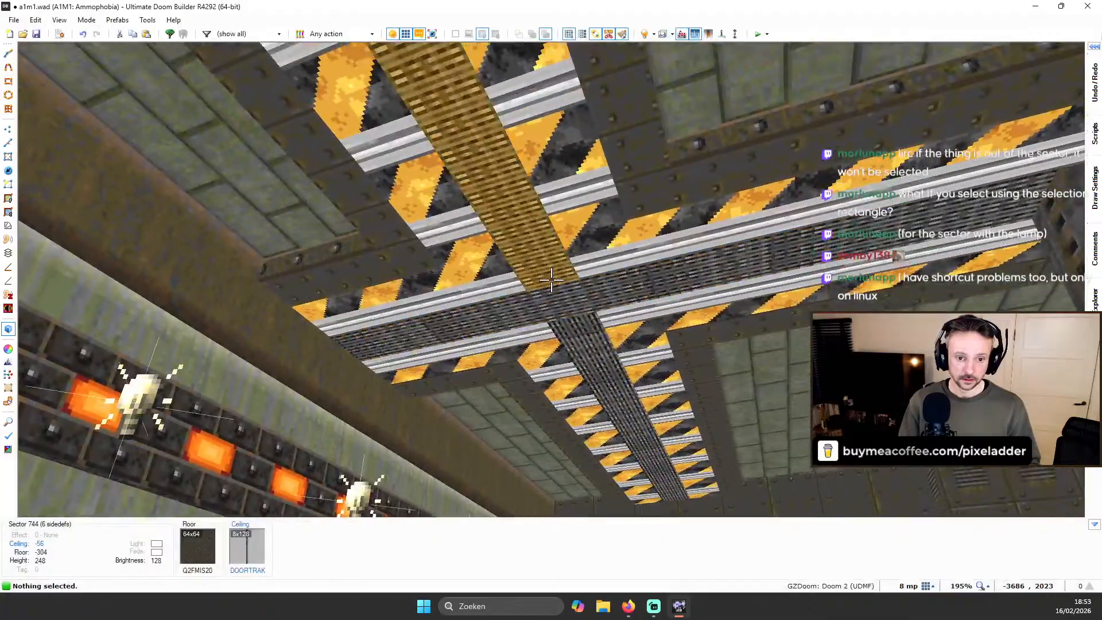
{"action": "key", "text": "ctrl+v"}
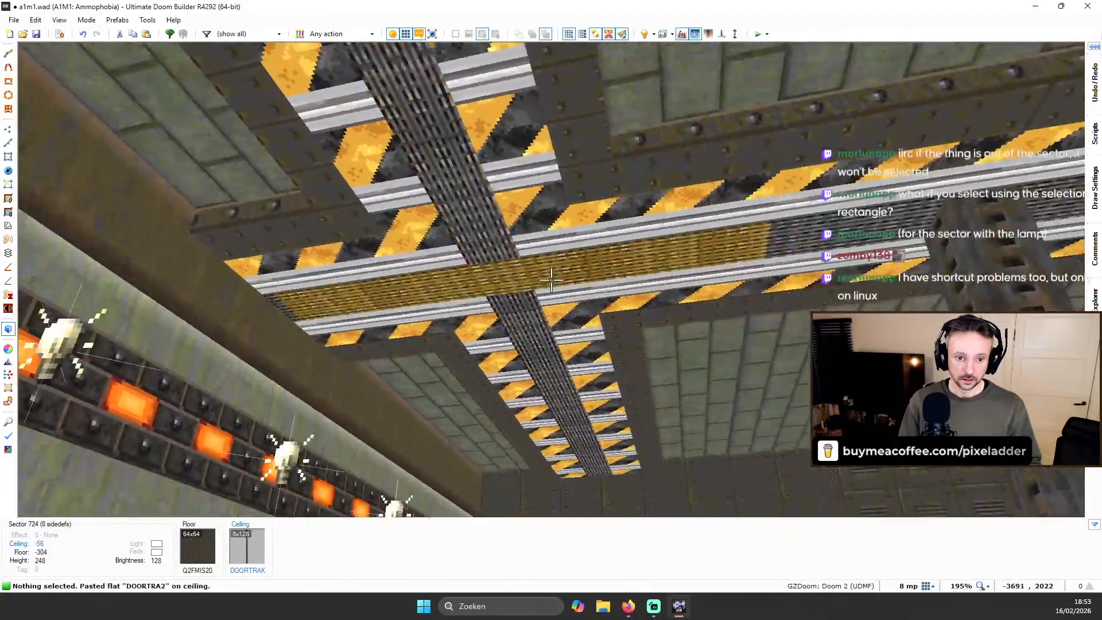
{"action": "key", "text": "s"}
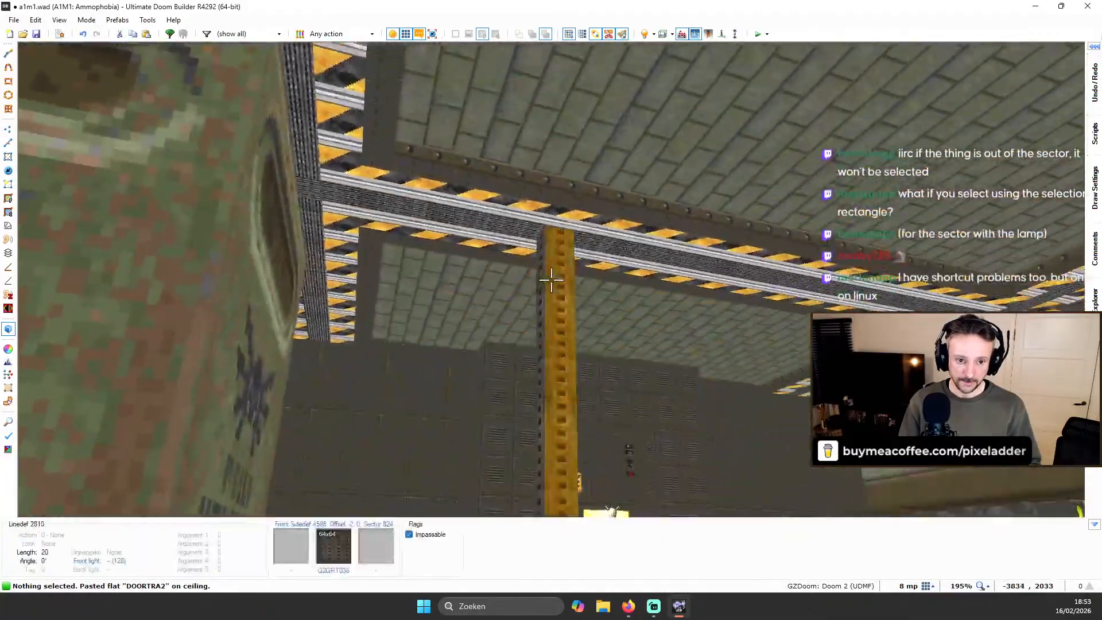
{"action": "key", "text": "w"}
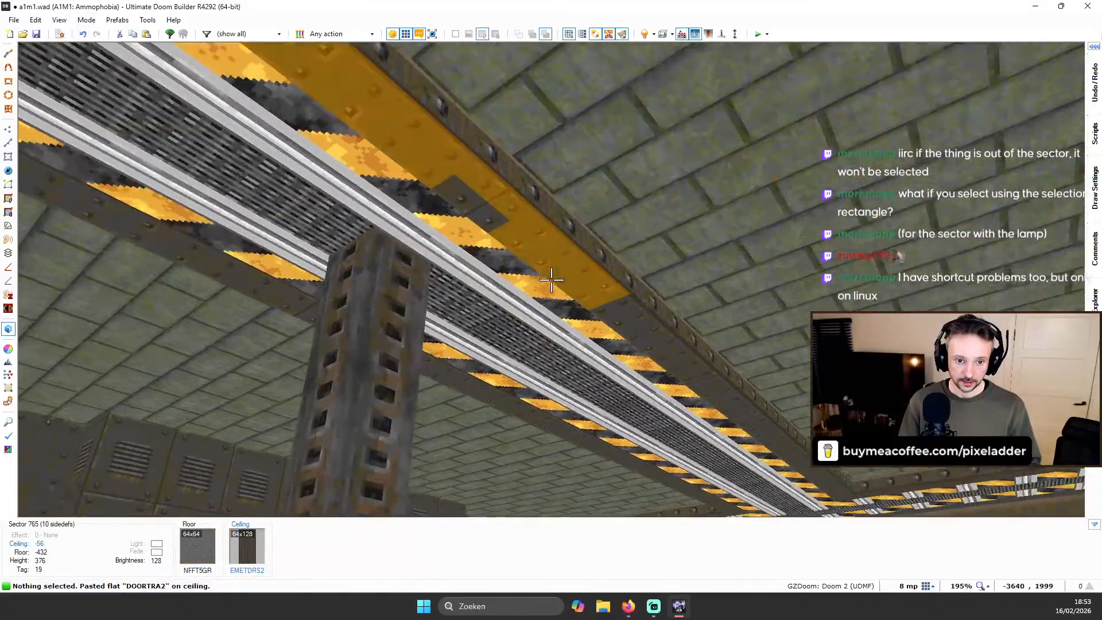
{"action": "key", "text": "d"}
{"action": "left_click", "coordinate": [551, 280], "text": "shift"}
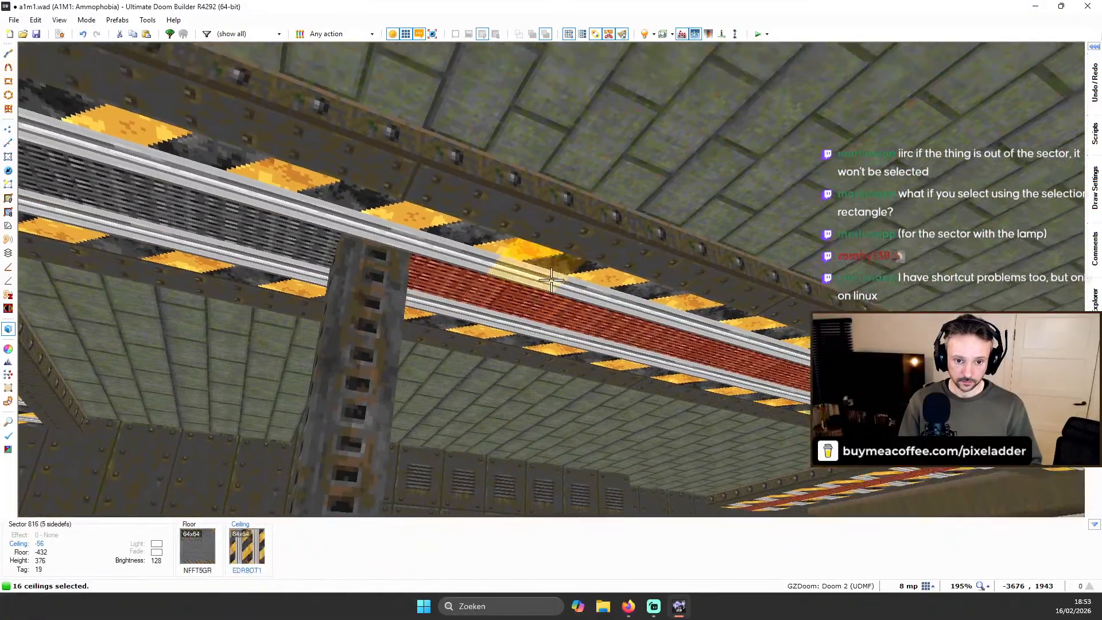
{"action": "left_click", "coordinate": [551, 280], "text": "shift"}
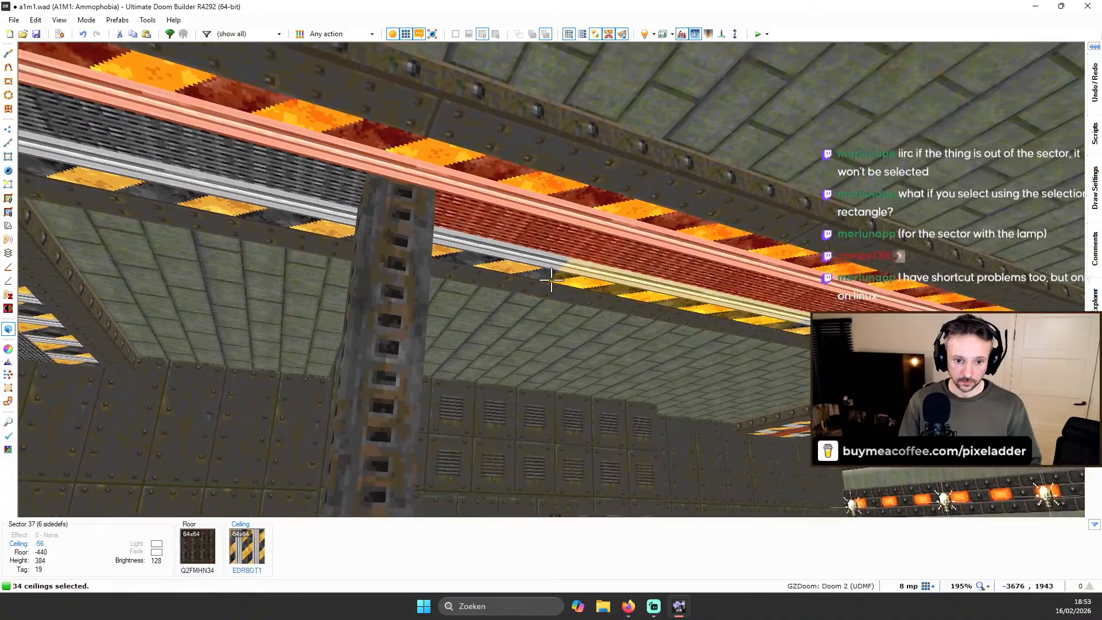
{"action": "key", "text": "c"}
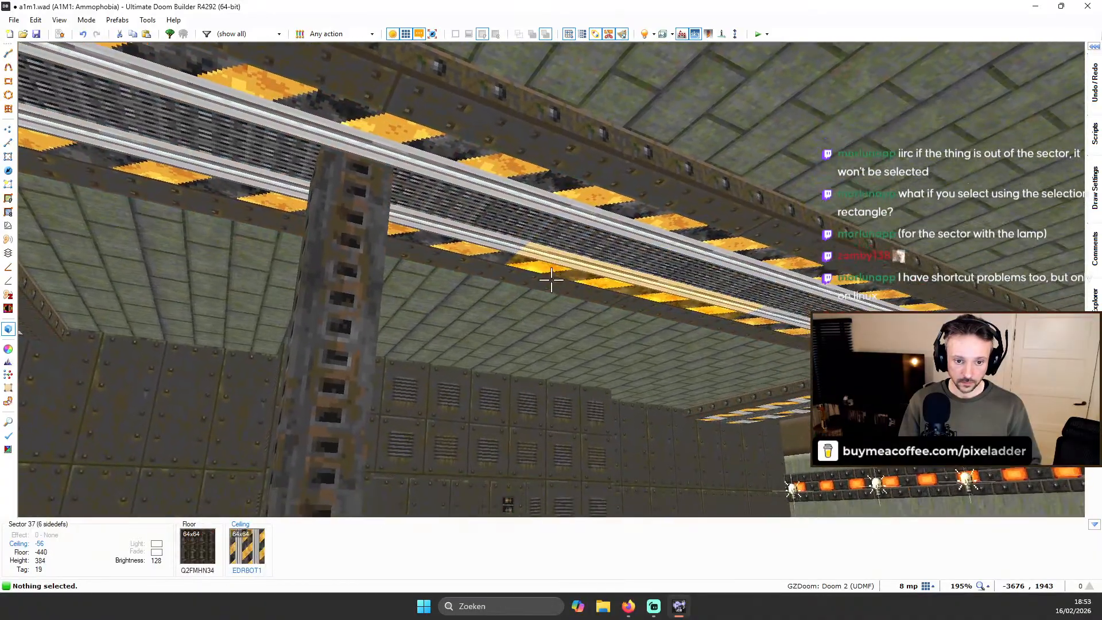
{"action": "left_click", "coordinate": [551, 280], "text": "shift"}
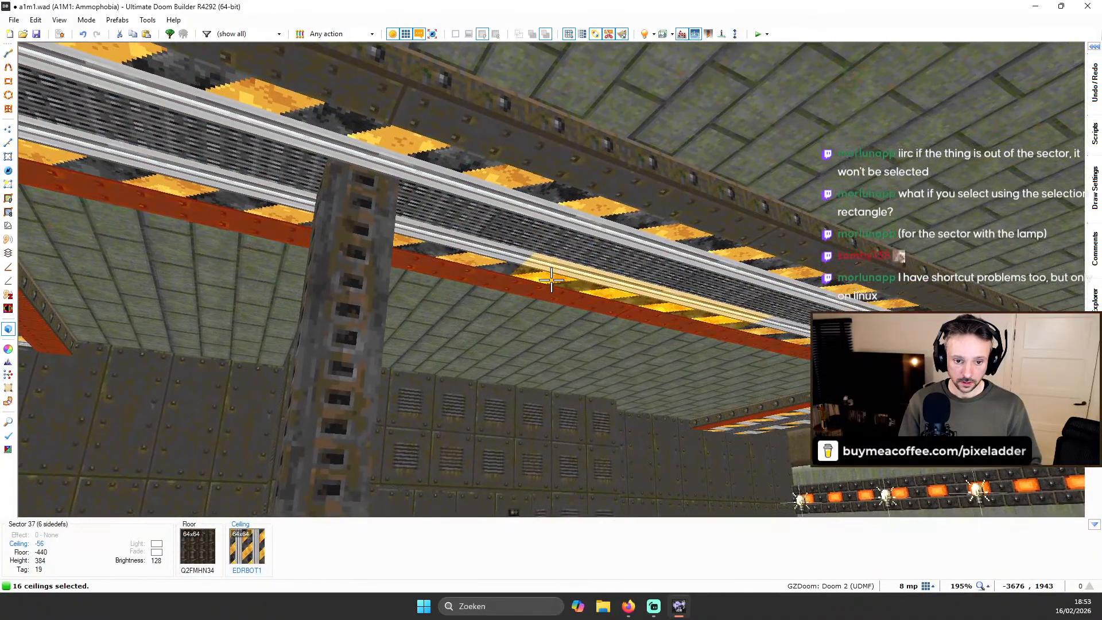
{"action": "key", "text": "c"}
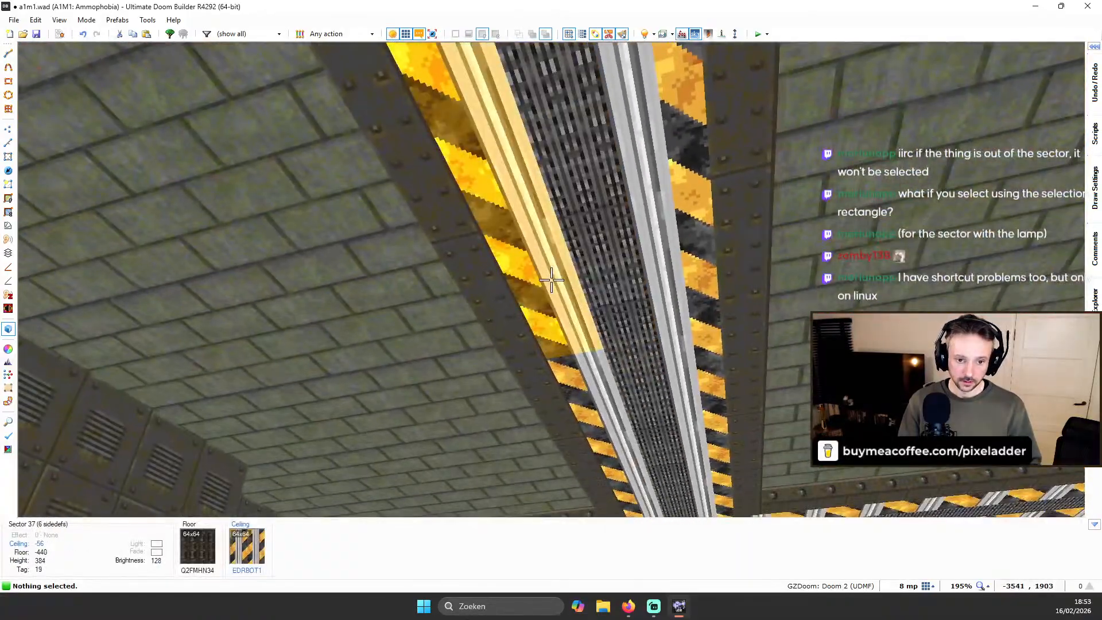
Select the DOORTRAK track ceilings with their adjoining EDRBOT1 hazard strips and lower them to a ceiling height of -64
{"action": "left_click", "coordinate": [551, 280], "text": "shift"}
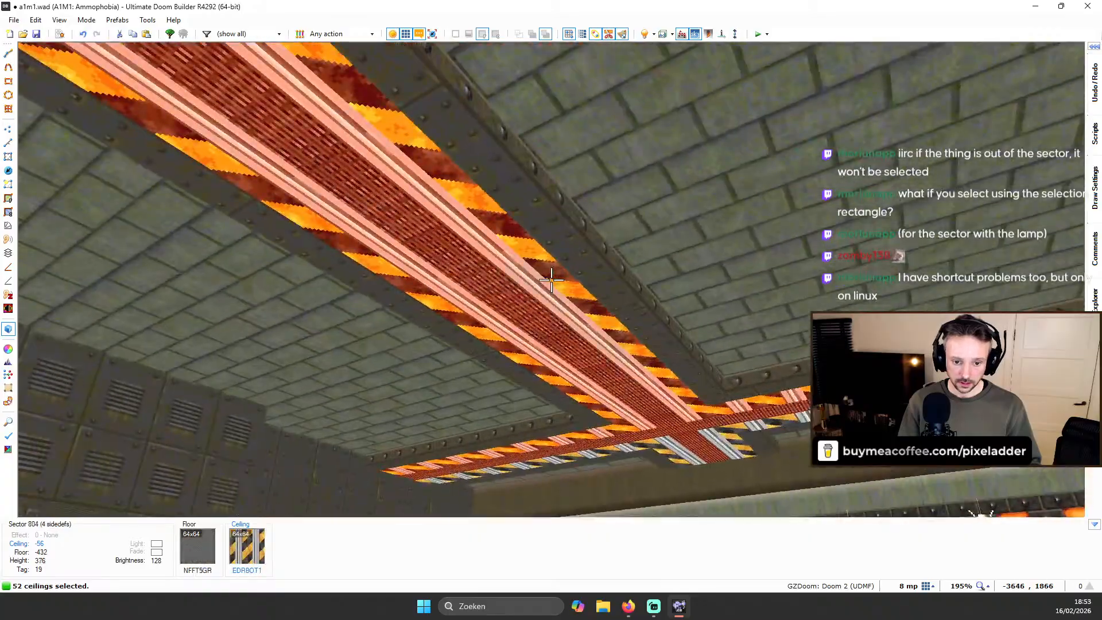
{"action": "scroll", "coordinate": [551, 280], "scroll_direction": "down", "scroll_amount": 1}
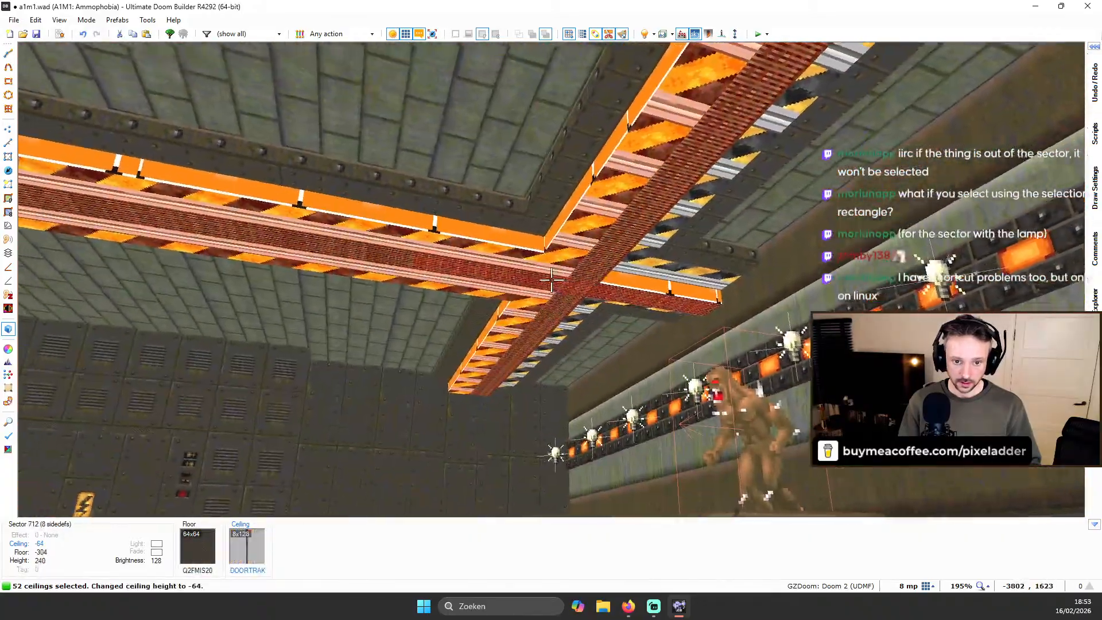
{"action": "key", "text": "c"}
{"action": "left_click", "coordinate": [551, 280], "text": "shift"}
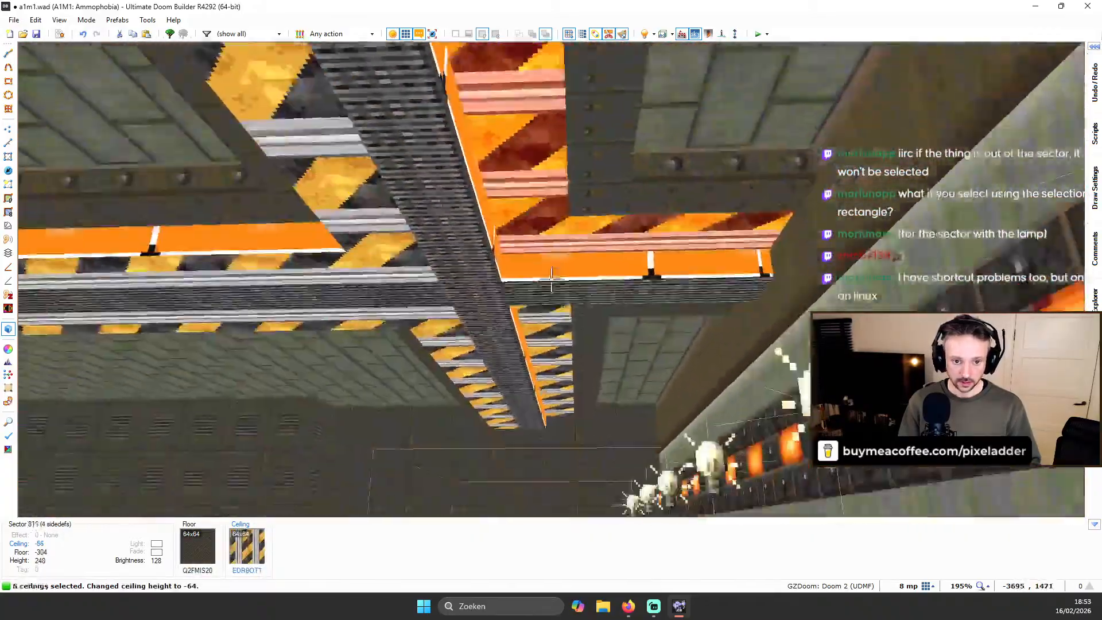
{"action": "left_click", "coordinate": [551, 280], "text": "shift"}
{"action": "key", "text": "c"}
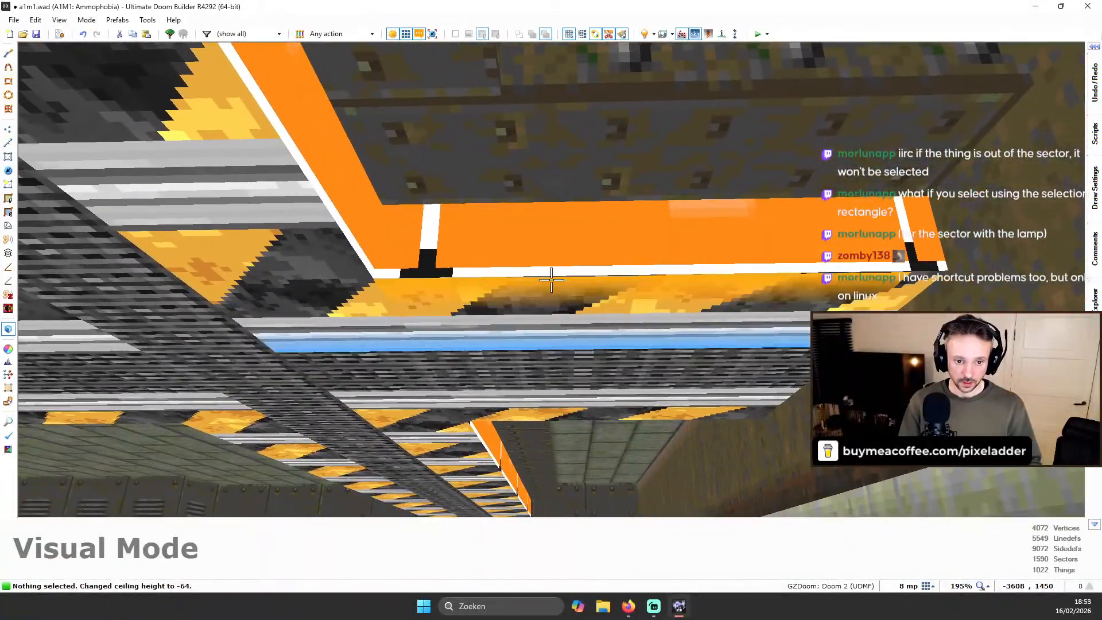
Slope the lowered EDRBOT1 hazard strips beside the ceiling tracks so their outer edges rise toward the metal border
{"action": "scroll", "coordinate": [551, 281], "scroll_direction": "up", "scroll_amount": 1}
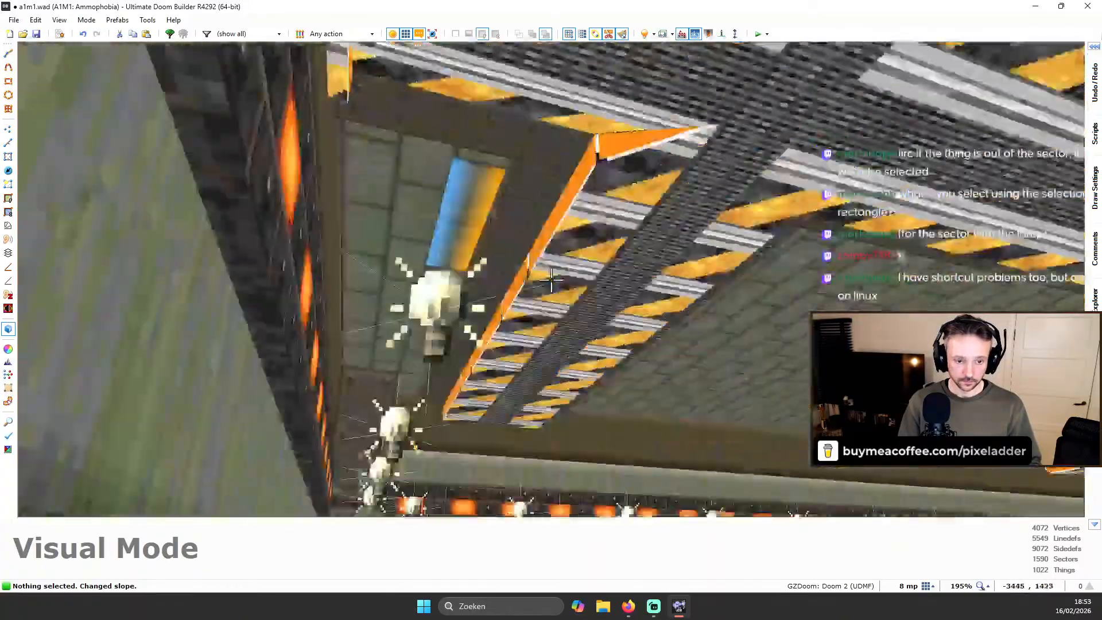
{"action": "key", "text": "w"}
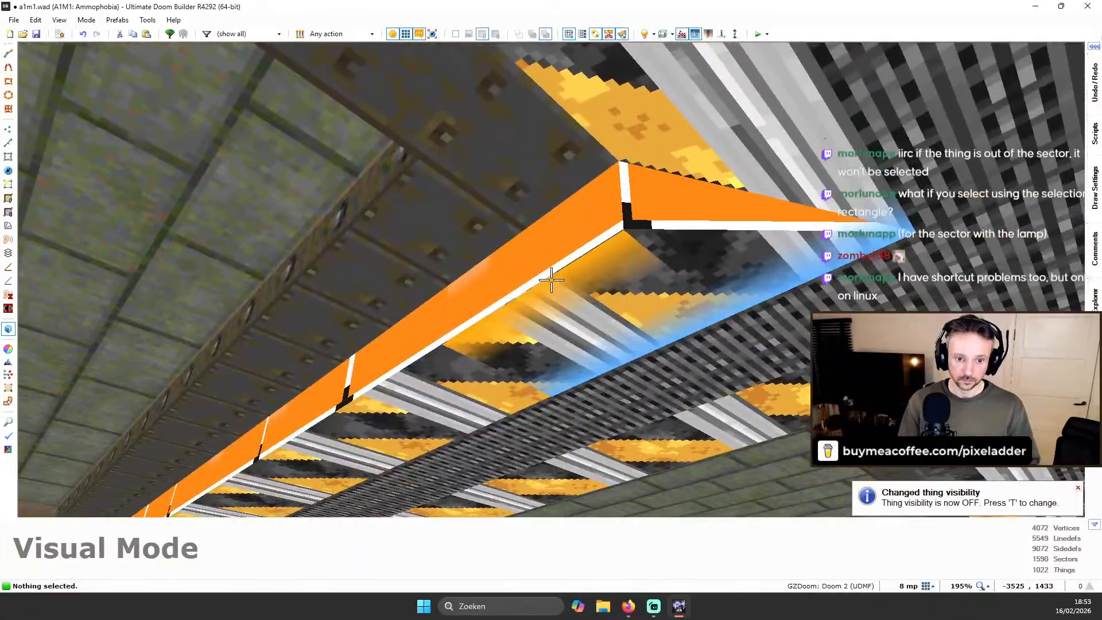
{"action": "left_click", "coordinate": [551, 279]}
{"action": "scroll", "coordinate": [551, 280], "scroll_direction": "up", "scroll_amount": 2}
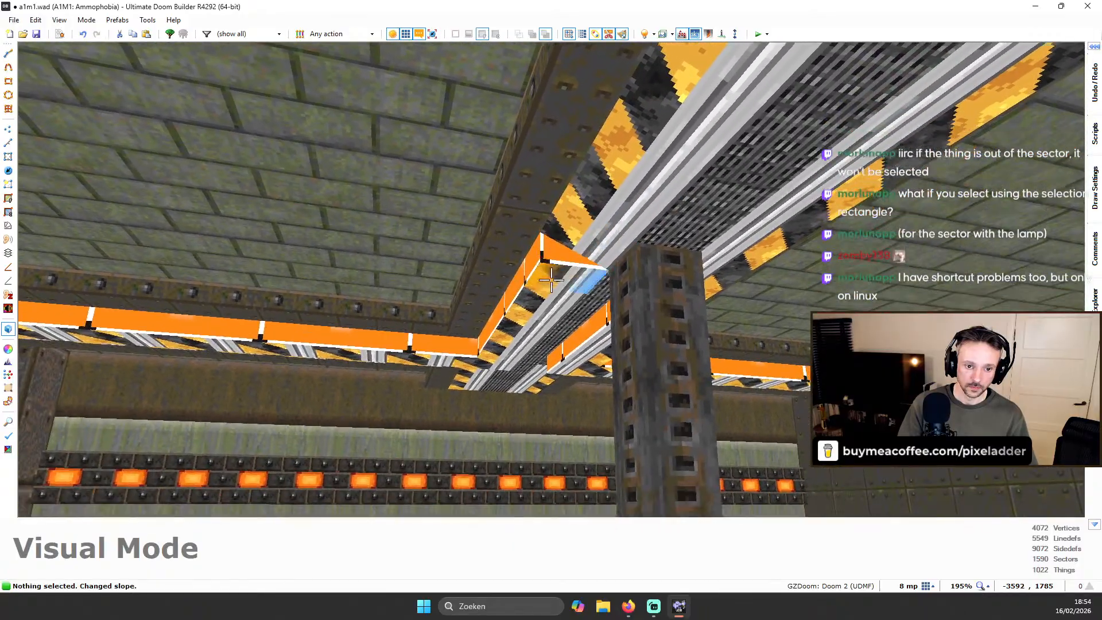
Turn off slope handle picking and lower the remaining center track ceilings at the northern crossing to -64
{"action": "key", "text": "w"}
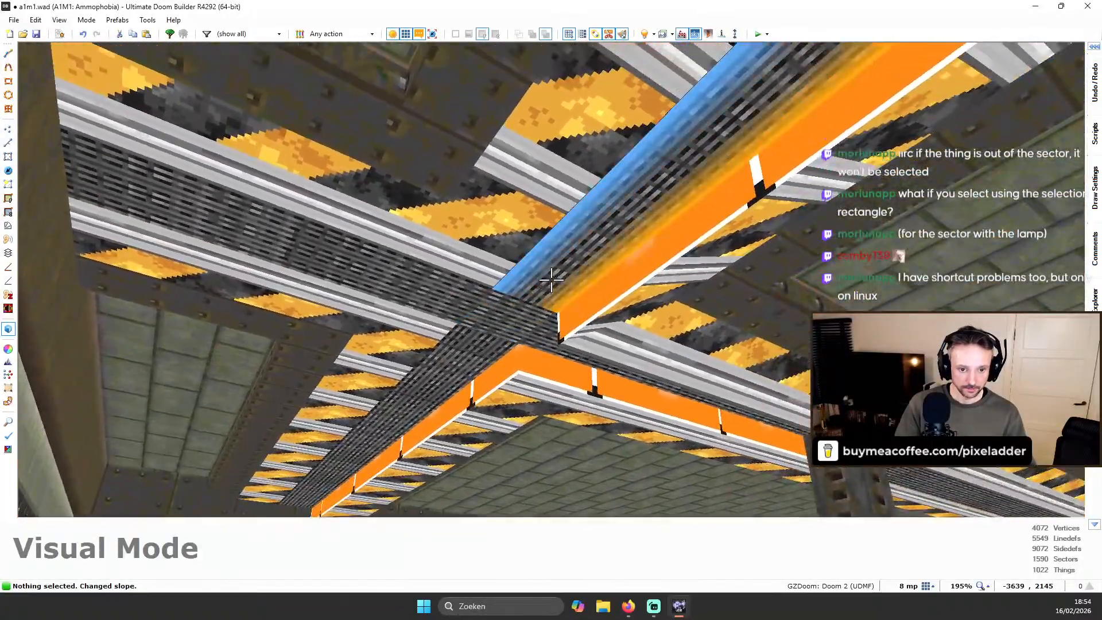
{"action": "key", "text": "alt+v"}
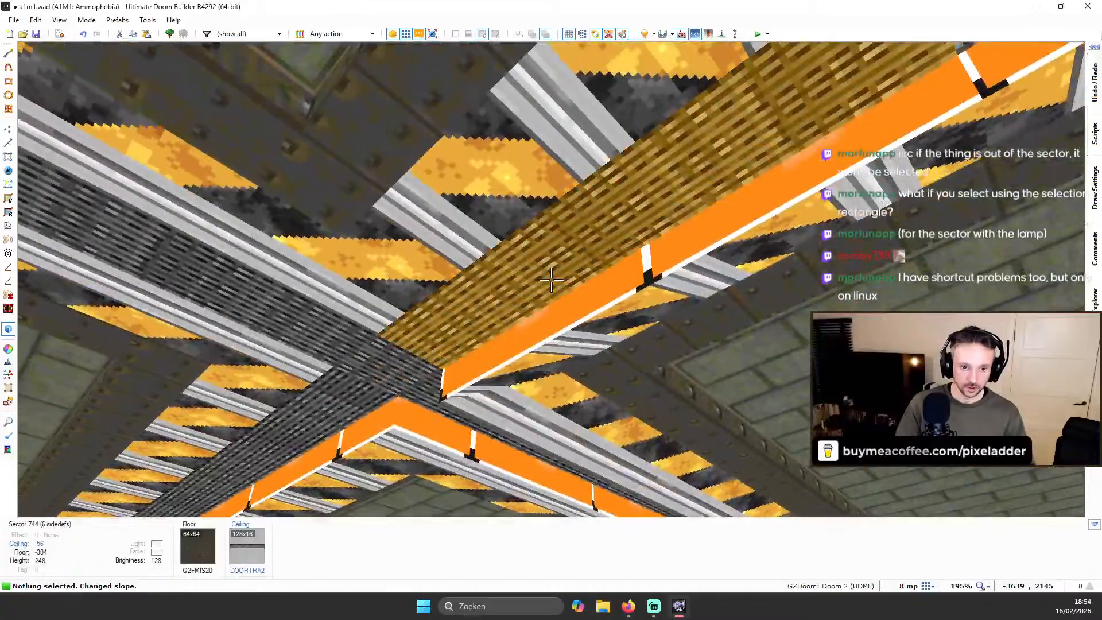
{"action": "left_click", "coordinate": [551, 280]}
{"action": "left_click", "coordinate": [551, 280], "text": "shift"}
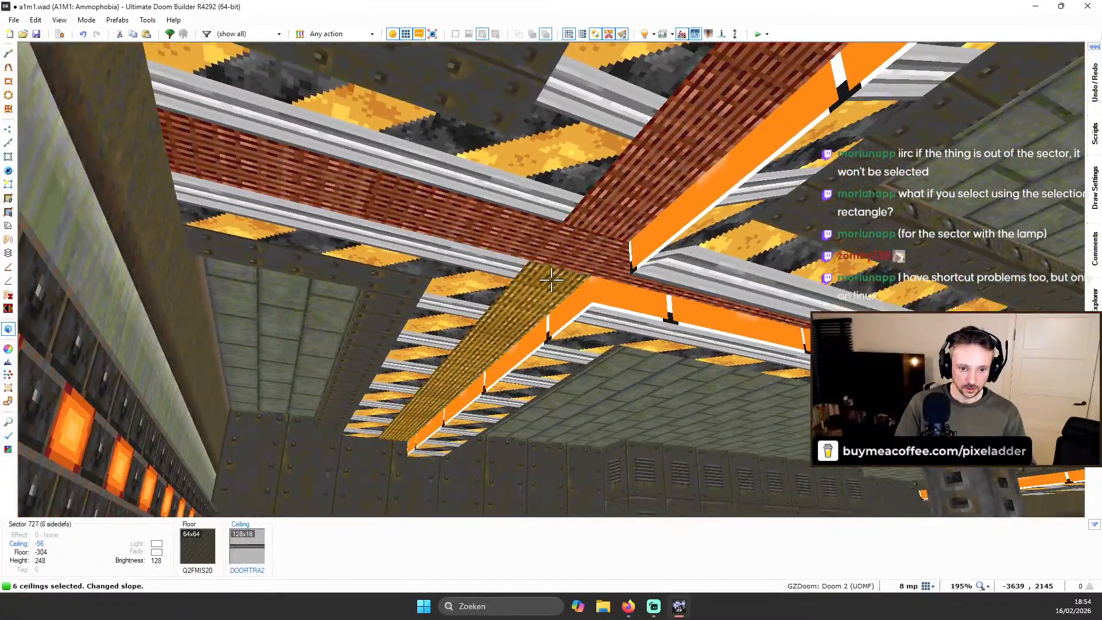
{"action": "scroll", "coordinate": [551, 280], "scroll_direction": "down", "scroll_amount": 1}
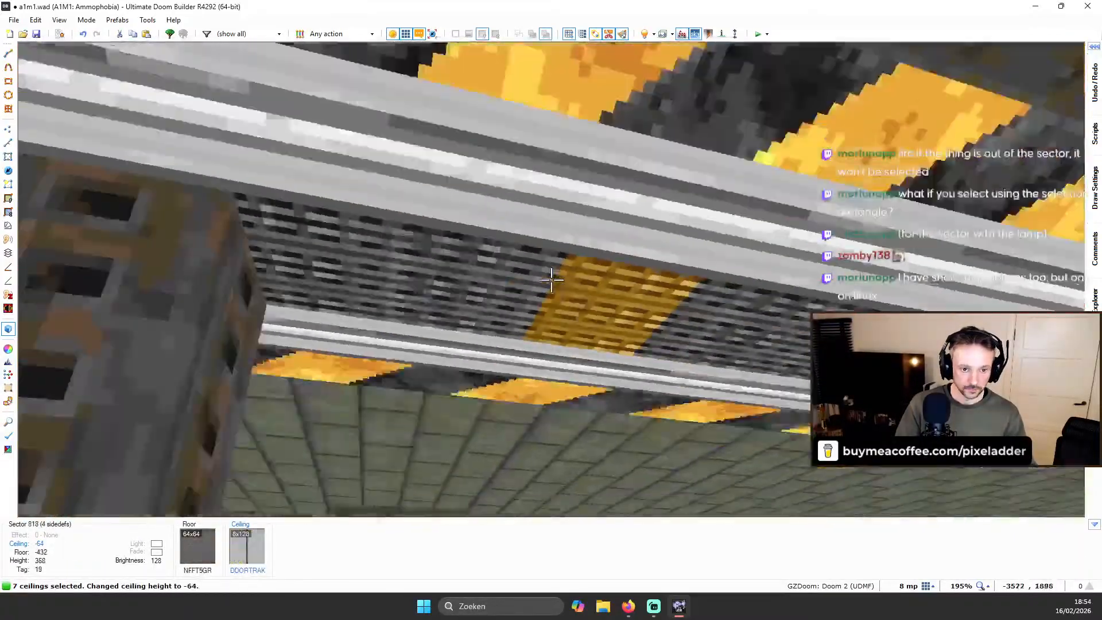
{"action": "key", "text": "c"}
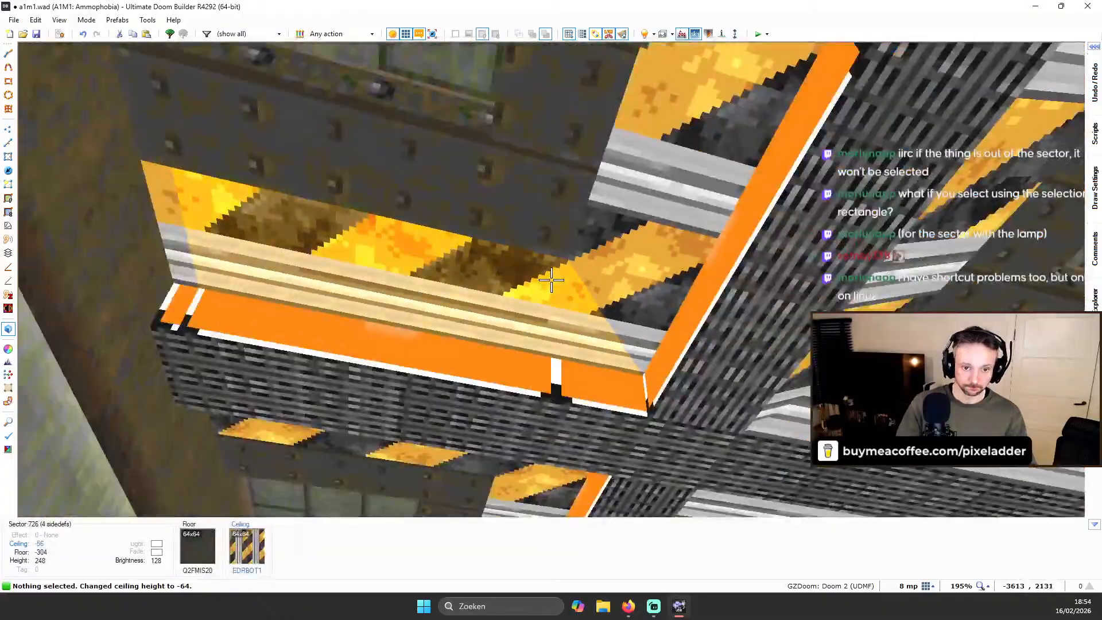
Select the adjoining EDRBOT1 hazard strip ceilings around the northern crossing and lower them to -64
{"action": "left_click", "coordinate": [552, 279], "text": "shift"}
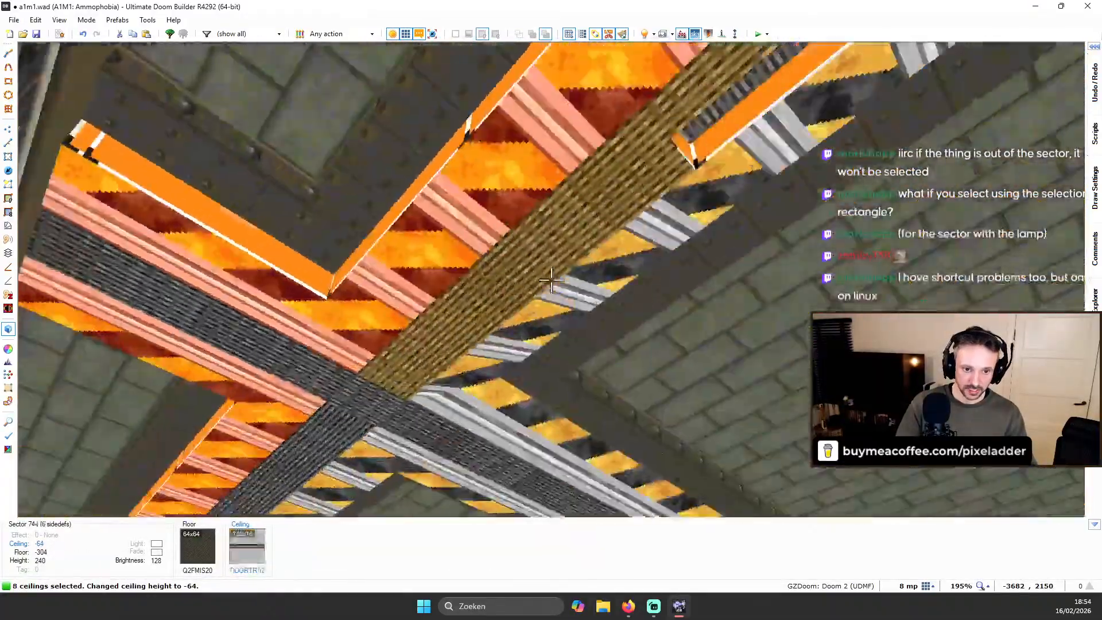
{"action": "key", "text": "c"}
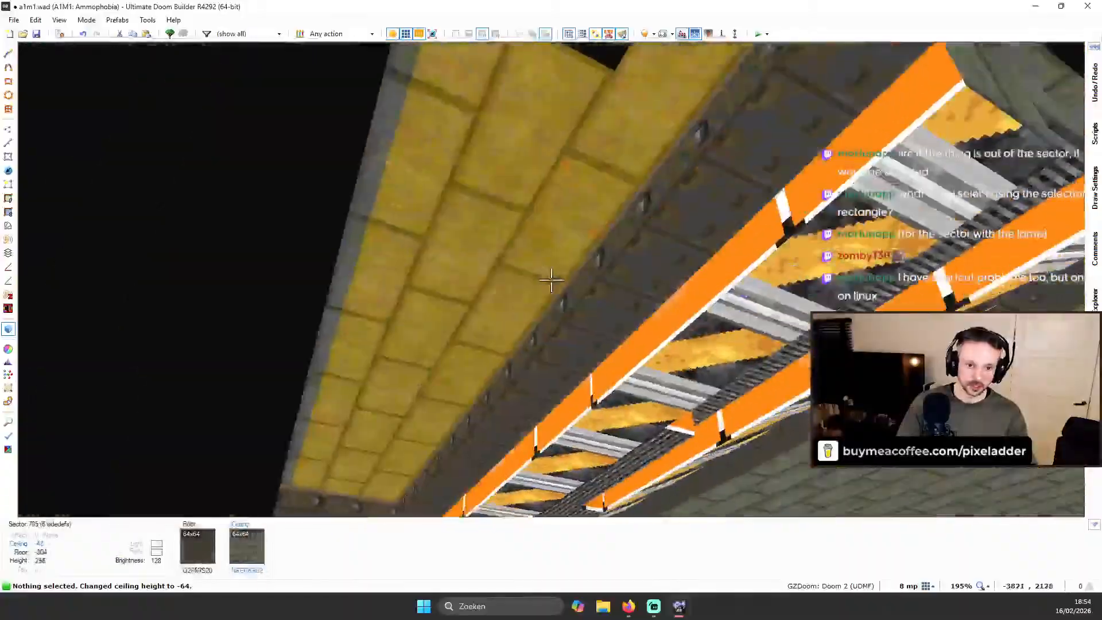
Slope the lowered hazard strips at the northern crossing so their outer edges rise to meet the metal border
{"action": "scroll", "coordinate": [551, 279], "scroll_direction": "up", "scroll_amount": 2}
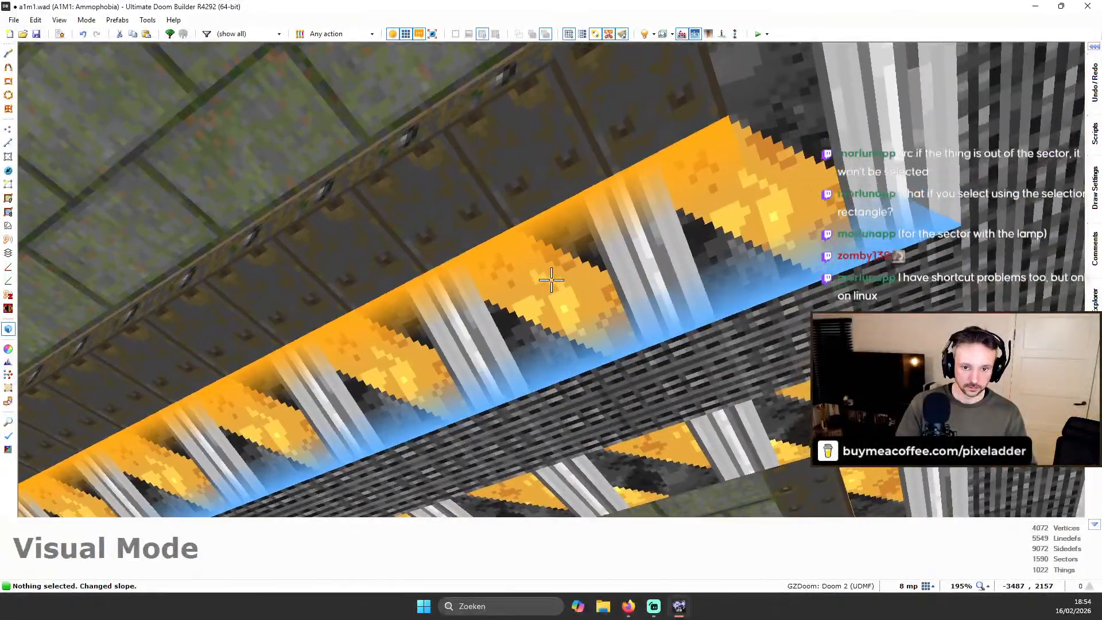
{"action": "key", "text": "w"}
{"action": "key", "text": "w"}
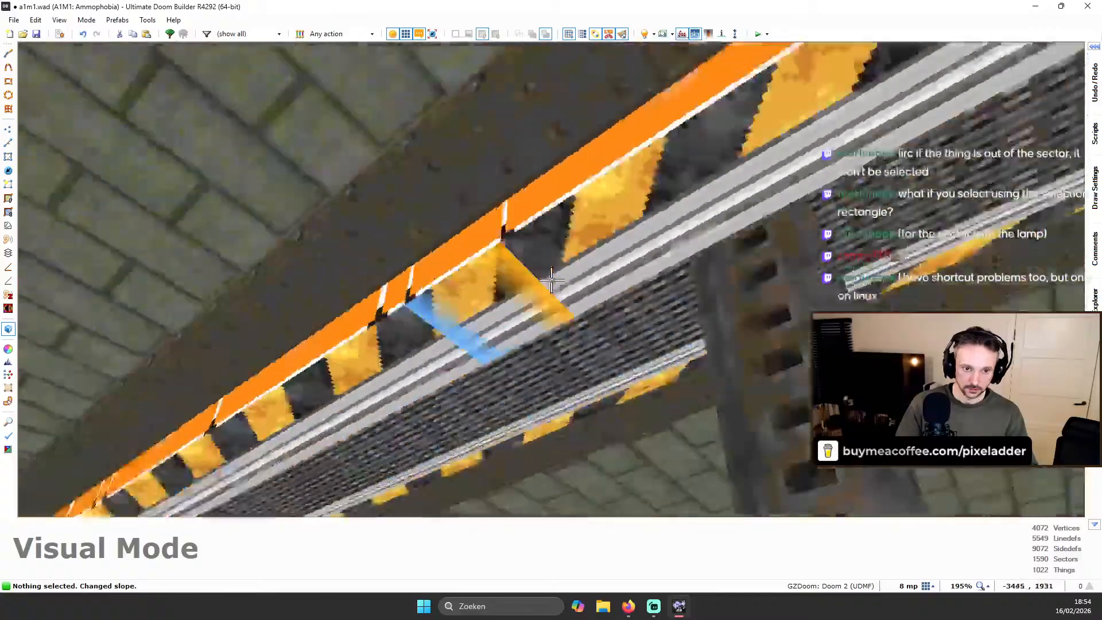
{"action": "key", "text": "w"}
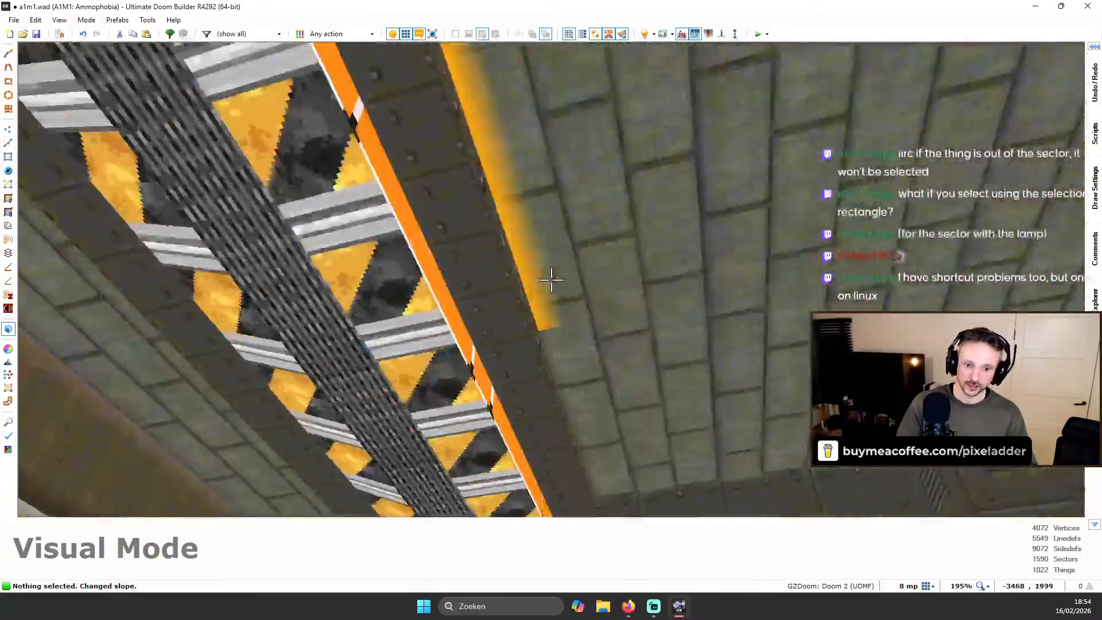
{"action": "key", "text": "w"}
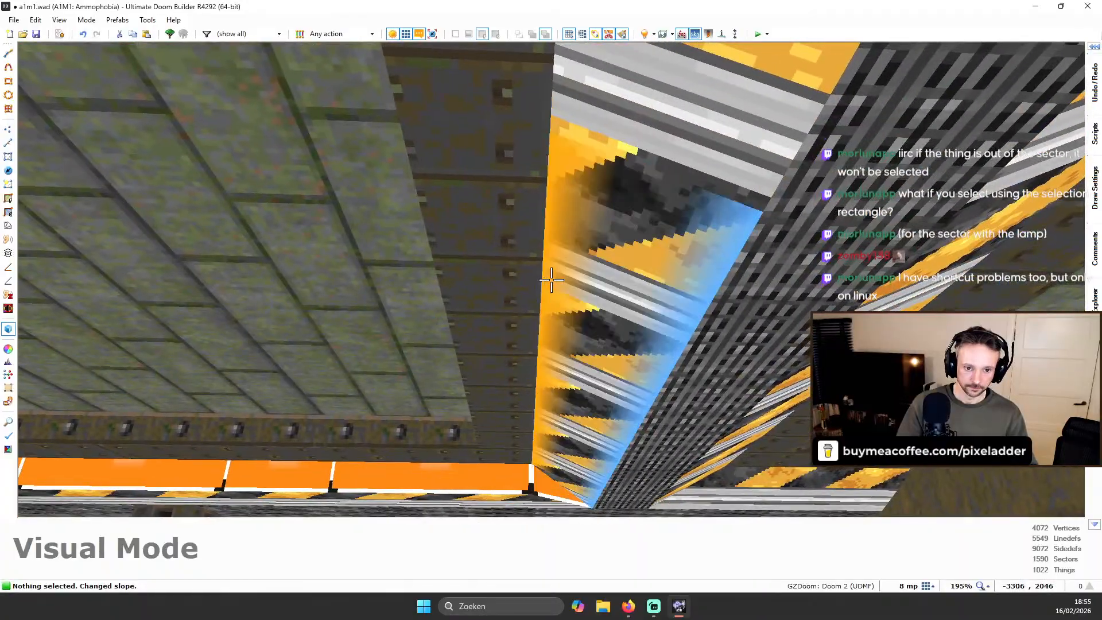
{"action": "key", "text": "w"}
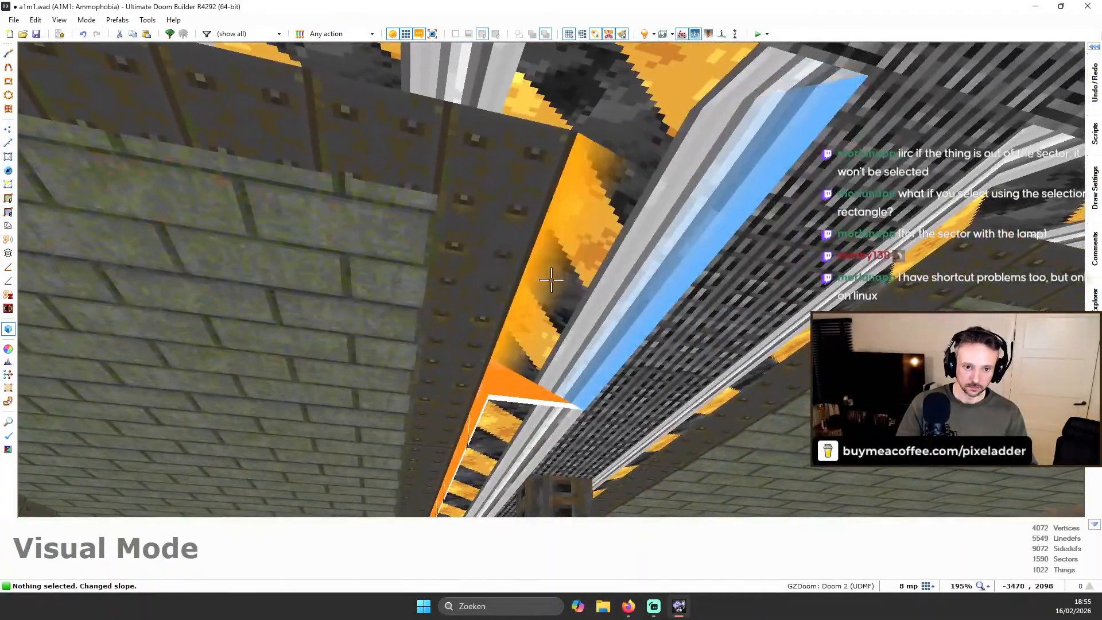
{"action": "key", "text": "w"}
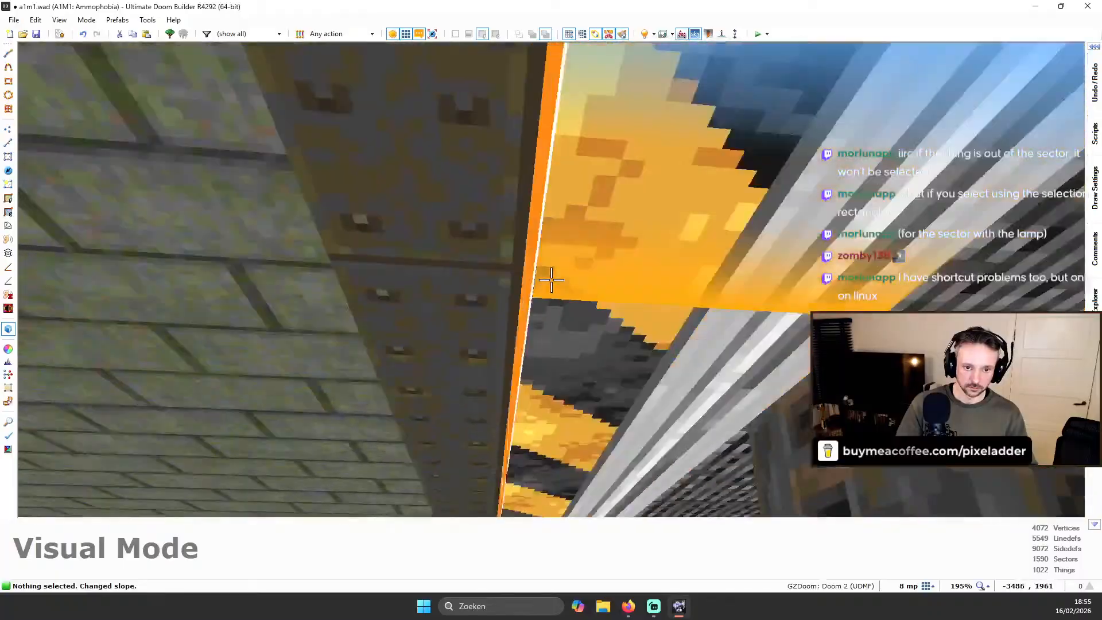
Slope the hazard strip segments along the central north-south track, down to the end wall, up to the metal border
{"action": "key", "text": "s"}
{"action": "scroll", "coordinate": [551, 279], "scroll_direction": "up", "scroll_amount": 1}
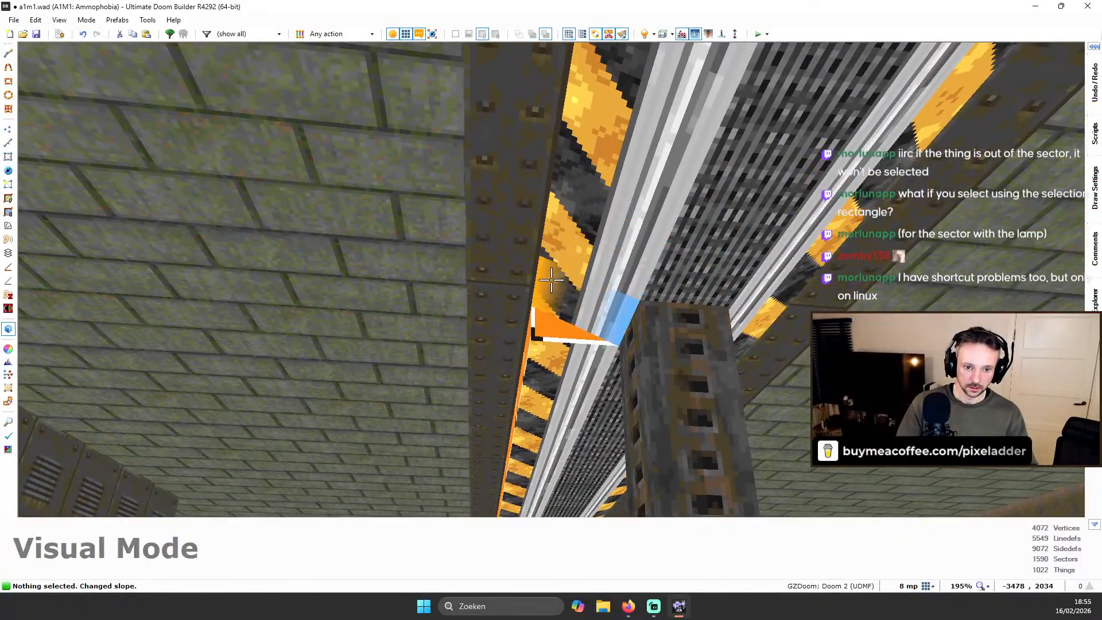
{"action": "key", "text": "w"}
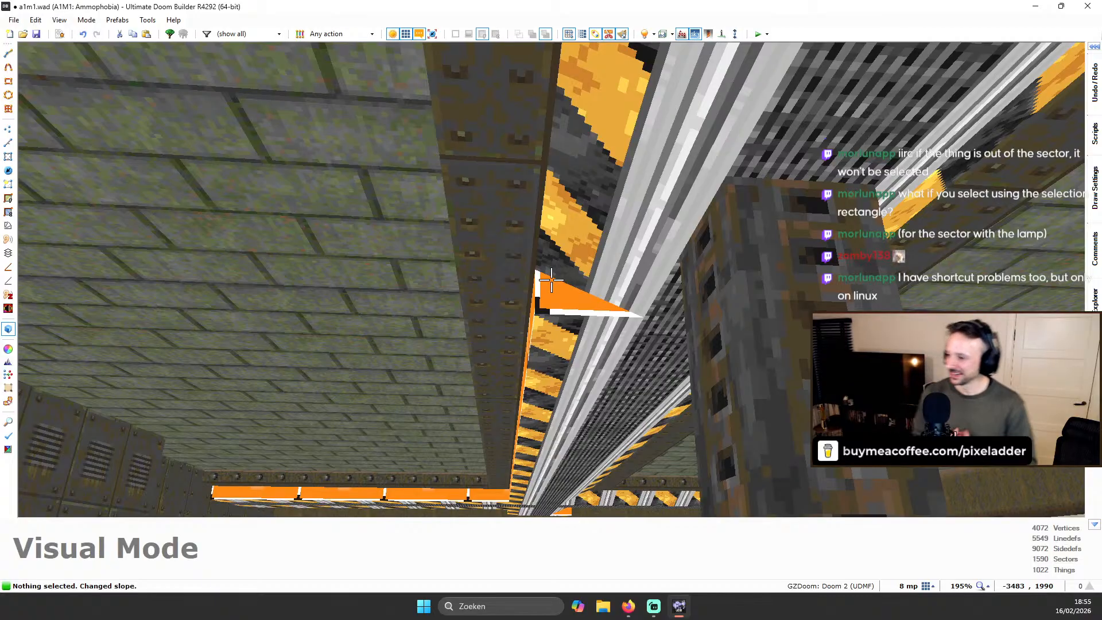
{"action": "key", "text": "s"}
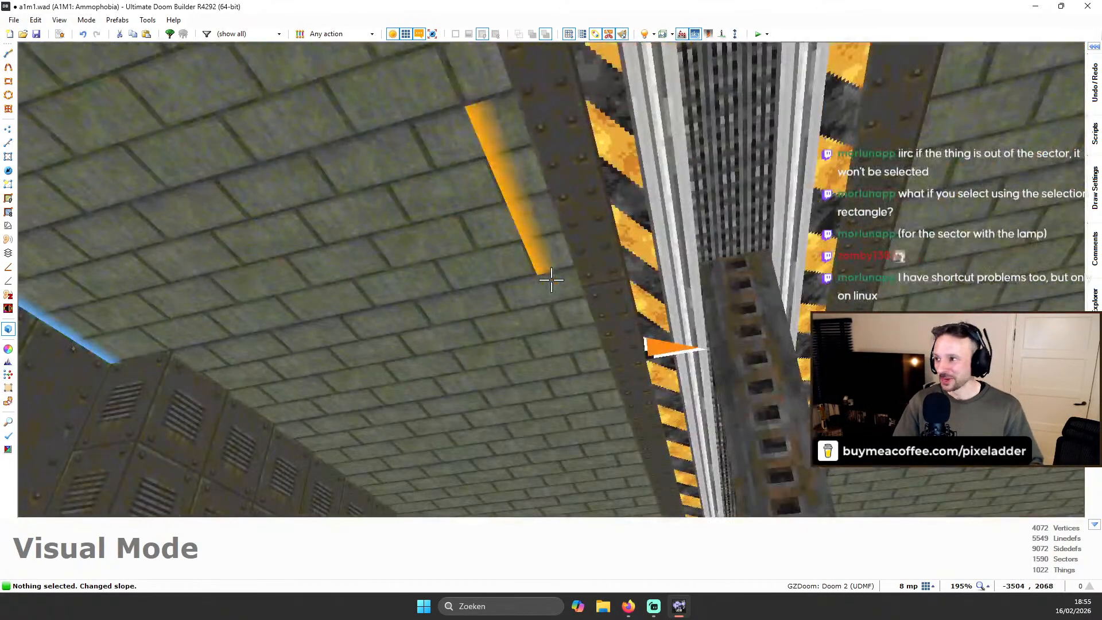
{"action": "key", "text": "w"}
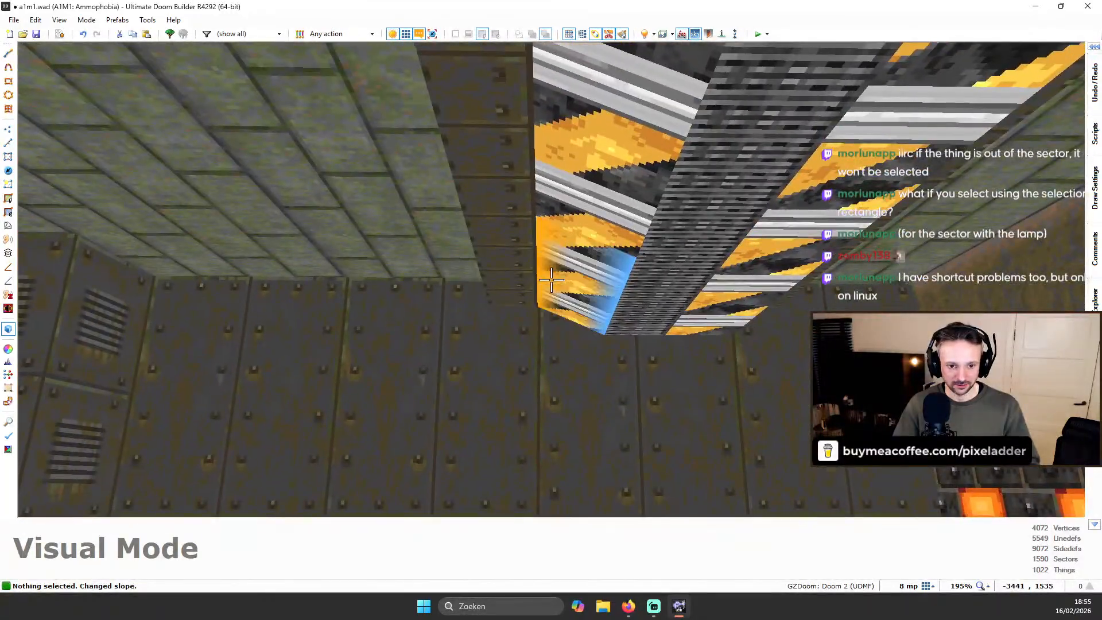
{"action": "key", "text": "f"}
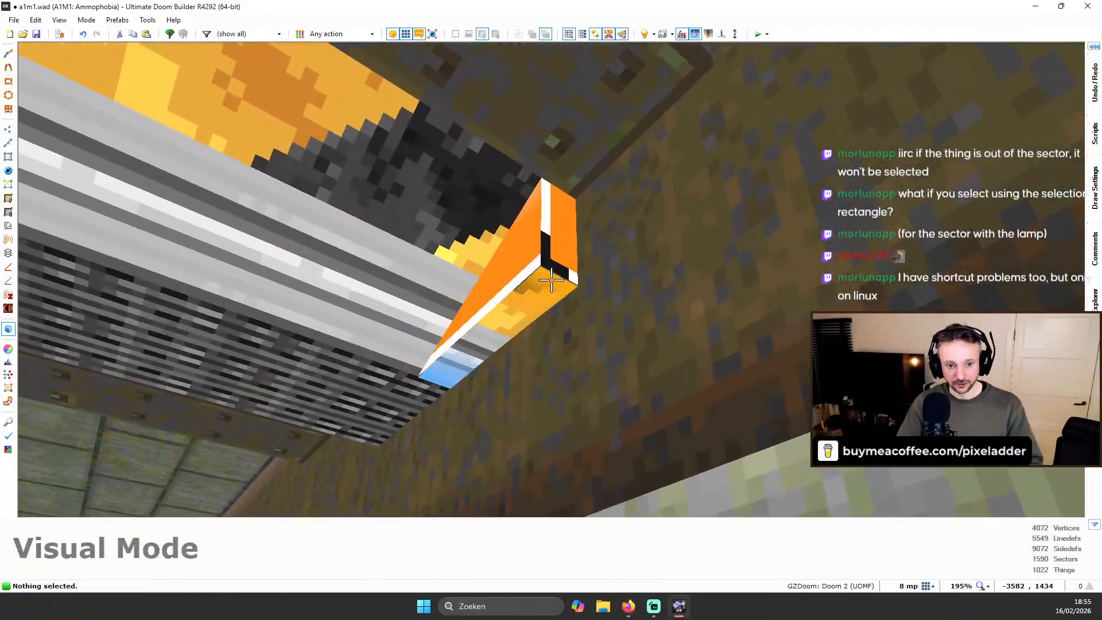
{"action": "scroll", "coordinate": [552, 280], "scroll_direction": "up", "scroll_amount": 1}
{"action": "key", "text": "s"}
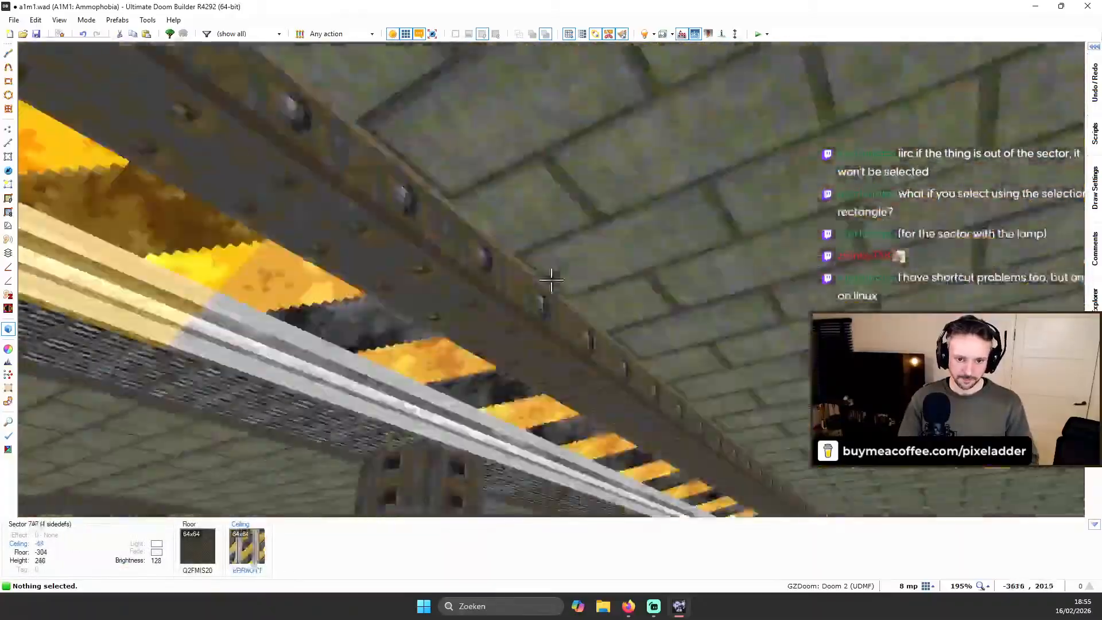
Examine the ceiling track crossing in the map's southernmost hall and compare it with the tracks in the hall being edited
{"action": "key", "text": "q"}
{"action": "scroll", "coordinate": [660, 269], "scroll_direction": "down", "scroll_amount": 10}
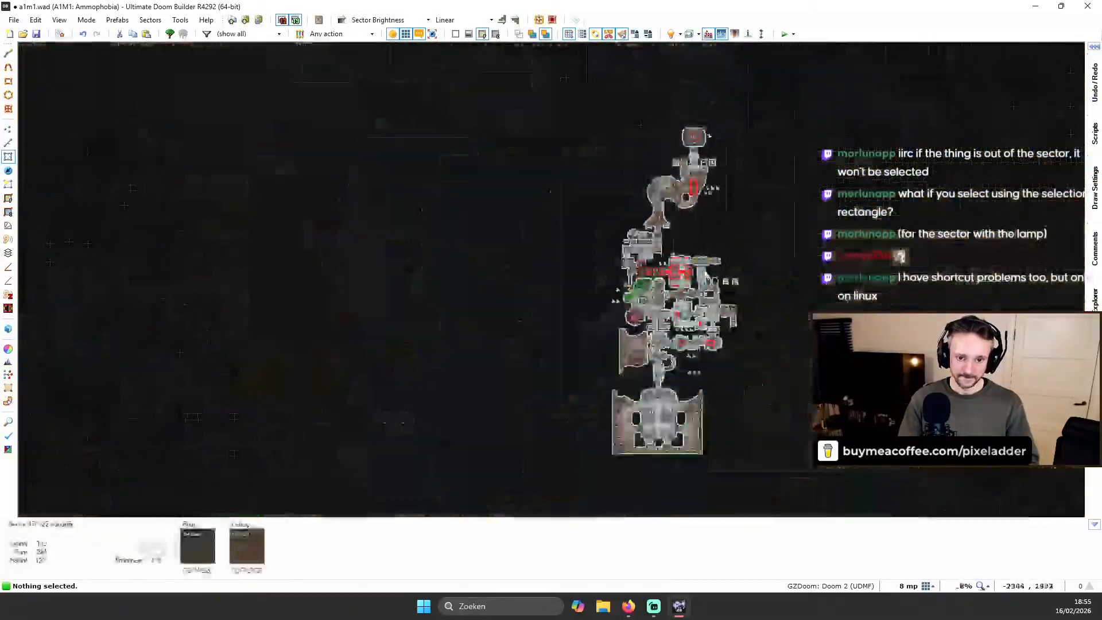
{"action": "scroll", "coordinate": [707, 278], "scroll_direction": "up", "scroll_amount": 6}
{"action": "key", "text": "q"}
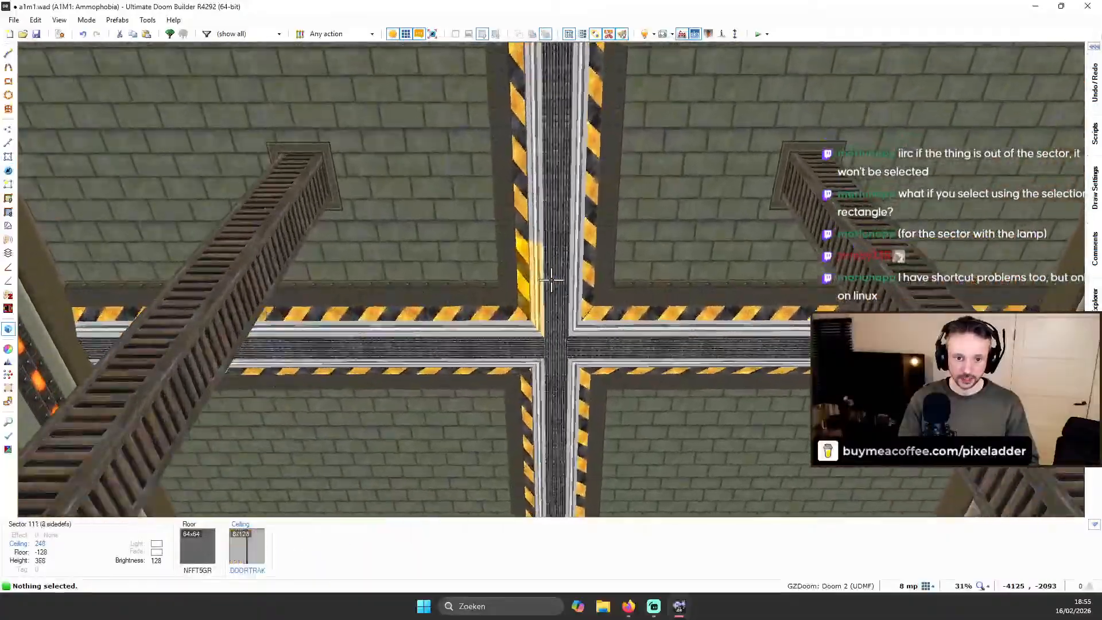
{"action": "key", "text": "q"}
{"action": "scroll", "coordinate": [562, 257], "scroll_direction": "down", "scroll_amount": 3}
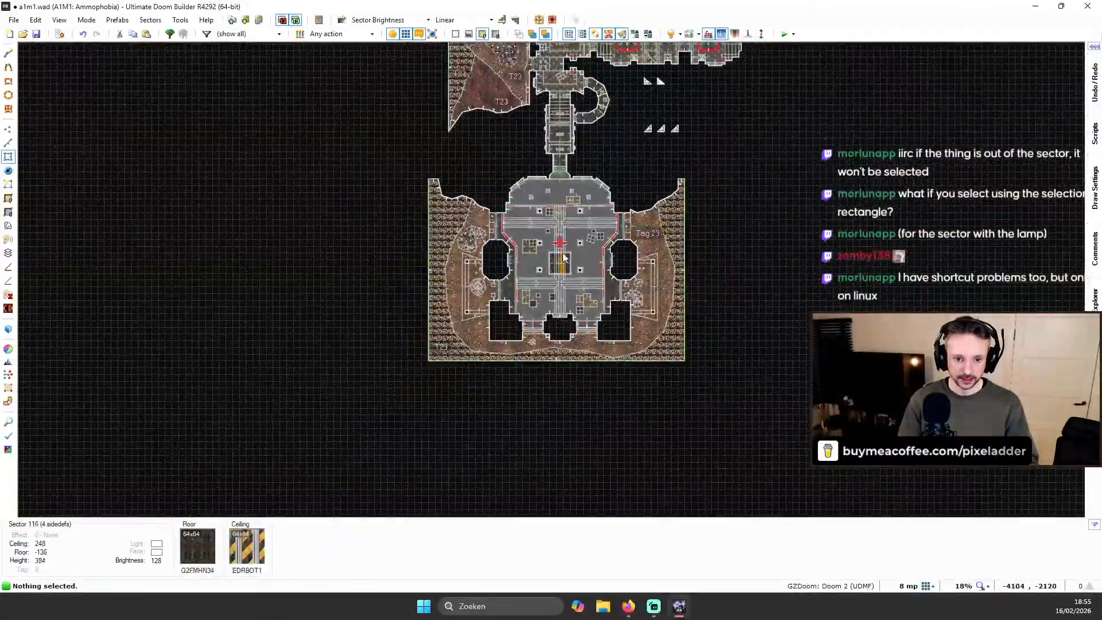
{"action": "scroll", "coordinate": [562, 256], "scroll_direction": "down", "scroll_amount": 6}
{"action": "scroll", "coordinate": [638, 250], "scroll_direction": "up", "scroll_amount": 8}
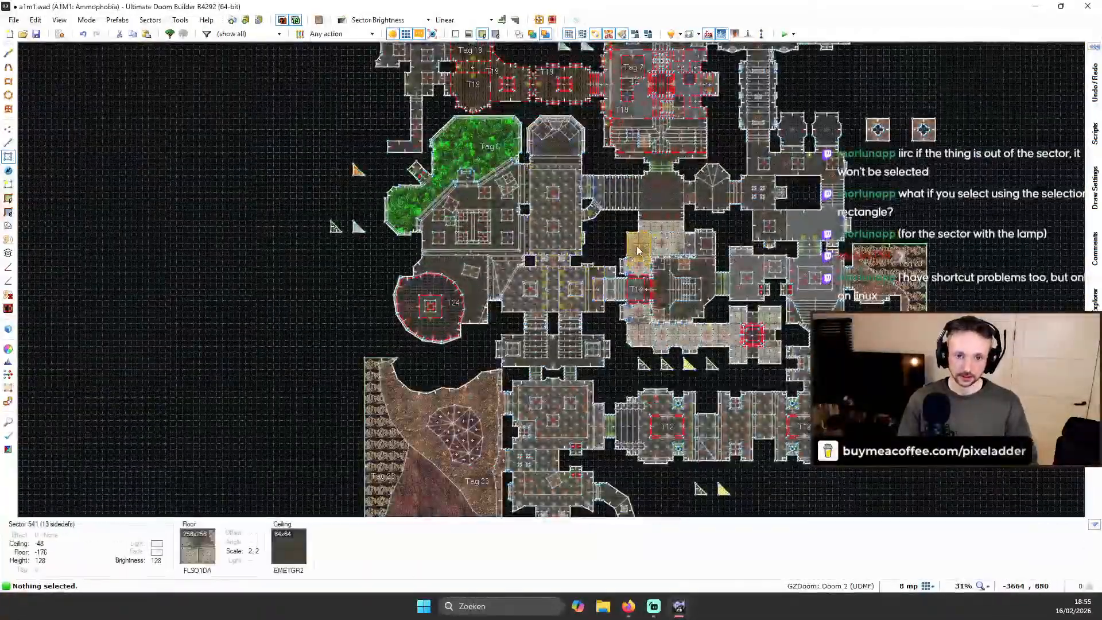
{"action": "key", "text": "Up"}
{"action": "key", "text": "Up"}
{"action": "scroll", "coordinate": [640, 245], "scroll_direction": "up", "scroll_amount": 3}
{"action": "key", "text": "q"}
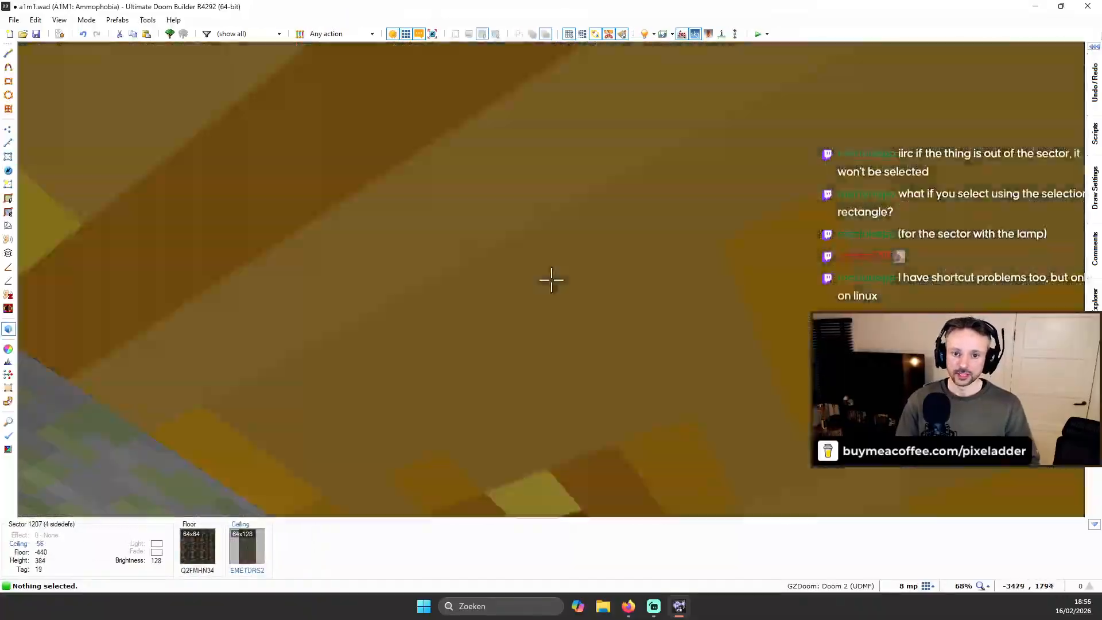
{"action": "key", "text": "s"}
{"action": "key", "text": "w"}
{"action": "key", "text": "s"}
{"action": "key", "text": "w"}
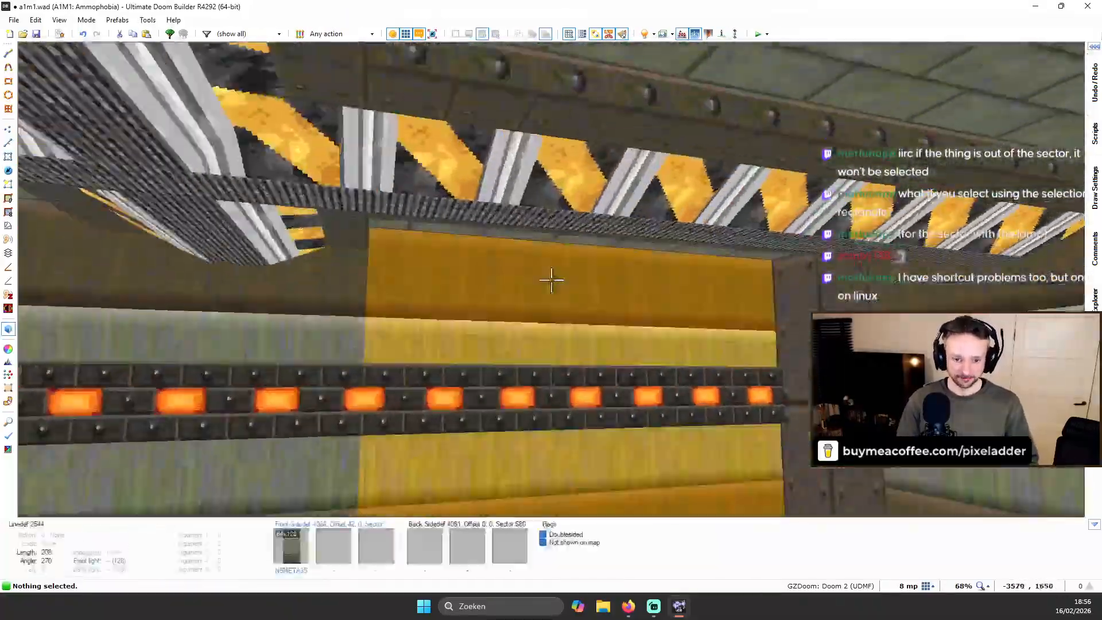
{"action": "key", "text": "s"}
{"action": "key", "text": "q"}
Show ceiling textures in the 2D map view around the hall
{"action": "scroll", "coordinate": [577, 193], "scroll_direction": "up", "scroll_amount": 1}
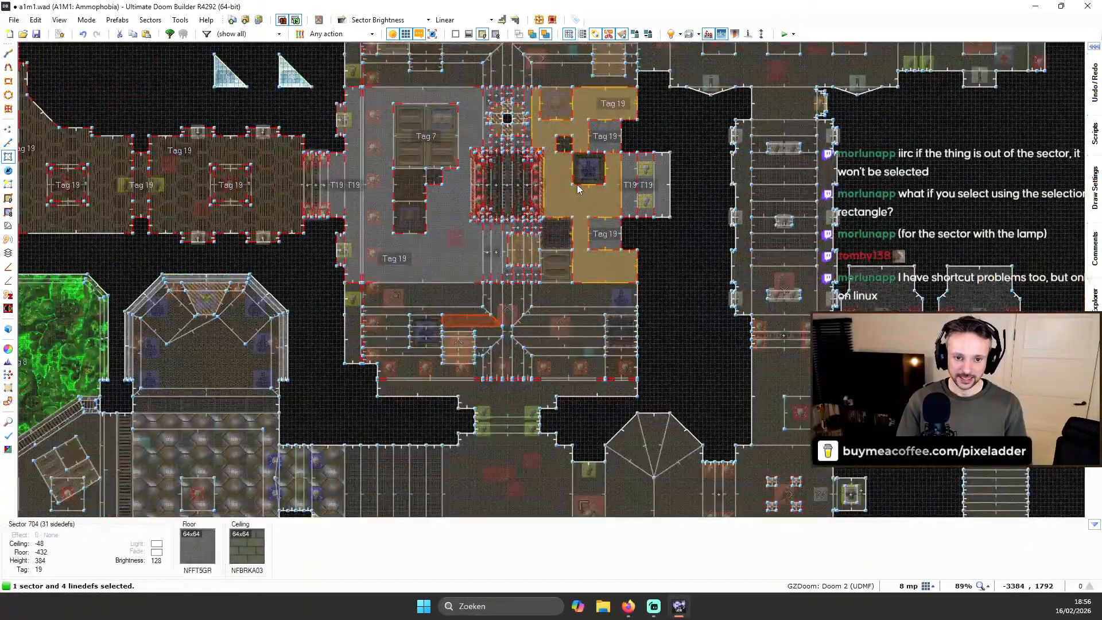
{"action": "scroll", "coordinate": [577, 184], "scroll_direction": "up", "scroll_amount": 4}
{"action": "left_click", "coordinate": [59, 19]}
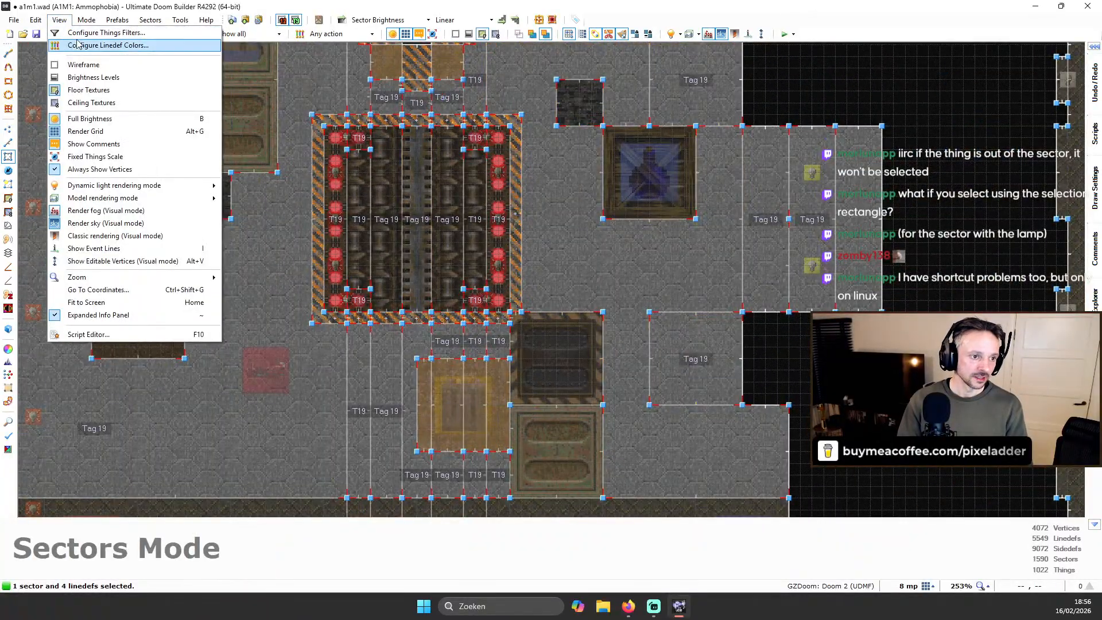
{"action": "left_click", "coordinate": [91, 102]}
{"action": "scroll", "coordinate": [472, 303], "scroll_direction": "down", "scroll_amount": 3}
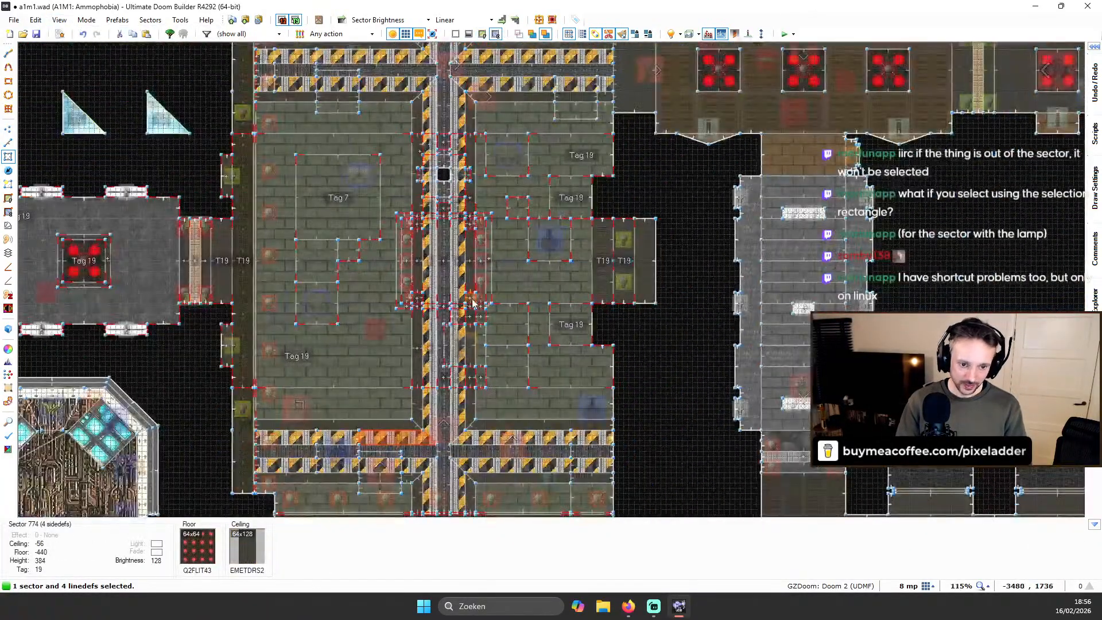
Align the EDRBOT1 ceiling flats of the two northern hazard strips at the southern crossing, rotated 270 degrees along the metal border
{"action": "scroll", "coordinate": [472, 302], "scroll_direction": "up", "scroll_amount": 5}
{"action": "left_click", "coordinate": [555, 310]}
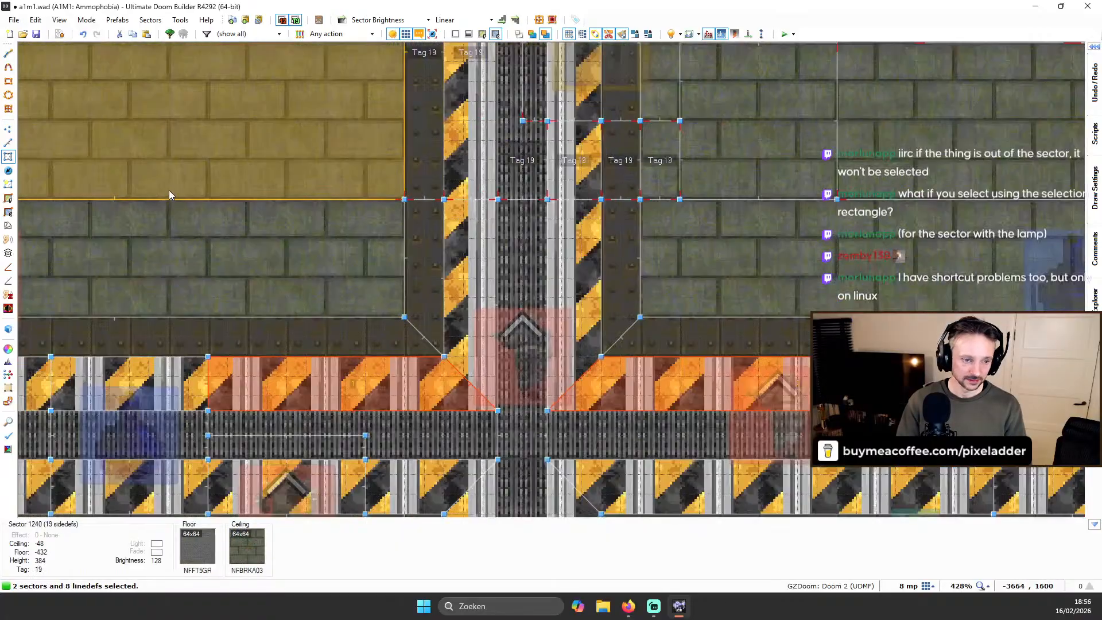
{"action": "scroll", "coordinate": [9, 211], "scroll_direction": "down", "scroll_amount": 1}
{"action": "left_click", "coordinate": [8, 213]}
{"action": "scroll", "coordinate": [724, 306], "scroll_direction": "down", "scroll_amount": 2}
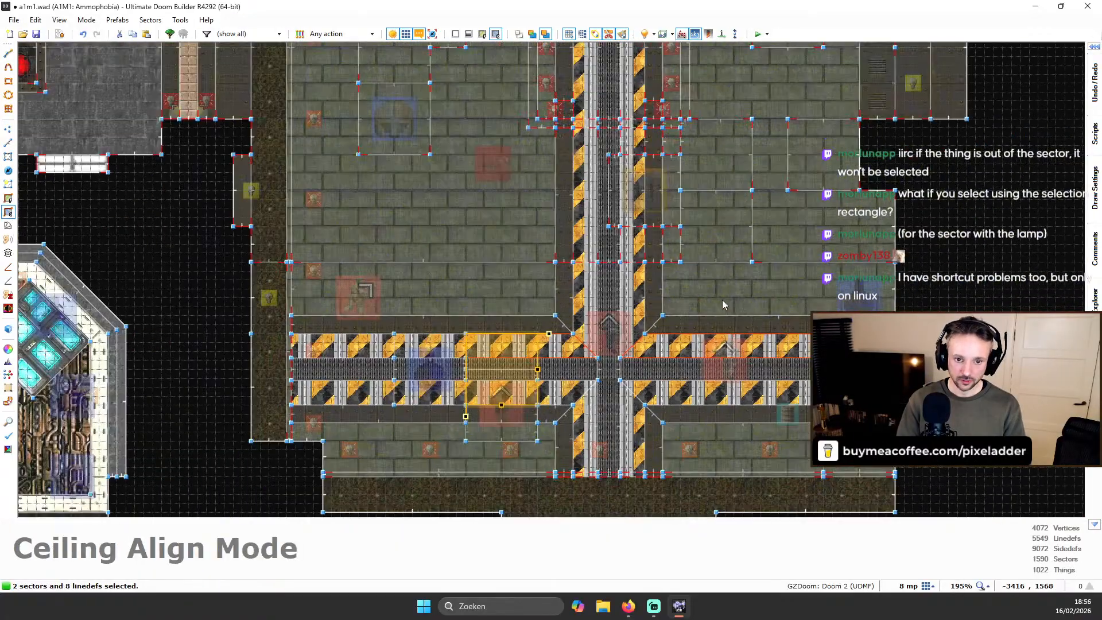
{"action": "scroll", "coordinate": [749, 339], "scroll_direction": "up", "scroll_amount": 2}
{"action": "left_click_drag", "start_coordinate": [331, 355], "coordinate": [618, 324]}
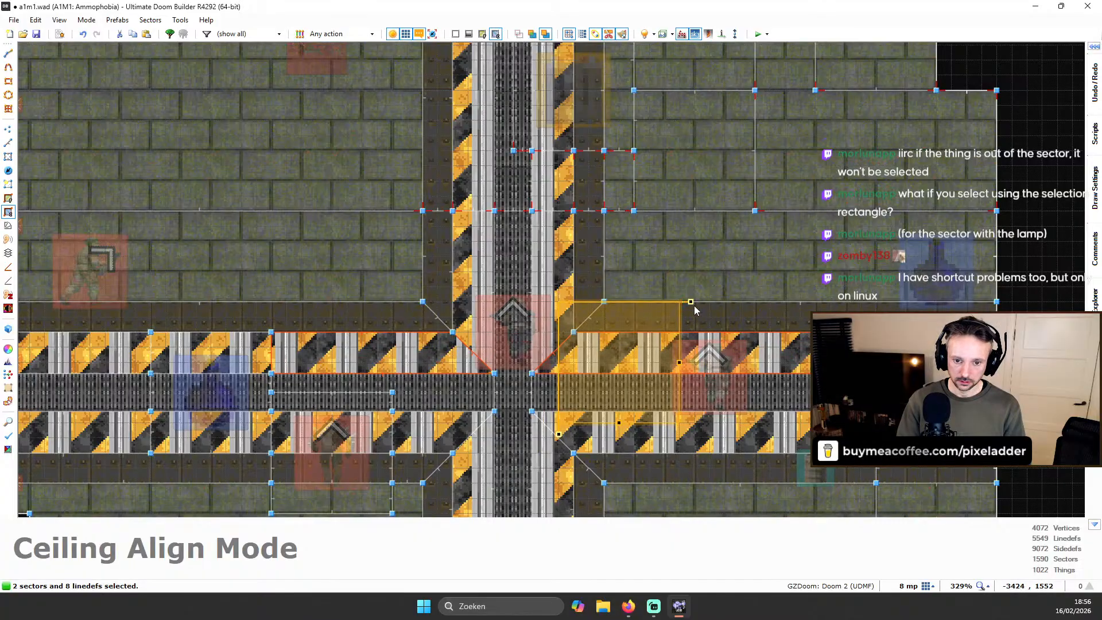
{"action": "left_click_drag", "start_coordinate": [691, 306], "coordinate": [562, 235]}
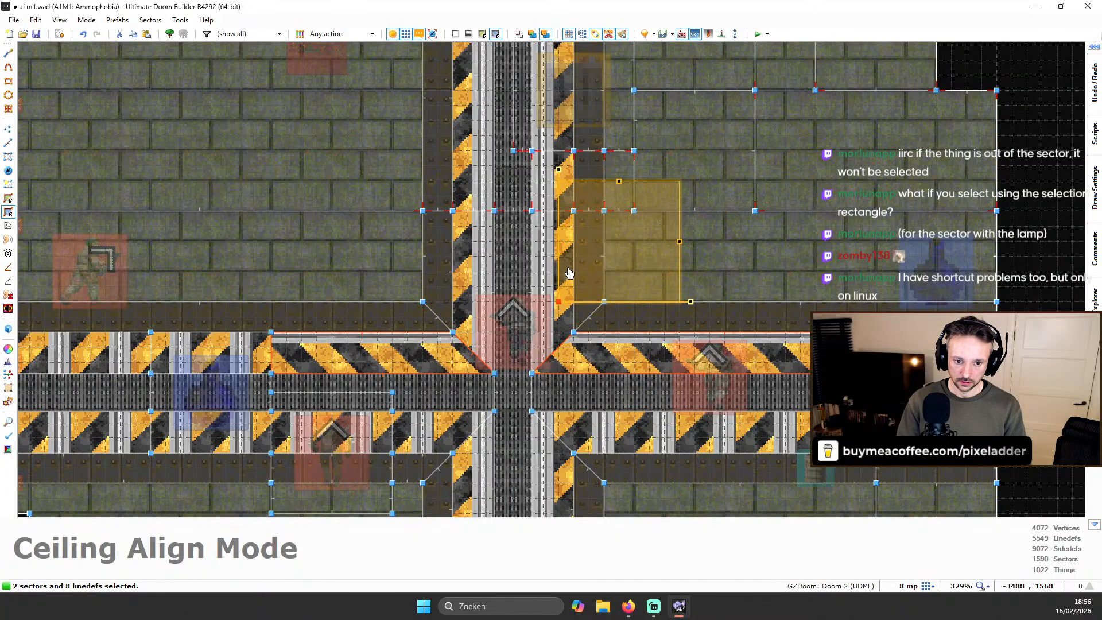
{"action": "left_click_drag", "start_coordinate": [569, 272], "coordinate": [593, 304]}
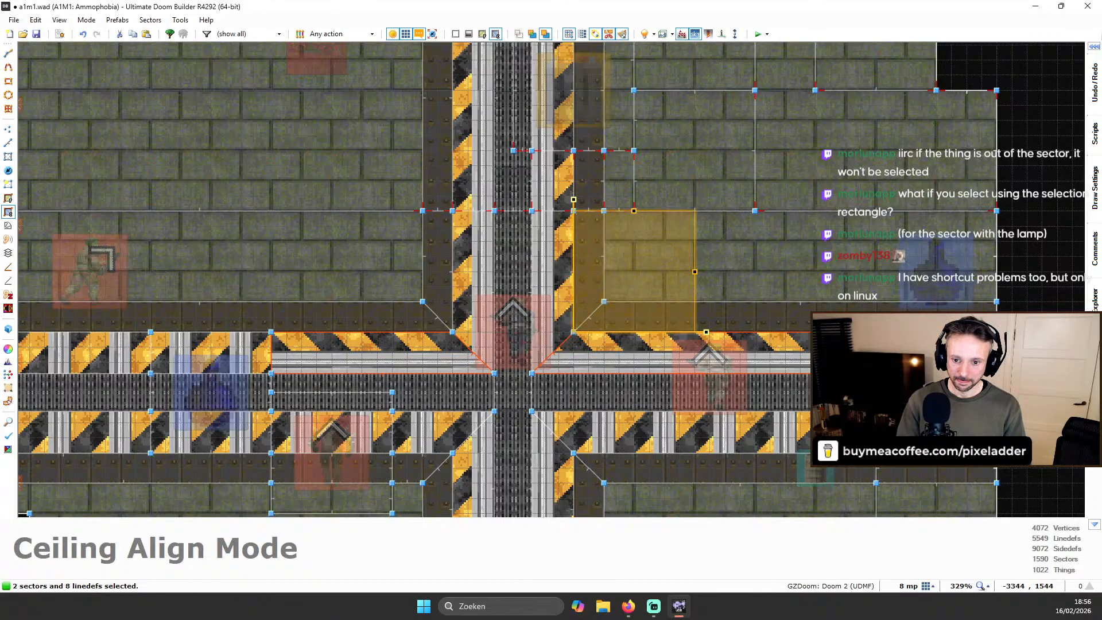
{"action": "key", "text": "Right"}
{"action": "key", "text": "Right"}
{"action": "key", "text": "Return"}
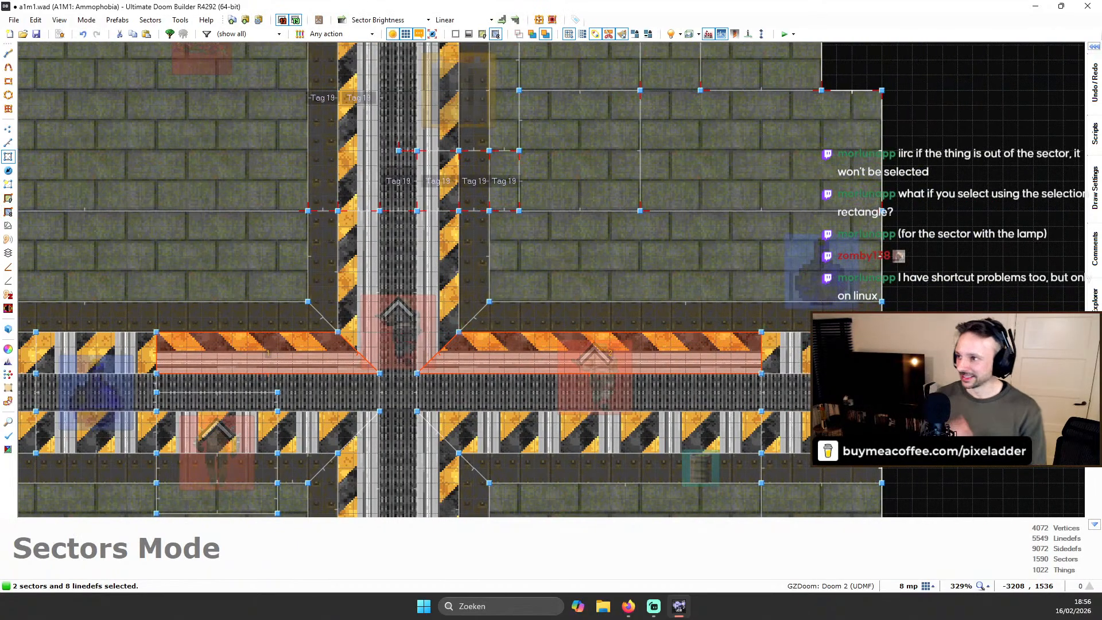
Try to align the ceiling flat of the eastern end strip together with the two hazard strips beside the crossing
{"action": "left_click", "coordinate": [807, 357]}
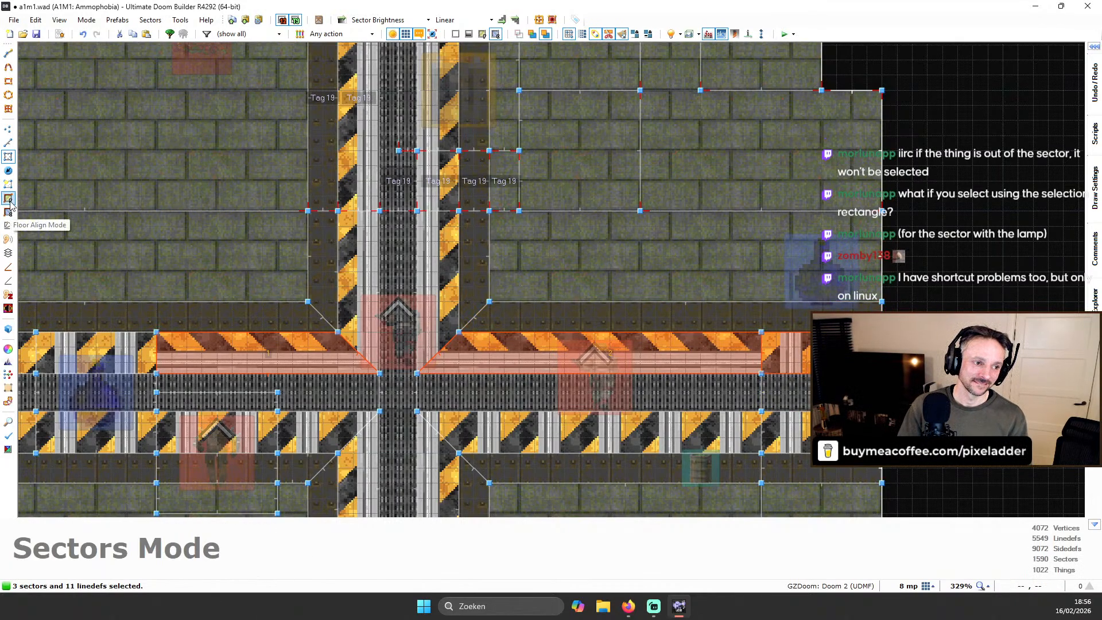
{"action": "left_click", "coordinate": [8, 212]}
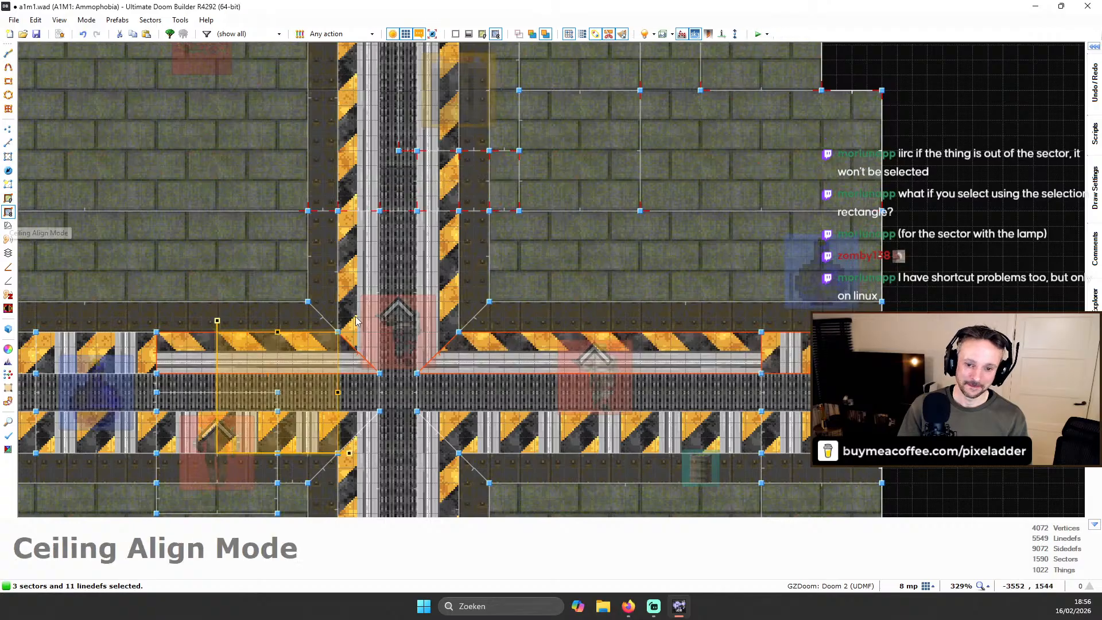
{"action": "left_click_drag", "start_coordinate": [664, 294], "coordinate": [600, 329]}
{"action": "key", "text": "Return"}
{"action": "key", "text": "c"}
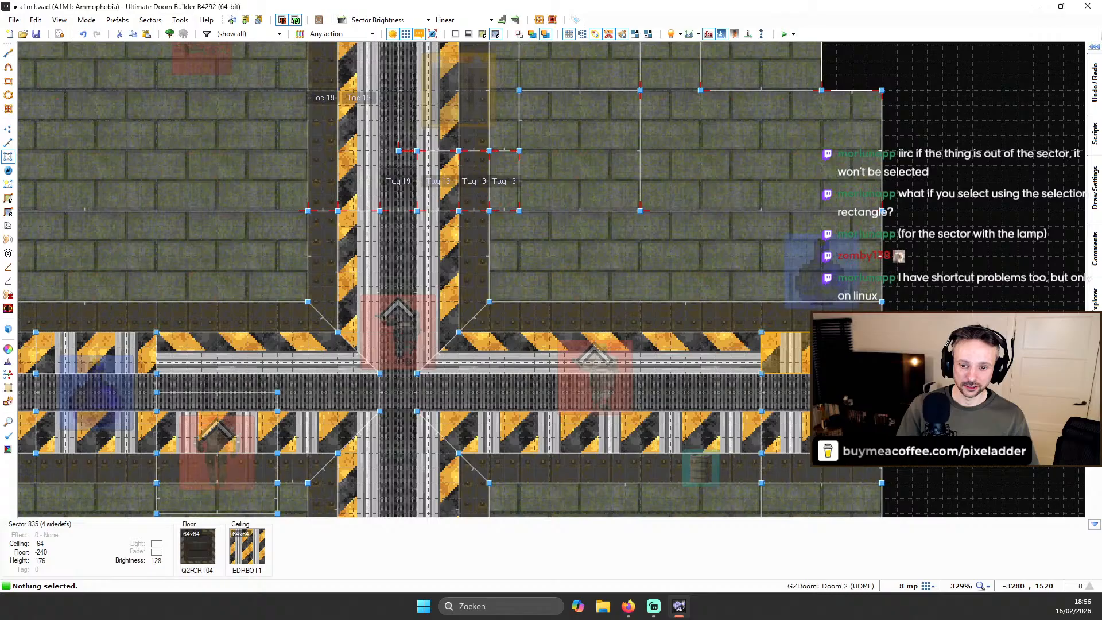
Rotate the eastern end strip's EDRBOT1 ceiling flat by itself so its hazard pattern continues the adjoining strip
{"action": "left_click", "coordinate": [806, 352]}
{"action": "left_click", "coordinate": [8, 212]}
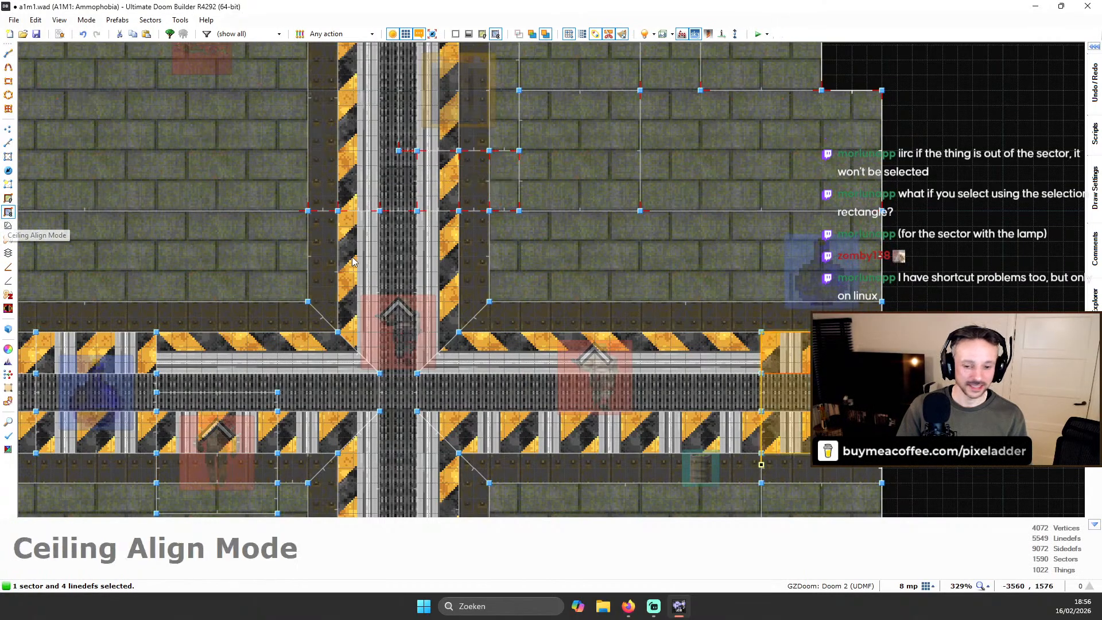
{"action": "left_click_drag", "start_coordinate": [894, 332], "coordinate": [759, 263]}
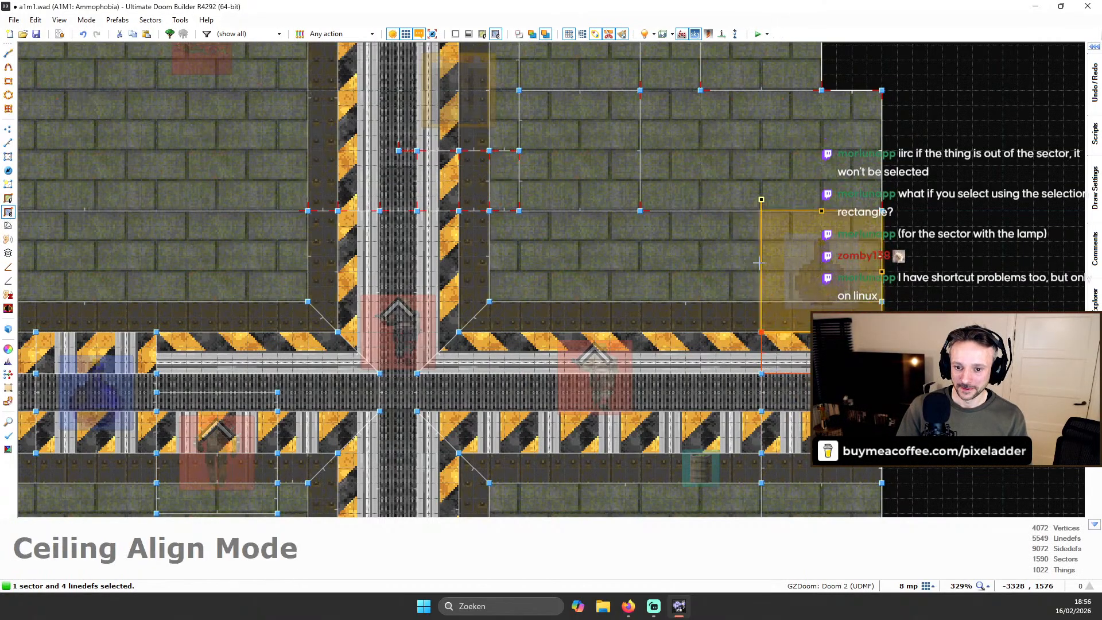
{"action": "key", "text": "Return"}
{"action": "key", "text": "c"}
{"action": "scroll", "coordinate": [822, 306], "scroll_direction": "down", "scroll_amount": 2}
{"action": "key", "text": "Down"}
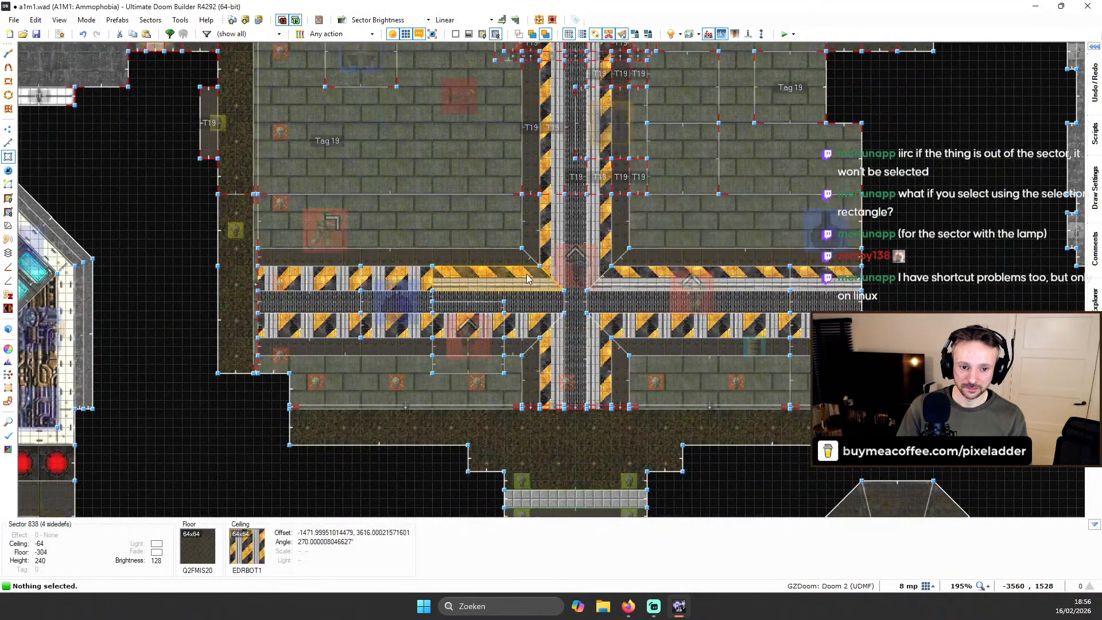
Align the EDRBOT1 ceiling flat of the middle northern strip west of the southern crossing, rotated 270 degrees so its metal border runs lengthwise
{"action": "scroll", "coordinate": [396, 270], "scroll_direction": "up", "scroll_amount": 2}
{"action": "left_click", "coordinate": [403, 284]}
{"action": "left_click", "coordinate": [8, 212]}
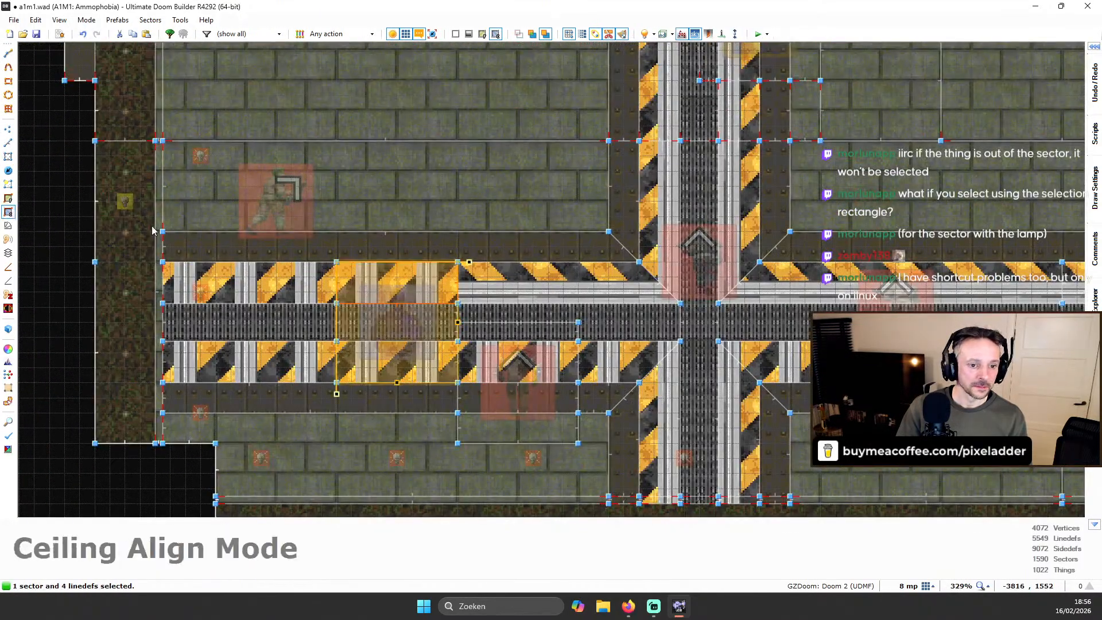
{"action": "left_click_drag", "start_coordinate": [469, 261], "coordinate": [177, 240]}
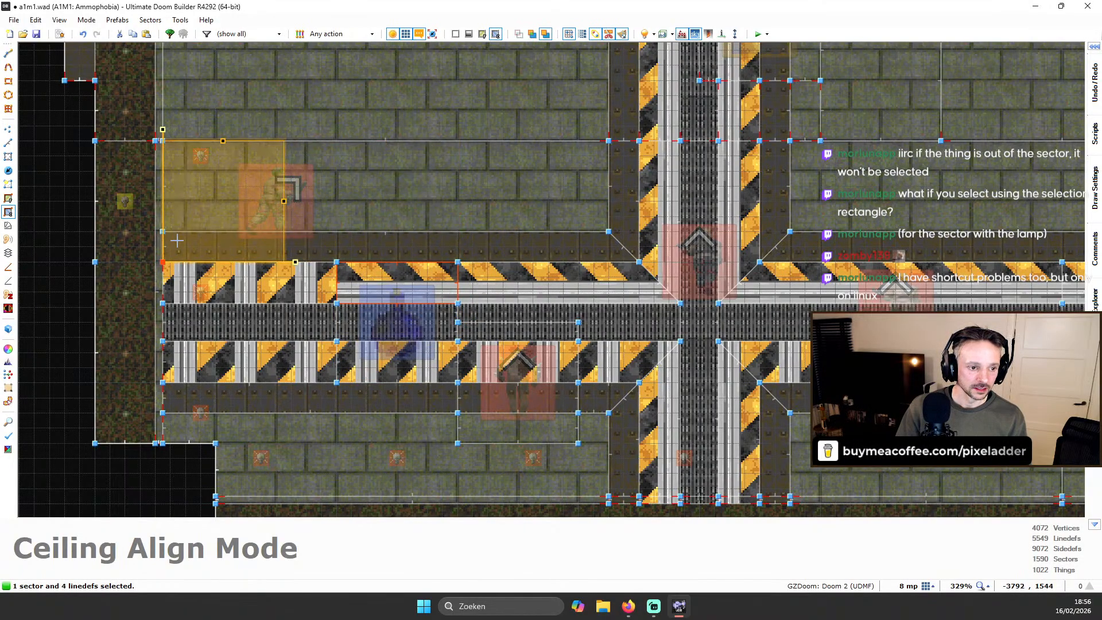
{"action": "left_click", "coordinate": [8, 282]}
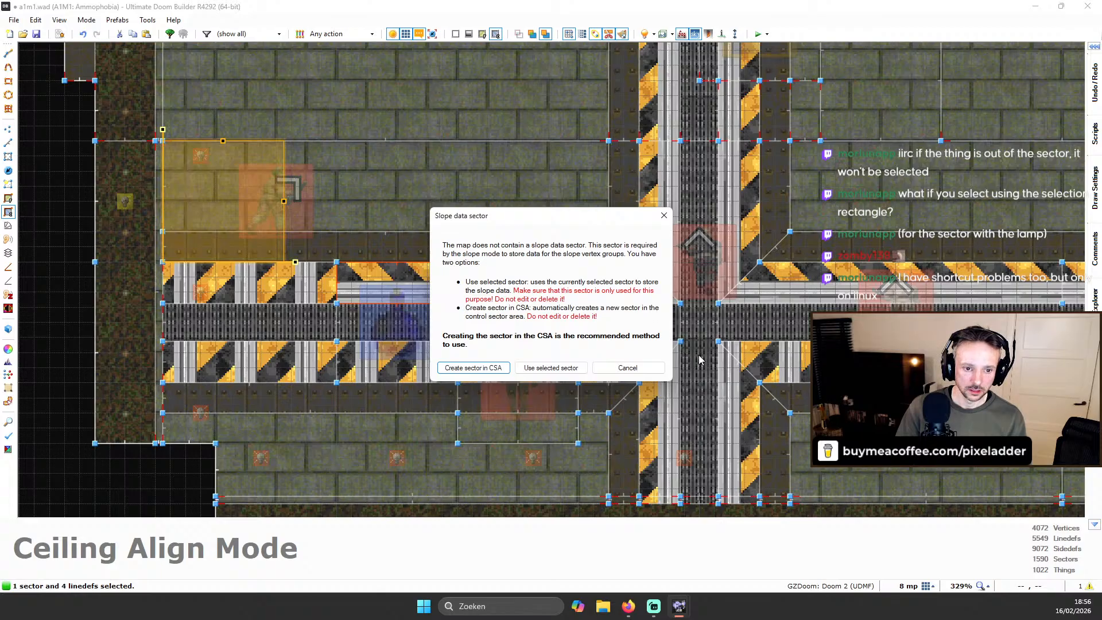
{"action": "left_click", "coordinate": [644, 368]}
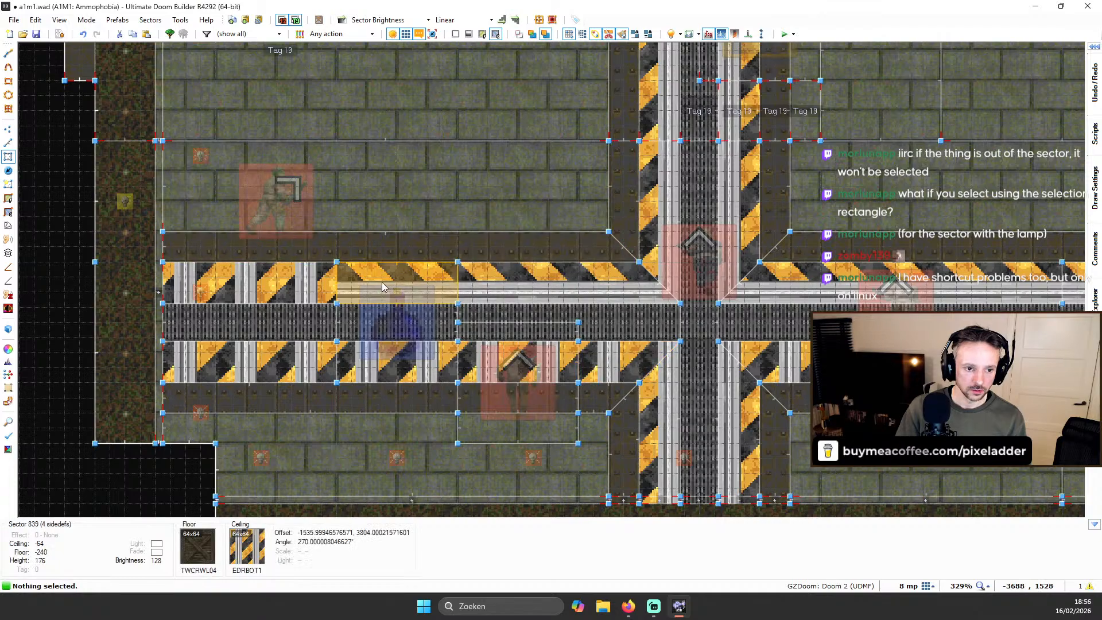
Rotate the northern strip's western end EDRBOT1 ceiling flat 270 degrees and place its origin at the west wall edge
{"action": "left_click", "coordinate": [8, 212]}
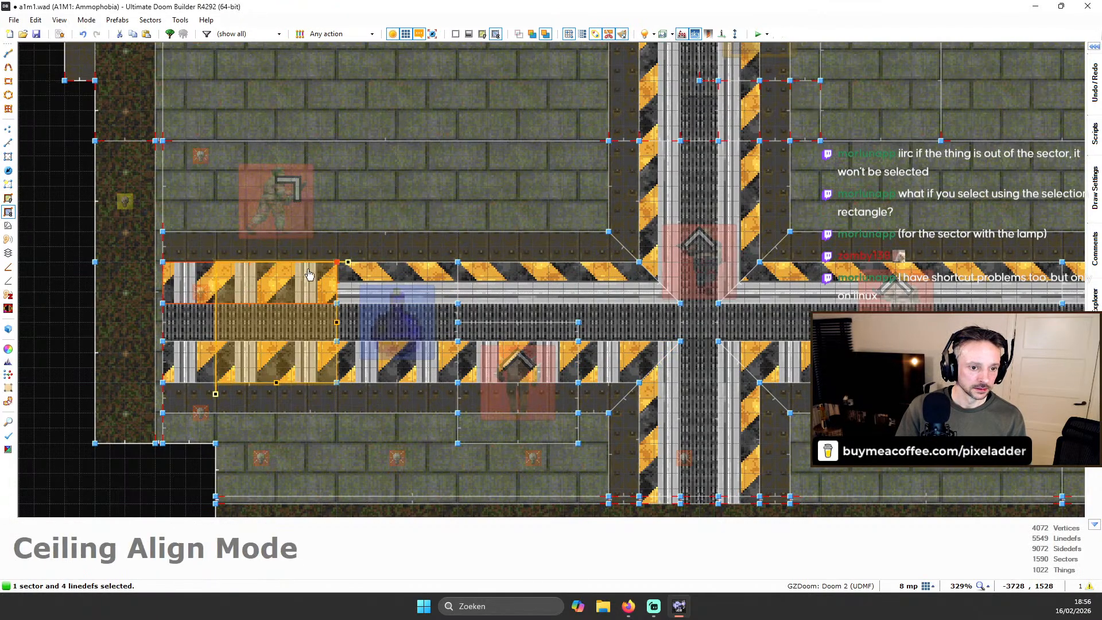
{"action": "left_click_drag", "start_coordinate": [348, 263], "coordinate": [208, 192]}
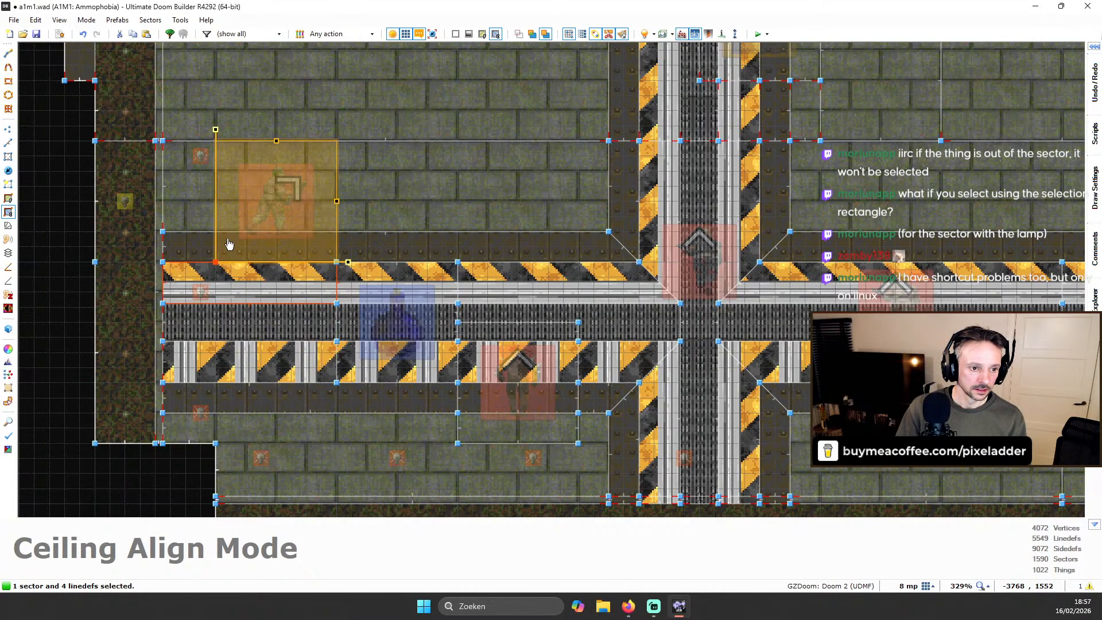
{"action": "left_click_drag", "start_coordinate": [229, 245], "coordinate": [176, 245]}
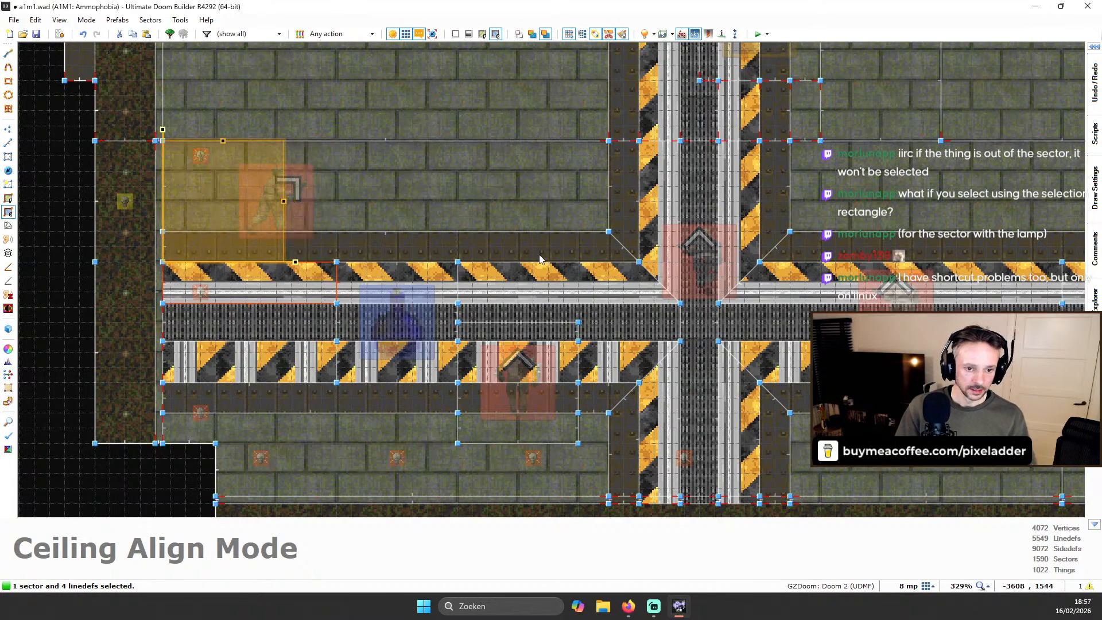
{"action": "key", "text": "Escape"}
{"action": "scroll", "coordinate": [693, 262], "scroll_direction": "down", "scroll_amount": 3}
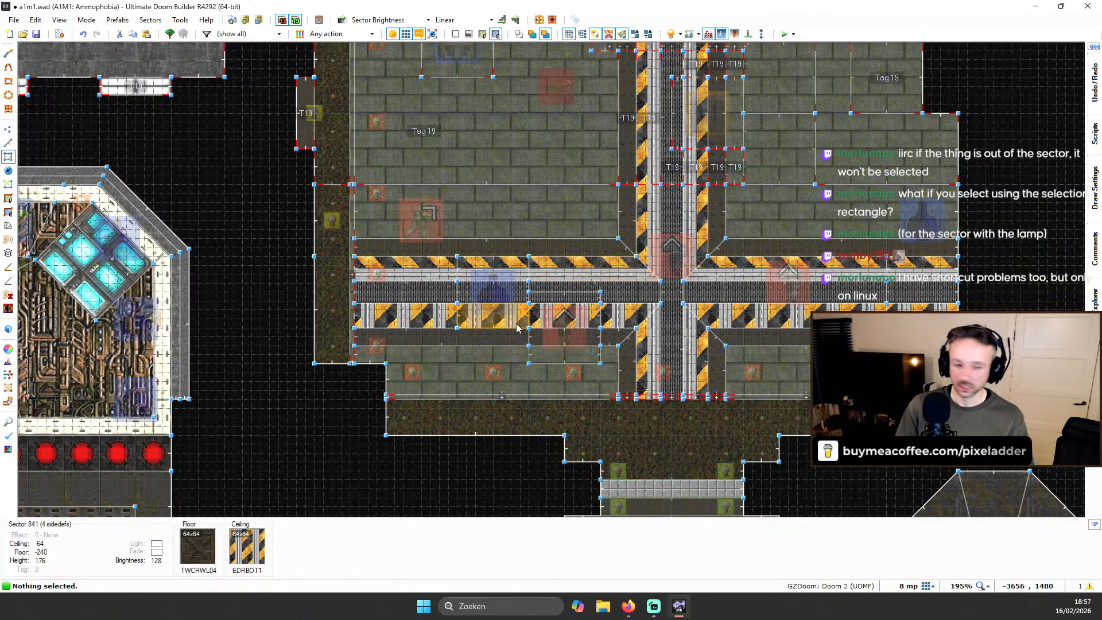
{"action": "scroll", "coordinate": [396, 356], "scroll_direction": "up", "scroll_amount": 3}
{"action": "left_click", "coordinate": [411, 287]}
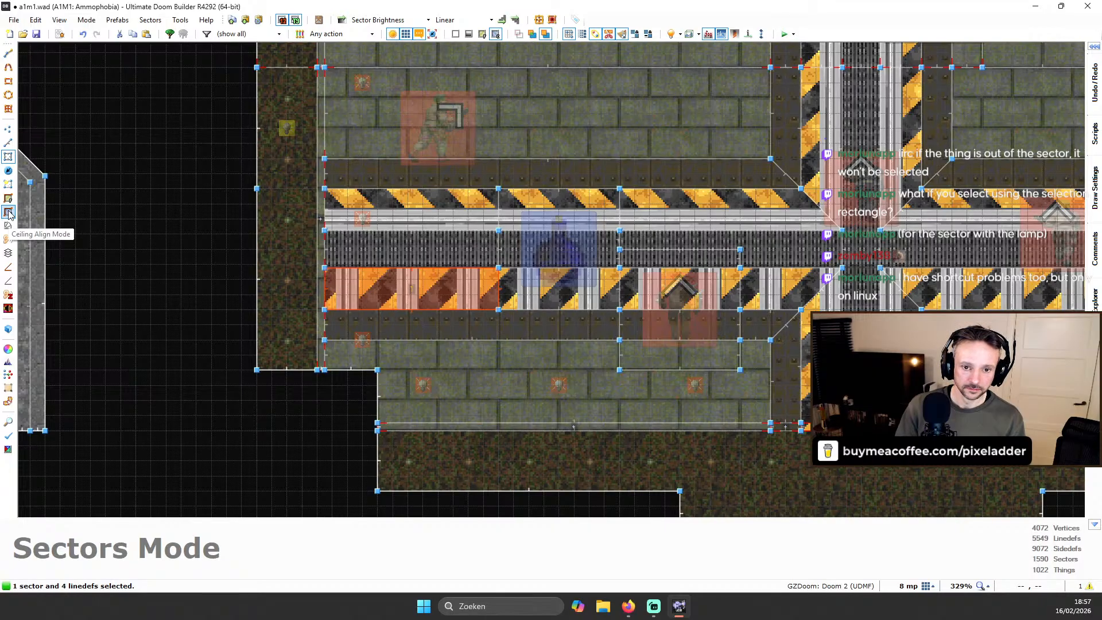
{"action": "left_click", "coordinate": [596, 203]}
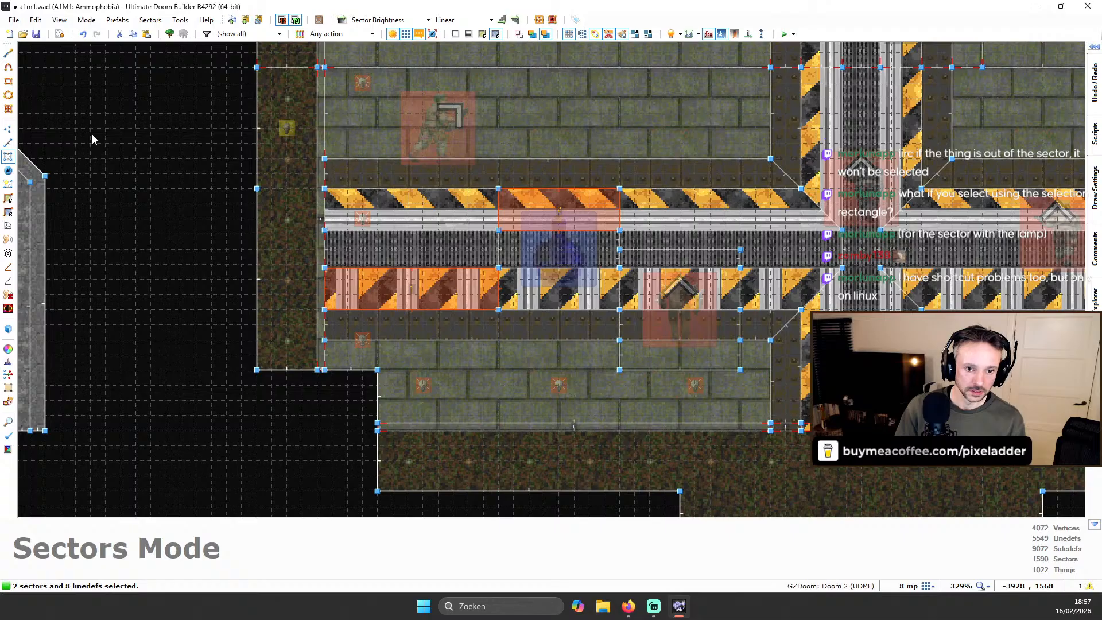
{"action": "left_click", "coordinate": [738, 215]}
{"action": "left_click", "coordinate": [743, 218]}
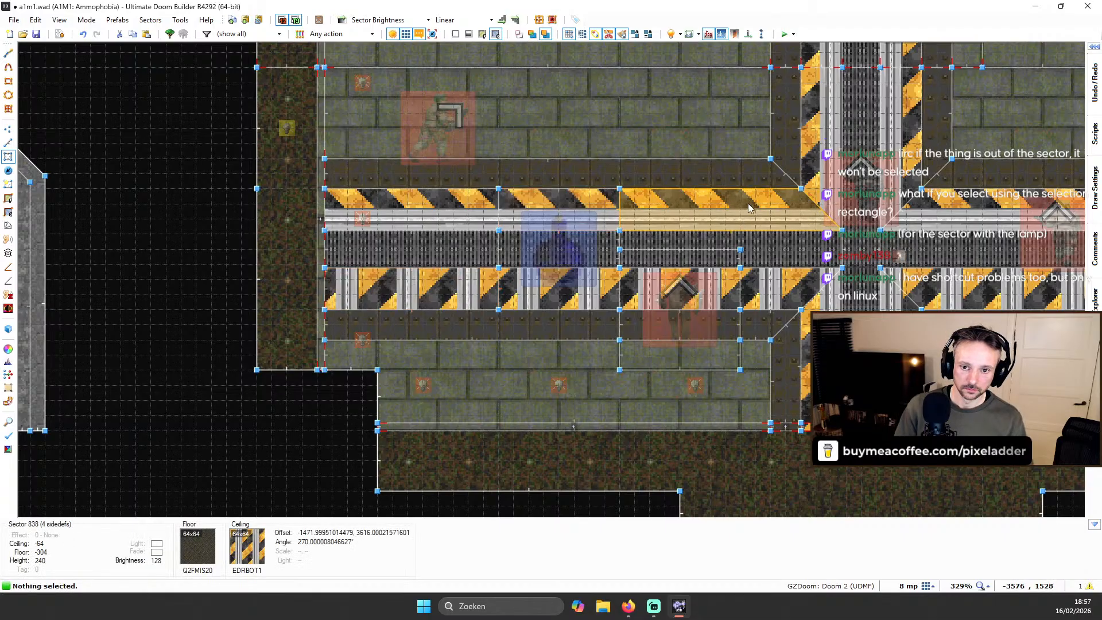
{"action": "left_click", "coordinate": [8, 212]}
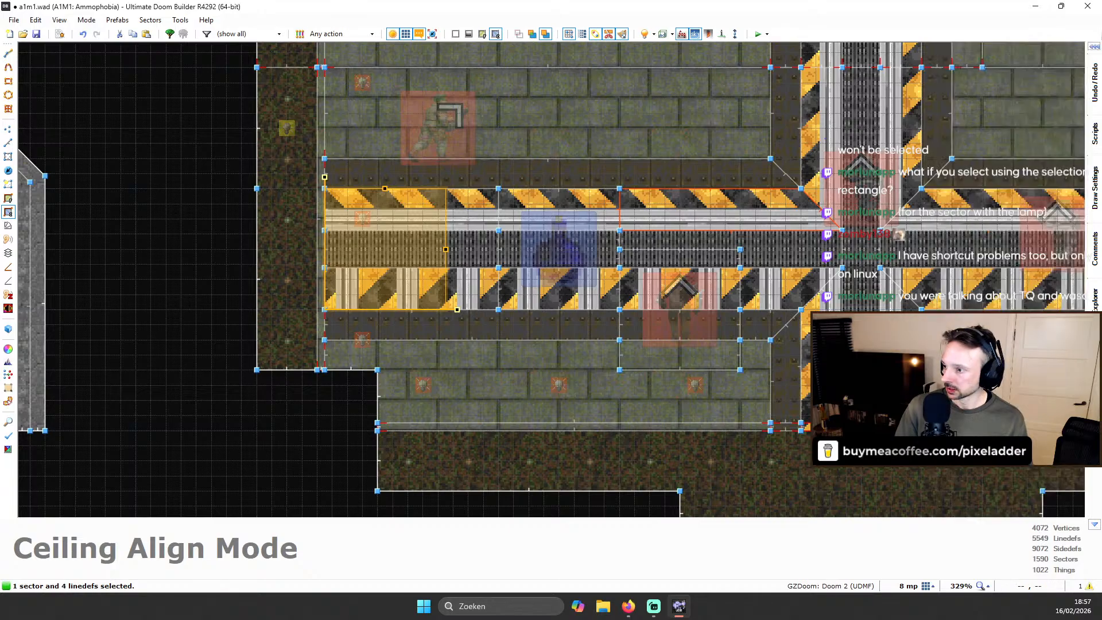
{"action": "key", "text": "Escape"}
Try to shift the EDRBOT1 ceiling flats of the northern and southern western-end hazard strips together toward the west wall
{"action": "scroll", "coordinate": [822, 136], "scroll_direction": "down", "scroll_amount": 1}
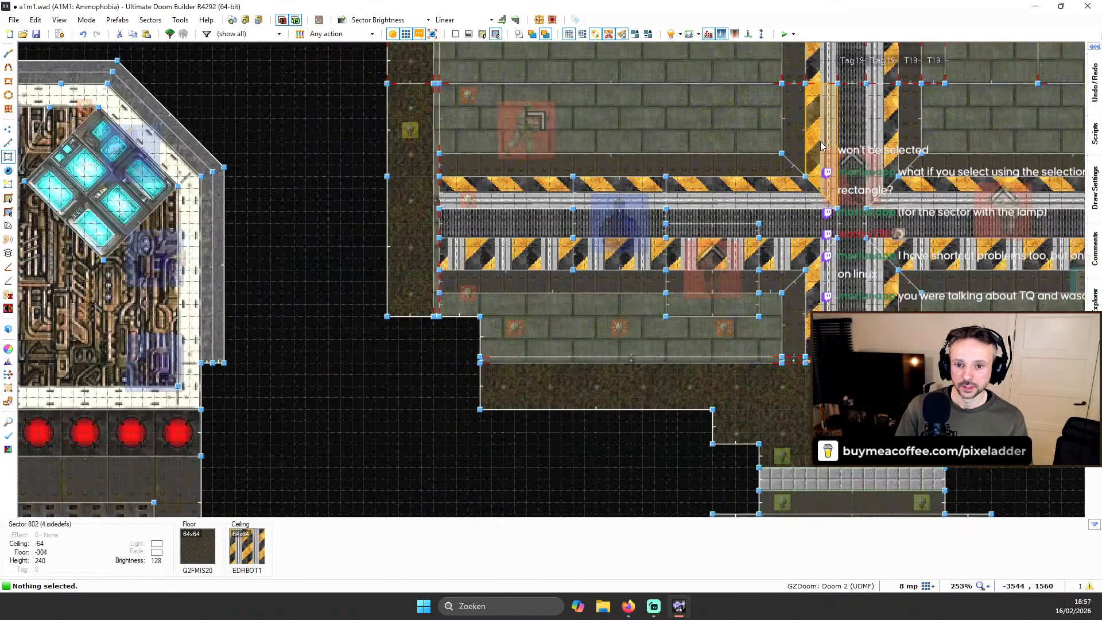
{"action": "scroll", "coordinate": [840, 164], "scroll_direction": "up", "scroll_amount": 2}
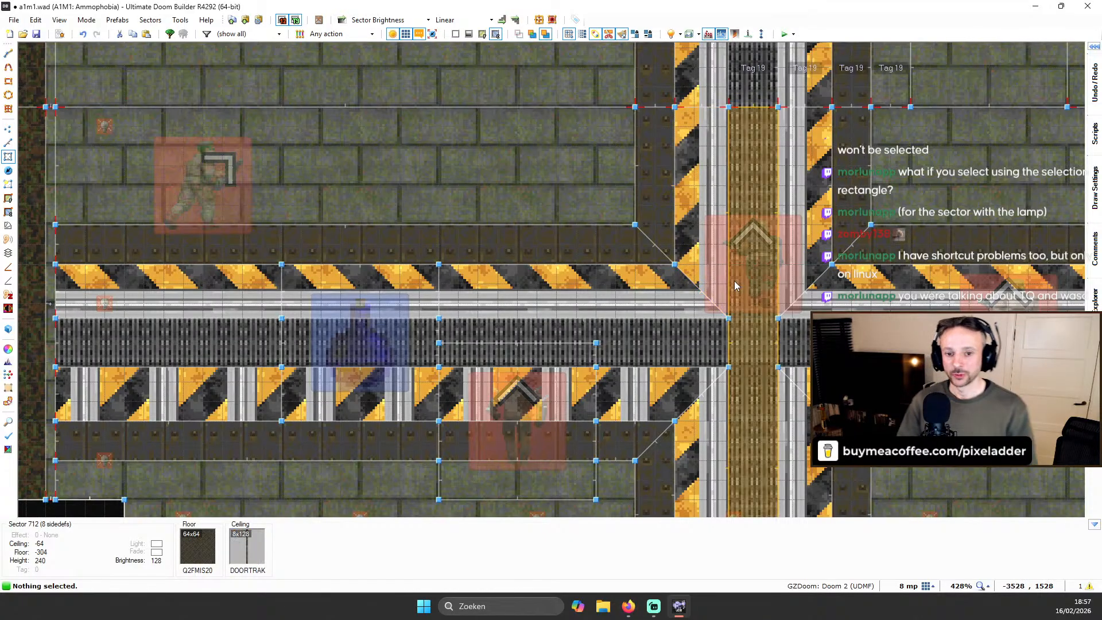
{"action": "scroll", "coordinate": [741, 234], "scroll_direction": "down", "scroll_amount": 2}
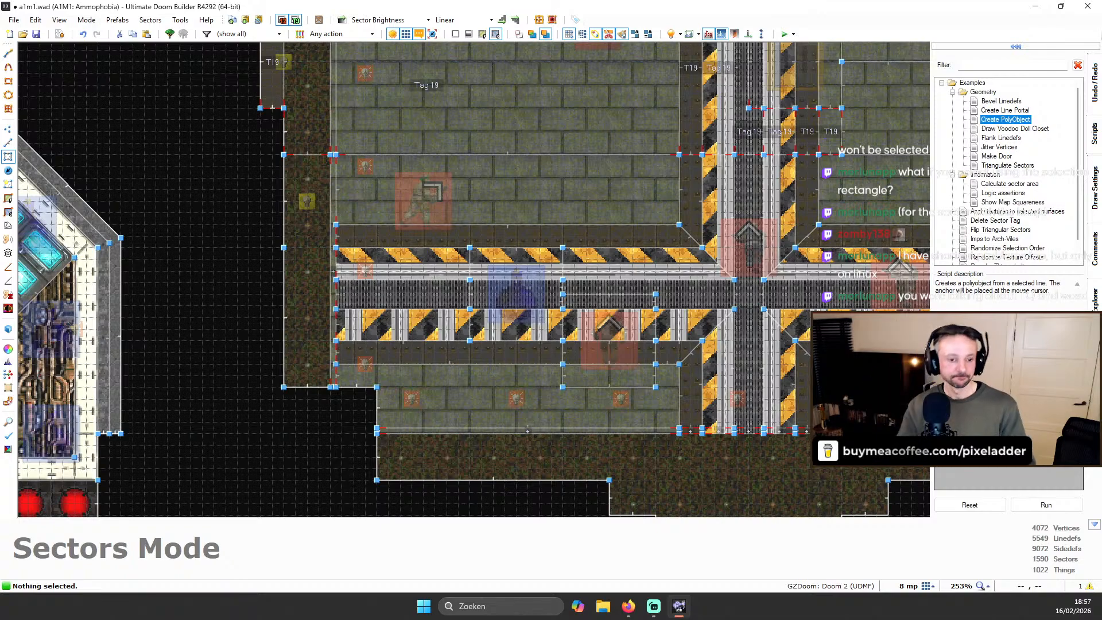
{"action": "left_click", "coordinate": [367, 324]}
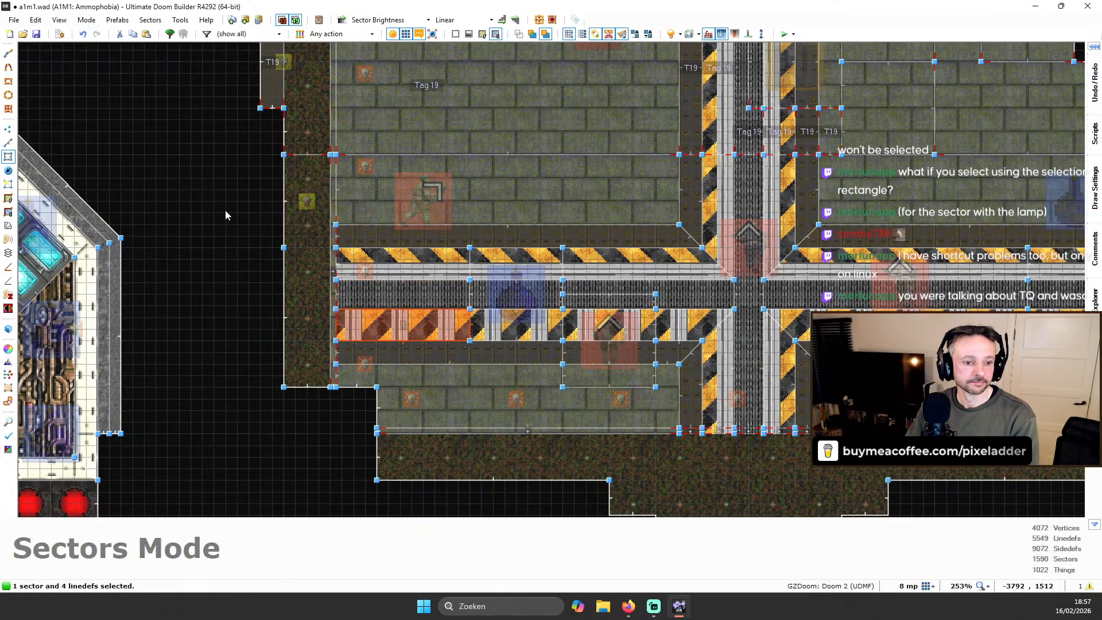
{"action": "scroll", "coordinate": [302, 240], "scroll_direction": "up", "scroll_amount": 2}
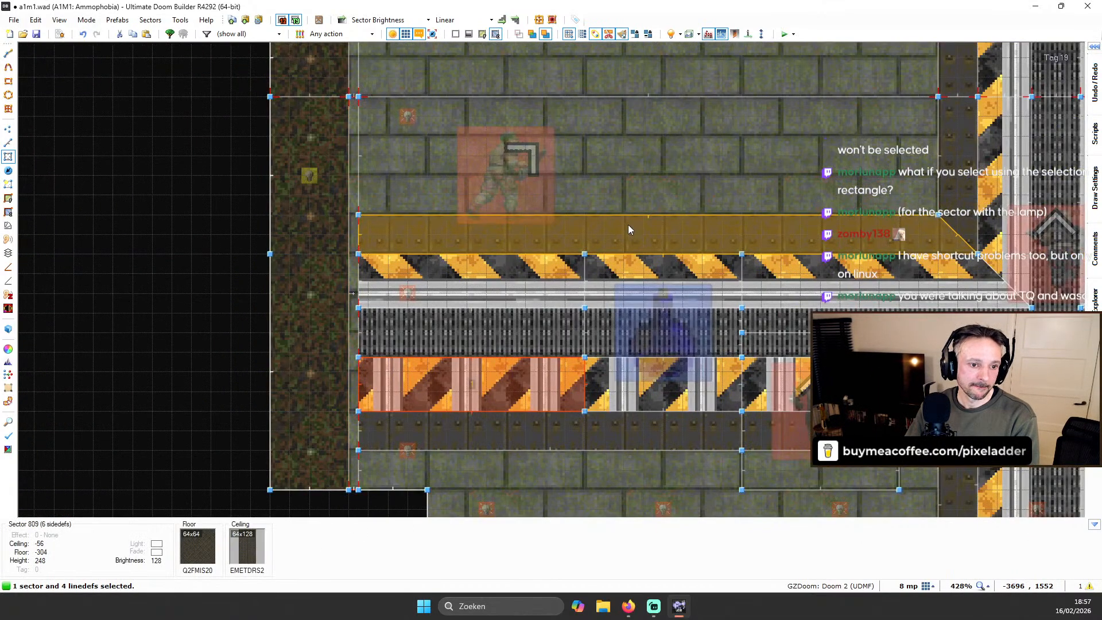
{"action": "left_click", "coordinate": [424, 305]}
{"action": "left_click", "coordinate": [9, 212]}
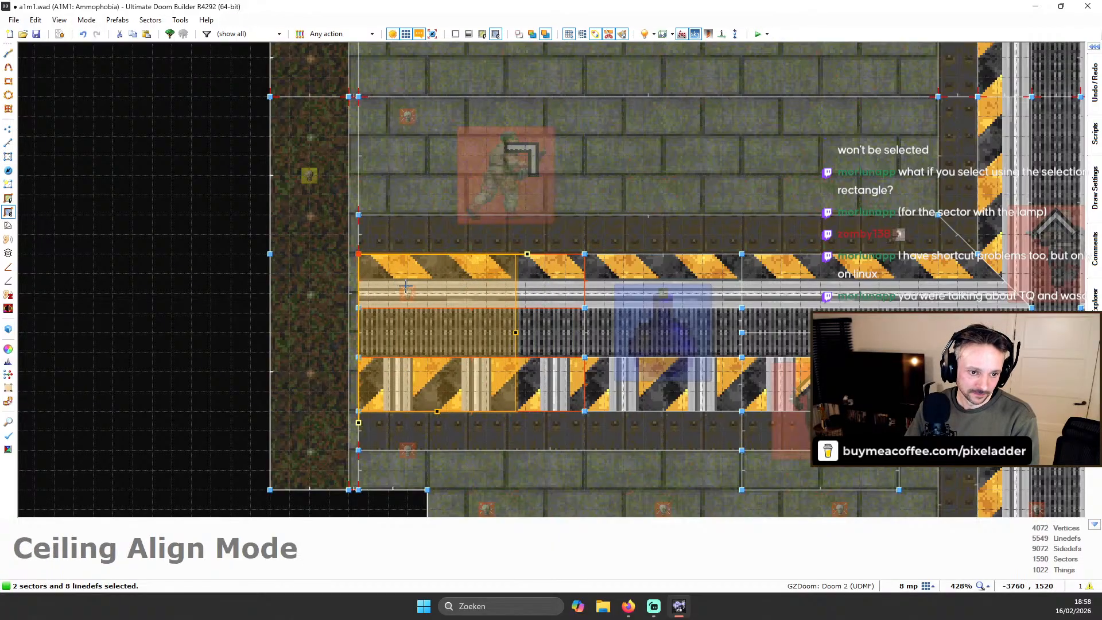
{"action": "left_click_drag", "start_coordinate": [379, 278], "coordinate": [305, 278]}
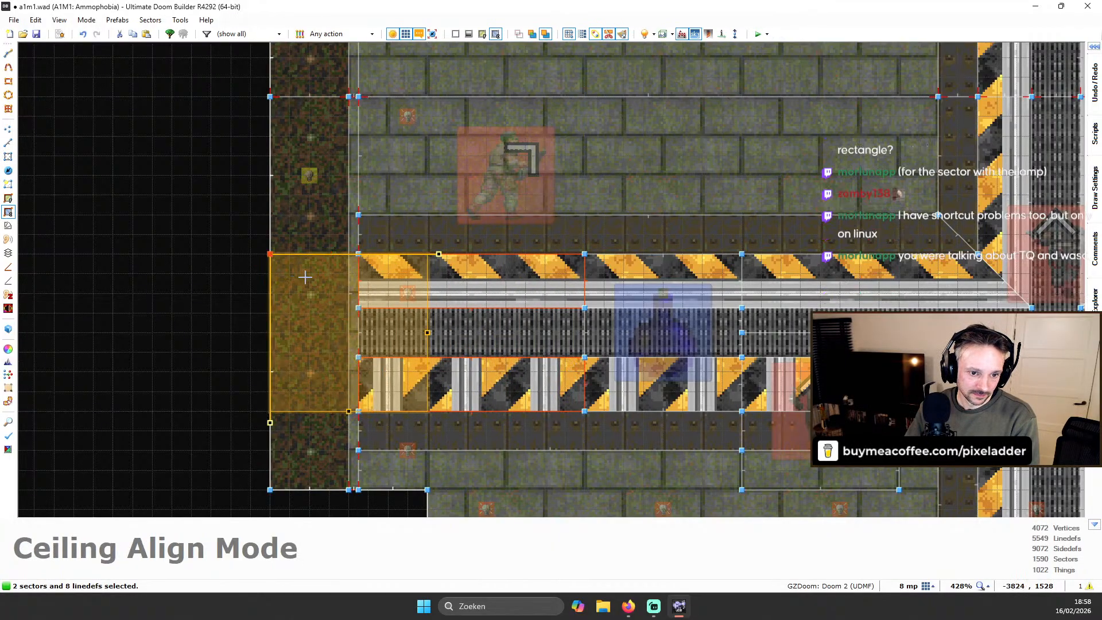
{"action": "left_click", "coordinate": [147, 301]}
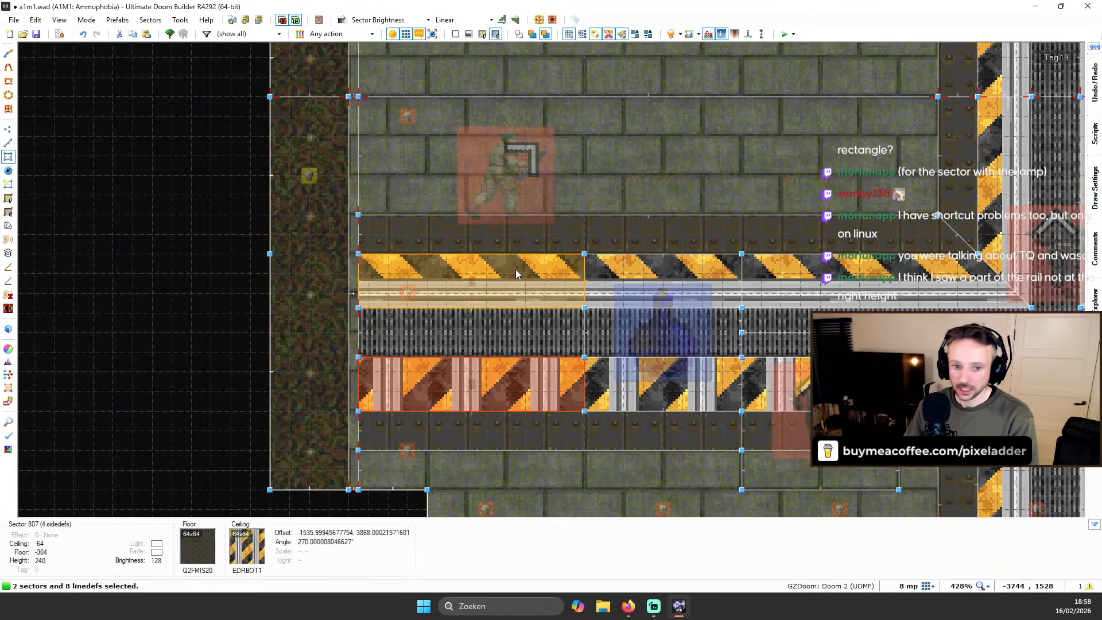
Find the raised DOORTRAK center section in the hall's northern ceiling track in 3D and lower its ceiling to -64
{"action": "key", "text": "c"}
{"action": "key", "text": "q"}
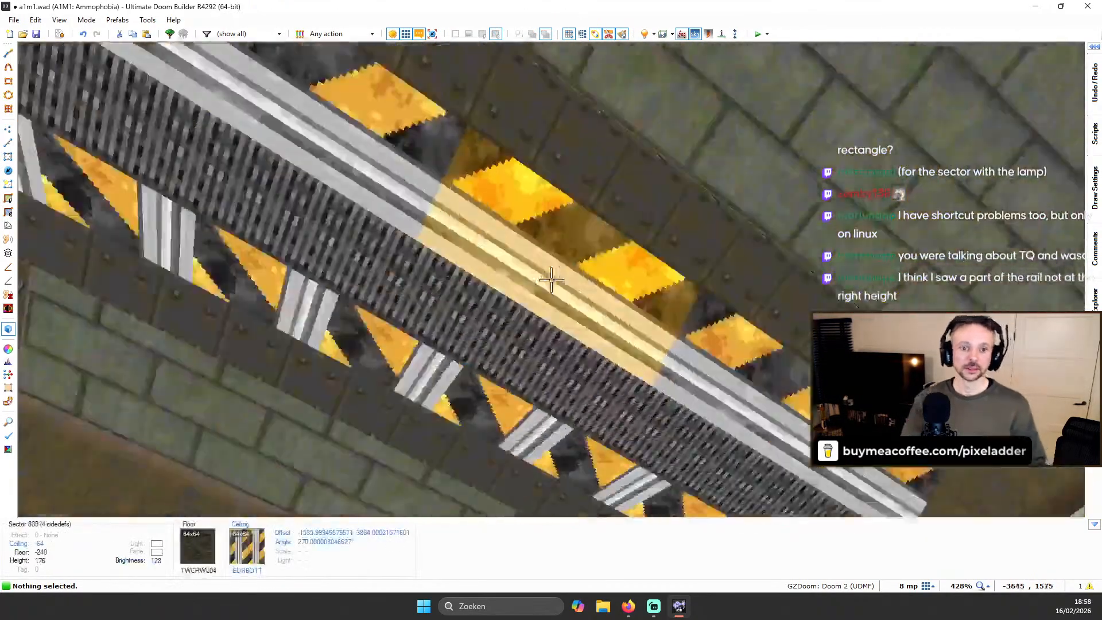
{"action": "key", "text": "w"}
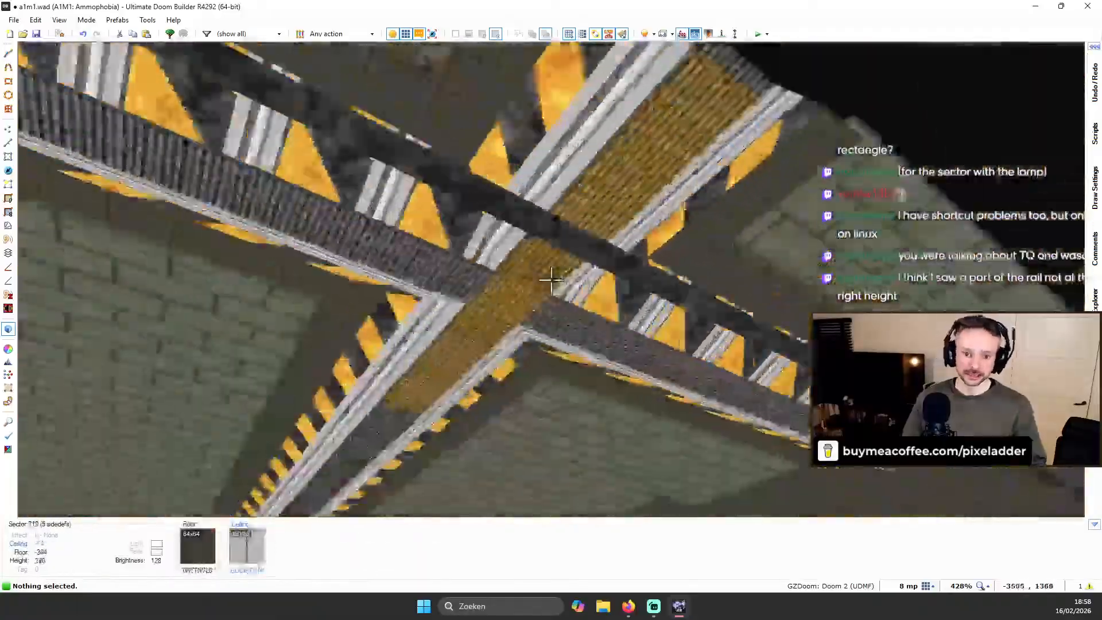
{"action": "key", "text": "w"}
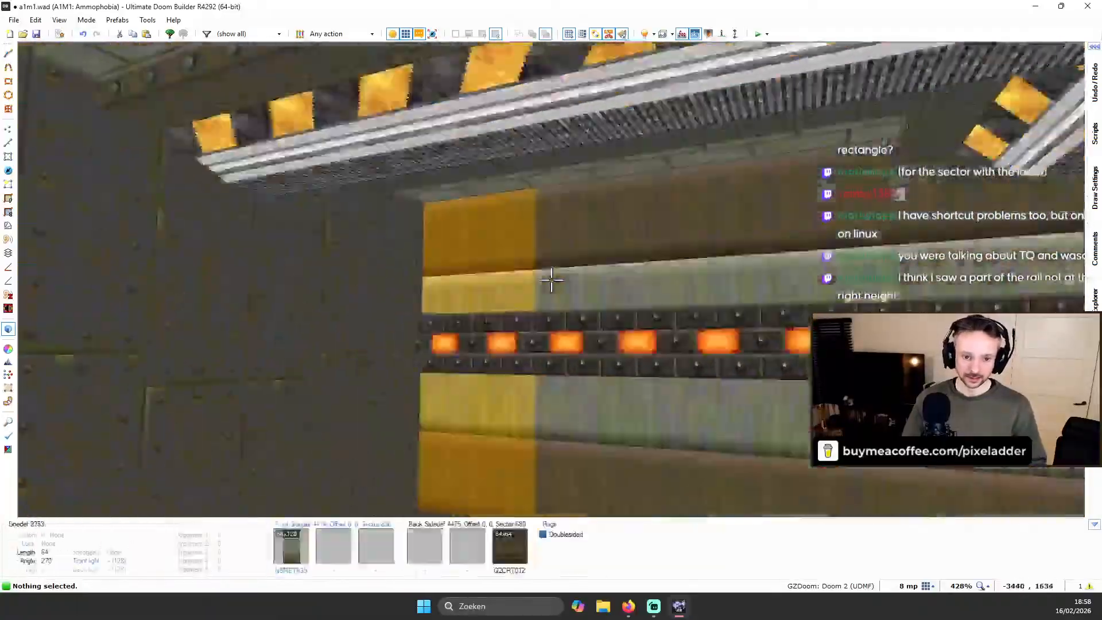
{"action": "key", "text": "w"}
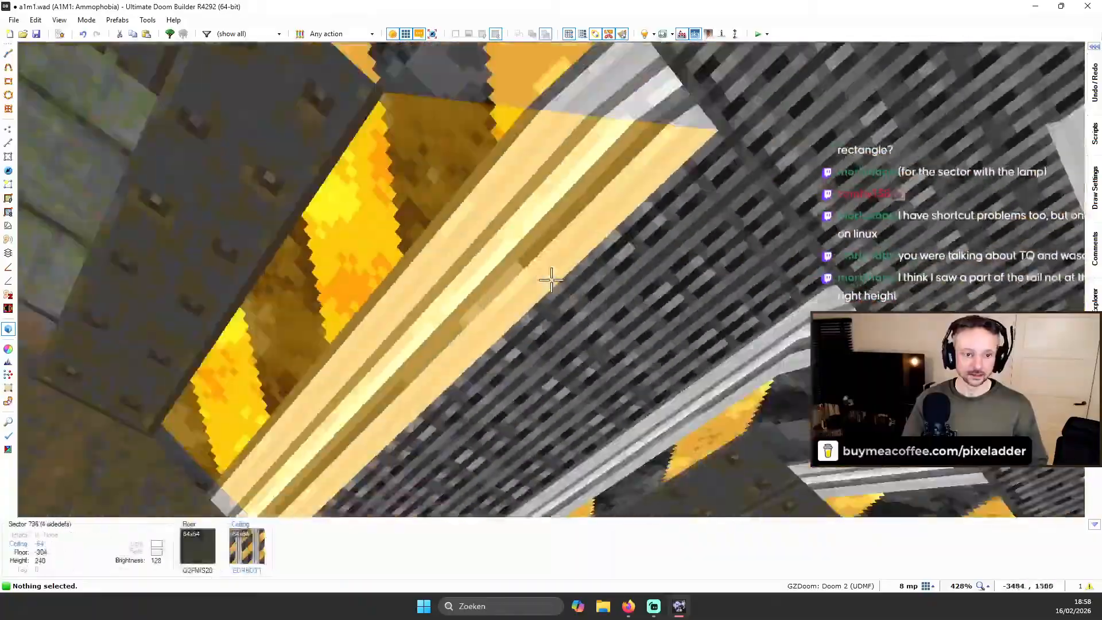
{"action": "key", "text": "w"}
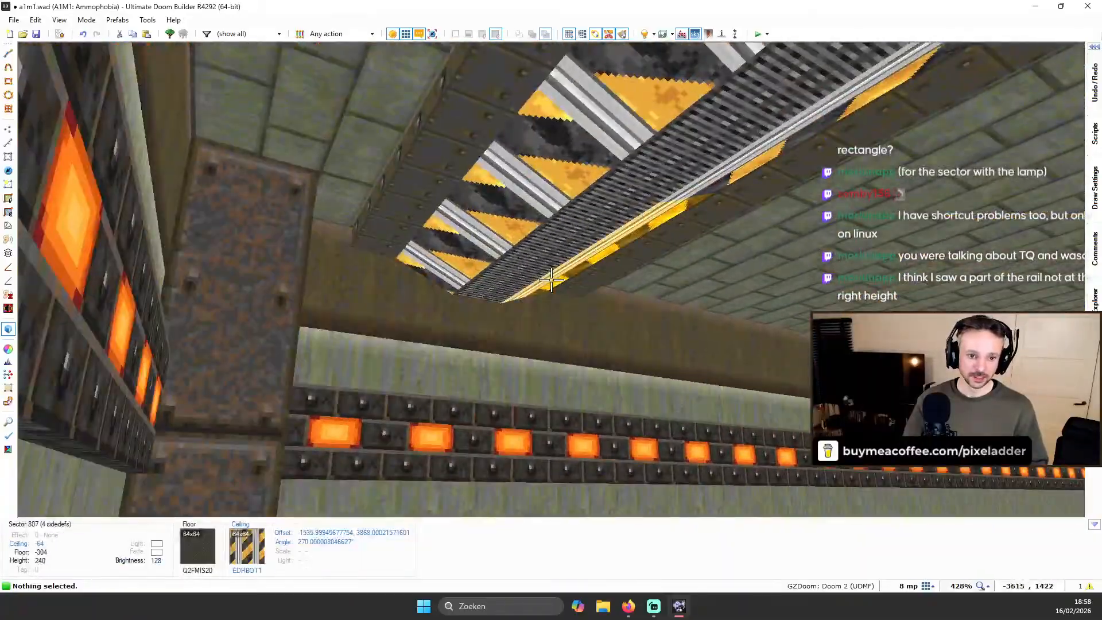
{"action": "key", "text": "w"}
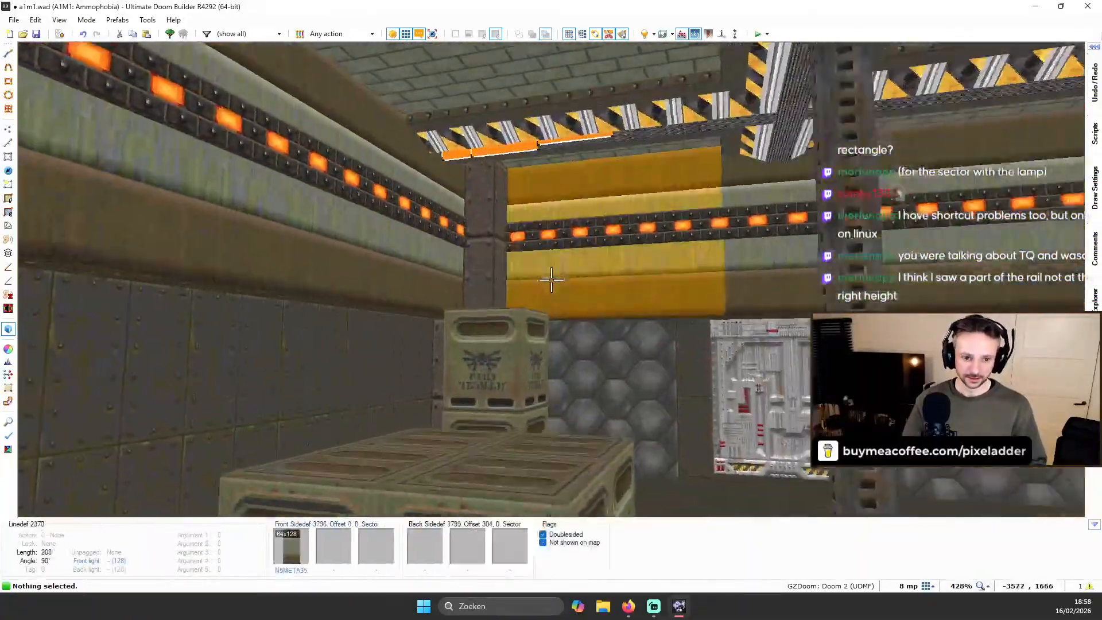
{"action": "key", "text": "s"}
{"action": "key", "text": "w"}
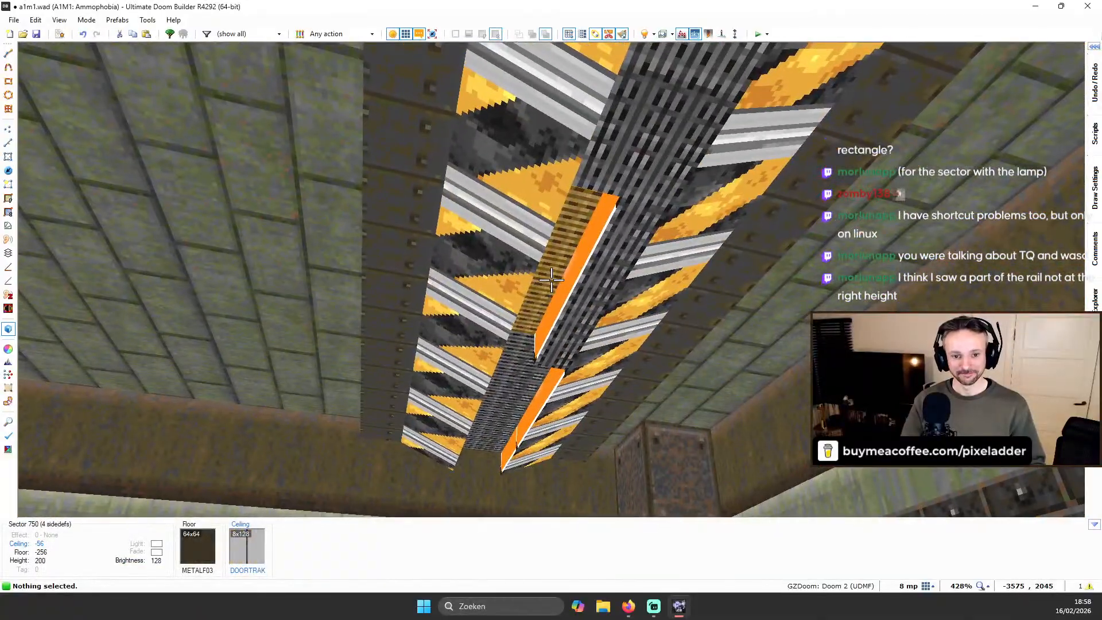
{"action": "scroll", "coordinate": [551, 279], "scroll_direction": "down", "scroll_amount": 1}
Paste the DOORTRA2 flat onto the northern track's center ceiling, return to the 2D map and save it
{"action": "key", "text": "w"}
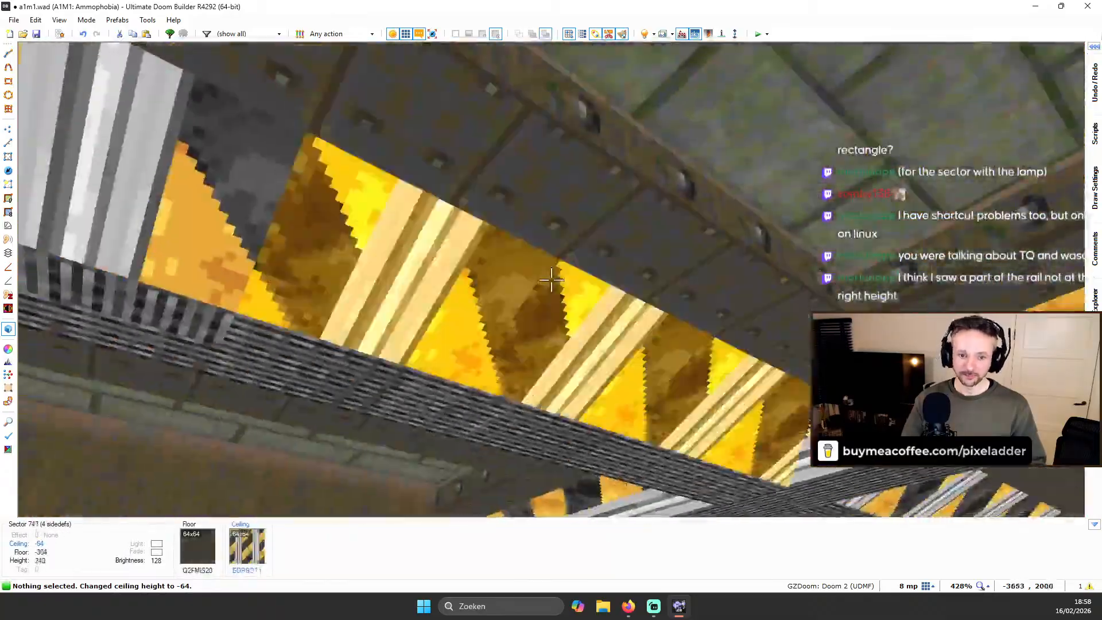
{"action": "key", "text": "s"}
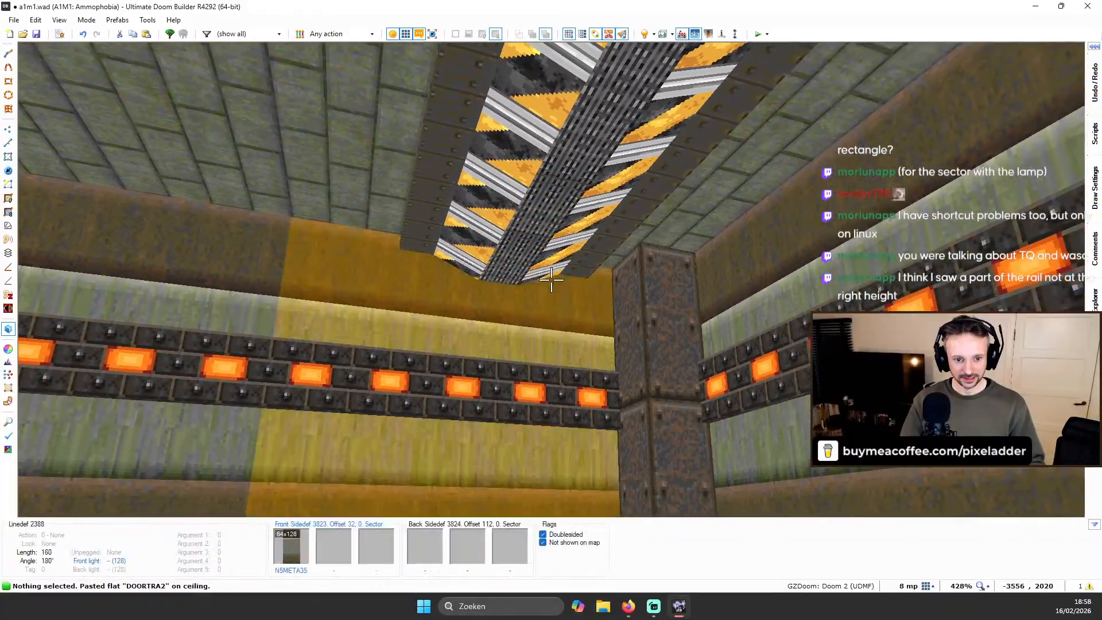
{"action": "key", "text": "w"}
{"action": "key", "text": "w"}
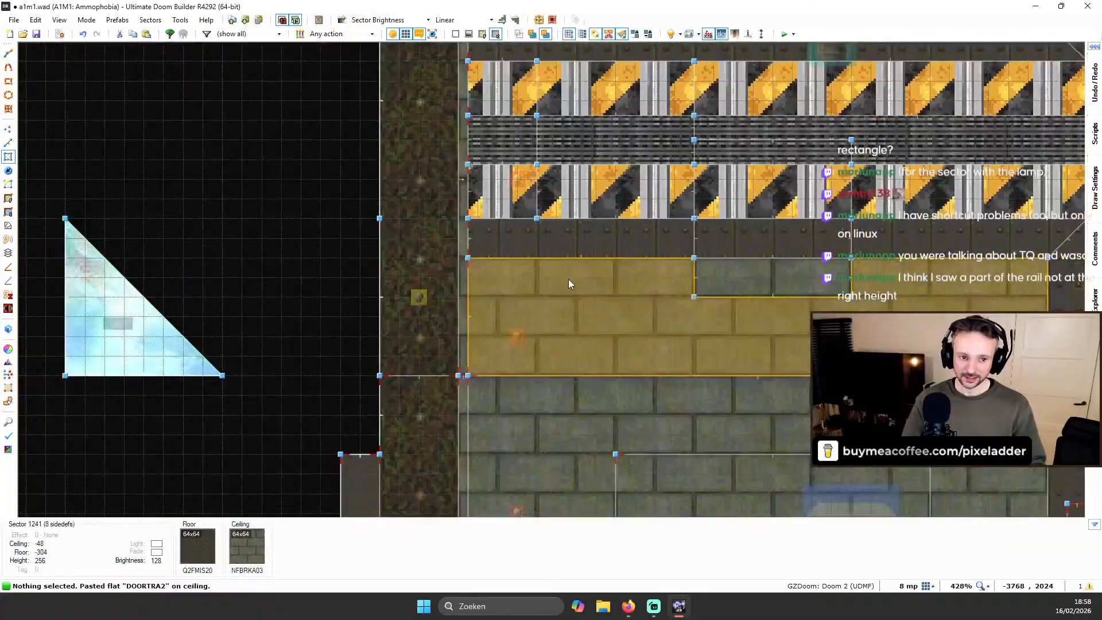
{"action": "key", "text": "ctrl+s"}
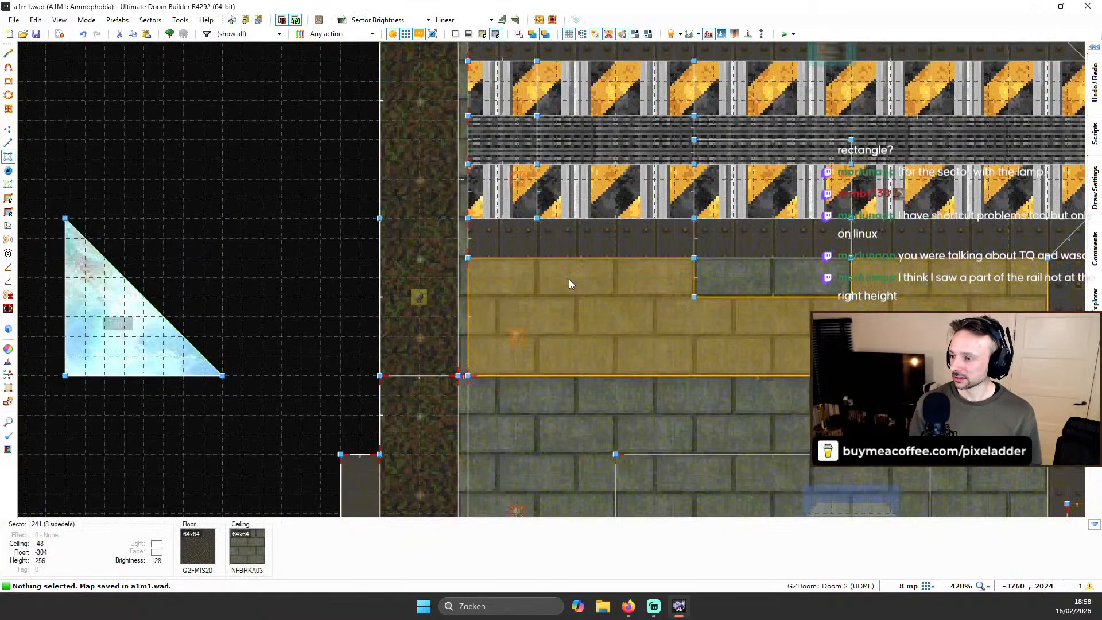
Shift only the northern western-end strip's EDRBOT1 ceiling flat toward the west wall beside the southern crossing's track
{"action": "scroll", "coordinate": [655, 187], "scroll_direction": "down", "scroll_amount": 8}
{"action": "scroll", "coordinate": [660, 482], "scroll_direction": "up", "scroll_amount": 7}
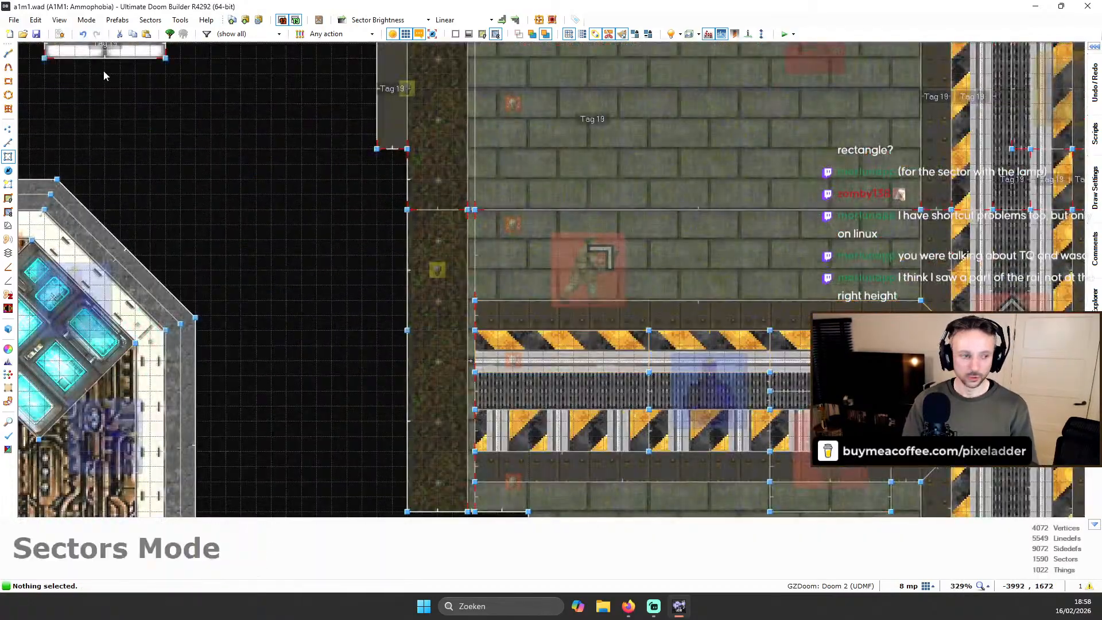
{"action": "left_click", "coordinate": [8, 213]}
{"action": "left_click", "coordinate": [597, 348]}
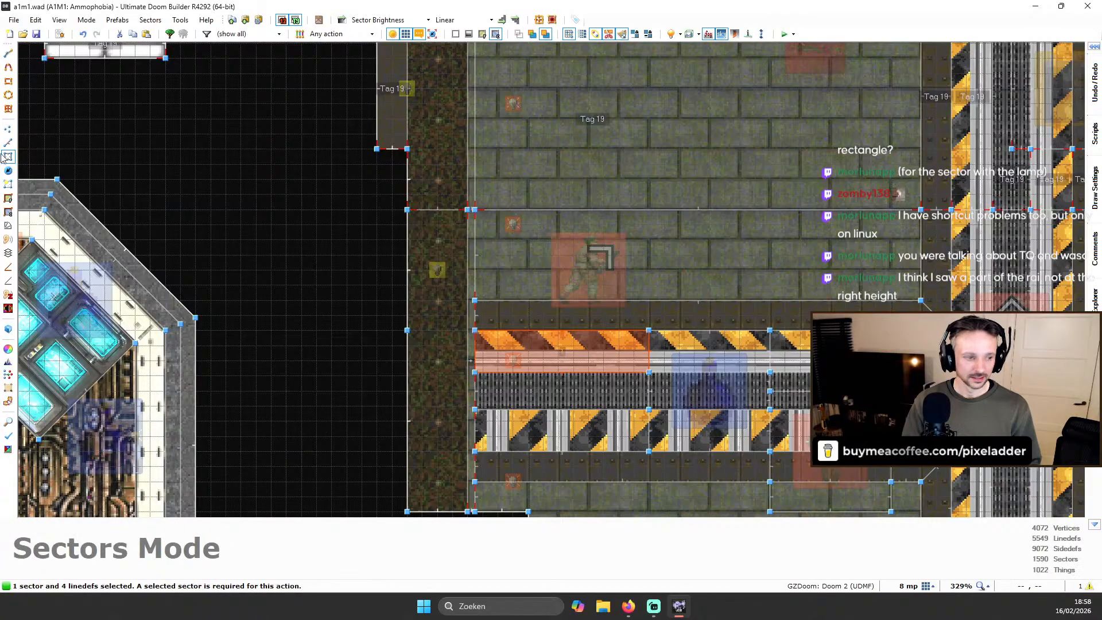
{"action": "left_click", "coordinate": [8, 212]}
{"action": "left_click_drag", "start_coordinate": [506, 359], "coordinate": [438, 357]}
{"action": "left_click", "coordinate": [304, 347]}
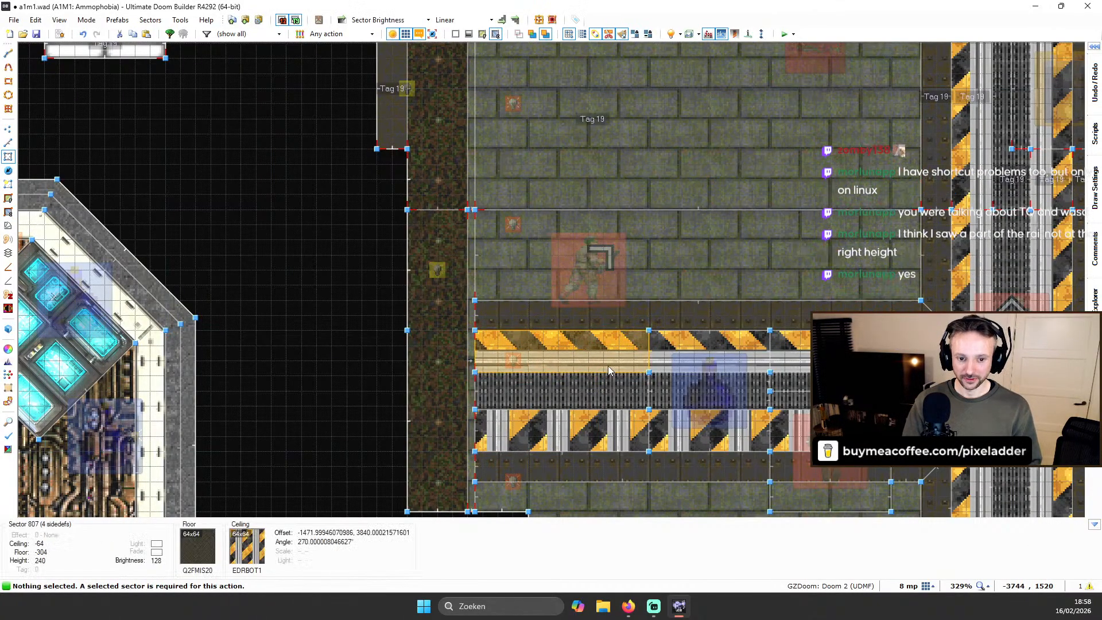
Align the EDRBOT1 ceiling flat of the middle section of the northern hazard strip west of the southern crossing to the west wall
{"action": "left_click", "coordinate": [682, 348]}
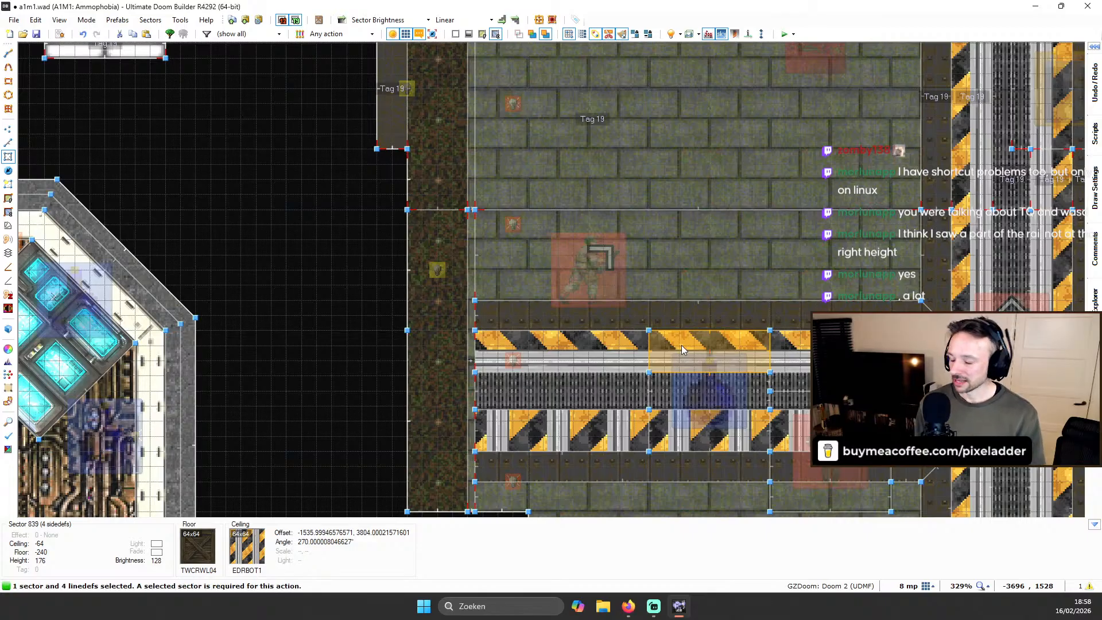
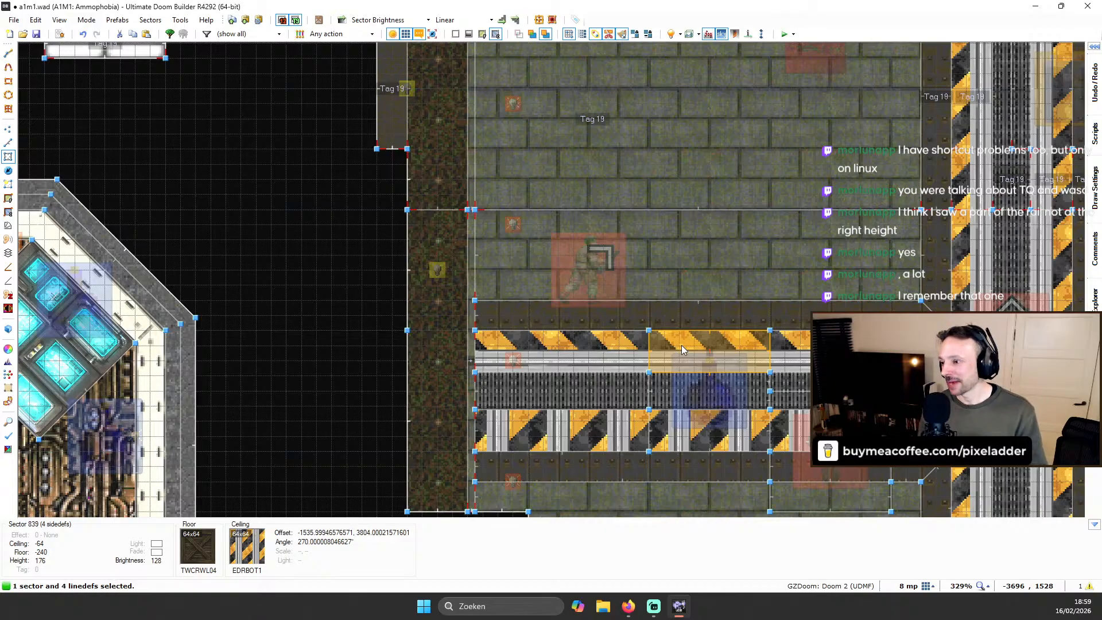
{"action": "key", "text": "Right"}
{"action": "key", "text": "Right"}
{"action": "key", "text": "Right"}
{"action": "key", "text": "Right"}
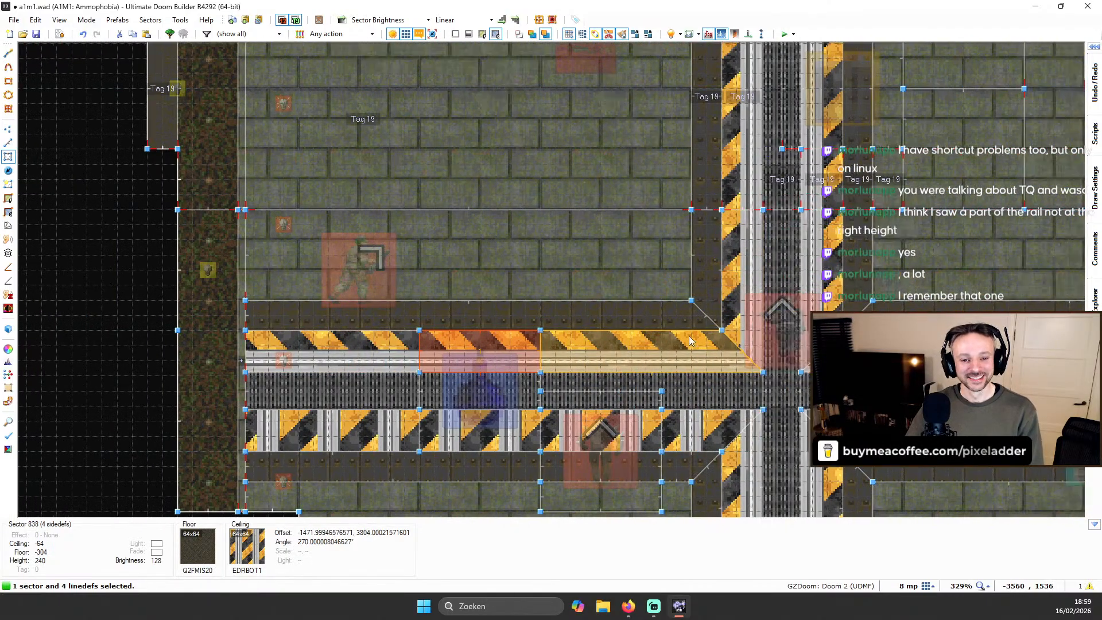
{"action": "left_click", "coordinate": [9, 212]}
{"action": "left_click_drag", "start_coordinate": [414, 339], "coordinate": [189, 407]}
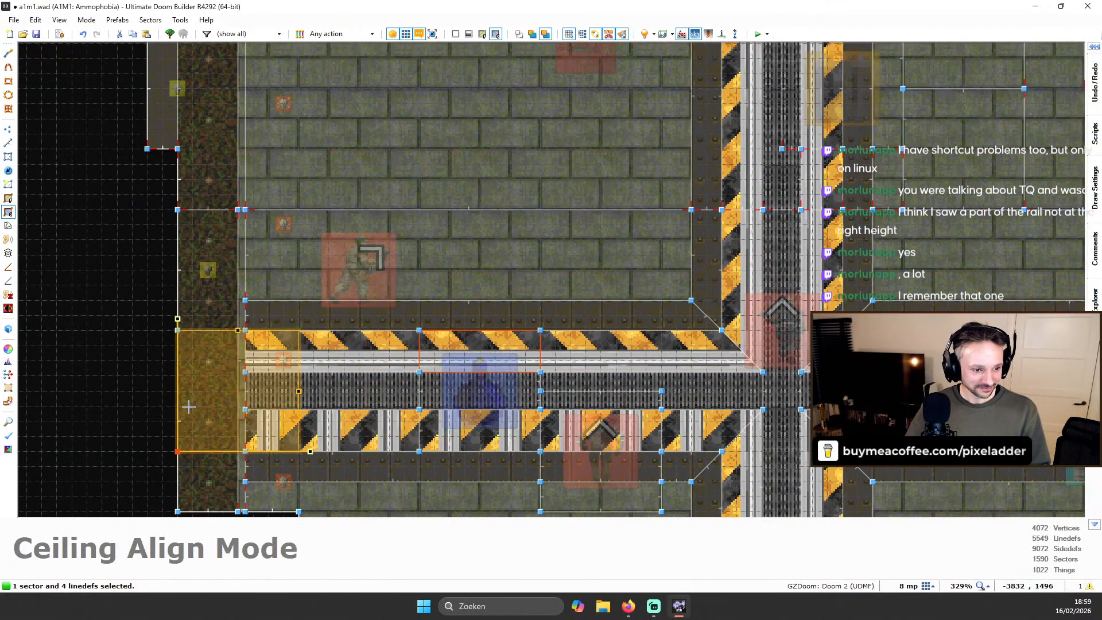
{"action": "key", "text": "Return"}
Shift the ceiling flat of that strip's easternmost section, beside the southern crossing, onto the same origin at the west wall
{"action": "left_click", "coordinate": [650, 355]}
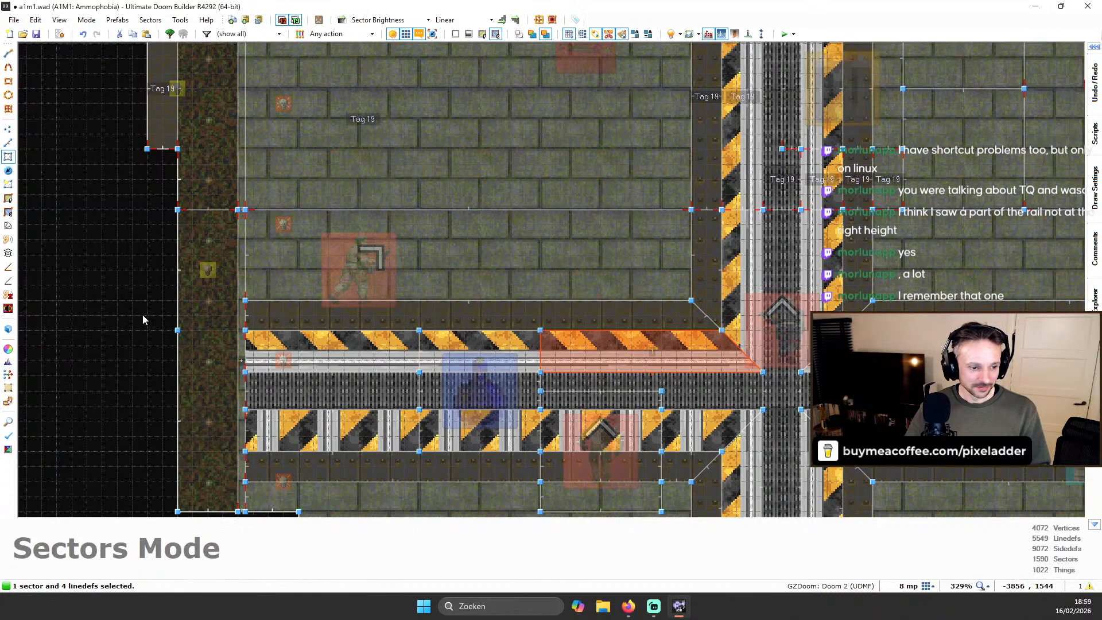
{"action": "left_click", "coordinate": [9, 212]}
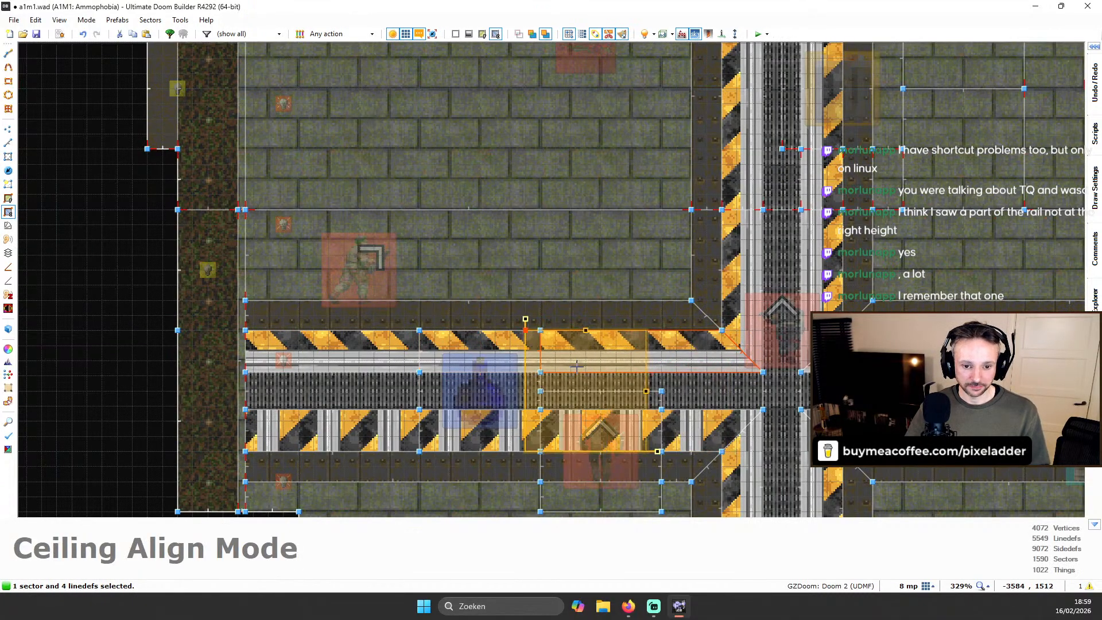
{"action": "left_click_drag", "start_coordinate": [294, 358], "coordinate": [241, 361]}
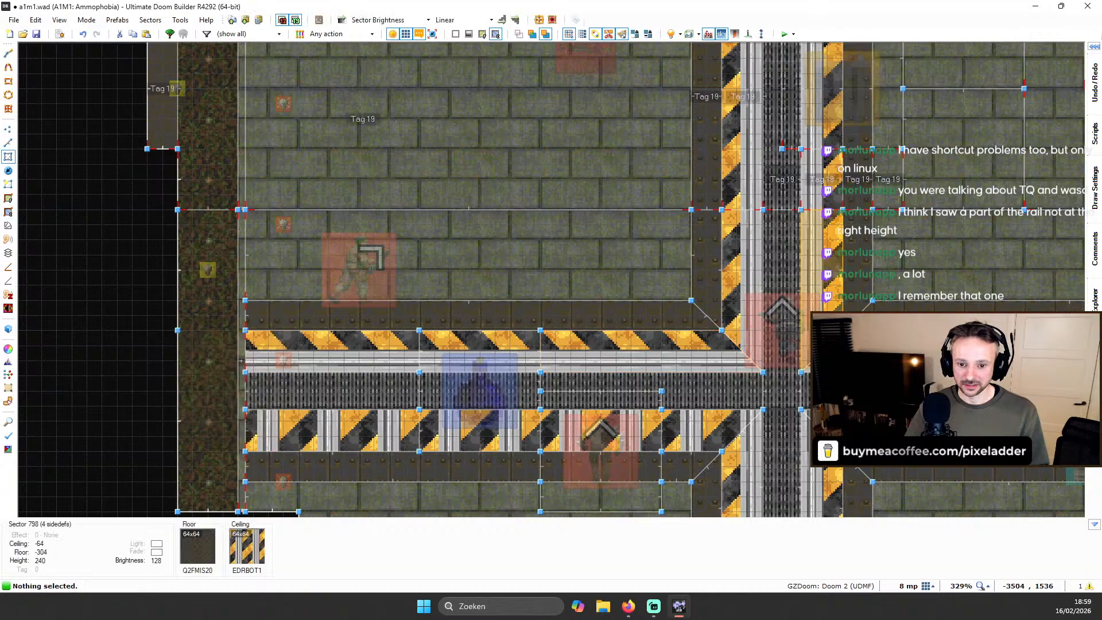
{"action": "key", "text": "Return"}
At the northern crossing's western arm, rotate the southern strip's western-end EDRBOT1 ceiling flat to run lengthwise, aligned to the west wall
{"action": "scroll", "coordinate": [871, 328], "scroll_direction": "down", "scroll_amount": 1}
{"action": "key", "text": "Right"}
{"action": "key", "text": "Right"}
{"action": "key", "text": "Up"}
{"action": "key", "text": "Up"}
{"action": "key", "text": "Up"}
{"action": "key", "text": "Up"}
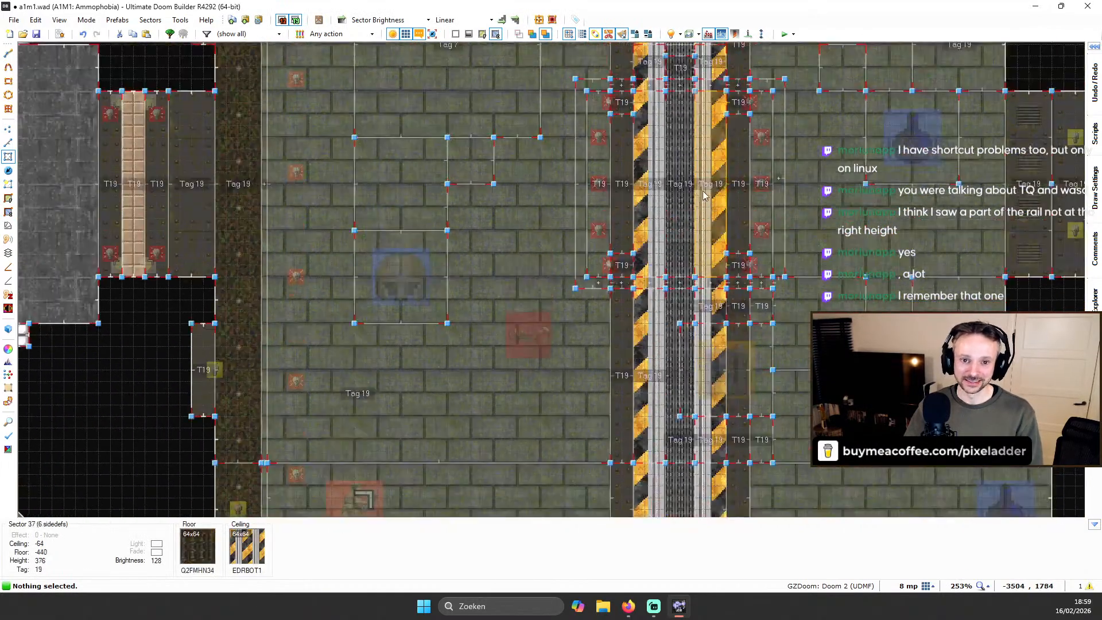
{"action": "scroll", "coordinate": [697, 127], "scroll_direction": "down", "scroll_amount": 2}
{"action": "key", "text": "Up"}
{"action": "key", "text": "Up"}
{"action": "key", "text": "Up"}
{"action": "key", "text": "Up"}
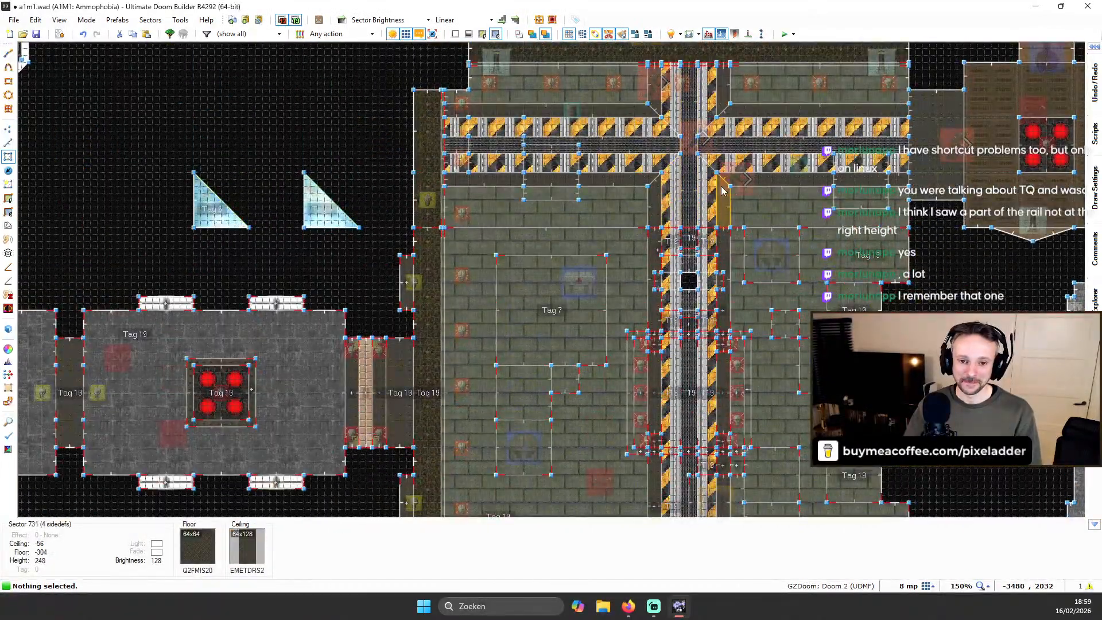
{"action": "scroll", "coordinate": [589, 169], "scroll_direction": "up", "scroll_amount": 2}
{"action": "left_click", "coordinate": [649, 171]}
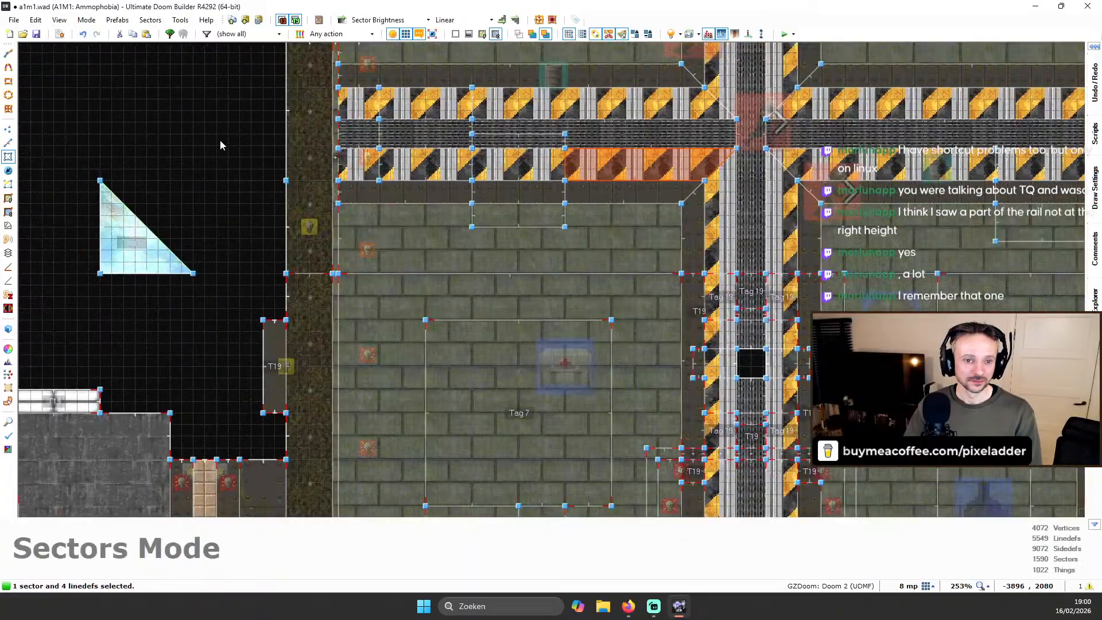
{"action": "key", "text": "c"}
{"action": "left_click", "coordinate": [370, 168]}
{"action": "scroll", "coordinate": [274, 141], "scroll_direction": "up", "scroll_amount": 1}
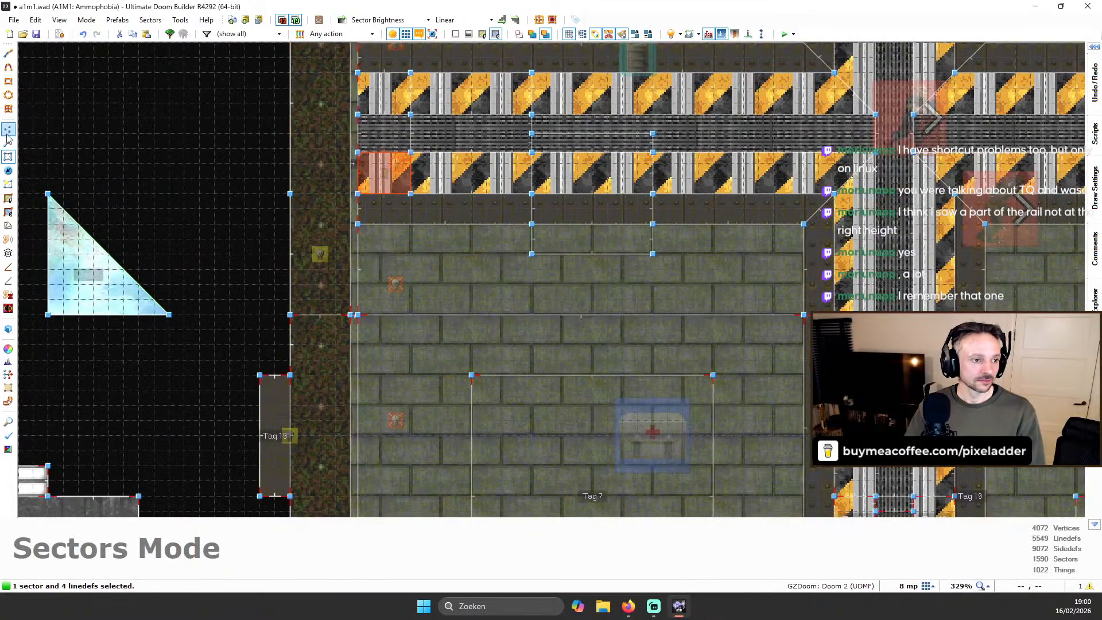
{"action": "left_click", "coordinate": [8, 212]}
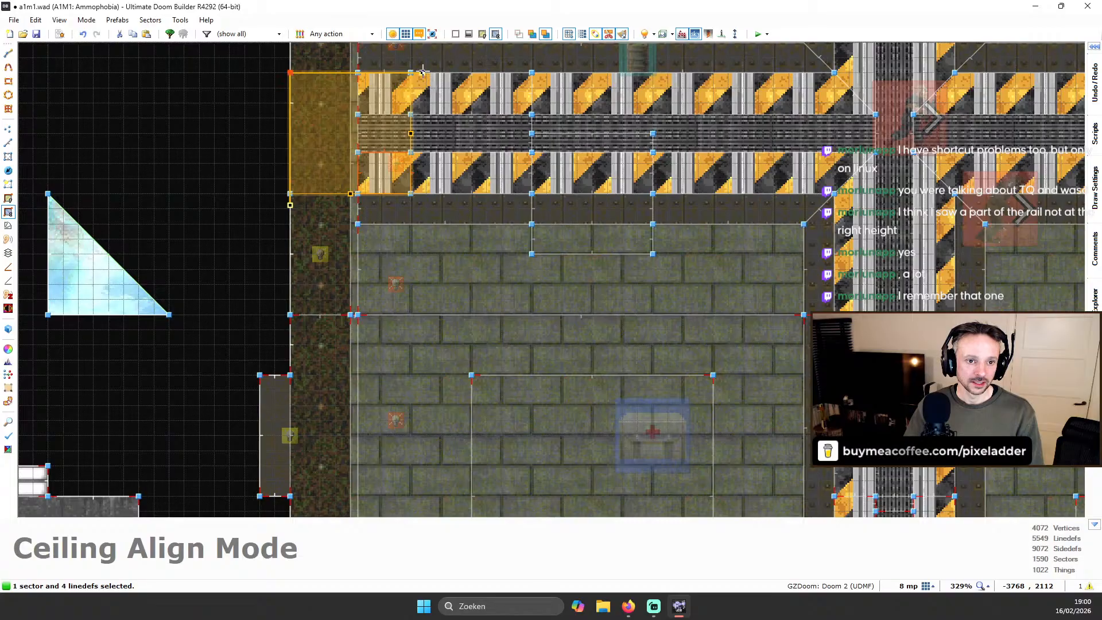
{"action": "left_click_drag", "start_coordinate": [422, 73], "coordinate": [337, 187]}
{"action": "left_click", "coordinate": [236, 249]}
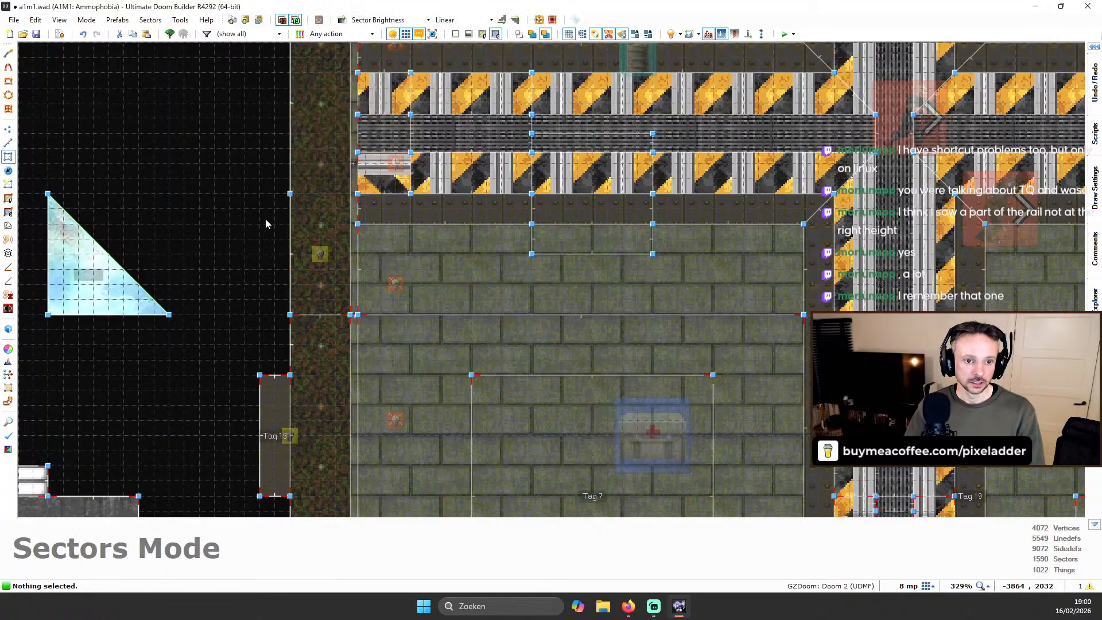
Rotate the ceiling flat of the second section from the west in the southern strip lengthwise, aligned to the west wall
{"action": "left_click", "coordinate": [471, 173]}
{"action": "key", "text": "Right"}
{"action": "key", "text": "Up"}
{"action": "left_click", "coordinate": [8, 212]}
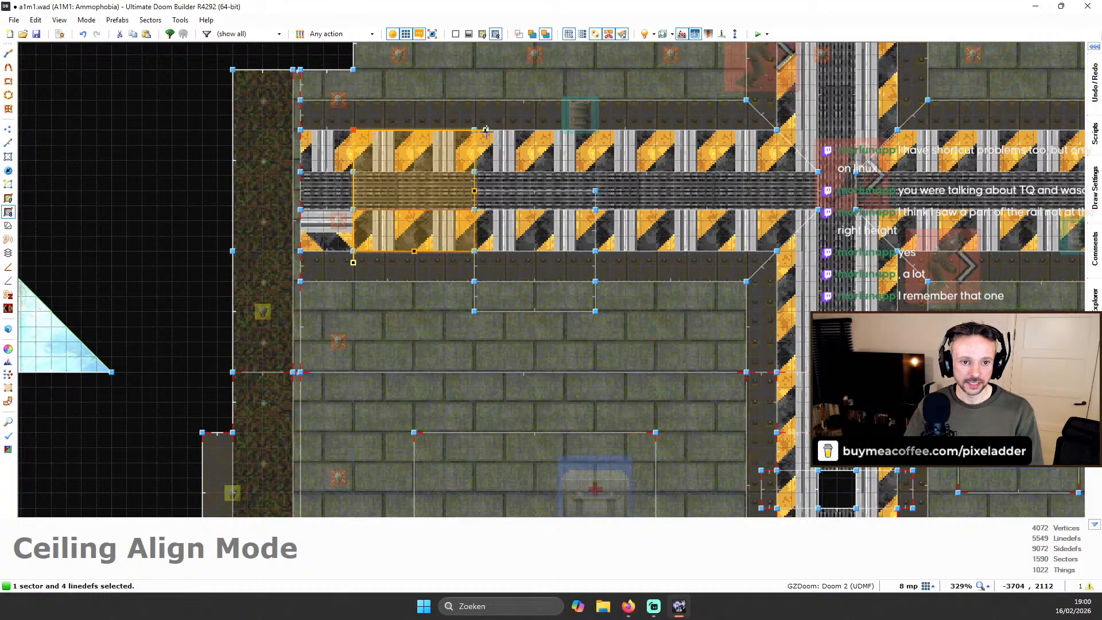
{"action": "left_click_drag", "start_coordinate": [426, 201], "coordinate": [248, 245]}
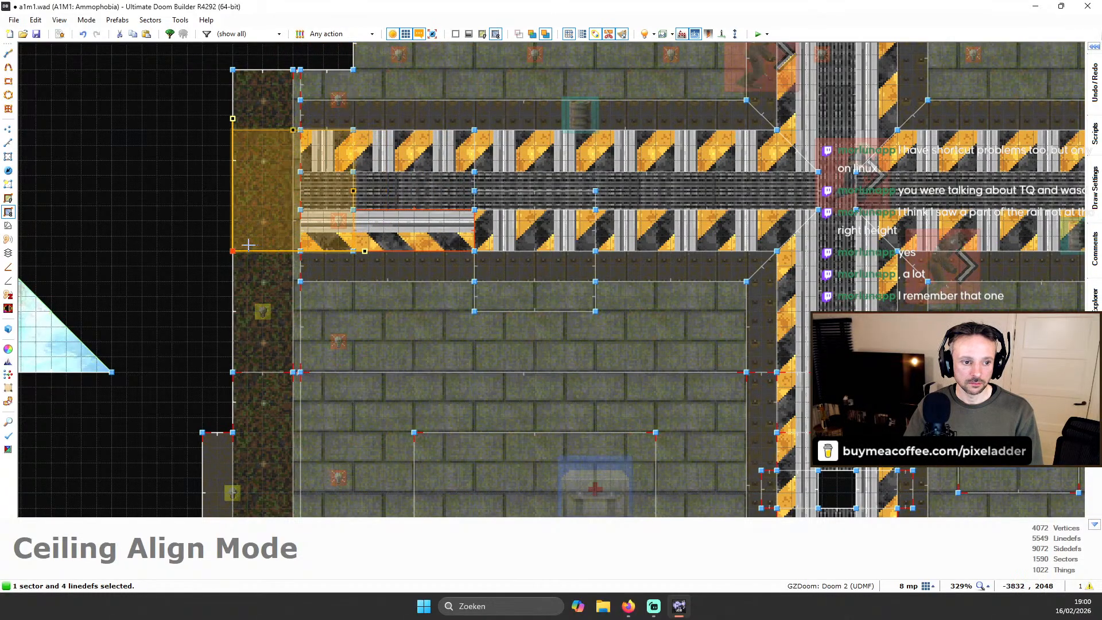
{"action": "left_click", "coordinate": [157, 259]}
Rotate the EDRBOT1 ceiling flat of the southern strip's third section lengthwise, continuing the pattern of the aligned western sections
{"action": "left_click", "coordinate": [570, 240]}
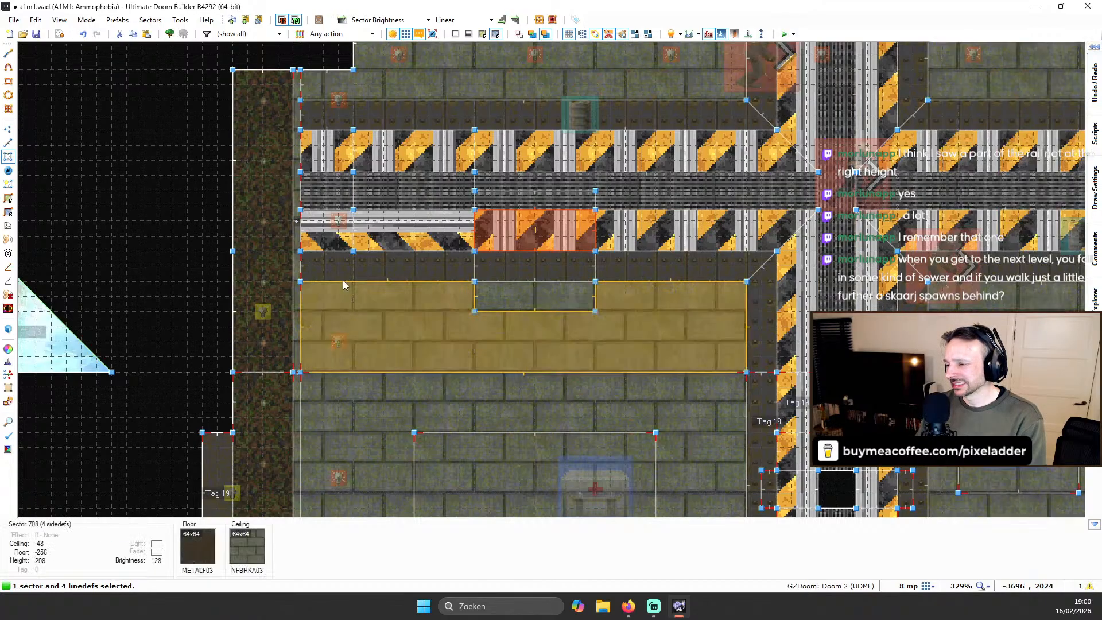
{"action": "left_click", "coordinate": [8, 212]}
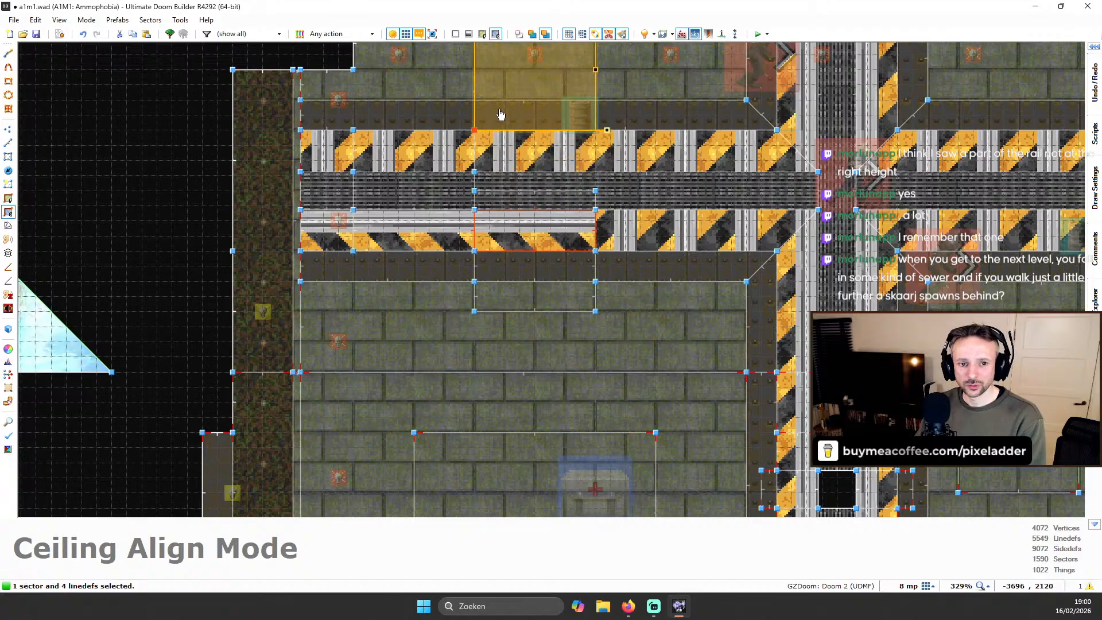
{"action": "key", "text": "Escape"}
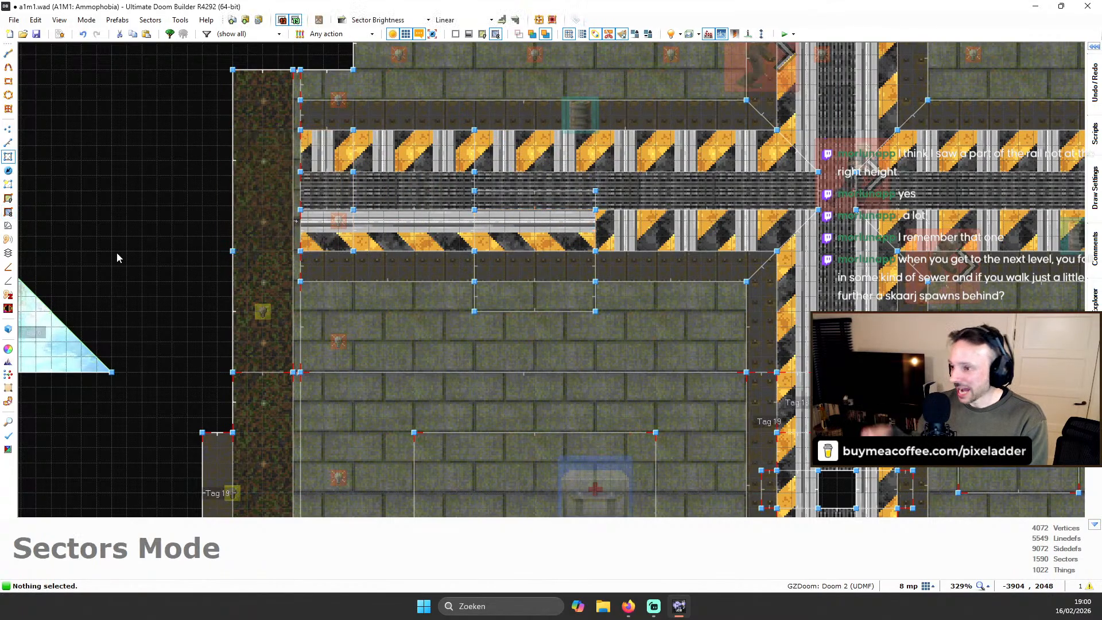
Rotate the ceiling flat of the southern strip's last section, beside the northern crossing, lengthwise and align it to the west wall
{"action": "left_click", "coordinate": [675, 239]}
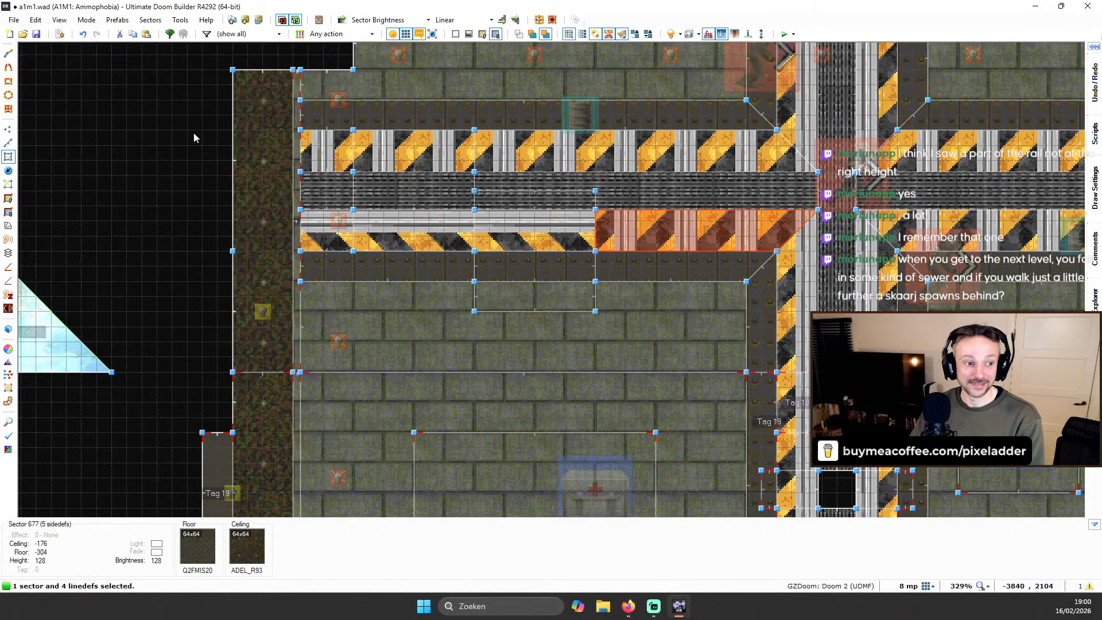
{"action": "left_click", "coordinate": [8, 212]}
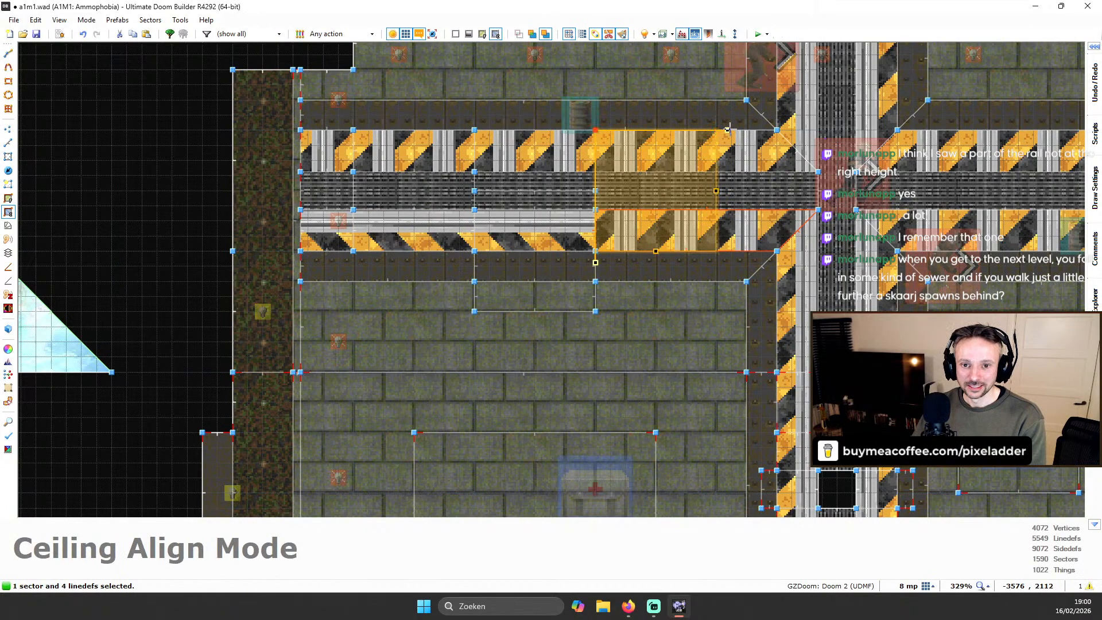
{"action": "left_click_drag", "start_coordinate": [728, 130], "coordinate": [254, 245]}
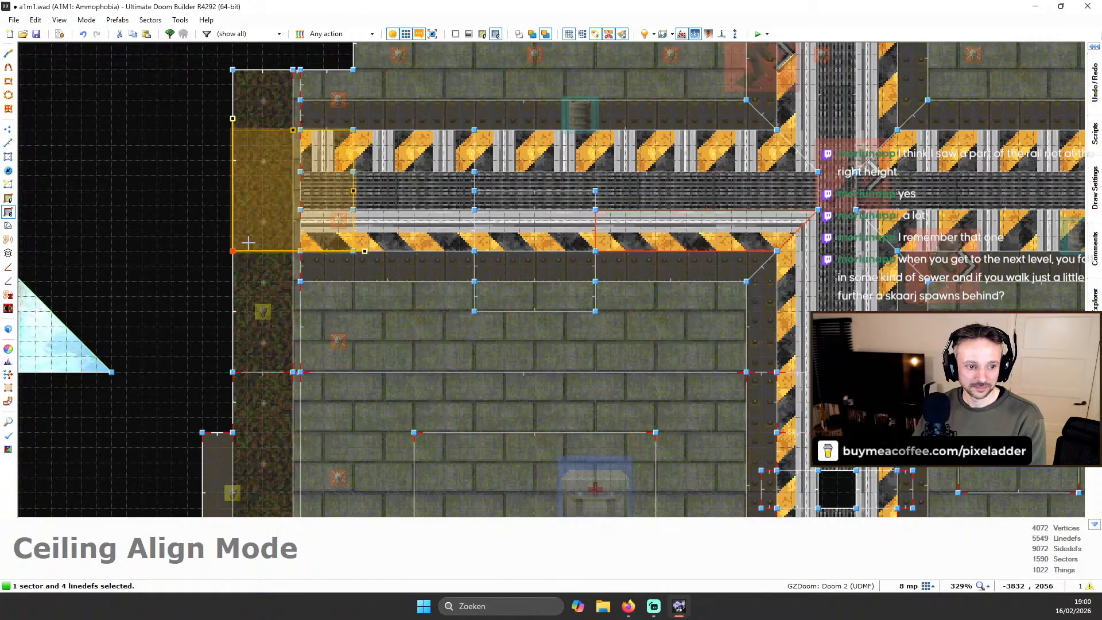
{"action": "key", "text": "Return"}
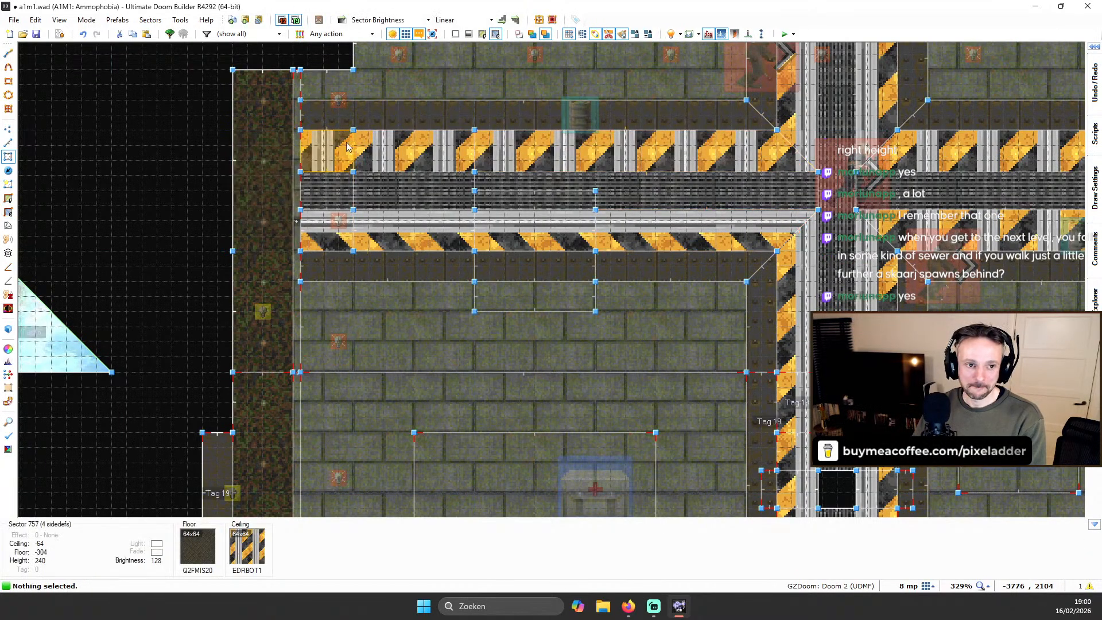
Rotate the EDRBOT1 ceiling flat of the western arm's northern strip at its western end lengthwise, with the hazard stripes on the outer side
{"action": "left_click", "coordinate": [326, 150]}
{"action": "left_click", "coordinate": [9, 213]}
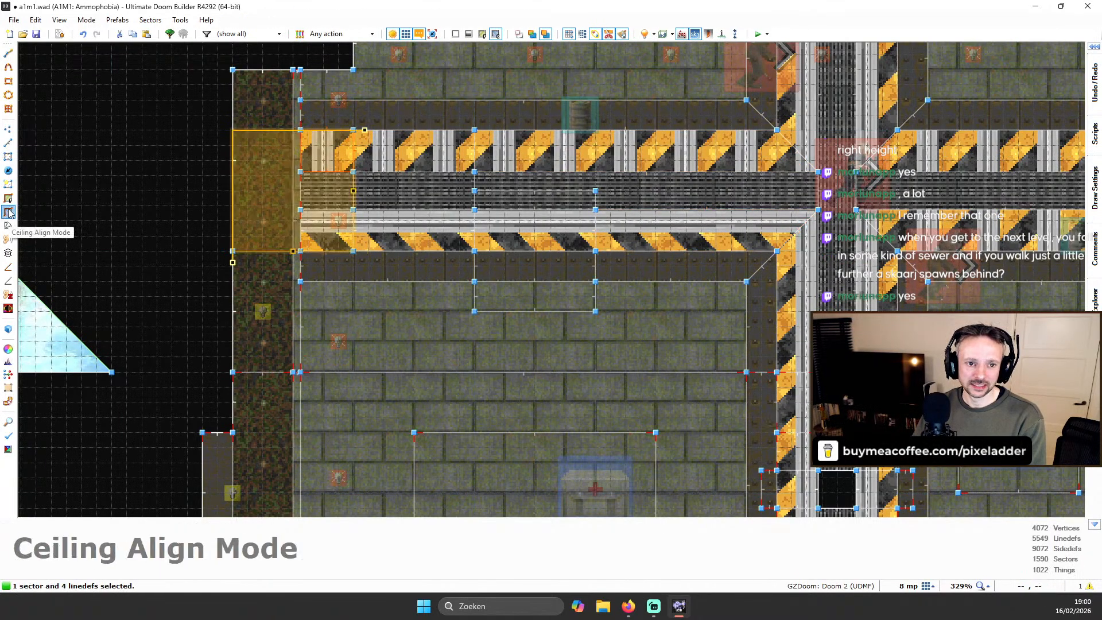
{"action": "left_click_drag", "start_coordinate": [365, 133], "coordinate": [245, 118]}
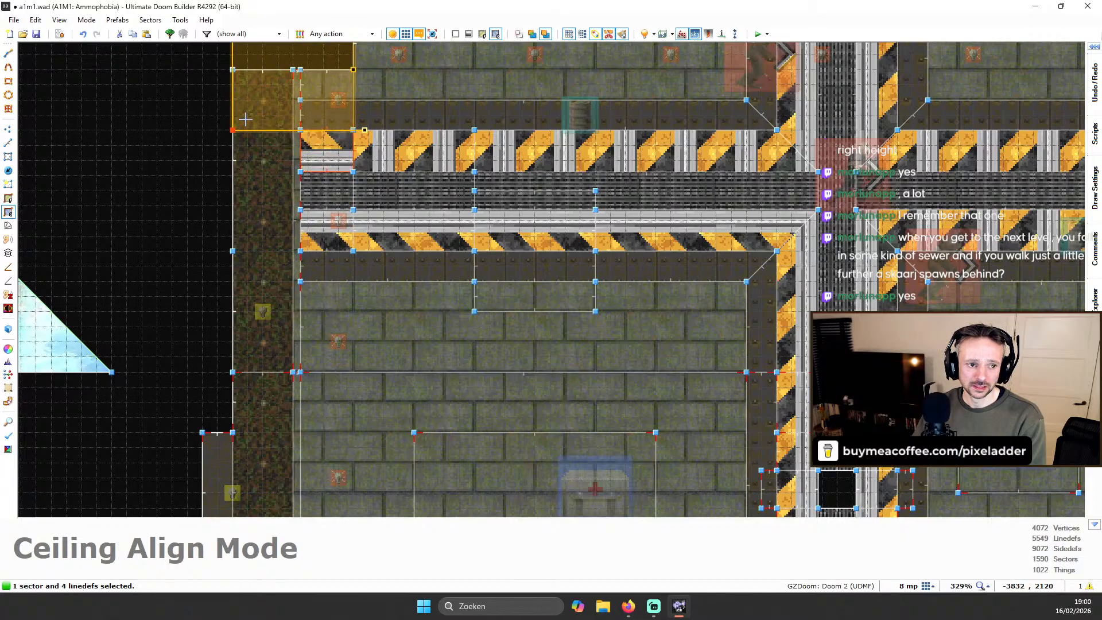
{"action": "left_click", "coordinate": [152, 151]}
Rotate and align the ceiling flat of the northern strip's second section to match its western-end section
{"action": "scroll", "coordinate": [484, 169], "scroll_direction": "up", "scroll_amount": 1}
{"action": "key", "text": "Up"}
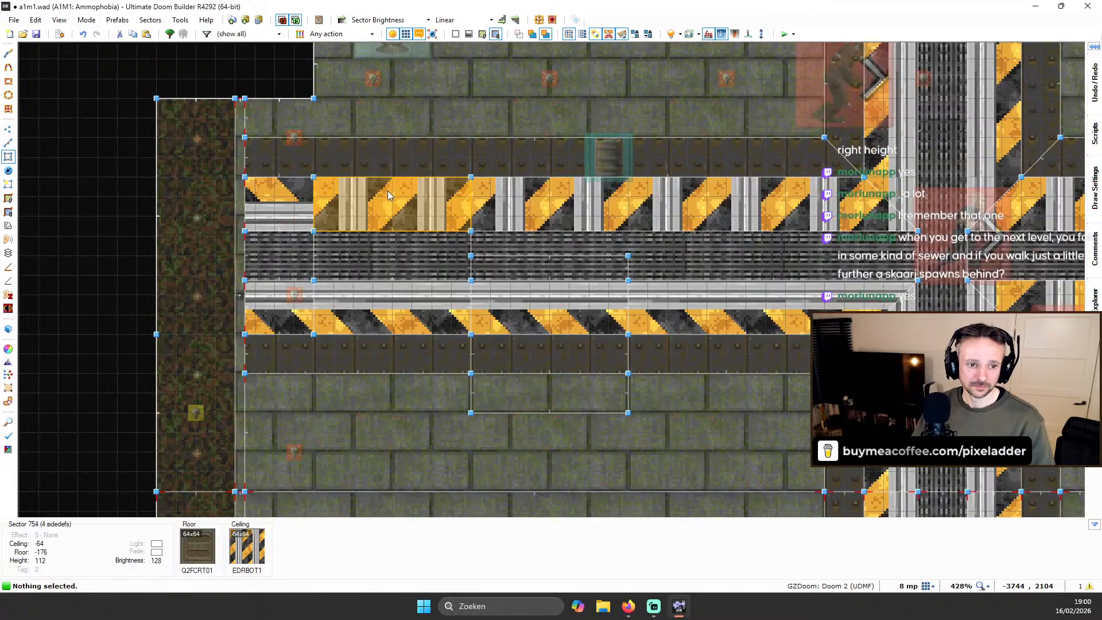
{"action": "left_click", "coordinate": [388, 191]}
{"action": "left_click", "coordinate": [8, 212]}
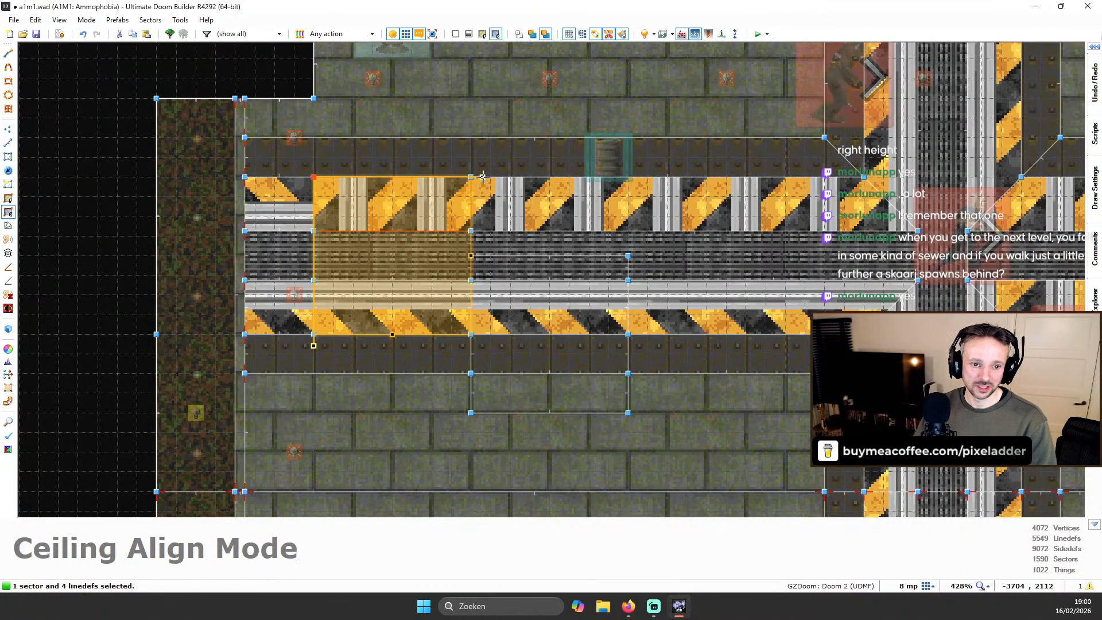
{"action": "left_click_drag", "start_coordinate": [362, 134], "coordinate": [206, 146]}
{"action": "left_click", "coordinate": [73, 207]}
Rotate the ceiling flat of the northern strip's long eastern section lengthwise and shift its origin to the west wall
{"action": "left_click", "coordinate": [563, 213]}
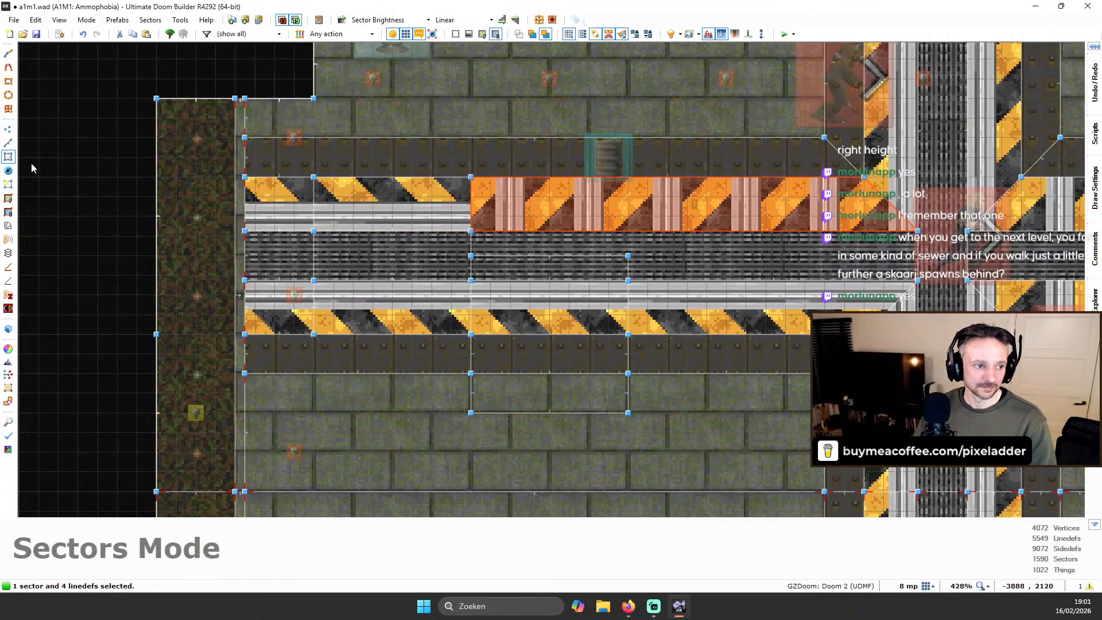
{"action": "left_click", "coordinate": [7, 211]}
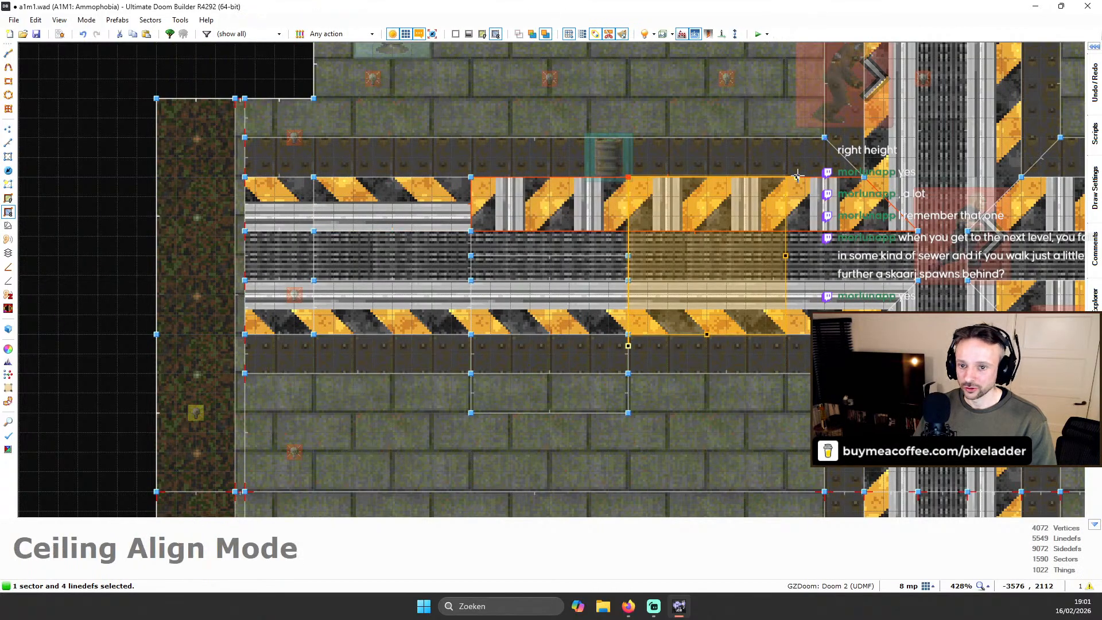
{"action": "left_click_drag", "start_coordinate": [798, 177], "coordinate": [164, 161]}
{"action": "left_click", "coordinate": [119, 198]}
Align the EDRBOT1 ceiling flat of the western hazard strip in the northern crossing's northern arm to the north wall
{"action": "scroll", "coordinate": [763, 194], "scroll_direction": "down", "scroll_amount": 3}
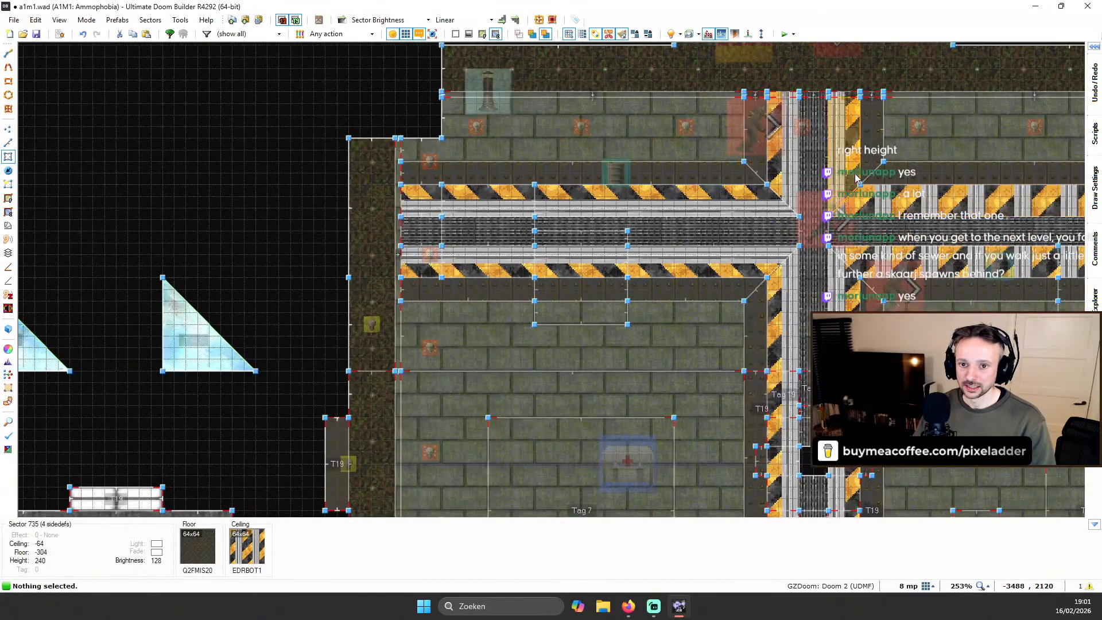
{"action": "scroll", "coordinate": [840, 167], "scroll_direction": "up", "scroll_amount": 1}
{"action": "key", "text": "Right"}
{"action": "key", "text": "Right"}
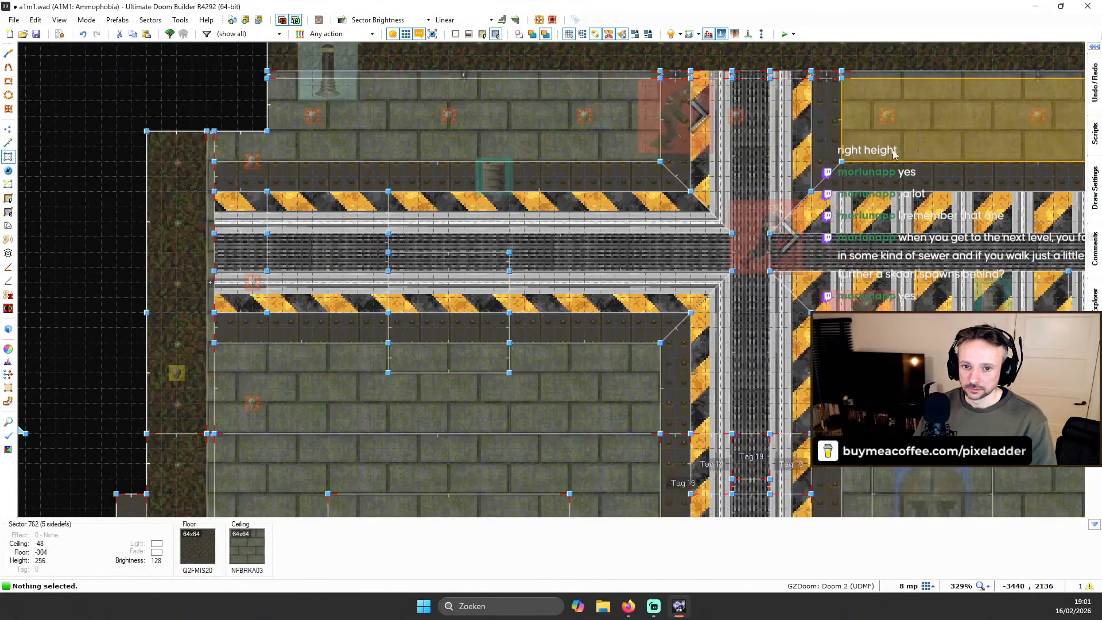
{"action": "key", "text": "Up"}
{"action": "key", "text": "Up"}
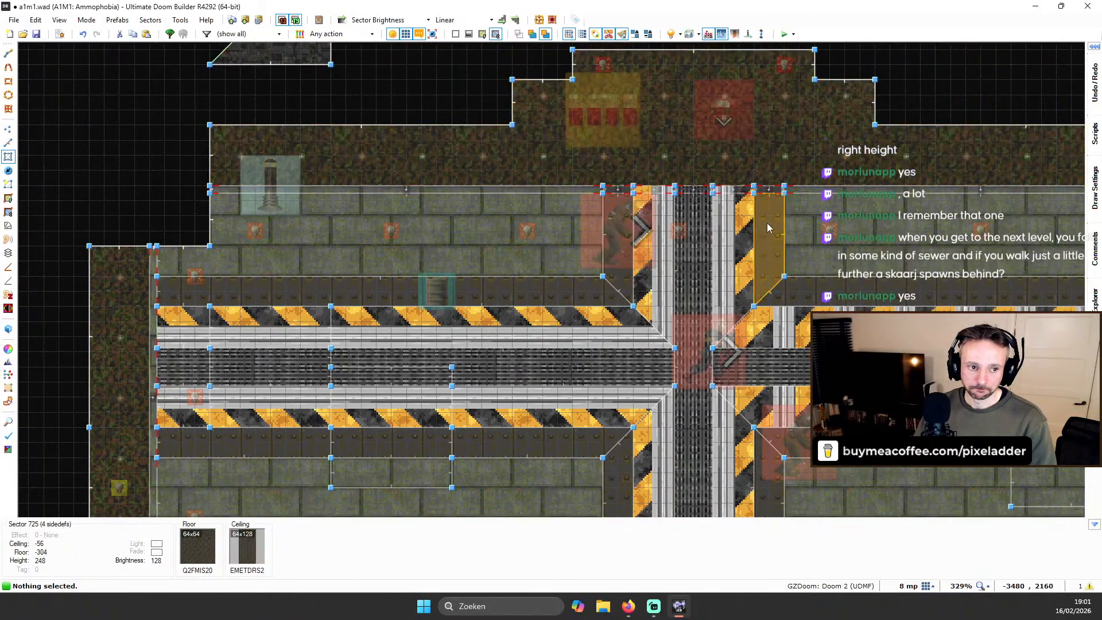
{"action": "scroll", "coordinate": [708, 230], "scroll_direction": "up", "scroll_amount": 1}
{"action": "left_click", "coordinate": [618, 243]}
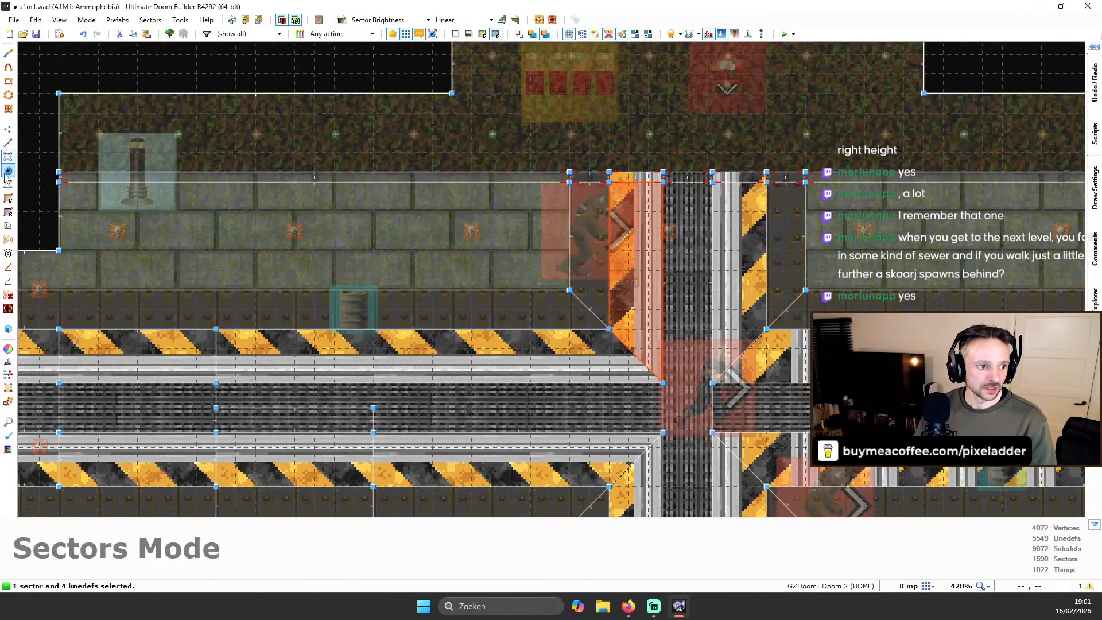
{"action": "left_click", "coordinate": [8, 213]}
{"action": "left_click_drag", "start_coordinate": [596, 227], "coordinate": [647, 214]}
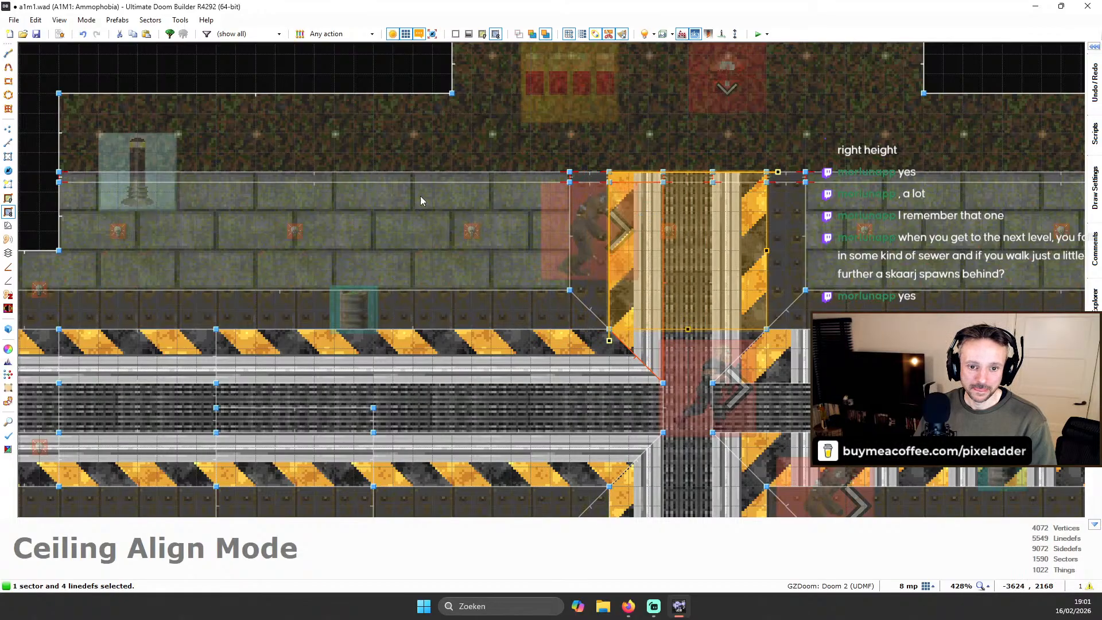
{"action": "key", "text": "Escape"}
Align the ceiling flat of the narrow section at the northern end of the northern arm's western hazard strip with the rest of the strip
{"action": "scroll", "coordinate": [717, 182], "scroll_direction": "down", "scroll_amount": 3}
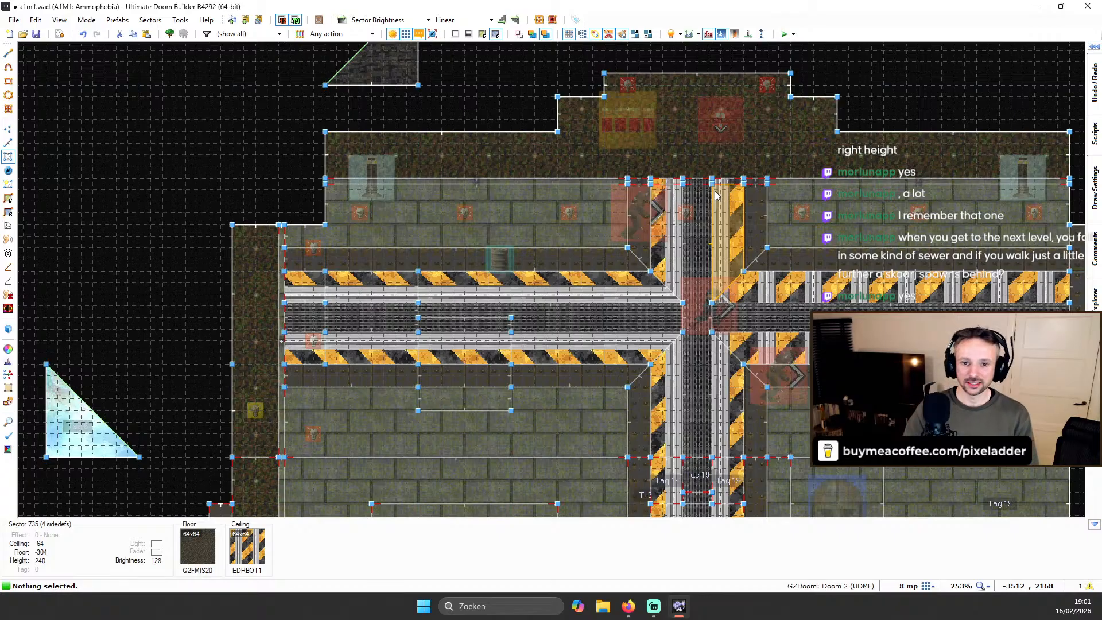
{"action": "scroll", "coordinate": [608, 246], "scroll_direction": "up", "scroll_amount": 4}
{"action": "left_click", "coordinate": [572, 277]}
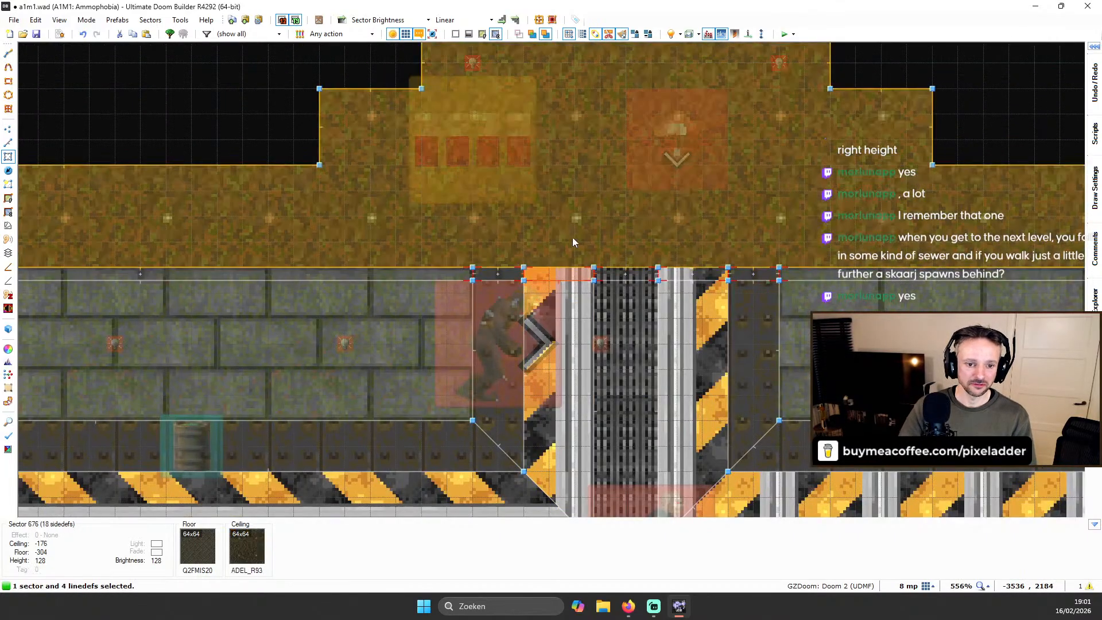
{"action": "scroll", "coordinate": [549, 224], "scroll_direction": "down", "scroll_amount": 4}
{"action": "left_click", "coordinate": [8, 212]}
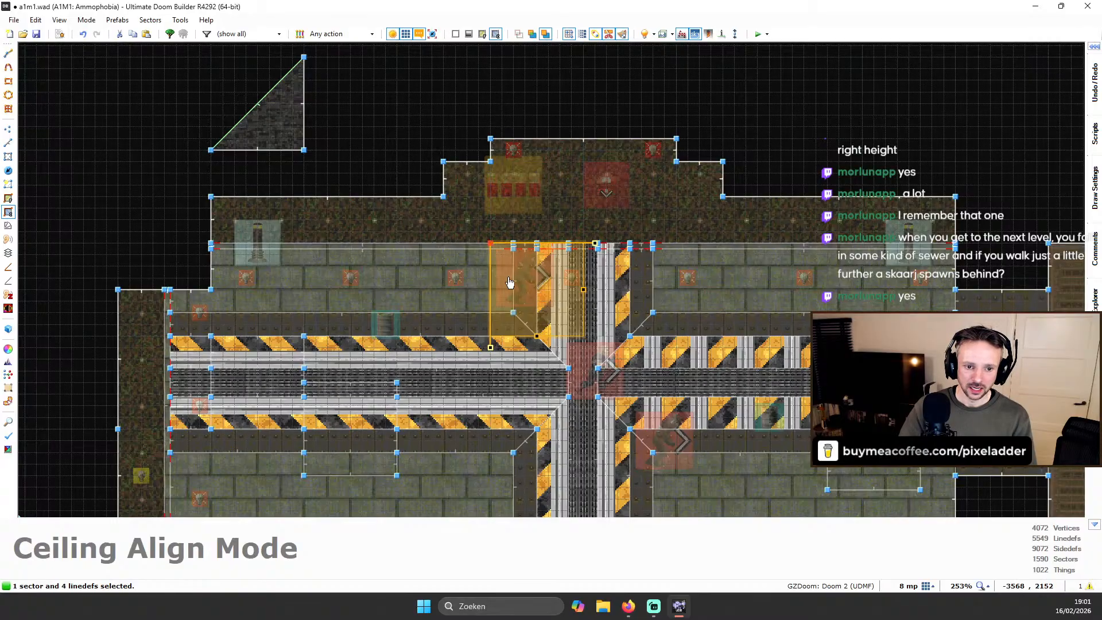
{"action": "left_click_drag", "start_coordinate": [506, 274], "coordinate": [550, 269]}
{"action": "key", "text": "Return"}
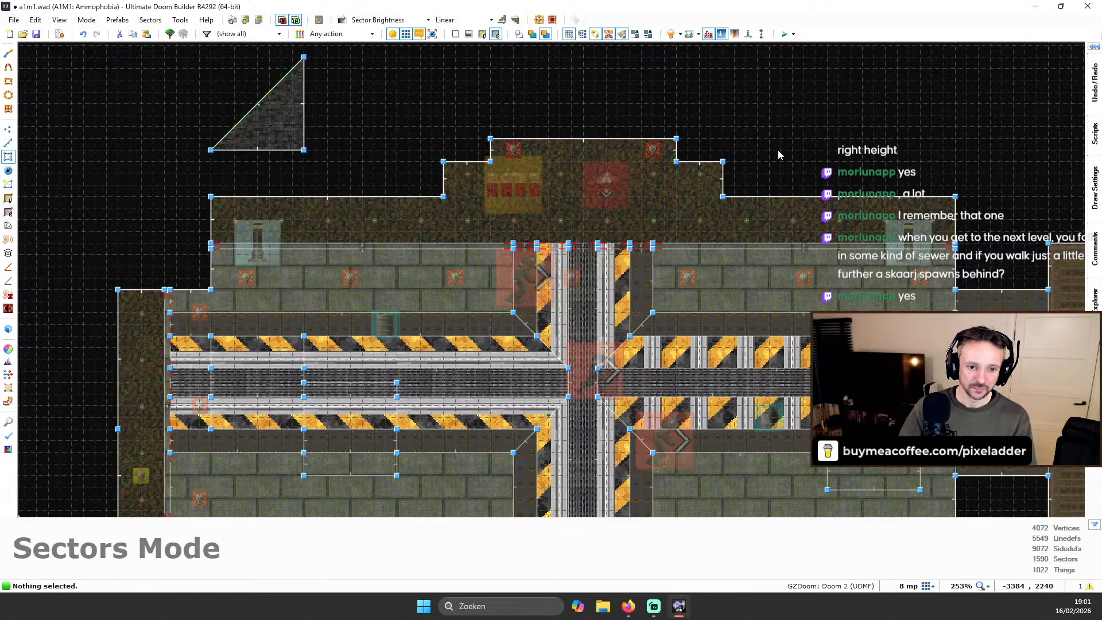
Rotate the EDRBOT1 ceiling flat of the northern crossing's eastern arm, northern strip, lengthwise and shift its origin to the east wall
{"action": "left_click", "coordinate": [686, 351]}
{"action": "key", "text": "Right"}
{"action": "key", "text": "Right"}
{"action": "key", "text": "Right"}
{"action": "key", "text": "Right"}
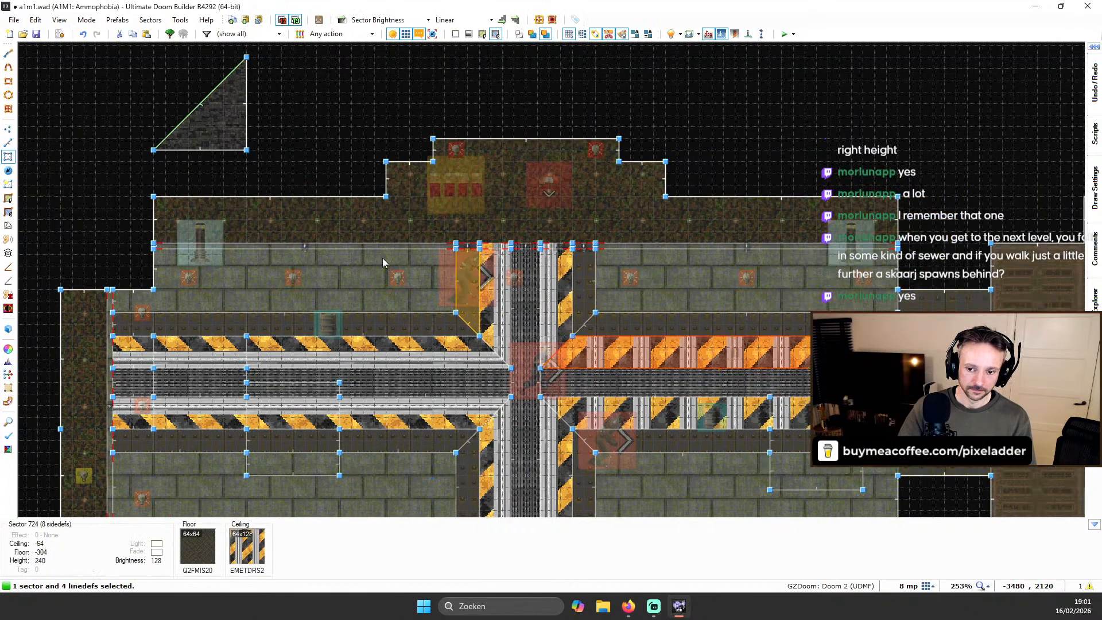
{"action": "left_click", "coordinate": [9, 212]}
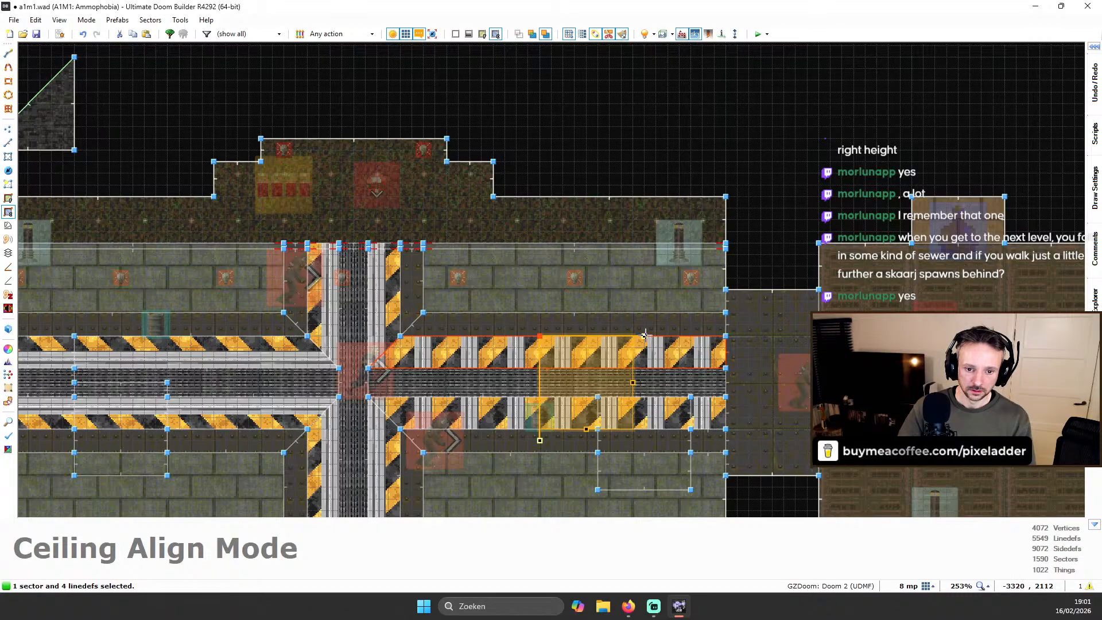
{"action": "mouse_move", "coordinate": [539, 440]}
{"action": "left_mouse_down"}
{"action": "mouse_move", "coordinate": [517, 429]}
{"action": "mouse_move", "coordinate": [542, 424]}
{"action": "left_mouse_up"}
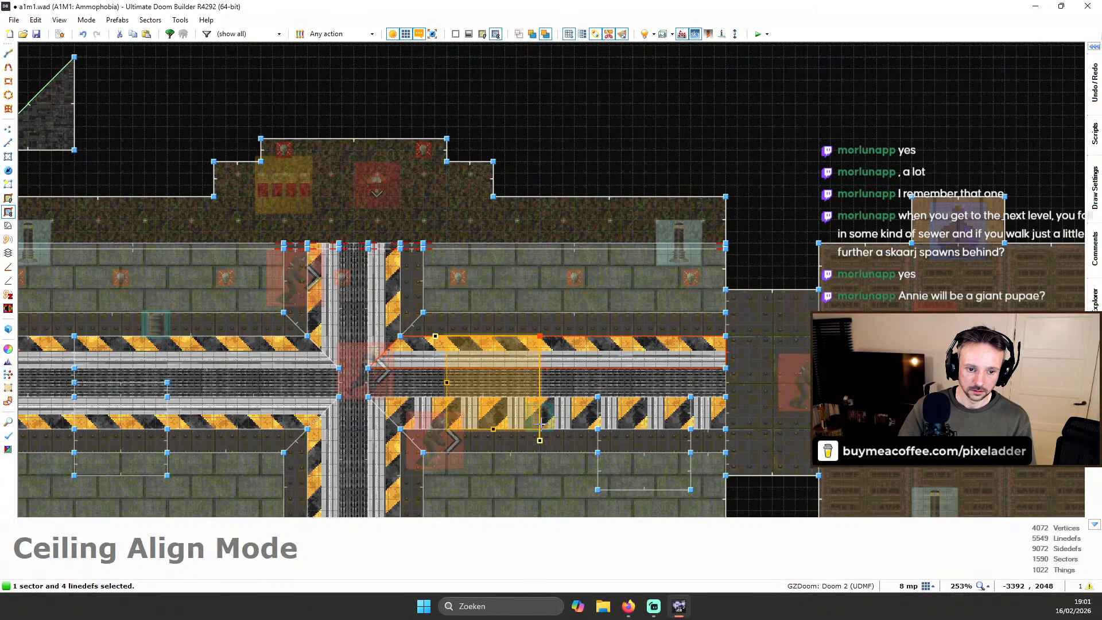
{"action": "left_click_drag", "start_coordinate": [528, 362], "coordinate": [724, 351]}
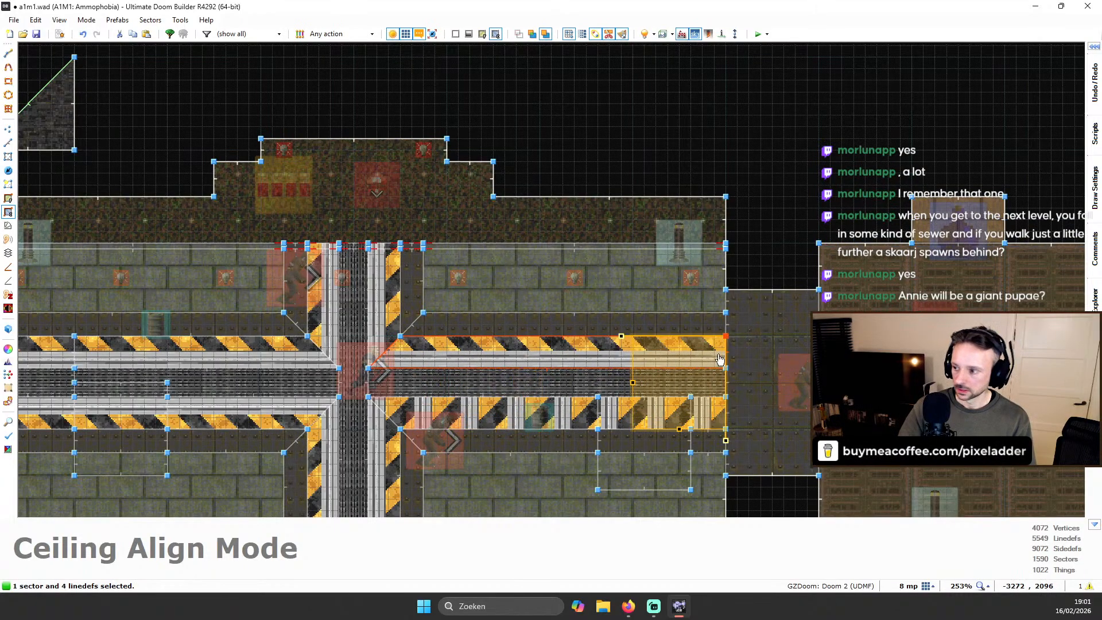
{"action": "key", "text": "Return"}
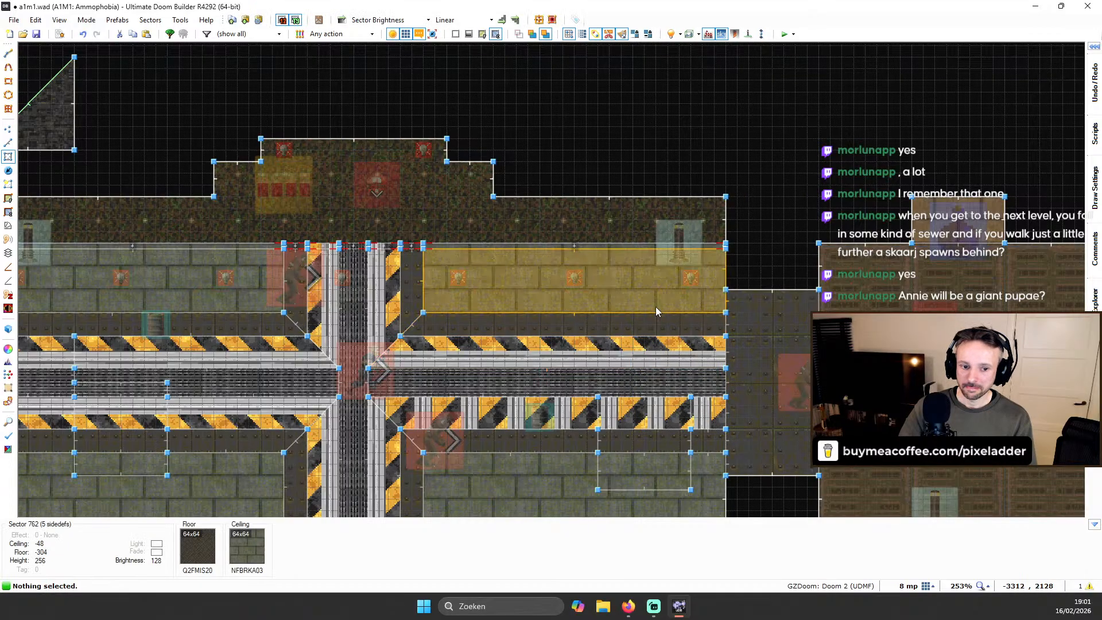
Rotate the ceiling flat of the eastern arm's long southern strip section lengthwise and align it to the east wall, hazard stripes on the outer side
{"action": "scroll", "coordinate": [514, 410], "scroll_direction": "down", "scroll_amount": 1}
{"action": "scroll", "coordinate": [451, 409], "scroll_direction": "up", "scroll_amount": 1}
{"action": "scroll", "coordinate": [451, 416], "scroll_direction": "down", "scroll_amount": 1}
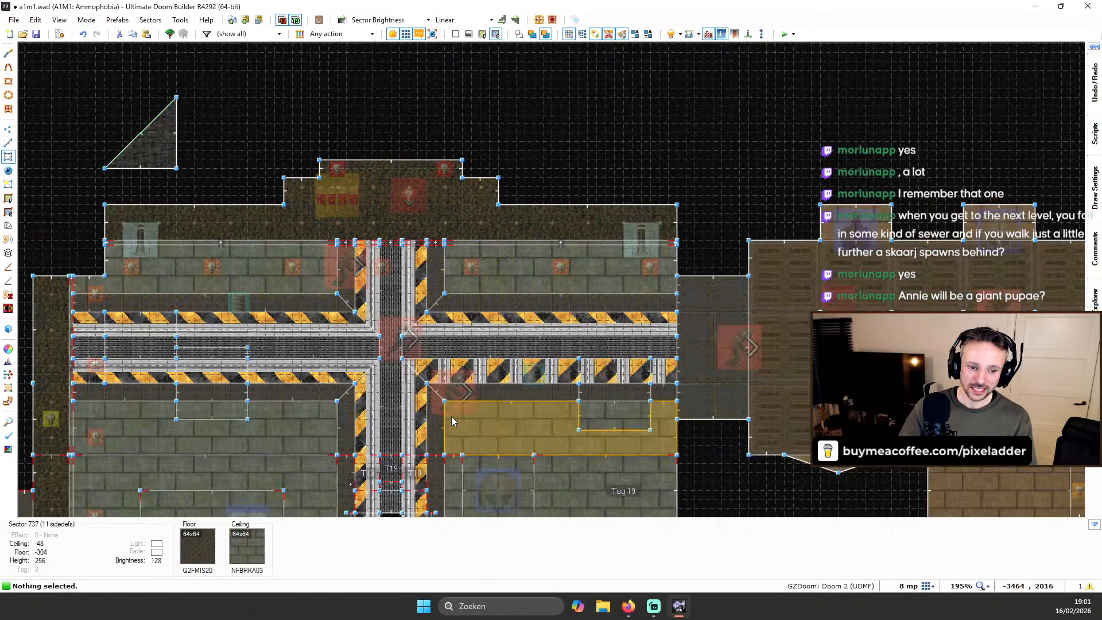
{"action": "scroll", "coordinate": [451, 415], "scroll_direction": "up", "scroll_amount": 1}
{"action": "left_click", "coordinate": [450, 374]}
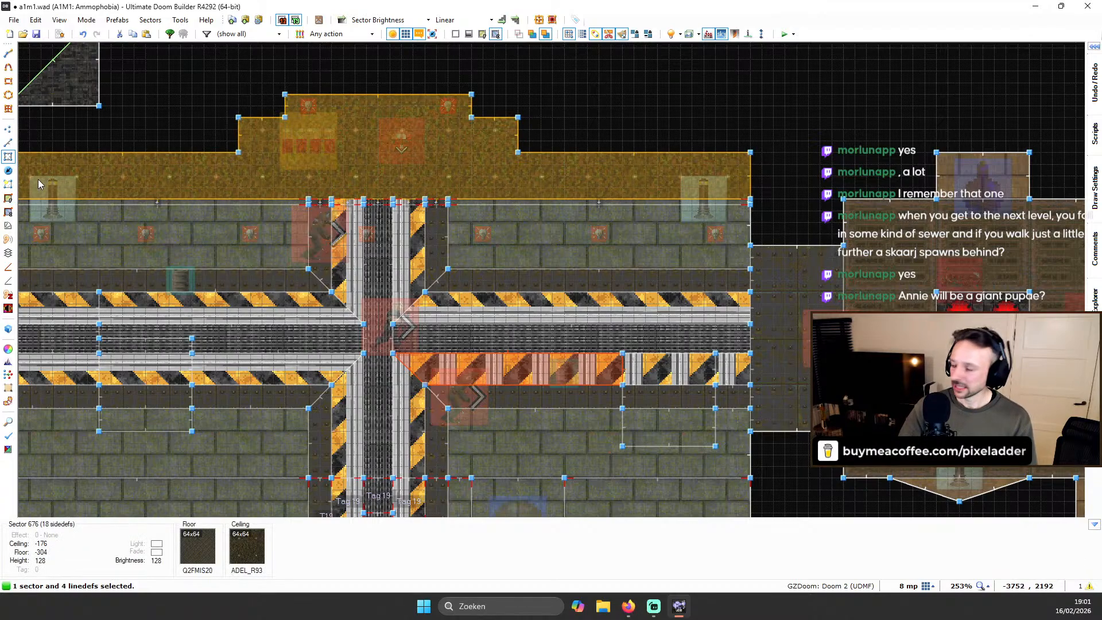
{"action": "left_click", "coordinate": [8, 212]}
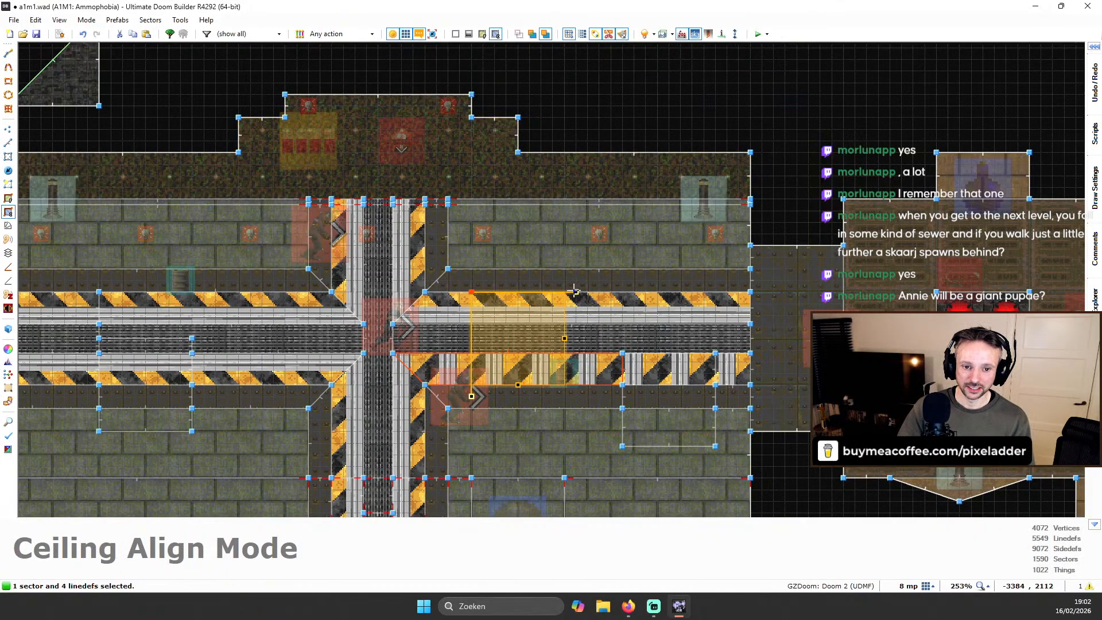
{"action": "left_click_drag", "start_coordinate": [574, 291], "coordinate": [731, 362]}
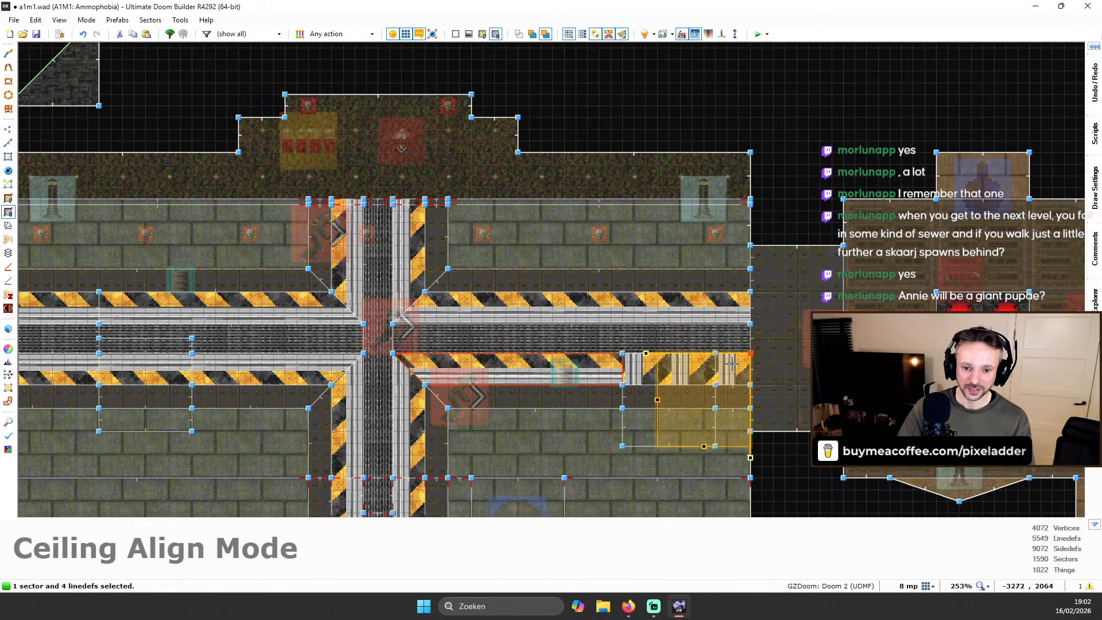
{"action": "mouse_move", "coordinate": [733, 352]}
{"action": "left_mouse_down"}
{"action": "mouse_move", "coordinate": [733, 336]}
{"action": "mouse_move", "coordinate": [740, 347]}
{"action": "left_mouse_up"}
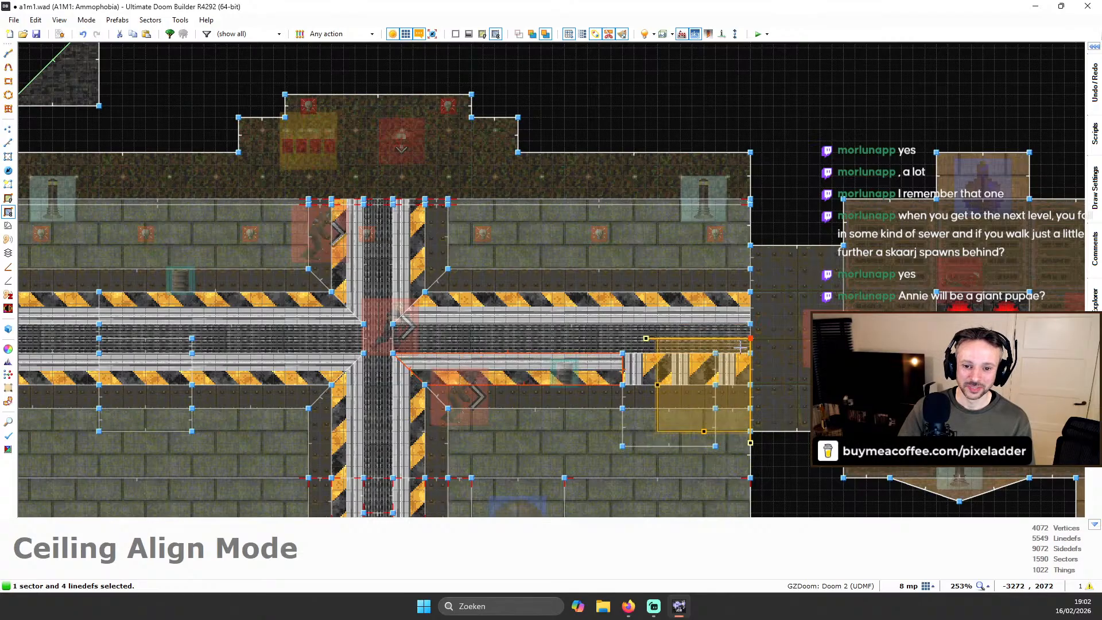
{"action": "key", "text": "Return"}
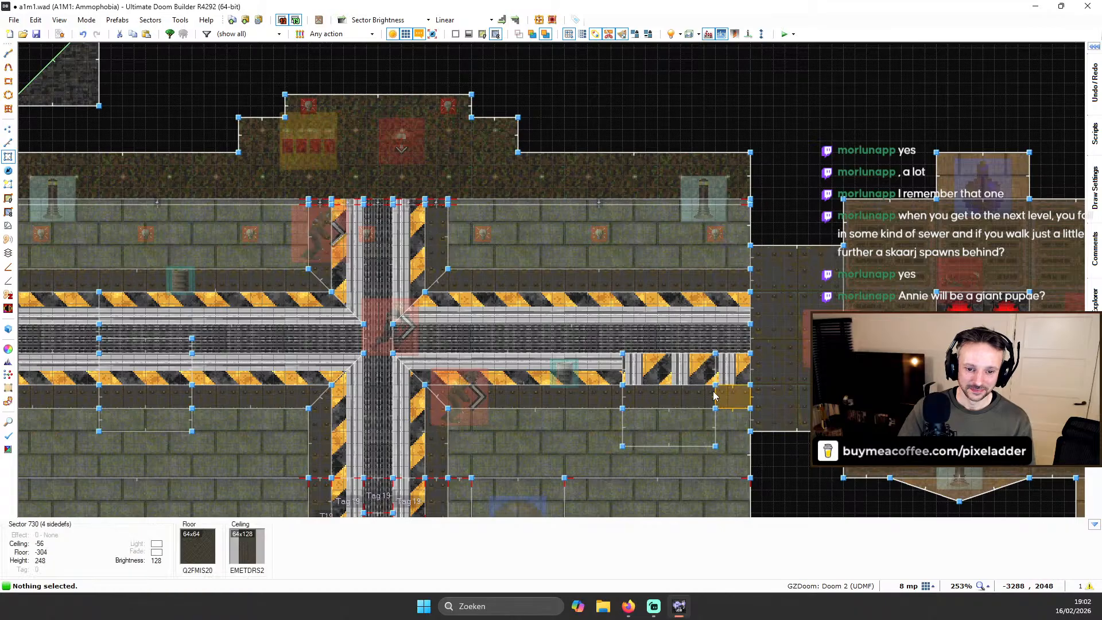
Rotate the ceiling flats of the southern strip's middle and eastern-end sections lengthwise and align them to the east wall
{"action": "left_click", "coordinate": [8, 212]}
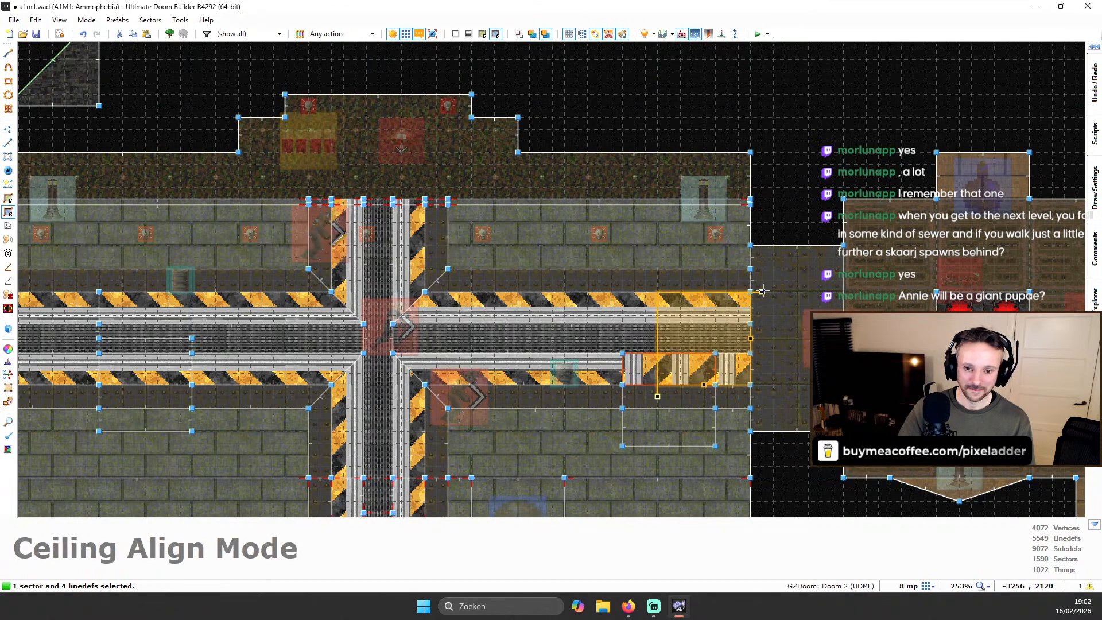
{"action": "left_click_drag", "start_coordinate": [762, 291], "coordinate": [659, 368]}
{"action": "left_click_drag", "start_coordinate": [649, 312], "coordinate": [742, 297]}
{"action": "key", "text": "Return"}
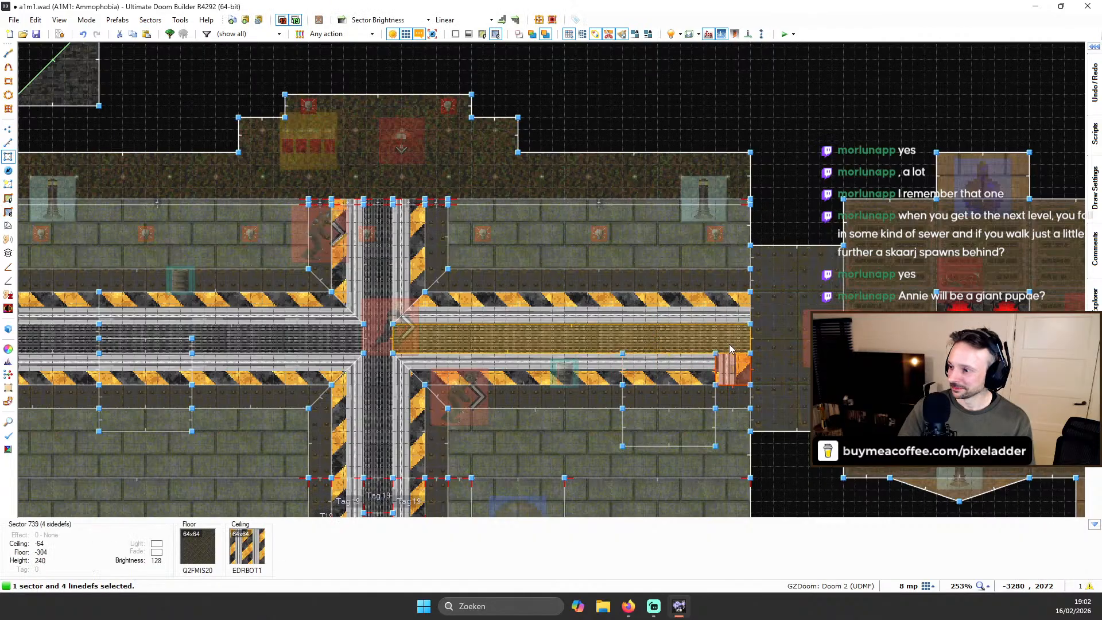
{"action": "left_click", "coordinate": [8, 213]}
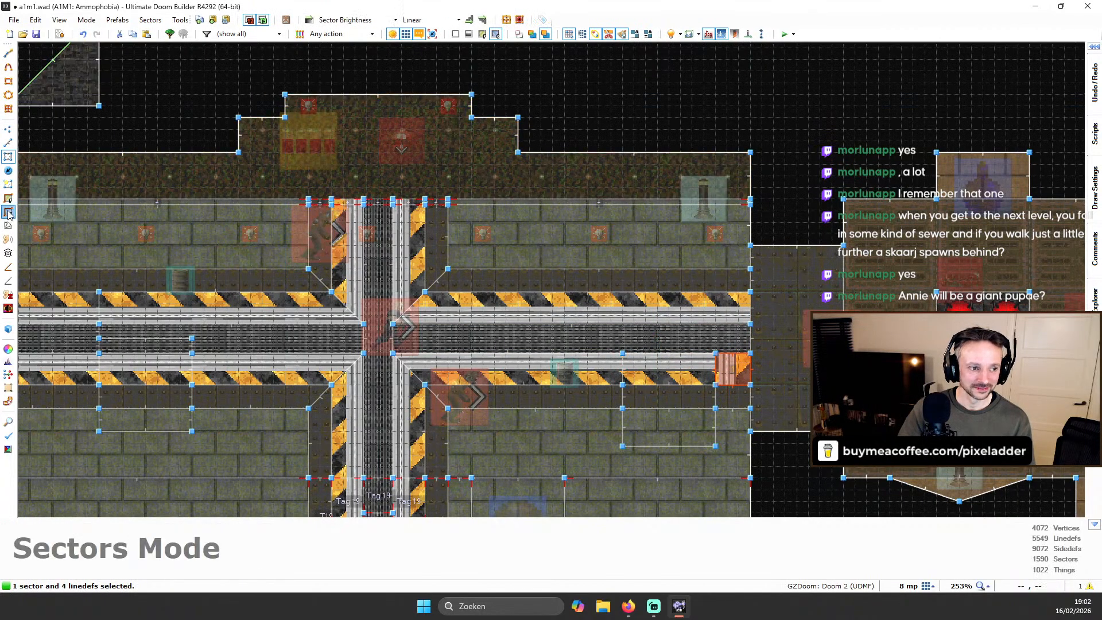
{"action": "left_click_drag", "start_coordinate": [761, 292], "coordinate": [715, 294]}
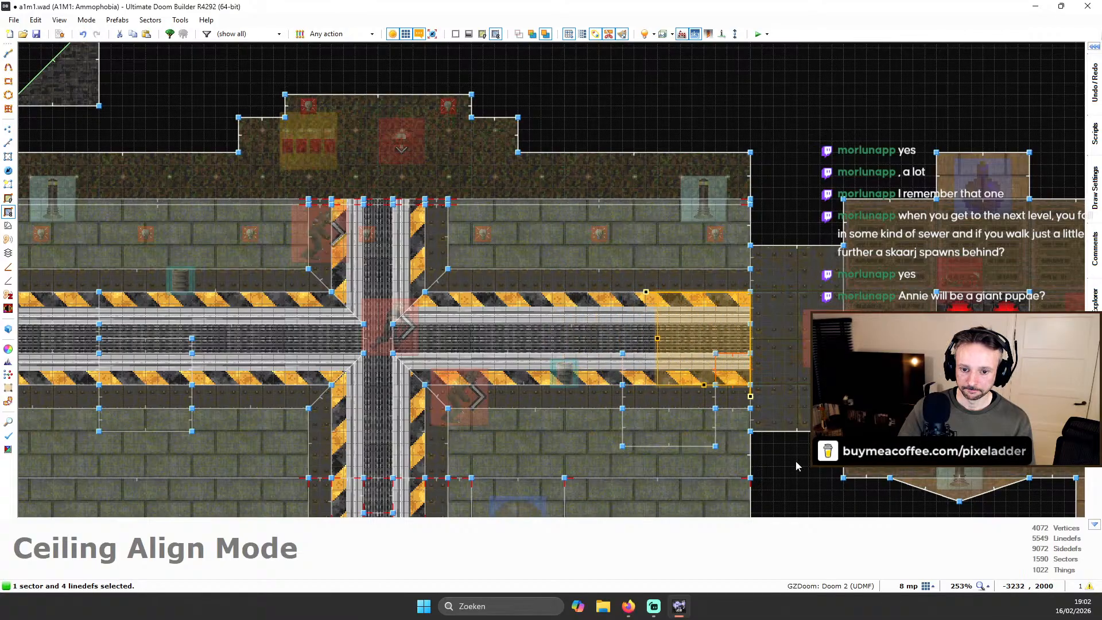
{"action": "key", "text": "Return"}
Copy the DOORTRA2 ceiling flat from a track center and paste it onto the DOORTRAK center section in the southern crossing's western arm
{"action": "scroll", "coordinate": [786, 299], "scroll_direction": "down", "scroll_amount": 5}
{"action": "middle_click_drag", "start_coordinate": [596, 374], "coordinate": [595, 202]}
{"action": "scroll", "coordinate": [615, 345], "scroll_direction": "up", "scroll_amount": 3}
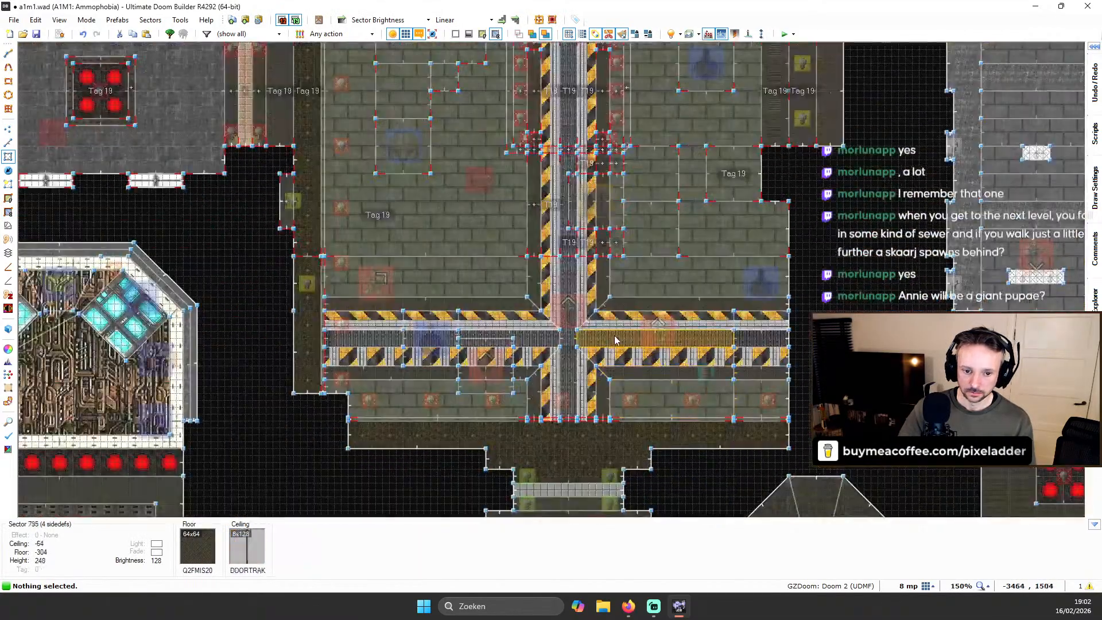
{"action": "scroll", "coordinate": [615, 340], "scroll_direction": "up", "scroll_amount": 3}
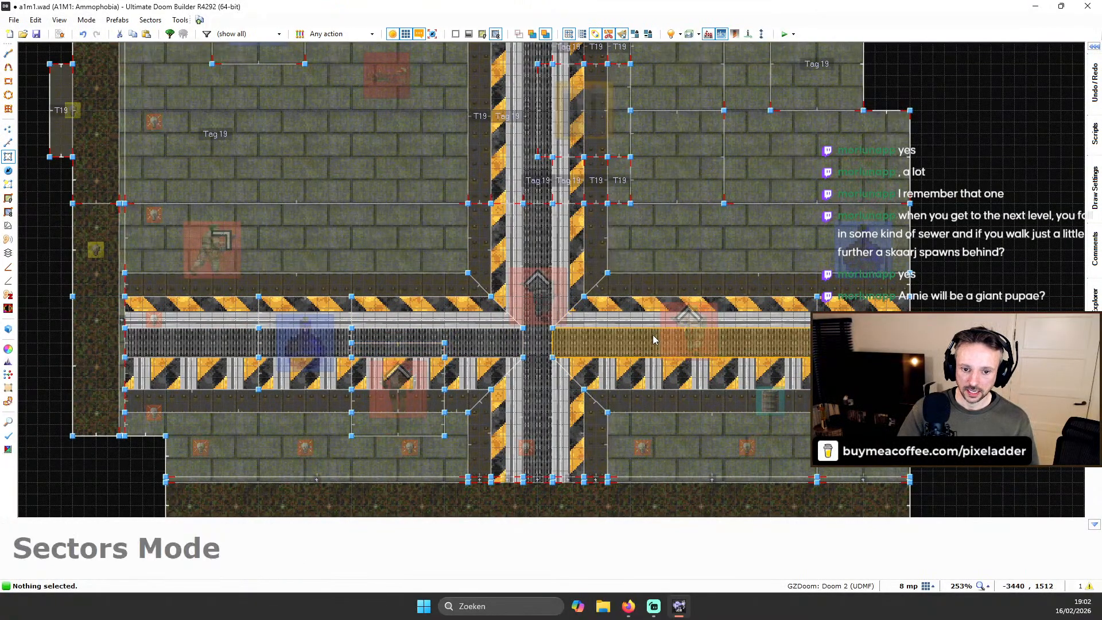
{"action": "key", "text": "q"}
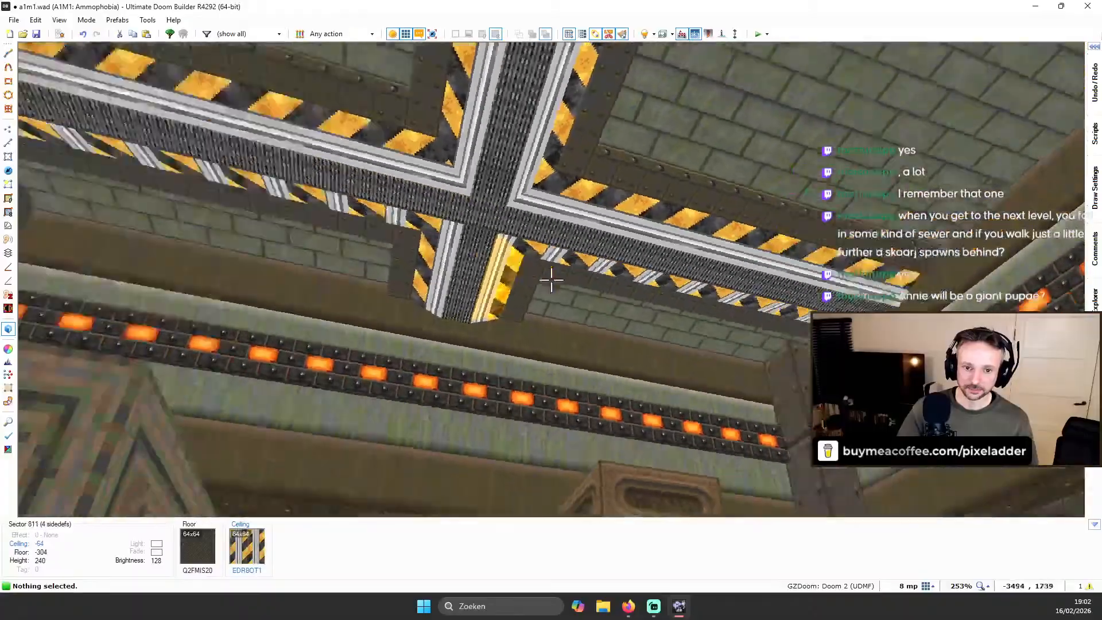
{"action": "key", "text": "e"}
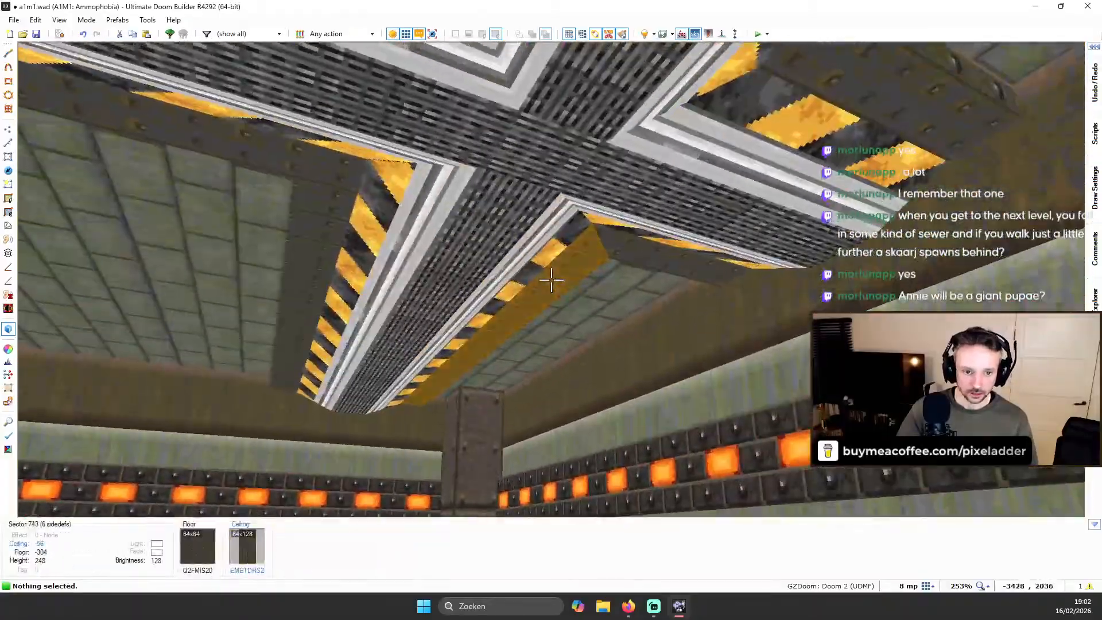
{"action": "key", "text": "ctrl+c"}
{"action": "key", "text": "e"}
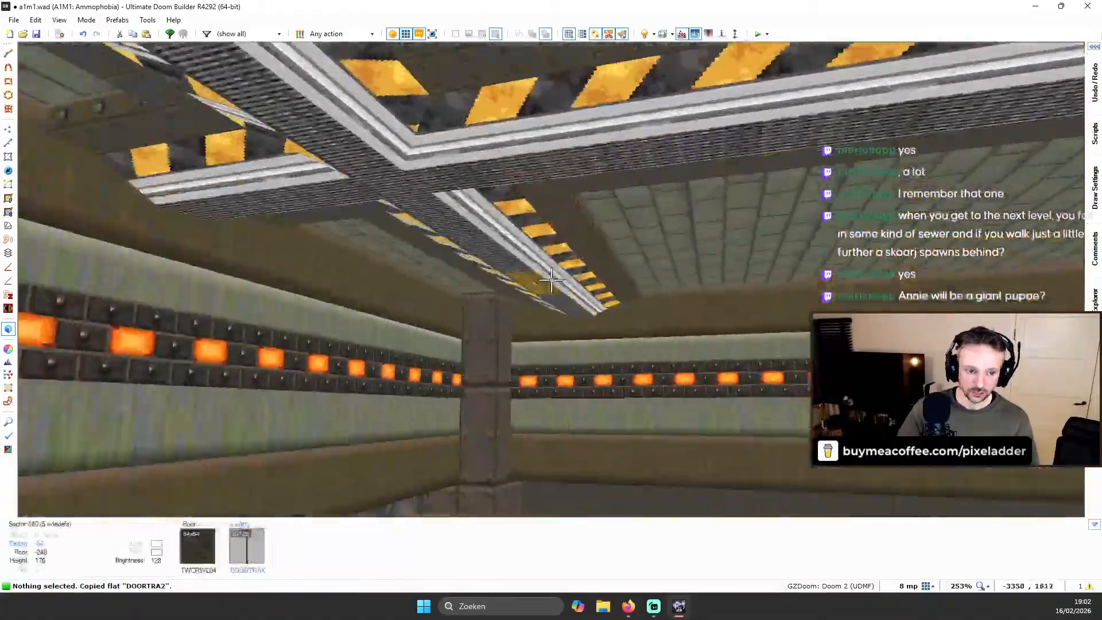
{"action": "key", "text": "ctrl+v"}
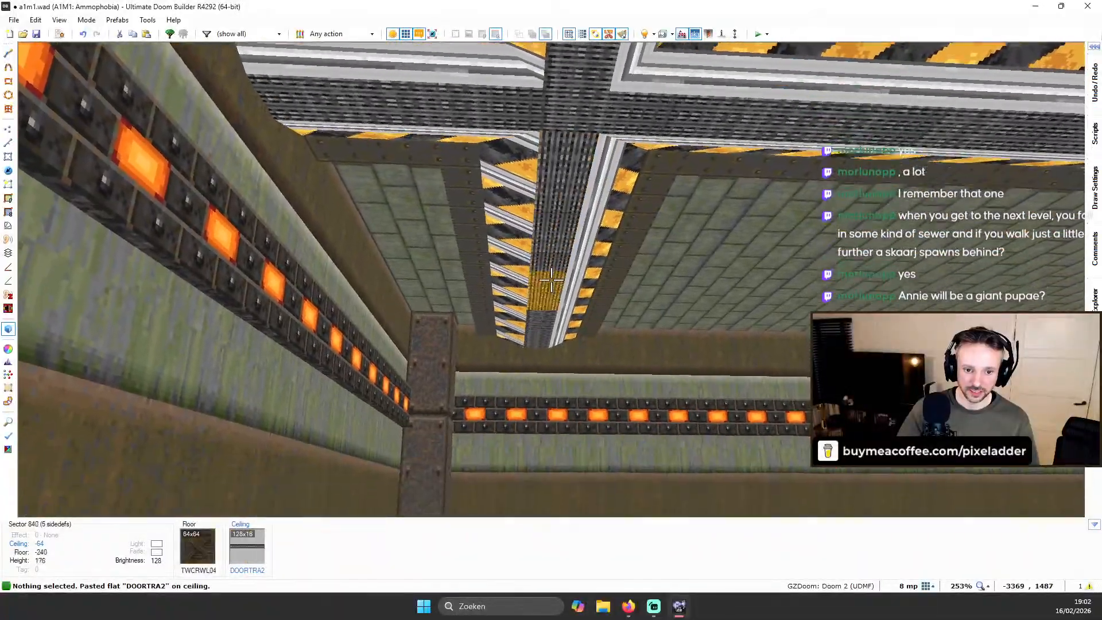
Auto-align the METAL2 textures along the hall's east wall in X and Y, and save the map
{"action": "key", "text": "e"}
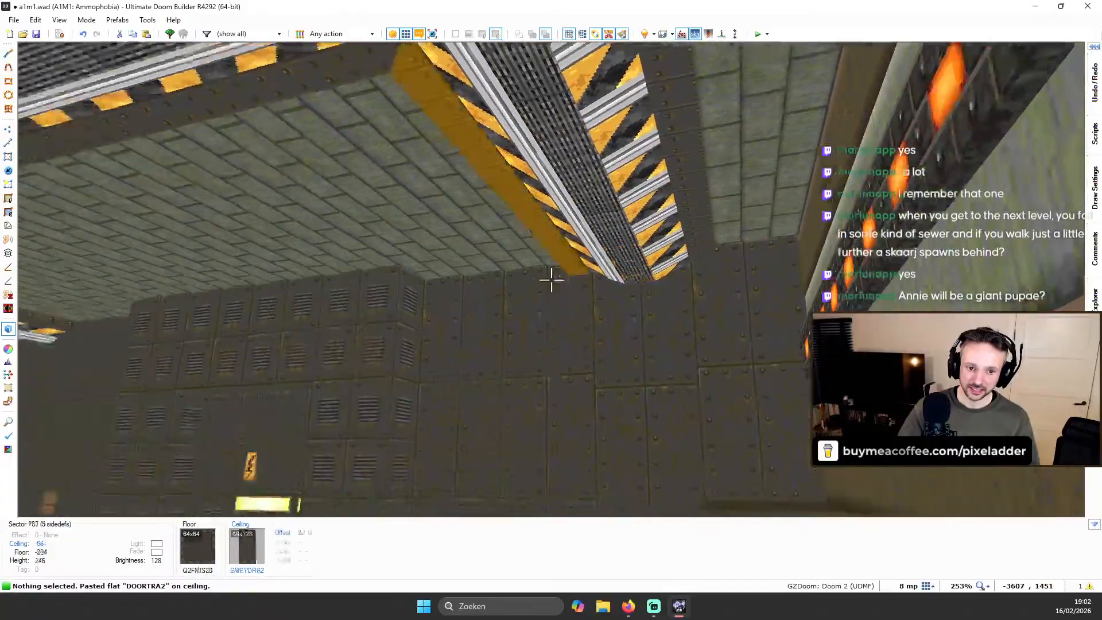
{"action": "key", "text": "d"}
{"action": "key", "text": "e"}
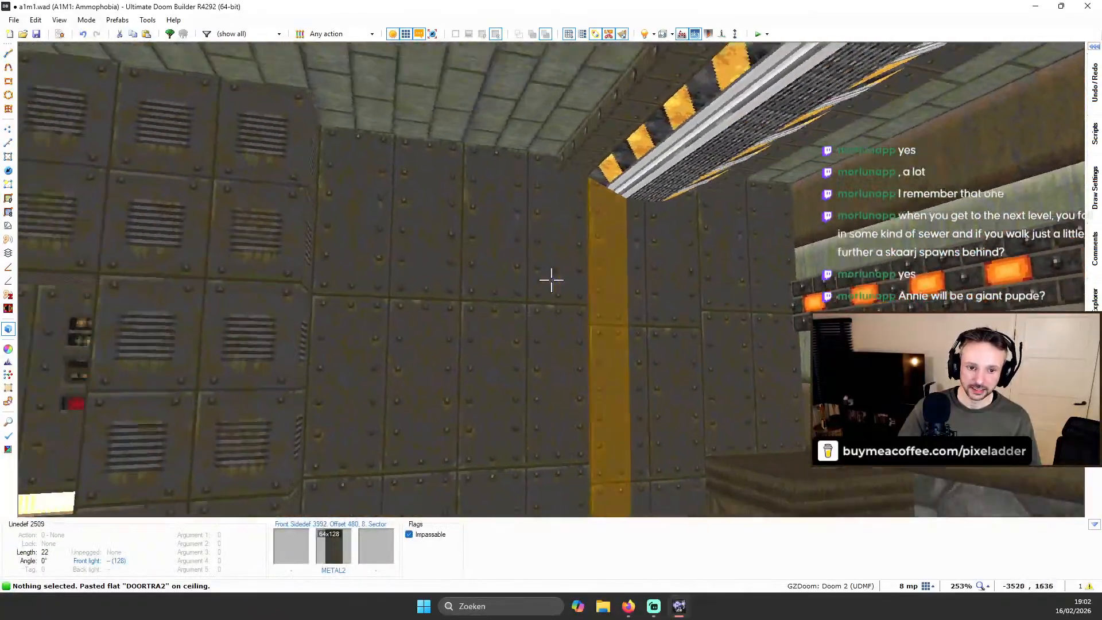
{"action": "key", "text": "d"}
{"action": "key", "text": "ctrl+a"}
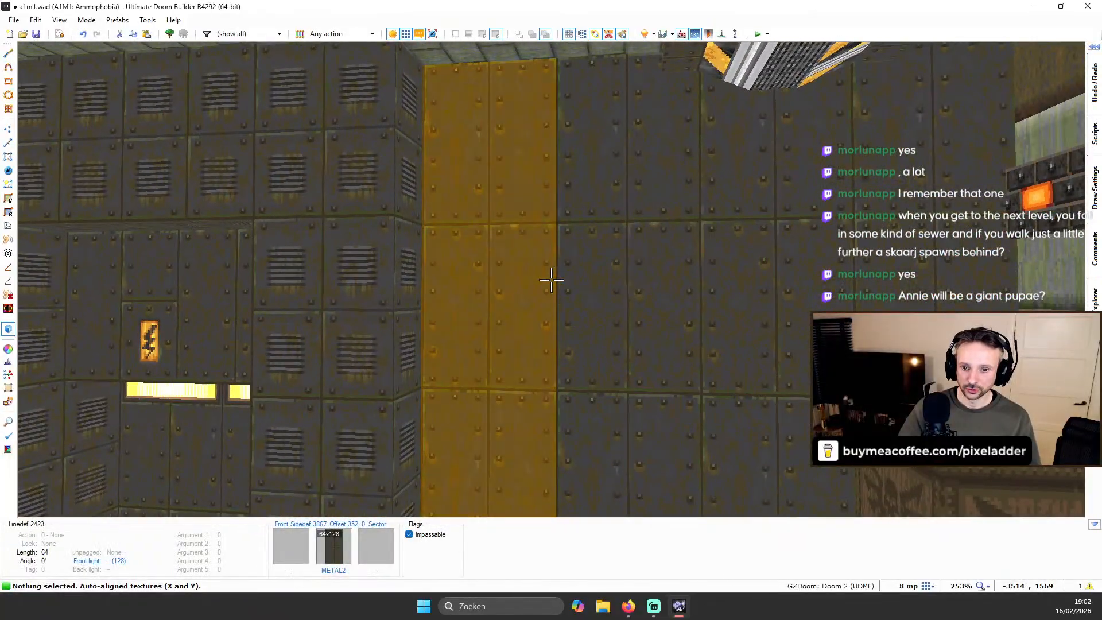
{"action": "key", "text": "e"}
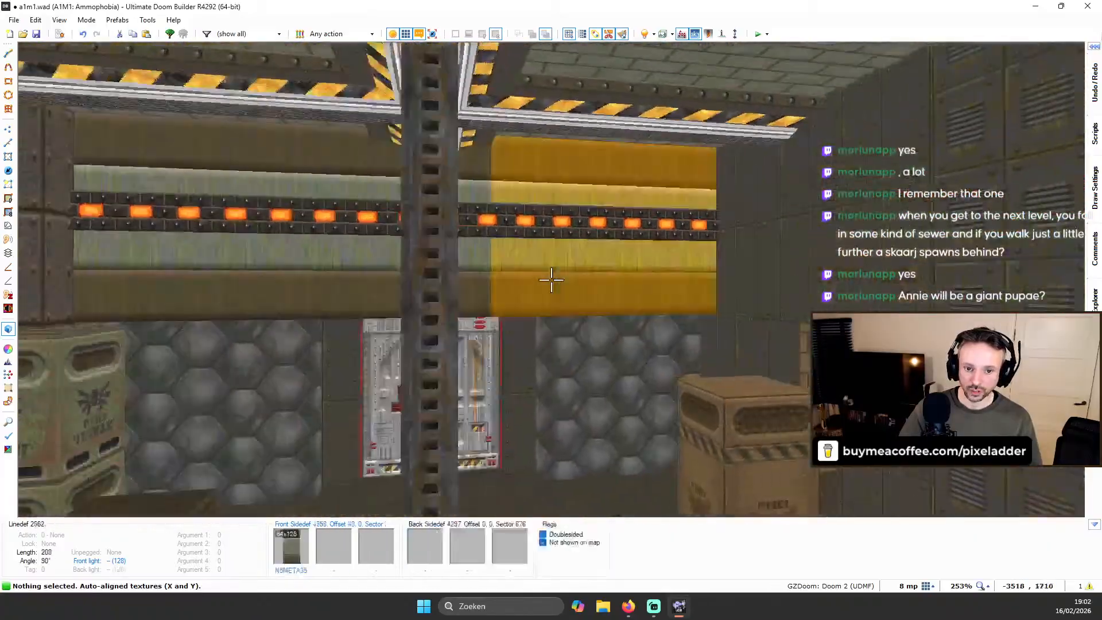
{"action": "key", "text": "e"}
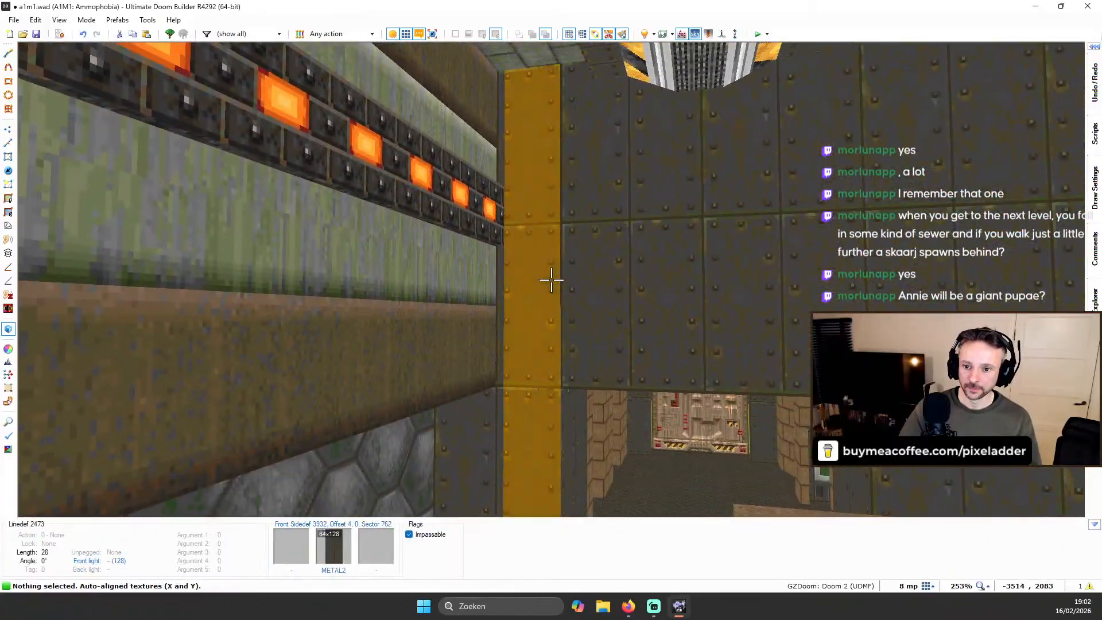
{"action": "key", "text": "q"}
{"action": "scroll", "coordinate": [556, 280], "scroll_direction": "down", "scroll_amount": 2}
{"action": "key", "text": "ctrl+s"}
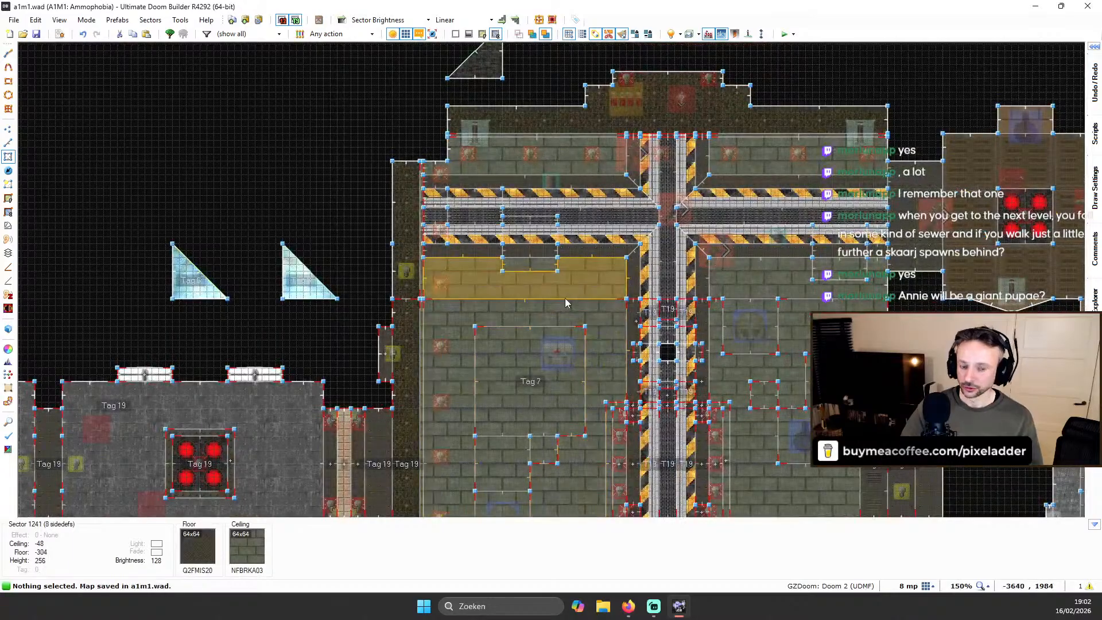
Move the three vertices of the dark triangular sector just north of the hall about 190 map units west
{"action": "scroll", "coordinate": [566, 348], "scroll_direction": "down", "scroll_amount": 4}
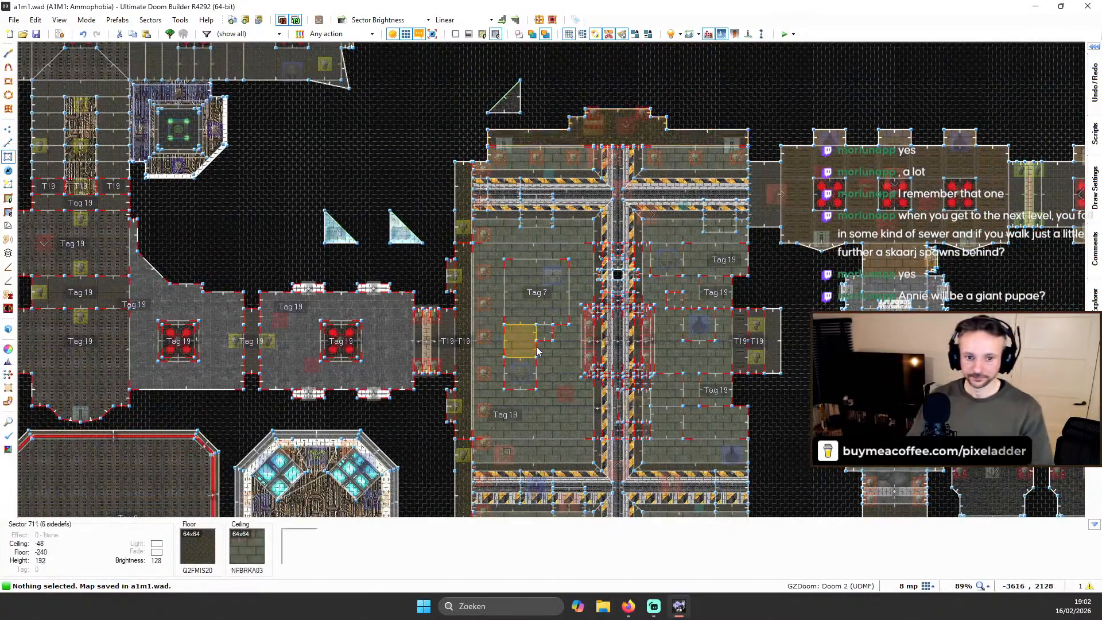
{"action": "scroll", "coordinate": [566, 348], "scroll_direction": "up", "scroll_amount": 2}
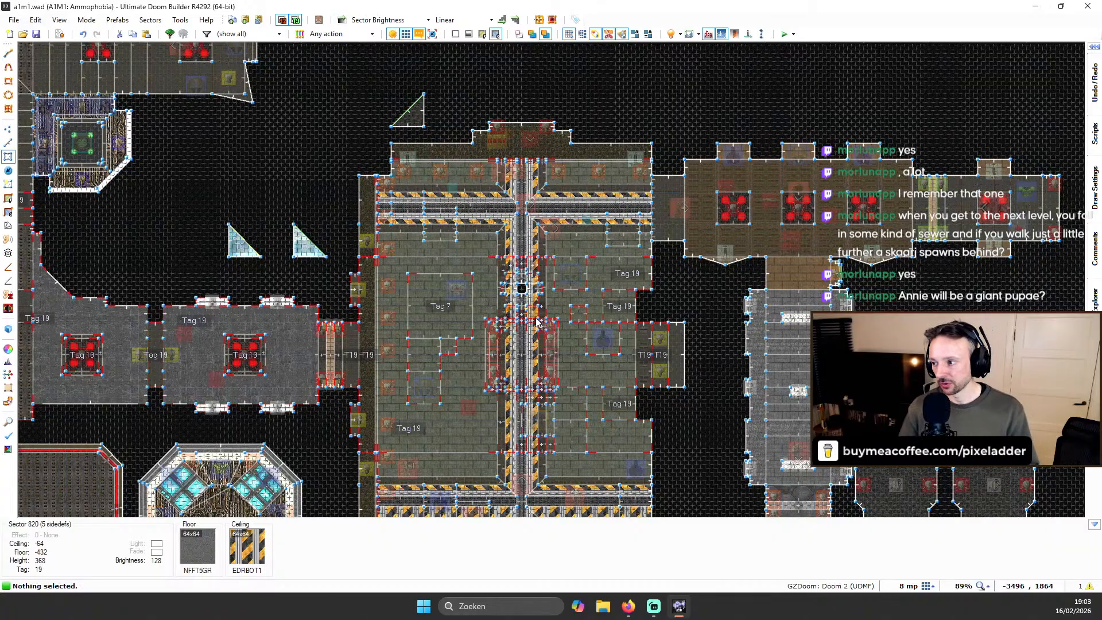
{"action": "key", "text": "Left"}
{"action": "key", "text": "Up"}
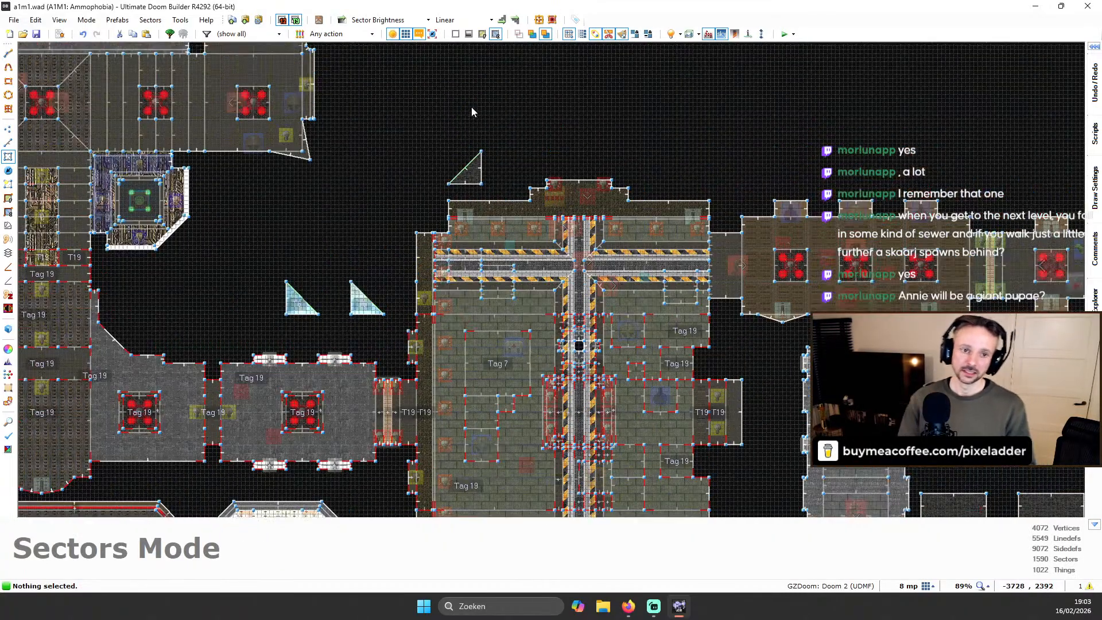
{"action": "scroll", "coordinate": [472, 111], "scroll_direction": "up", "scroll_amount": 2}
{"action": "key", "text": "l"}
{"action": "left_click_drag", "start_coordinate": [382, 94], "coordinate": [525, 216]}
{"action": "scroll", "coordinate": [492, 204], "scroll_direction": "up", "scroll_amount": 1}
{"action": "key", "text": "v"}
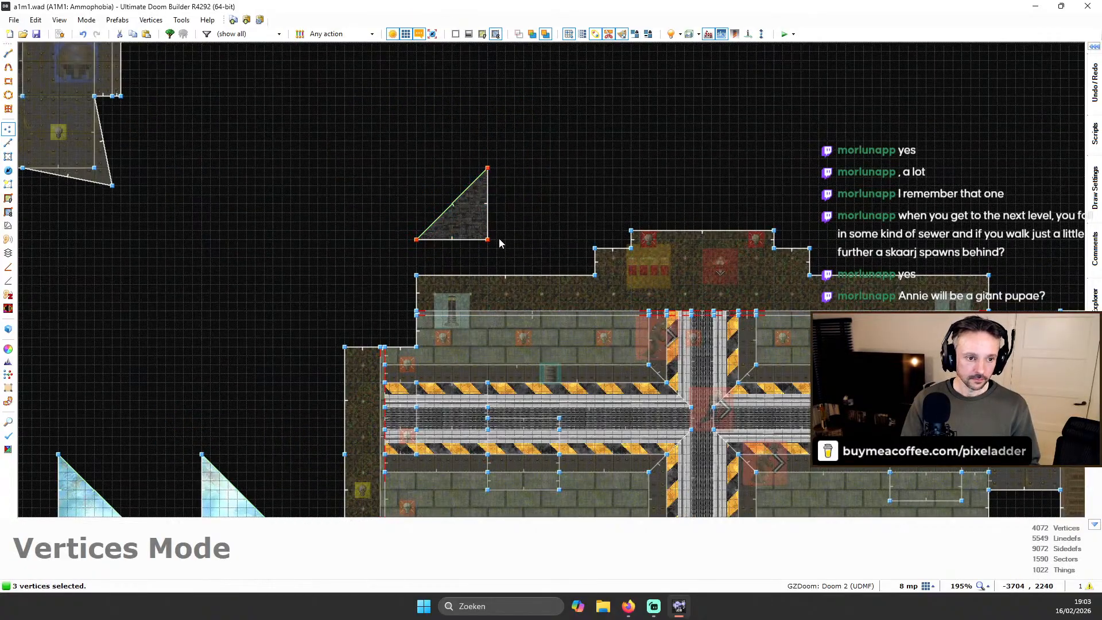
{"action": "right_click", "coordinate": [498, 239]}
{"action": "key", "text": "Escape"}
{"action": "mouse_move", "coordinate": [383, 142]}
{"action": "left_mouse_down"}
{"action": "mouse_move", "coordinate": [583, 276]}
{"action": "mouse_move", "coordinate": [538, 256]}
{"action": "mouse_move", "coordinate": [274, 244]}
{"action": "left_mouse_up"}
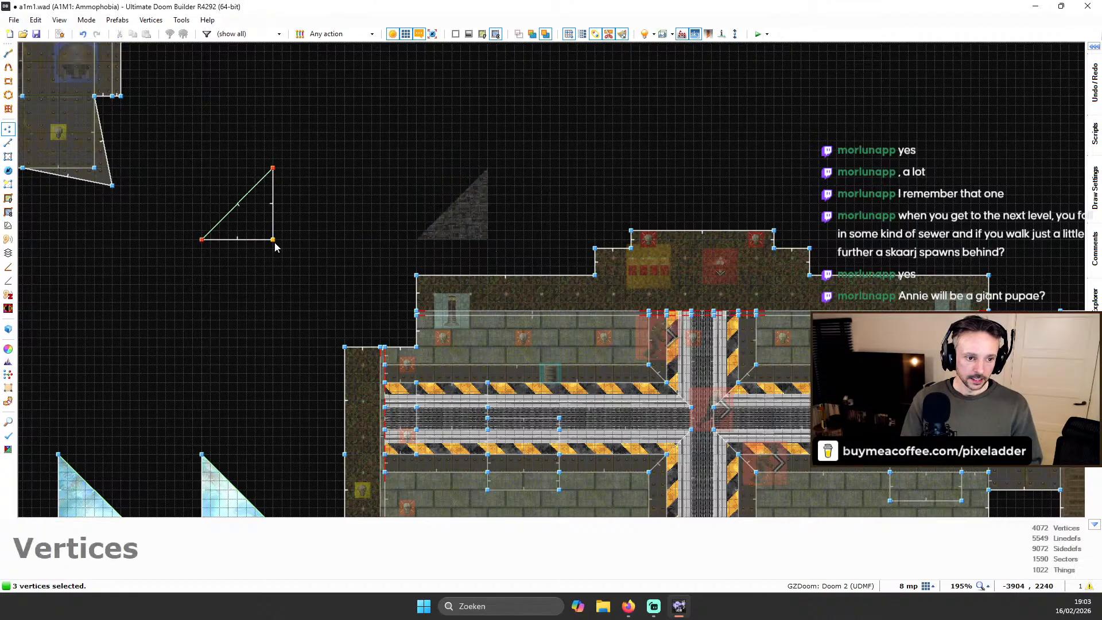
{"action": "right_click_drag", "start_coordinate": [275, 243], "coordinate": [275, 243]}
Clear the vertex selection and save the map
{"action": "scroll", "coordinate": [317, 220], "scroll_direction": "down", "scroll_amount": 2}
{"action": "key", "text": "c"}
{"action": "scroll", "coordinate": [289, 278], "scroll_direction": "down", "scroll_amount": 2}
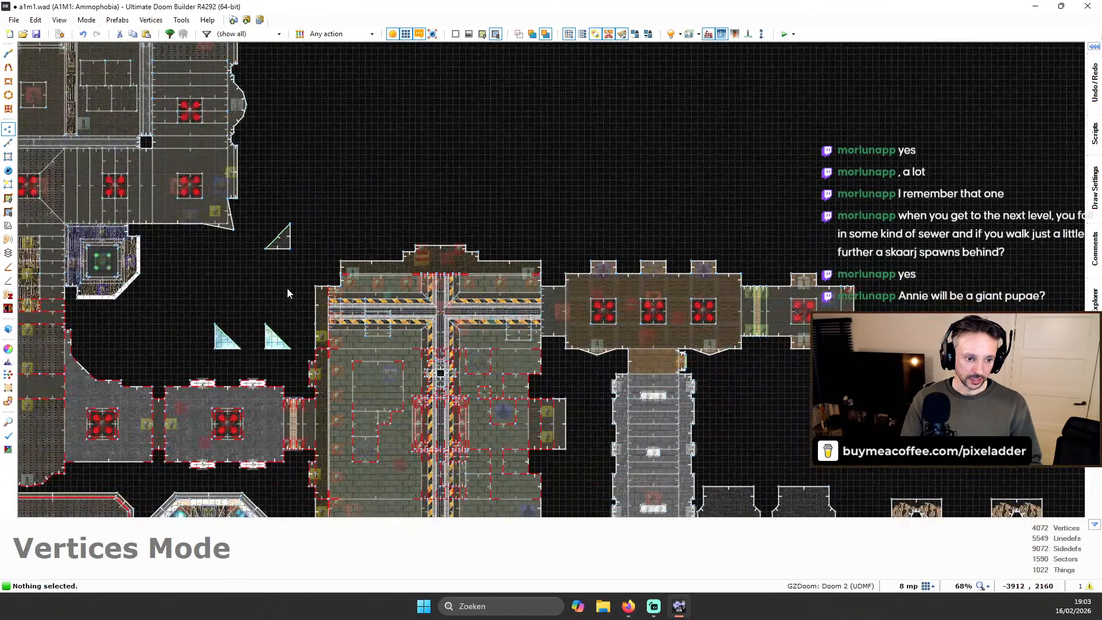
{"action": "scroll", "coordinate": [289, 293], "scroll_direction": "up", "scroll_amount": 3}
{"action": "left_click_drag", "start_coordinate": [104, 270], "coordinate": [305, 384]}
{"action": "left_click", "coordinate": [320, 304]}
{"action": "scroll", "coordinate": [322, 253], "scroll_direction": "down", "scroll_amount": 4}
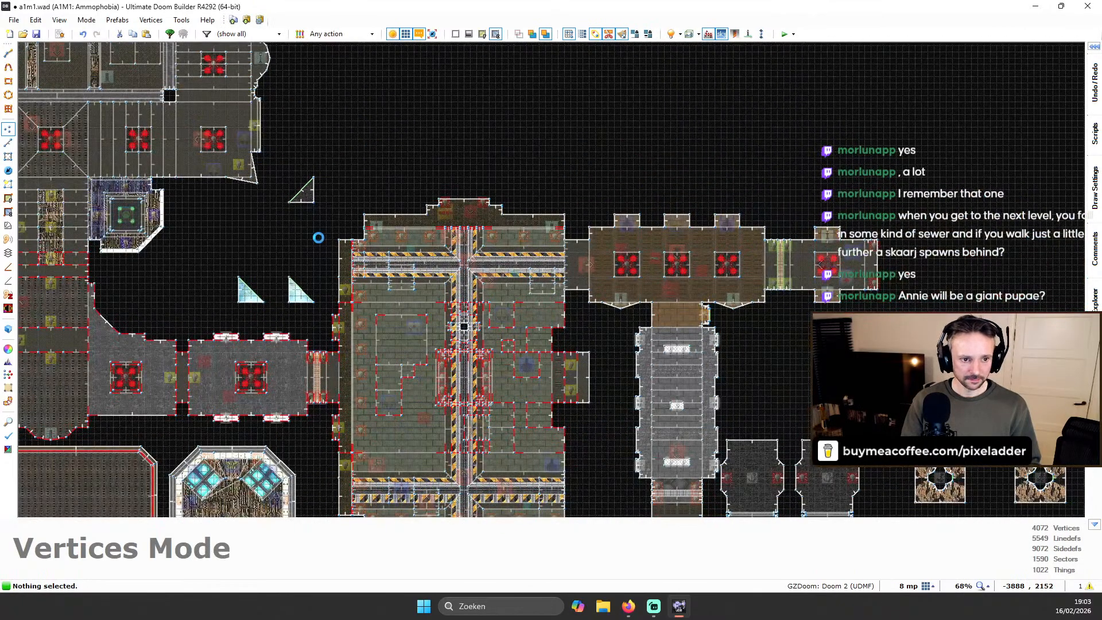
{"action": "key", "text": "ctrl+s"}
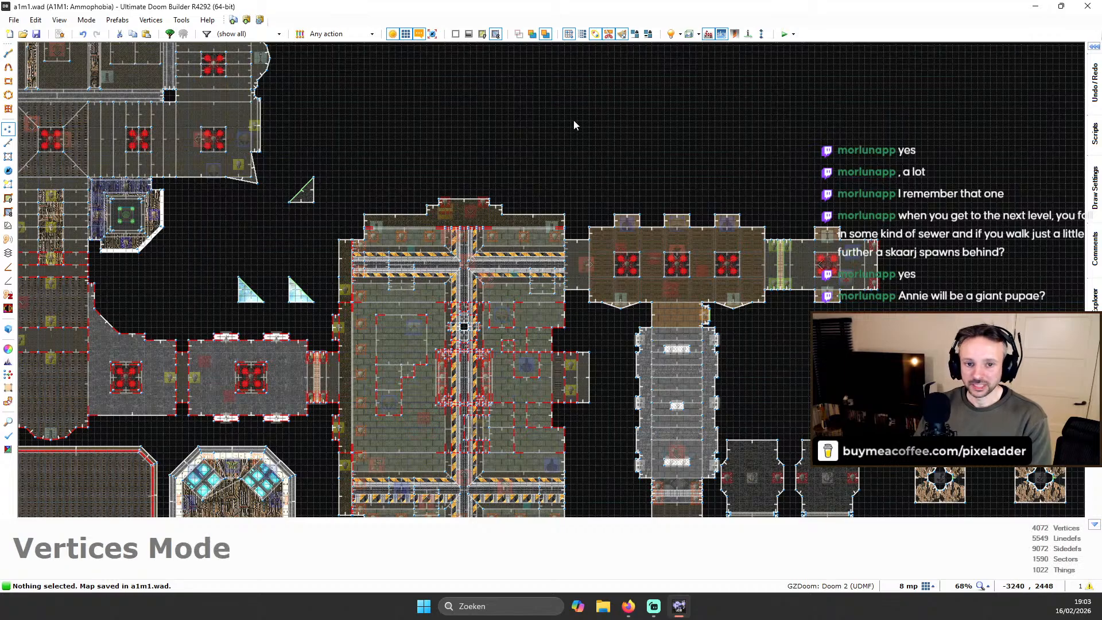
Examine the overall a1m1 layout from the northern cave section down to the southern rooms, re-saving the map along the way
{"action": "scroll", "coordinate": [573, 119], "scroll_direction": "down", "scroll_amount": 2}
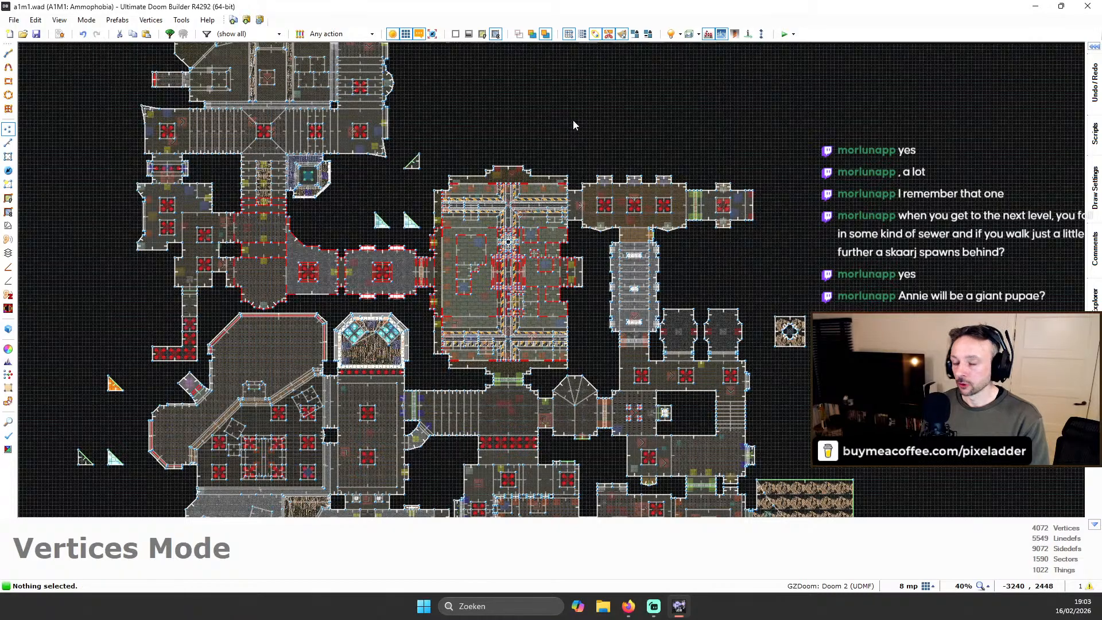
{"action": "key", "text": "Up"}
{"action": "key", "text": "Up"}
{"action": "key", "text": "Right"}
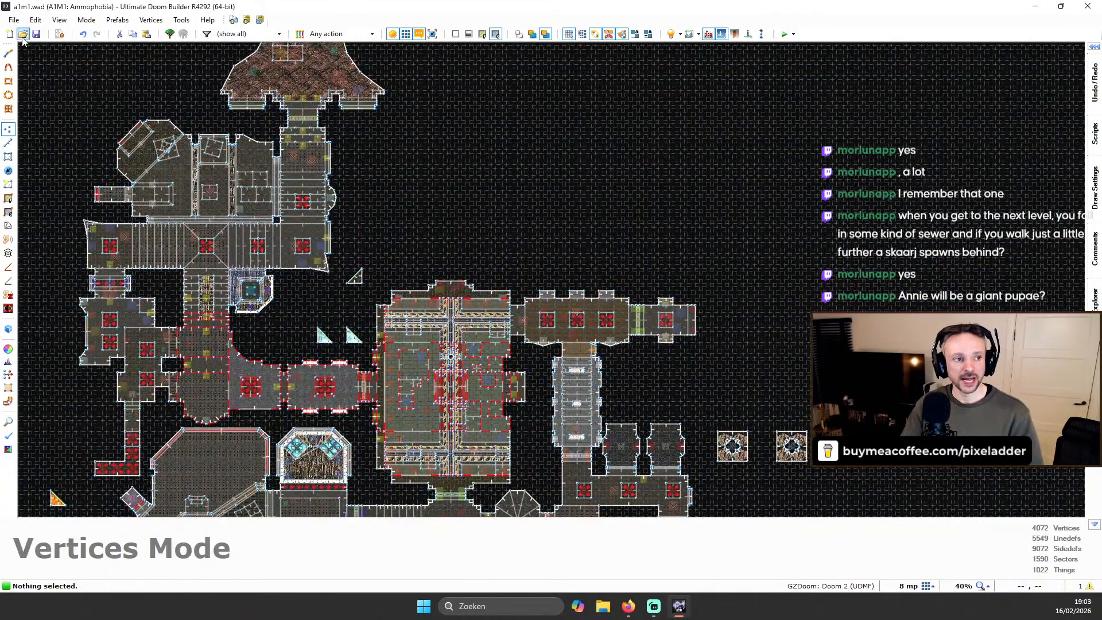
{"action": "left_click", "coordinate": [37, 38]}
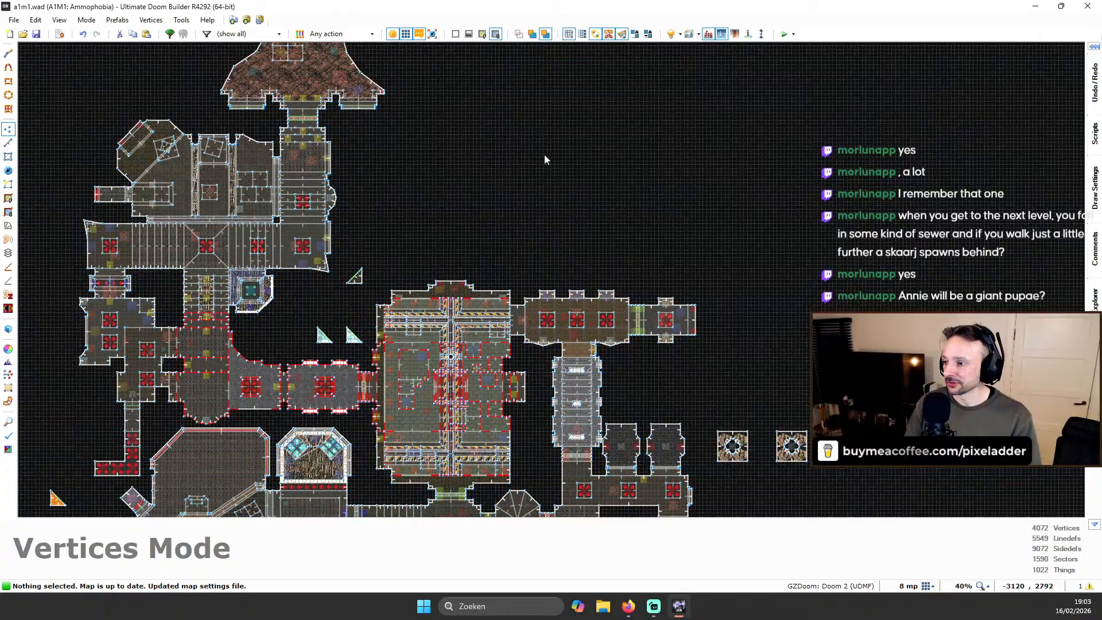
{"action": "scroll", "coordinate": [516, 129], "scroll_direction": "down", "scroll_amount": 5}
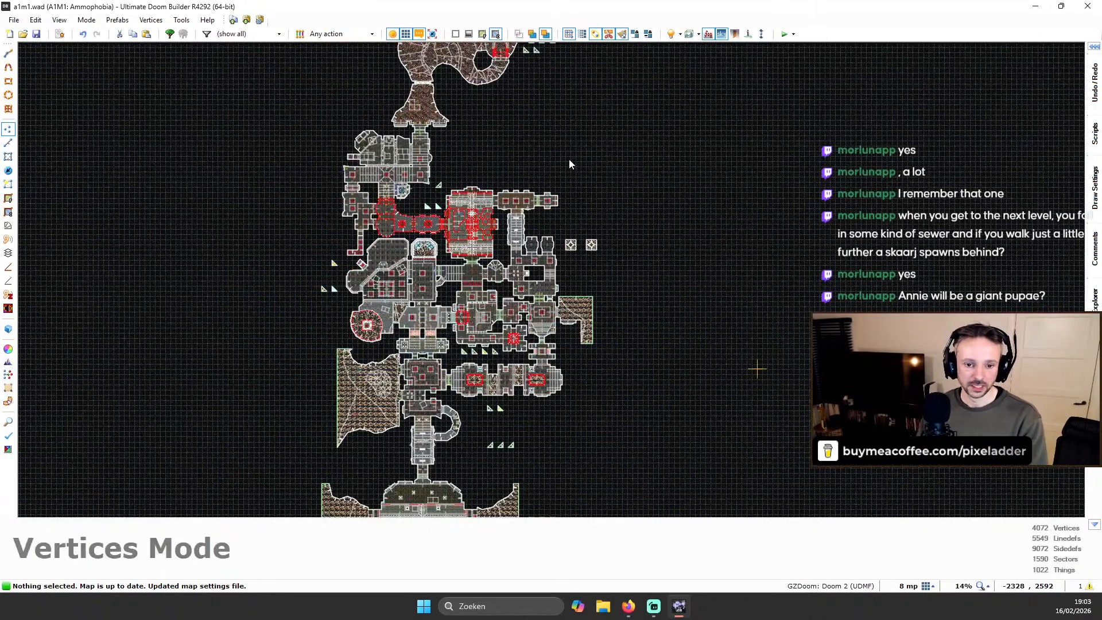
{"action": "key", "text": "Up"}
{"action": "key", "text": "Up"}
{"action": "key", "text": "Up"}
{"action": "key", "text": "Left"}
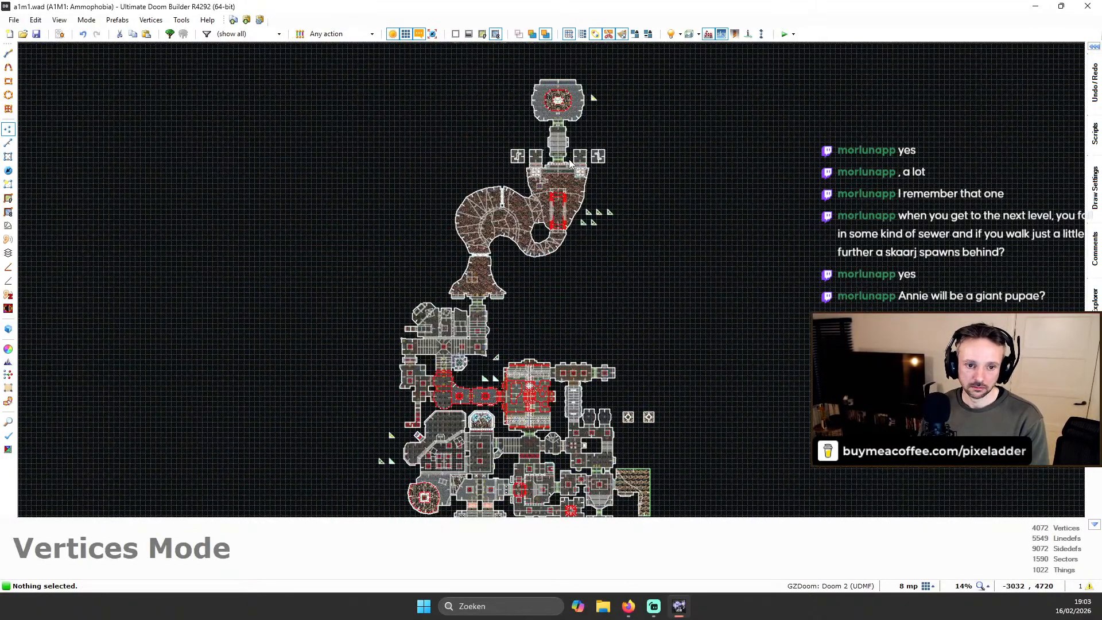
{"action": "key", "text": "Right"}
{"action": "key", "text": "Down"}
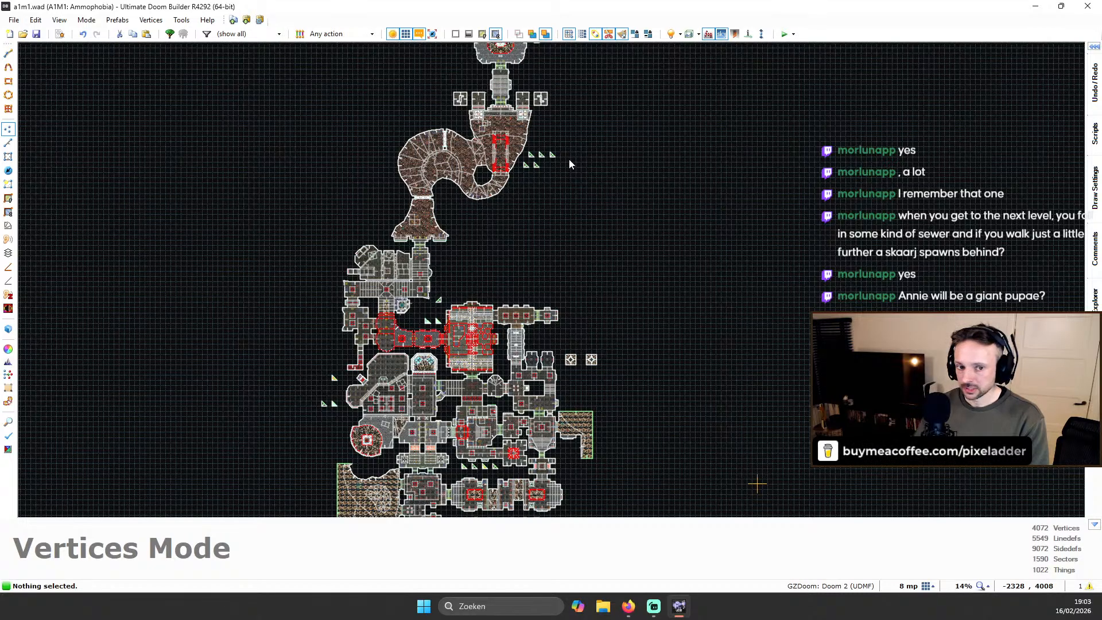
{"action": "scroll", "coordinate": [576, 192], "scroll_direction": "up", "scroll_amount": 1}
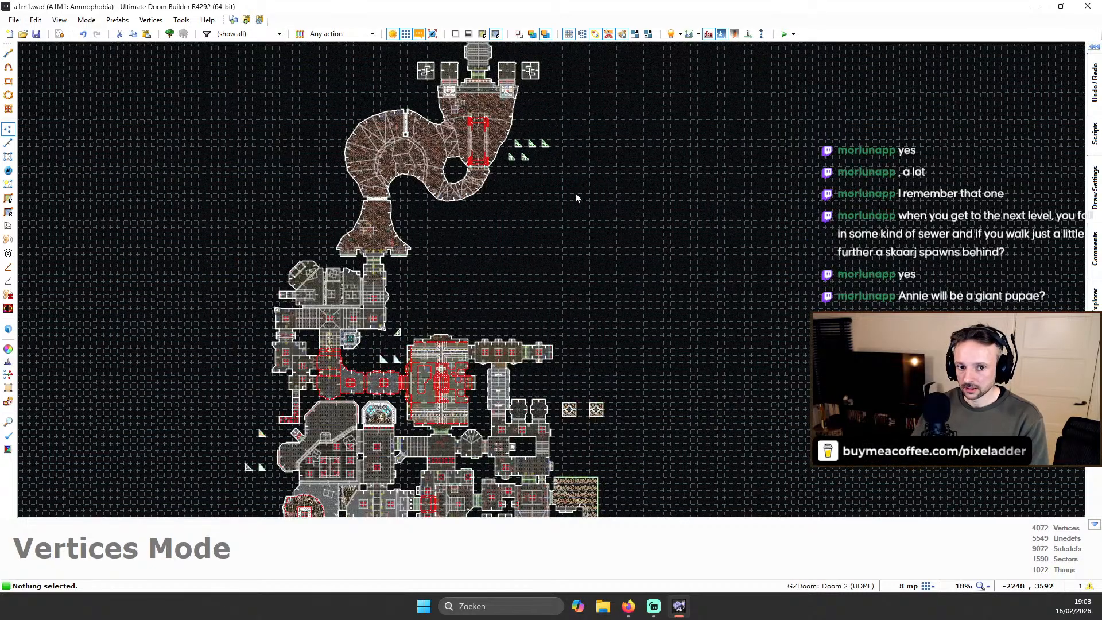
{"action": "left_click", "coordinate": [40, 33]}
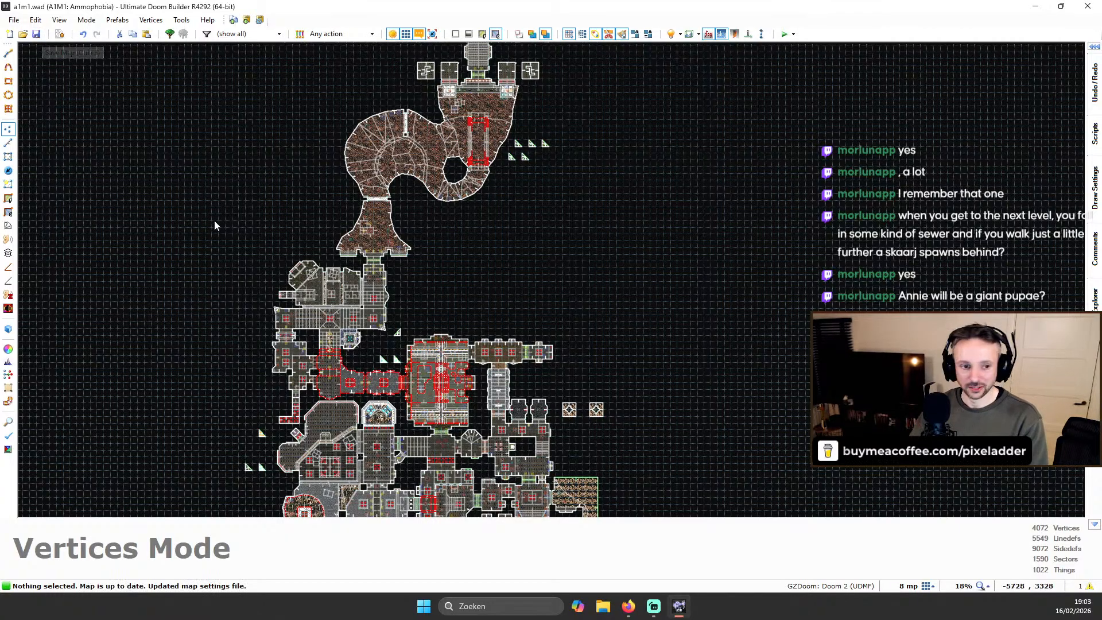
{"action": "scroll", "coordinate": [532, 278], "scroll_direction": "down", "scroll_amount": 1}
{"action": "scroll", "coordinate": [532, 262], "scroll_direction": "up", "scroll_amount": 1}
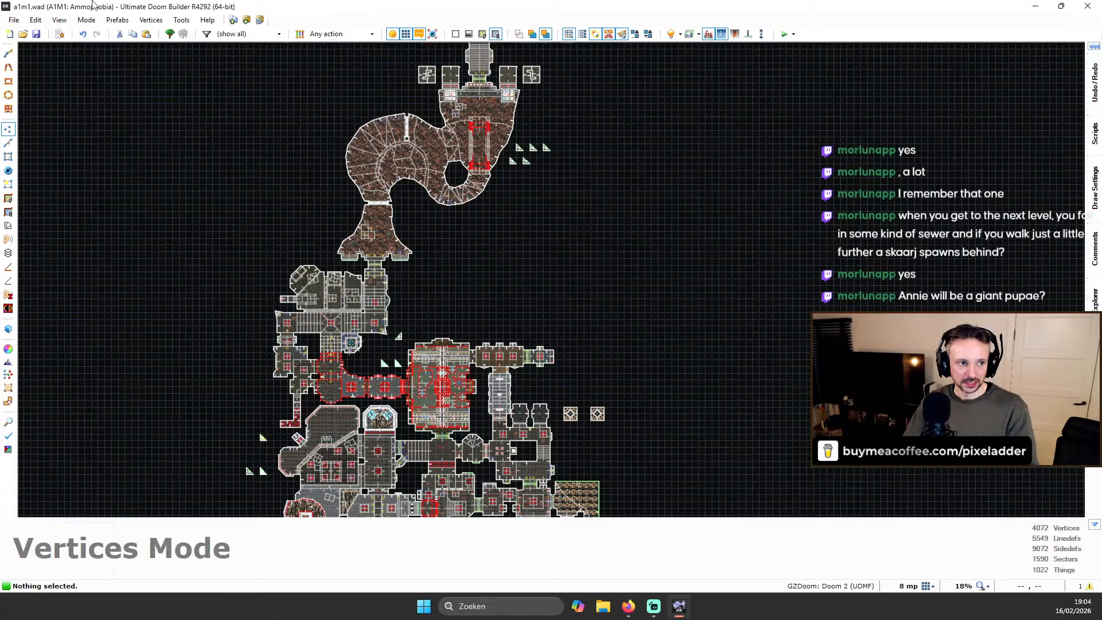
{"action": "left_click", "coordinate": [39, 33]}
{"action": "middle_click_drag", "start_coordinate": [414, 369], "coordinate": [414, 187]}
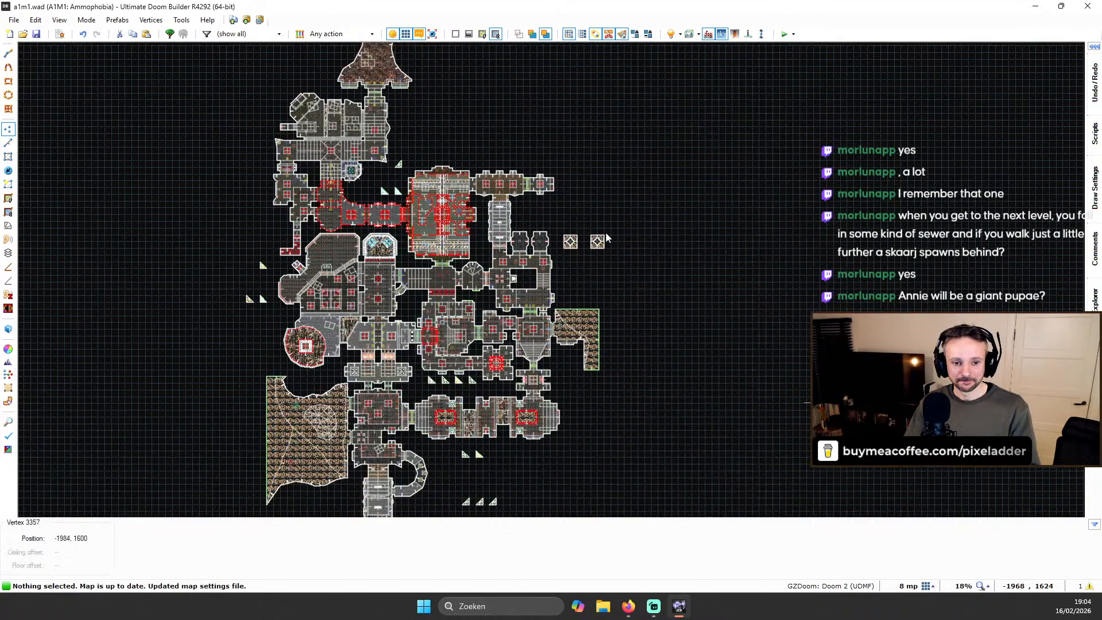
Inspect the stair corridor east of the large hall in 3D view and turn full brightness off
{"action": "scroll", "coordinate": [413, 187], "scroll_direction": "up", "scroll_amount": 1}
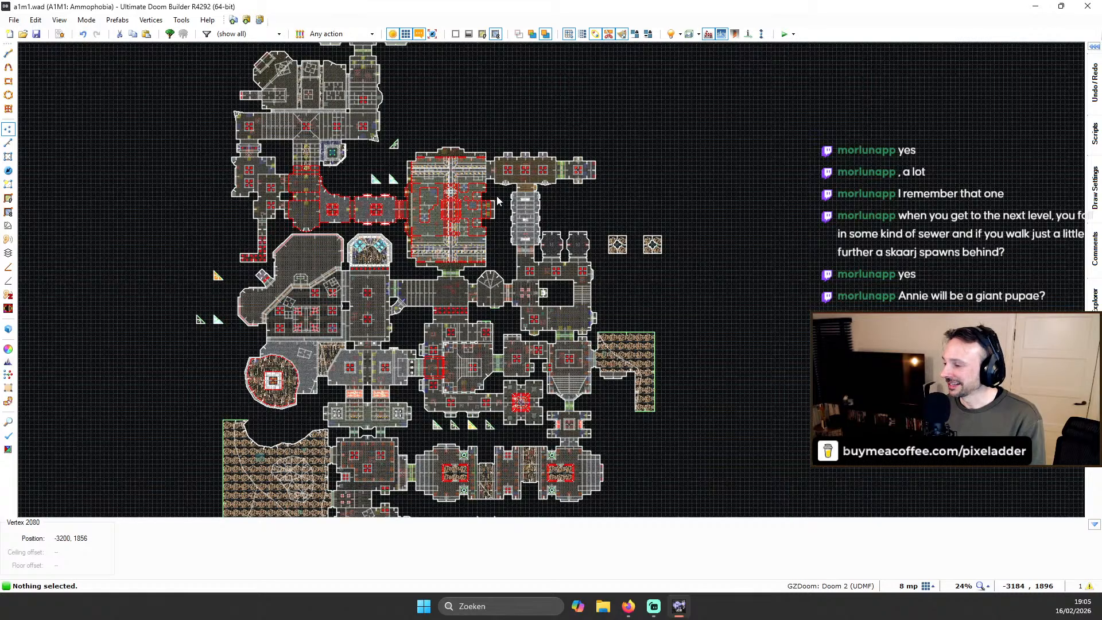
{"action": "scroll", "coordinate": [692, 178], "scroll_direction": "up", "scroll_amount": 1}
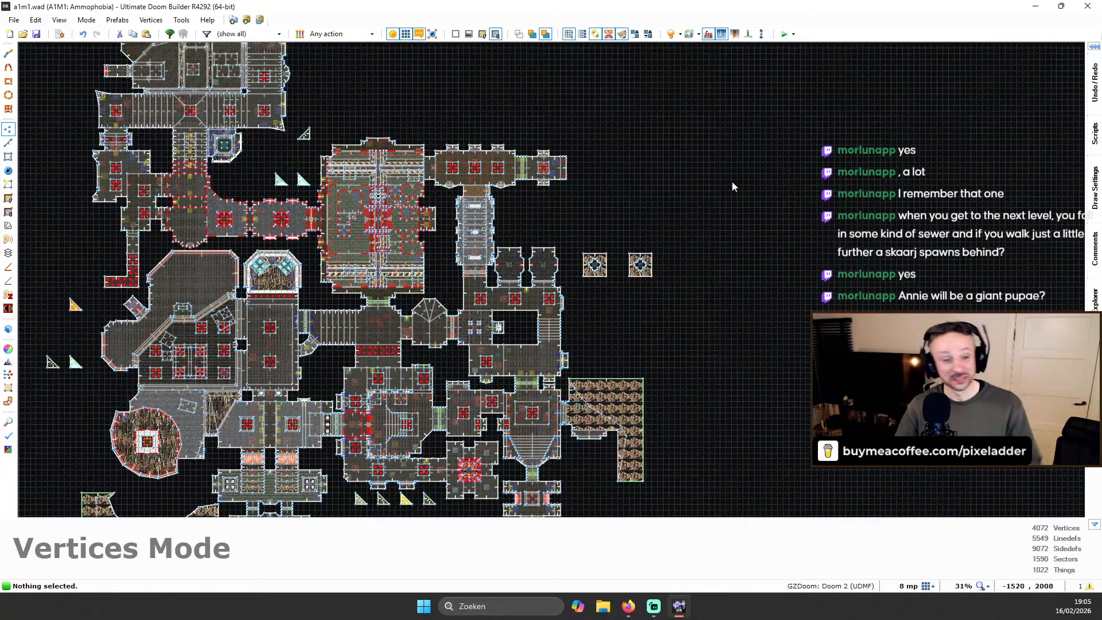
{"action": "scroll", "coordinate": [732, 181], "scroll_direction": "up", "scroll_amount": 5}
{"action": "key", "text": "q"}
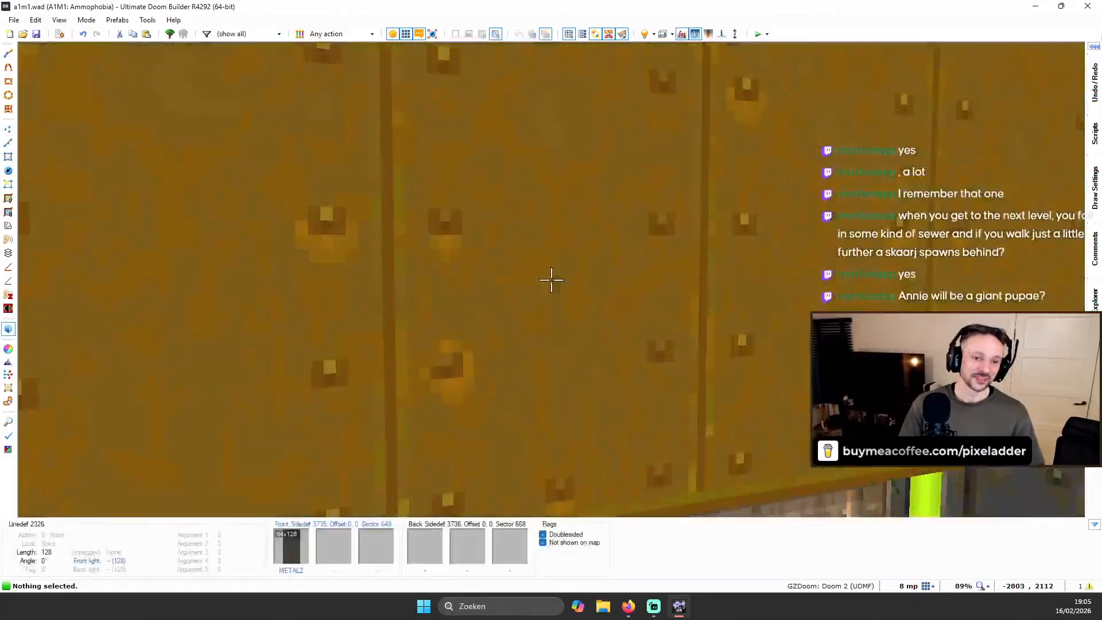
{"action": "key", "text": "s"}
{"action": "key", "text": "w"}
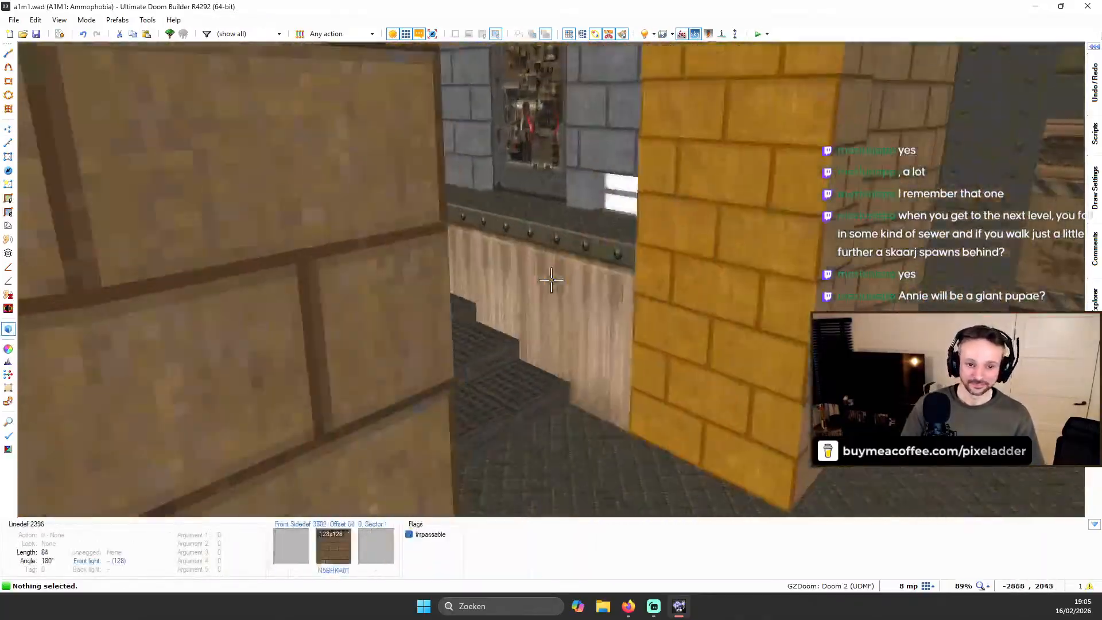
{"action": "key", "text": "b"}
{"action": "key", "text": "q"}
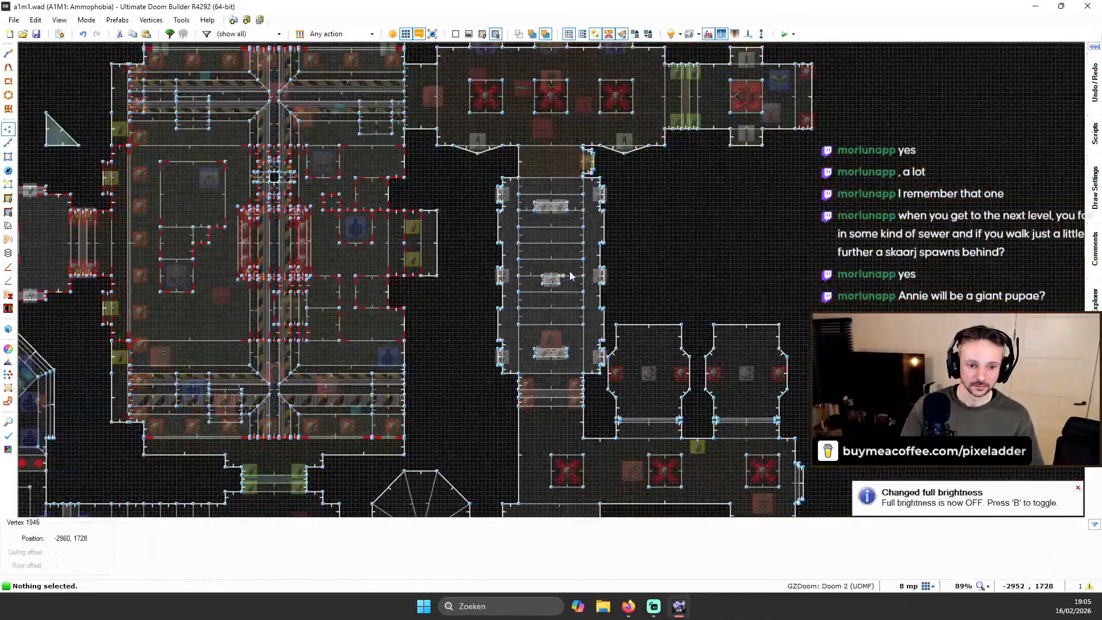
Inspect the wall panels and ceiling beams of the southern entrance corridor in 3D view
{"action": "scroll", "coordinate": [570, 276], "scroll_direction": "down", "scroll_amount": 6}
{"action": "scroll", "coordinate": [594, 396], "scroll_direction": "up", "scroll_amount": 3}
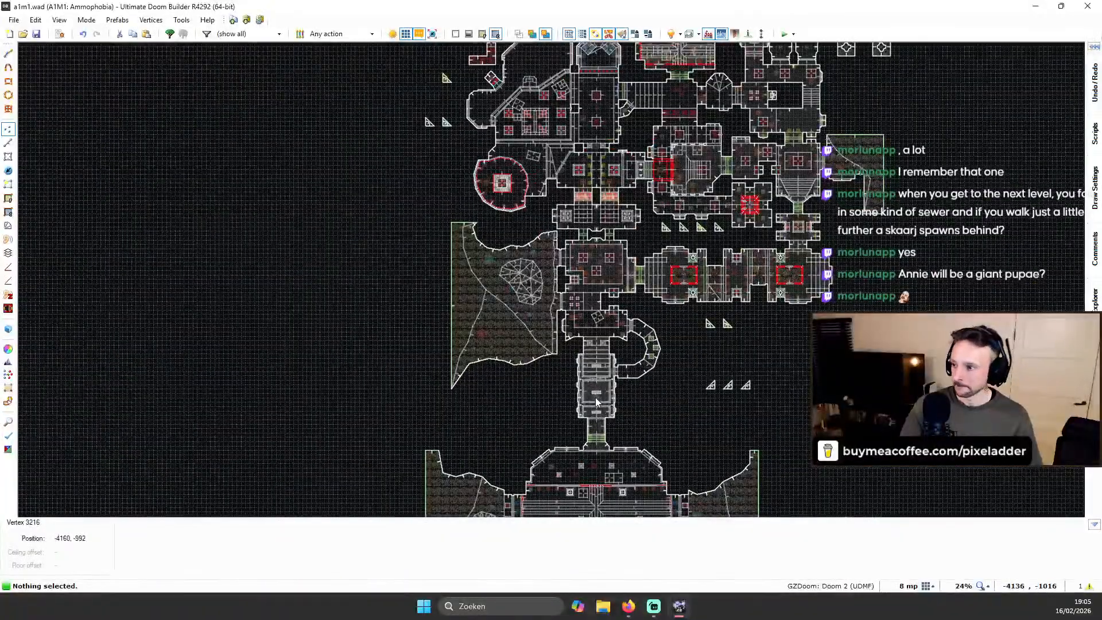
{"action": "key", "text": "q"}
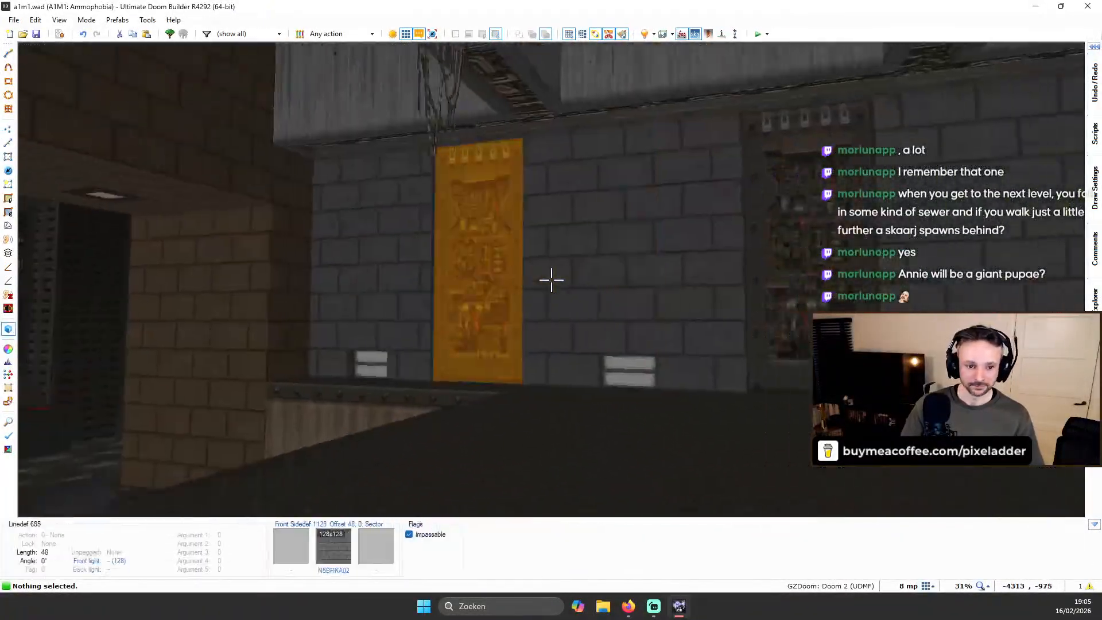
{"action": "key", "text": "w"}
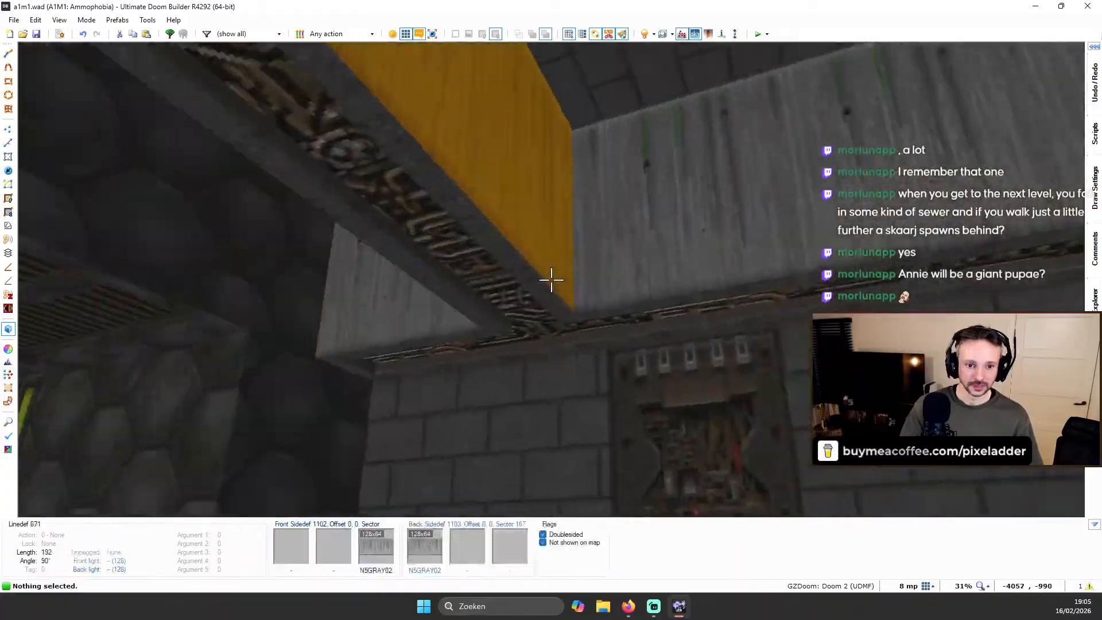
{"action": "key", "text": "q"}
Examine the walls, steps and switch alcove of the stair corridor east of the large hall in 3D view
{"action": "scroll", "coordinate": [621, 150], "scroll_direction": "up", "scroll_amount": 2}
{"action": "scroll", "coordinate": [621, 164], "scroll_direction": "down", "scroll_amount": 5}
{"action": "scroll", "coordinate": [651, 163], "scroll_direction": "up", "scroll_amount": 5}
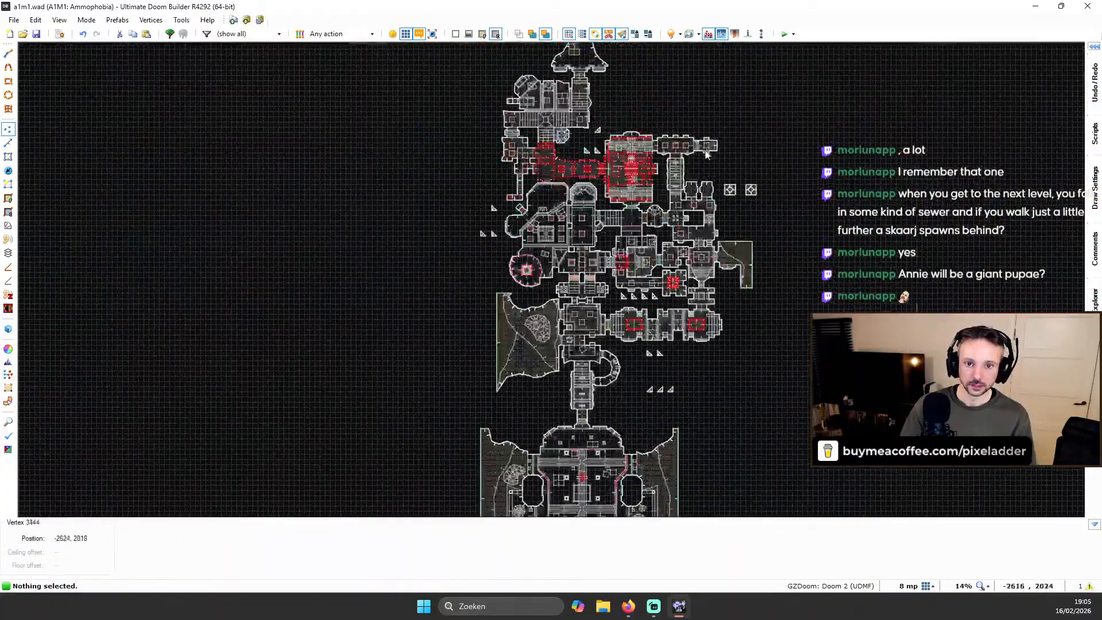
{"action": "key", "text": "q"}
{"action": "key", "text": "w"}
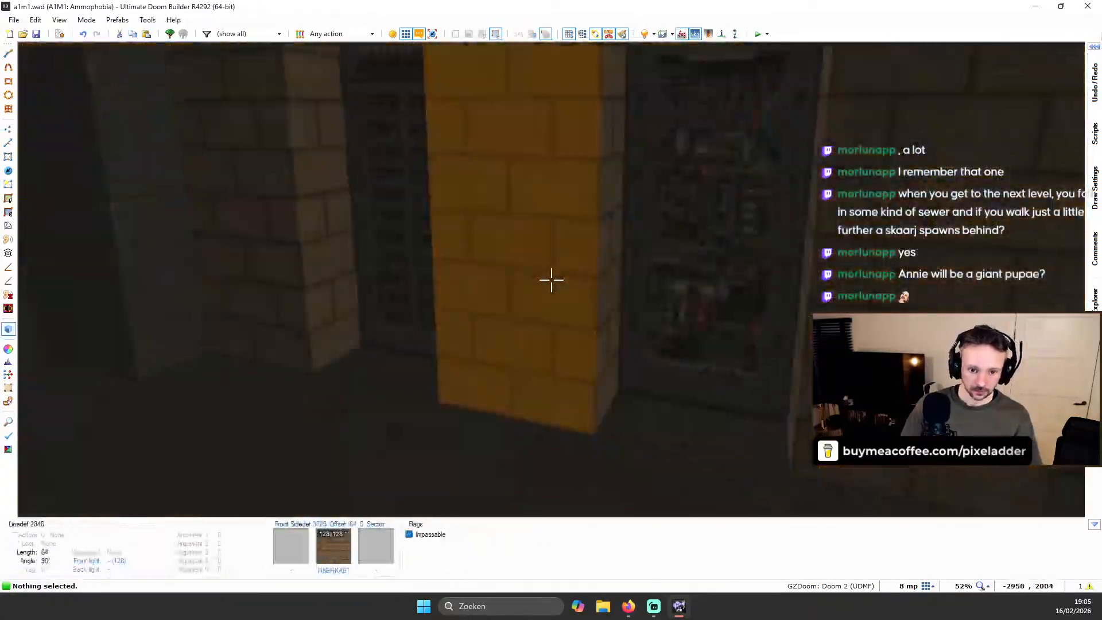
{"action": "key", "text": "w"}
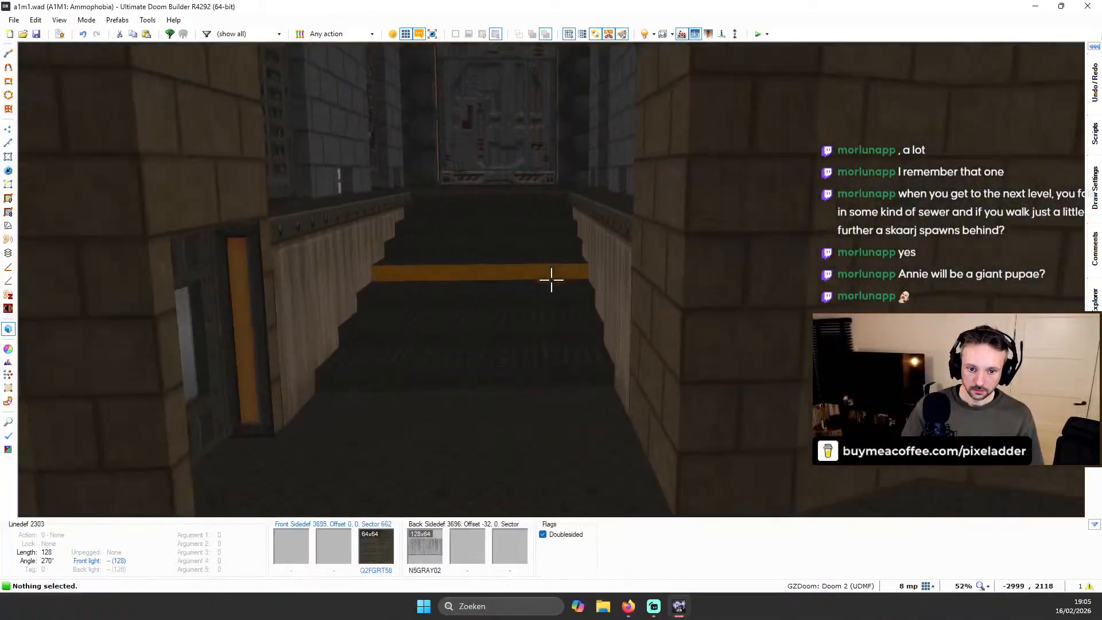
{"action": "key", "text": "w"}
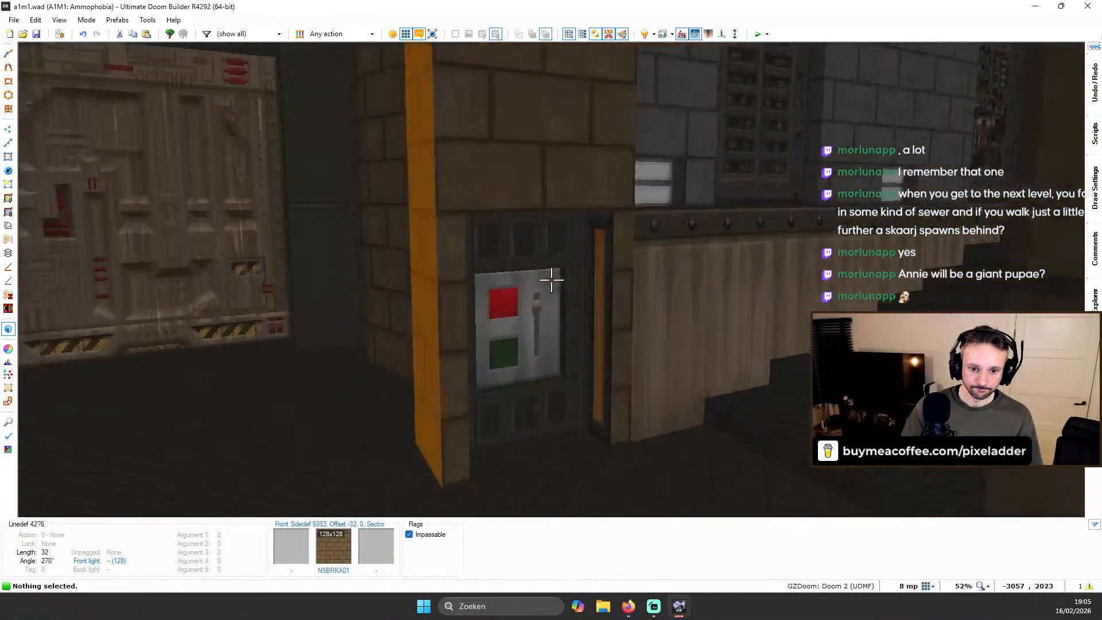
{"action": "key", "text": "w"}
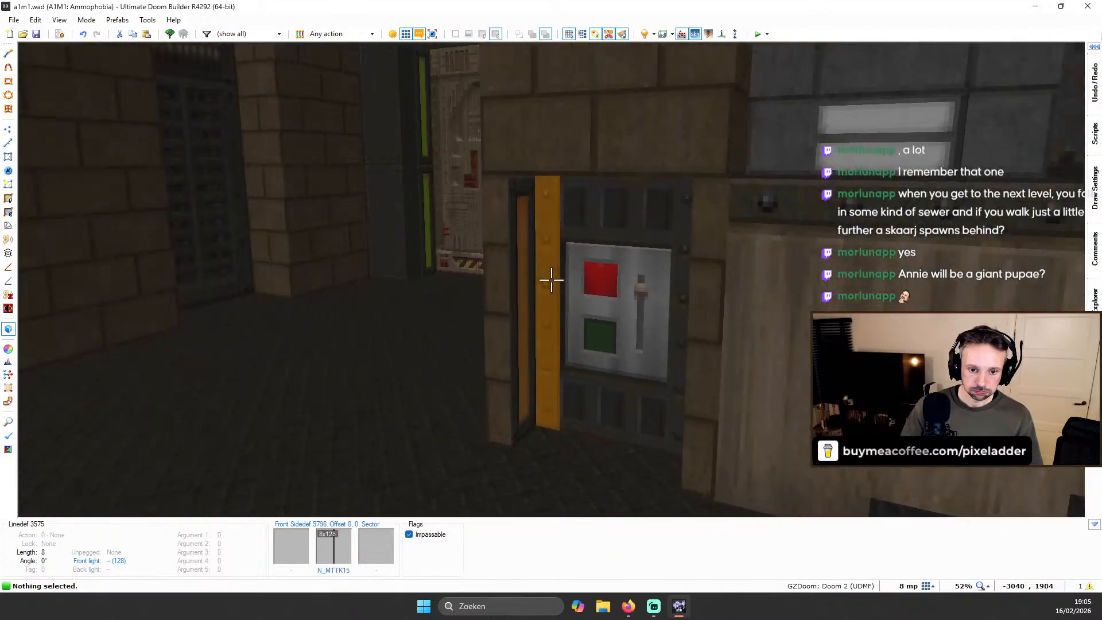
Set thing visibility to sprite only in 3D view and examine the large hall's lights and Tag 7 ceiling area
{"action": "key", "text": "t"}
{"action": "key", "text": "w"}
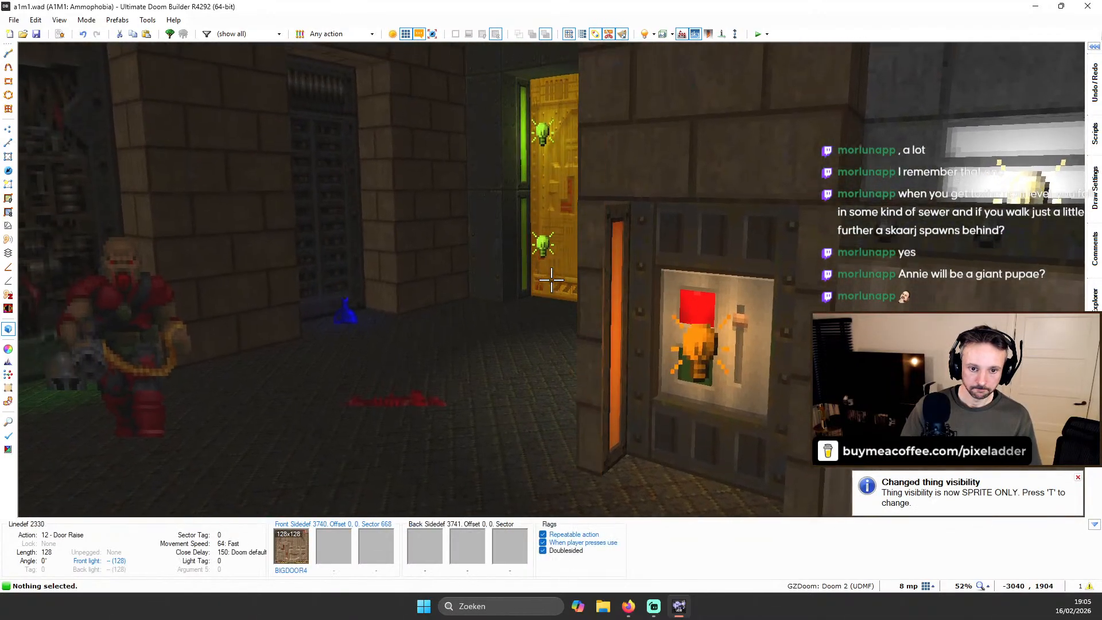
{"action": "key", "text": "w"}
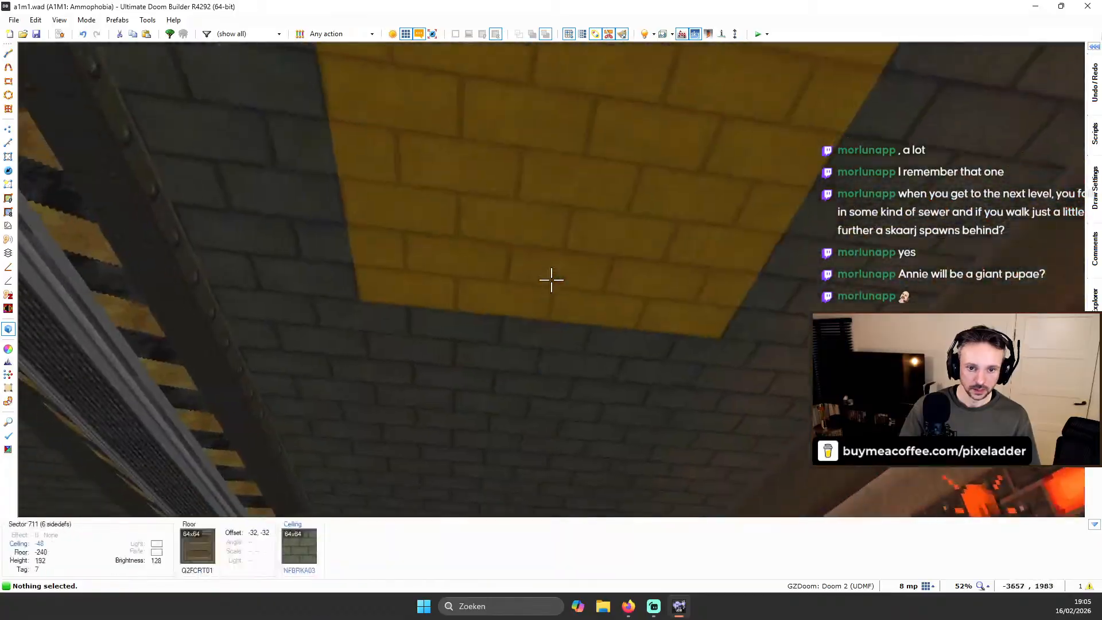
{"action": "key", "text": "q"}
{"action": "scroll", "coordinate": [421, 277], "scroll_direction": "up", "scroll_amount": 6}
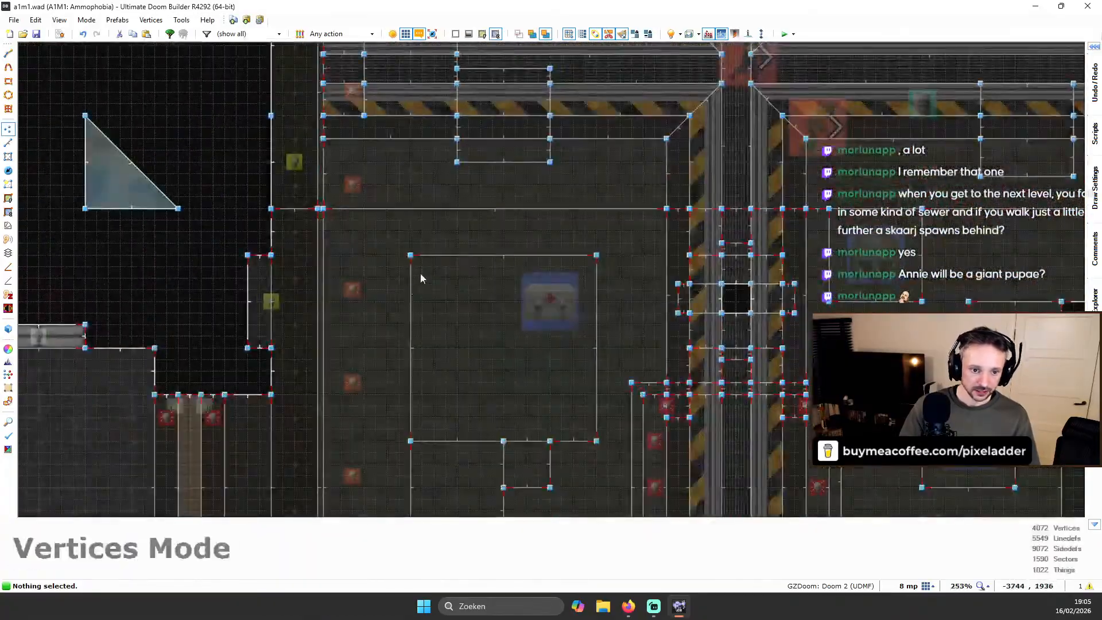
{"action": "scroll", "coordinate": [332, 147], "scroll_direction": "down", "scroll_amount": 1}
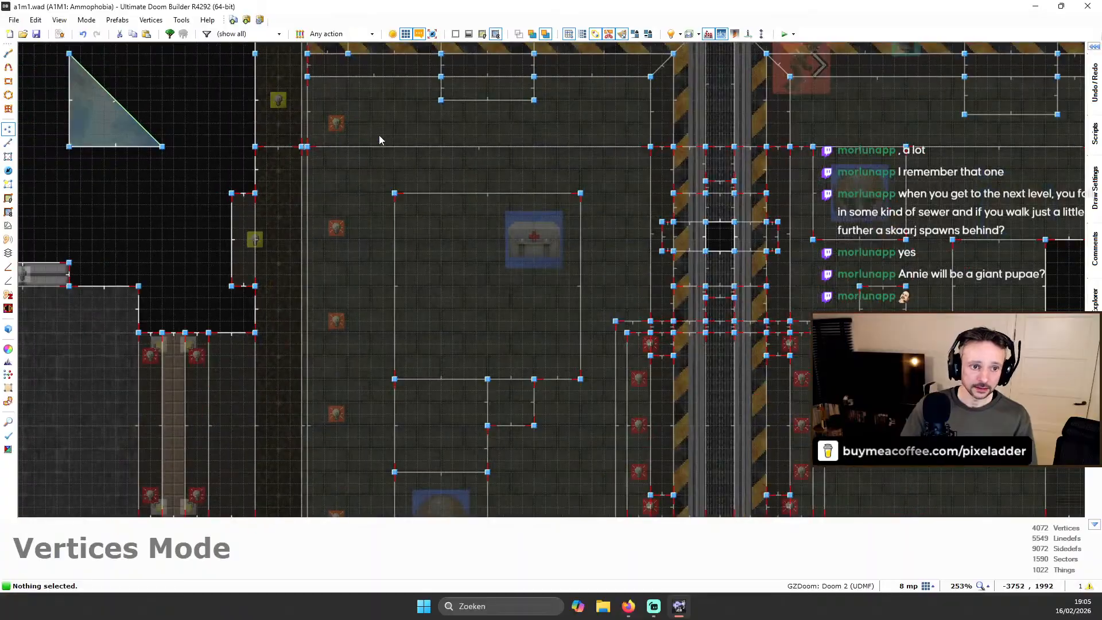
Examine the large hall's ceiling tracks, support beam, Tag 19 ceiling and crates in 3D view
{"action": "scroll", "coordinate": [338, 105], "scroll_direction": "up", "scroll_amount": 1}
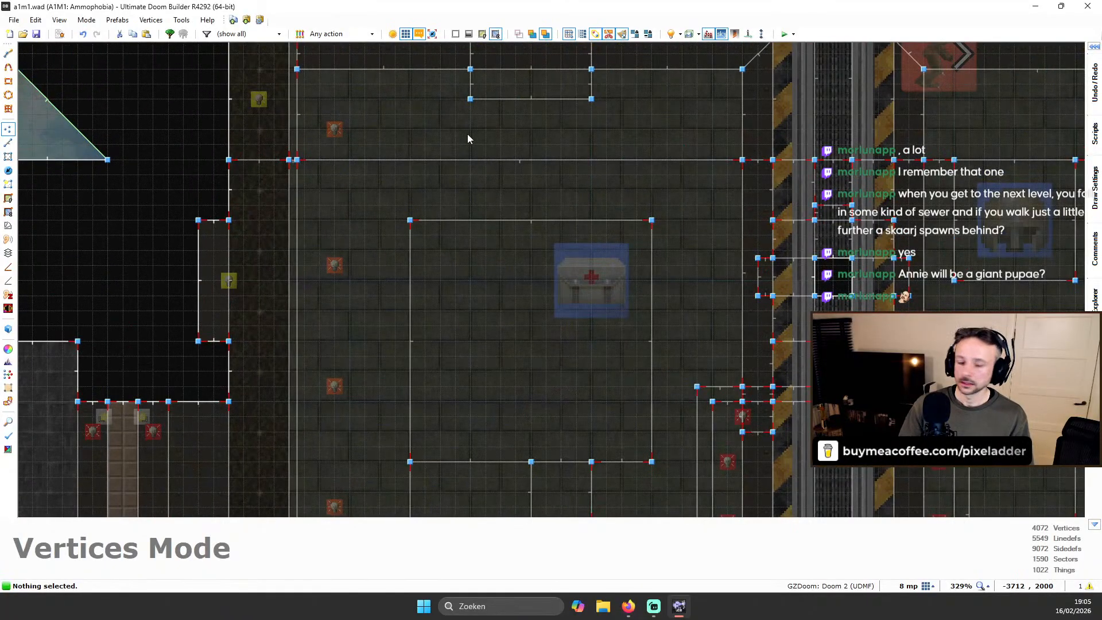
{"action": "key", "text": "q"}
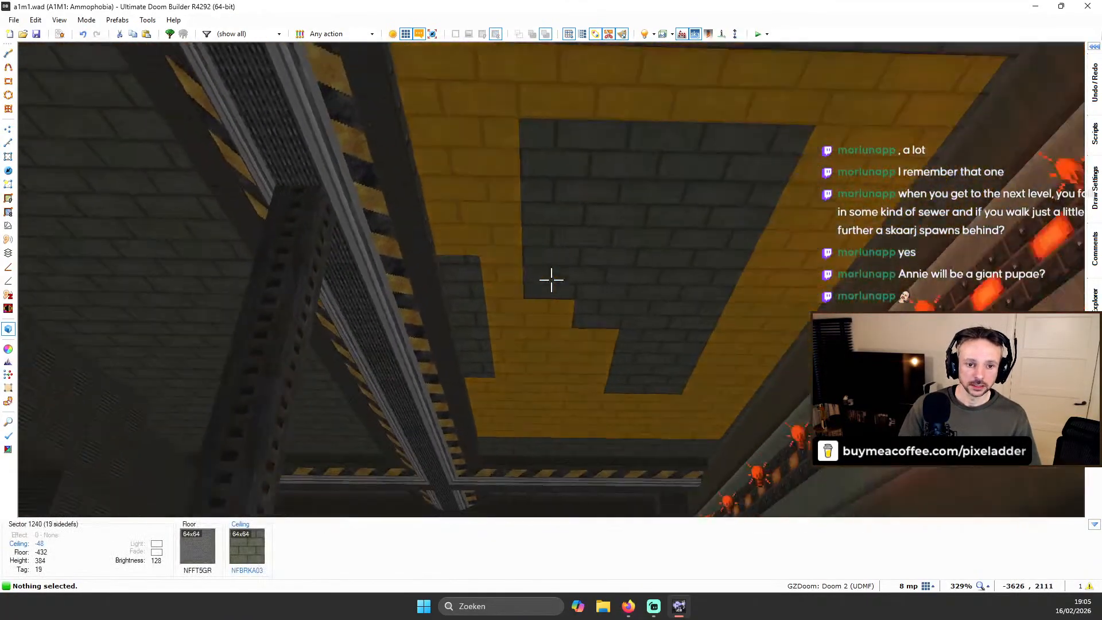
{"action": "key", "text": "a"}
{"action": "key", "text": "d"}
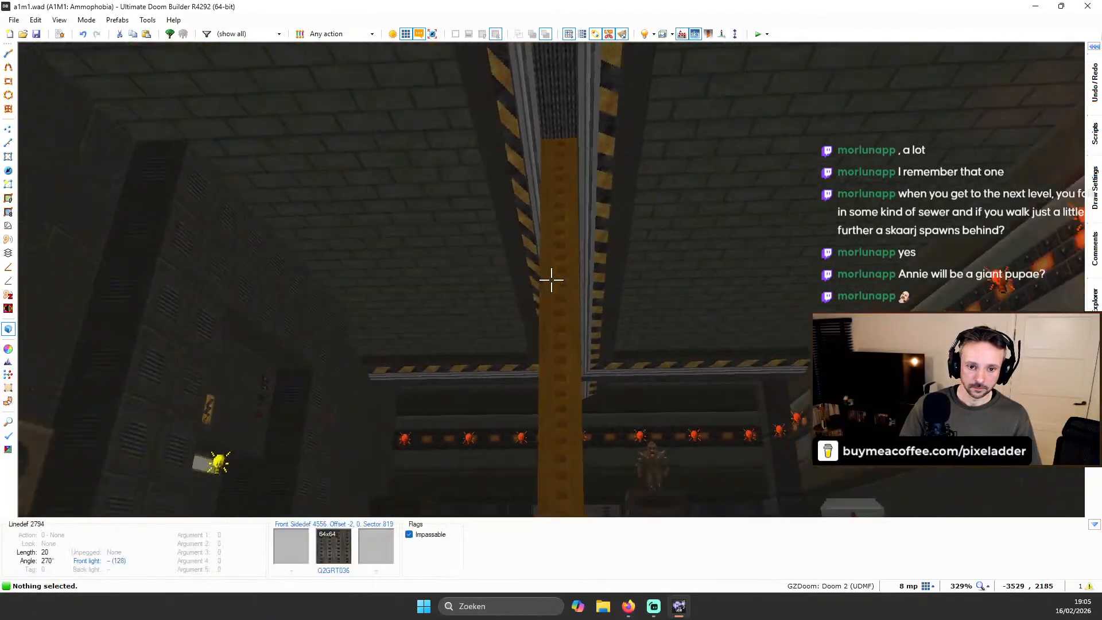
{"action": "key", "text": "w"}
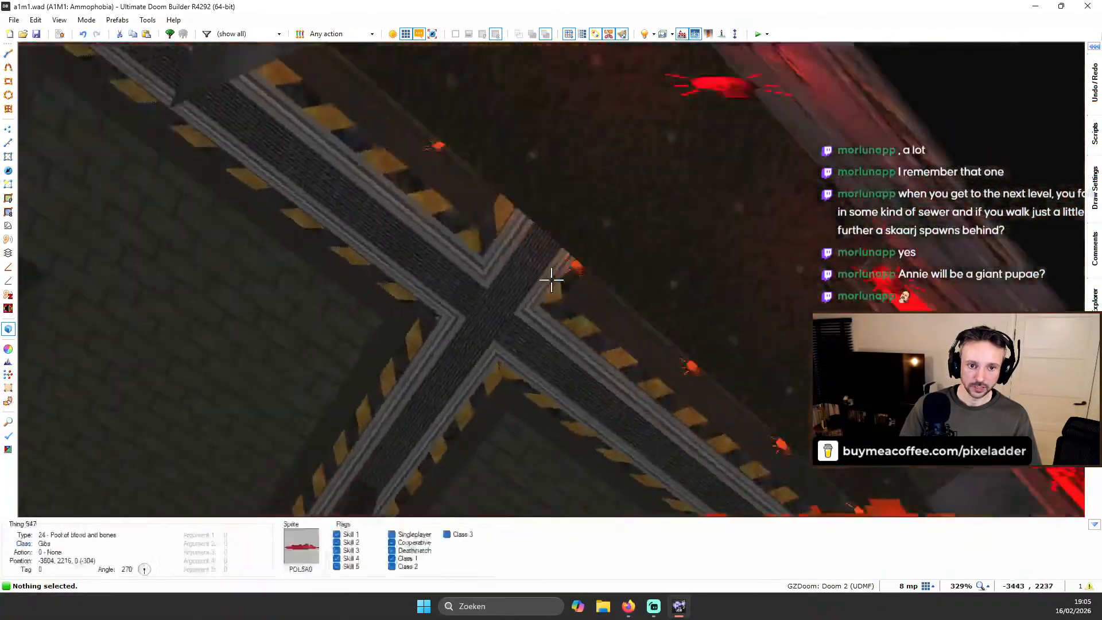
{"action": "key", "text": "q"}
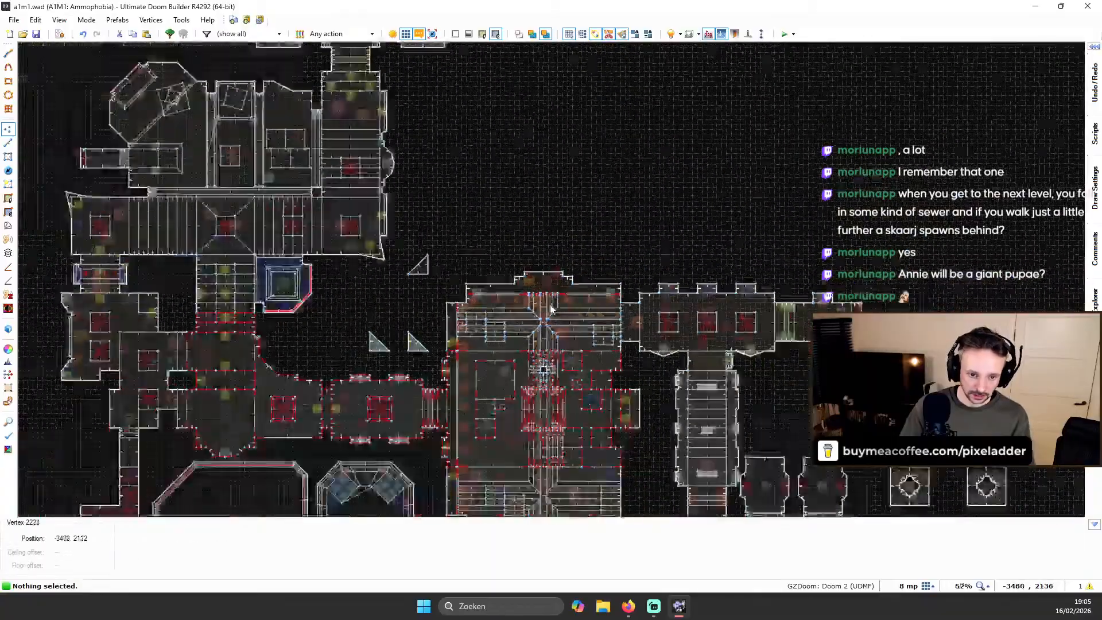
{"action": "scroll", "coordinate": [550, 310], "scroll_direction": "up", "scroll_amount": 6}
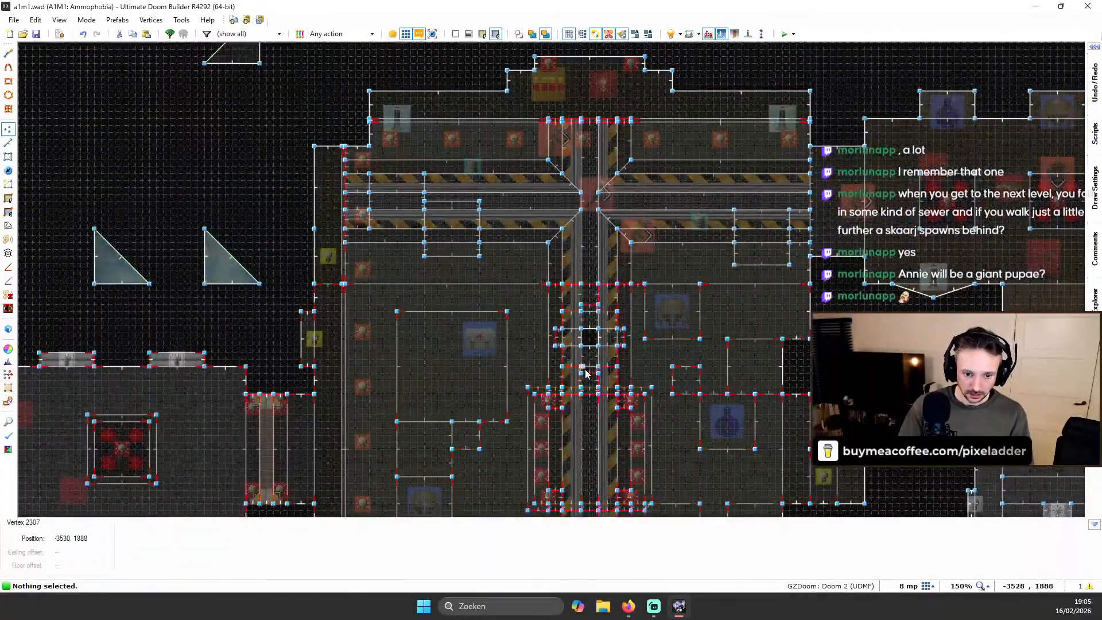
{"action": "scroll", "coordinate": [585, 373], "scroll_direction": "down", "scroll_amount": 5}
{"action": "key", "text": "q"}
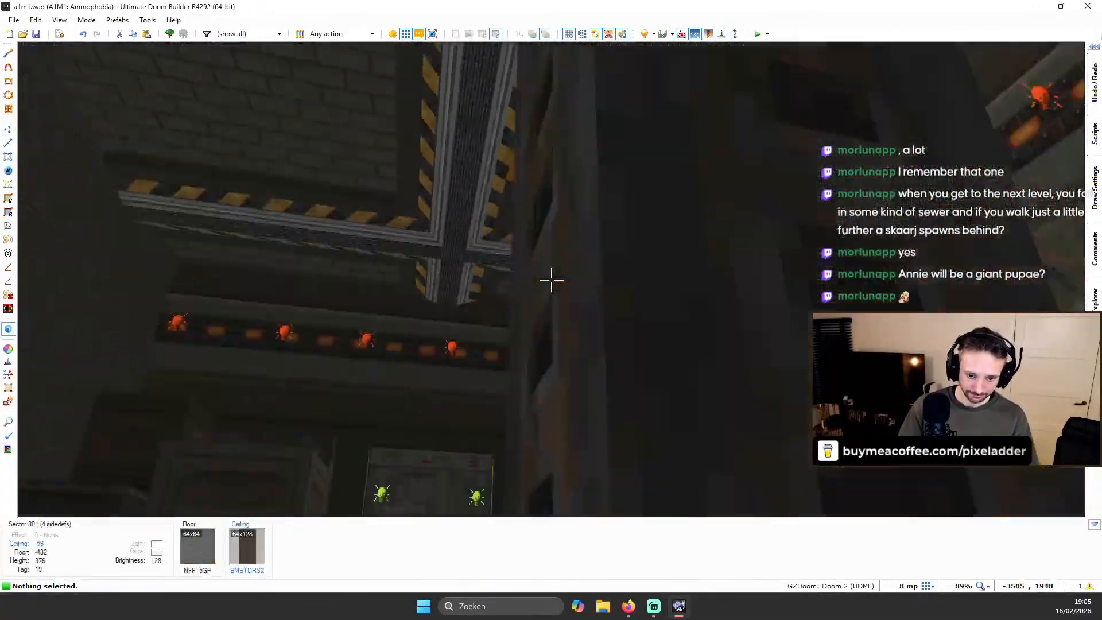
{"action": "key", "text": "w"}
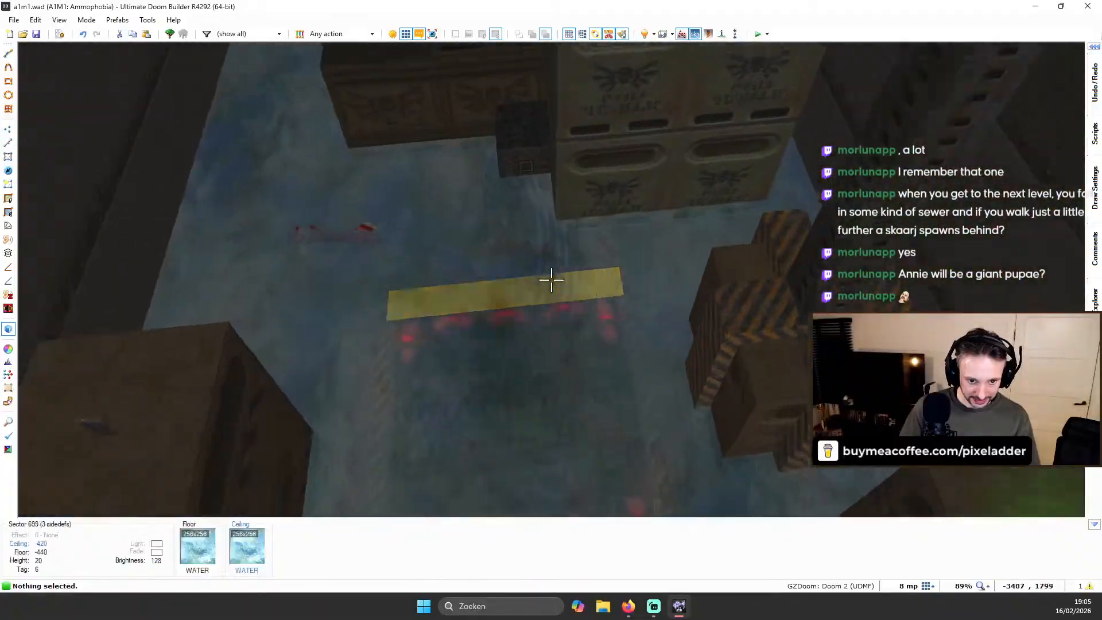
{"action": "key", "text": "s"}
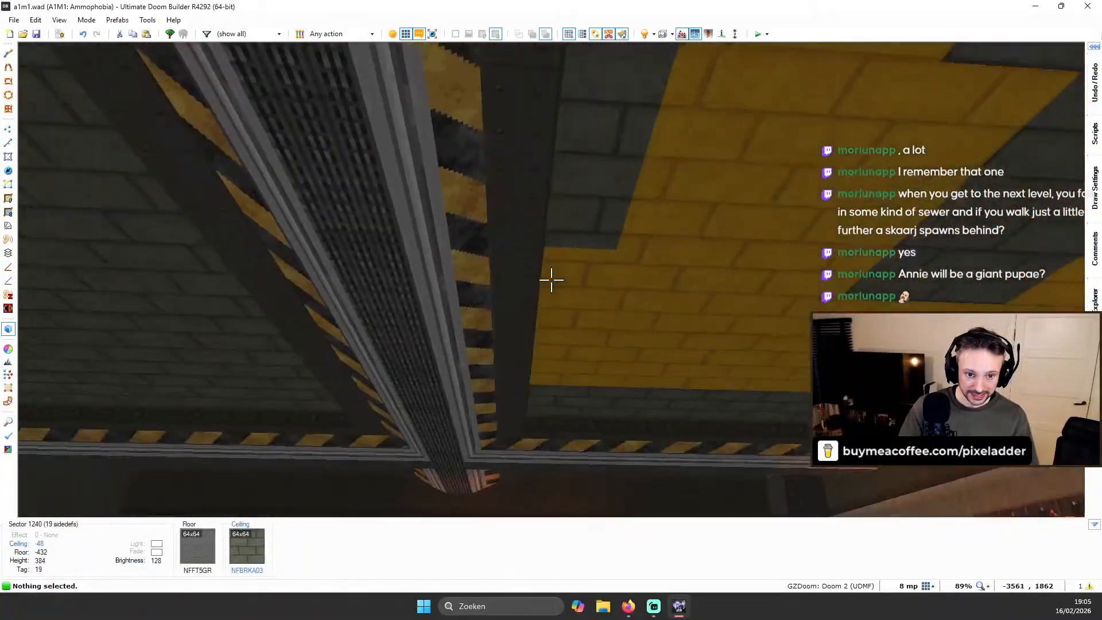
{"action": "key", "text": "s"}
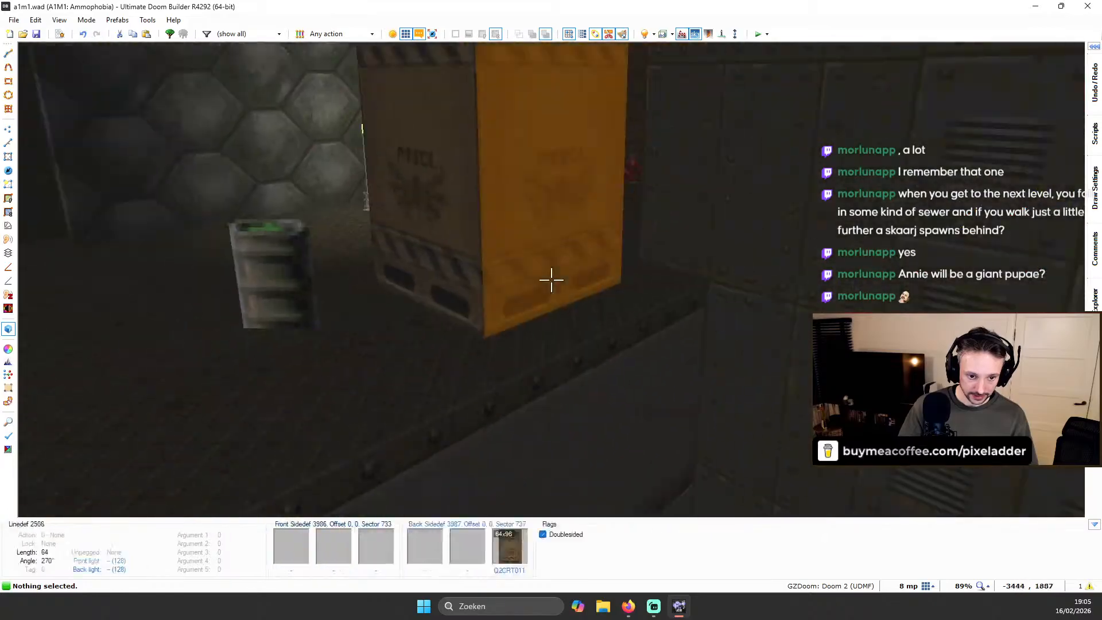
{"action": "key", "text": "q"}
Check the water floor west of the large hall in 3D view and survey the surrounding layout on the 2D map
{"action": "scroll", "coordinate": [377, 260], "scroll_direction": "down", "scroll_amount": 2}
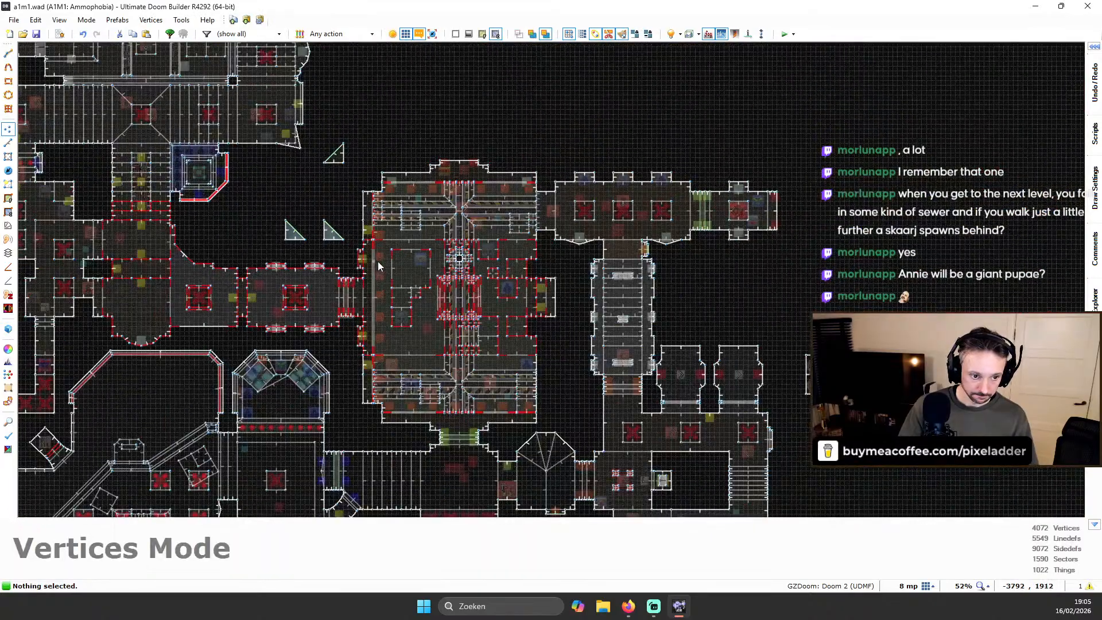
{"action": "scroll", "coordinate": [304, 289], "scroll_direction": "up", "scroll_amount": 2}
{"action": "key", "text": "q"}
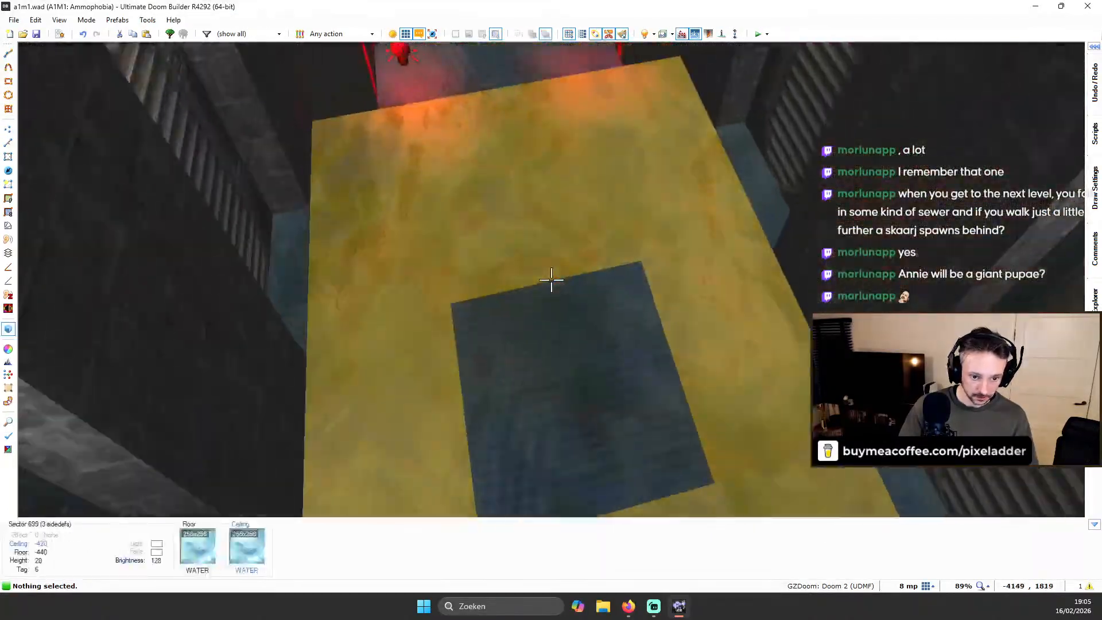
{"action": "key", "text": "q"}
{"action": "scroll", "coordinate": [733, 291], "scroll_direction": "down", "scroll_amount": 3}
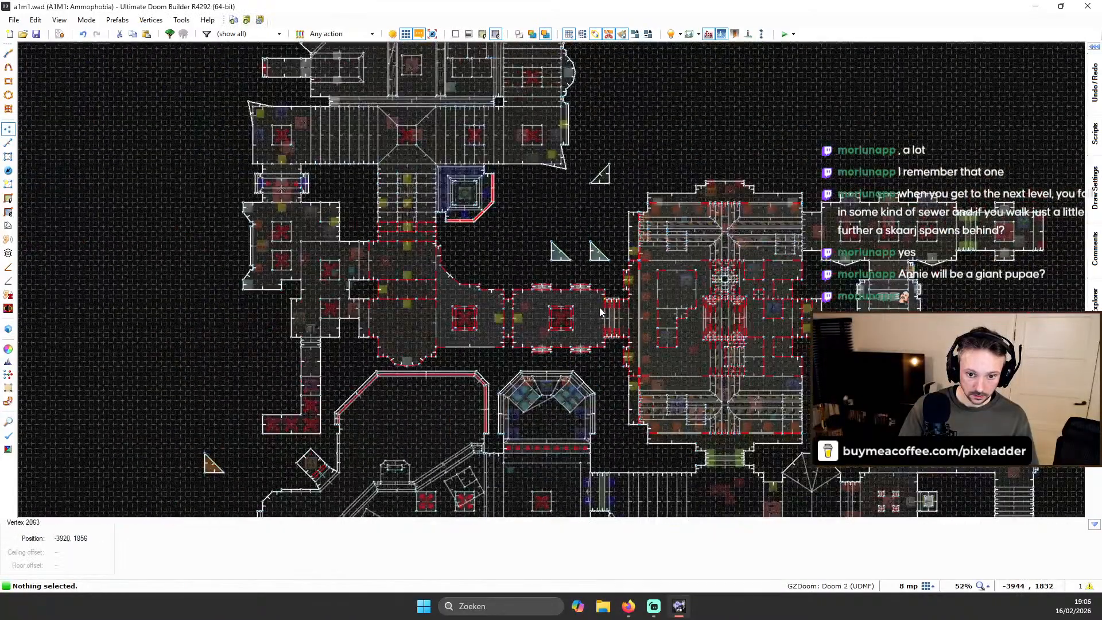
{"action": "key", "text": "Right"}
{"action": "key", "text": "Right"}
{"action": "key", "text": "Right"}
{"action": "key", "text": "Right"}
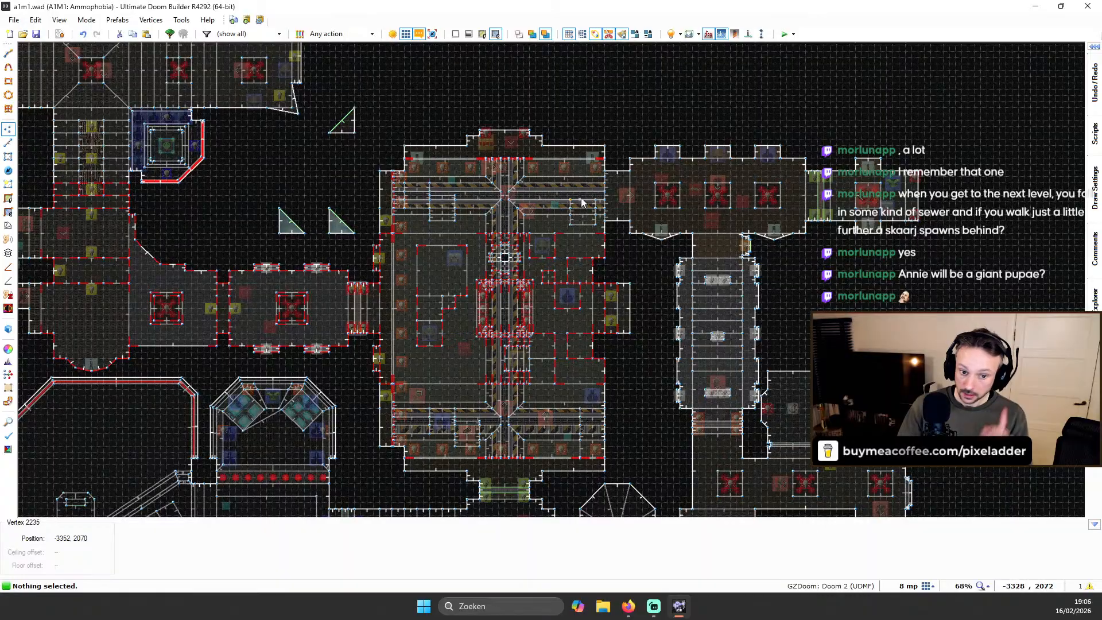
Switch to linedefs mode and examine the lines crossing the large hall north of the Tag 7 sector
{"action": "scroll", "coordinate": [467, 240], "scroll_direction": "up", "scroll_amount": 3}
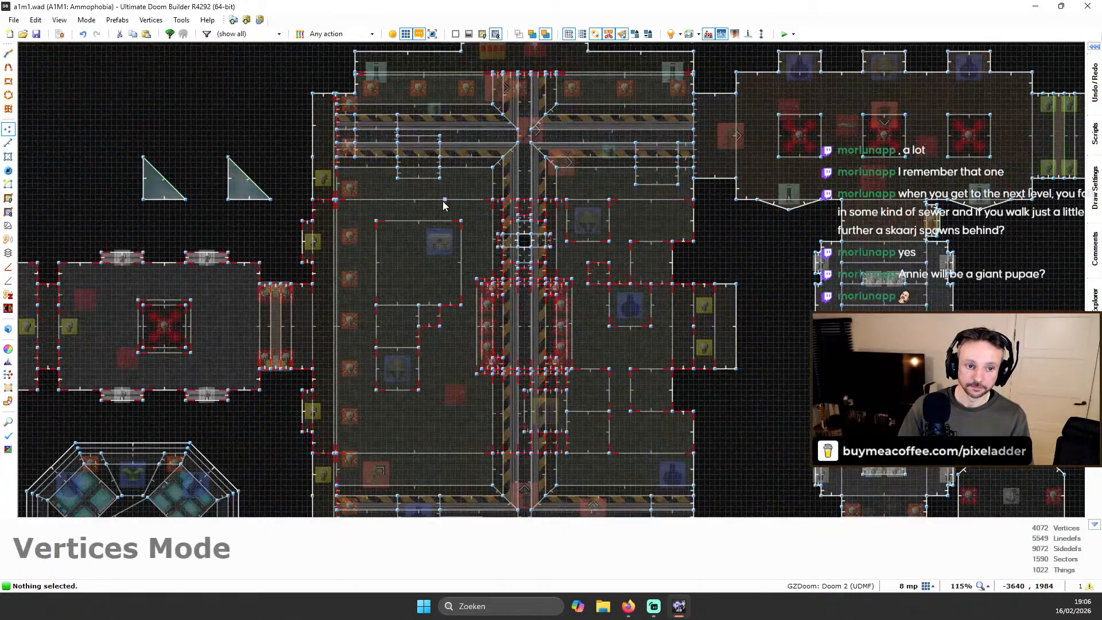
{"action": "scroll", "coordinate": [443, 204], "scroll_direction": "up", "scroll_amount": 3}
{"action": "key", "text": "l"}
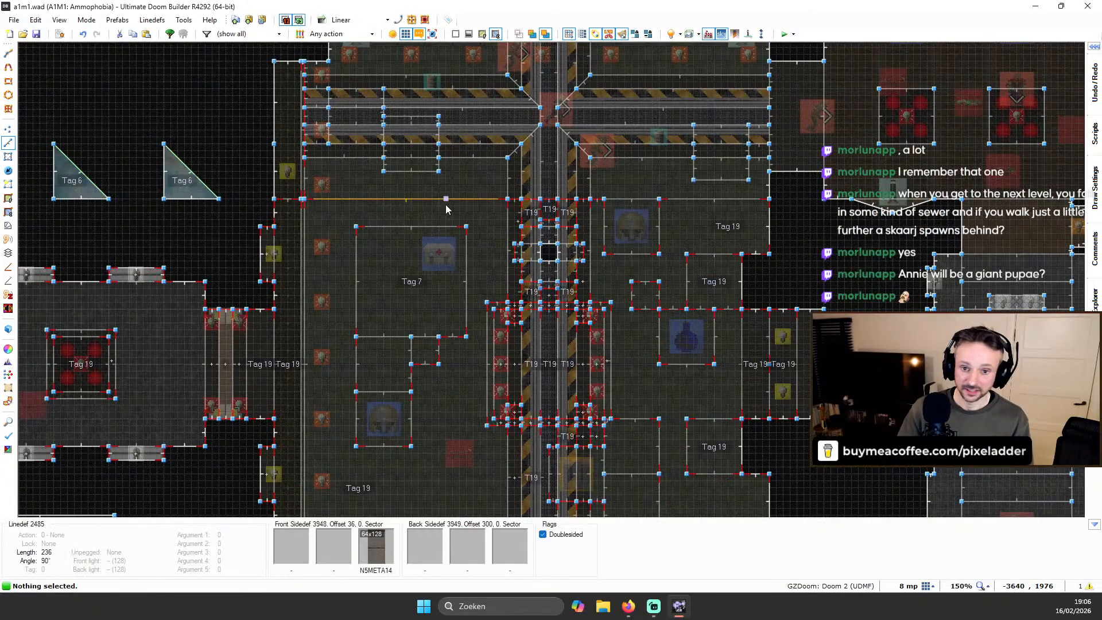
{"action": "scroll", "coordinate": [446, 205], "scroll_direction": "down", "scroll_amount": 3}
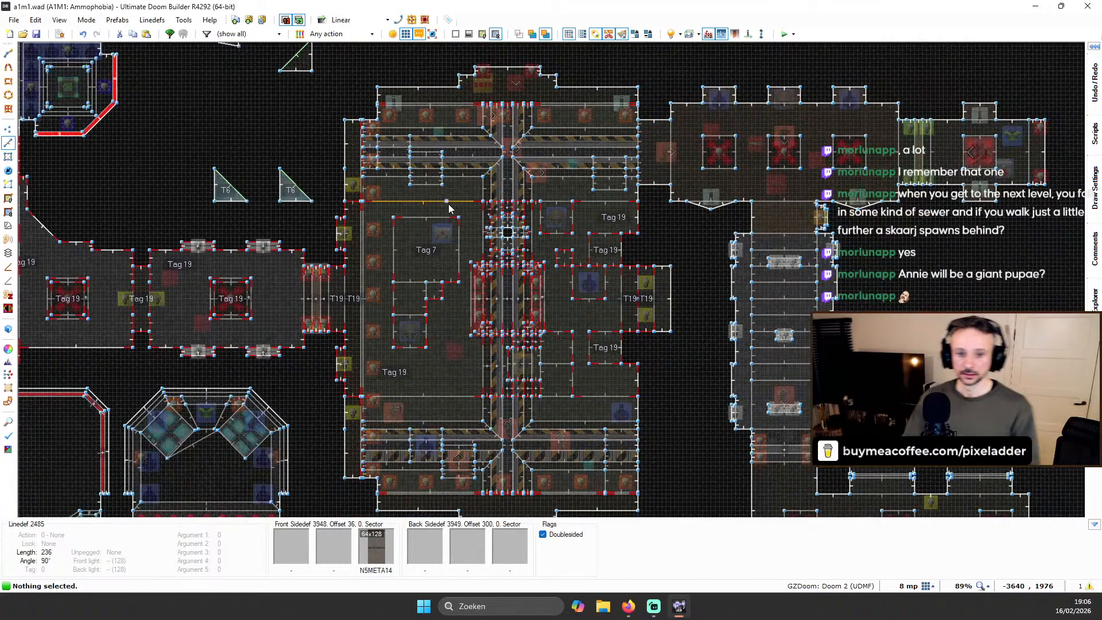
{"action": "scroll", "coordinate": [449, 207], "scroll_direction": "up", "scroll_amount": 2}
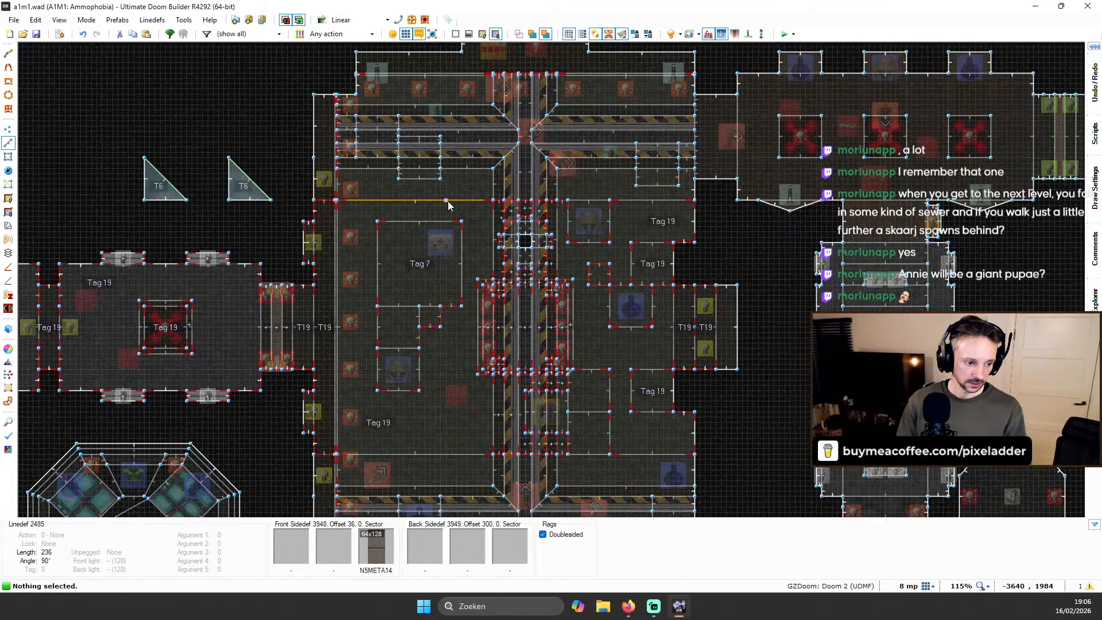
{"action": "scroll", "coordinate": [335, 207], "scroll_direction": "up", "scroll_amount": 6}
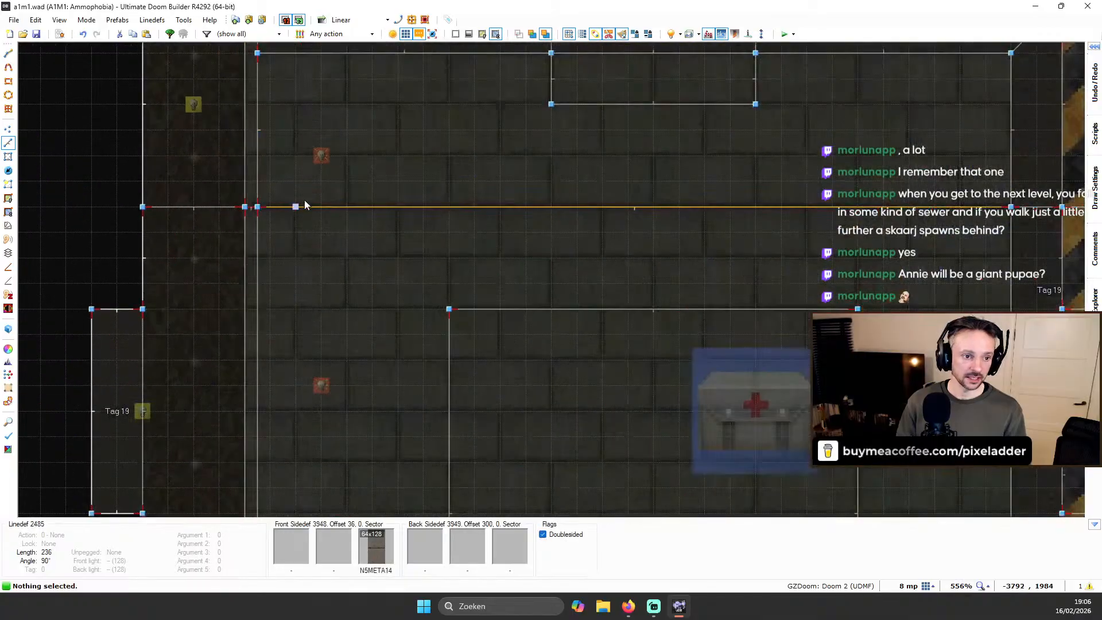
{"action": "scroll", "coordinate": [307, 205], "scroll_direction": "down", "scroll_amount": 5}
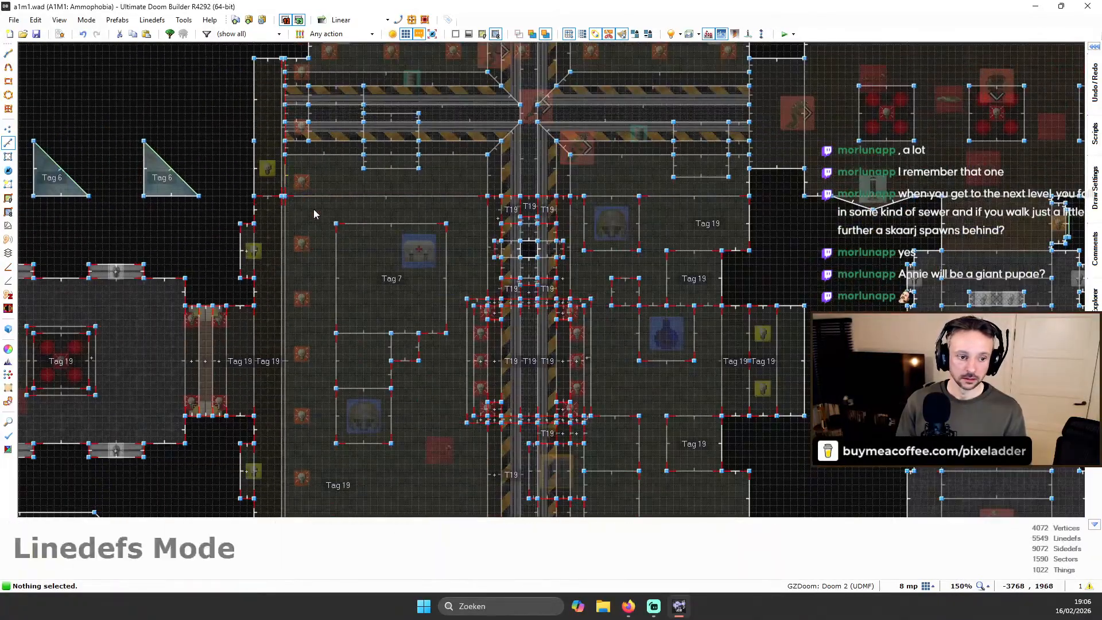
Inspect the light strip, wall trim and adjoining Tag 19 ceiling on the large hall's west side in 3D view
{"action": "key", "text": "q"}
{"action": "key", "text": "w"}
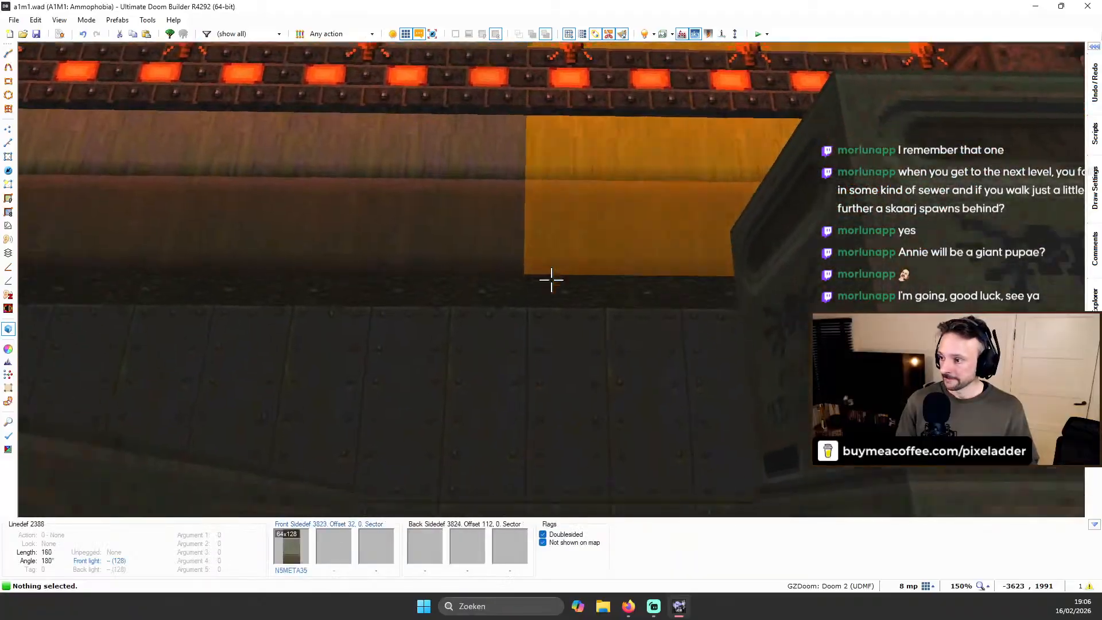
{"action": "key", "text": "w"}
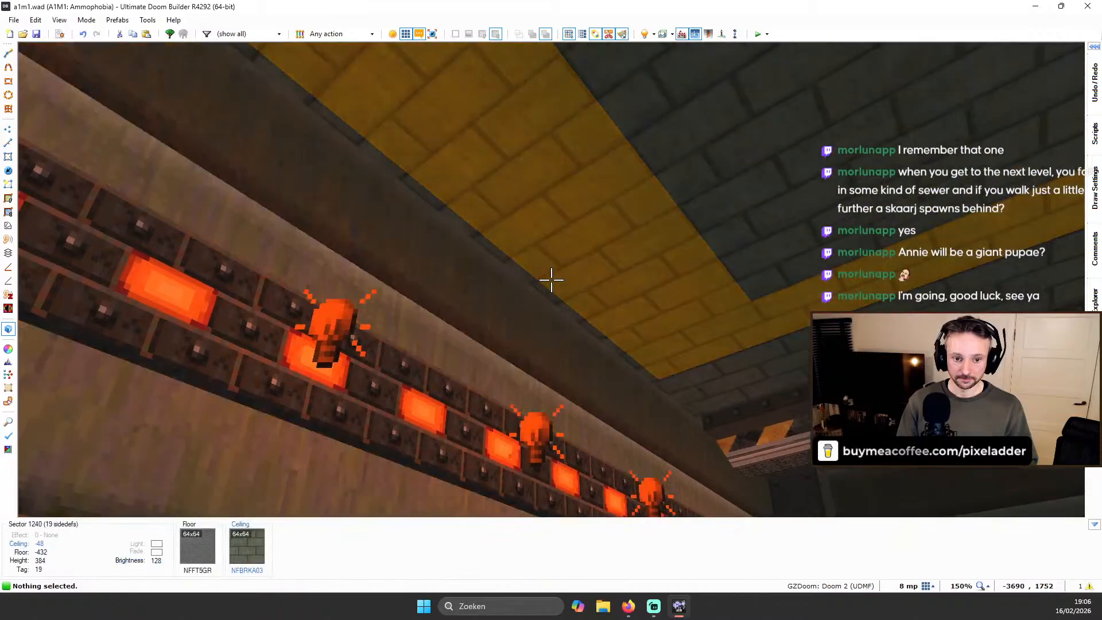
Measure the width of the large hall's western half with a temporary line above the Tag 7 sector
{"action": "key", "text": "q"}
{"action": "scroll", "coordinate": [494, 169], "scroll_direction": "up", "scroll_amount": 5}
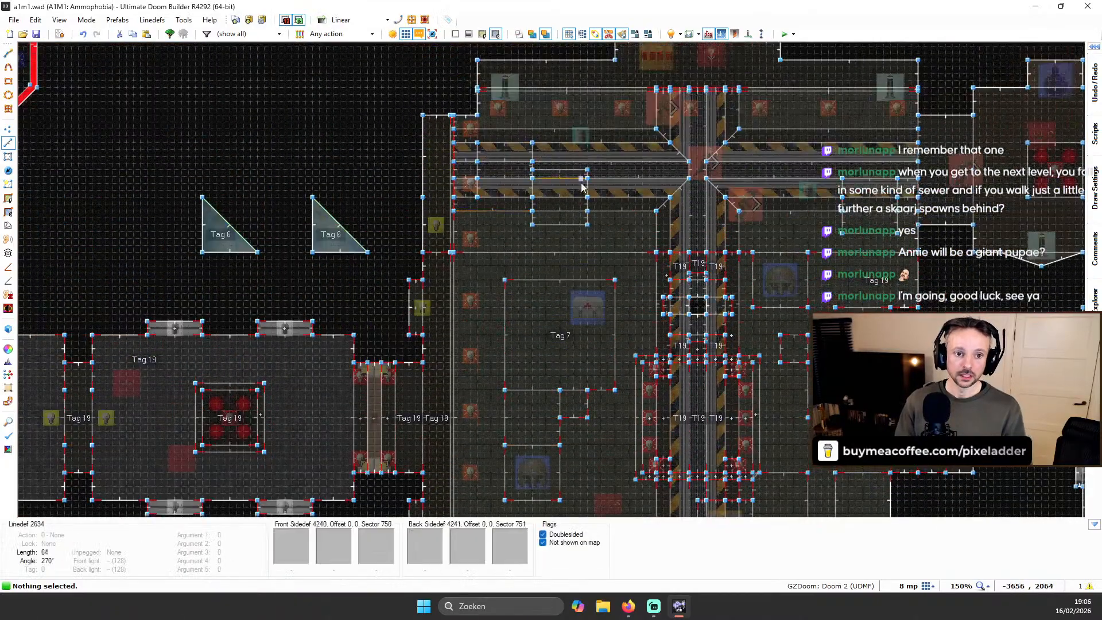
{"action": "scroll", "coordinate": [295, 260], "scroll_direction": "up", "scroll_amount": 3}
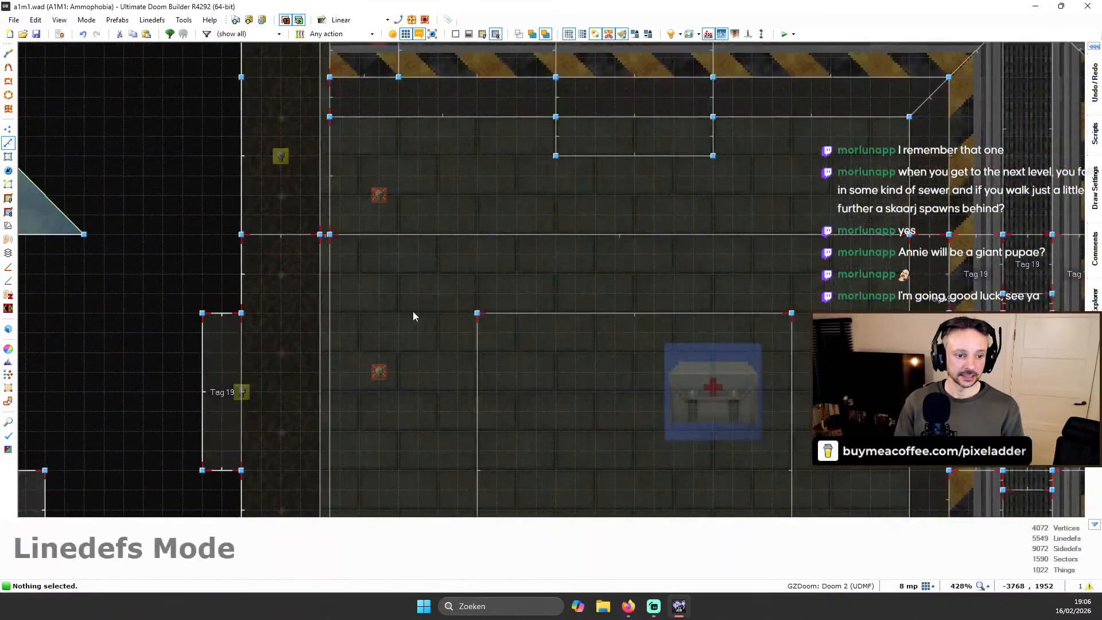
{"action": "key", "text": "Insert"}
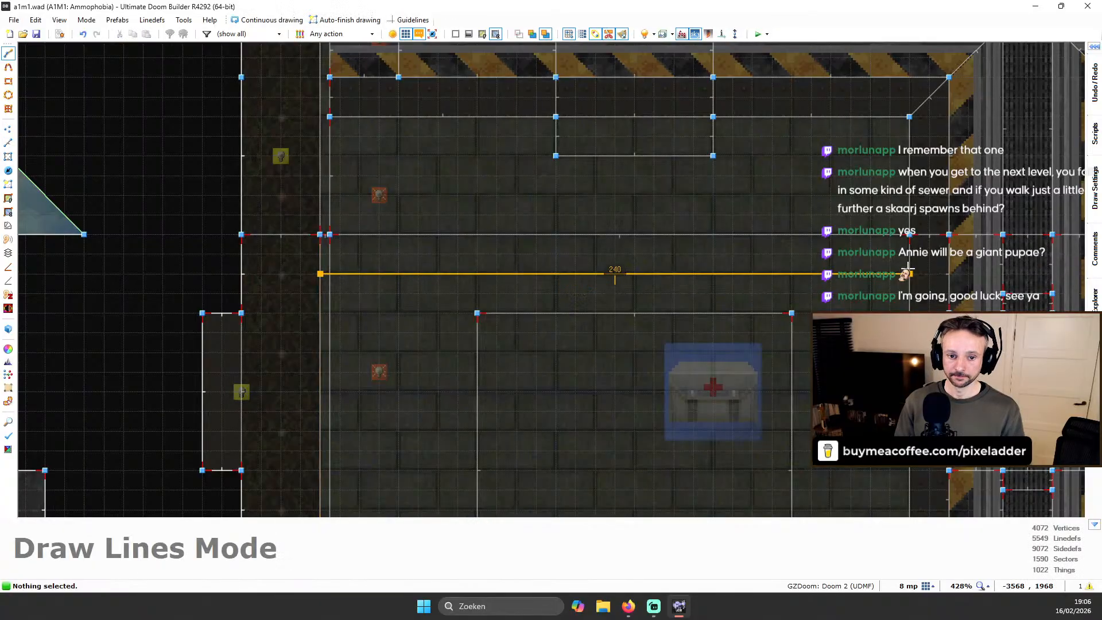
{"action": "key", "text": "Escape"}
Gauge a 240-unit span eastward from the central track past the hall's east wall with a temporary line
{"action": "scroll", "coordinate": [908, 269], "scroll_direction": "down", "scroll_amount": 9}
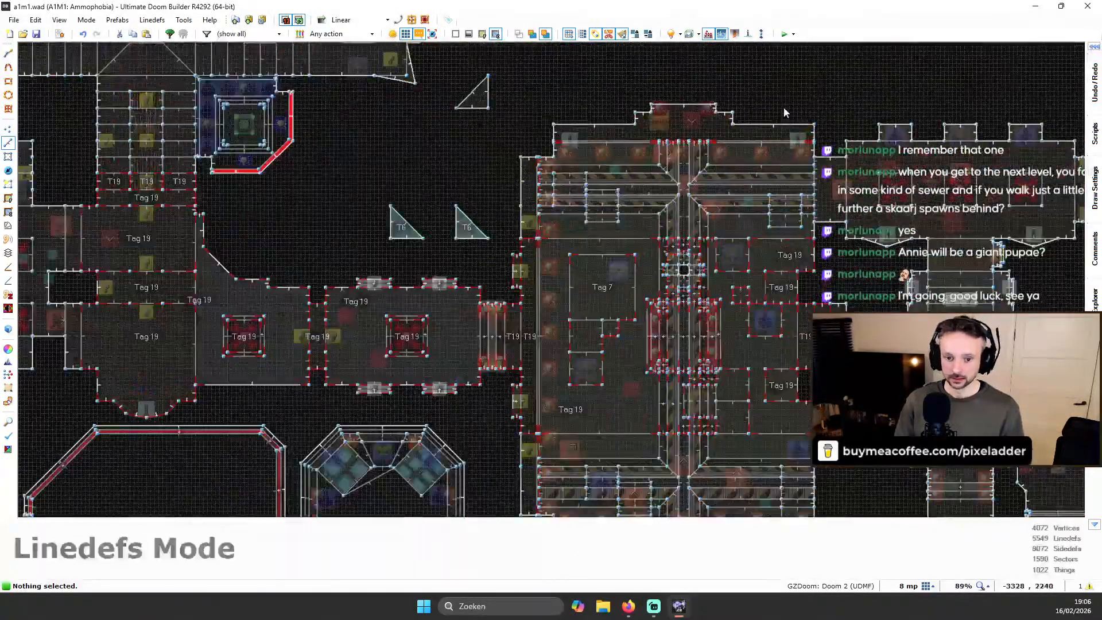
{"action": "scroll", "coordinate": [804, 230], "scroll_direction": "up", "scroll_amount": 4}
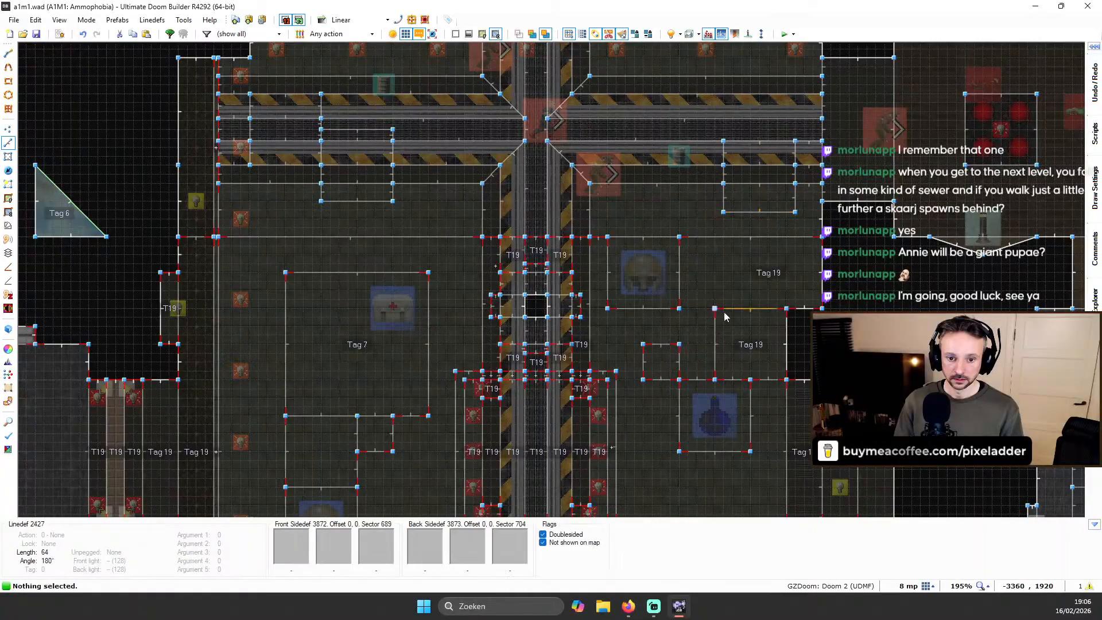
{"action": "scroll", "coordinate": [725, 317], "scroll_direction": "down", "scroll_amount": 4}
{"action": "scroll", "coordinate": [593, 122], "scroll_direction": "up", "scroll_amount": 3}
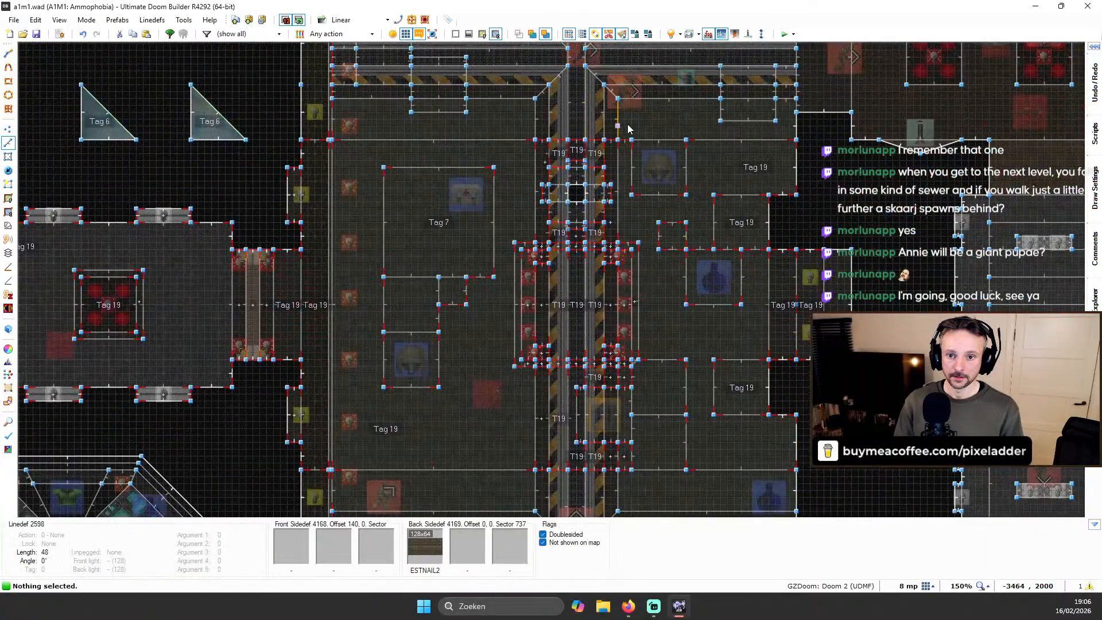
{"action": "key", "text": "space"}
{"action": "scroll", "coordinate": [822, 128], "scroll_direction": "up", "scroll_amount": 2}
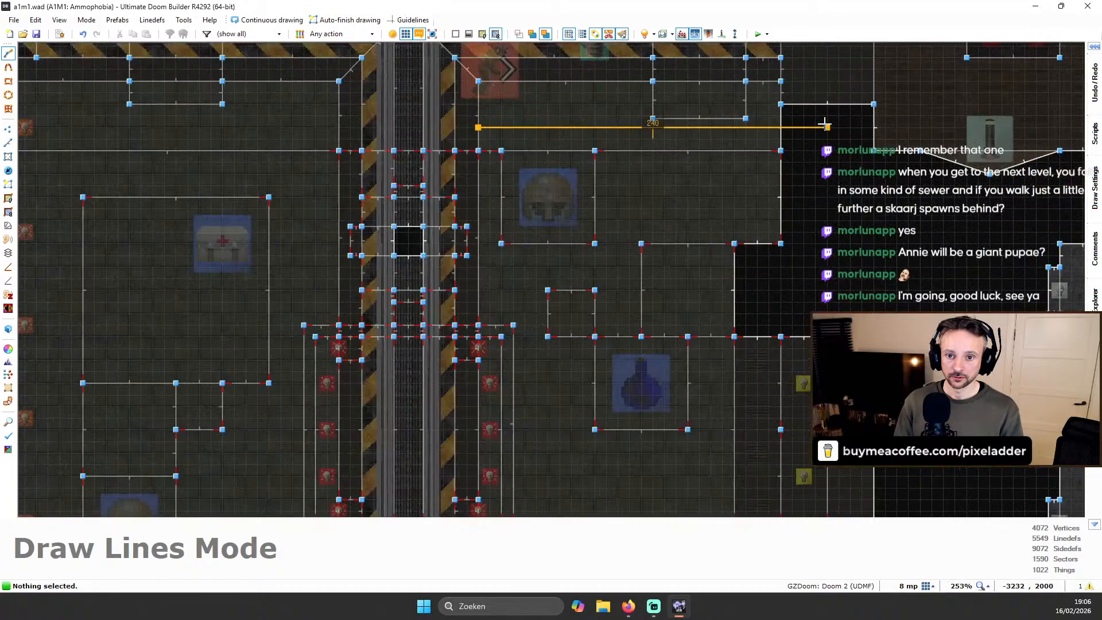
{"action": "scroll", "coordinate": [825, 127], "scroll_direction": "down", "scroll_amount": 6}
{"action": "key", "text": "Escape"}
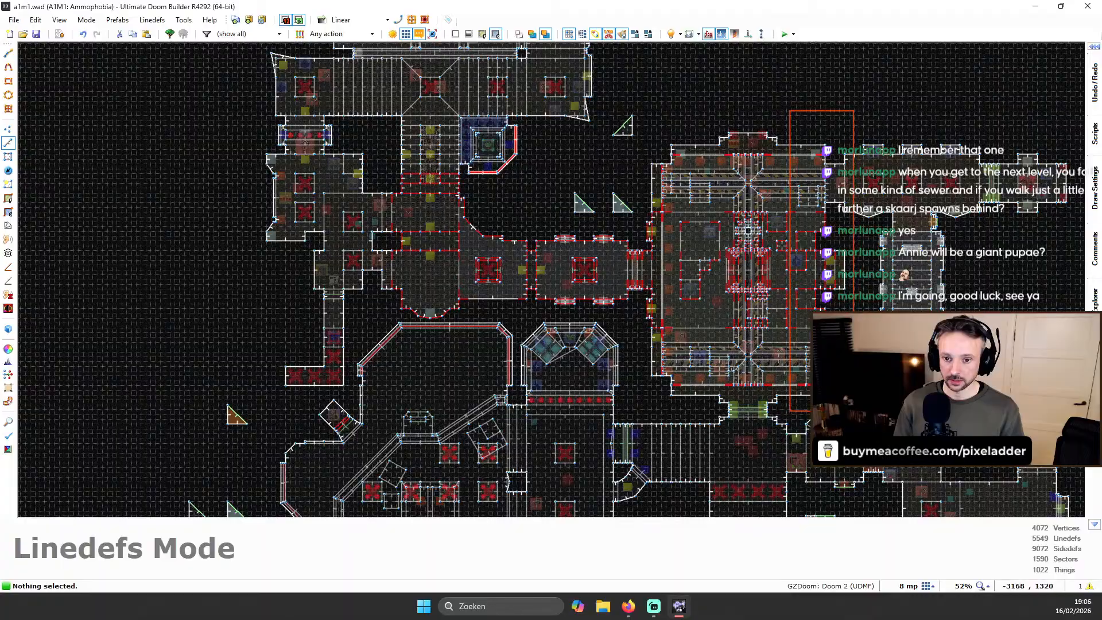
{"action": "left_click_drag", "start_coordinate": [854, 411], "coordinate": [855, 402]}
{"action": "scroll", "coordinate": [852, 163], "scroll_direction": "up", "scroll_amount": 4}
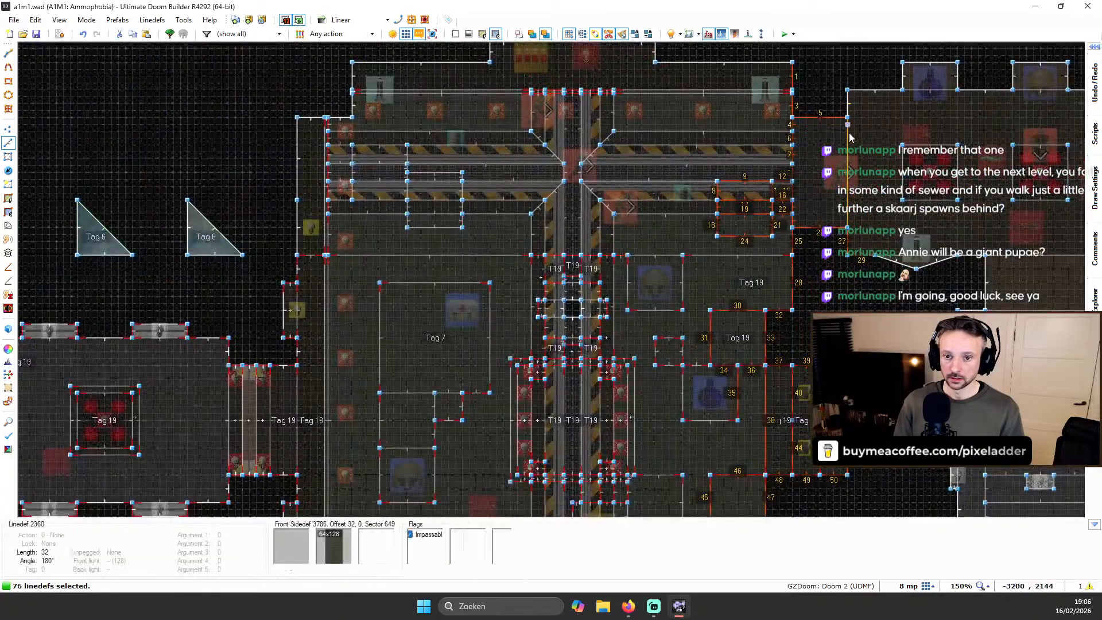
{"action": "left_click", "coordinate": [840, 228]}
{"action": "left_click", "coordinate": [825, 123]}
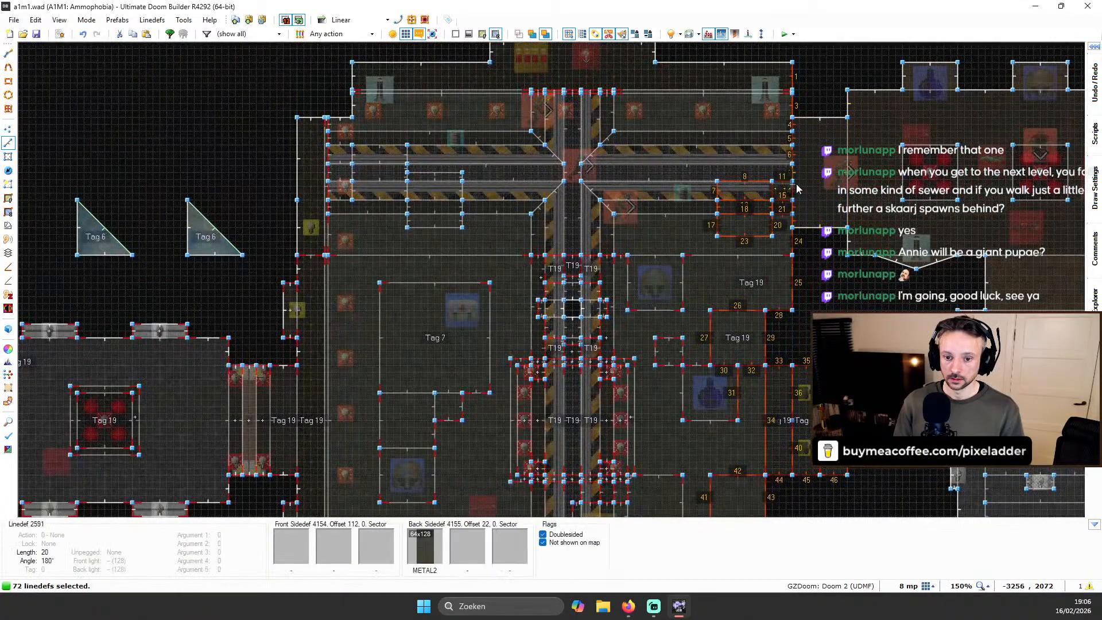
{"action": "scroll", "coordinate": [796, 189], "scroll_direction": "down", "scroll_amount": 2}
{"action": "scroll", "coordinate": [786, 270], "scroll_direction": "up", "scroll_amount": 3}
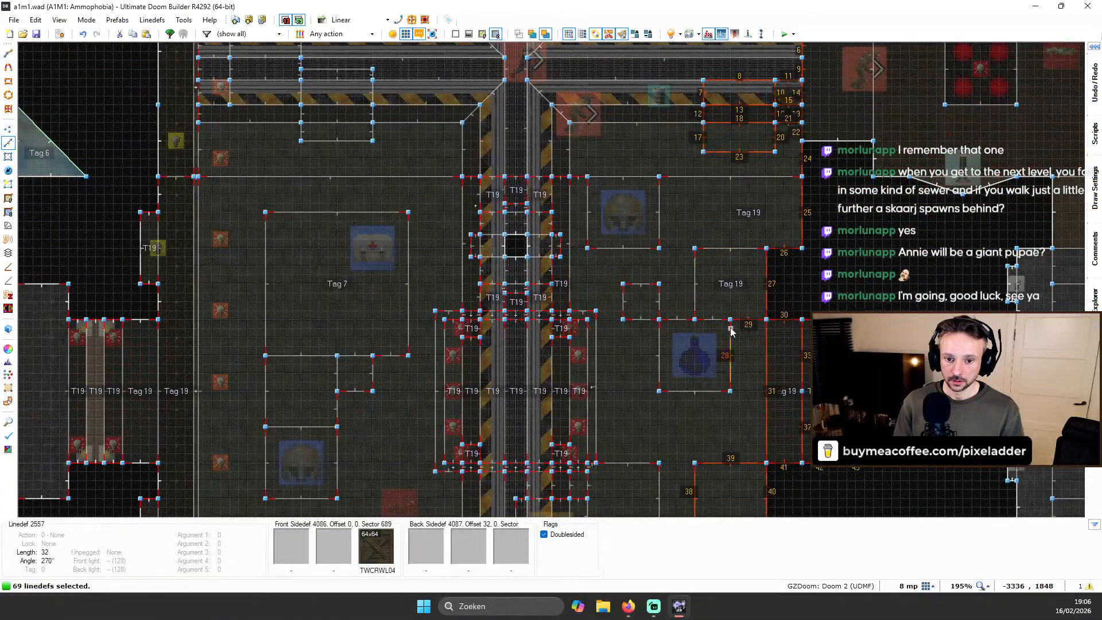
{"action": "left_click", "coordinate": [727, 367]}
{"action": "scroll", "coordinate": [762, 390], "scroll_direction": "down", "scroll_amount": 3}
{"action": "scroll", "coordinate": [748, 356], "scroll_direction": "up", "scroll_amount": 2}
{"action": "left_click", "coordinate": [744, 350]}
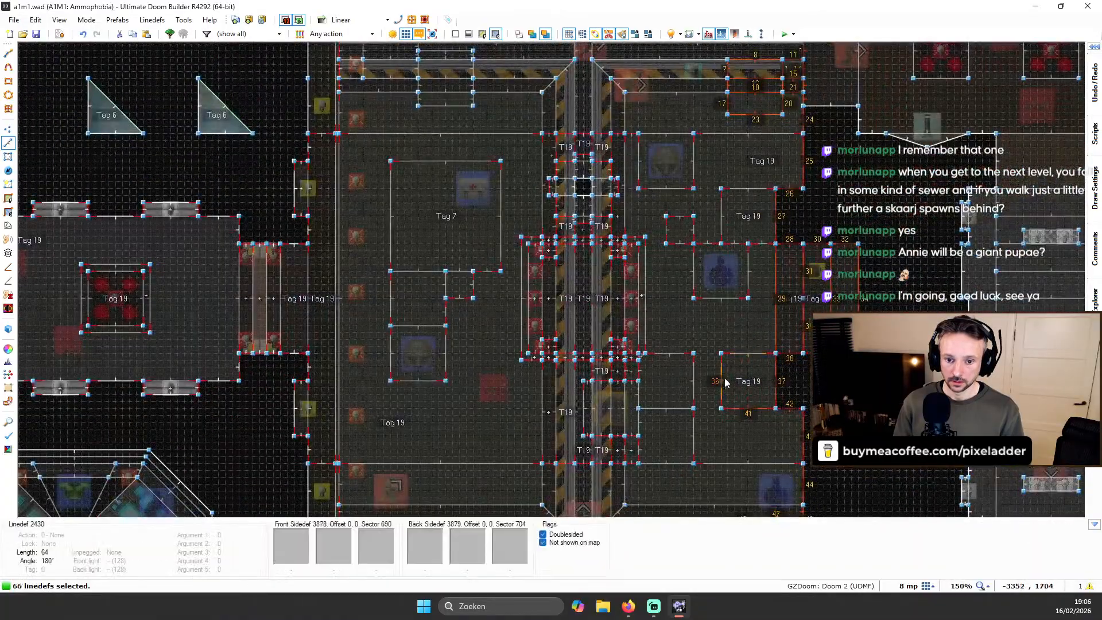
{"action": "left_click", "coordinate": [745, 423]}
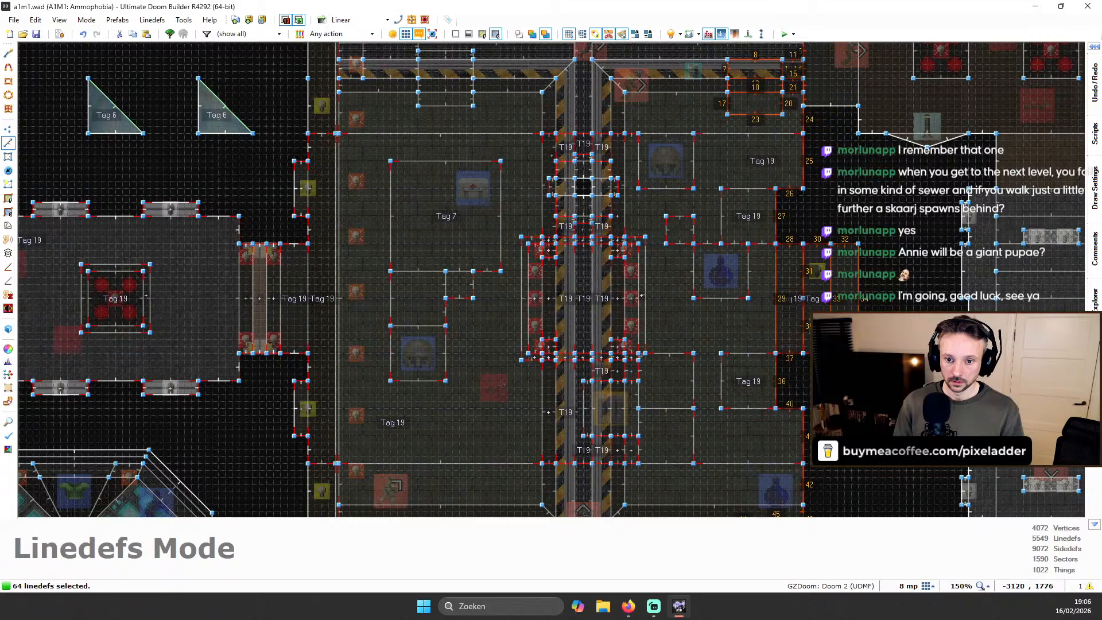
{"action": "scroll", "coordinate": [861, 379], "scroll_direction": "down", "scroll_amount": 3}
{"action": "scroll", "coordinate": [846, 475], "scroll_direction": "up", "scroll_amount": 3}
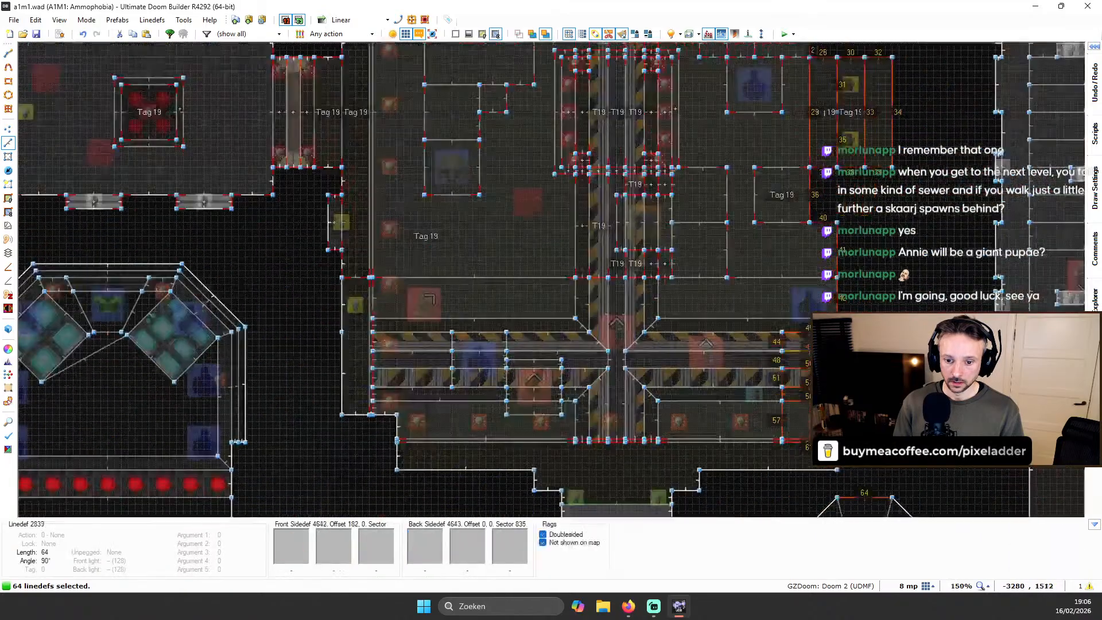
{"action": "scroll", "coordinate": [855, 469], "scroll_direction": "up", "scroll_amount": 3}
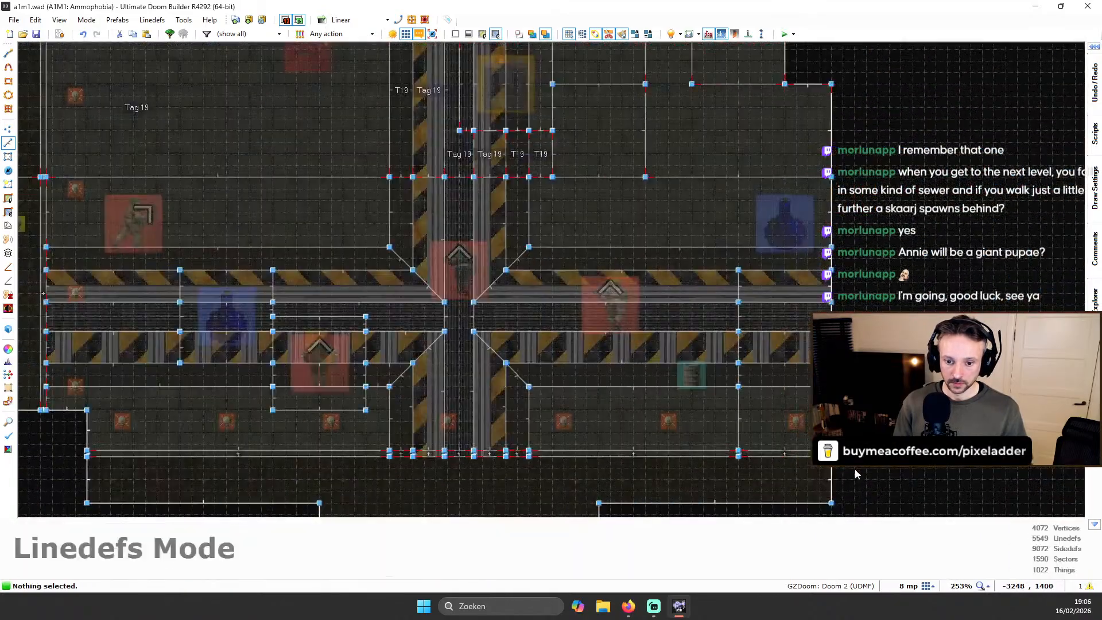
Measure from the hall's west wall trim to the central track north of the Tag 7 sector with a temporary line
{"action": "scroll", "coordinate": [835, 473], "scroll_direction": "down", "scroll_amount": 6}
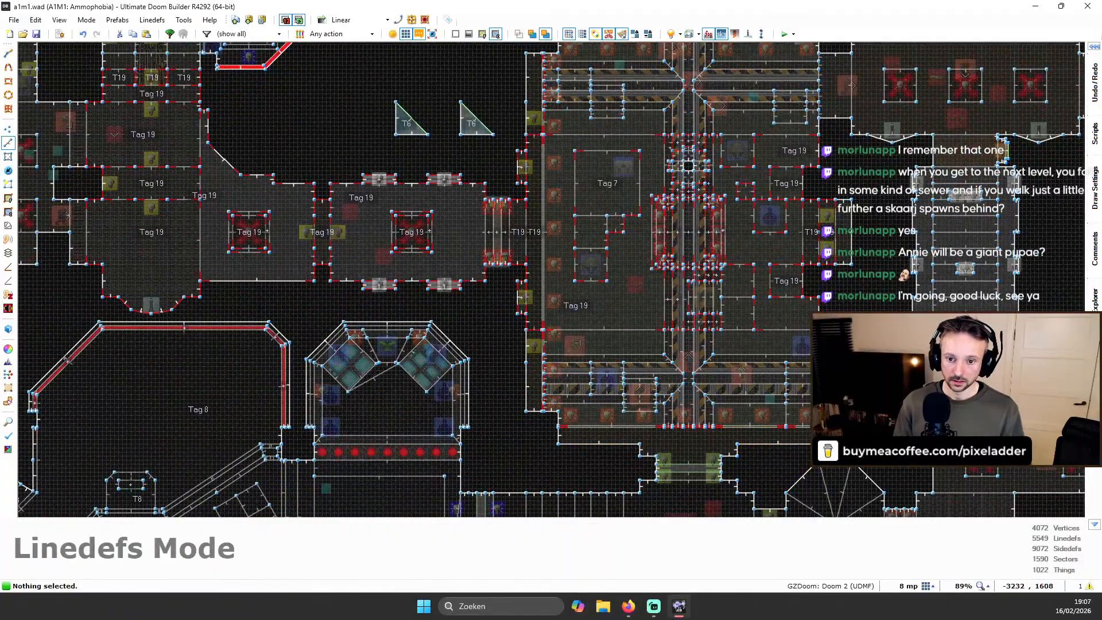
{"action": "scroll", "coordinate": [668, 202], "scroll_direction": "up", "scroll_amount": 2}
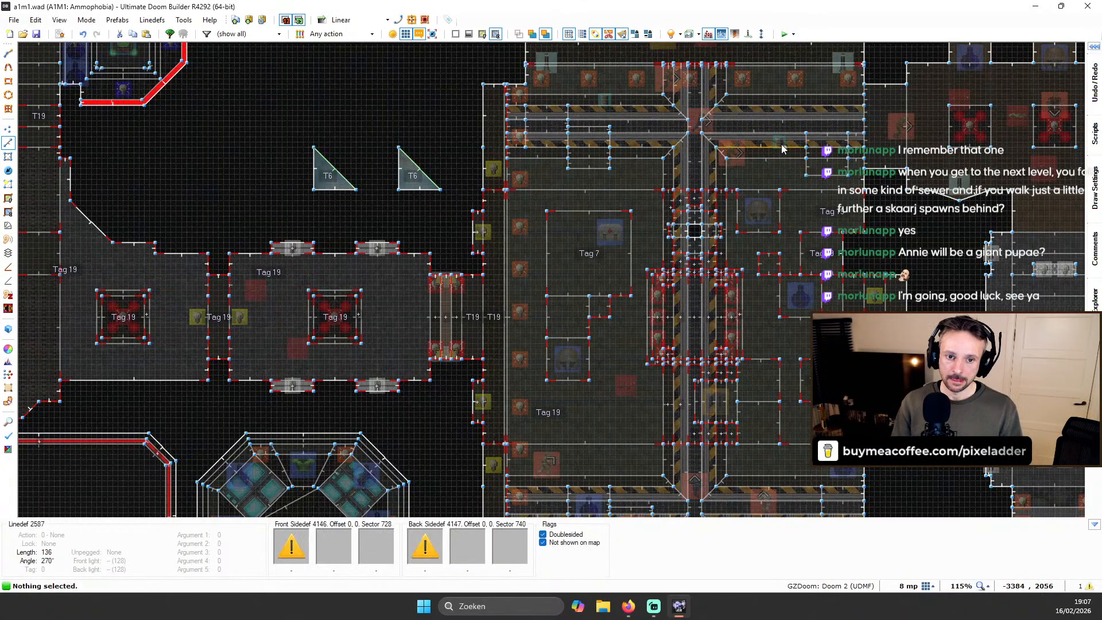
{"action": "scroll", "coordinate": [571, 190], "scroll_direction": "up", "scroll_amount": 6}
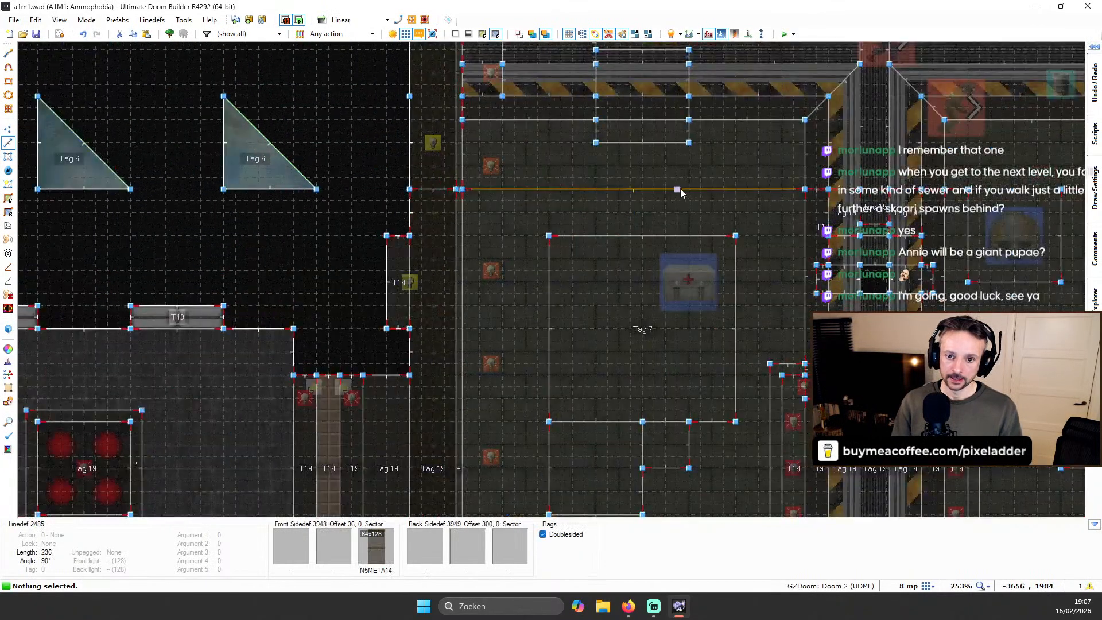
{"action": "scroll", "coordinate": [493, 205], "scroll_direction": "up", "scroll_amount": 6}
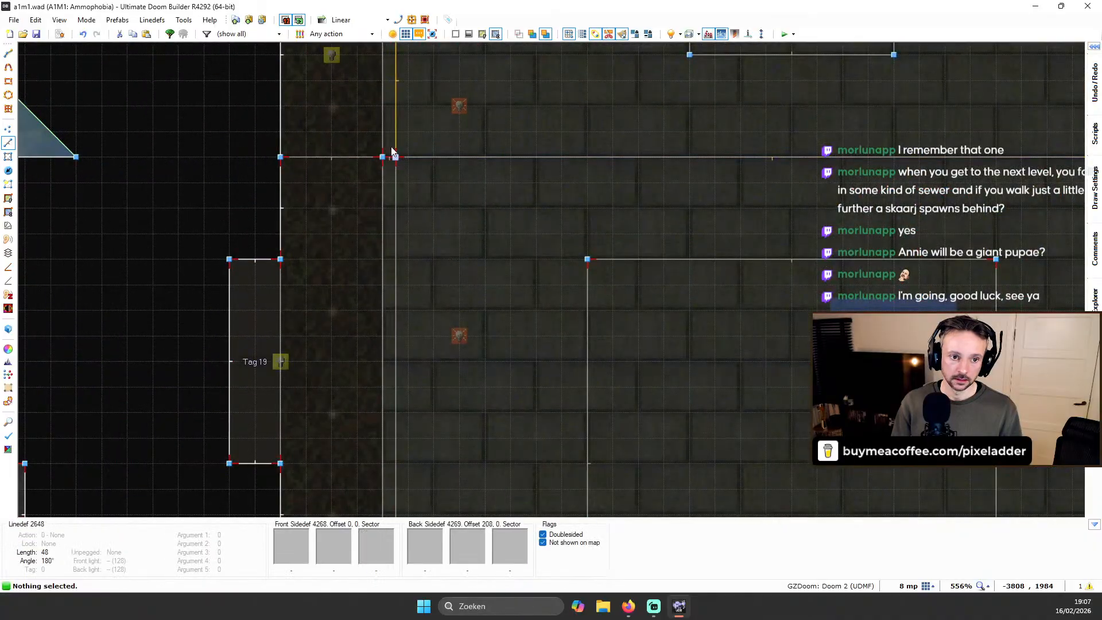
{"action": "scroll", "coordinate": [390, 148], "scroll_direction": "down", "scroll_amount": 4}
{"action": "key", "text": "space"}
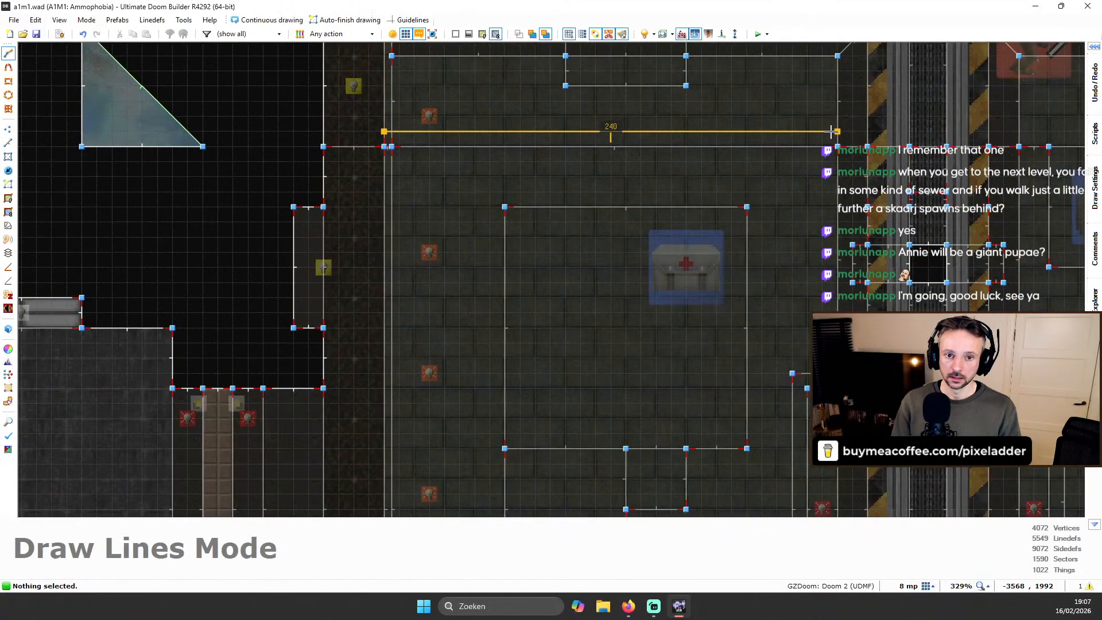
{"action": "key", "text": "Escape"}
{"action": "scroll", "coordinate": [831, 132], "scroll_direction": "down", "scroll_amount": 10}
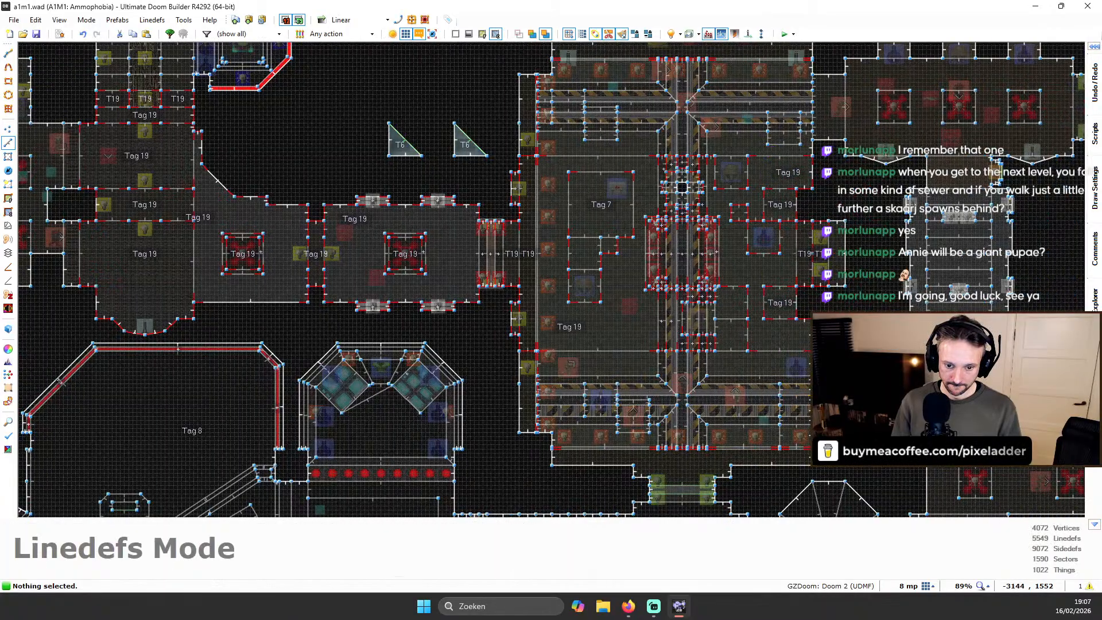
Compare the spans from the central track to the east and west walls at the hall's south end using temporary lines
{"action": "scroll", "coordinate": [865, 336], "scroll_direction": "up", "scroll_amount": 2}
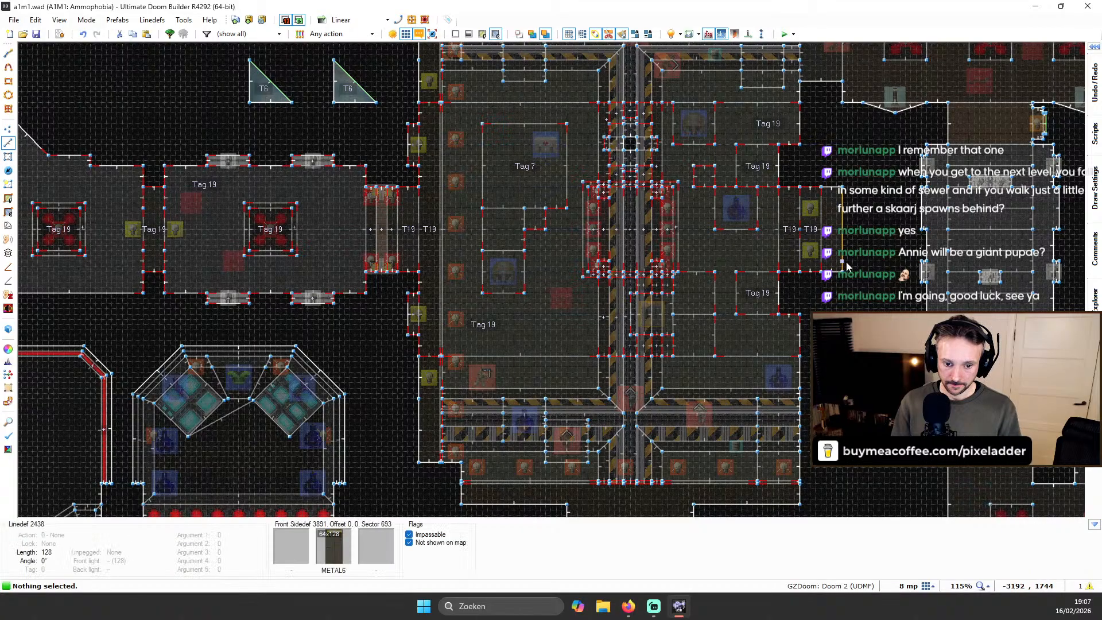
{"action": "scroll", "coordinate": [749, 365], "scroll_direction": "down", "scroll_amount": 3}
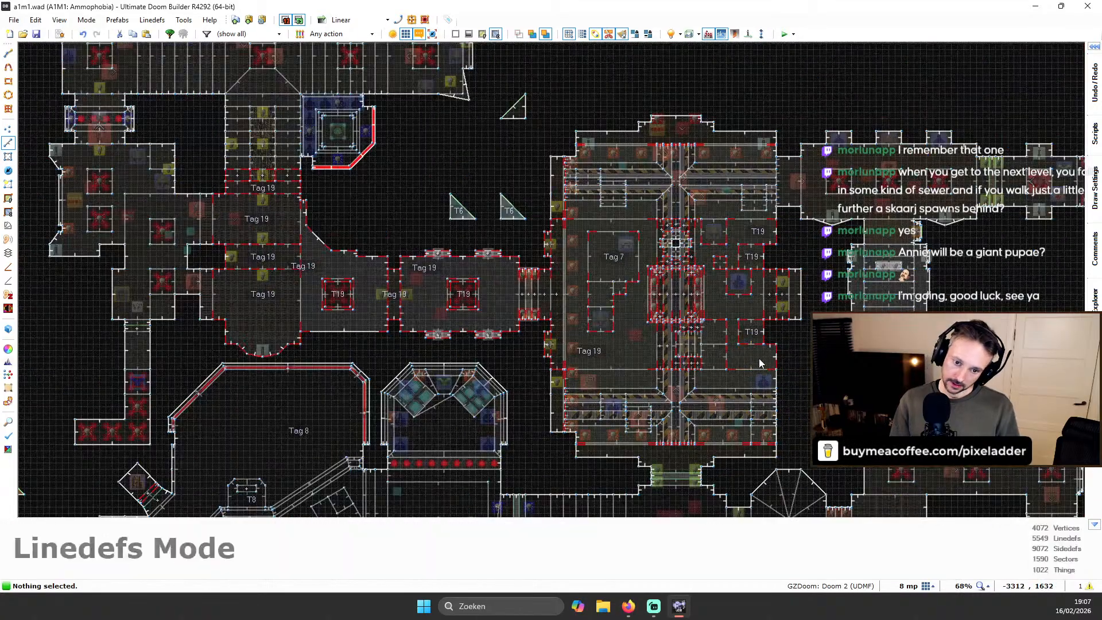
{"action": "scroll", "coordinate": [760, 360], "scroll_direction": "up", "scroll_amount": 4}
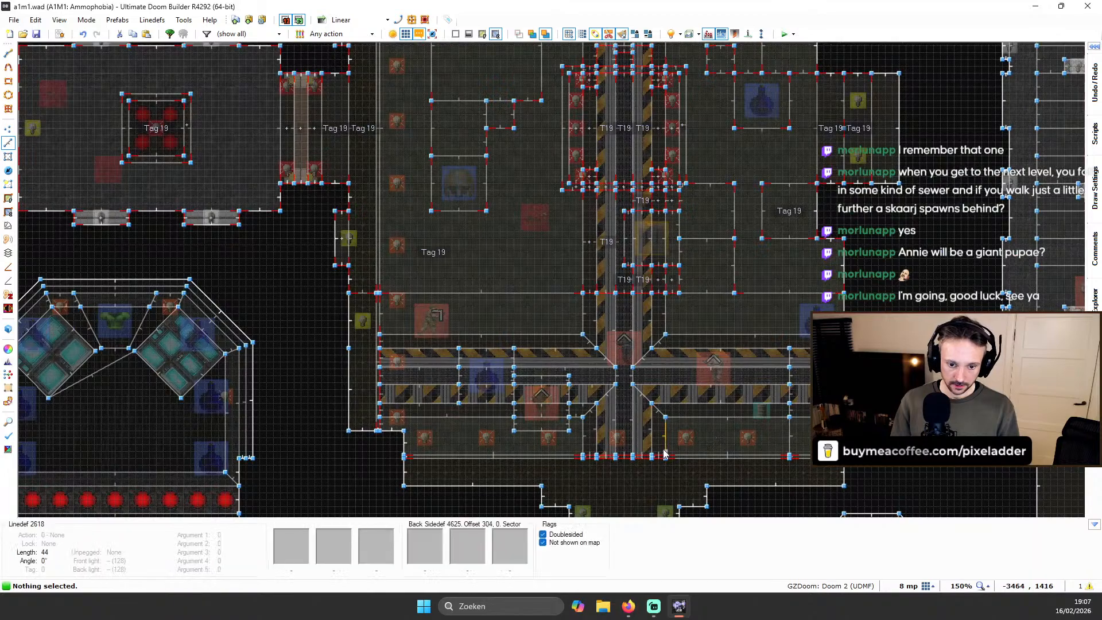
{"action": "key", "text": "ctrl+d"}
{"action": "left_click", "coordinate": [665, 431]}
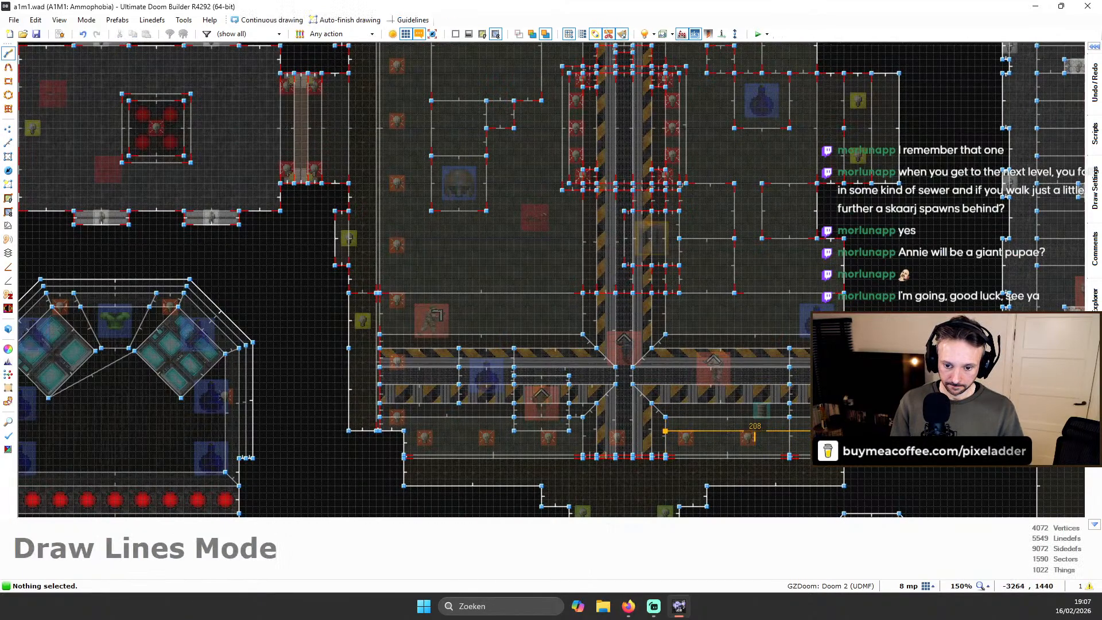
{"action": "key", "text": "Escape"}
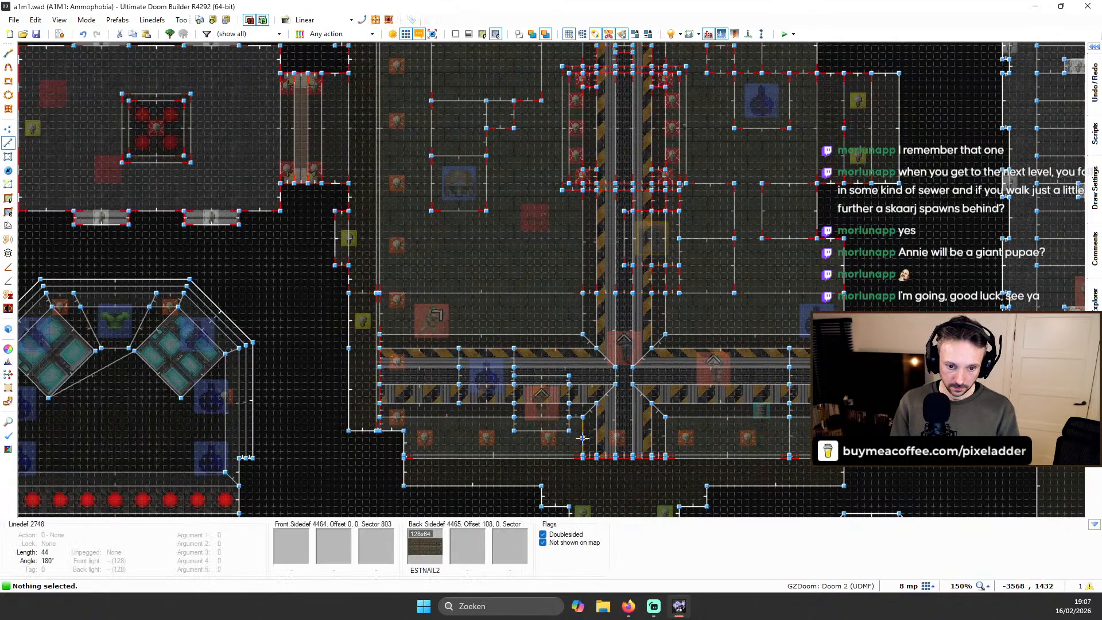
{"action": "key", "text": "ctrl+d"}
{"action": "left_click", "coordinate": [583, 438]}
{"action": "scroll", "coordinate": [409, 441], "scroll_direction": "down", "scroll_amount": 2}
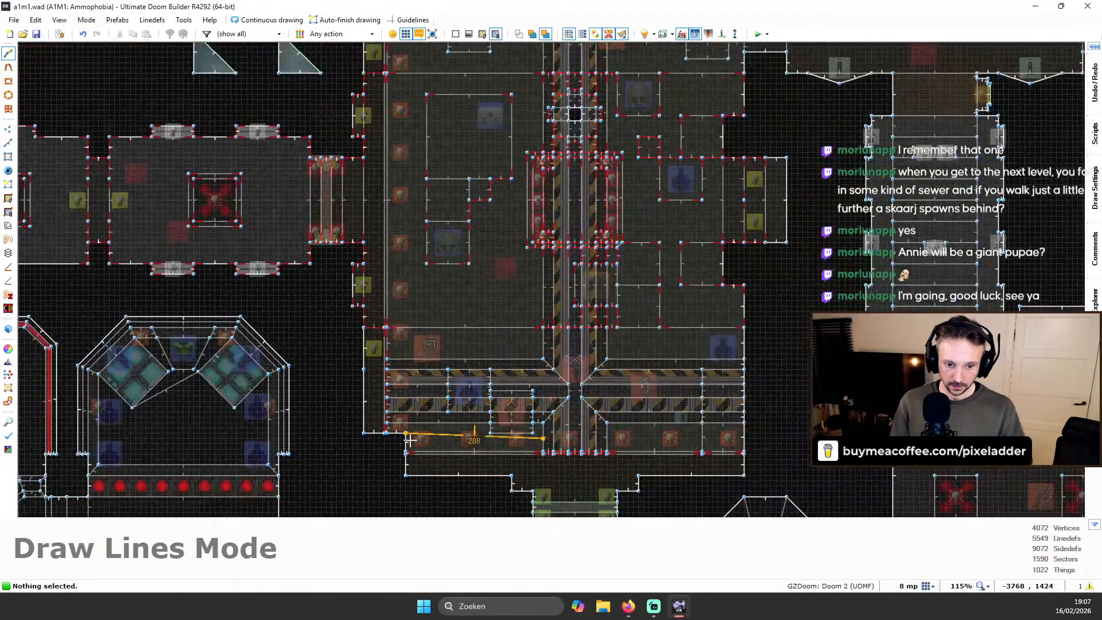
{"action": "key", "text": "Escape"}
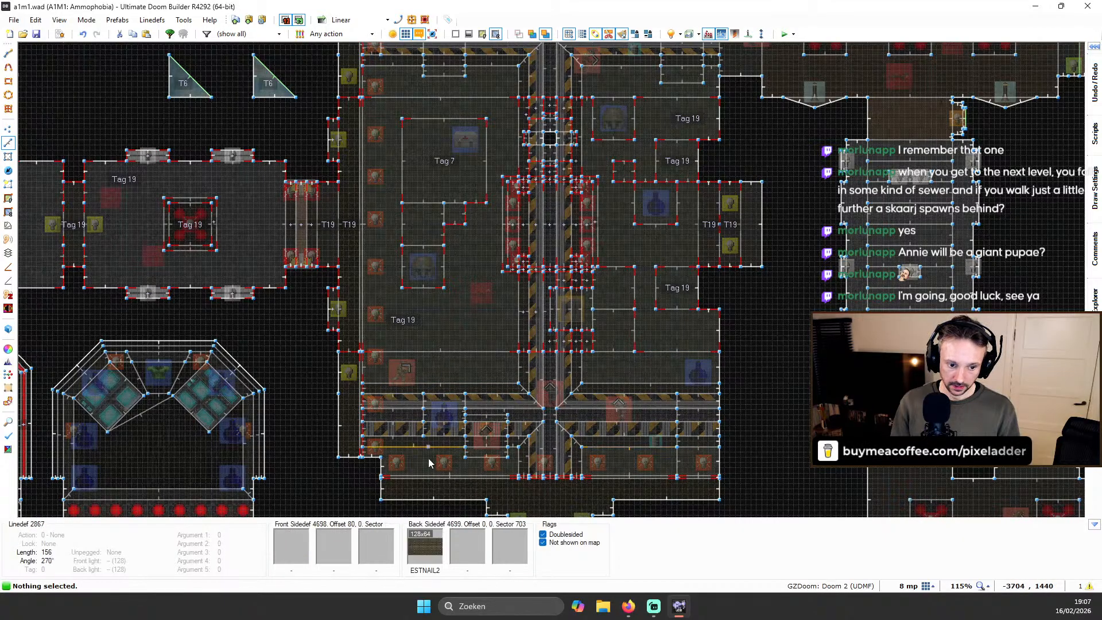
Inspect the south end of the hall around the crates and central track in 3D view
{"action": "scroll", "coordinate": [736, 460], "scroll_direction": "up", "scroll_amount": 2}
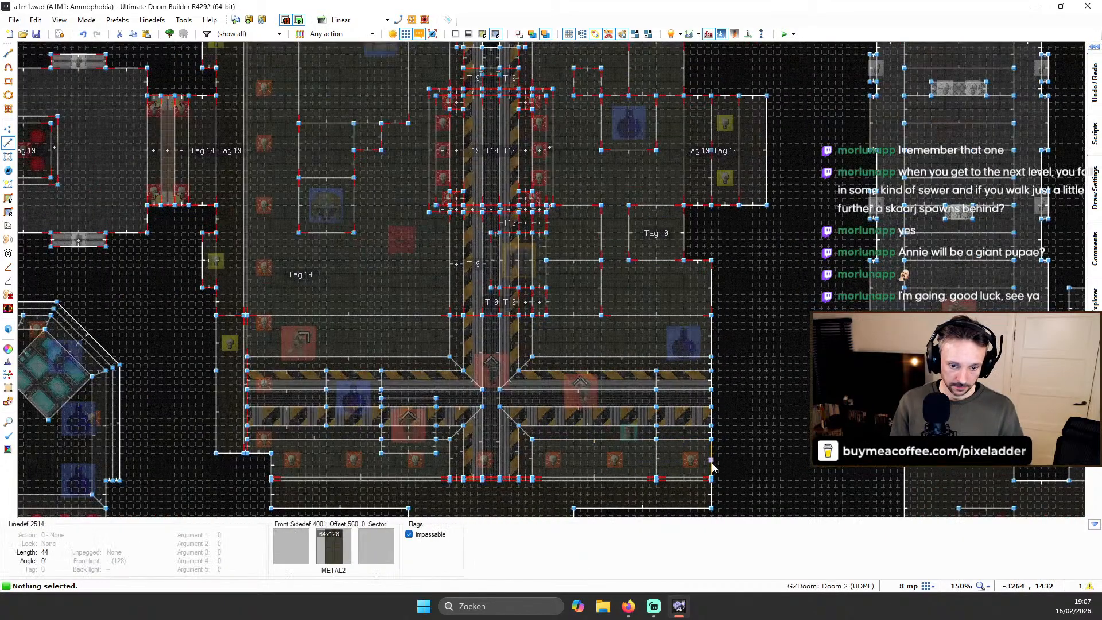
{"action": "key", "text": "w"}
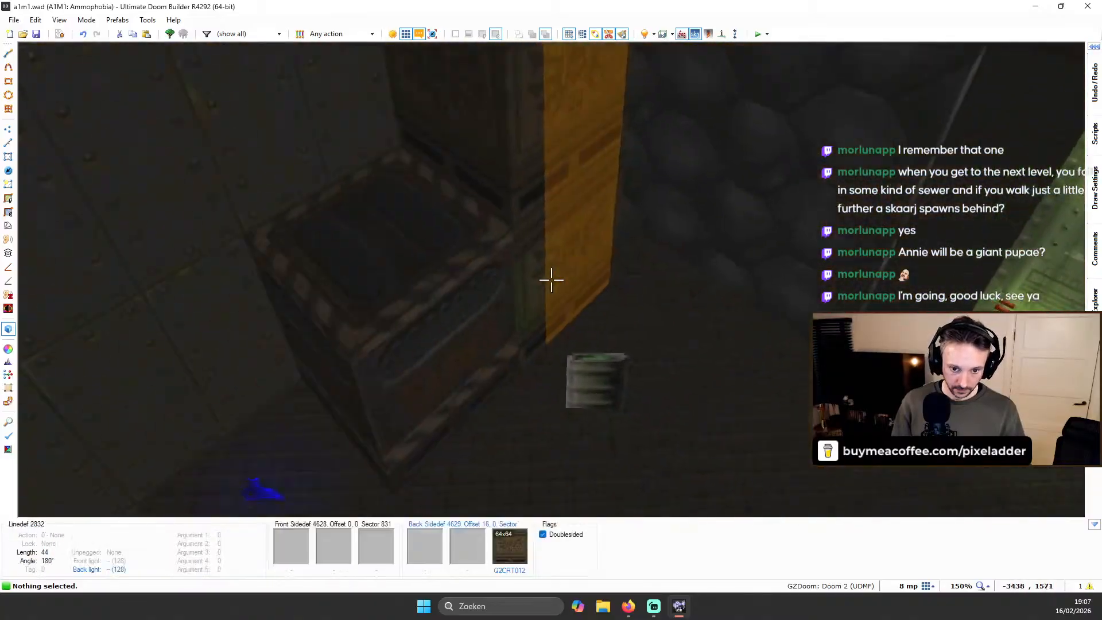
{"action": "key", "text": "e"}
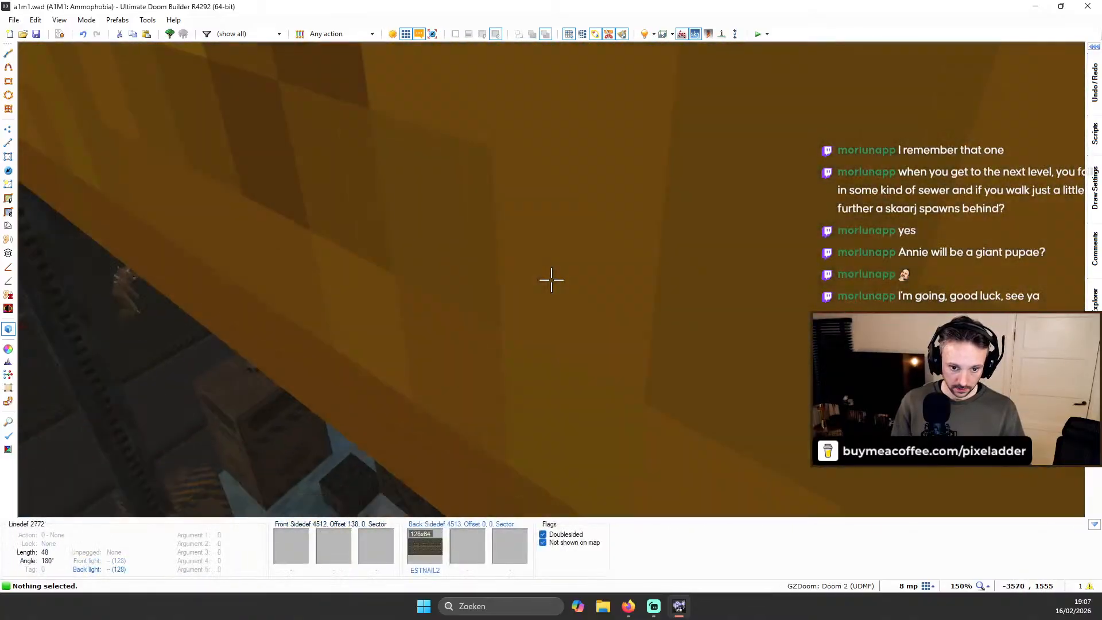
{"action": "key", "text": "e"}
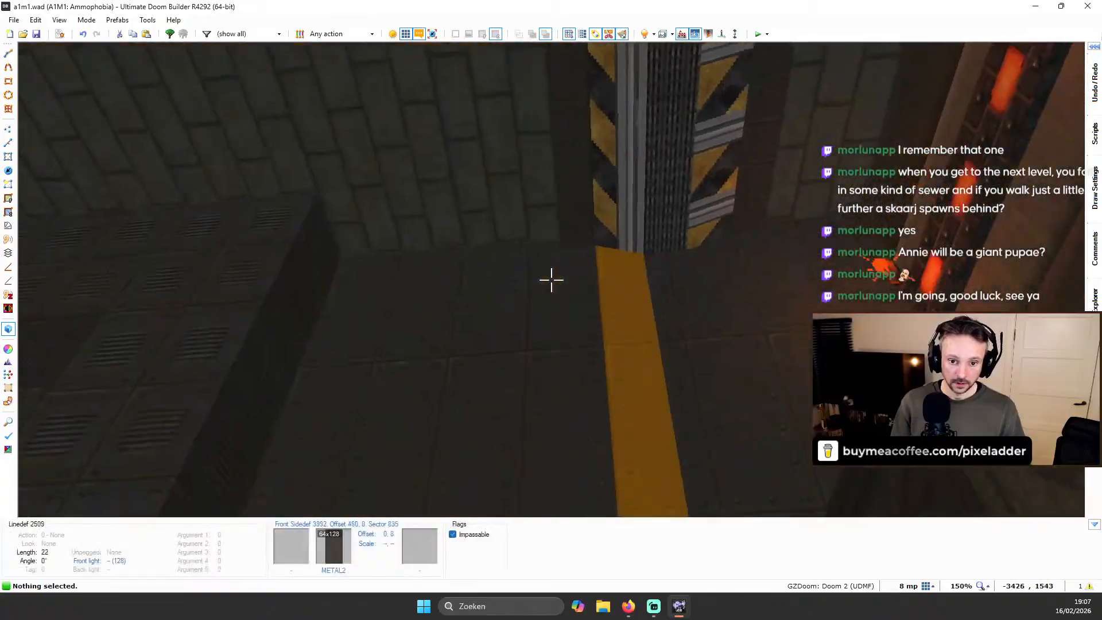
{"action": "key", "text": "w"}
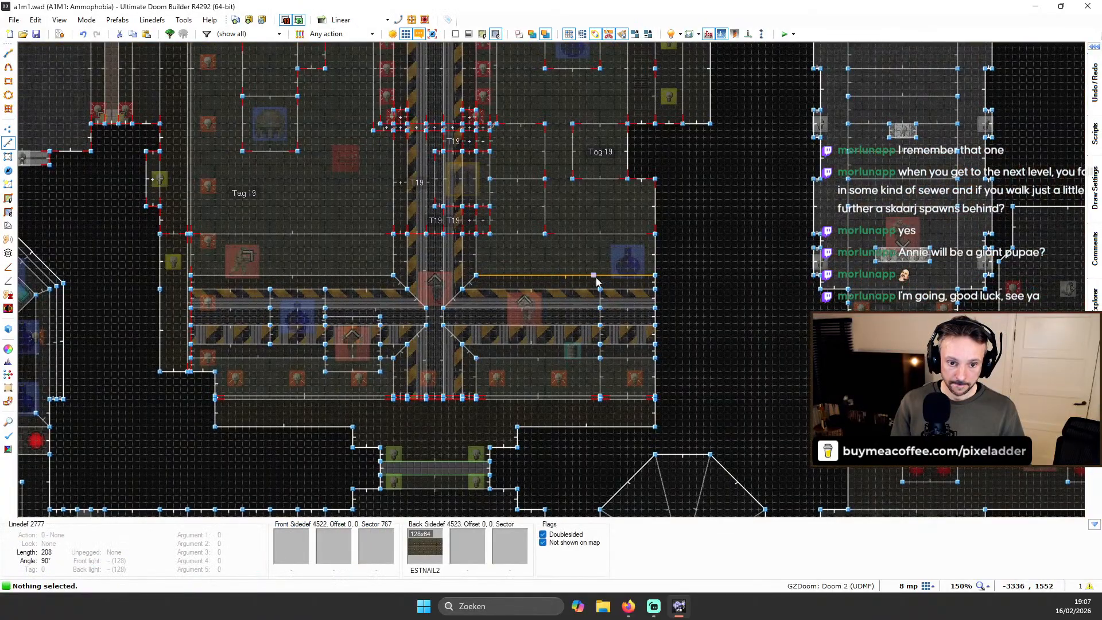
Insert a vertex at -3264, 1440 on the hall's east wall near its southeast corner
{"action": "scroll", "coordinate": [692, 370], "scroll_direction": "up", "scroll_amount": 1}
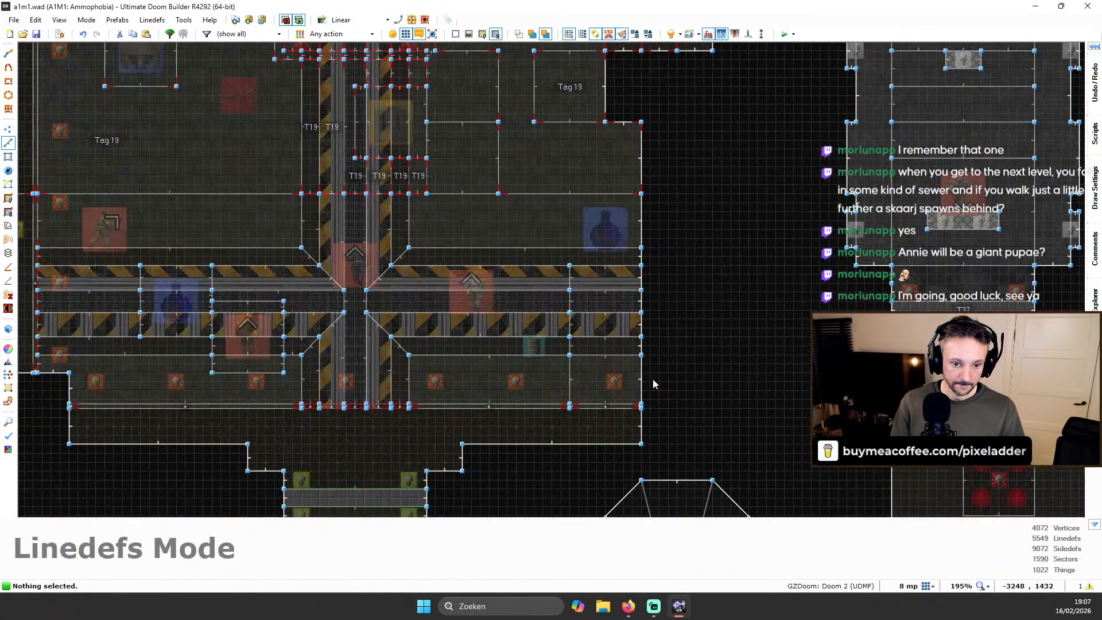
{"action": "scroll", "coordinate": [653, 383], "scroll_direction": "down", "scroll_amount": 1}
{"action": "scroll", "coordinate": [645, 371], "scroll_direction": "up", "scroll_amount": 2}
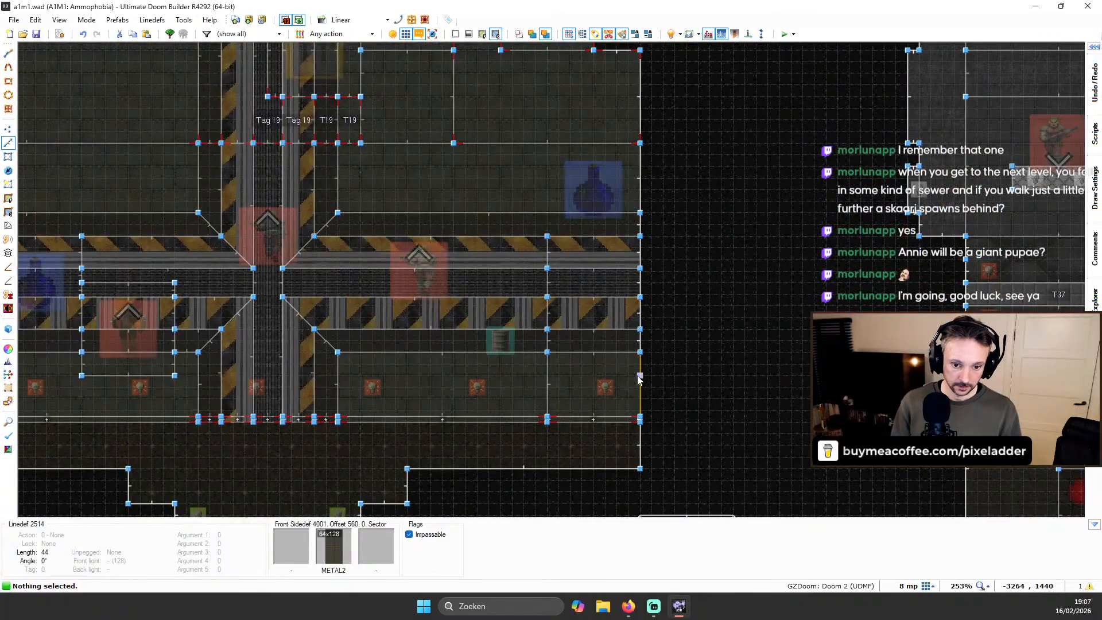
{"action": "scroll", "coordinate": [640, 380], "scroll_direction": "down", "scroll_amount": 1}
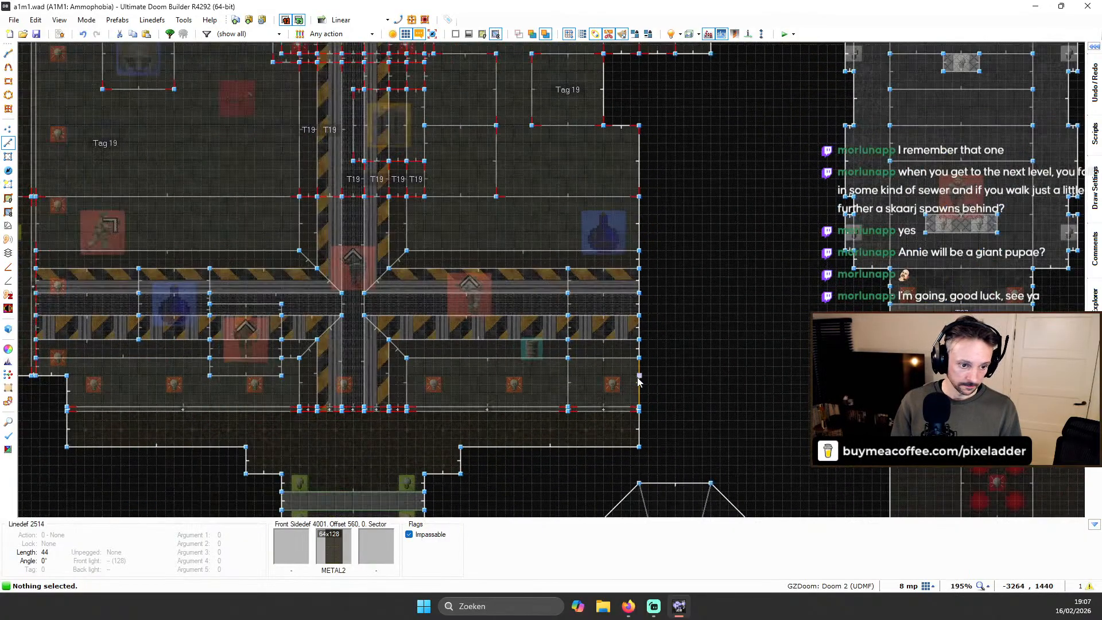
{"action": "scroll", "coordinate": [638, 382], "scroll_direction": "up", "scroll_amount": 2}
{"action": "right_click", "coordinate": [723, 374]}
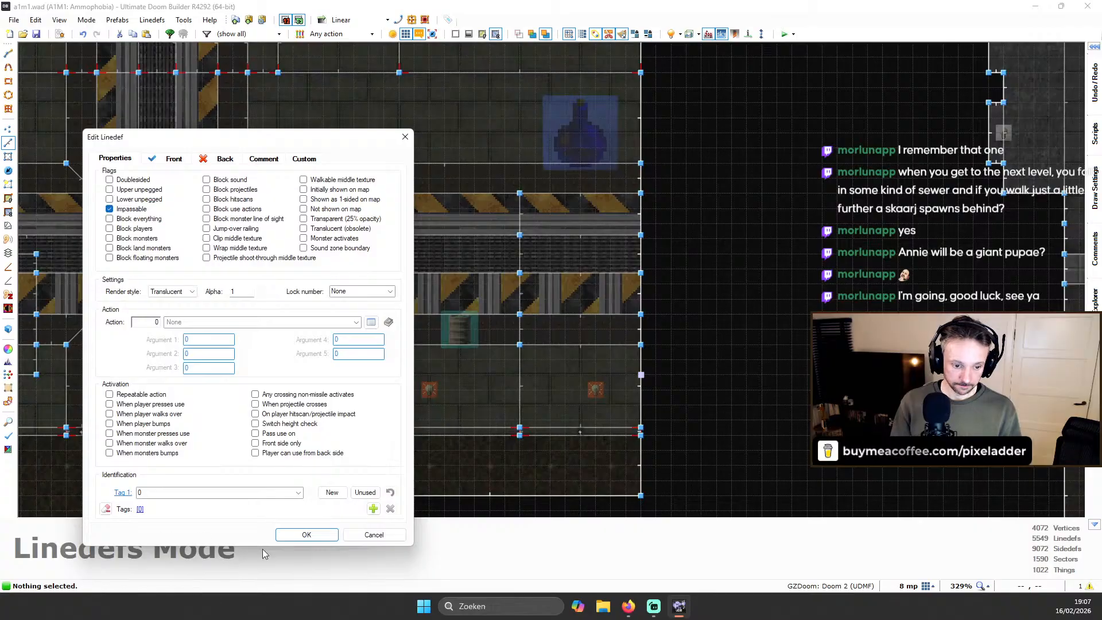
{"action": "left_click", "coordinate": [362, 537]}
{"action": "key", "text": "v"}
{"action": "right_click", "coordinate": [642, 375]}
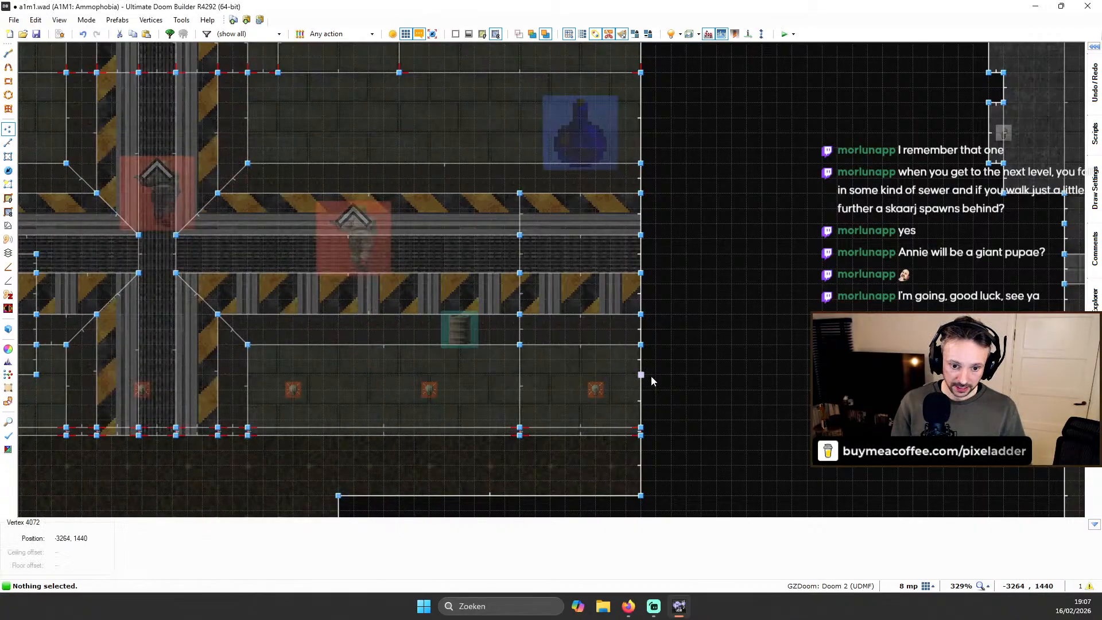
Select the hall's east wall lines in Linedefs mode, from the northeast corner down to the notch beside the Tag 19 sectors
{"action": "scroll", "coordinate": [643, 386], "scroll_direction": "down", "scroll_amount": 5}
{"action": "scroll", "coordinate": [699, 149], "scroll_direction": "up", "scroll_amount": 2}
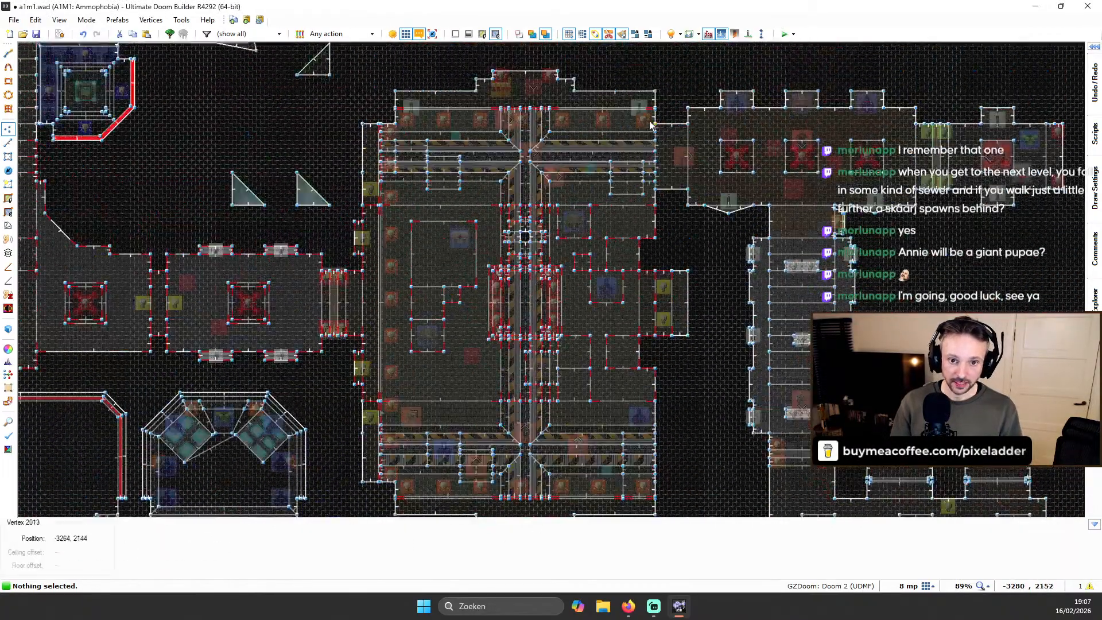
{"action": "left_click_drag", "start_coordinate": [634, 55], "coordinate": [691, 329]}
{"action": "key", "text": "l"}
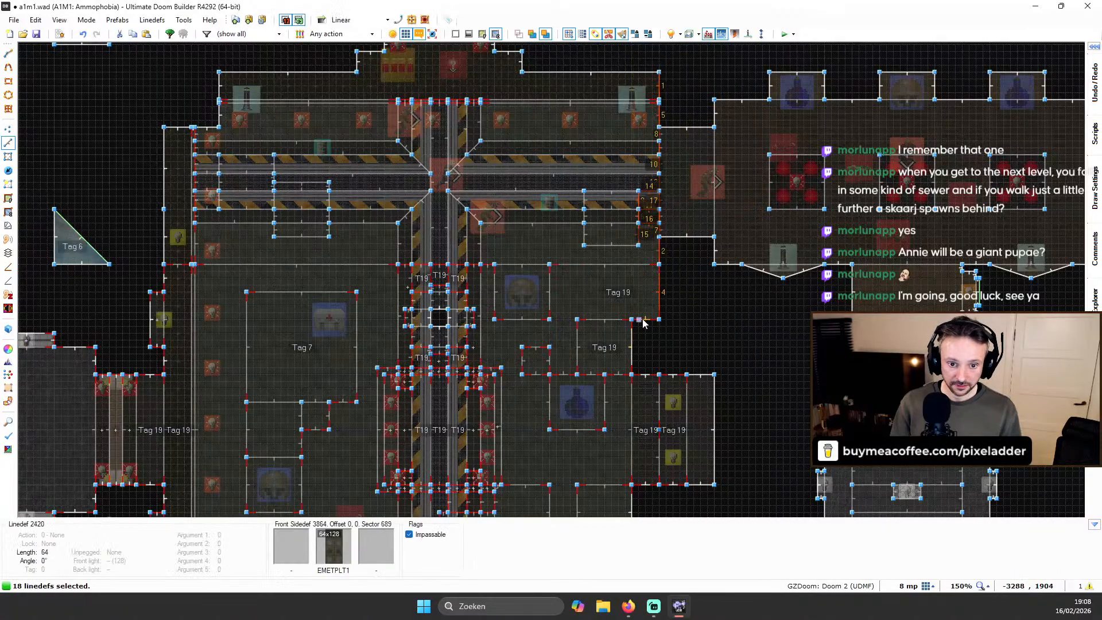
{"action": "key", "text": "c"}
{"action": "left_click_drag", "start_coordinate": [651, 60], "coordinate": [693, 352]}
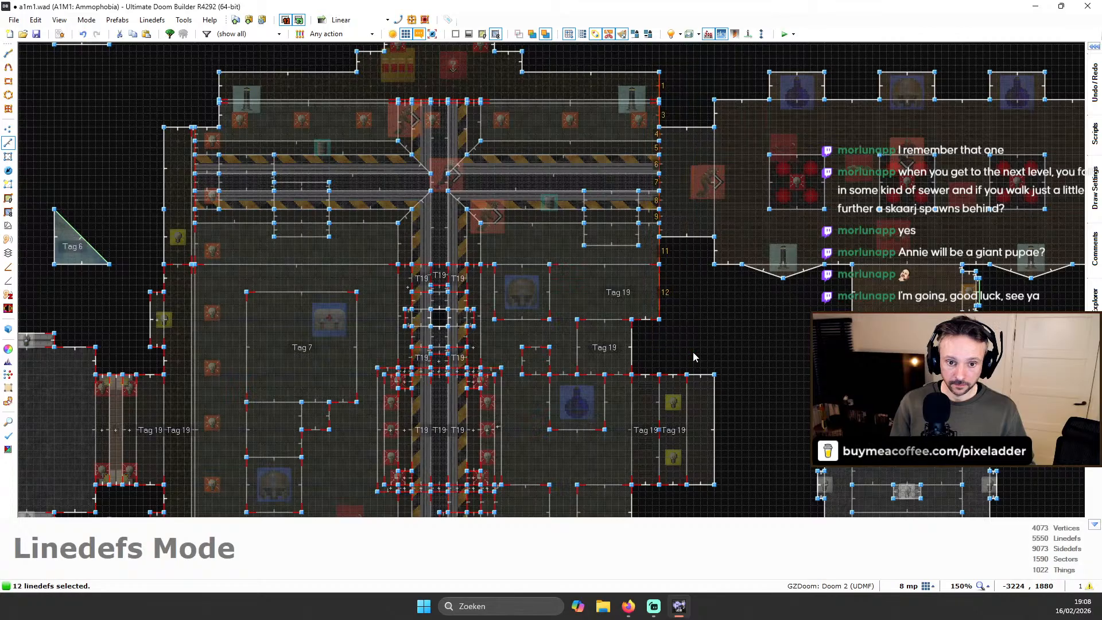
{"action": "scroll", "coordinate": [647, 361], "scroll_direction": "up", "scroll_amount": 2}
{"action": "scroll", "coordinate": [672, 367], "scroll_direction": "down", "scroll_amount": 2}
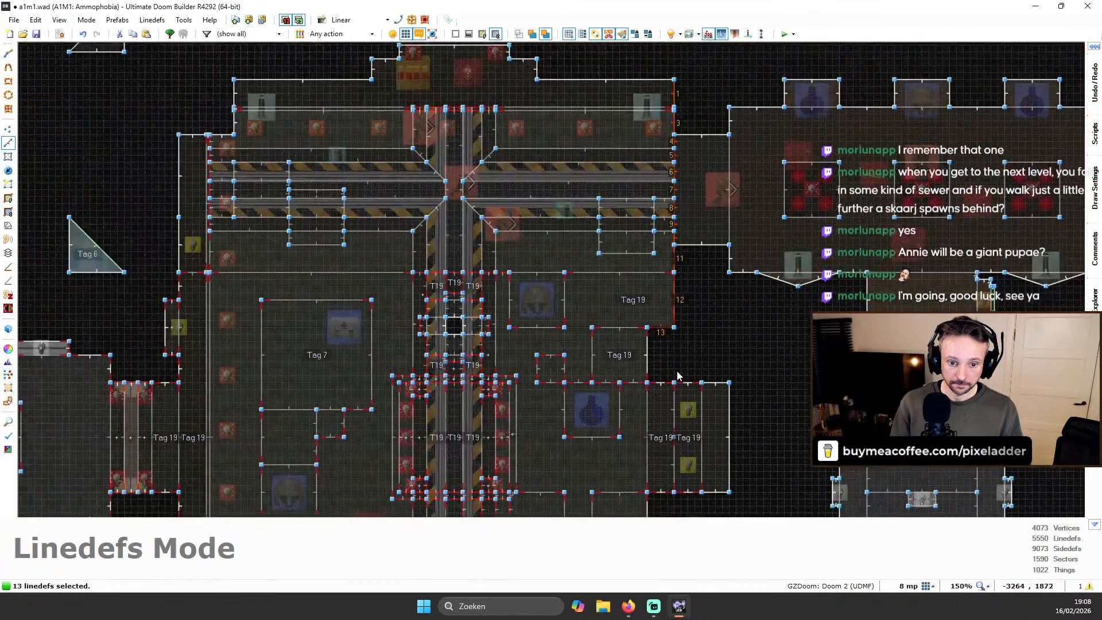
Add the notch lines, the adjoining Tag 19 square and the small crate outlines around the blue item to the selection
{"action": "key", "text": "space"}
{"action": "left_click", "coordinate": [651, 291]}
{"action": "scroll", "coordinate": [682, 360], "scroll_direction": "up", "scroll_amount": 2}
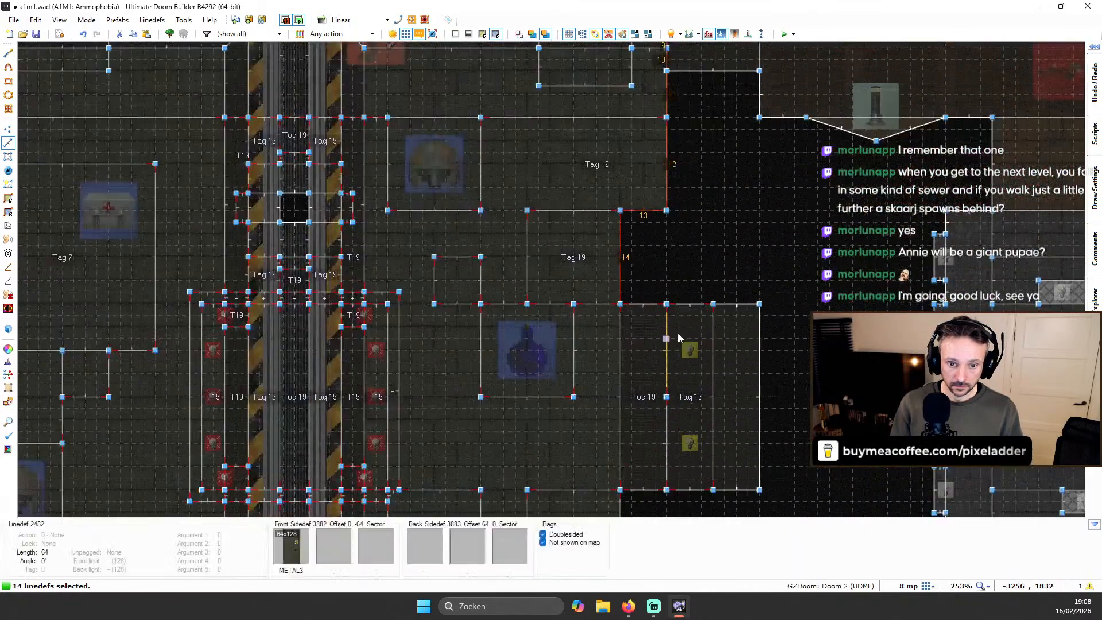
{"action": "left_click", "coordinate": [607, 303]}
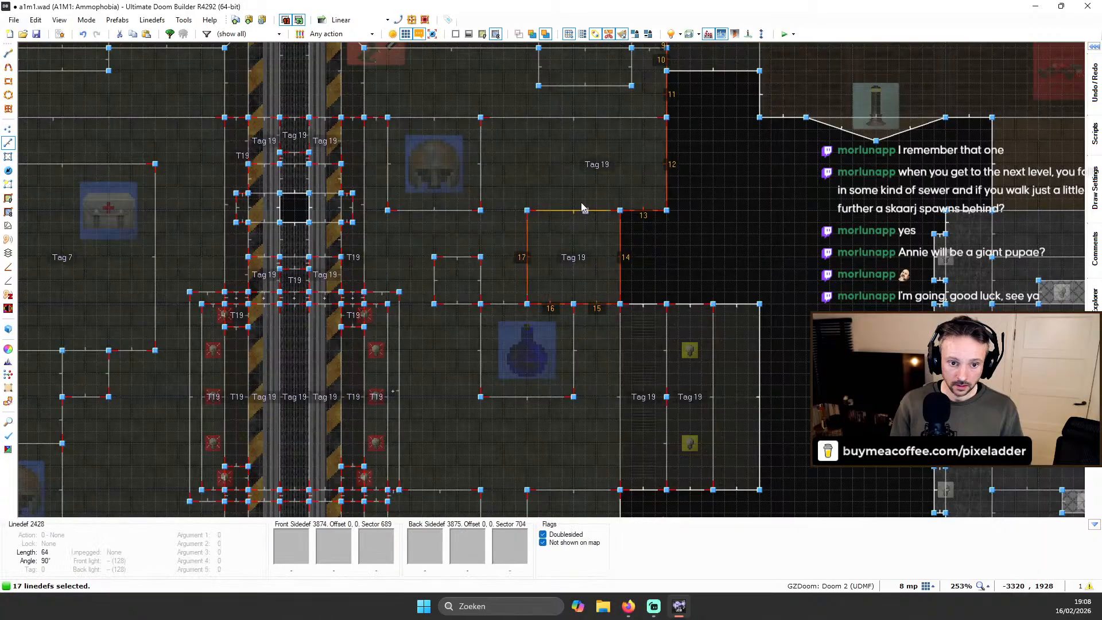
{"action": "left_click", "coordinate": [504, 311]}
{"action": "left_click", "coordinate": [482, 282]}
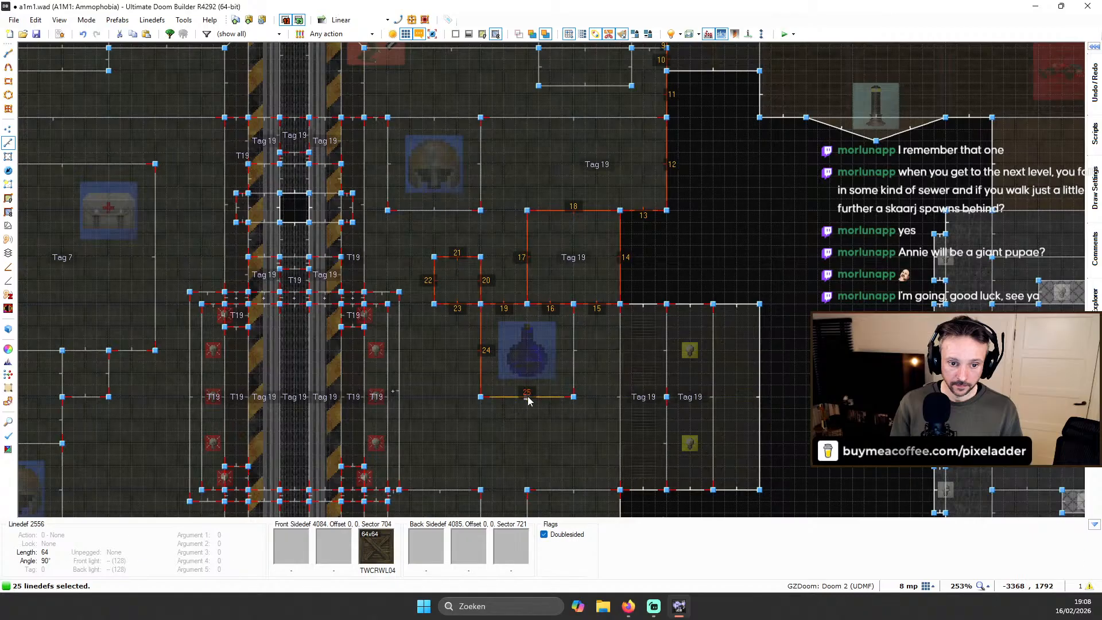
Add the outer lines and inner dividing lines of the hall's east alcove to the selection
{"action": "left_click", "coordinate": [643, 310]}
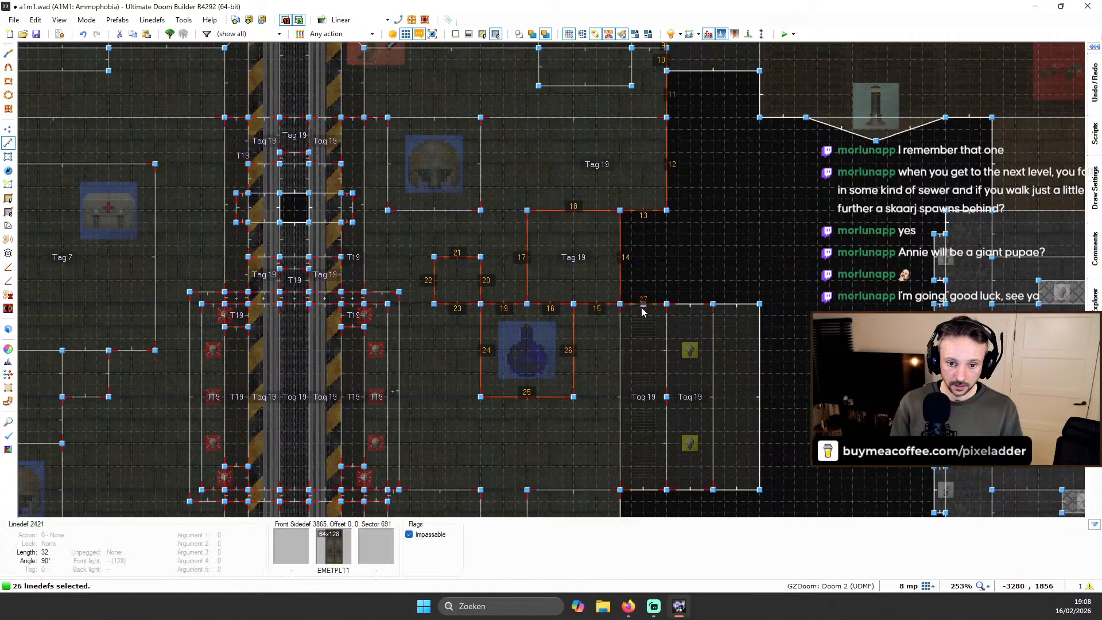
{"action": "left_click", "coordinate": [758, 353]}
{"action": "left_click", "coordinate": [714, 364]}
{"action": "left_click", "coordinate": [669, 364]}
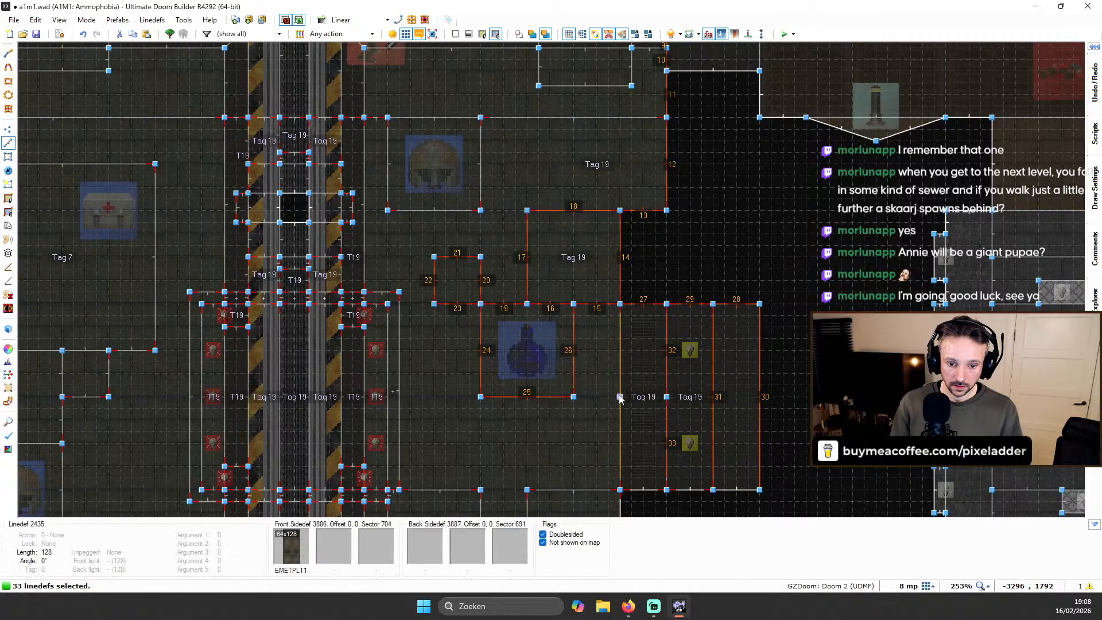
{"action": "left_click", "coordinate": [620, 397]}
{"action": "left_click", "coordinate": [651, 491]}
{"action": "left_click", "coordinate": [753, 492]}
{"action": "scroll", "coordinate": [737, 436], "scroll_direction": "down", "scroll_amount": 4}
{"action": "scroll", "coordinate": [721, 402], "scroll_direction": "up", "scroll_amount": 3}
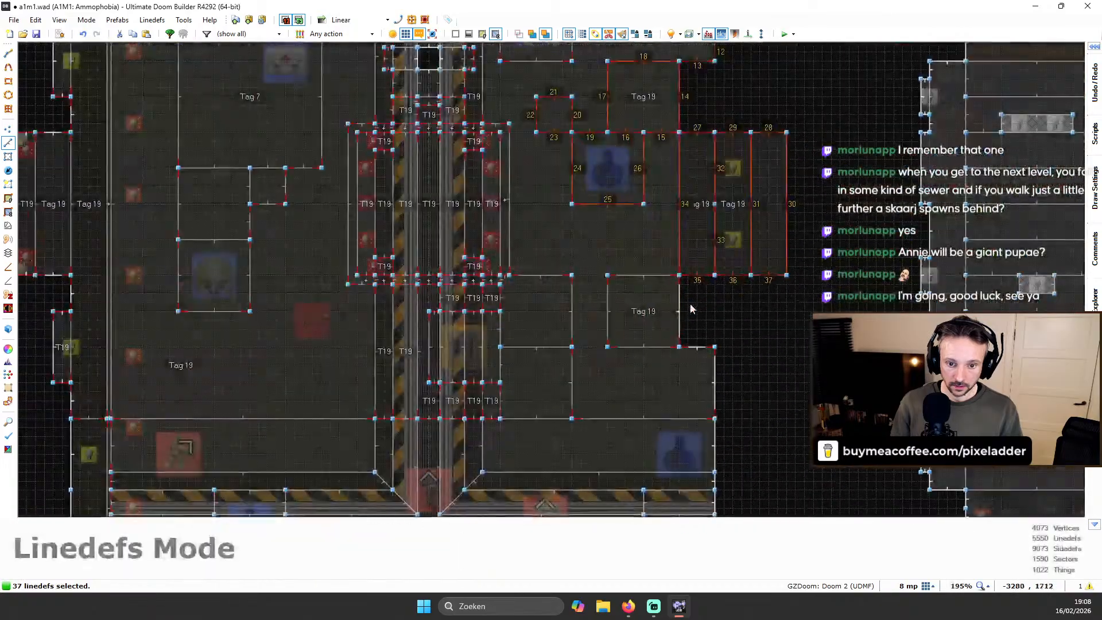
Add the outline of the Tag 19 square south of the alcove and the short notch line beside it to the selection
{"action": "left_click", "coordinate": [681, 296]}
{"action": "left_click", "coordinate": [655, 280]}
{"action": "left_click", "coordinate": [610, 304]}
{"action": "left_click", "coordinate": [634, 350]}
{"action": "left_click", "coordinate": [699, 357]}
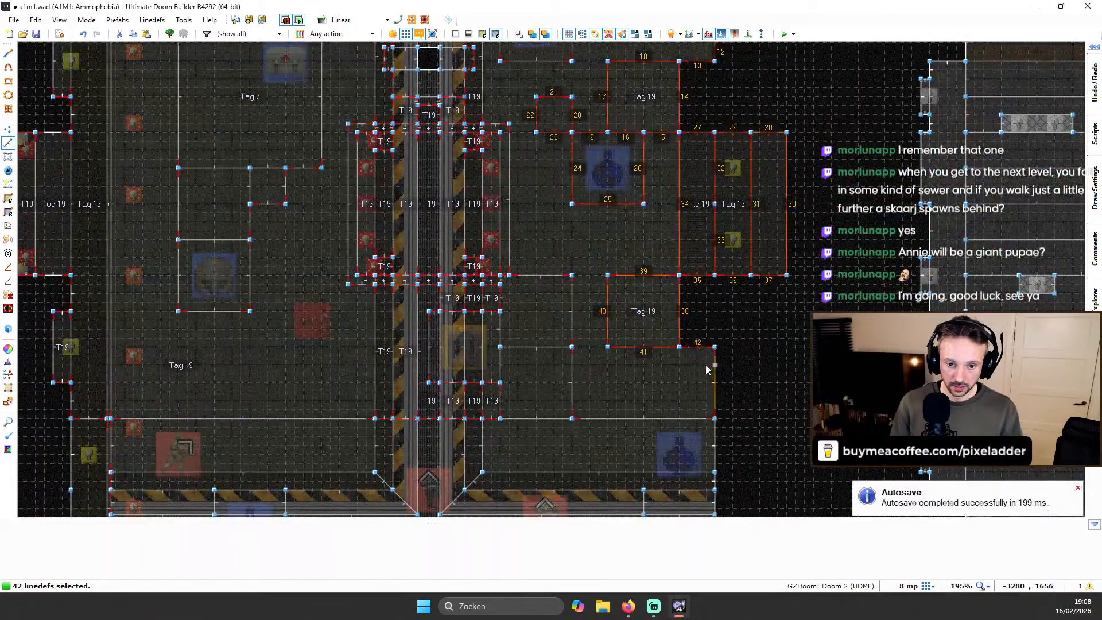
Extend the selection along the east wall lines southward to the vertex at -3264, 1440
{"action": "left_click", "coordinate": [721, 369]}
{"action": "key", "text": "Down"}
{"action": "key", "text": "Down"}
{"action": "left_click", "coordinate": [727, 328]}
{"action": "scroll", "coordinate": [730, 322], "scroll_direction": "down", "scroll_amount": 3}
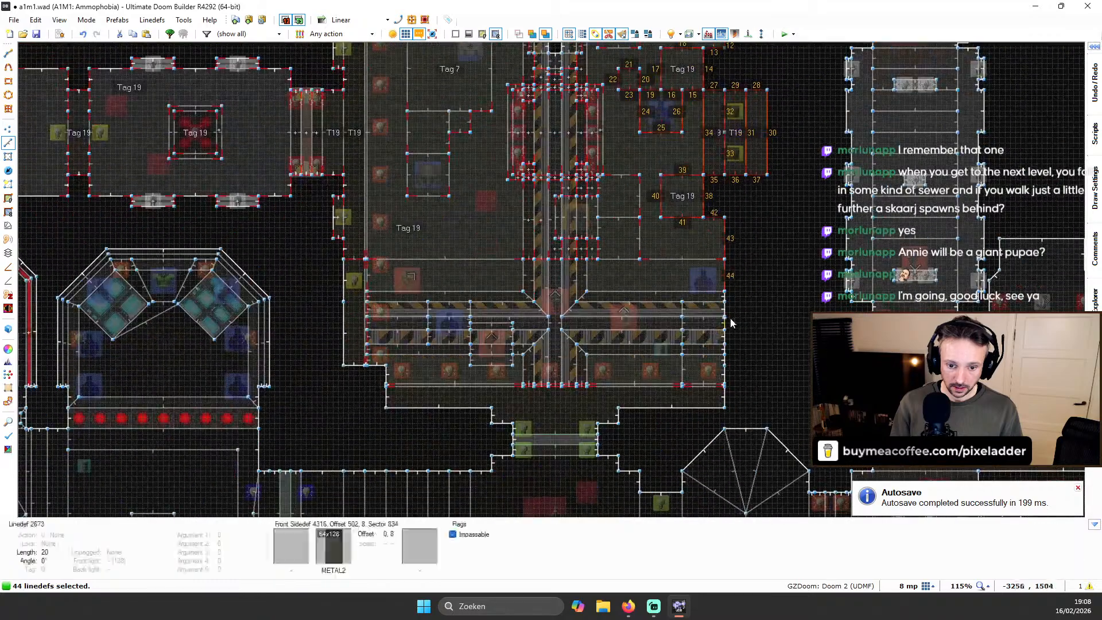
{"action": "scroll", "coordinate": [731, 318], "scroll_direction": "up", "scroll_amount": 2}
{"action": "left_click_drag", "start_coordinate": [700, 269], "coordinate": [754, 371]}
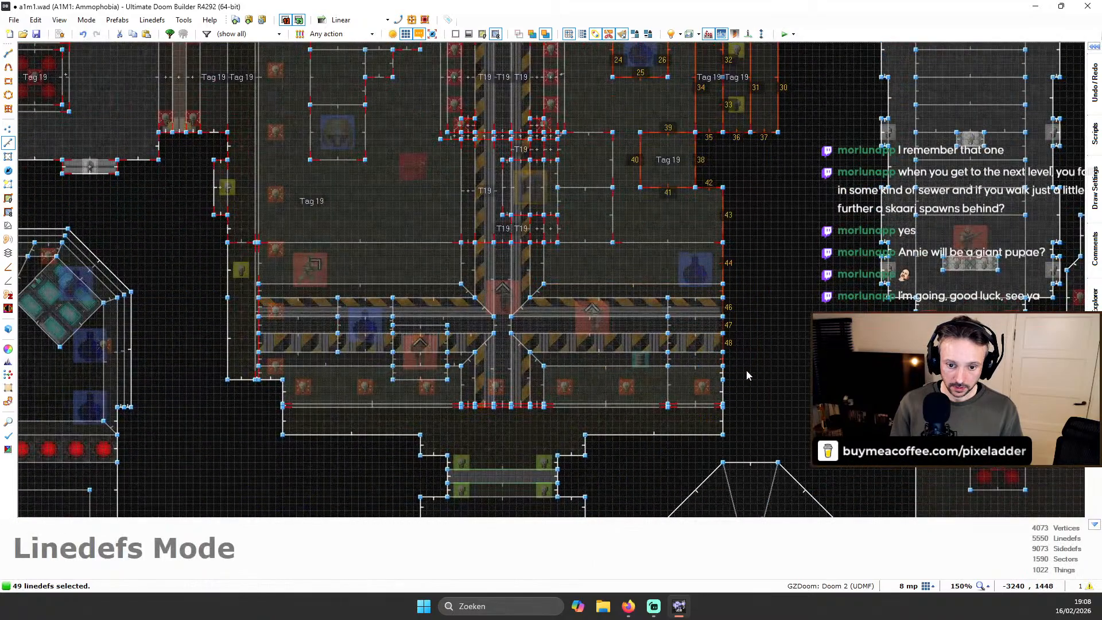
{"action": "scroll", "coordinate": [747, 369], "scroll_direction": "up", "scroll_amount": 3}
{"action": "left_click", "coordinate": [725, 383]}
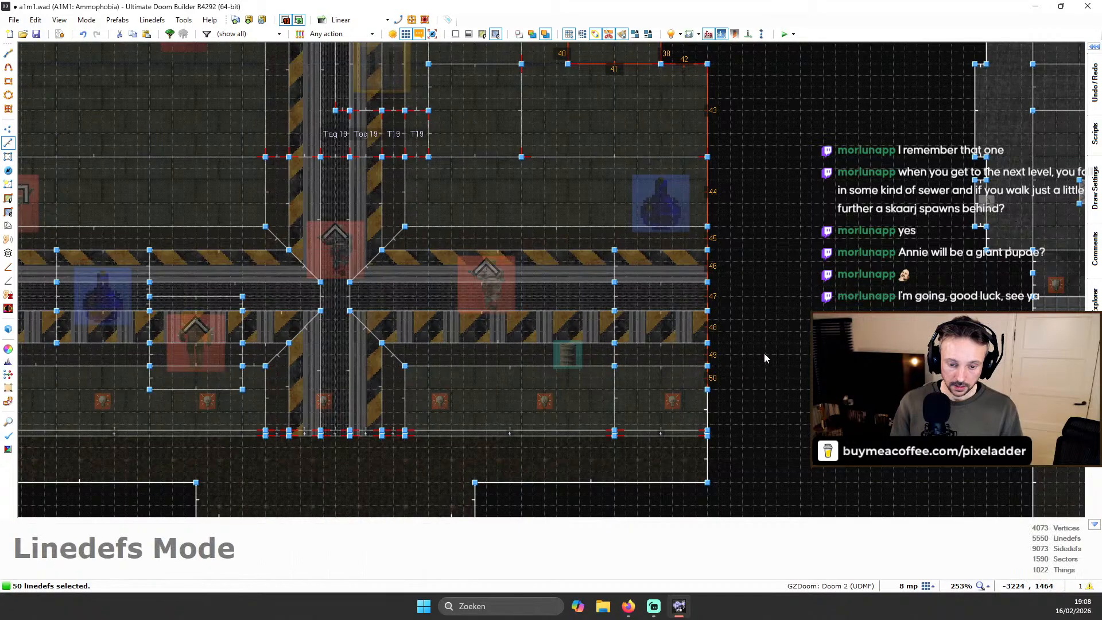
Move the selected east wall, alcove and crate lines 32 units east, and clear the selection
{"action": "scroll", "coordinate": [758, 350], "scroll_direction": "down", "scroll_amount": 3}
{"action": "scroll", "coordinate": [746, 360], "scroll_direction": "down", "scroll_amount": 2}
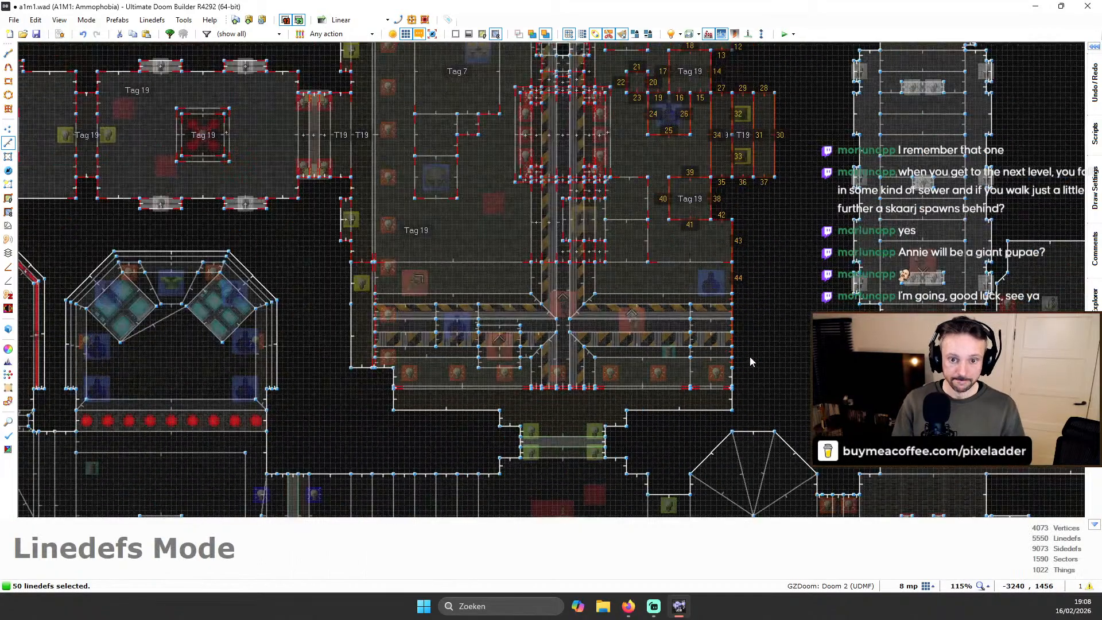
{"action": "scroll", "coordinate": [792, 135], "scroll_direction": "down", "scroll_amount": 2}
{"action": "scroll", "coordinate": [766, 195], "scroll_direction": "up", "scroll_amount": 5}
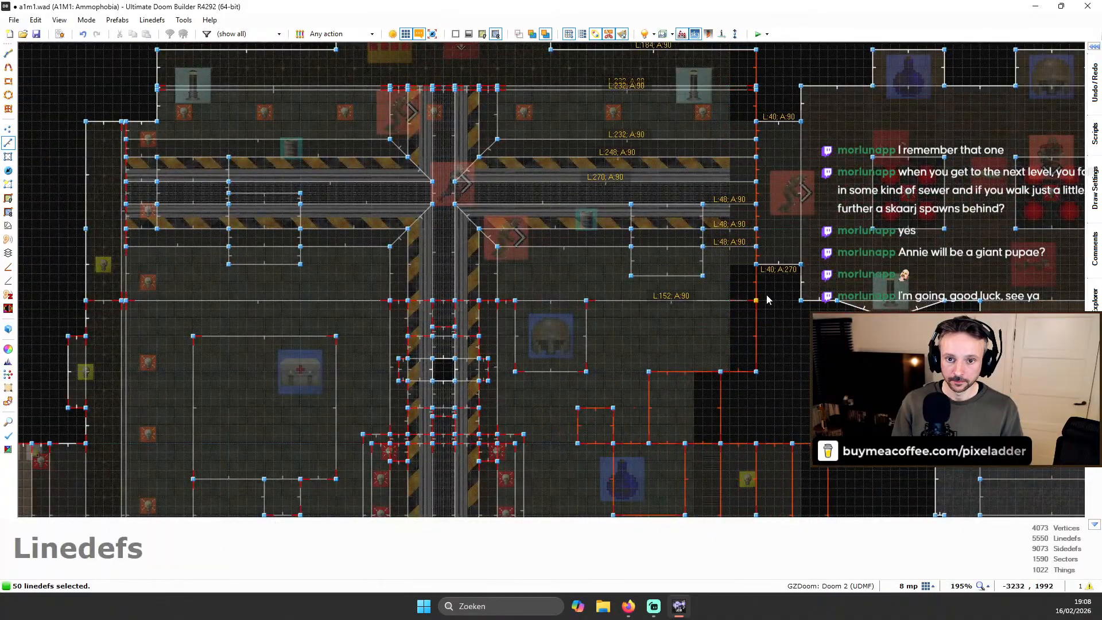
{"action": "scroll", "coordinate": [770, 295], "scroll_direction": "down", "scroll_amount": 3}
{"action": "scroll", "coordinate": [677, 170], "scroll_direction": "up", "scroll_amount": 2}
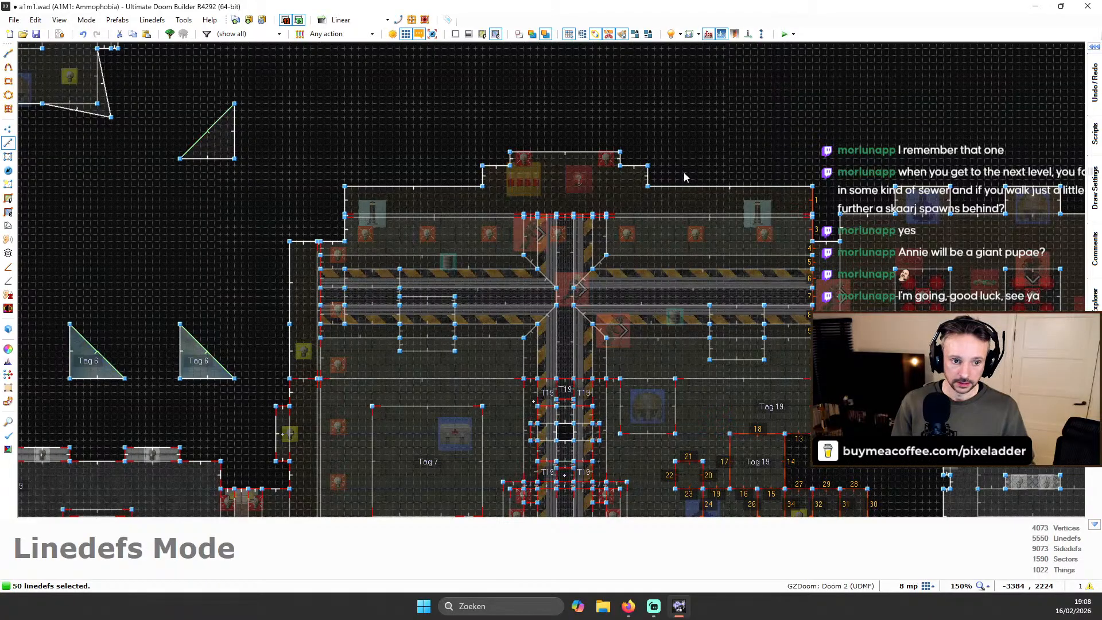
{"action": "left_click", "coordinate": [684, 171]}
Insert a vertex on the east wall near the northeast corner, place it at -3256, 2144, and move the three corner vertices above to x -3256
{"action": "scroll", "coordinate": [807, 227], "scroll_direction": "up", "scroll_amount": 4}
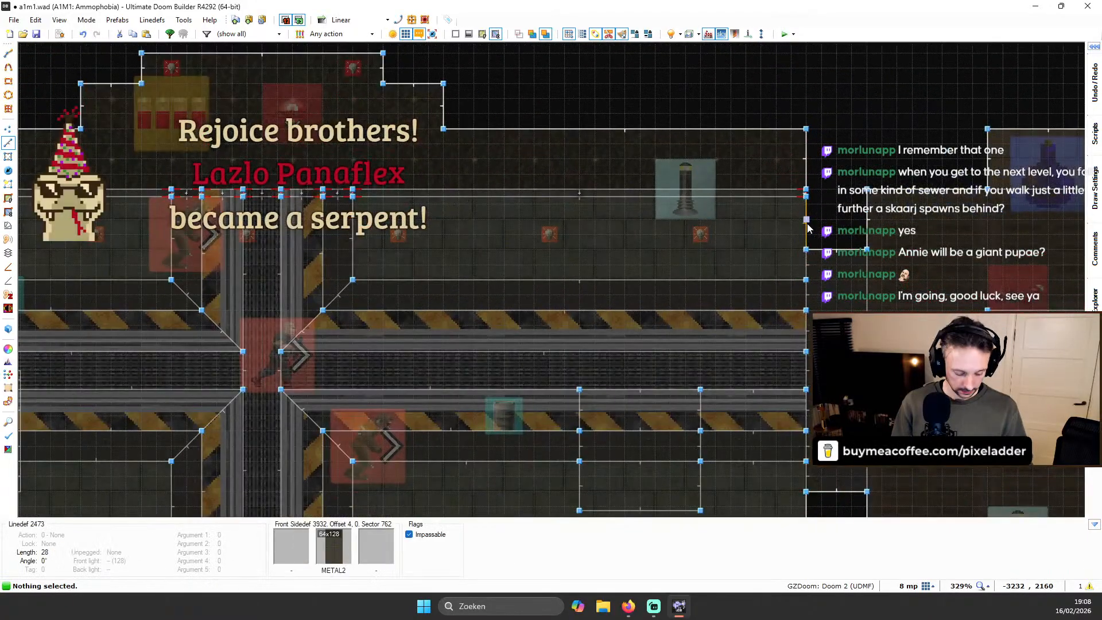
{"action": "key", "text": "v"}
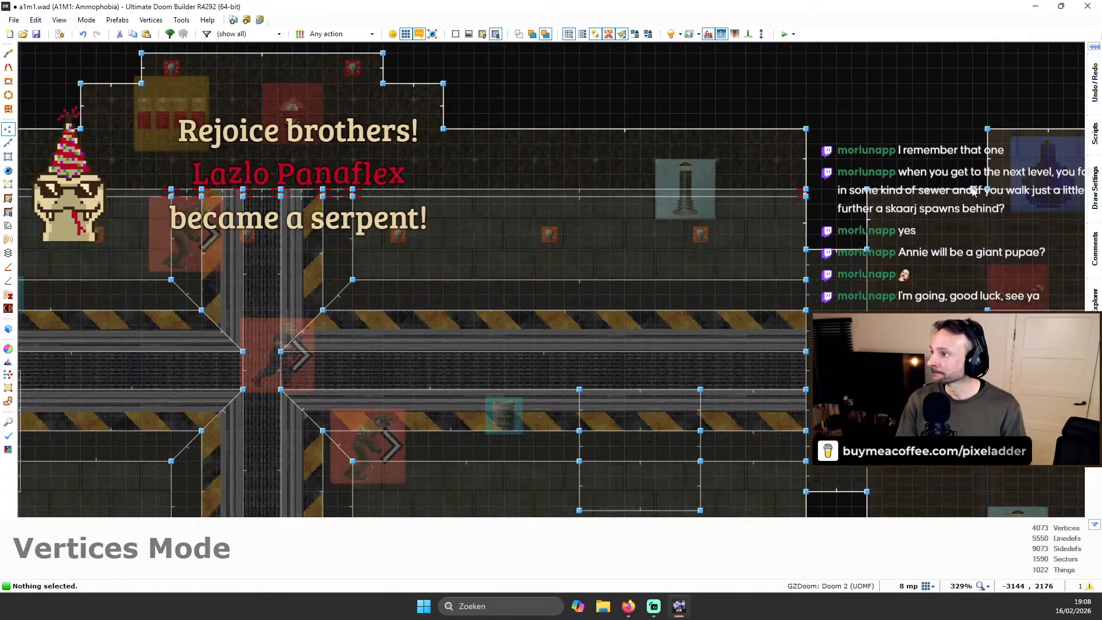
{"action": "scroll", "coordinate": [808, 248], "scroll_direction": "up", "scroll_amount": 3}
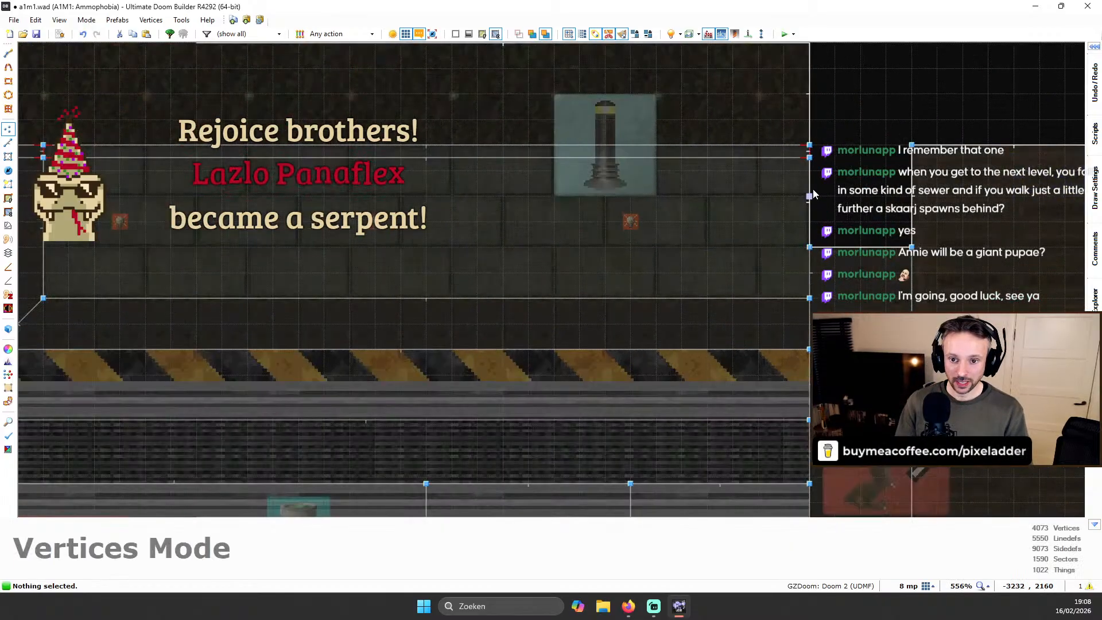
{"action": "scroll", "coordinate": [747, 247], "scroll_direction": "down", "scroll_amount": 6}
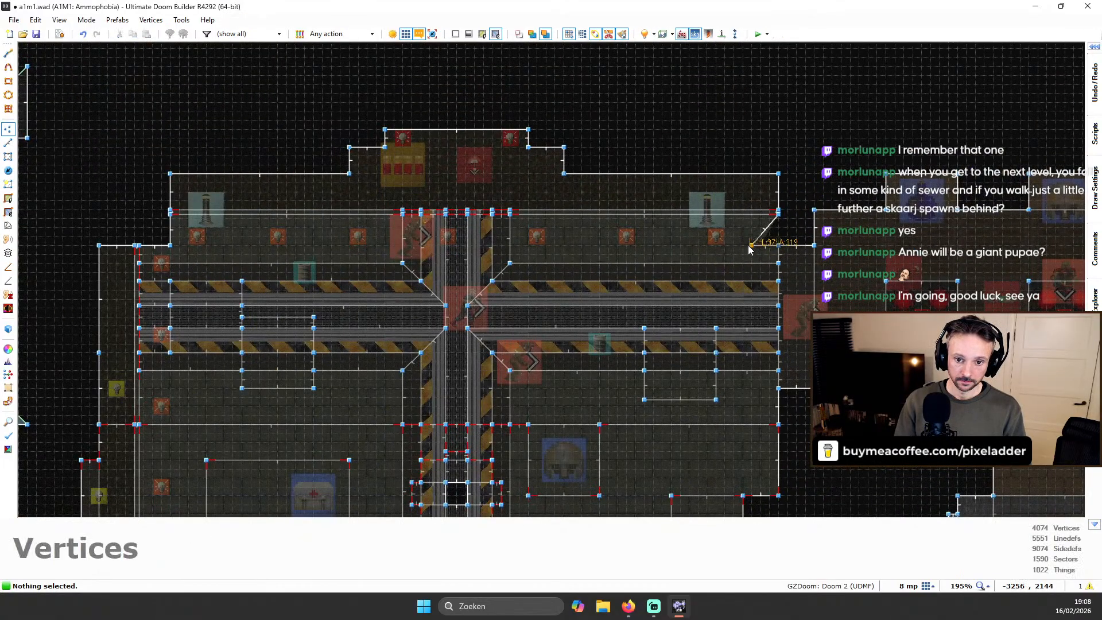
{"action": "scroll", "coordinate": [750, 248], "scroll_direction": "up", "scroll_amount": 4}
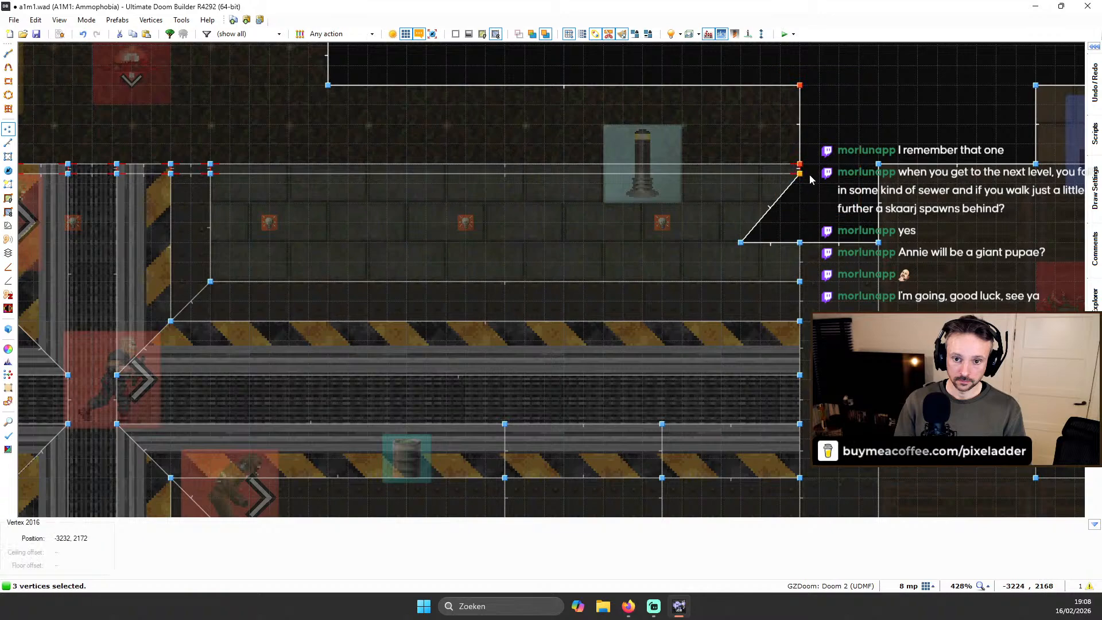
{"action": "left_click", "coordinate": [816, 102]}
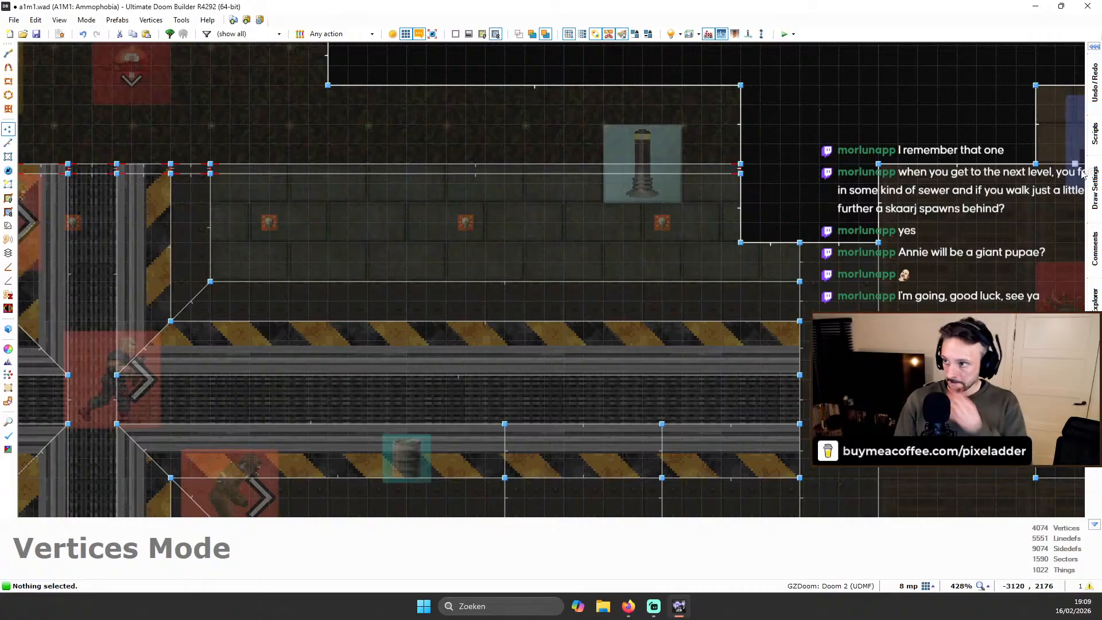
Compare the shape of the hall's northeast corner with its northwest corner
{"action": "scroll", "coordinate": [854, 189], "scroll_direction": "down", "scroll_amount": 6}
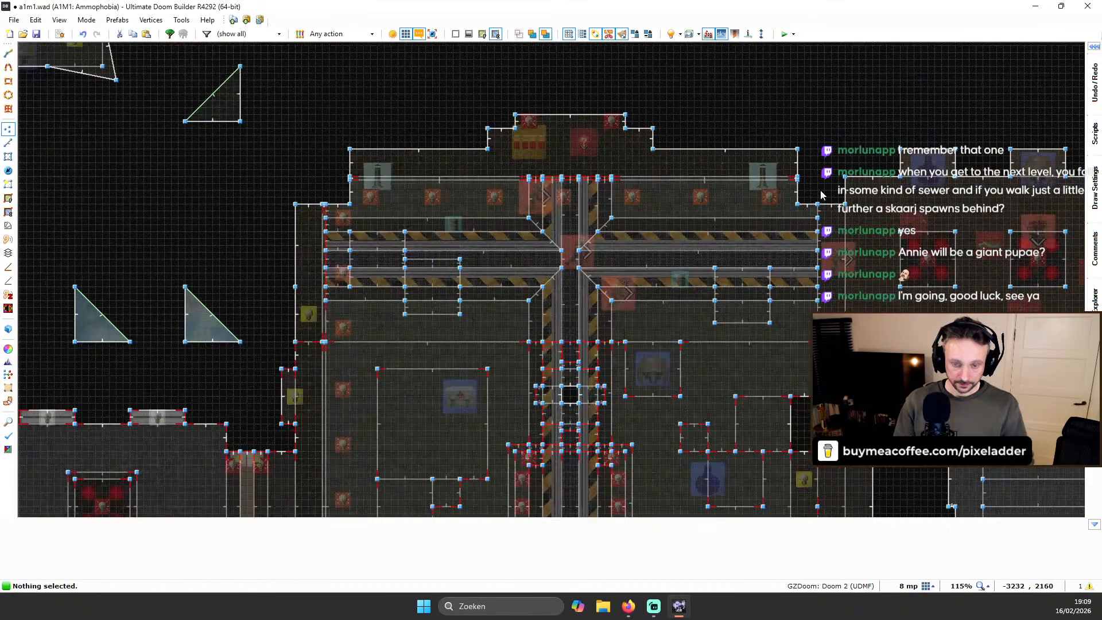
{"action": "scroll", "coordinate": [826, 194], "scroll_direction": "up", "scroll_amount": 5}
{"action": "scroll", "coordinate": [827, 194], "scroll_direction": "down", "scroll_amount": 4}
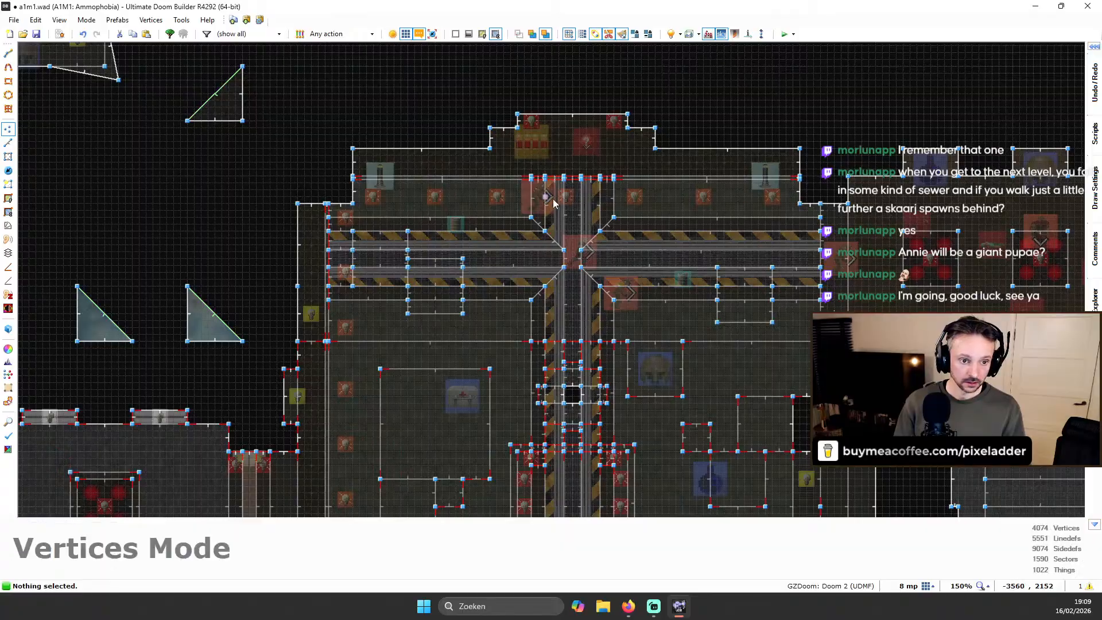
{"action": "scroll", "coordinate": [401, 201], "scroll_direction": "up", "scroll_amount": 1}
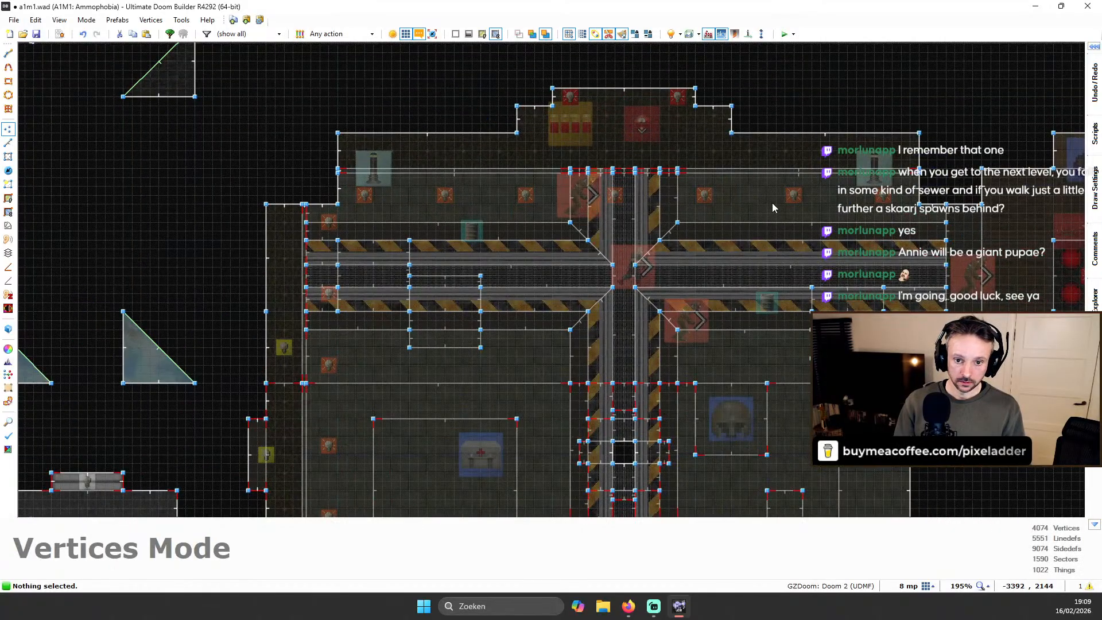
{"action": "scroll", "coordinate": [937, 201], "scroll_direction": "down", "scroll_amount": 4}
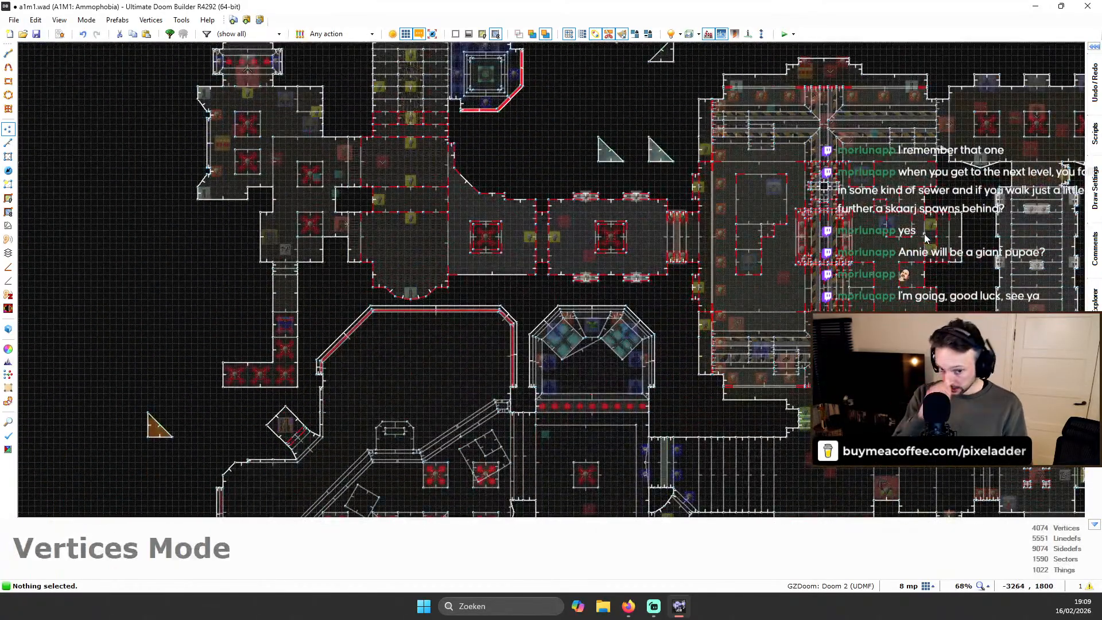
Survey the map's layout around the hall, from the northern rooms down to the southern areas
{"action": "key", "text": "Down"}
{"action": "key", "text": "Down"}
{"action": "key", "text": "Down"}
{"action": "key", "text": "Up"}
{"action": "key", "text": "Up"}
{"action": "key", "text": "Up"}
{"action": "key", "text": "Up"}
{"action": "scroll", "coordinate": [550, 226], "scroll_direction": "down", "scroll_amount": 3}
{"action": "scroll", "coordinate": [585, 171], "scroll_direction": "up", "scroll_amount": 3}
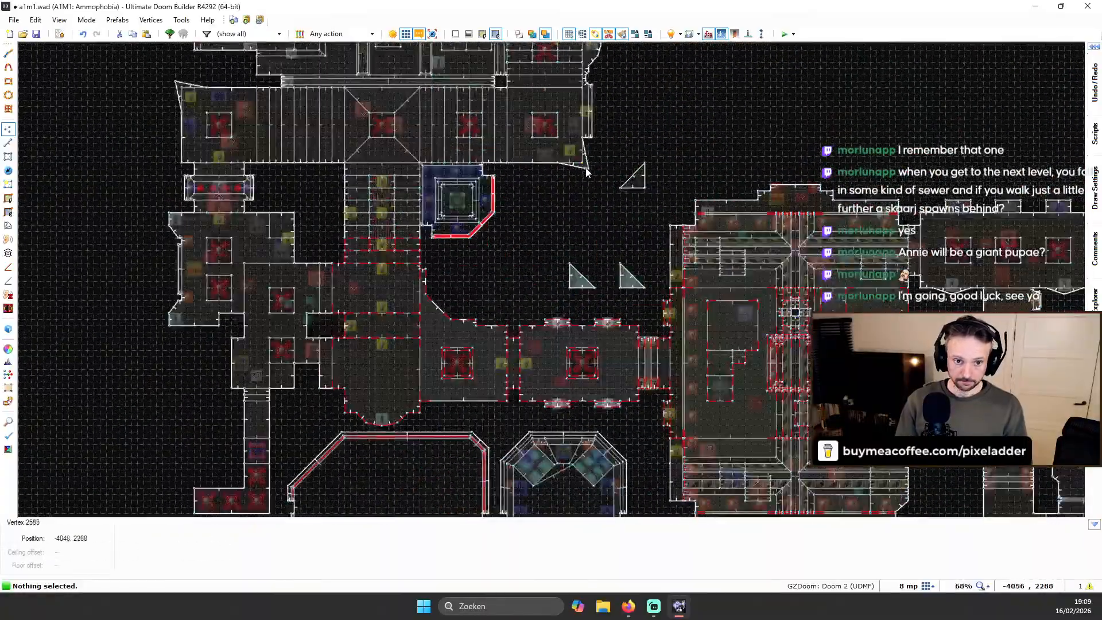
{"action": "scroll", "coordinate": [586, 172], "scroll_direction": "down", "scroll_amount": 5}
{"action": "key", "text": "Up"}
{"action": "key", "text": "Up"}
{"action": "key", "text": "Down"}
{"action": "scroll", "coordinate": [591, 150], "scroll_direction": "down", "scroll_amount": 1}
{"action": "key", "text": "Down"}
{"action": "scroll", "coordinate": [602, 355], "scroll_direction": "up", "scroll_amount": 4}
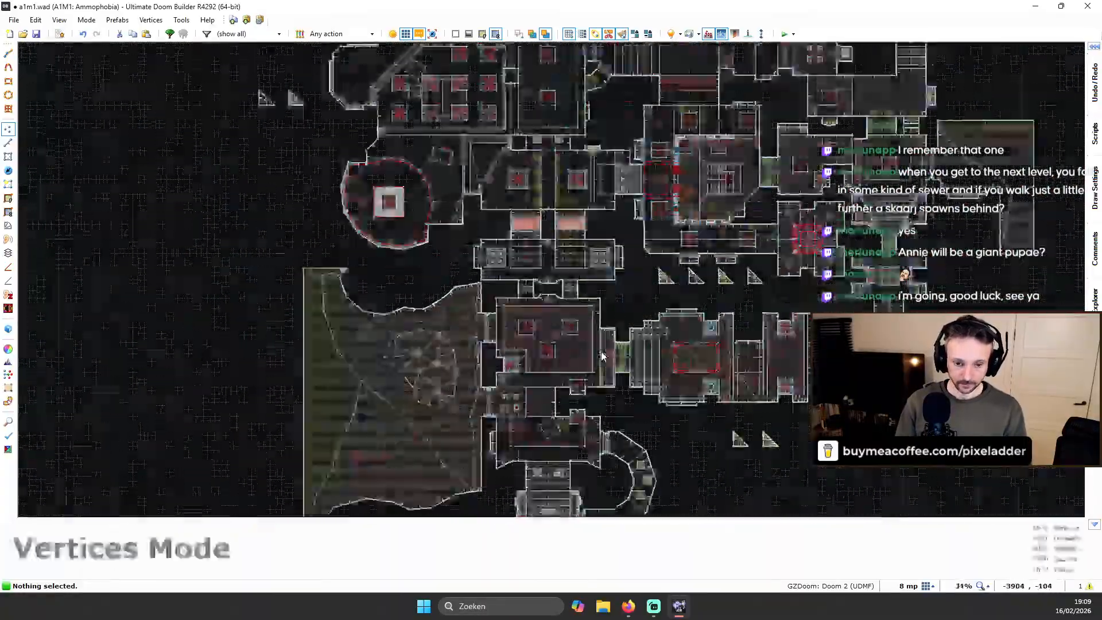
{"action": "scroll", "coordinate": [595, 235], "scroll_direction": "down", "scroll_amount": 3}
{"action": "key", "text": "Down"}
{"action": "key", "text": "Down"}
{"action": "key", "text": "Up"}
{"action": "key", "text": "Up"}
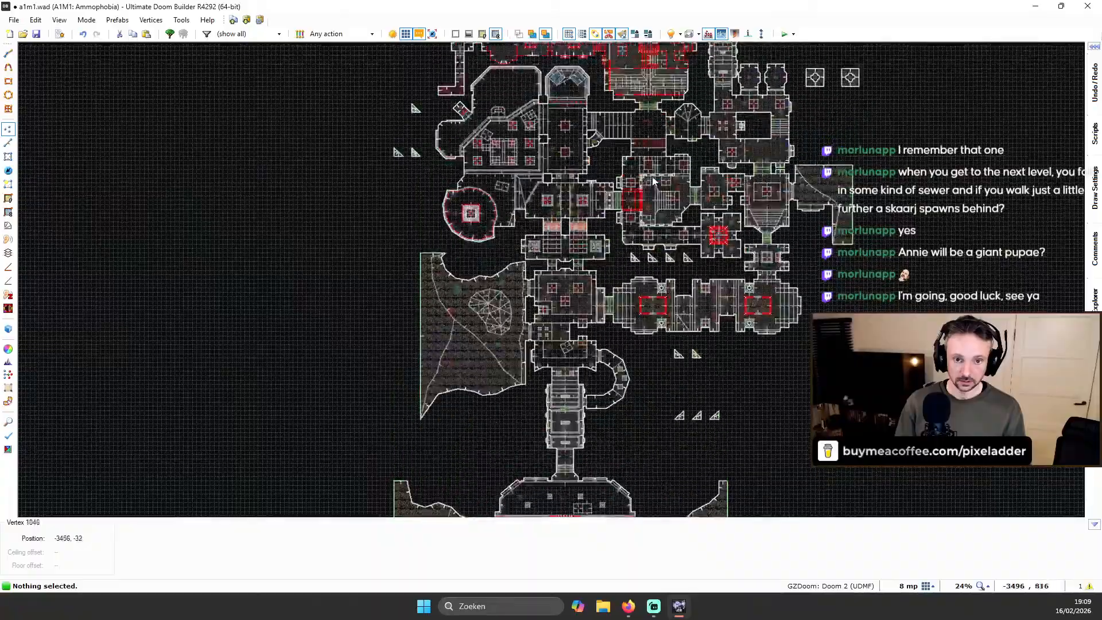
Turn on full brightness for the map view and return to the Tag 7/Tag 19 hall
{"action": "scroll", "coordinate": [601, 171], "scroll_direction": "up", "scroll_amount": 3}
{"action": "key", "text": "b"}
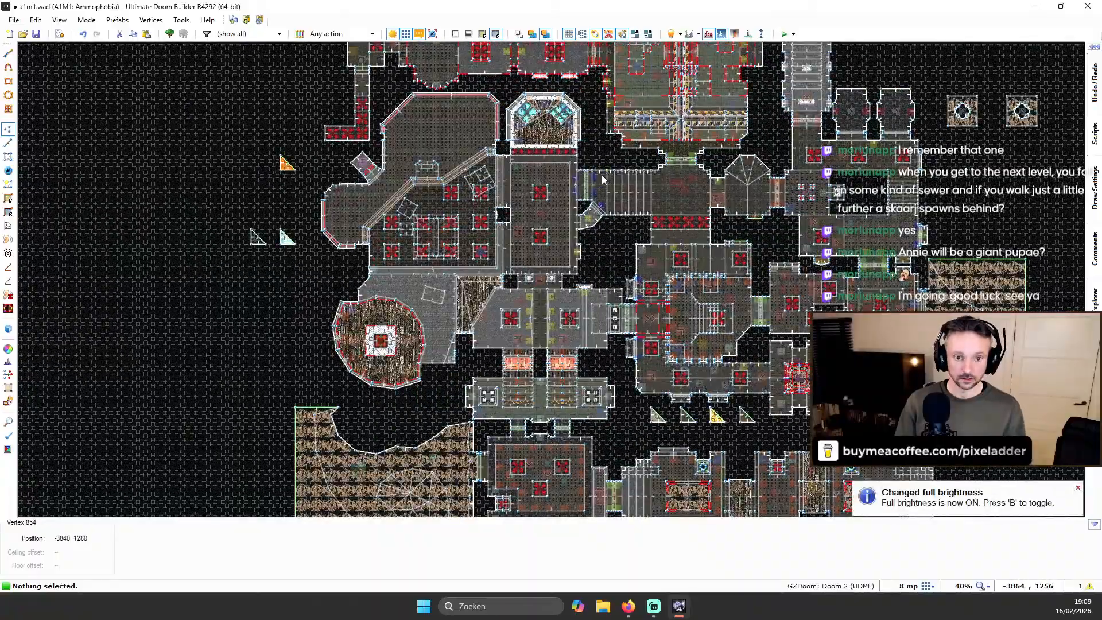
{"action": "scroll", "coordinate": [603, 182], "scroll_direction": "down", "scroll_amount": 2}
{"action": "scroll", "coordinate": [618, 277], "scroll_direction": "up", "scroll_amount": 9}
{"action": "scroll", "coordinate": [590, 237], "scroll_direction": "down", "scroll_amount": 3}
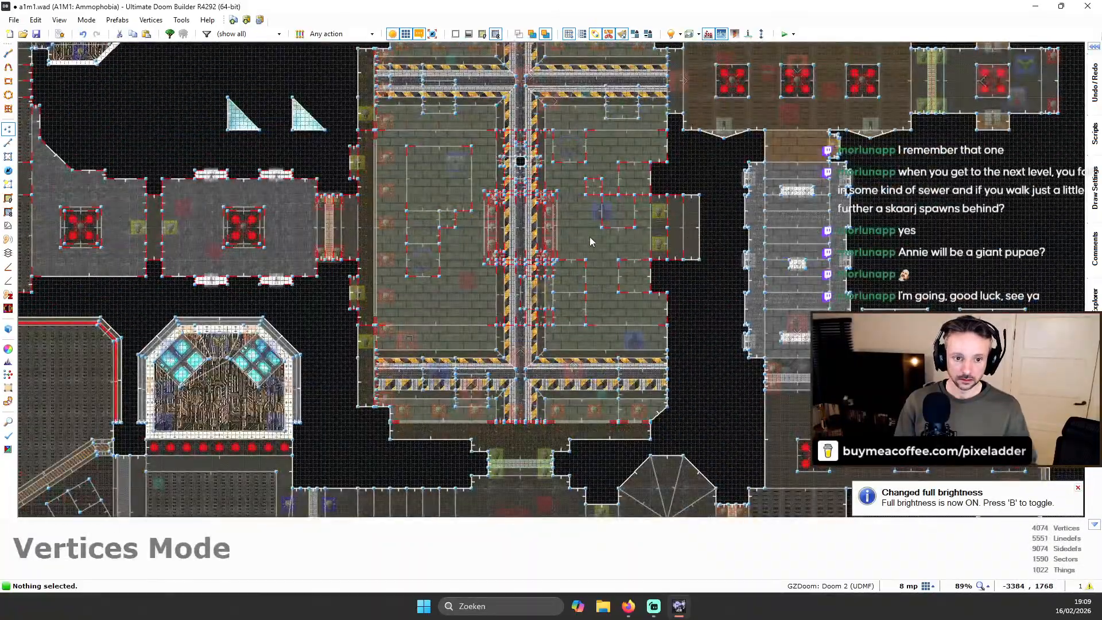
Inspect the Tag 7/Tag 19 hall's ceiling beams and walls in 3D under full brightness
{"action": "key", "text": "w"}
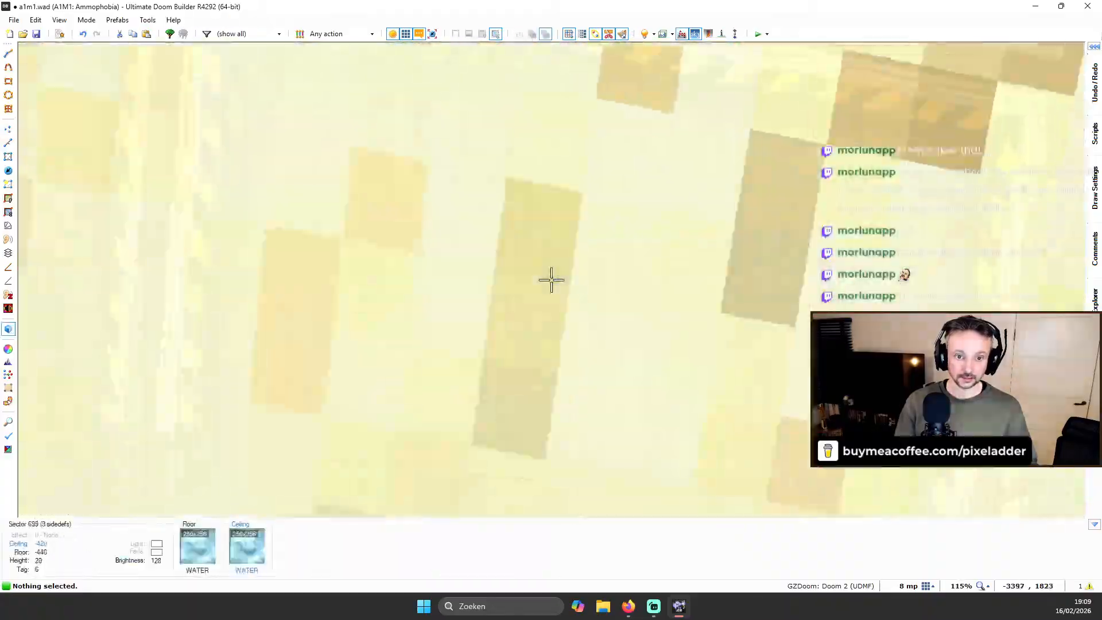
{"action": "key", "text": "e"}
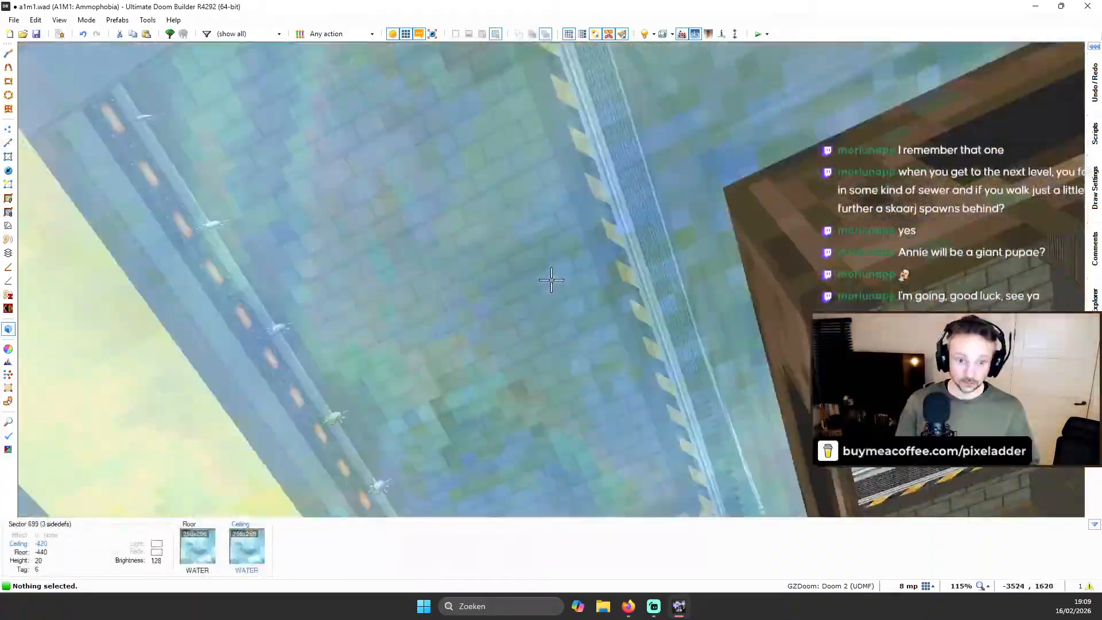
{"action": "key", "text": "d"}
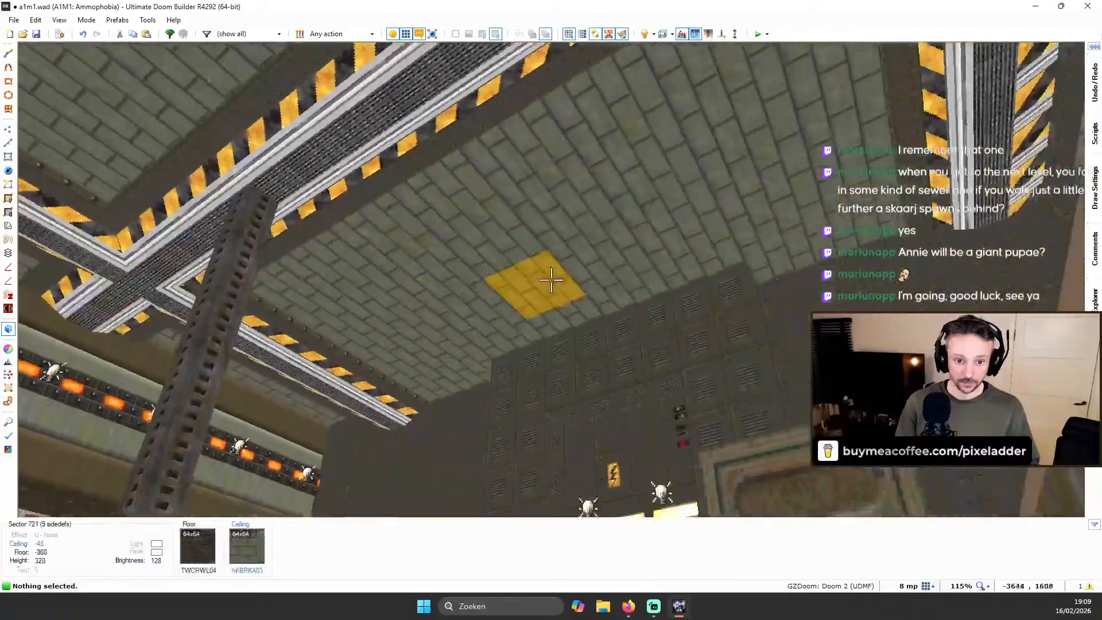
{"action": "key", "text": "e"}
{"action": "key", "text": "d"}
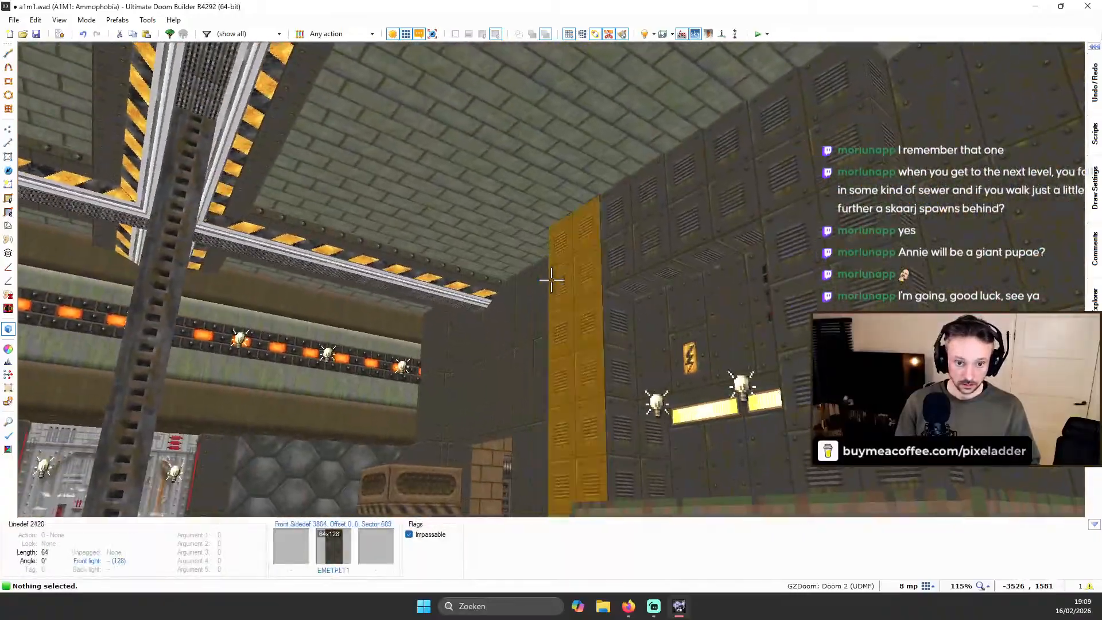
{"action": "key", "text": "f"}
{"action": "key", "text": "e"}
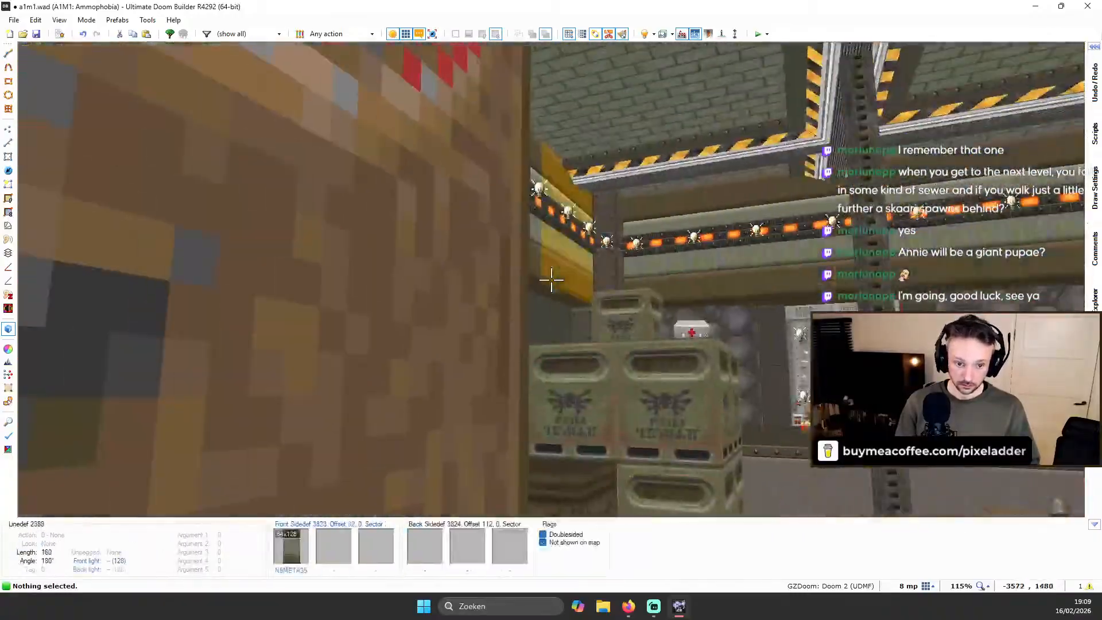
Turn off full brightness and inspect the hall's ceiling and upper walls in 3D under normal lighting
{"action": "key", "text": "b"}
{"action": "key", "text": "e"}
{"action": "key", "text": "d"}
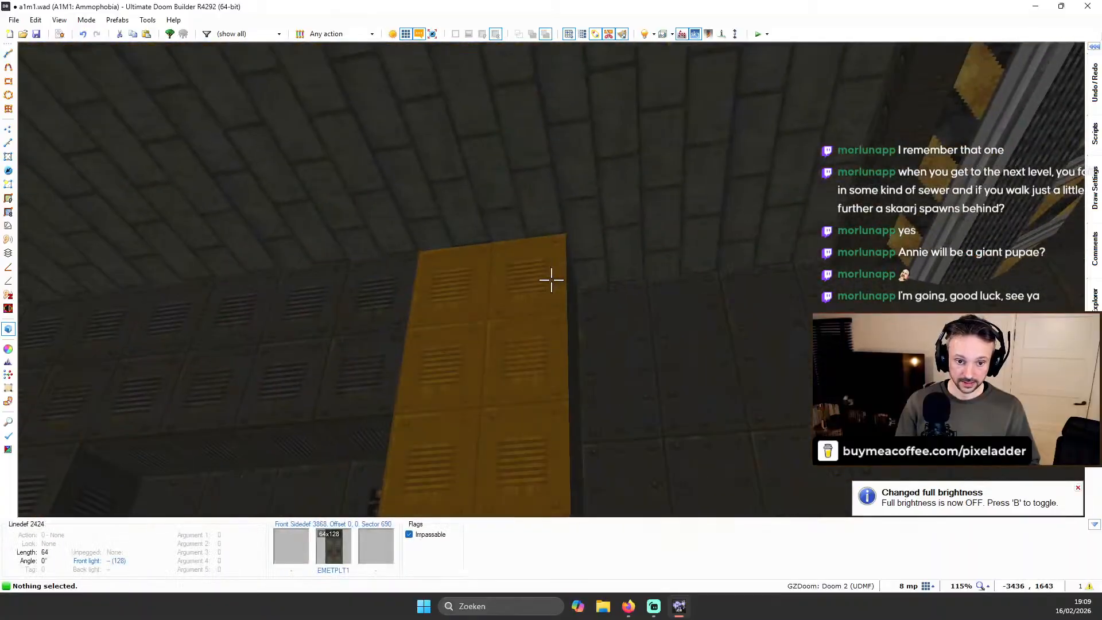
{"action": "key", "text": "d"}
{"action": "key", "text": "e"}
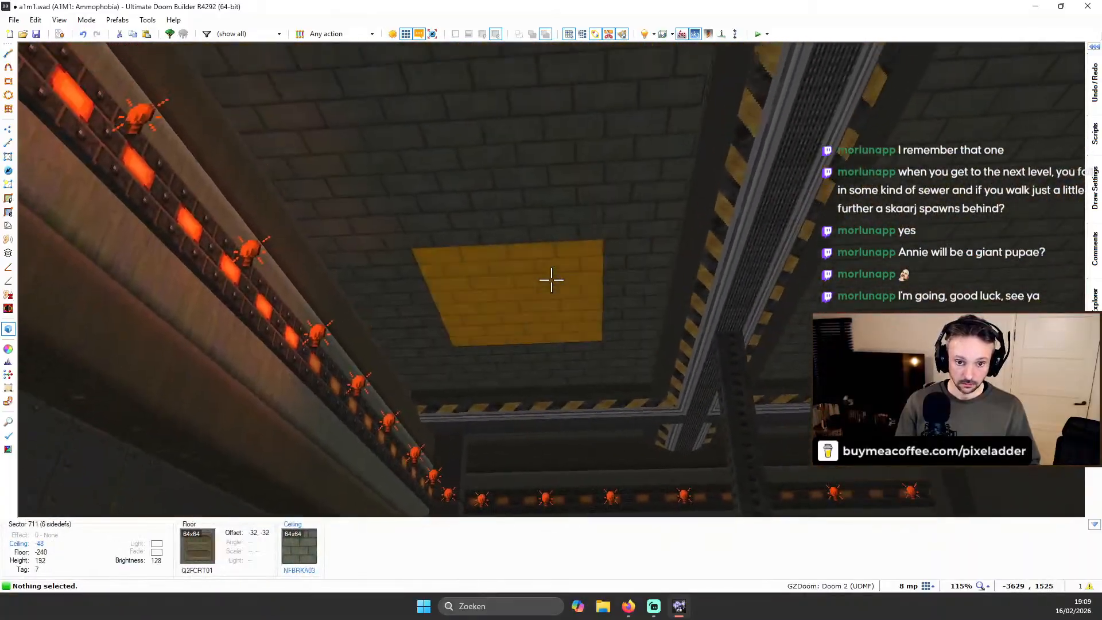
{"action": "key", "text": "e"}
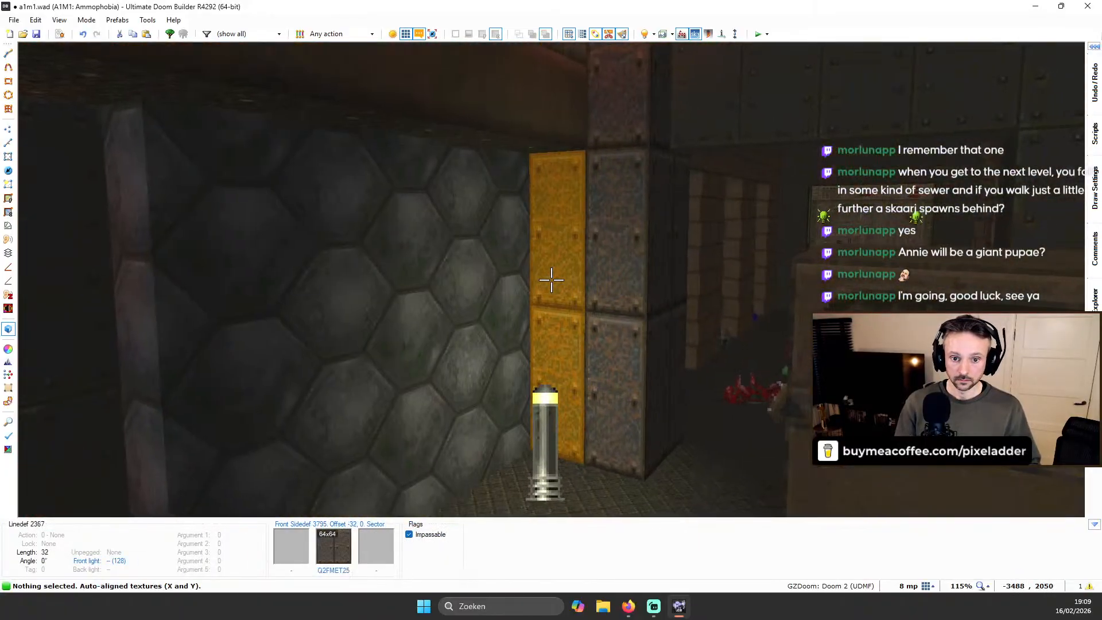
Examine the Q2FMET25 texture alignment on the pillars beside the hall's northeast passage from both sides in 3D
{"action": "key", "text": "w"}
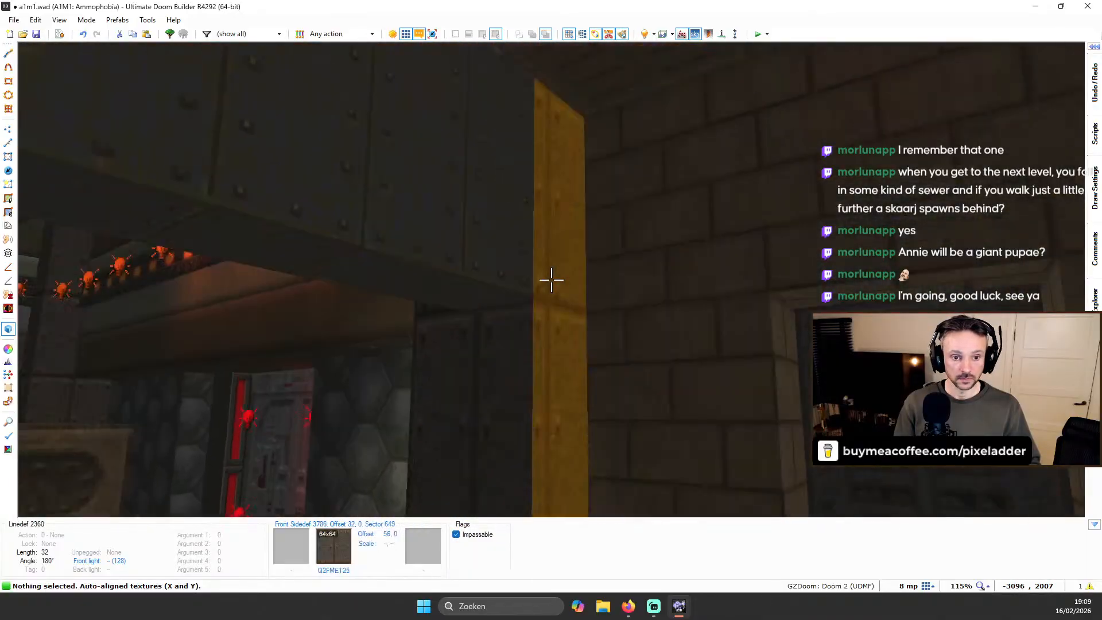
{"action": "key", "text": "w"}
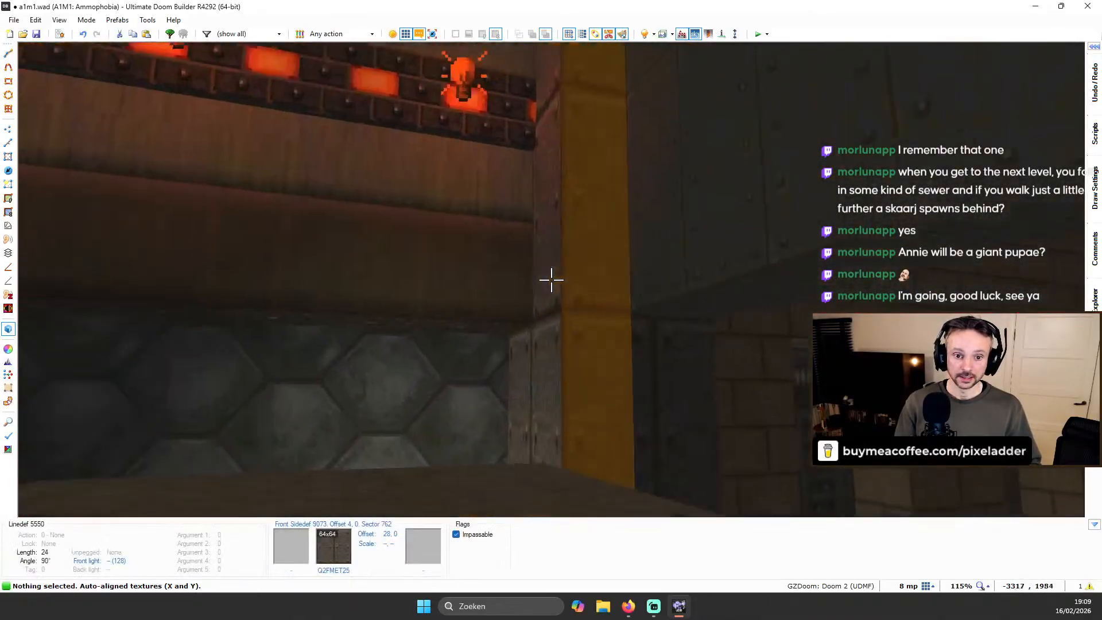
{"action": "key", "text": "w"}
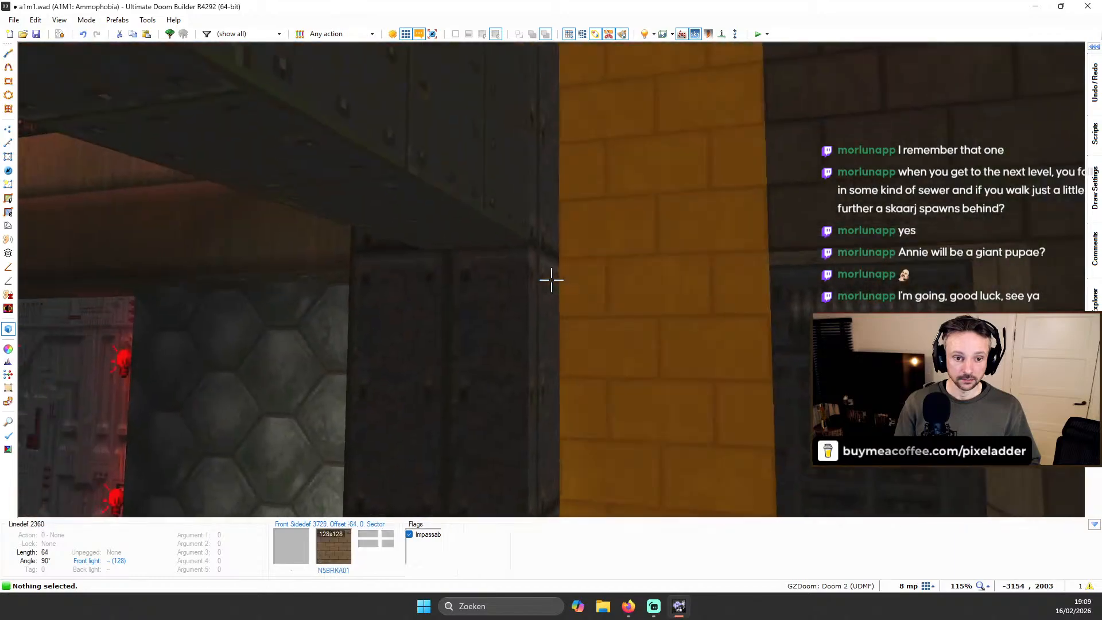
{"action": "key", "text": "w"}
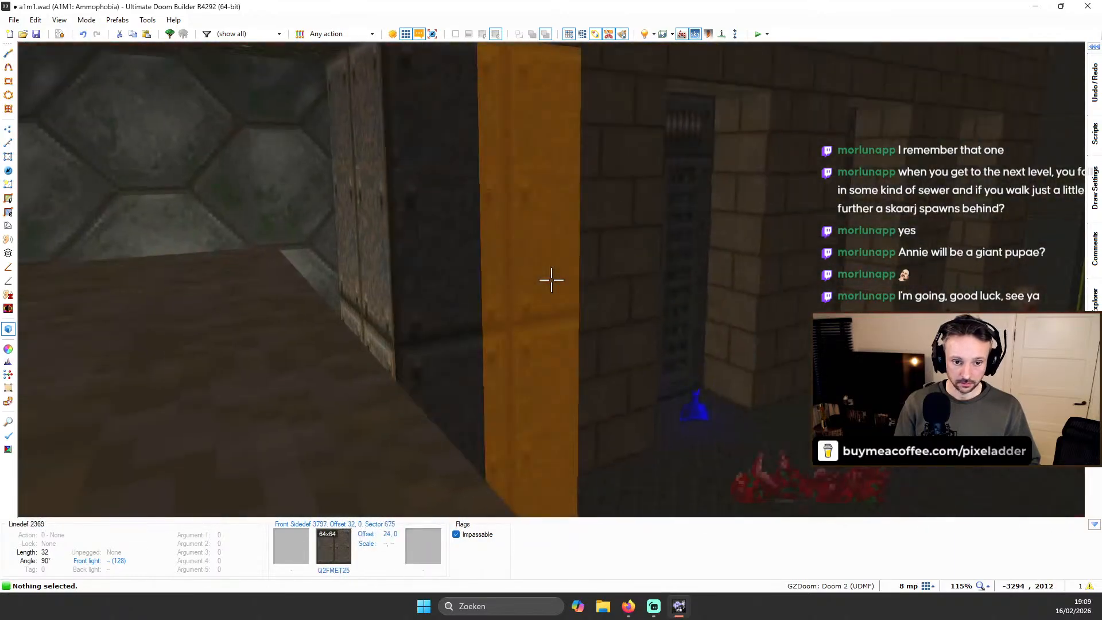
{"action": "key", "text": "w"}
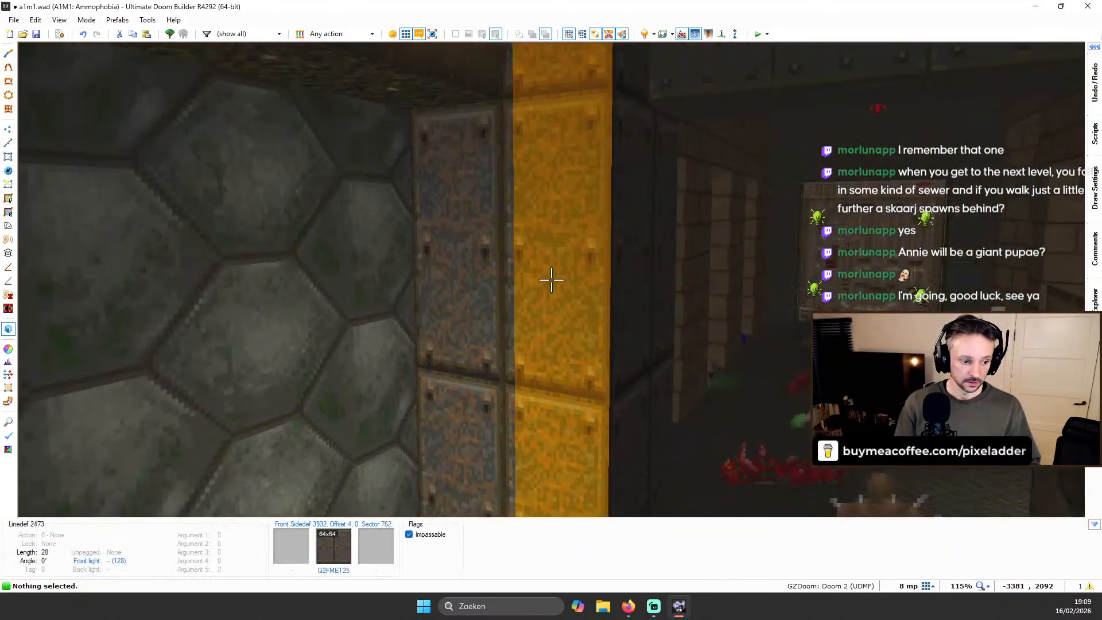
{"action": "key", "text": "w"}
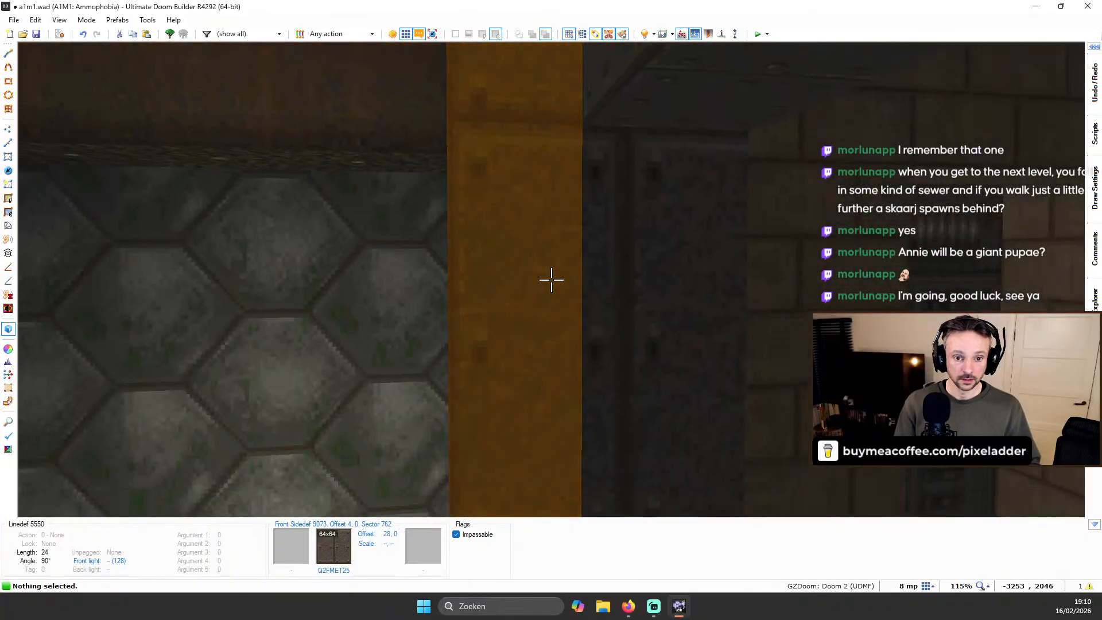
Return to the 2D map and move the four wall vertices at the hall's northeast corner 8 units west
{"action": "key", "text": "q"}
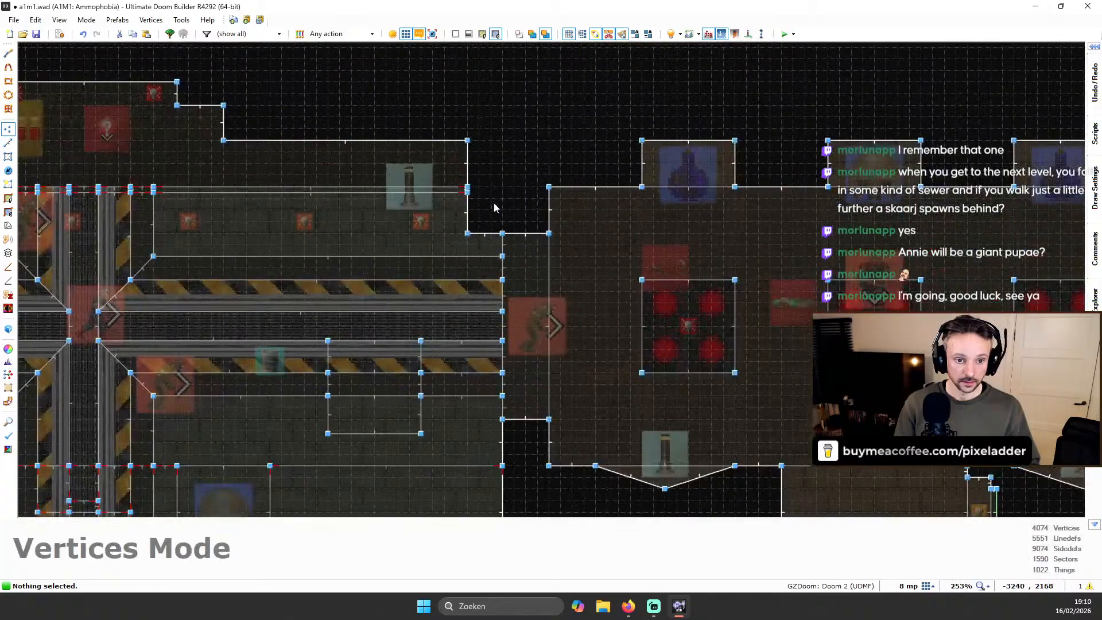
{"action": "scroll", "coordinate": [495, 207], "scroll_direction": "up", "scroll_amount": 3}
{"action": "scroll", "coordinate": [439, 147], "scroll_direction": "up", "scroll_amount": 1}
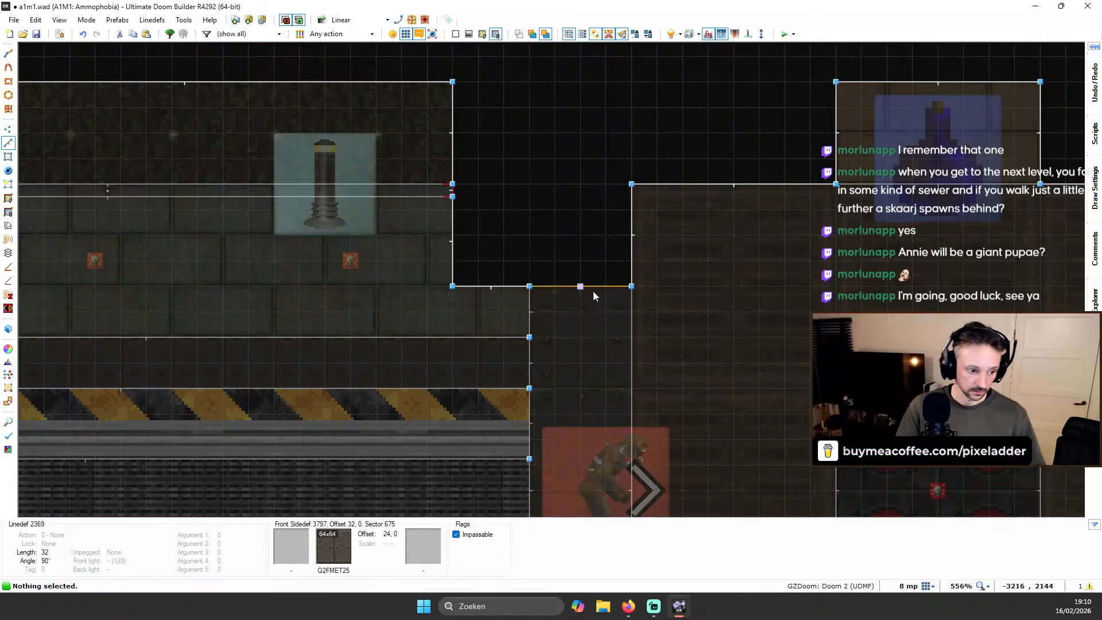
{"action": "scroll", "coordinate": [508, 286], "scroll_direction": "down", "scroll_amount": 4}
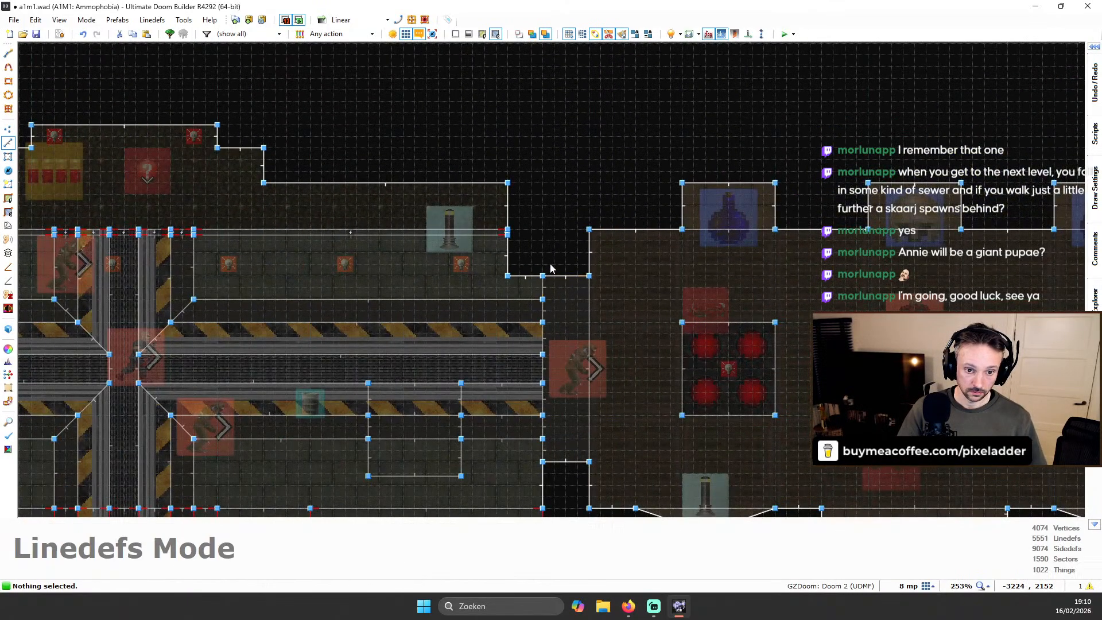
{"action": "scroll", "coordinate": [512, 250], "scroll_direction": "down", "scroll_amount": 1}
{"action": "scroll", "coordinate": [499, 204], "scroll_direction": "up", "scroll_amount": 4}
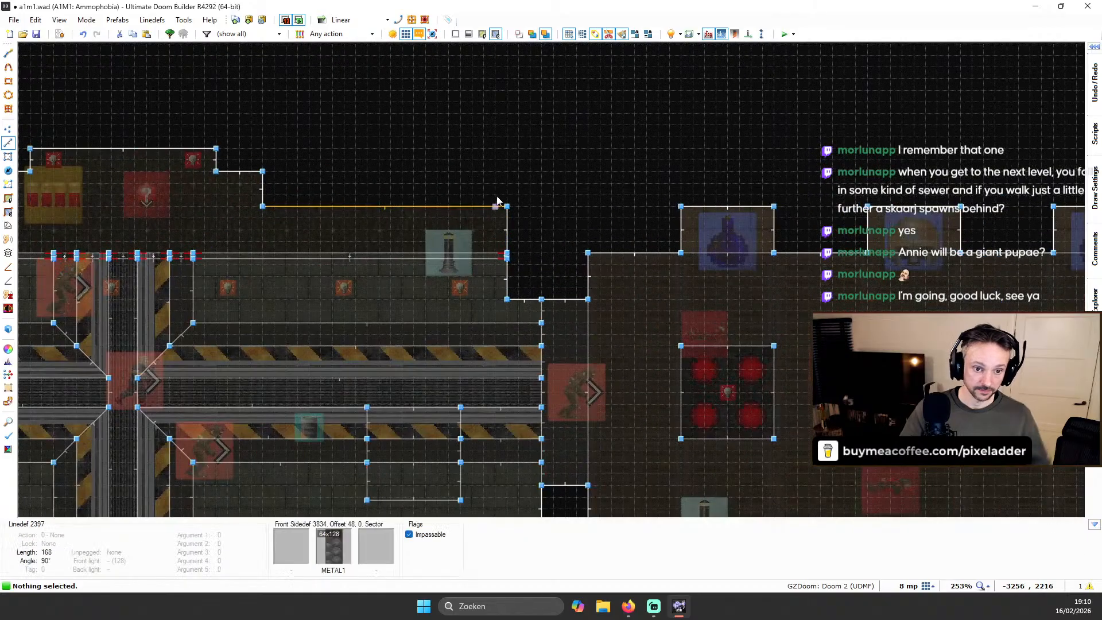
{"action": "left_click_drag", "start_coordinate": [530, 367], "coordinate": [567, 416]}
{"action": "key", "text": "v"}
{"action": "right_click_drag", "start_coordinate": [511, 218], "coordinate": [511, 218]}
{"action": "scroll", "coordinate": [539, 212], "scroll_direction": "down", "scroll_amount": 3}
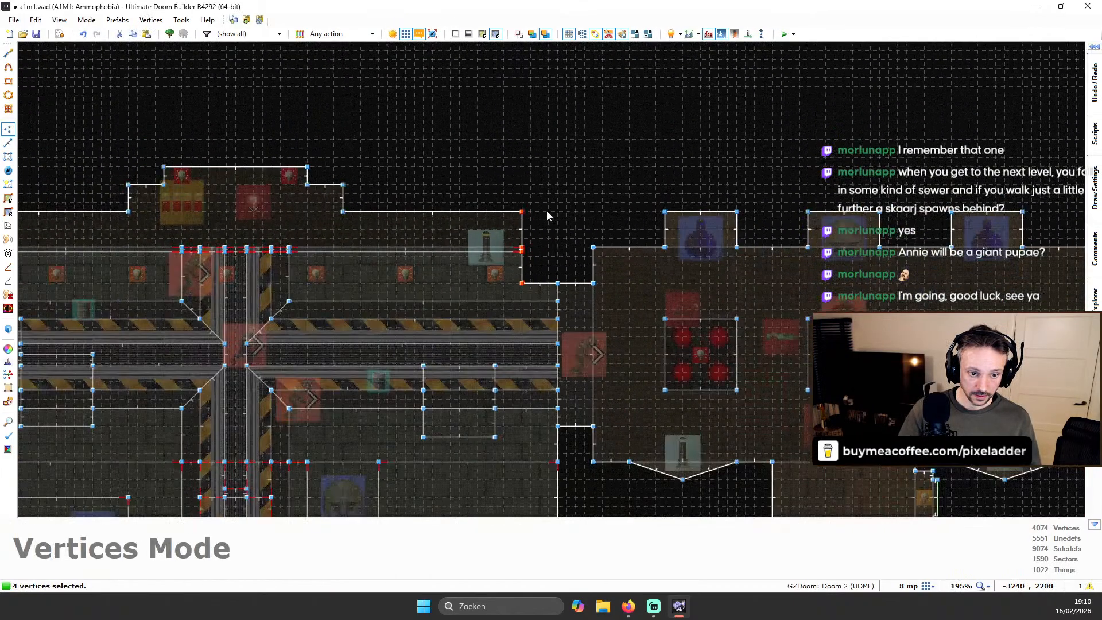
Clear the vertex selection and auto-align the northeast corner pillar's textures in X and Y in 3D
{"action": "key", "text": "c"}
{"action": "key", "text": "w"}
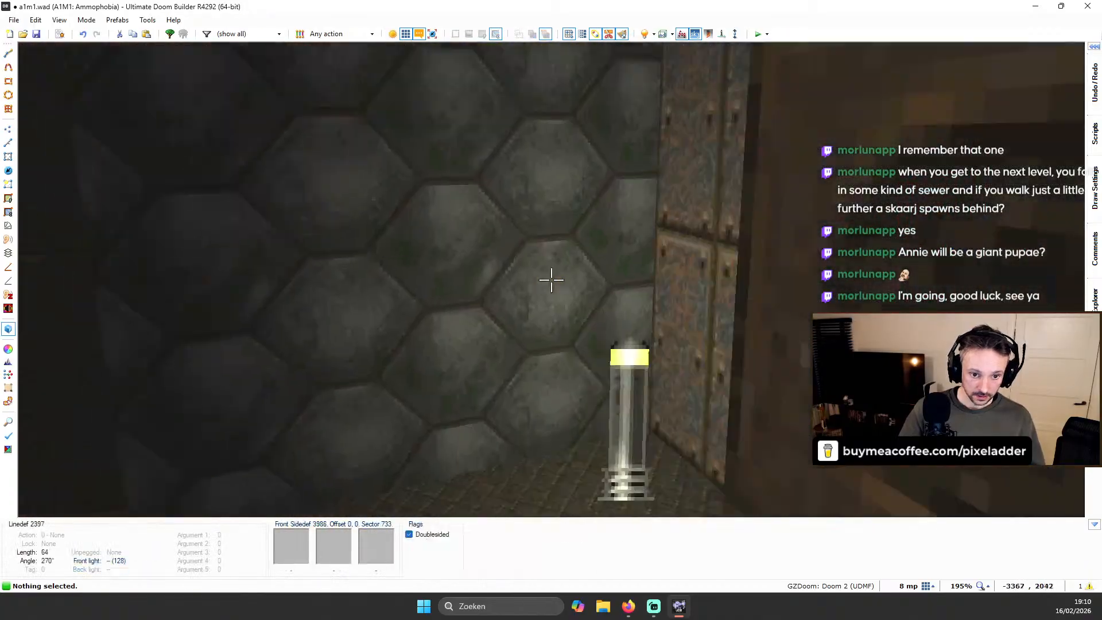
{"action": "key", "text": "ctrl+a"}
{"action": "key", "text": "s"}
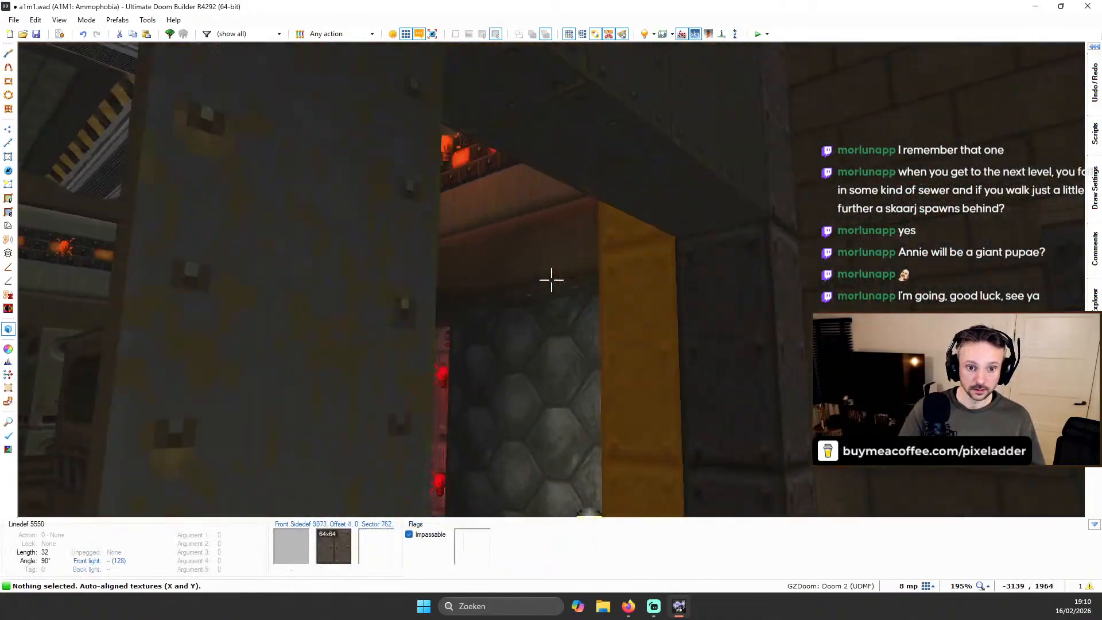
{"action": "key", "text": "w"}
Apply the METAL2 texture to the pillar faces beside the northeast passage and auto-align them in X and Y
{"action": "key", "text": "w"}
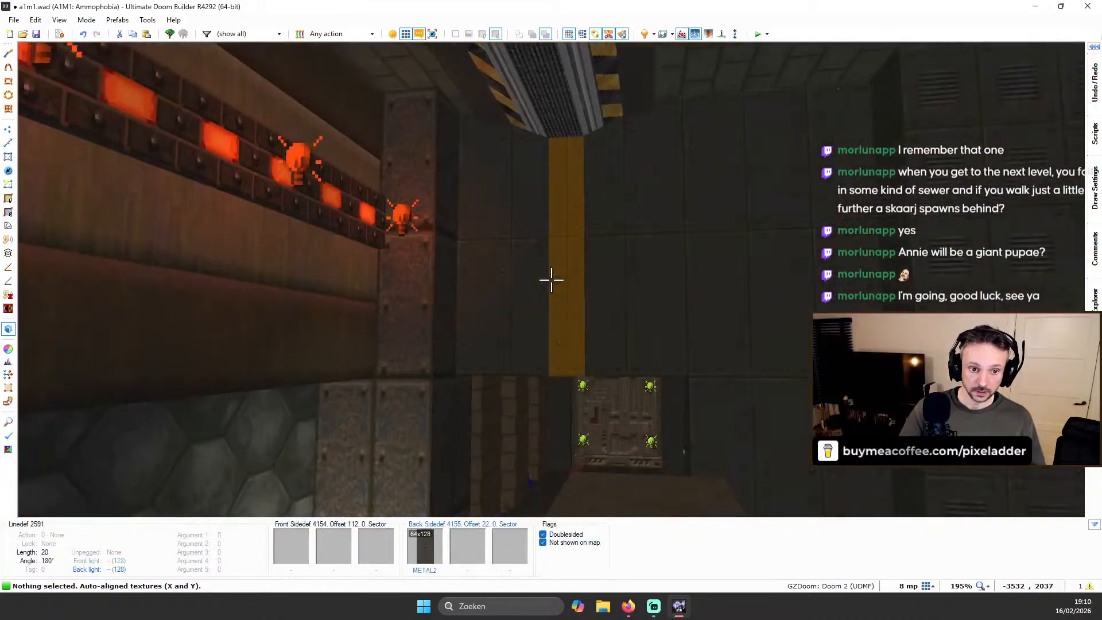
{"action": "key", "text": "ctrl+v"}
{"action": "key", "text": "w"}
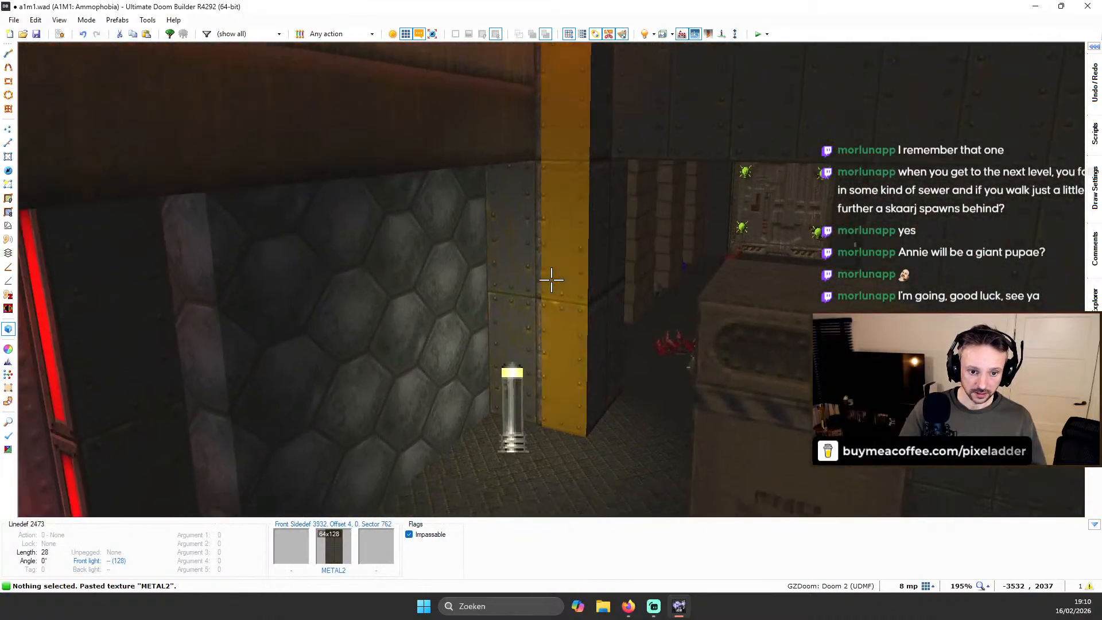
{"action": "key", "text": "d"}
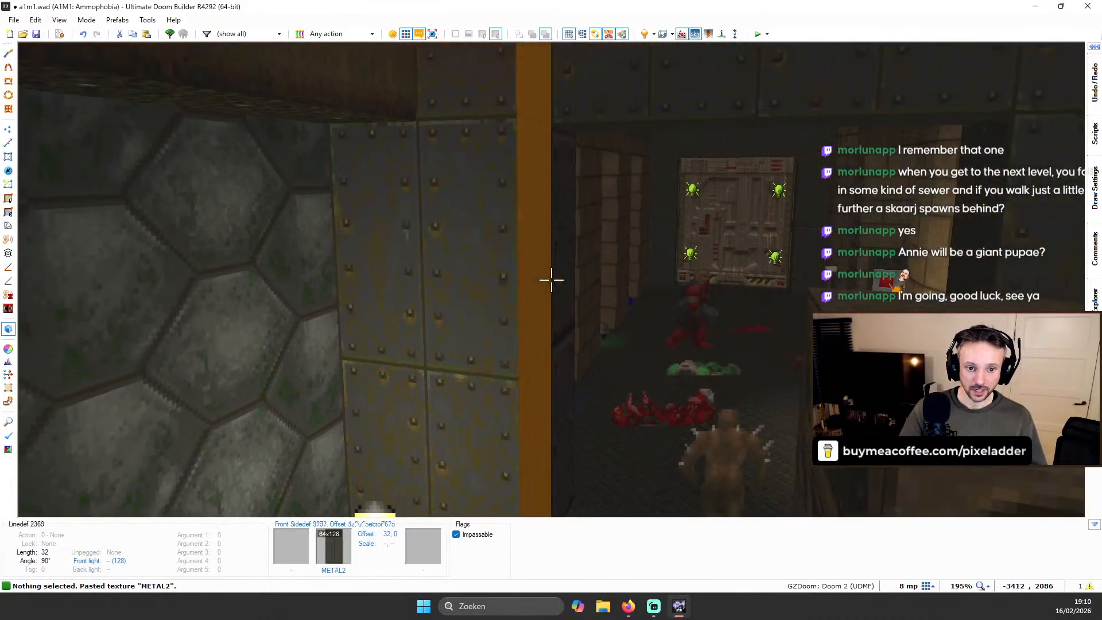
{"action": "key", "text": "s"}
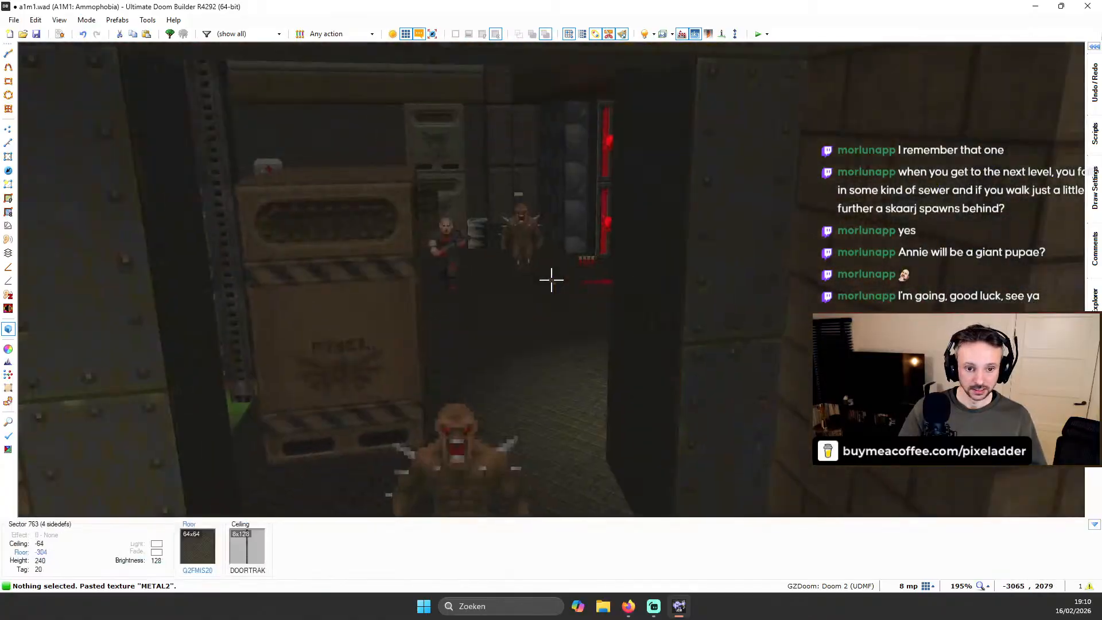
{"action": "key", "text": "ctrl+a"}
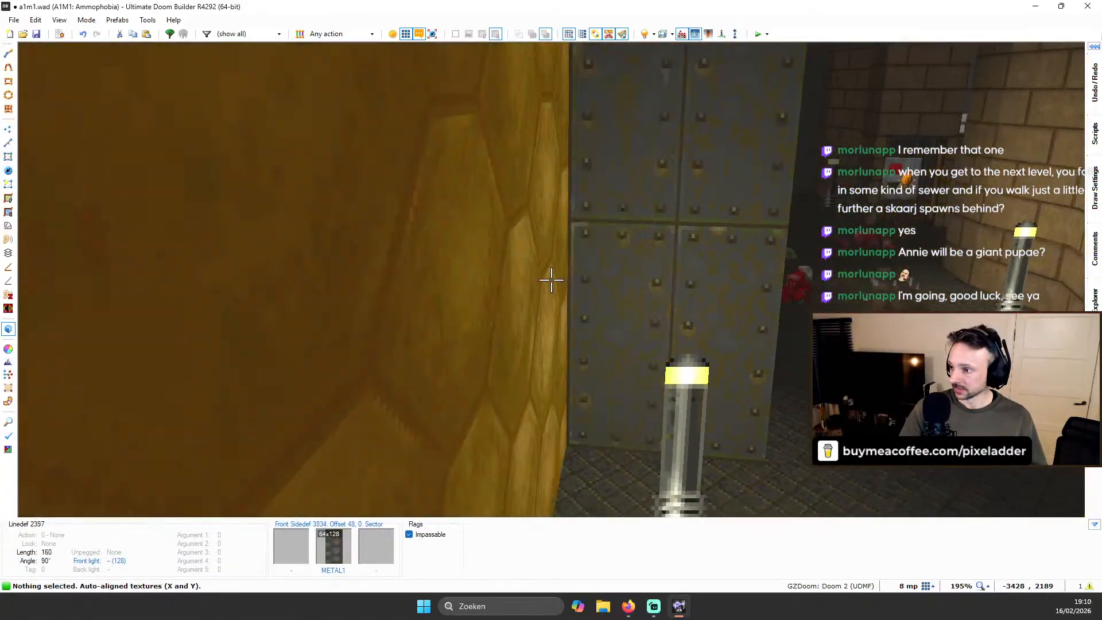
{"action": "key", "text": "s"}
{"action": "key", "text": "d"}
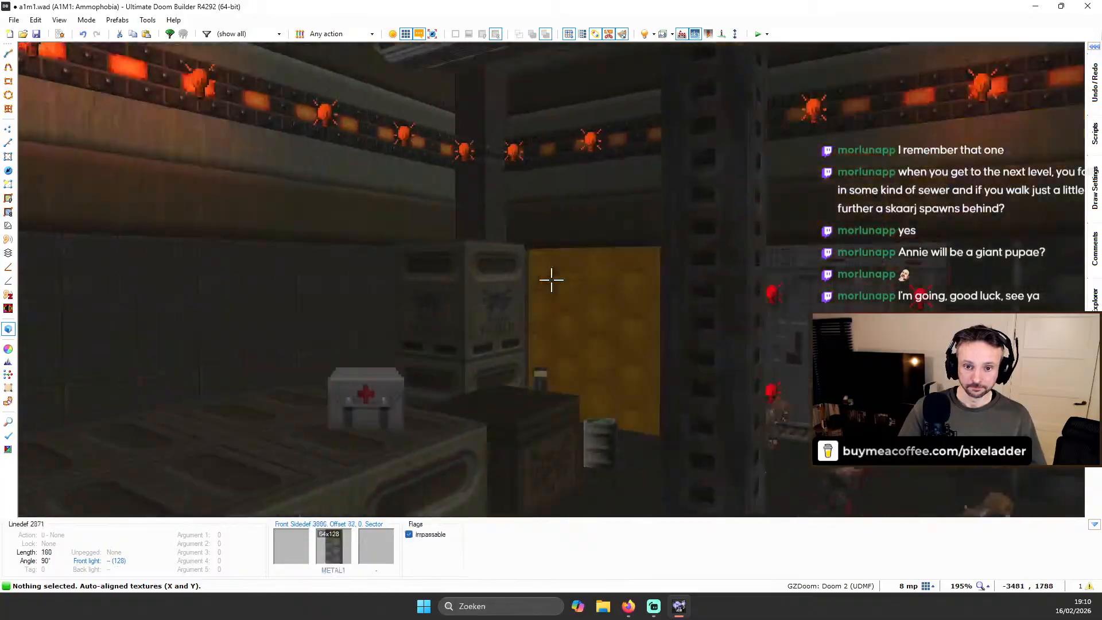
Examine the crate room's ceiling, girders and crates in 3D and compare them with the room's 2D layout
{"action": "key", "text": "s"}
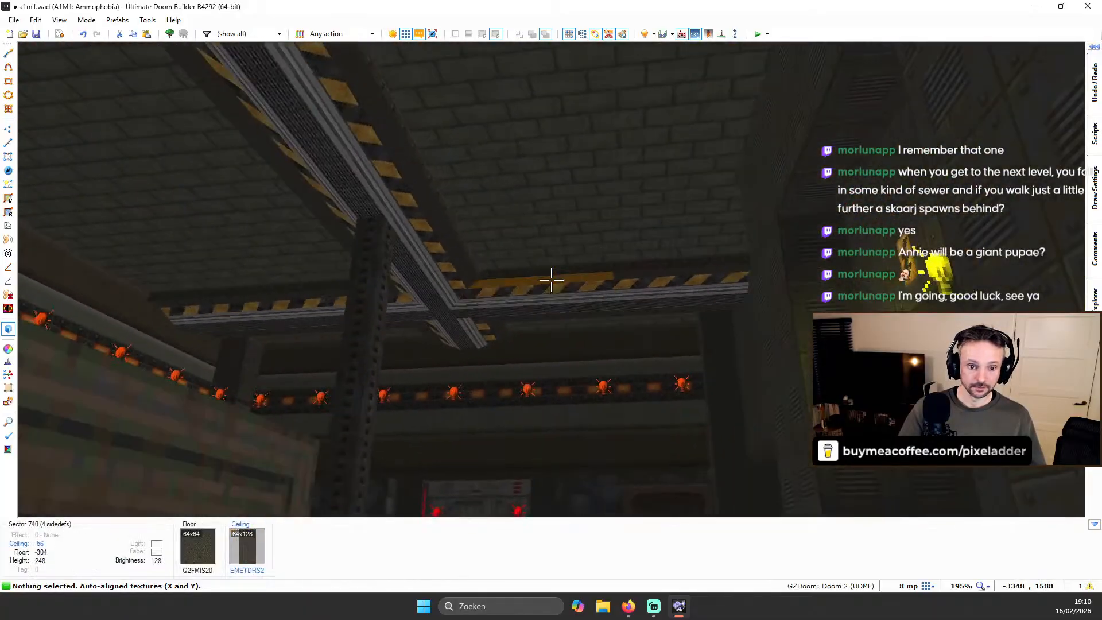
{"action": "key", "text": "w"}
{"action": "key", "text": "s"}
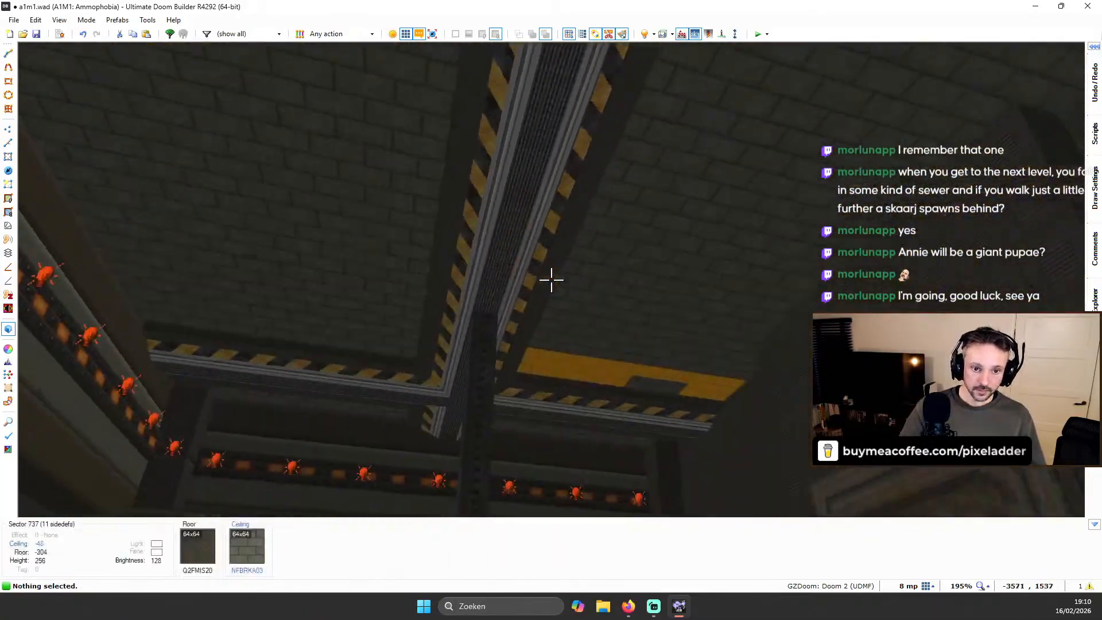
{"action": "key", "text": "w"}
{"action": "key", "text": "s"}
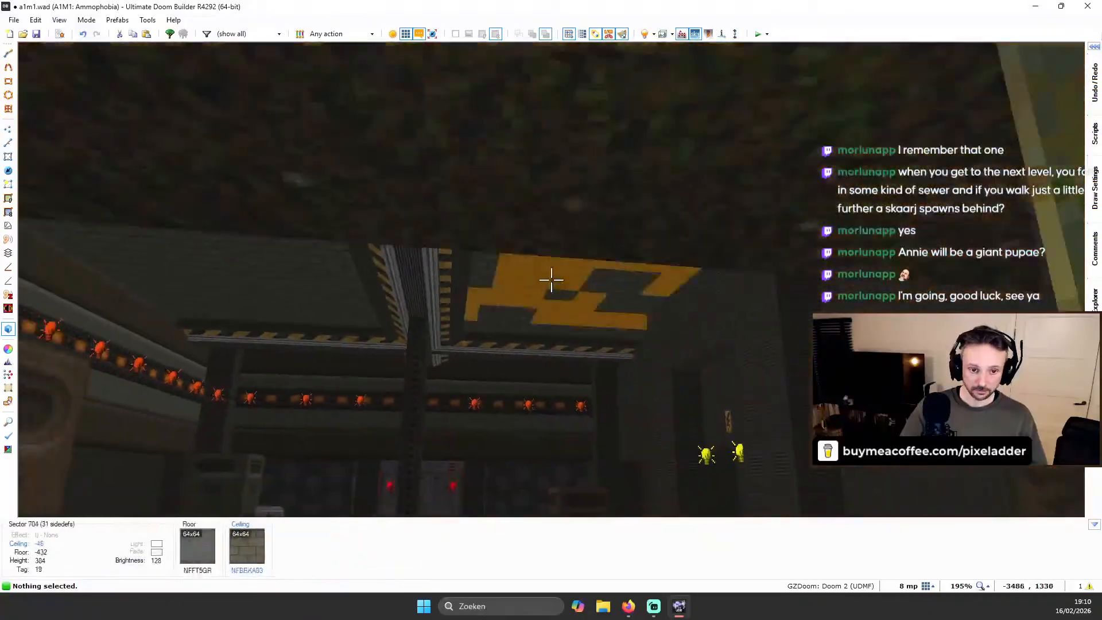
{"action": "key", "text": "w"}
{"action": "key", "text": "w"}
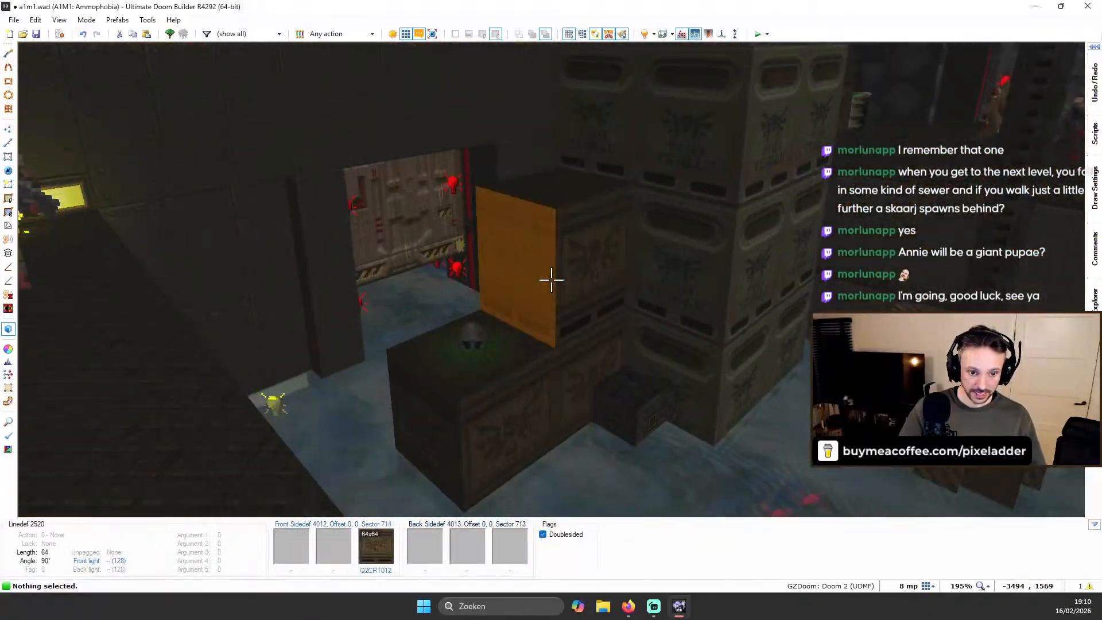
{"action": "key", "text": "q"}
{"action": "scroll", "coordinate": [592, 272], "scroll_direction": "down", "scroll_amount": 3}
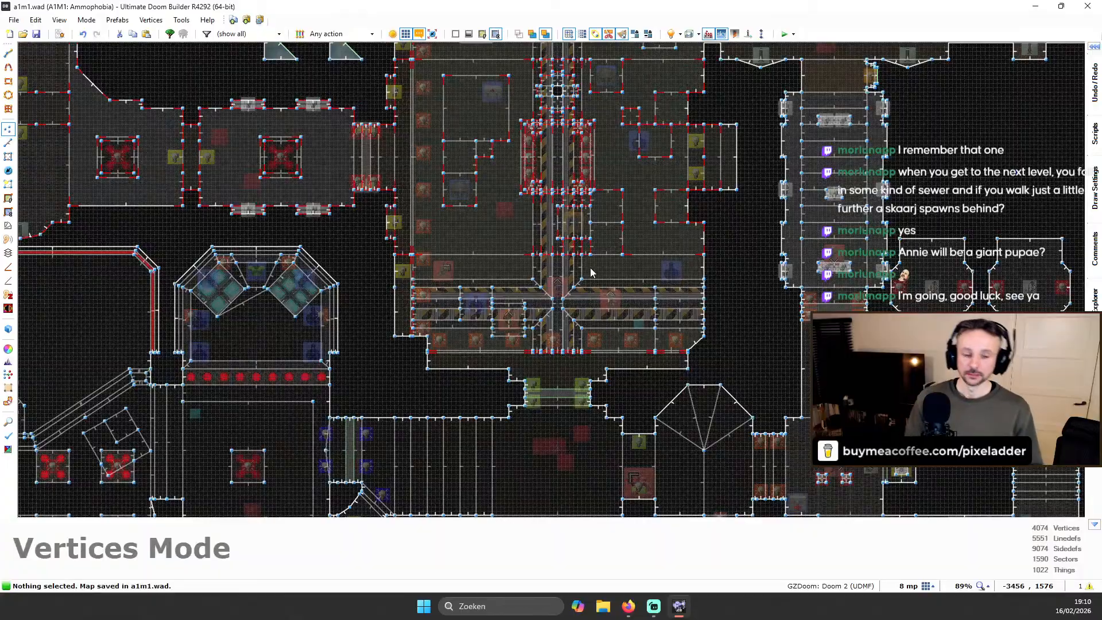
{"action": "scroll", "coordinate": [548, 191], "scroll_direction": "up", "scroll_amount": 2}
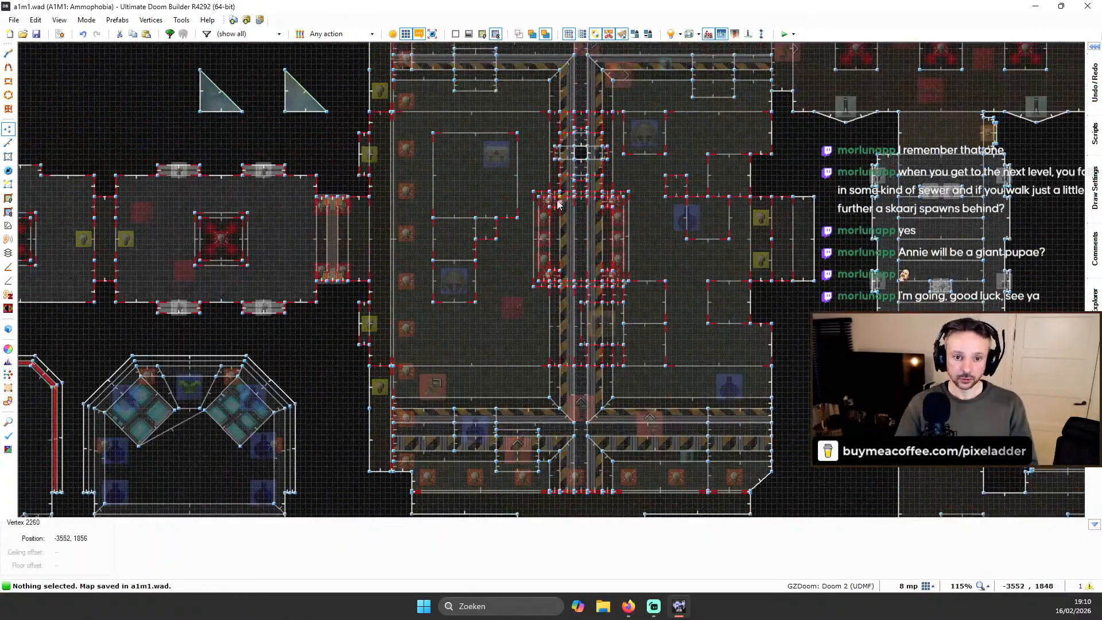
{"action": "key", "text": "q"}
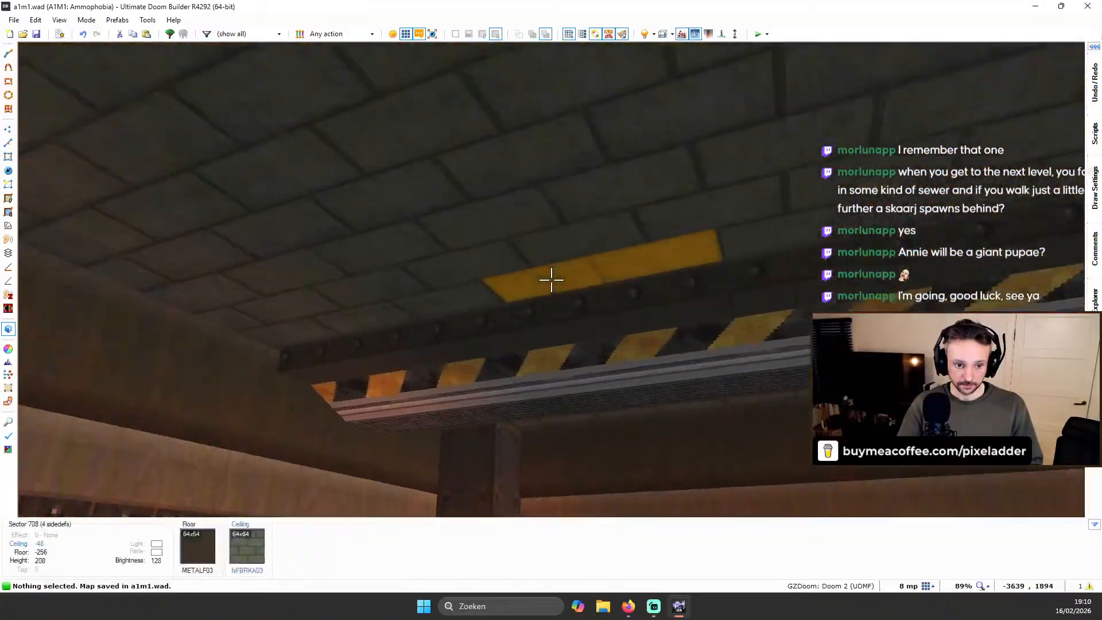
{"action": "key", "text": "q"}
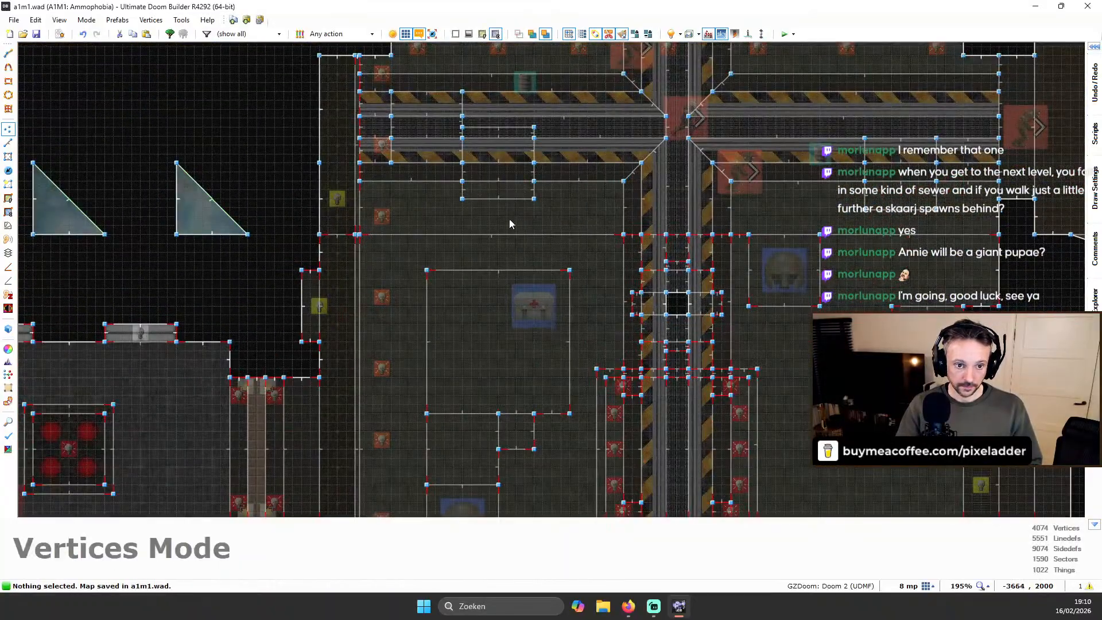
Draw a closed rectangular outline 208 by 448 map units around the crates in the western half of the crate room
{"action": "scroll", "coordinate": [488, 199], "scroll_direction": "up", "scroll_amount": 6}
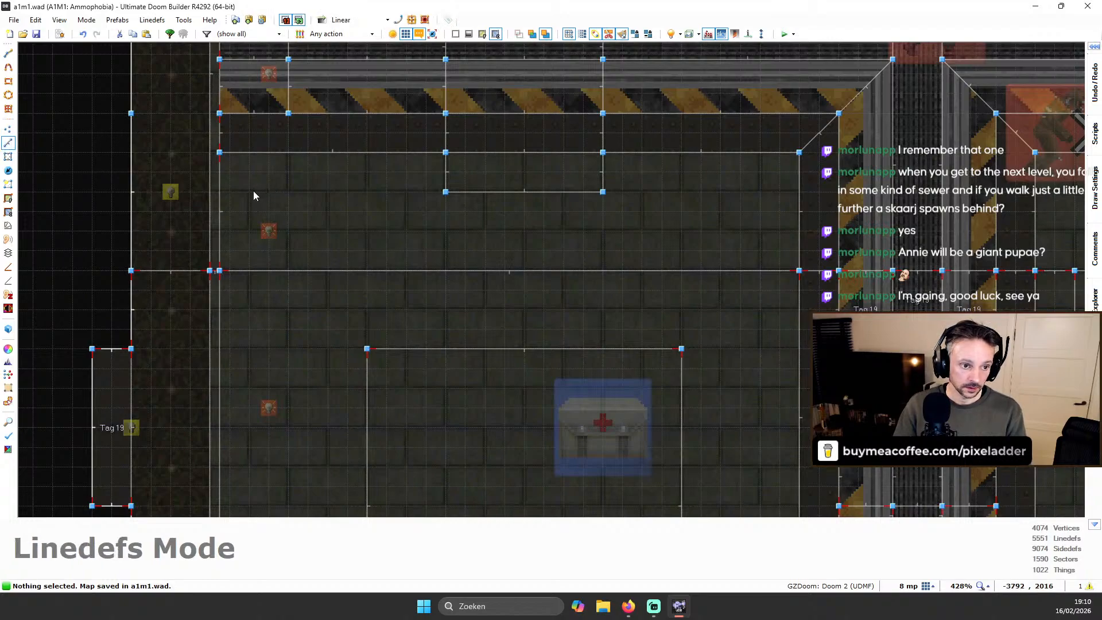
{"action": "key", "text": "d"}
{"action": "left_click", "coordinate": [249, 192]}
{"action": "left_click", "coordinate": [760, 190]}
{"action": "scroll", "coordinate": [761, 190], "scroll_direction": "down", "scroll_amount": 3}
{"action": "key", "text": "Down"}
{"action": "key", "text": "Down"}
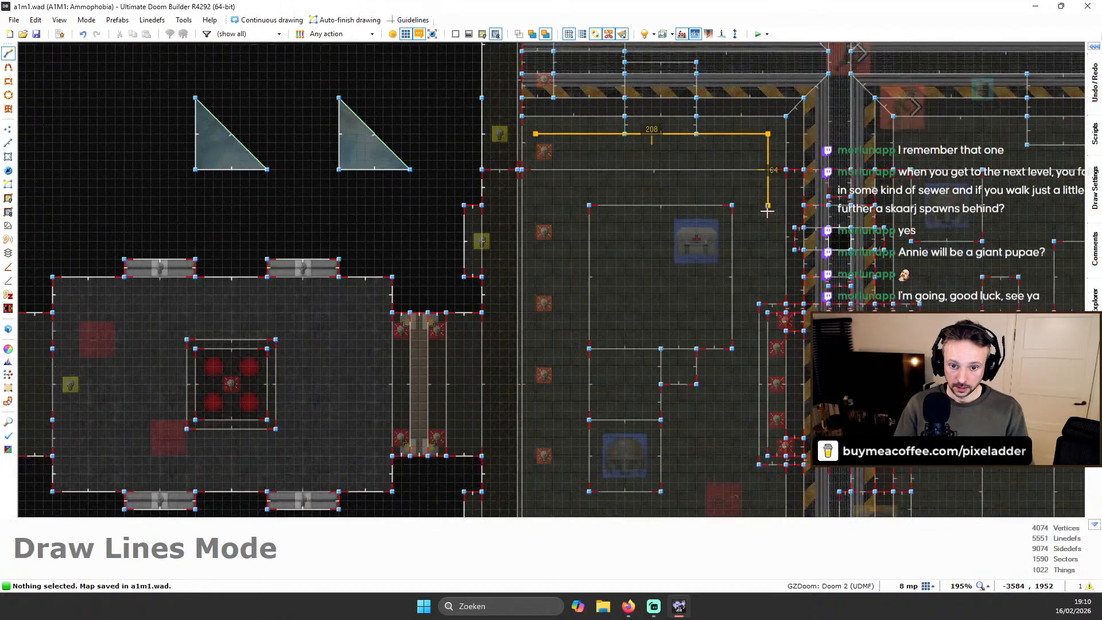
{"action": "scroll", "coordinate": [767, 251], "scroll_direction": "up", "scroll_amount": 1}
{"action": "key", "text": "Down"}
{"action": "key", "text": "Down"}
{"action": "key", "text": "Down"}
{"action": "key", "text": "Down"}
{"action": "key", "text": "Down"}
{"action": "key", "text": "Down"}
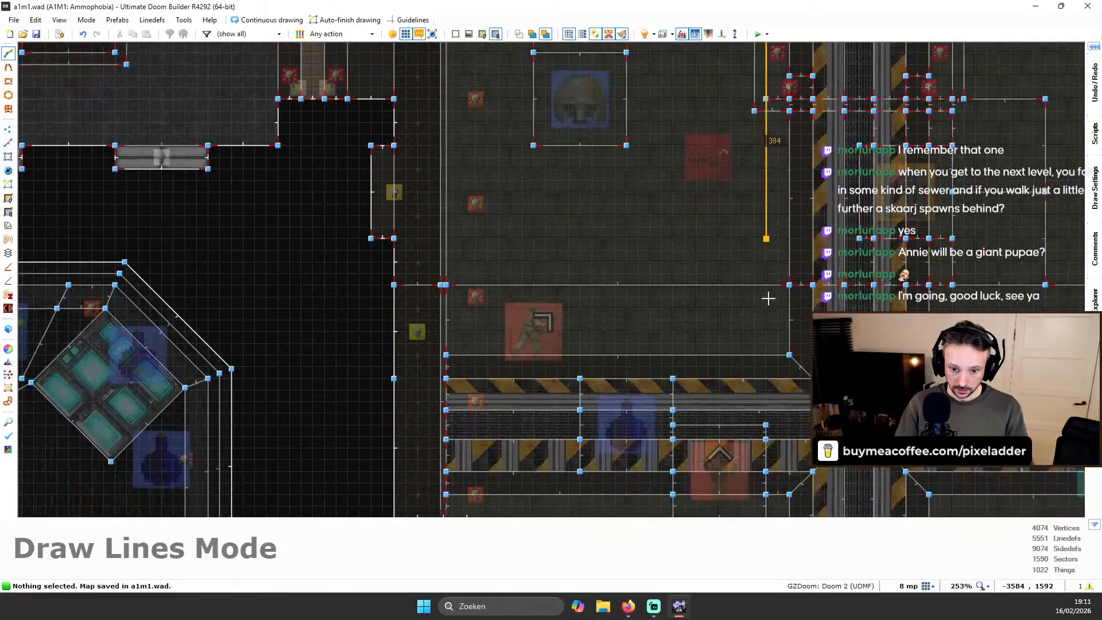
{"action": "left_click", "coordinate": [465, 330]}
{"action": "key", "text": "Up"}
{"action": "key", "text": "Up"}
{"action": "key", "text": "Up"}
{"action": "key", "text": "Up"}
{"action": "key", "text": "Up"}
{"action": "key", "text": "Up"}
{"action": "key", "text": "Up"}
{"action": "key", "text": "Up"}
{"action": "key", "text": "Up"}
{"action": "key", "text": "Up"}
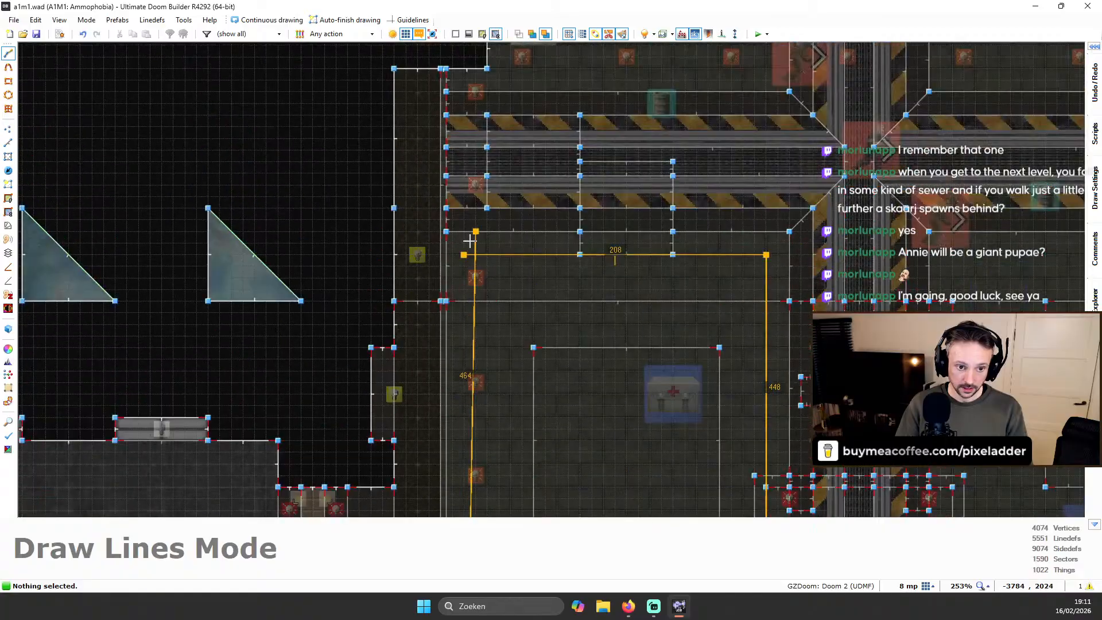
{"action": "left_click", "coordinate": [465, 257]}
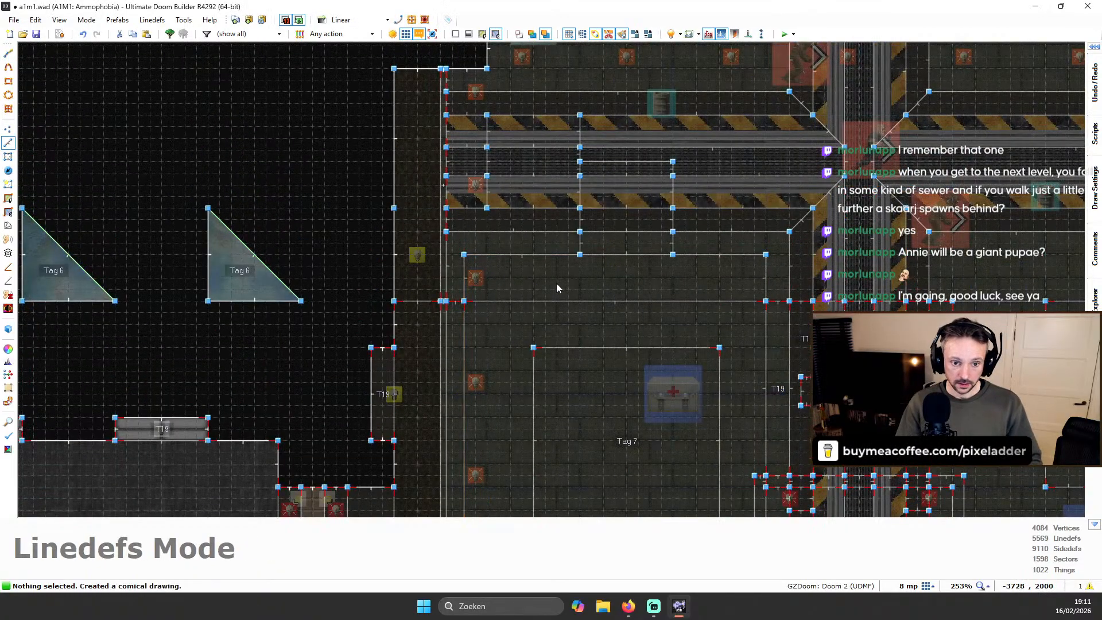
Select the floor and crate sectors inside the new rectangle, including its narrow north and south strips
{"action": "key", "text": "s"}
{"action": "left_click", "coordinate": [575, 312]}
{"action": "key", "text": "Down"}
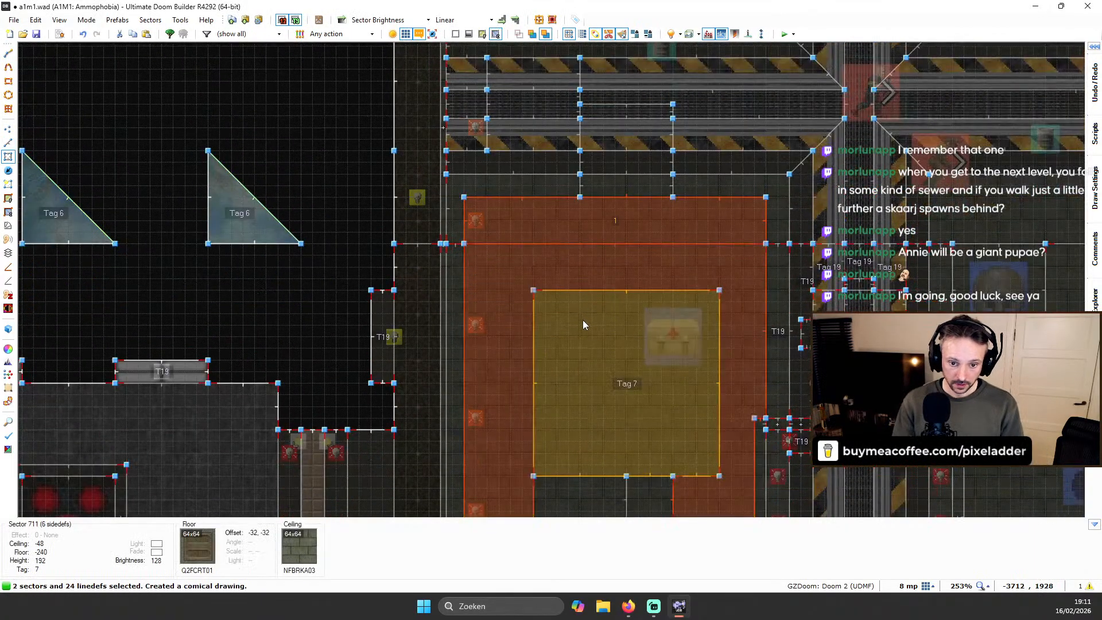
{"action": "left_click", "coordinate": [583, 320]}
{"action": "key", "text": "Down"}
{"action": "key", "text": "Down"}
{"action": "left_click", "coordinate": [595, 368]}
{"action": "left_click", "coordinate": [641, 380]}
{"action": "key", "text": "Down"}
{"action": "key", "text": "Down"}
{"action": "left_click", "coordinate": [615, 376]}
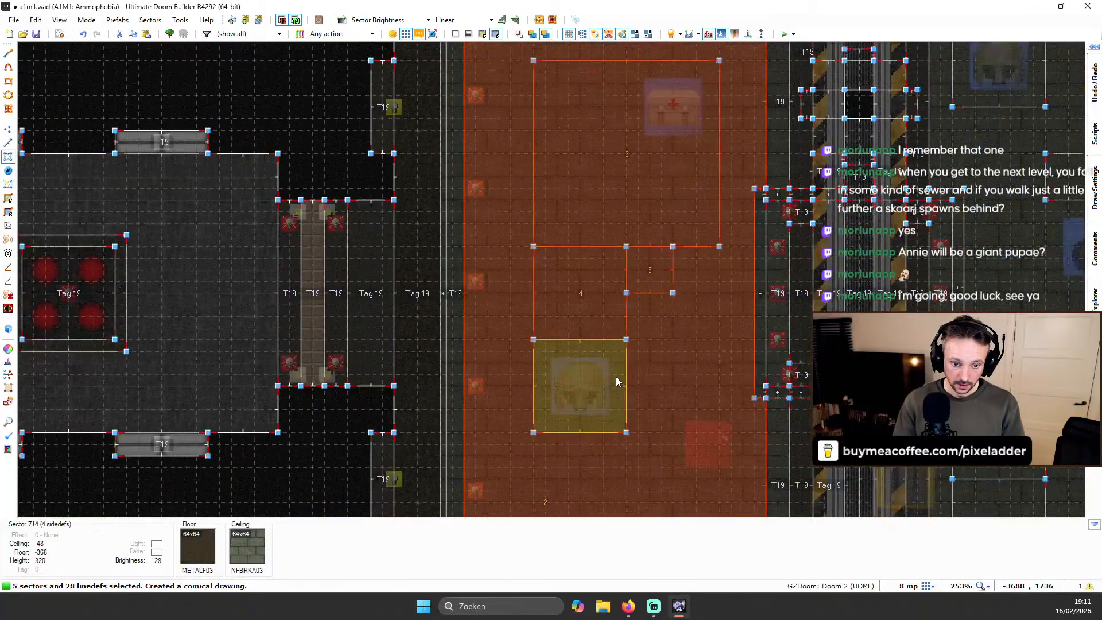
{"action": "scroll", "coordinate": [620, 373], "scroll_direction": "down", "scroll_amount": 3}
{"action": "key", "text": "Down"}
{"action": "key", "text": "Down"}
{"action": "scroll", "coordinate": [625, 368], "scroll_direction": "up", "scroll_amount": 2}
{"action": "left_click", "coordinate": [611, 354]}
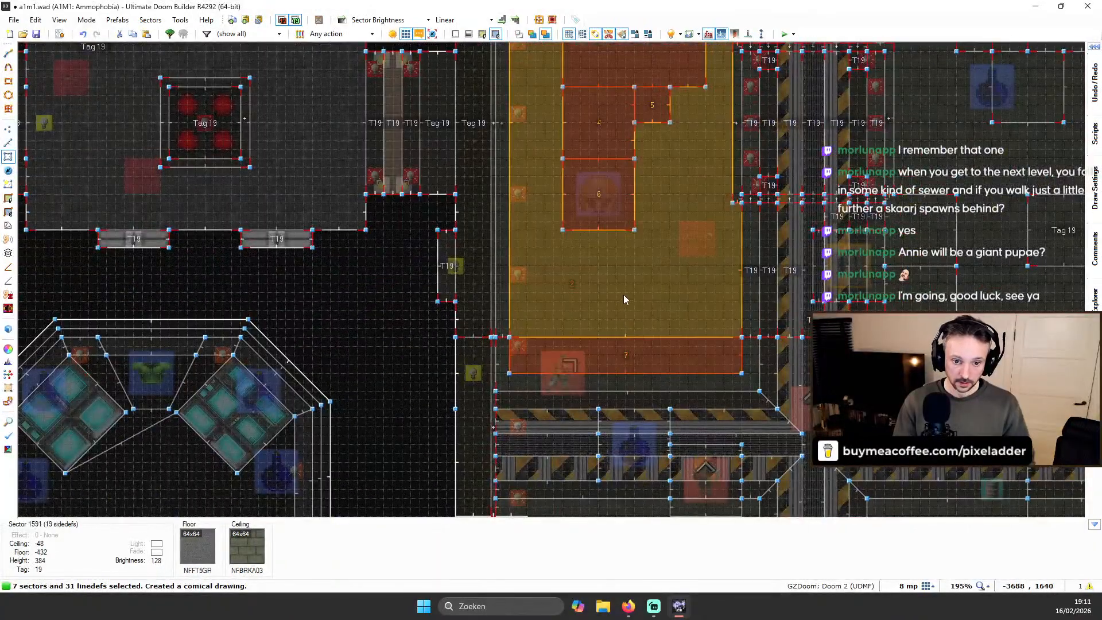
Set the ceiling texture of the selected sectors to F_SKY1
{"action": "right_click", "coordinate": [679, 292]}
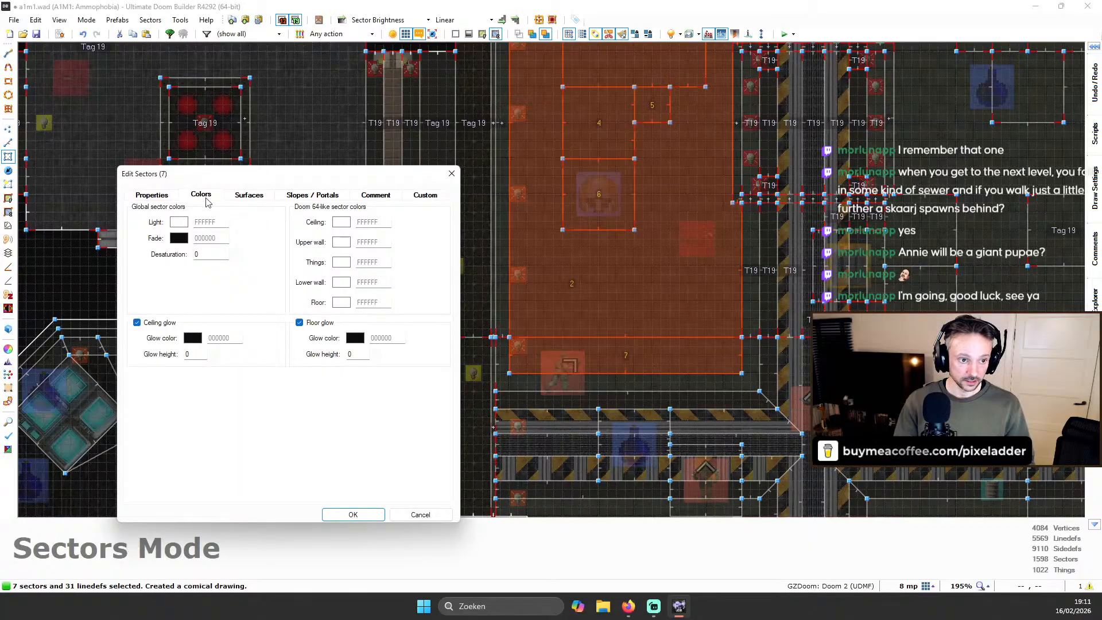
{"action": "left_click", "coordinate": [159, 196]}
{"action": "left_click", "coordinate": [249, 195]}
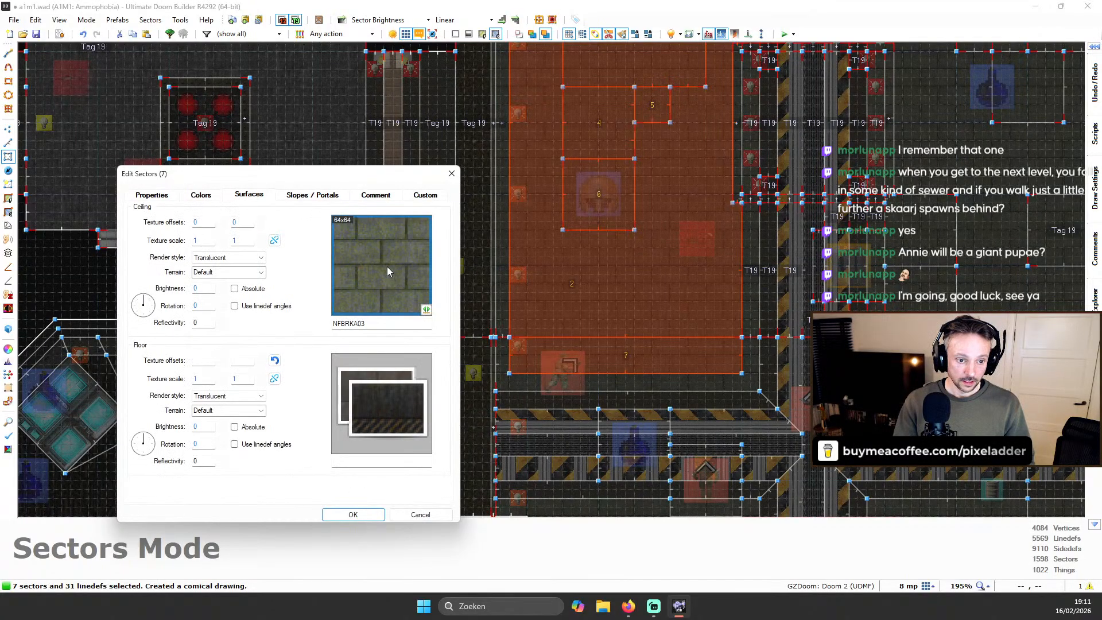
{"action": "left_click", "coordinate": [406, 236]}
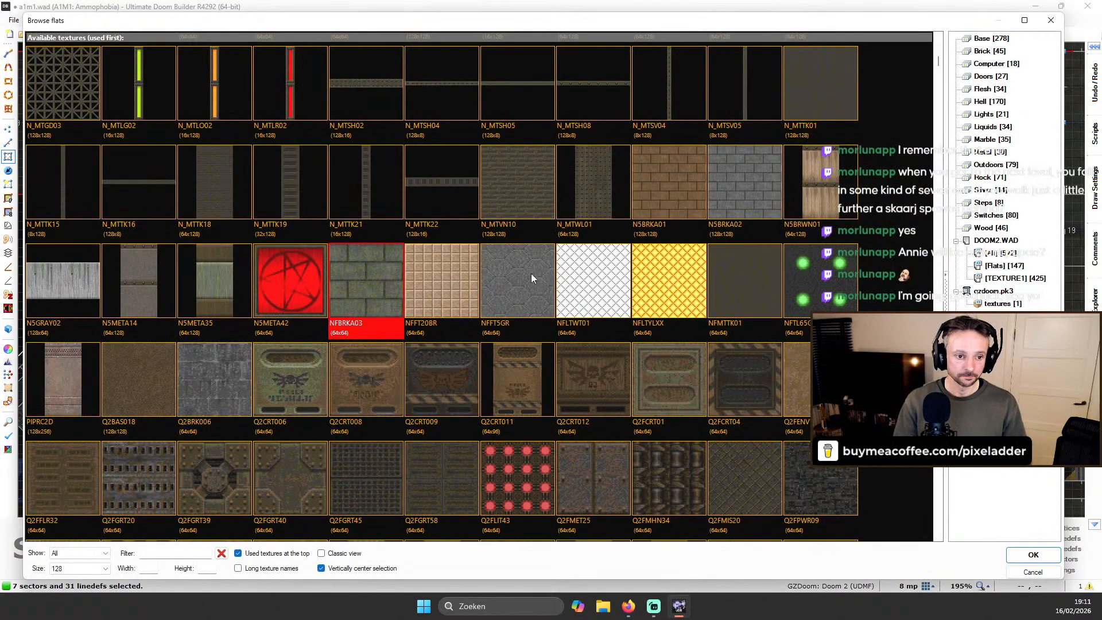
{"action": "scroll", "coordinate": [364, 241], "scroll_direction": "up", "scroll_amount": 3}
{"action": "scroll", "coordinate": [364, 242], "scroll_direction": "up", "scroll_amount": 10}
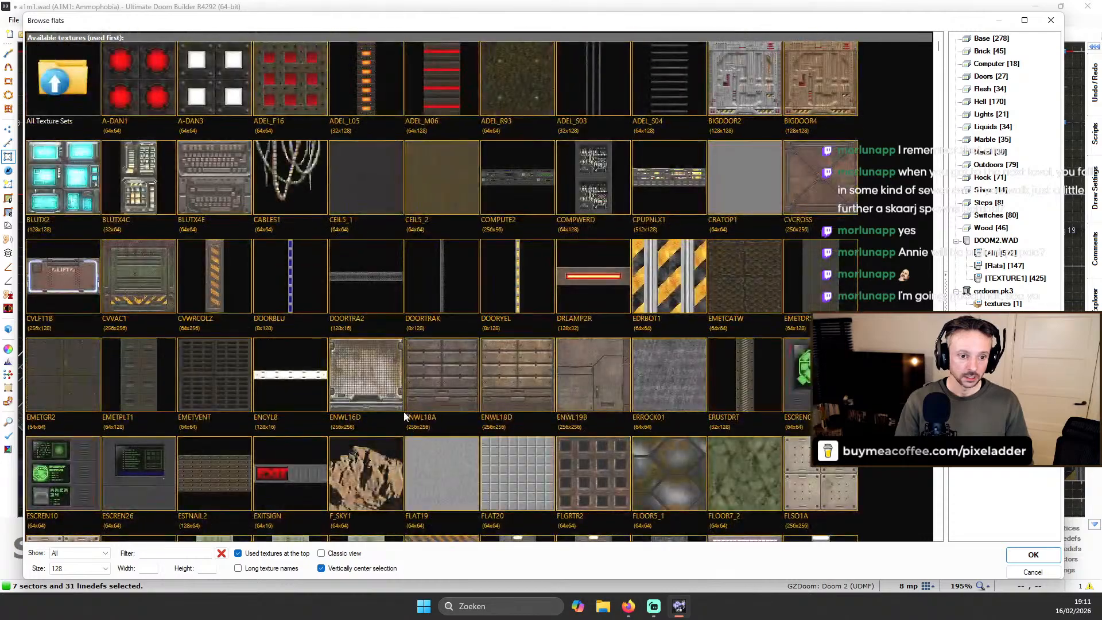
{"action": "double_click", "coordinate": [385, 459]}
{"action": "left_click", "coordinate": [353, 515]}
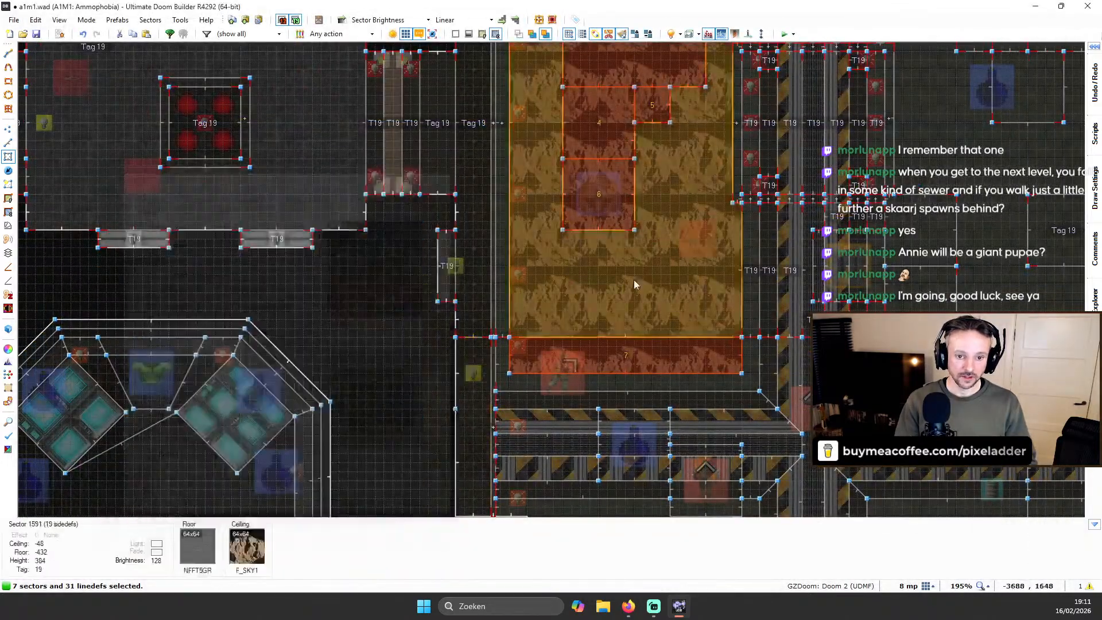
Copy the F_SKY1 ceiling flat in 3D and paste it onto the remaining brick strip along the opening's girder side
{"action": "key", "text": "w"}
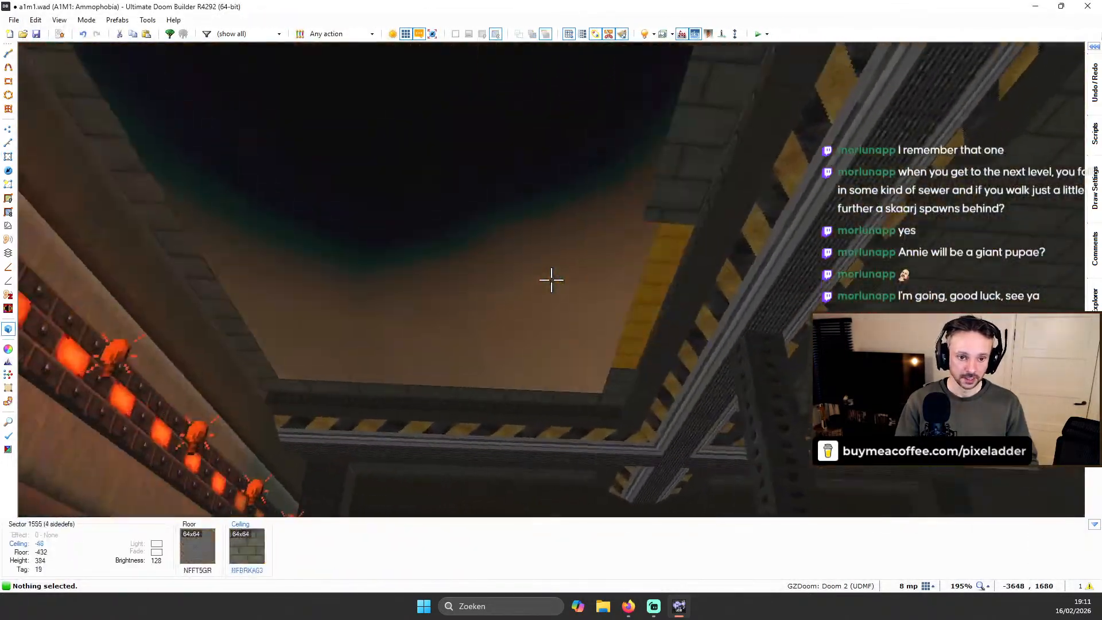
{"action": "key", "text": "ctrl+c"}
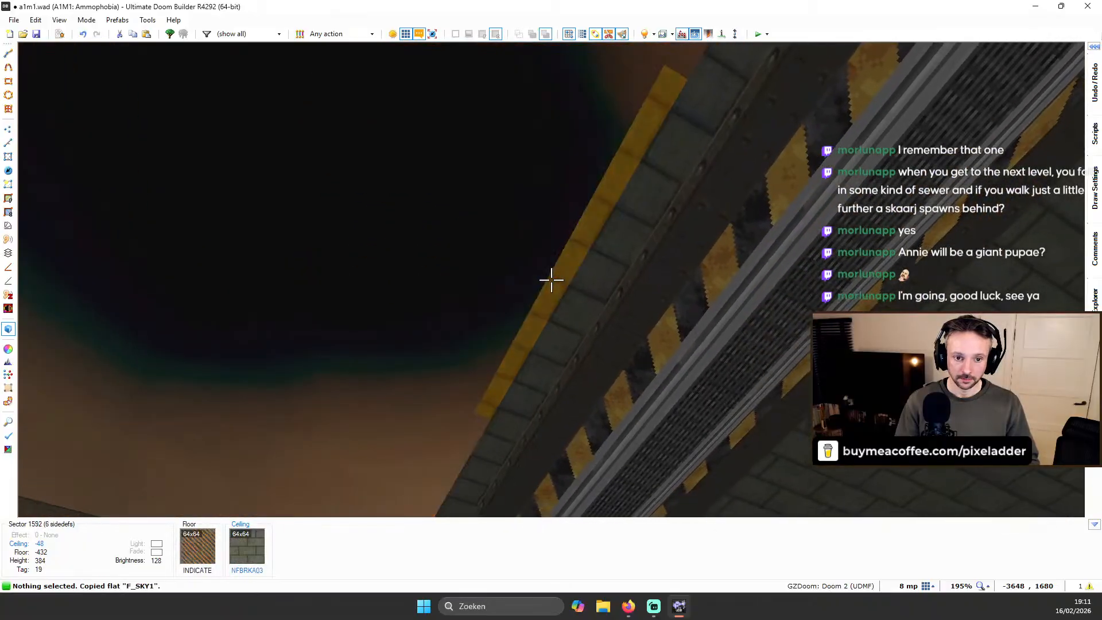
{"action": "key", "text": "ctrl+v"}
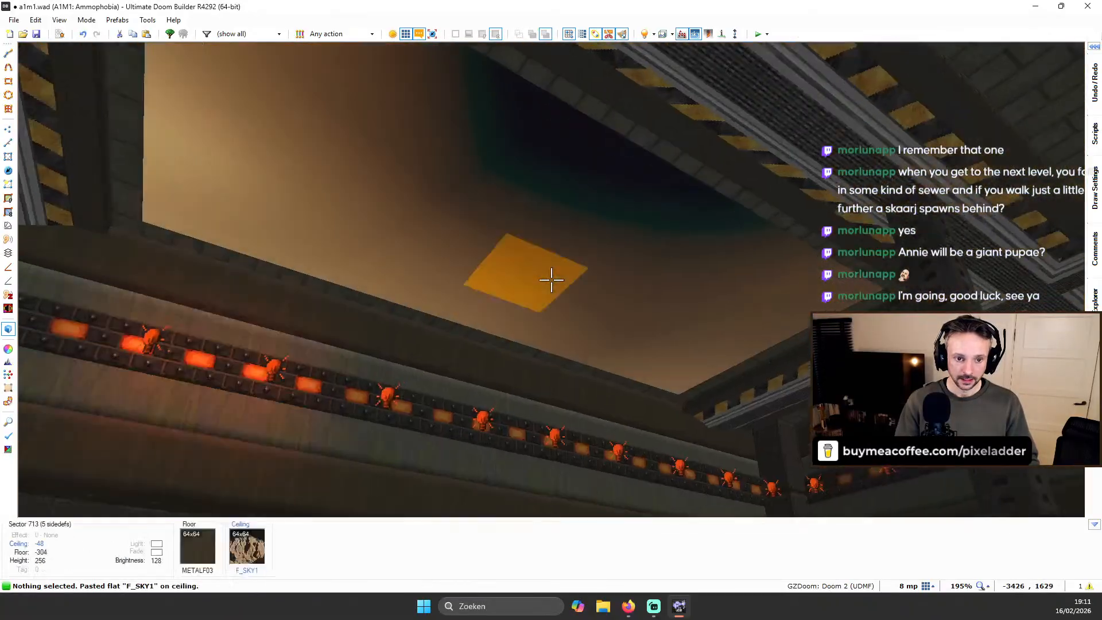
Select all connected sky ceilings and raise them to a height of 16, clearing the selection when done
{"action": "left_click", "coordinate": [552, 280], "text": "shift"}
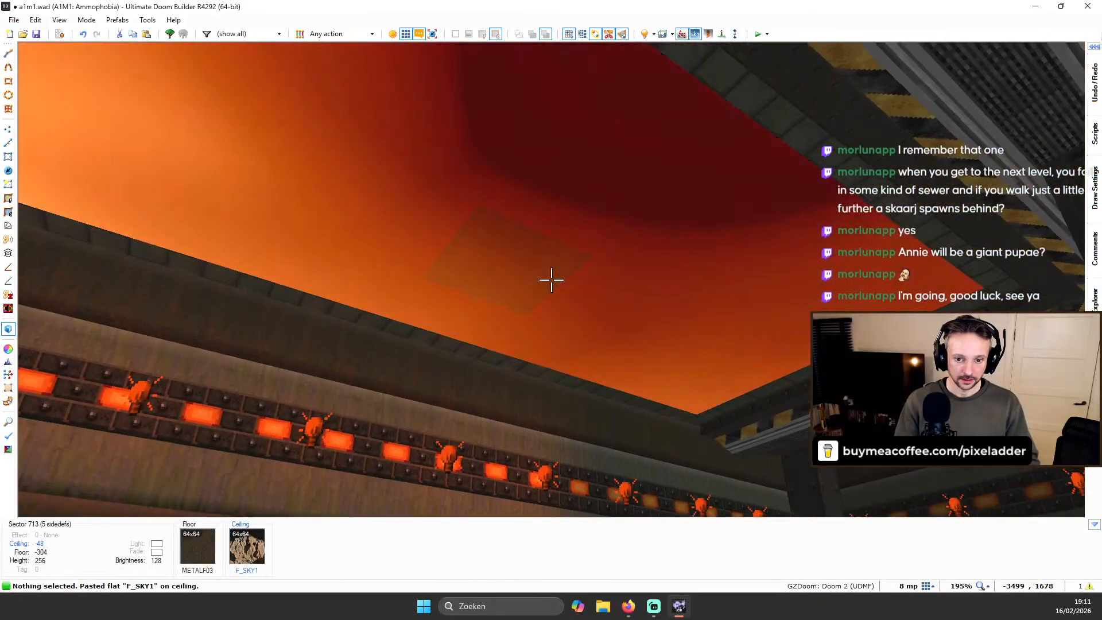
{"action": "scroll", "coordinate": [552, 280], "scroll_direction": "up", "scroll_amount": 8}
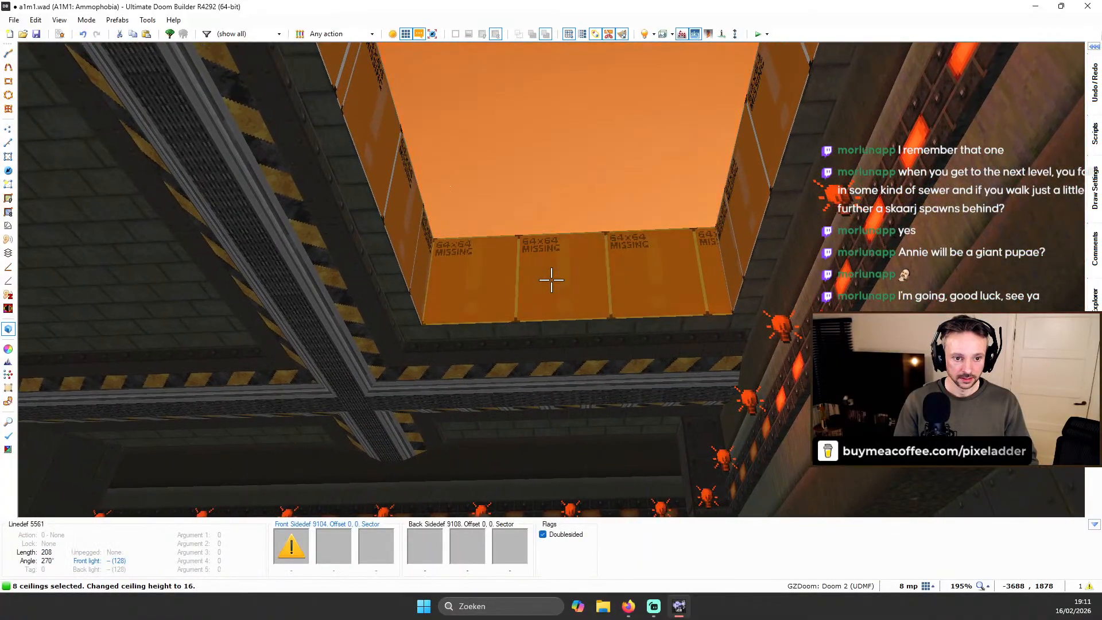
{"action": "key", "text": "c"}
{"action": "key", "text": "w"}
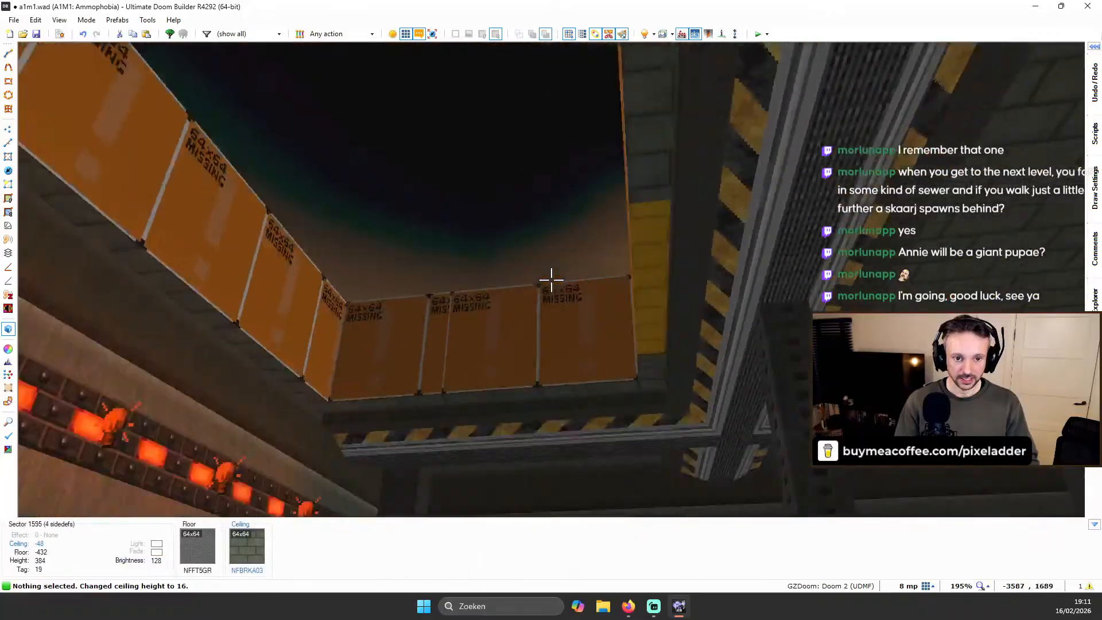
Select the sectors under the sky opening and set their brightness to 160
{"action": "key", "text": "w"}
{"action": "left_click", "coordinate": [551, 280], "text": "shift"}
{"action": "key", "text": "q"}
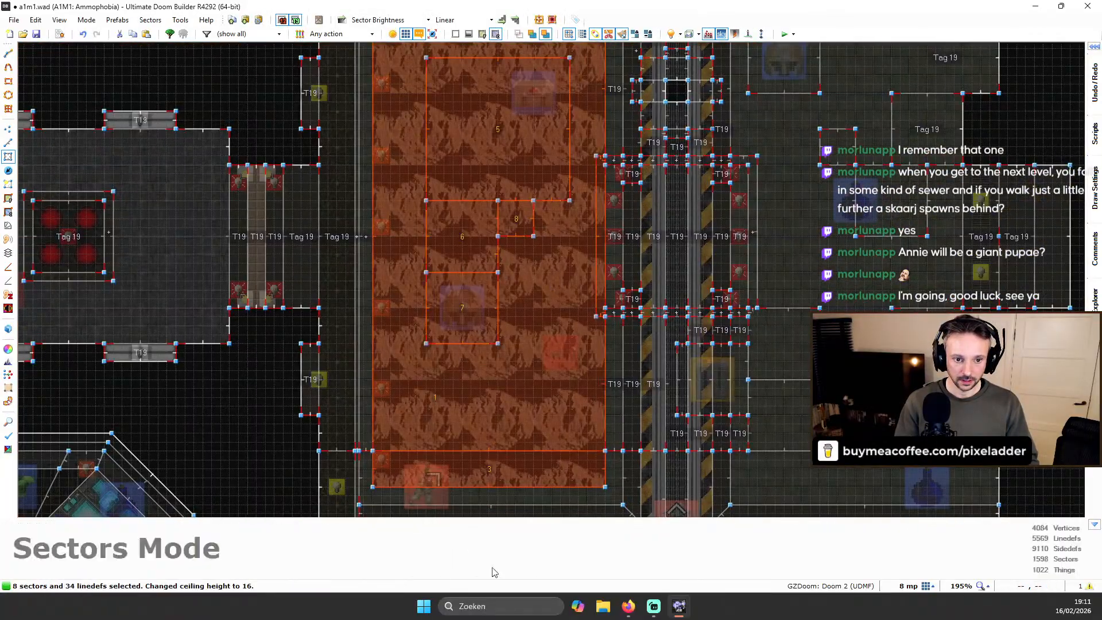
{"action": "right_click", "coordinate": [556, 314]}
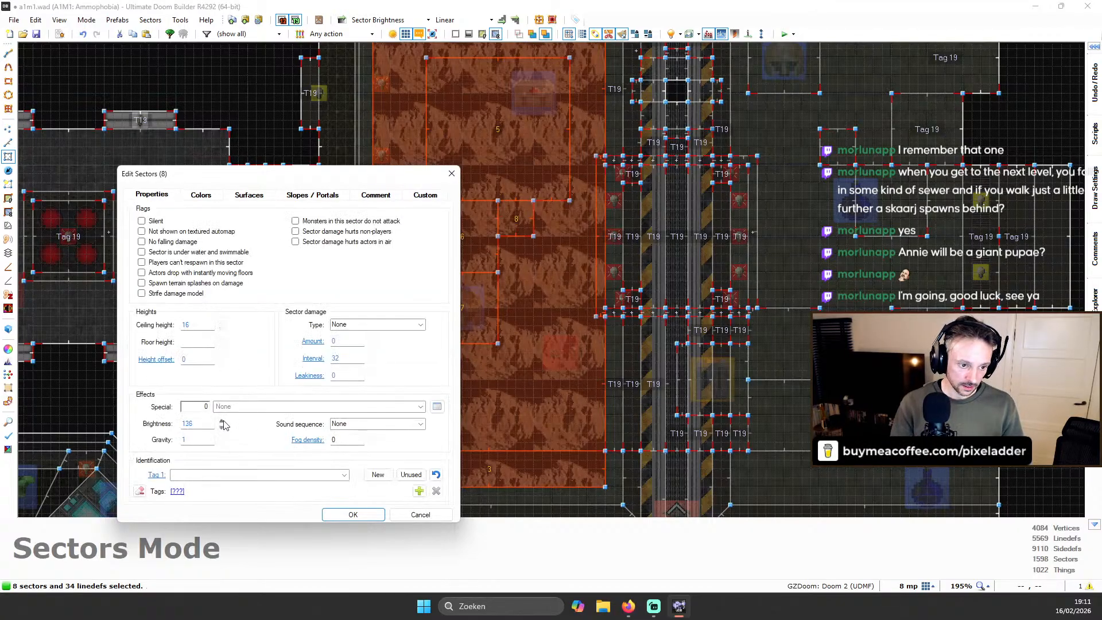
{"action": "left_click", "coordinate": [365, 516]}
Inspect the skylight and the brightened crate room in 3D, and save the map
{"action": "key", "text": "q"}
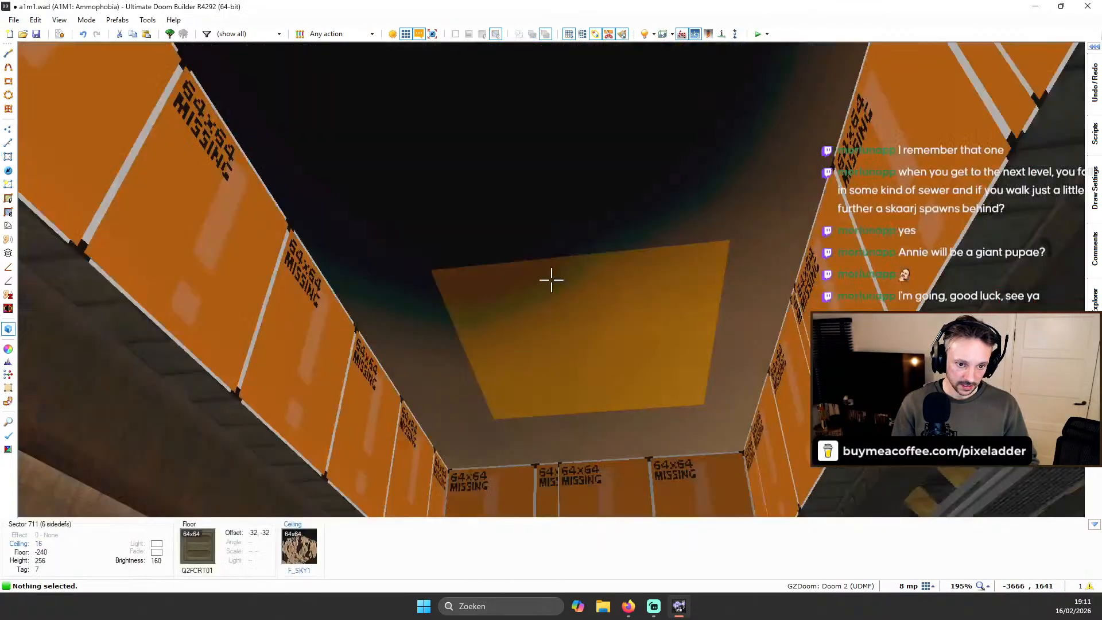
{"action": "key", "text": "w"}
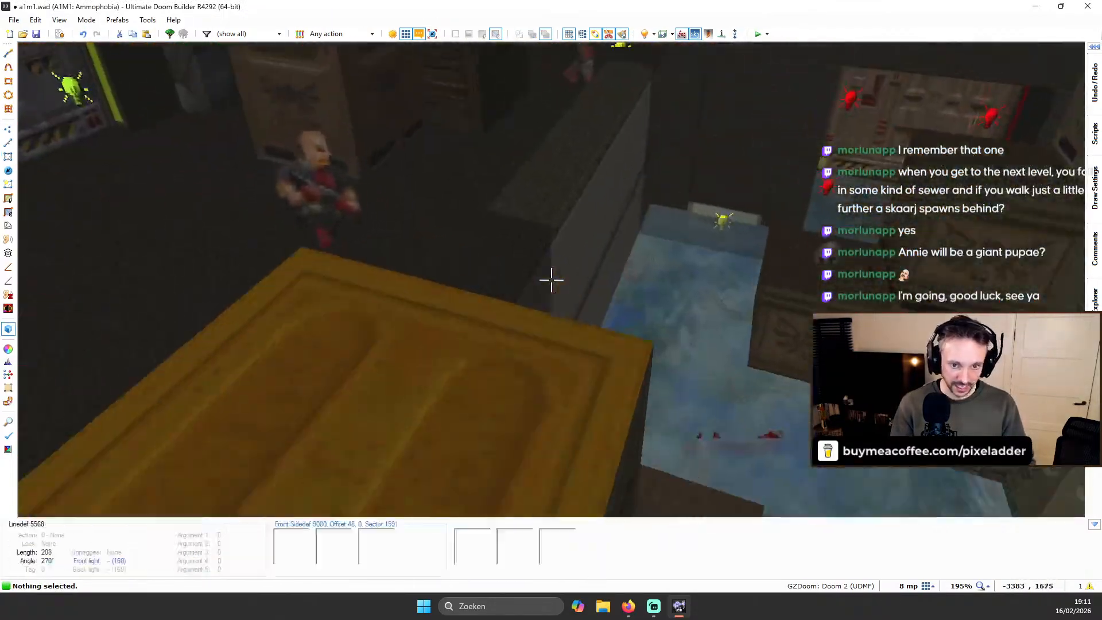
{"action": "key", "text": "s"}
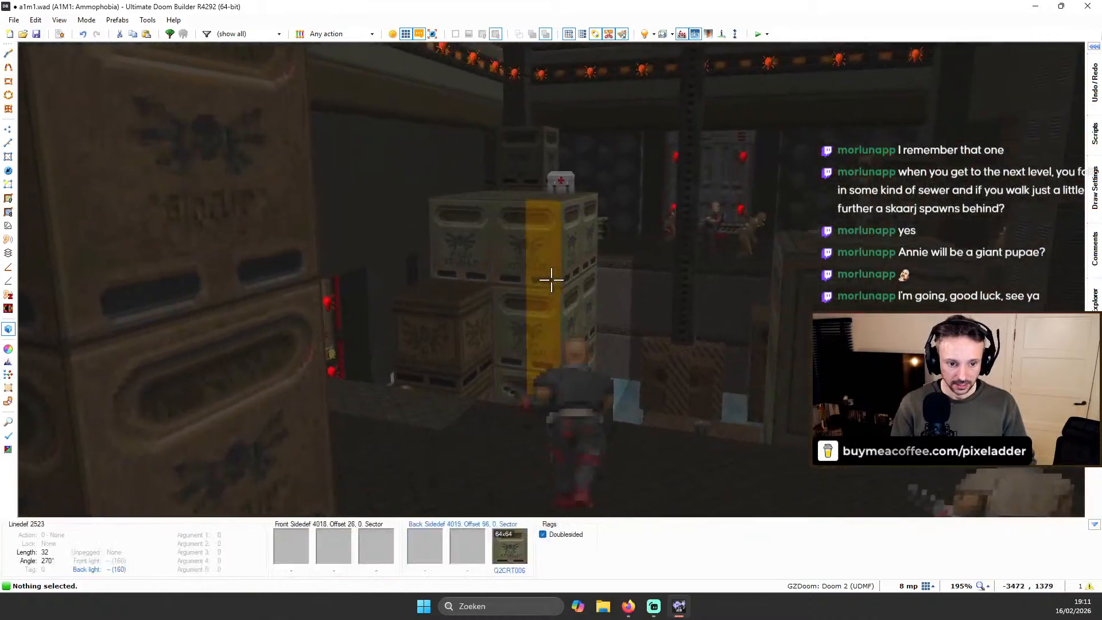
{"action": "key", "text": "w"}
{"action": "key", "text": "s"}
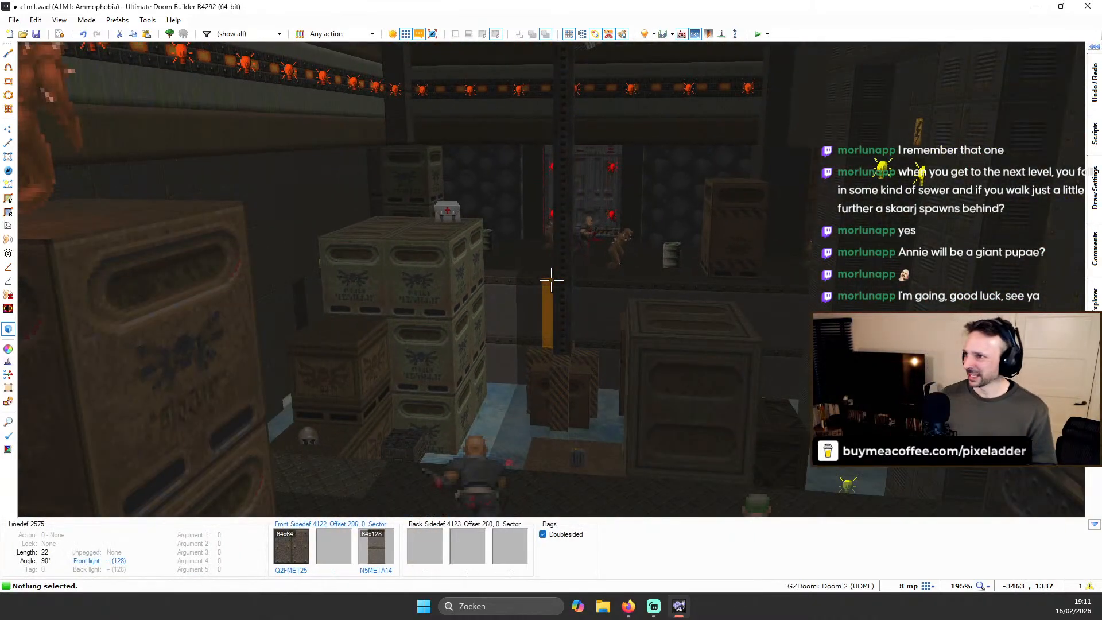
{"action": "key", "text": "s"}
{"action": "key", "text": "w"}
{"action": "key", "text": "ctrl+s"}
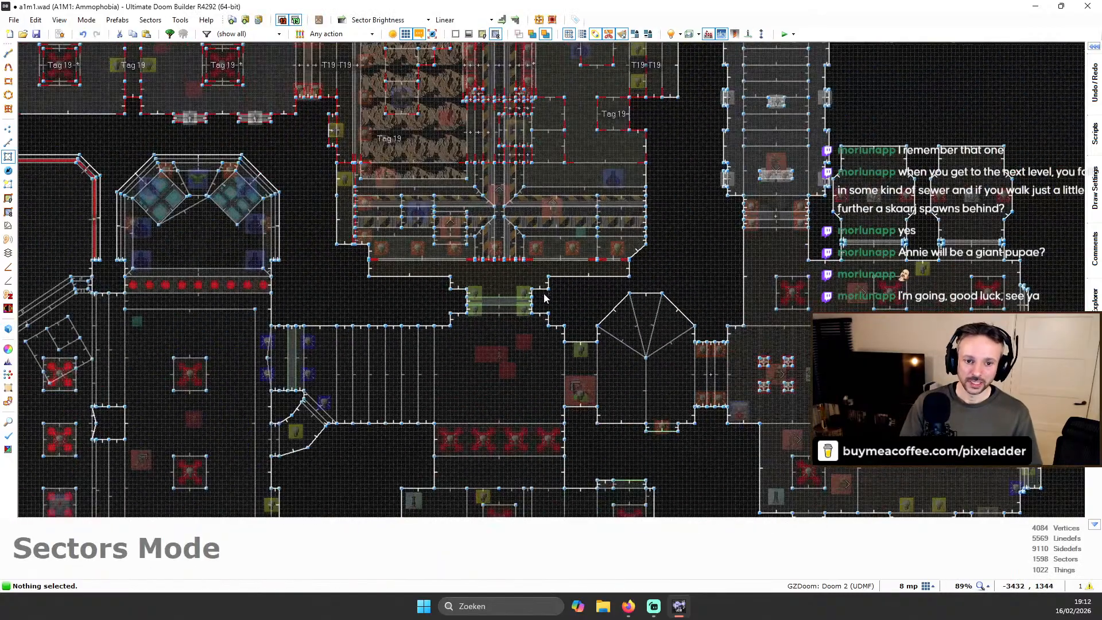
{"action": "scroll", "coordinate": [548, 287], "scroll_direction": "down", "scroll_amount": 2}
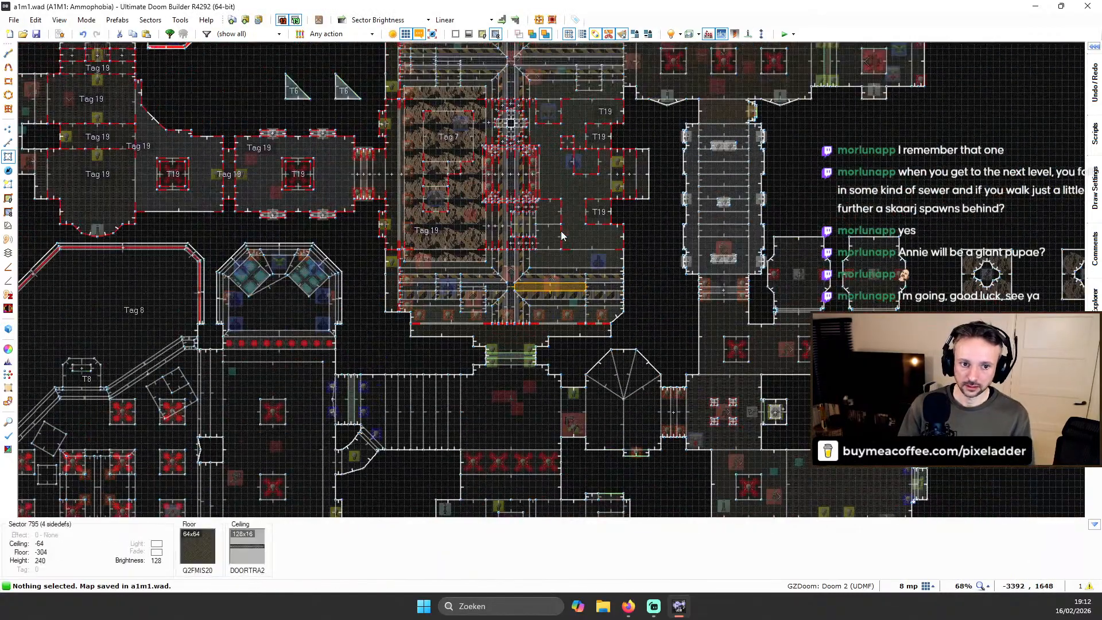
Examine the crate room in 3D, from the skylight and crate stacks to the monsters and the flooded floor area
{"action": "scroll", "coordinate": [520, 212], "scroll_direction": "up", "scroll_amount": 3}
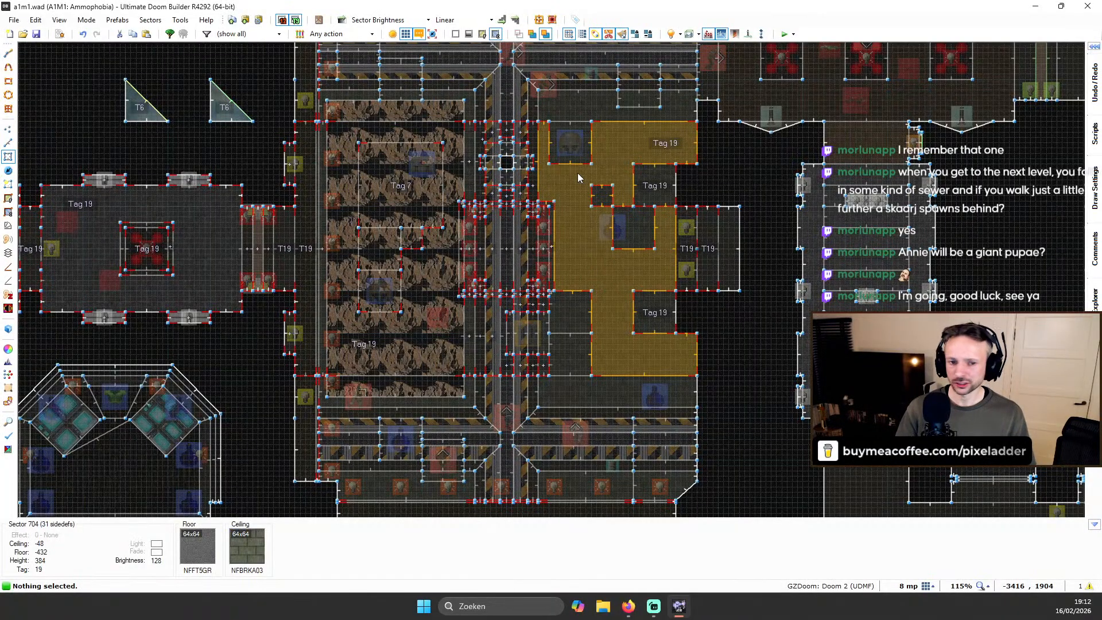
{"action": "key", "text": "q"}
{"action": "key", "text": "w"}
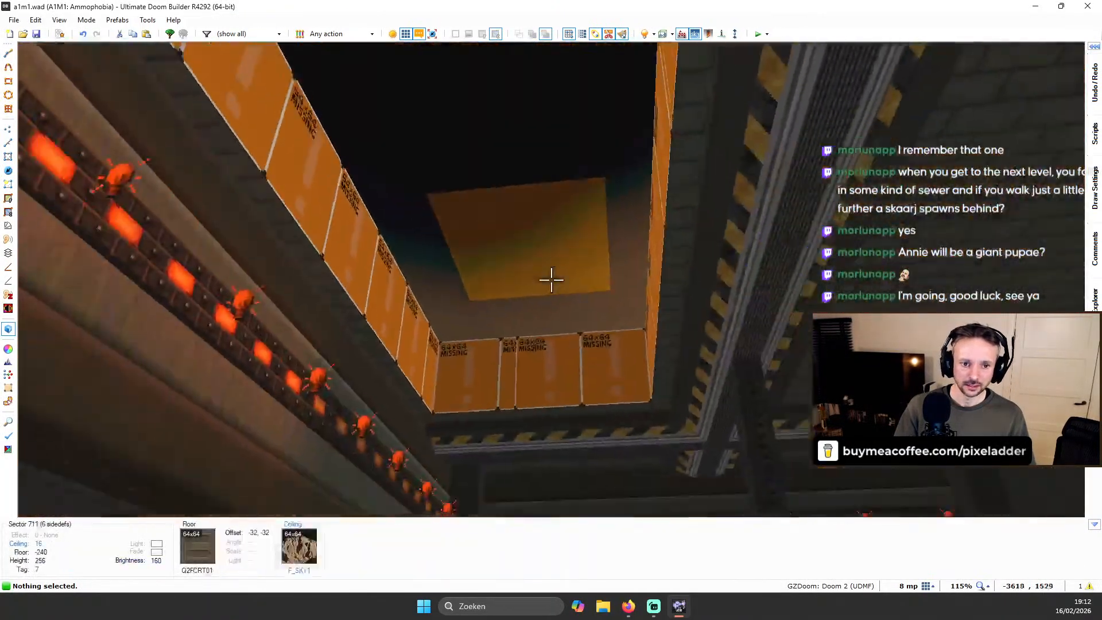
{"action": "key", "text": "s"}
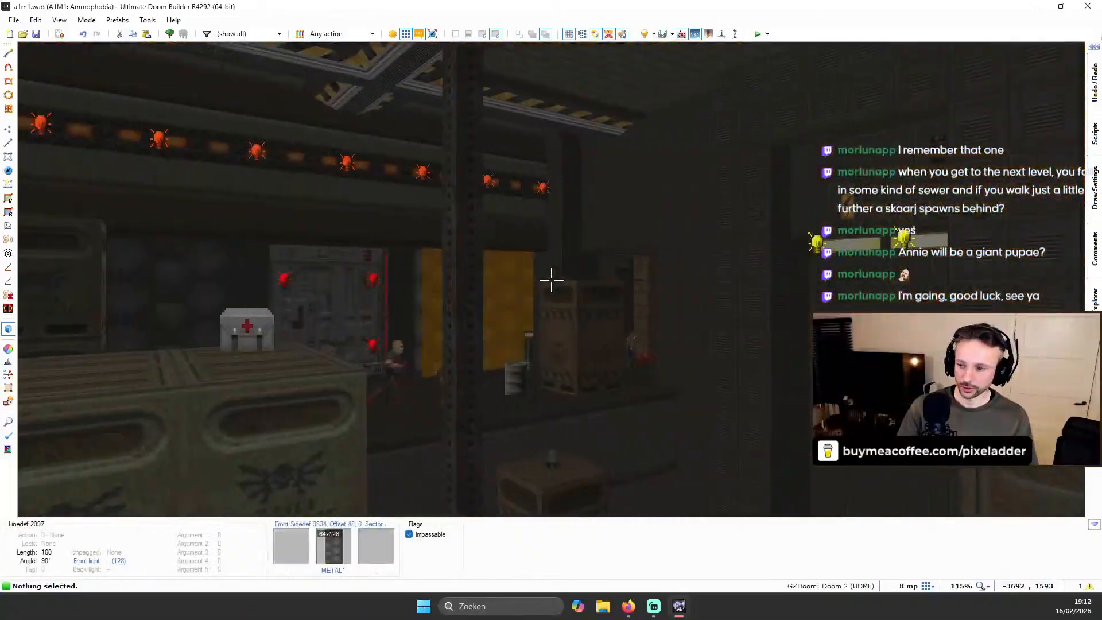
{"action": "key", "text": "s"}
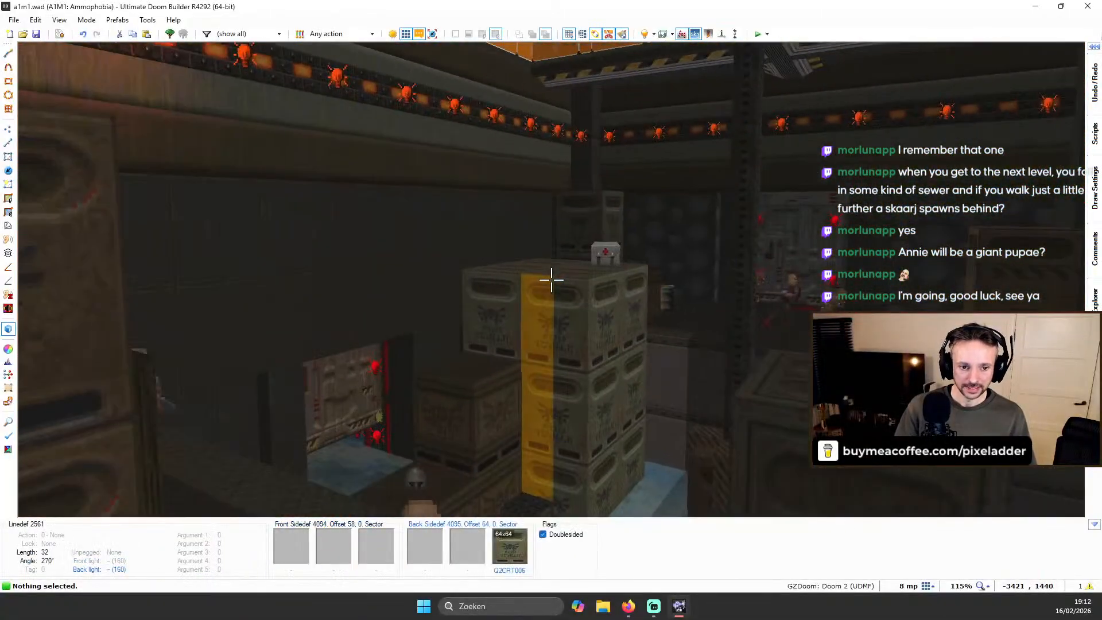
{"action": "key", "text": "w"}
{"action": "key", "text": "s"}
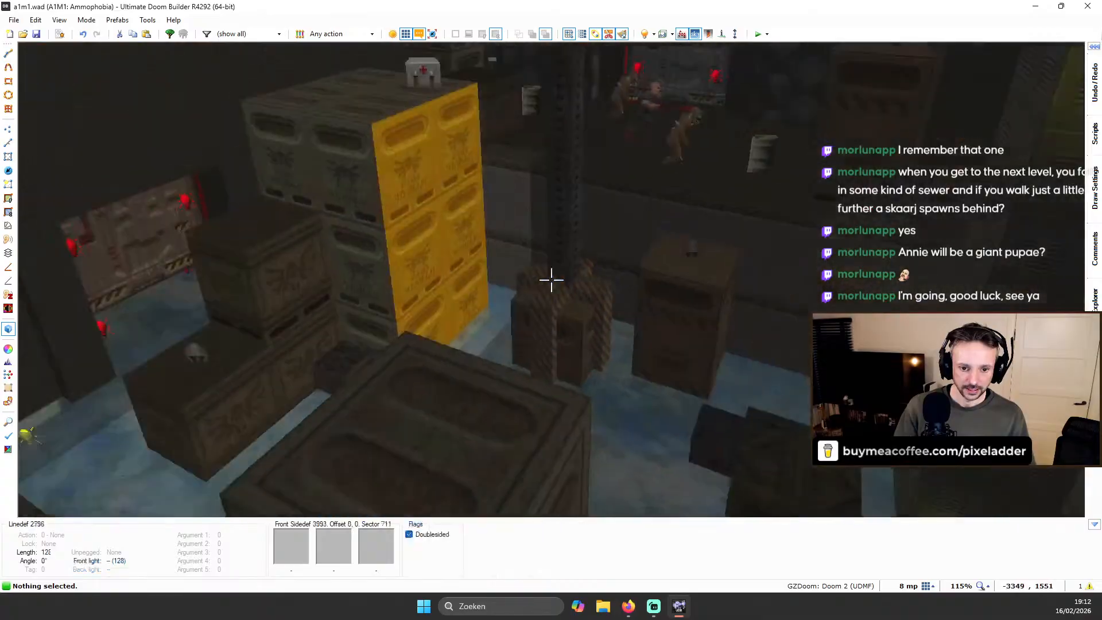
{"action": "key", "text": "w"}
{"action": "key", "text": "w"}
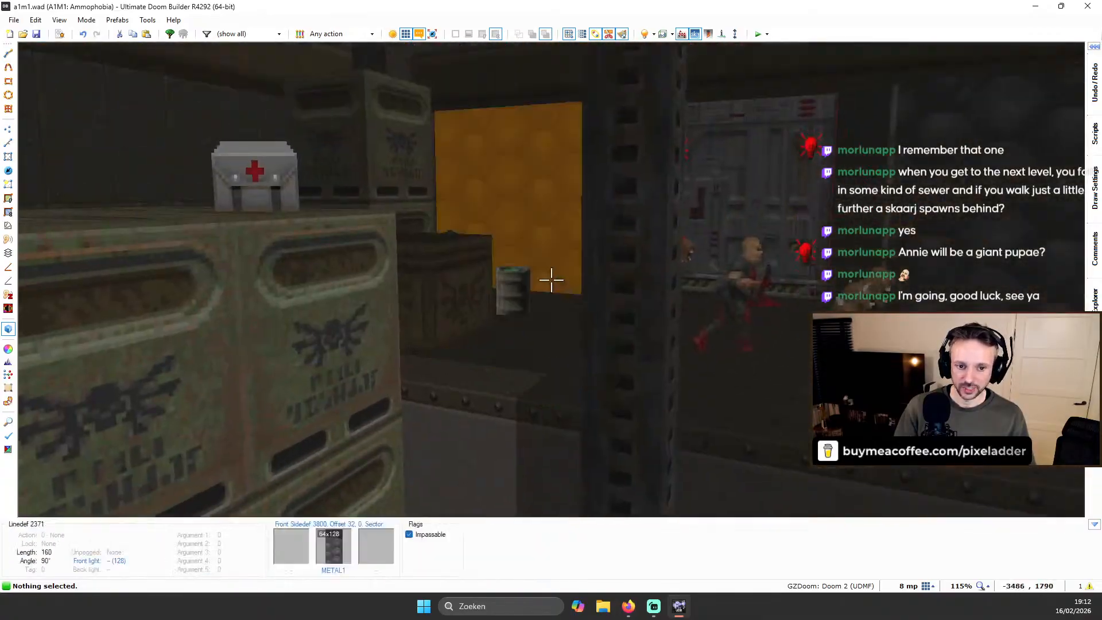
{"action": "key", "text": "s"}
{"action": "key", "text": "w"}
{"action": "key", "text": "w"}
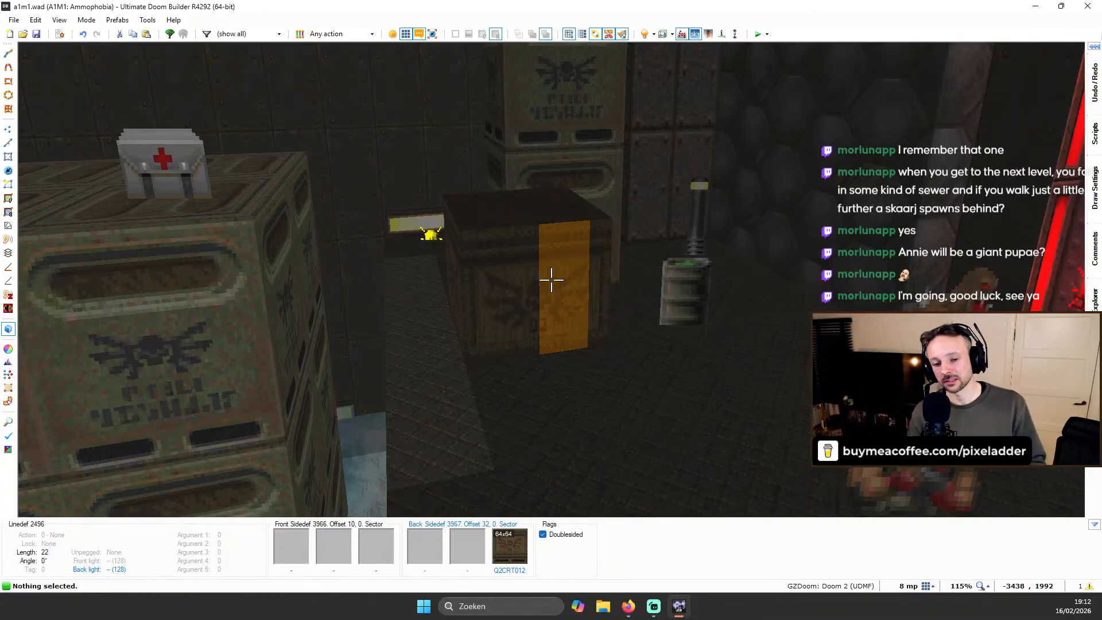
{"action": "key", "text": "w"}
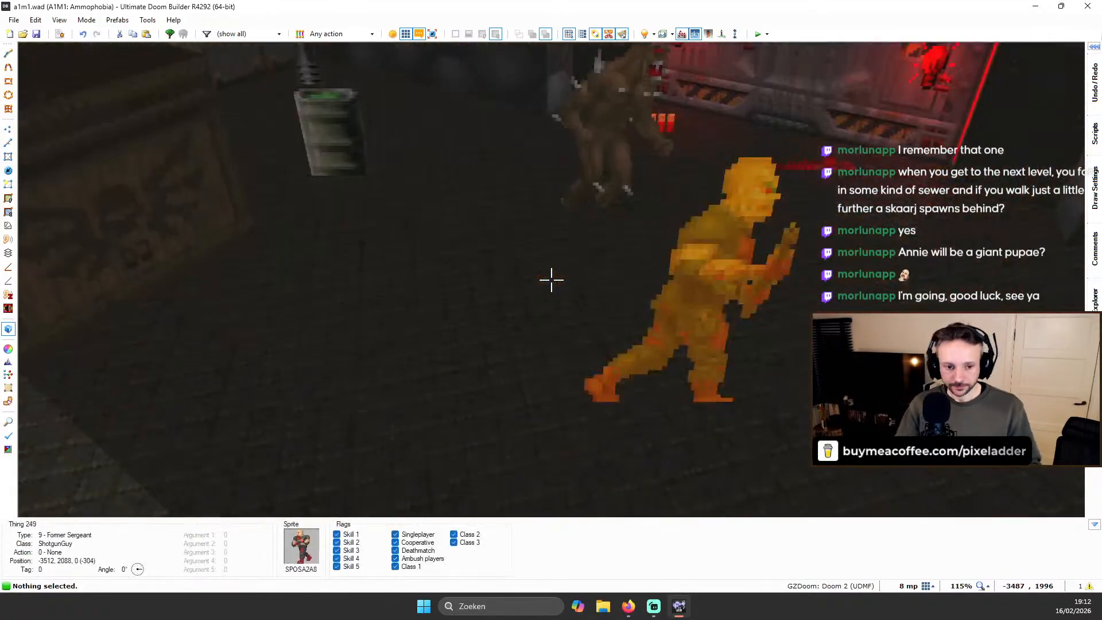
{"action": "key", "text": "w"}
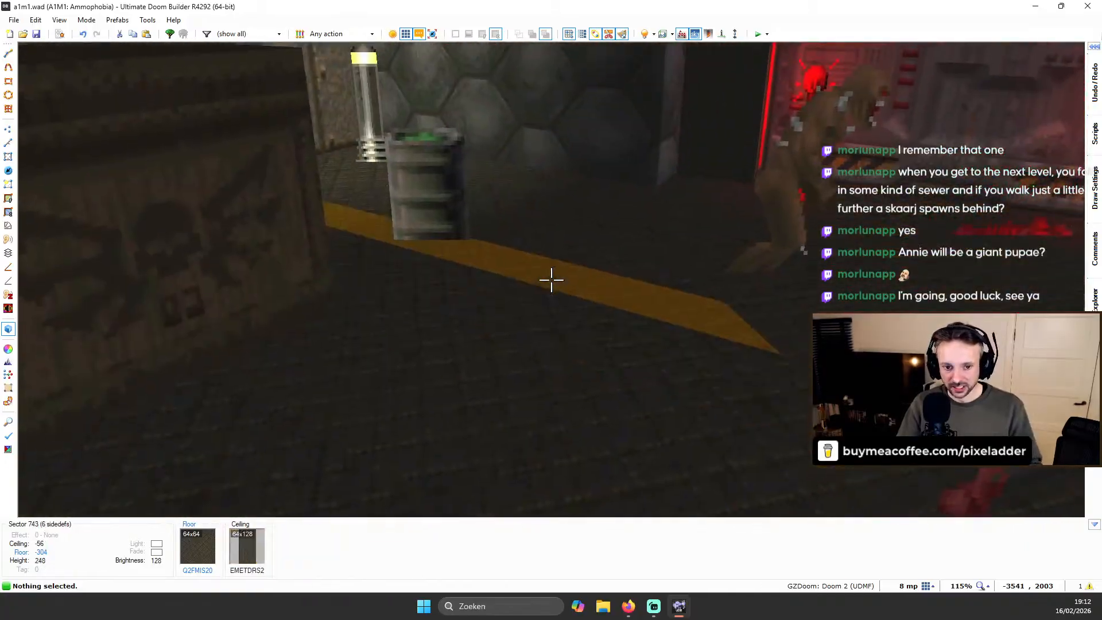
{"action": "key", "text": "w"}
{"action": "key", "text": "w"}
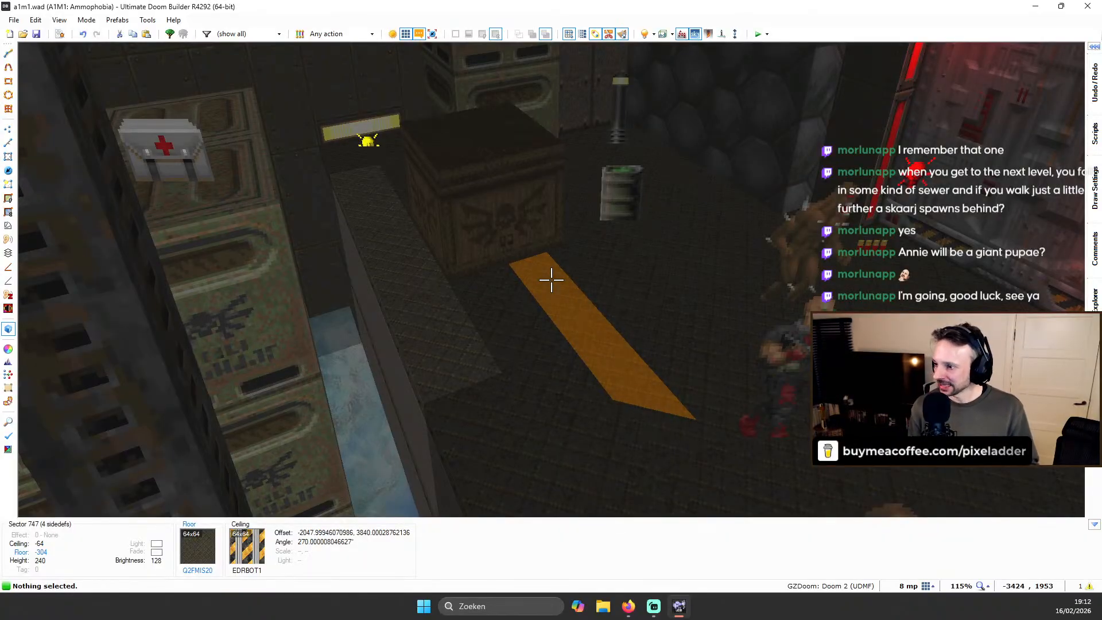
{"action": "key", "text": "w"}
{"action": "key", "text": "s"}
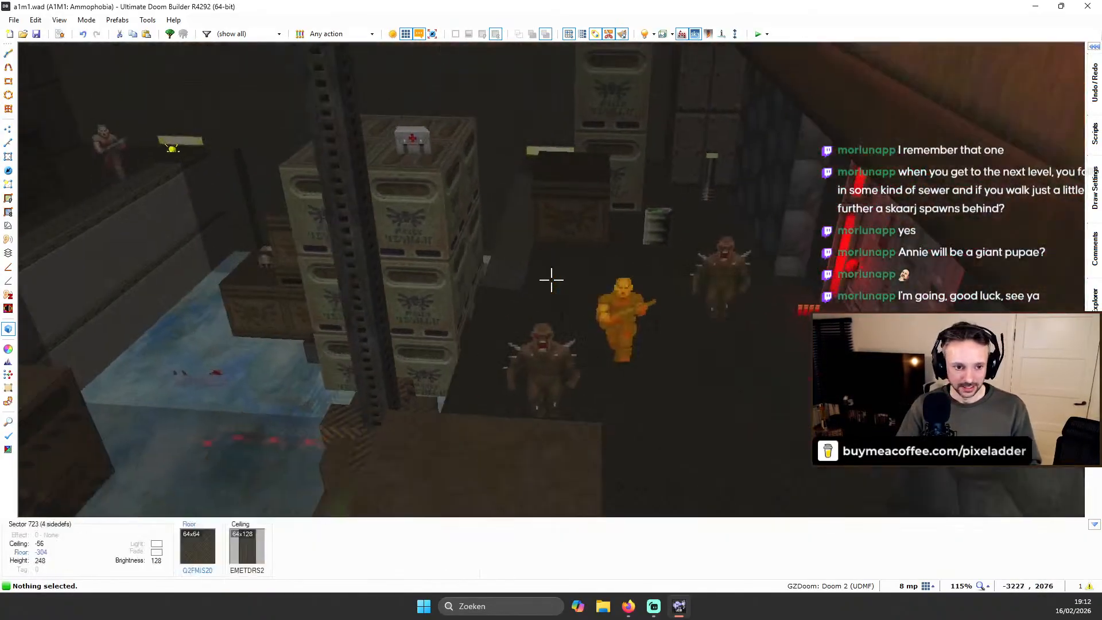
{"action": "key", "text": "w"}
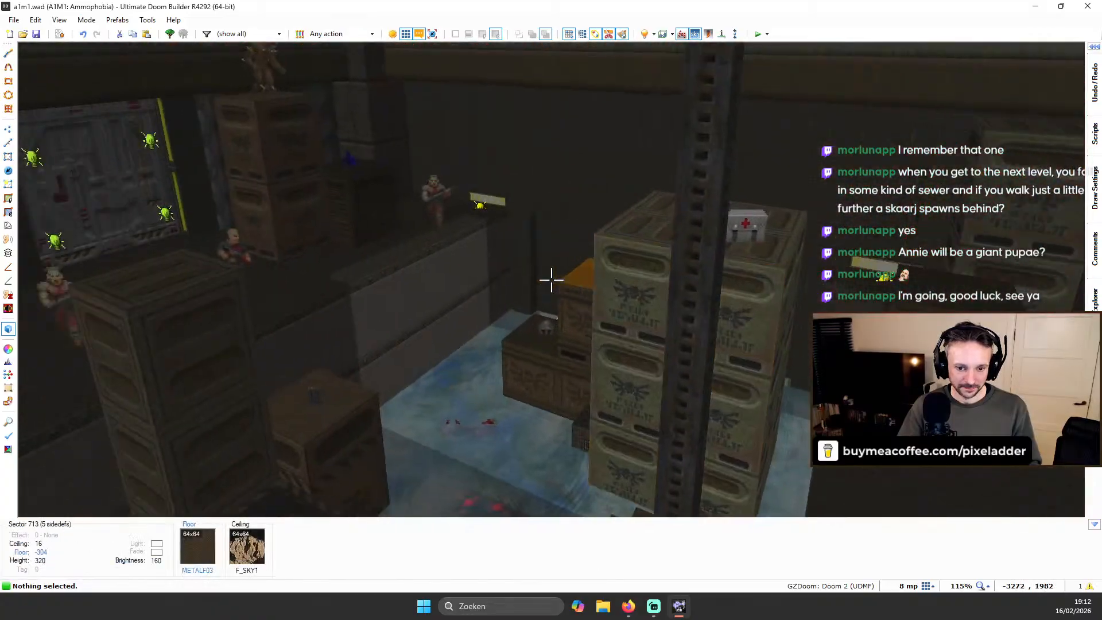
{"action": "key", "text": "s"}
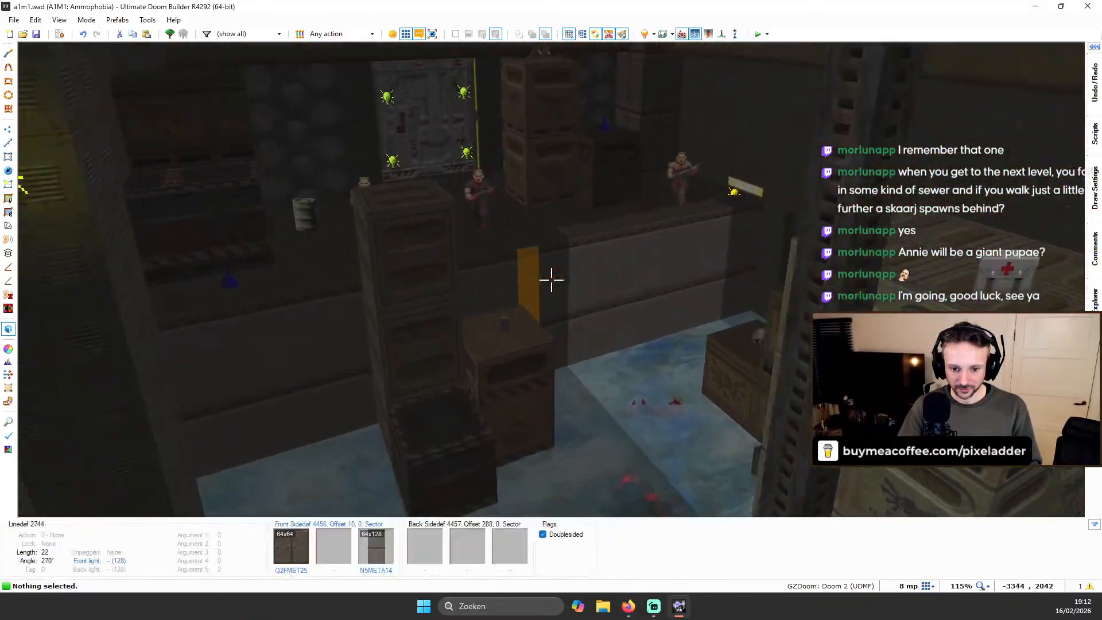
Select all connected untextured walls around the skylight opening, apply the N5BRWN01 texture to them, and clear the selection
{"action": "key", "text": "w"}
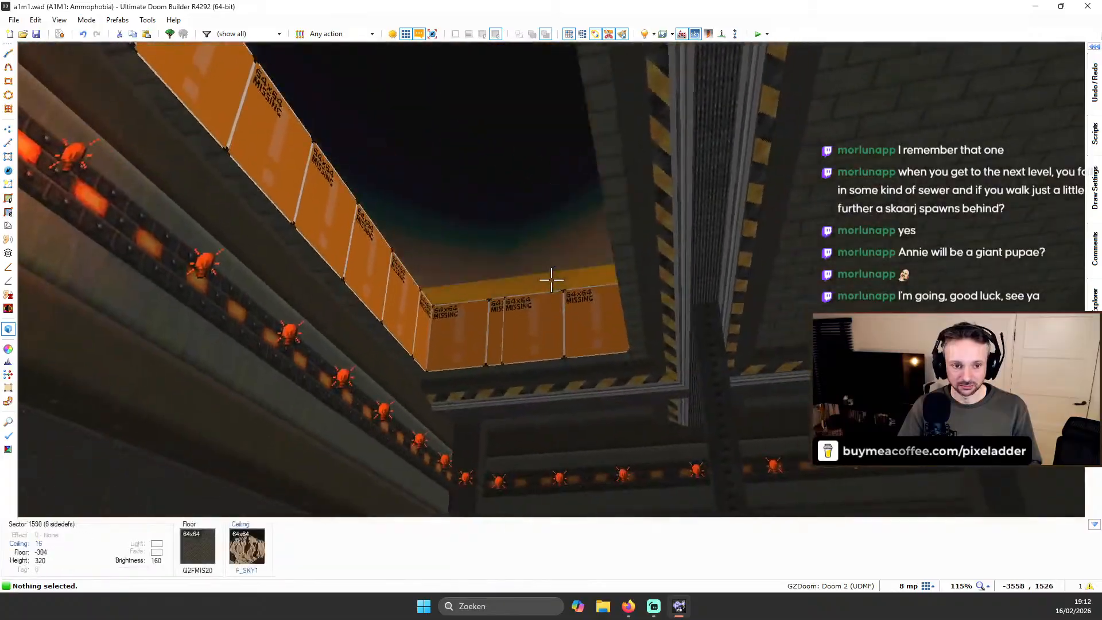
{"action": "left_click", "coordinate": [552, 280], "text": "shift"}
{"action": "key", "text": "s"}
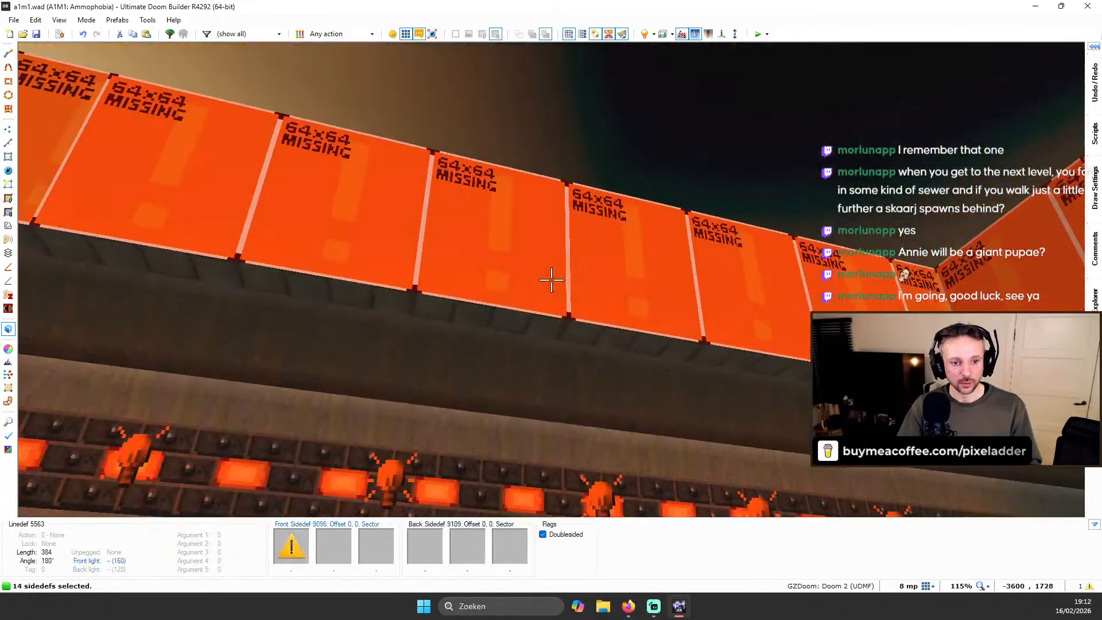
{"action": "key", "text": "w"}
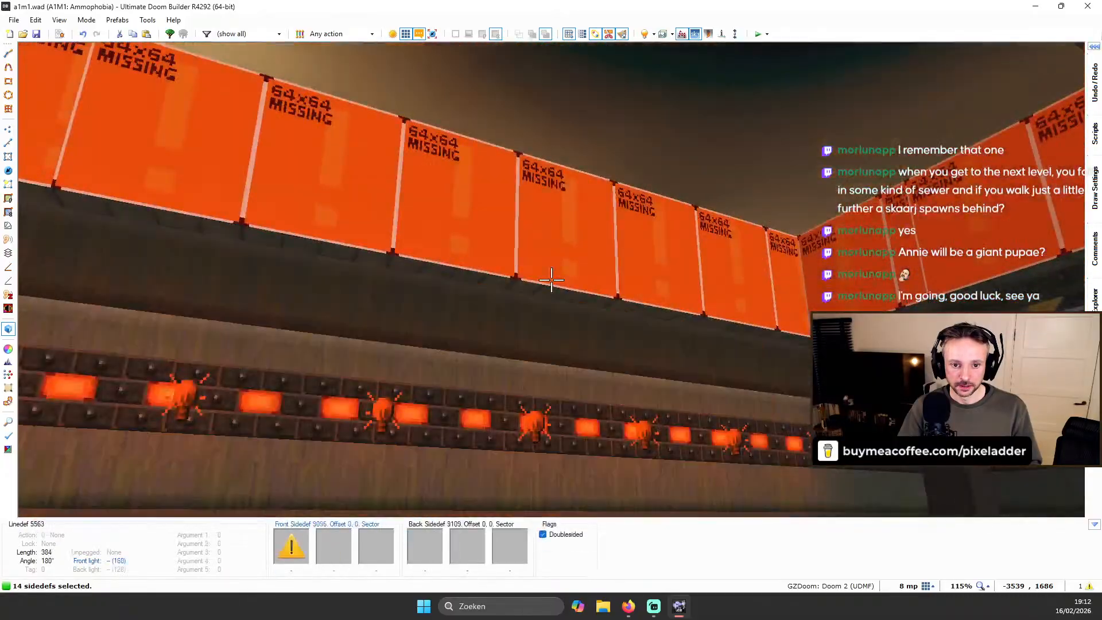
{"action": "right_click", "coordinate": [552, 280]}
{"action": "scroll", "coordinate": [560, 270], "scroll_direction": "down", "scroll_amount": 10}
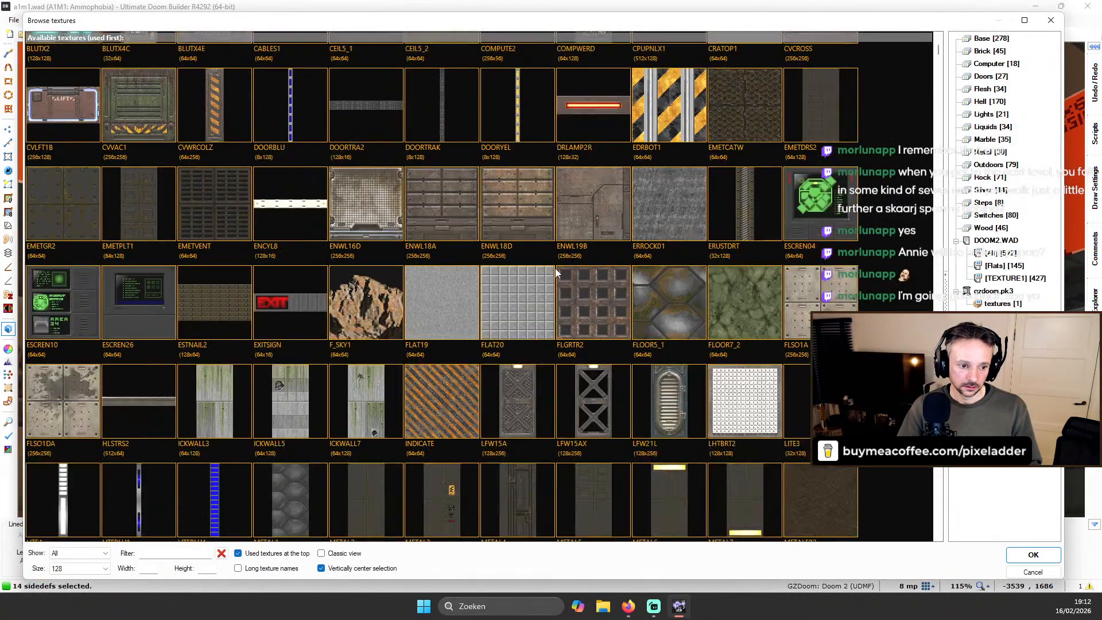
{"action": "scroll", "coordinate": [564, 276], "scroll_direction": "down", "scroll_amount": 2}
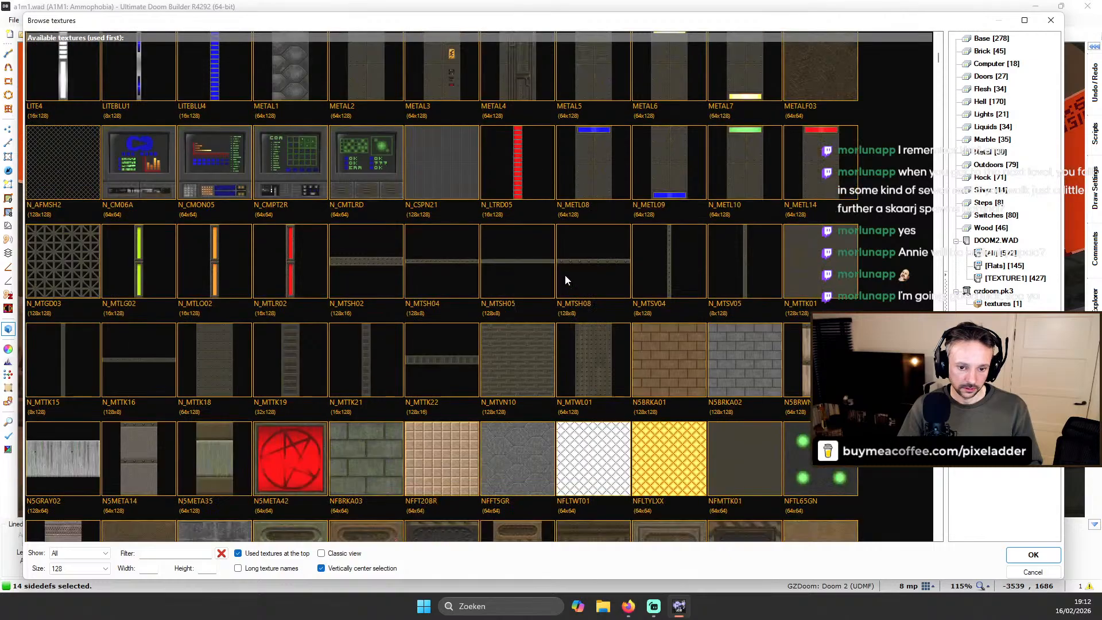
{"action": "double_click", "coordinate": [801, 360]}
{"action": "key", "text": "c"}
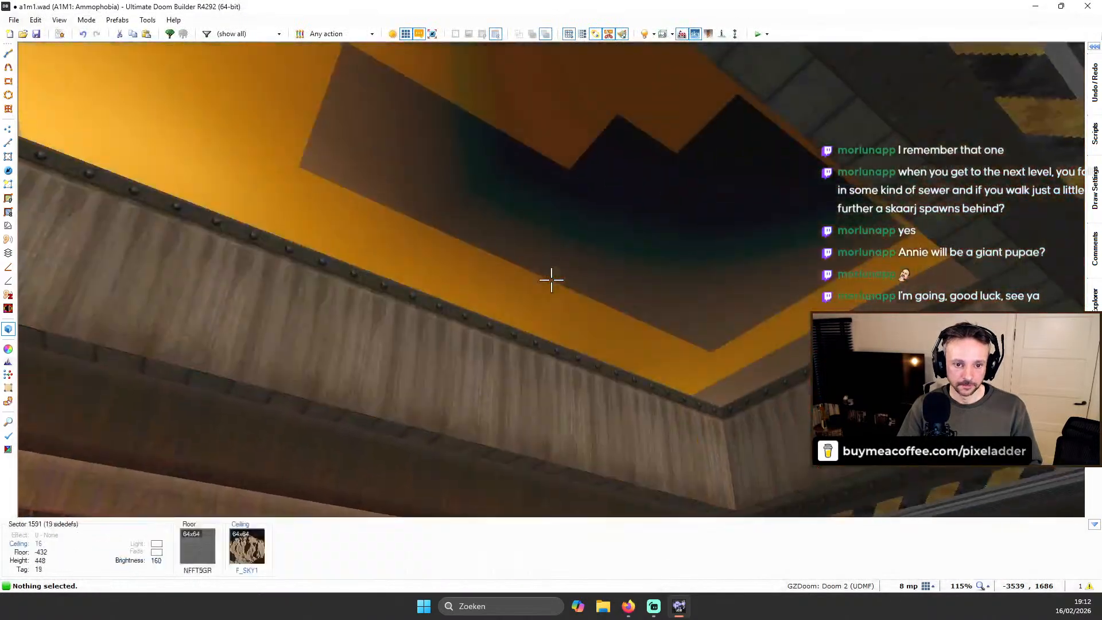
Select all connected sky ceilings of the skylight, raise them to a height of 24, and clear the selection
{"action": "left_click", "coordinate": [552, 280], "text": "shift"}
{"action": "scroll", "coordinate": [552, 280], "scroll_direction": "up", "scroll_amount": 1}
{"action": "key", "text": "c"}
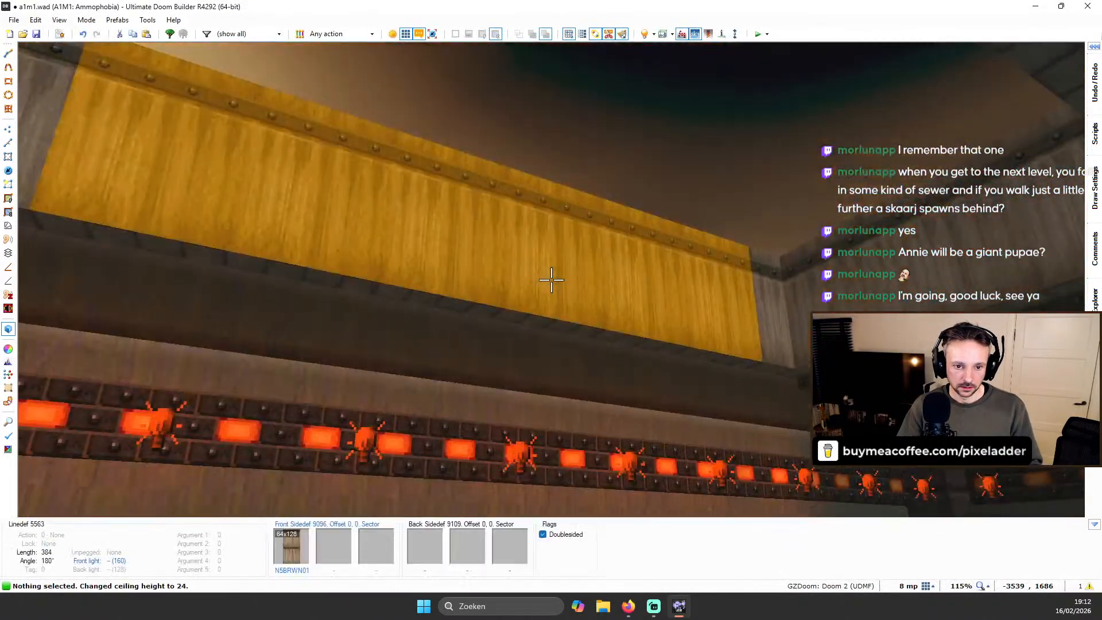
Set the skylight wall's vertical texture offset to 8 and auto-align the connected wall textures in X and Y
{"action": "key", "text": "shift+Up"}
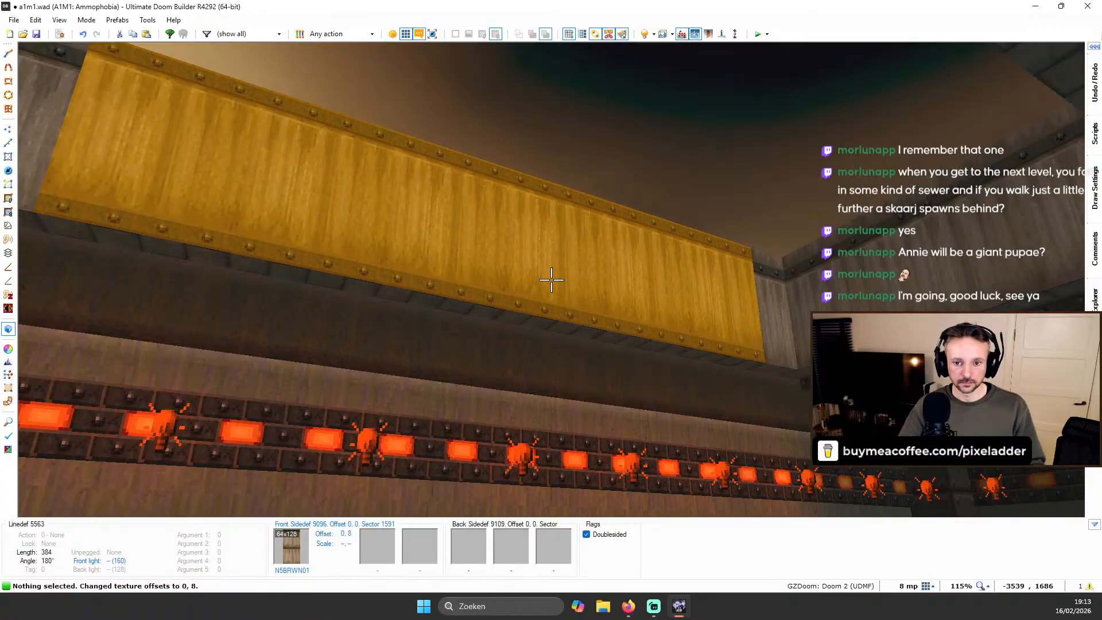
{"action": "key", "text": "a"}
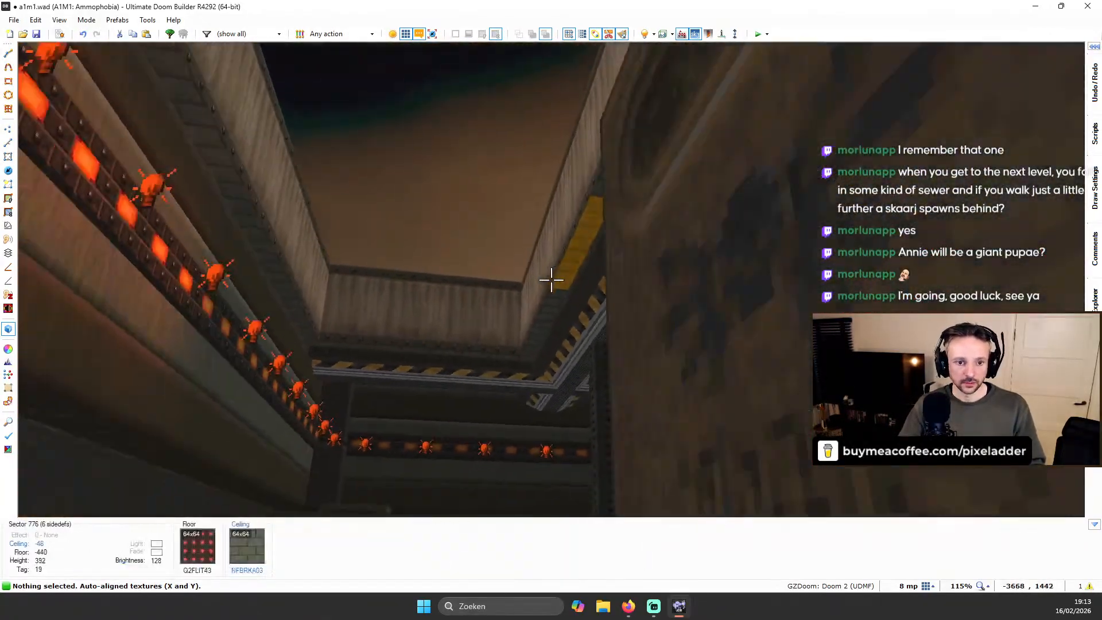
{"action": "key", "text": "e"}
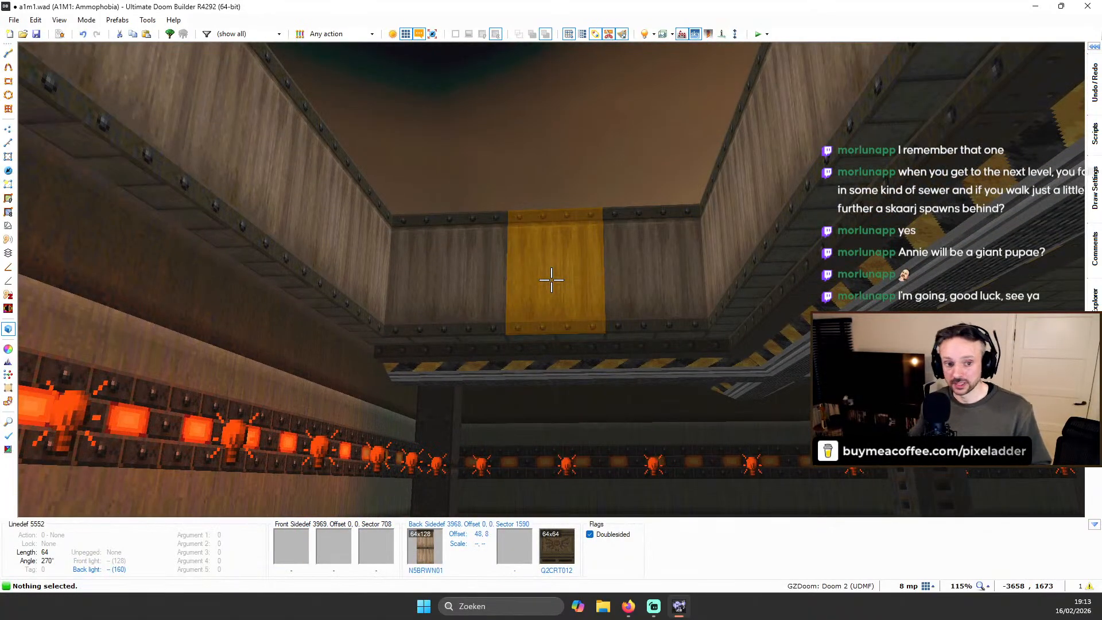
Select the connected brick ceilings bordering the skylight, apply the N_MTVN10 flat, reset their texture offsets, and clear the selection
{"action": "key", "text": "w"}
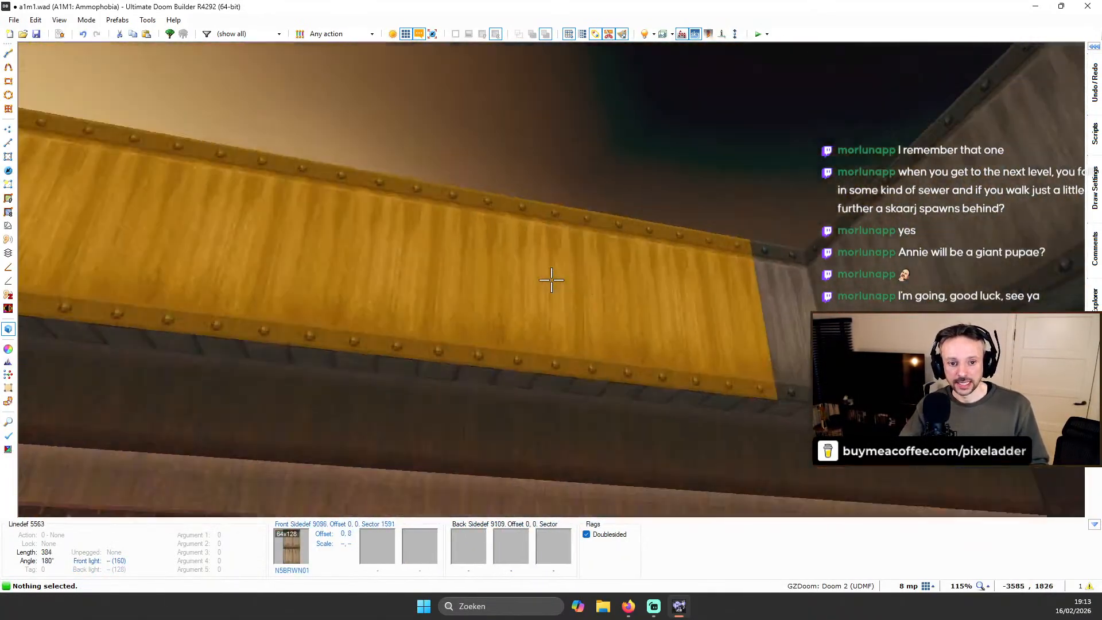
{"action": "key", "text": "w"}
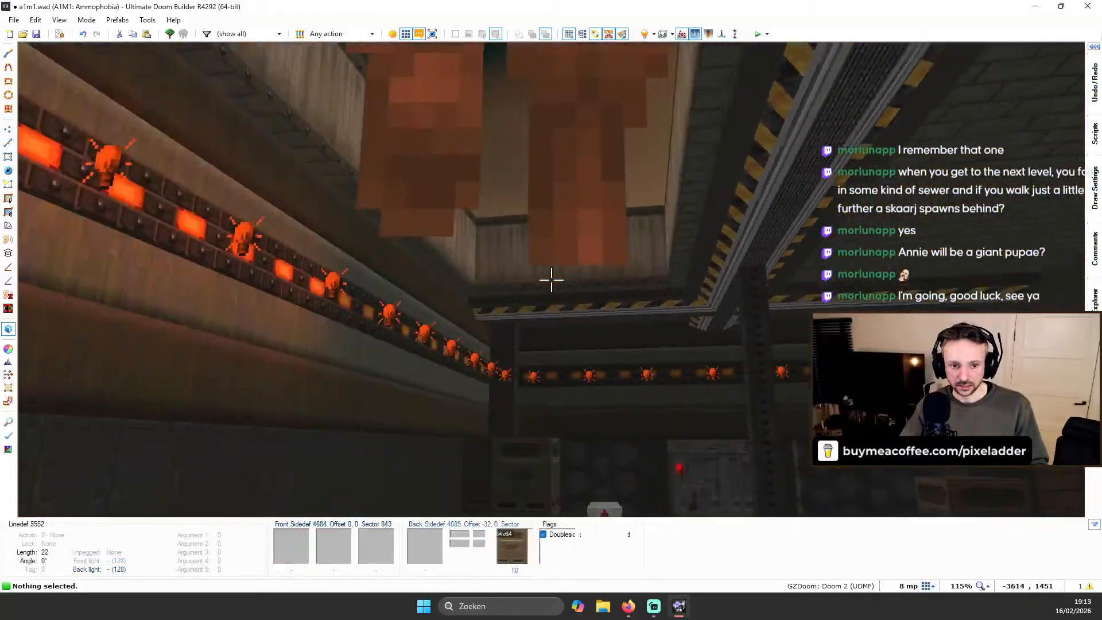
{"action": "key", "text": "w"}
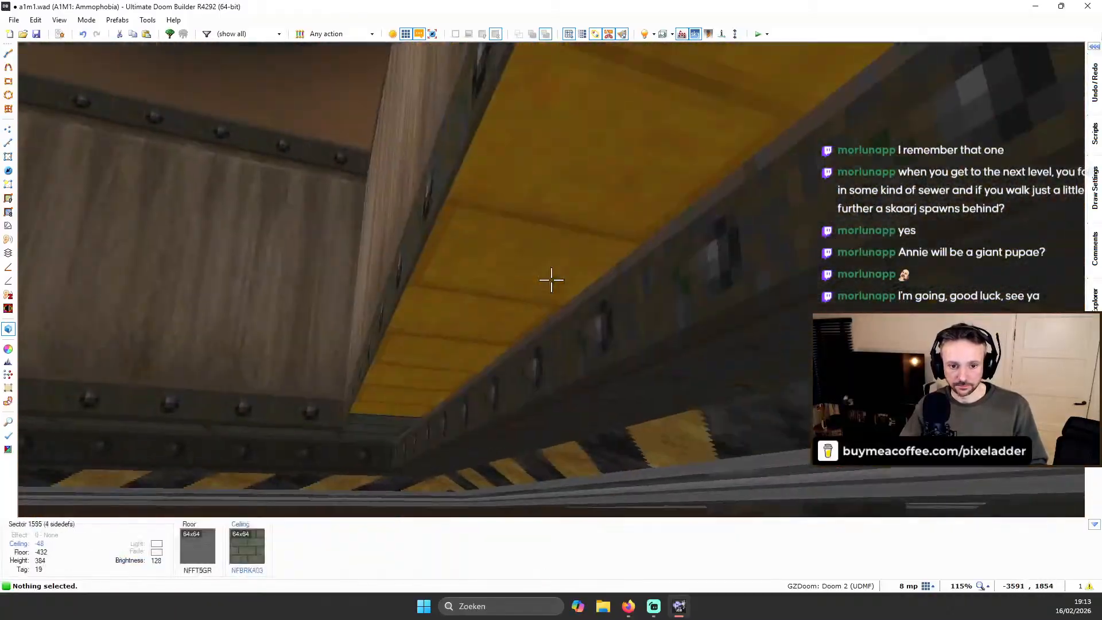
{"action": "key", "text": "s"}
{"action": "left_click", "coordinate": [551, 280], "text": "shift"}
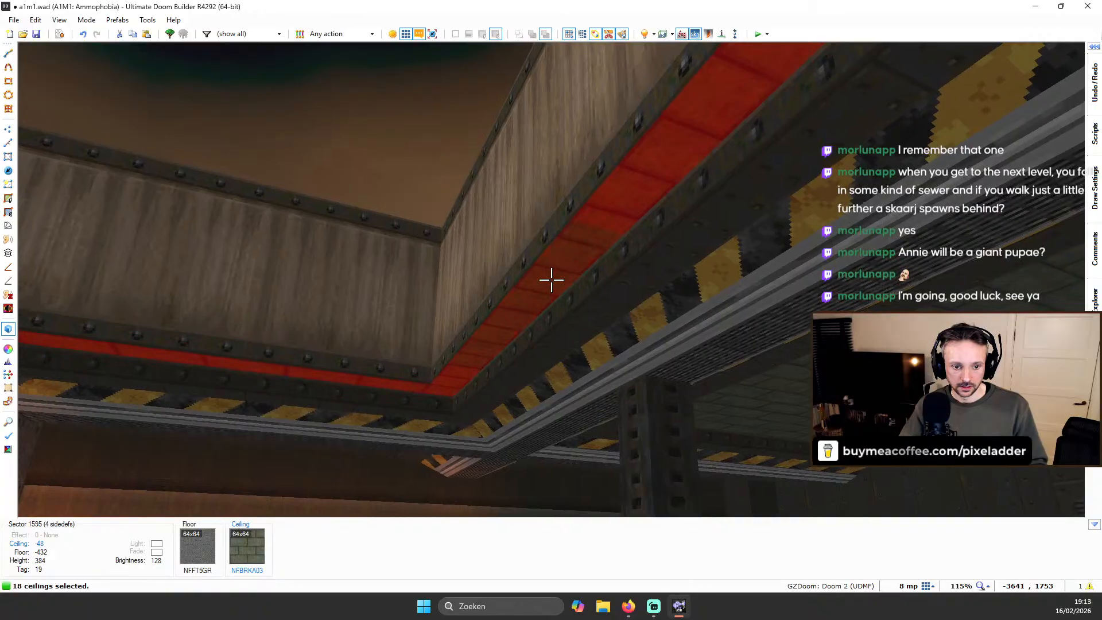
{"action": "key", "text": "t"}
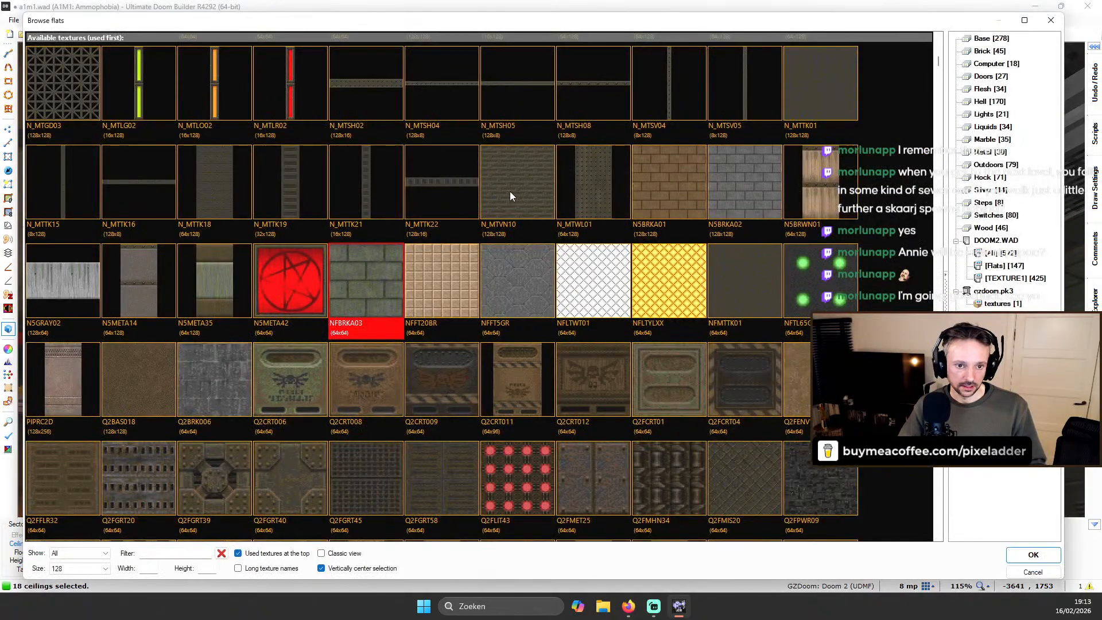
{"action": "double_click", "coordinate": [511, 196]}
{"action": "key", "text": "ctrl+shift+r"}
{"action": "key", "text": "c"}
Inspect the skylight walls, ceiling border and girders in 3D, return to the 2D map view, and save the map
{"action": "key", "text": "a"}
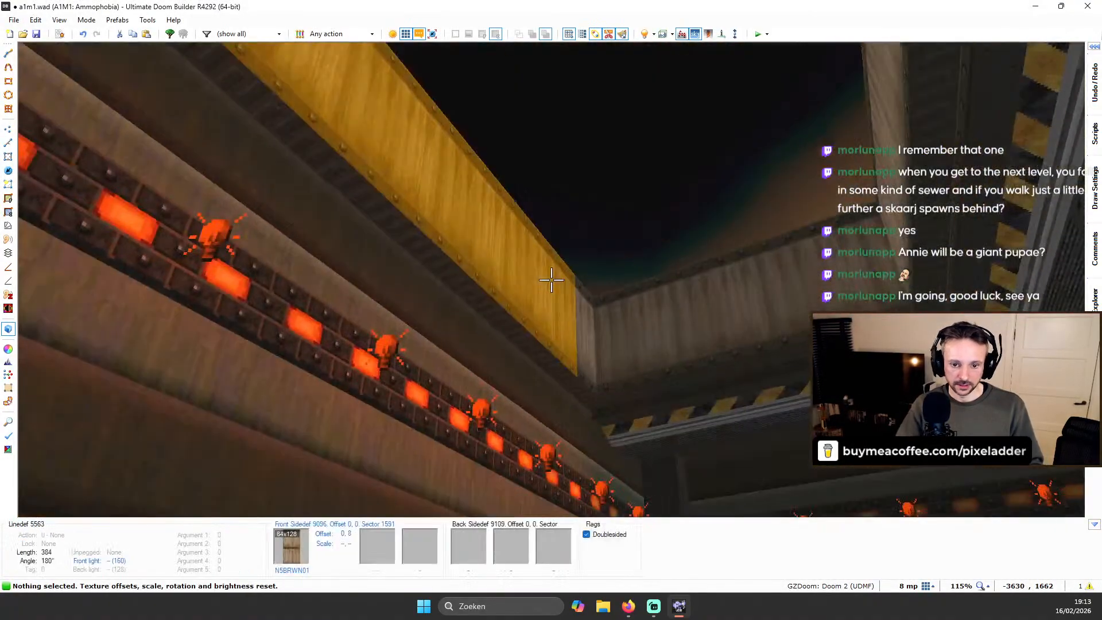
{"action": "key", "text": "s"}
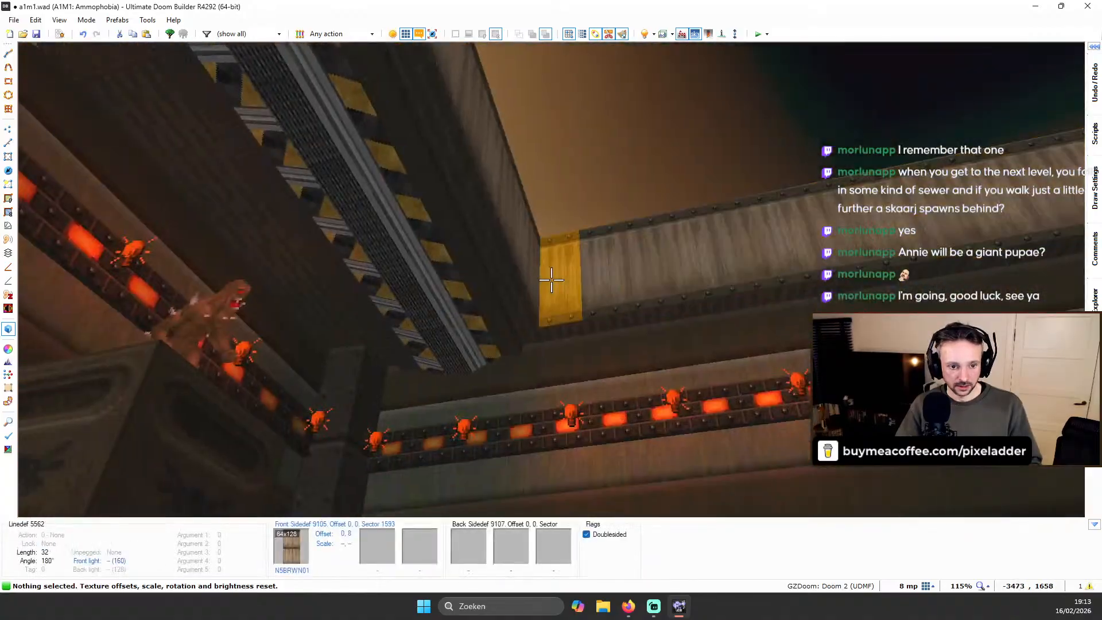
{"action": "key", "text": "w"}
{"action": "key", "text": "w"}
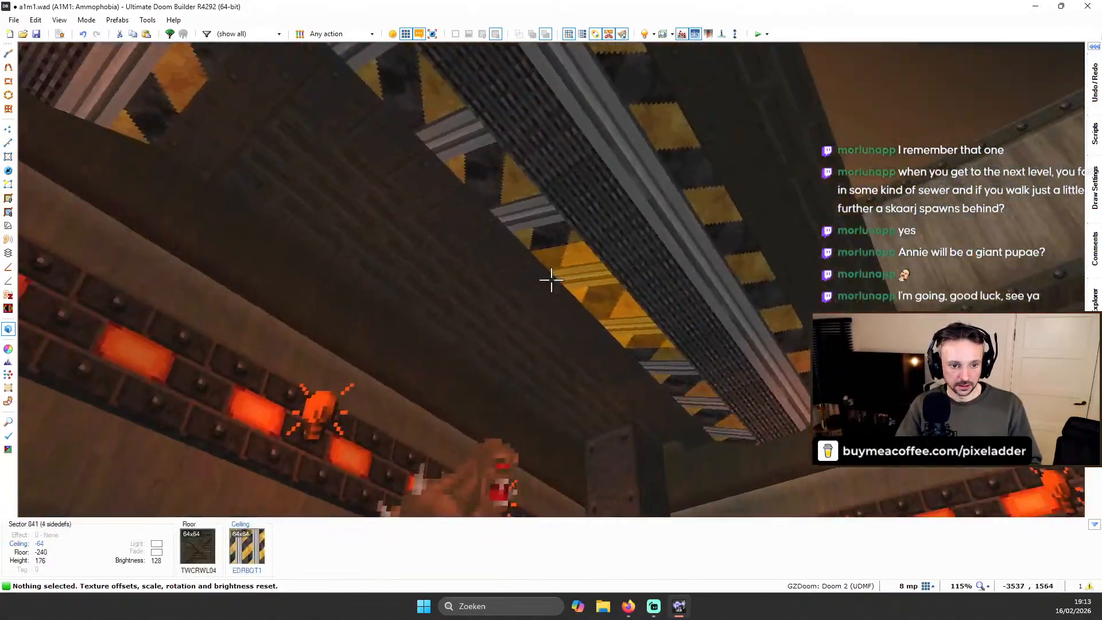
{"action": "key", "text": "s"}
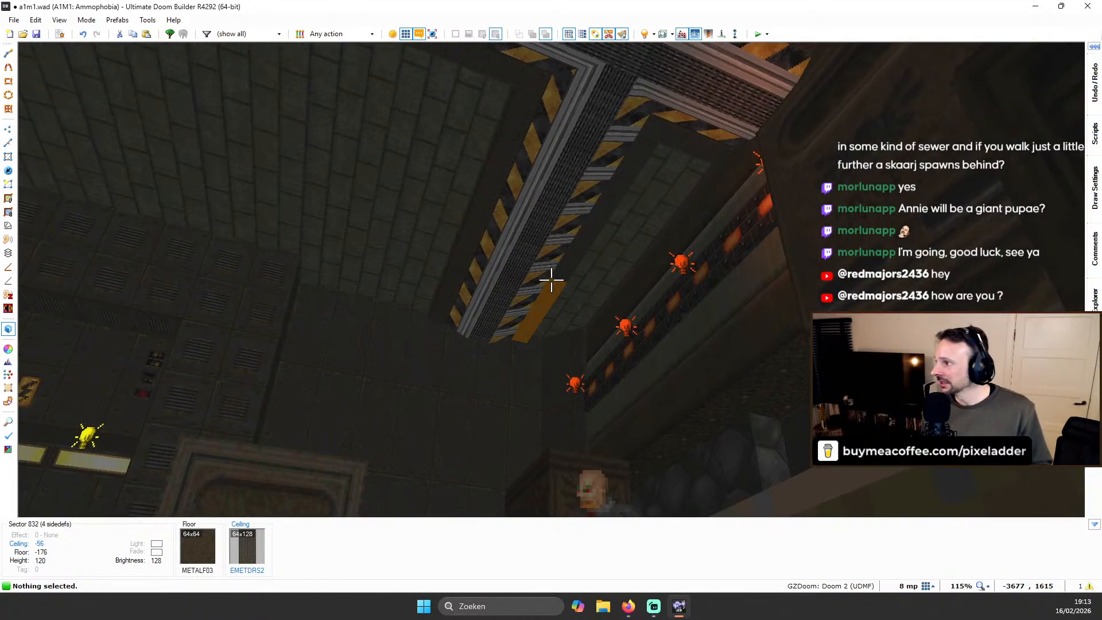
{"action": "key", "text": "w"}
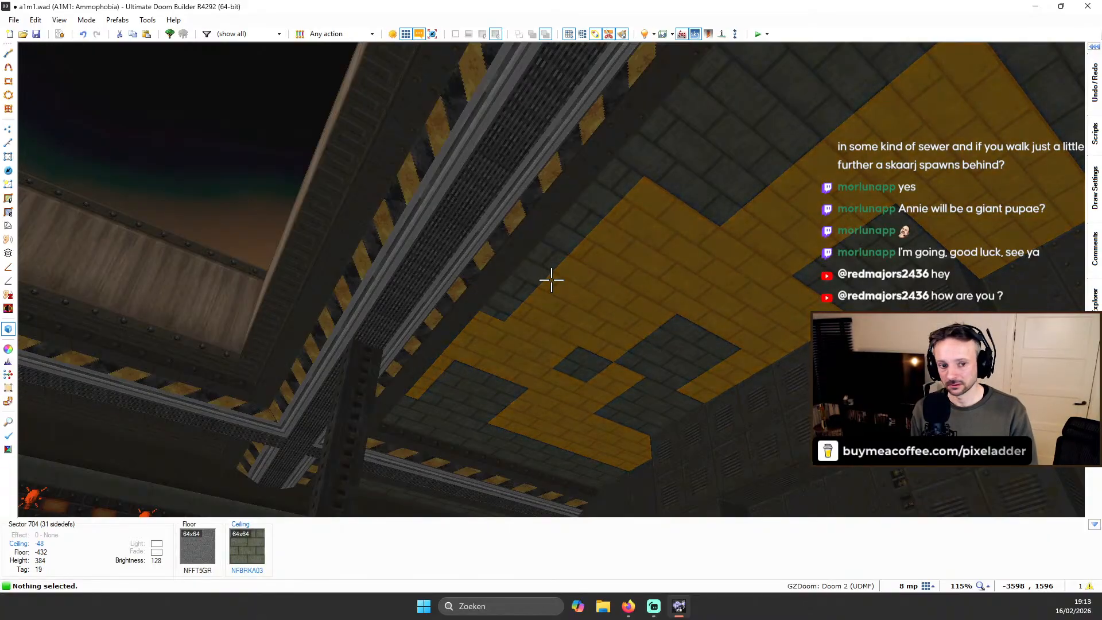
{"action": "key", "text": "w"}
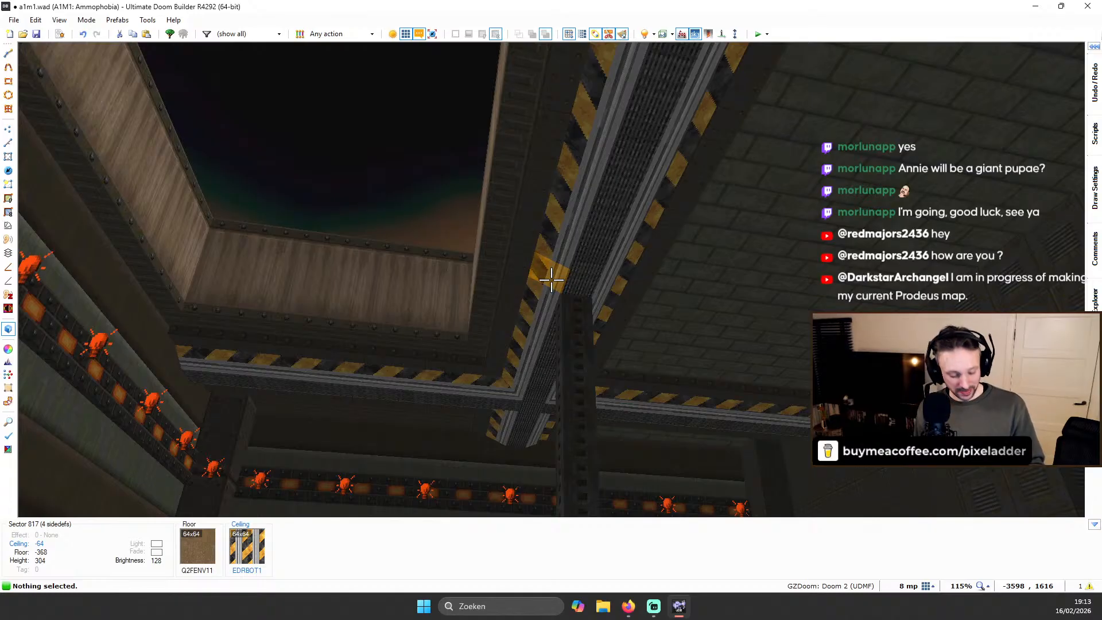
{"action": "key", "text": "q"}
{"action": "key", "text": "ctrl+s"}
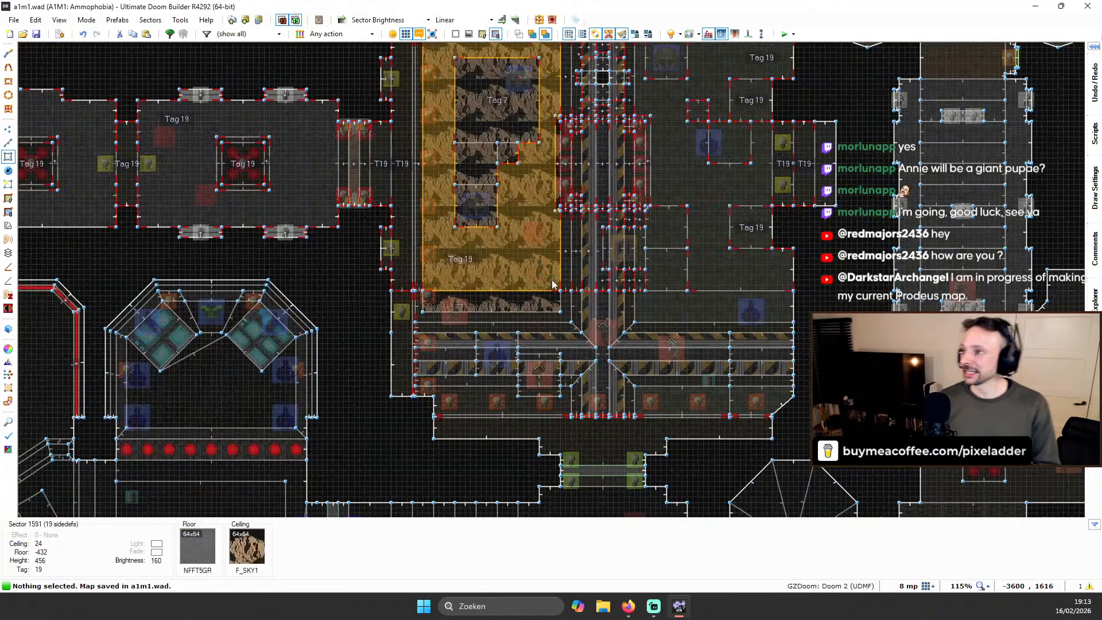
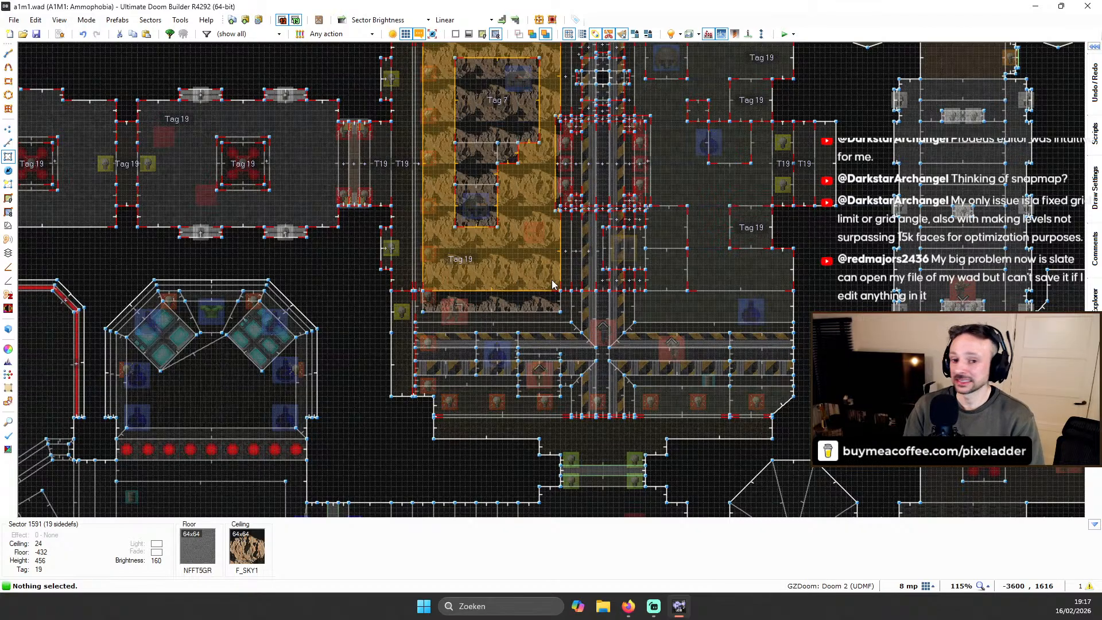
Start the second skylight's outline across the central girder from the first, drawing a 448-unit inner side and a 208-unit upper side
{"action": "scroll", "coordinate": [660, 310], "scroll_direction": "up", "scroll_amount": 3}
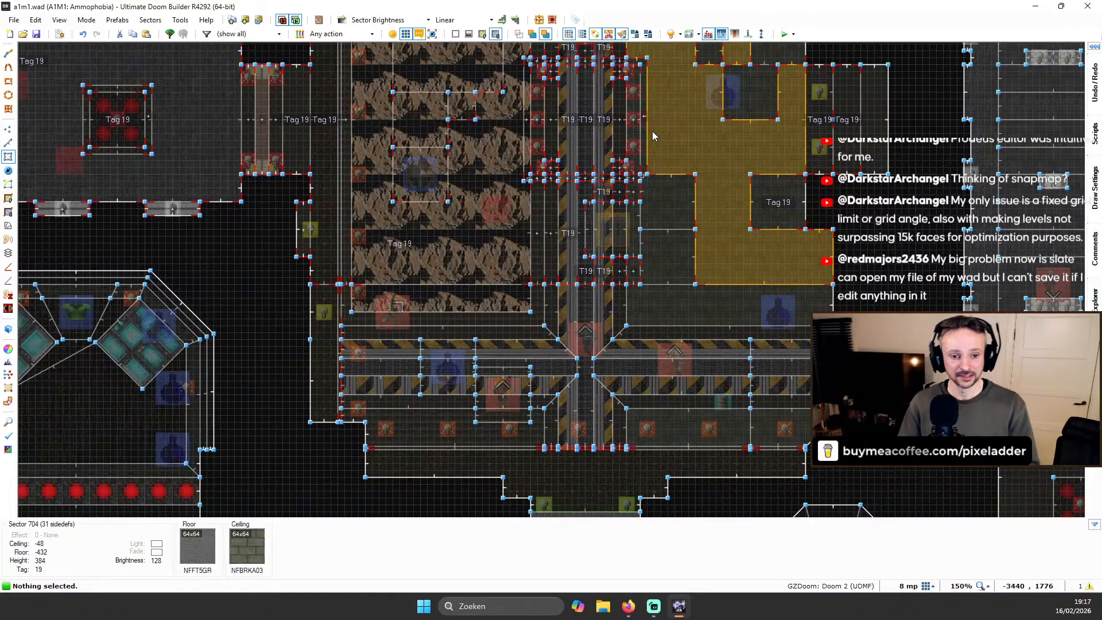
{"action": "scroll", "coordinate": [617, 217], "scroll_direction": "up", "scroll_amount": 3}
{"action": "scroll", "coordinate": [702, 353], "scroll_direction": "up", "scroll_amount": 3}
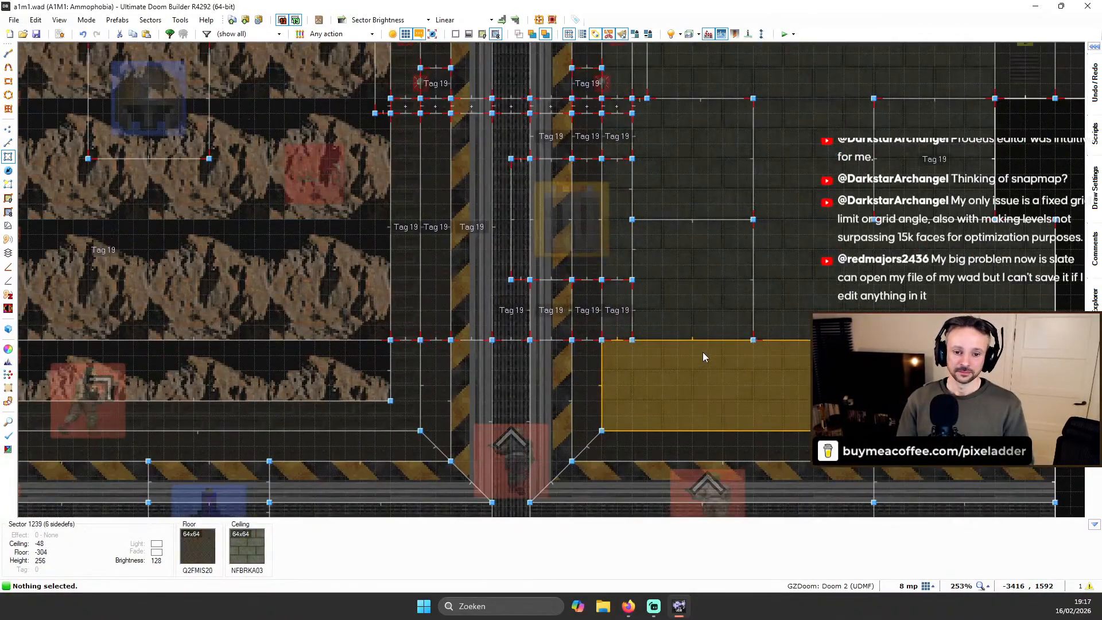
{"action": "key", "text": "l"}
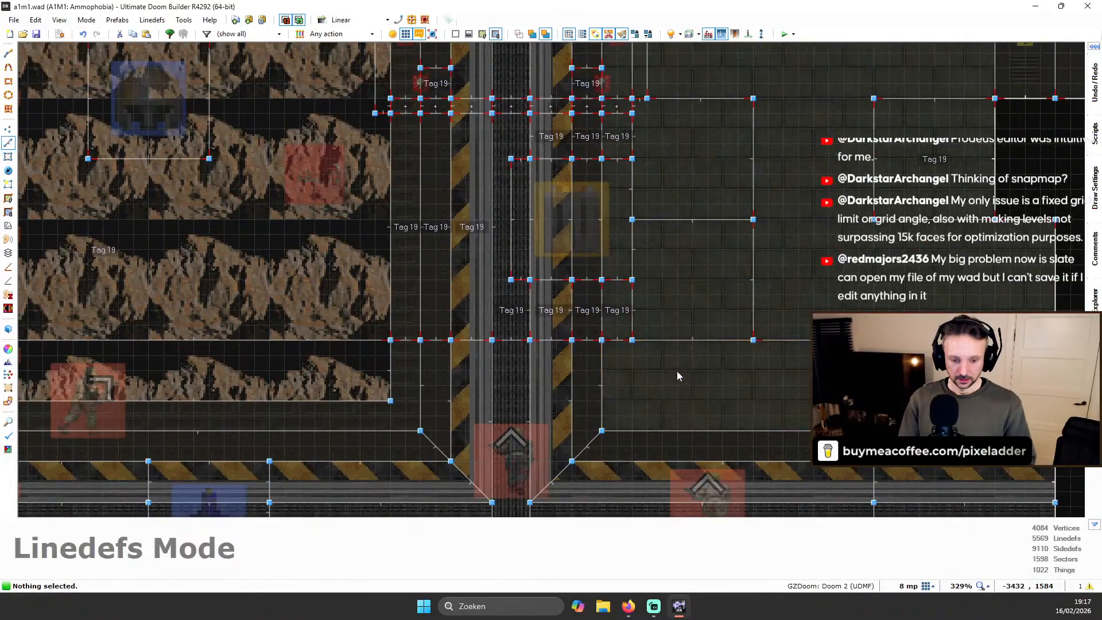
{"action": "key", "text": "d"}
{"action": "left_click", "coordinate": [638, 397]}
{"action": "scroll", "coordinate": [638, 398], "scroll_direction": "down", "scroll_amount": 5}
{"action": "scroll", "coordinate": [660, 140], "scroll_direction": "up", "scroll_amount": 1}
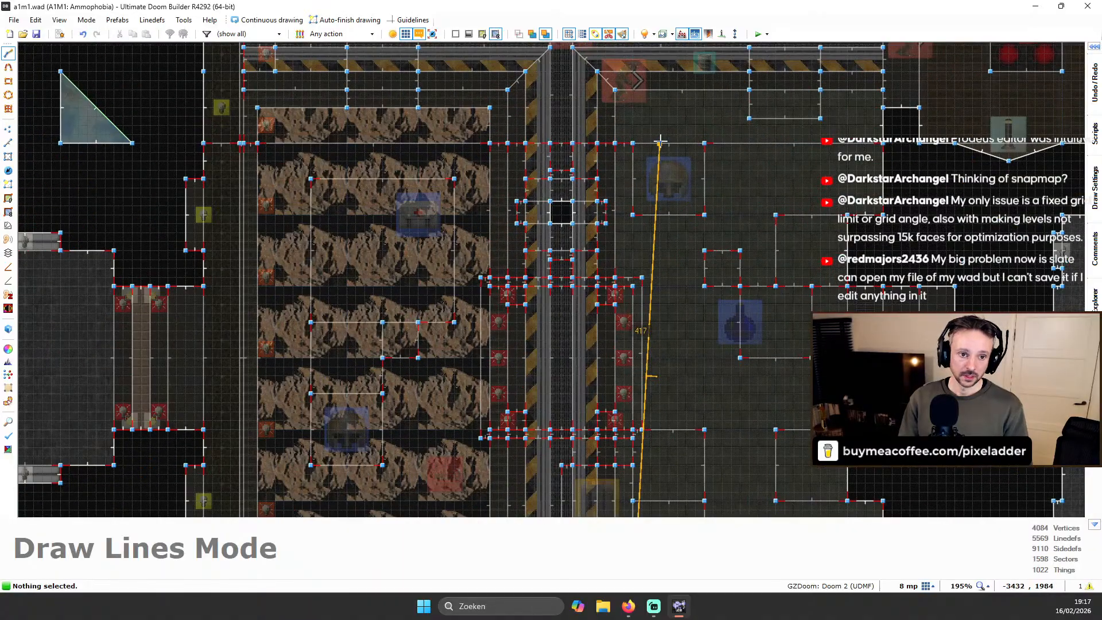
{"action": "scroll", "coordinate": [660, 140], "scroll_direction": "up", "scroll_amount": 1}
{"action": "left_click", "coordinate": [627, 98]}
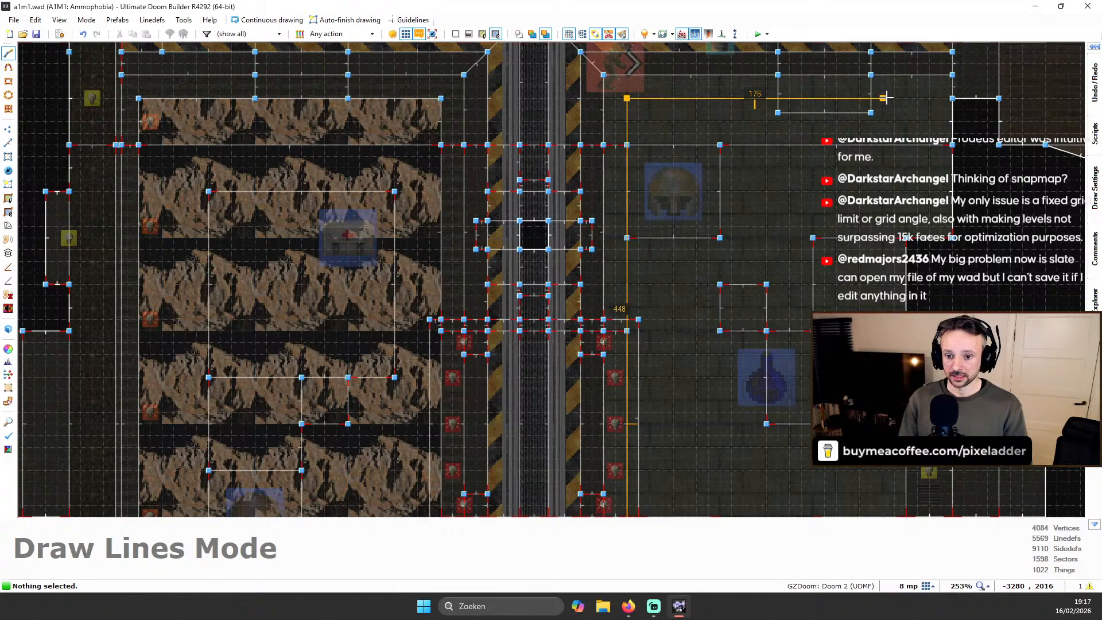
{"action": "left_click", "coordinate": [929, 98]}
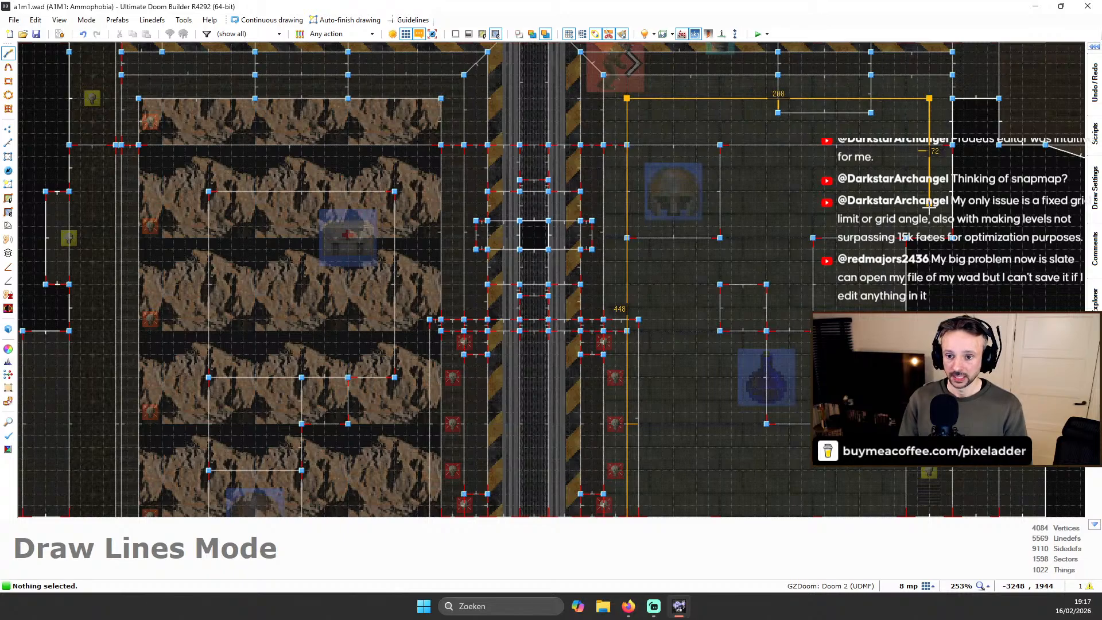
Complete the outline's outer side with a 32-unit inward recess 288 units long and close the shape along its lower edge
{"action": "key", "text": "Down"}
{"action": "key", "text": "Down"}
{"action": "key", "text": "Down"}
{"action": "key", "text": "Down"}
{"action": "key", "text": "Down"}
{"action": "key", "text": "Down"}
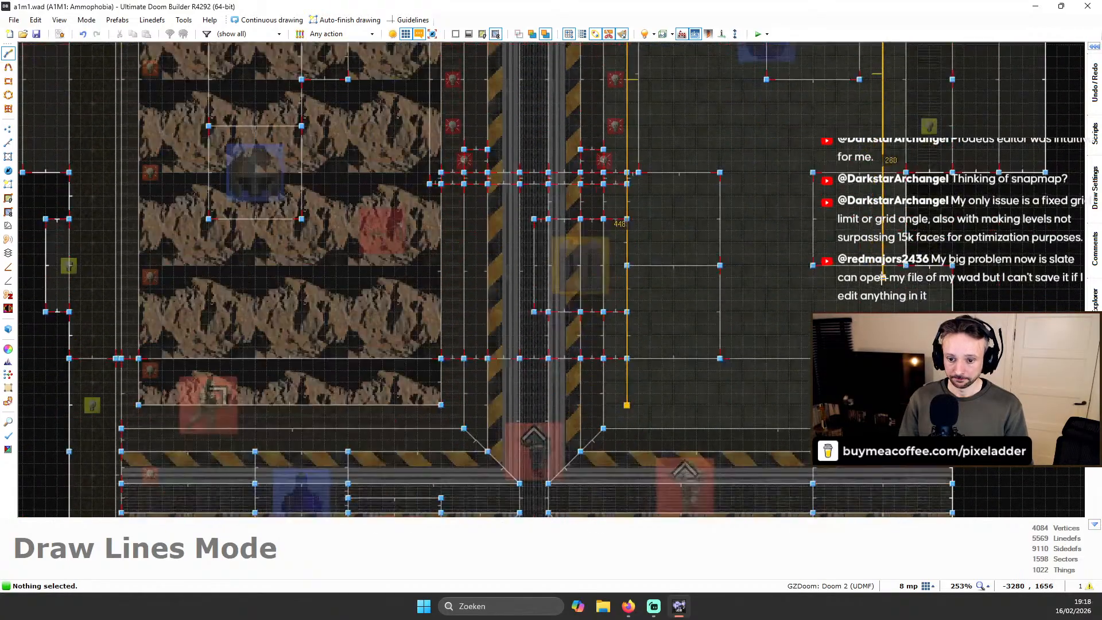
{"action": "left_click", "coordinate": [886, 289]}
{"action": "left_click", "coordinate": [929, 290]}
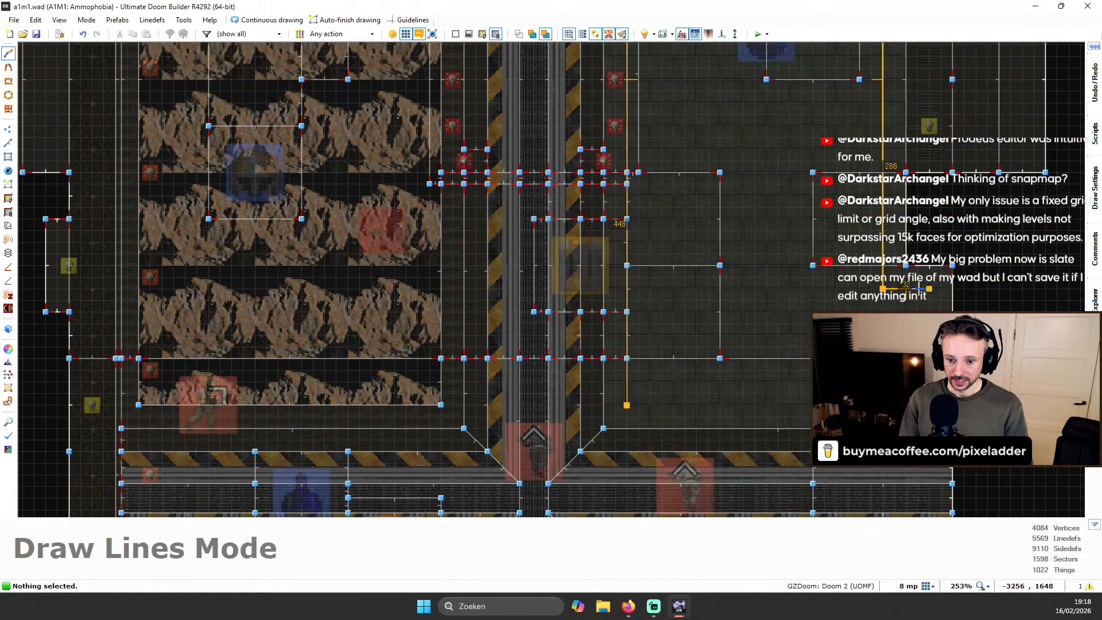
{"action": "key", "text": "Down"}
{"action": "left_click", "coordinate": [930, 347]}
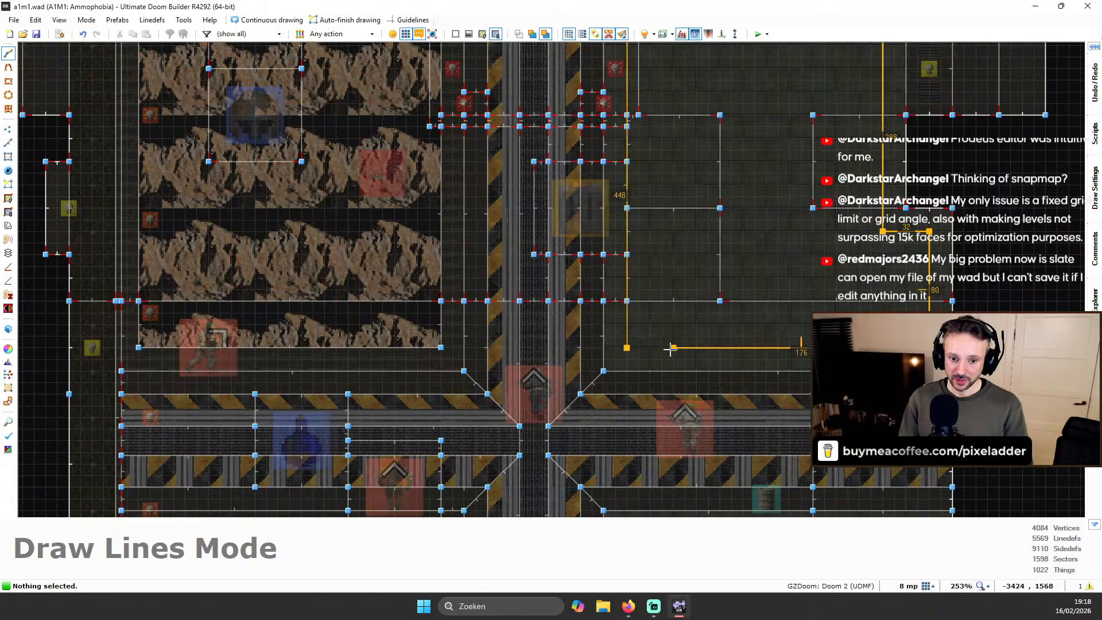
{"action": "left_click", "coordinate": [636, 347]}
Select all brick ceilings inside the new skylight outline in 3D, raise them to a height of 24, and clear the selection
{"action": "key", "text": "q"}
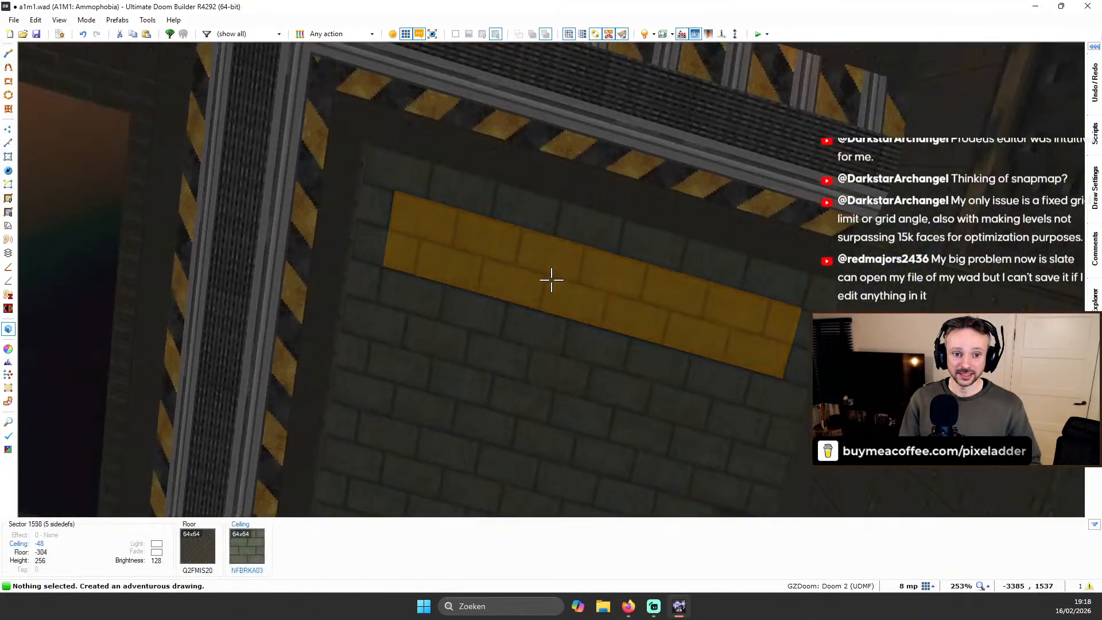
{"action": "left_click", "coordinate": [551, 280]}
{"action": "left_click", "coordinate": [551, 280]}
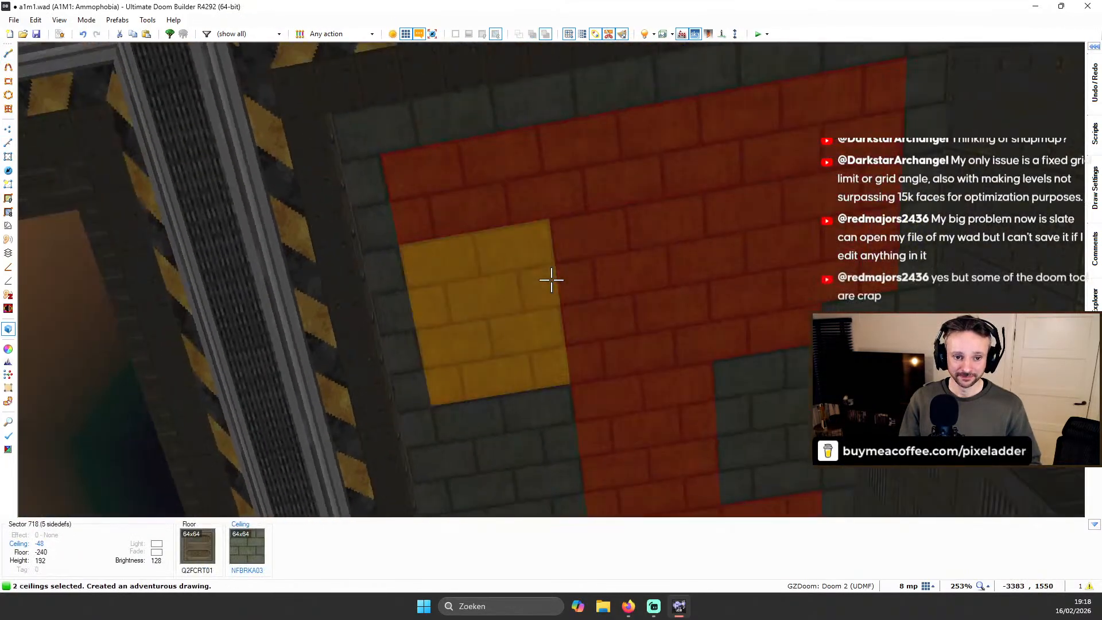
{"action": "left_click", "coordinate": [551, 280]}
{"action": "left_click", "coordinate": [551, 280]}
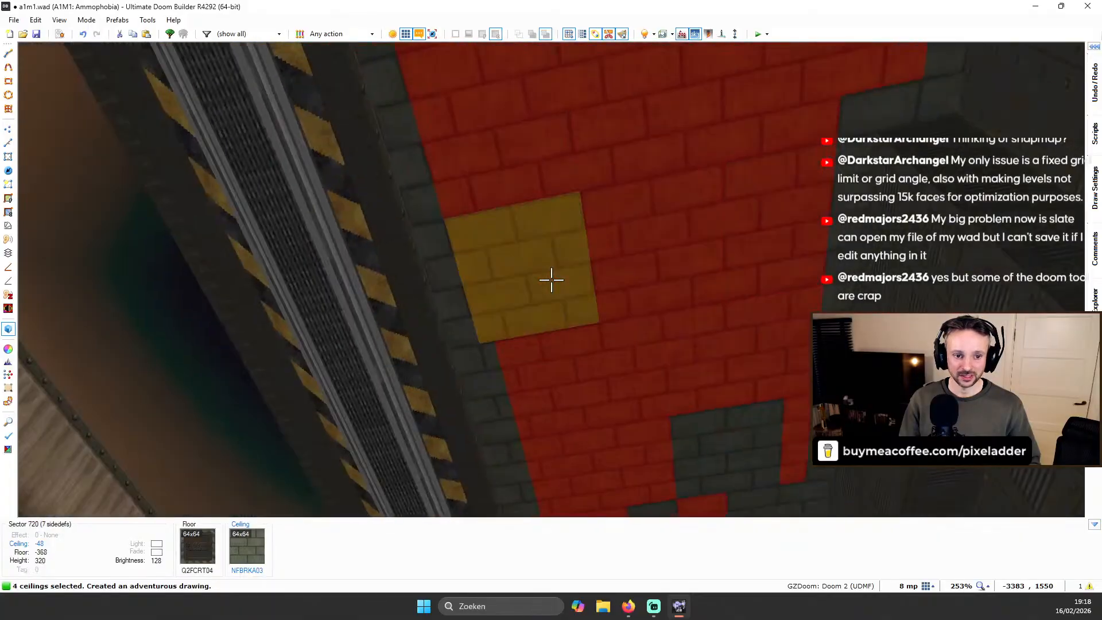
{"action": "left_click", "coordinate": [551, 280]}
{"action": "left_click", "coordinate": [551, 280]}
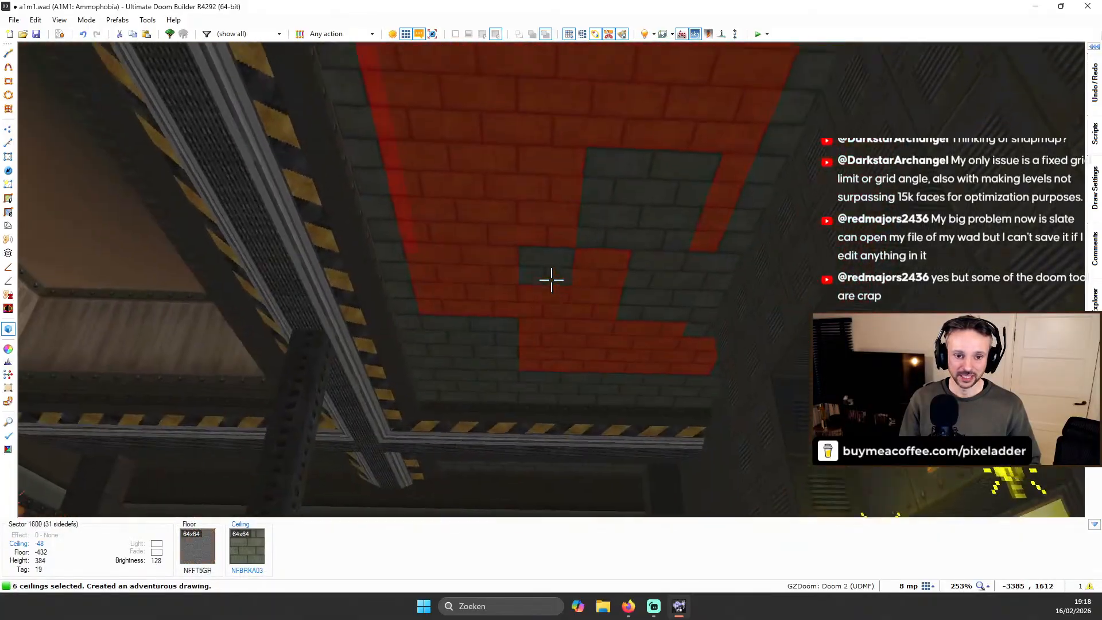
{"action": "left_click", "coordinate": [551, 280]}
{"action": "left_click", "coordinate": [551, 280]}
{"action": "left_click", "coordinate": [551, 280]}
{"action": "left_click", "coordinate": [551, 280]}
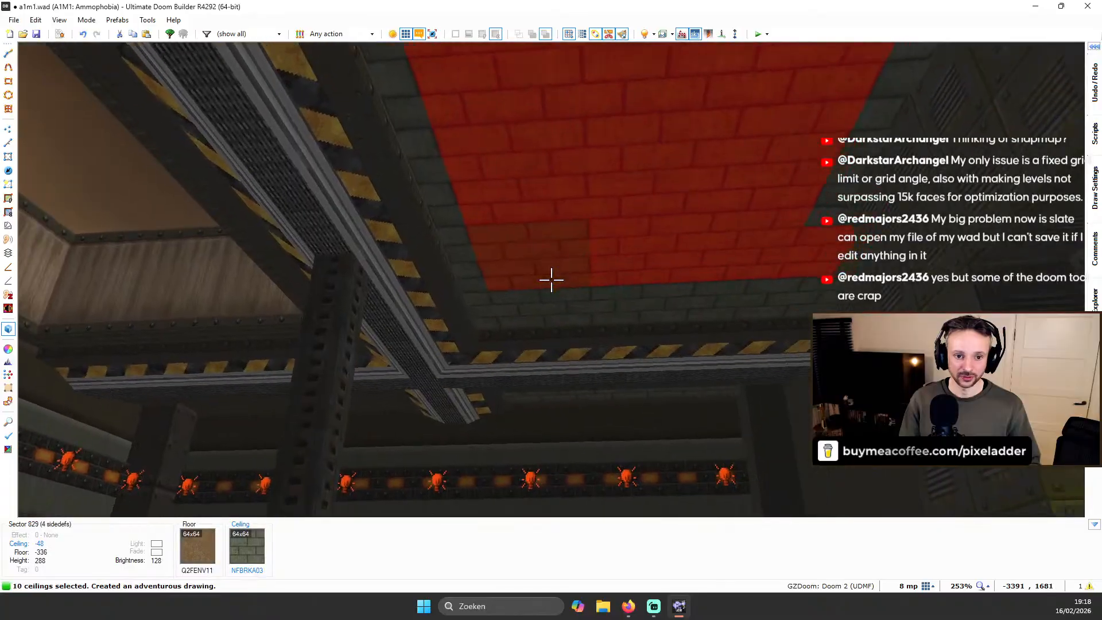
{"action": "left_click", "coordinate": [551, 280]}
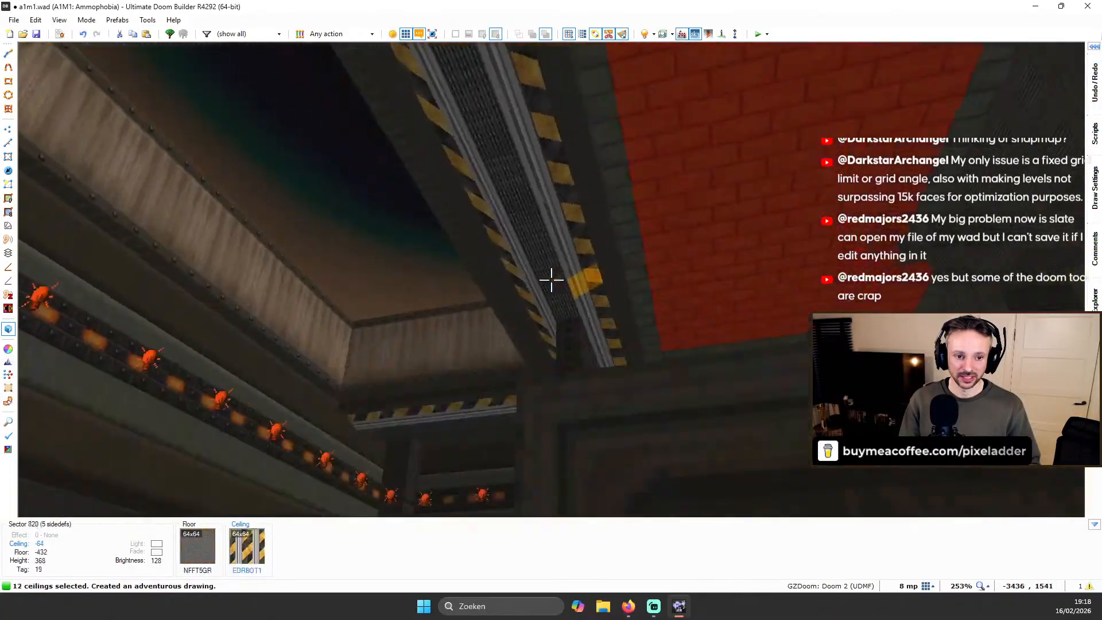
{"action": "left_click", "coordinate": [551, 280]}
{"action": "scroll", "coordinate": [551, 280], "scroll_direction": "up", "scroll_amount": 9}
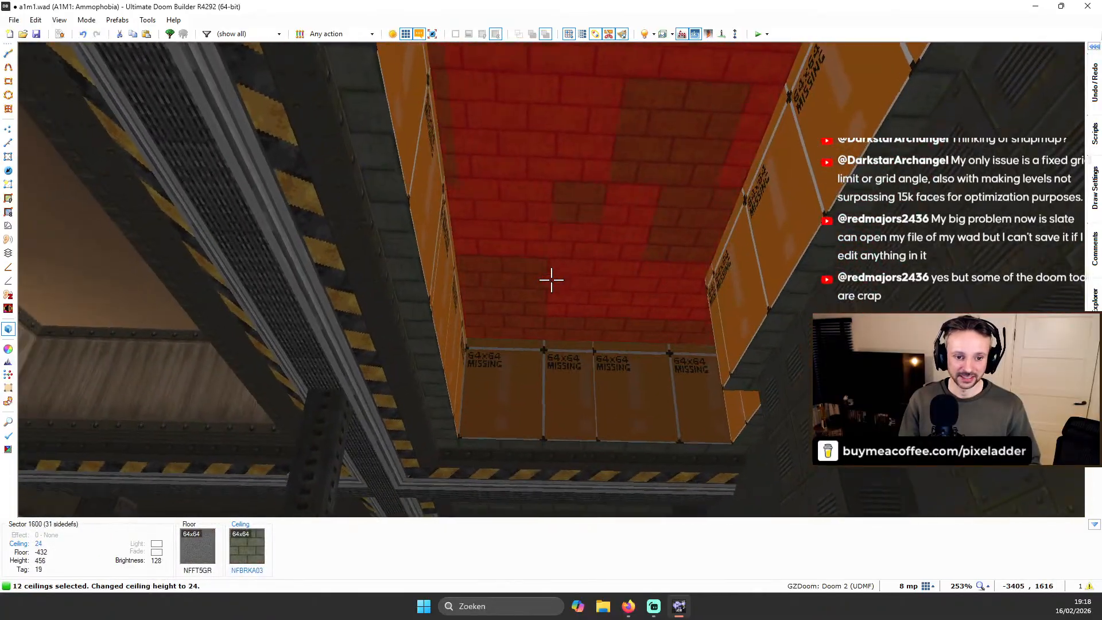
{"action": "key", "text": "c"}
Apply the N5BRWN01 texture to all connected skylight walls, set the vertical offset to 8, and auto-align them in X and Y
{"action": "key", "text": "ctrl+c"}
{"action": "left_click", "coordinate": [552, 280], "text": "shift"}
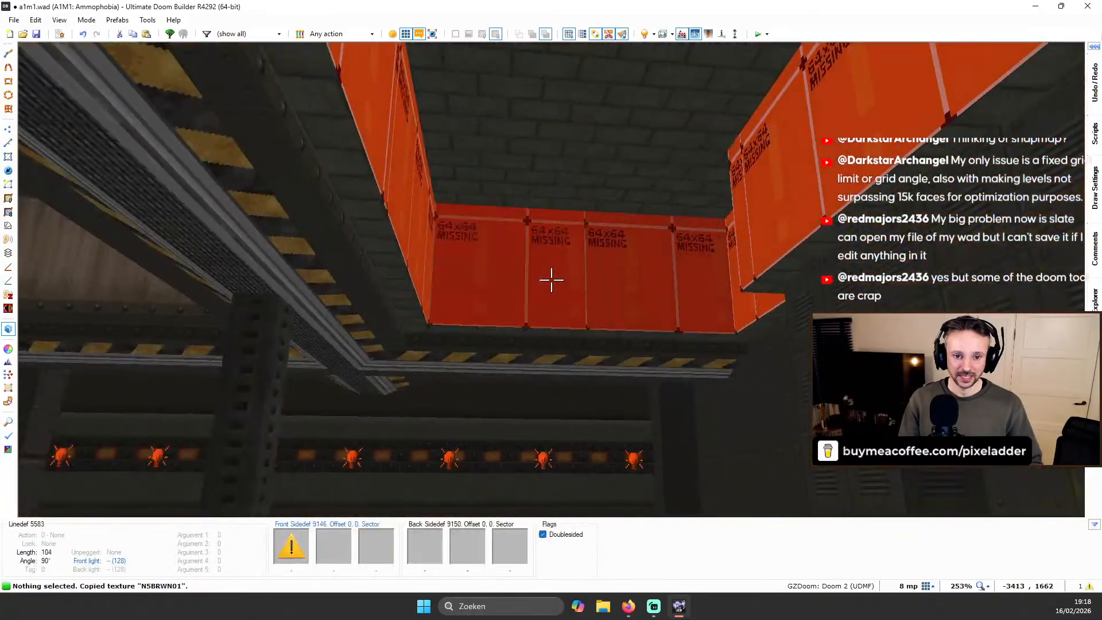
{"action": "key", "text": "ctrl+v"}
{"action": "key", "text": "c"}
{"action": "key", "text": "ctrl+Up"}
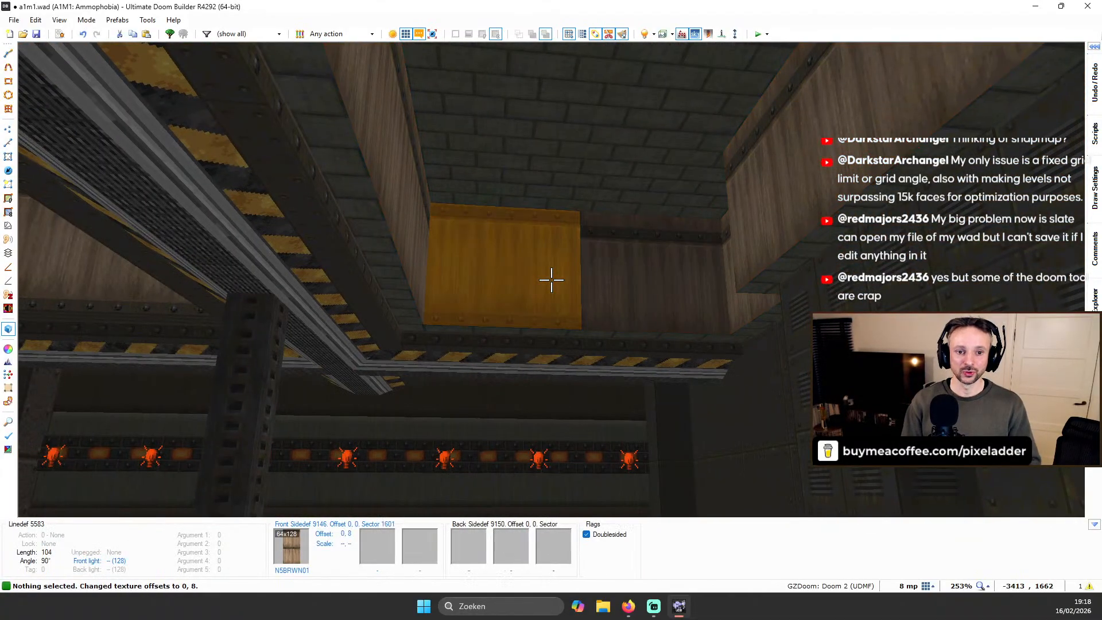
{"action": "key", "text": "ctrl+a"}
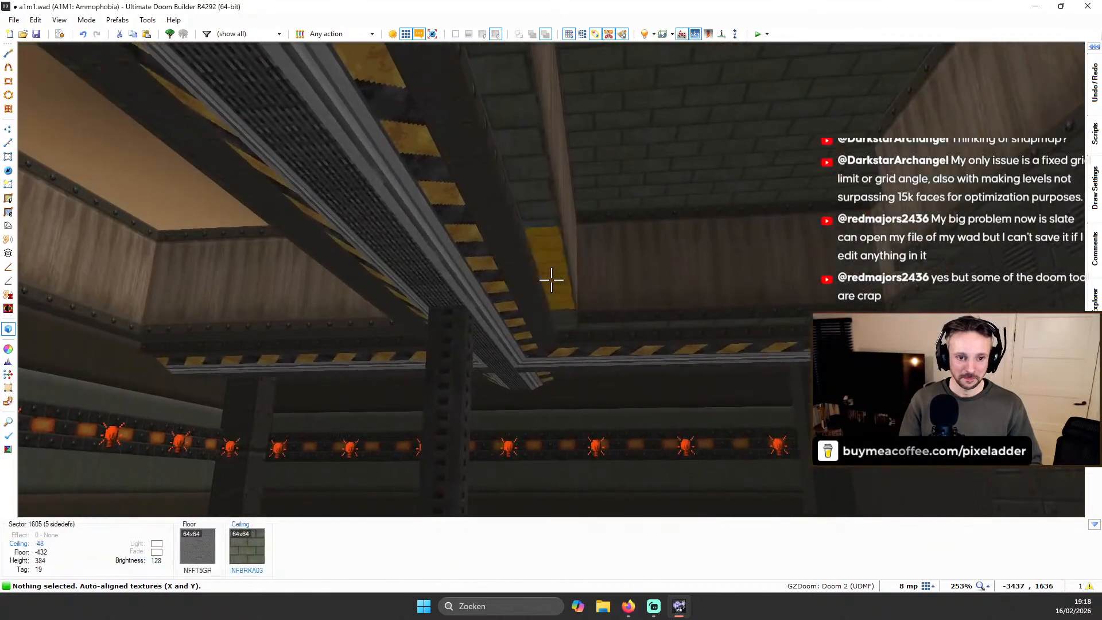
Apply the F_SKY1 flat to the second skylight's raised ceilings and the N_MTVN10 flat to the connected brick ceilings bordering it
{"action": "left_click", "coordinate": [551, 280], "text": "shift"}
{"action": "key", "text": "c"}
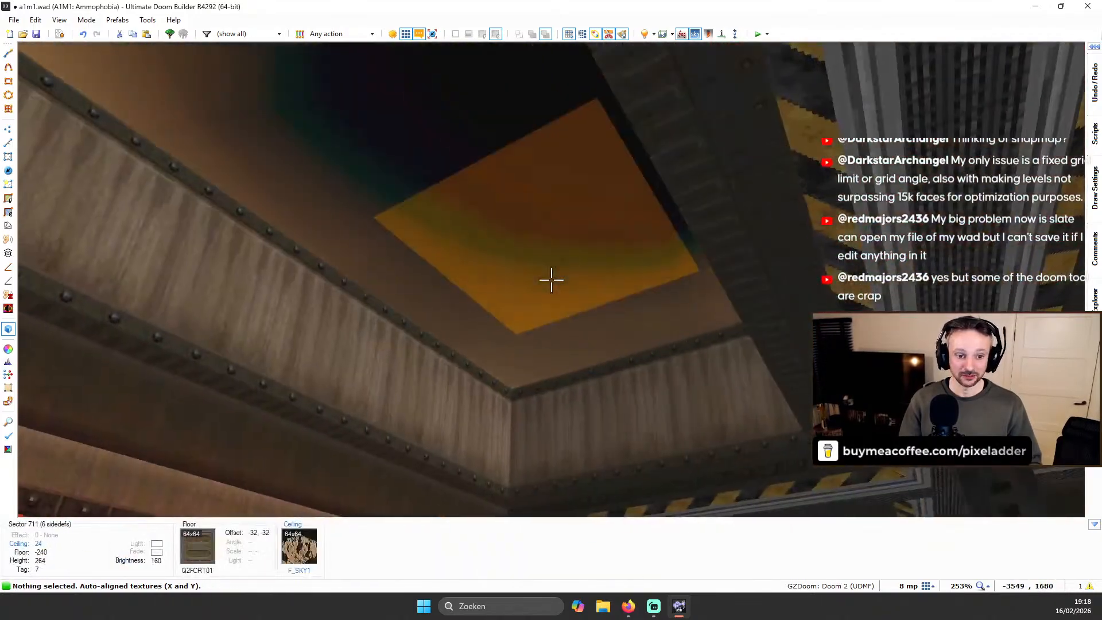
{"action": "key", "text": "ctrl+c"}
{"action": "key", "text": "ctrl+v"}
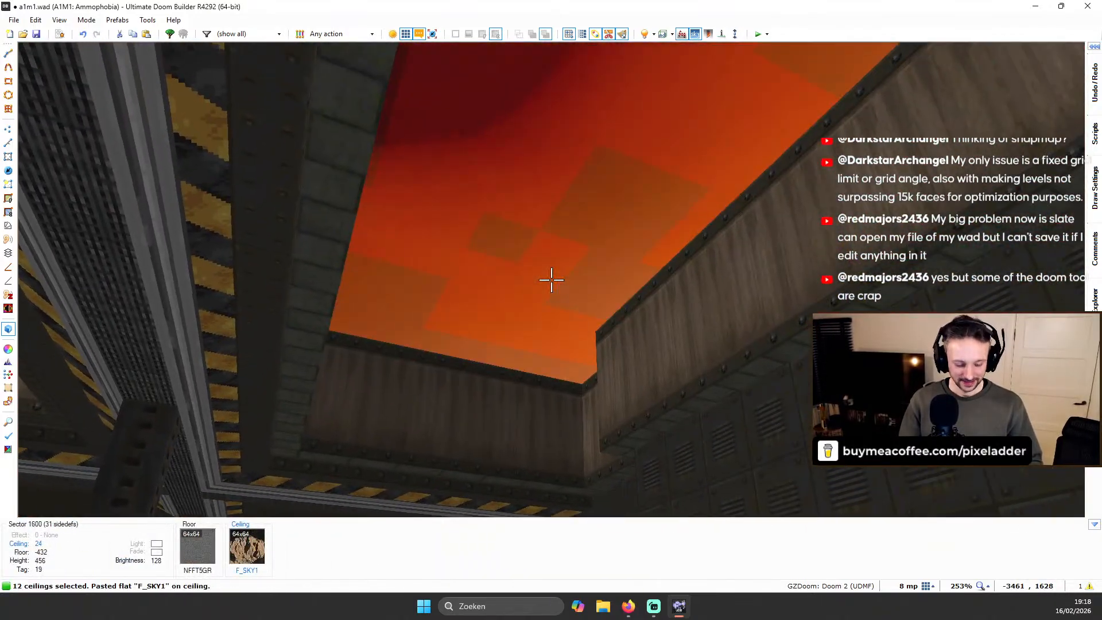
{"action": "key", "text": "ctrl+c"}
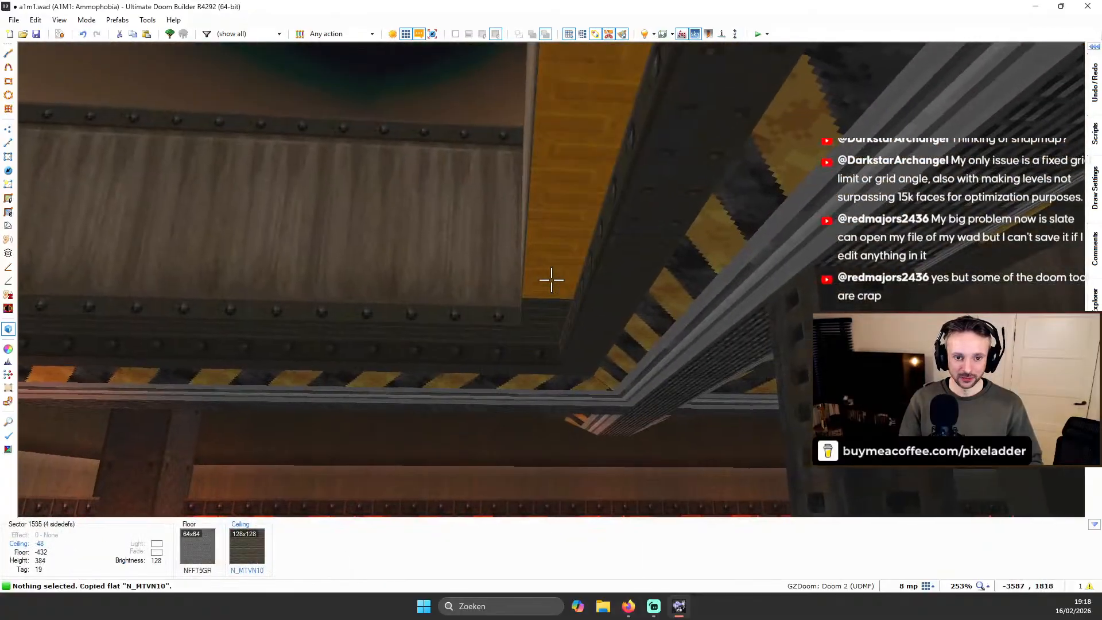
{"action": "key", "text": "ctrl+v"}
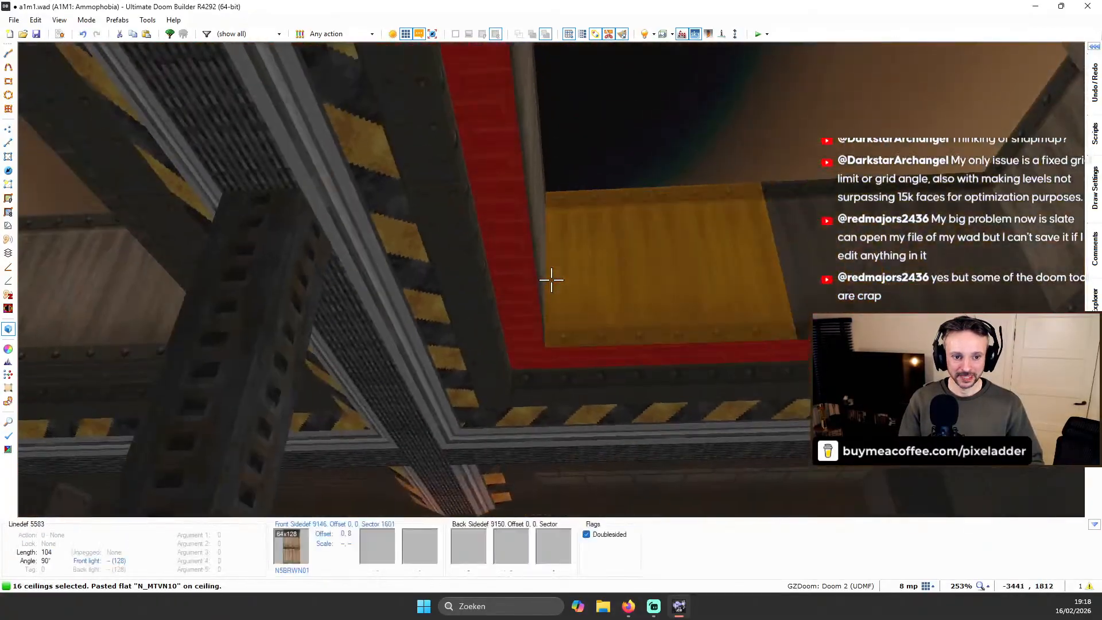
Inspect both skylights' walls, ceiling borders and the girders between them in 3D, and return to the 2D map view
{"action": "key", "text": "w"}
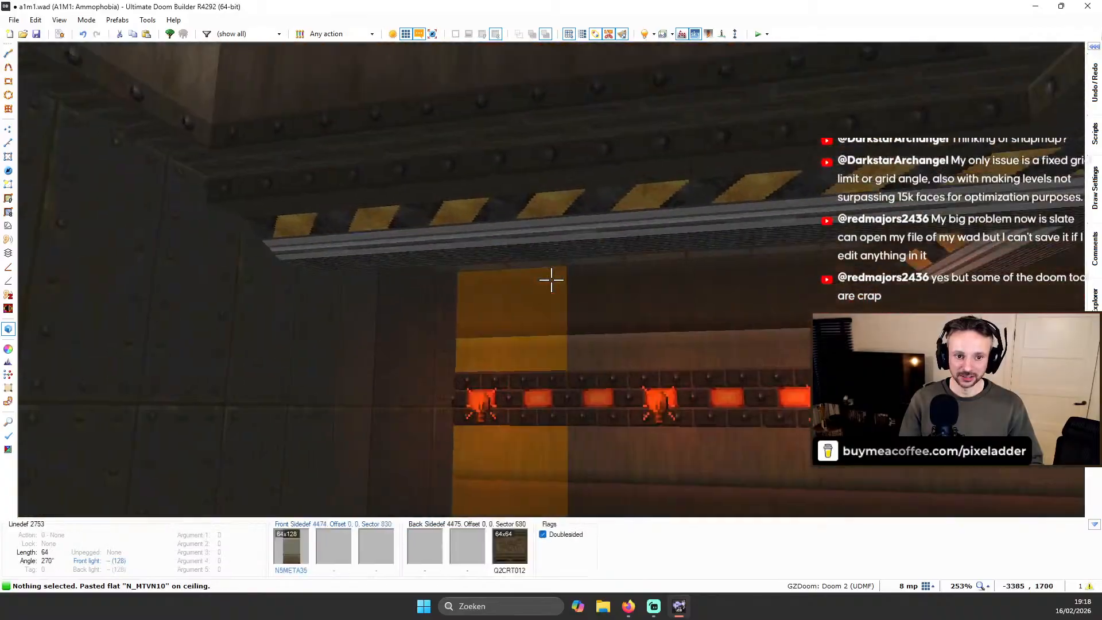
{"action": "key", "text": "s"}
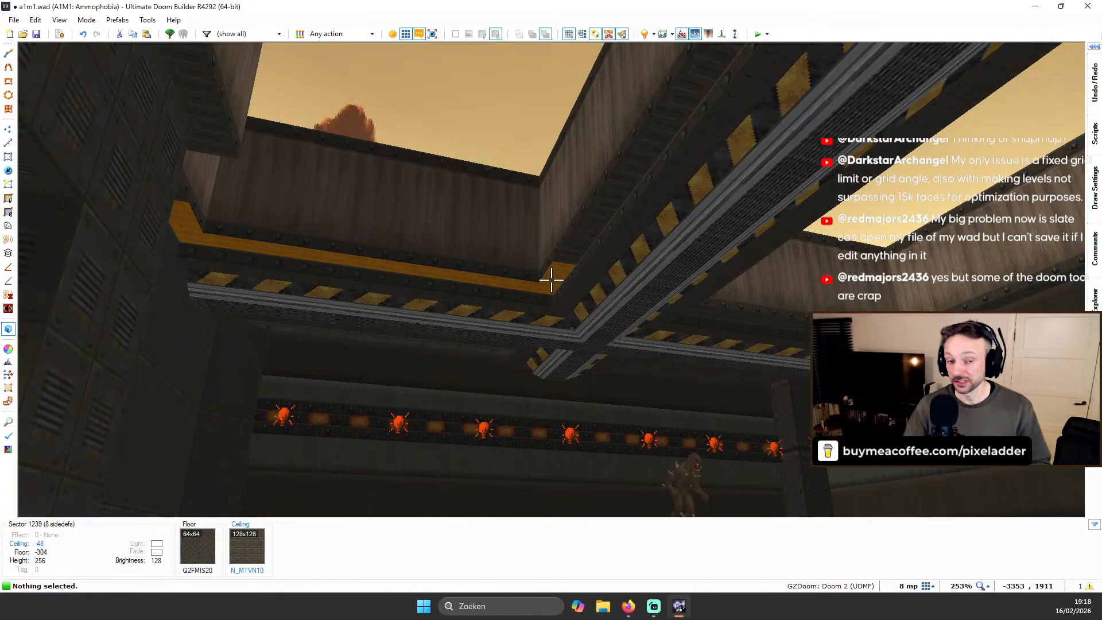
{"action": "key", "text": "w"}
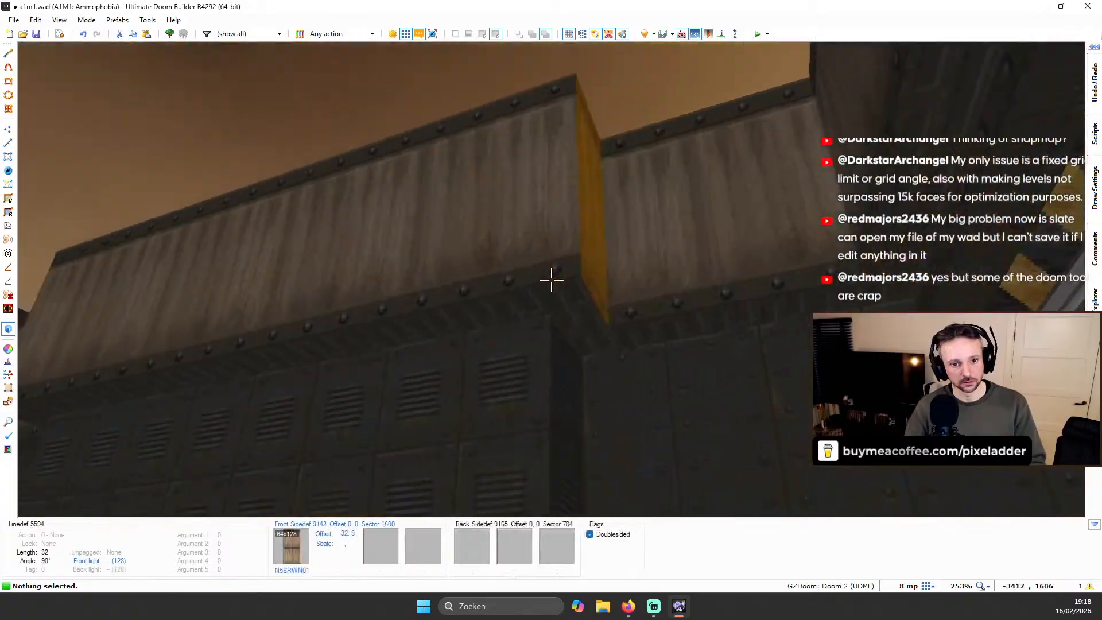
{"action": "key", "text": "s"}
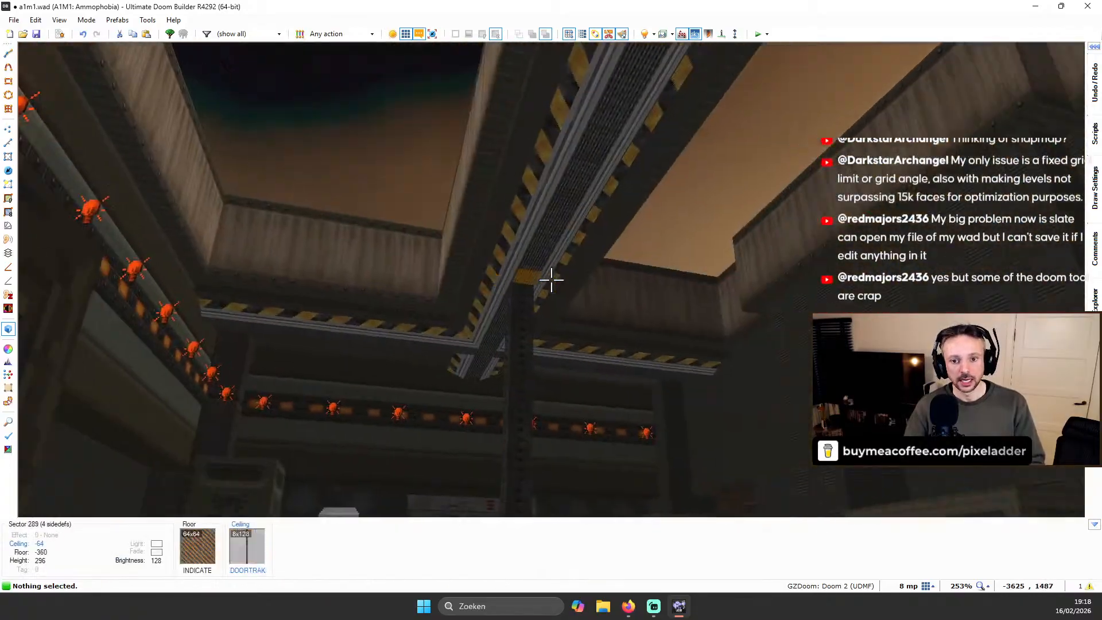
{"action": "key", "text": "w"}
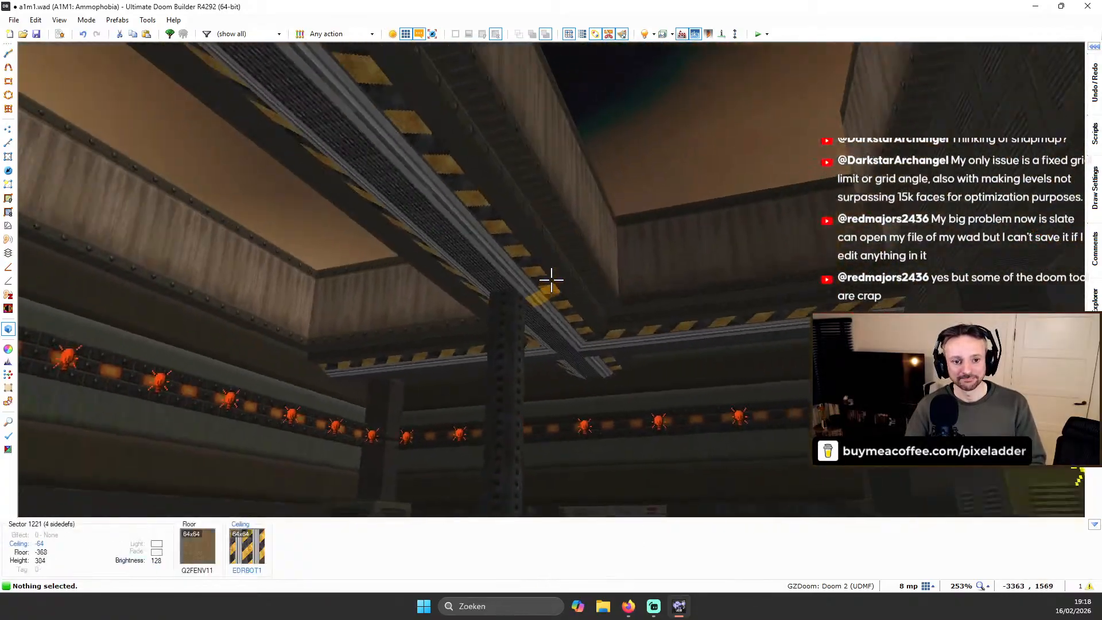
{"action": "key", "text": "w"}
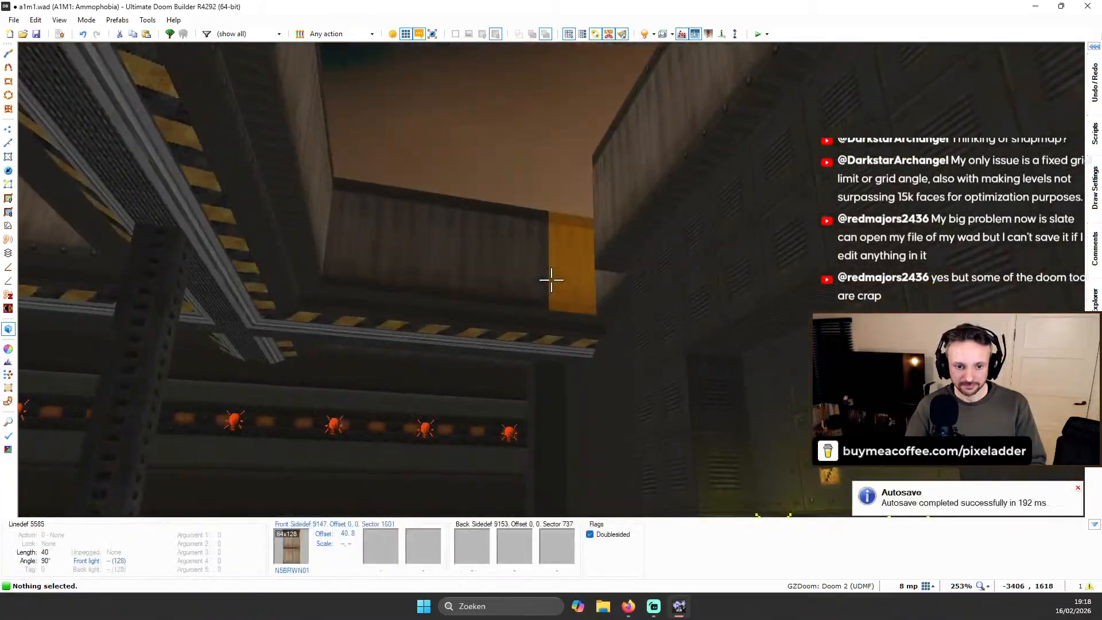
{"action": "key", "text": "q"}
Set the brightness of the second skylight's twelve selected sectors to 160
{"action": "key", "text": "s"}
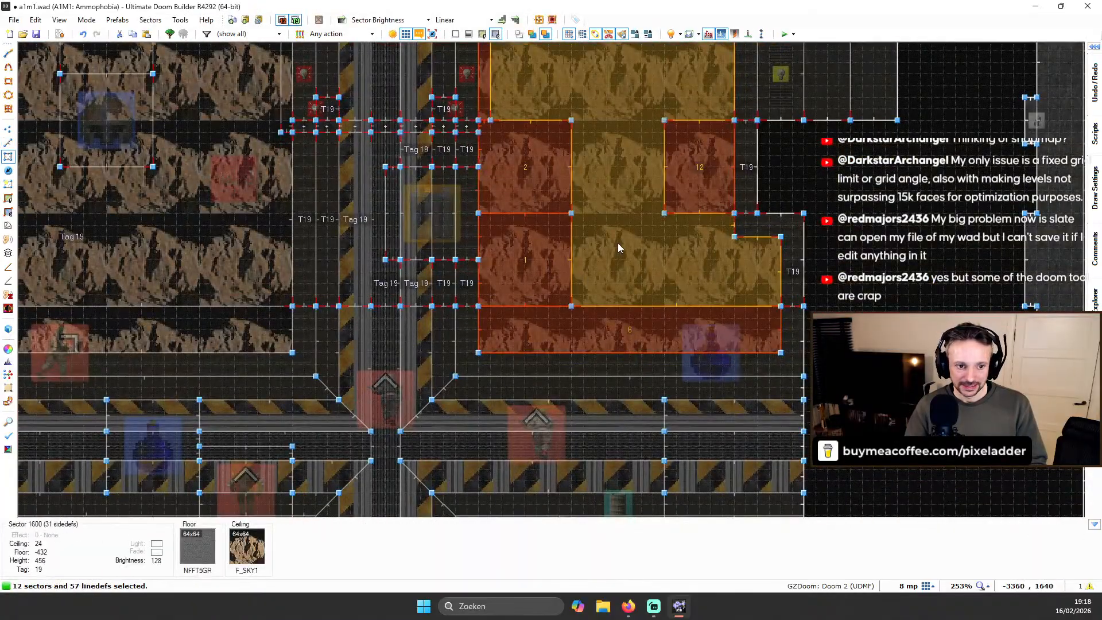
{"action": "right_click", "coordinate": [618, 243]}
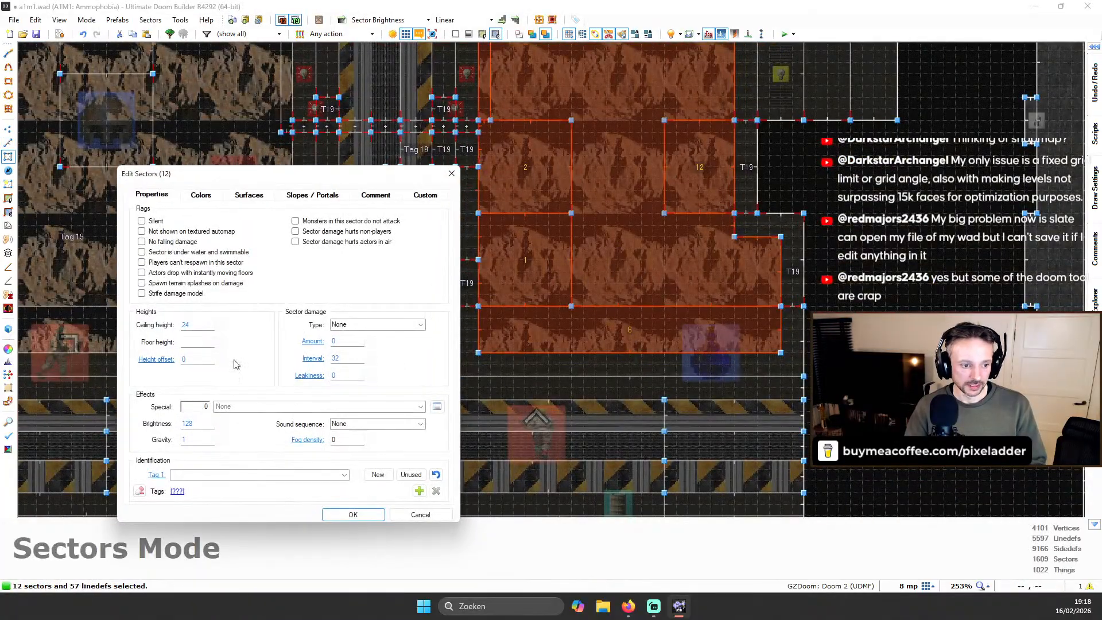
{"action": "left_click", "coordinate": [223, 421]}
{"action": "left_click", "coordinate": [366, 519]}
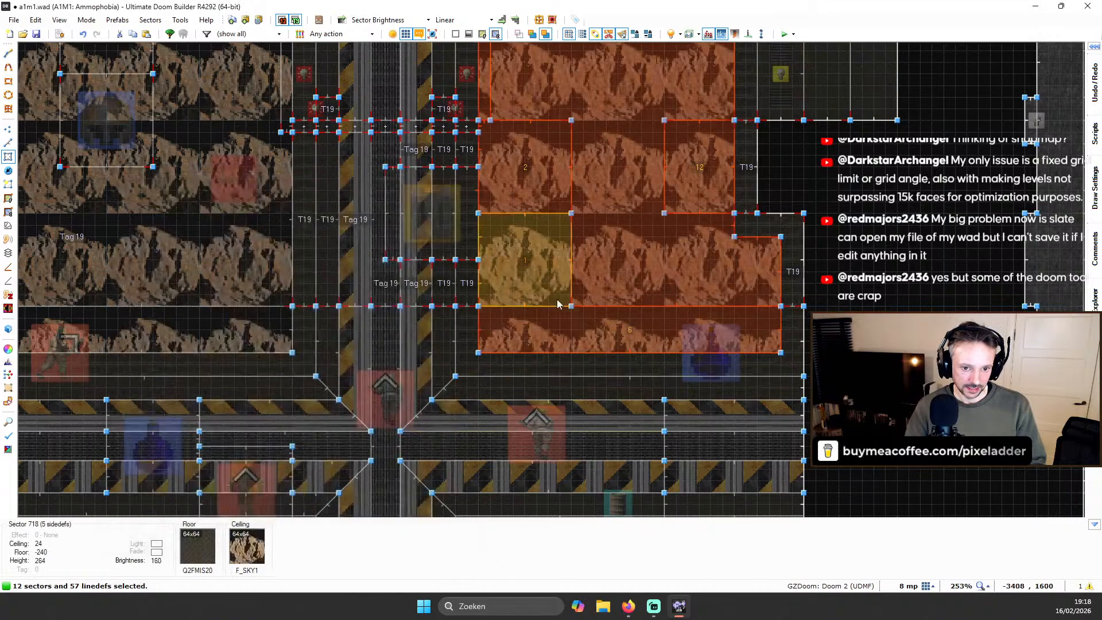
Inspect both skylights and the hazard-striped girders between them from inside the crate room in 3D
{"action": "key", "text": "q"}
{"action": "key", "text": "w"}
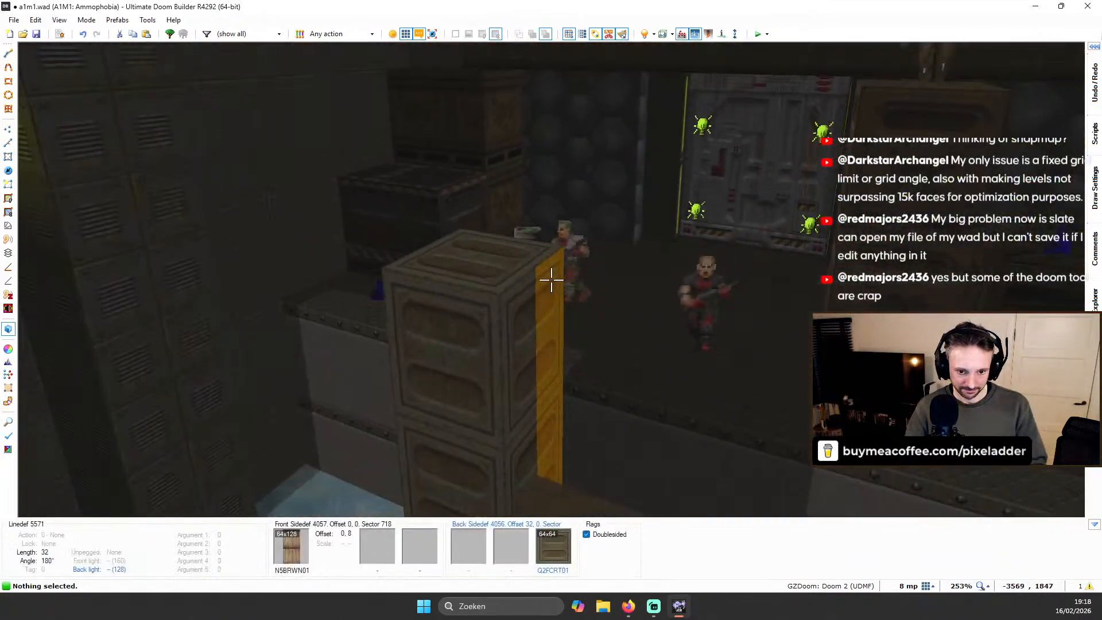
{"action": "key", "text": "w"}
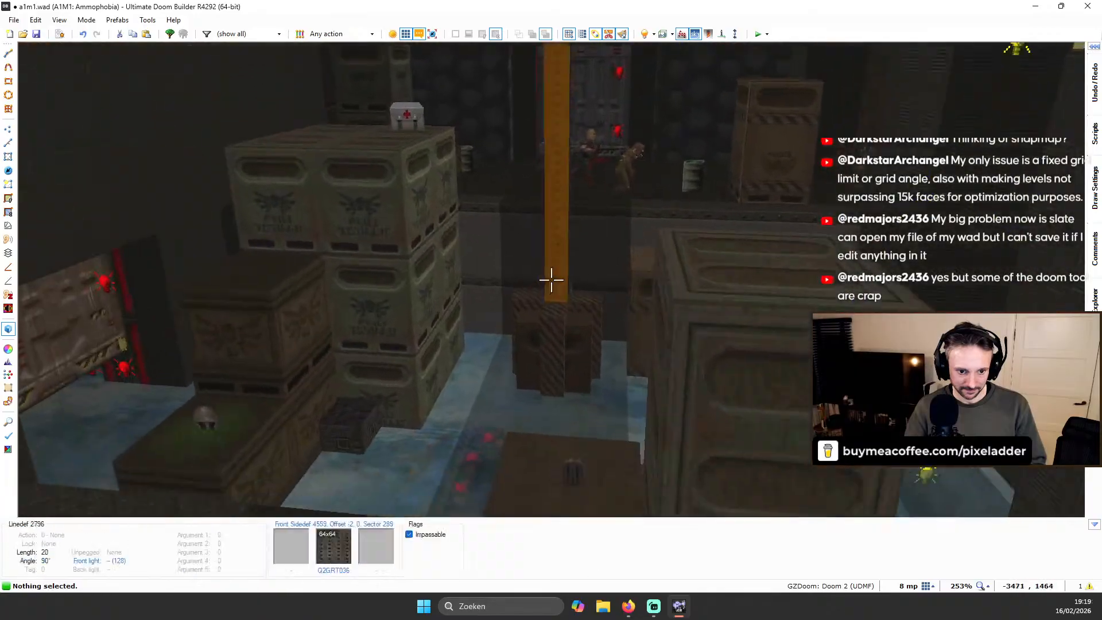
{"action": "key", "text": "w"}
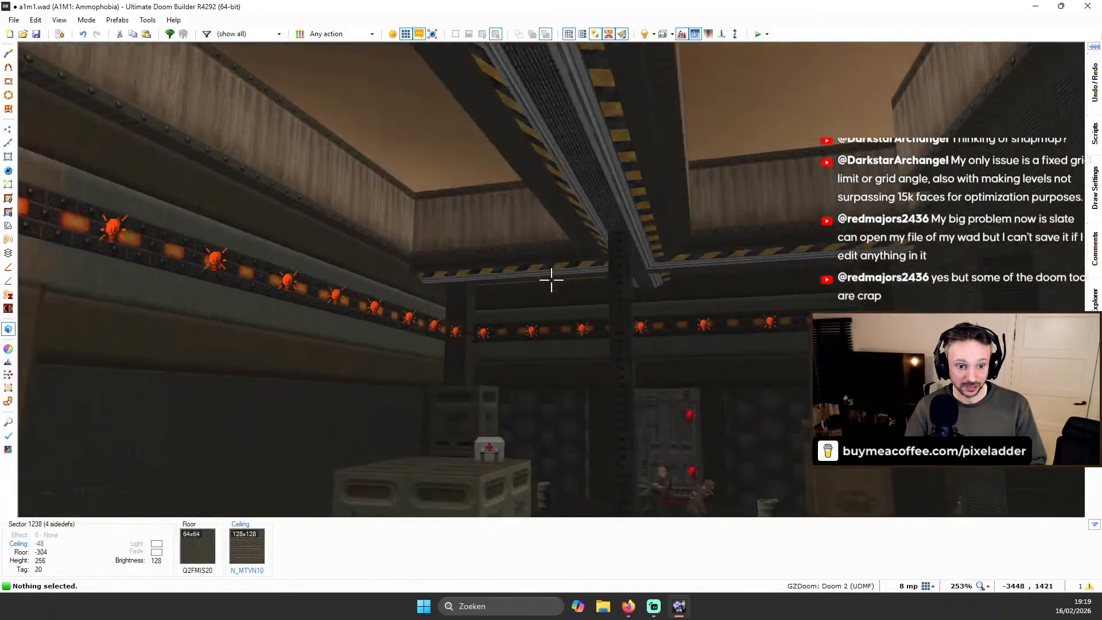
{"action": "key", "text": "w"}
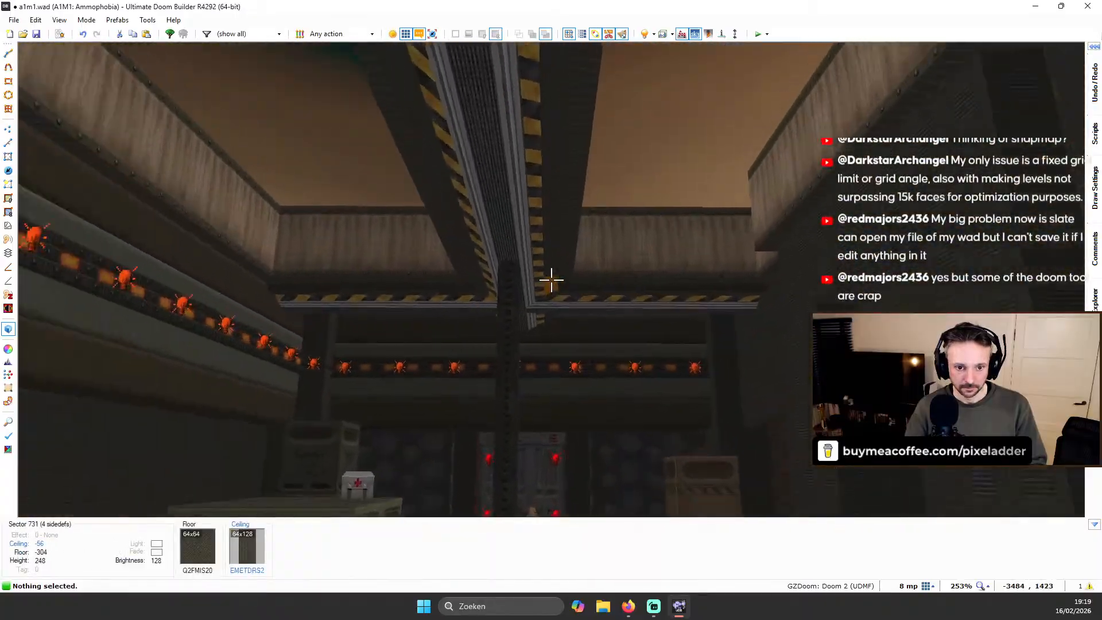
{"action": "key", "text": "q"}
Add tag 16 as an additional tag to the twenty sky-ceiling sectors of both skylights and clear the selection
{"action": "scroll", "coordinate": [533, 140], "scroll_direction": "up", "scroll_amount": 4}
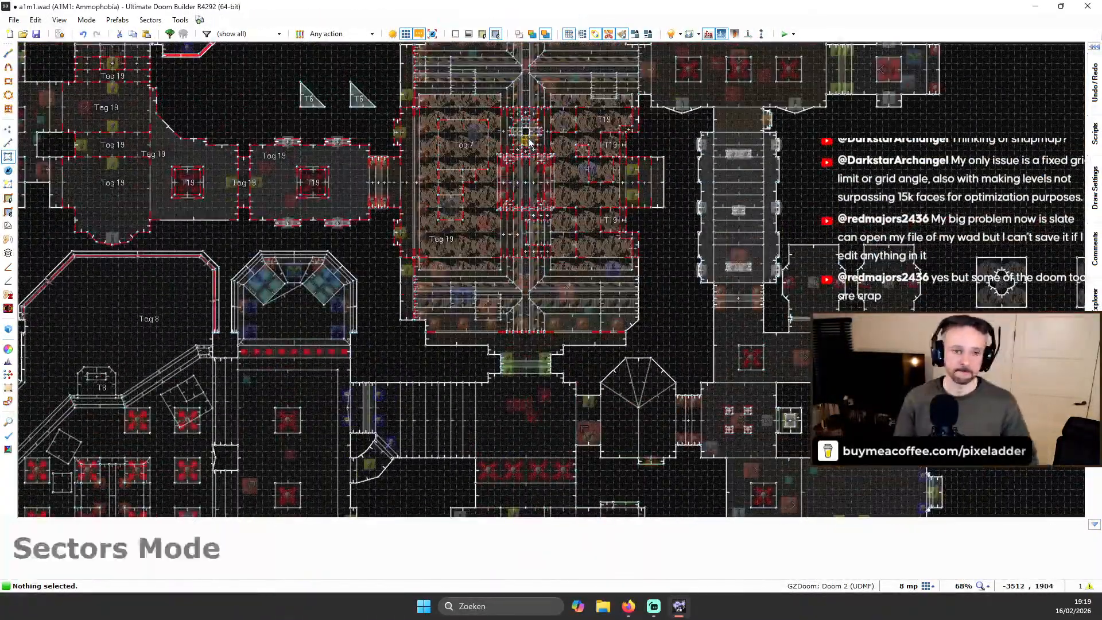
{"action": "key", "text": "q"}
{"action": "key", "text": "q"}
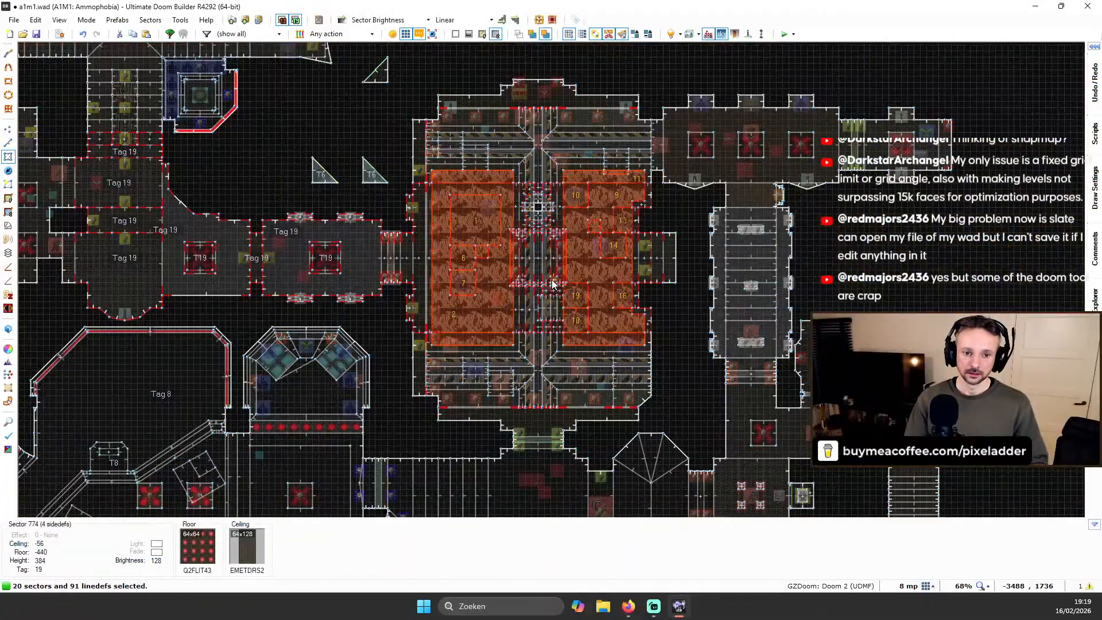
{"action": "scroll", "coordinate": [594, 253], "scroll_direction": "up", "scroll_amount": 4}
{"action": "right_click", "coordinate": [594, 262]}
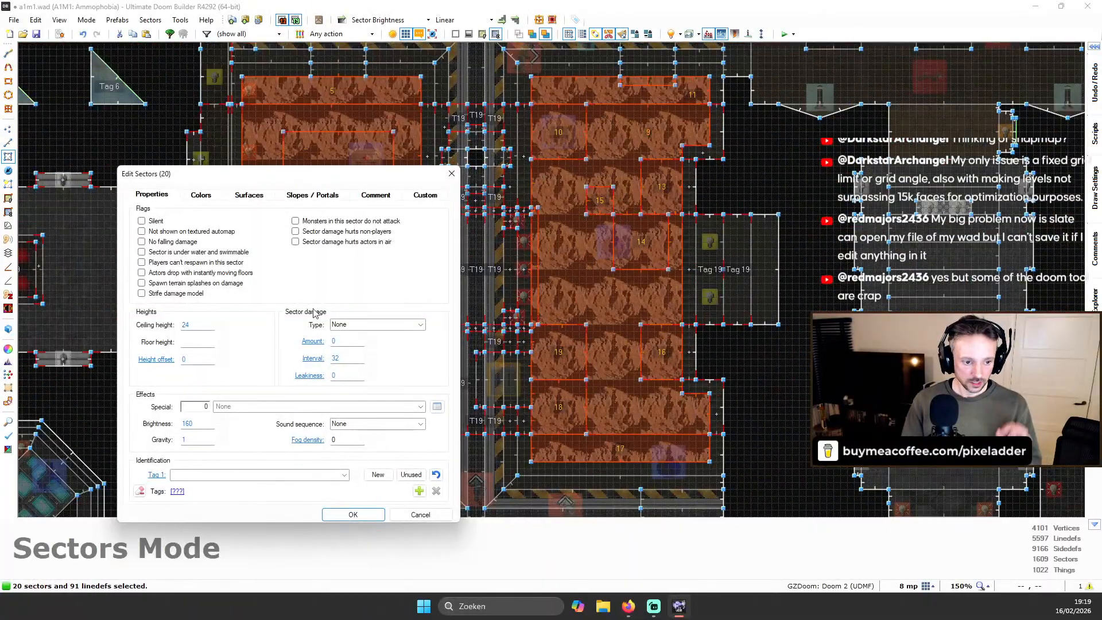
{"action": "left_click", "coordinate": [420, 491]}
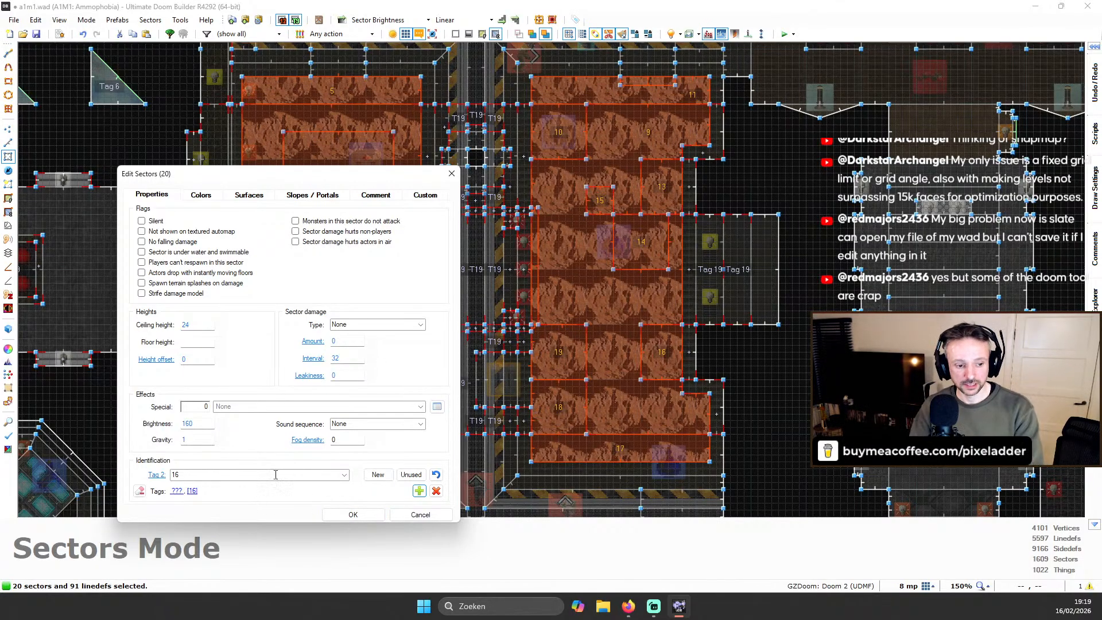
{"action": "left_click", "coordinate": [353, 514]}
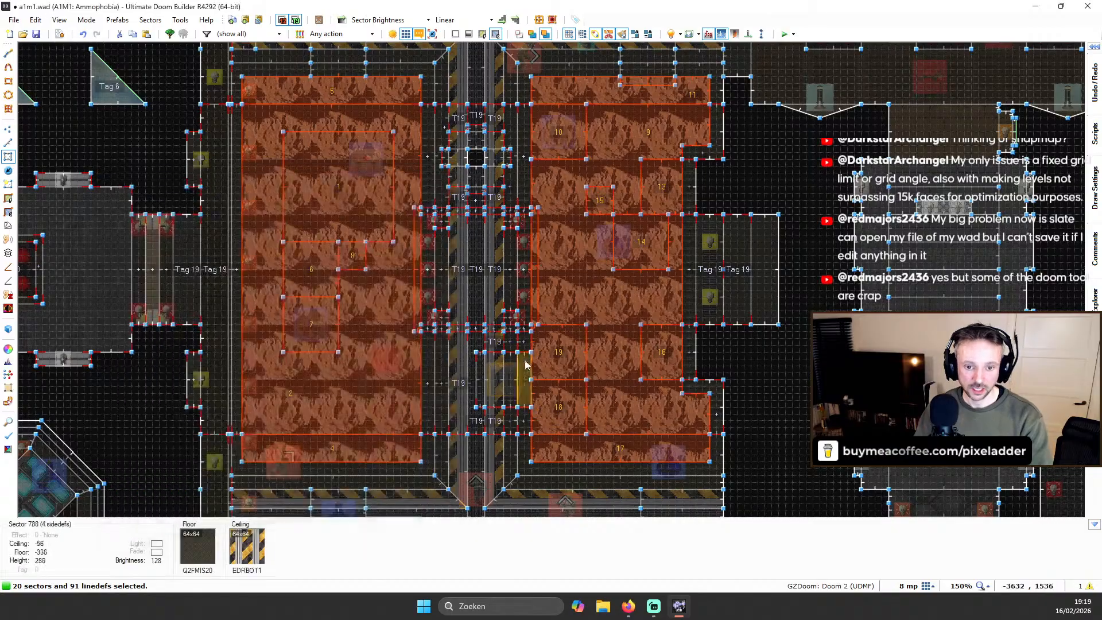
{"action": "key", "text": "c"}
Draw a triangular control sector with 64-unit legs in the empty area beside the two existing Tag 6 triangles
{"action": "scroll", "coordinate": [225, 198], "scroll_direction": "down", "scroll_amount": 3}
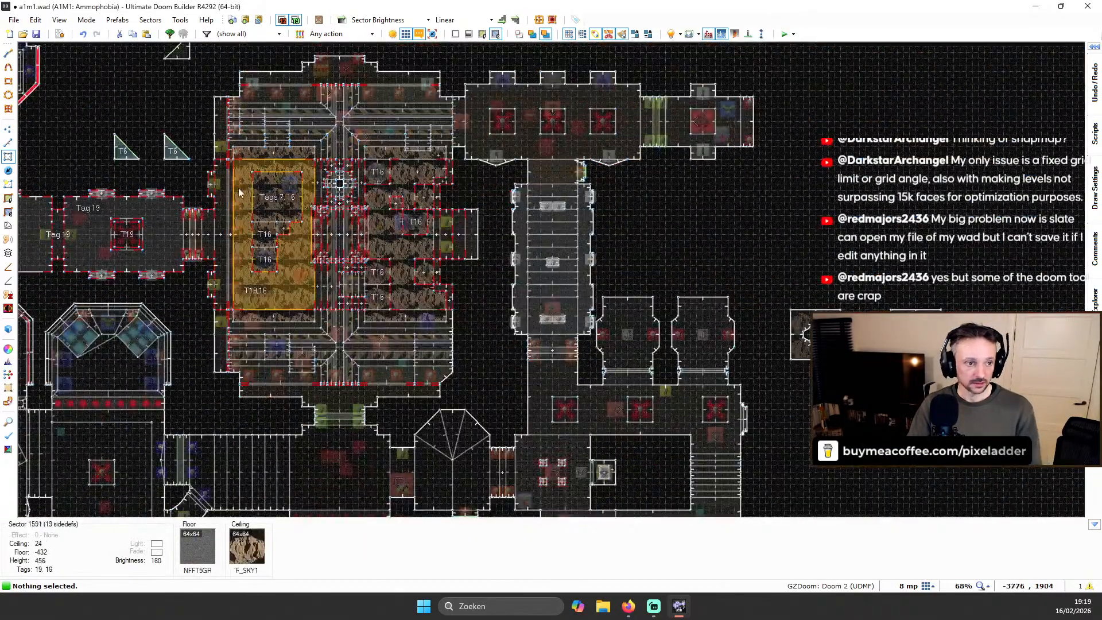
{"action": "middle_click_drag", "start_coordinate": [206, 131], "coordinate": [263, 134]}
{"action": "scroll", "coordinate": [269, 155], "scroll_direction": "up", "scroll_amount": 3}
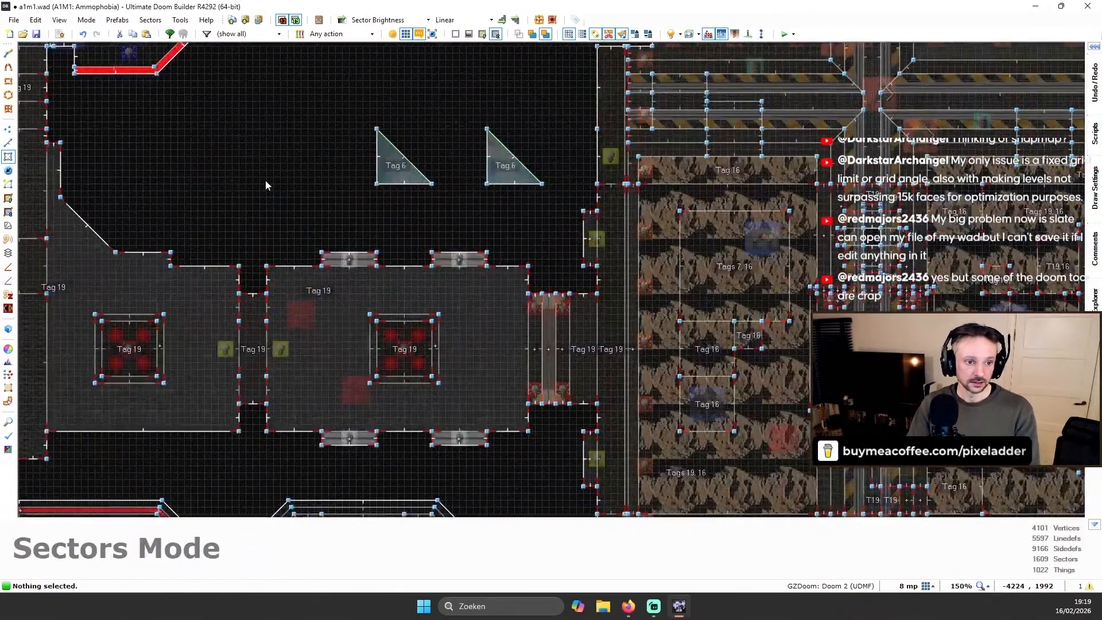
{"action": "key", "text": "l"}
{"action": "key", "text": "space"}
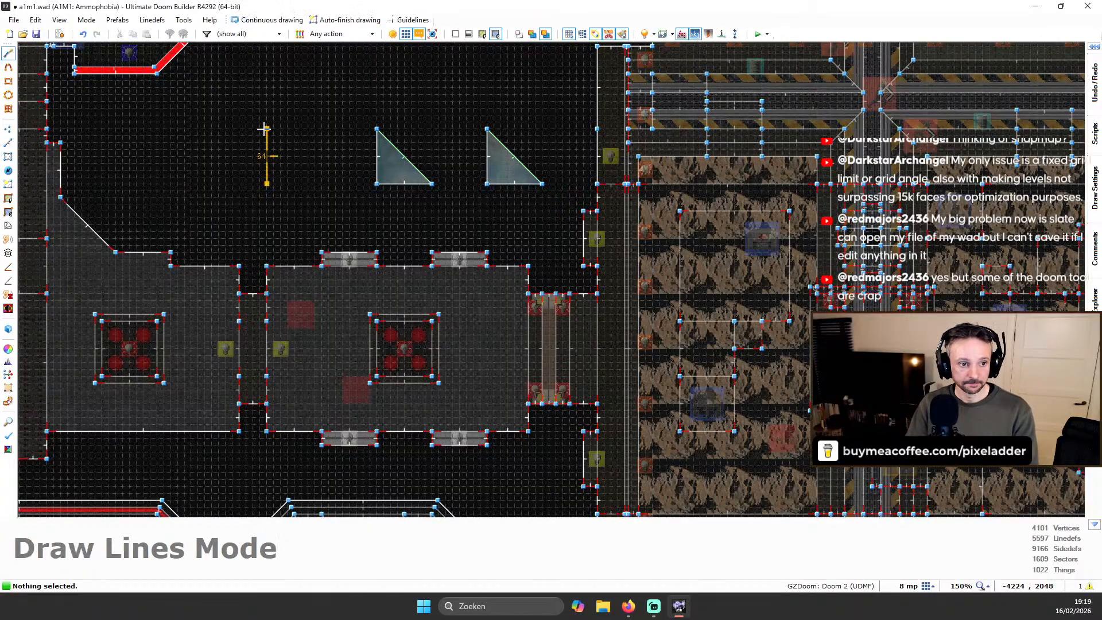
{"action": "left_click", "coordinate": [266, 129]}
{"action": "left_click", "coordinate": [321, 183]}
{"action": "left_click", "coordinate": [266, 184]}
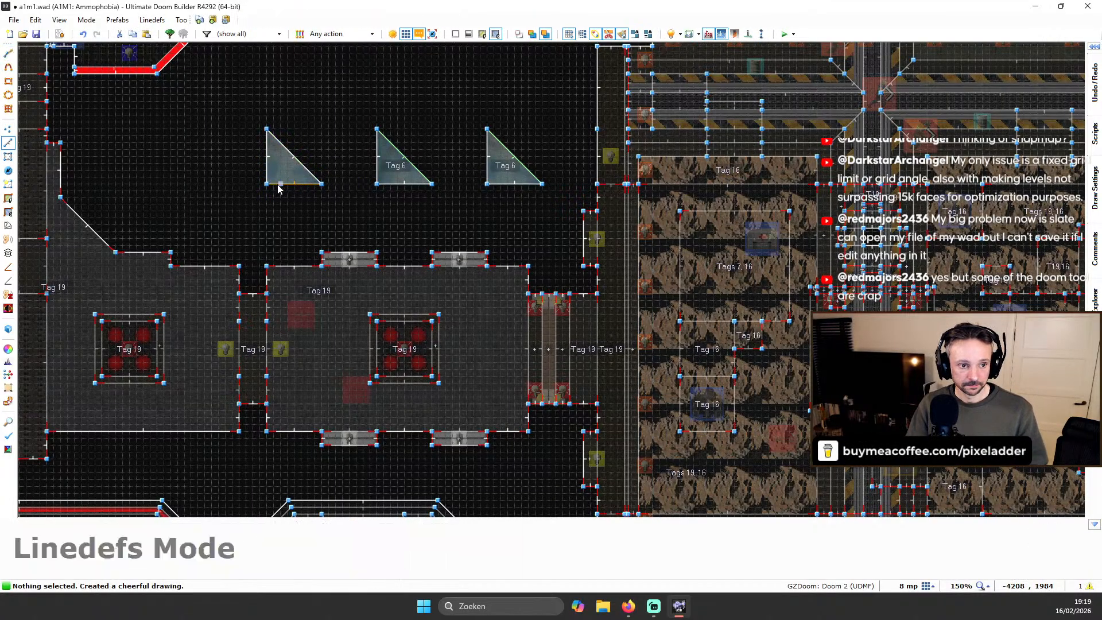
Set the new triangular control sector's ceiling flat to NFLTYLXX
{"action": "key", "text": "s"}
{"action": "right_click", "coordinate": [299, 175]}
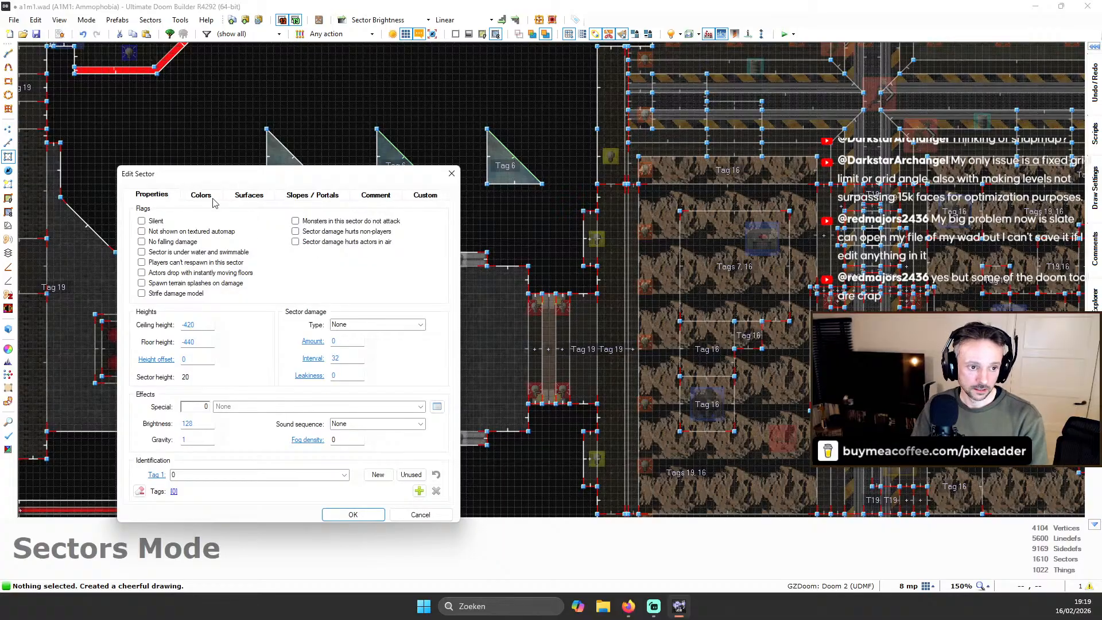
{"action": "left_click", "coordinate": [249, 195]}
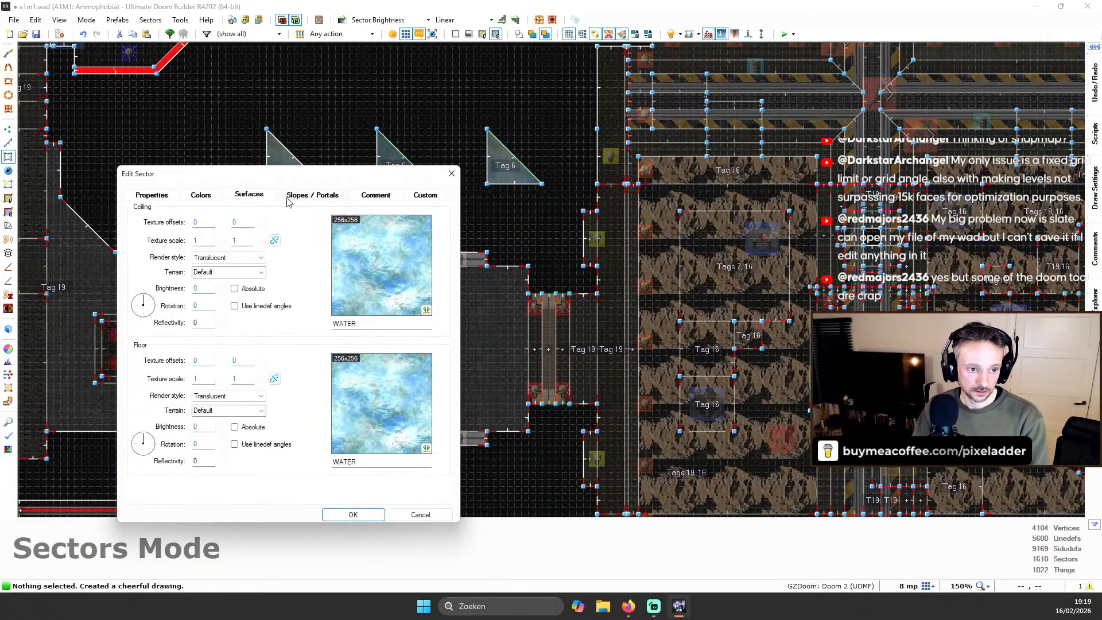
{"action": "left_click", "coordinate": [385, 297]}
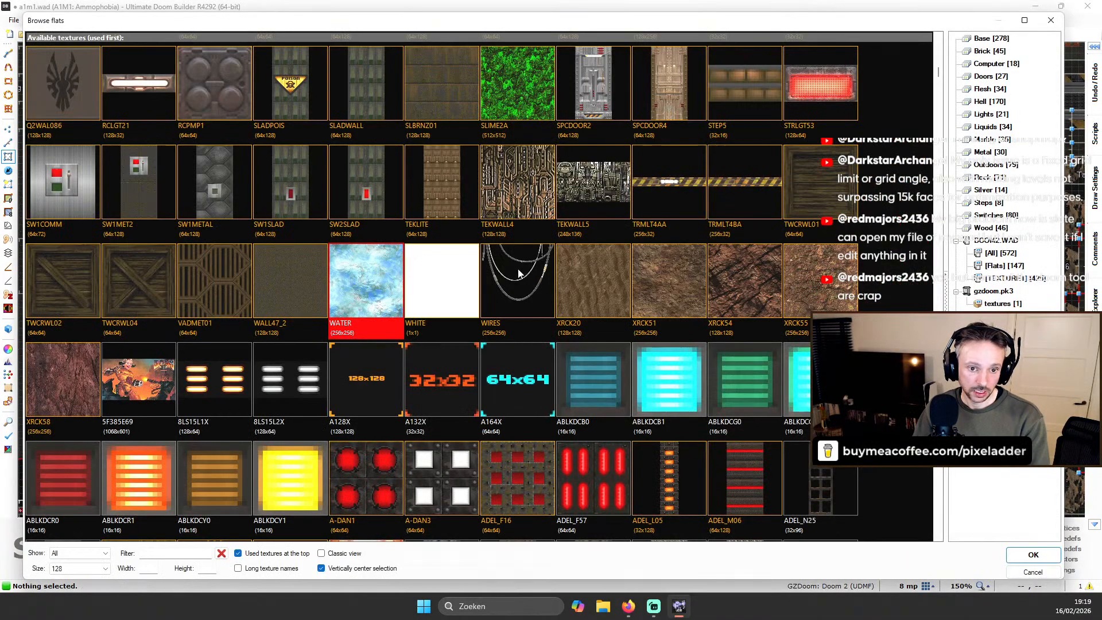
{"action": "scroll", "coordinate": [518, 273], "scroll_direction": "down", "scroll_amount": 13}
{"action": "scroll", "coordinate": [539, 272], "scroll_direction": "up", "scroll_amount": 11}
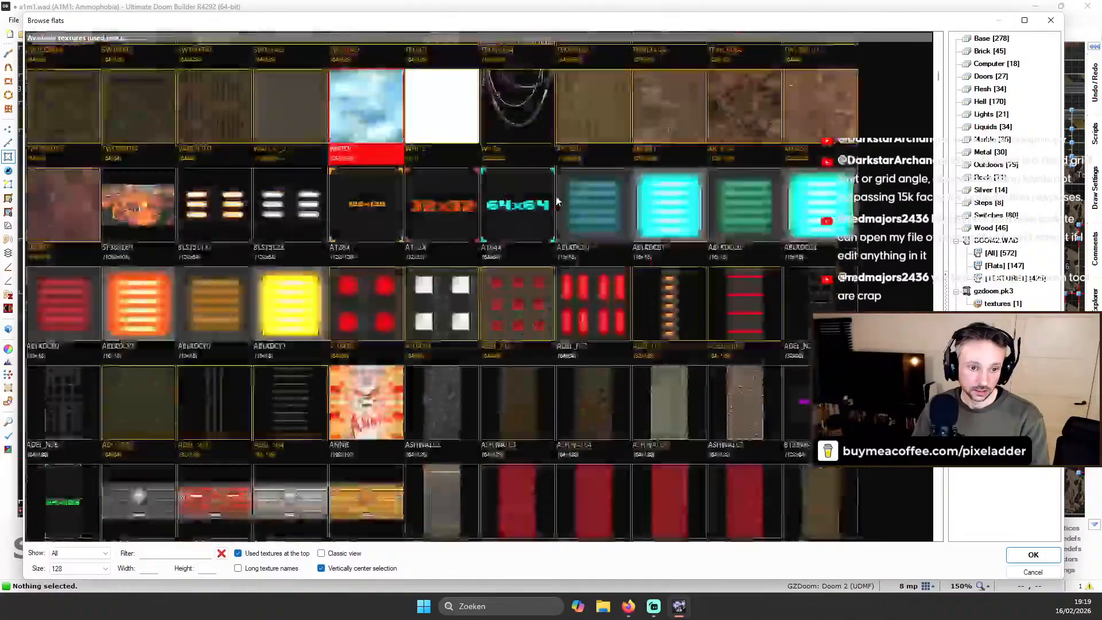
{"action": "scroll", "coordinate": [592, 173], "scroll_direction": "down", "scroll_amount": 20}
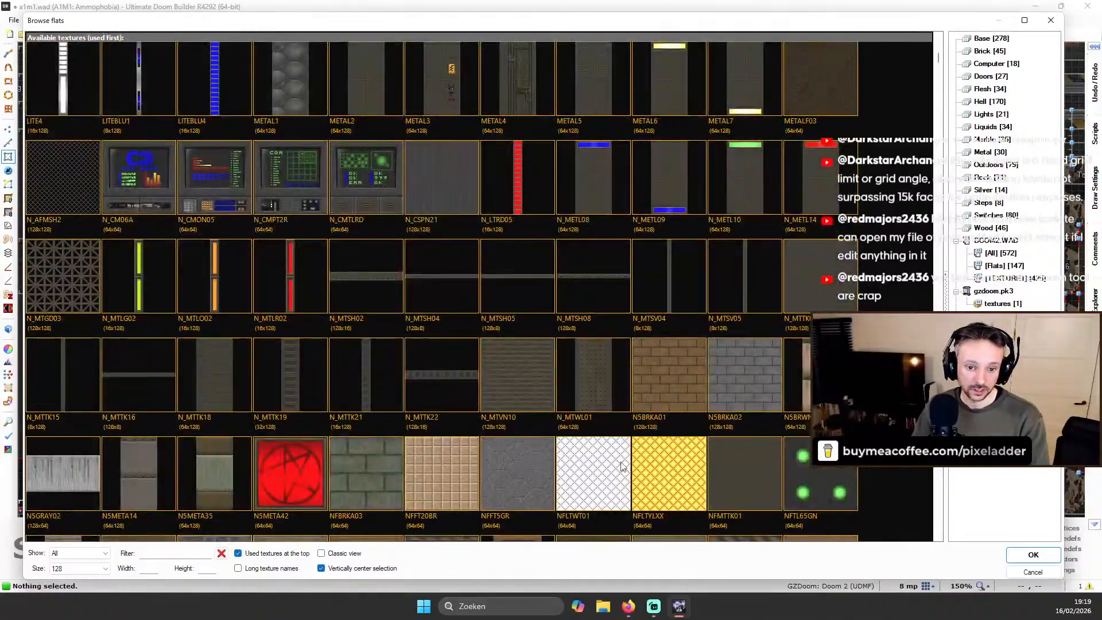
{"action": "left_click", "coordinate": [661, 505]}
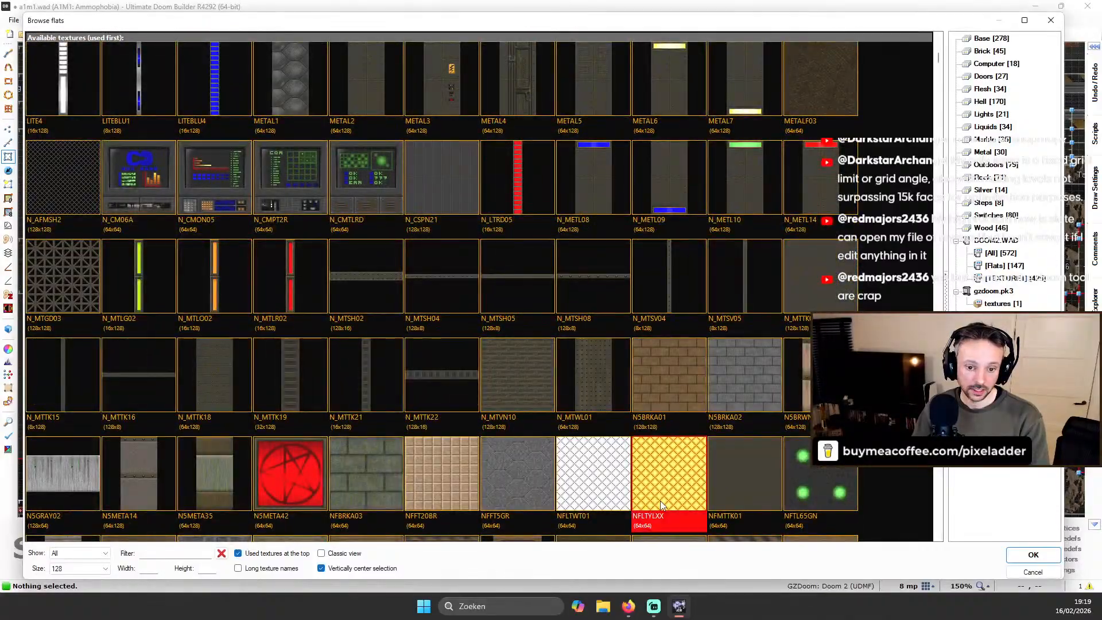
{"action": "double_click", "coordinate": [662, 505]}
Copy the NFLTYLXX ceiling flat to the control sector's floor and apply the sector changes
{"action": "left_click", "coordinate": [374, 323]}
{"action": "key", "text": "ctrl+c"}
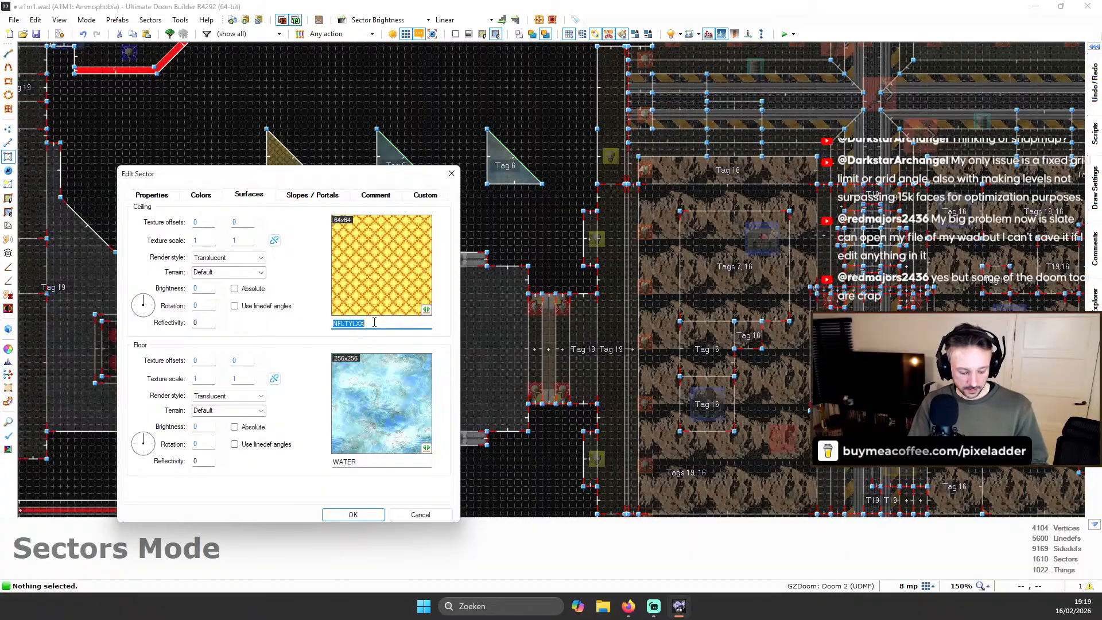
{"action": "left_click", "coordinate": [363, 462]}
{"action": "key", "text": "ctrl+v"}
{"action": "left_click", "coordinate": [167, 195]}
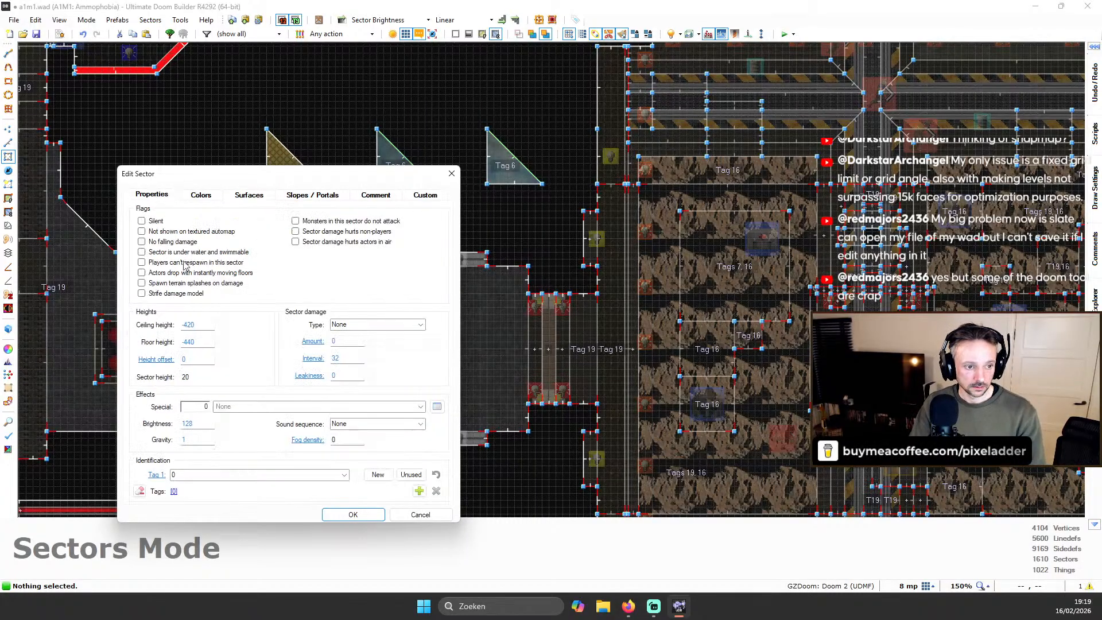
{"action": "left_click", "coordinate": [336, 513]}
Assign action 160, Sector Set 3D Floor, to the diagonal line of the new control sector
{"action": "key", "text": "l"}
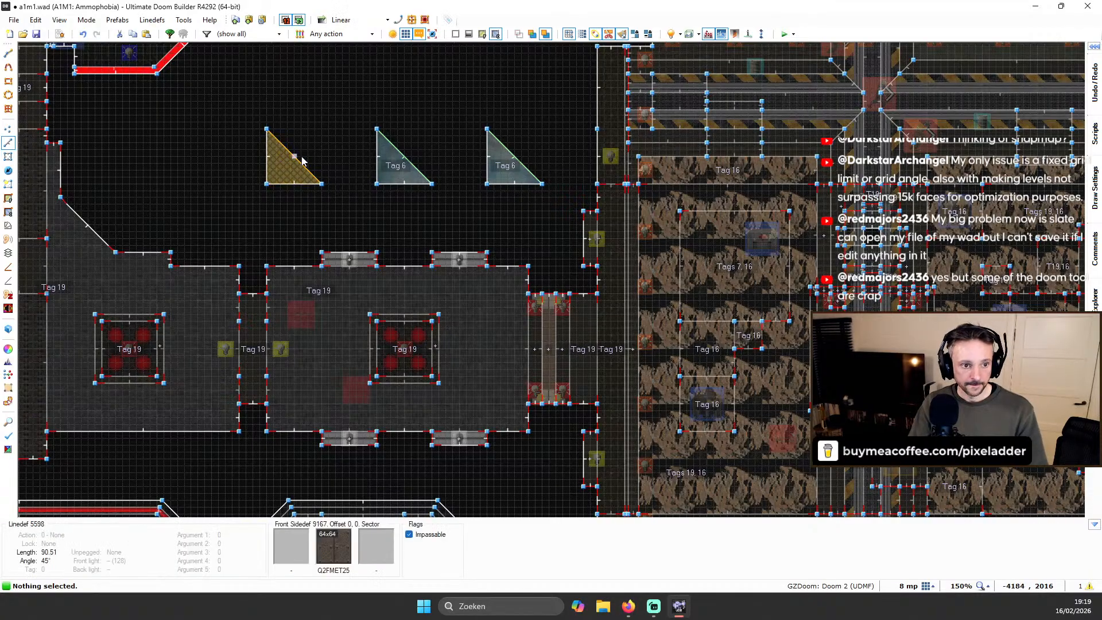
{"action": "right_click", "coordinate": [294, 164]}
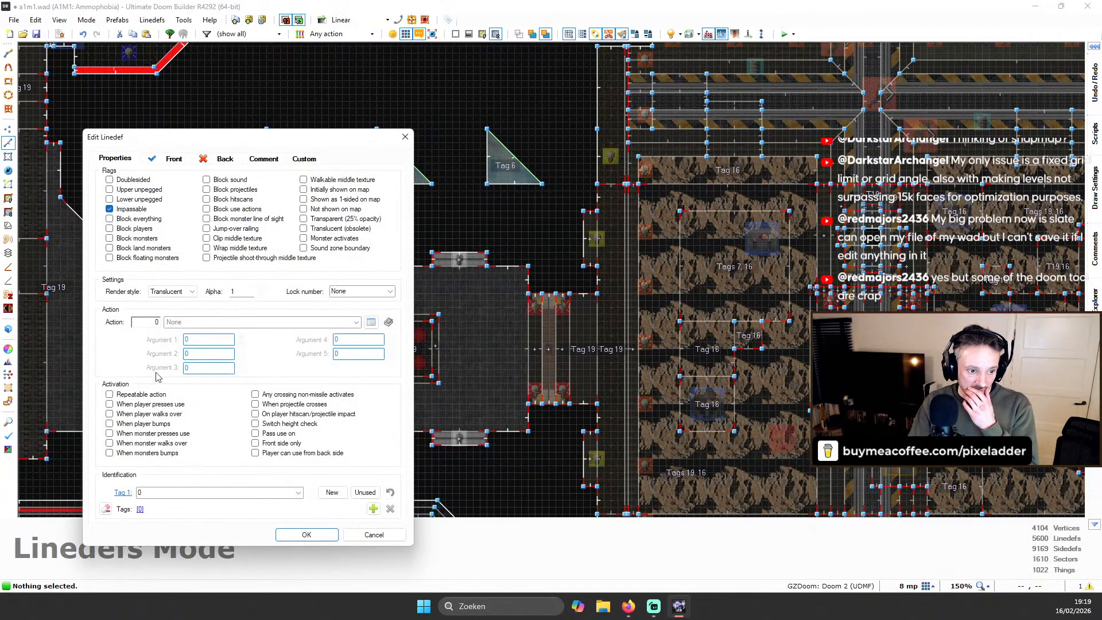
{"action": "left_click", "coordinate": [142, 323]}
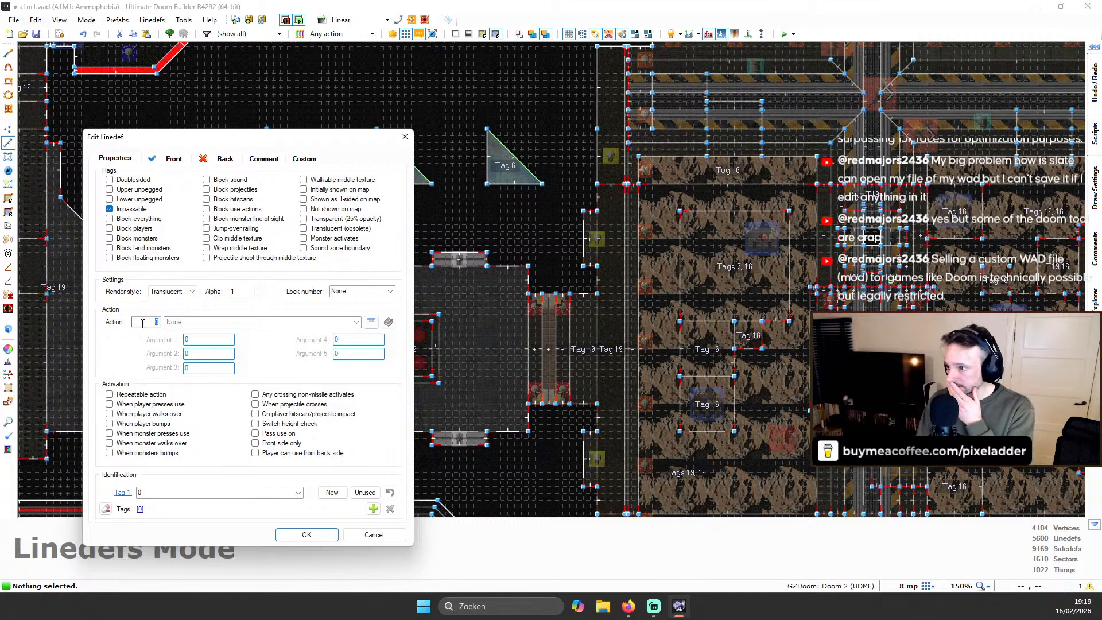
{"action": "type", "text": "160"}
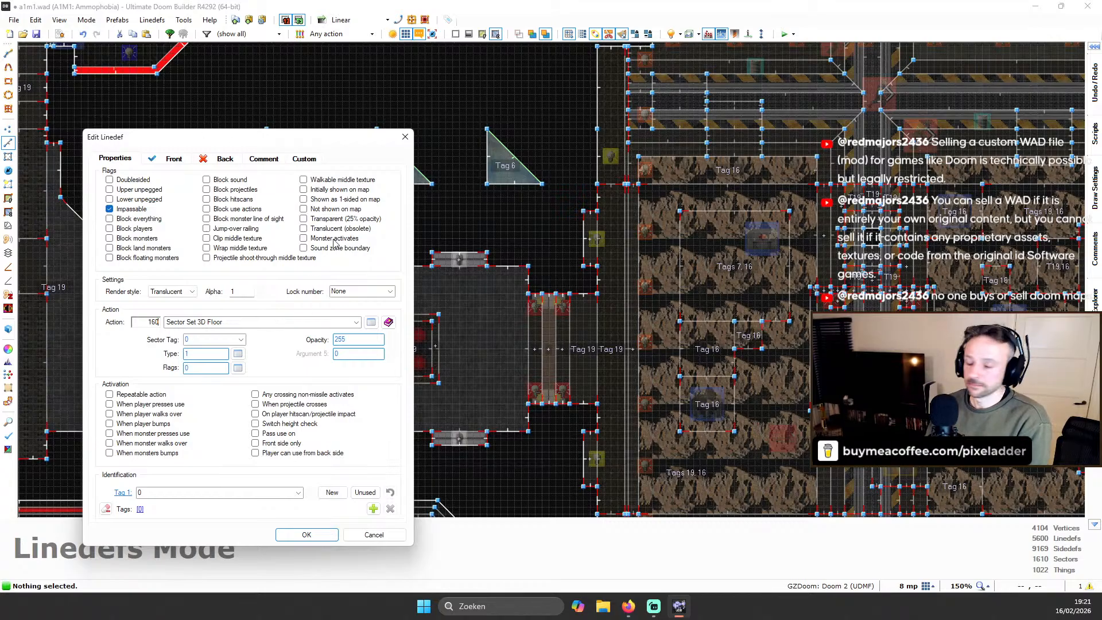
{"action": "left_click_drag", "start_coordinate": [307, 141], "coordinate": [358, 128]}
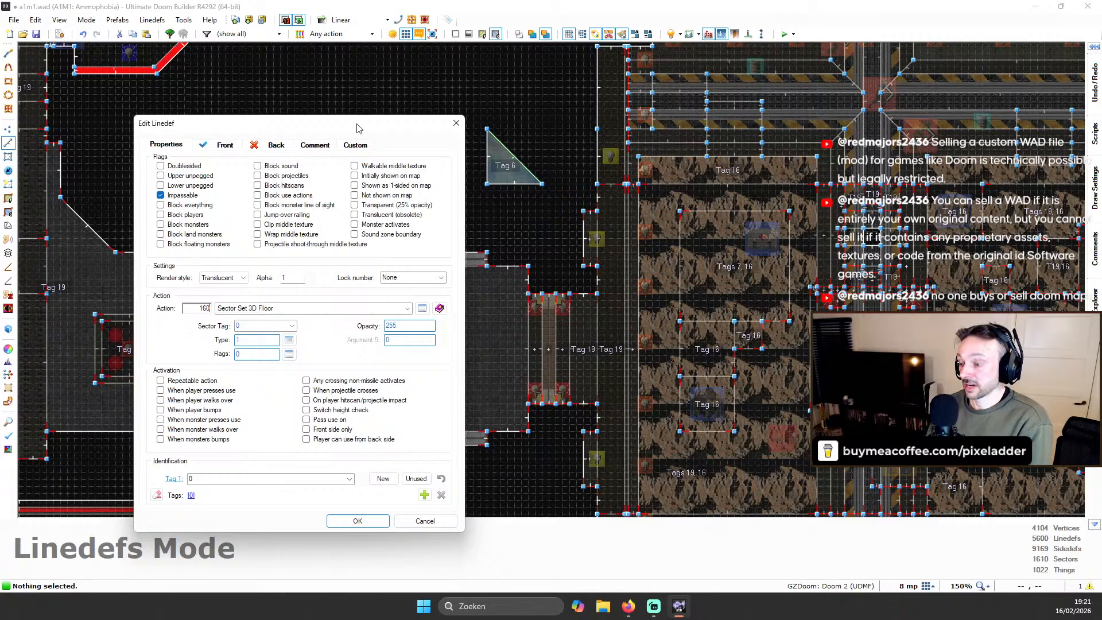
{"action": "left_click_drag", "start_coordinate": [334, 119], "coordinate": [396, 92]}
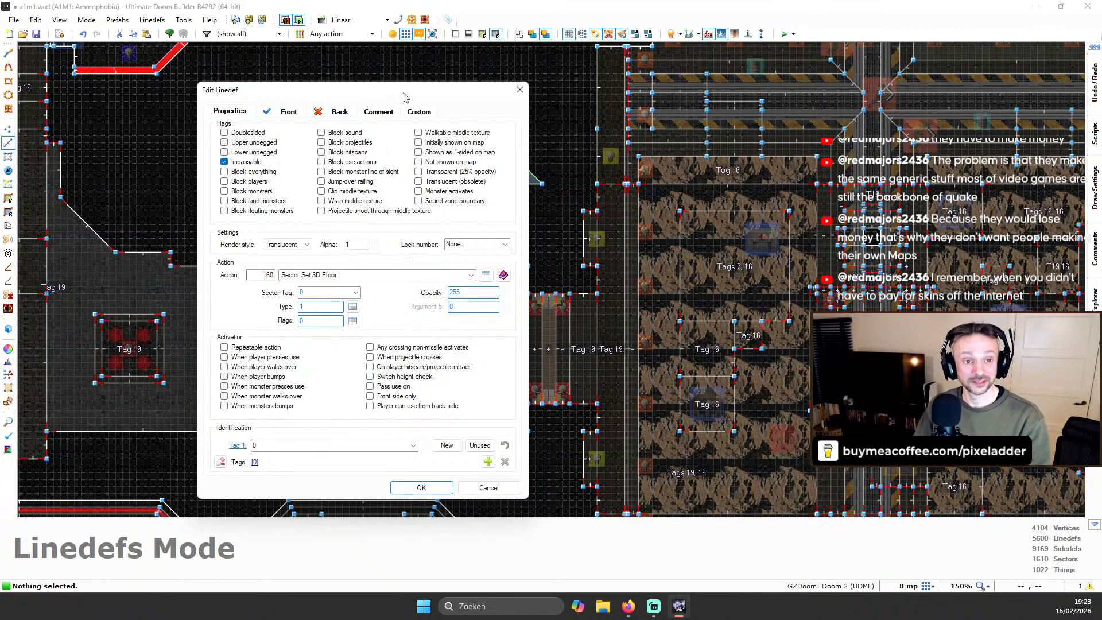
{"action": "left_click_drag", "start_coordinate": [404, 96], "coordinate": [399, 71]}
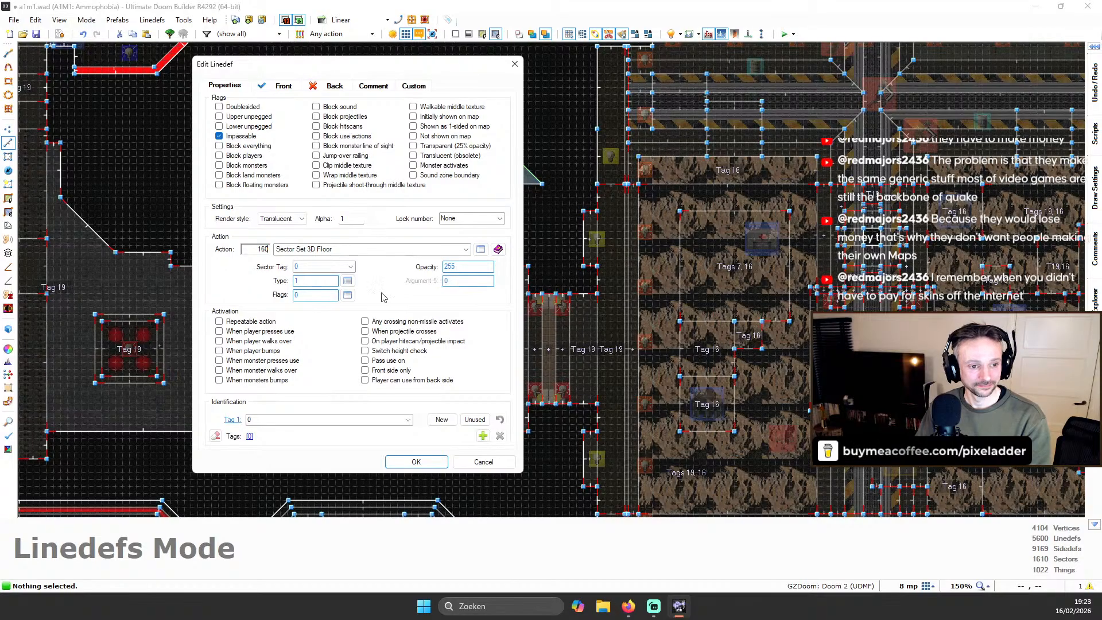
Set the 3D floor action's sector tag to 16, enable the Ignore bottom height flag, and apply the line changes
{"action": "left_click", "coordinate": [319, 267]}
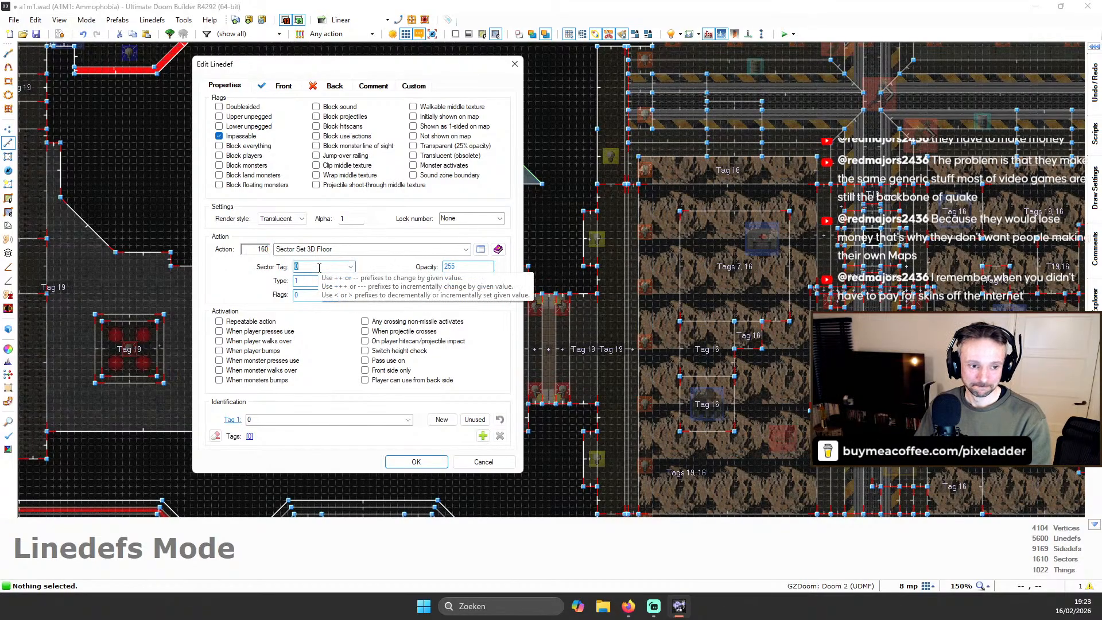
{"action": "type", "text": "16"}
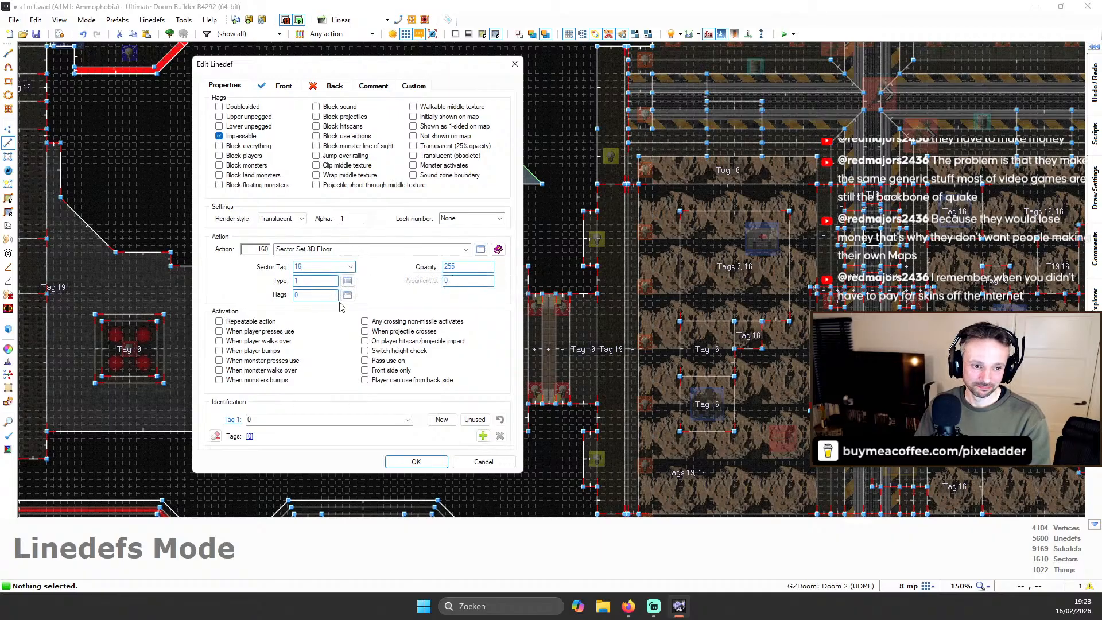
{"action": "left_click", "coordinate": [347, 296]}
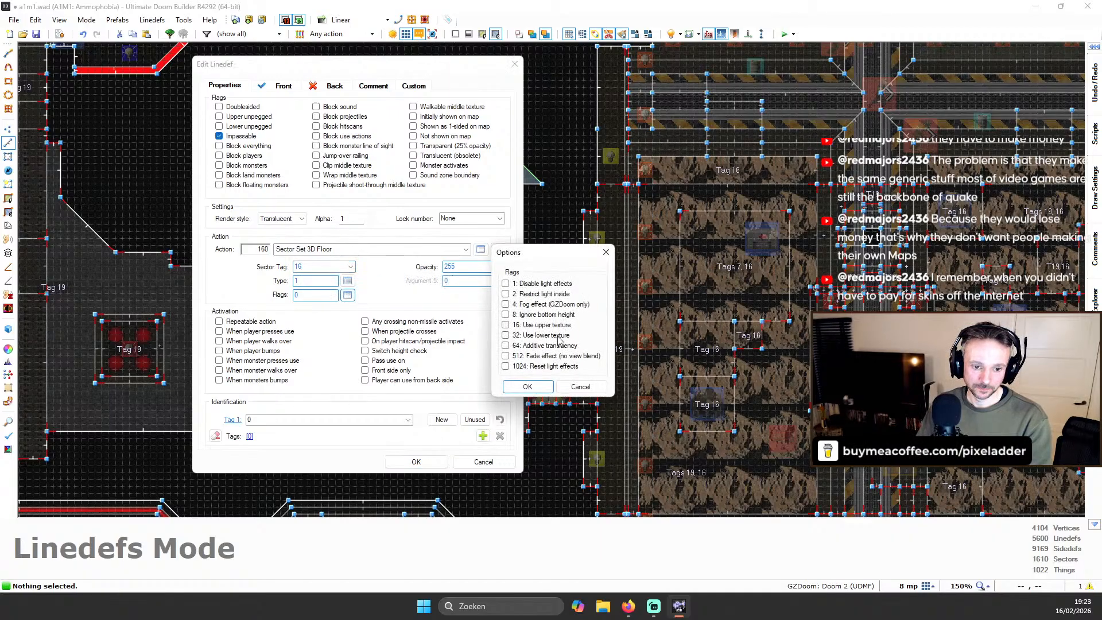
{"action": "left_click", "coordinate": [505, 315]}
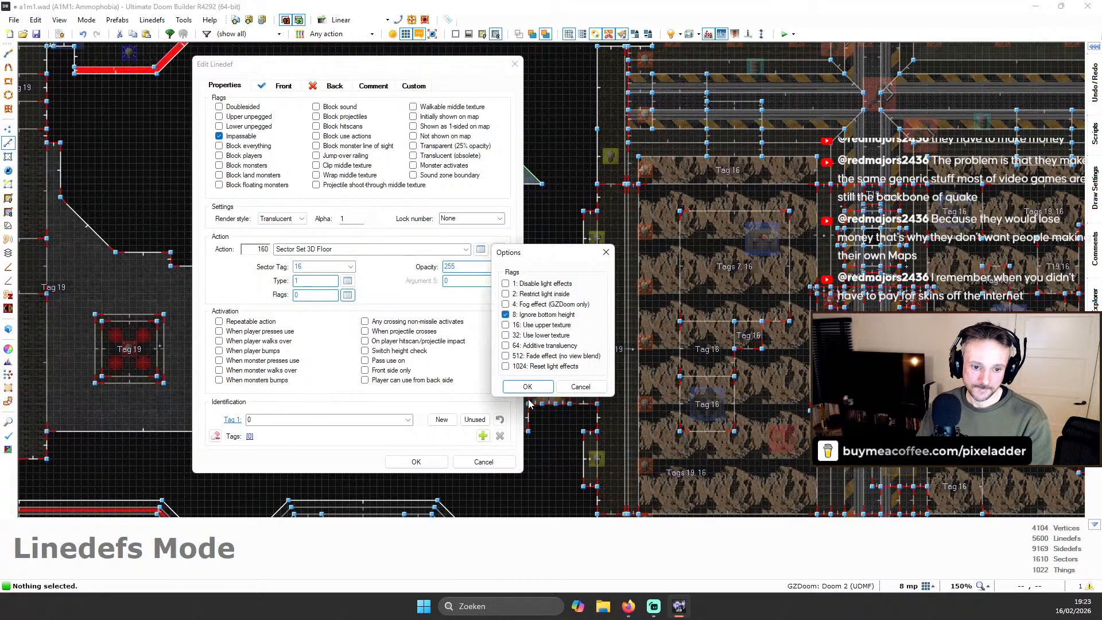
{"action": "left_click", "coordinate": [527, 386]}
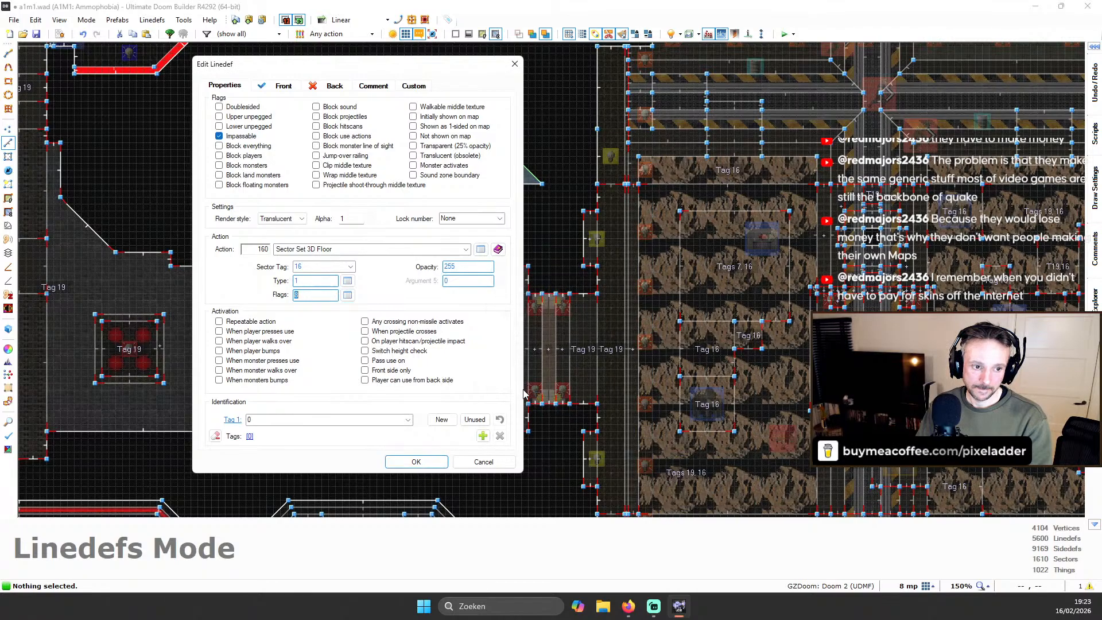
{"action": "left_click", "coordinate": [416, 461]}
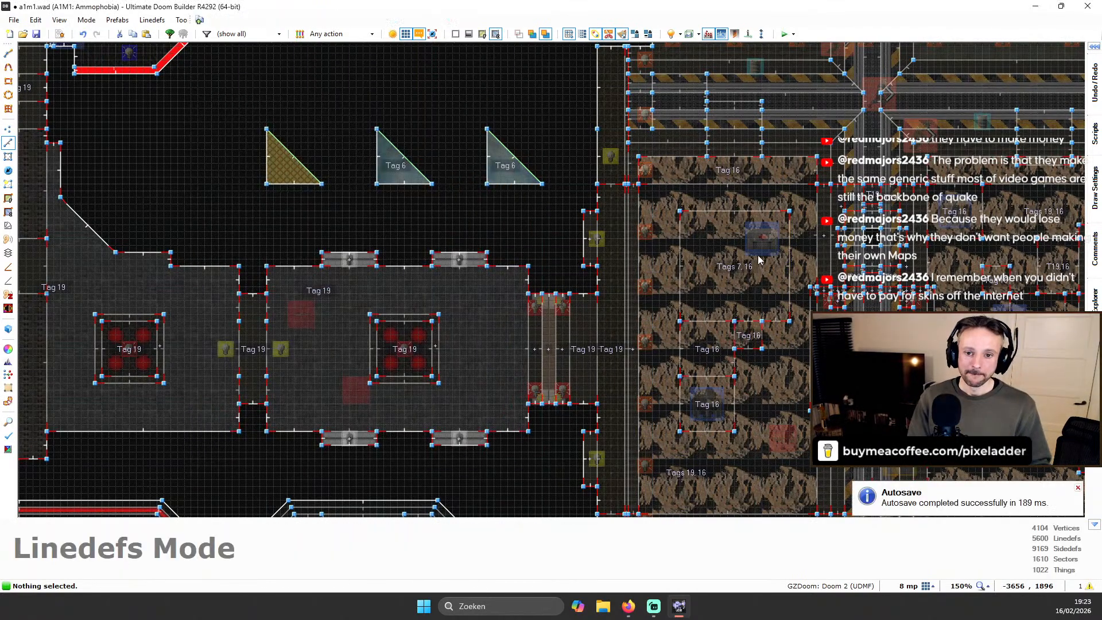
Examine the crate room in the 3D view and compare the control sector's heights with the tag 16 skylight sector's ceiling height
{"action": "key", "text": "w"}
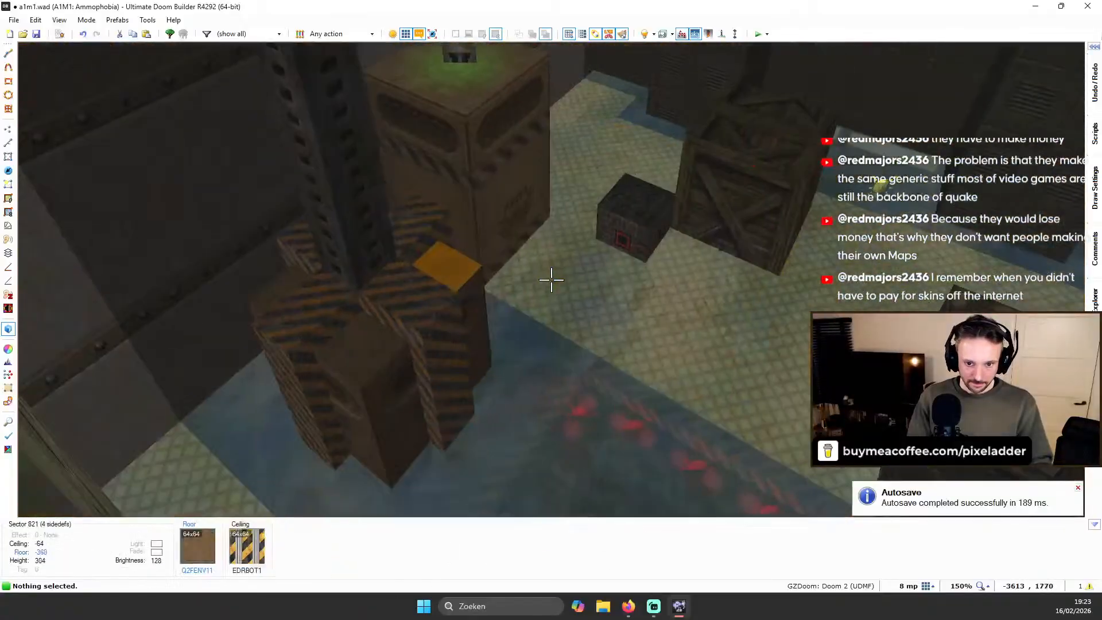
{"action": "key", "text": "w"}
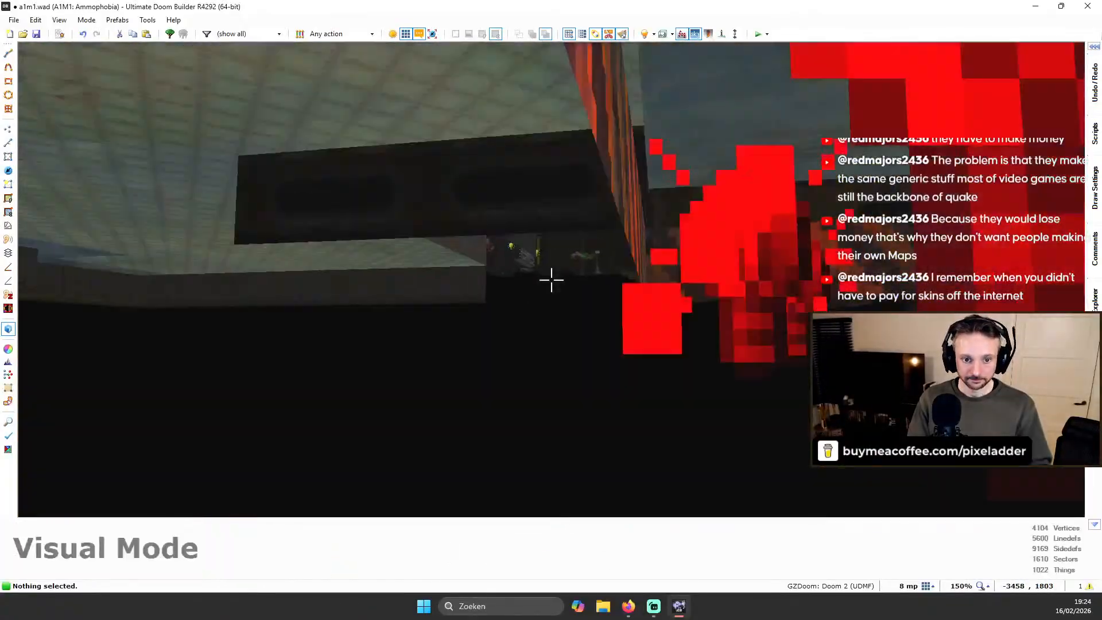
{"action": "key", "text": "e"}
{"action": "key", "text": "w"}
{"action": "scroll", "coordinate": [548, 277], "scroll_direction": "down", "scroll_amount": 2}
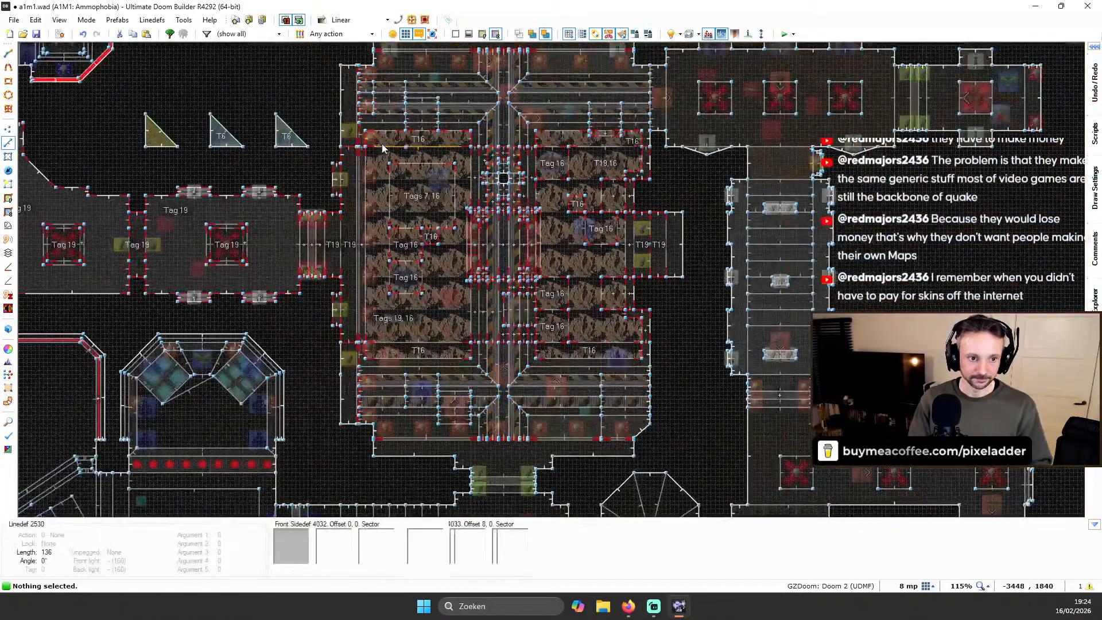
{"action": "key", "text": "s"}
{"action": "scroll", "coordinate": [147, 143], "scroll_direction": "up", "scroll_amount": 1}
{"action": "right_click", "coordinate": [153, 140]}
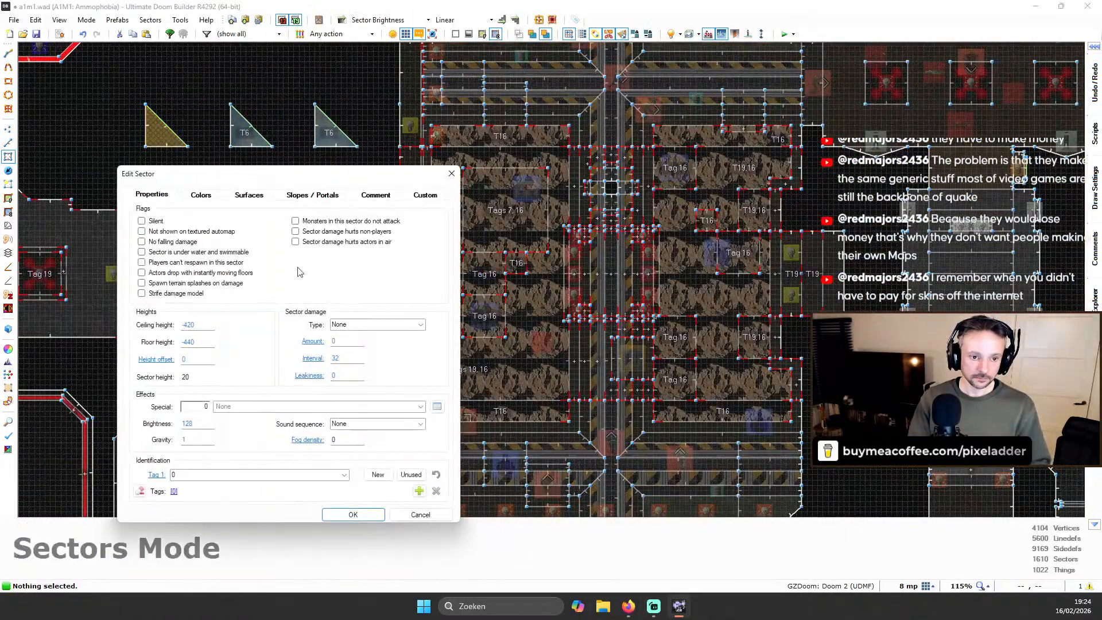
{"action": "left_click", "coordinate": [420, 514]}
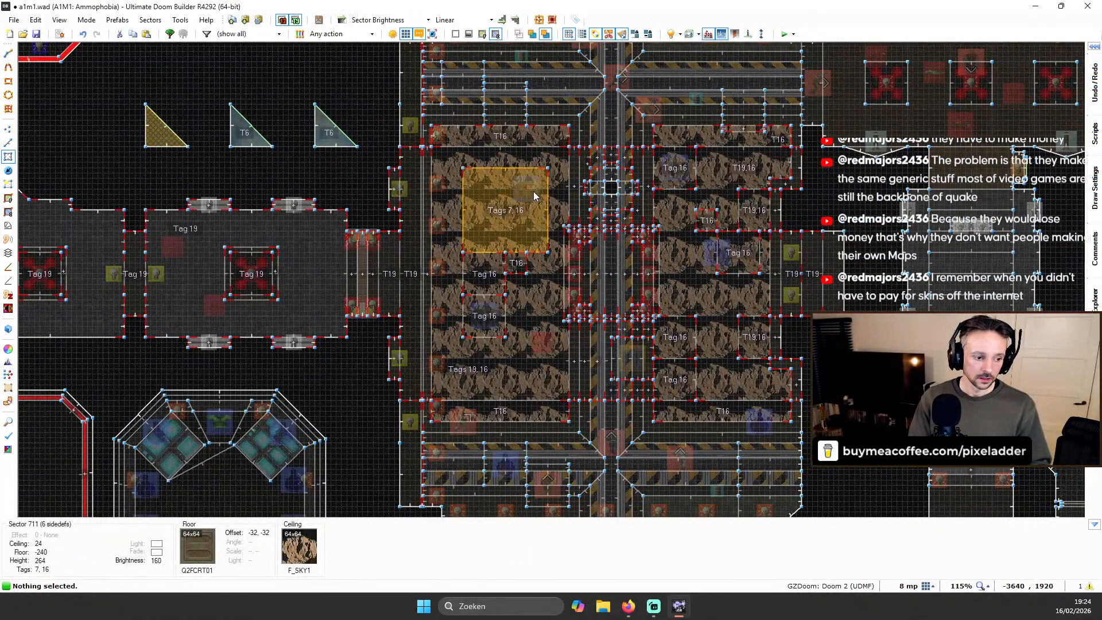
Set the triangular NFLTYLXX control sector's ceiling height to 16 and apply the sector changes
{"action": "key", "text": "s"}
{"action": "right_click", "coordinate": [153, 123]}
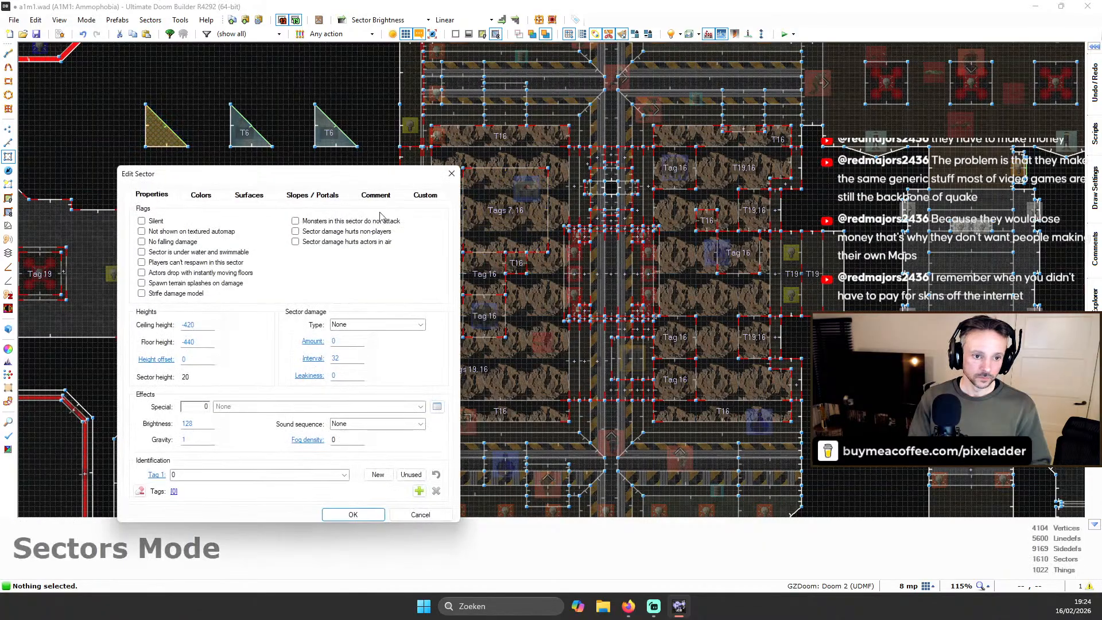
{"action": "left_click", "coordinate": [201, 326]}
{"action": "type", "text": "24"}
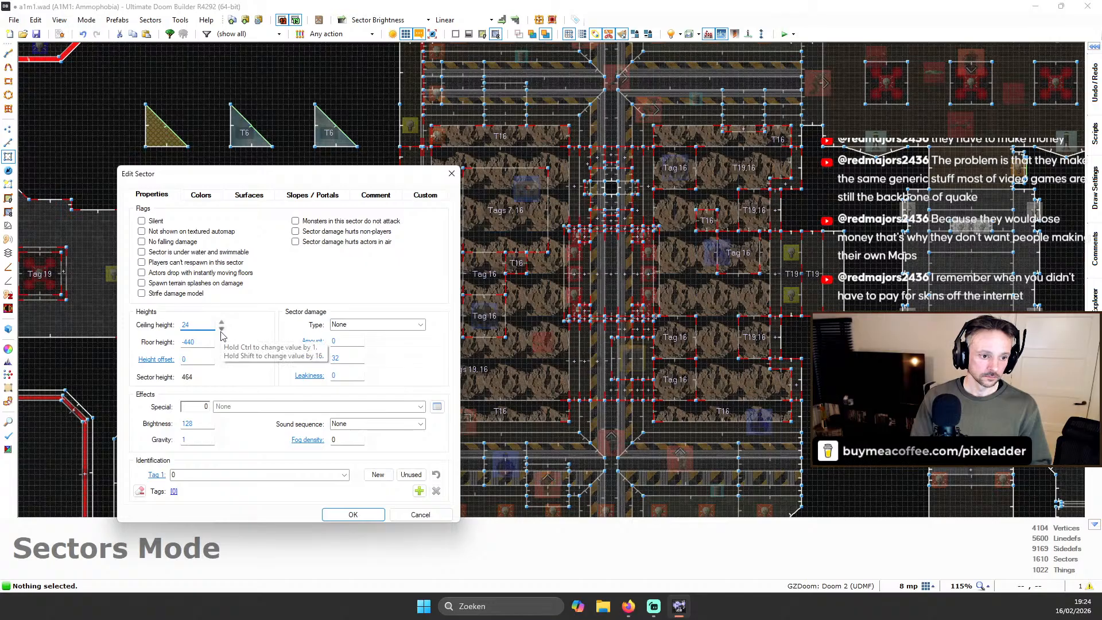
{"action": "left_click", "coordinate": [353, 515]}
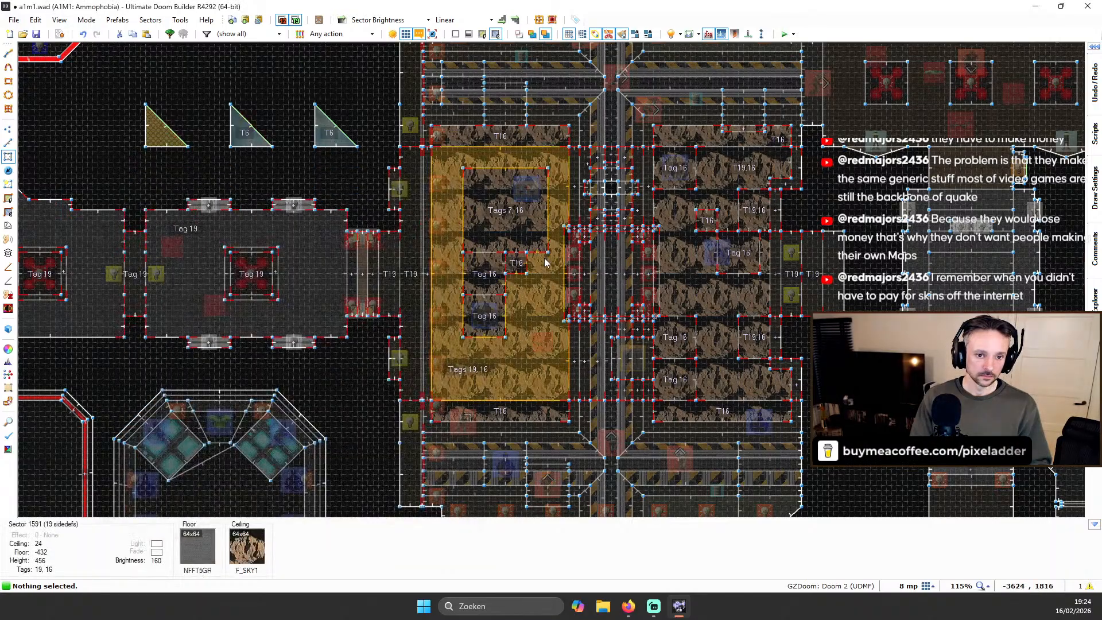
In the 3D view, lower the control sector's yellow NFLTYLXX ceiling to -40 within the skylight frame and clear the selection
{"action": "key", "text": "q"}
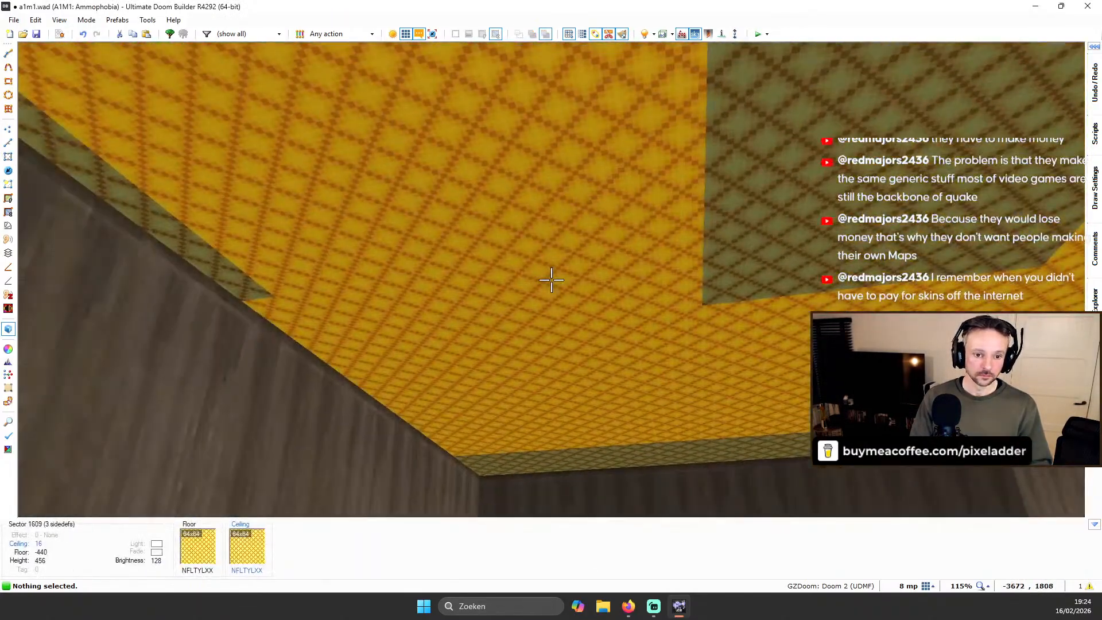
{"action": "left_click", "coordinate": [551, 280]}
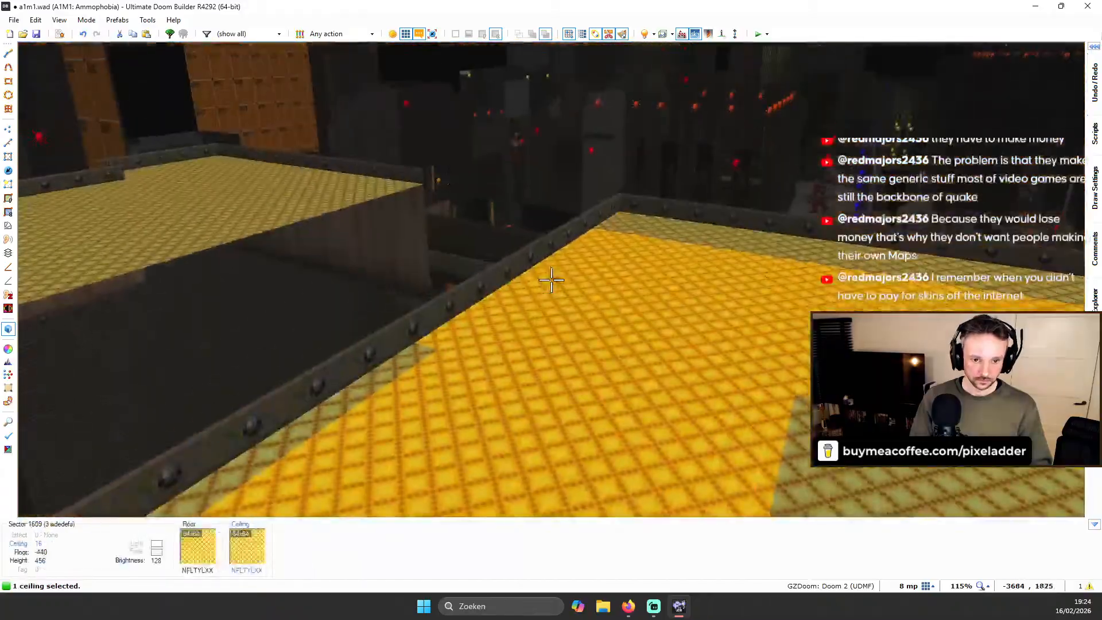
{"action": "scroll", "coordinate": [551, 279], "scroll_direction": "down", "scroll_amount": 6}
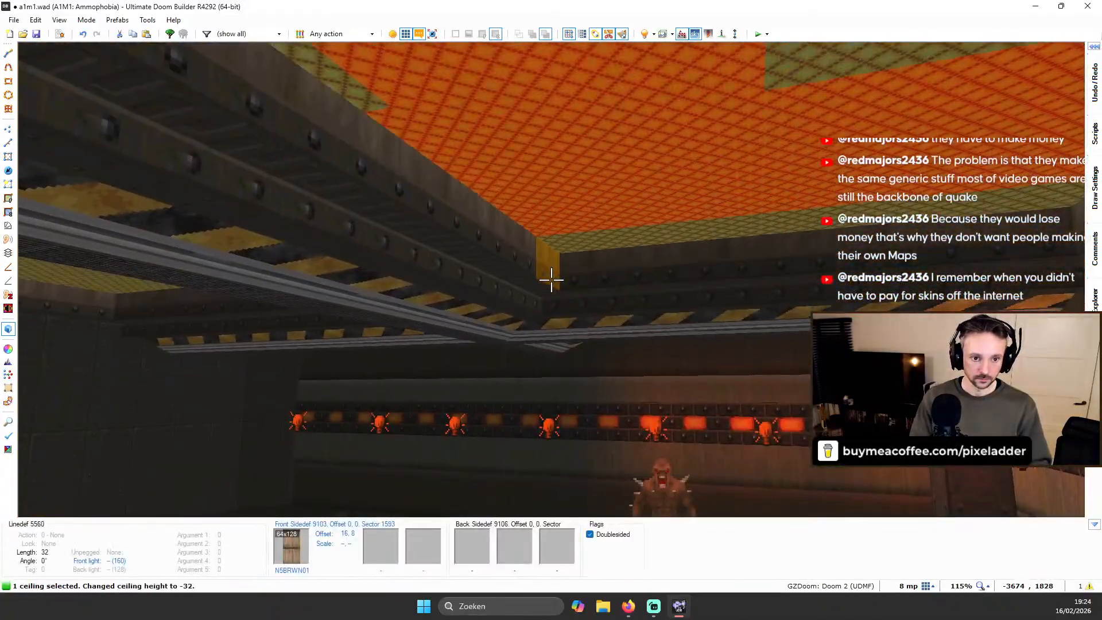
{"action": "scroll", "coordinate": [551, 280], "scroll_direction": "down", "scroll_amount": 1}
{"action": "key", "text": "c"}
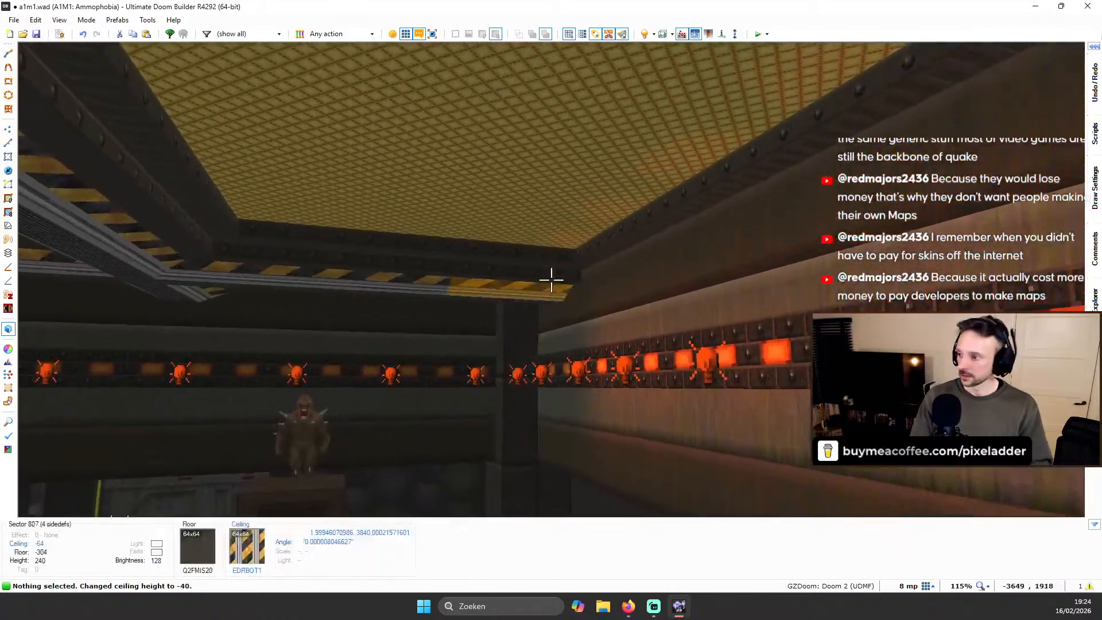
Examine the yellow panes of both skylights from several spots below the crate room's ceiling
{"action": "key", "text": "s"}
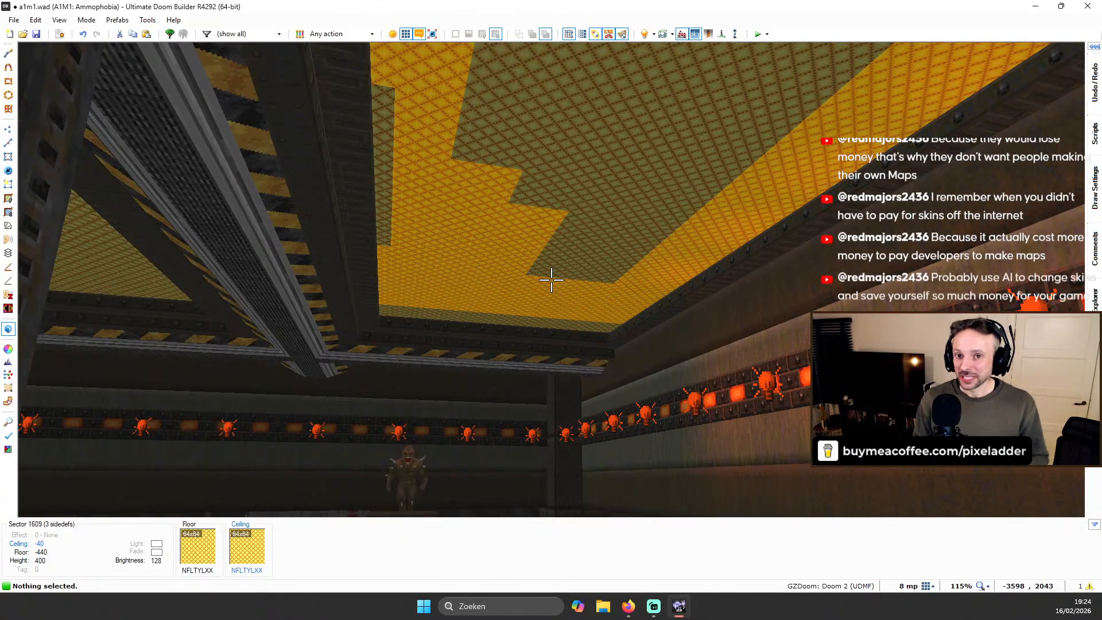
{"action": "key", "text": "s"}
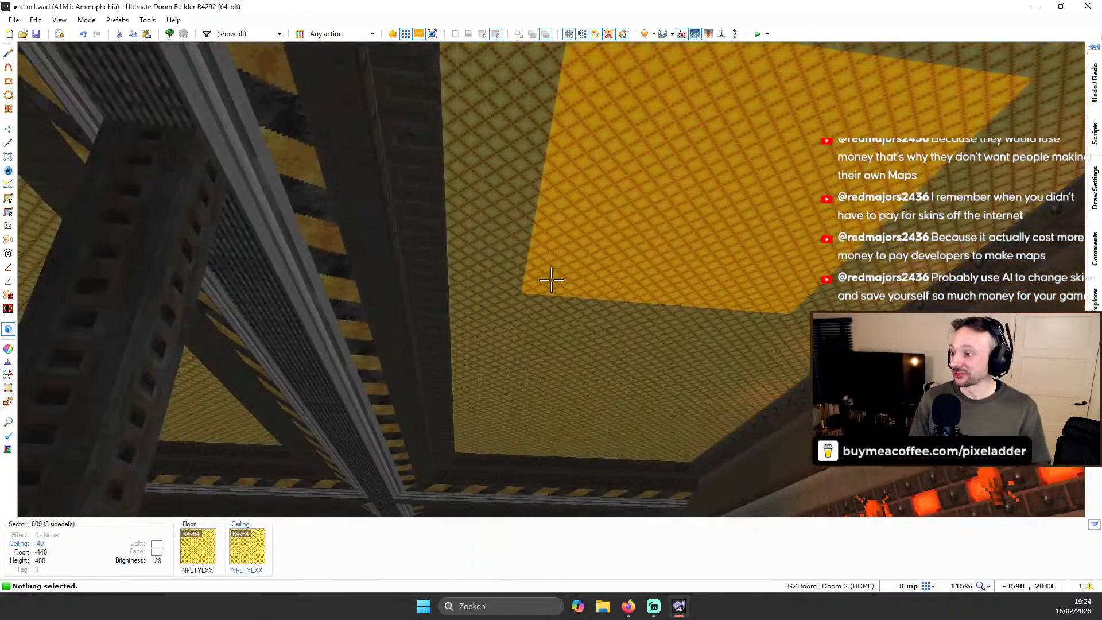
{"action": "key", "text": "w"}
{"action": "key", "text": "d"}
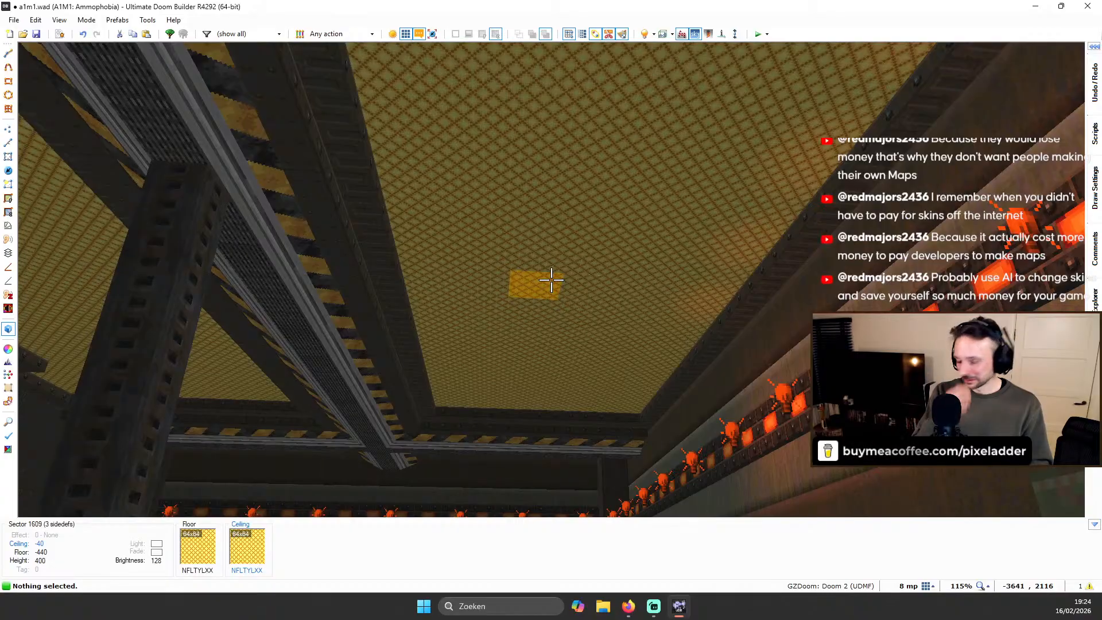
{"action": "key", "text": "a"}
{"action": "key", "text": "w"}
{"action": "key", "text": "d"}
{"action": "key", "text": "w"}
{"action": "key", "text": "s"}
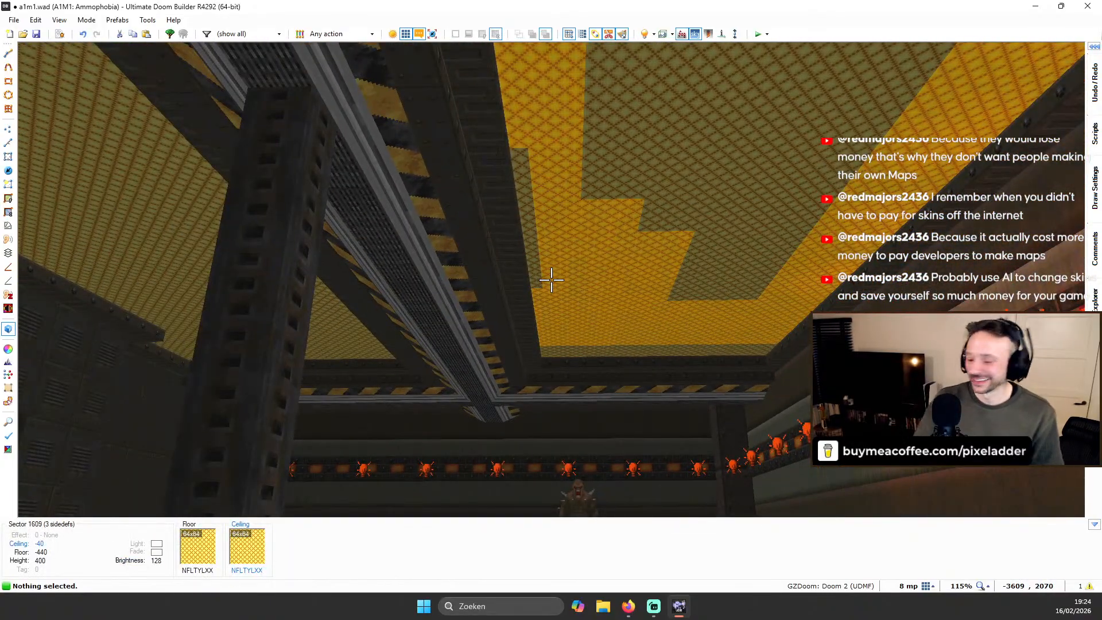
{"action": "key", "text": "a"}
{"action": "key", "text": "a"}
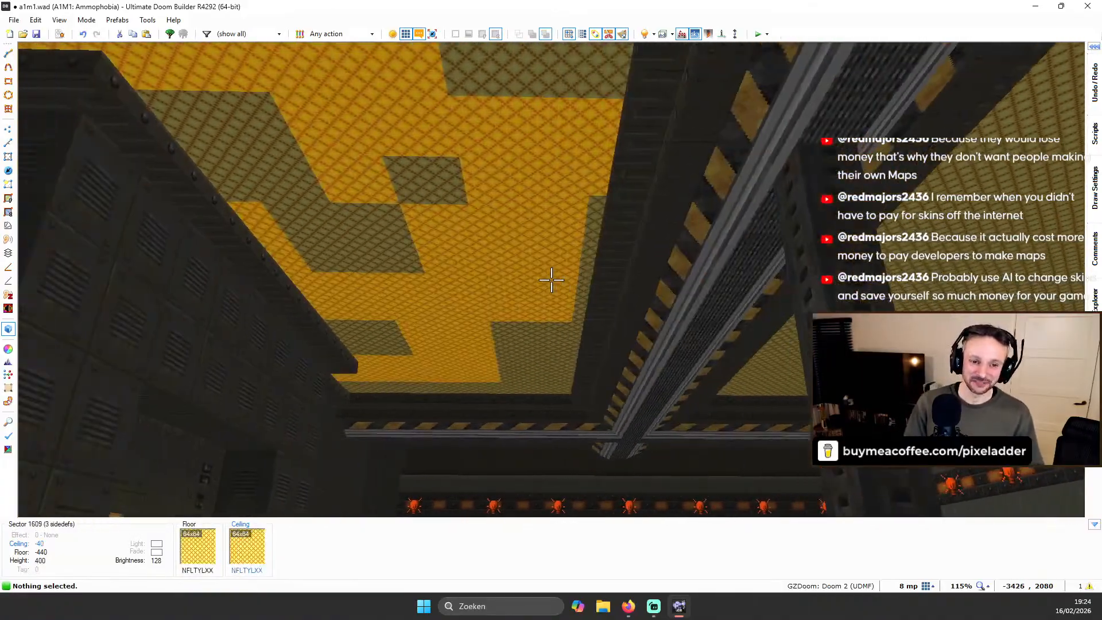
{"action": "key", "text": "d"}
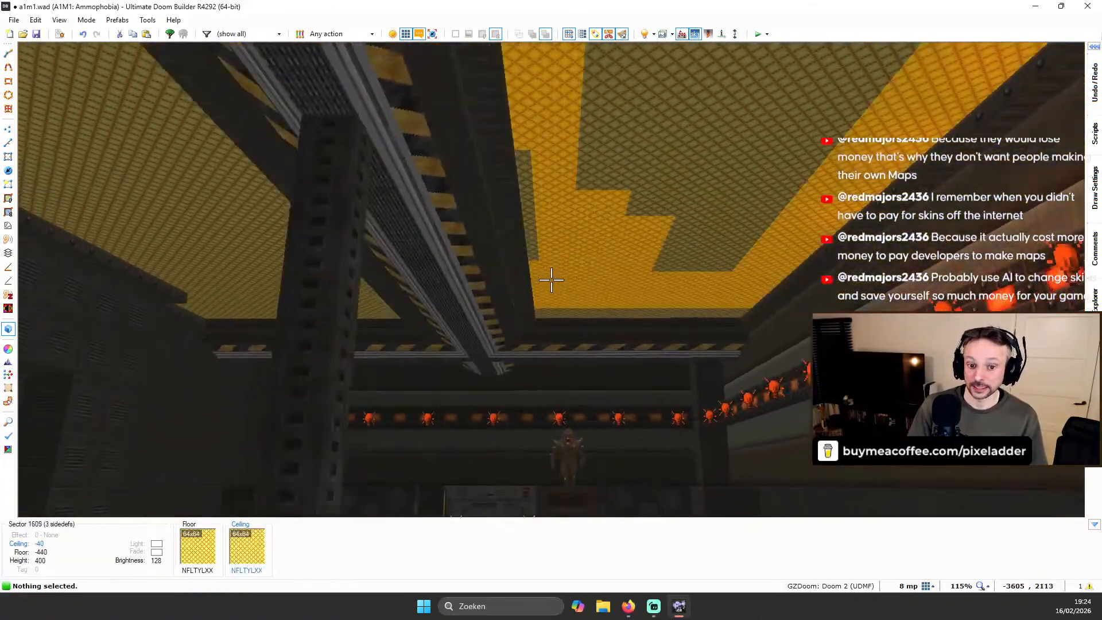
{"action": "key", "text": "d"}
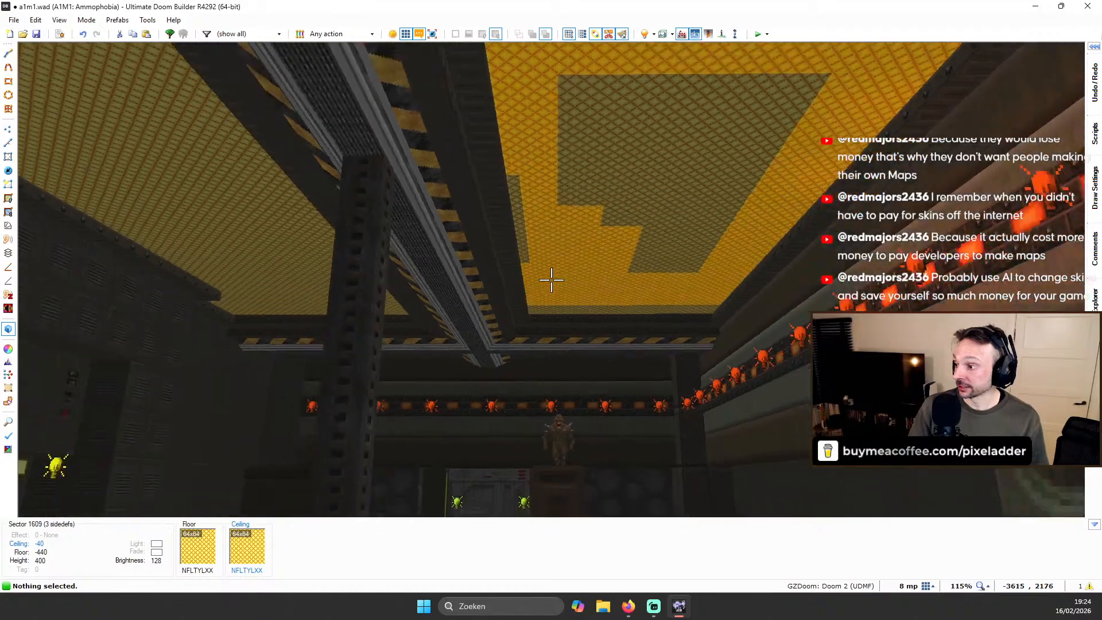
{"action": "key", "text": "w"}
{"action": "key", "text": "q"}
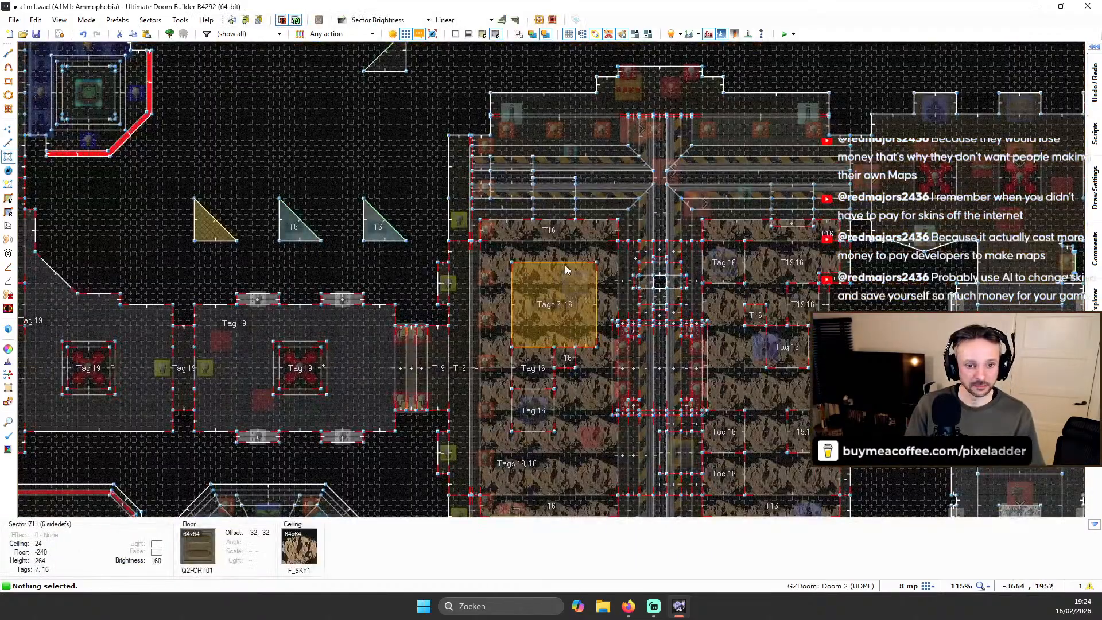
{"action": "scroll", "coordinate": [305, 209], "scroll_direction": "up", "scroll_amount": 2}
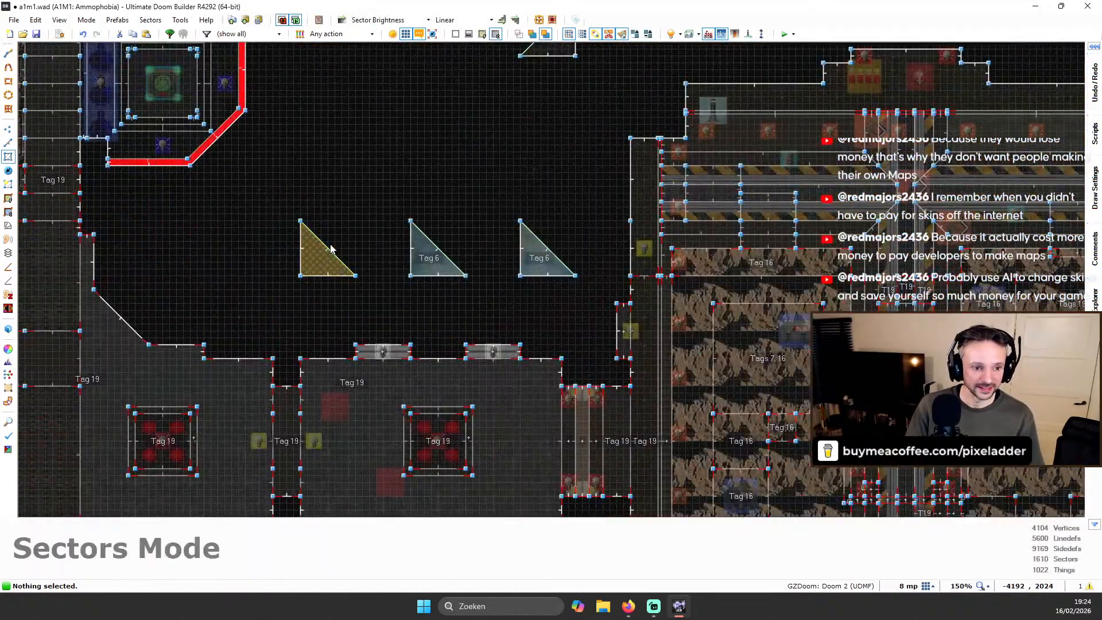
{"action": "key", "text": "l"}
{"action": "right_click", "coordinate": [331, 250]}
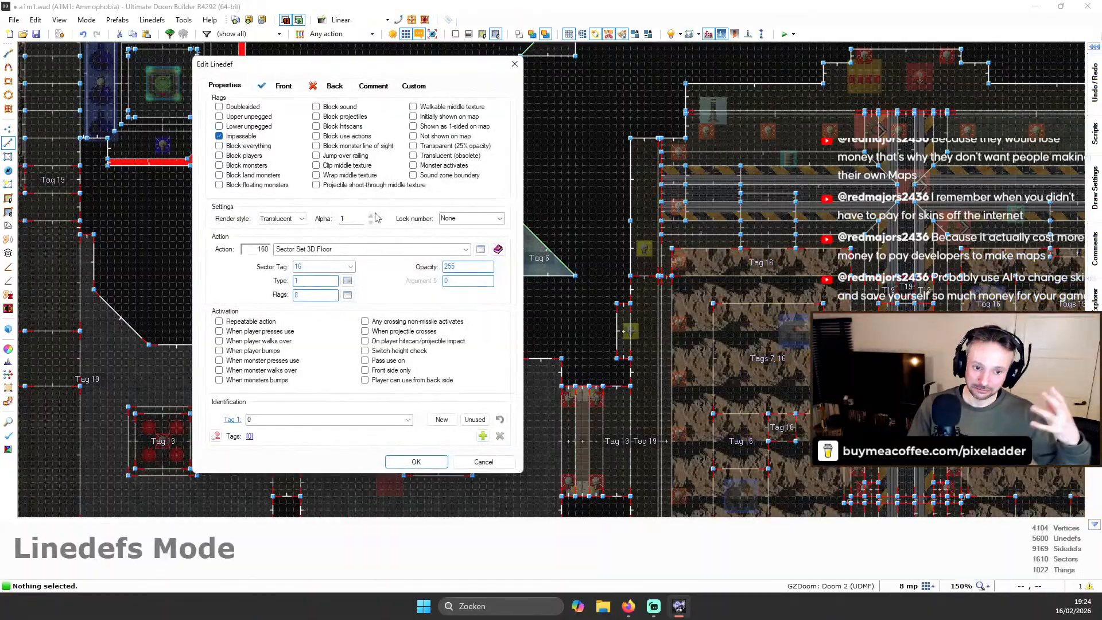
{"action": "left_click", "coordinate": [483, 461]}
Save the map to a1m1.wad
{"action": "scroll", "coordinate": [467, 366], "scroll_direction": "down", "scroll_amount": 10}
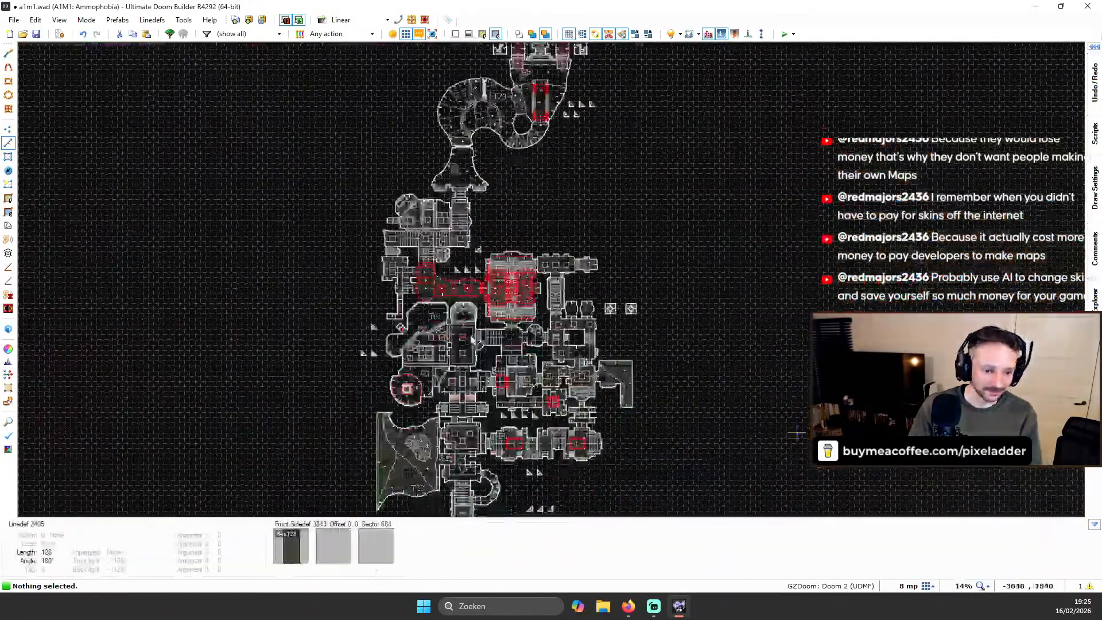
{"action": "scroll", "coordinate": [461, 362], "scroll_direction": "up", "scroll_amount": 5}
{"action": "key", "text": "ctrl+s"}
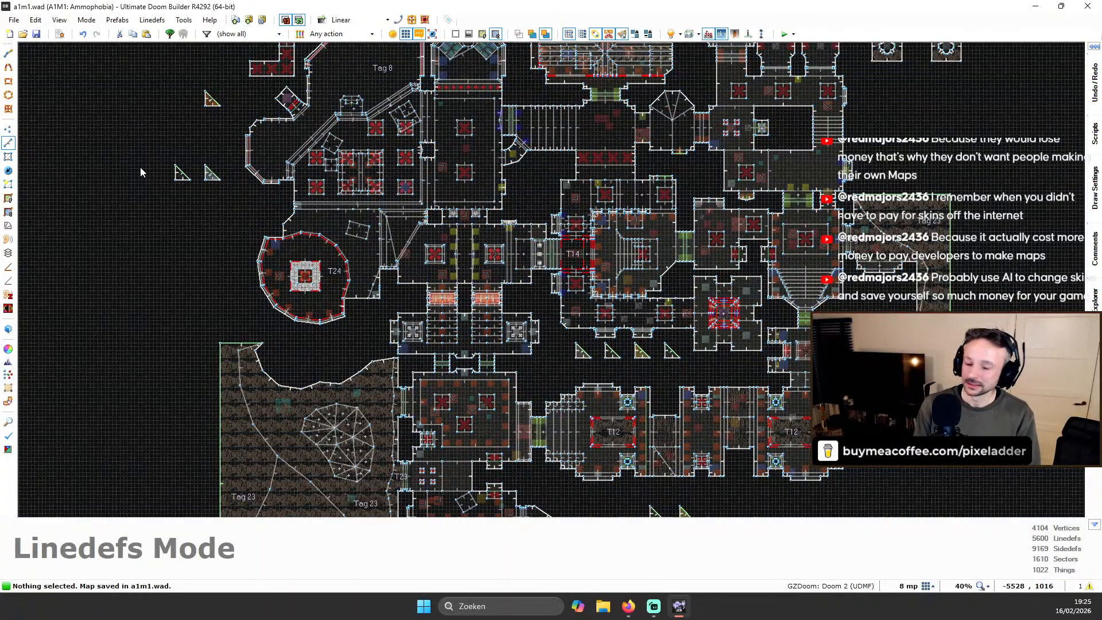
Look over the overall map layout, from the winding cave area in the north to the large hall in the south
{"action": "scroll", "coordinate": [226, 196], "scroll_direction": "down", "scroll_amount": 4}
{"action": "scroll", "coordinate": [522, 236], "scroll_direction": "up", "scroll_amount": 3}
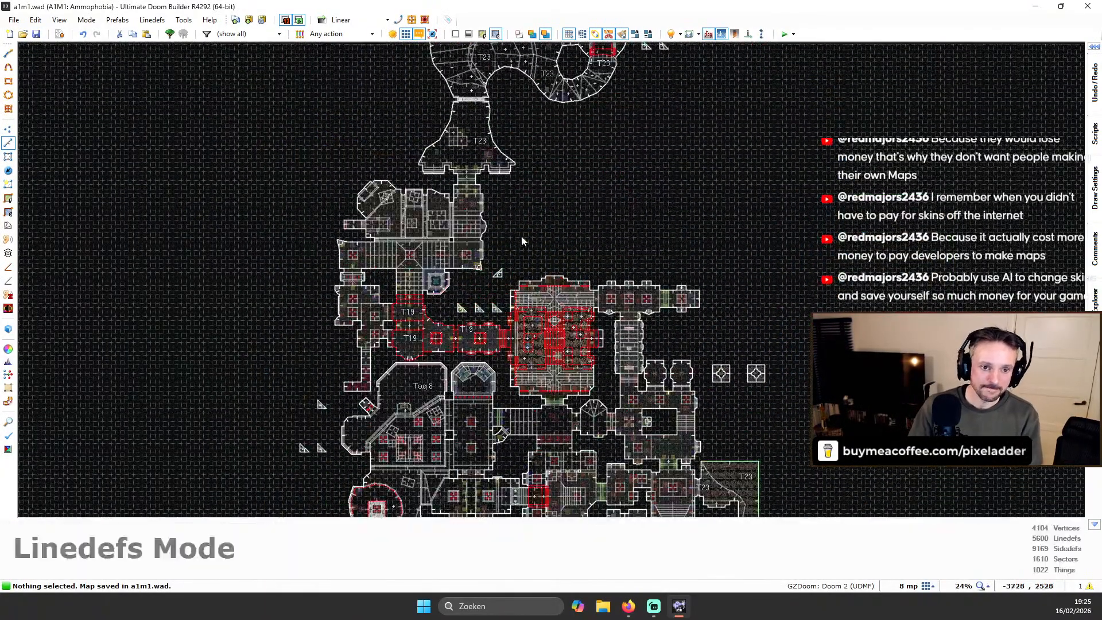
{"action": "scroll", "coordinate": [559, 220], "scroll_direction": "down", "scroll_amount": 4}
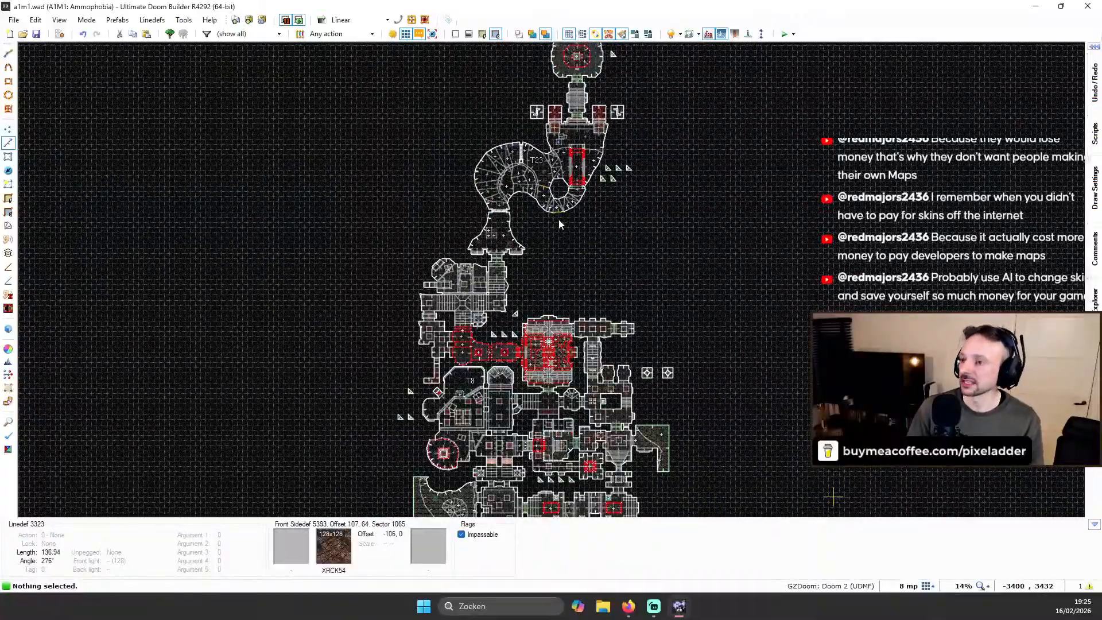
{"action": "key", "text": "Down"}
{"action": "key", "text": "Down"}
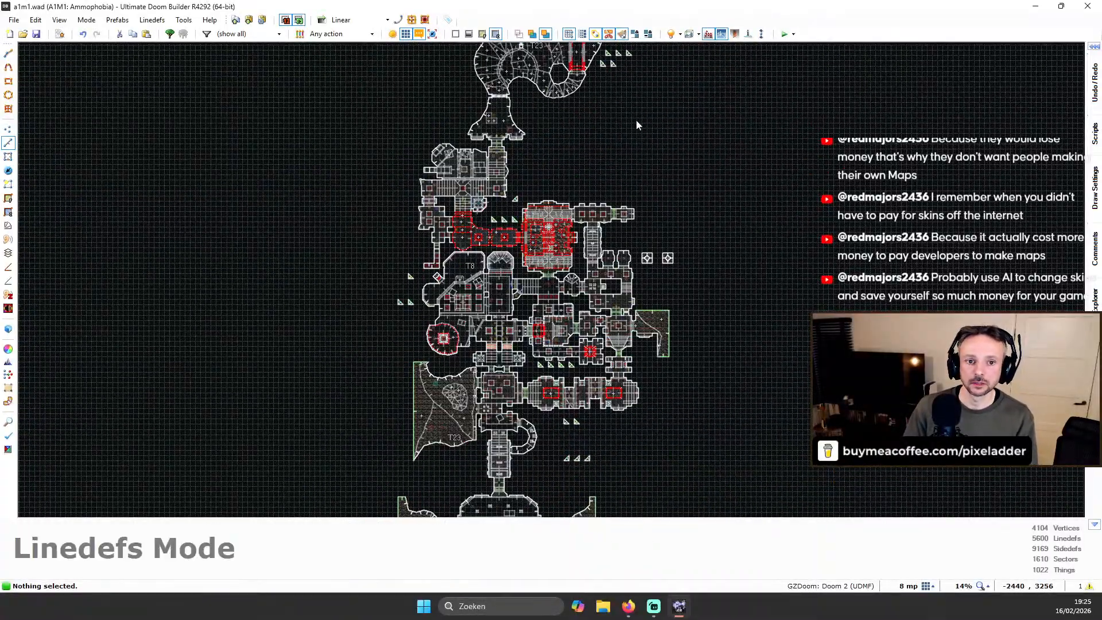
{"action": "key", "text": "Down"}
{"action": "key", "text": "Up"}
{"action": "key", "text": "Down"}
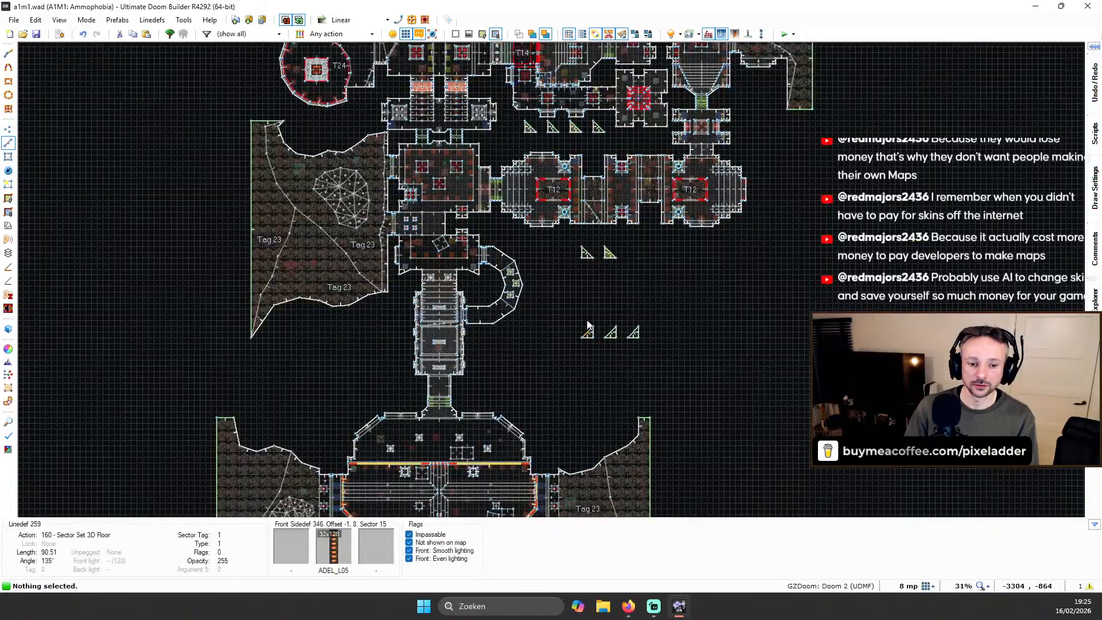
{"action": "scroll", "coordinate": [601, 269], "scroll_direction": "down", "scroll_amount": 2}
{"action": "scroll", "coordinate": [606, 274], "scroll_direction": "up", "scroll_amount": 4}
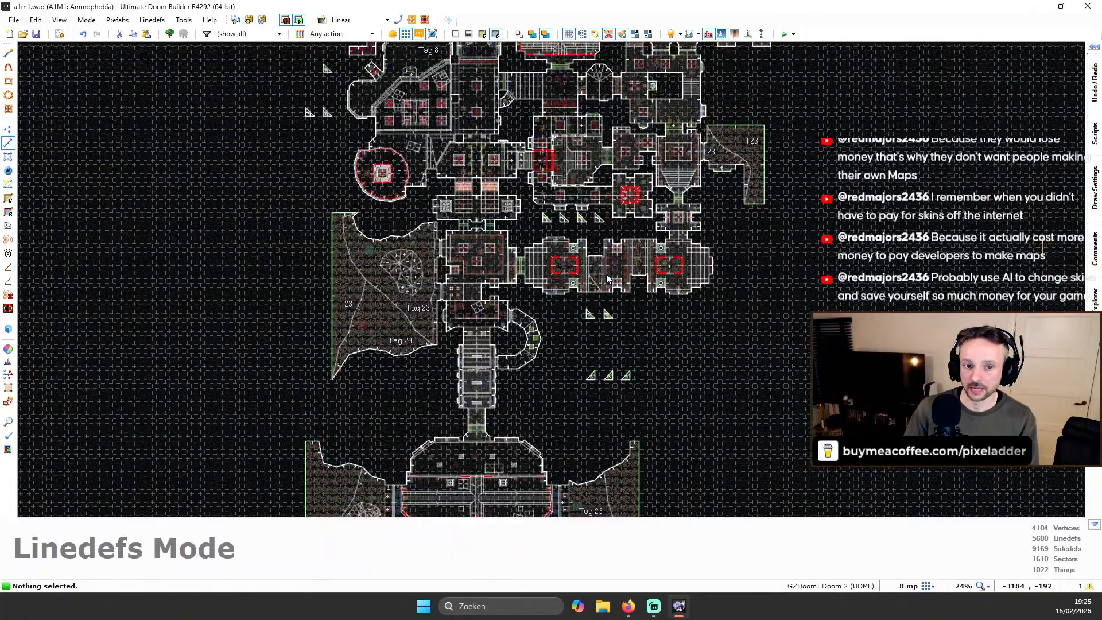
{"action": "scroll", "coordinate": [596, 240], "scroll_direction": "down", "scroll_amount": 4}
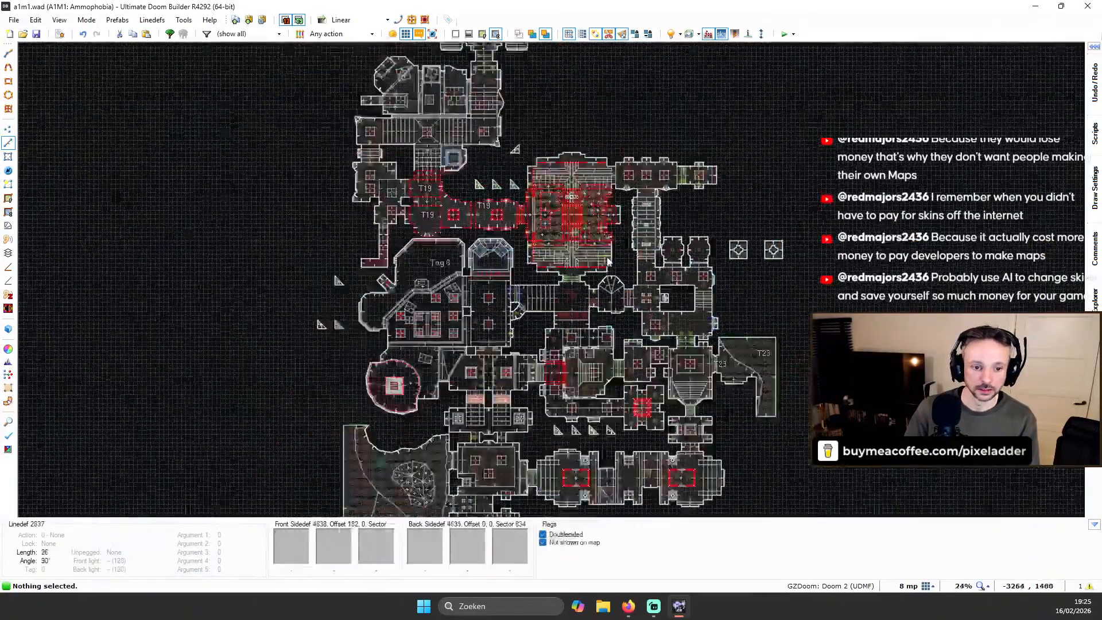
{"action": "scroll", "coordinate": [552, 168], "scroll_direction": "up", "scroll_amount": 4}
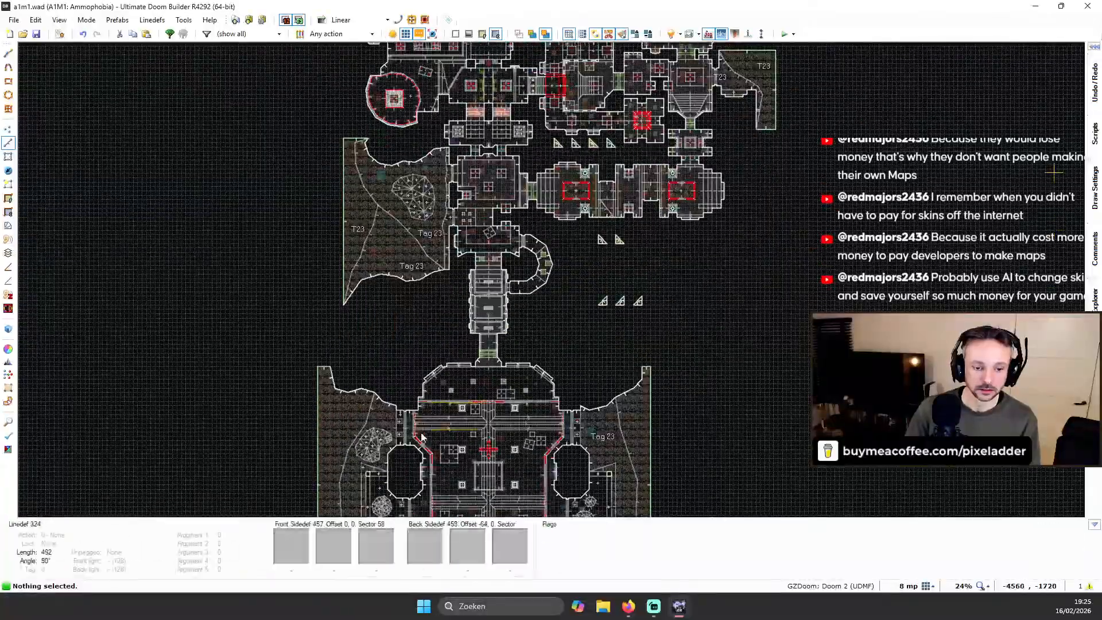
Reduce the opacity of the Sector Set 3D Floor action on the control sector's diagonal line and inspect the skylight panes in 3D
{"action": "scroll", "coordinate": [552, 168], "scroll_direction": "up", "scroll_amount": 8}
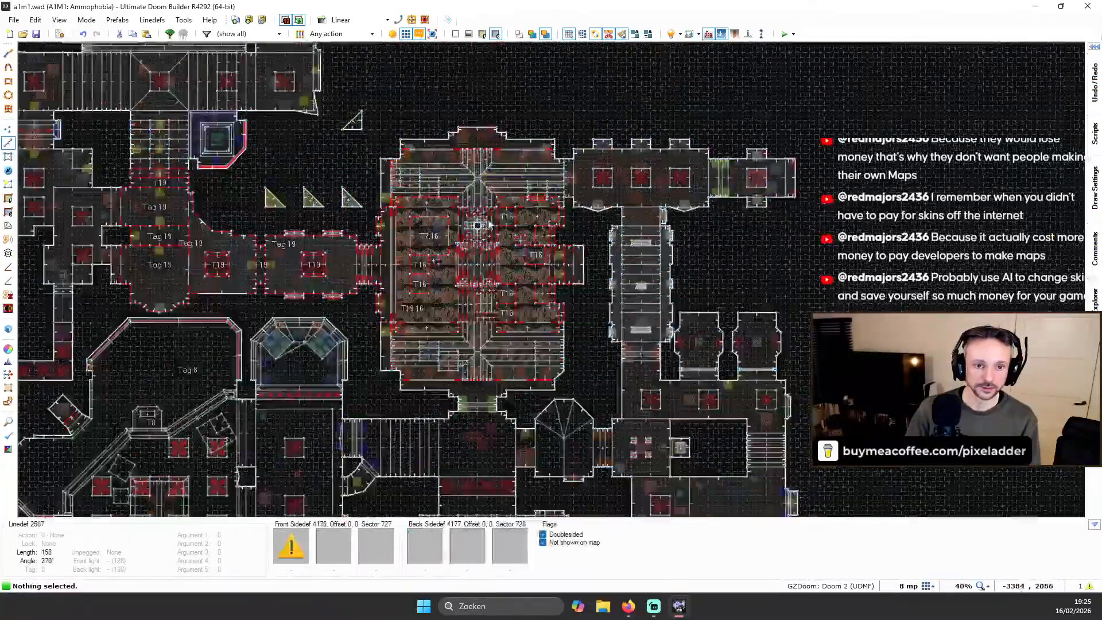
{"action": "right_click", "coordinate": [72, 170]}
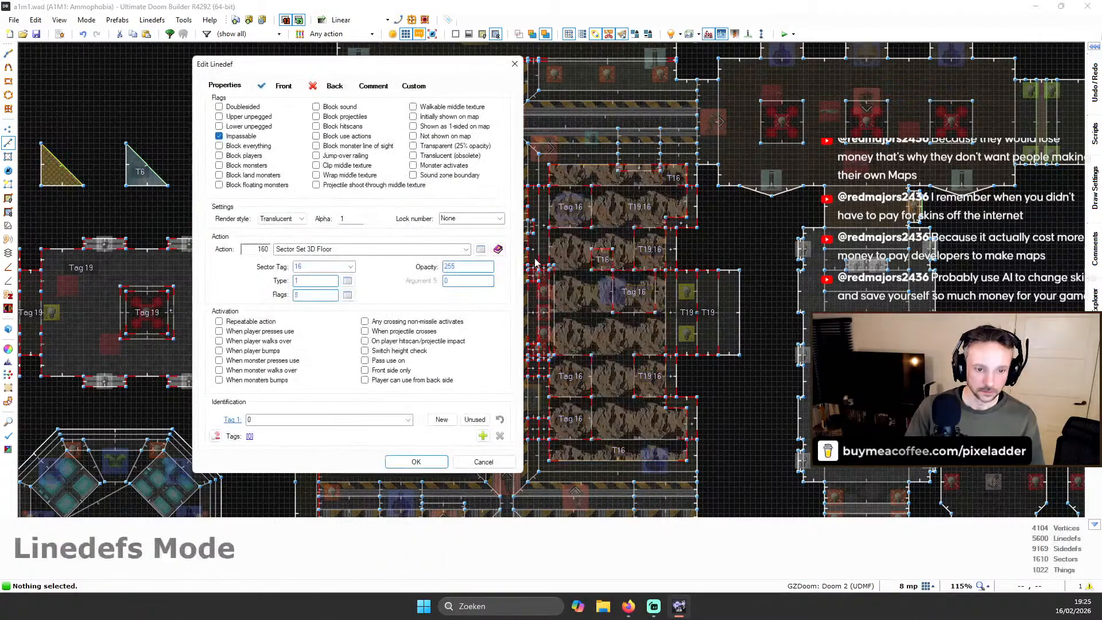
{"action": "left_click", "coordinate": [478, 265]}
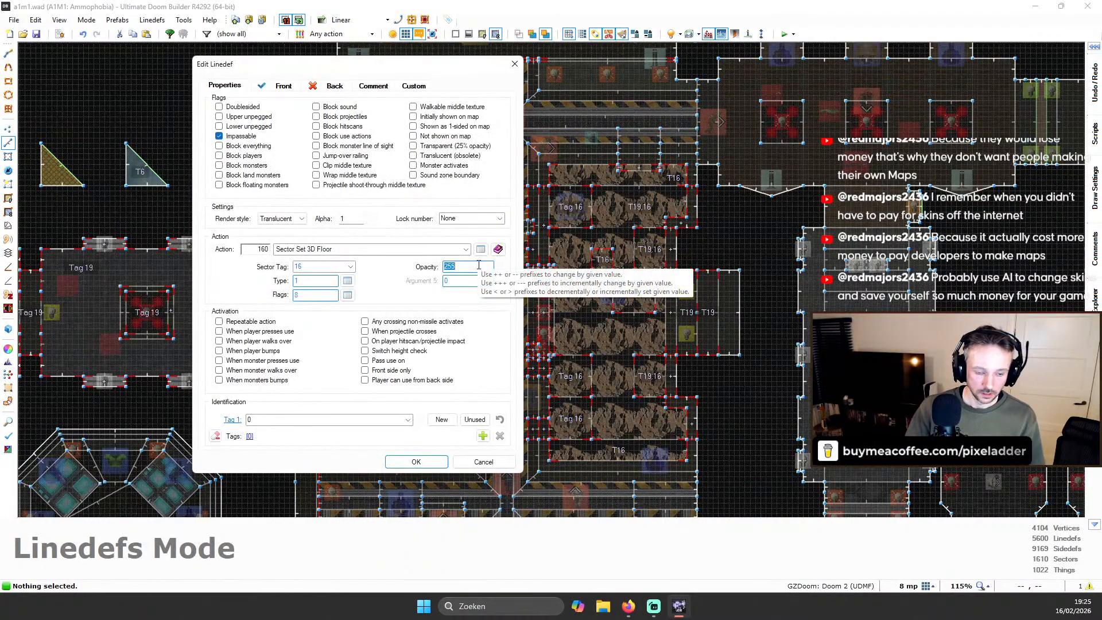
{"action": "key", "text": "Return"}
{"action": "key", "text": "w"}
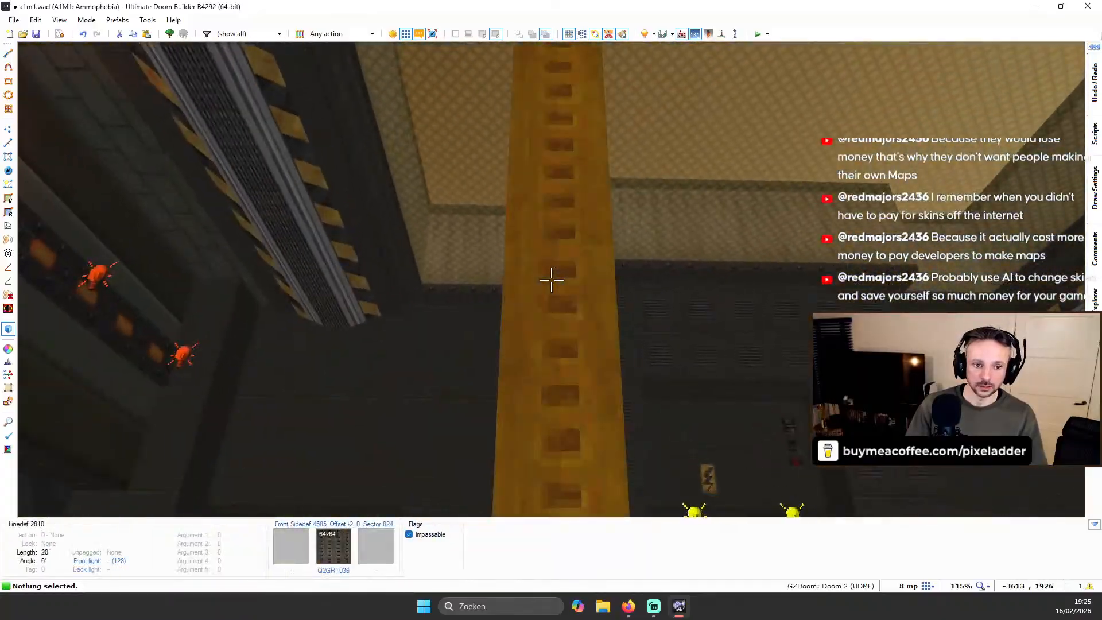
{"action": "key", "text": "w"}
{"action": "key", "text": "s"}
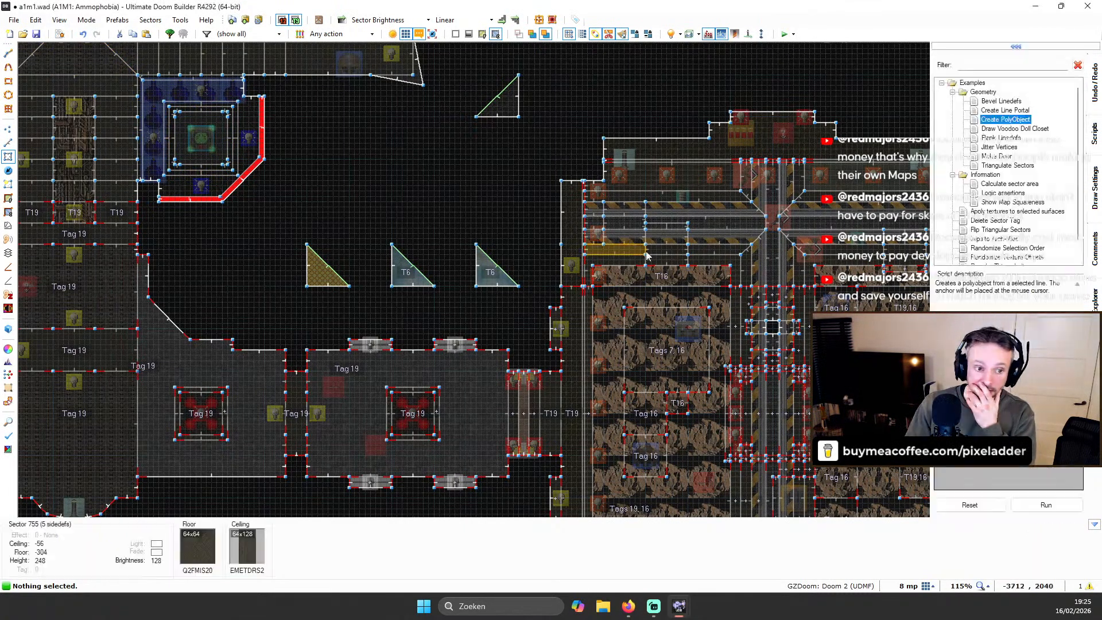
{"action": "right_click", "coordinate": [321, 274]}
{"action": "left_click", "coordinate": [198, 195]}
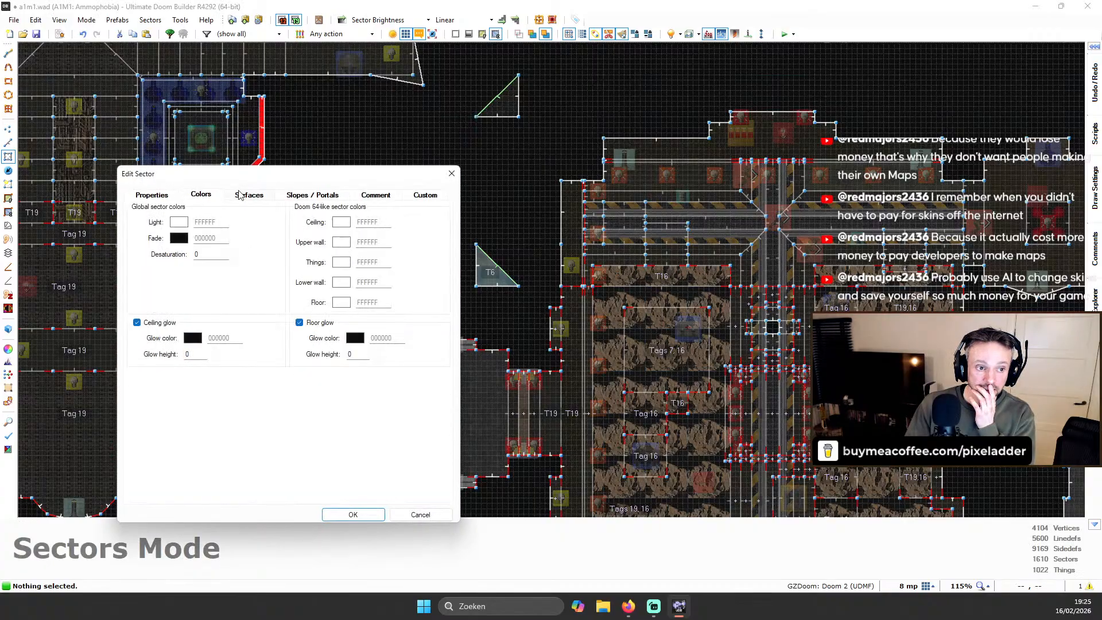
{"action": "left_click", "coordinate": [255, 196]}
{"action": "left_click", "coordinate": [211, 197]}
{"action": "left_click", "coordinate": [171, 239]}
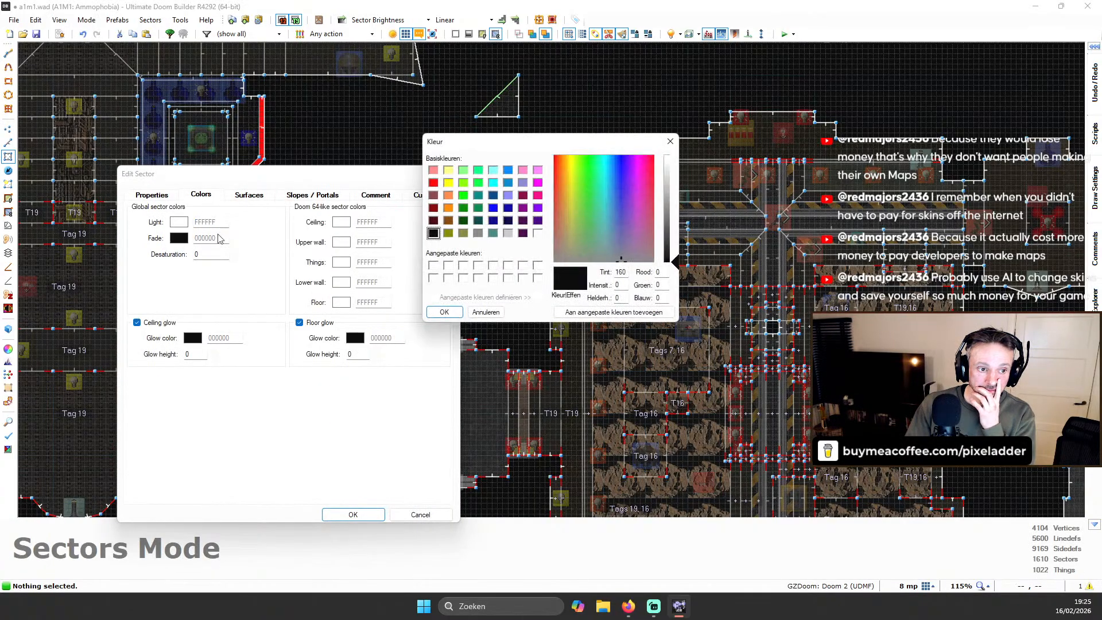
{"action": "left_click", "coordinate": [651, 313]}
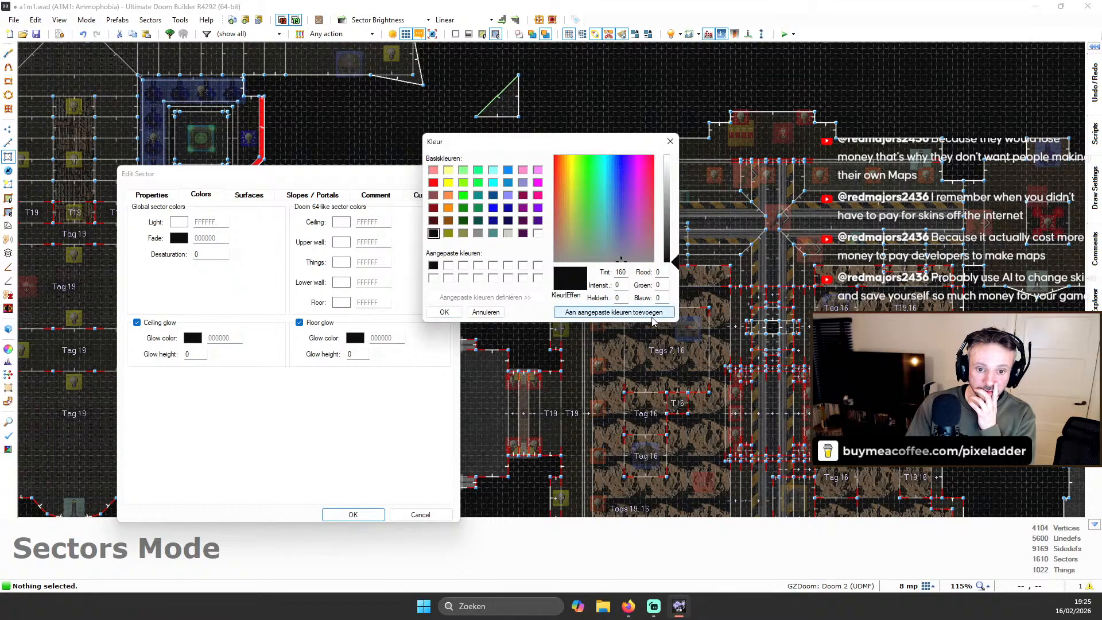
{"action": "left_click", "coordinate": [444, 312]}
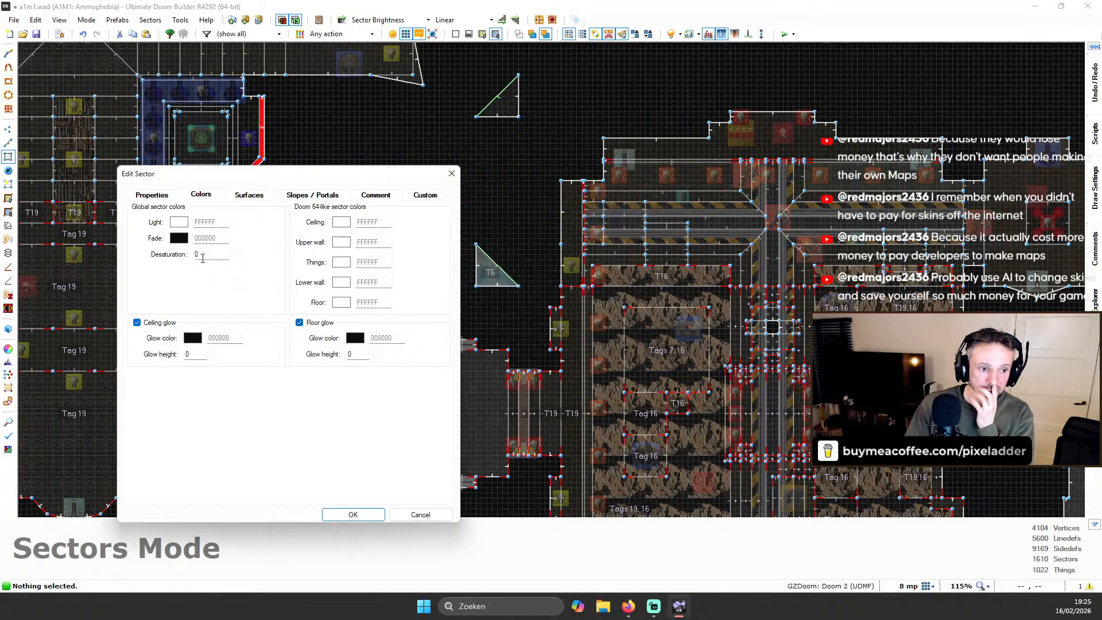
{"action": "left_click", "coordinate": [431, 515]}
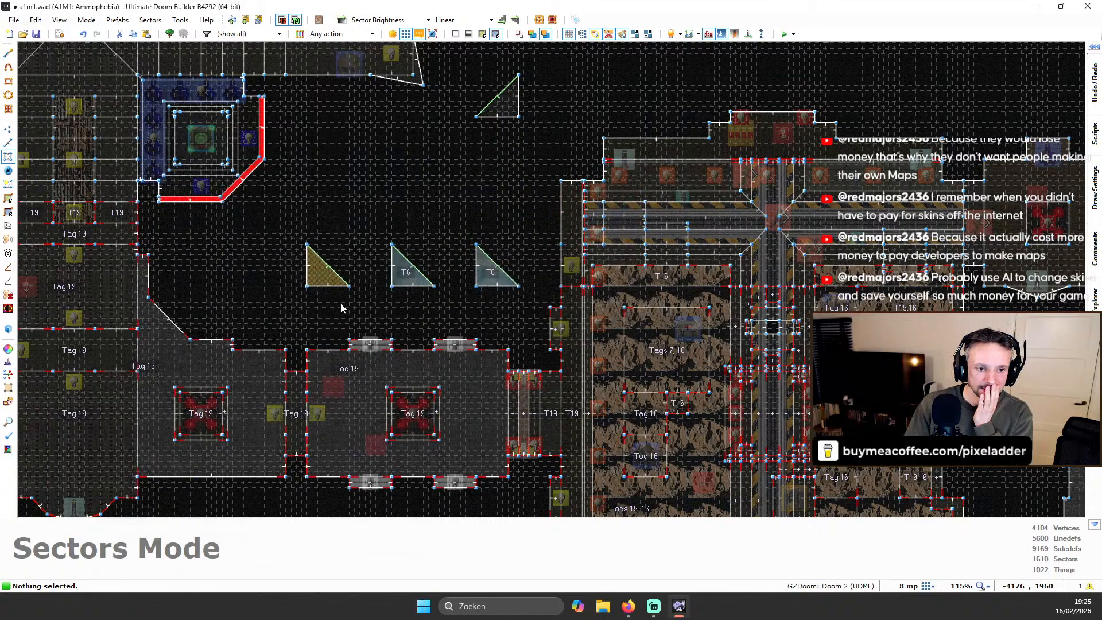
{"action": "right_click", "coordinate": [337, 269]}
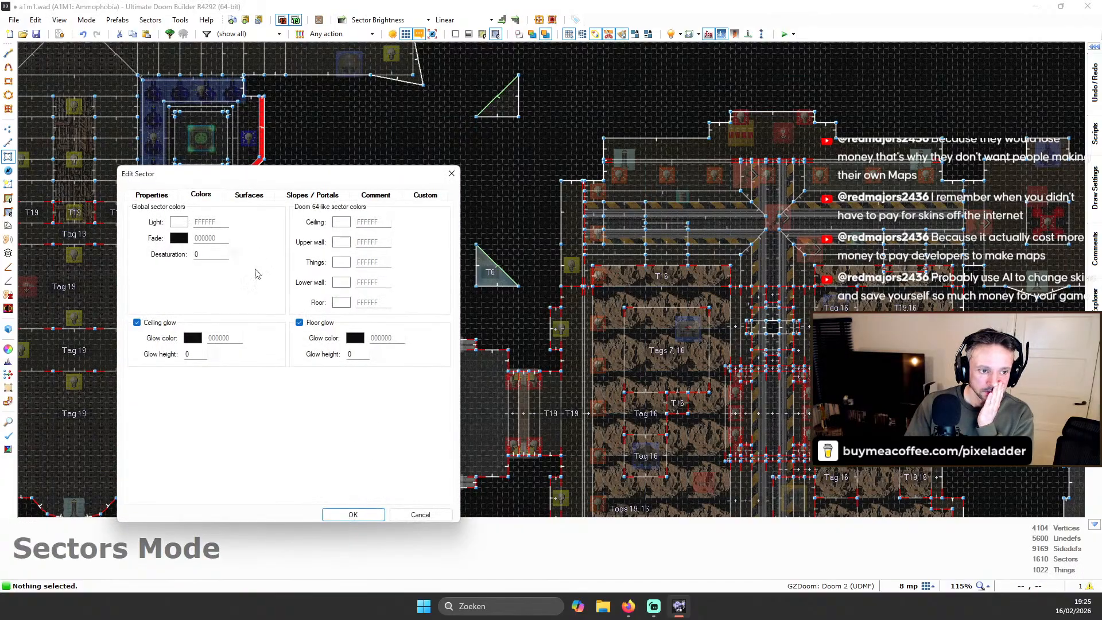
{"action": "left_click", "coordinate": [420, 514]}
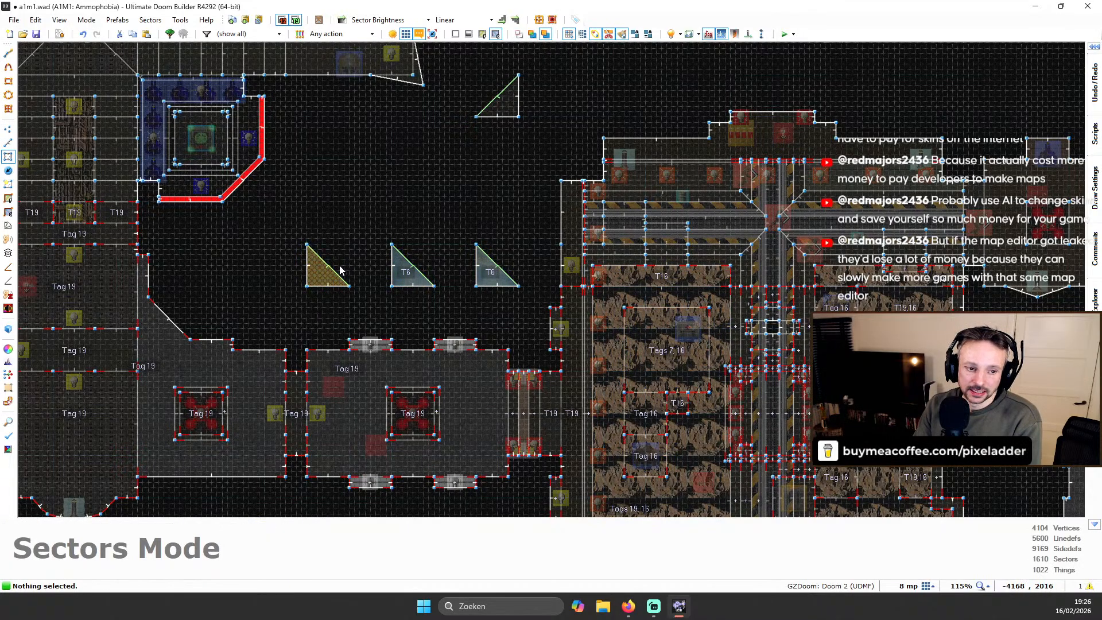
Set the global fade colour of the yellow triangular control sector to RGB 150, 115, 74
{"action": "left_click", "coordinate": [60, 34]}
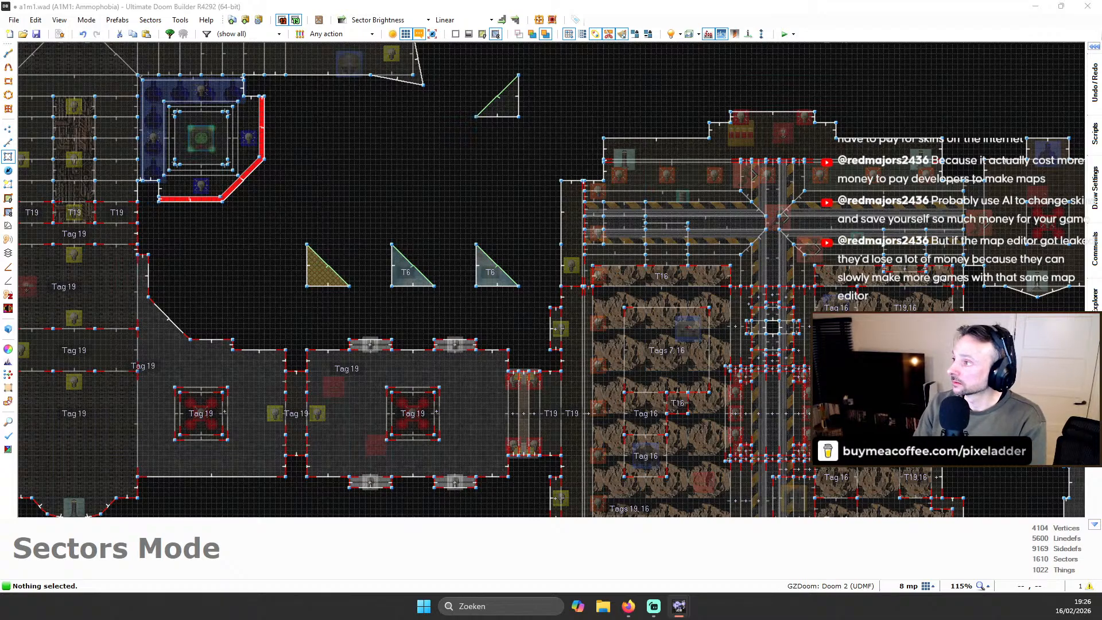
{"action": "right_click", "coordinate": [332, 277]}
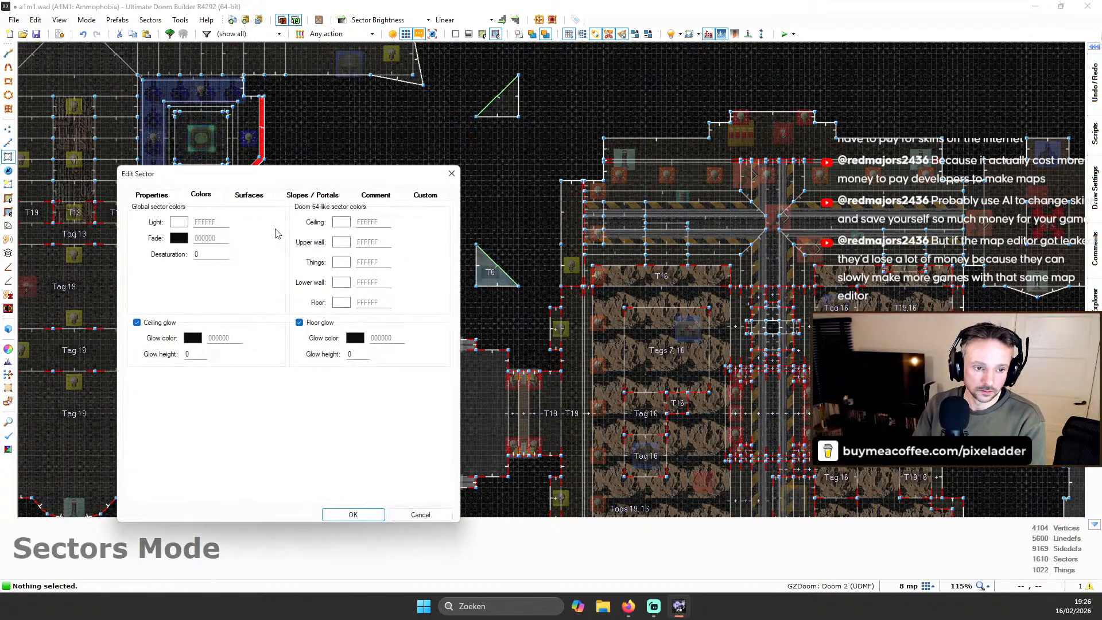
{"action": "left_click", "coordinate": [178, 238]}
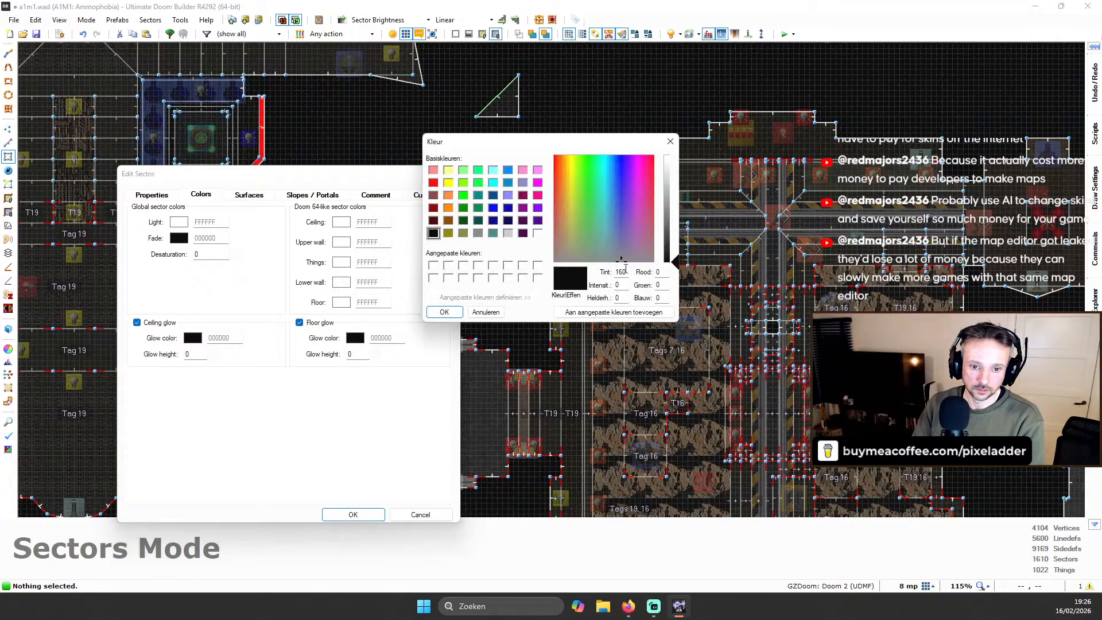
{"action": "type", "text": "1"}
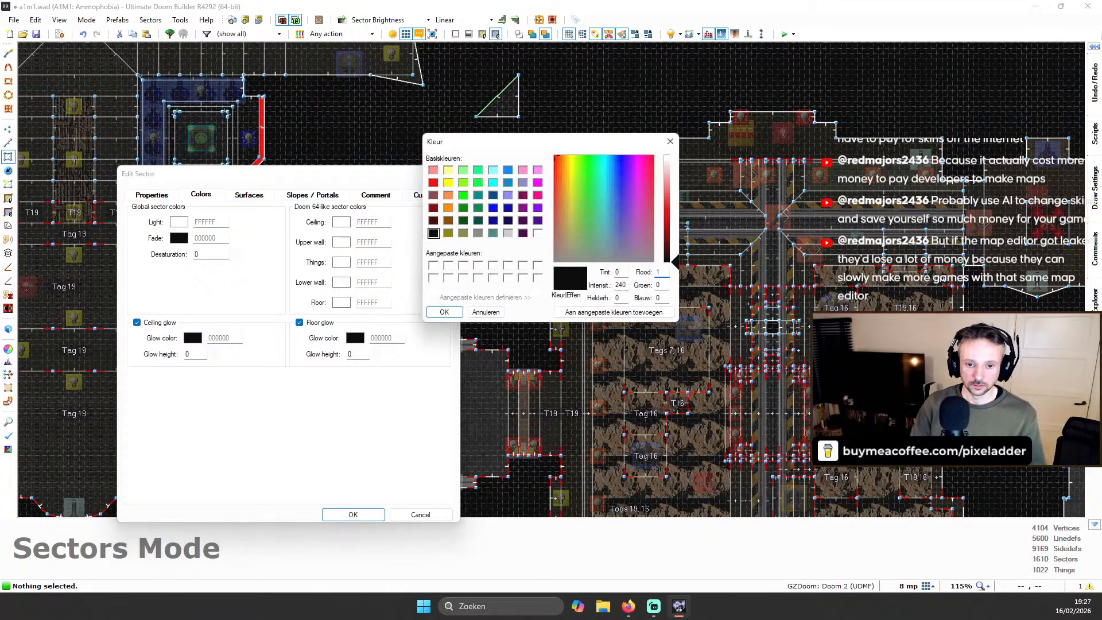
{"action": "type", "text": "50"}
{"action": "key", "text": "Tab"}
{"action": "type", "text": "11"}
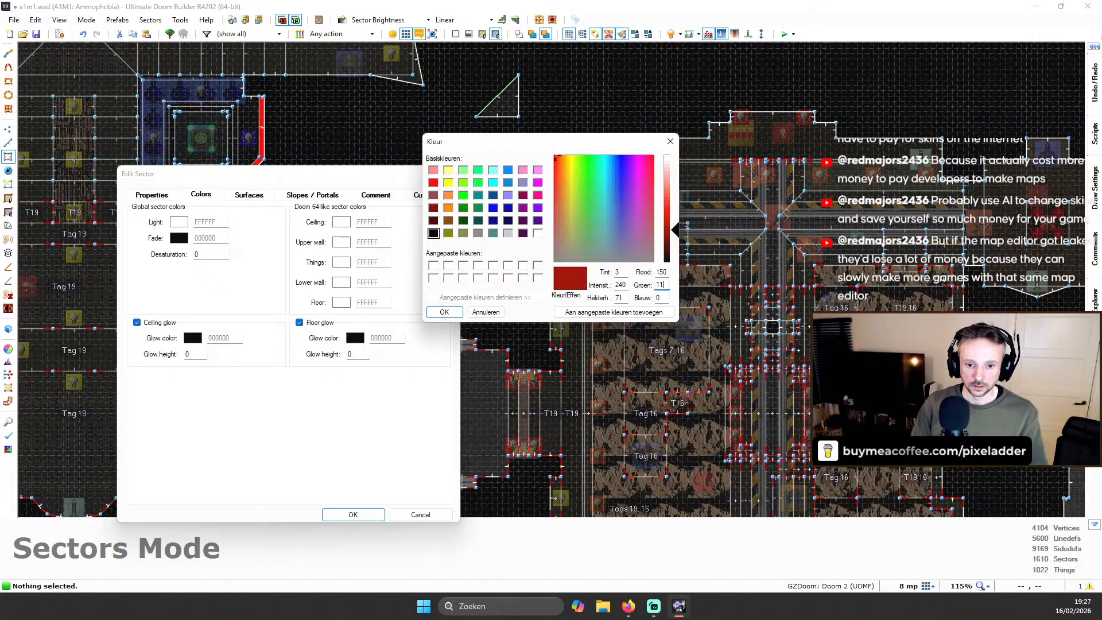
{"action": "type", "text": "574"}
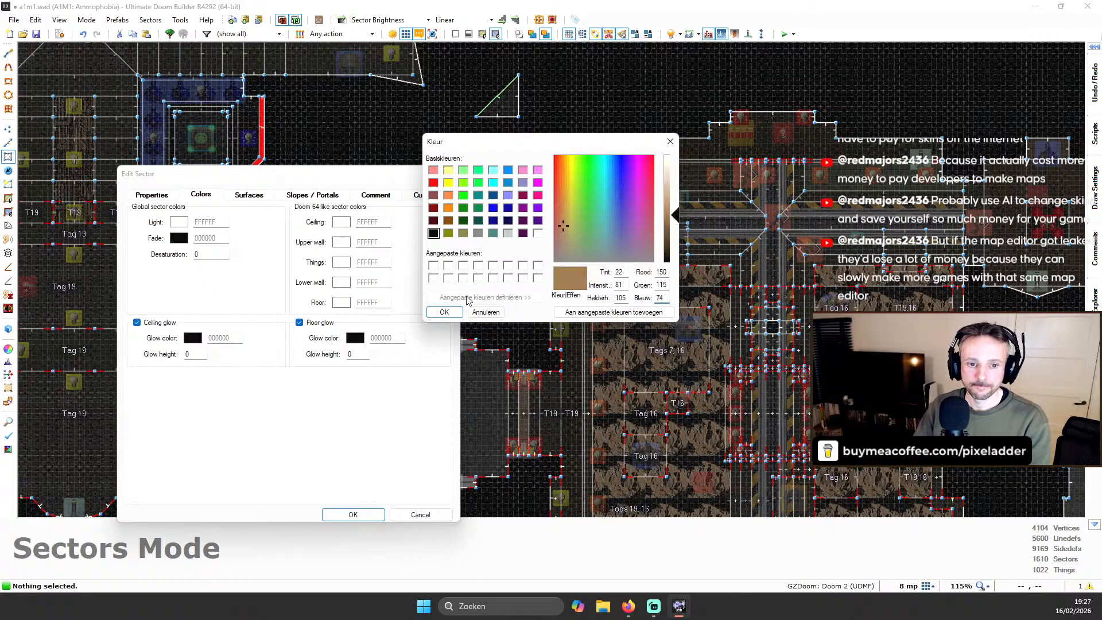
{"action": "left_click", "coordinate": [444, 311]}
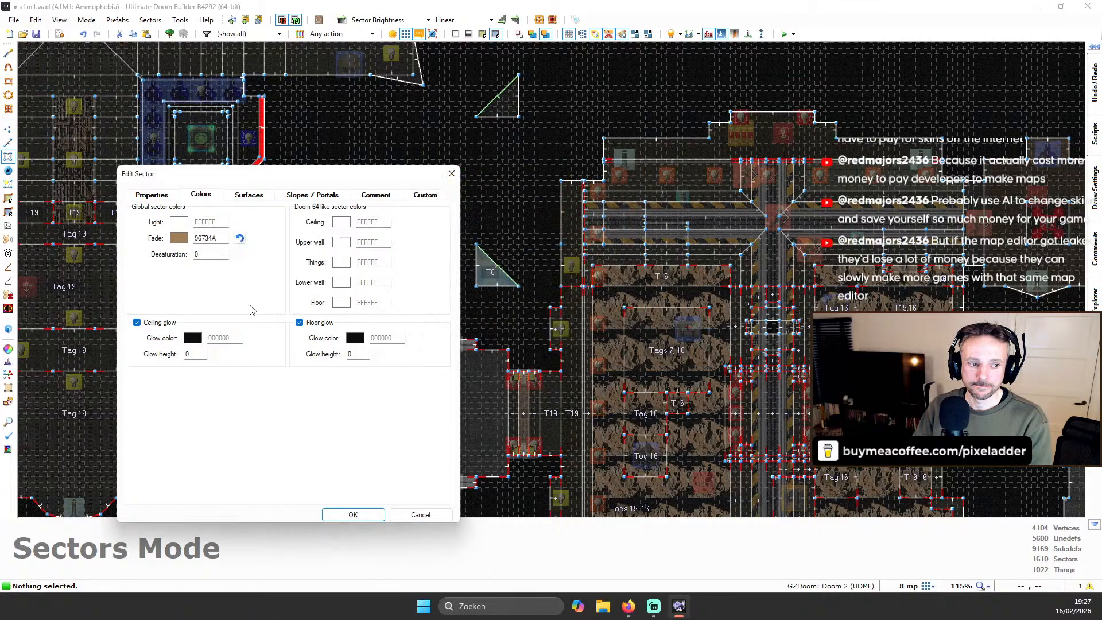
{"action": "left_click", "coordinate": [353, 515]}
Inspect the control sector, the skylight panes and the surrounding ceiling beams in 3D from several spots in the crate room
{"action": "key", "text": "q"}
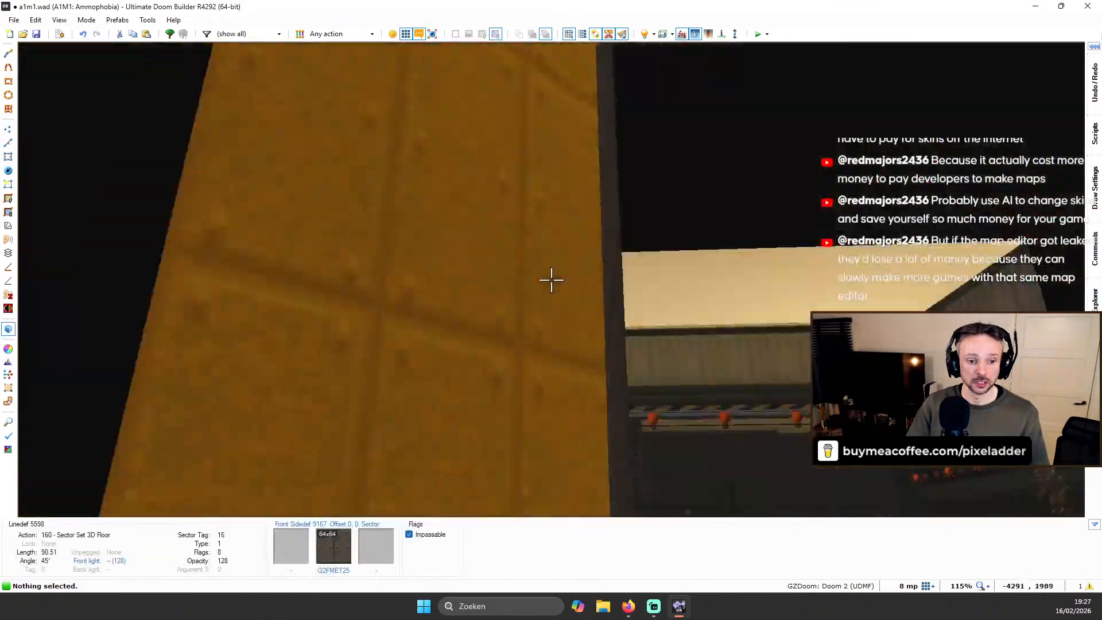
{"action": "key", "text": "w"}
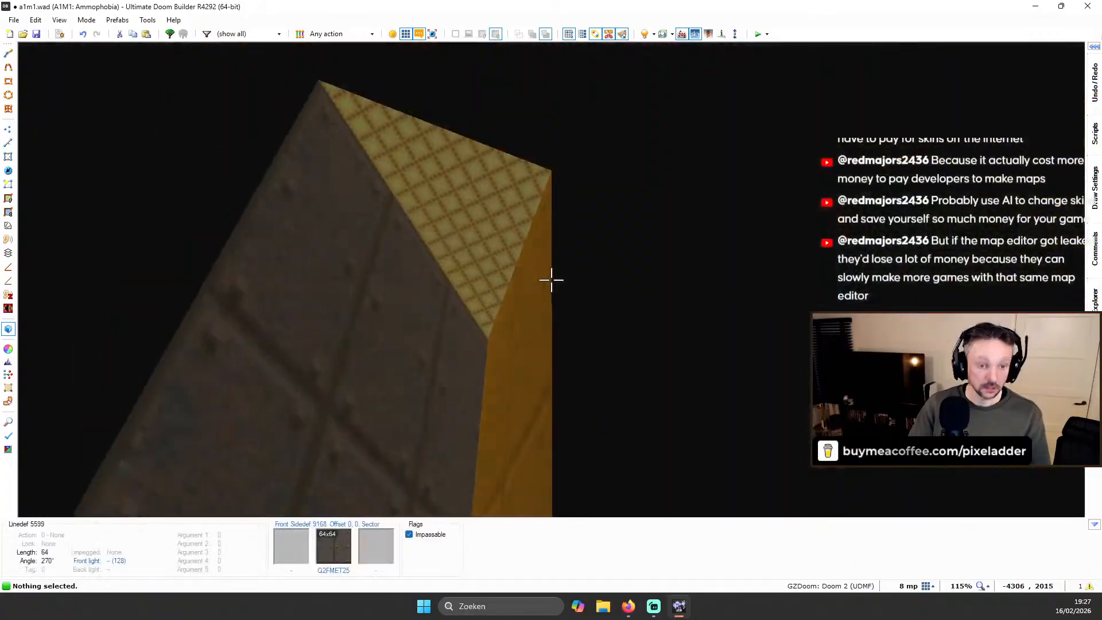
{"action": "key", "text": "w"}
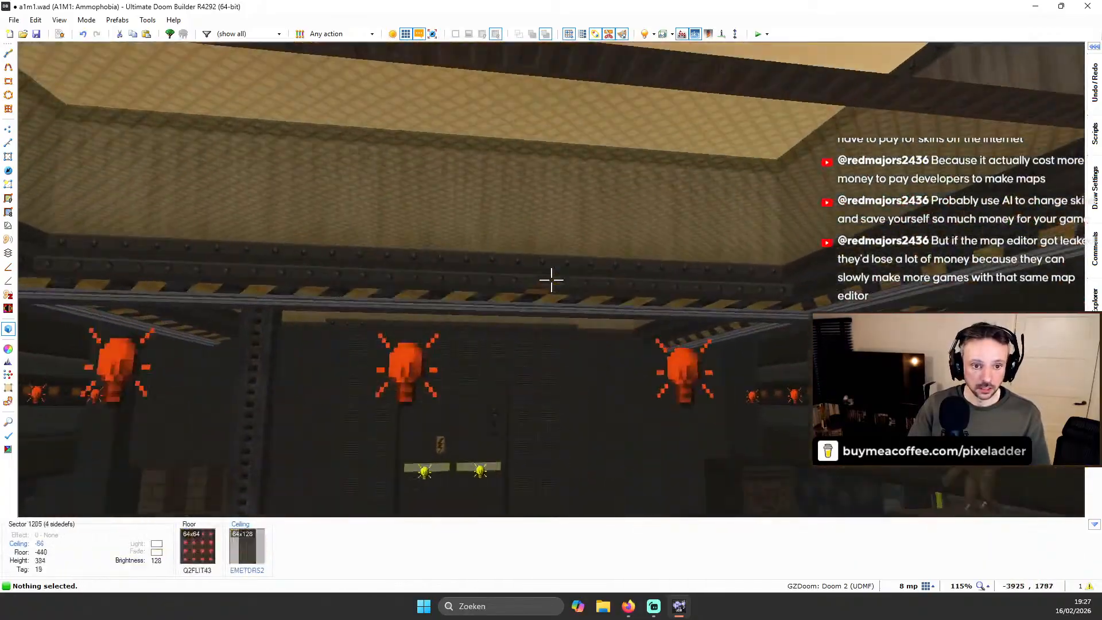
{"action": "key", "text": "w"}
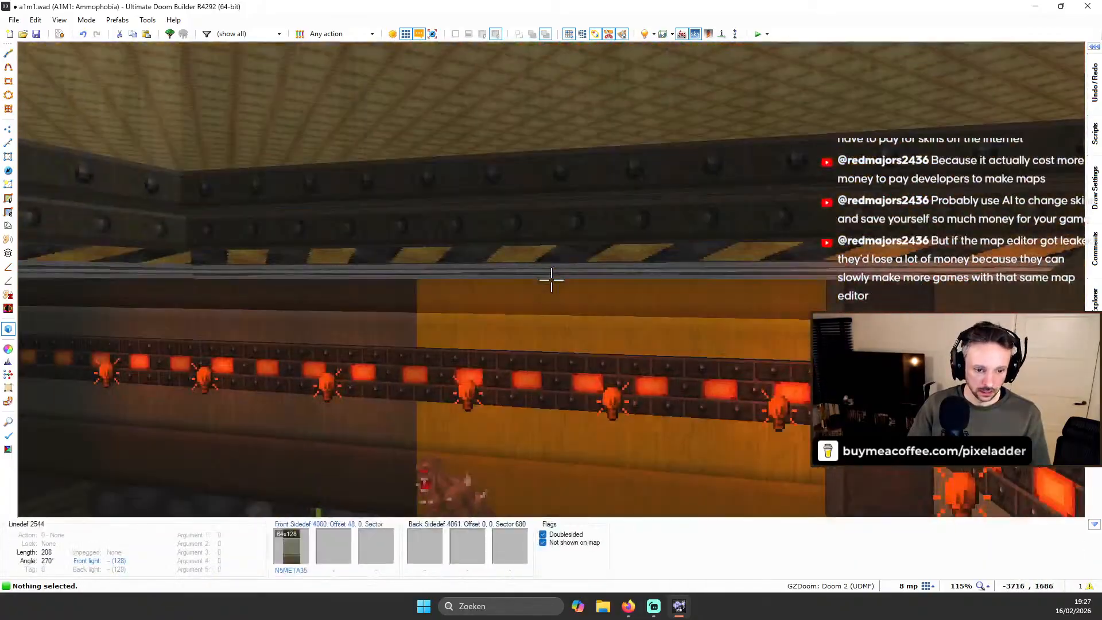
{"action": "key", "text": "w"}
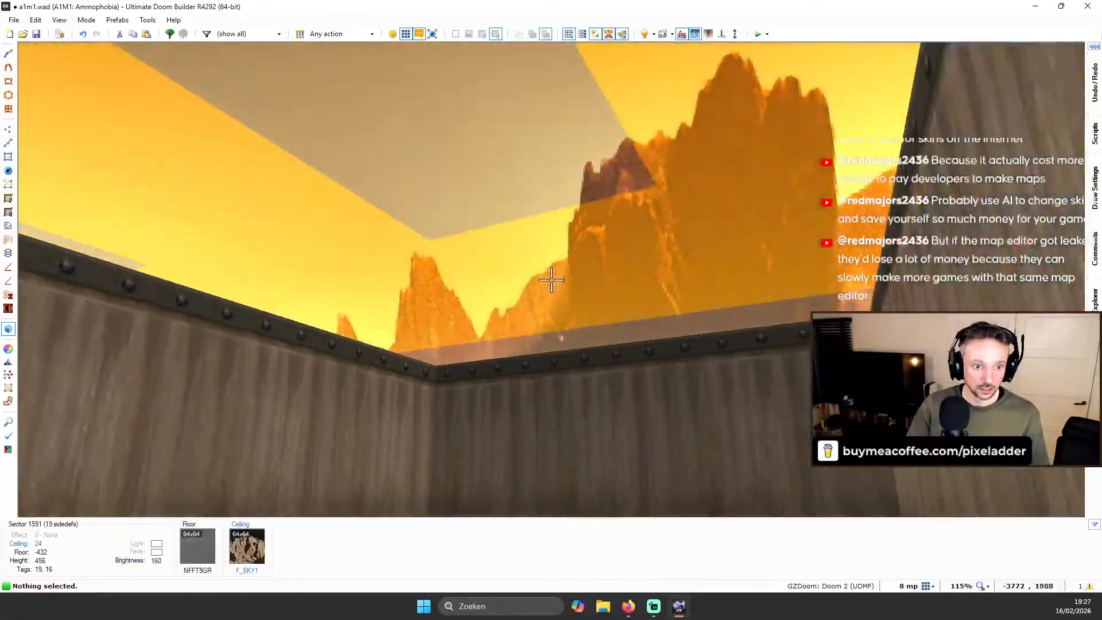
{"action": "key", "text": "w"}
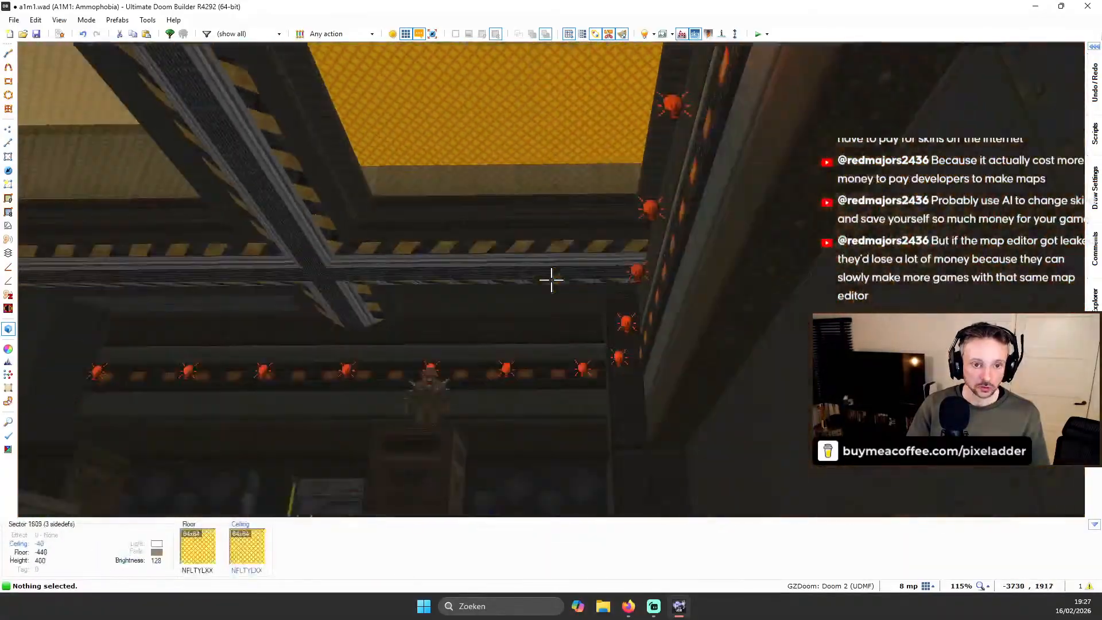
{"action": "key", "text": "a"}
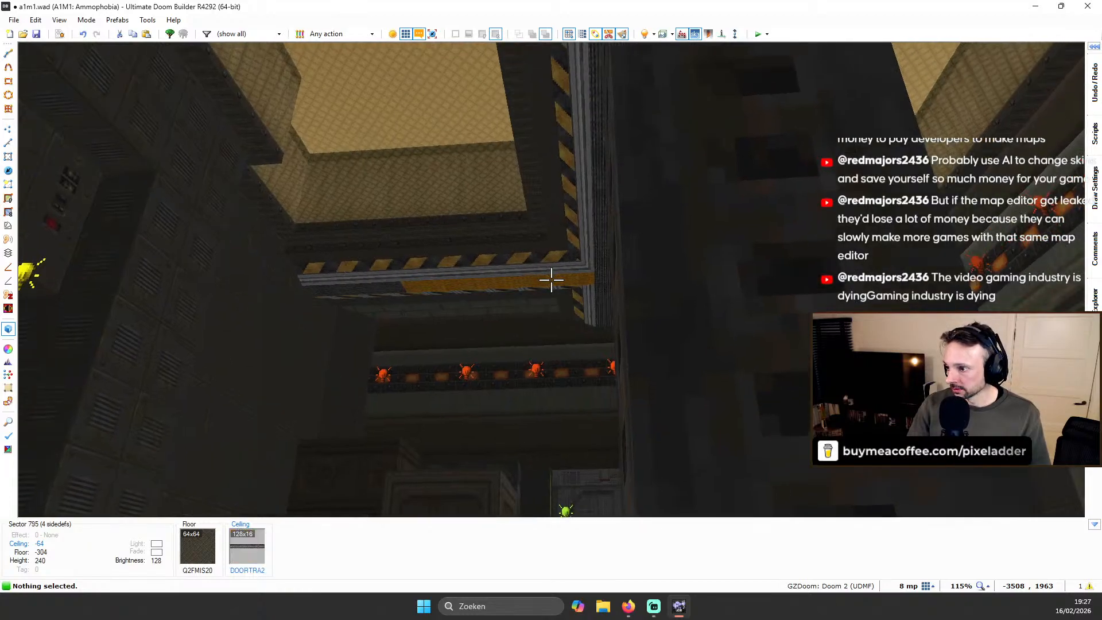
{"action": "key", "text": "w"}
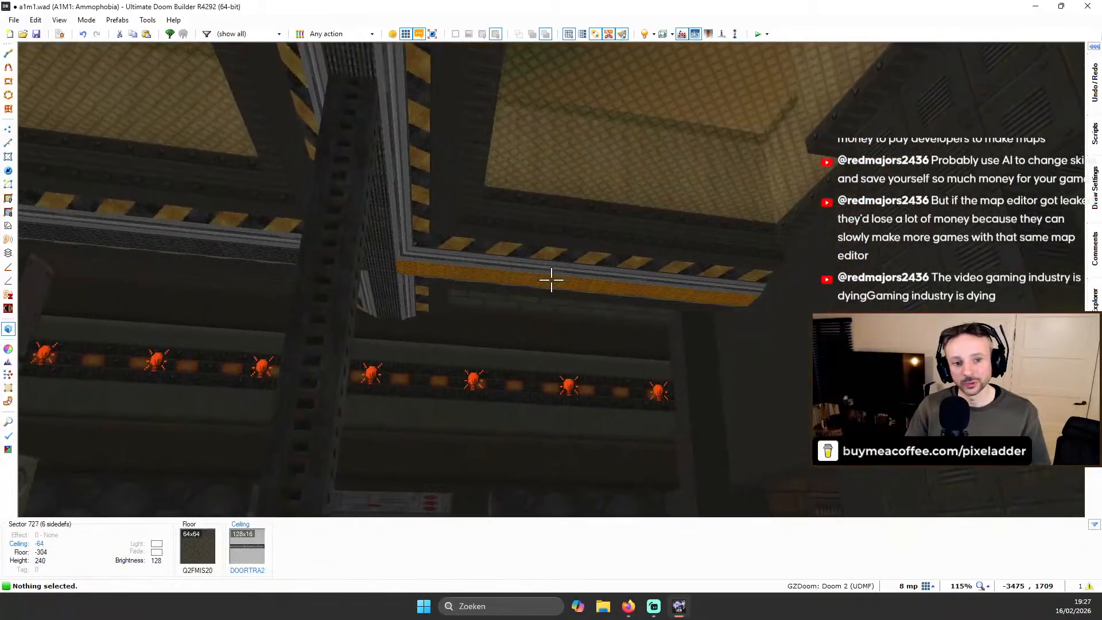
{"action": "key", "text": "w"}
{"action": "key", "text": "s"}
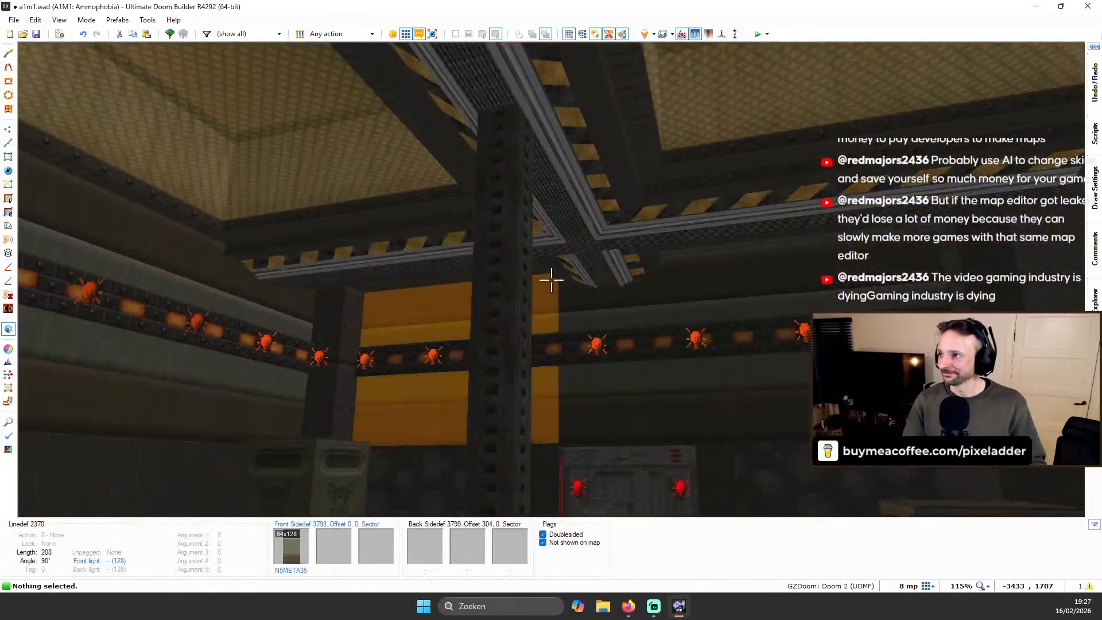
{"action": "key", "text": "a"}
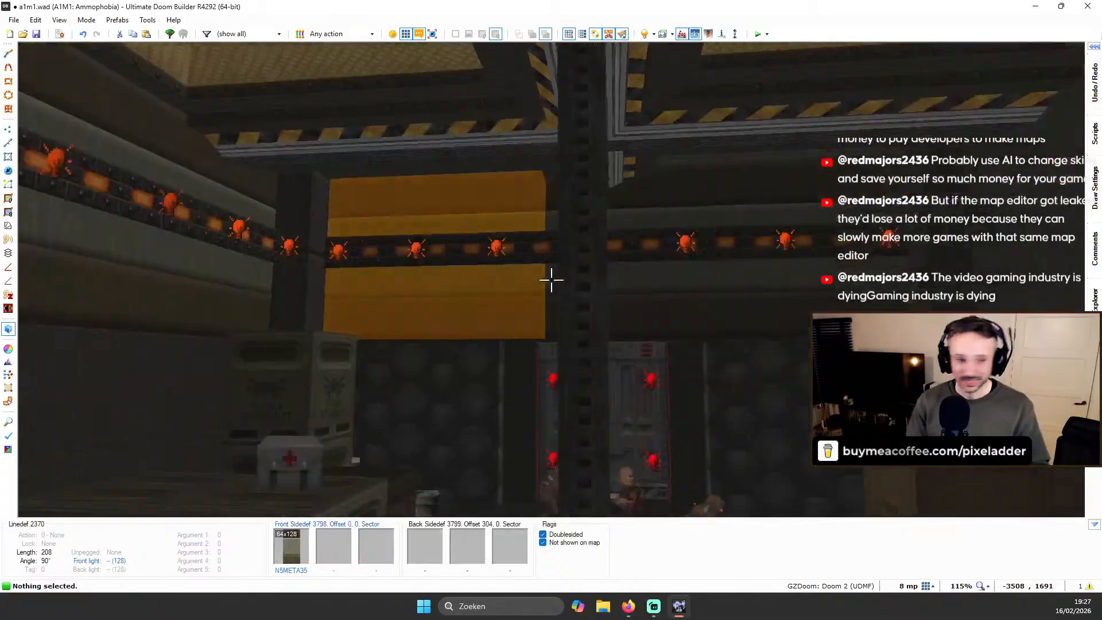
{"action": "key", "text": "w"}
{"action": "key", "text": "w"}
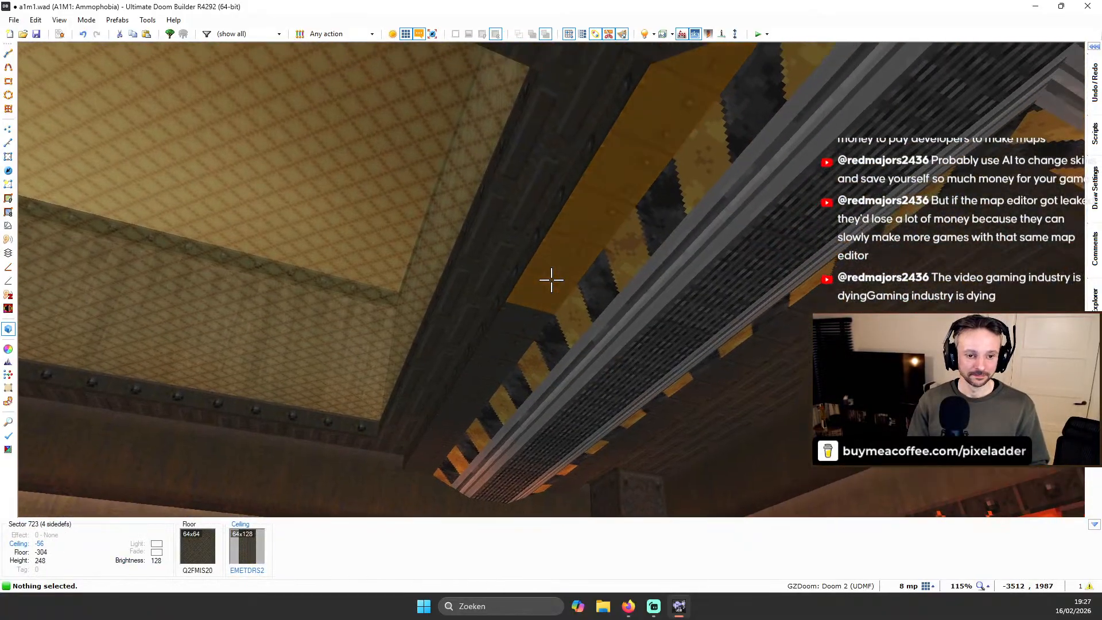
{"action": "middle_click", "coordinate": [552, 280]}
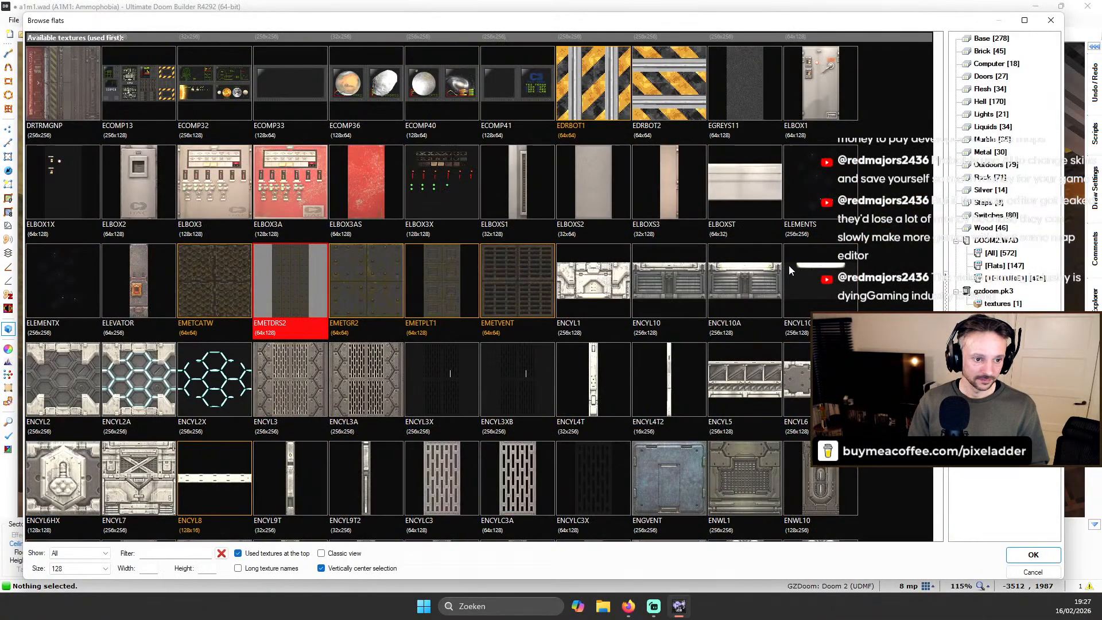
{"action": "scroll", "coordinate": [425, 186], "scroll_direction": "up", "scroll_amount": 3}
{"action": "scroll", "coordinate": [428, 195], "scroll_direction": "down", "scroll_amount": 10}
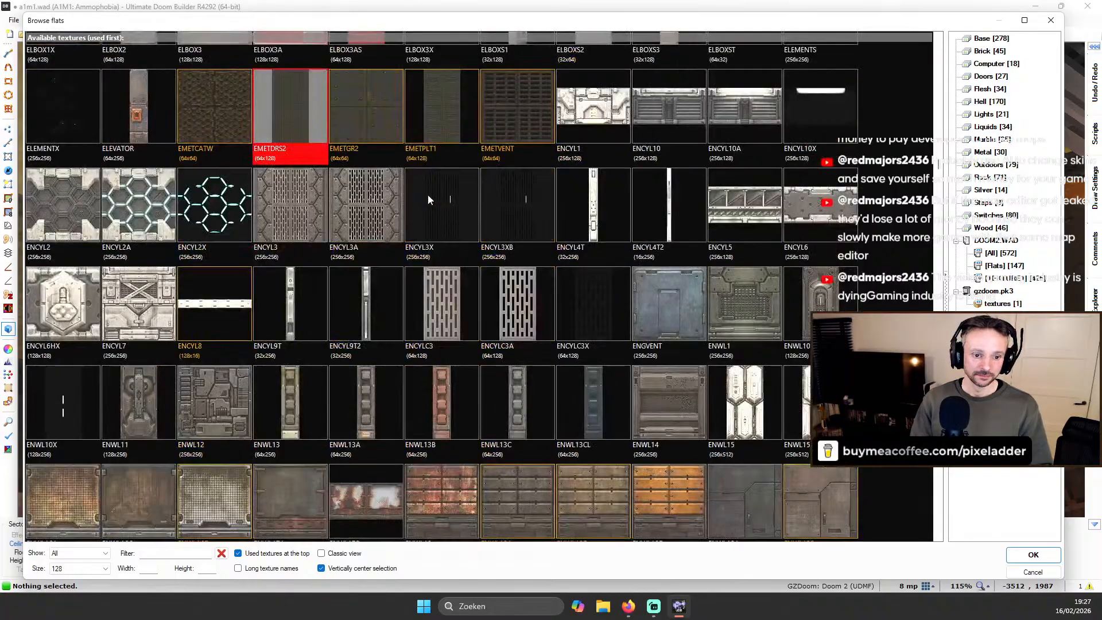
{"action": "scroll", "coordinate": [429, 198], "scroll_direction": "down", "scroll_amount": 3}
{"action": "key", "text": "Escape"}
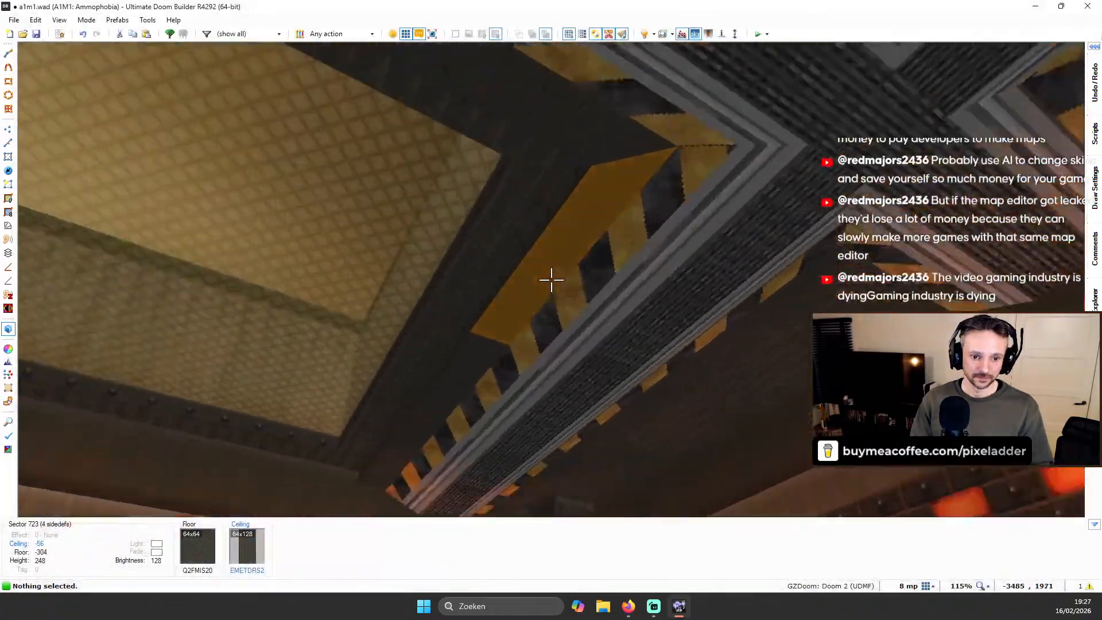
Align the ceiling texture of the slant-ended trim sector below the hazard-striped beam to the vertex at the beam's west end
{"action": "key", "text": "q"}
{"action": "scroll", "coordinate": [538, 243], "scroll_direction": "up", "scroll_amount": 7}
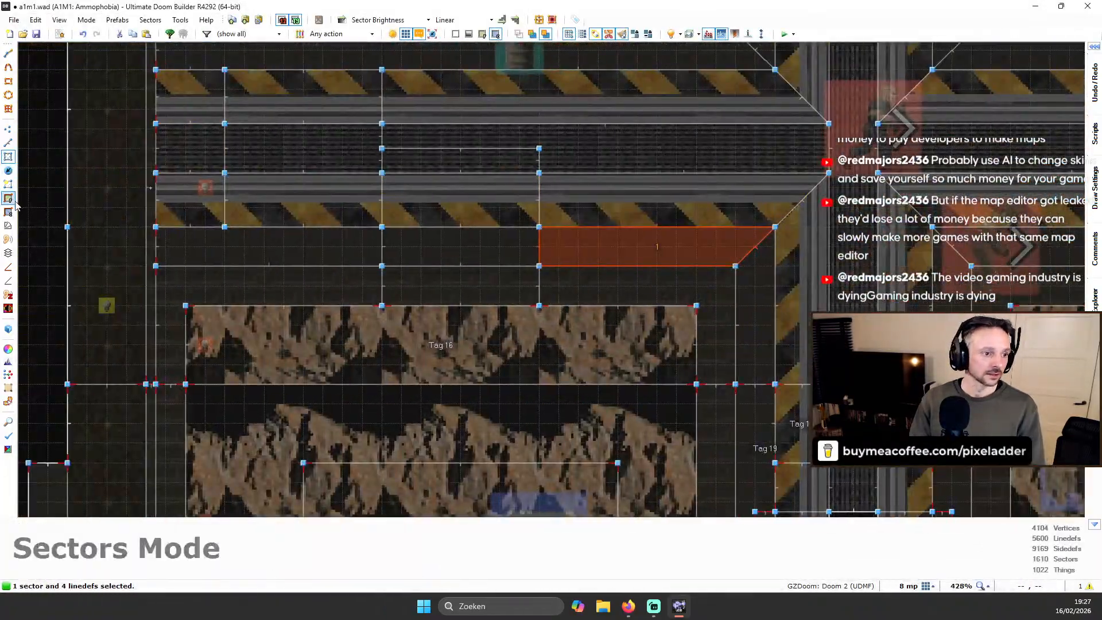
{"action": "left_click", "coordinate": [8, 213]}
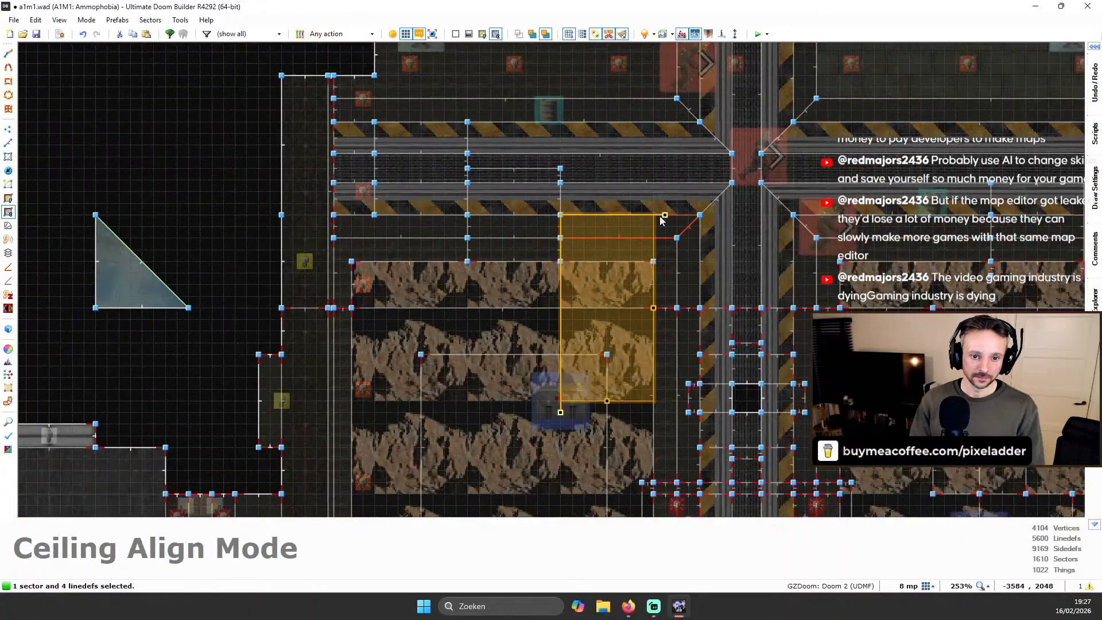
{"action": "left_click_drag", "start_coordinate": [665, 214], "coordinate": [559, 299]}
{"action": "scroll", "coordinate": [548, 241], "scroll_direction": "up", "scroll_amount": 1}
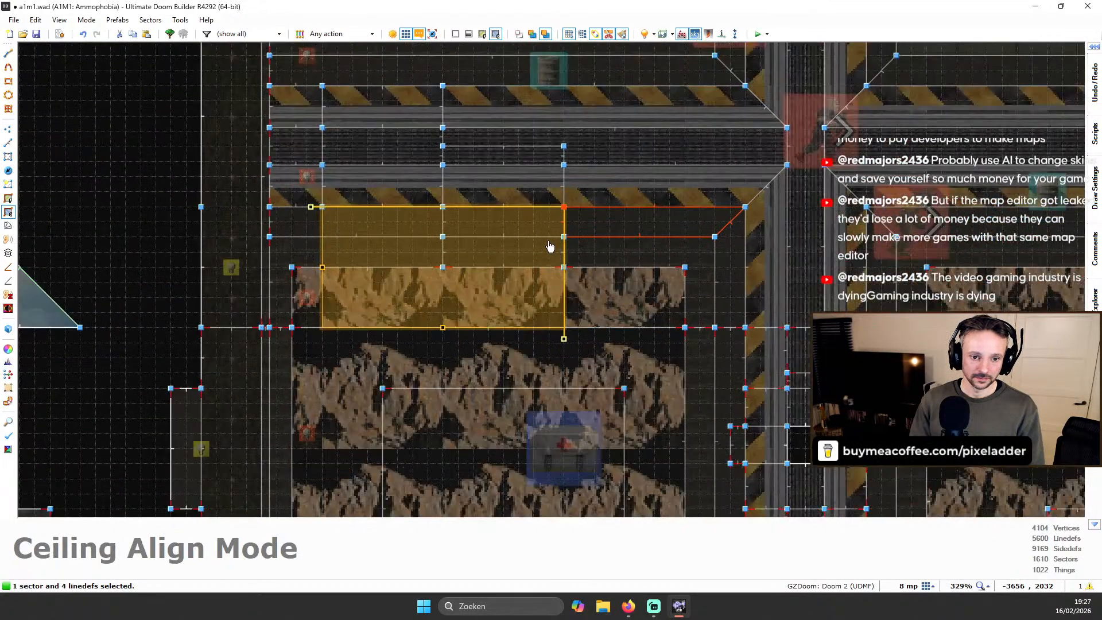
{"action": "left_click_drag", "start_coordinate": [549, 242], "coordinate": [266, 239]}
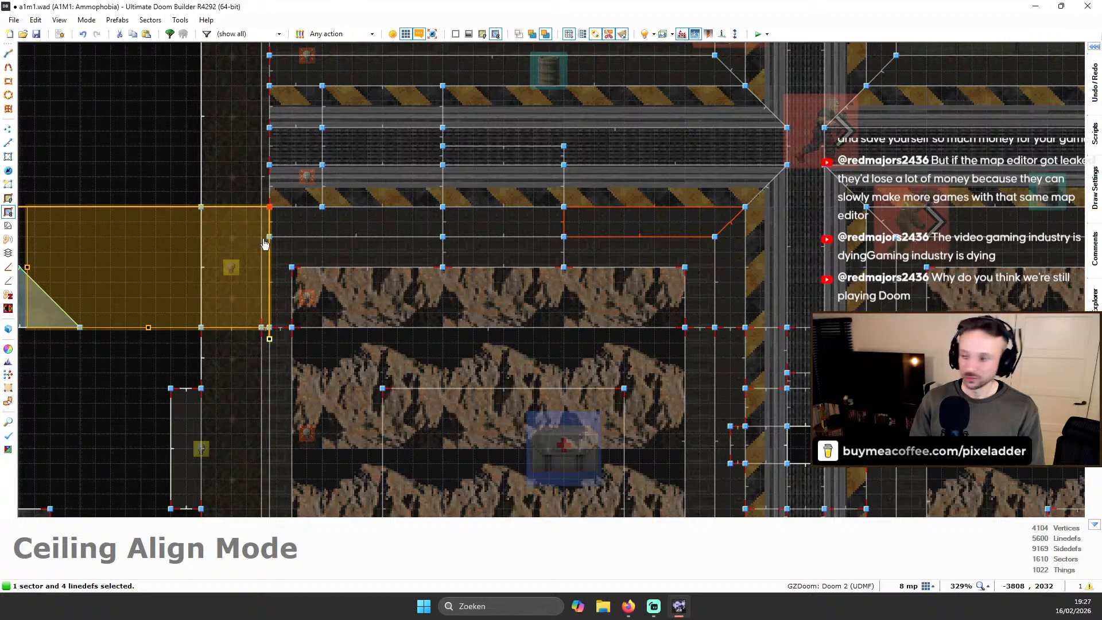
{"action": "scroll", "coordinate": [504, 216], "scroll_direction": "up", "scroll_amount": 1}
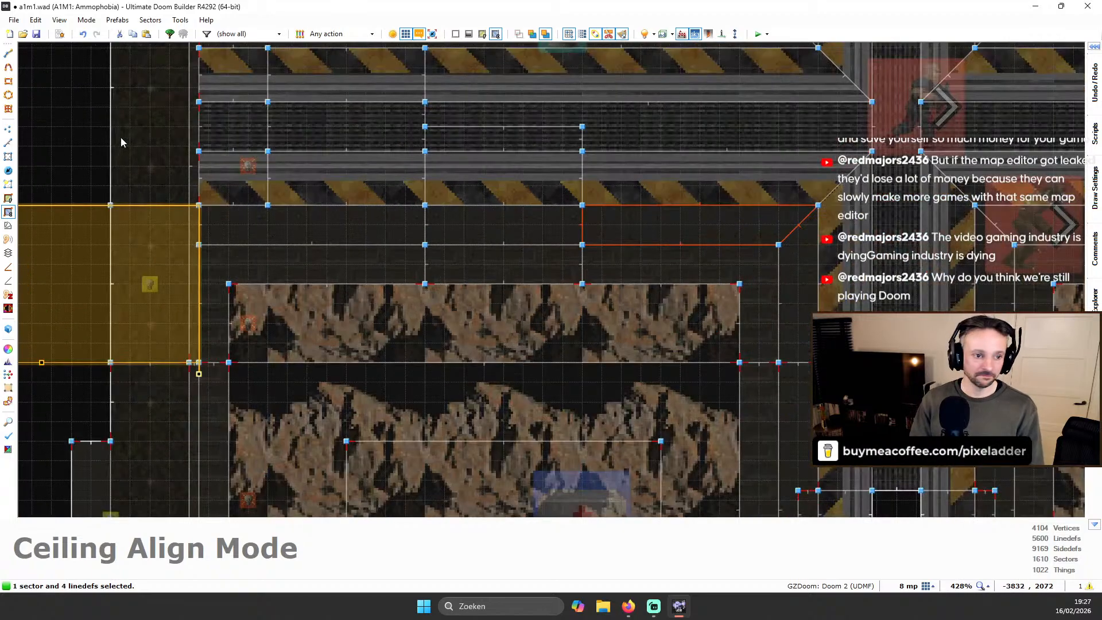
Rotate the ceiling texture of the middle trim sector below the west hazard-striped beam 90 degrees and align it to the sector's corner
{"action": "key", "text": "c"}
{"action": "key", "text": "s"}
{"action": "left_click", "coordinate": [546, 230]}
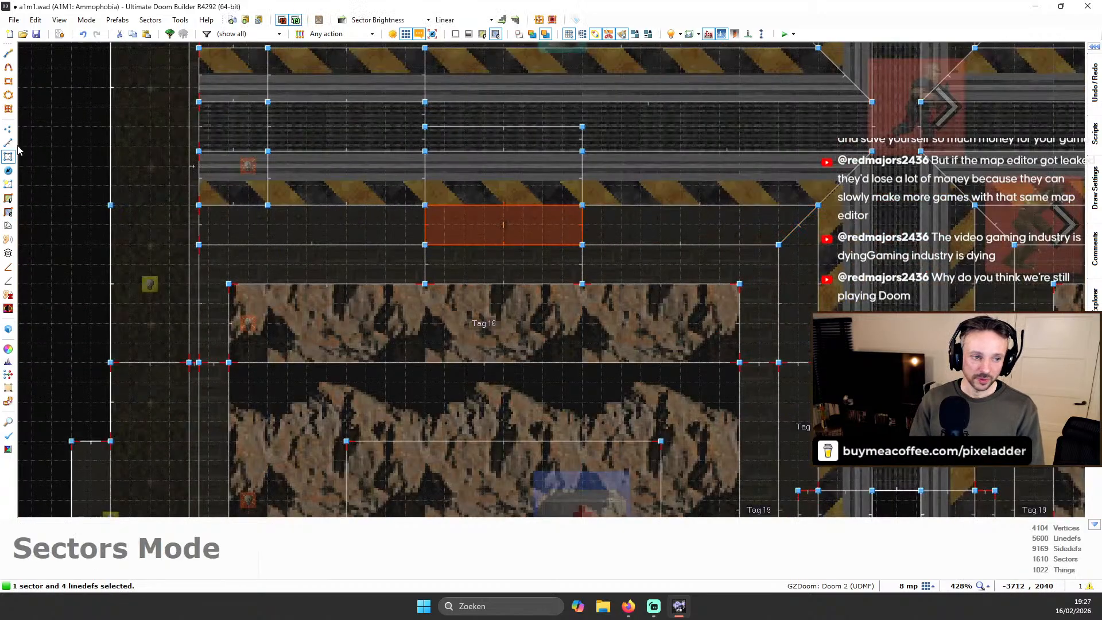
{"action": "left_click", "coordinate": [8, 212]}
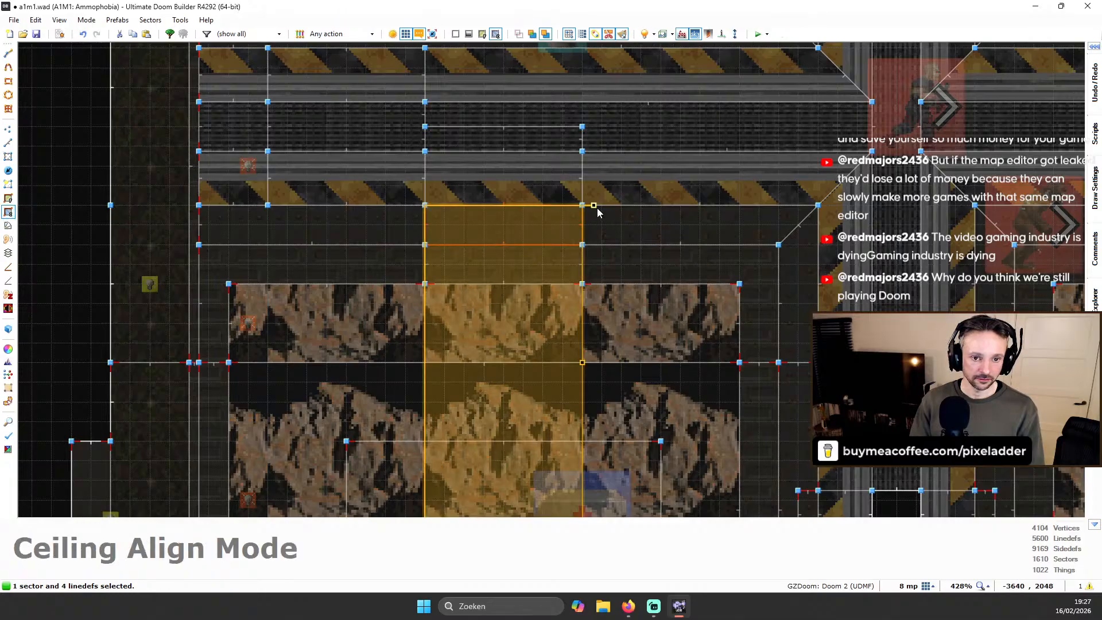
{"action": "left_click_drag", "start_coordinate": [595, 207], "coordinate": [167, 247]}
{"action": "key", "text": "Return"}
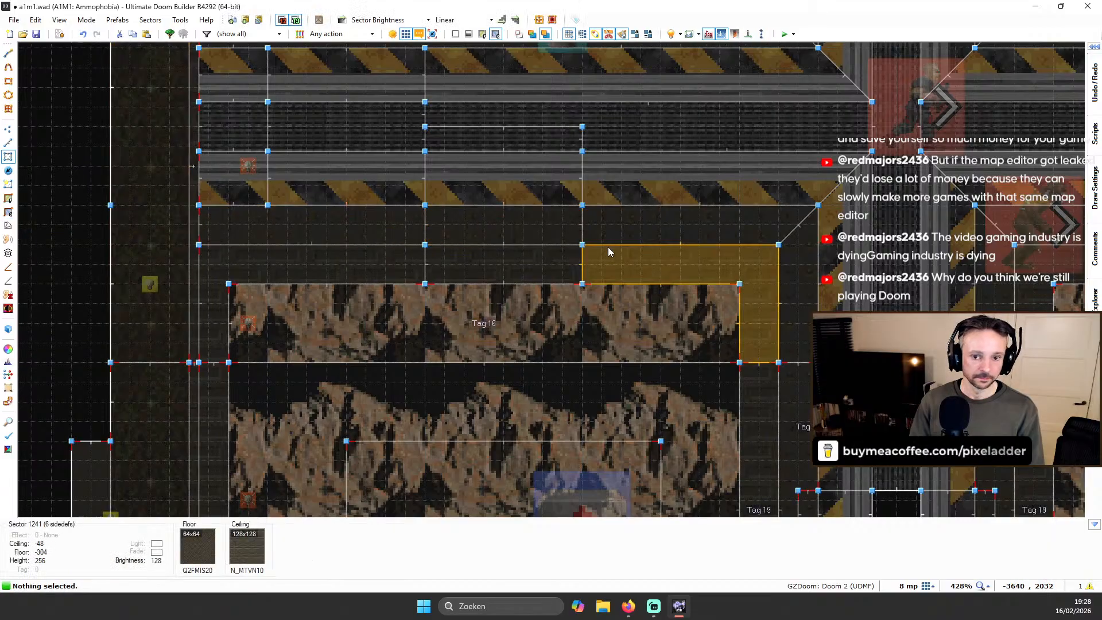
Rotate and align the ceiling texture of the westernmost trim sector below the same beam to match its neighbour
{"action": "left_click", "coordinate": [340, 229]}
{"action": "left_click", "coordinate": [8, 199]}
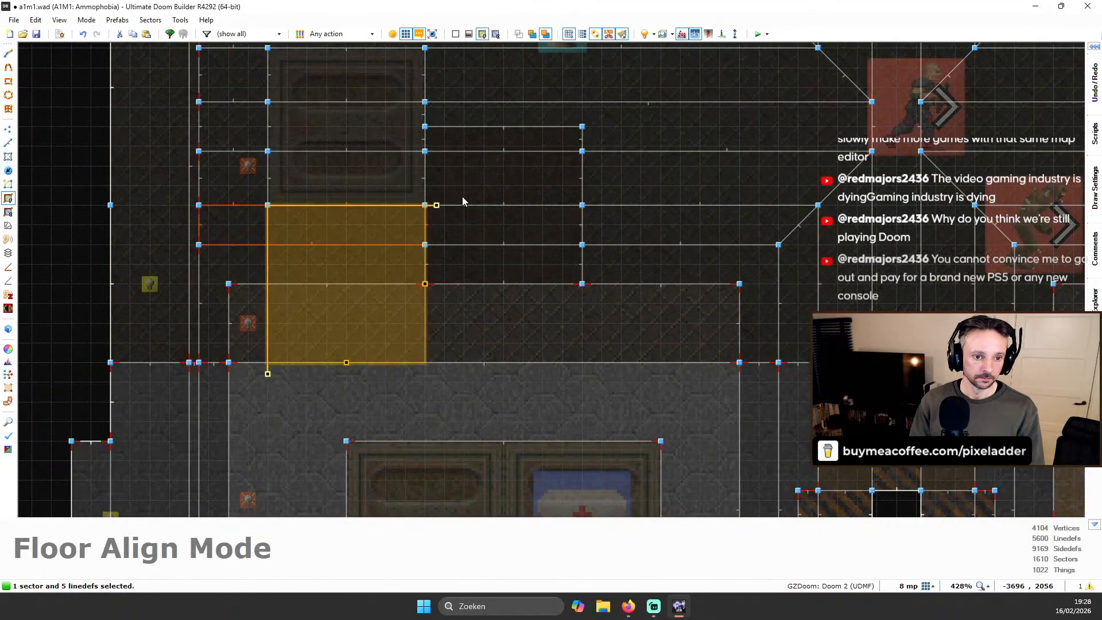
{"action": "key", "text": "Escape"}
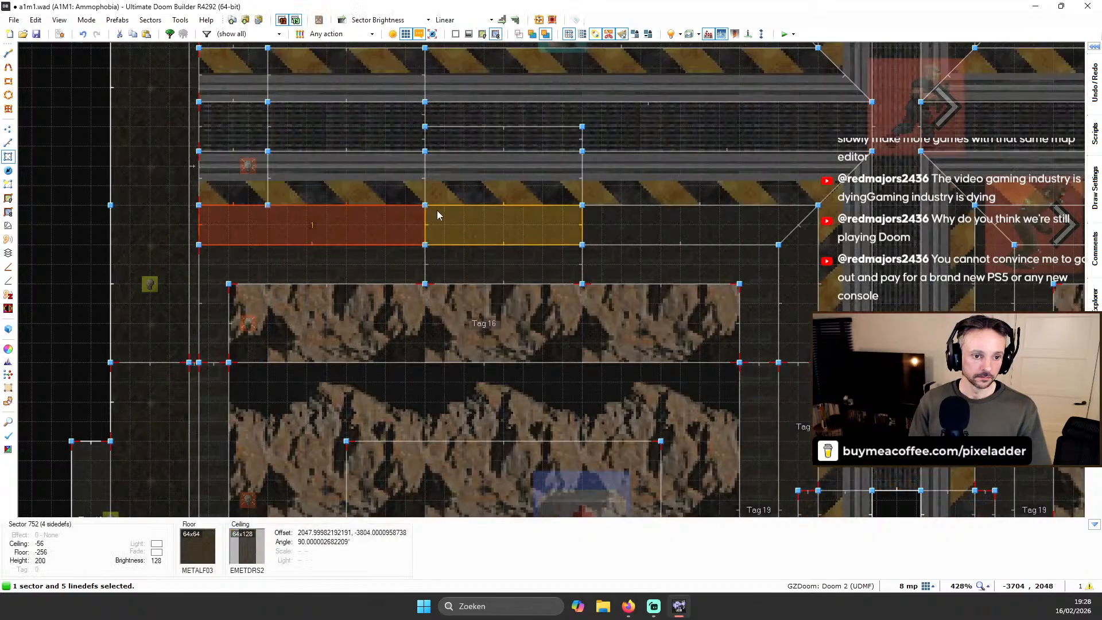
{"action": "left_click", "coordinate": [8, 213]}
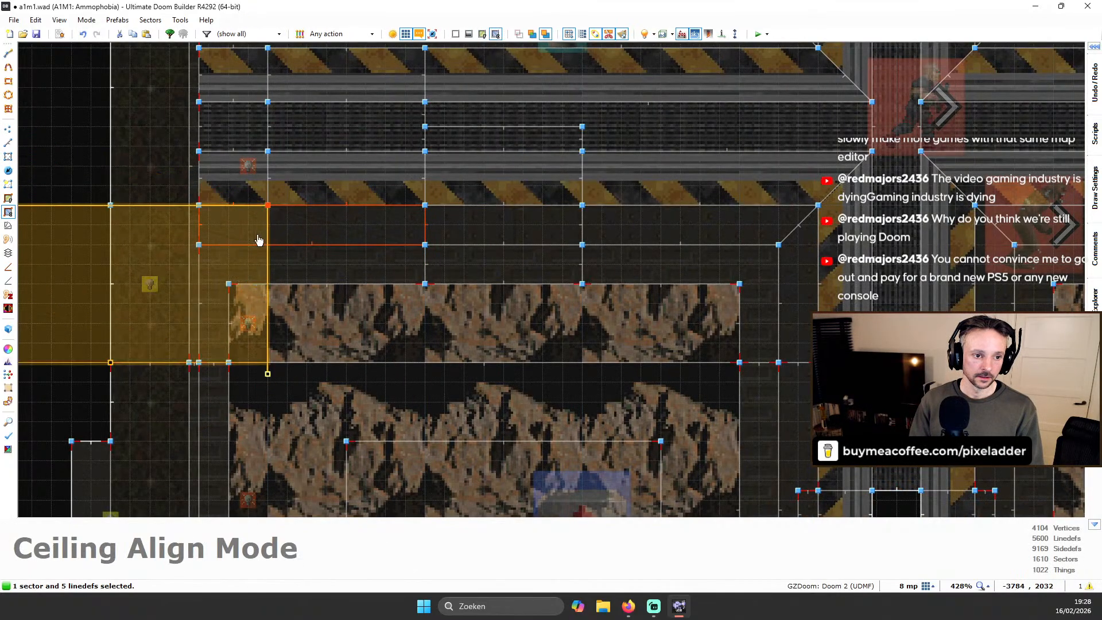
{"action": "key", "text": "Escape"}
{"action": "key", "text": "c"}
Rotate the ceiling texture of the slant-ended trim sector below the east hazard-striped beam a quarter turn and align it
{"action": "scroll", "coordinate": [729, 224], "scroll_direction": "down", "scroll_amount": 2}
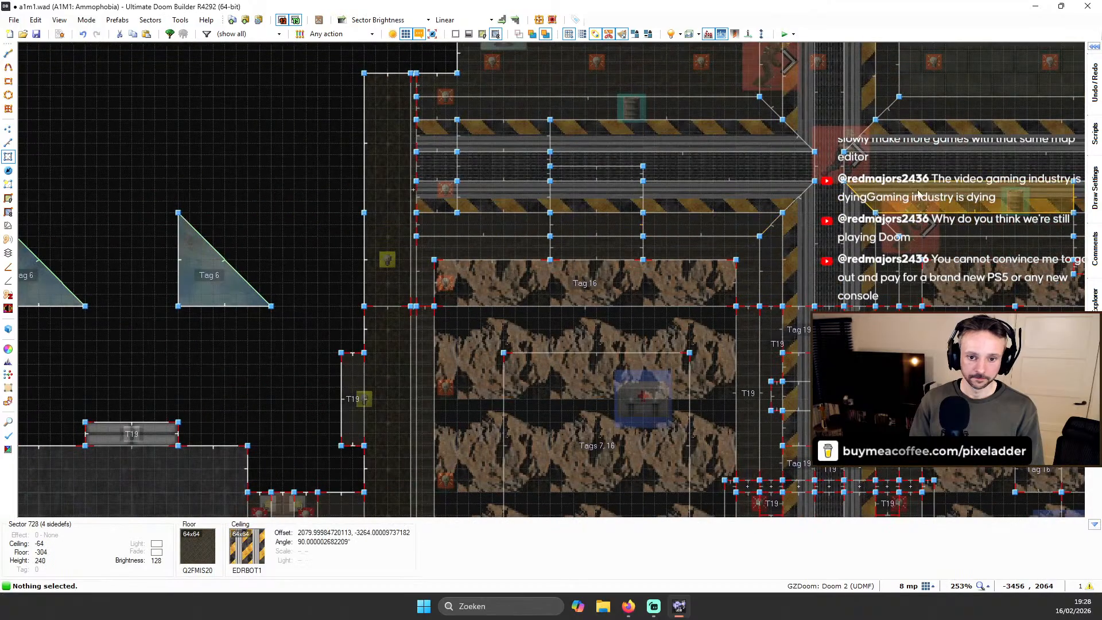
{"action": "key", "text": "Right"}
{"action": "key", "text": "Right"}
{"action": "key", "text": "Right"}
{"action": "key", "text": "Right"}
{"action": "key", "text": "Right"}
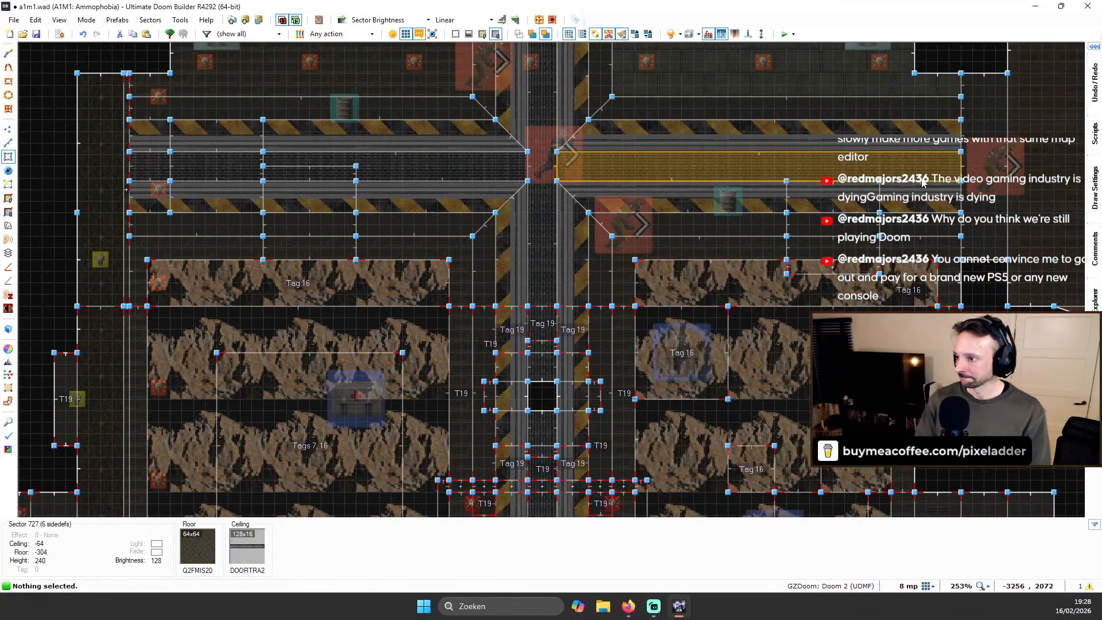
{"action": "scroll", "coordinate": [557, 213], "scroll_direction": "up", "scroll_amount": 3}
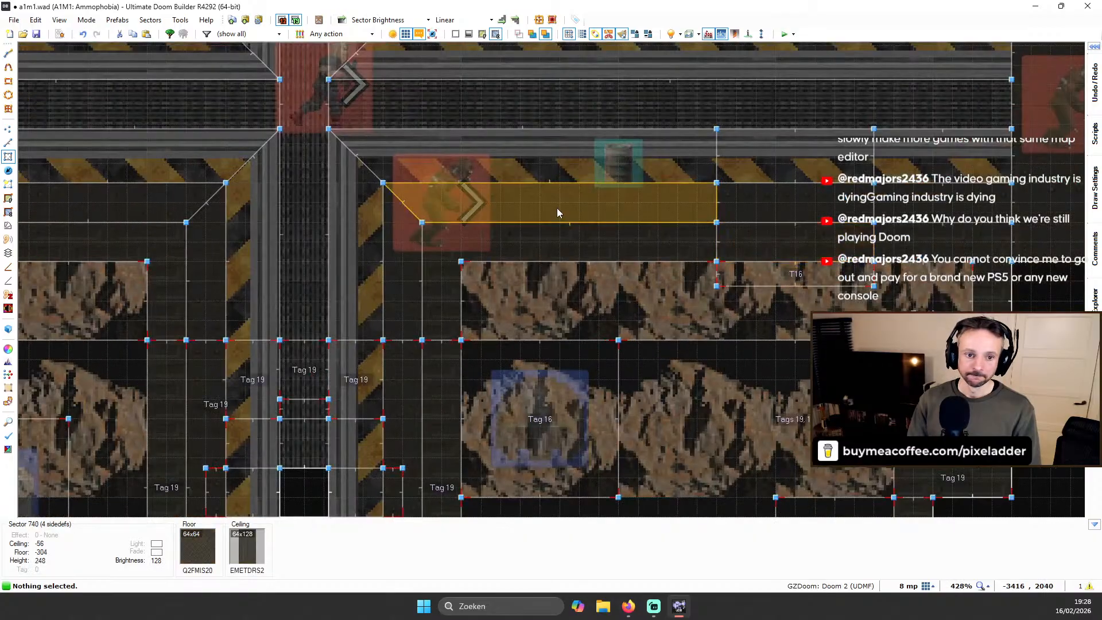
{"action": "left_click", "coordinate": [557, 211]}
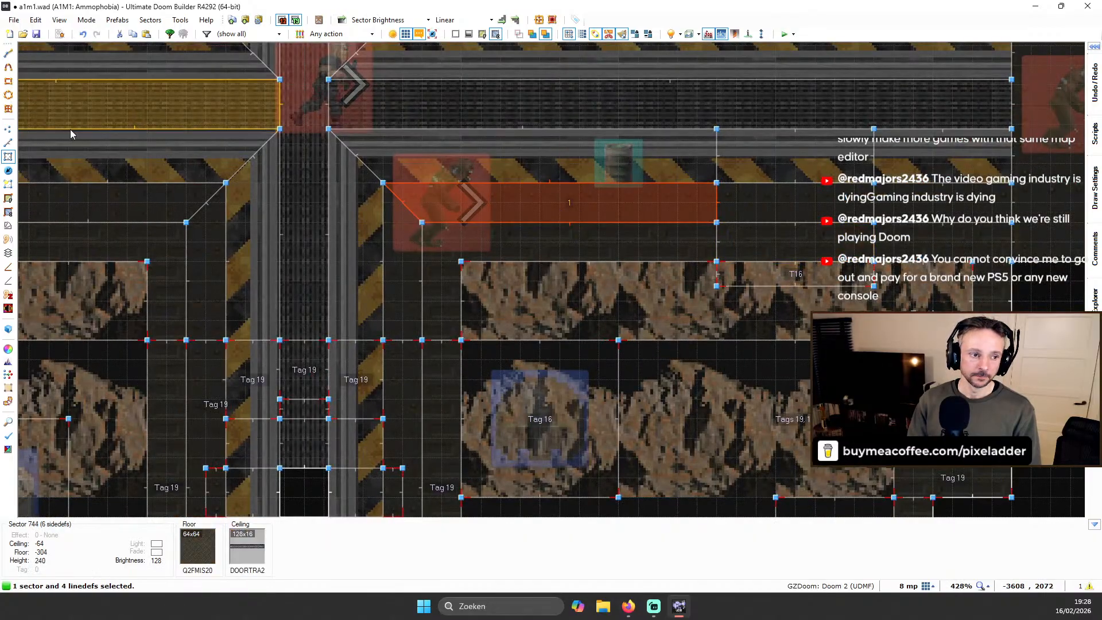
{"action": "left_click", "coordinate": [8, 212]}
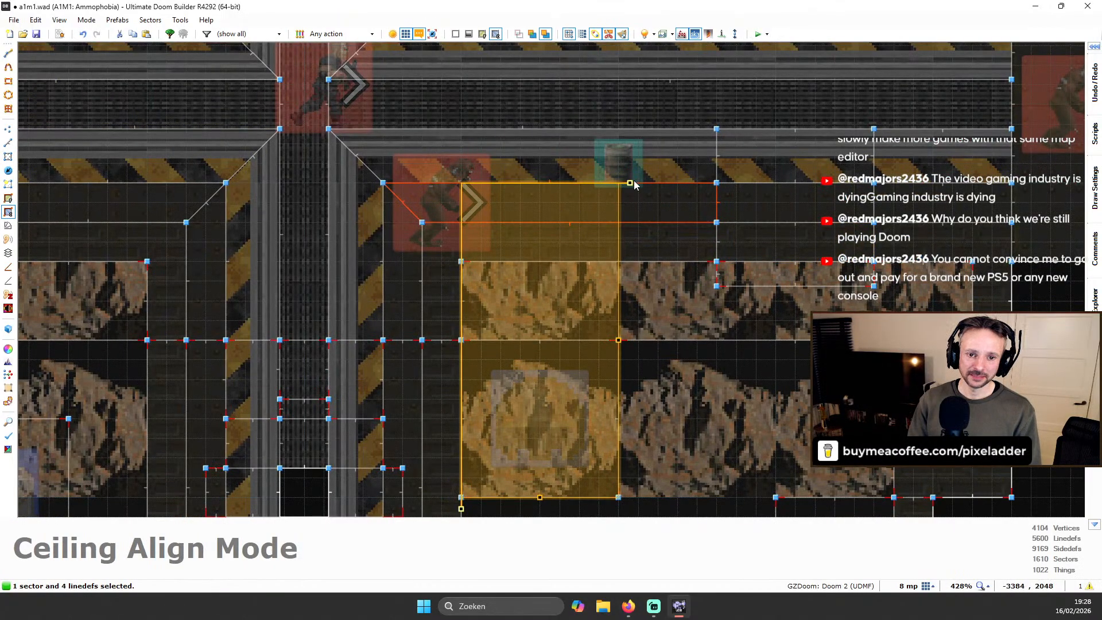
{"action": "left_click_drag", "start_coordinate": [634, 183], "coordinate": [484, 161]}
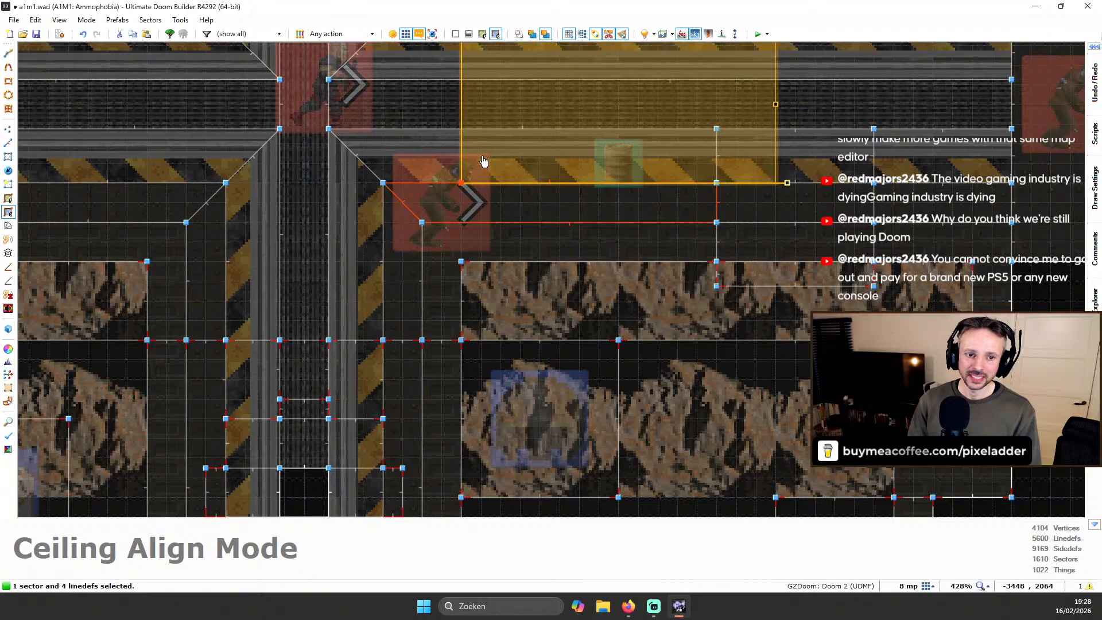
{"action": "scroll", "coordinate": [494, 167], "scroll_direction": "down", "scroll_amount": 2}
{"action": "scroll", "coordinate": [490, 180], "scroll_direction": "up", "scroll_amount": 2}
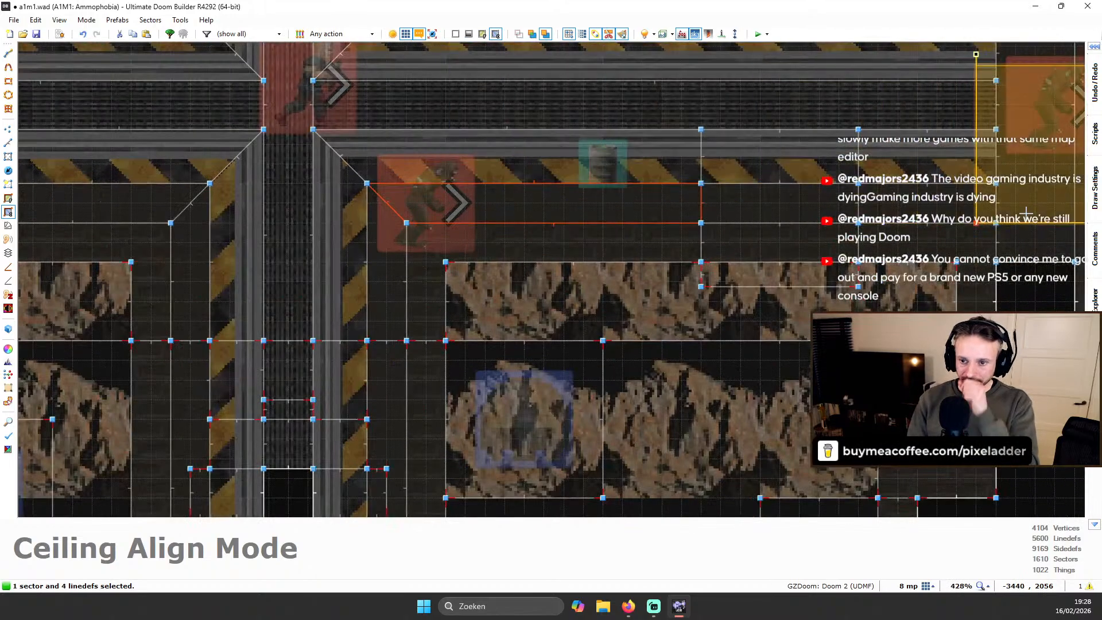
{"action": "left_click_drag", "start_coordinate": [1026, 213], "coordinate": [1034, 212]}
{"action": "key", "text": "Right"}
{"action": "key", "text": "Right"}
{"action": "left_click", "coordinate": [8, 212]}
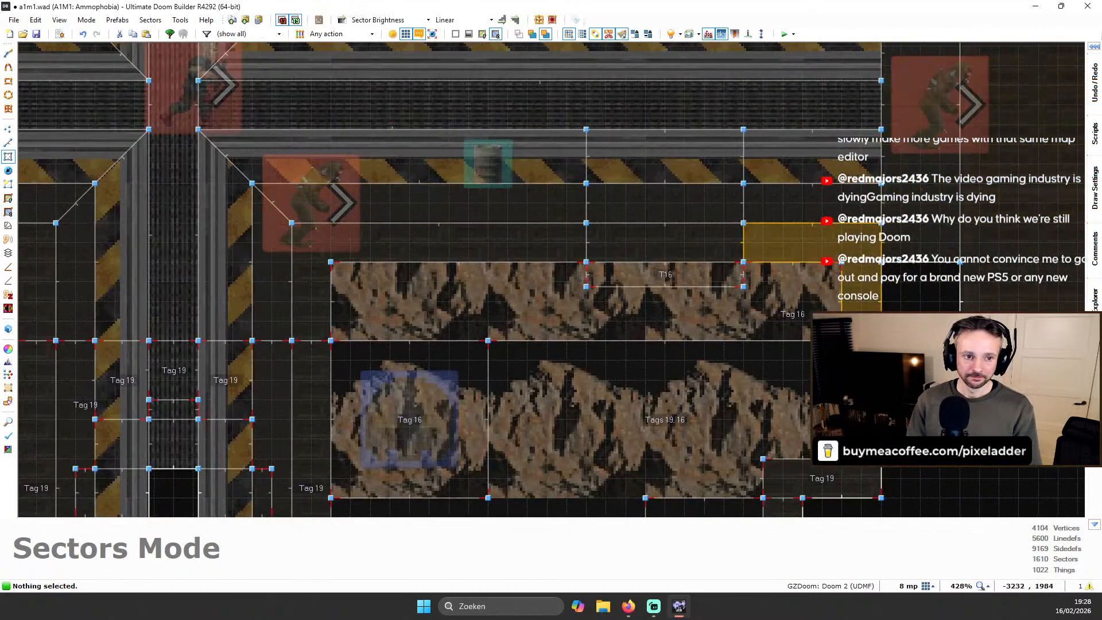
Rotate and align the ceiling texture of the middle trim sector below the east hazard-striped beam
{"action": "key", "text": "Right"}
{"action": "key", "text": "Right"}
{"action": "key", "text": "Right"}
{"action": "left_click", "coordinate": [8, 212]}
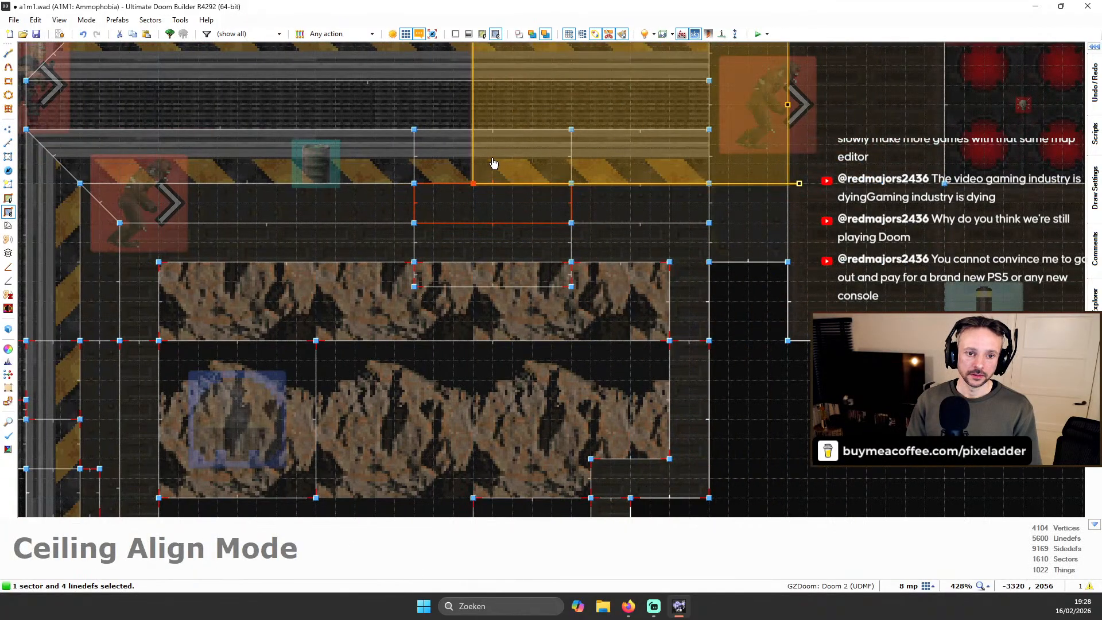
Rotate and align the ceiling texture of the easternmost trim sector below the east beam to the vertex at its east end
{"action": "left_click", "coordinate": [649, 219]}
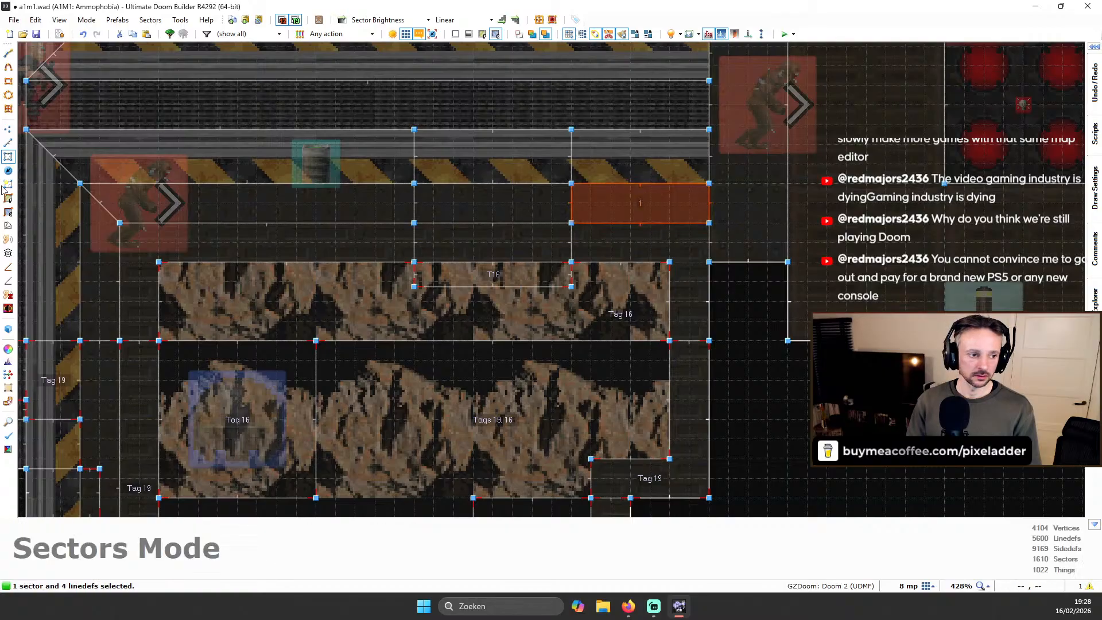
{"action": "left_click", "coordinate": [8, 213]}
{"action": "left_click_drag", "start_coordinate": [784, 199], "coordinate": [623, 122]}
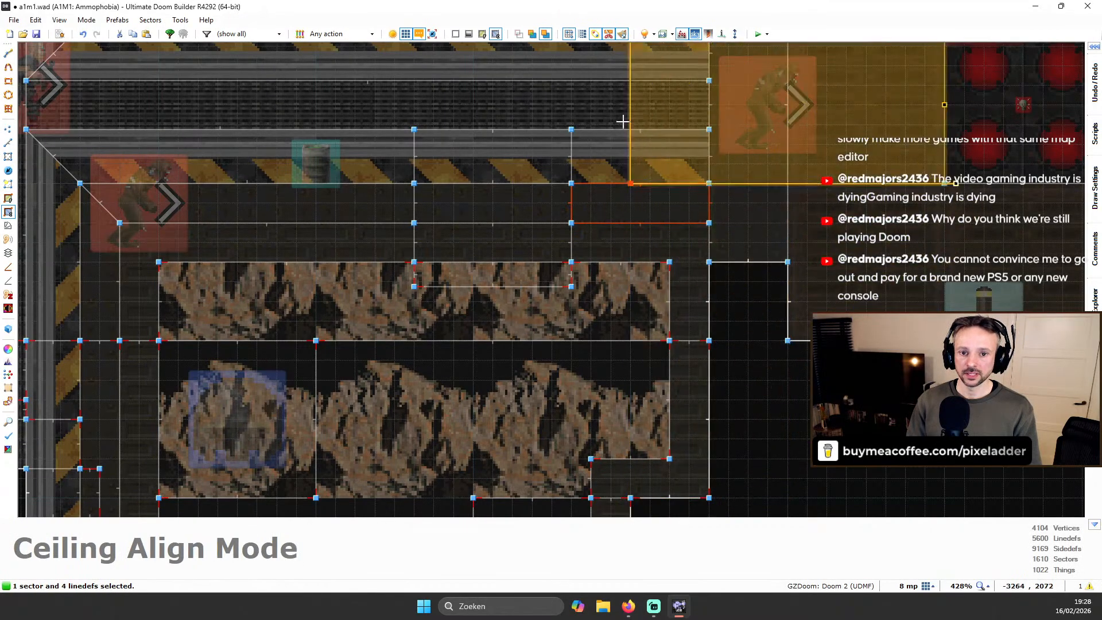
{"action": "left_click_drag", "start_coordinate": [651, 166], "coordinate": [718, 203]}
{"action": "key", "text": "Return"}
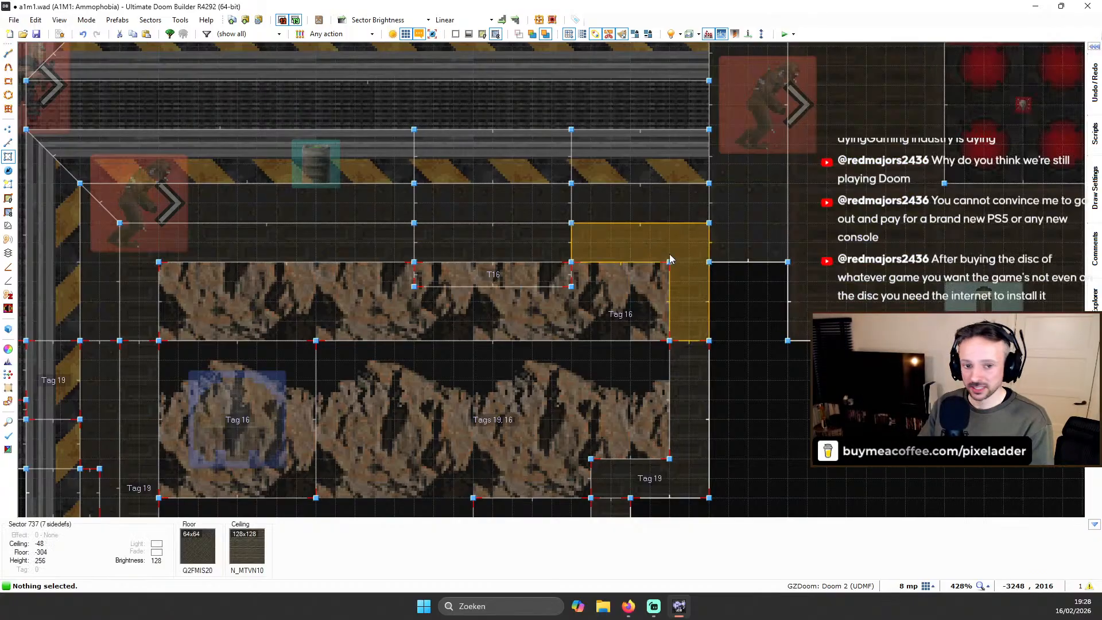
Rotate and align the ceiling texture of the long slant-ended trim sector above the east hazard-striped beam
{"action": "scroll", "coordinate": [597, 235], "scroll_direction": "down", "scroll_amount": 3}
{"action": "scroll", "coordinate": [415, 232], "scroll_direction": "up", "scroll_amount": 2}
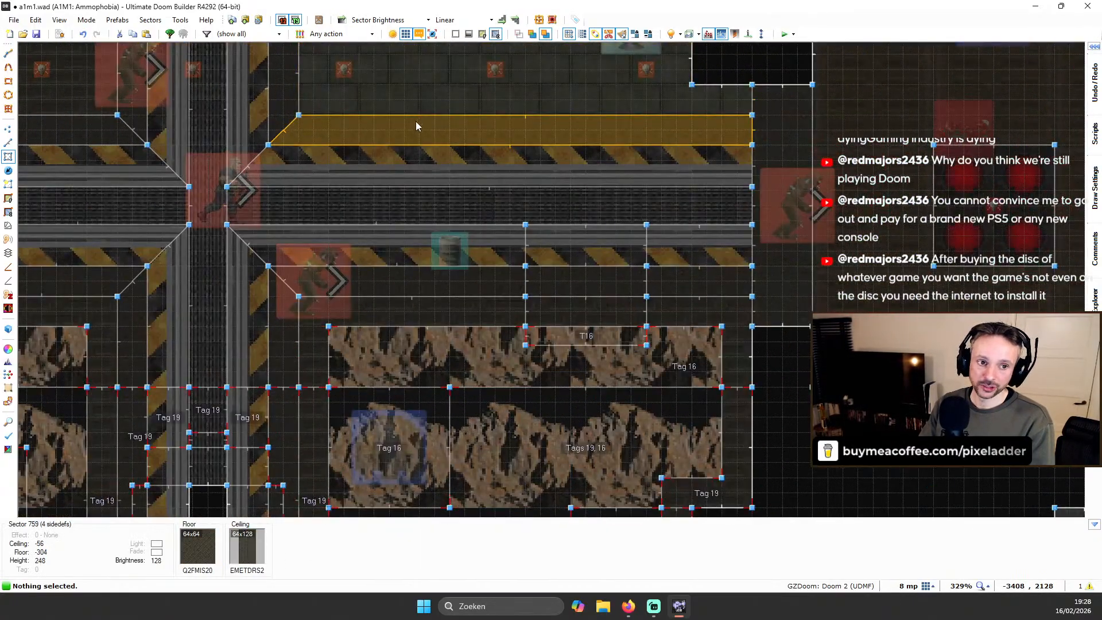
{"action": "left_click", "coordinate": [415, 122]}
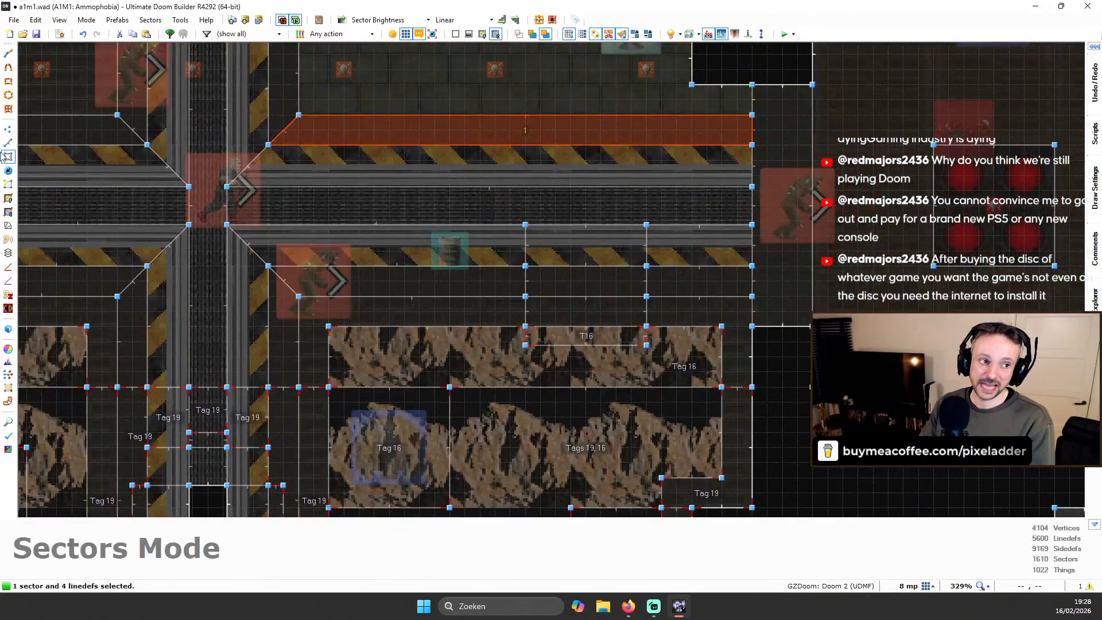
{"action": "left_click", "coordinate": [8, 212]}
{"action": "scroll", "coordinate": [515, 113], "scroll_direction": "down", "scroll_amount": 1}
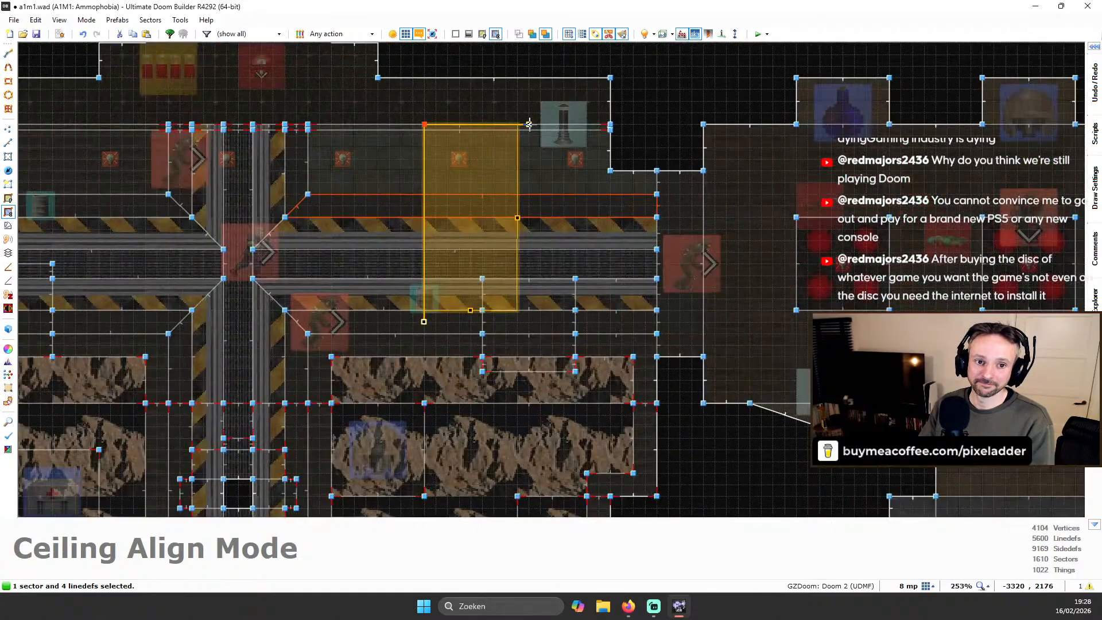
{"action": "left_click_drag", "start_coordinate": [529, 124], "coordinate": [661, 205]}
{"action": "key", "text": "Return"}
Rotate and align the ceiling texture of the slant-ended trim sector above the crate room's southeast hazard-striped beam
{"action": "scroll", "coordinate": [695, 406], "scroll_direction": "down", "scroll_amount": 3}
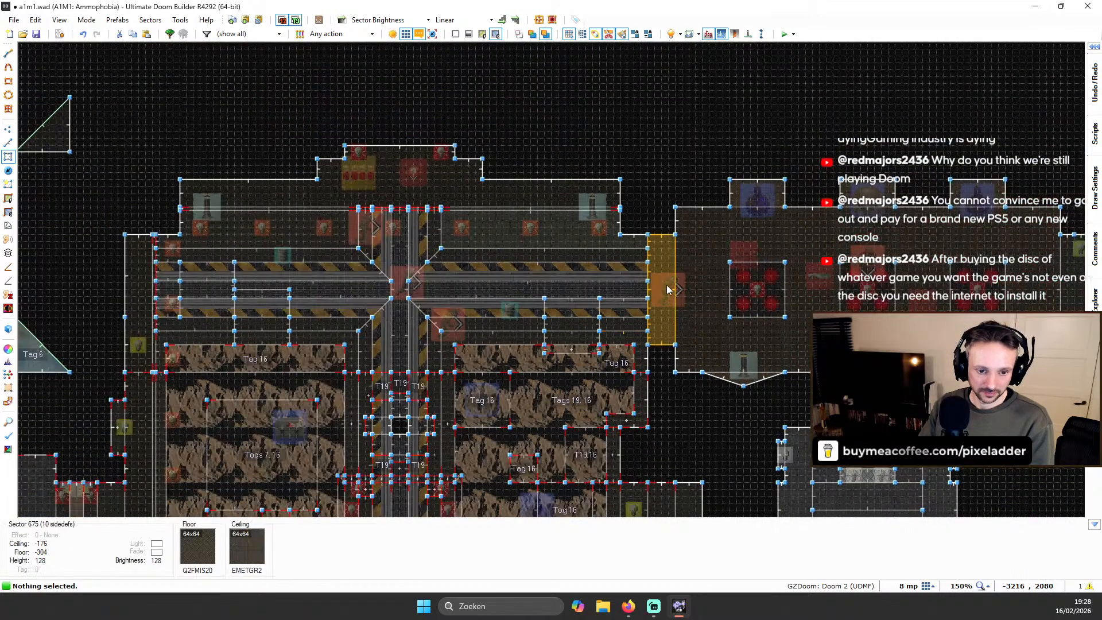
{"action": "scroll", "coordinate": [576, 220], "scroll_direction": "up", "scroll_amount": 4}
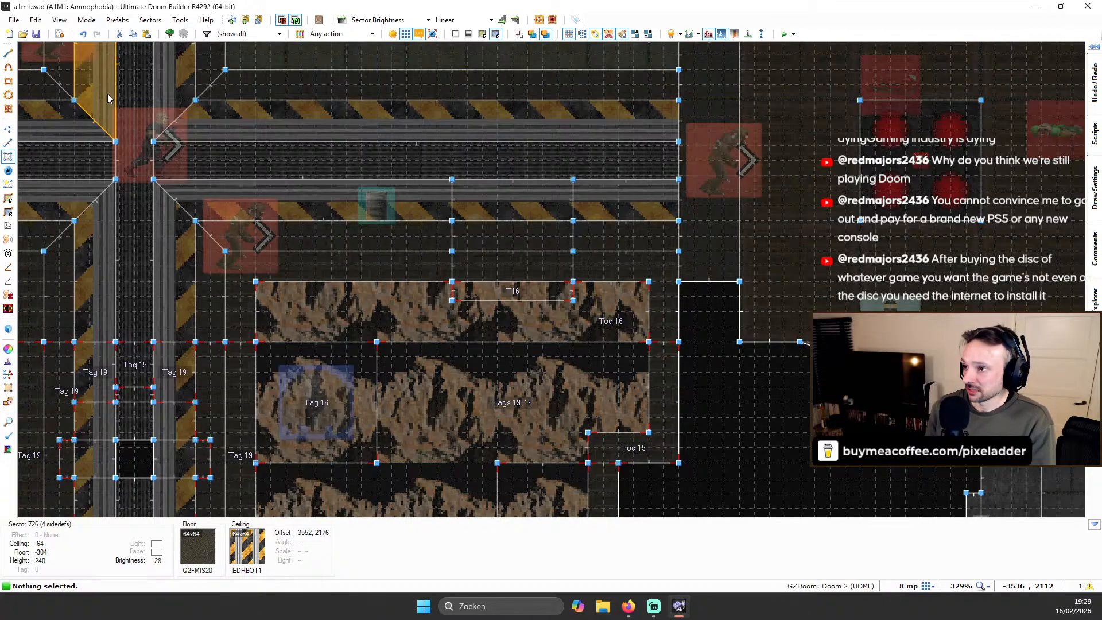
{"action": "scroll", "coordinate": [467, 171], "scroll_direction": "down", "scroll_amount": 1}
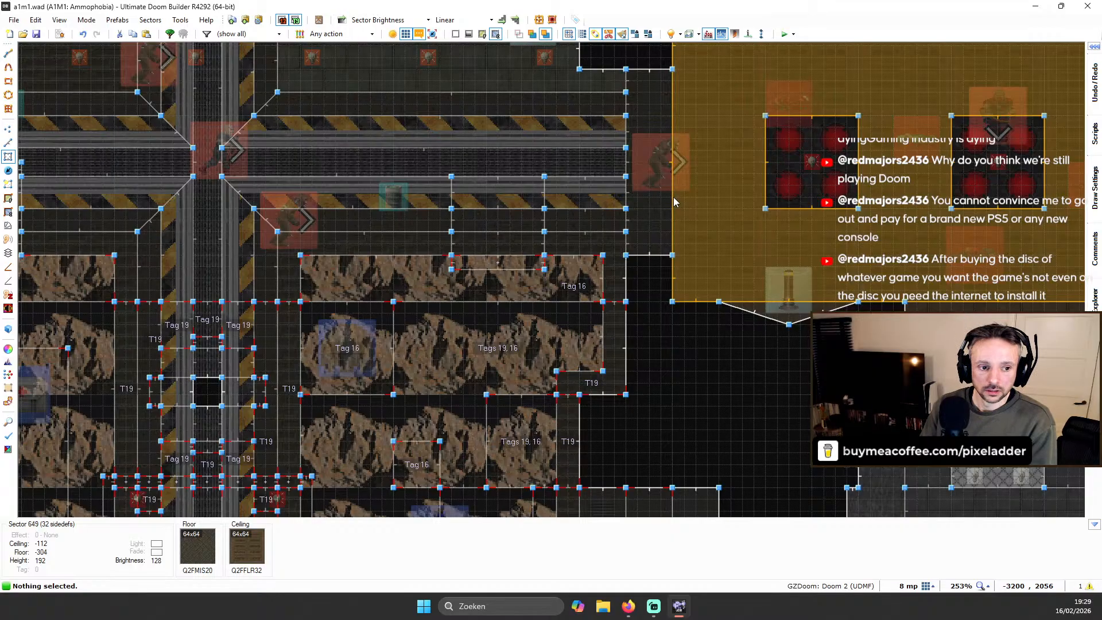
{"action": "scroll", "coordinate": [417, 312], "scroll_direction": "down", "scroll_amount": 5}
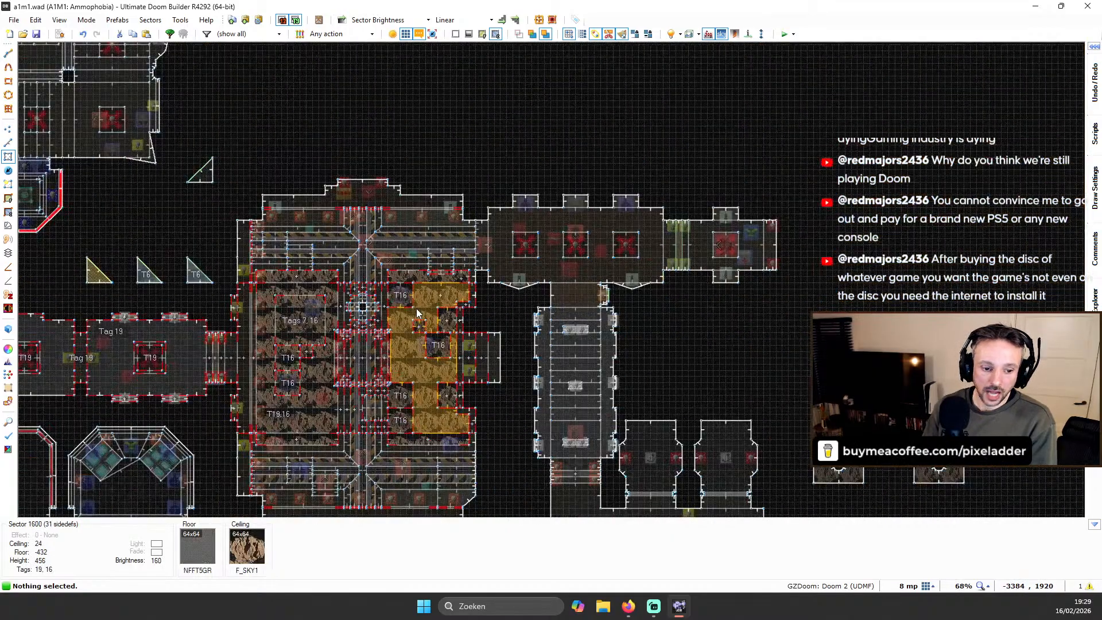
{"action": "scroll", "coordinate": [416, 309], "scroll_direction": "up", "scroll_amount": 2}
{"action": "scroll", "coordinate": [380, 266], "scroll_direction": "up", "scroll_amount": 5}
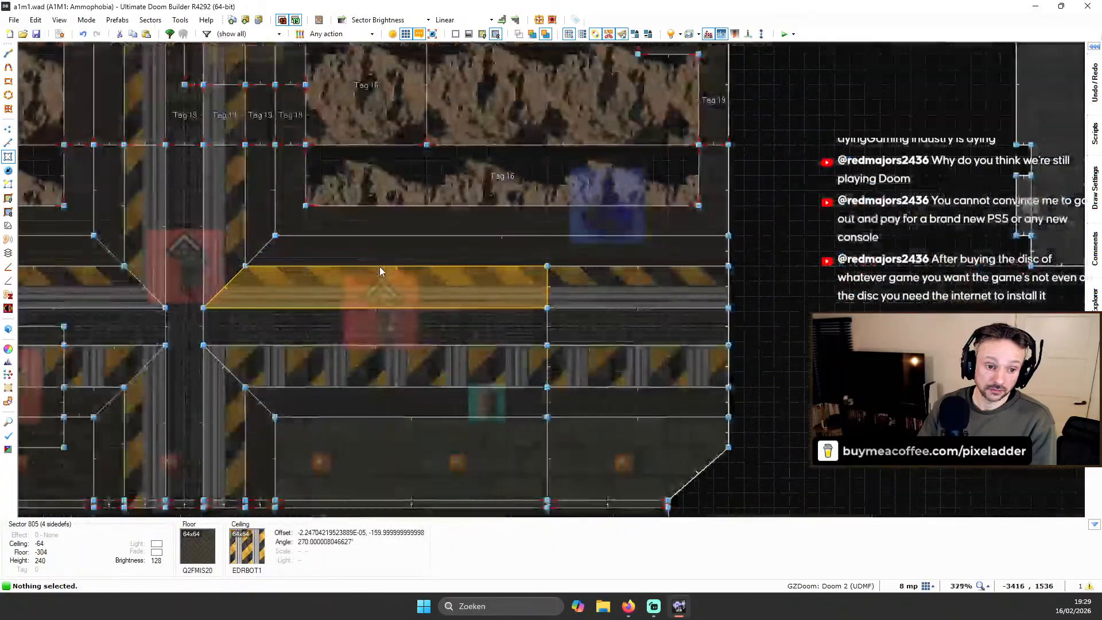
{"action": "left_click", "coordinate": [422, 255]}
{"action": "left_click", "coordinate": [8, 213]}
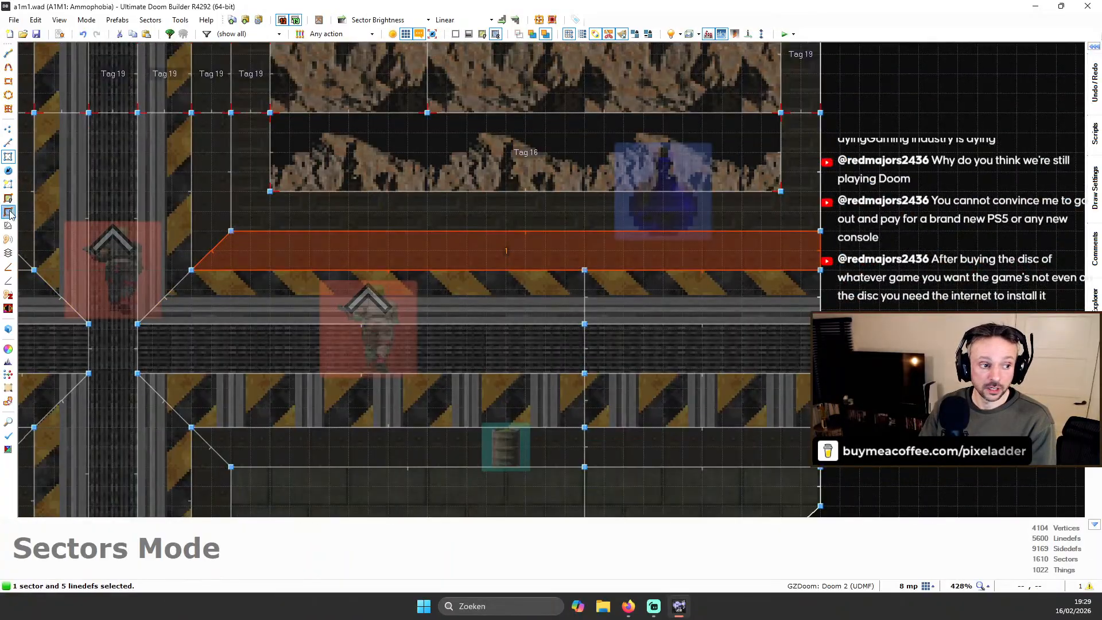
{"action": "scroll", "coordinate": [582, 132], "scroll_direction": "down", "scroll_amount": 3}
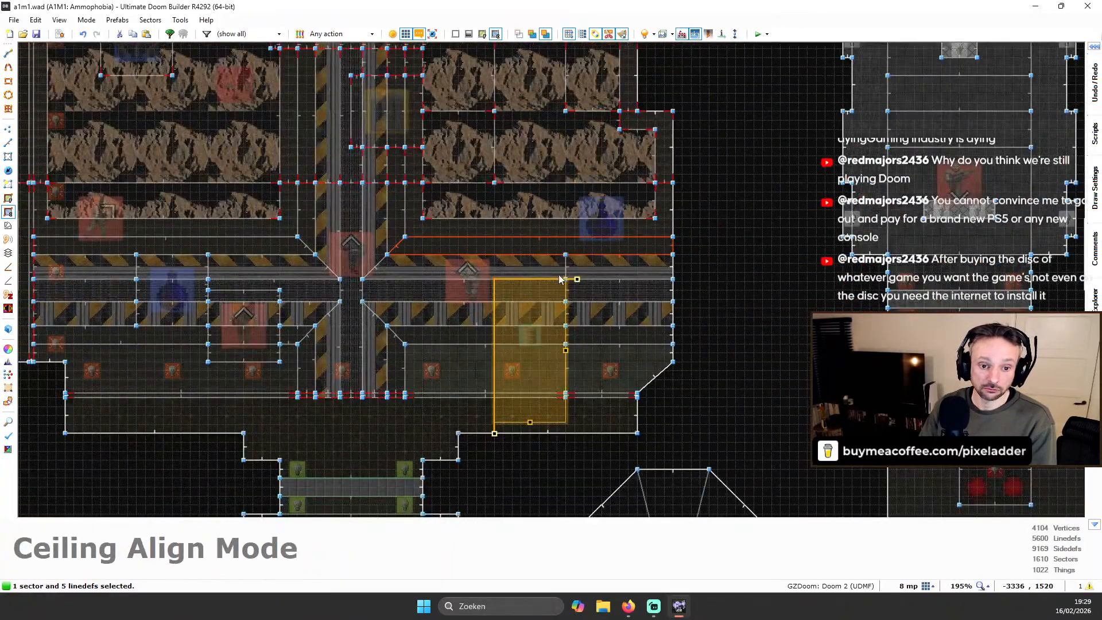
{"action": "left_click_drag", "start_coordinate": [577, 280], "coordinate": [499, 233]}
{"action": "left_click_drag", "start_coordinate": [506, 276], "coordinate": [683, 256]}
{"action": "key", "text": "Return"}
Rotate and align the ceiling texture of the slant-ended trim sector below the southeast hazard-striped beam
{"action": "scroll", "coordinate": [509, 340], "scroll_direction": "up", "scroll_amount": 1}
{"action": "left_click", "coordinate": [510, 340]}
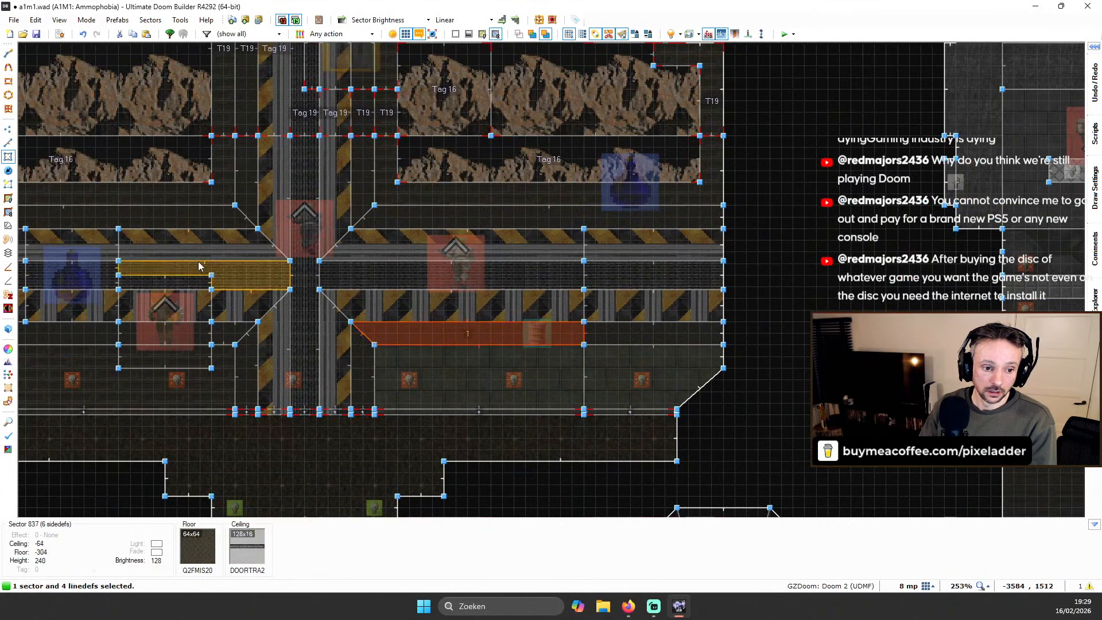
{"action": "left_click", "coordinate": [7, 213]}
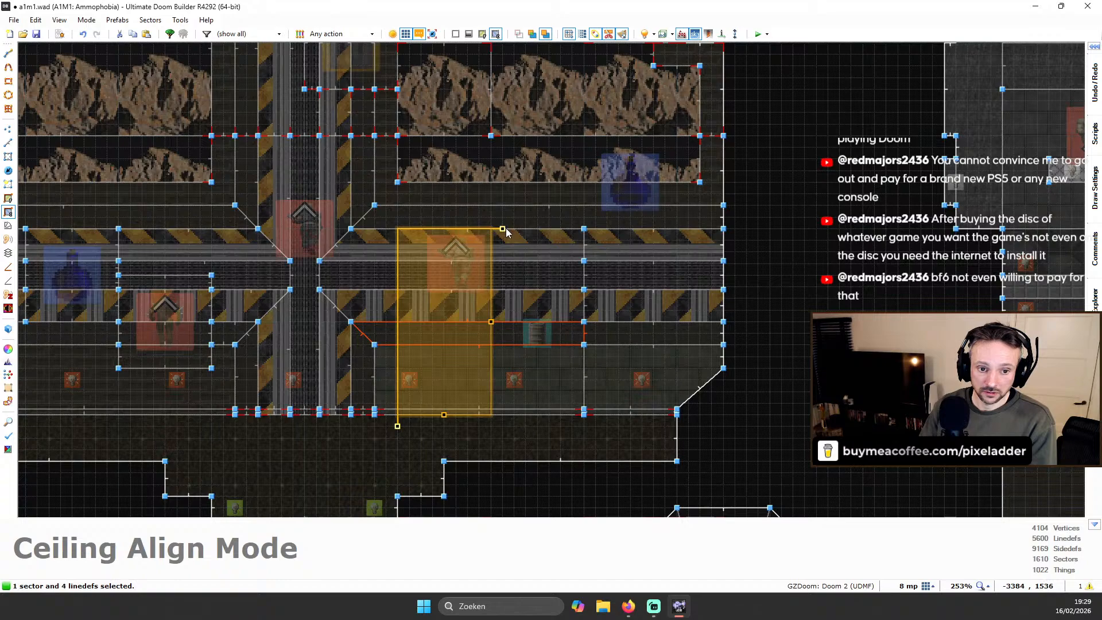
{"action": "left_click_drag", "start_coordinate": [502, 229], "coordinate": [714, 357]}
{"action": "key", "text": "Return"}
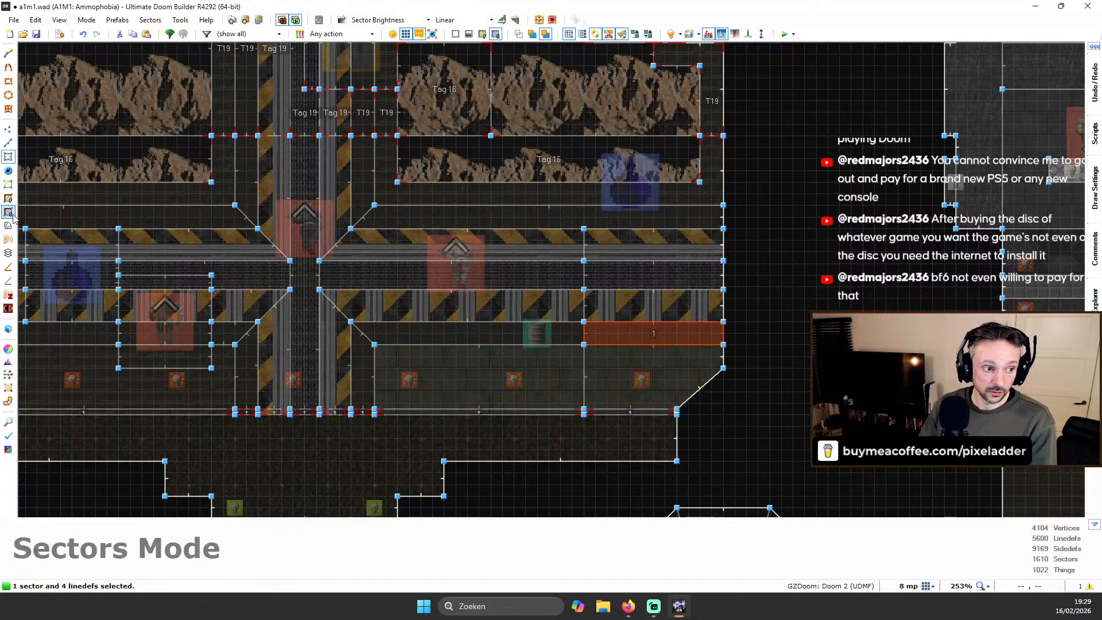
Rotate the ceiling texture of the short trim sector below the southeast beam and align it to the vertex at its northeast corner
{"action": "left_click", "coordinate": [8, 213]}
{"action": "left_click_drag", "start_coordinate": [689, 233], "coordinate": [580, 289]}
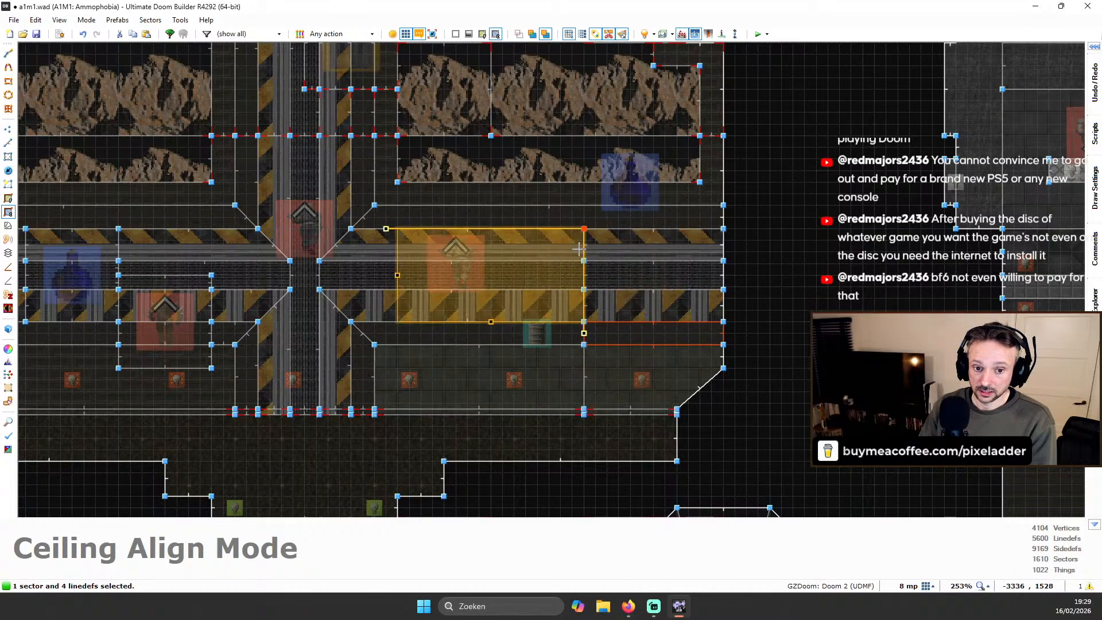
{"action": "left_click_drag", "start_coordinate": [578, 237], "coordinate": [717, 315]}
{"action": "left_click", "coordinate": [795, 317]}
{"action": "left_click", "coordinate": [683, 338]}
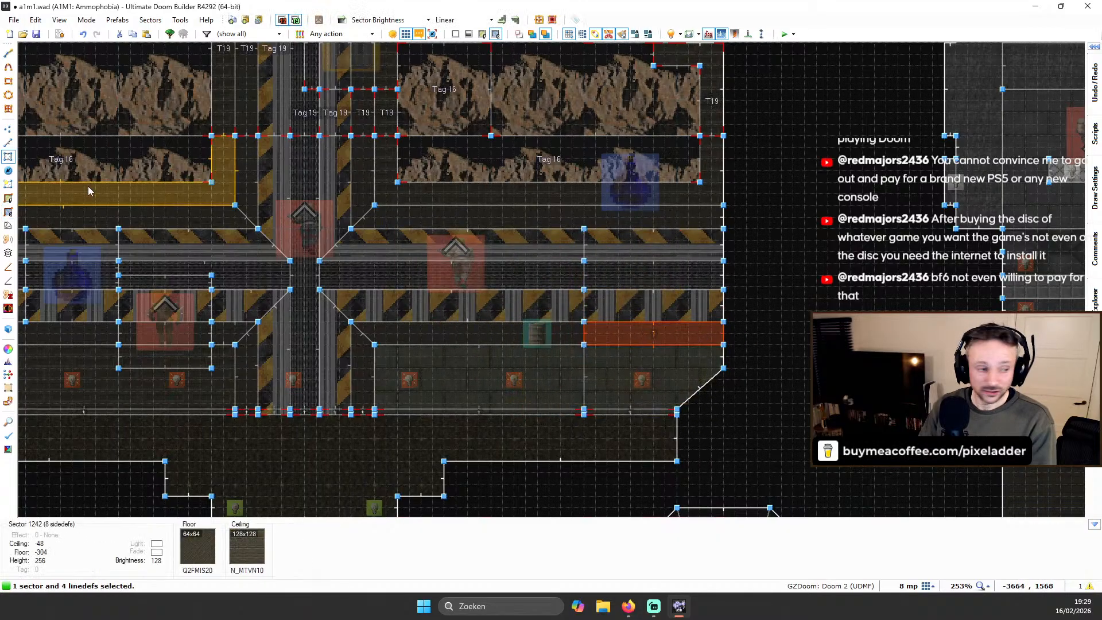
{"action": "left_click", "coordinate": [8, 213]}
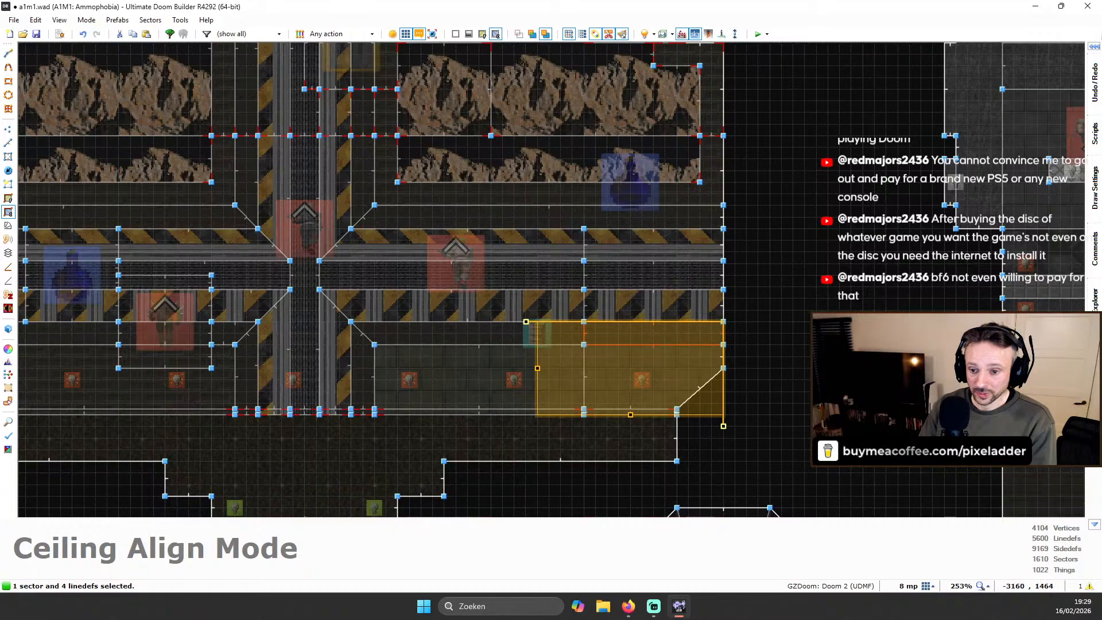
{"action": "left_click", "coordinate": [824, 328]}
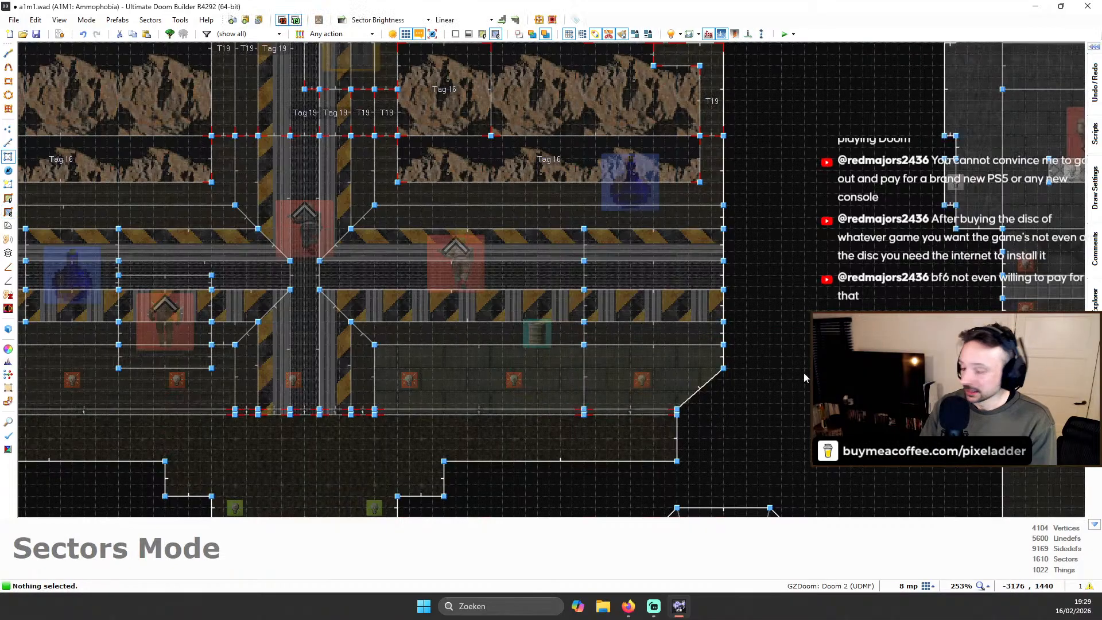
Select the westernmost trim sector below the southwest hazard-striped beam and turn on full brightness for the map view
{"action": "scroll", "coordinate": [392, 337], "scroll_direction": "down", "scroll_amount": 2}
{"action": "scroll", "coordinate": [116, 339], "scroll_direction": "up", "scroll_amount": 2}
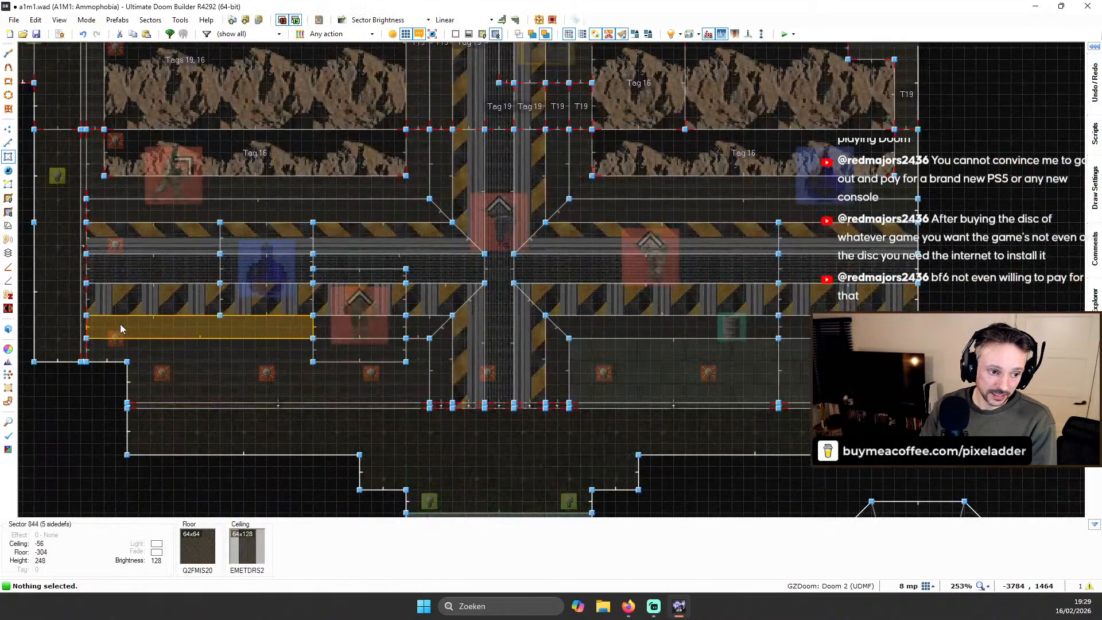
{"action": "left_click", "coordinate": [120, 324]}
{"action": "scroll", "coordinate": [201, 328], "scroll_direction": "up", "scroll_amount": 1}
{"action": "scroll", "coordinate": [104, 318], "scroll_direction": "down", "scroll_amount": 3}
{"action": "scroll", "coordinate": [230, 284], "scroll_direction": "up", "scroll_amount": 2}
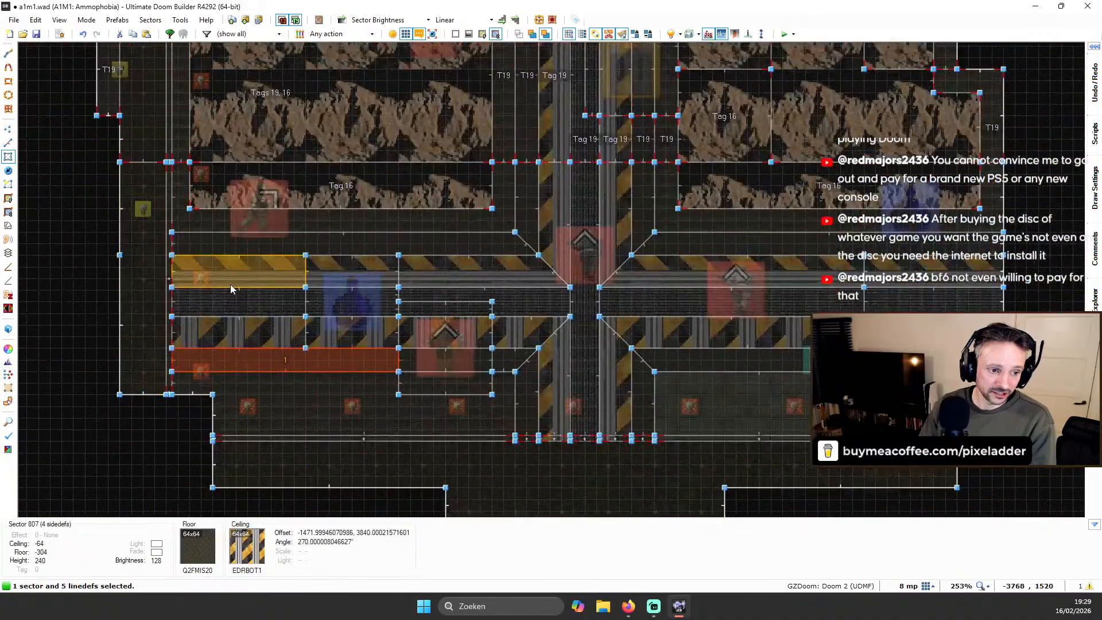
{"action": "key", "text": "b"}
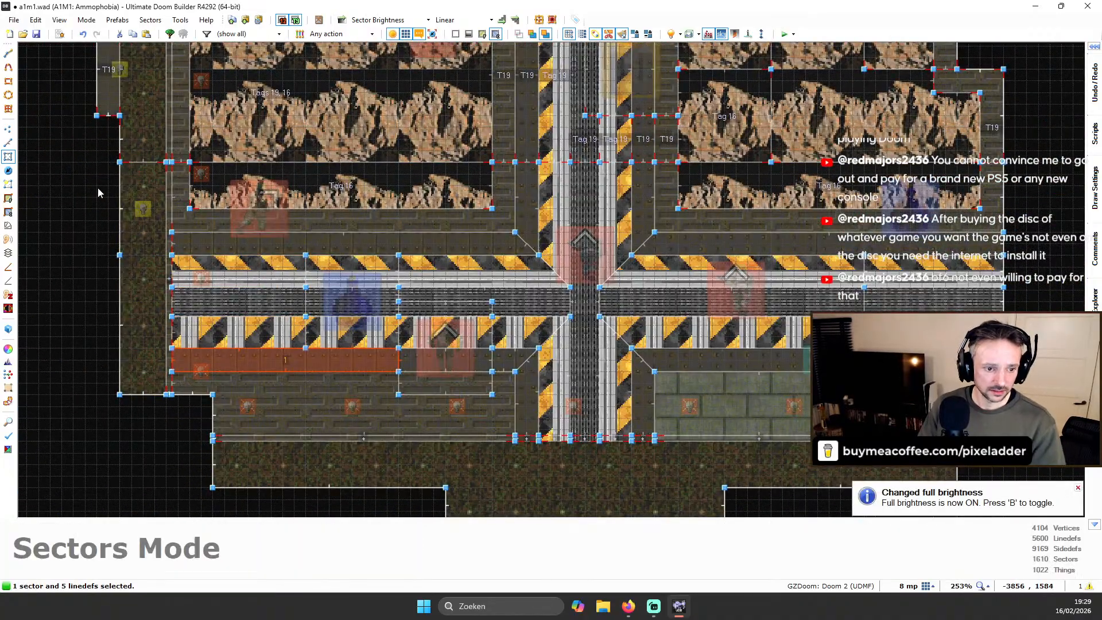
Rotate the selected trim sector's ceiling texture by 90 degrees and align it to the sector's northwest corner
{"action": "key", "text": "Left"}
{"action": "key", "text": "Left"}
{"action": "left_click", "coordinate": [8, 211]}
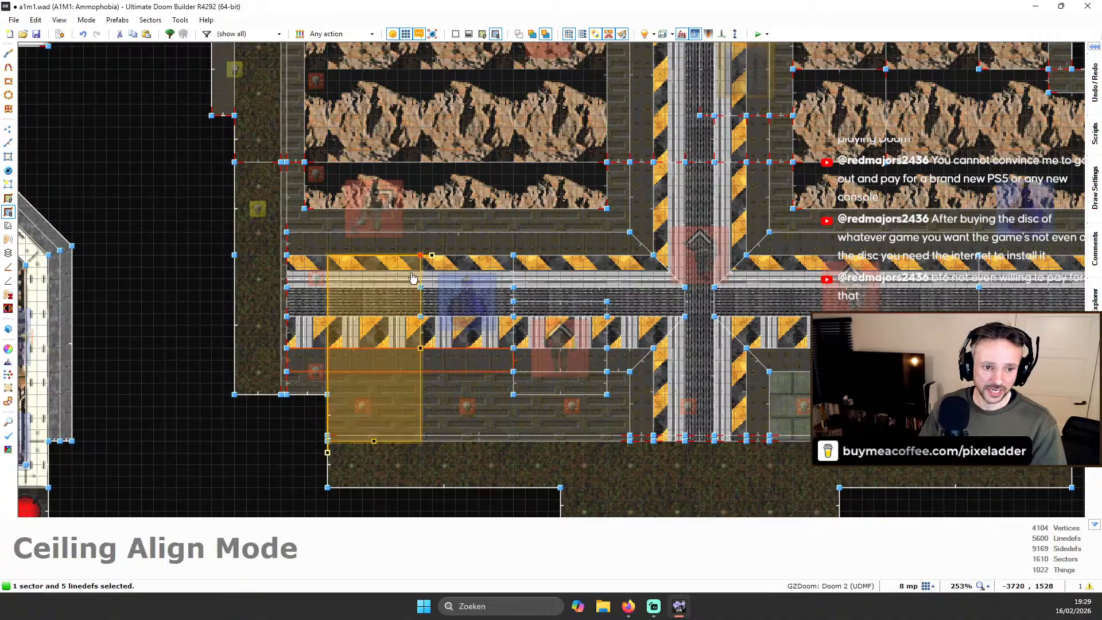
{"action": "left_click_drag", "start_coordinate": [432, 255], "coordinate": [335, 274]}
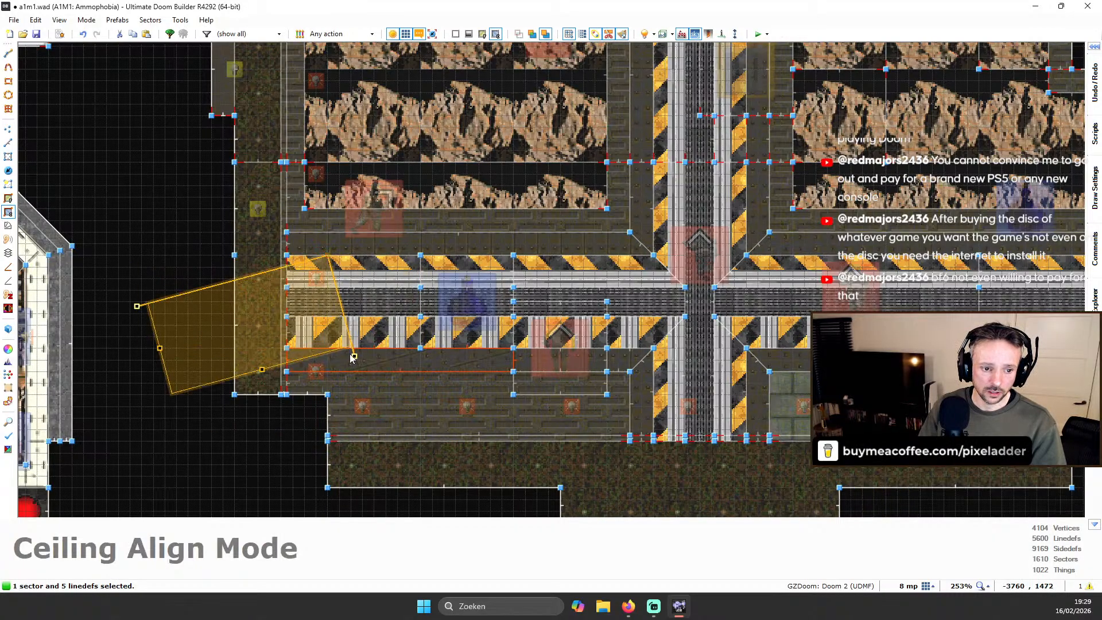
{"action": "left_click_drag", "start_coordinate": [353, 359], "coordinate": [324, 372]}
{"action": "left_click_drag", "start_coordinate": [322, 281], "coordinate": [279, 364]}
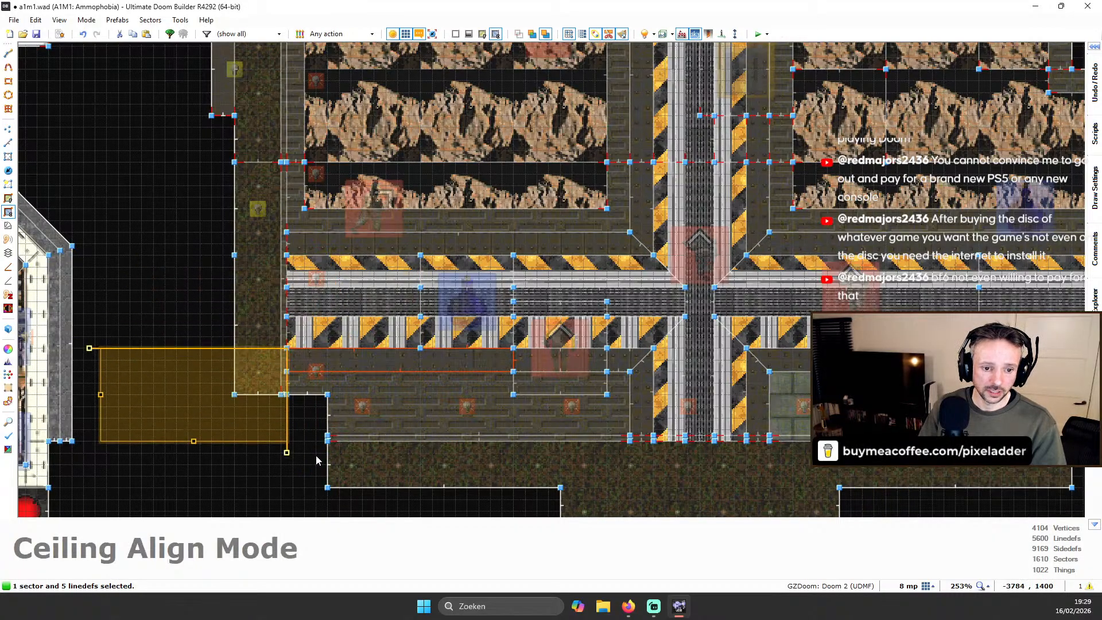
{"action": "key", "text": "Return"}
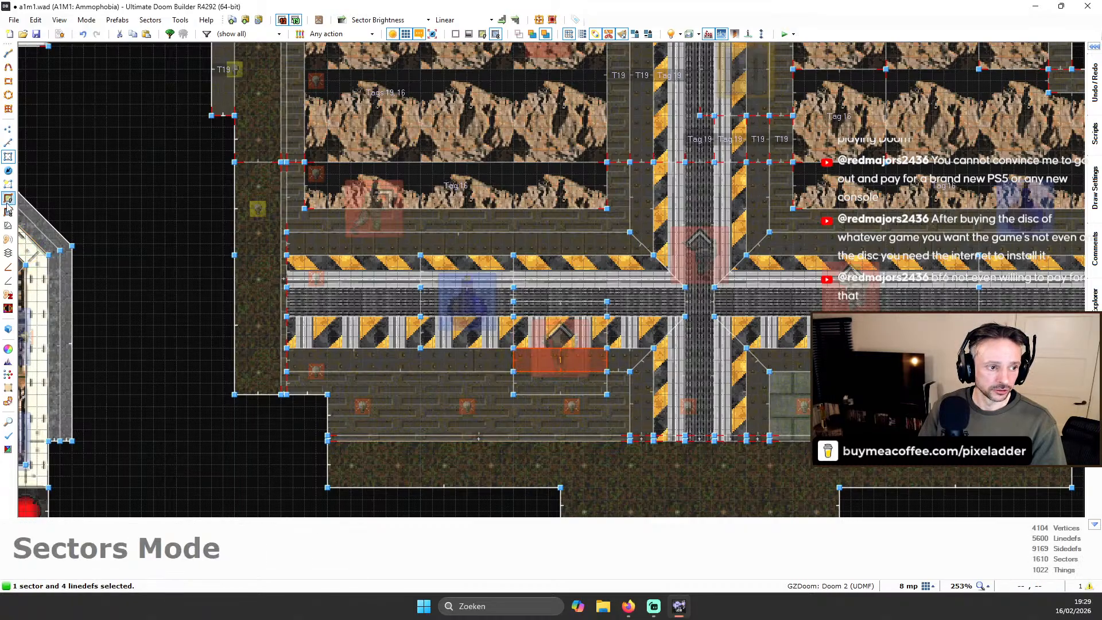
Rotate and align the ceiling texture of the short middle trim sector below the southwest hazard-striped beam
{"action": "left_click", "coordinate": [8, 212]}
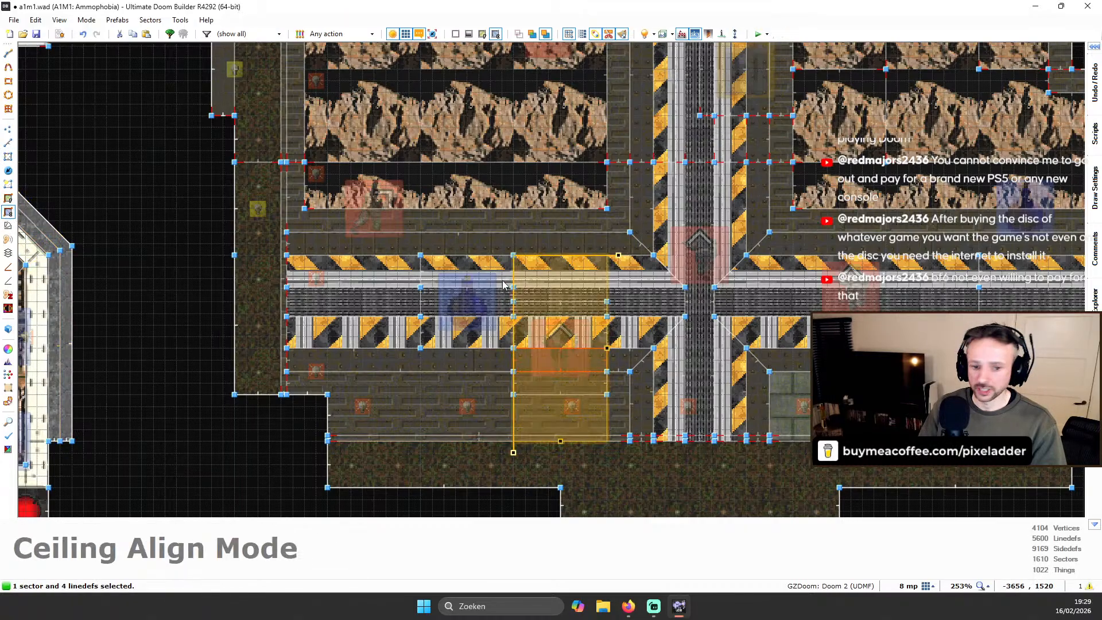
{"action": "left_click_drag", "start_coordinate": [618, 256], "coordinate": [279, 356]}
{"action": "key", "text": "Return"}
Rotate and align the ceiling texture of the short slant-ended trim sector below the southwest beam's east end
{"action": "left_click", "coordinate": [625, 353]}
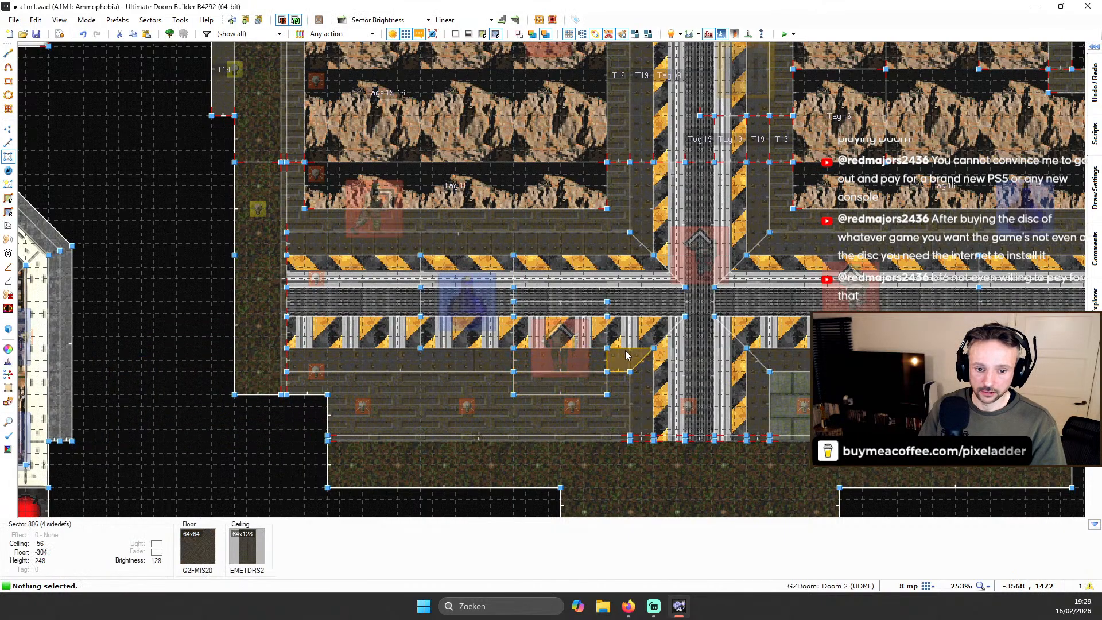
{"action": "left_click", "coordinate": [9, 212]}
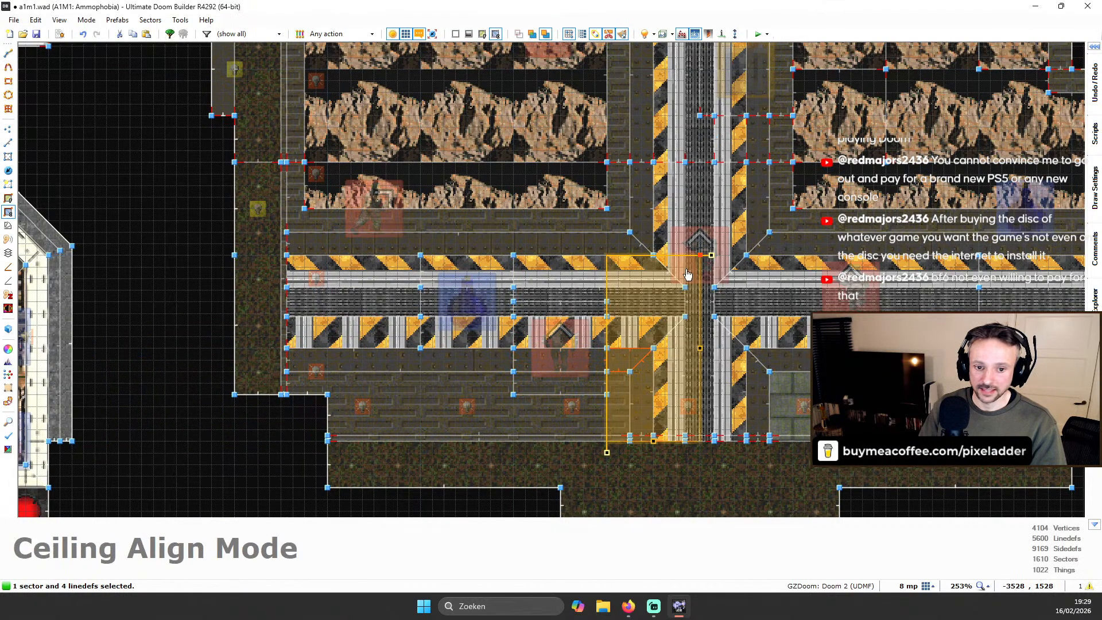
{"action": "left_click_drag", "start_coordinate": [716, 258], "coordinate": [270, 361]}
{"action": "key", "text": "Return"}
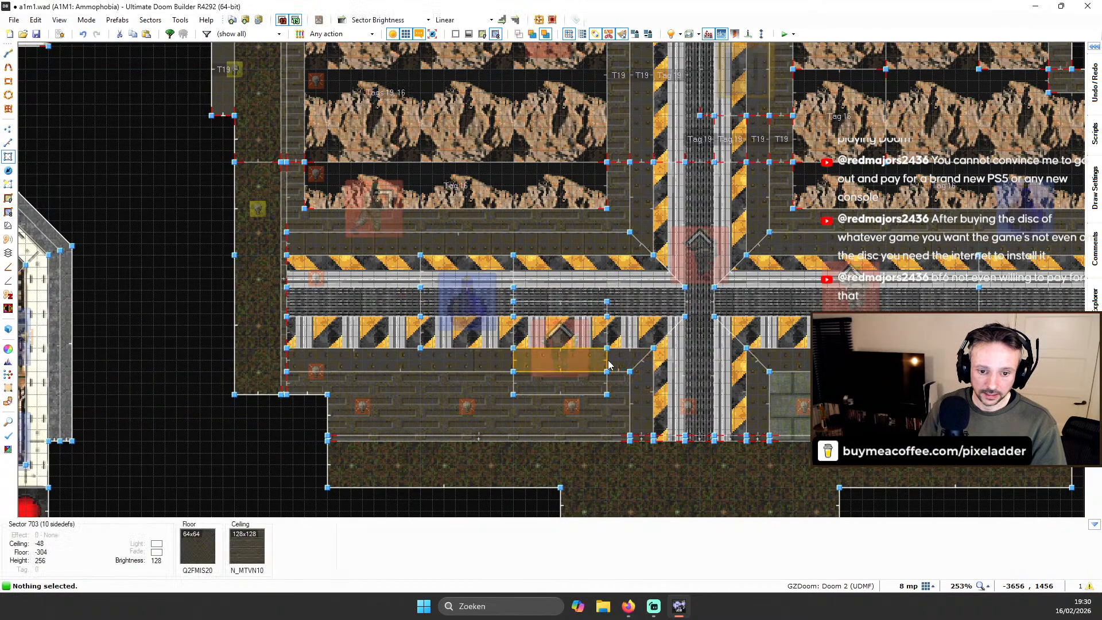
Rotate the ceiling texture of the long slant-ended trim sector above the southwest beam and align it to its northwest corner
{"action": "left_click", "coordinate": [390, 242]}
{"action": "key", "text": "Up"}
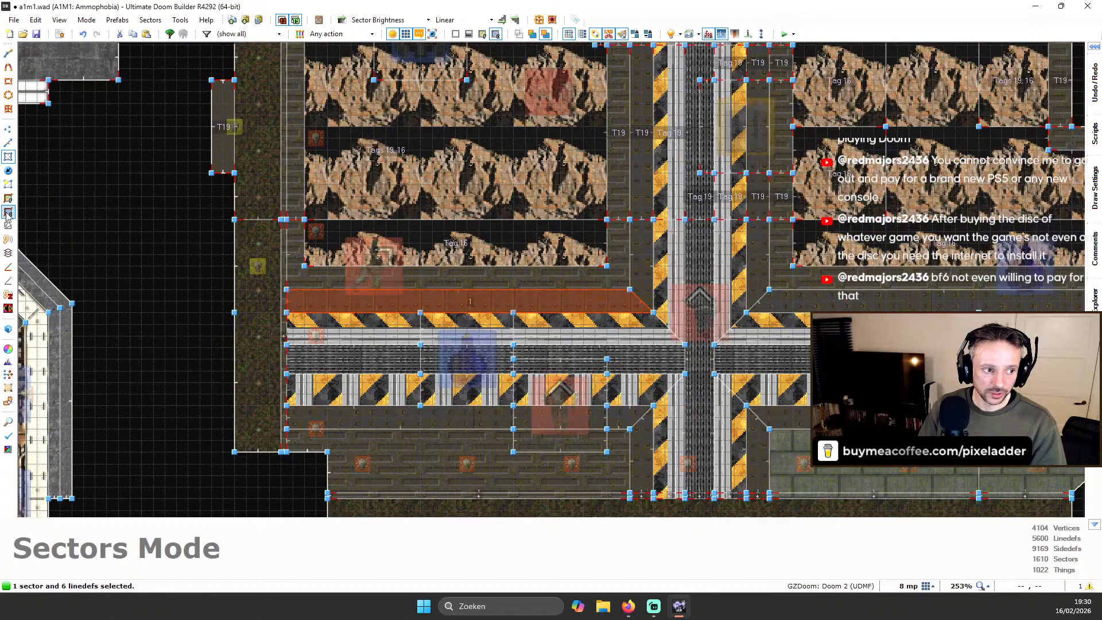
{"action": "left_click", "coordinate": [8, 212]}
{"action": "left_click_drag", "start_coordinate": [526, 129], "coordinate": [427, 204]}
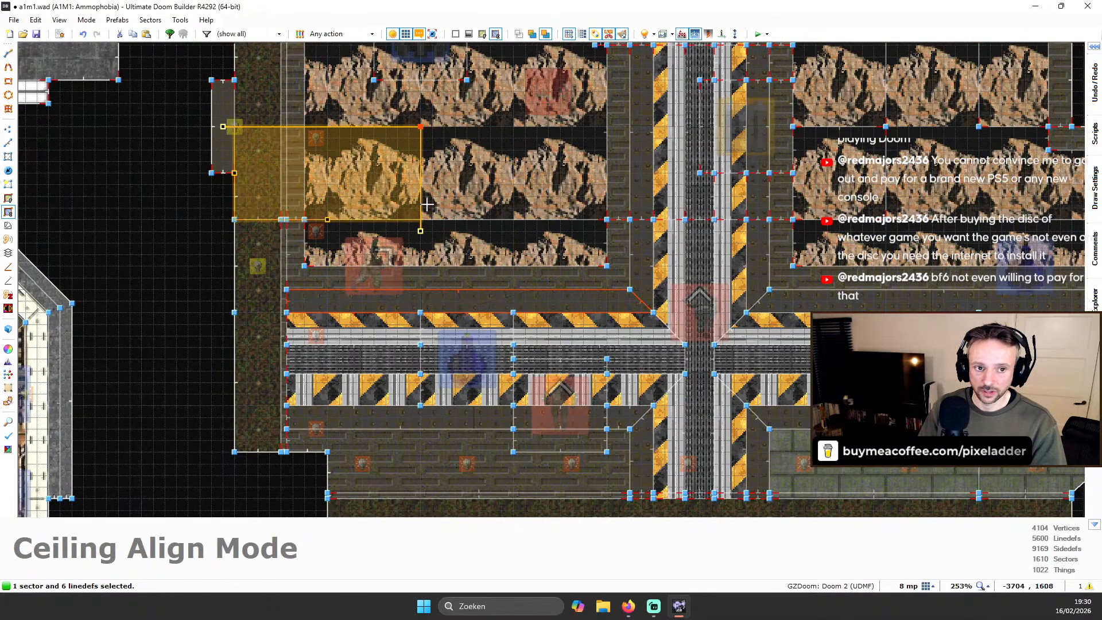
{"action": "left_click_drag", "start_coordinate": [419, 156], "coordinate": [285, 316]}
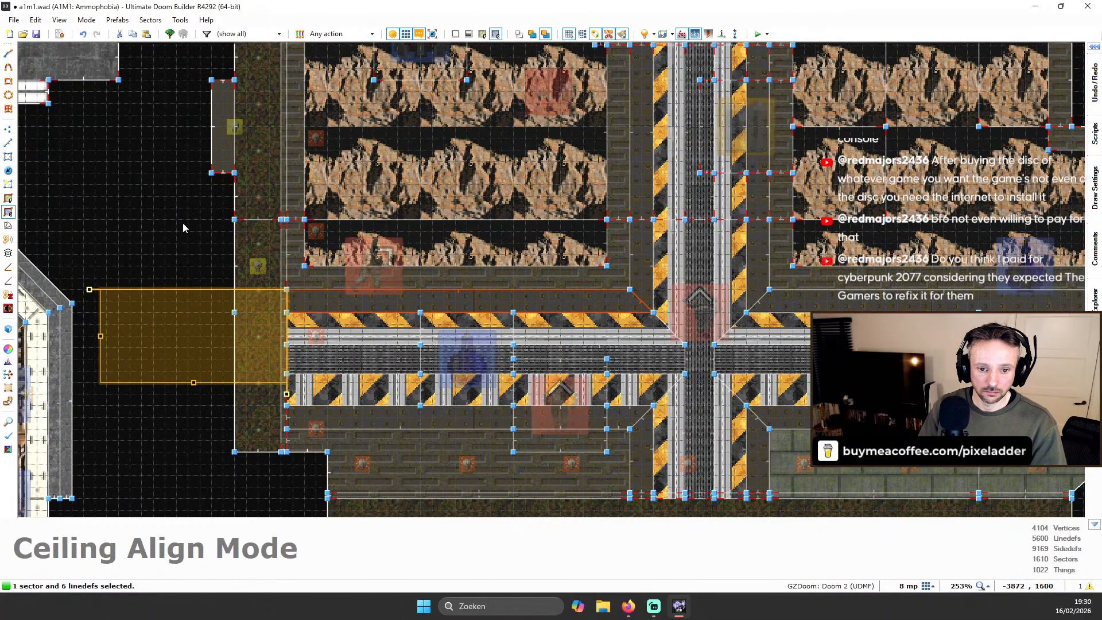
{"action": "key", "text": "Return"}
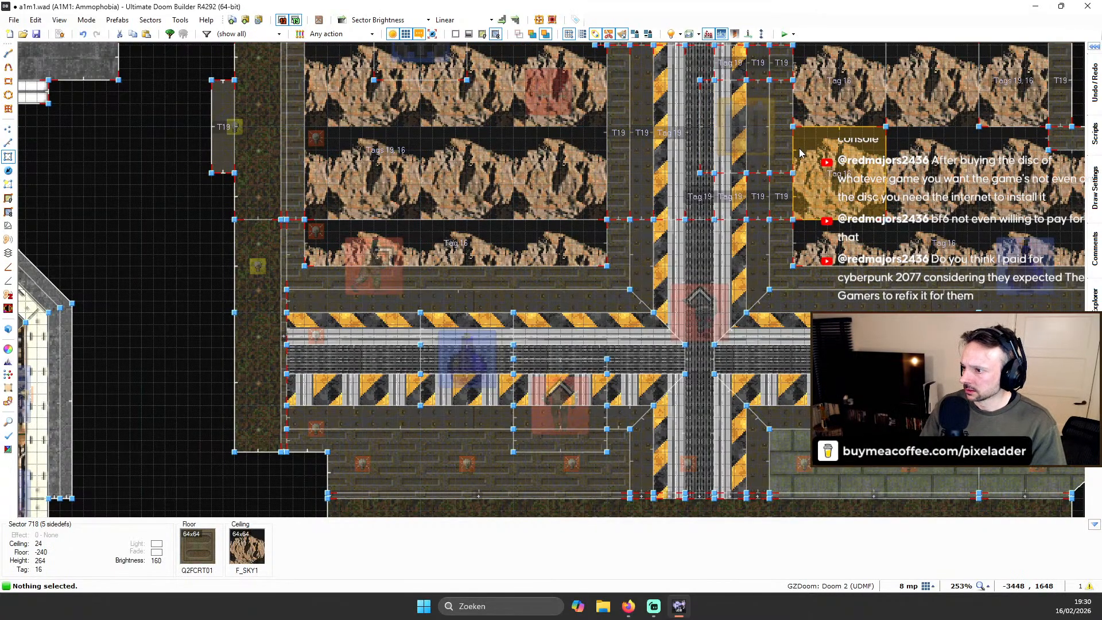
Rotate the EDRBOT1 ceiling texture of the slant-ended sector in the southwest beam's lower strip and align it to the beam junction
{"action": "key", "text": "Right"}
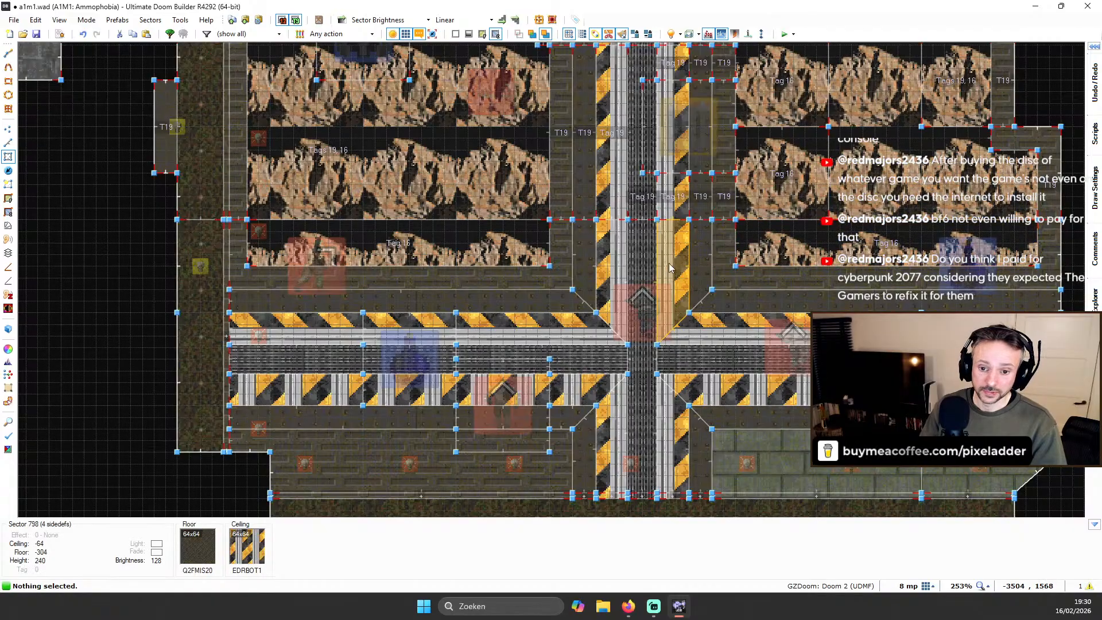
{"action": "scroll", "coordinate": [783, 241], "scroll_direction": "down", "scroll_amount": 2}
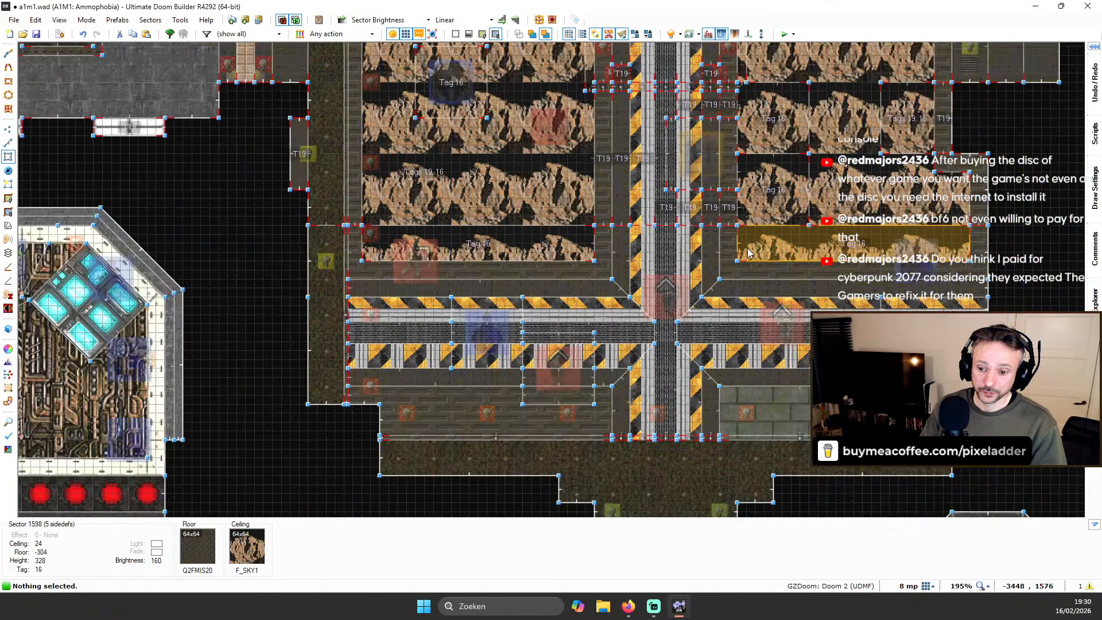
{"action": "key", "text": "Up"}
{"action": "scroll", "coordinate": [541, 410], "scroll_direction": "up", "scroll_amount": 1}
{"action": "scroll", "coordinate": [606, 331], "scroll_direction": "down", "scroll_amount": 2}
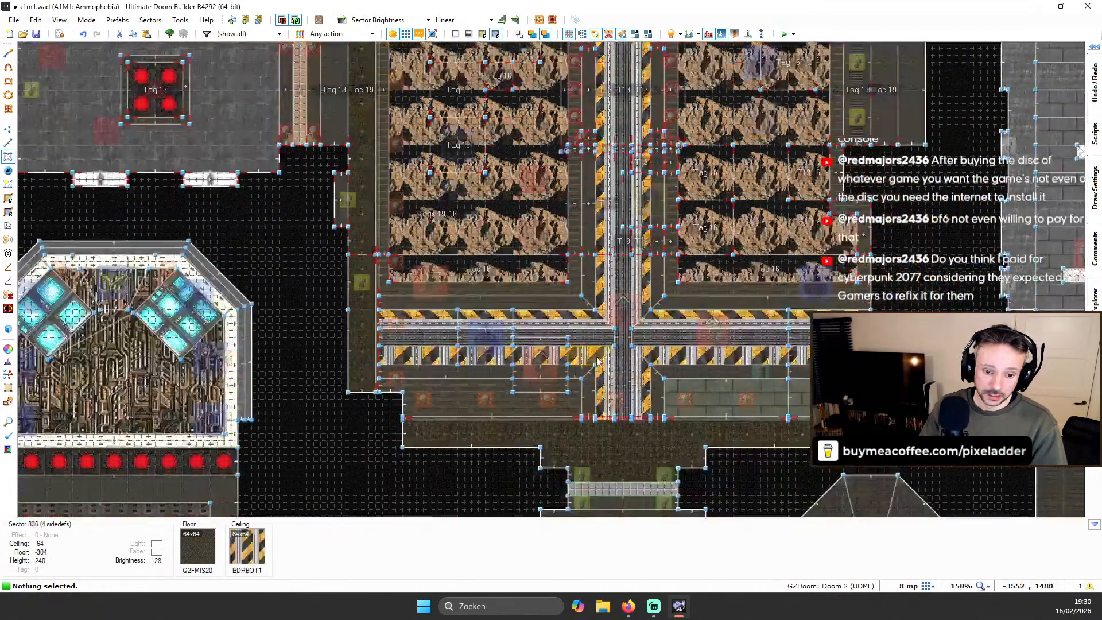
{"action": "scroll", "coordinate": [599, 352], "scroll_direction": "up", "scroll_amount": 3}
{"action": "left_click", "coordinate": [598, 352]}
{"action": "left_click", "coordinate": [8, 212]}
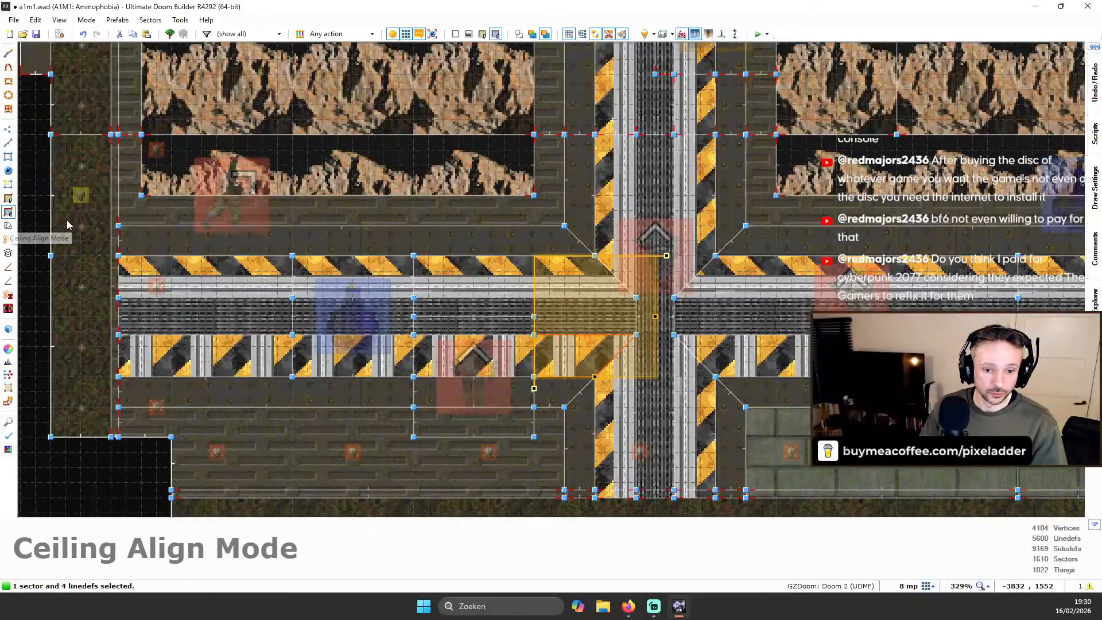
{"action": "left_click_drag", "start_coordinate": [667, 264], "coordinate": [528, 357]}
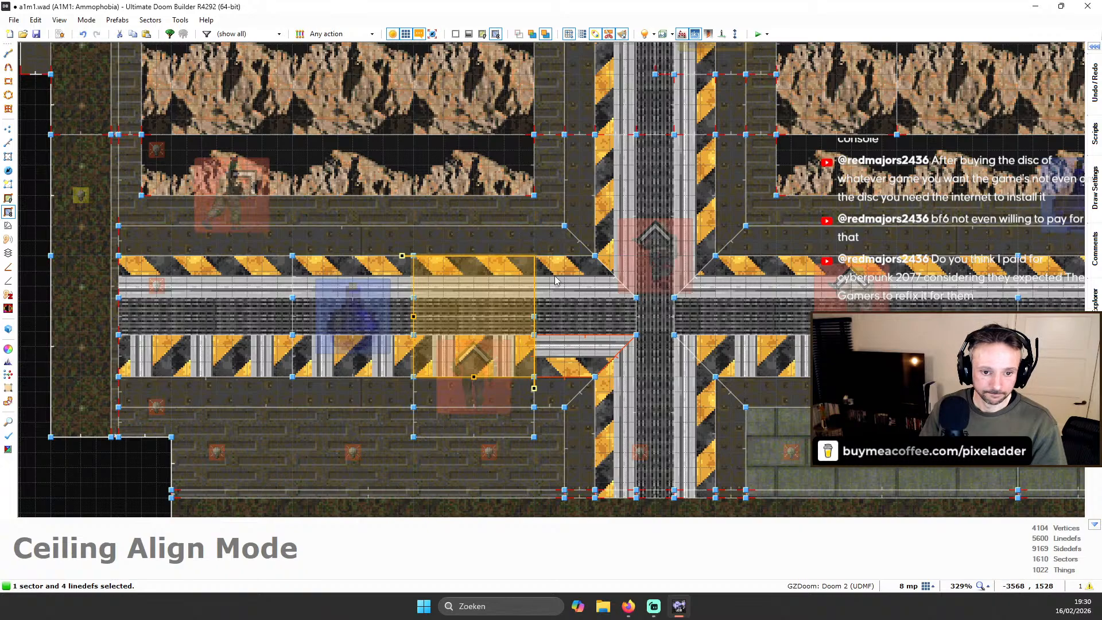
{"action": "left_click_drag", "start_coordinate": [514, 290], "coordinate": [616, 290]}
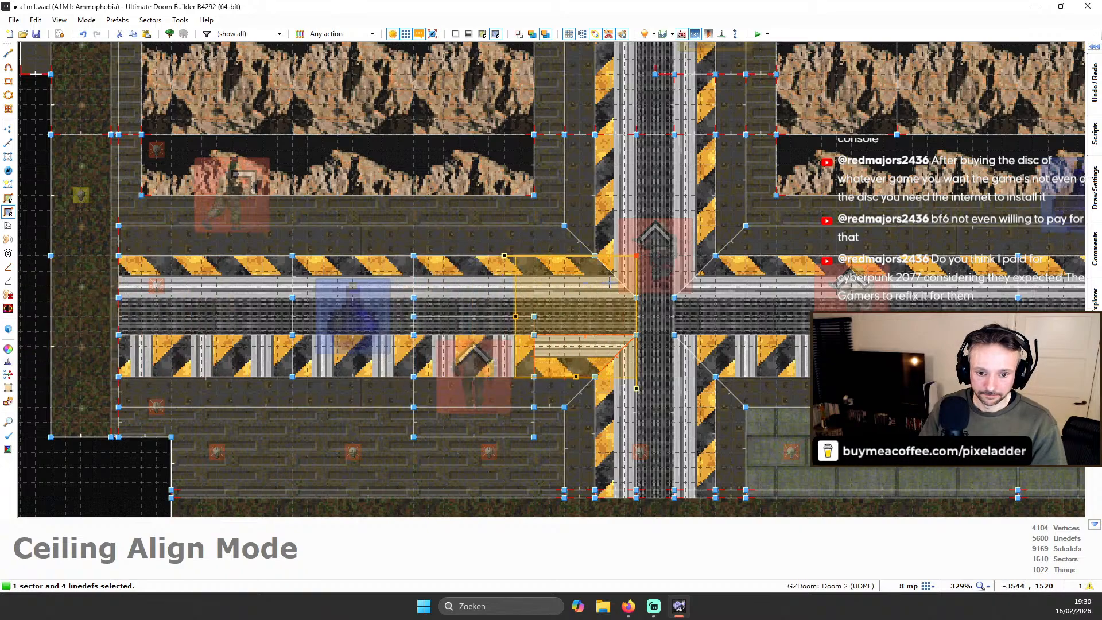
{"action": "left_click", "coordinate": [108, 488]}
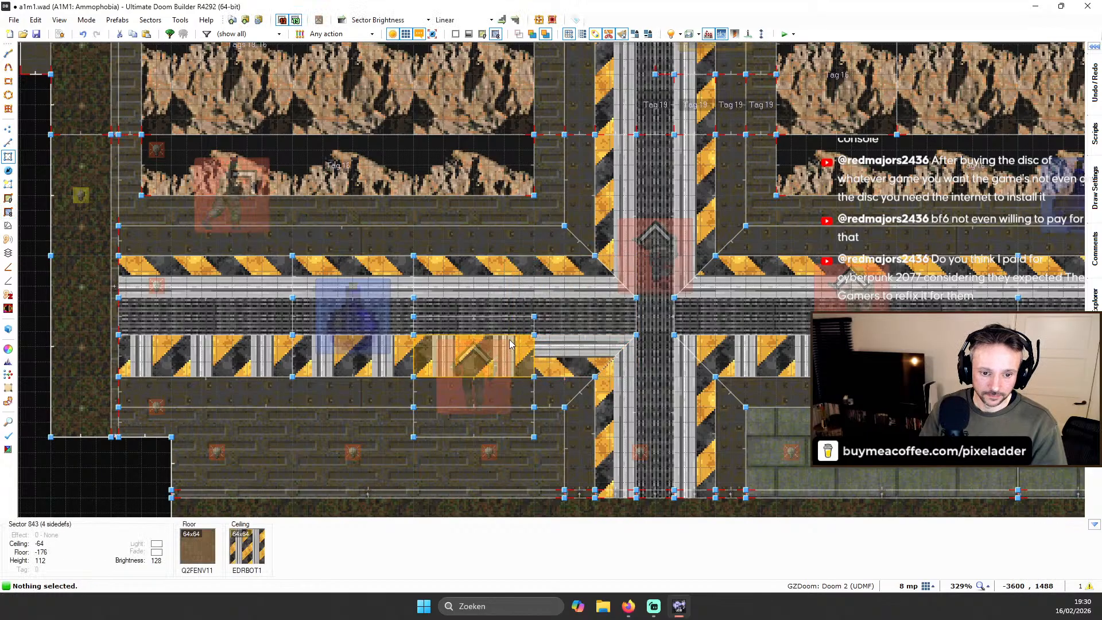
Rotate and align the EDRBOT1 ceiling texture of the adjoining sector to the west in the southwest beam's lower strip
{"action": "left_click", "coordinate": [511, 351]}
{"action": "left_click", "coordinate": [8, 212]}
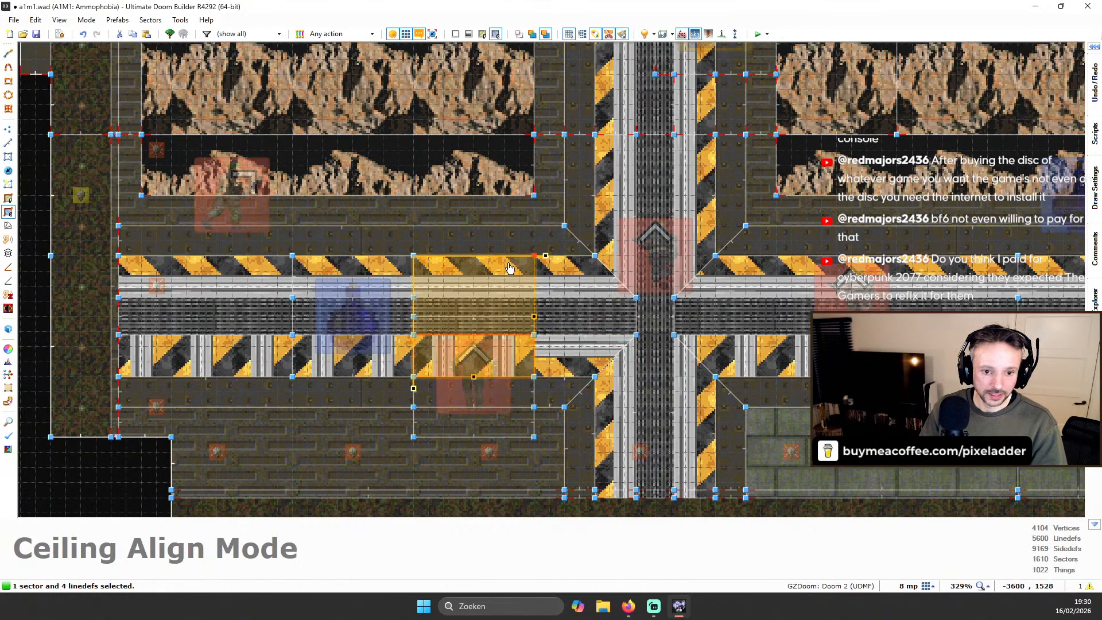
{"action": "left_click_drag", "start_coordinate": [546, 259], "coordinate": [647, 330]}
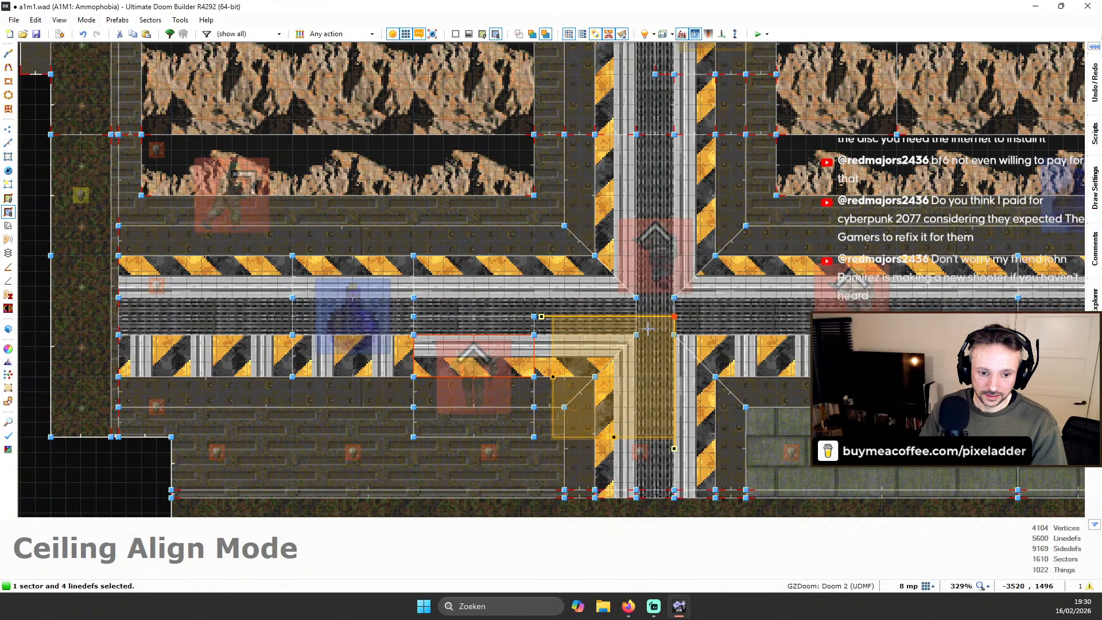
{"action": "left_click", "coordinate": [89, 479]}
Rotate and align the EDRBOT1 ceiling texture of the second sector from the west in the southwest beam's lower strip
{"action": "left_click", "coordinate": [354, 357]}
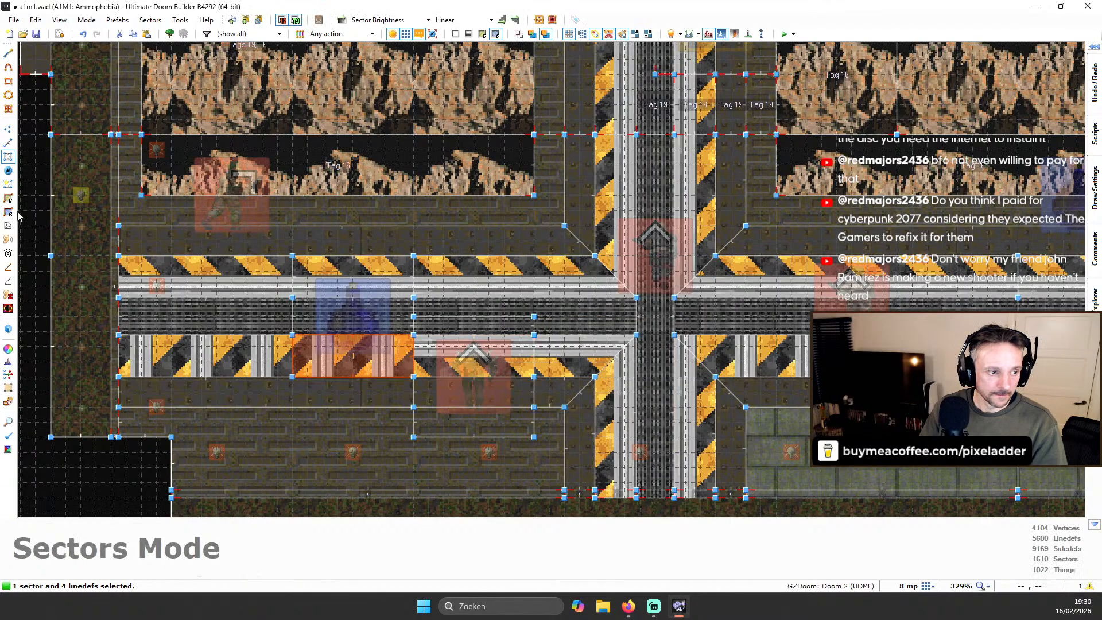
{"action": "left_click", "coordinate": [8, 213]}
{"action": "left_click_drag", "start_coordinate": [428, 263], "coordinate": [282, 355]}
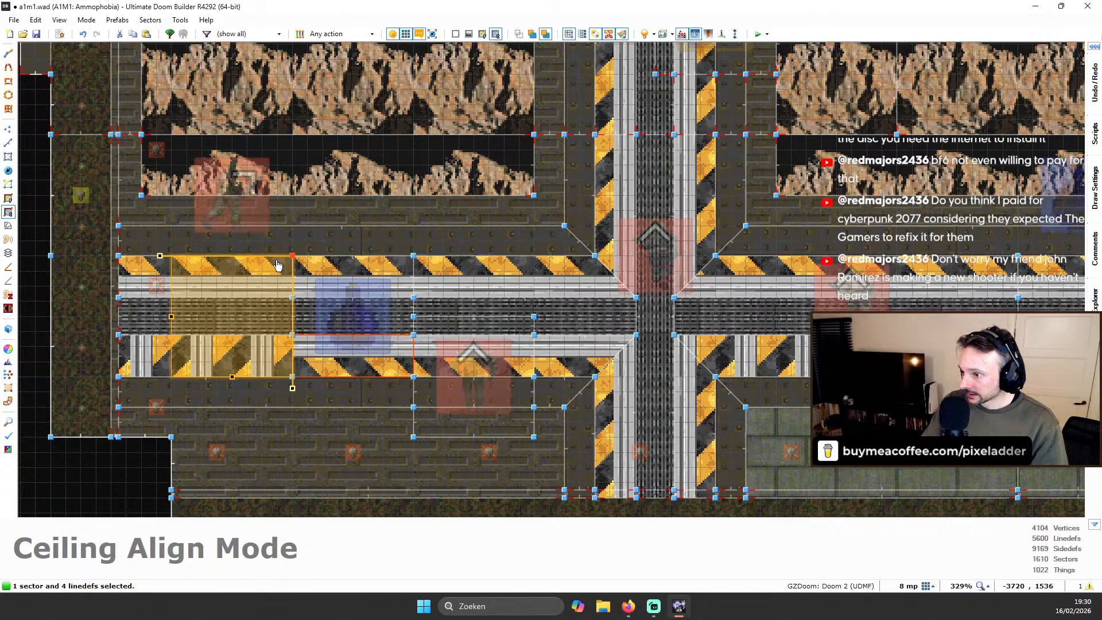
{"action": "scroll", "coordinate": [395, 267], "scroll_direction": "down", "scroll_amount": 1}
{"action": "left_click", "coordinate": [149, 406]}
Rotate the EDRBOT1 ceiling texture of the westernmost lower-strip sector and align it to the sector's east edge
{"action": "scroll", "coordinate": [244, 330], "scroll_direction": "up", "scroll_amount": 1}
{"action": "left_click", "coordinate": [260, 346]}
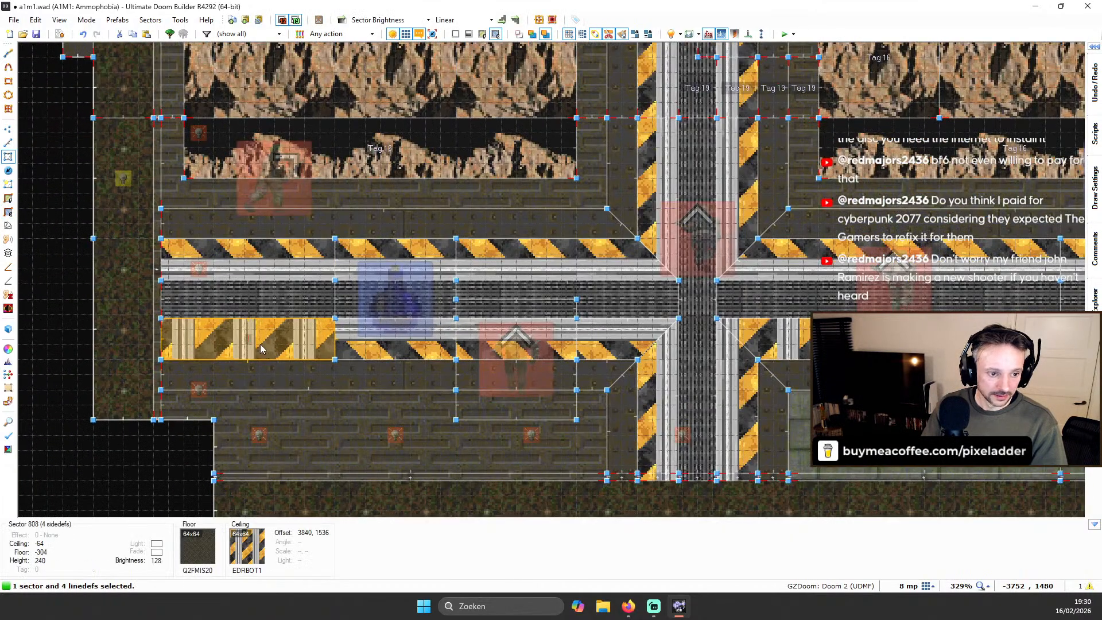
{"action": "left_click", "coordinate": [6, 213]}
{"action": "left_click_drag", "start_coordinate": [346, 238], "coordinate": [215, 369]}
{"action": "left_click_drag", "start_coordinate": [206, 245], "coordinate": [326, 243]}
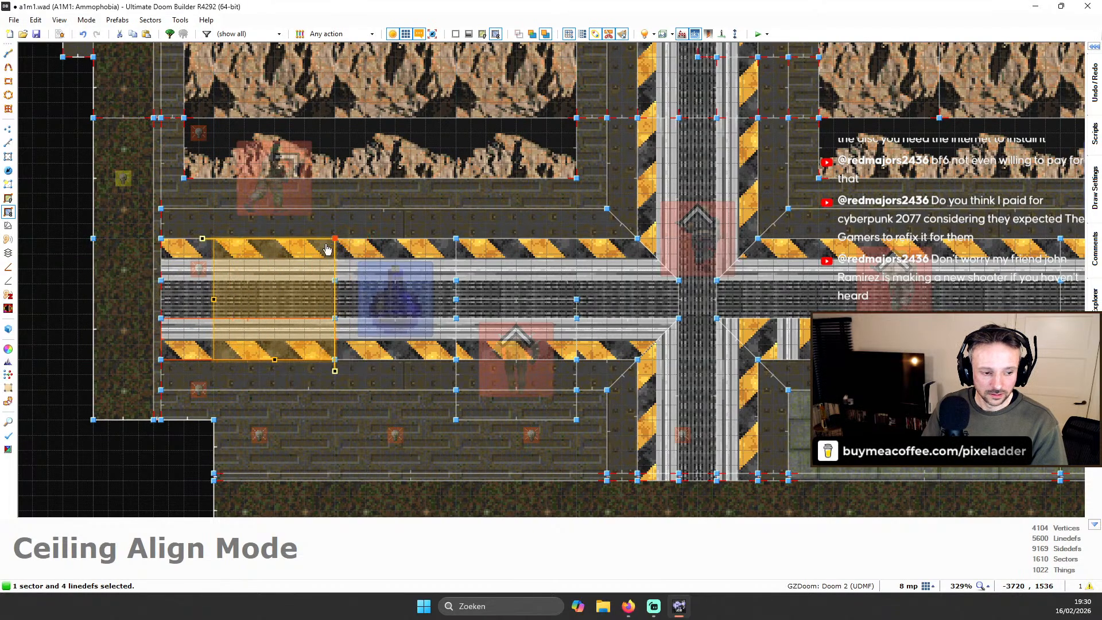
{"action": "left_click", "coordinate": [58, 331]}
Rotate the EDRBOT1 ceiling texture of the long slant-ended sector in the southeast beam's lower strip and align it to the beam's east end
{"action": "scroll", "coordinate": [814, 292], "scroll_direction": "down", "scroll_amount": 2}
{"action": "scroll", "coordinate": [918, 314], "scroll_direction": "up", "scroll_amount": 2}
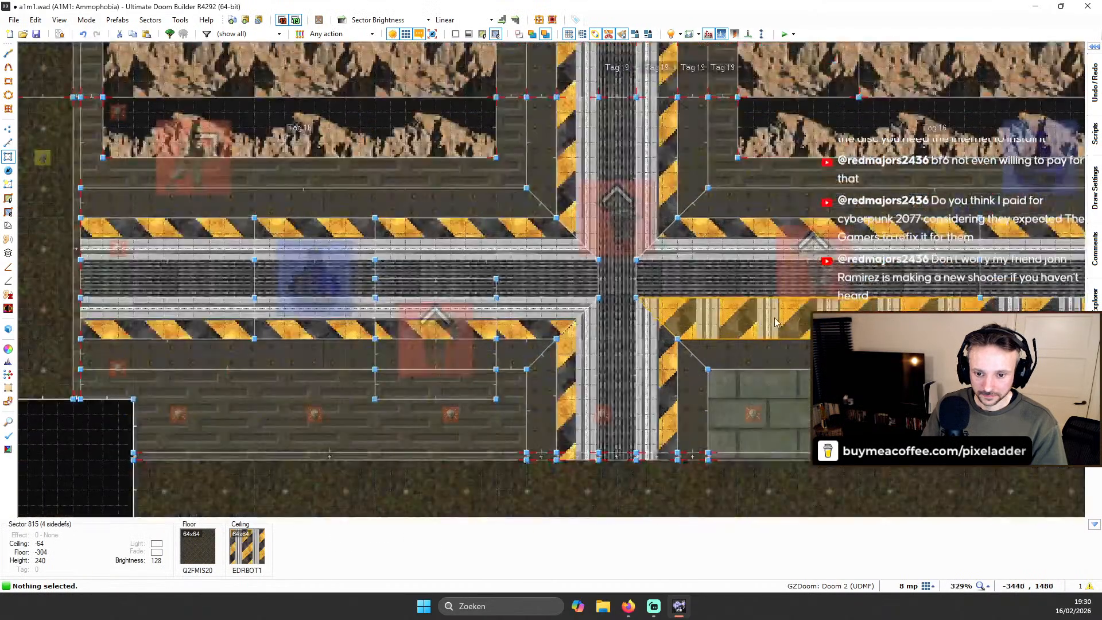
{"action": "left_click", "coordinate": [740, 314]}
{"action": "key", "text": "space"}
{"action": "key", "text": "Right"}
{"action": "key", "text": "Right"}
{"action": "key", "text": "Right"}
{"action": "left_click", "coordinate": [8, 213]}
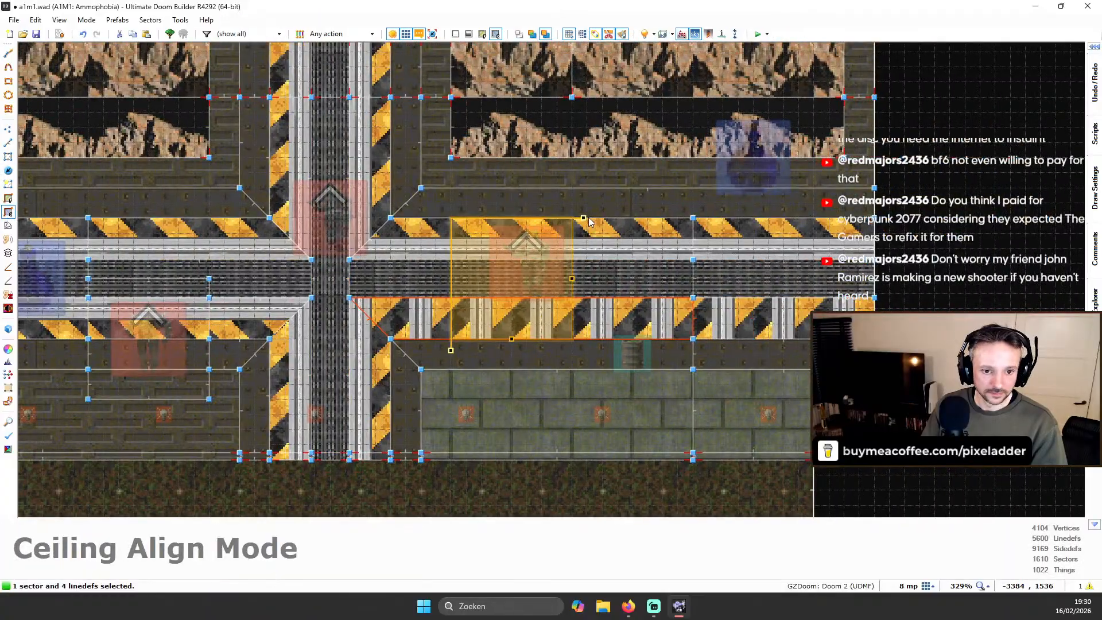
{"action": "left_click_drag", "start_coordinate": [584, 219], "coordinate": [440, 343]}
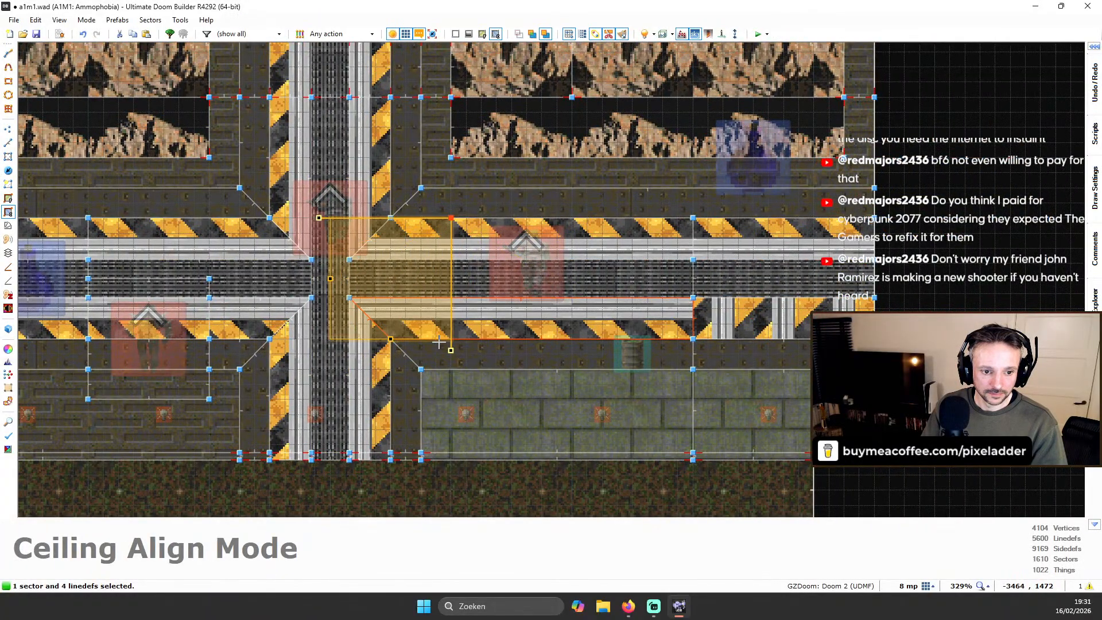
{"action": "left_click_drag", "start_coordinate": [450, 251], "coordinate": [871, 241]}
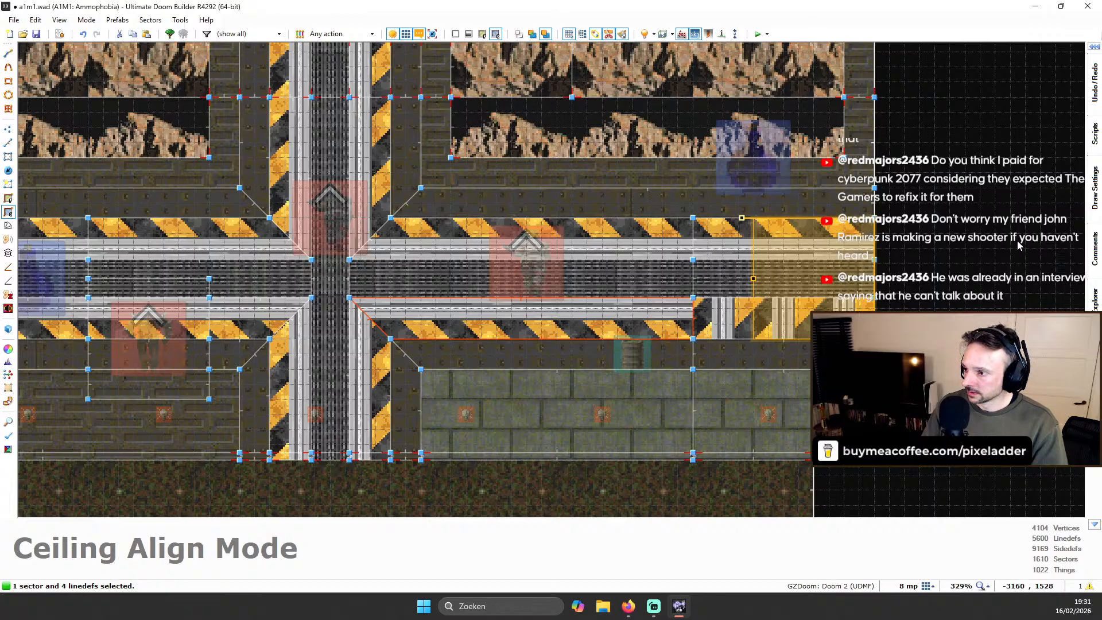
{"action": "key", "text": "c"}
{"action": "key", "text": "s"}
Rotate the EDRBOT1 ceiling texture of the easternmost lower-strip sector in the southeast beam and align it to the sector's west edge
{"action": "key", "text": "Right"}
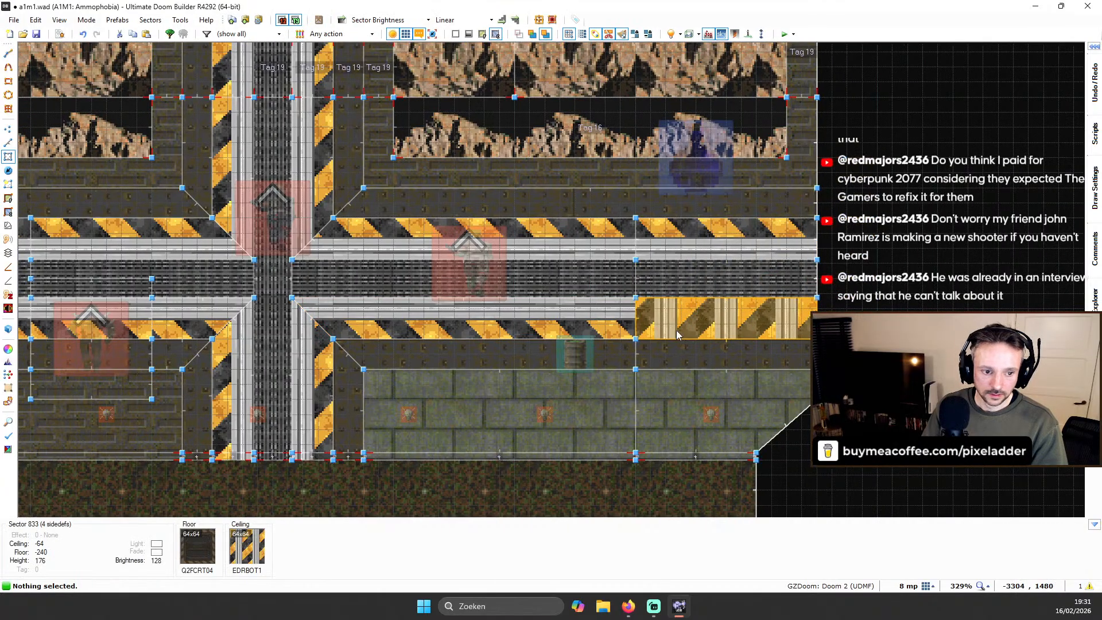
{"action": "left_click", "coordinate": [683, 320]}
{"action": "left_click", "coordinate": [8, 213]}
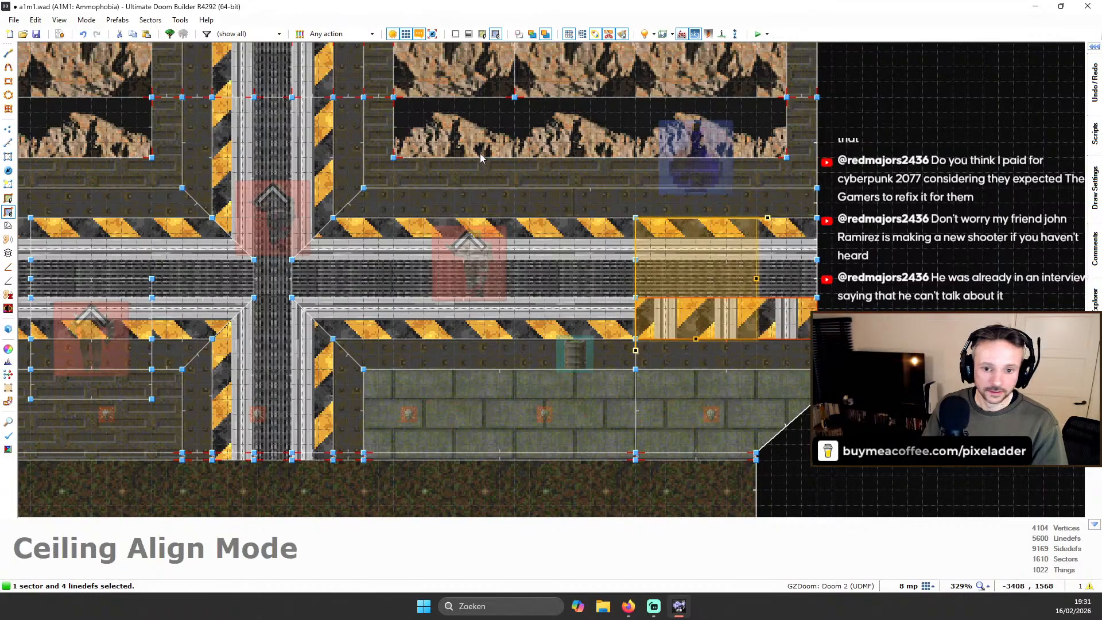
{"action": "left_click_drag", "start_coordinate": [767, 217], "coordinate": [638, 313]}
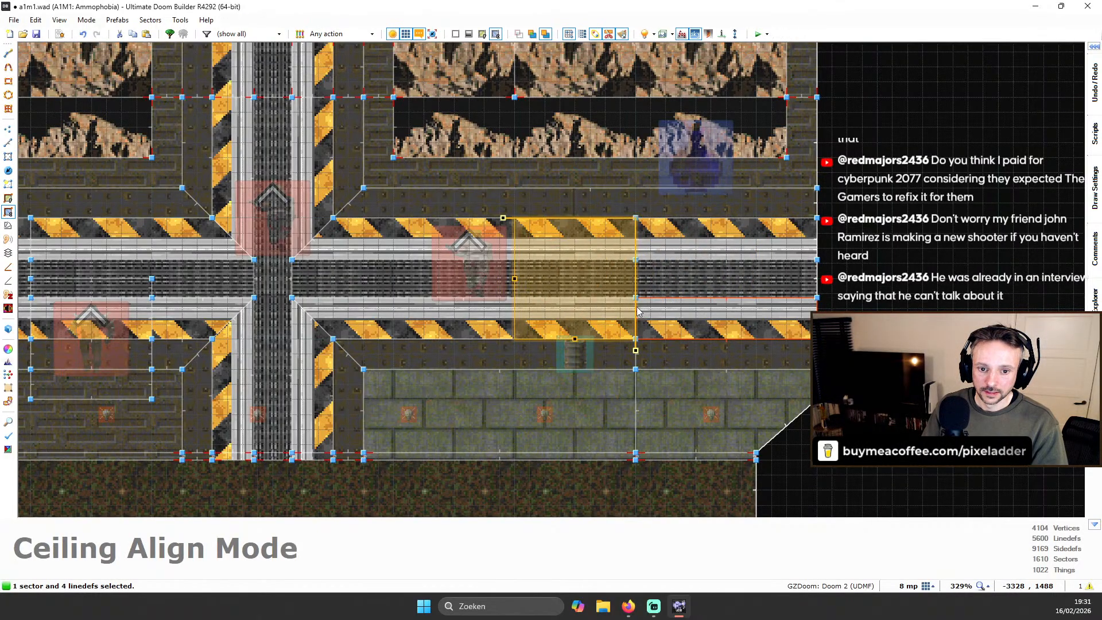
{"action": "left_click_drag", "start_coordinate": [612, 226], "coordinate": [806, 224]}
{"action": "left_click", "coordinate": [902, 222]}
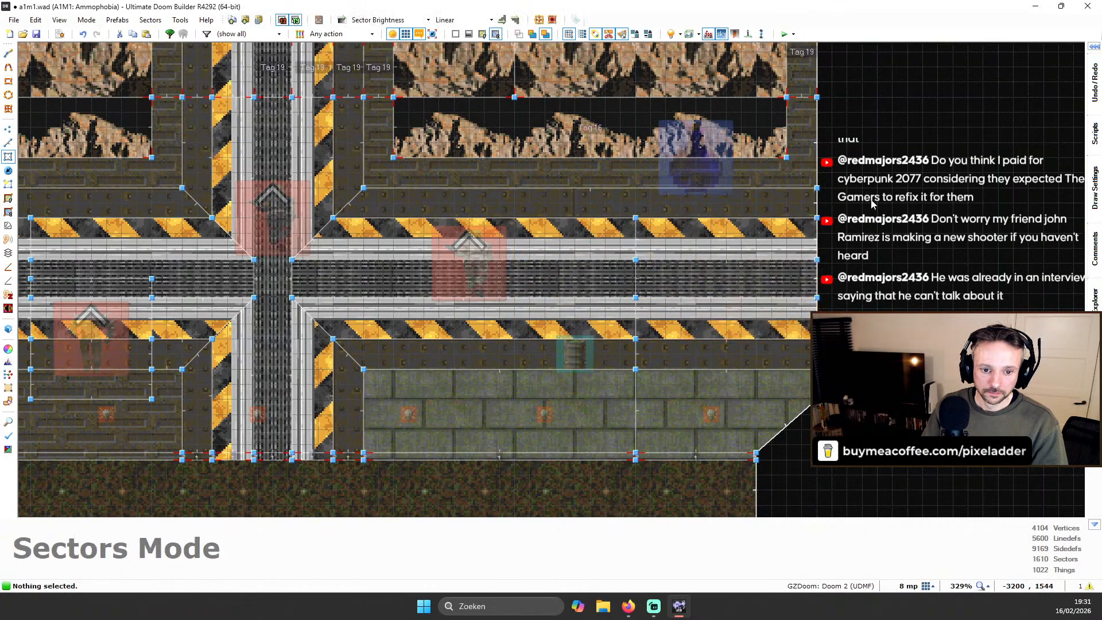
Examine the ceiling trim and hazard stripes along the crate room's beams and at both crossings on the map
{"action": "scroll", "coordinate": [871, 200], "scroll_direction": "down", "scroll_amount": 1}
{"action": "key", "text": "Up"}
{"action": "key", "text": "Up"}
{"action": "key", "text": "Up"}
{"action": "key", "text": "Up"}
{"action": "key", "text": "Up"}
{"action": "key", "text": "Up"}
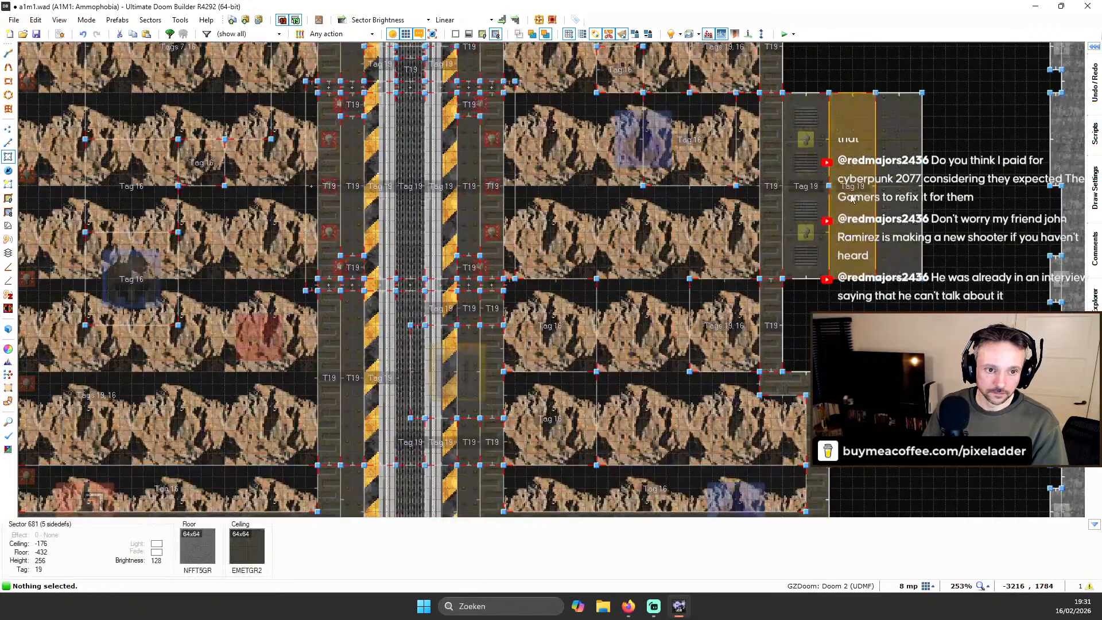
{"action": "scroll", "coordinate": [852, 198], "scroll_direction": "down", "scroll_amount": 1}
{"action": "key", "text": "Up"}
{"action": "key", "text": "Up"}
{"action": "key", "text": "Up"}
{"action": "key", "text": "Up"}
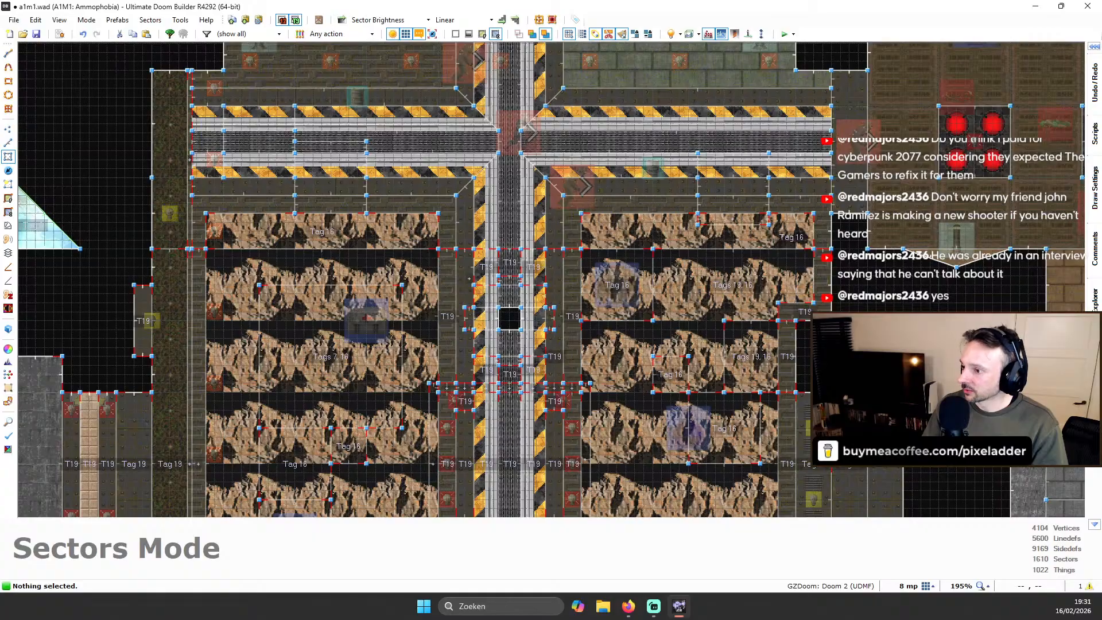
{"action": "scroll", "coordinate": [574, 266], "scroll_direction": "up", "scroll_amount": 1}
{"action": "scroll", "coordinate": [574, 268], "scroll_direction": "down", "scroll_amount": 2}
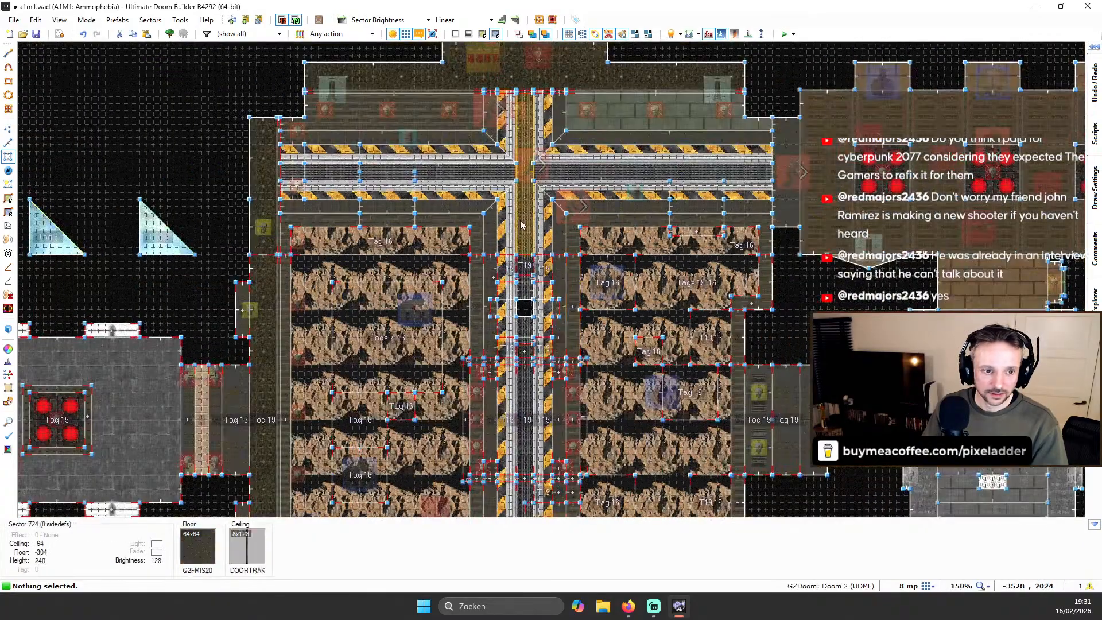
{"action": "scroll", "coordinate": [521, 224], "scroll_direction": "down", "scroll_amount": 1}
{"action": "scroll", "coordinate": [651, 140], "scroll_direction": "down", "scroll_amount": 1}
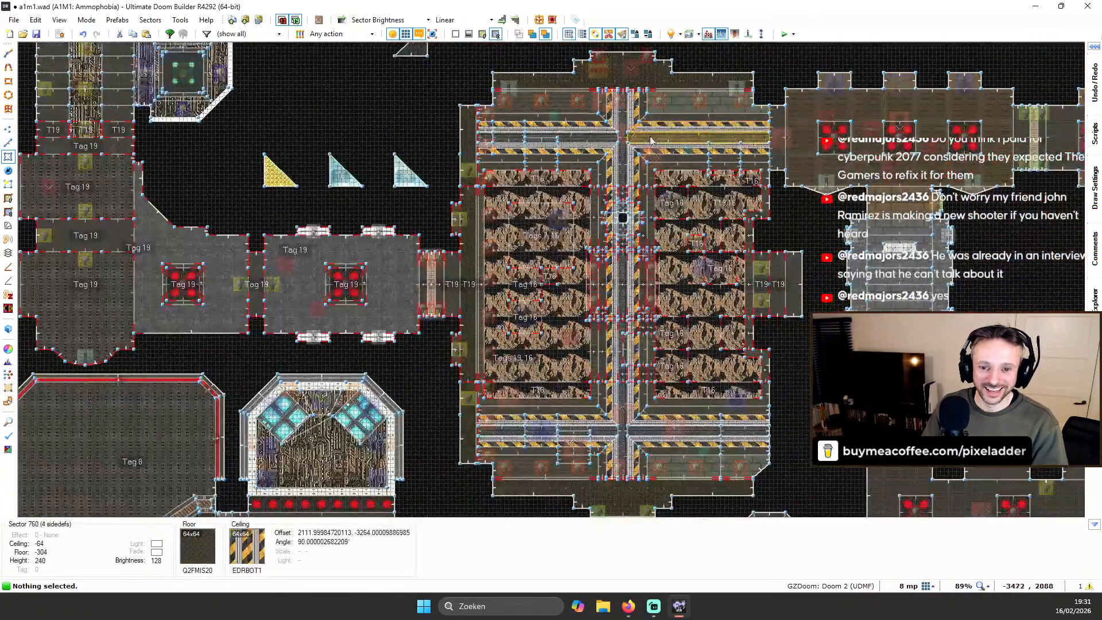
{"action": "scroll", "coordinate": [651, 140], "scroll_direction": "up", "scroll_amount": 7}
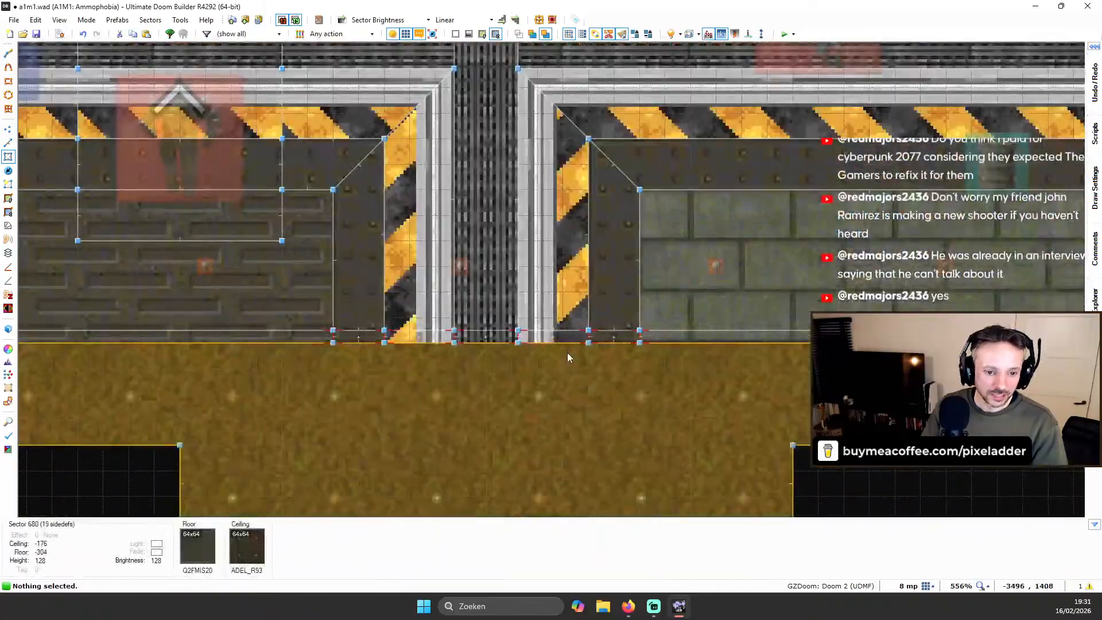
{"action": "scroll", "coordinate": [588, 319], "scroll_direction": "down", "scroll_amount": 3}
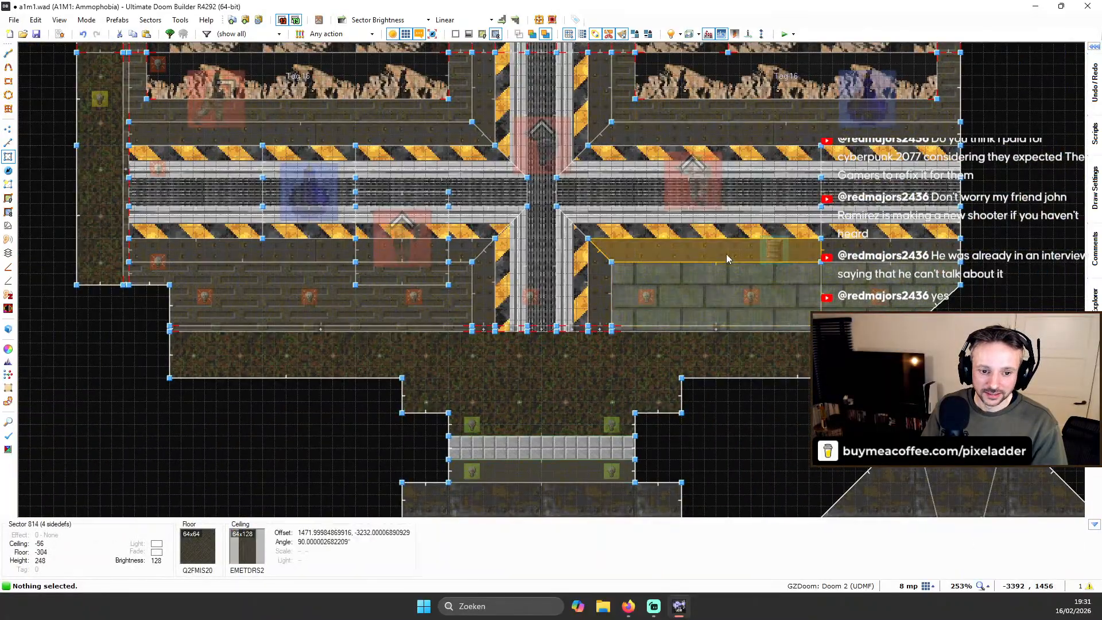
Save the map
{"action": "key", "text": "Right"}
{"action": "key", "text": "Up"}
{"action": "key", "text": "Up"}
{"action": "key", "text": "Up"}
{"action": "key", "text": "Up"}
{"action": "left_click", "coordinate": [36, 34]}
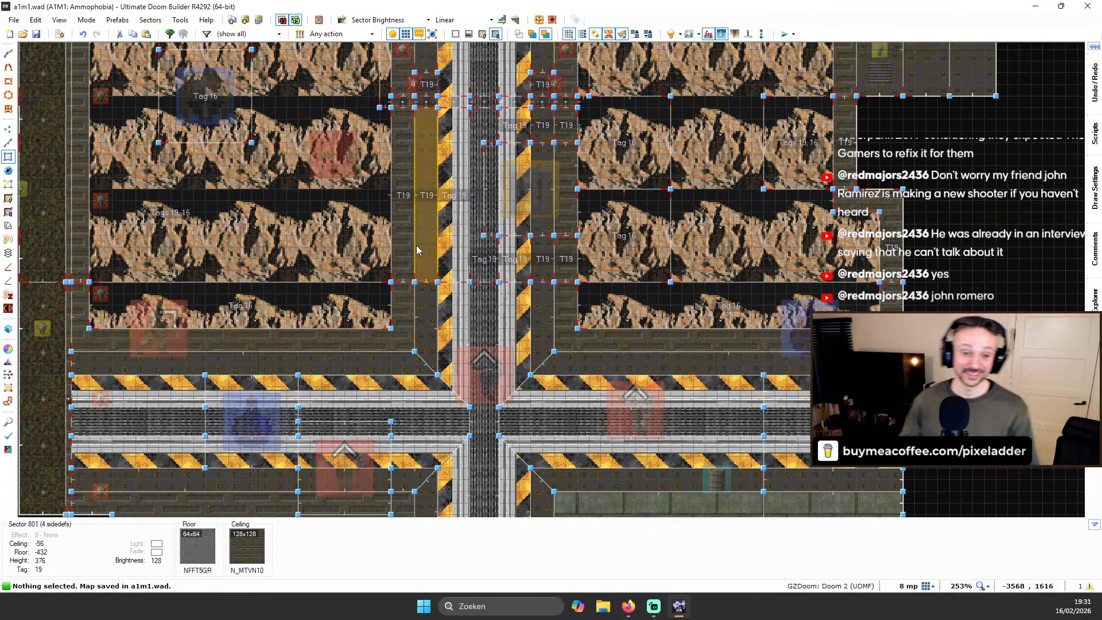
Enter the 3D visual mode inside the crate room and turn off full brightness
{"action": "key", "text": "Up"}
{"action": "key", "text": "Up"}
{"action": "scroll", "coordinate": [644, 239], "scroll_direction": "down", "scroll_amount": 2}
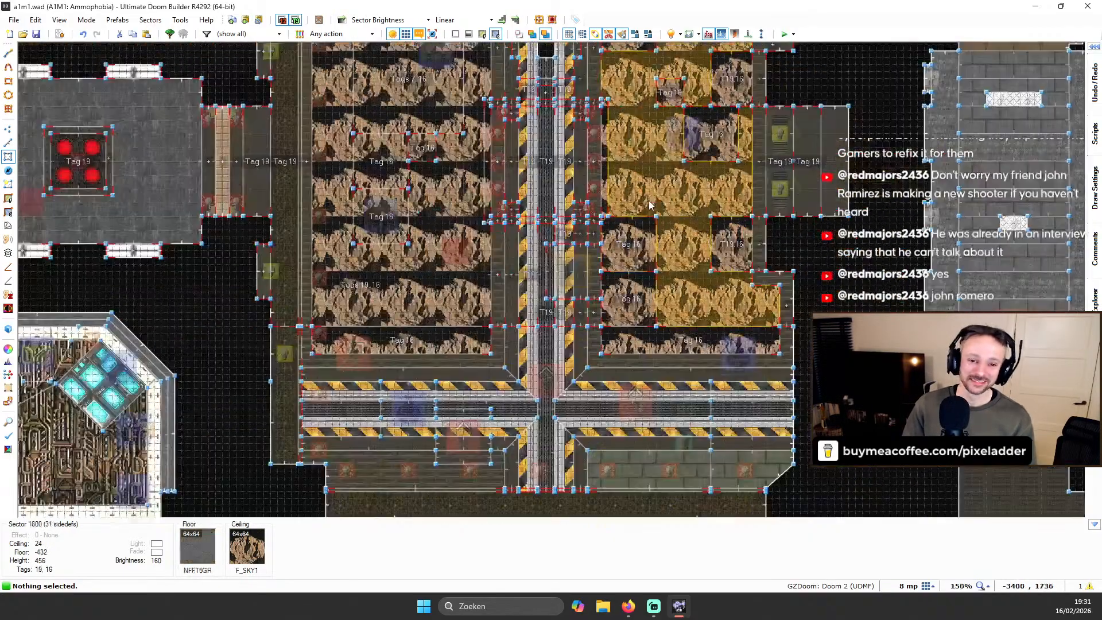
{"action": "key", "text": "Up"}
{"action": "key", "text": "Up"}
{"action": "key", "text": "q"}
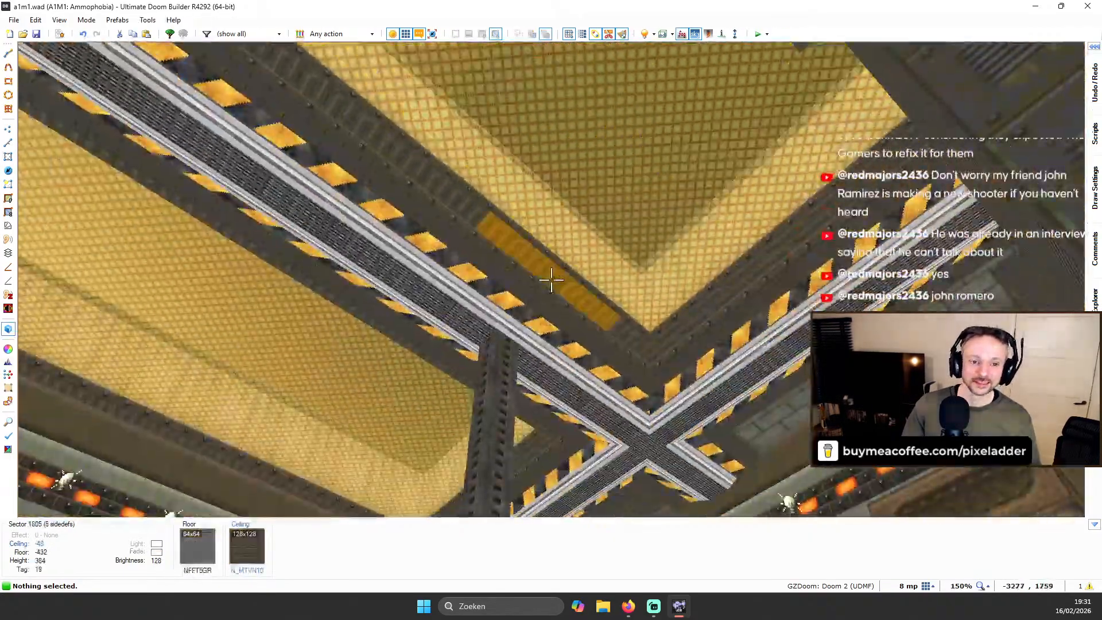
{"action": "key", "text": "b"}
Set the floor texture offset of the TWCRWL04 wooden crate's top to -32, 0
{"action": "key", "text": "d"}
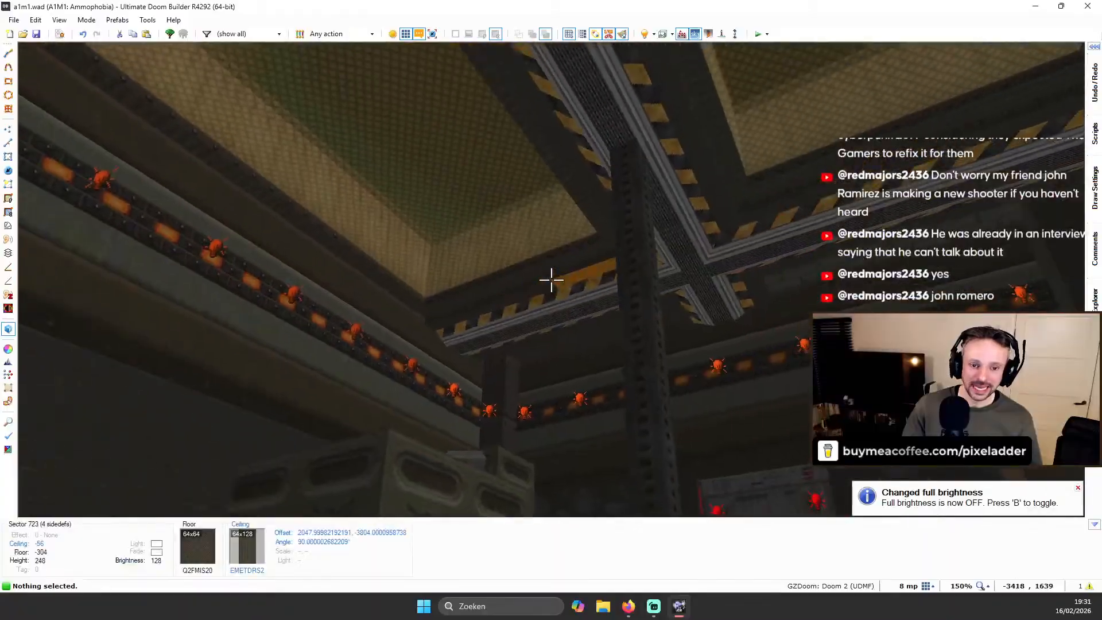
{"action": "key", "text": "w"}
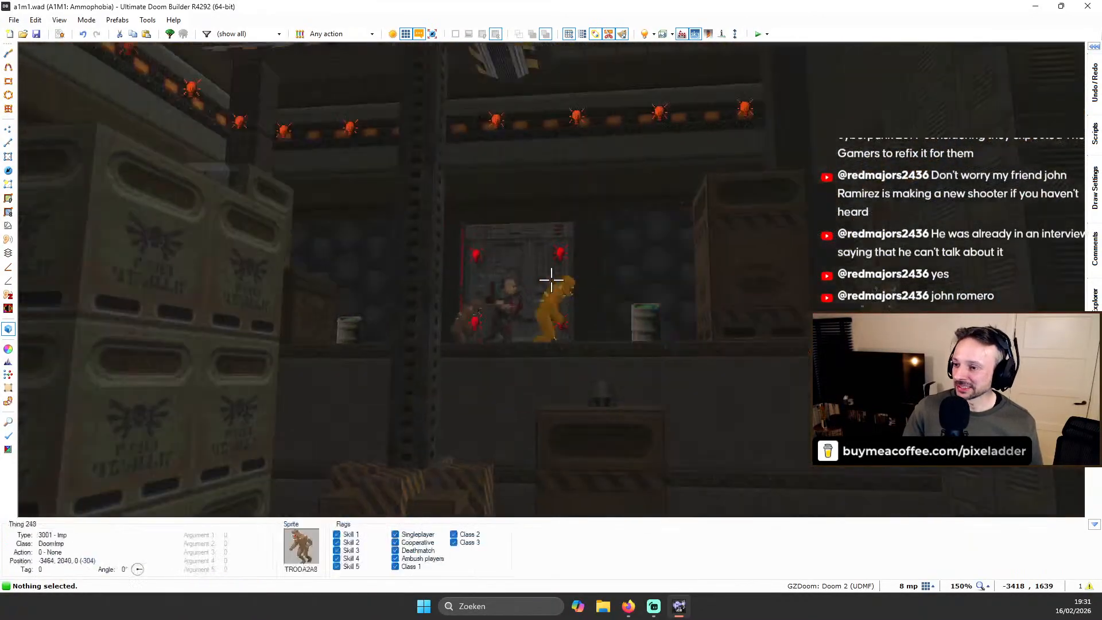
{"action": "key", "text": "s"}
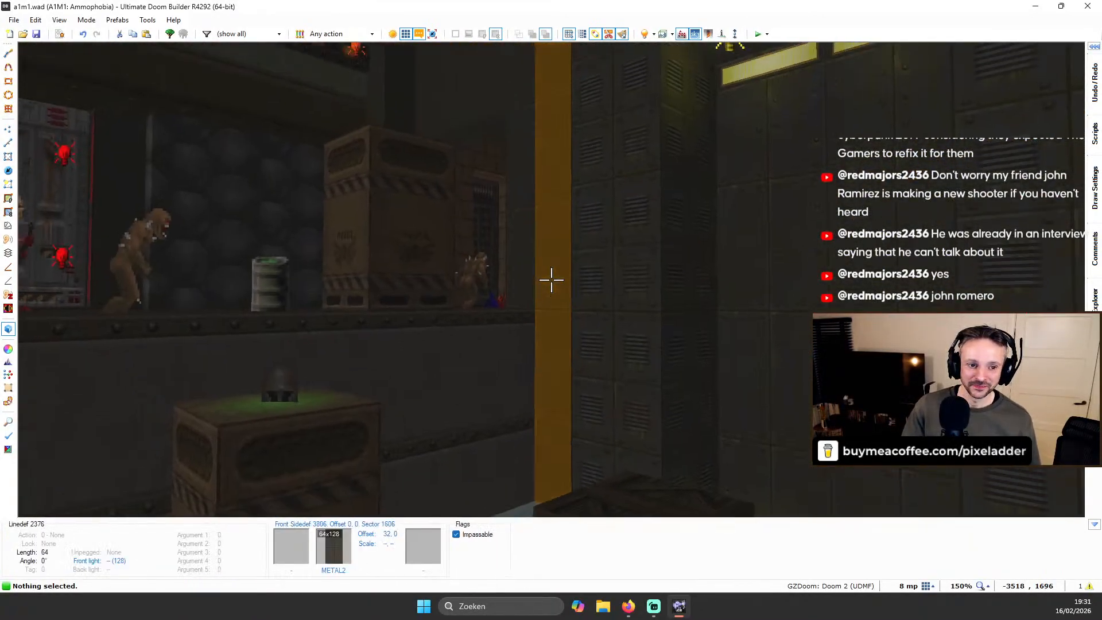
{"action": "key", "text": "w"}
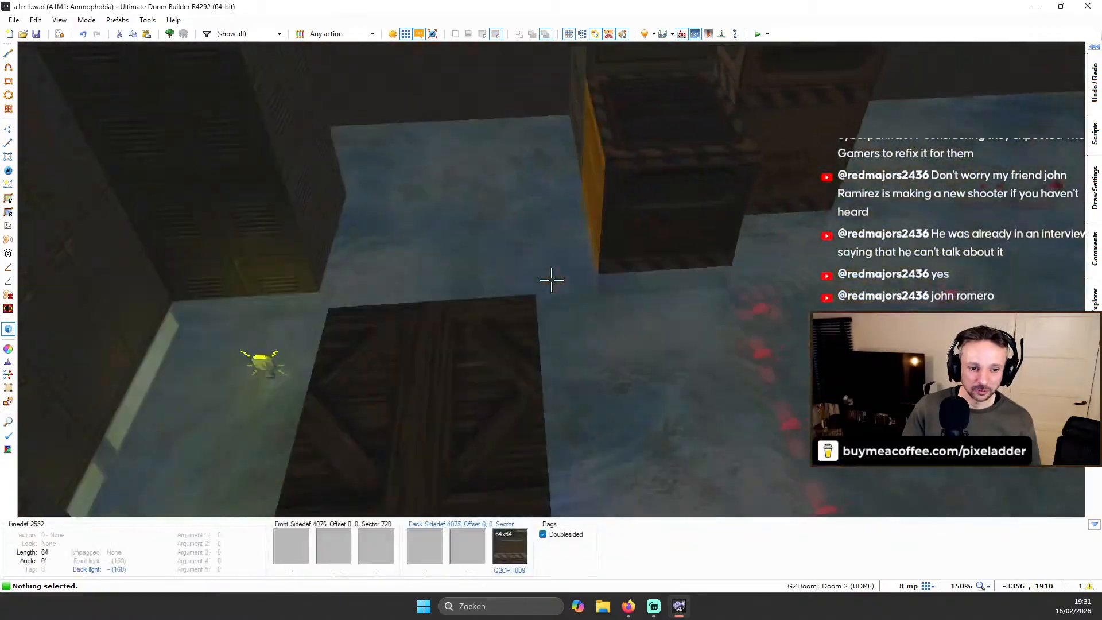
{"action": "key", "text": "shift+Right"}
{"action": "key", "text": "shift+Right"}
{"action": "key", "text": "shift+Right"}
{"action": "key", "text": "shift+Right"}
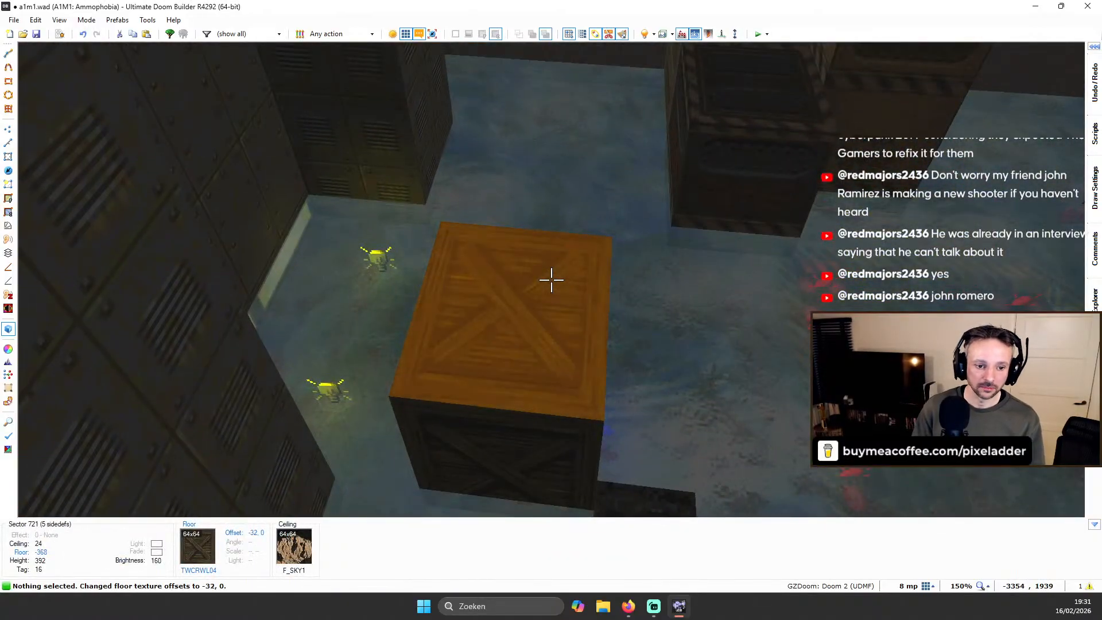
Inspect the crate room's crates, walls, light strips and ceiling beams in 3D
{"action": "key", "text": "s"}
{"action": "key", "text": "s"}
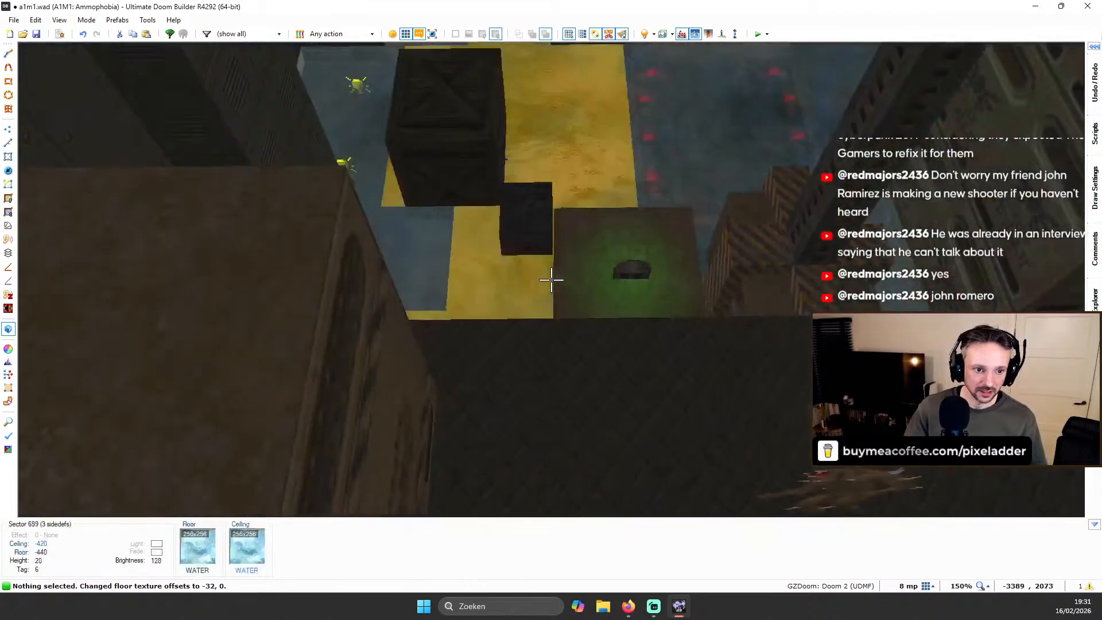
{"action": "key", "text": "w"}
{"action": "key", "text": "s"}
{"action": "key", "text": "w"}
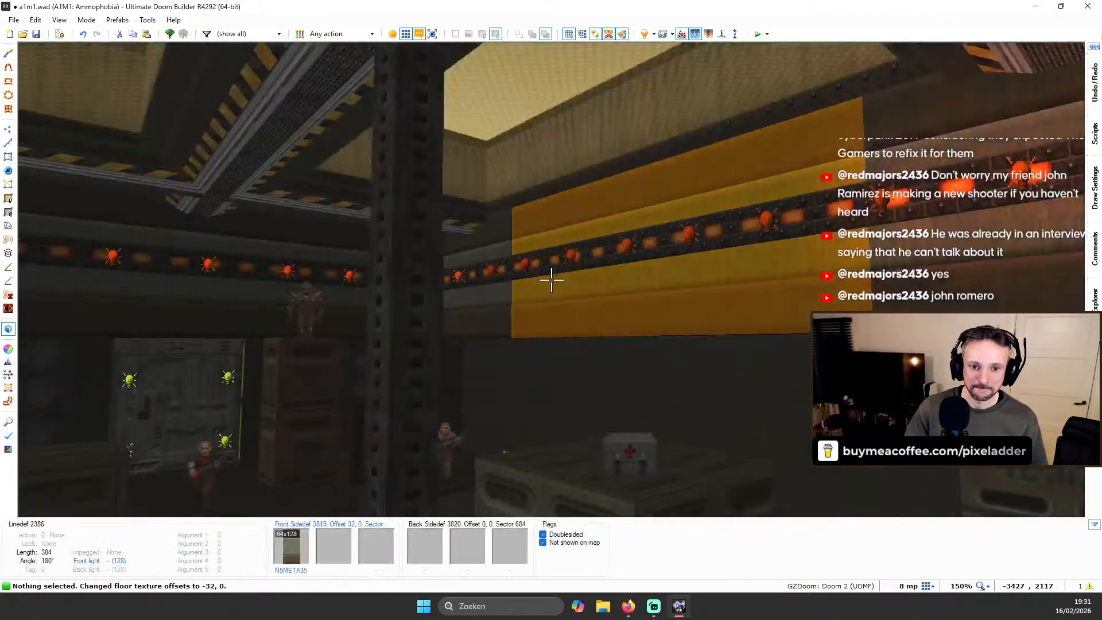
{"action": "key", "text": "w"}
{"action": "key", "text": "s"}
{"action": "key", "text": "s"}
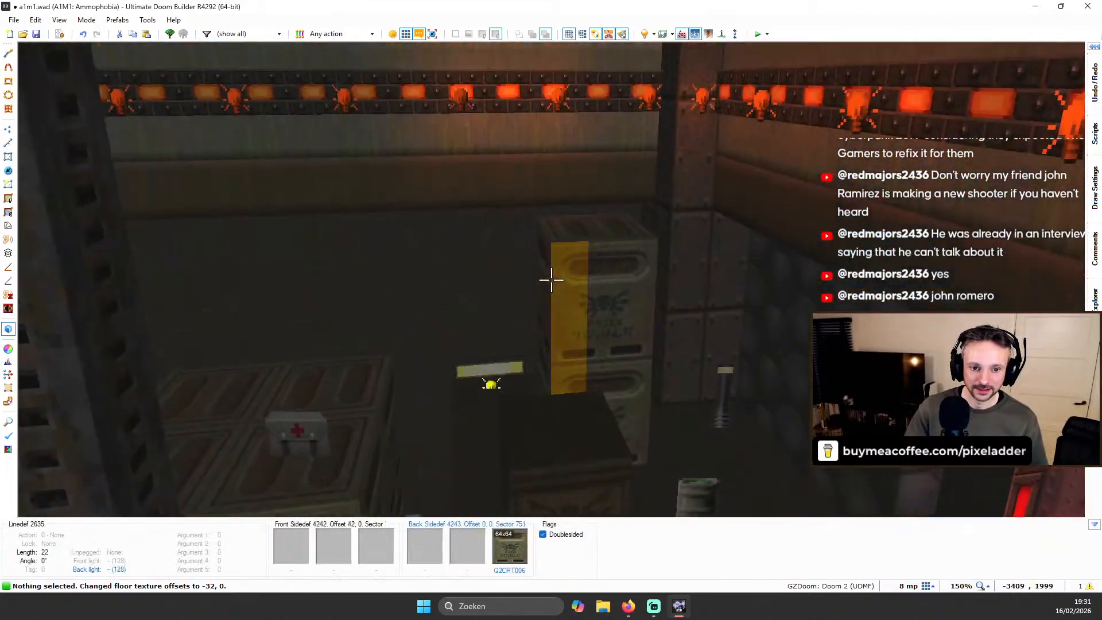
{"action": "key", "text": "w"}
{"action": "key", "text": "w"}
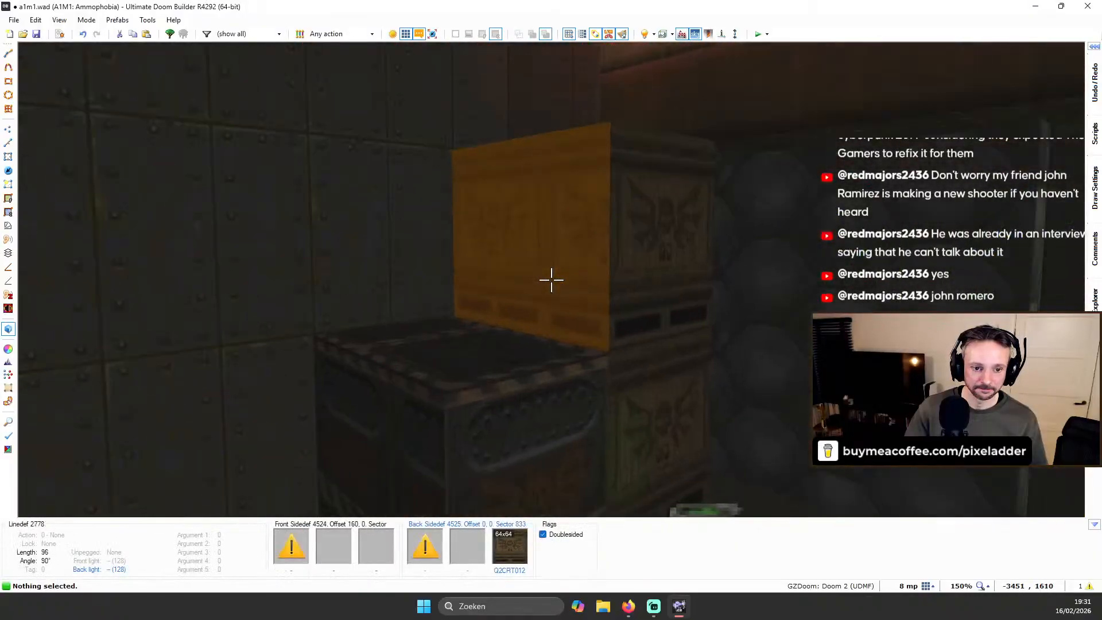
{"action": "left_click", "coordinate": [551, 280], "text": "shift"}
{"action": "key", "text": "s"}
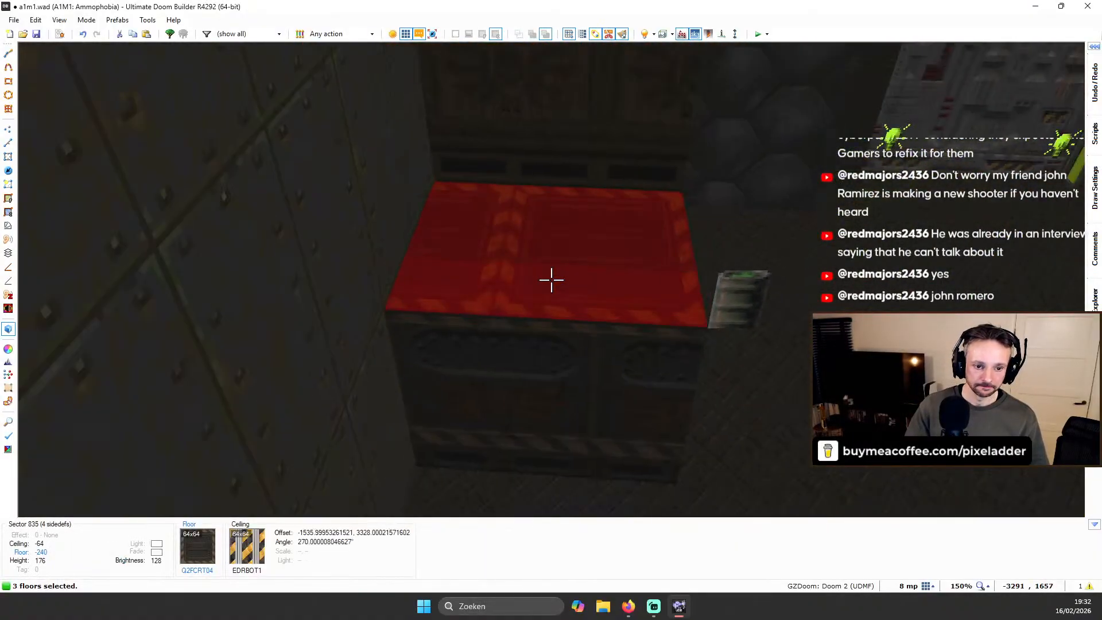
{"action": "key", "text": "c"}
{"action": "key", "text": "s"}
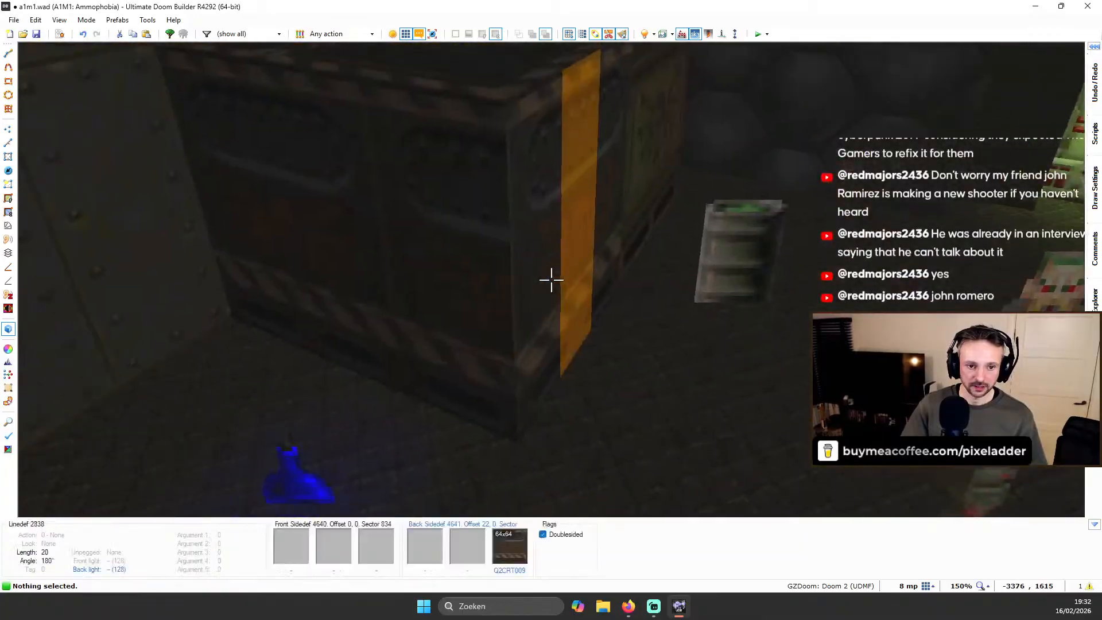
Examine the crate room and its southeast corner in 3D, along with the corner's slanted wall on the map
{"action": "key", "text": "q"}
{"action": "scroll", "coordinate": [628, 367], "scroll_direction": "up", "scroll_amount": 3}
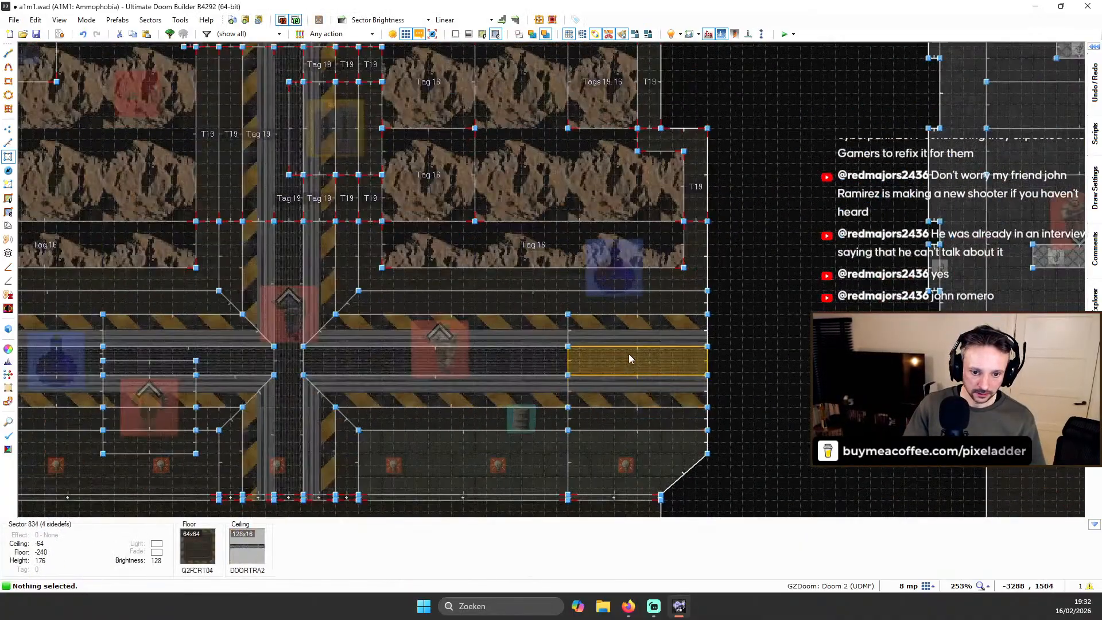
{"action": "scroll", "coordinate": [654, 350], "scroll_direction": "down", "scroll_amount": 3}
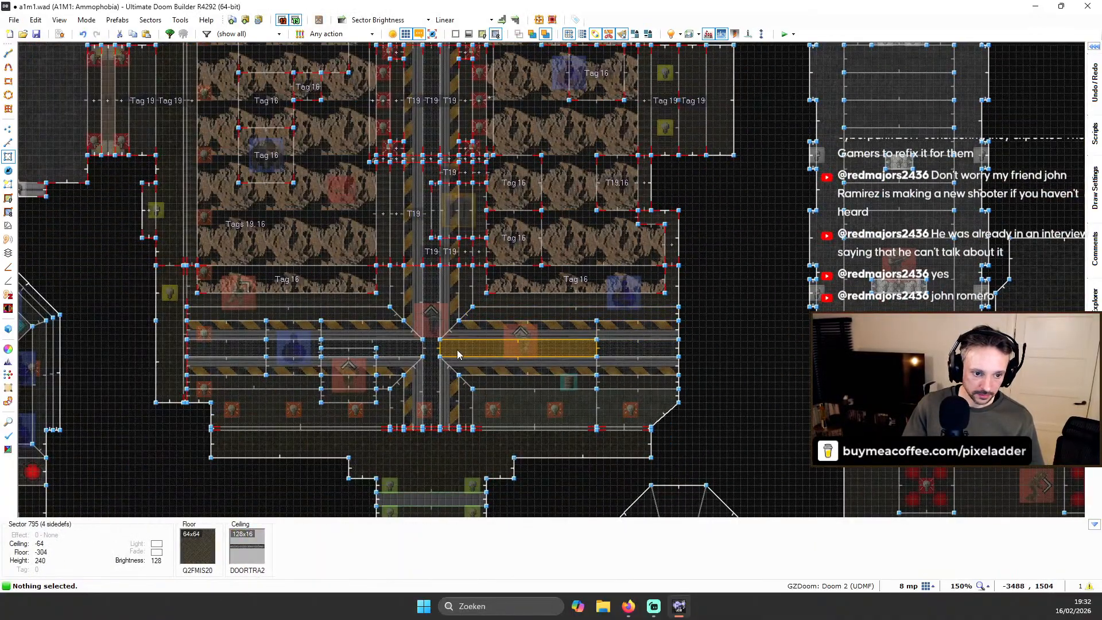
{"action": "scroll", "coordinate": [568, 241], "scroll_direction": "down", "scroll_amount": 6}
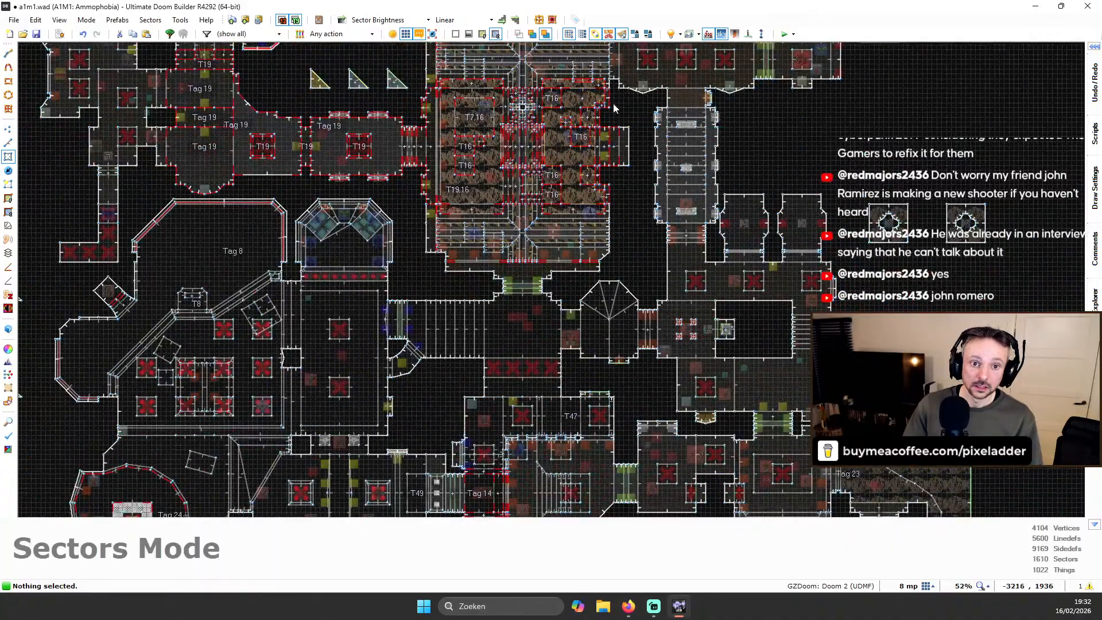
{"action": "scroll", "coordinate": [614, 108], "scroll_direction": "up", "scroll_amount": 6}
{"action": "key", "text": "q"}
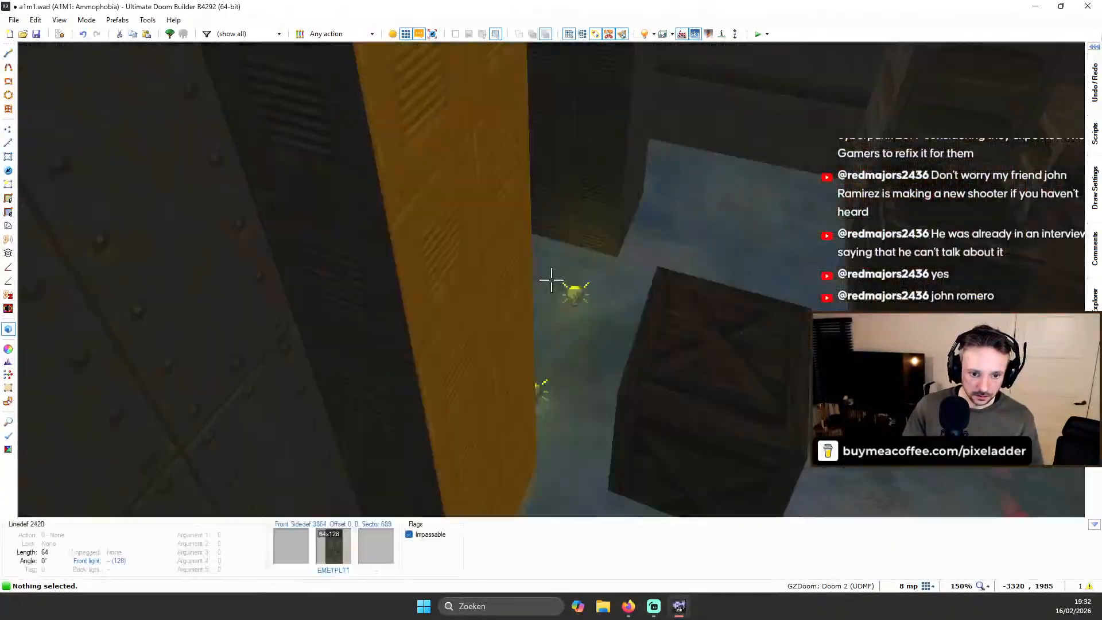
{"action": "key", "text": "w"}
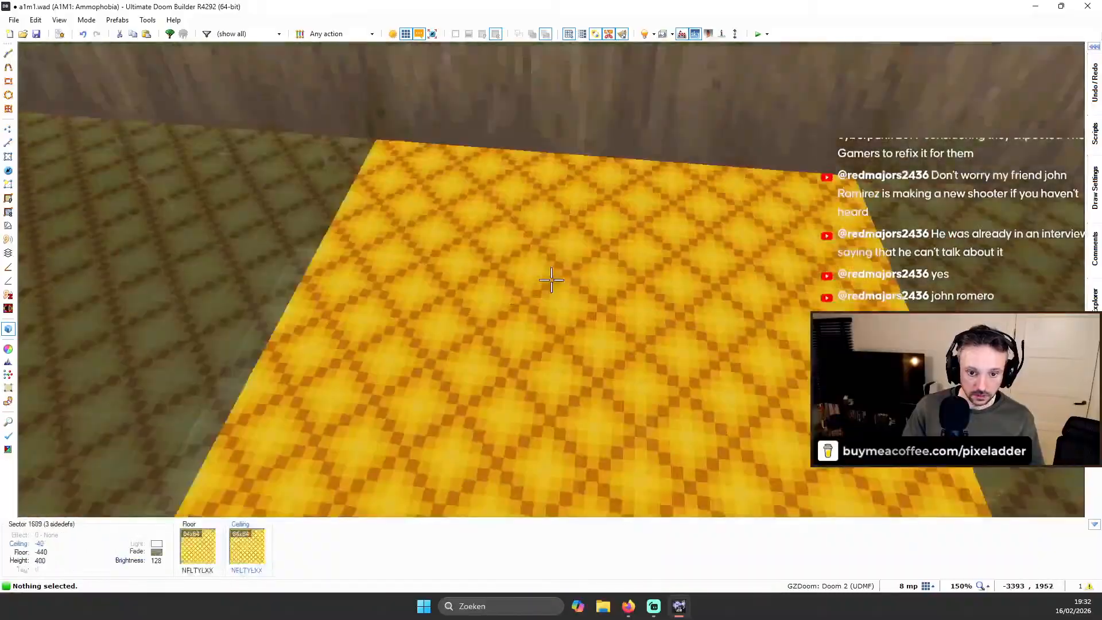
{"action": "key", "text": "s"}
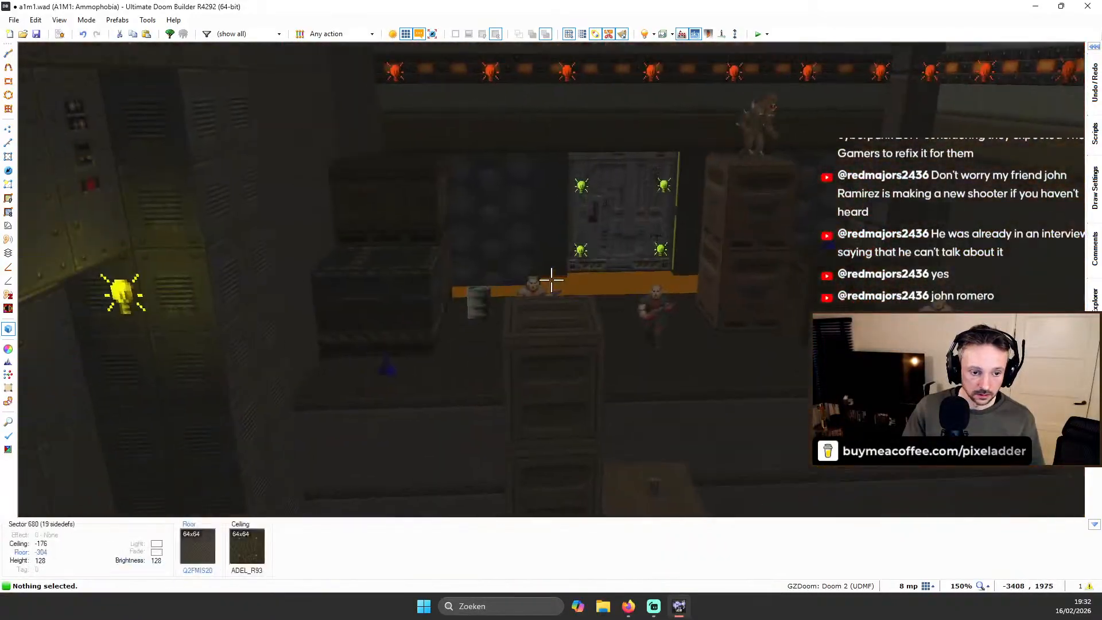
{"action": "key", "text": "w"}
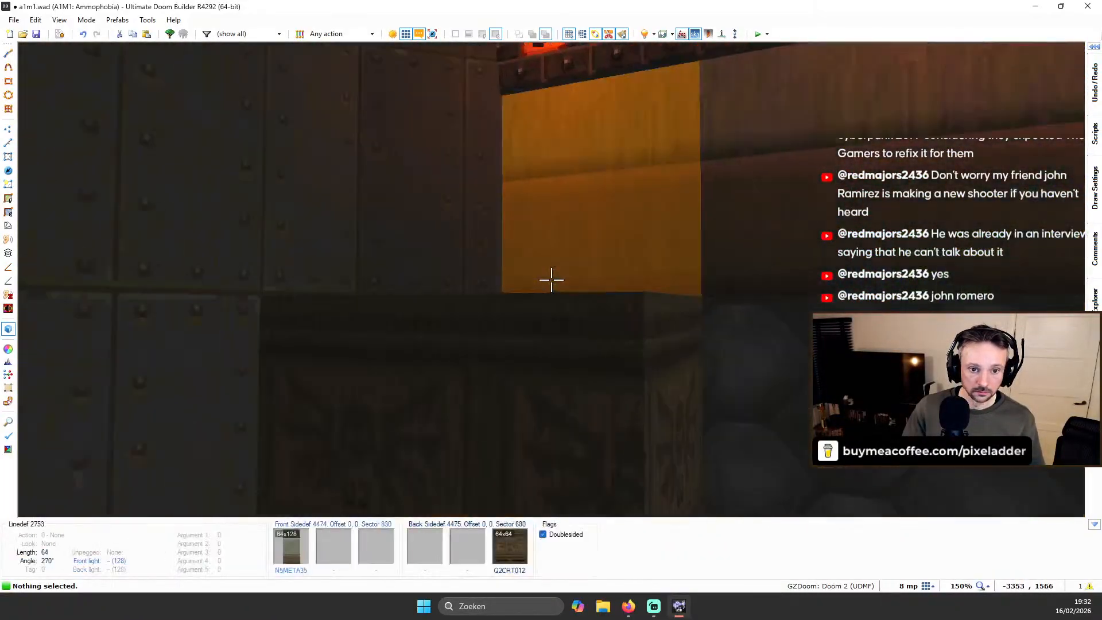
{"action": "key", "text": "s"}
{"action": "key", "text": "w"}
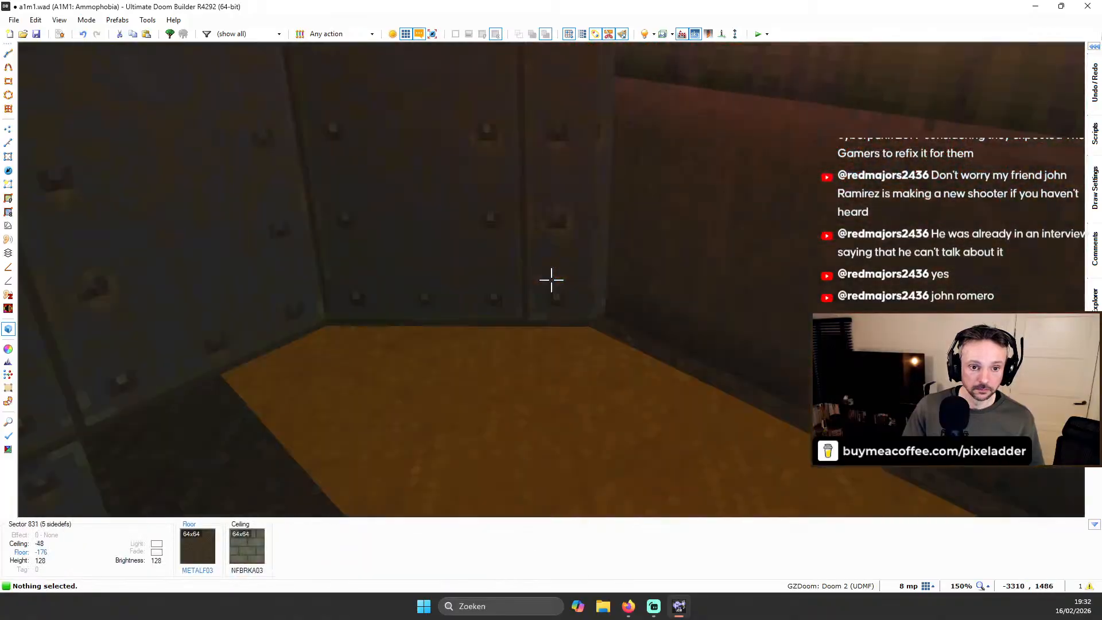
{"action": "key", "text": "s"}
{"action": "key", "text": "w"}
{"action": "key", "text": "q"}
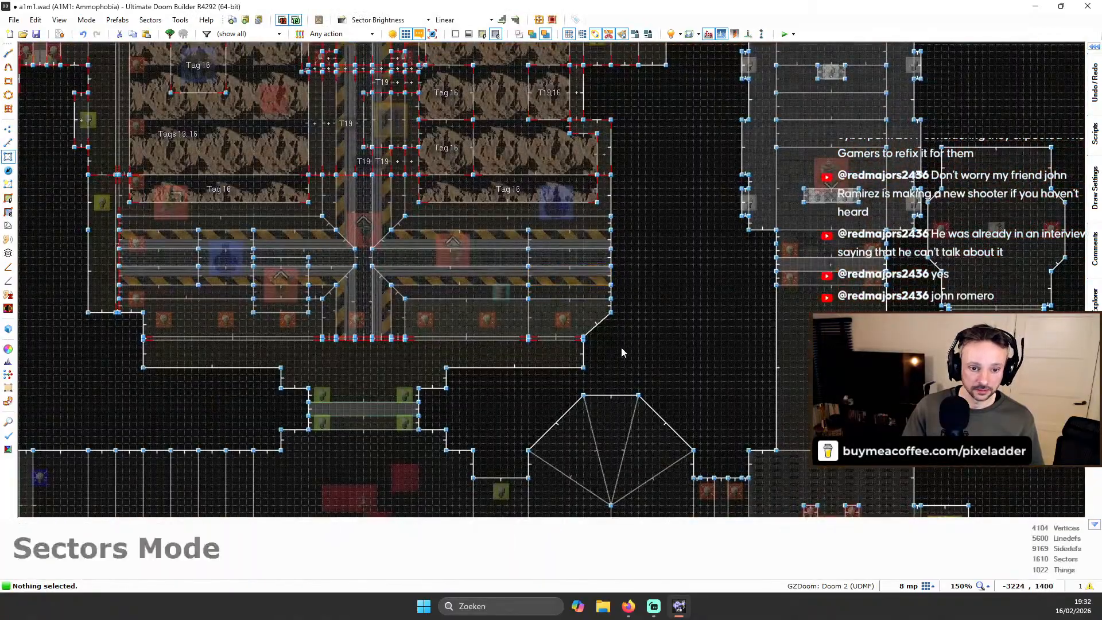
{"action": "scroll", "coordinate": [621, 353], "scroll_direction": "up", "scroll_amount": 4}
{"action": "scroll", "coordinate": [555, 341], "scroll_direction": "down", "scroll_amount": 5}
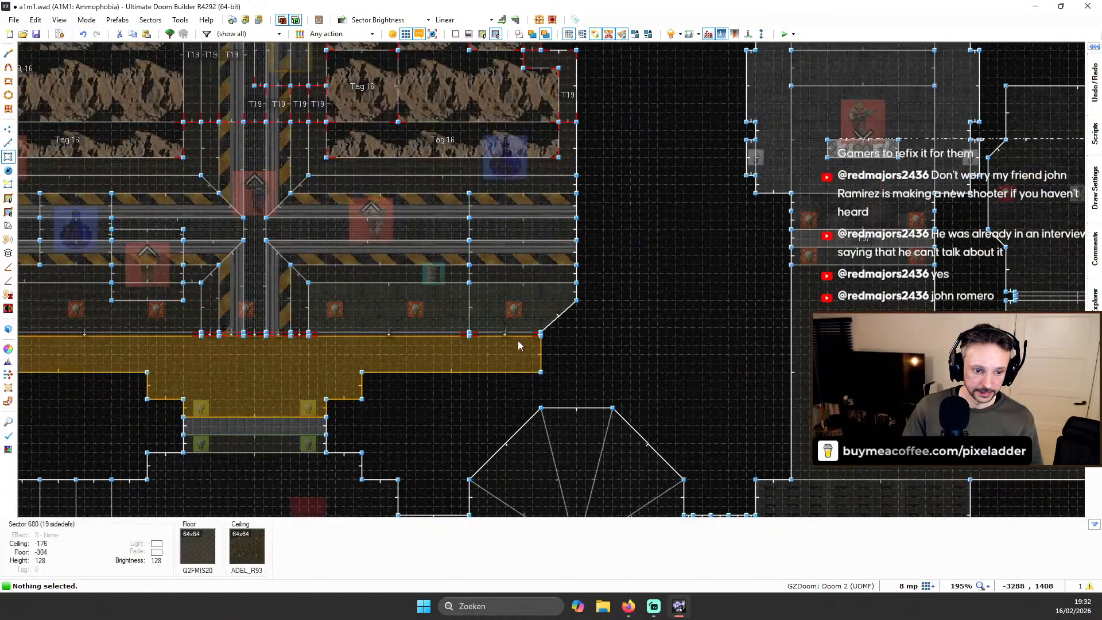
{"action": "scroll", "coordinate": [578, 341], "scroll_direction": "up", "scroll_amount": 5}
{"action": "scroll", "coordinate": [570, 293], "scroll_direction": "up", "scroll_amount": 1}
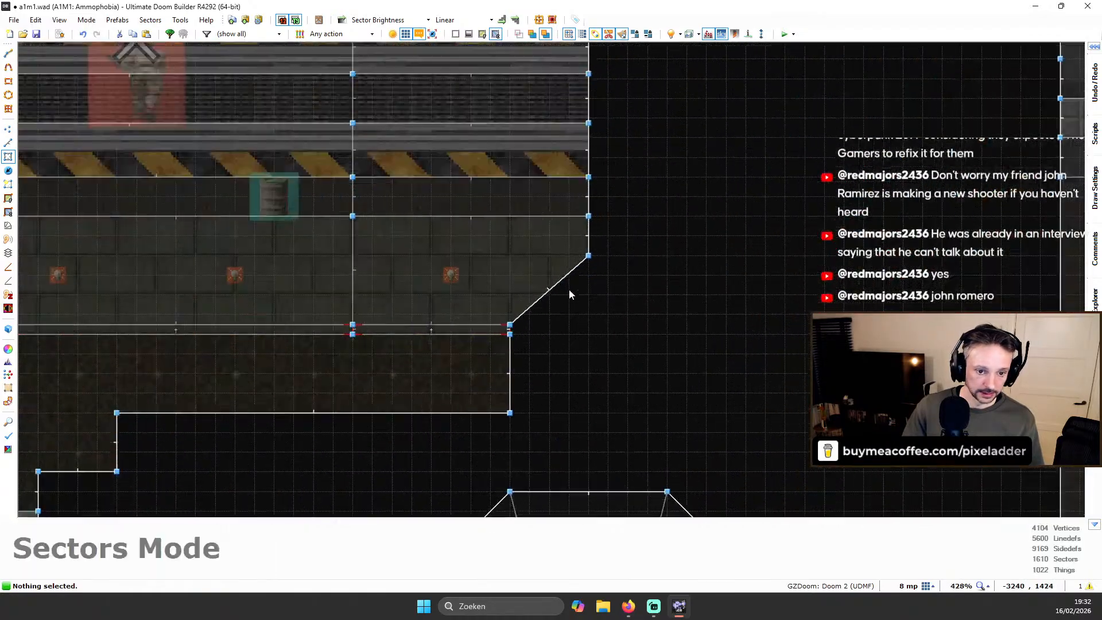
Insert a vertex in the slanted wall at the crate room's southeast corner, set a 4 mp grid, and square the corner at -3232, 1412
{"action": "key", "text": "v"}
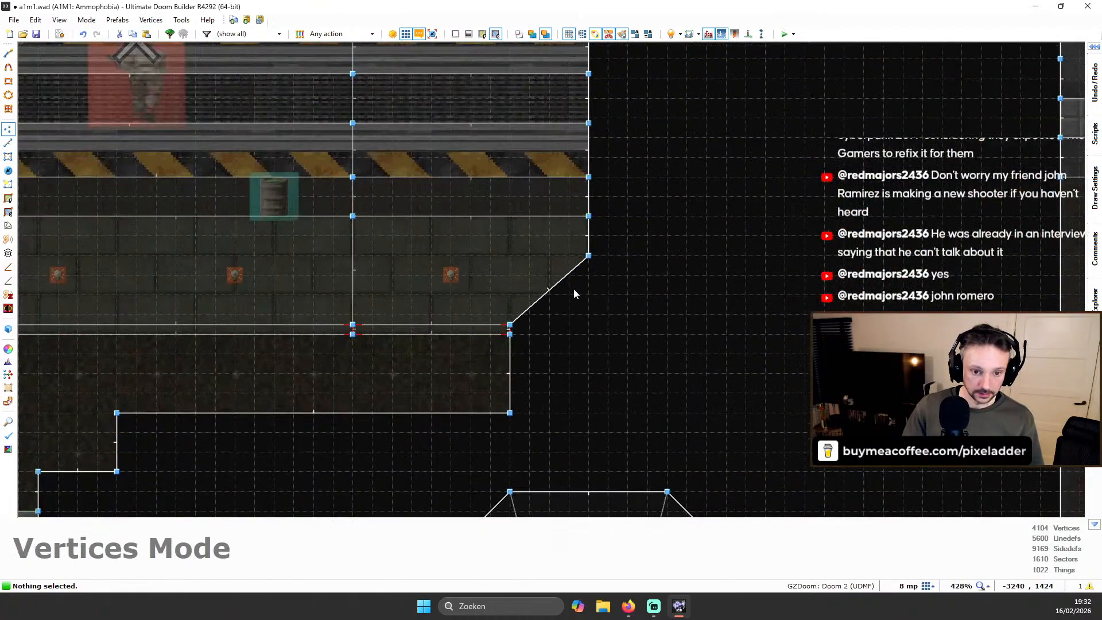
{"action": "left_click_drag", "start_coordinate": [573, 288], "coordinate": [587, 319]}
{"action": "scroll", "coordinate": [588, 319], "scroll_direction": "up", "scroll_amount": 2}
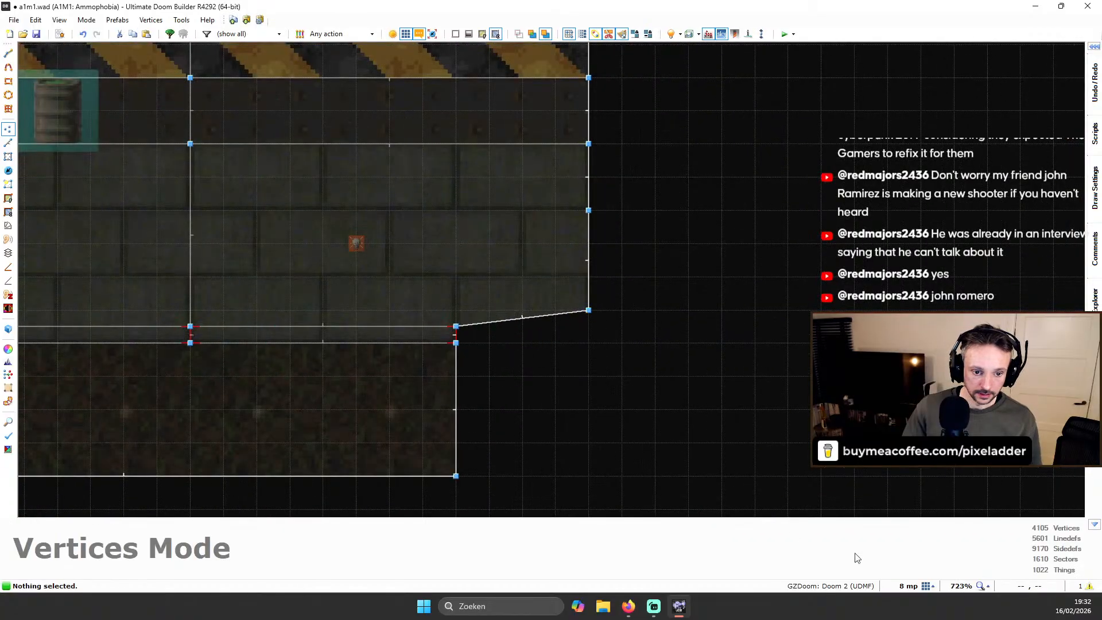
{"action": "left_click", "coordinate": [927, 586]}
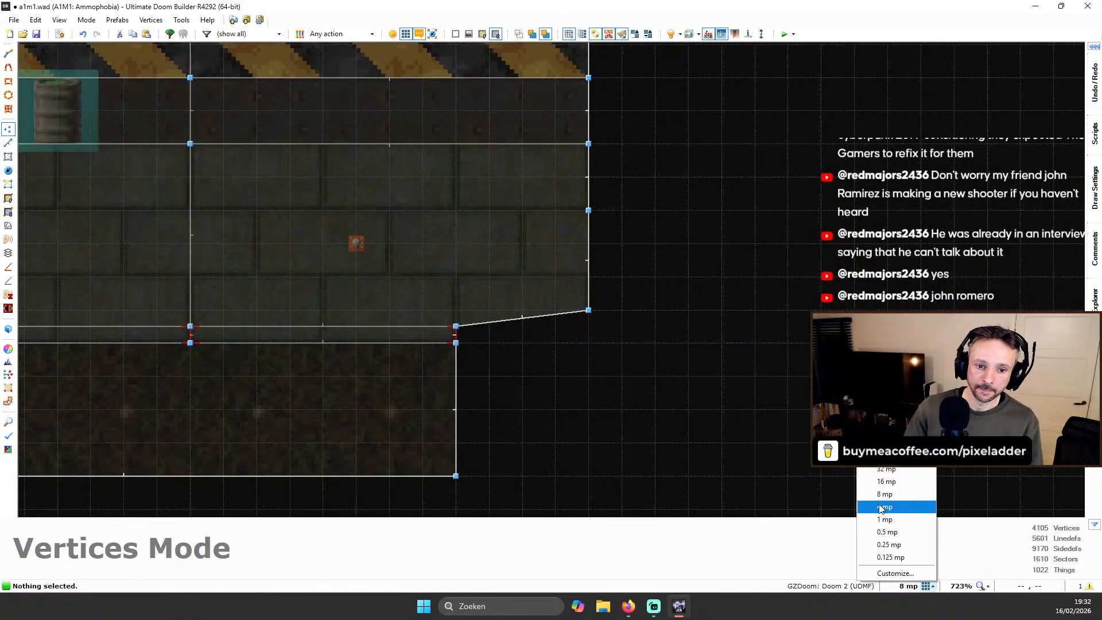
{"action": "left_click", "coordinate": [894, 505]}
{"action": "left_click_drag", "start_coordinate": [588, 311], "coordinate": [590, 325]}
{"action": "scroll", "coordinate": [594, 321], "scroll_direction": "down", "scroll_amount": 4}
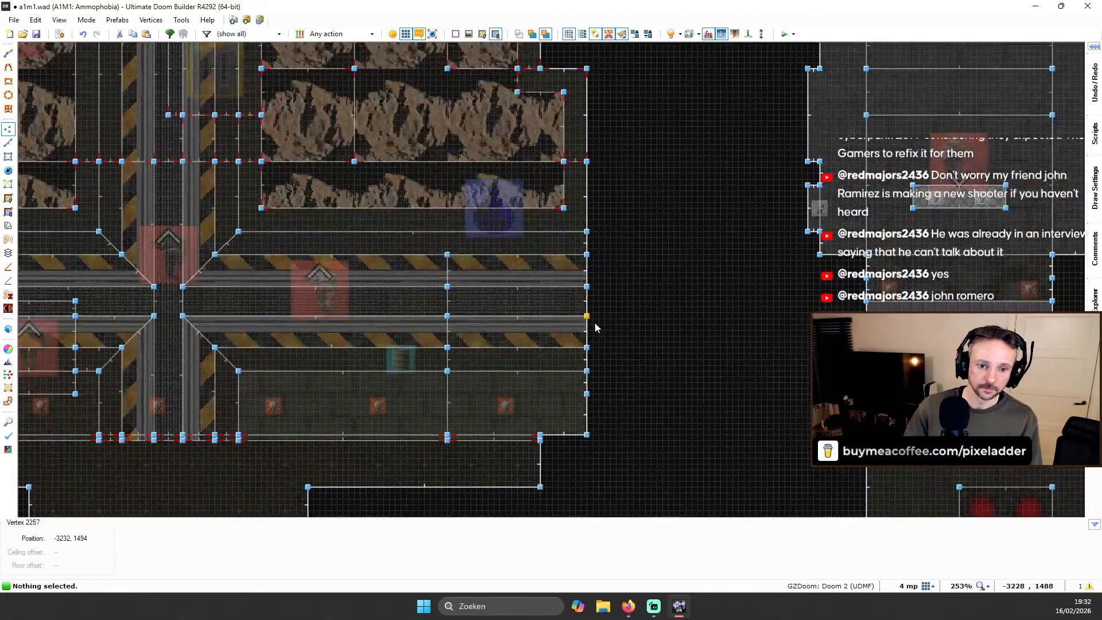
Auto-align the METAL2 wall textures in X and Y in 3D and check the squared southeast corner above the crates
{"action": "left_click", "coordinate": [585, 393]}
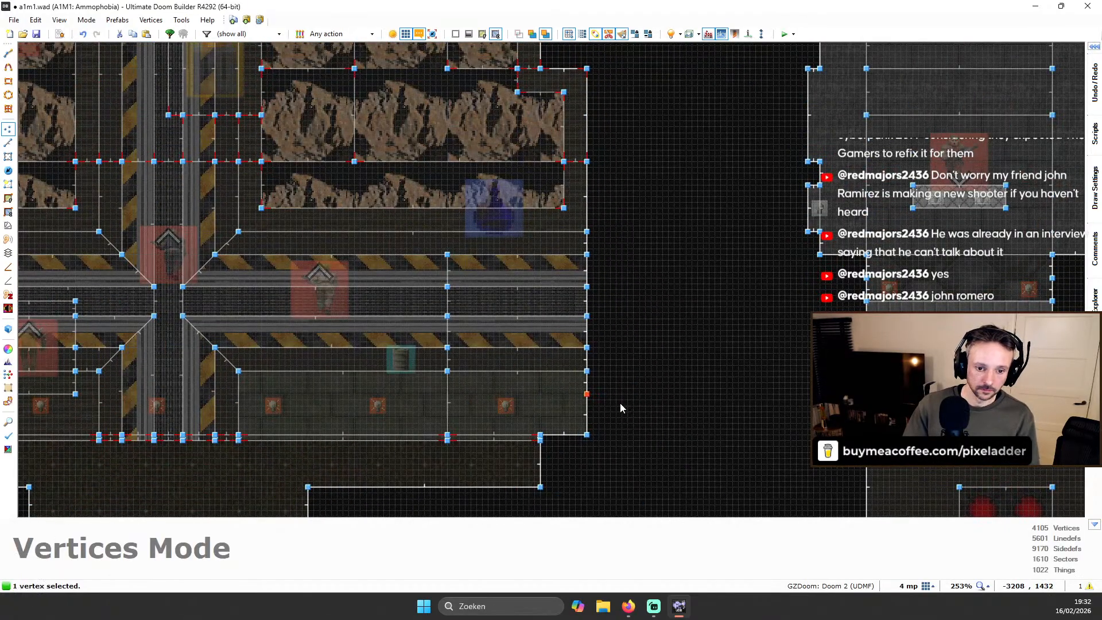
{"action": "scroll", "coordinate": [545, 317], "scroll_direction": "down", "scroll_amount": 2}
{"action": "key", "text": "w"}
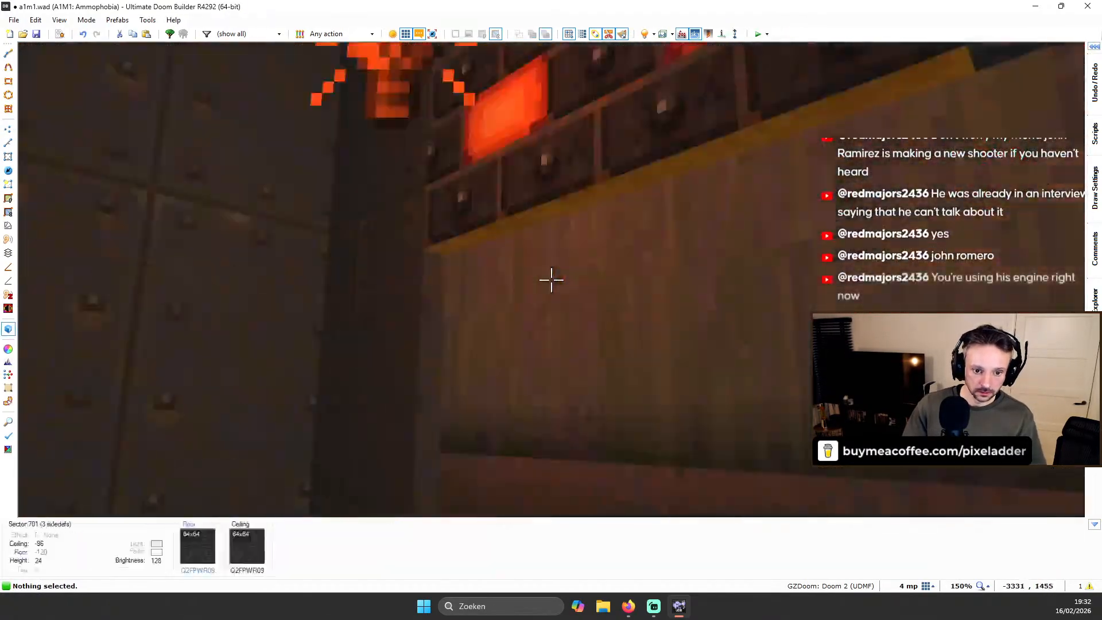
{"action": "key", "text": "s"}
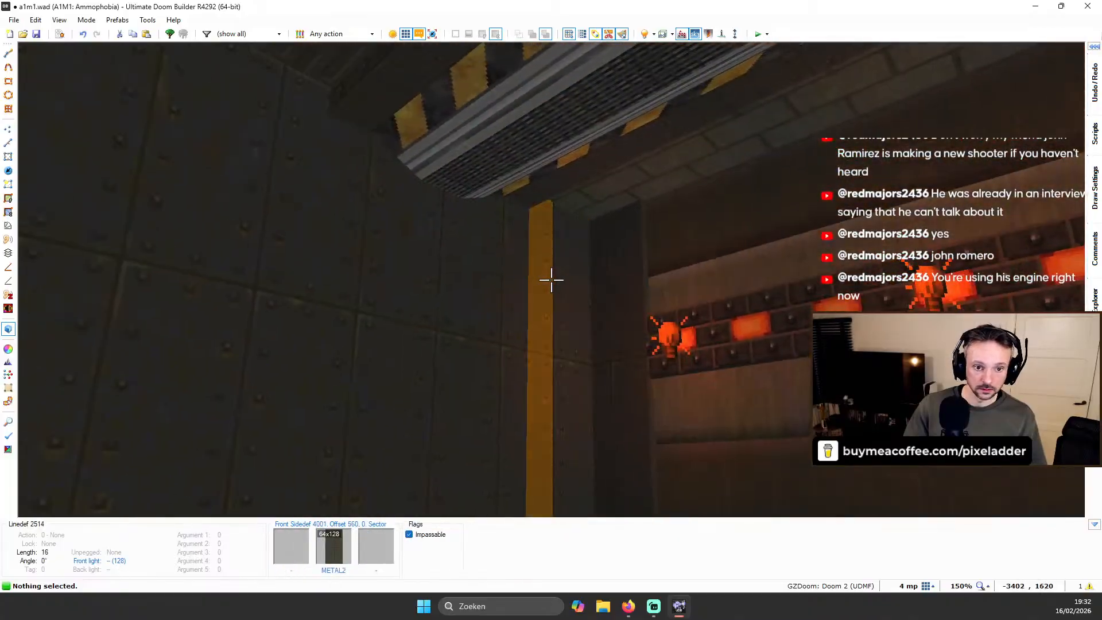
{"action": "key", "text": "ctrl+a"}
{"action": "key", "text": "e"}
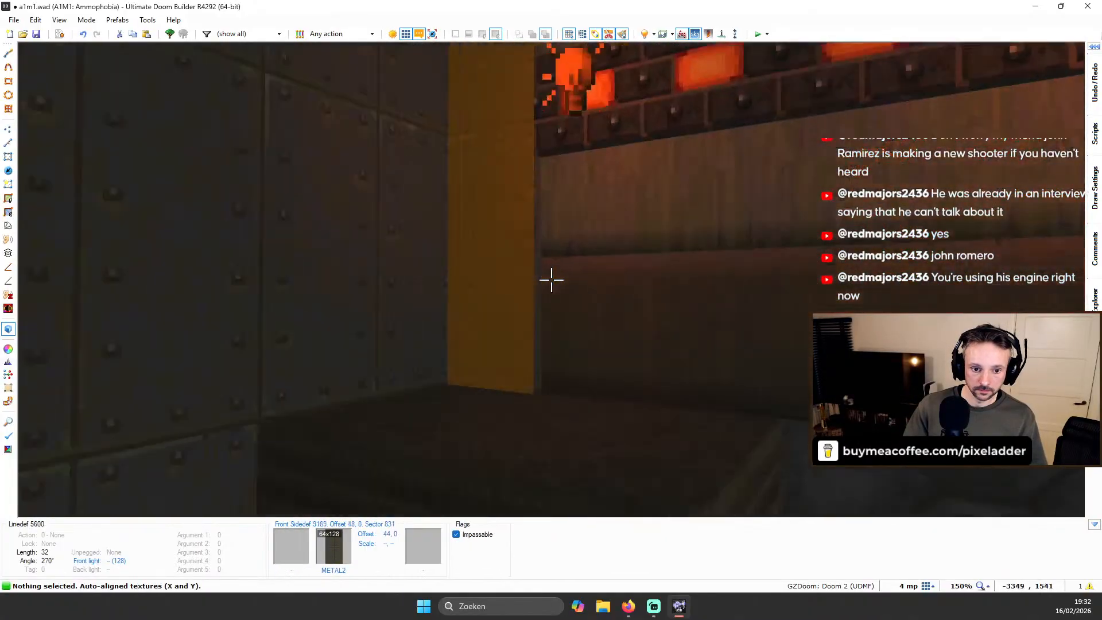
{"action": "key", "text": "e"}
{"action": "key", "text": "d"}
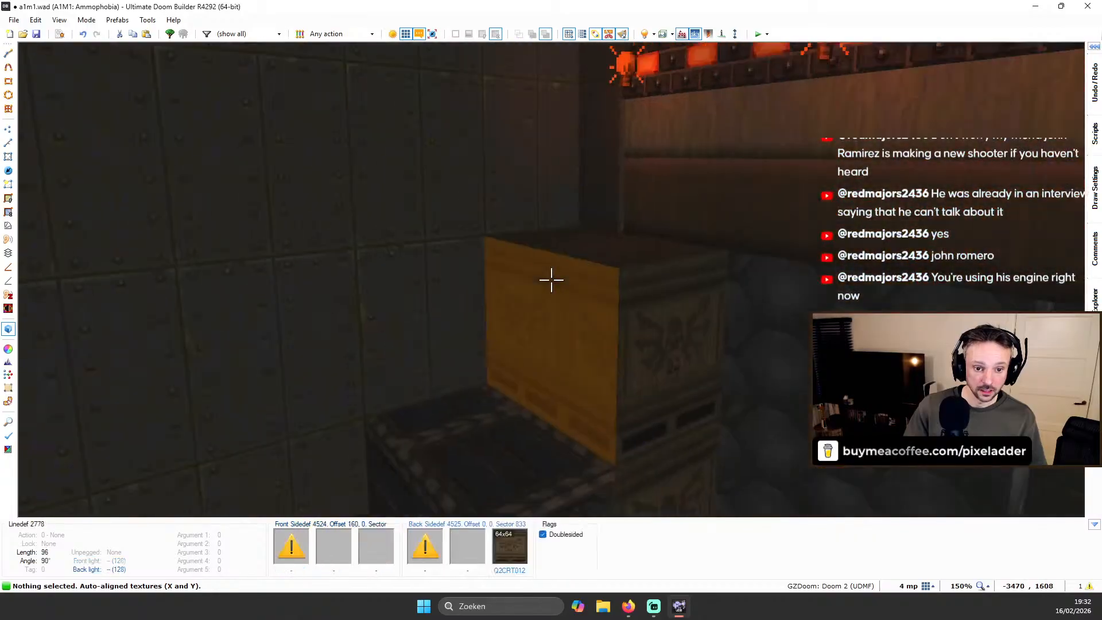
{"action": "key", "text": "d"}
{"action": "key", "text": "e"}
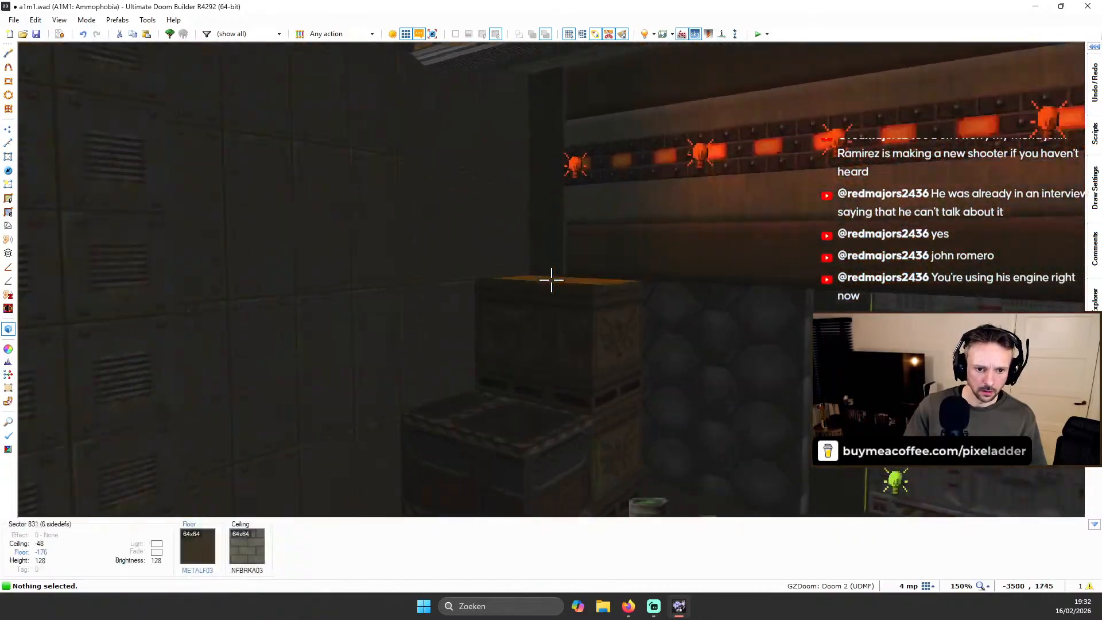
Move the southeast corner vertex at -3232, 1412 diagonally inward to the northwest, turning the corner into a right-angled inset
{"action": "key", "text": "v"}
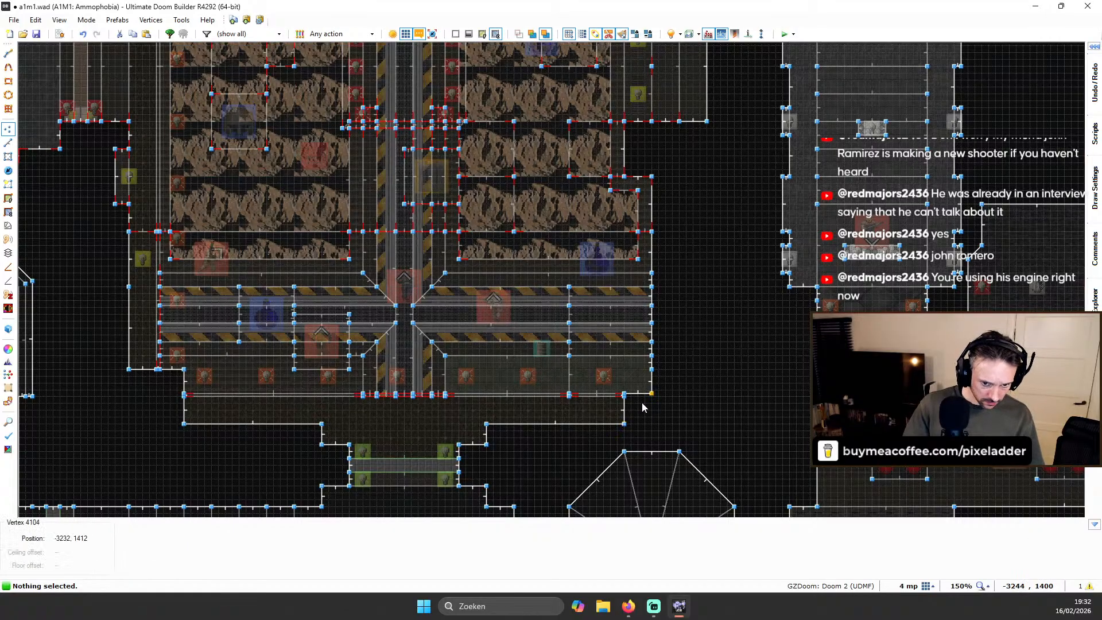
{"action": "scroll", "coordinate": [644, 402], "scroll_direction": "up", "scroll_amount": 4}
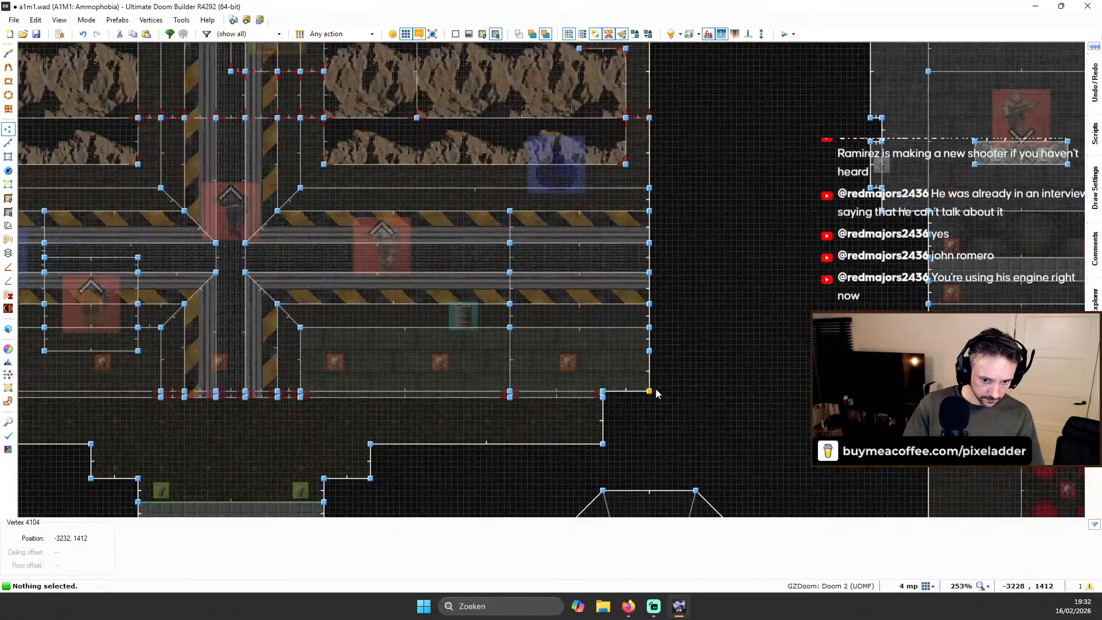
{"action": "scroll", "coordinate": [657, 393], "scroll_direction": "down", "scroll_amount": 2}
{"action": "scroll", "coordinate": [656, 394], "scroll_direction": "up", "scroll_amount": 3}
{"action": "scroll", "coordinate": [660, 401], "scroll_direction": "up", "scroll_amount": 1}
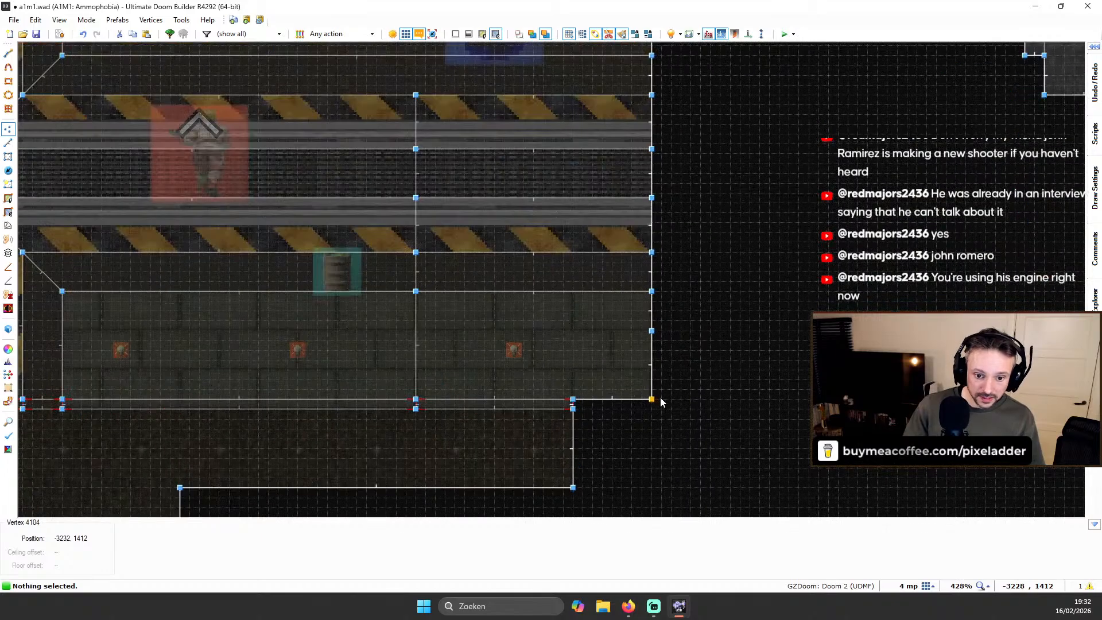
{"action": "left_click_drag", "start_coordinate": [661, 402], "coordinate": [574, 332]}
Auto-align the METAL2 wall textures in X and Y around the inset southeast corner in 3D, and save the map
{"action": "key", "text": "q"}
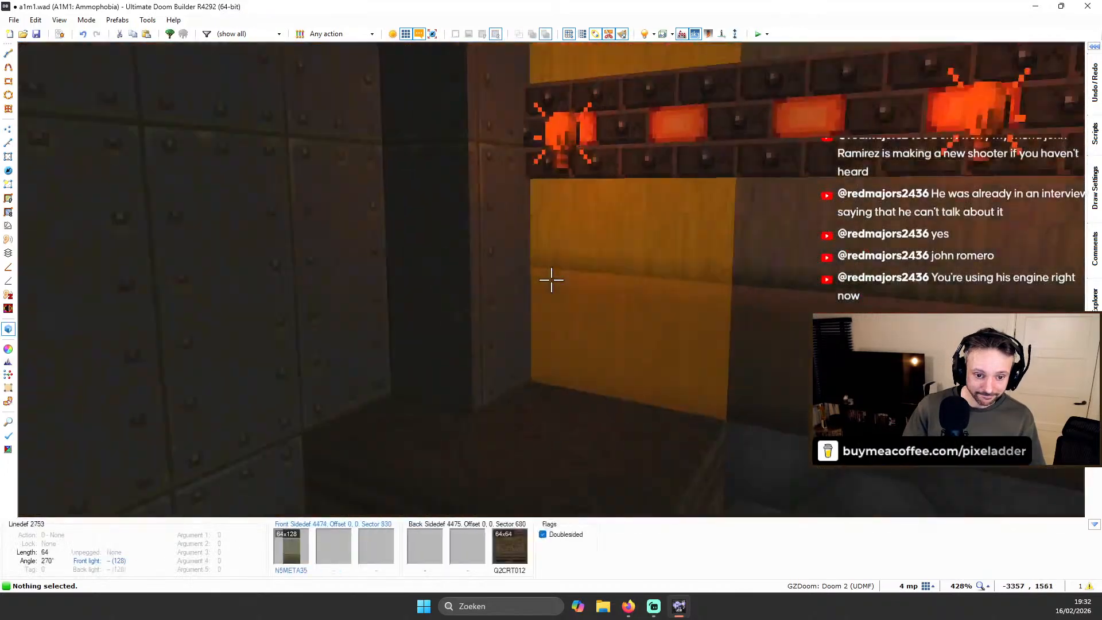
{"action": "key", "text": "ctrl+a"}
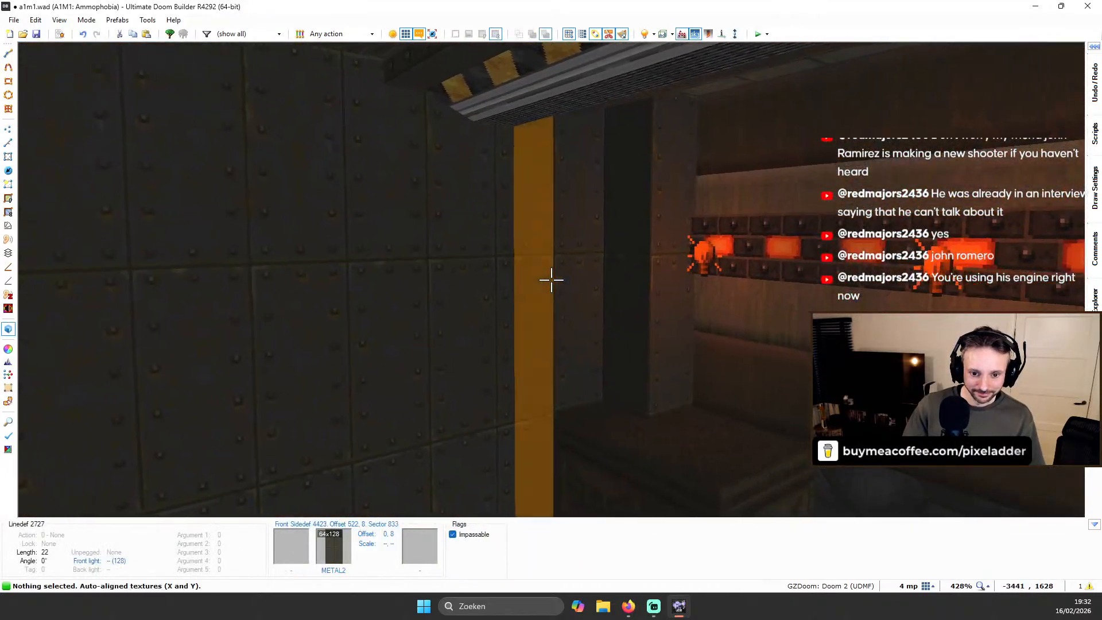
{"action": "key", "text": "w"}
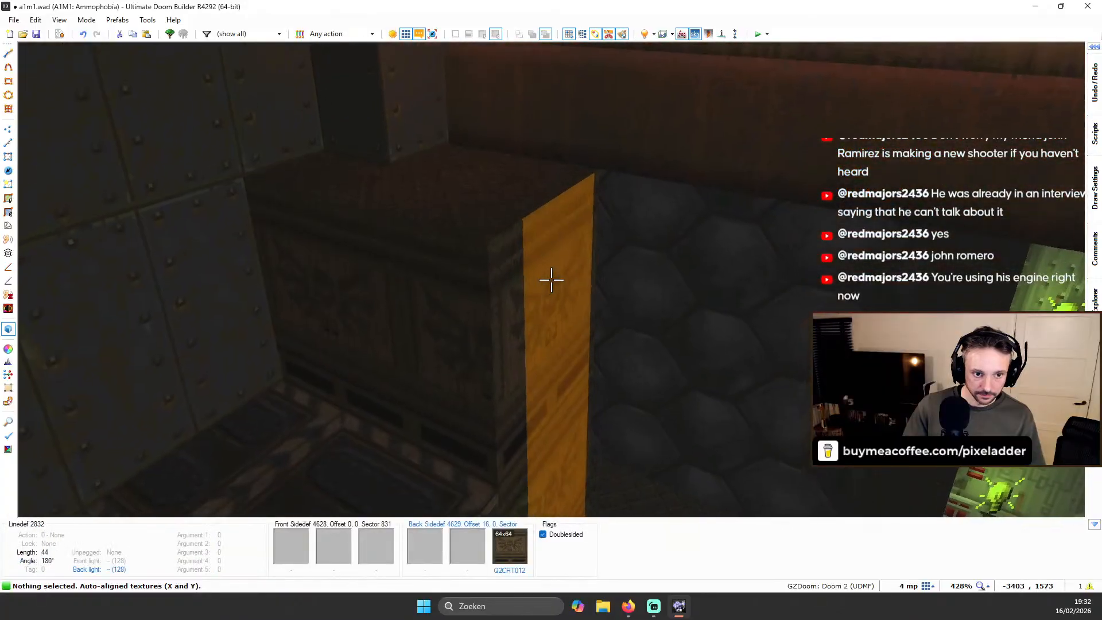
{"action": "key", "text": "s"}
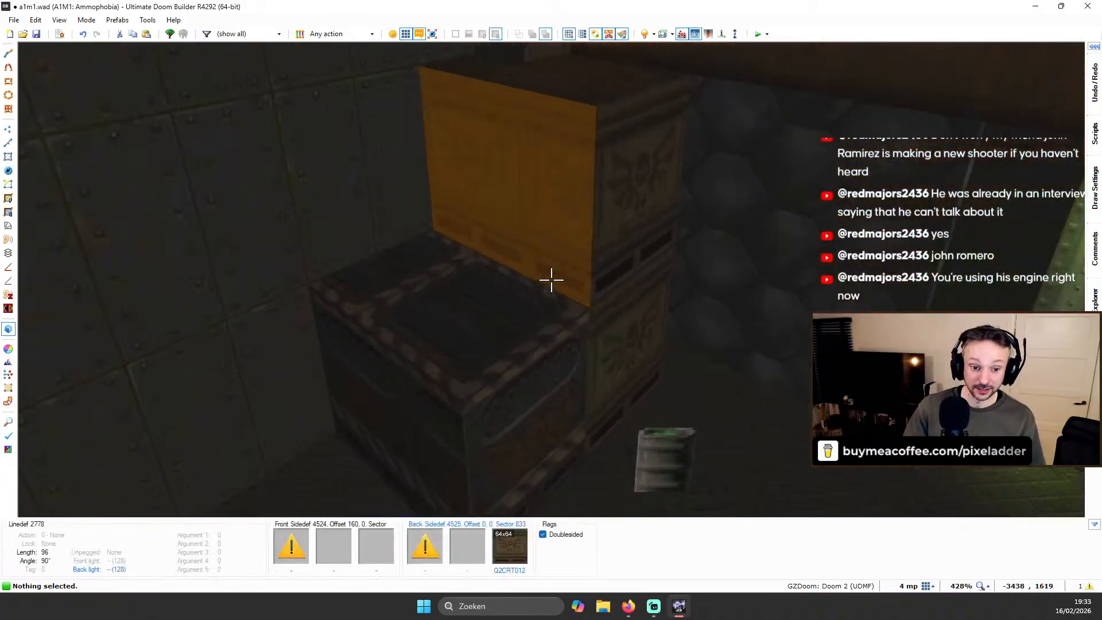
{"action": "key", "text": "q"}
{"action": "scroll", "coordinate": [655, 328], "scroll_direction": "down", "scroll_amount": 4}
{"action": "key", "text": "ctrl+s"}
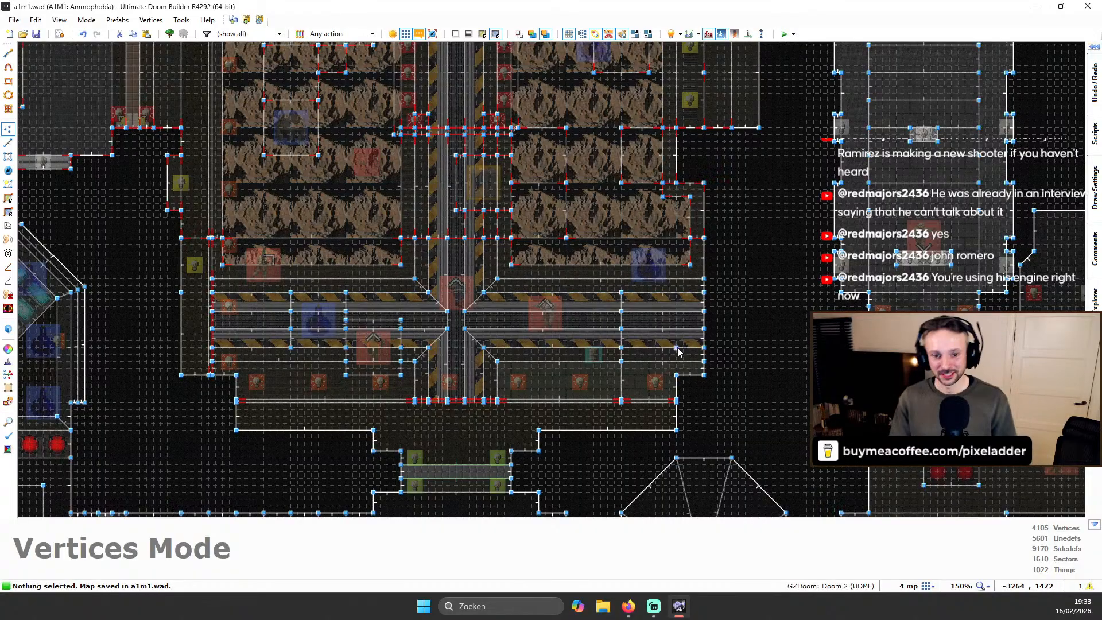
{"action": "scroll", "coordinate": [660, 305], "scroll_direction": "up", "scroll_amount": 3}
{"action": "scroll", "coordinate": [595, 285], "scroll_direction": "down", "scroll_amount": 3}
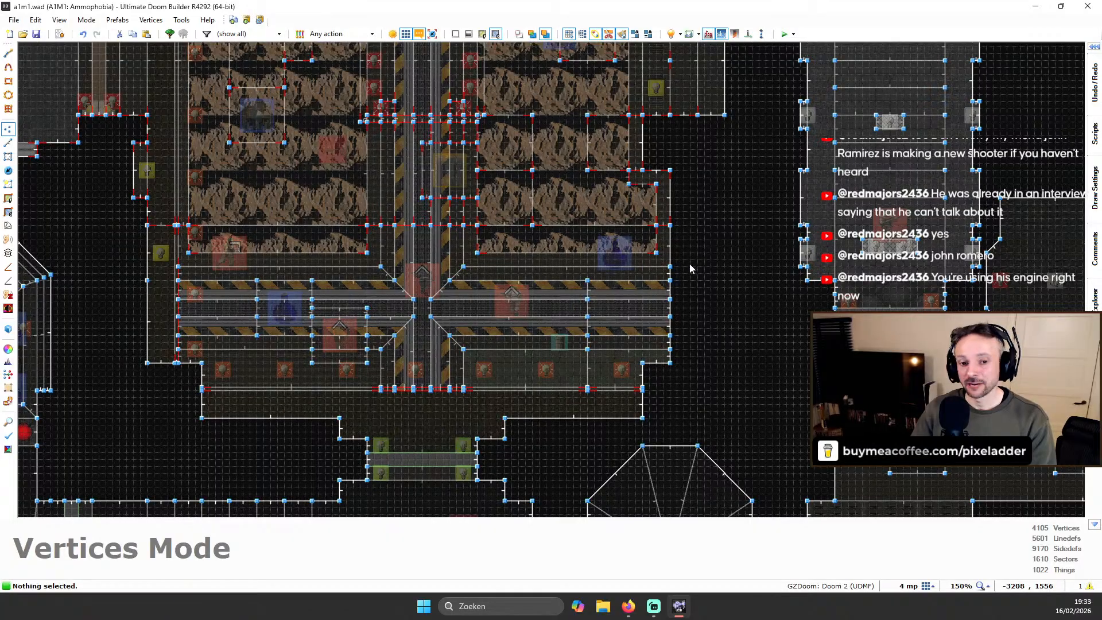
{"action": "scroll", "coordinate": [690, 269], "scroll_direction": "up", "scroll_amount": 5}
{"action": "scroll", "coordinate": [660, 258], "scroll_direction": "down", "scroll_amount": 4}
{"action": "scroll", "coordinate": [631, 250], "scroll_direction": "up", "scroll_amount": 1}
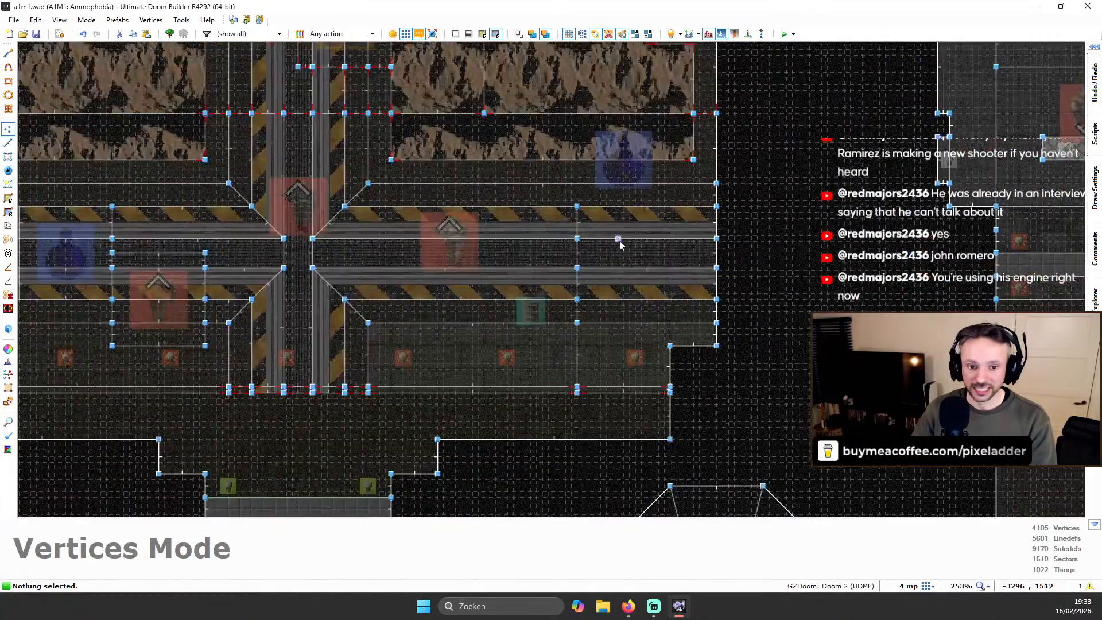
{"action": "scroll", "coordinate": [620, 245], "scroll_direction": "up", "scroll_amount": 1}
Show floor textures on the map and move the vertices of the vertical line along the southeast crate's west edge about 32 units east
{"action": "key", "text": "l"}
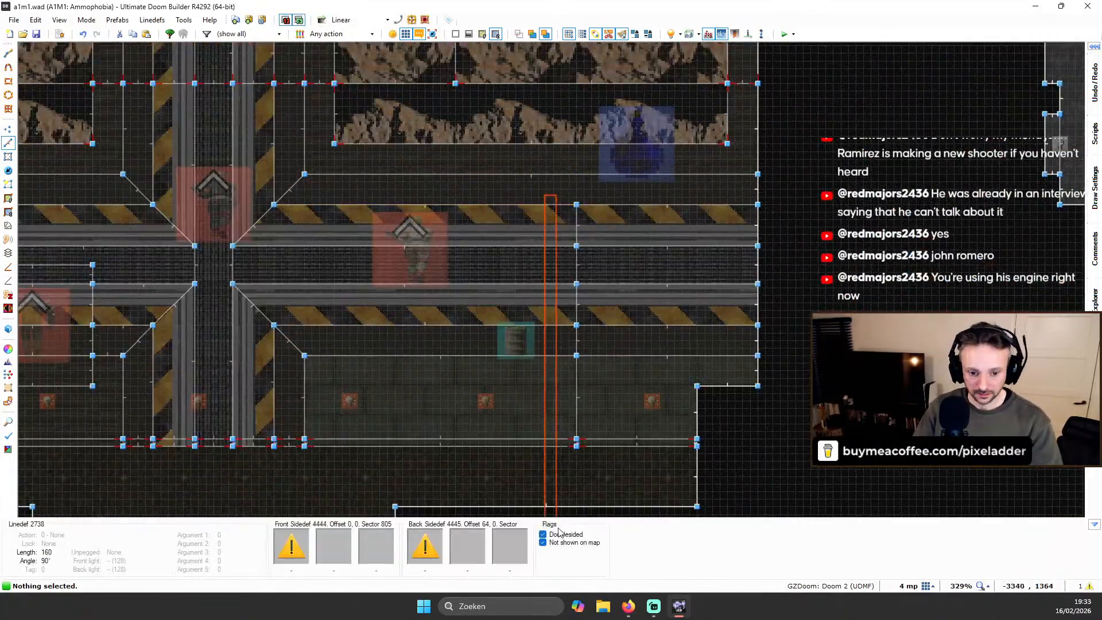
{"action": "left_click_drag", "start_coordinate": [558, 531], "coordinate": [596, 457]}
{"action": "scroll", "coordinate": [620, 202], "scroll_direction": "up", "scroll_amount": 1}
{"action": "scroll", "coordinate": [554, 219], "scroll_direction": "down", "scroll_amount": 1}
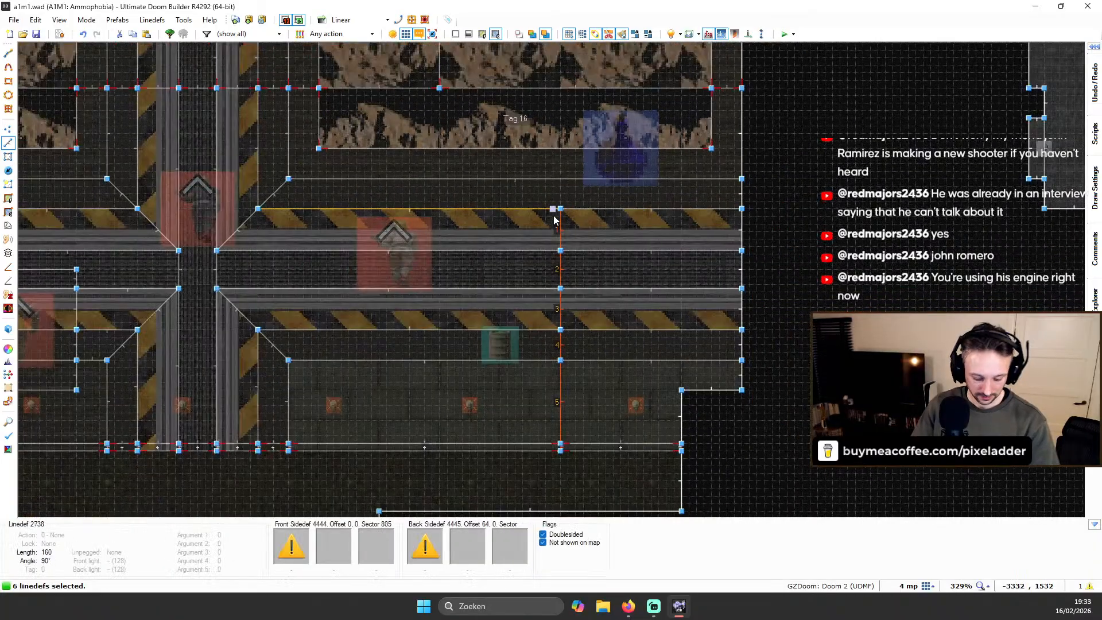
{"action": "key", "text": "v"}
{"action": "scroll", "coordinate": [580, 229], "scroll_direction": "down", "scroll_amount": 2}
{"action": "scroll", "coordinate": [557, 224], "scroll_direction": "up", "scroll_amount": 2}
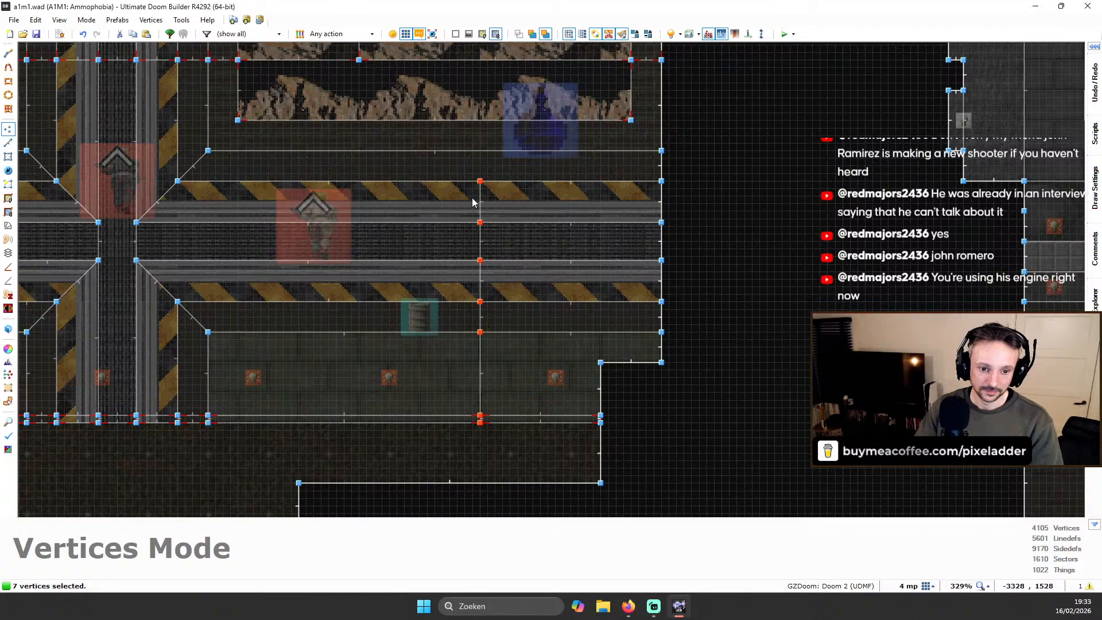
{"action": "left_click", "coordinate": [59, 20]}
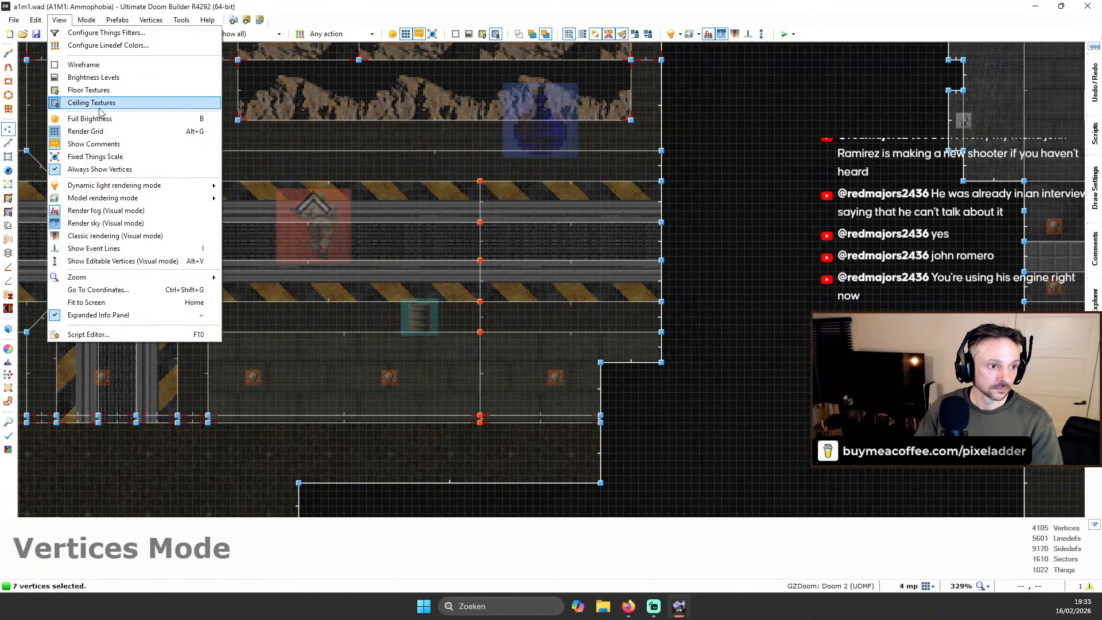
{"action": "left_click", "coordinate": [238, 148]}
{"action": "left_click", "coordinate": [58, 20]}
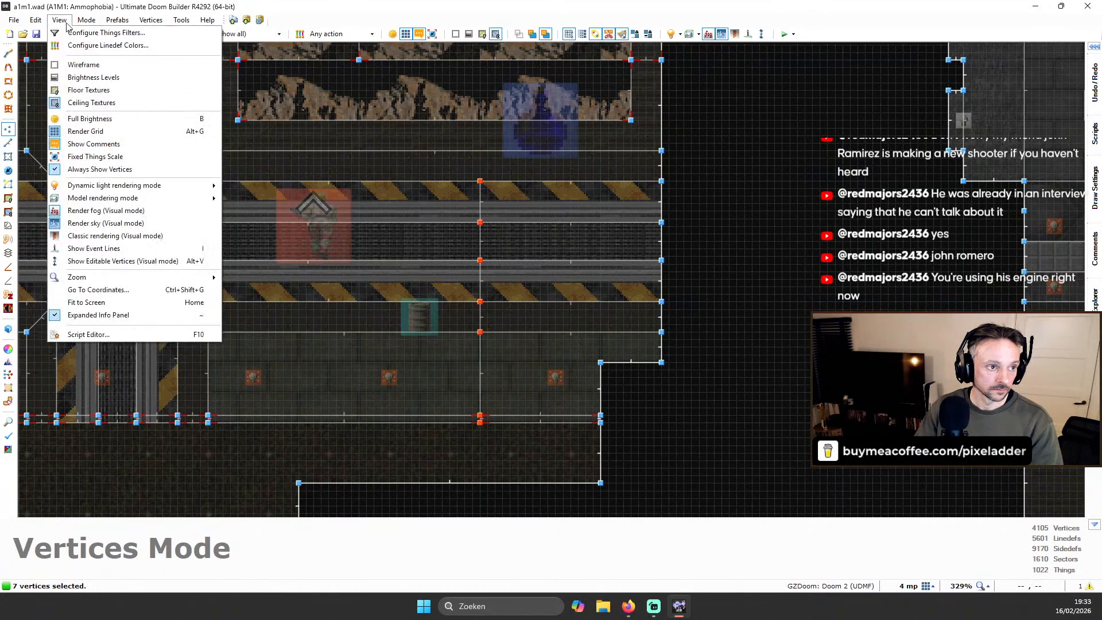
{"action": "left_click", "coordinate": [99, 92]}
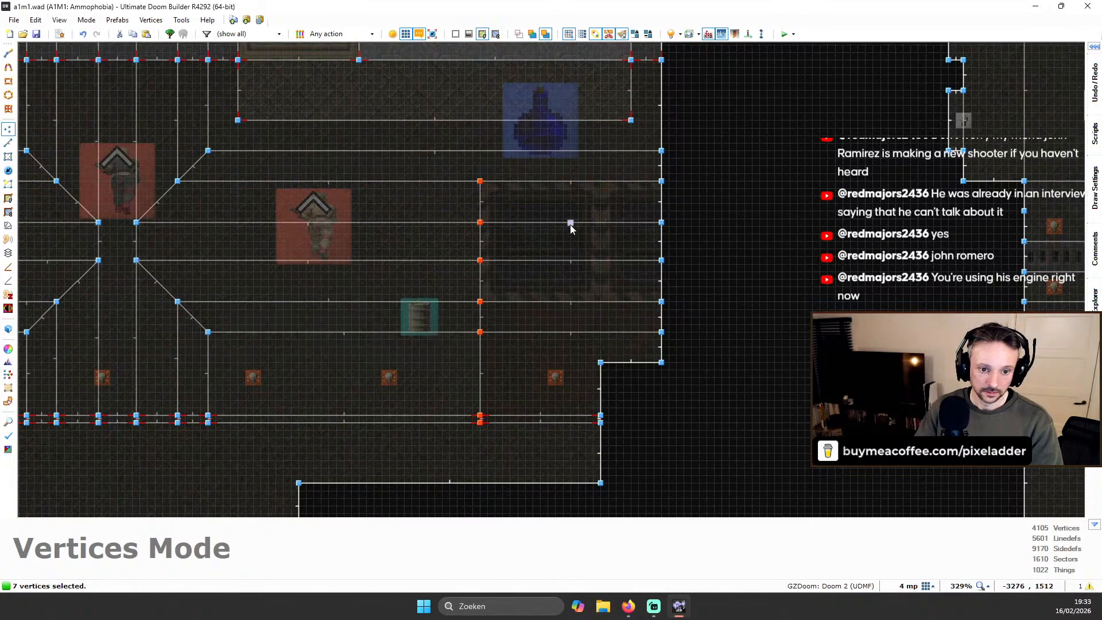
{"action": "scroll", "coordinate": [490, 188], "scroll_direction": "up", "scroll_amount": 1}
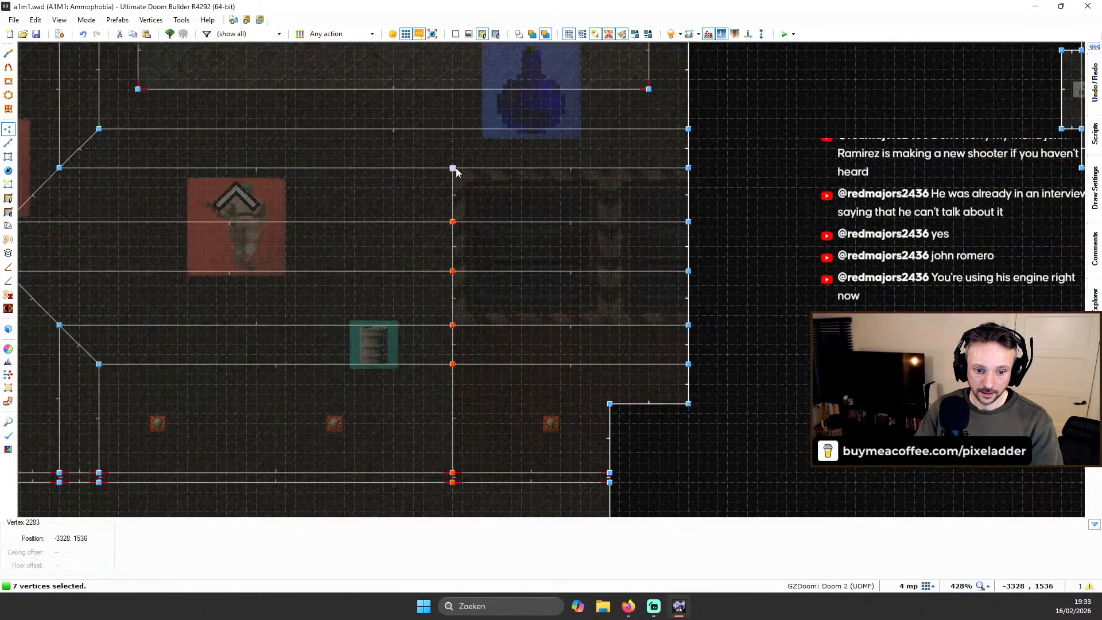
{"action": "left_click_drag", "start_coordinate": [457, 171], "coordinate": [536, 171]}
Inspect the narrowed crate, inset corner and surrounding walls in 3D, along with the crate's layout on the map
{"action": "key", "text": "q"}
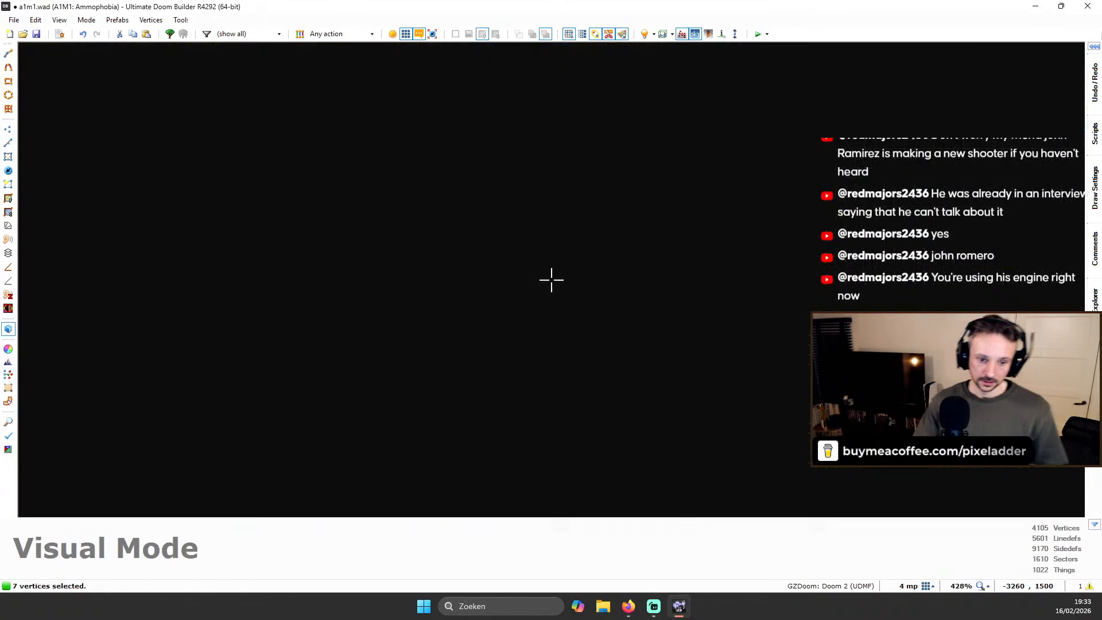
{"action": "key", "text": "w"}
{"action": "key", "text": "s"}
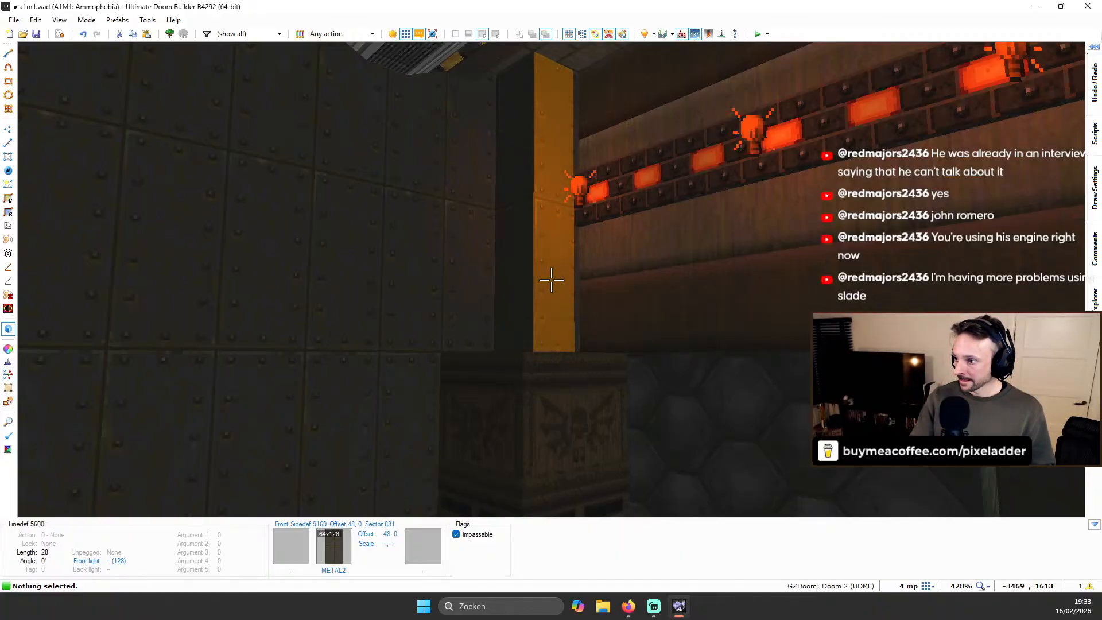
{"action": "key", "text": "s"}
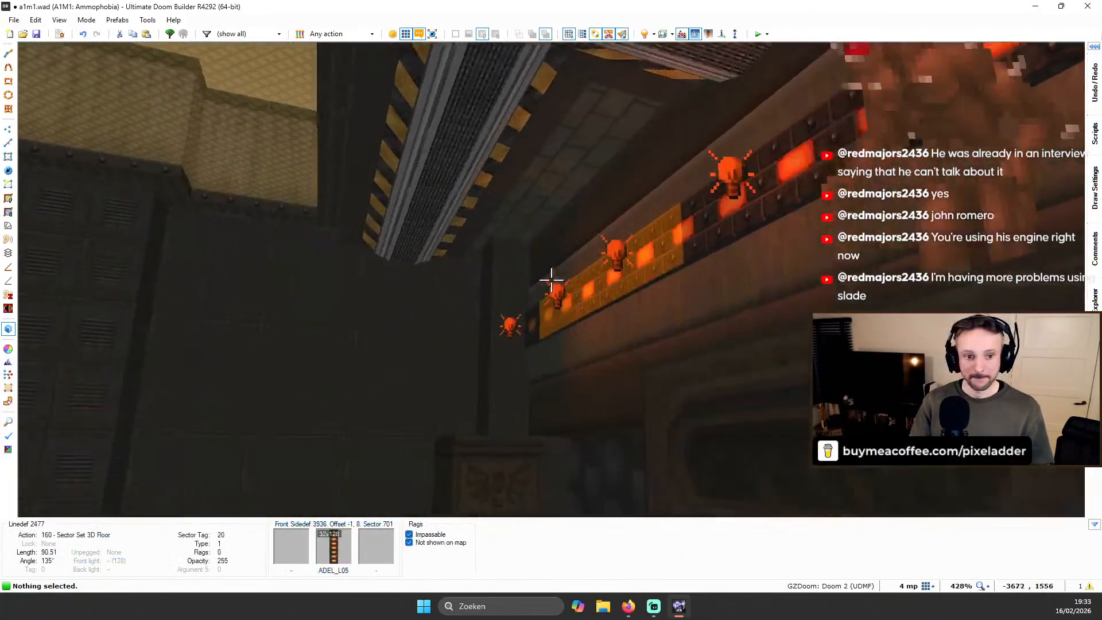
{"action": "key", "text": "d"}
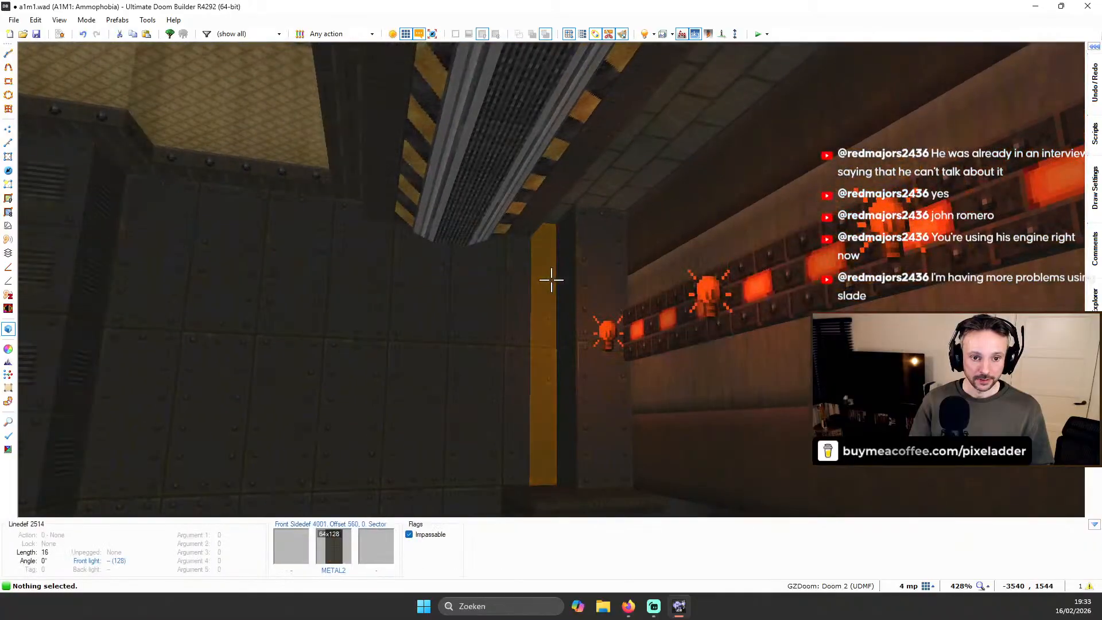
{"action": "key", "text": "w"}
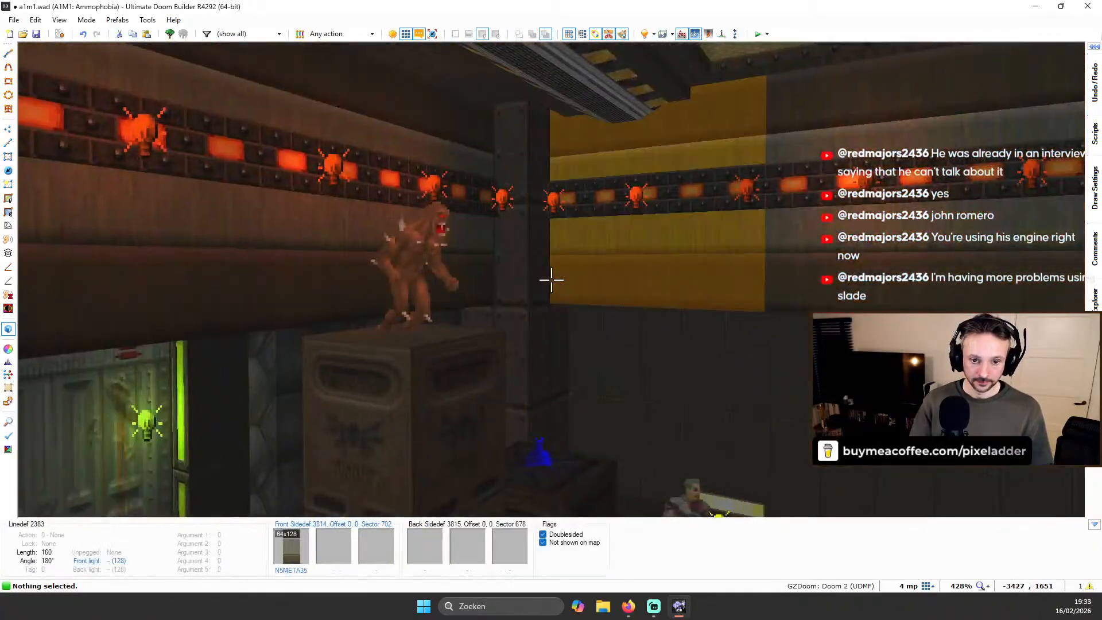
{"action": "key", "text": "w"}
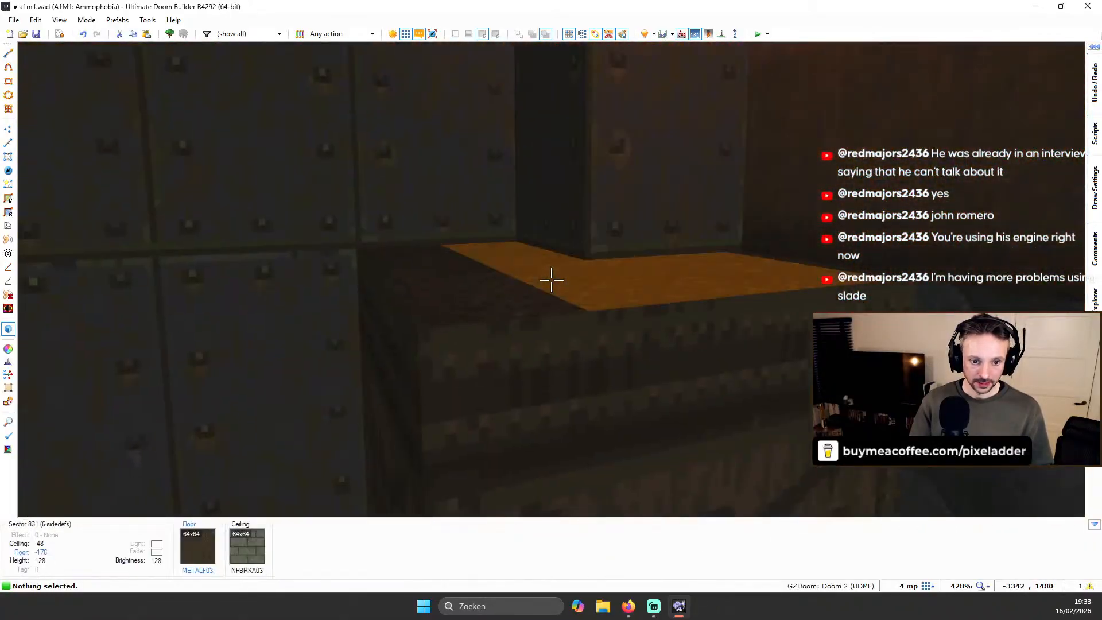
{"action": "key", "text": "q"}
{"action": "scroll", "coordinate": [693, 275], "scroll_direction": "down", "scroll_amount": 1}
{"action": "scroll", "coordinate": [738, 331], "scroll_direction": "up", "scroll_amount": 1}
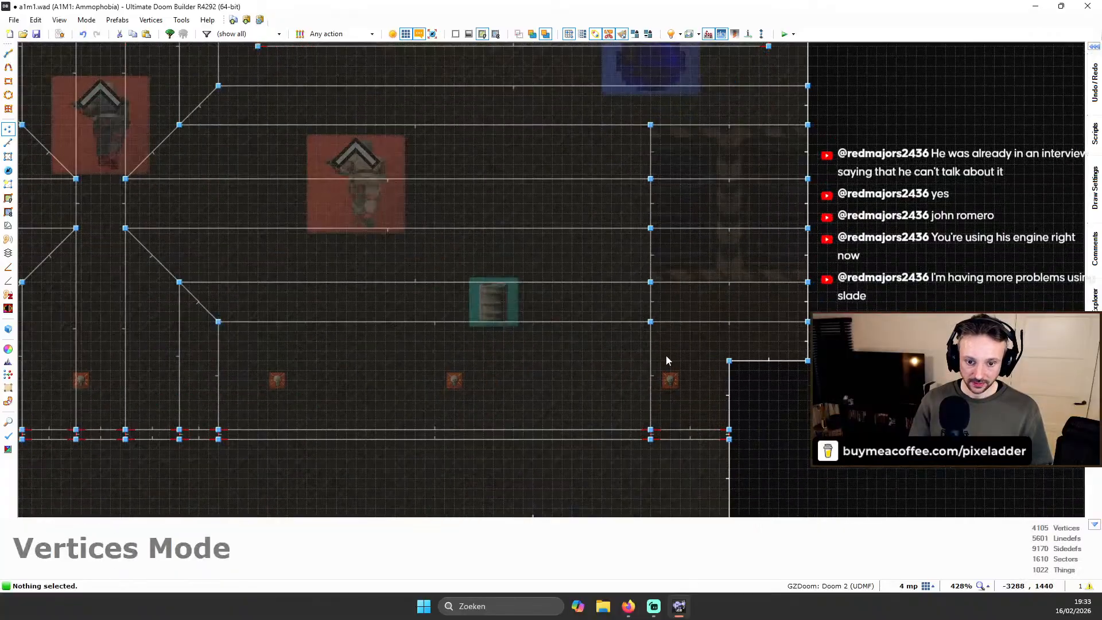
{"action": "scroll", "coordinate": [750, 314], "scroll_direction": "down", "scroll_amount": 1}
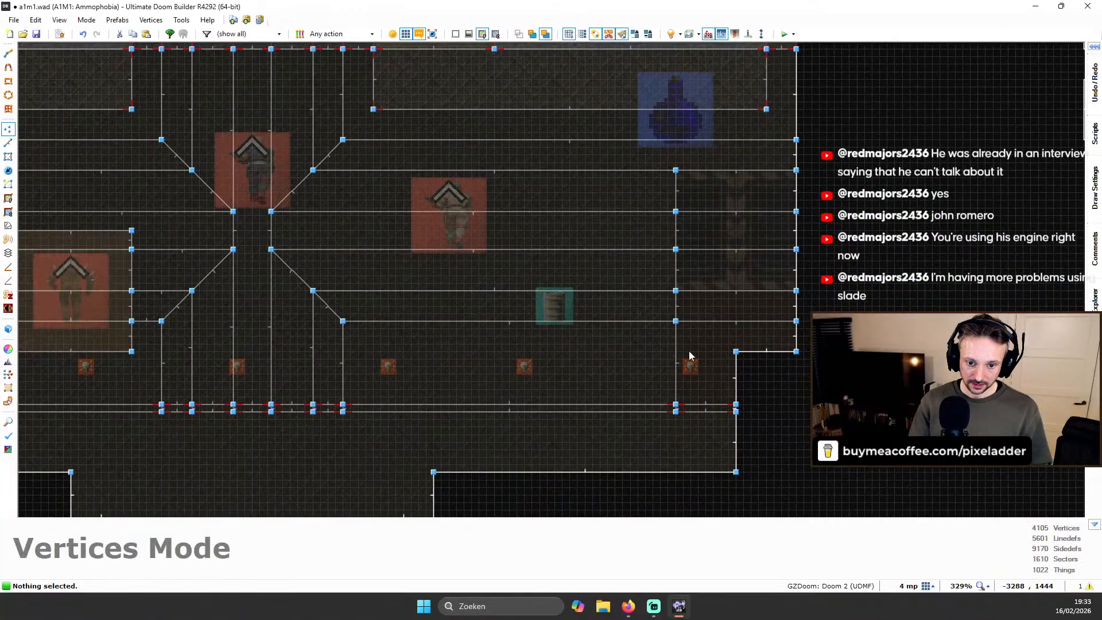
Inspect the inset southeast corner, its METAL2 walls, the stacked crates and the light strip from several angles in 3D
{"action": "key", "text": "q"}
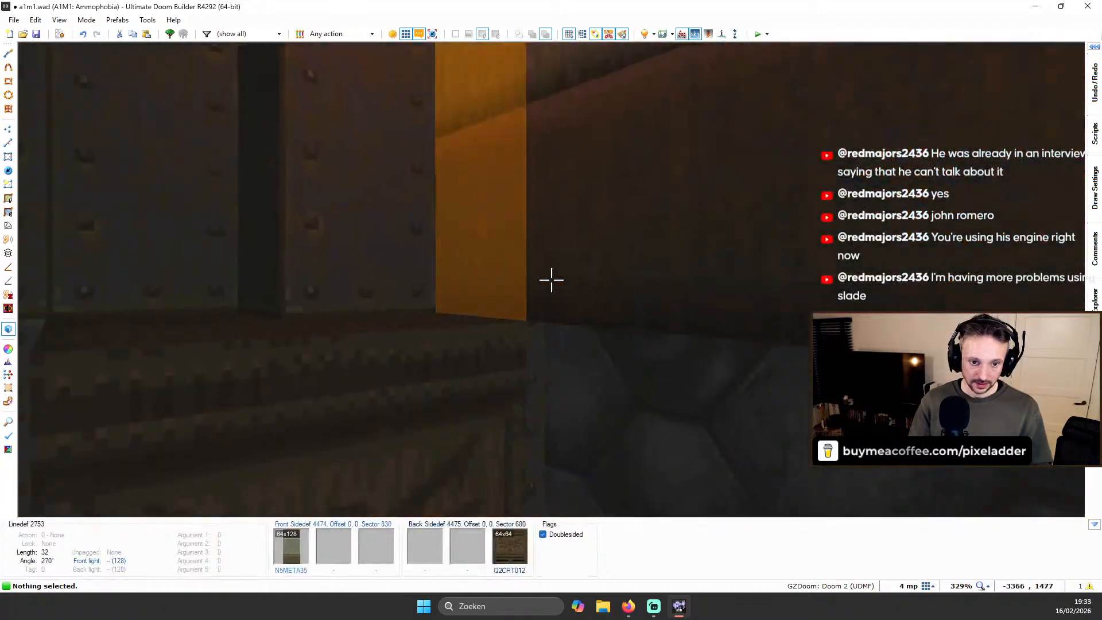
{"action": "key", "text": "e"}
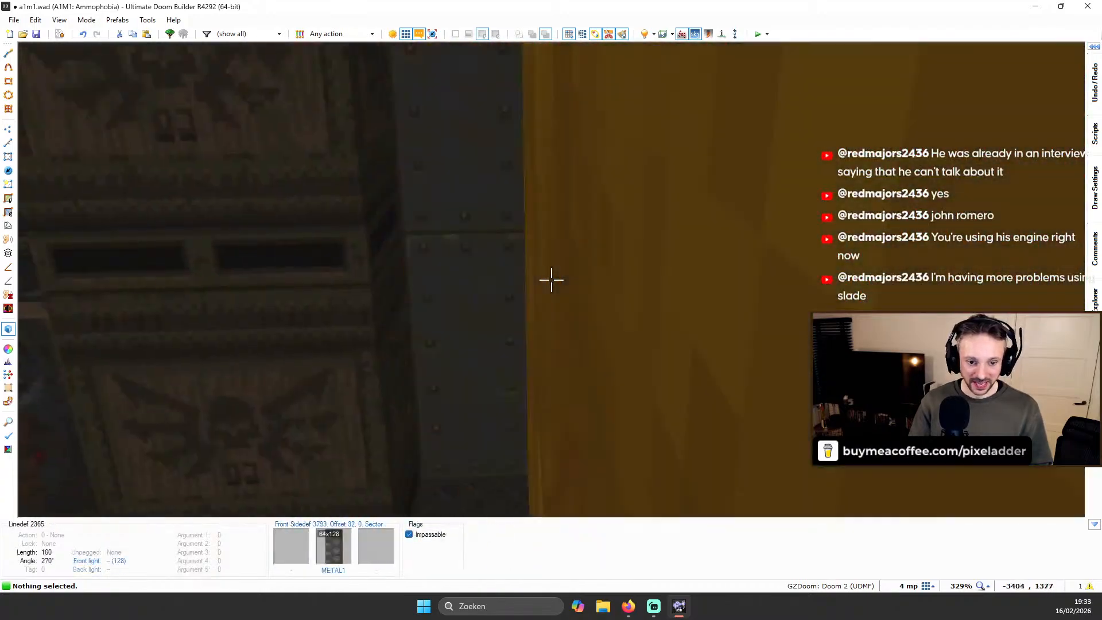
{"action": "key", "text": "e"}
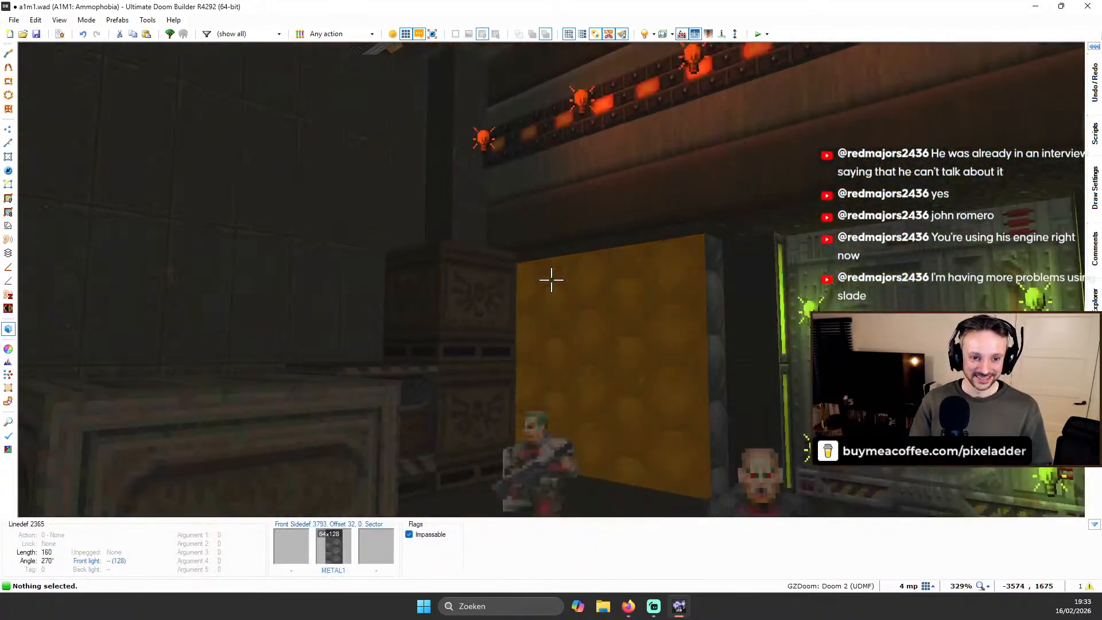
{"action": "key", "text": "e"}
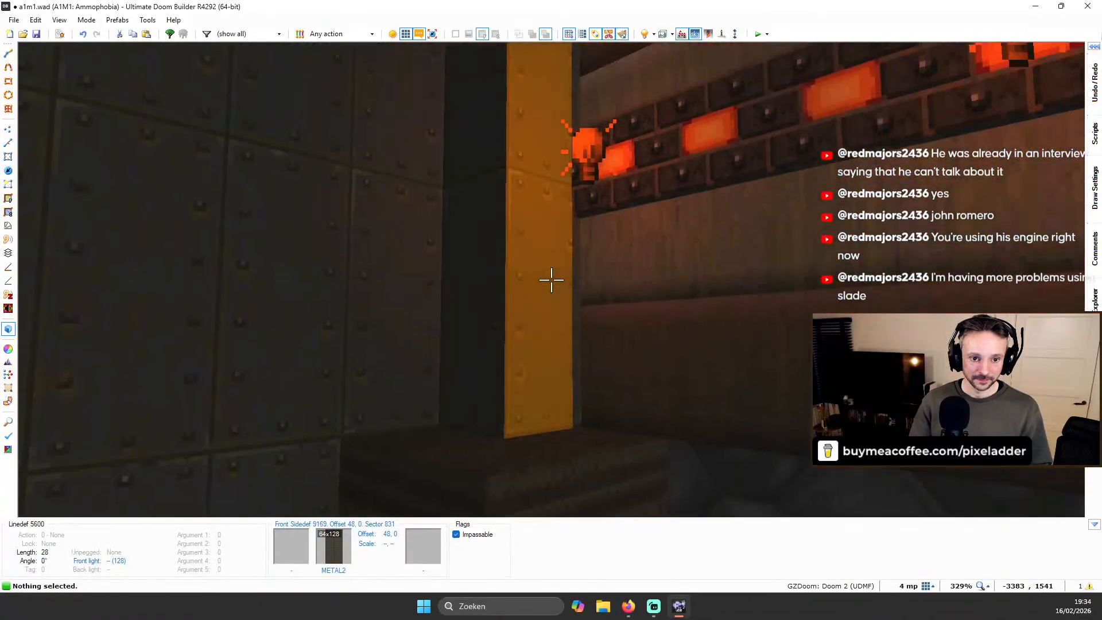
{"action": "key", "text": "d"}
{"action": "key", "text": "e"}
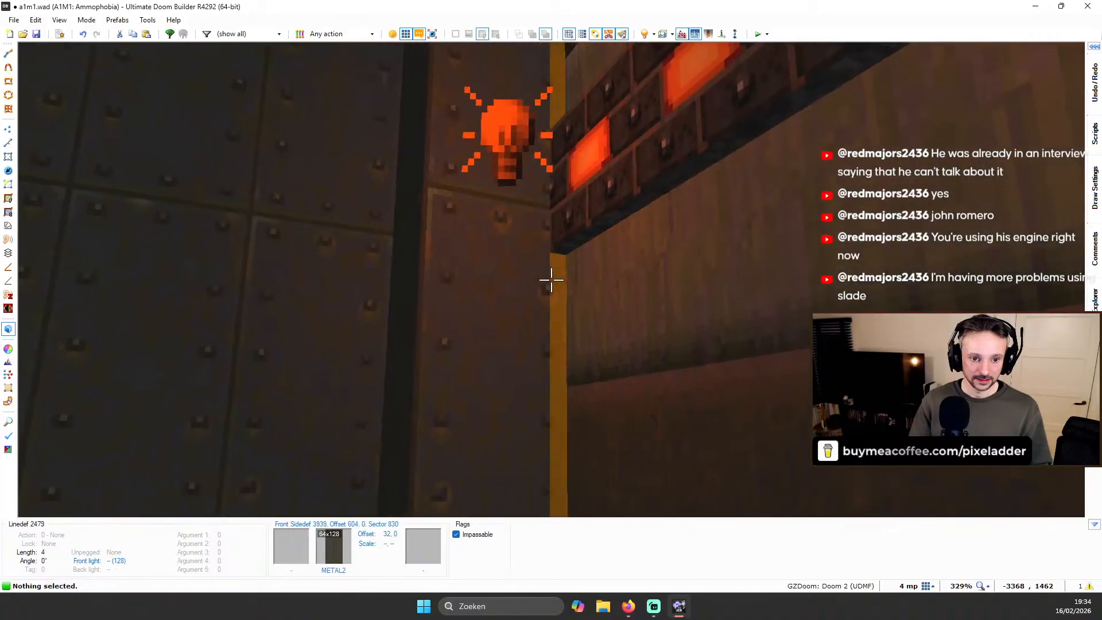
{"action": "key", "text": "d"}
{"action": "key", "text": "e"}
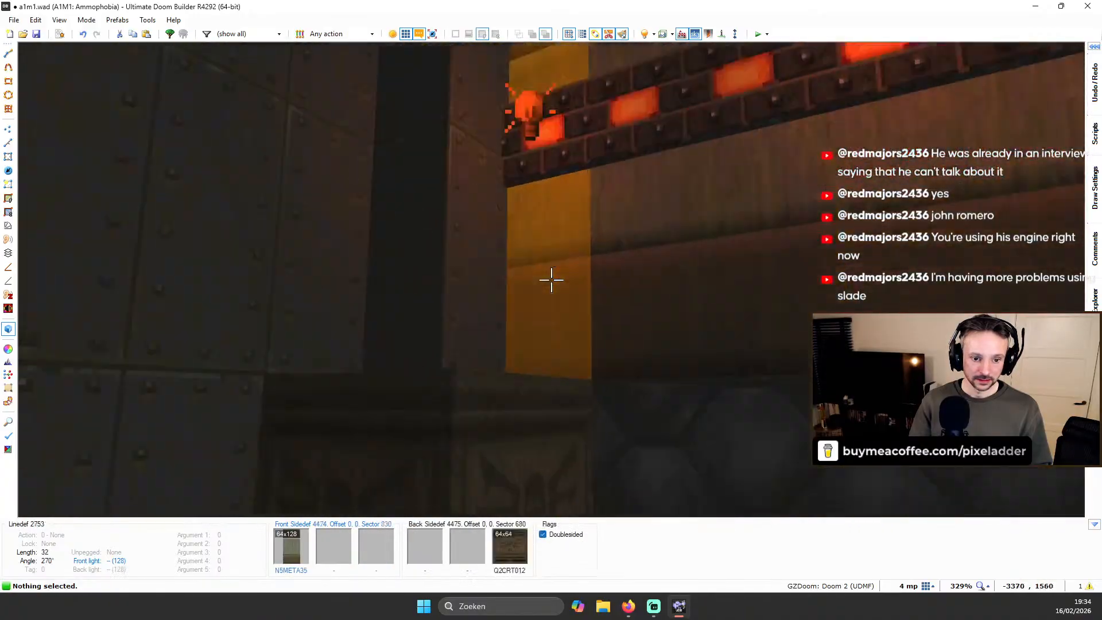
{"action": "key", "text": "e"}
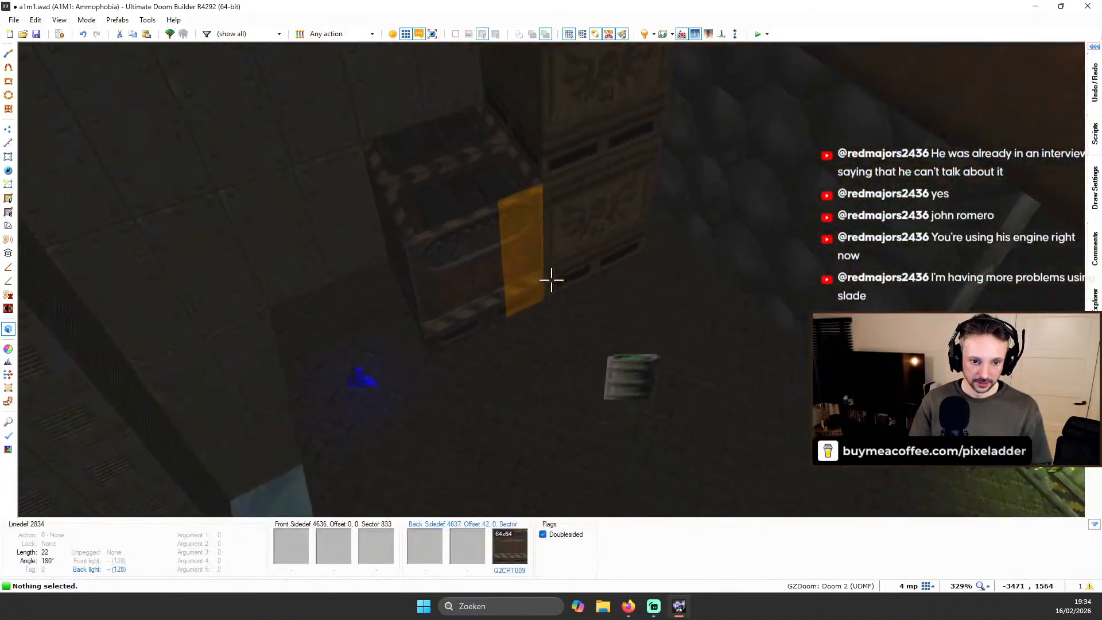
Examine the southeast crate's sectors and surroundings on the map, and check the crate corner from across the room in 3D
{"action": "key", "text": "q"}
{"action": "scroll", "coordinate": [627, 285], "scroll_direction": "down", "scroll_amount": 1}
{"action": "scroll", "coordinate": [757, 309], "scroll_direction": "up", "scroll_amount": 2}
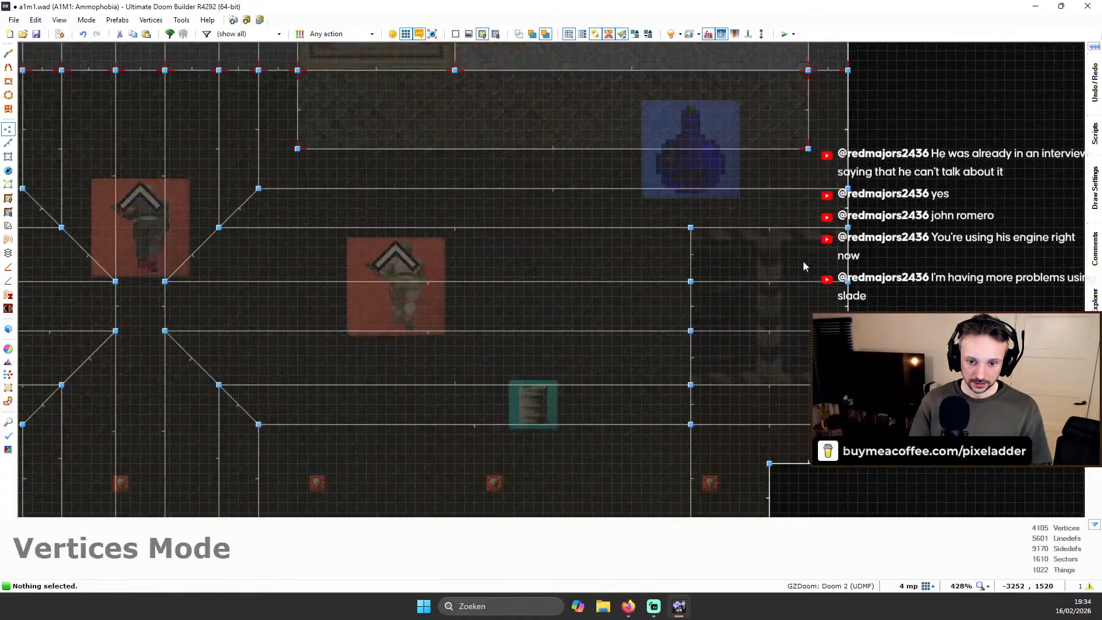
{"action": "key", "text": "s"}
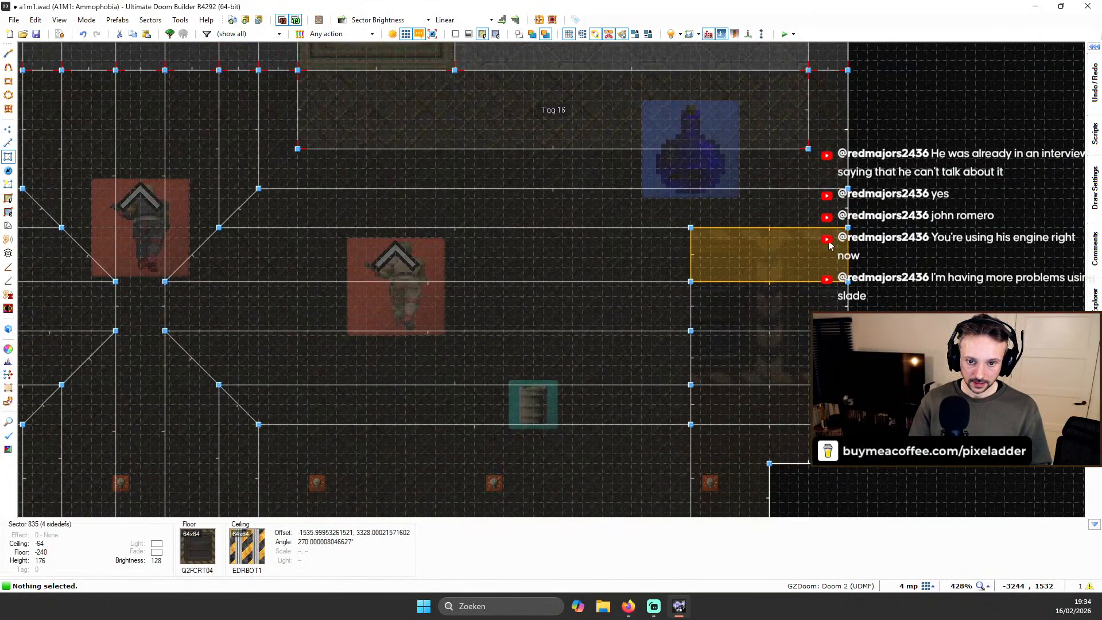
{"action": "scroll", "coordinate": [343, 205], "scroll_direction": "down", "scroll_amount": 4}
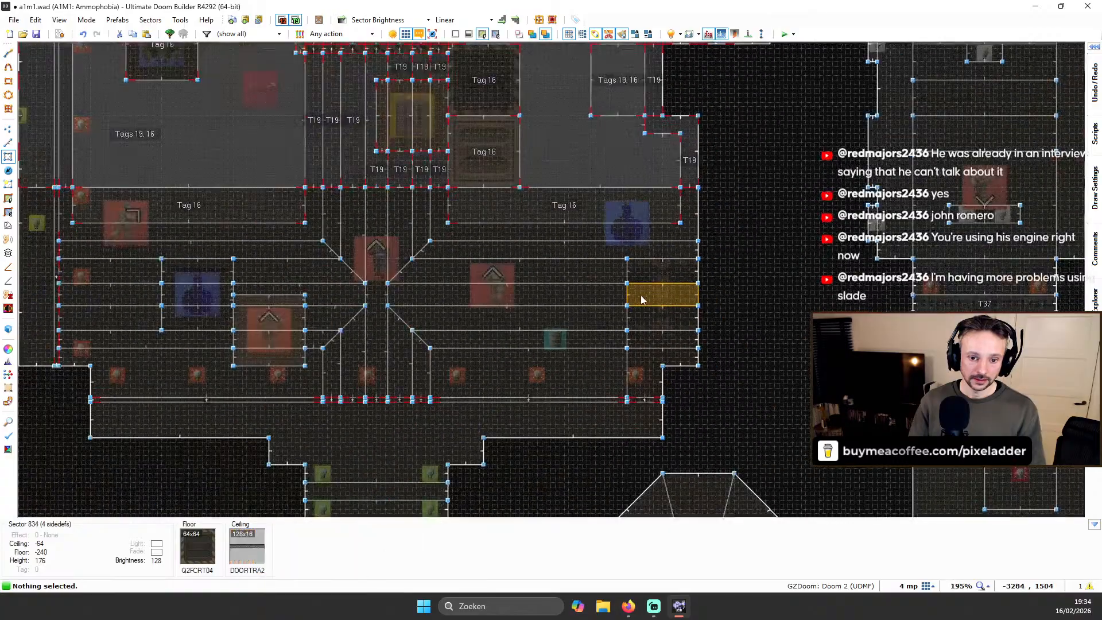
{"action": "key", "text": "q"}
{"action": "key", "text": "e"}
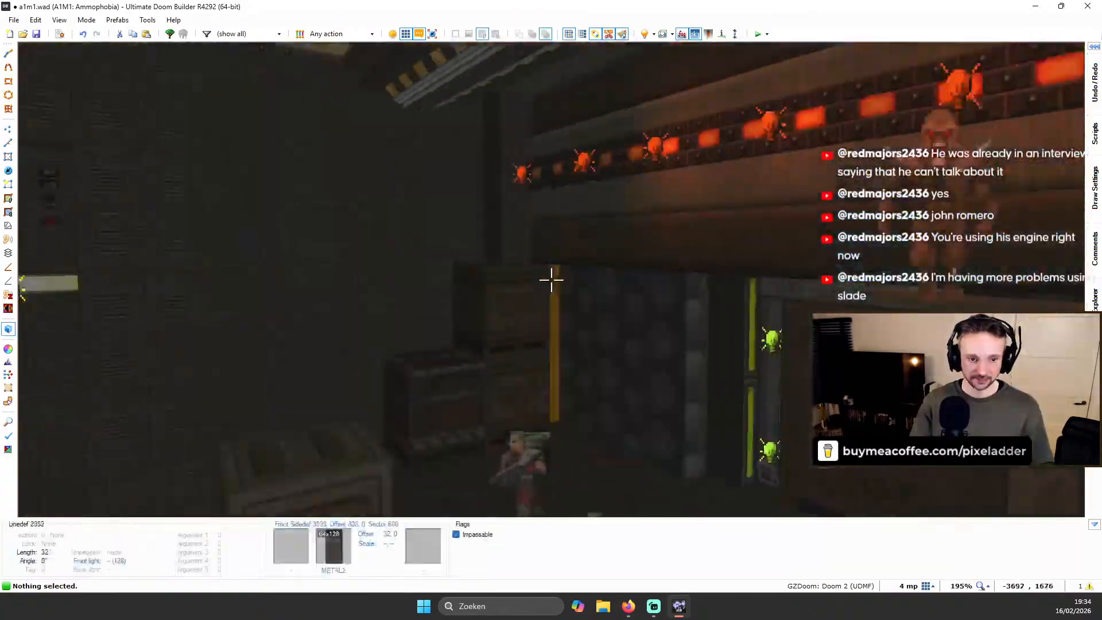
Return to the 2D map and save the level with the reshaped southeast corner and narrowed crate
{"action": "key", "text": "q"}
{"action": "scroll", "coordinate": [551, 279], "scroll_direction": "down", "scroll_amount": 8}
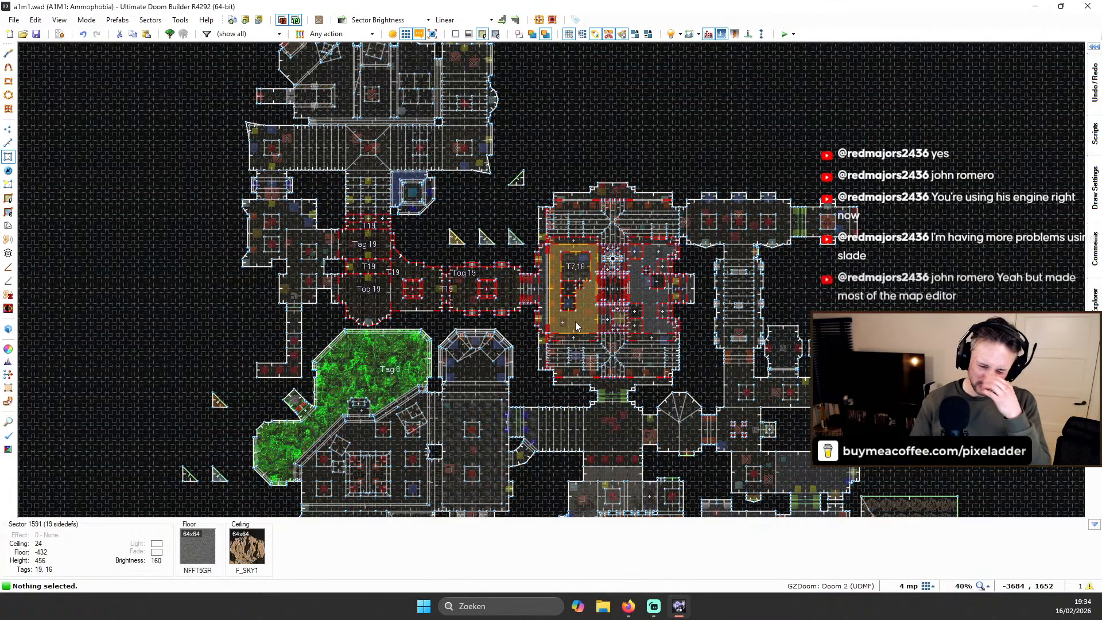
{"action": "left_click", "coordinate": [36, 34]}
{"action": "scroll", "coordinate": [534, 354], "scroll_direction": "down", "scroll_amount": 2}
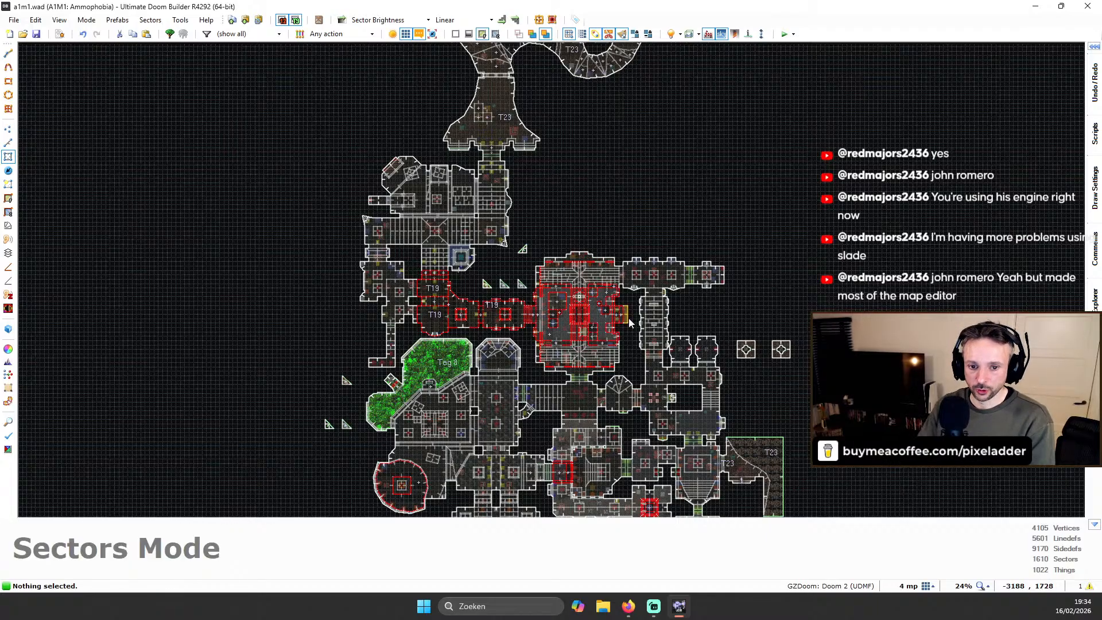
{"action": "scroll", "coordinate": [630, 323], "scroll_direction": "down", "scroll_amount": 5}
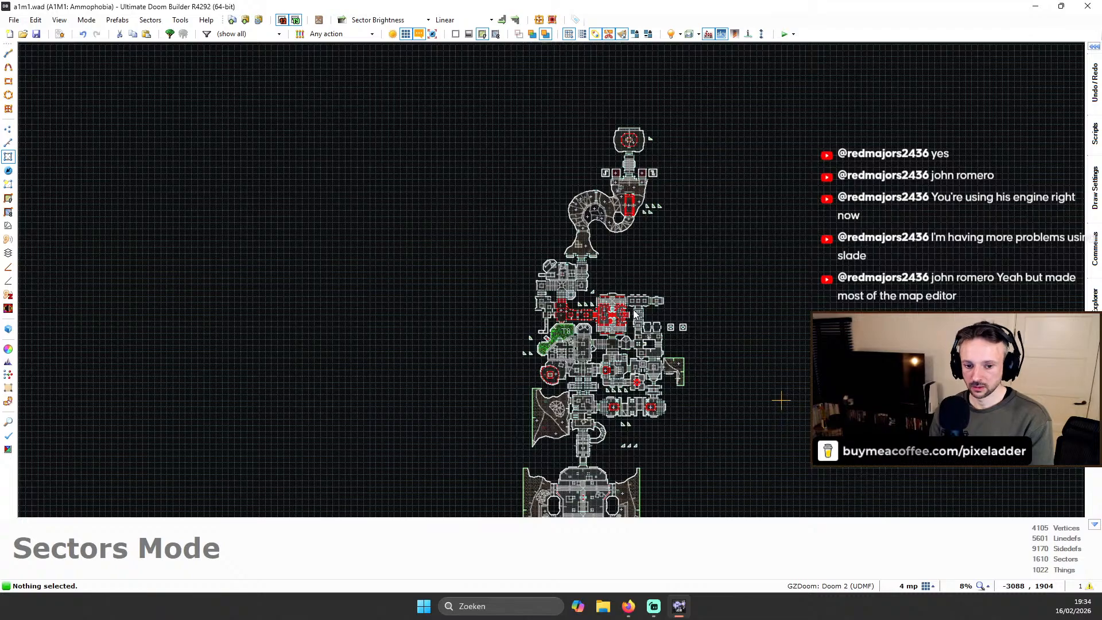